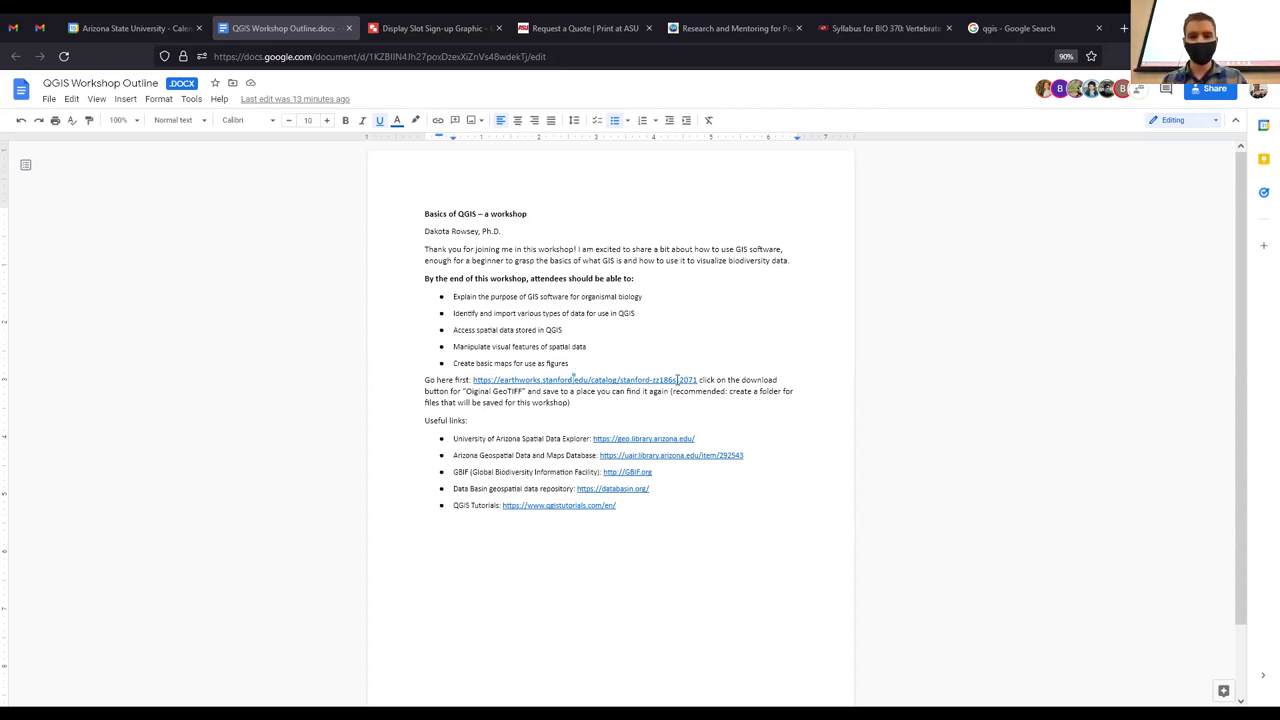
Open the Stanford EarthWorks link in the workshop outline to reach the 100-meter resolution elevation dataset page.
drag(698, 377, 473, 381)
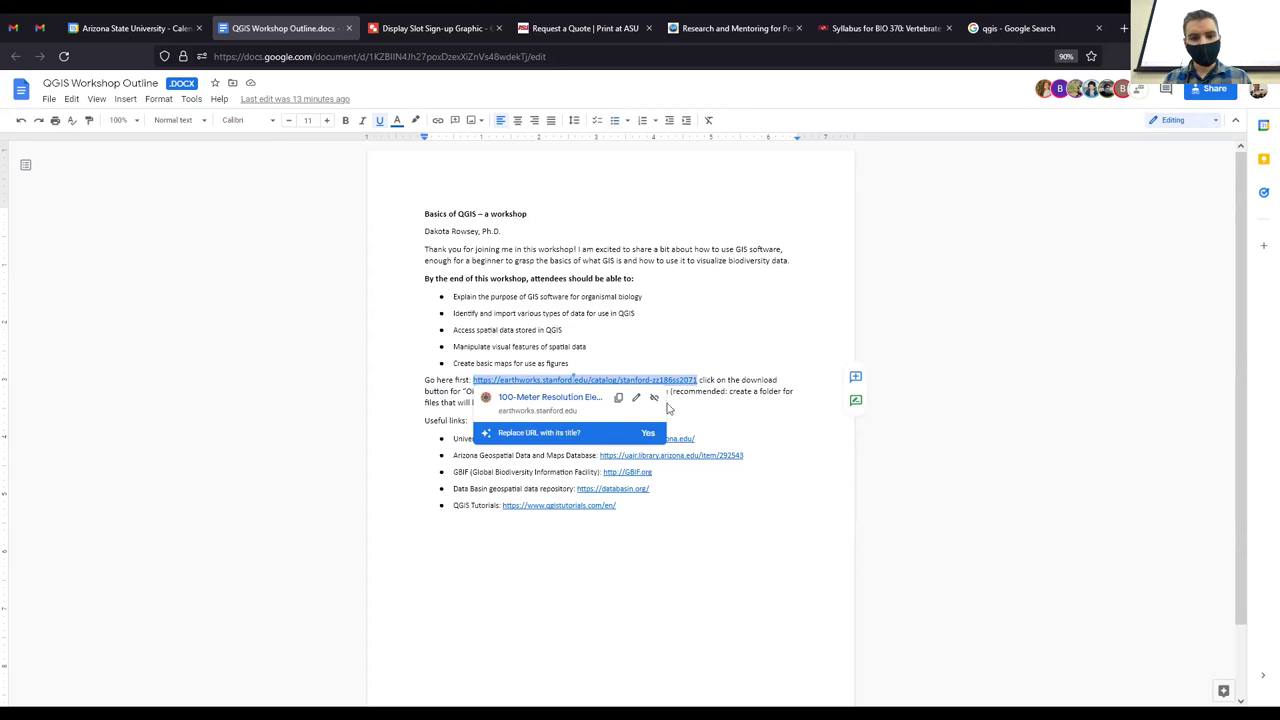
click(717, 381)
click(682, 380)
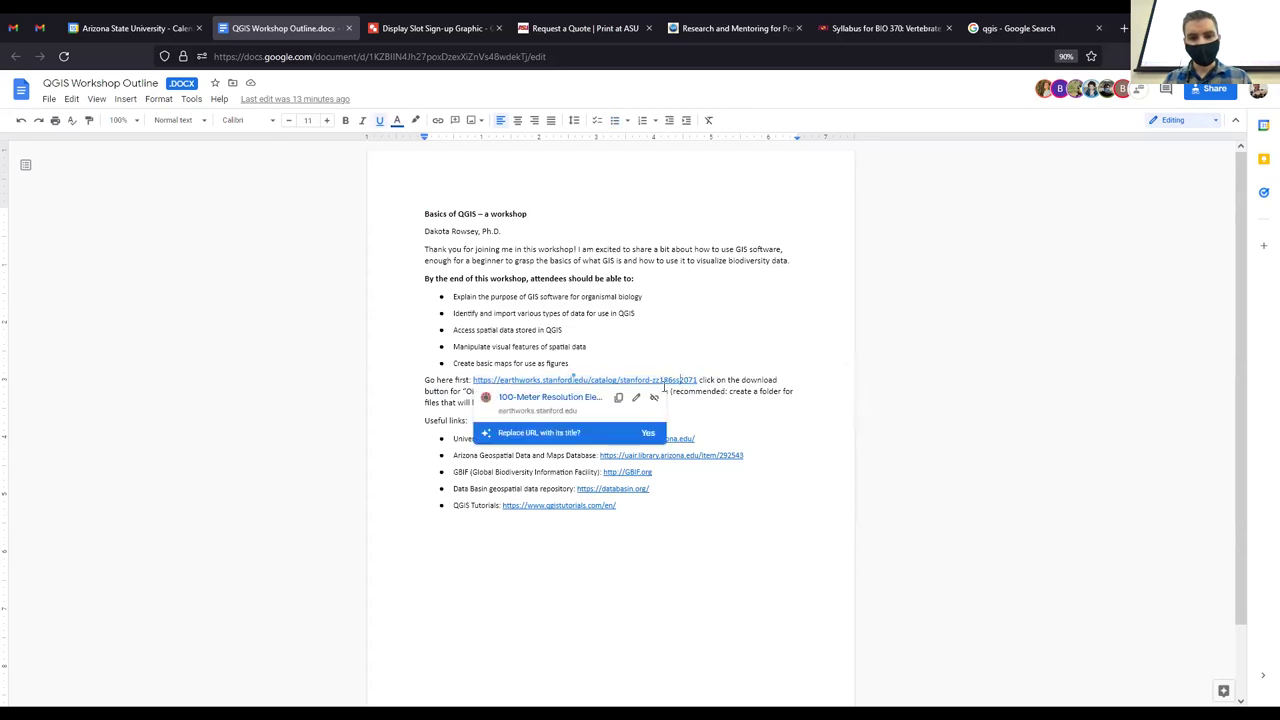
click(572, 400)
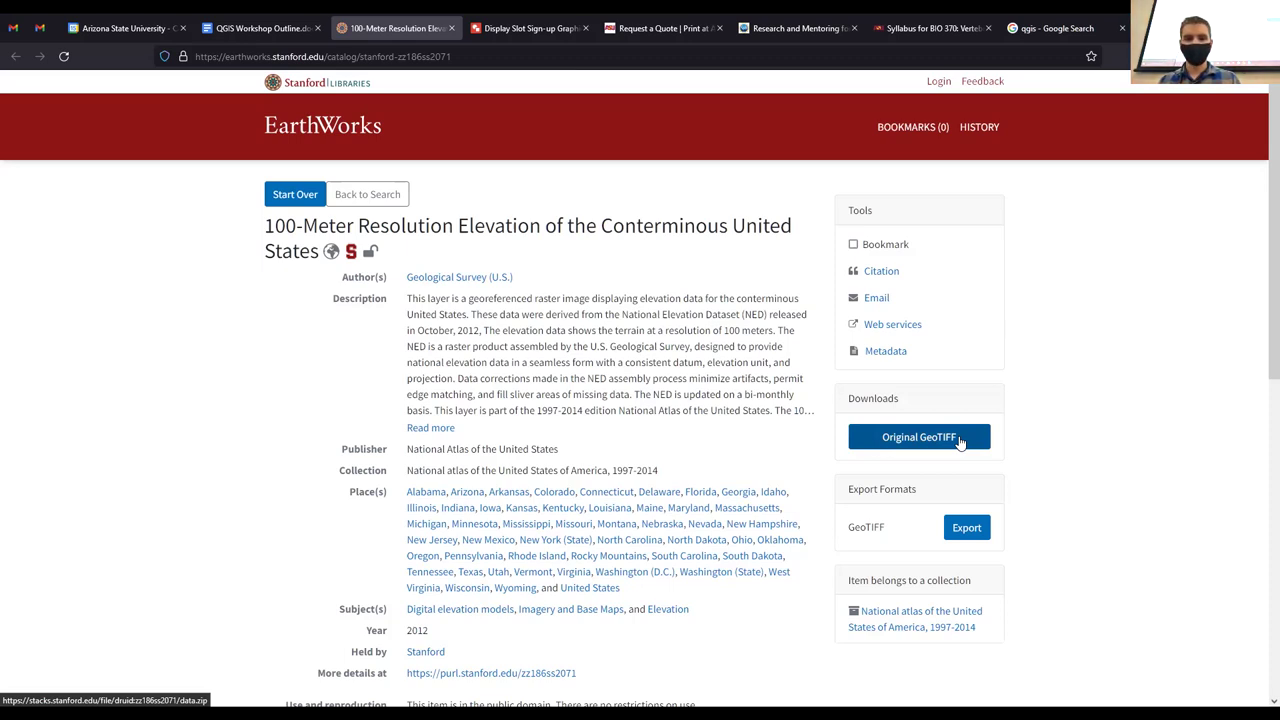
Download the Original GeoTIFF and save it as data.zip in the Layers folder of QGIS Workshop.
click(915, 442)
click(955, 442)
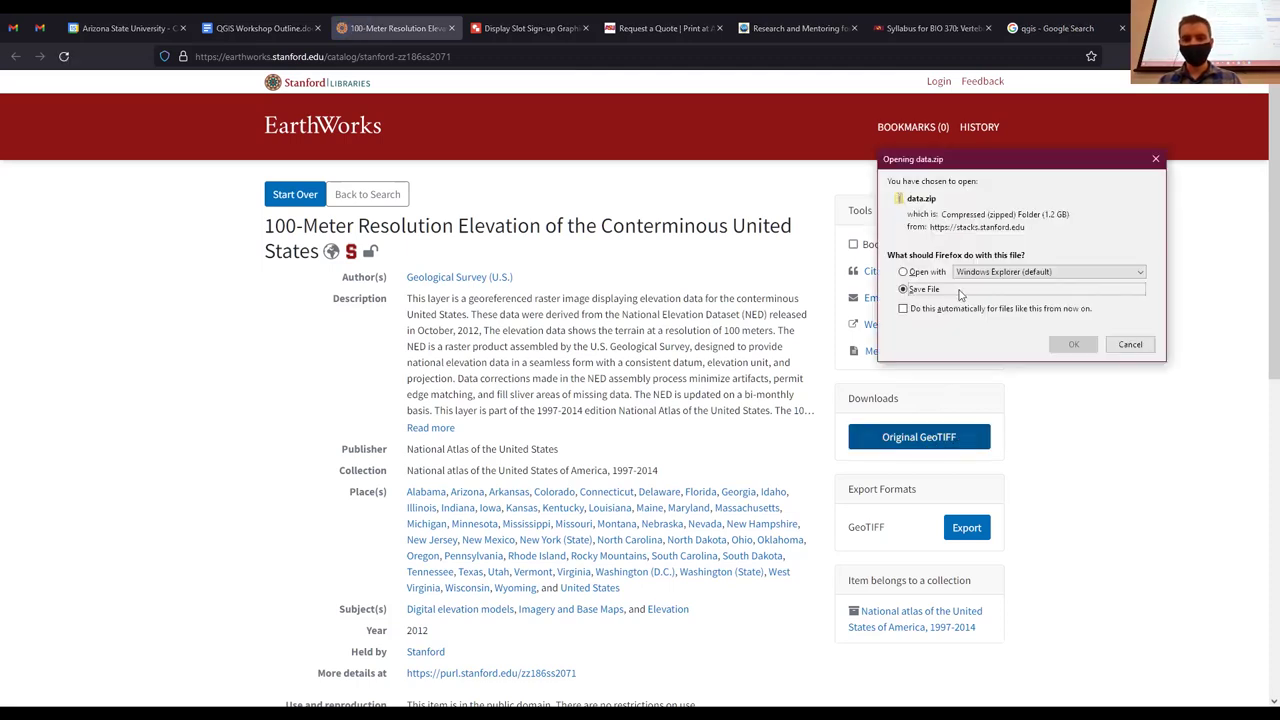
drag(995, 168, 712, 162)
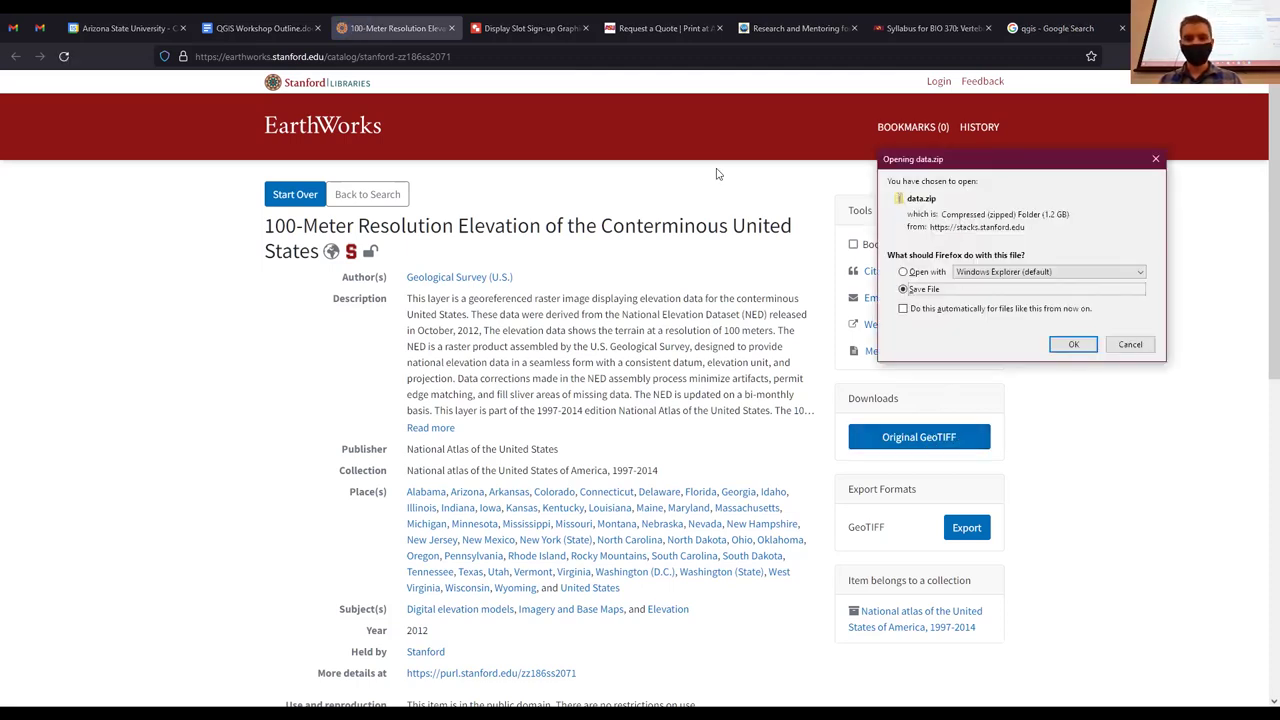
click(791, 339)
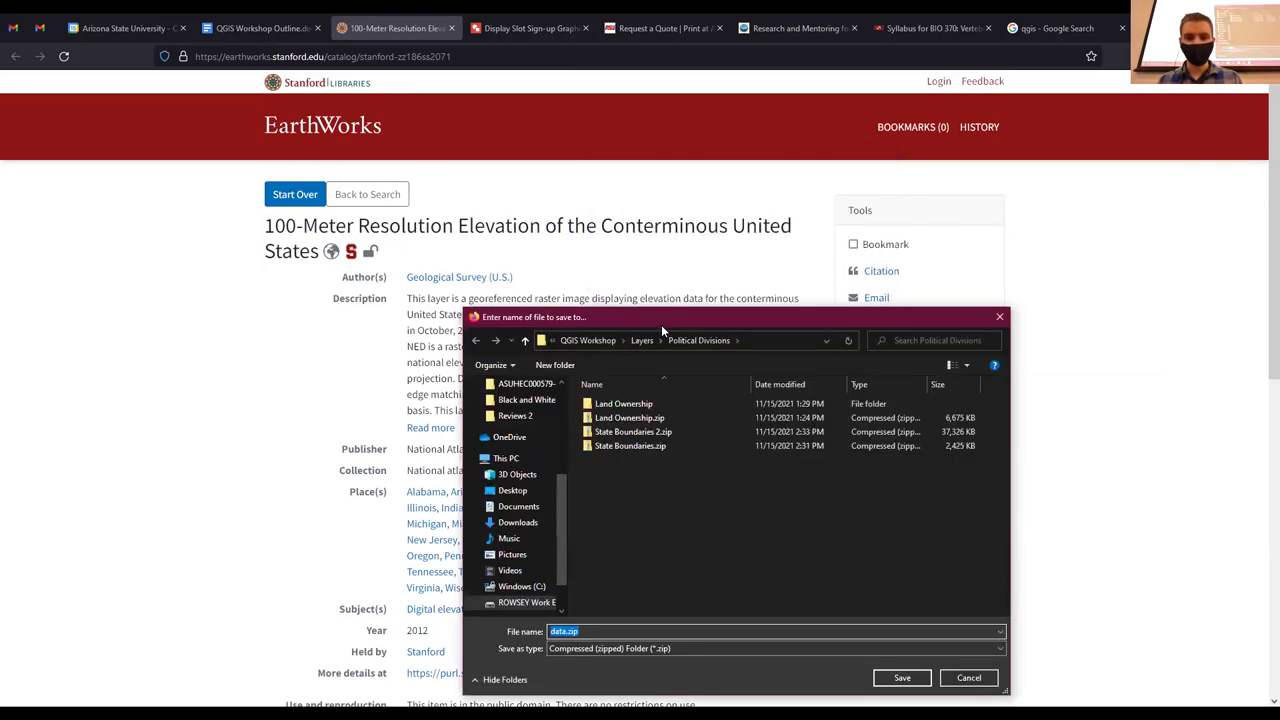
click(590, 341)
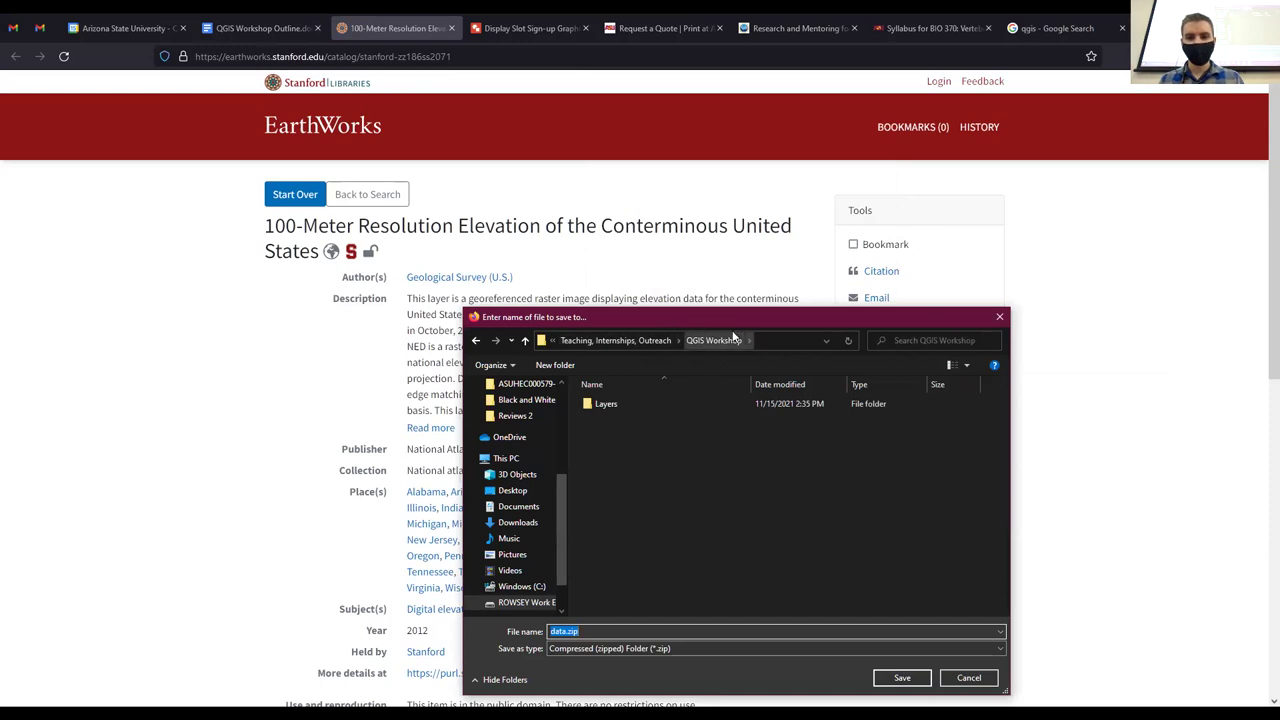
double_click(624, 401)
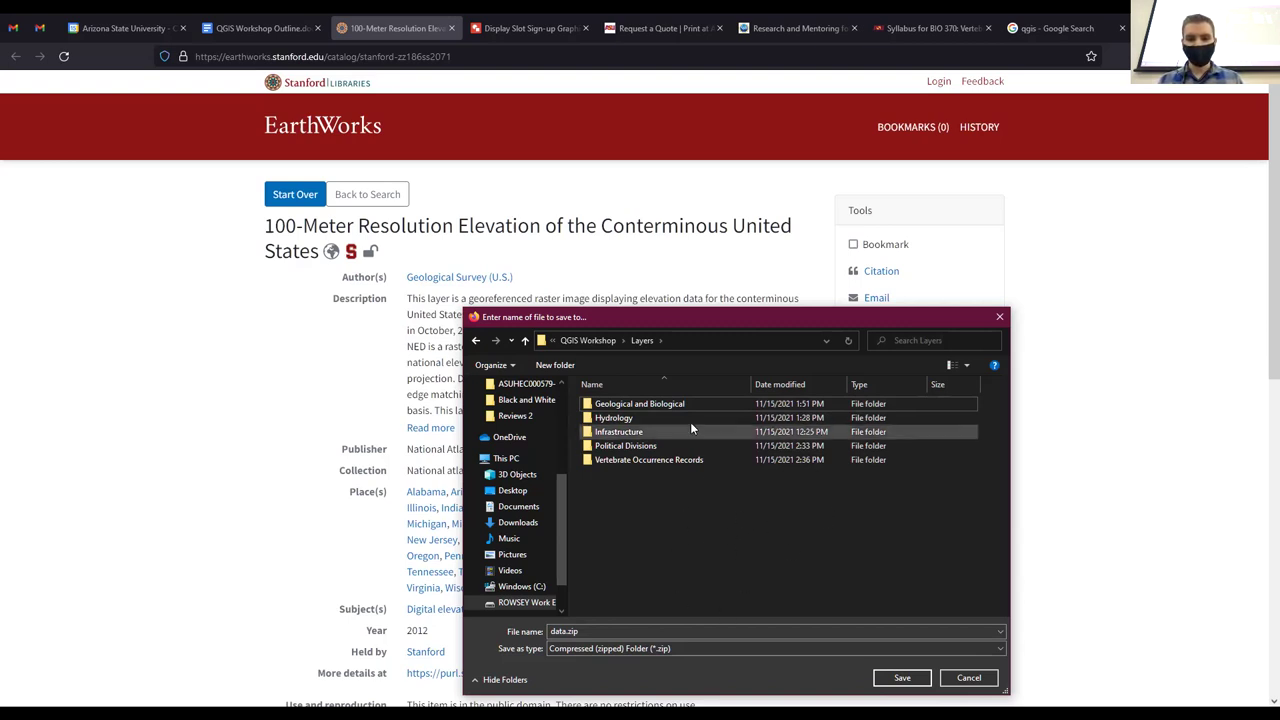
click(898, 682)
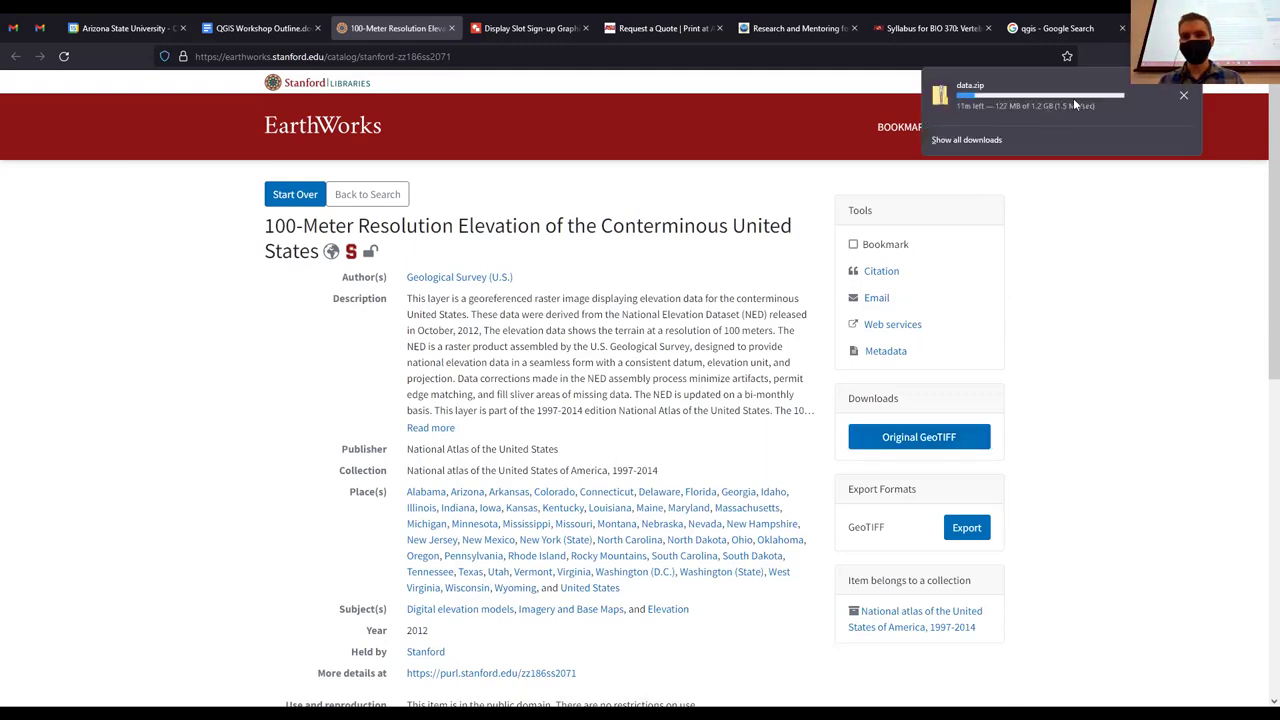
key(Escape)
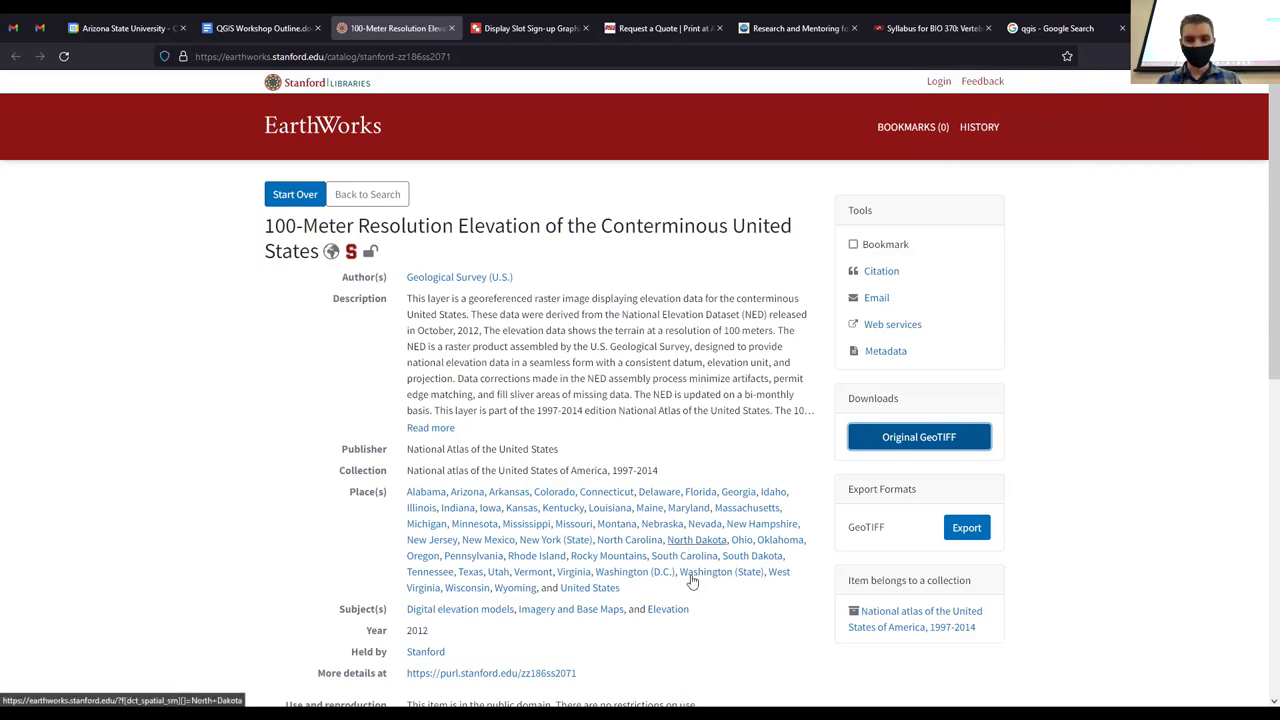
click(752, 436)
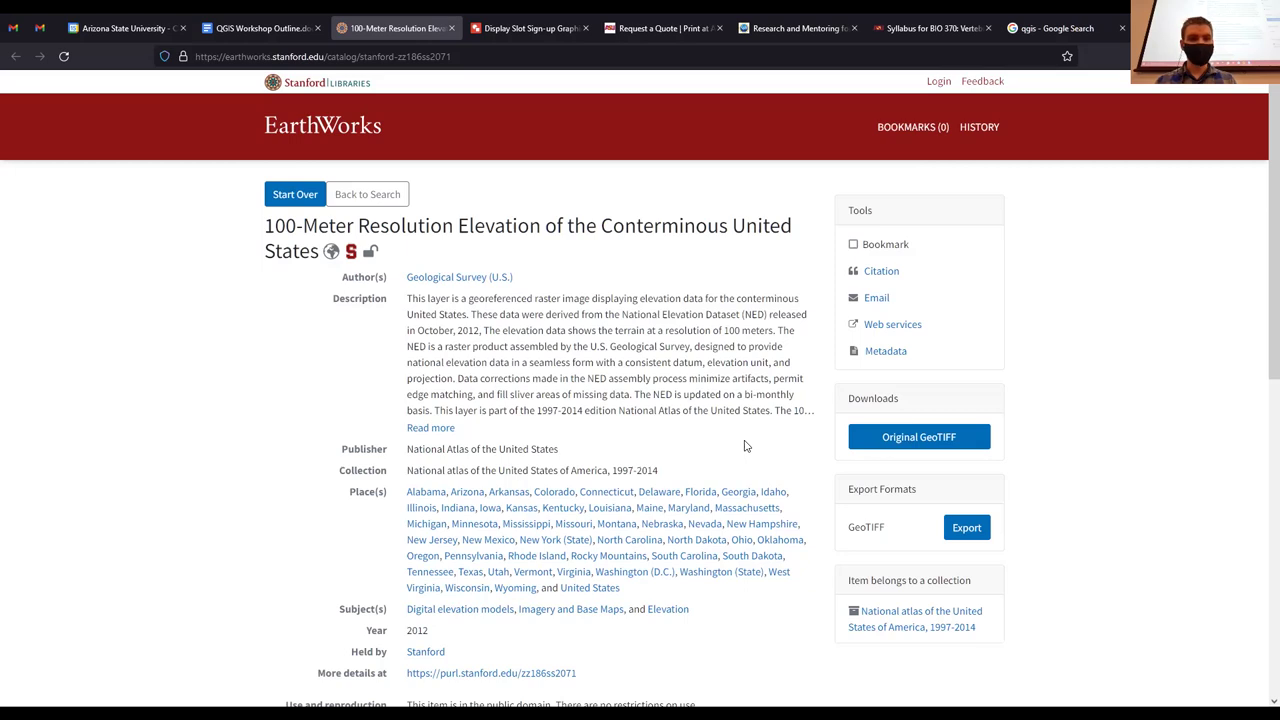
Bring up the qgis search results, switch to QGIS, and pan the Arizona map until the whole state is in view.
click(1045, 28)
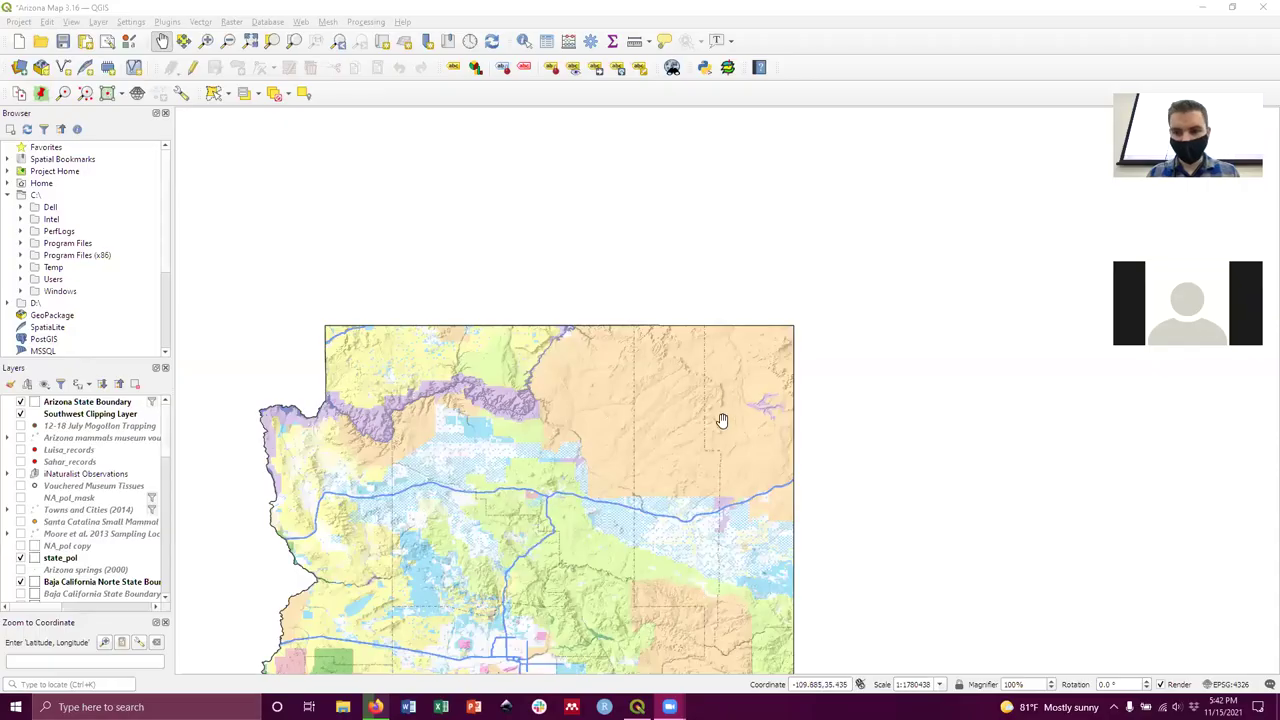
drag(722, 420, 789, 251)
drag(763, 356, 760, 348)
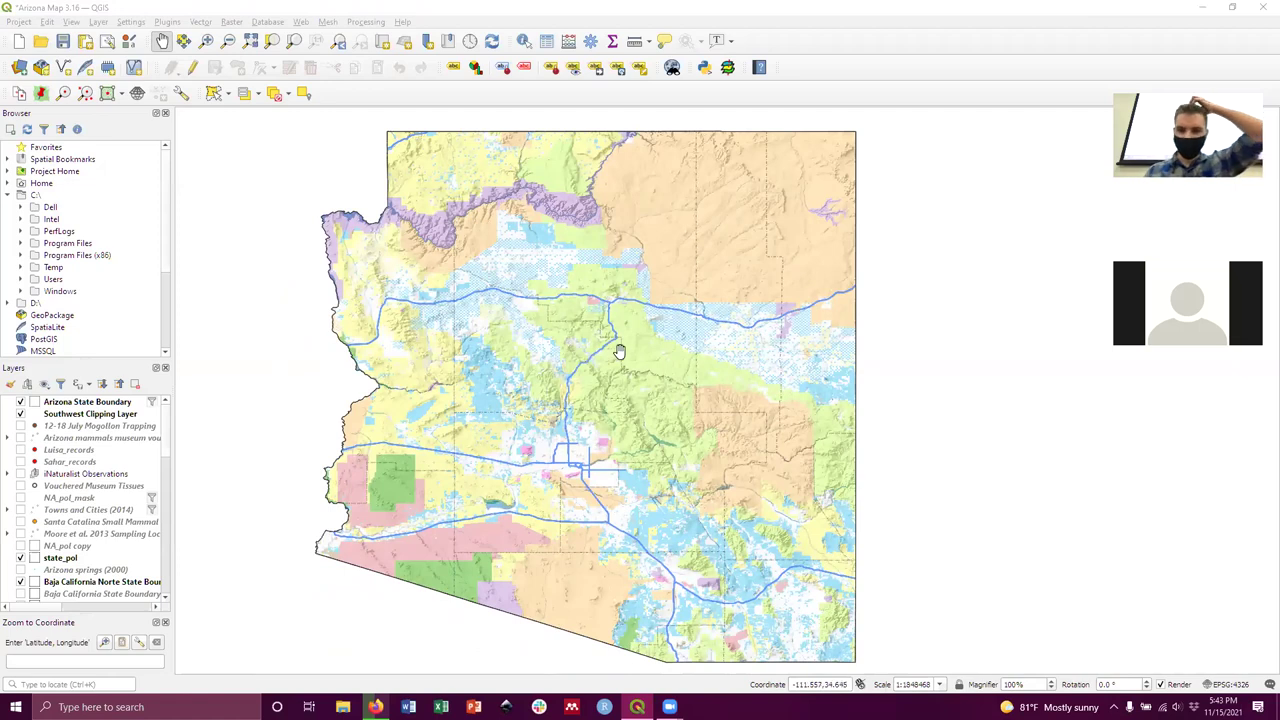
drag(636, 338, 650, 333)
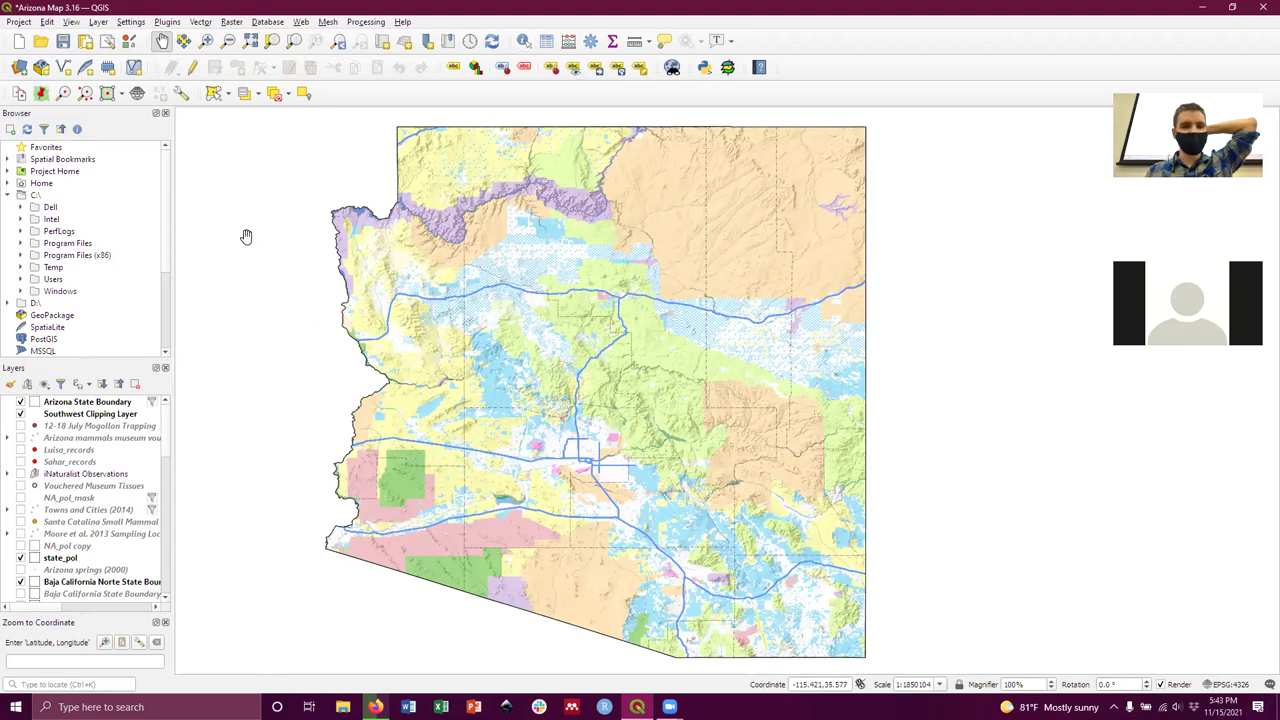
Zoom in on an area framing the whole state of Arizona, and zoom far out around its southwest corner.
click(206, 41)
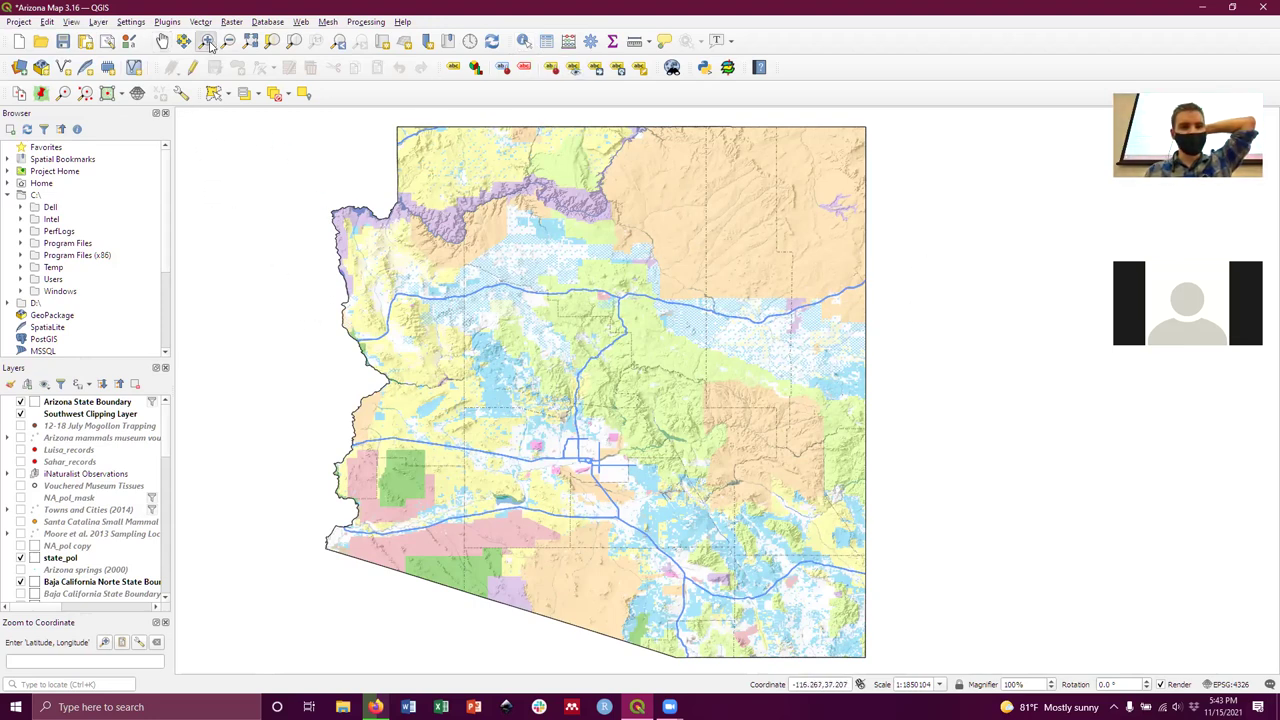
drag(312, 661, 891, 118)
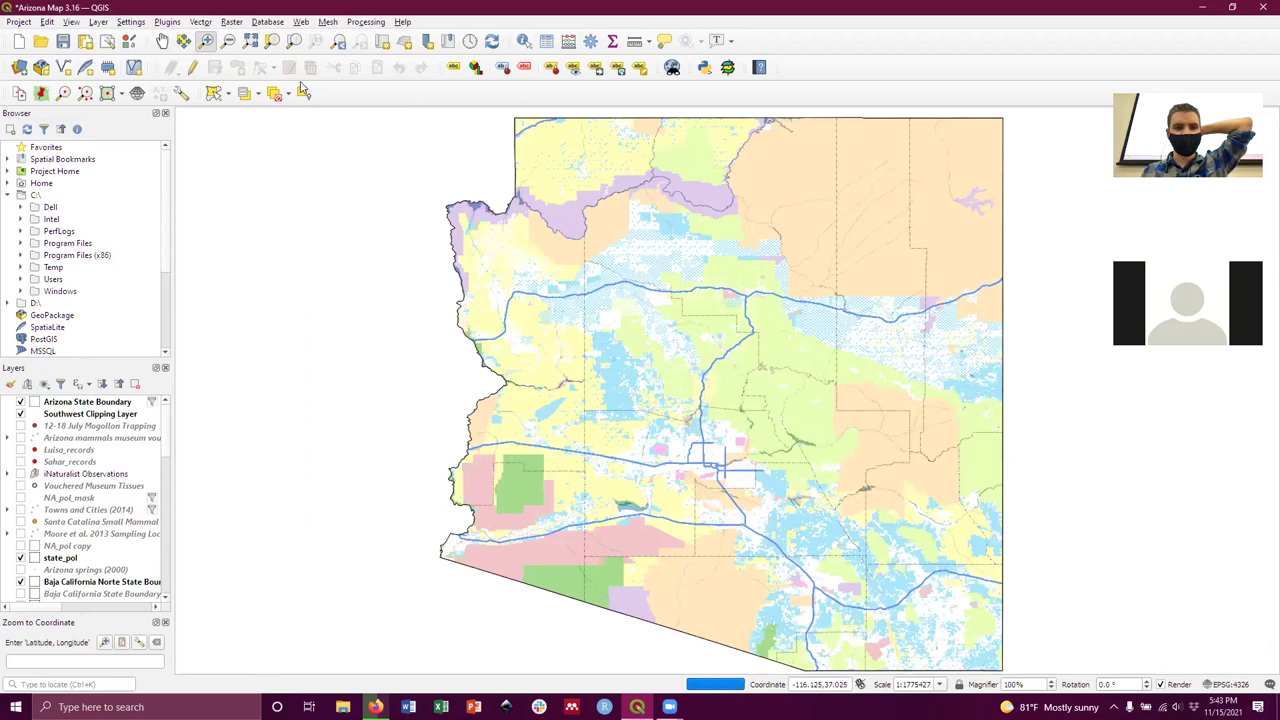
click(228, 40)
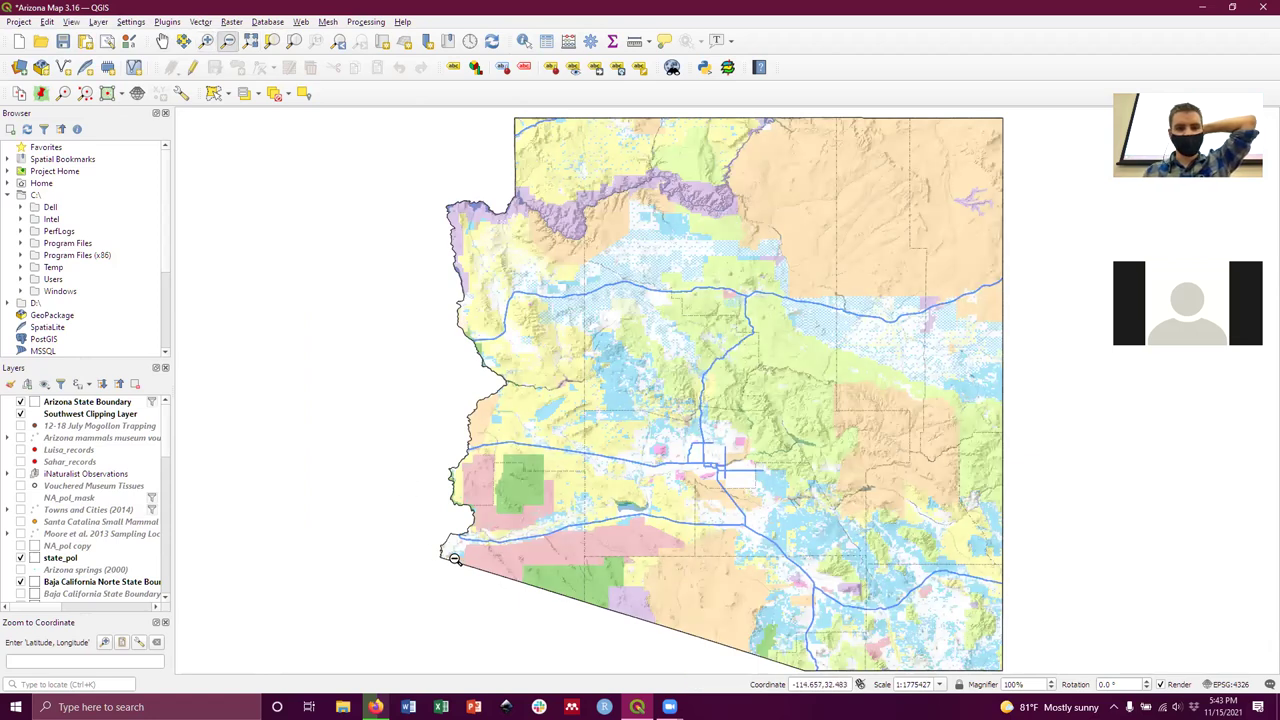
click(488, 564)
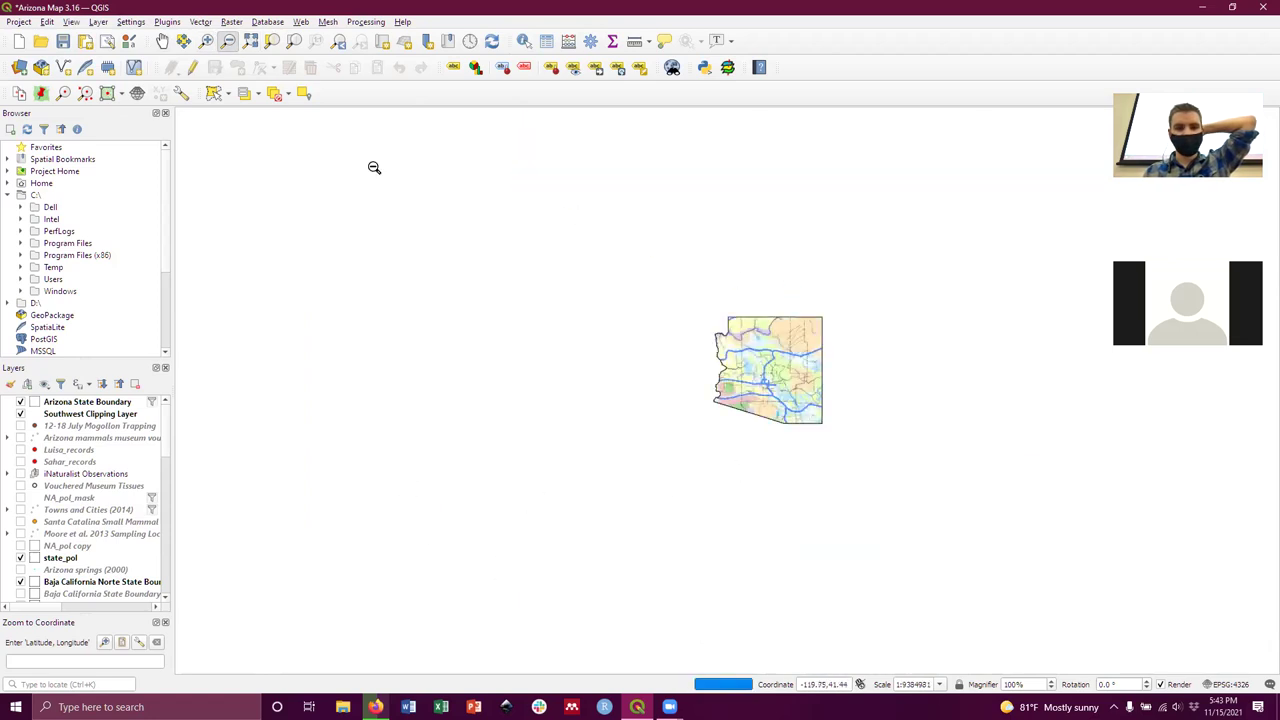
Pan the small Arizona map sideways and zoom back in on a rectangle around the state.
click(162, 40)
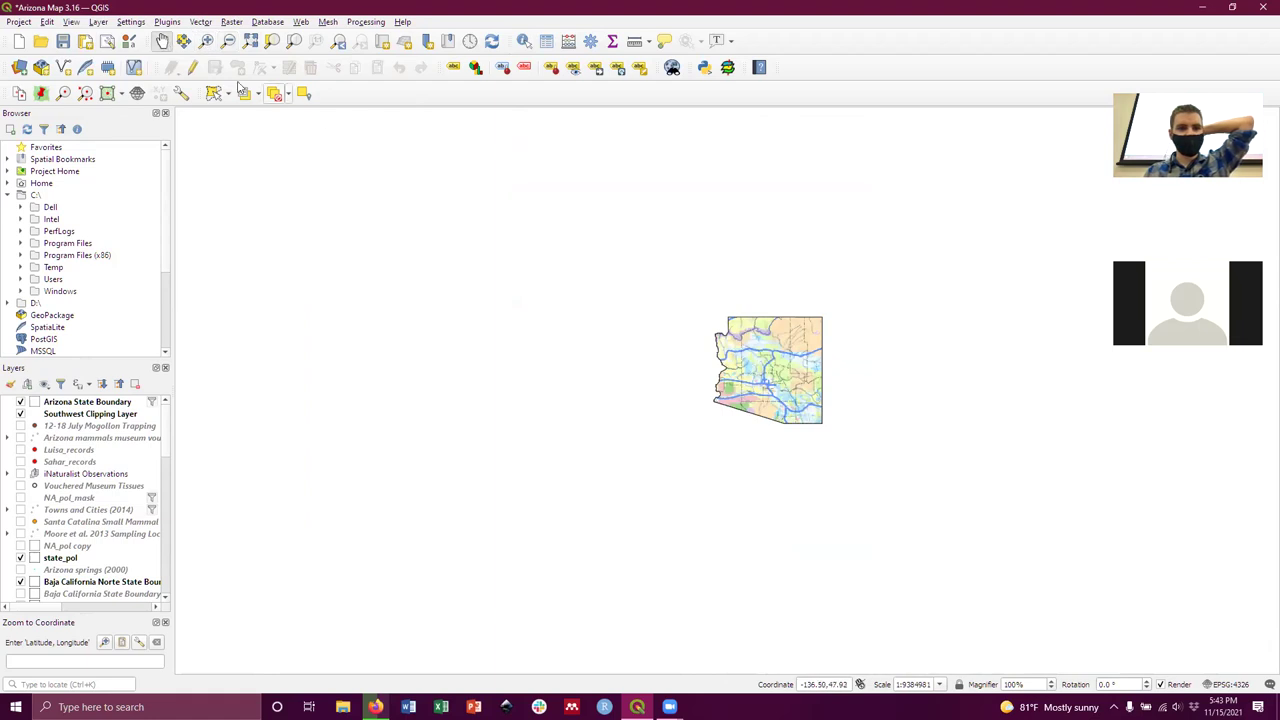
drag(787, 437, 646, 443)
drag(641, 384, 785, 378)
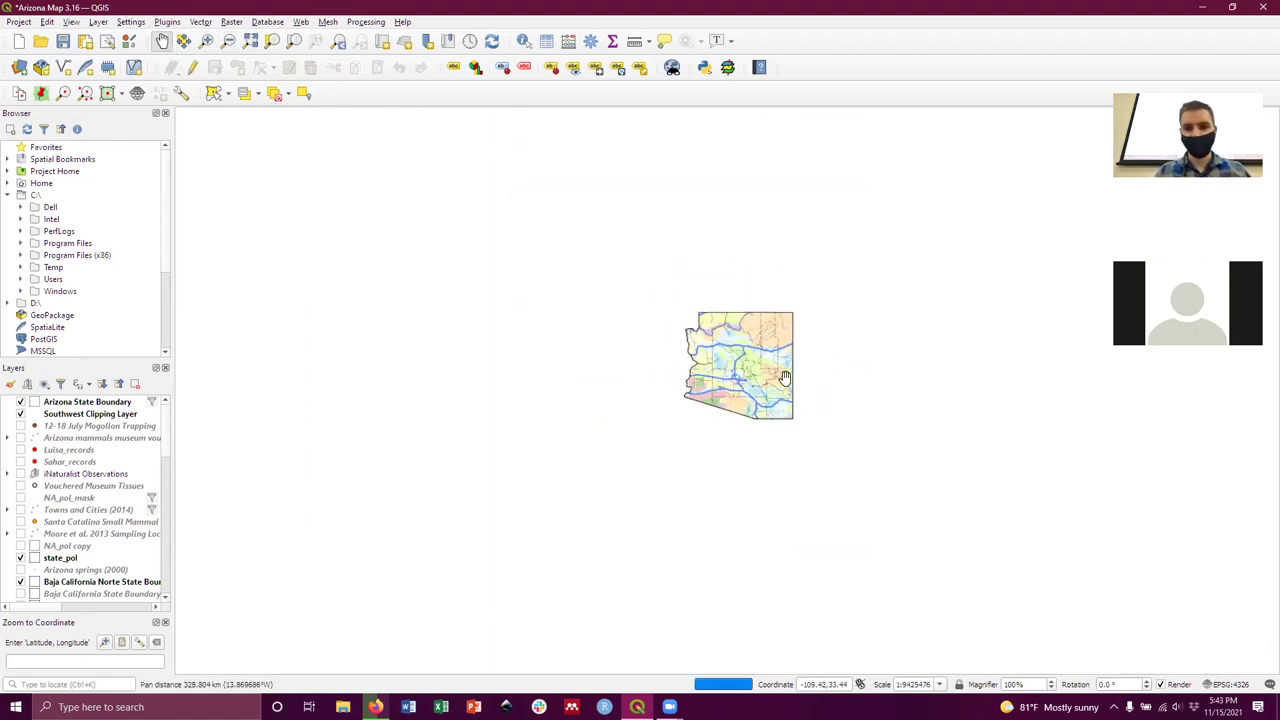
click(206, 40)
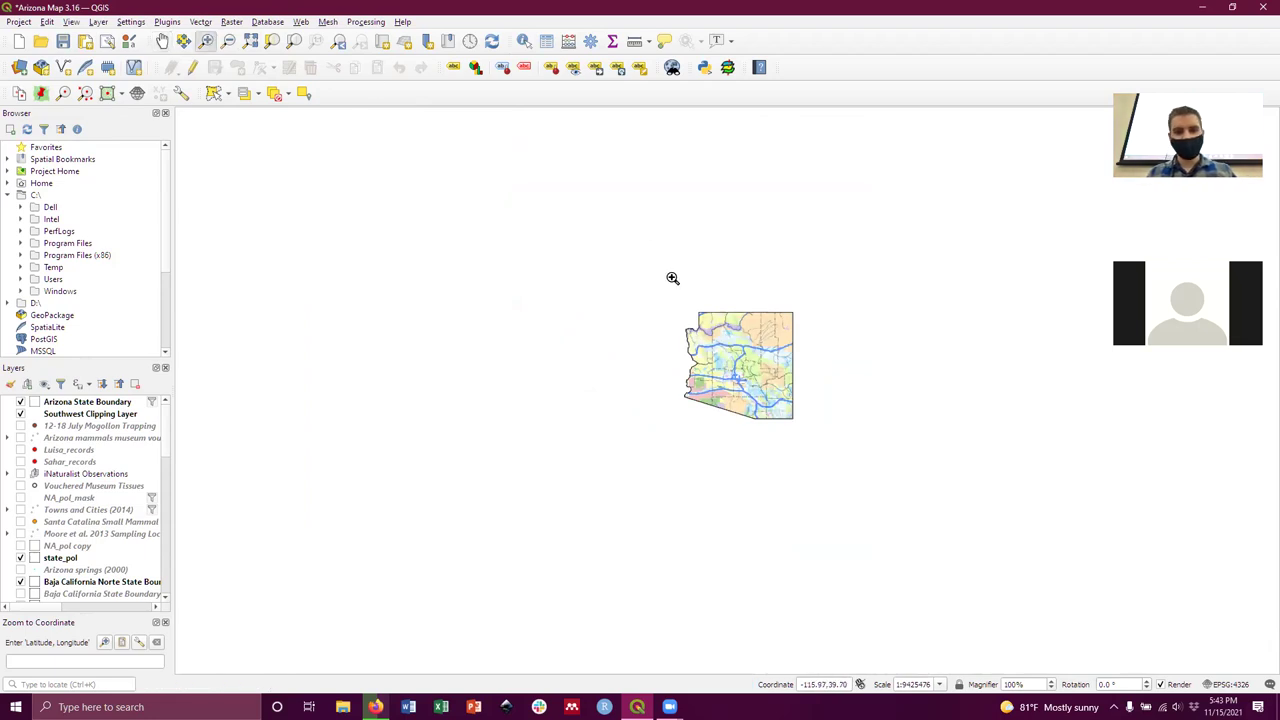
drag(673, 294, 820, 437)
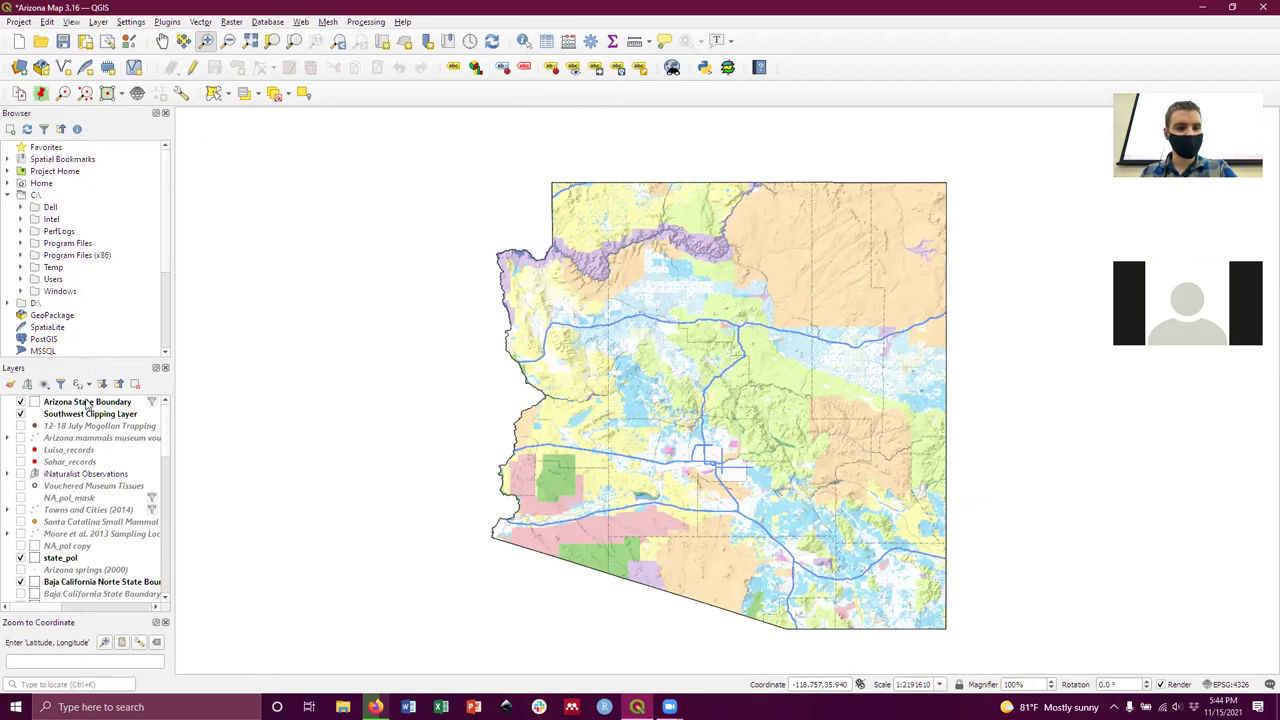
Enlarge the layer list upward and hide the Arizona Land Ownership (1988) layer.
drag(94, 360, 86, 164)
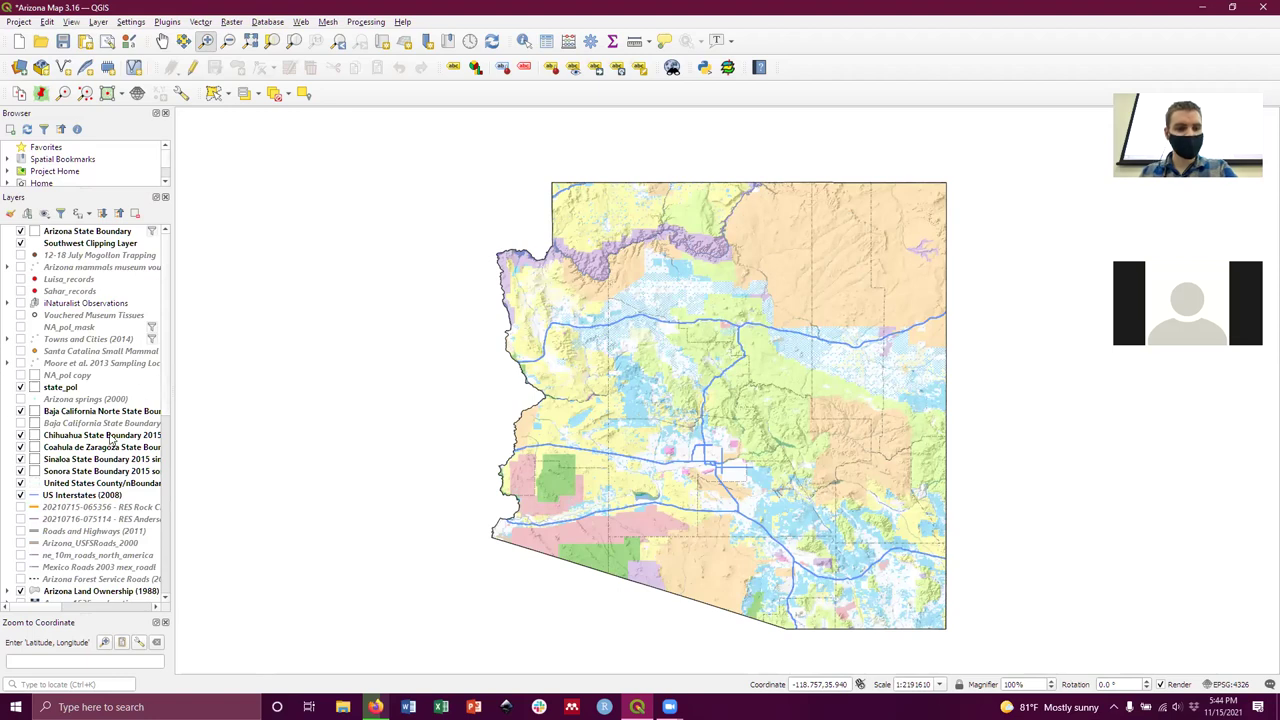
scroll(86, 380, down, 10)
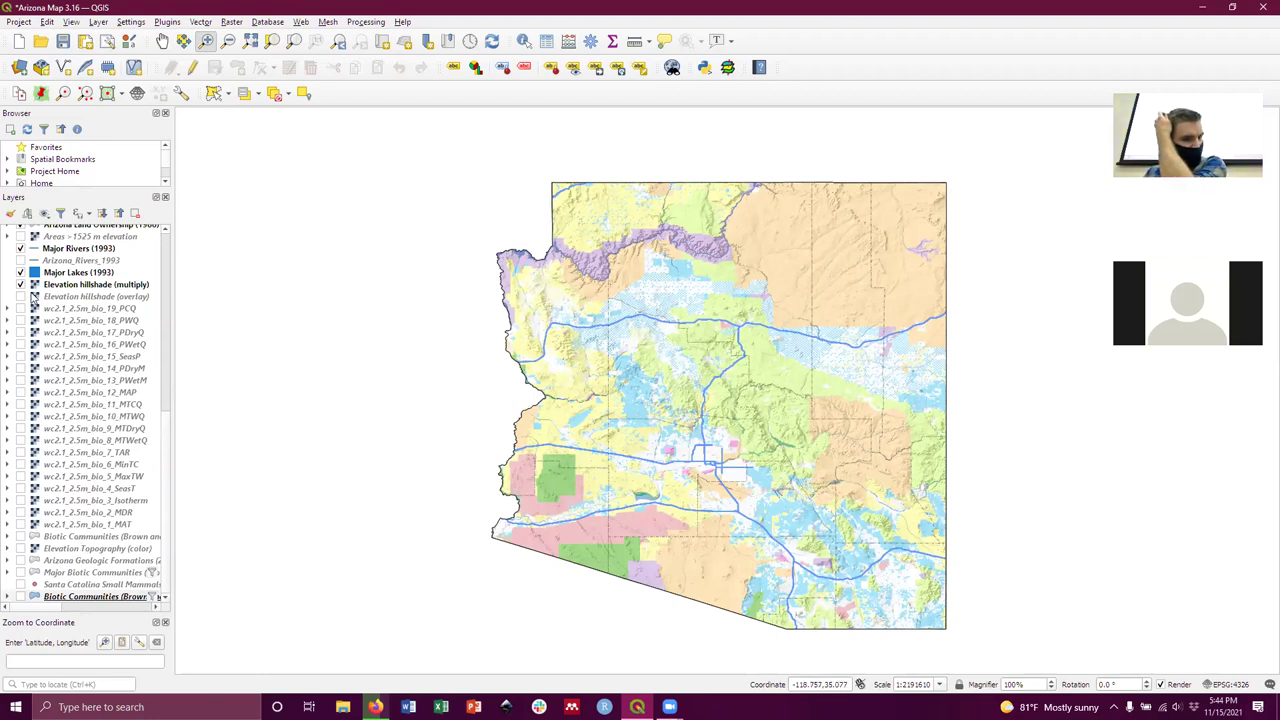
scroll(24, 408, up, 2)
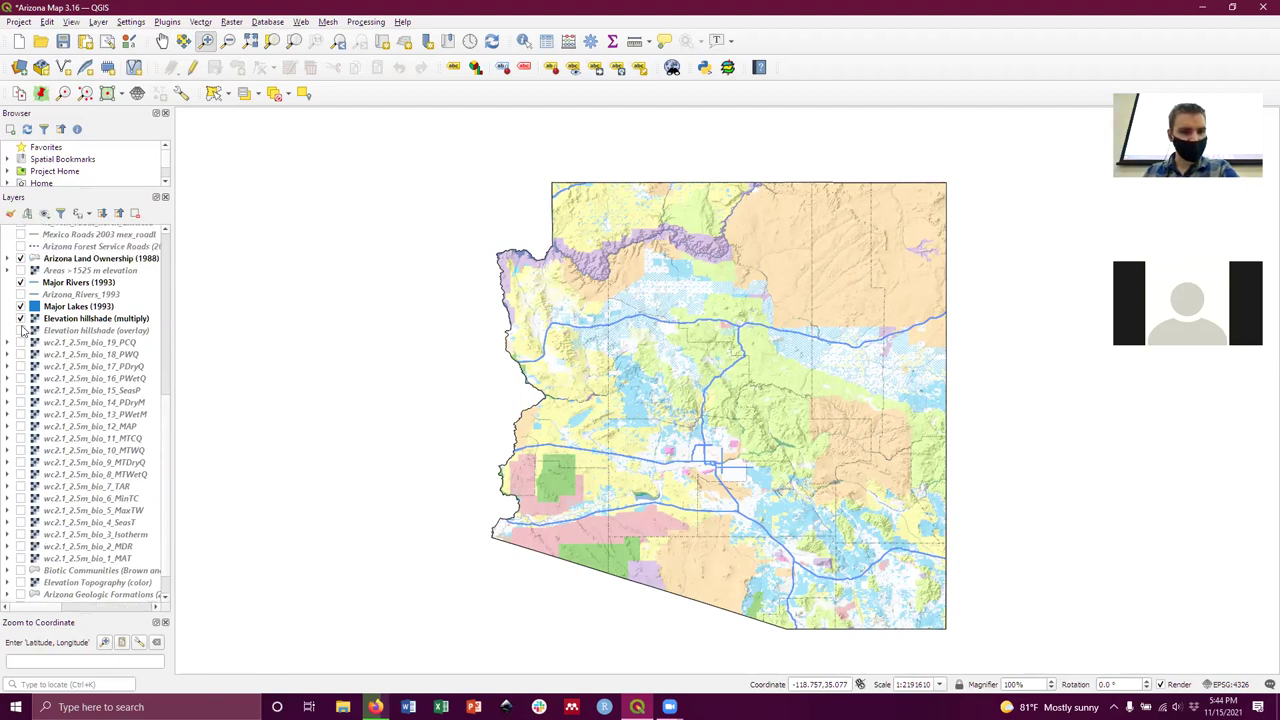
click(21, 292)
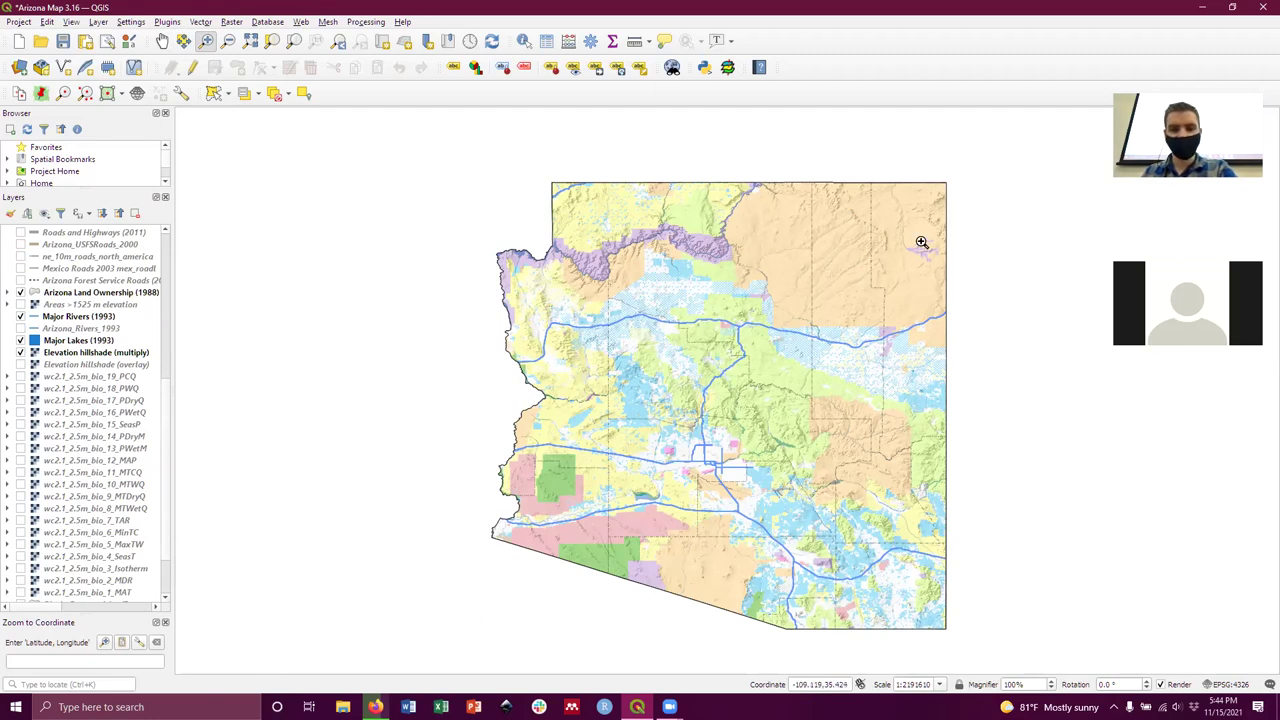
click(21, 292)
Temporarily show the wc2.1_2.5m_bio_1_MAT climate raster on the map, and hide it again.
scroll(38, 440, down, 2)
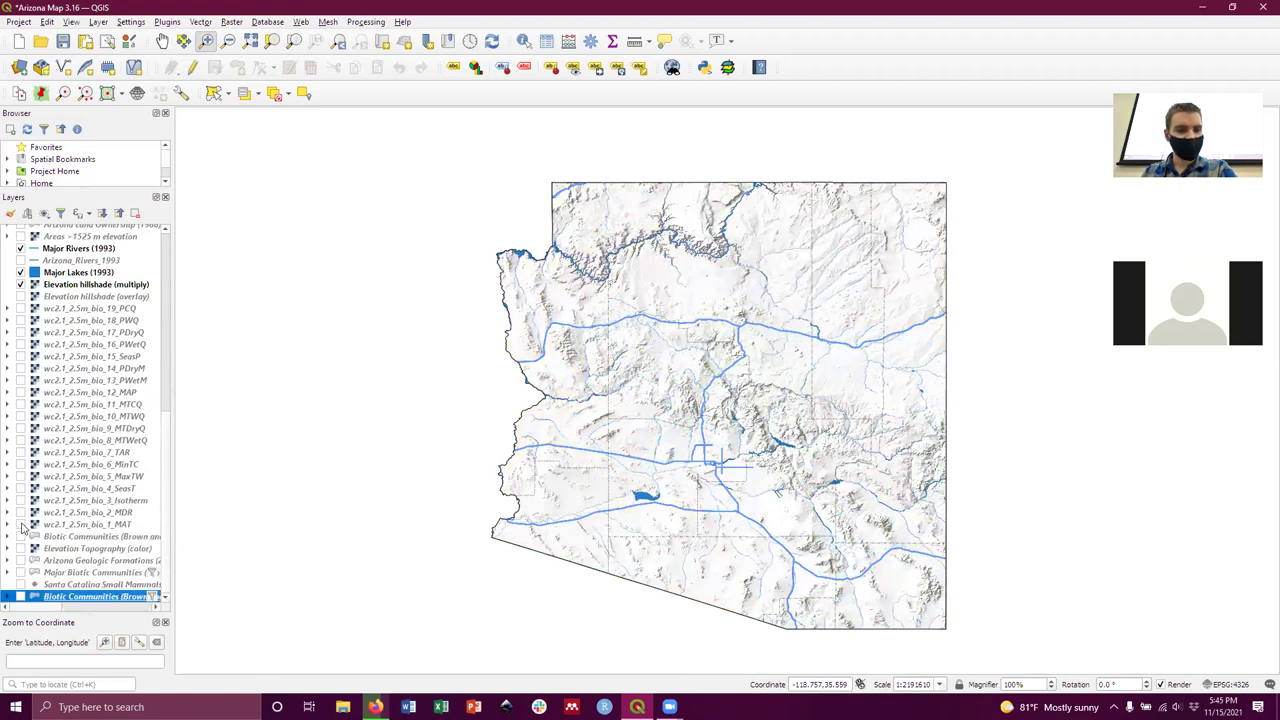
click(21, 524)
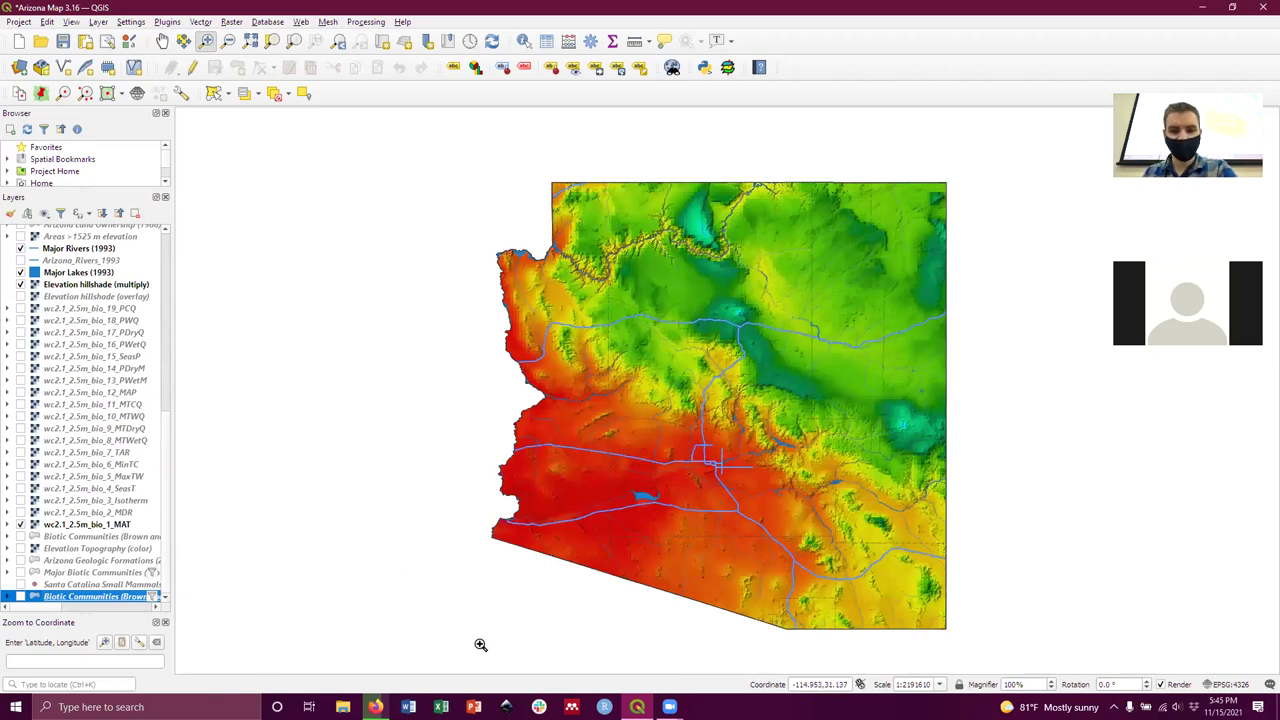
click(27, 525)
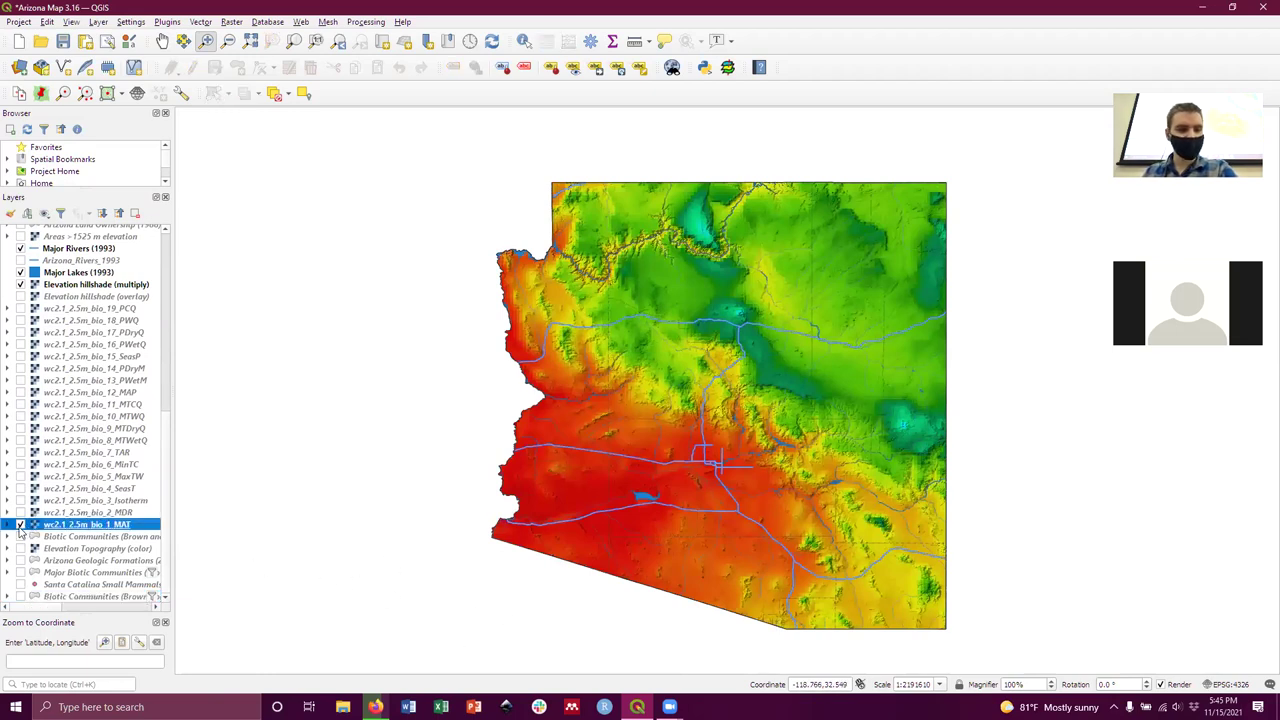
click(20, 525)
Show and hide each of the two Biotic Communities (Brown and Lowe 1980) layers in turn, including the copy.
click(20, 537)
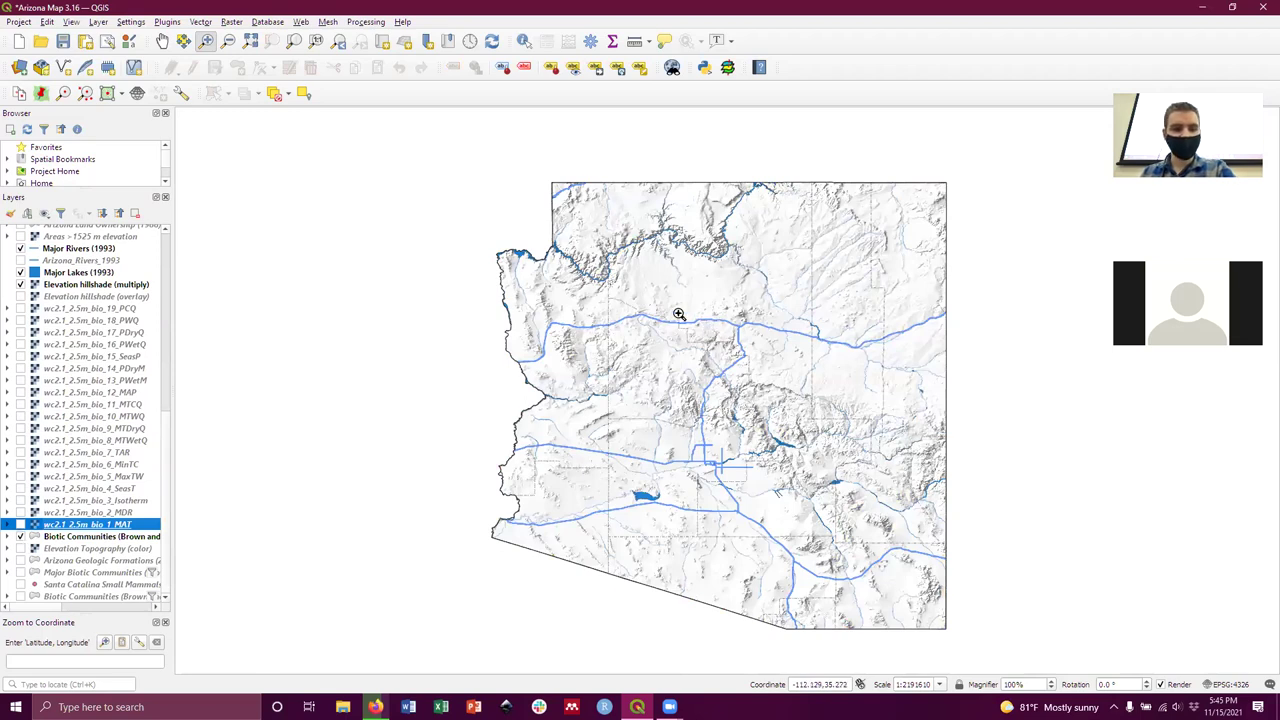
click(20, 537)
click(20, 597)
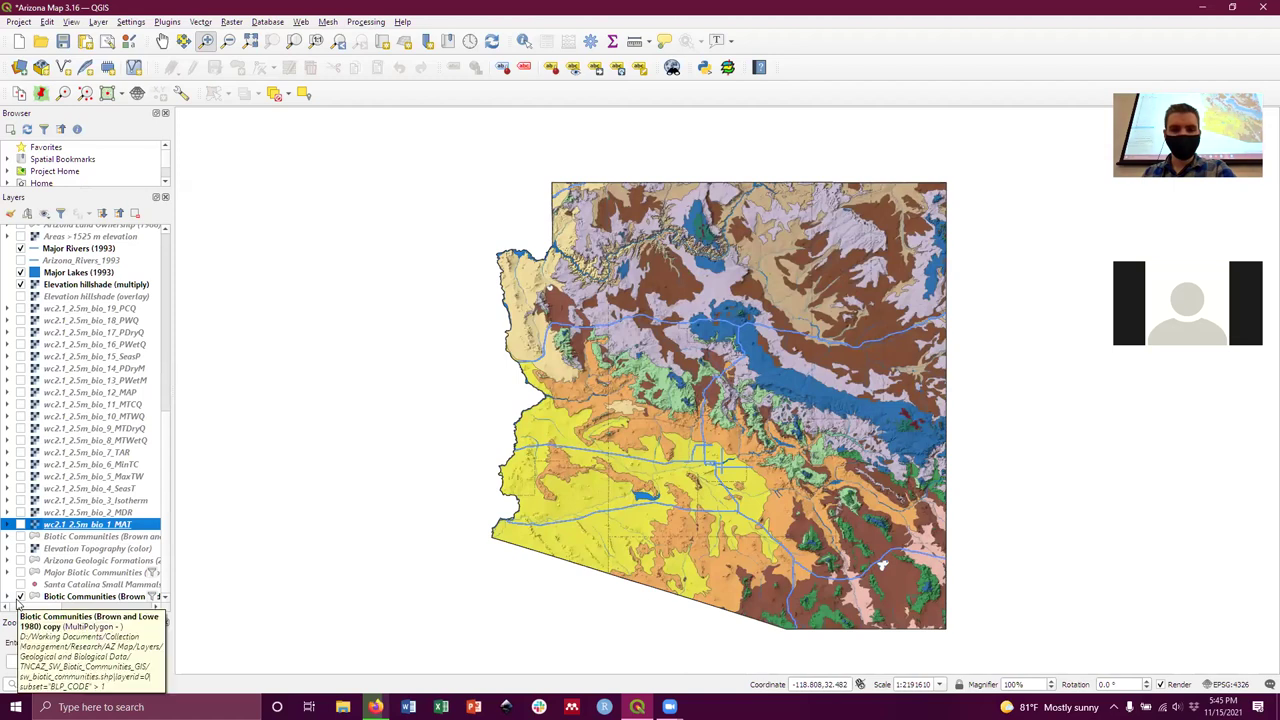
click(20, 597)
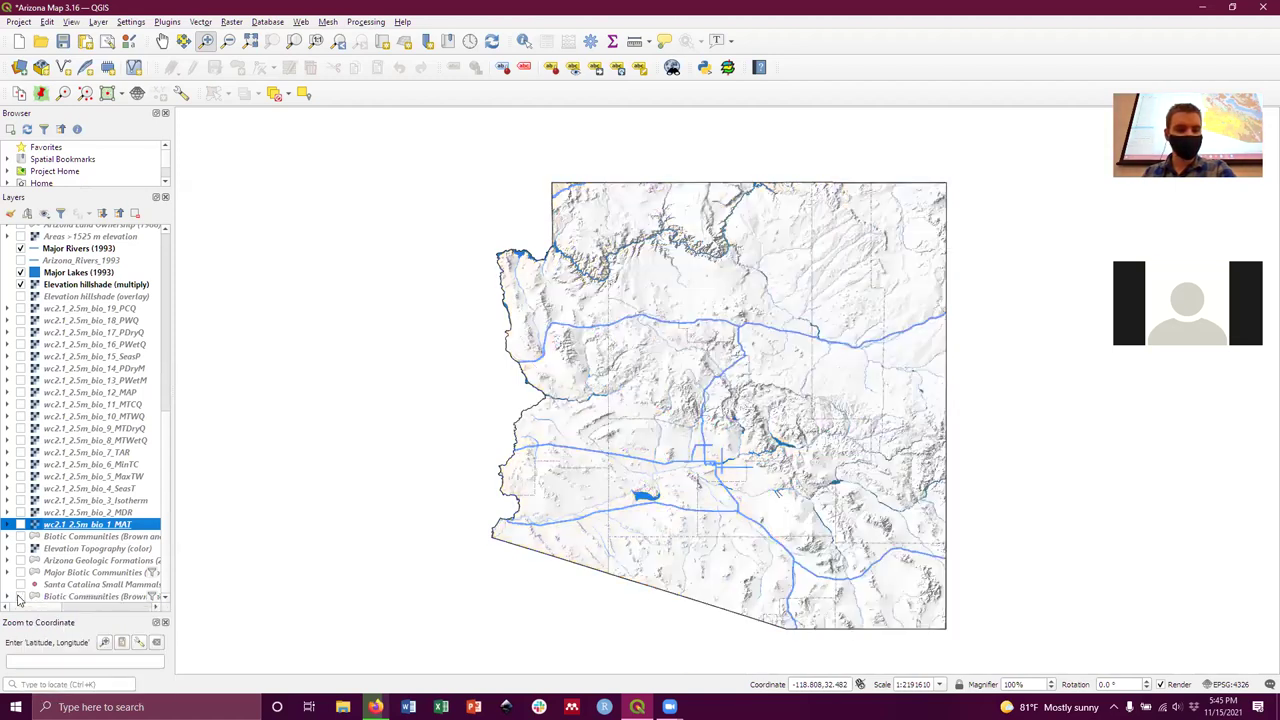
Look through the layer list from Arizona State Boundary down to the wc2.1_2.5m_bio_1_MAT raster.
scroll(53, 537, up, 7)
scroll(50, 515, up, 4)
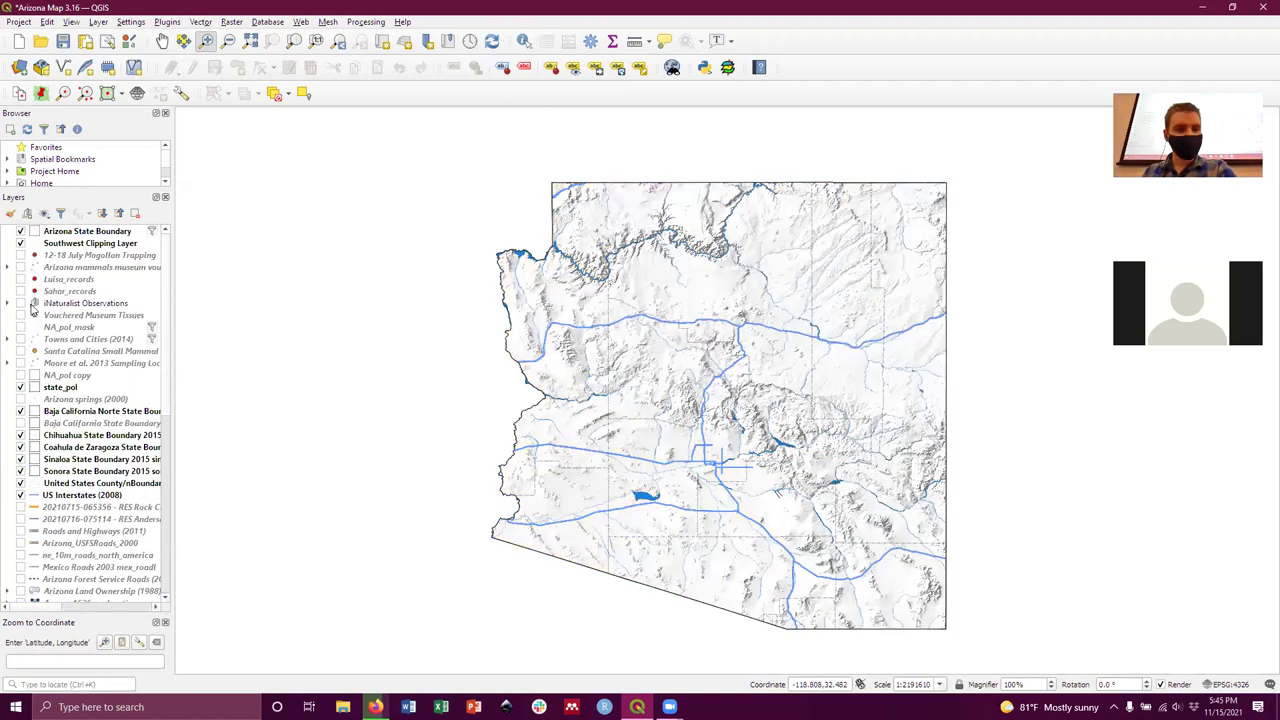
scroll(52, 408, down, 3)
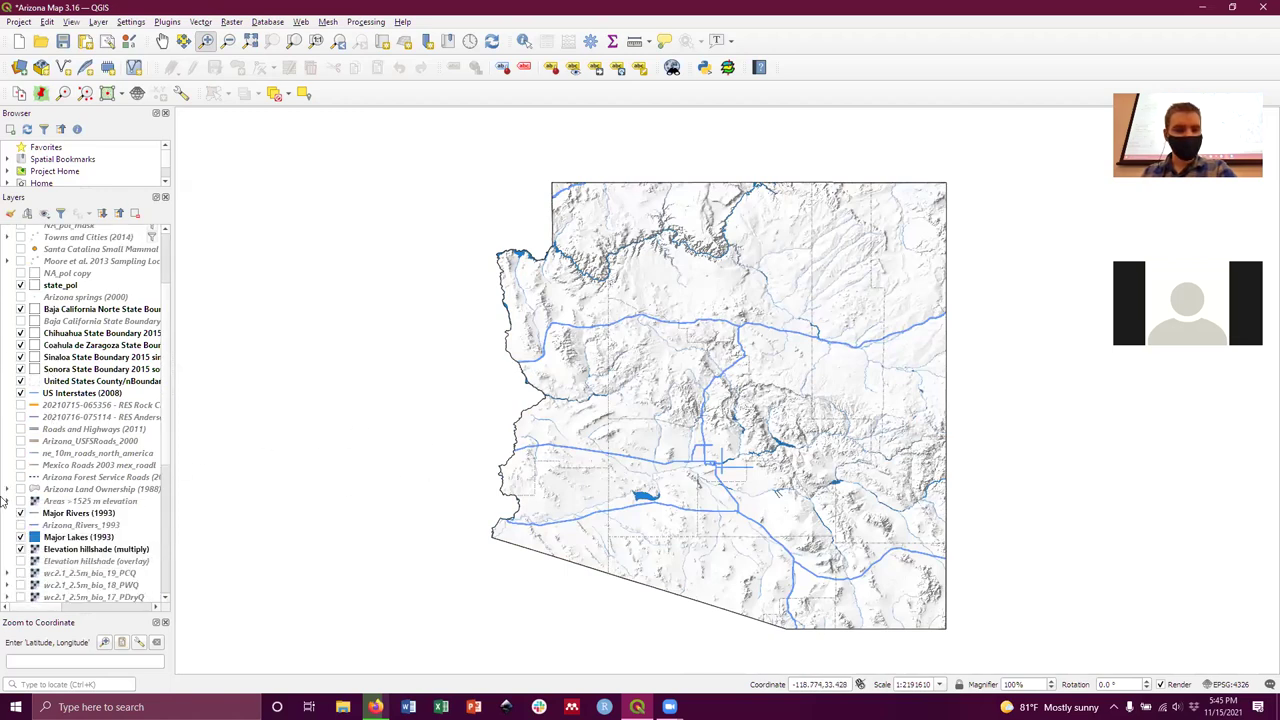
scroll(57, 543, down, 4)
click(36, 530)
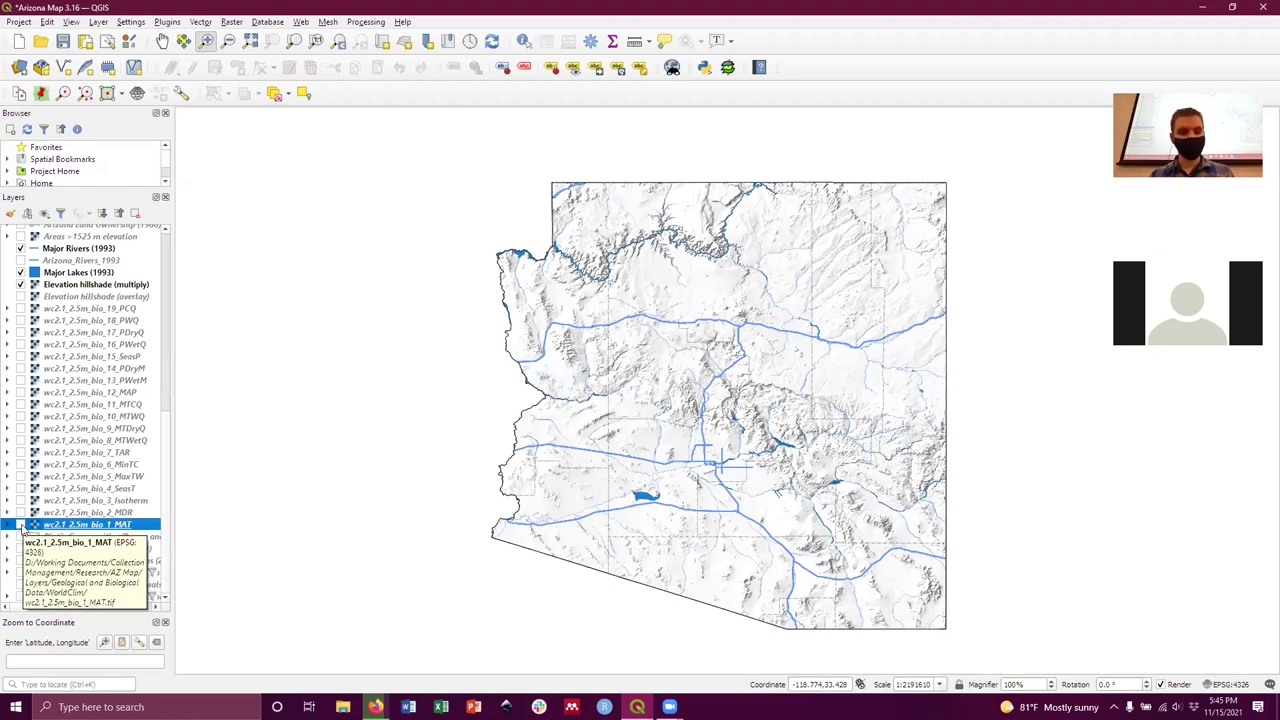
Show the wc2.1_2.5m_bio_1_MAT raster, inspect its cells up close and across the whole state, and hide it again.
click(20, 525)
scroll(760, 345, up, 6)
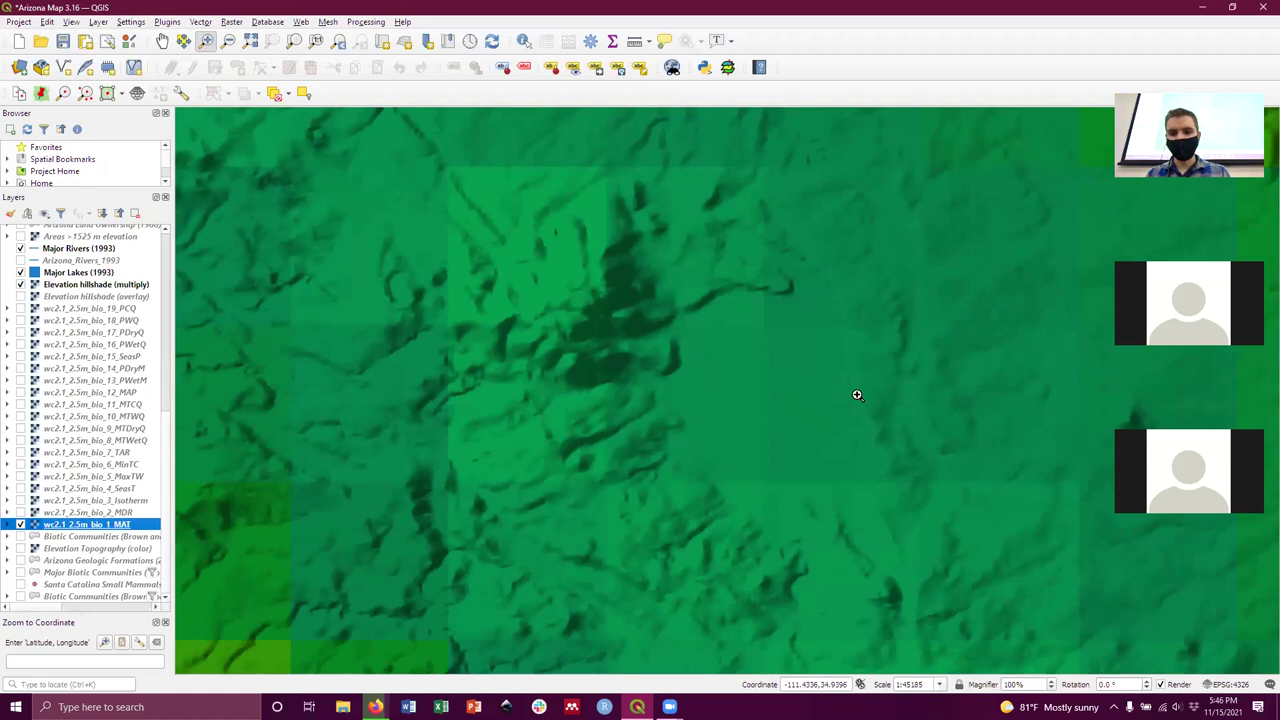
scroll(850, 395, down, 4)
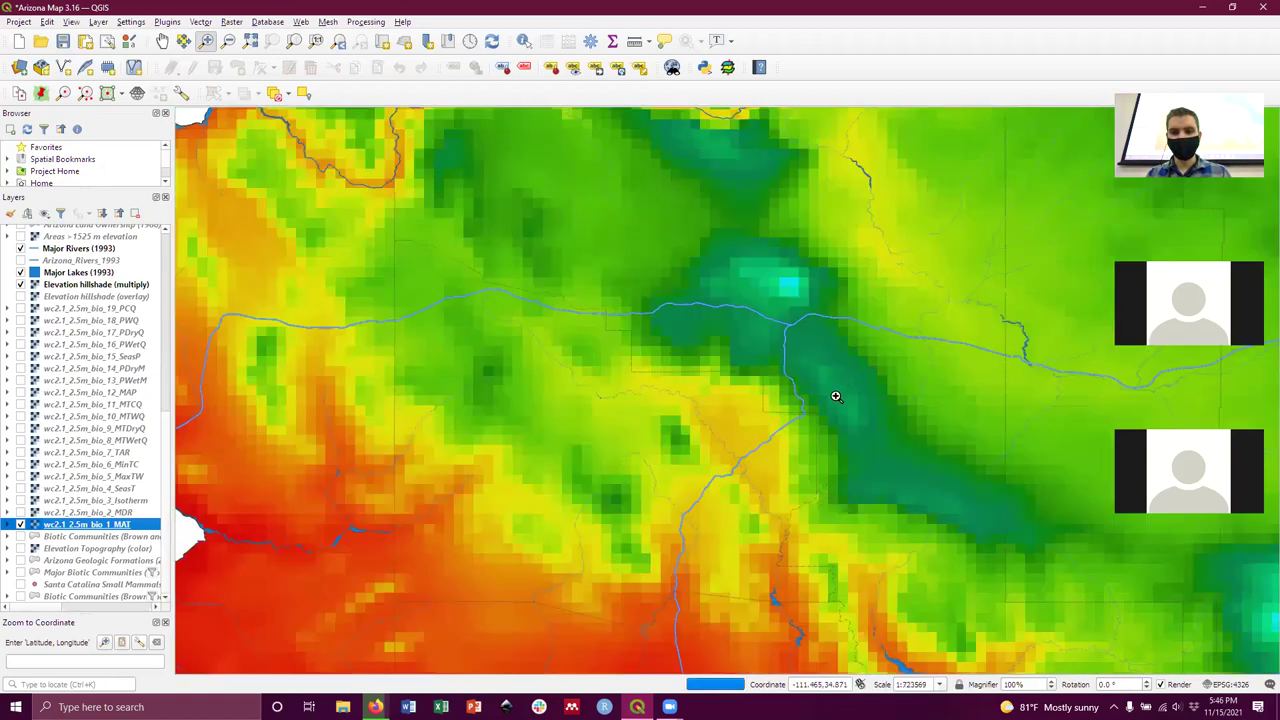
scroll(836, 393, down, 2)
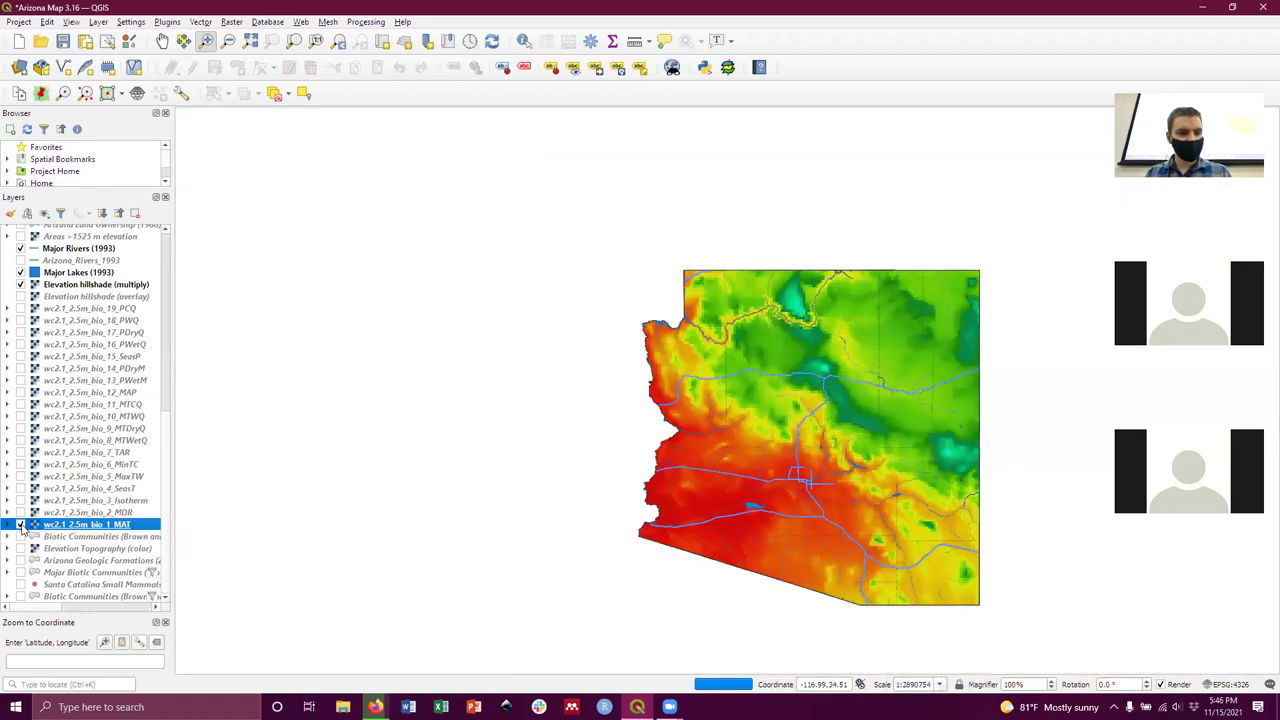
click(21, 525)
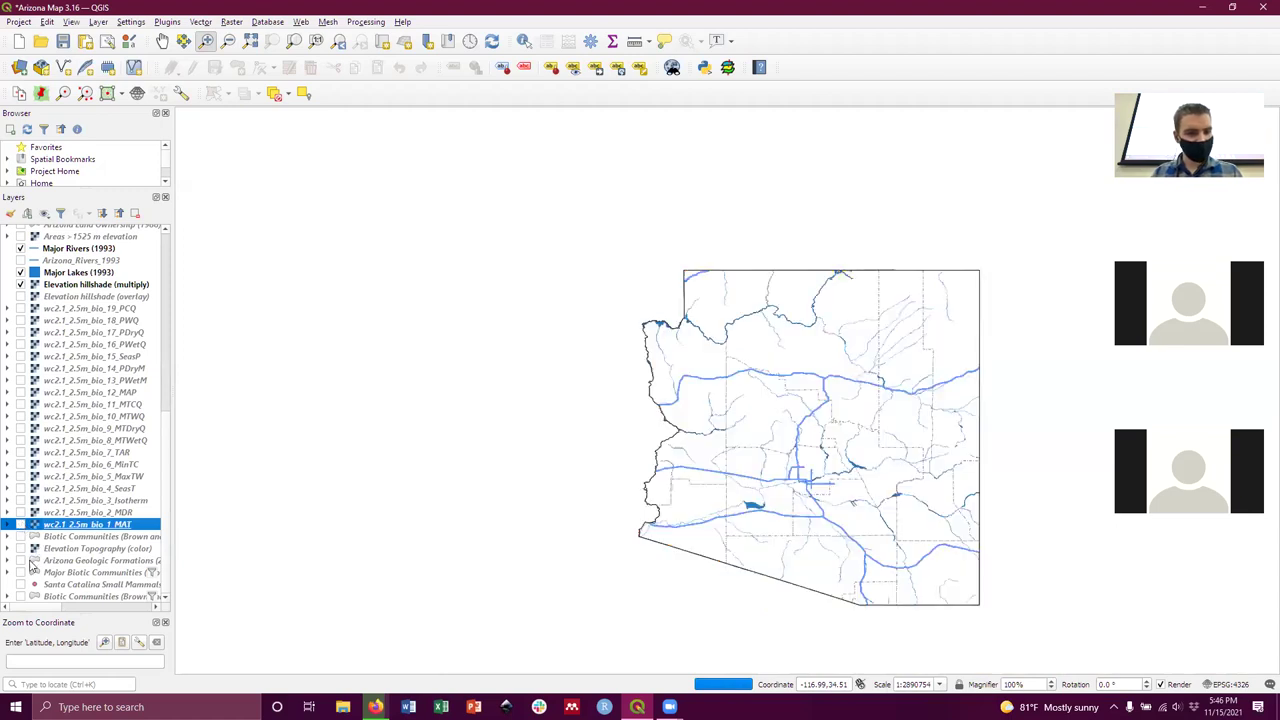
Examine the hillshade relief beside a central Arizona lake up close, and use the Pan tool to return to a statewide view.
scroll(28, 450, up, 1)
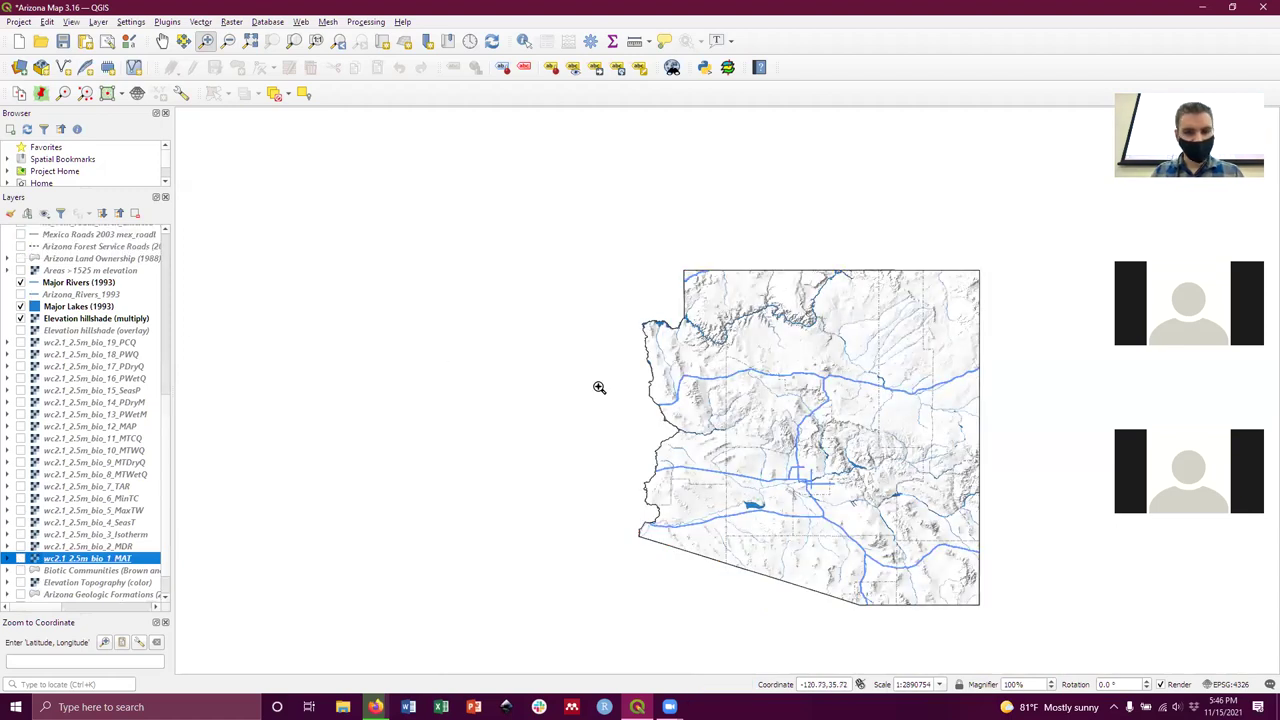
scroll(805, 445, up, 2)
mouse_move(866, 500)
mouse_down()
mouse_move(814, 440)
mouse_move(862, 493)
mouse_up()
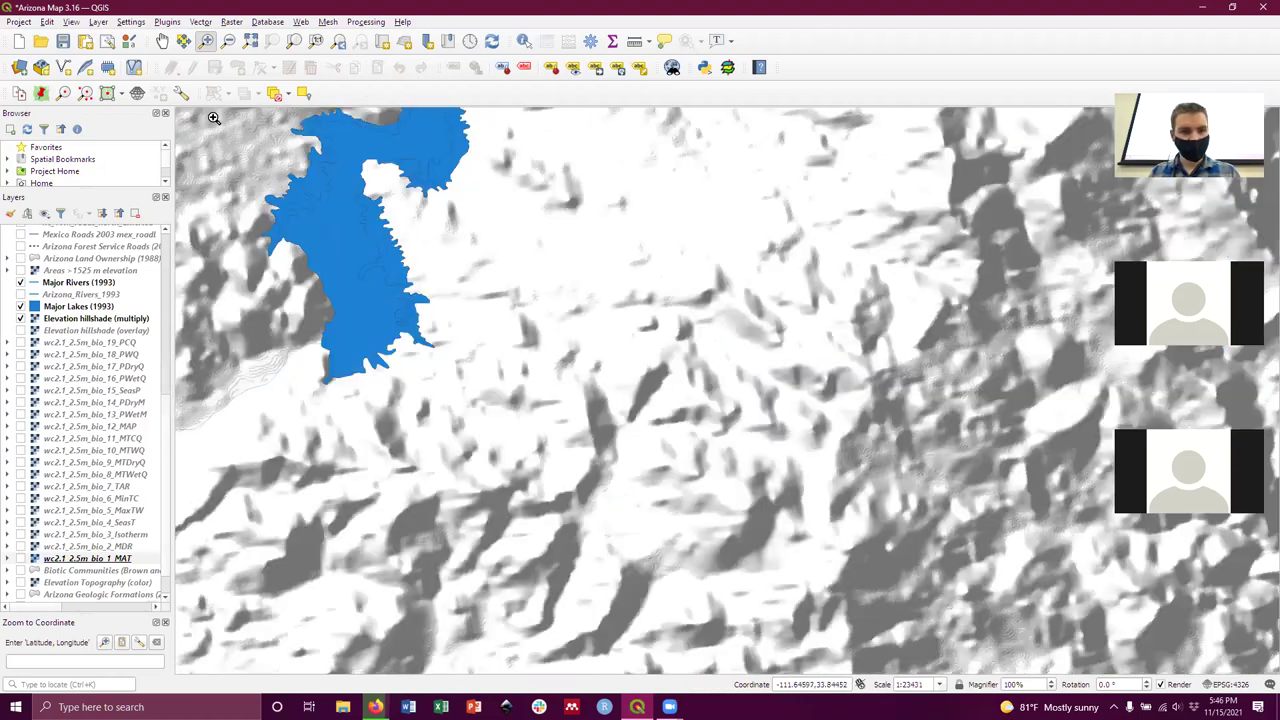
click(162, 40)
scroll(491, 400, down, 5)
drag(625, 430, 649, 423)
scroll(649, 423, down, 1)
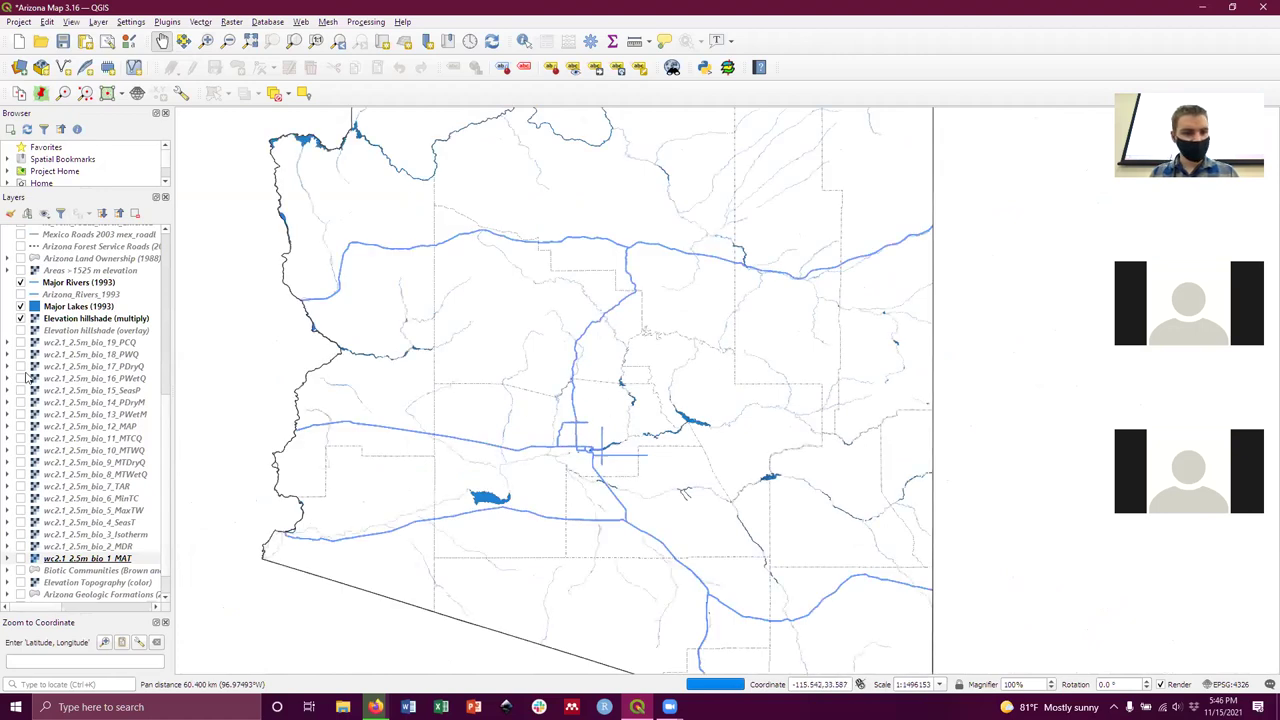
Hide and show again the Major Lakes (1993) and Major Rivers (1993) layers.
click(21, 317)
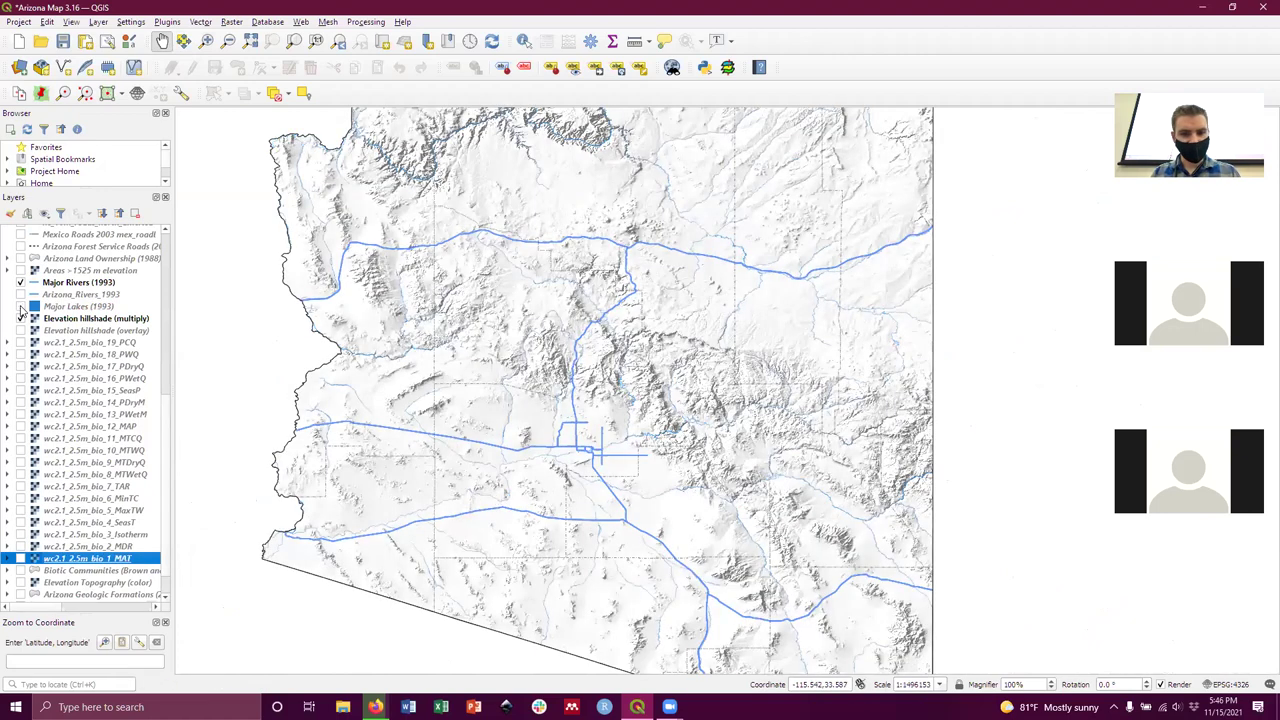
click(21, 283)
click(21, 283)
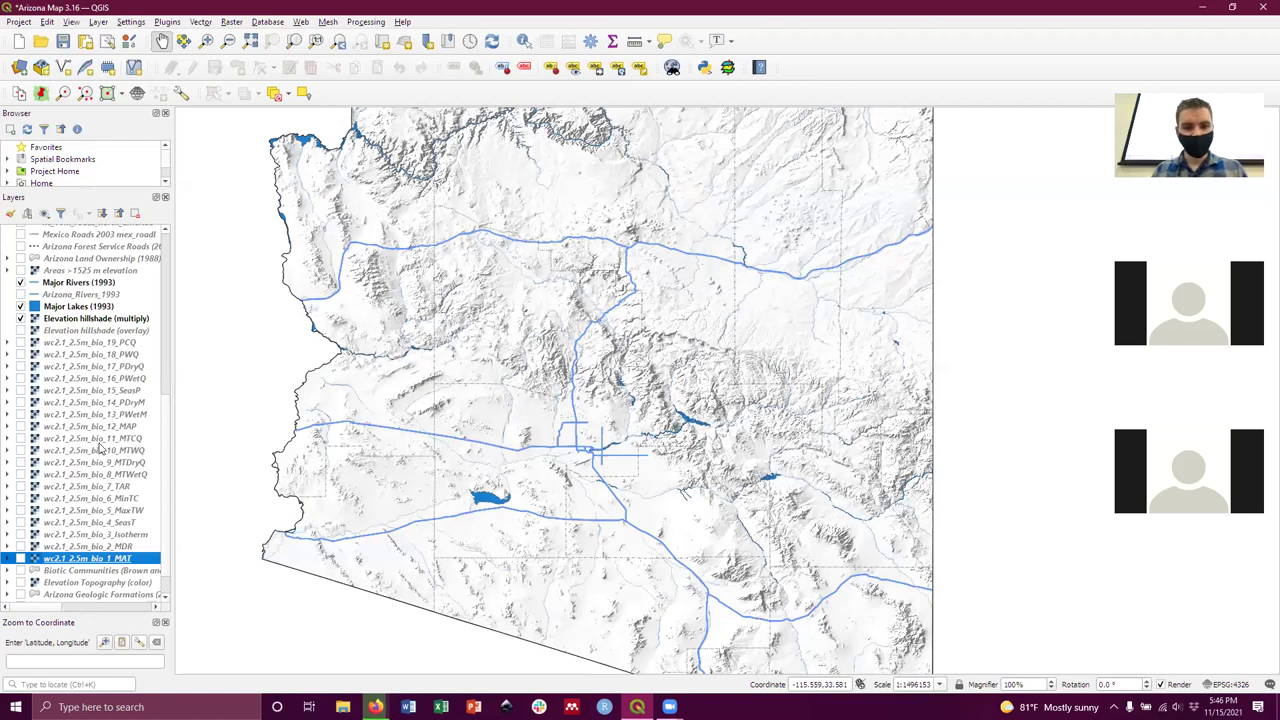
Examine the hillshade terrain southwest of the Phoenix area at close range, and bring southern Arizona back into view.
scroll(515, 472, up, 4)
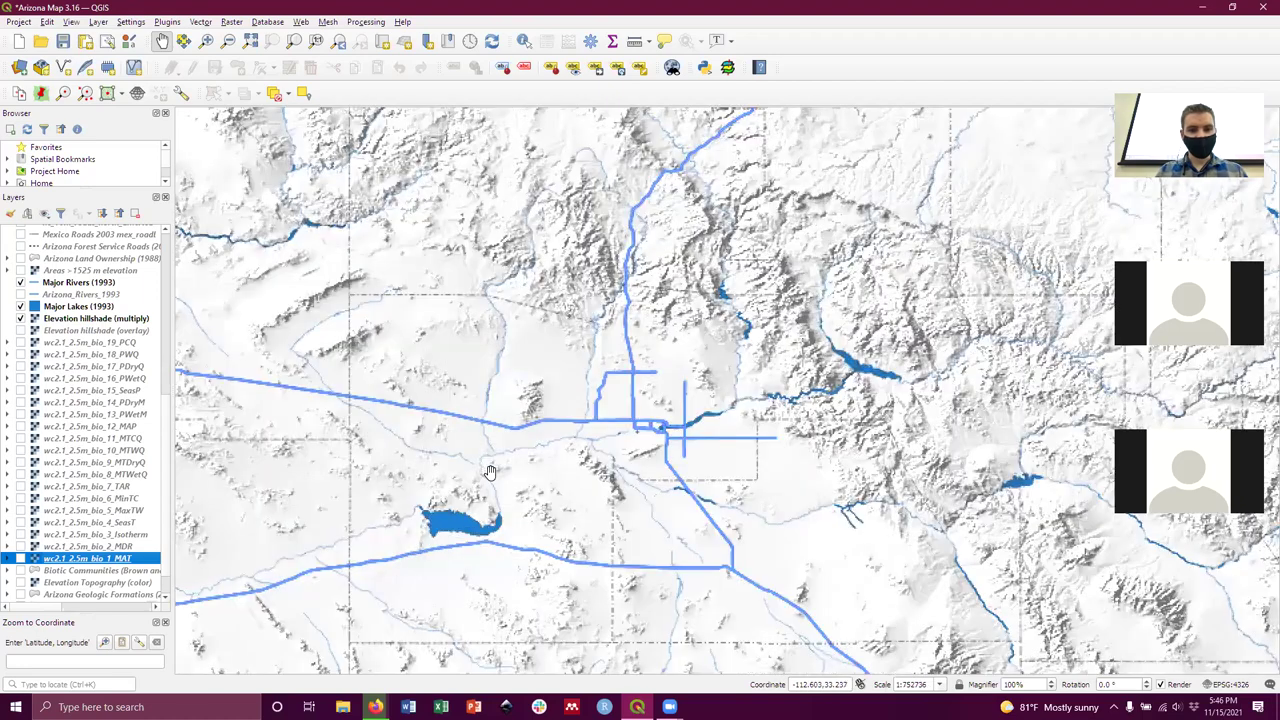
scroll(409, 326, up, 1)
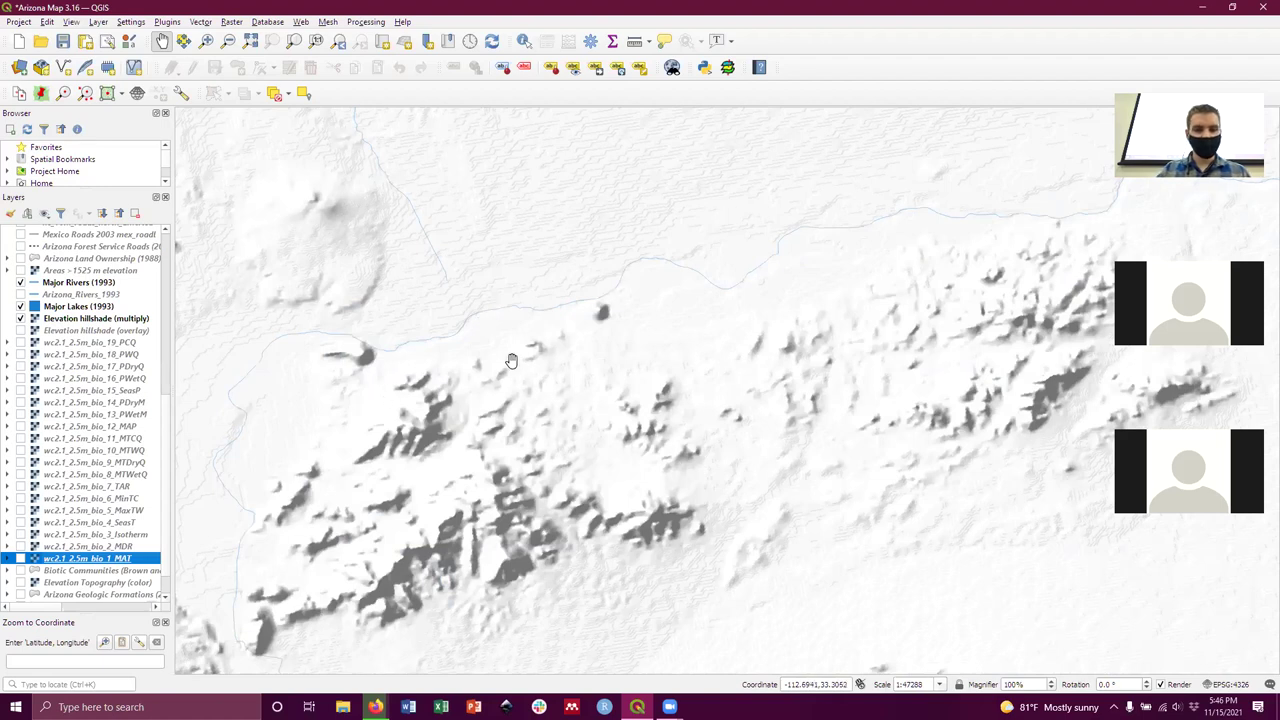
scroll(620, 368, down, 1)
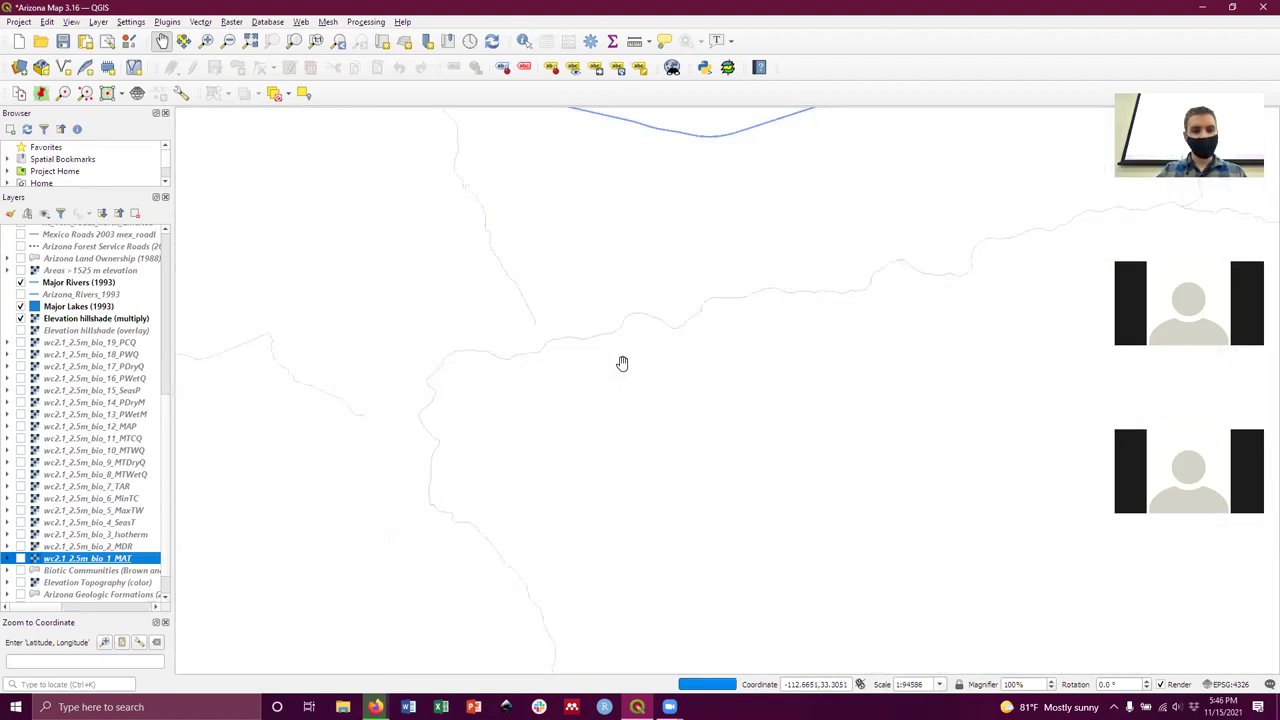
scroll(623, 377, down, 2)
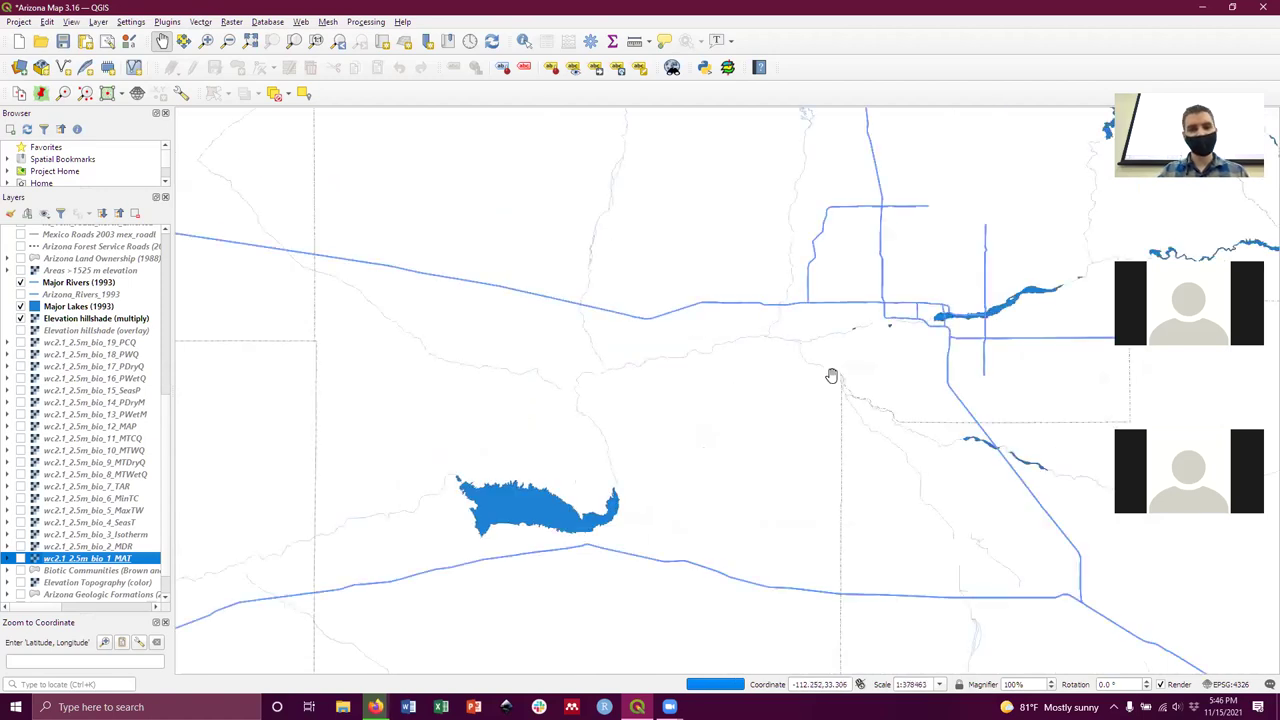
scroll(829, 371, down, 1)
drag(829, 394, 794, 385)
scroll(794, 385, down, 1)
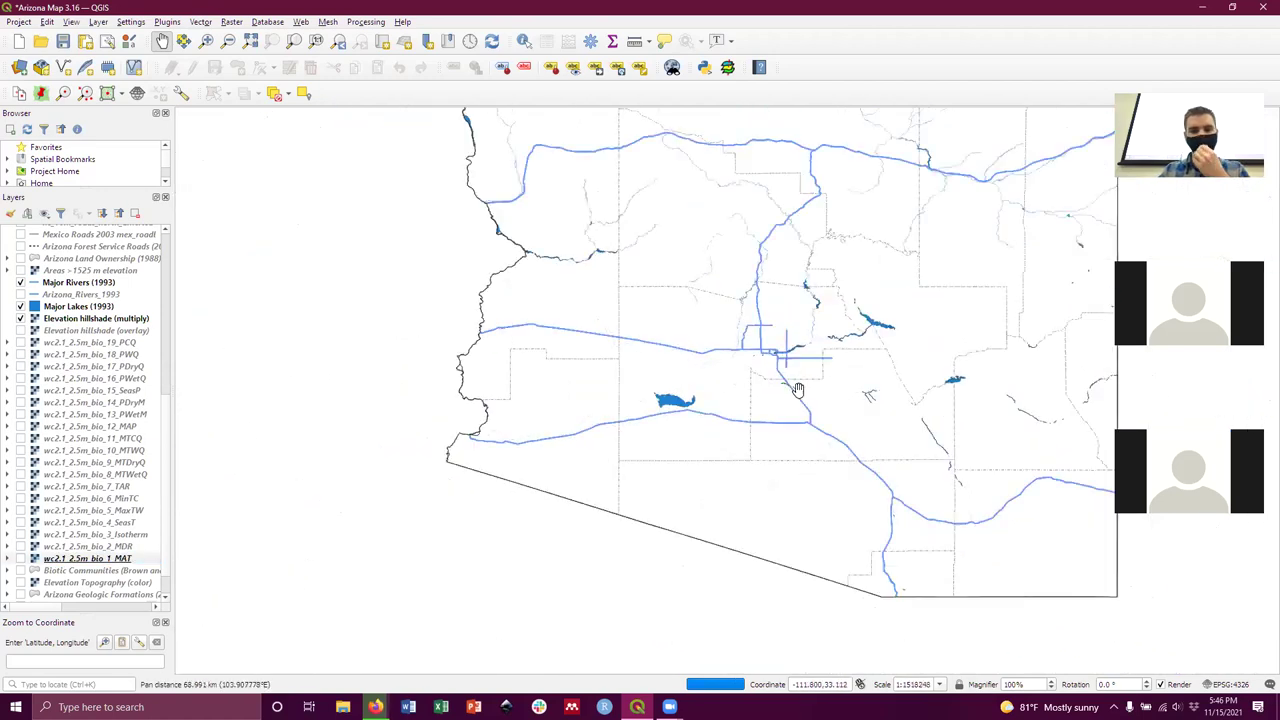
drag(891, 400, 760, 431)
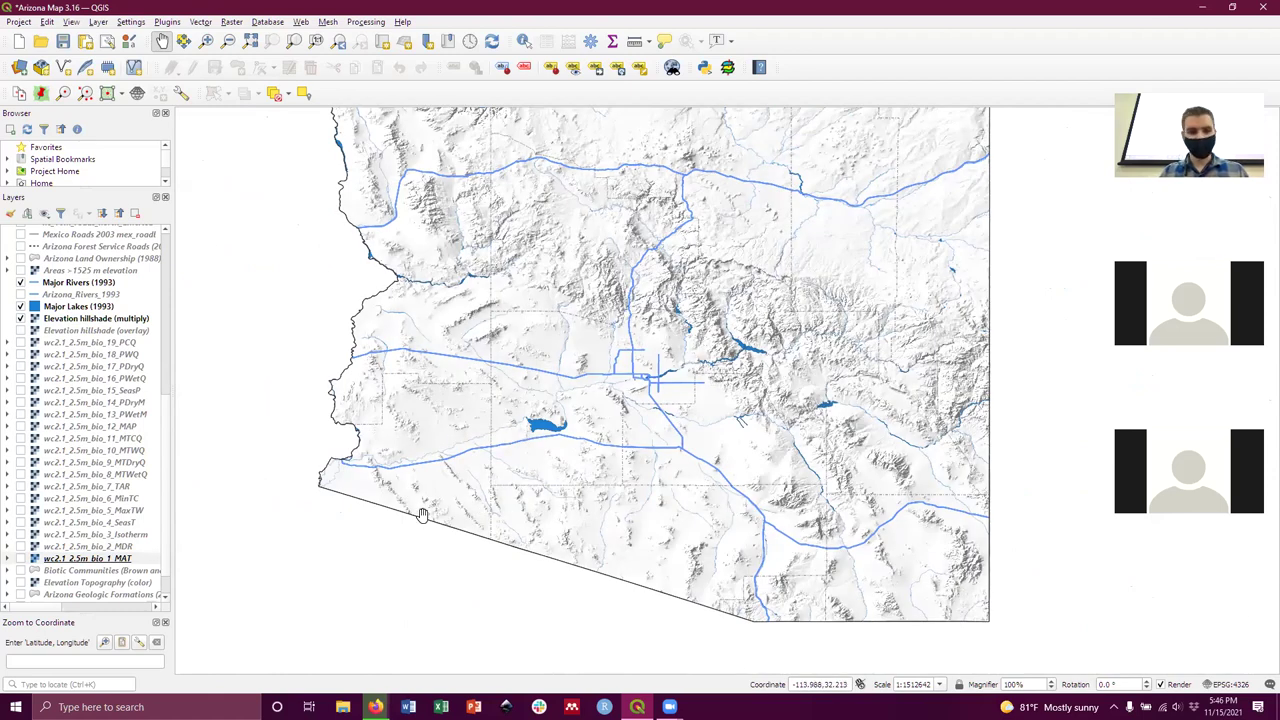
Find the Towns and Cities (2014) layer, show it to view the city labels at a smaller map scale, and hide it again.
scroll(50, 467, up, 2)
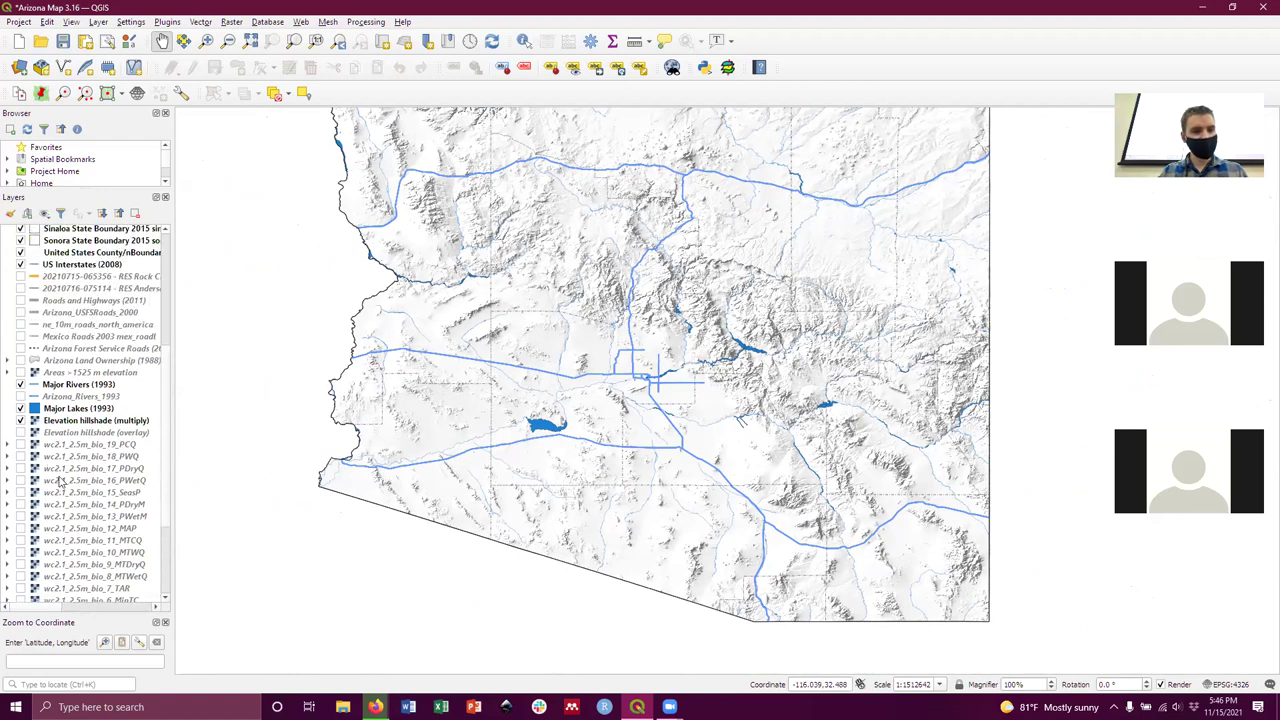
click(34, 398)
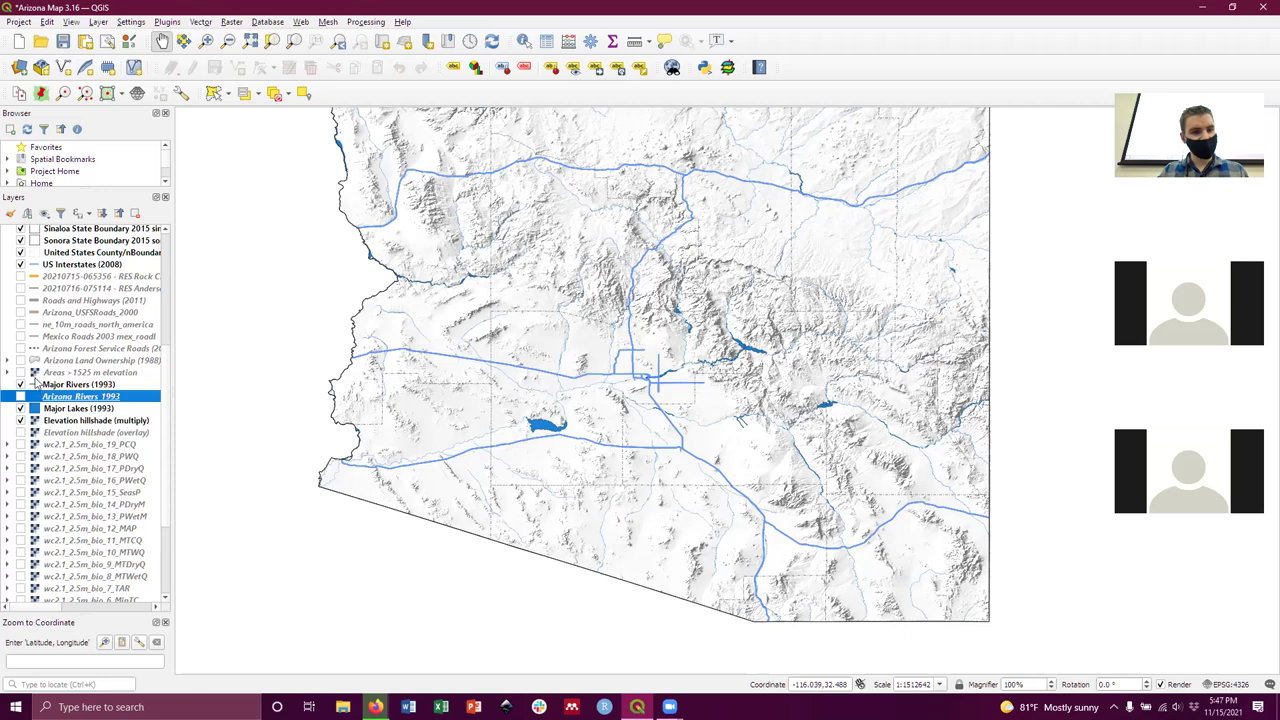
click(36, 362)
scroll(60, 366, up, 6)
scroll(66, 372, up, 1)
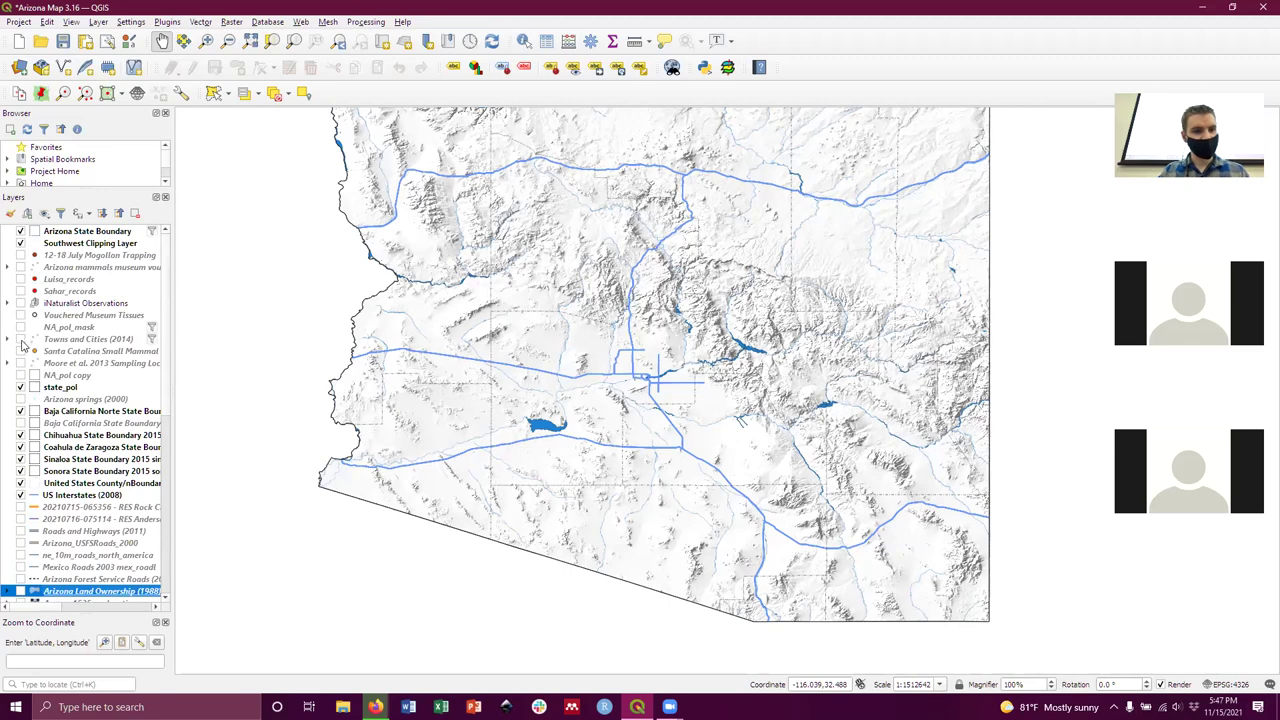
click(20, 340)
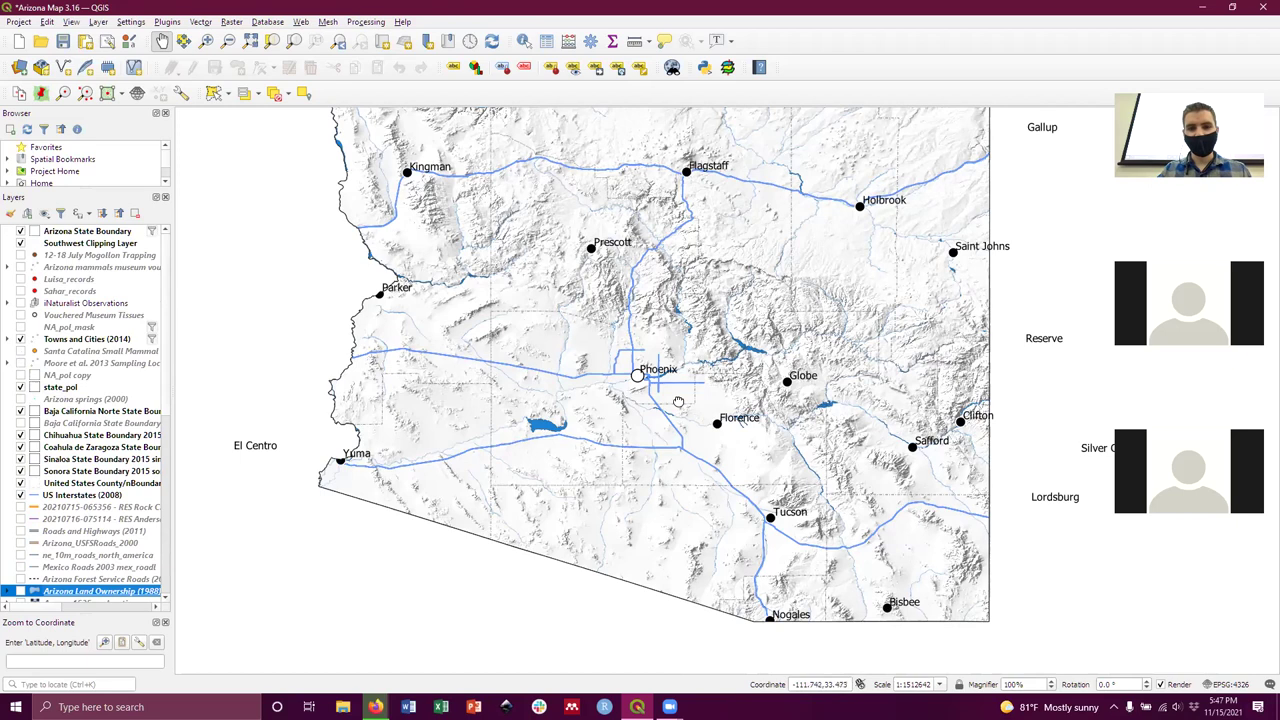
scroll(679, 402, down, 2)
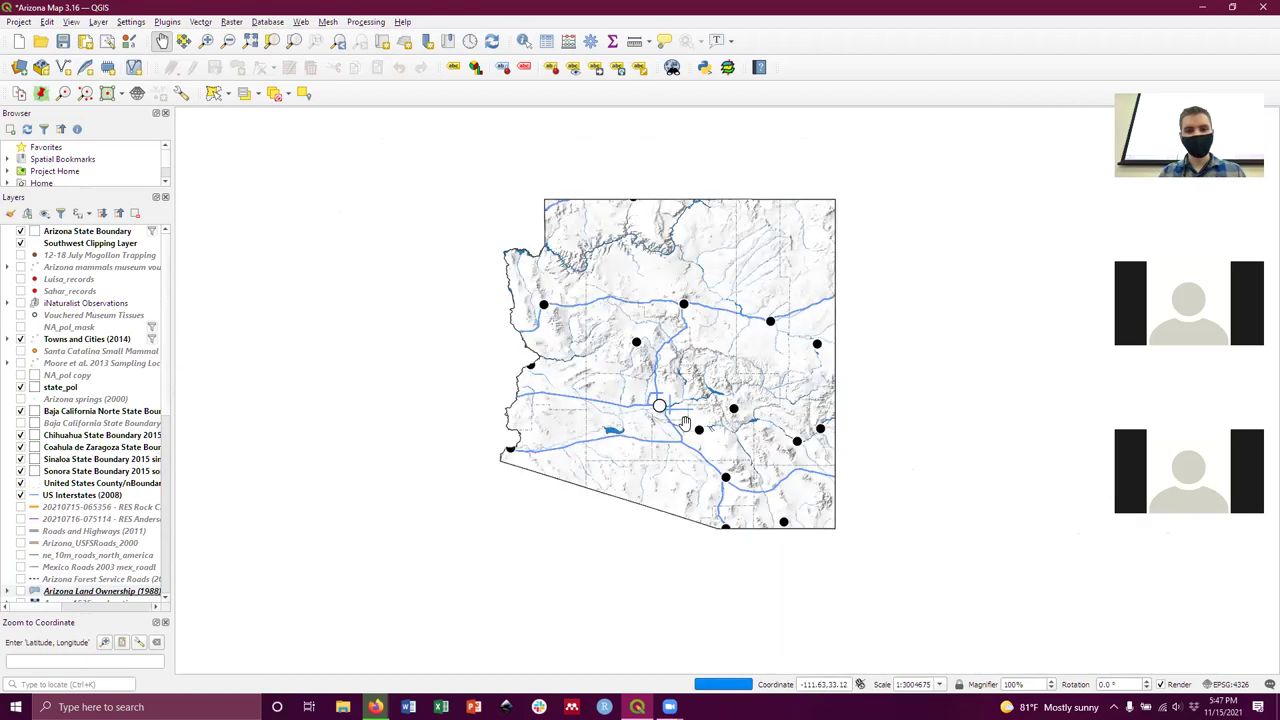
click(20, 339)
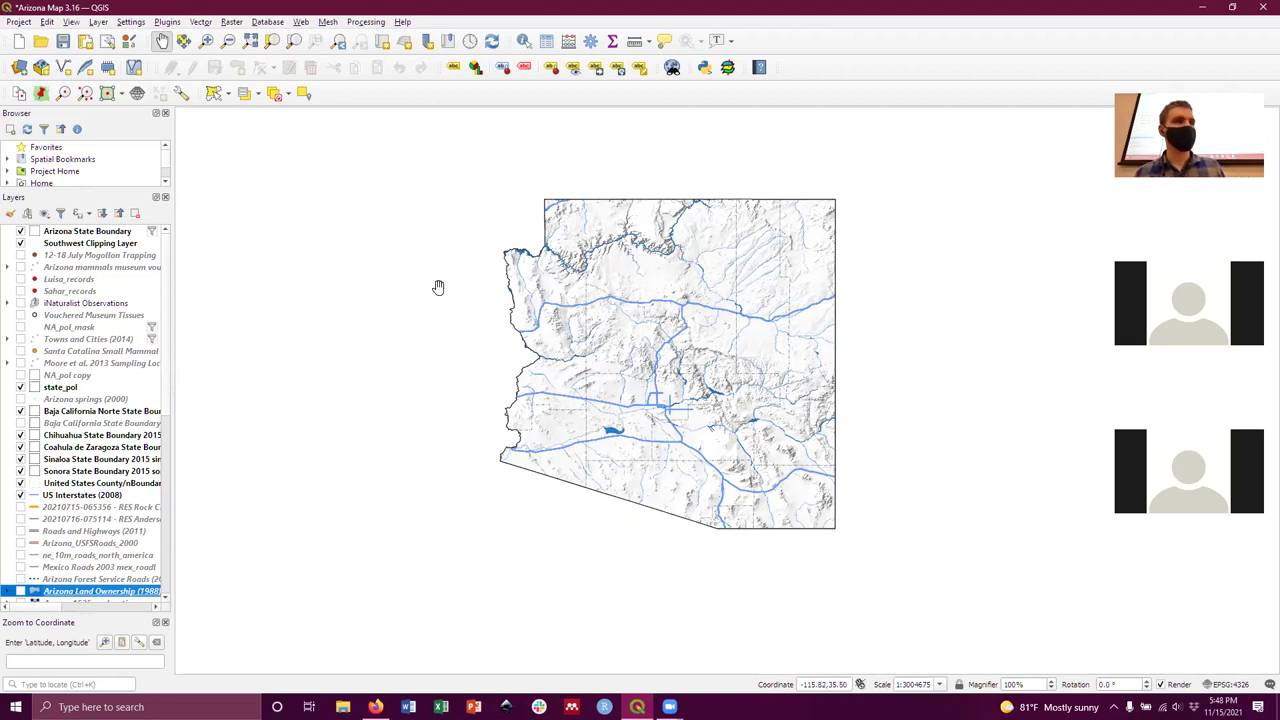
scroll(142, 450, down, 2)
scroll(155, 458, up, 2)
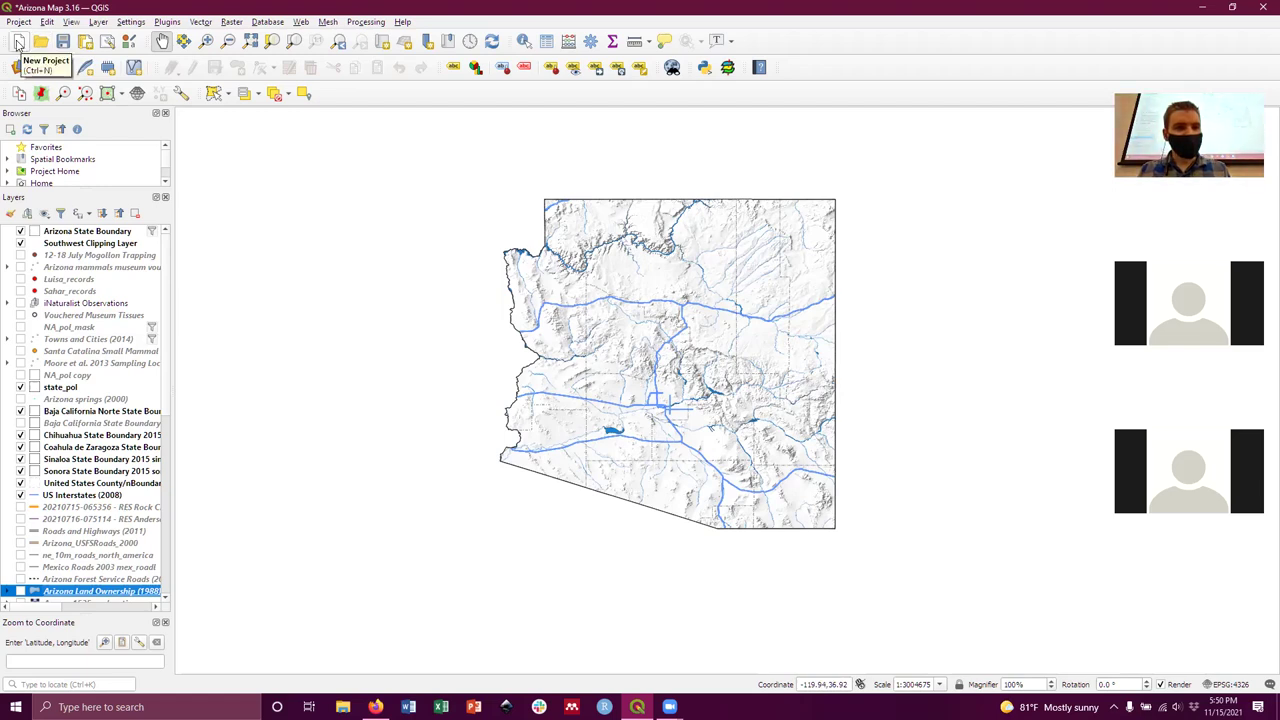
Start a new empty project, saving the current Arizona map project.
click(18, 43)
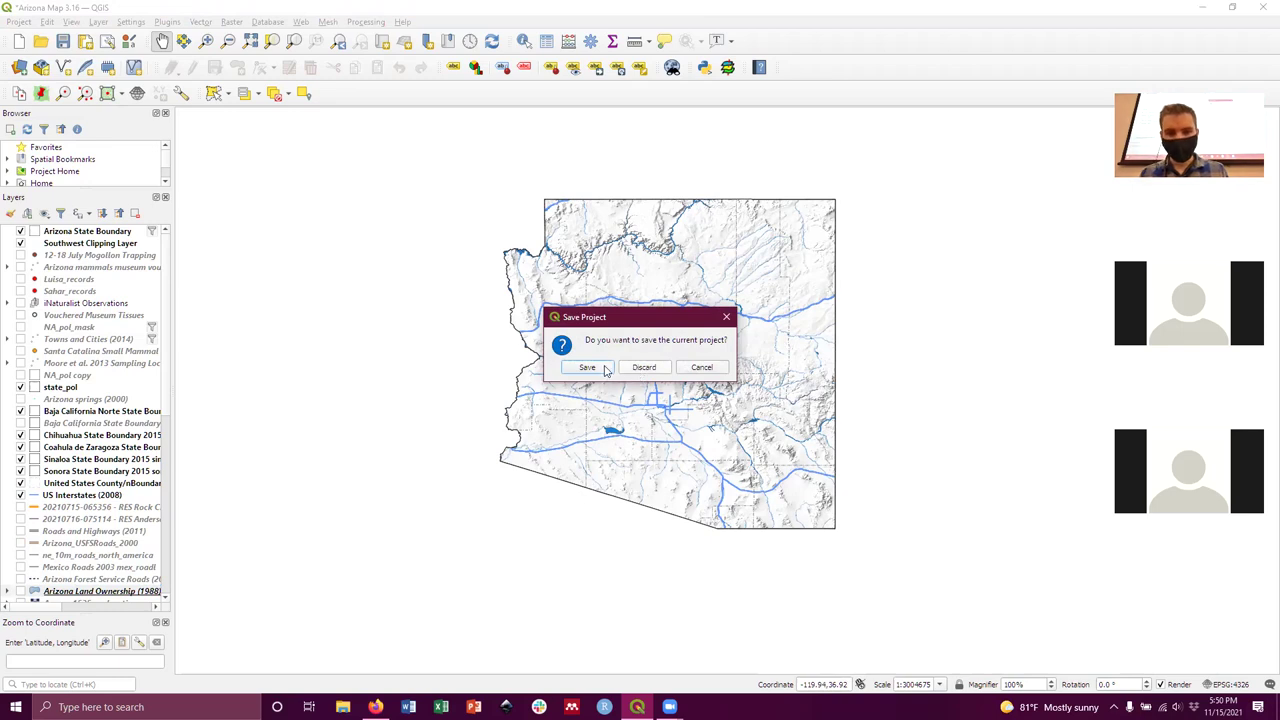
click(591, 367)
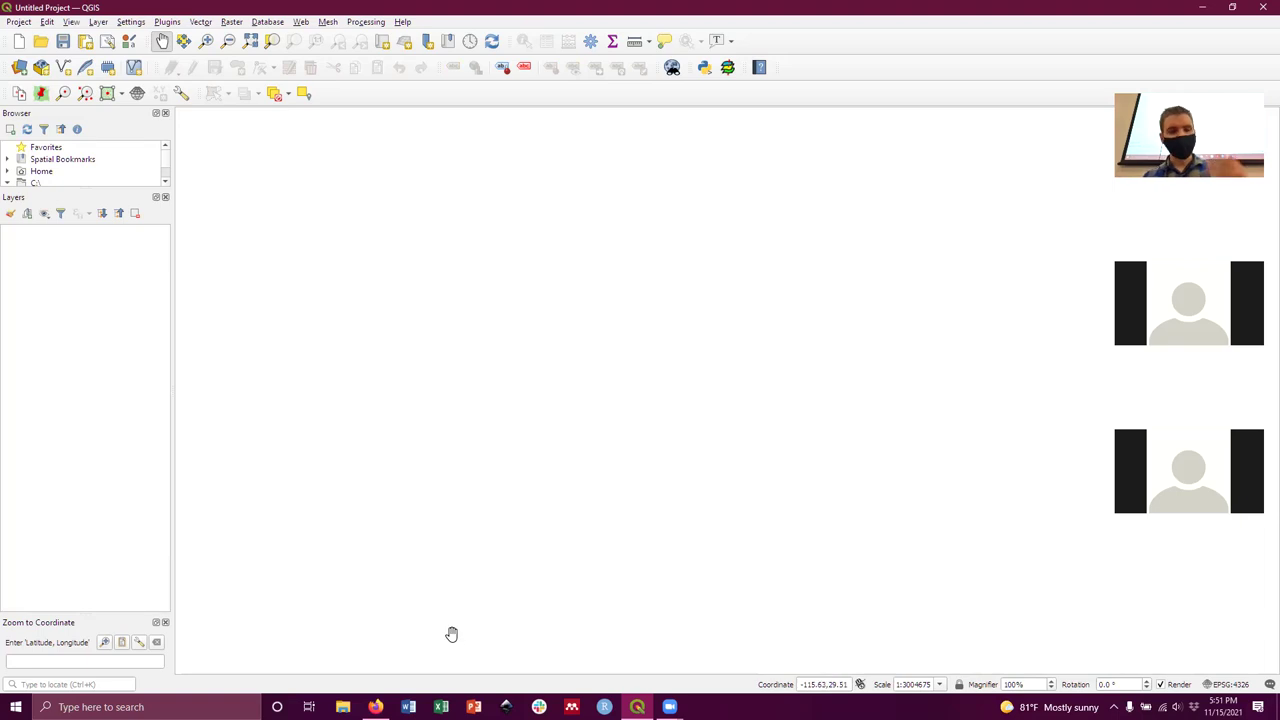
Switch to Firefox and bring up the QGIS Workshop Outline document.
mouse_move(375, 705)
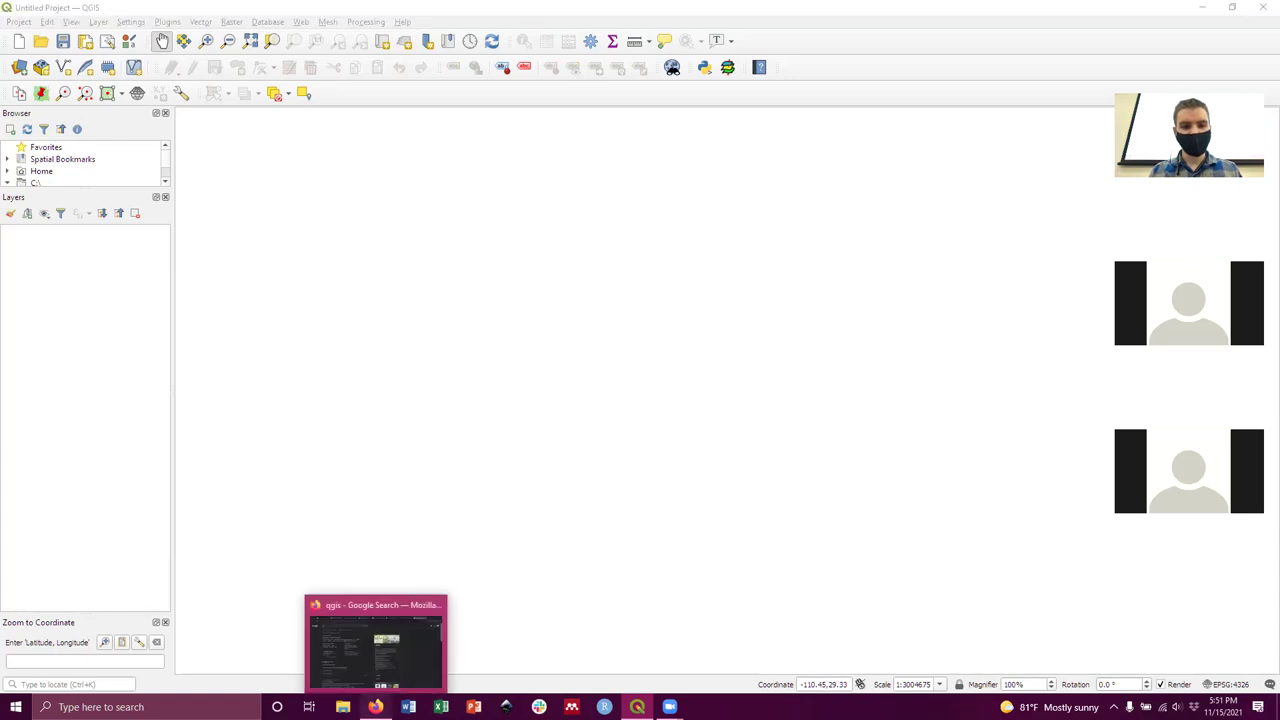
click(375, 650)
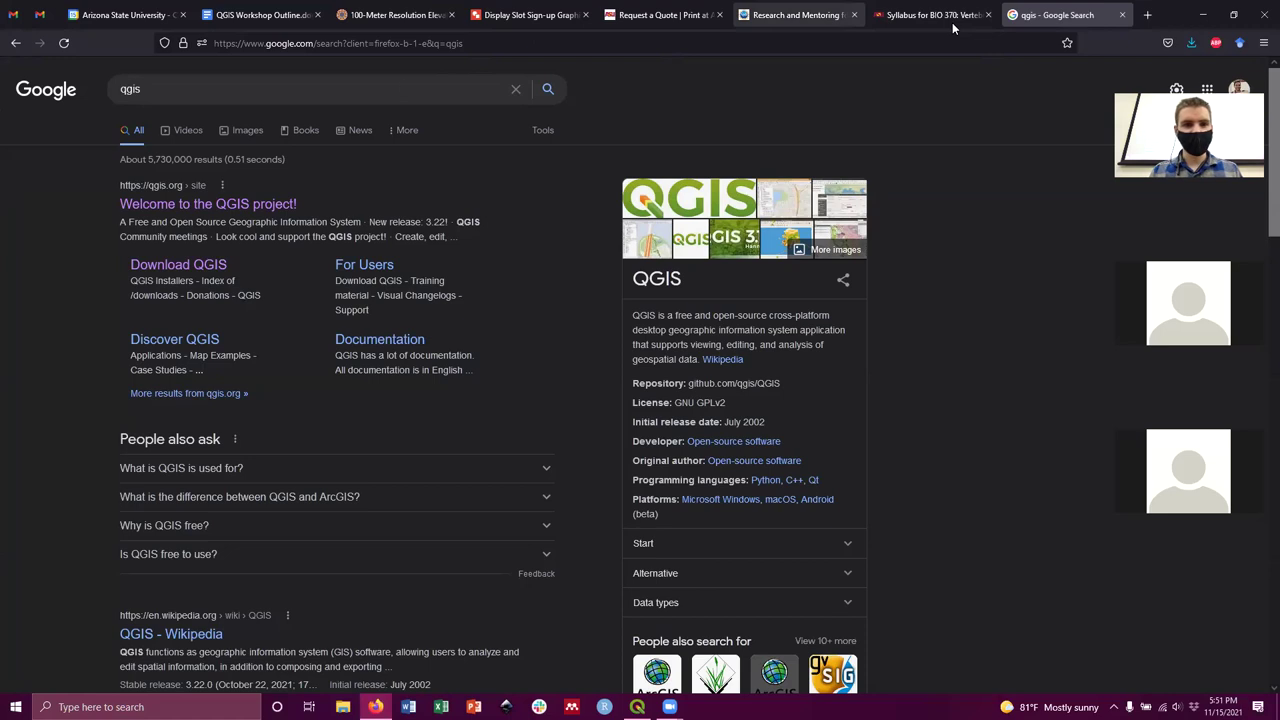
click(247, 20)
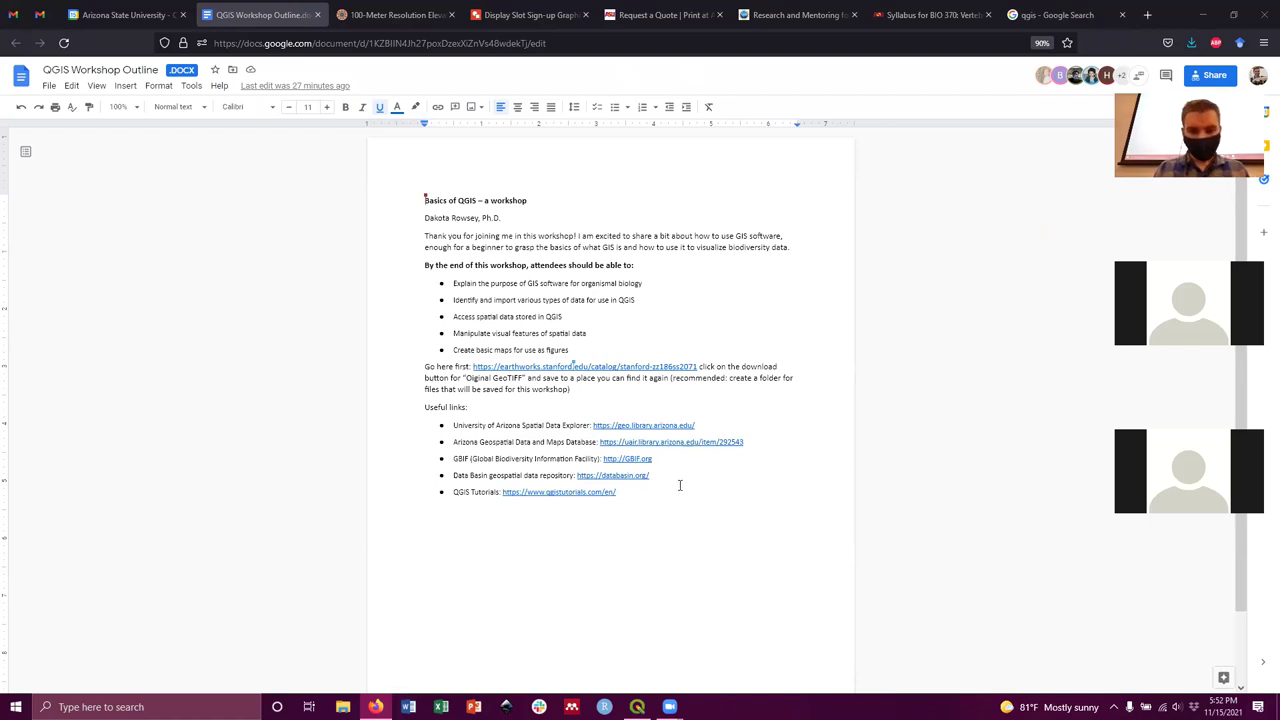
Point out the spatial data repositories under Useful links by highlighting them, including the University of Arizona Spatial Data Explorer address.
drag(655, 478, 453, 425)
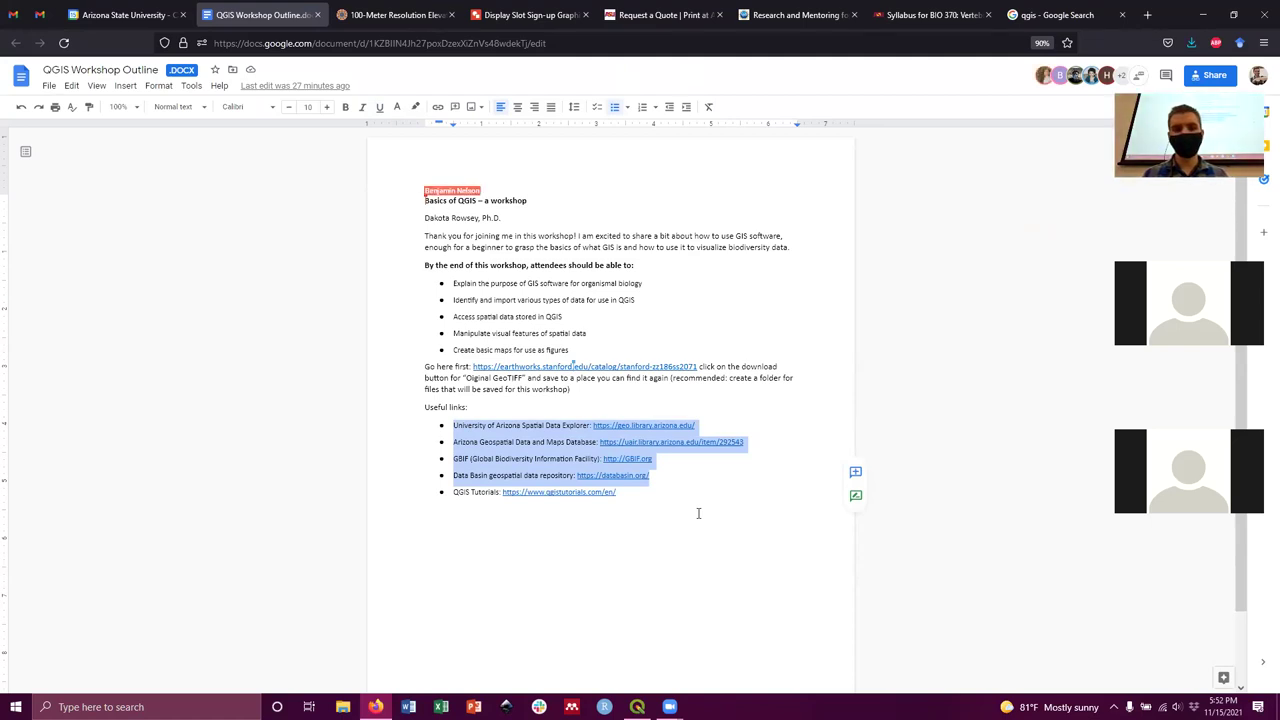
click(714, 488)
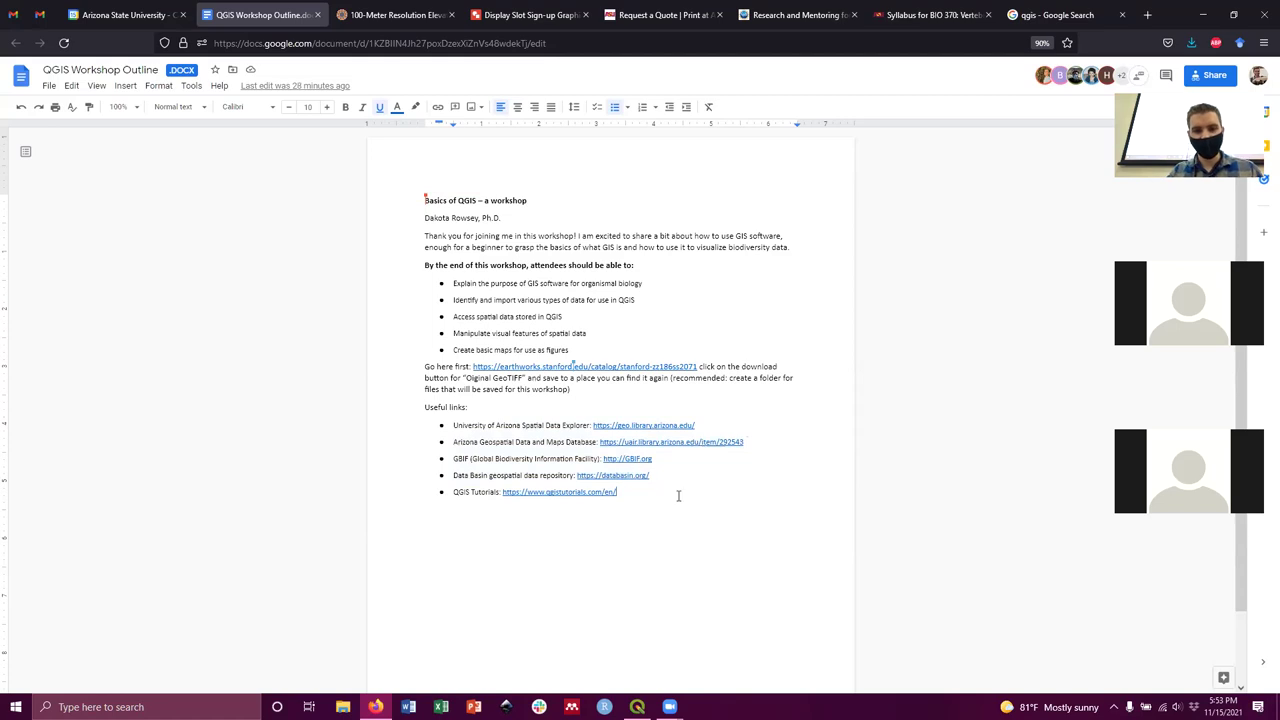
click(749, 472)
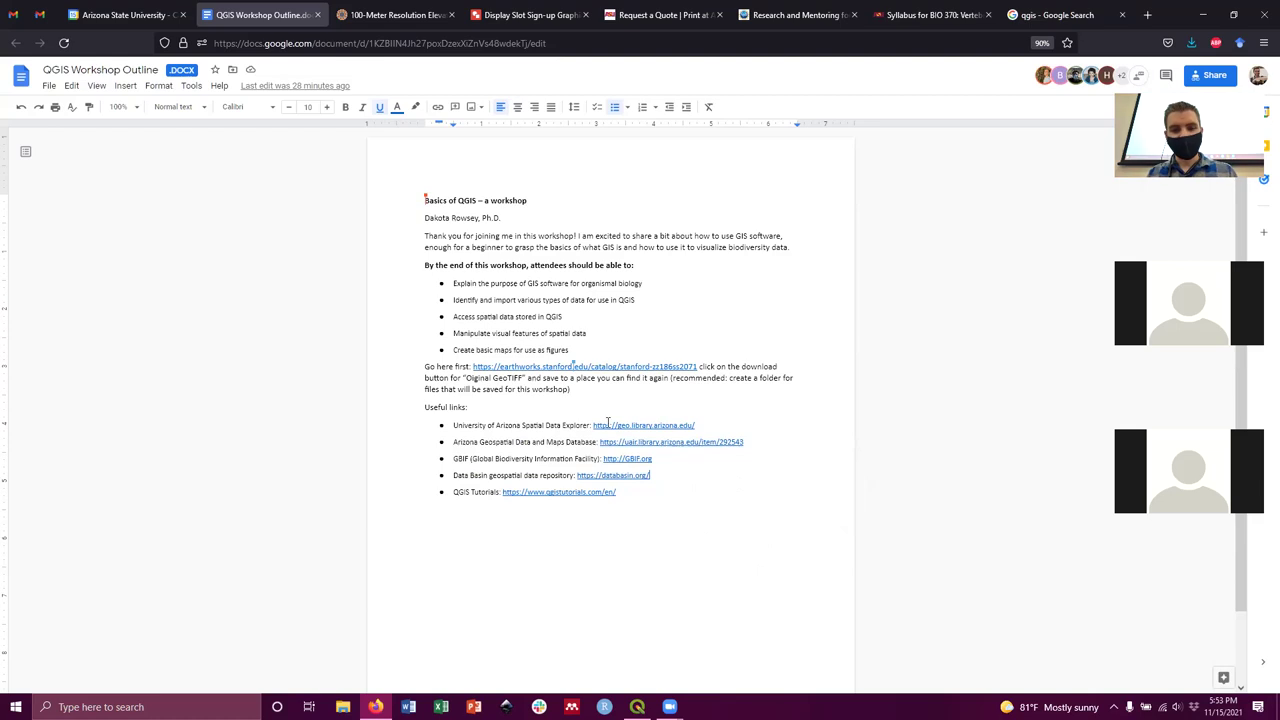
drag(594, 425, 715, 425)
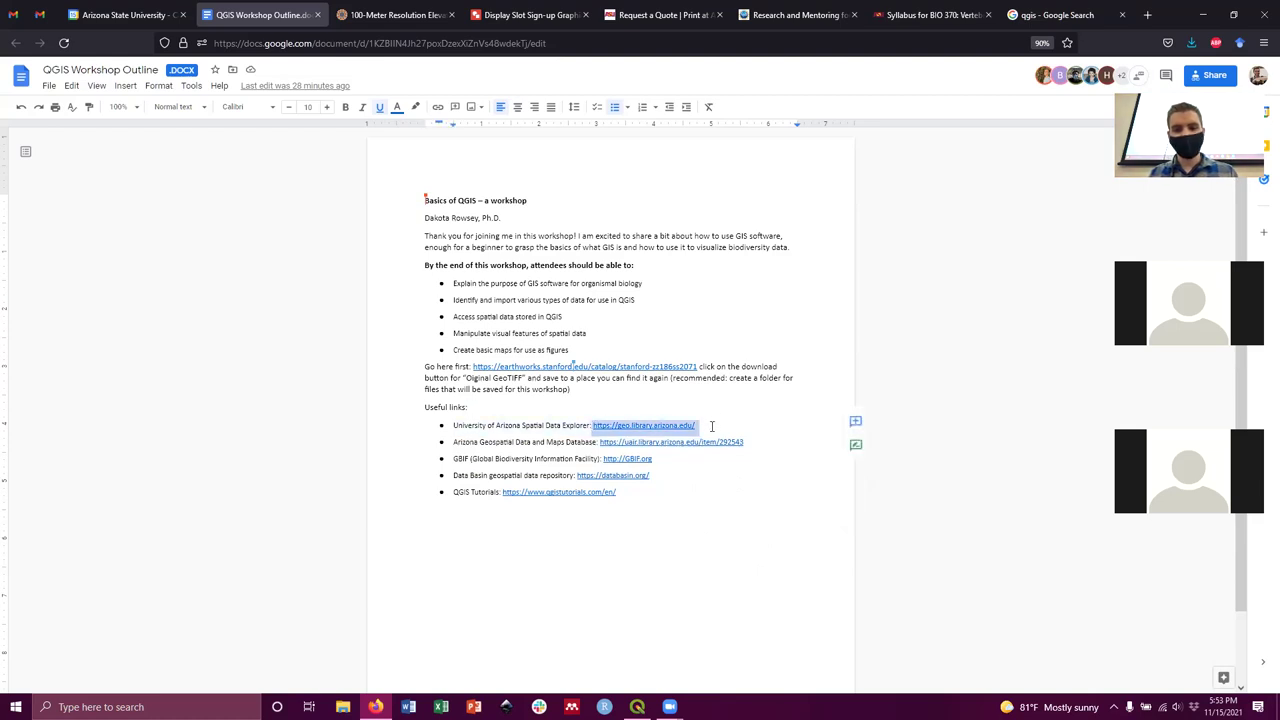
click(703, 483)
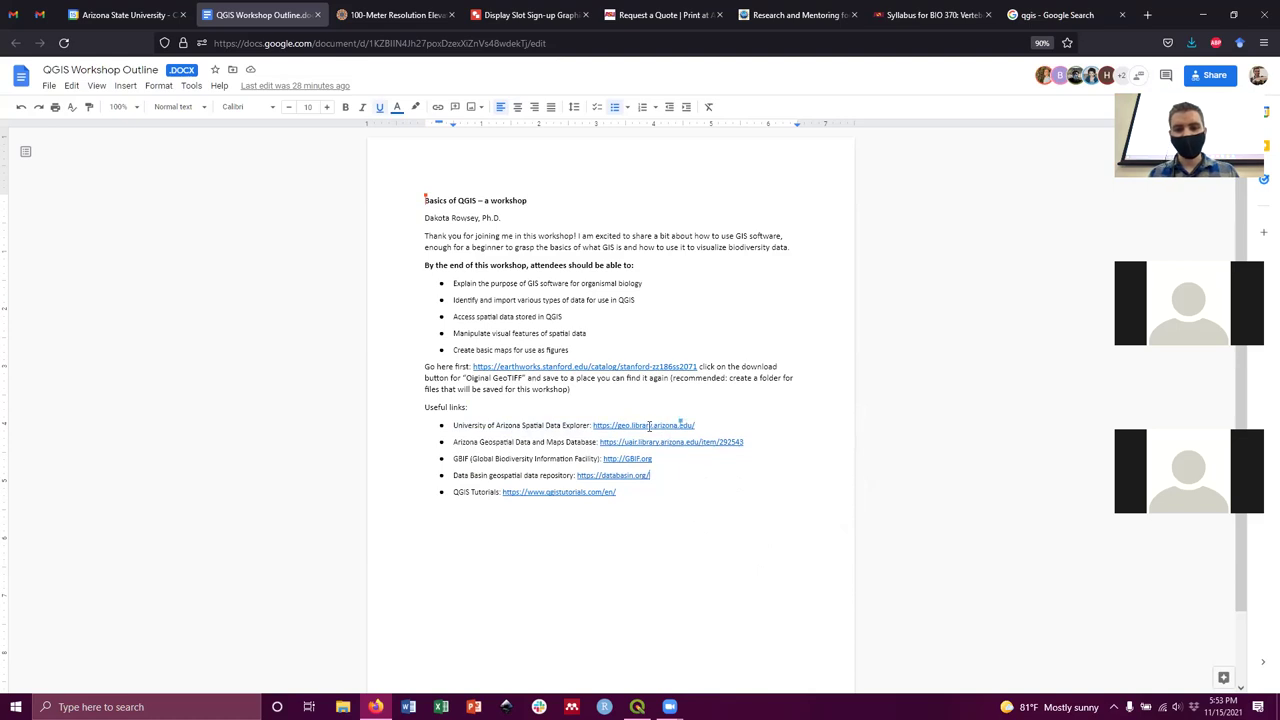
Open the University of Arizona Spatial Data Explorer from the outline's link and dismiss its welcome message.
click(648, 426)
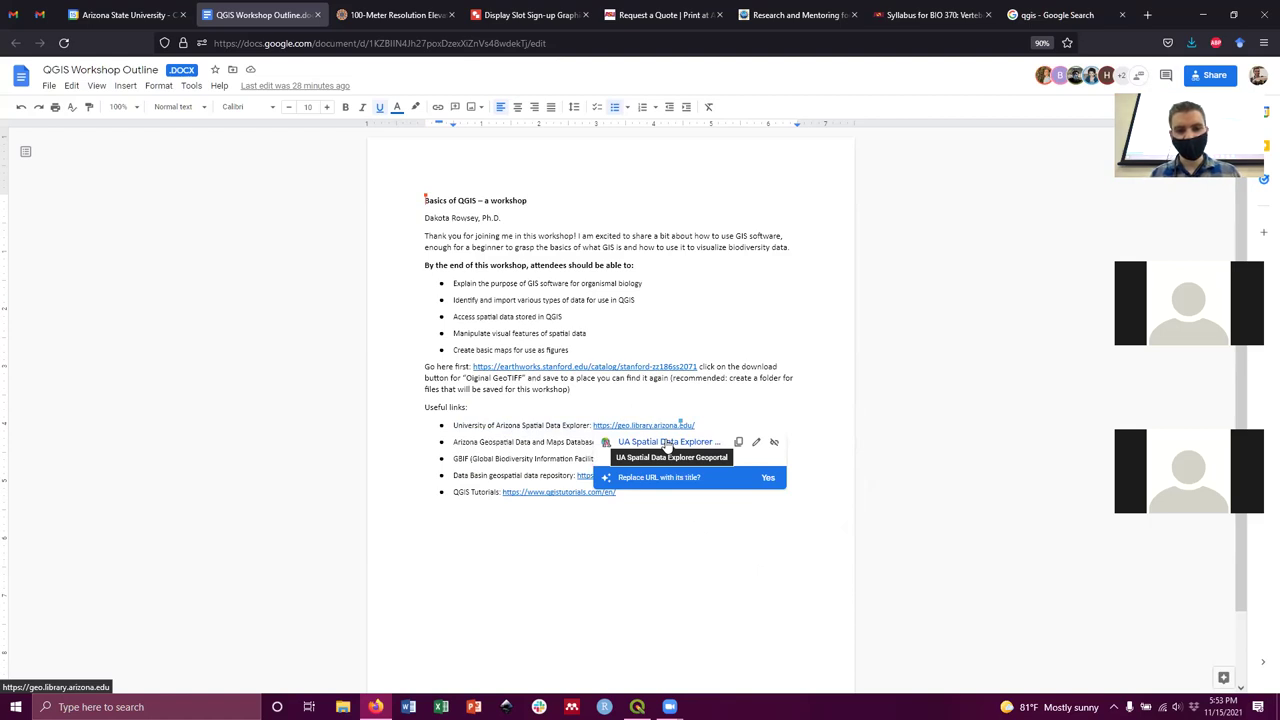
click(667, 442)
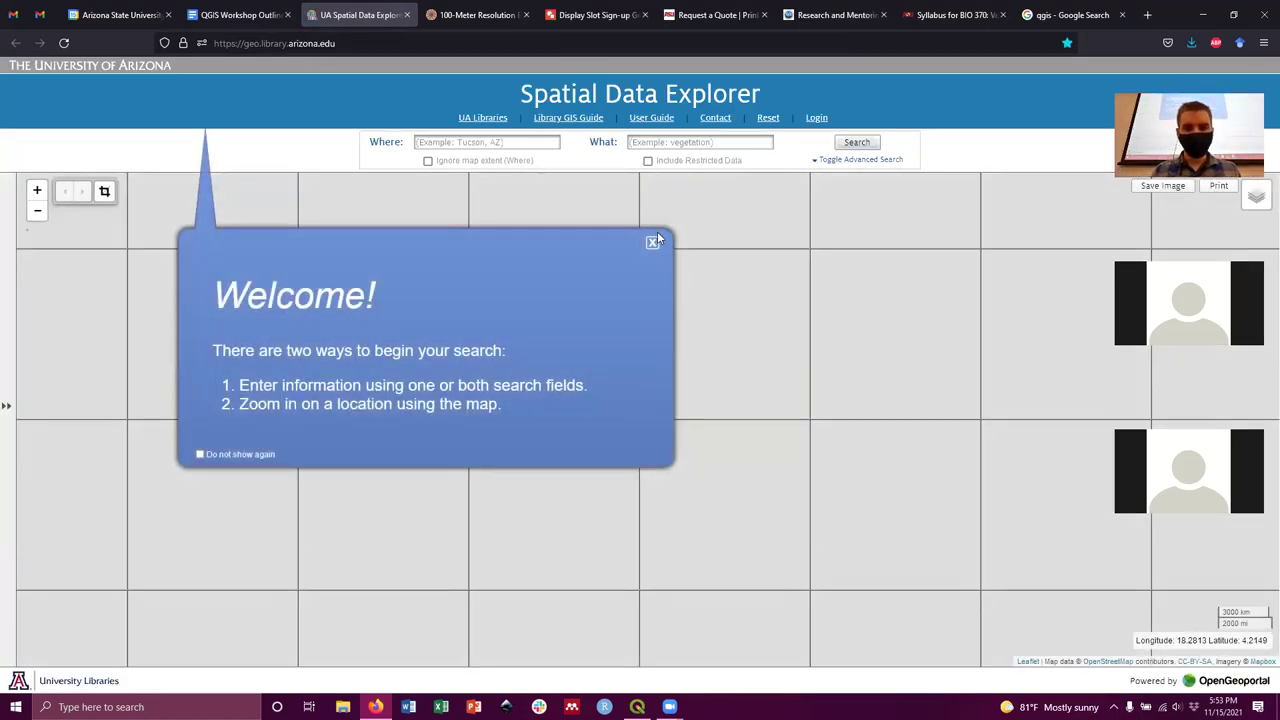
click(652, 242)
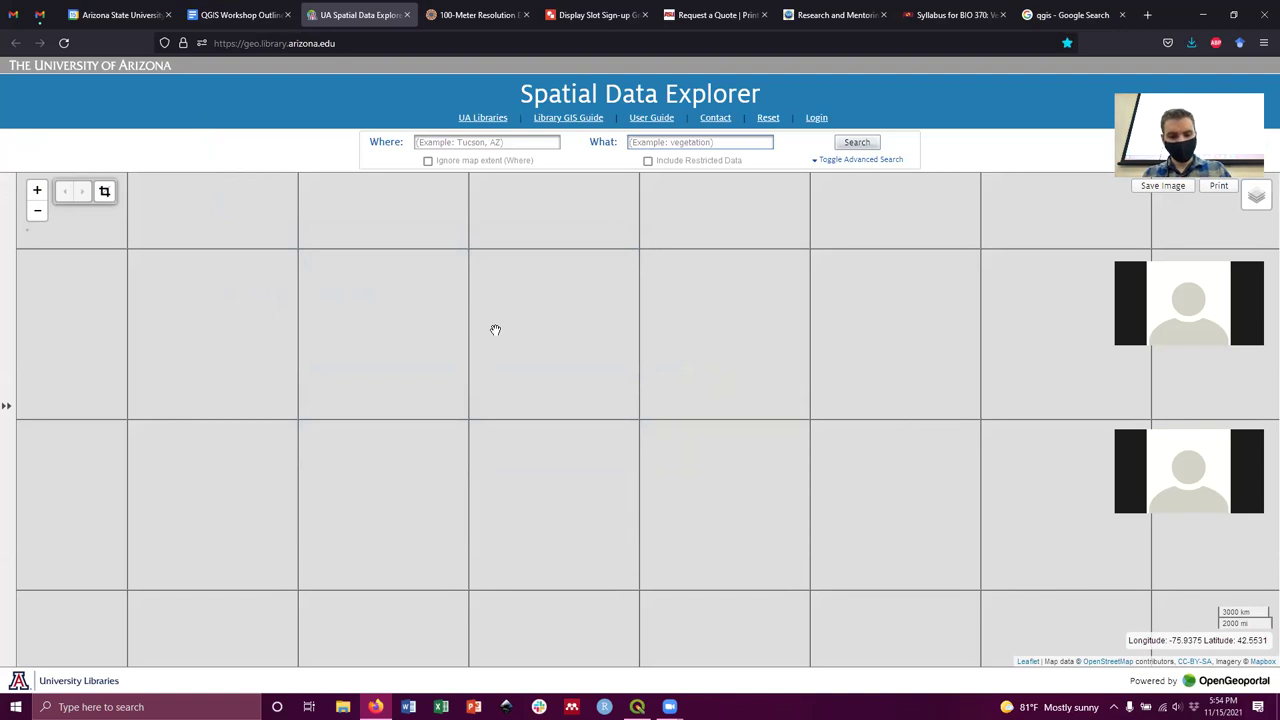
Search the data explorer for United States Political Boundaries and dismiss the tip about previewing layers.
text(United Sta)
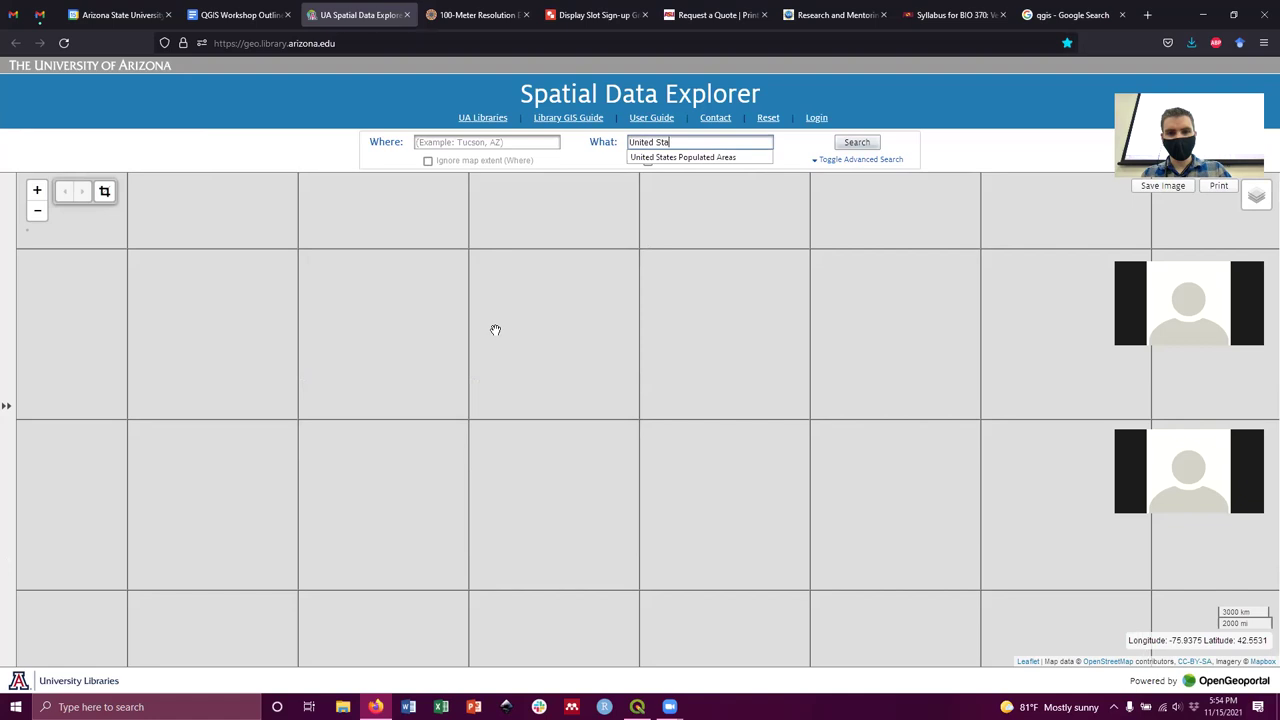
text(tes Political Boundaries)
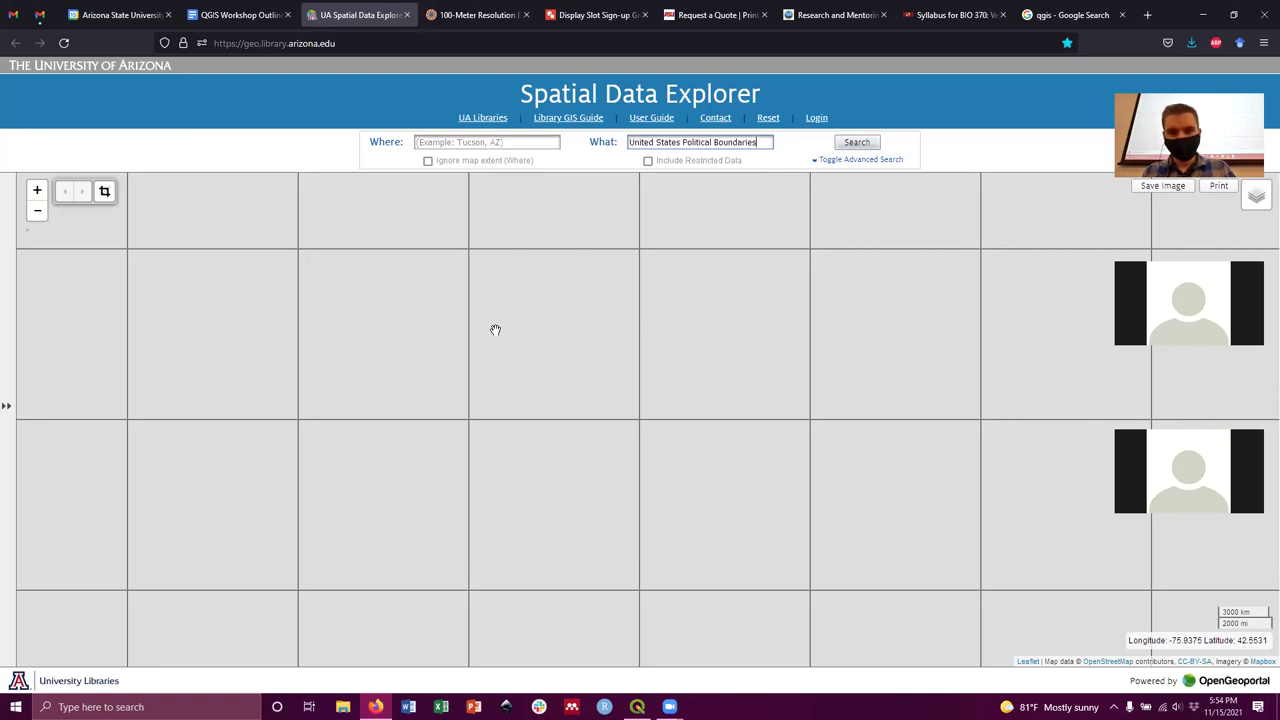
key(Return)
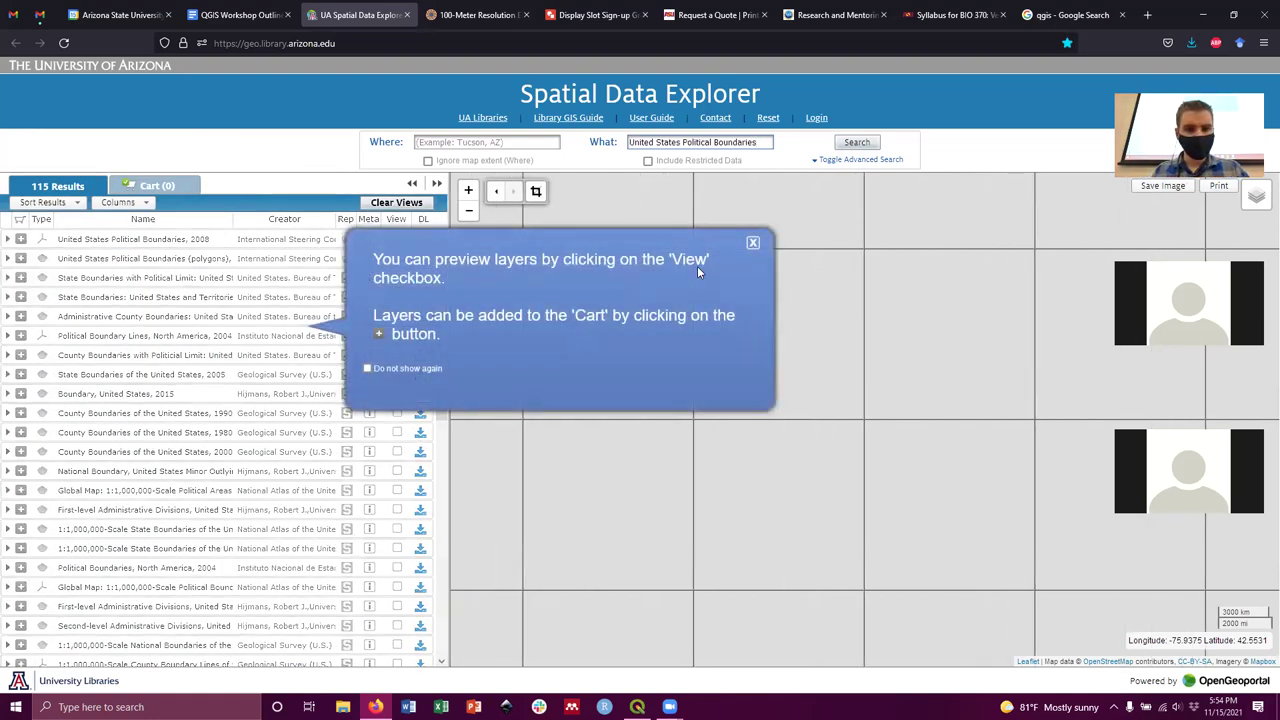
click(754, 245)
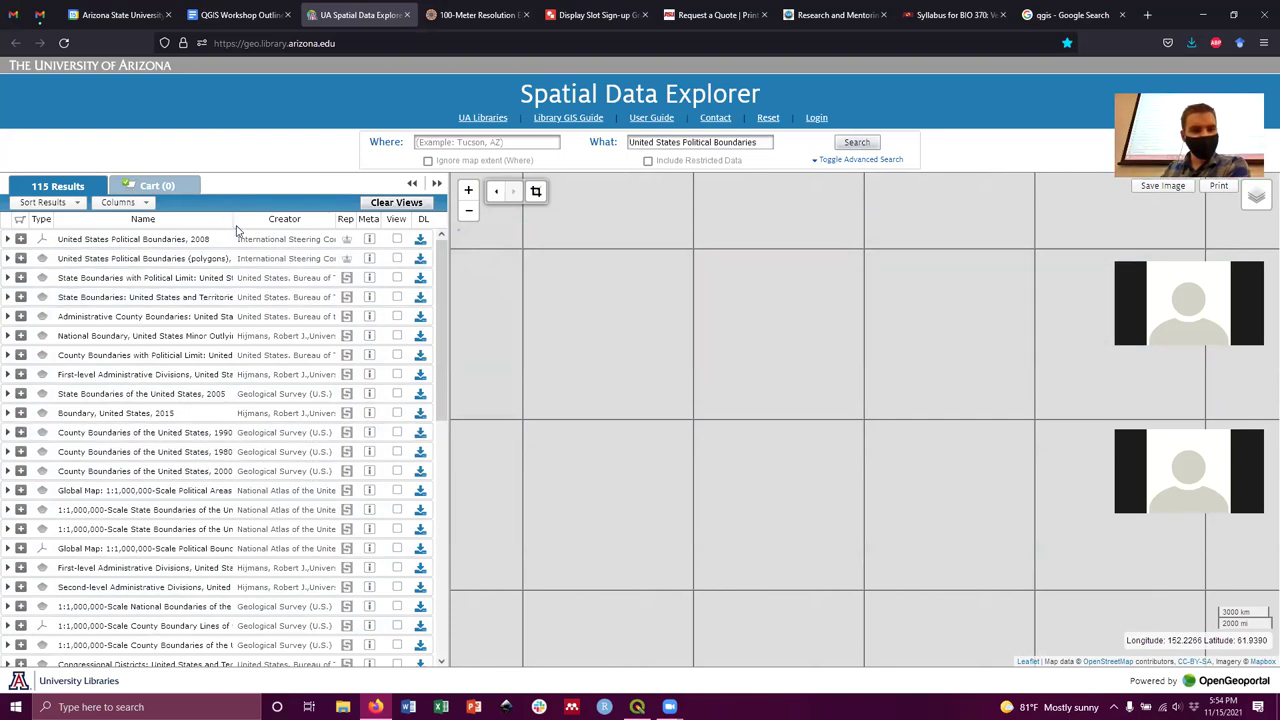
Widen the Name column of the search results and look through the list of boundary layers.
drag(231, 220, 288, 225)
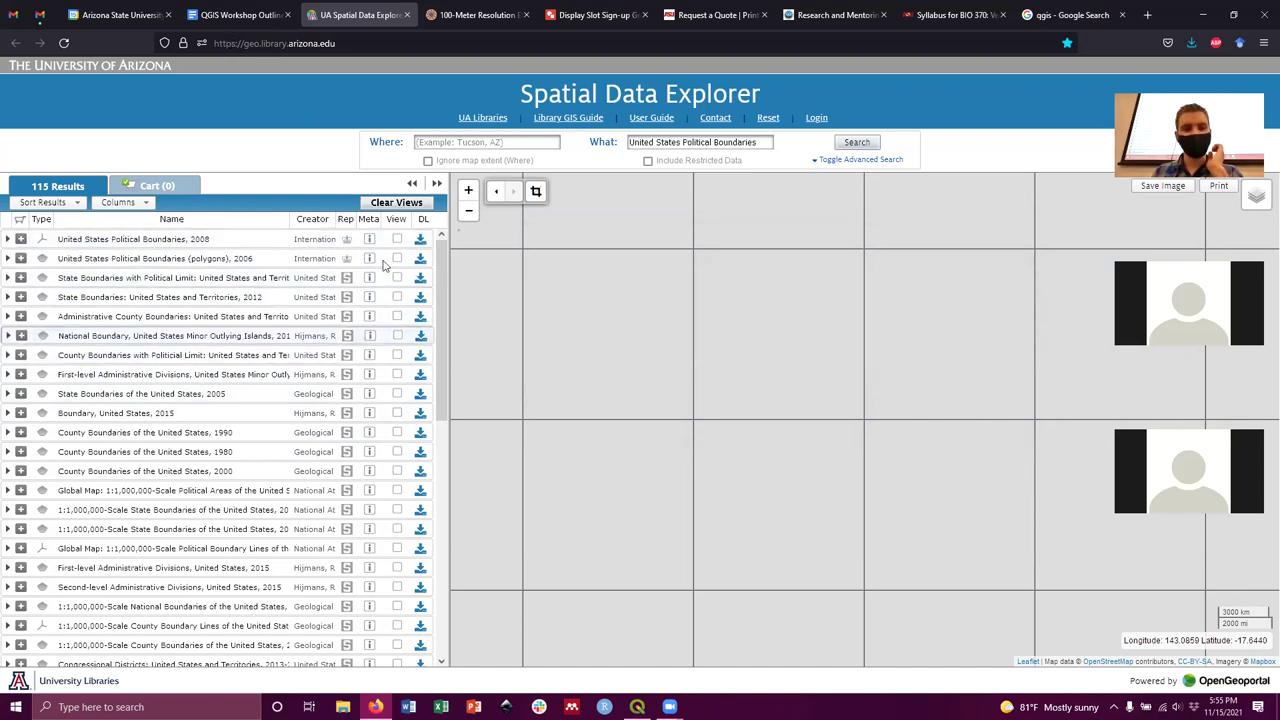
scroll(345, 400, down, 5)
scroll(345, 414, up, 3)
scroll(348, 400, down, 4)
scroll(352, 380, up, 7)
scroll(352, 380, up, 2)
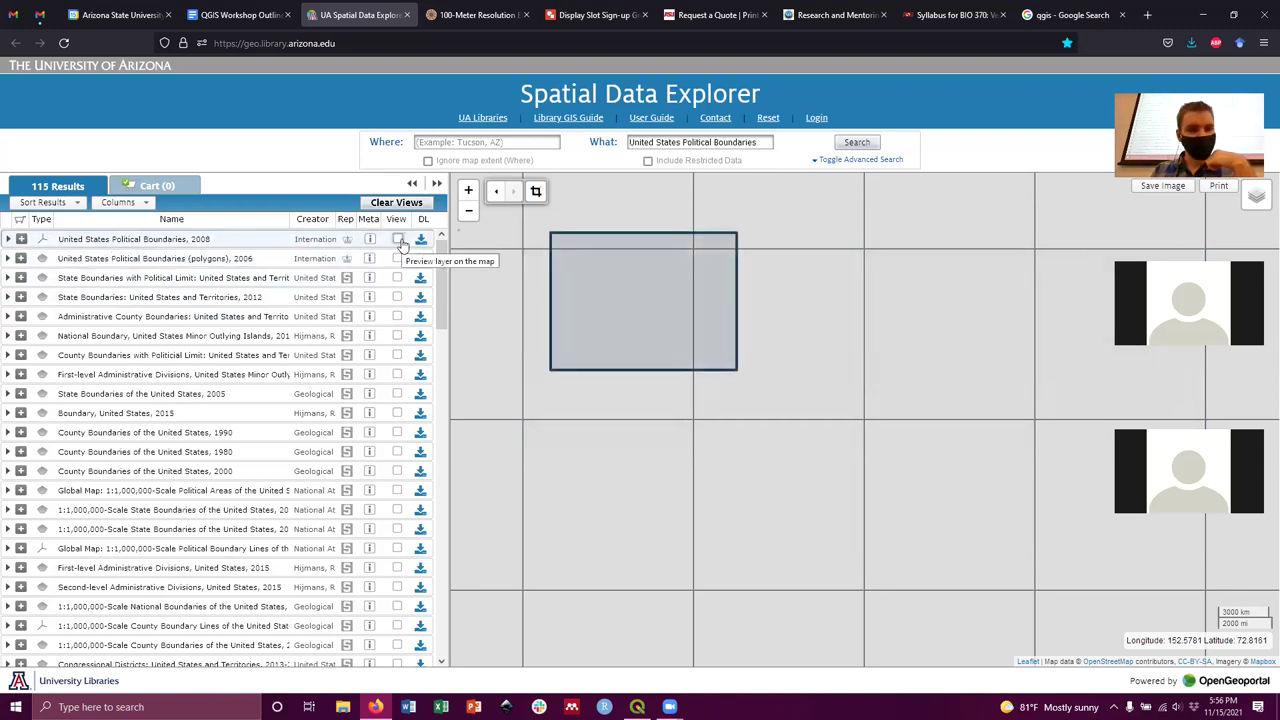
Preview the State Boundaries: United States and Territories, 2012 layer on the map and add it to the cart.
click(397, 298)
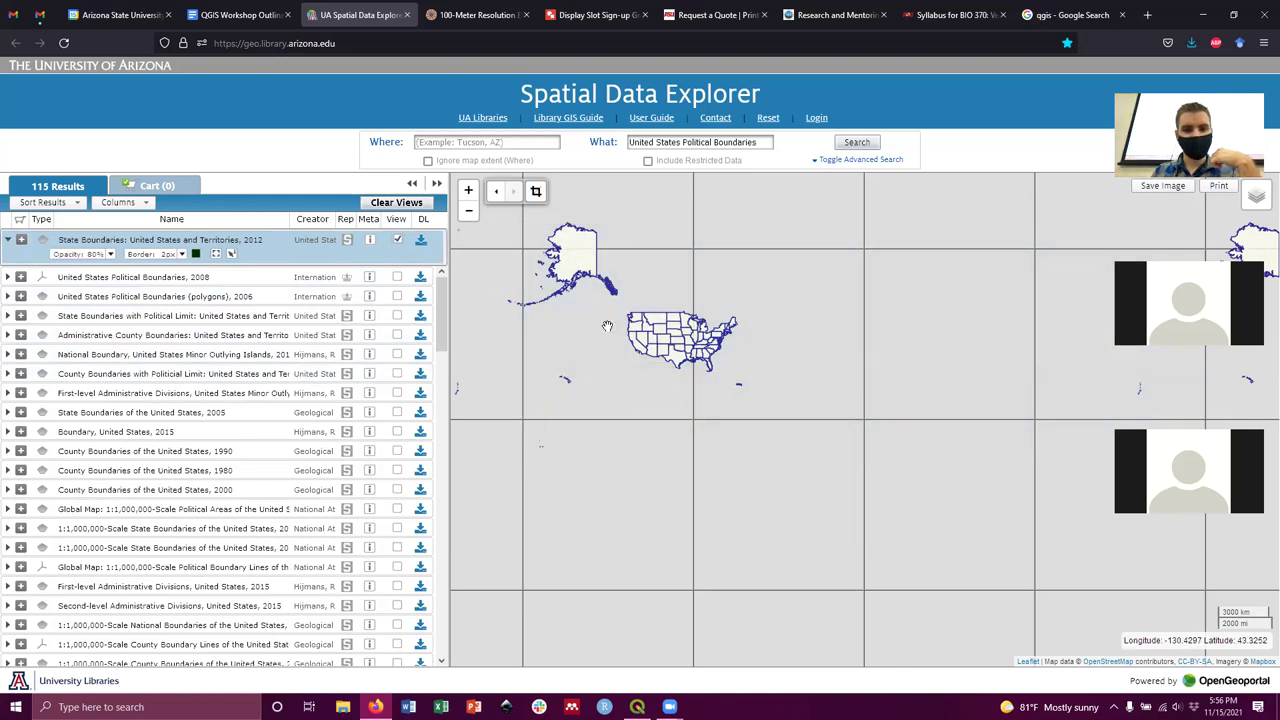
scroll(590, 318, up, 2)
drag(928, 375, 793, 320)
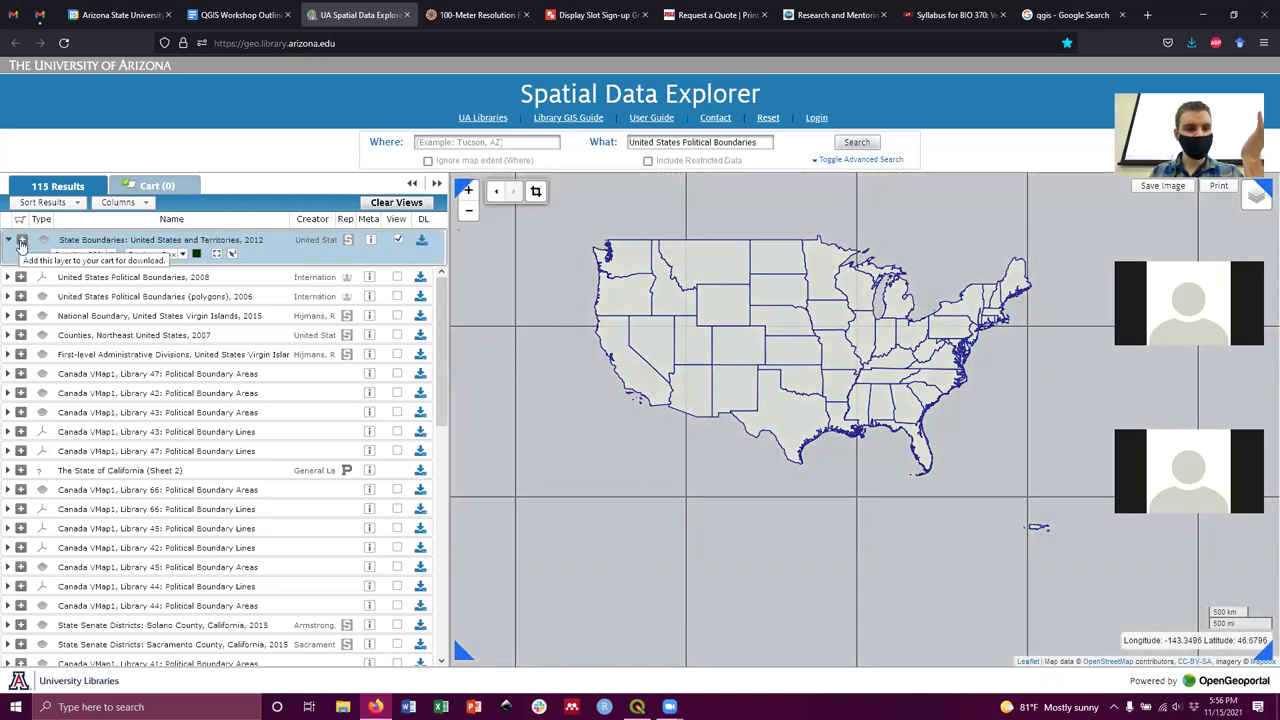
click(21, 242)
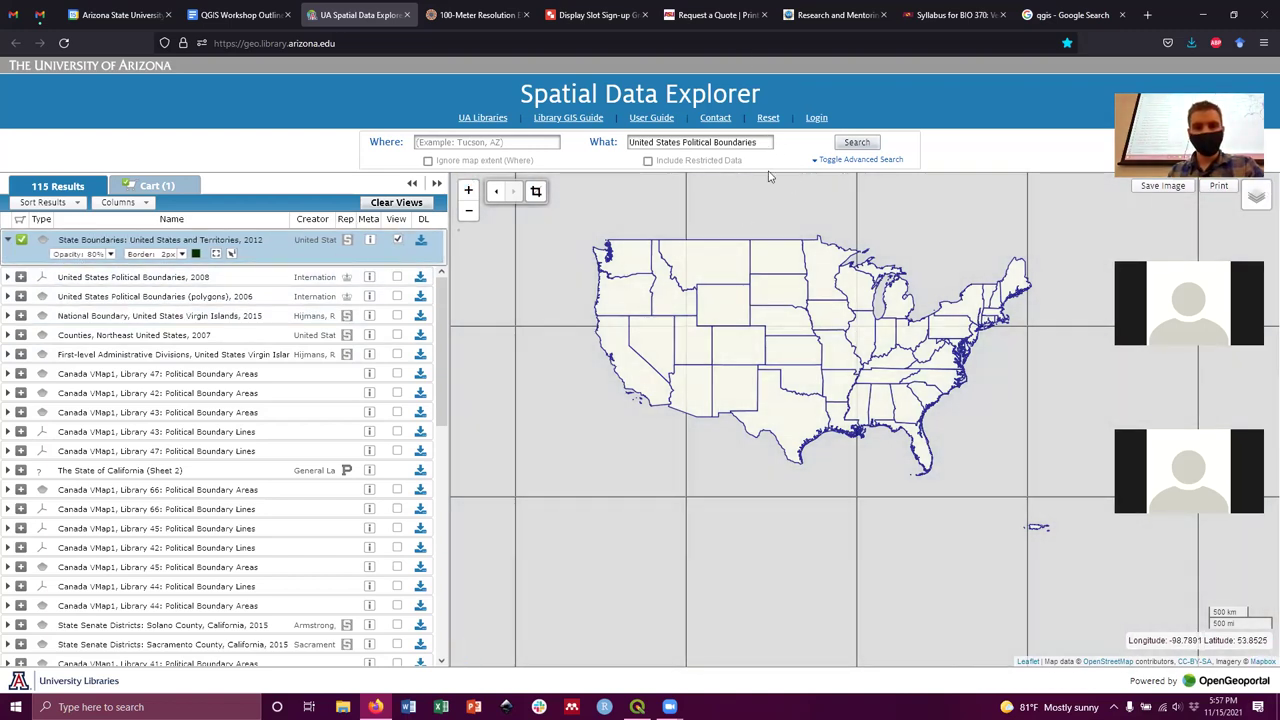
Search for Interstates and try to download the Interstate Highways, Arizona, 1988 layer, dismissing the sign-in request.
drag(768, 142, 597, 131)
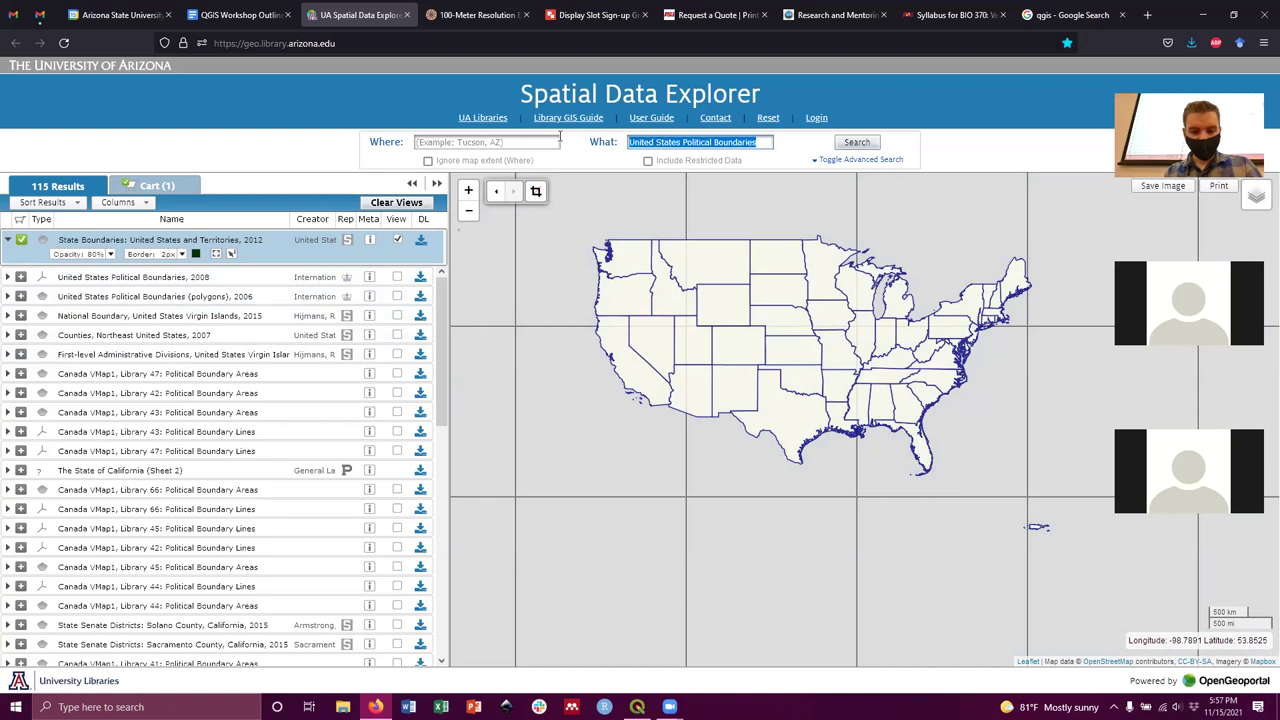
text(Interstates)
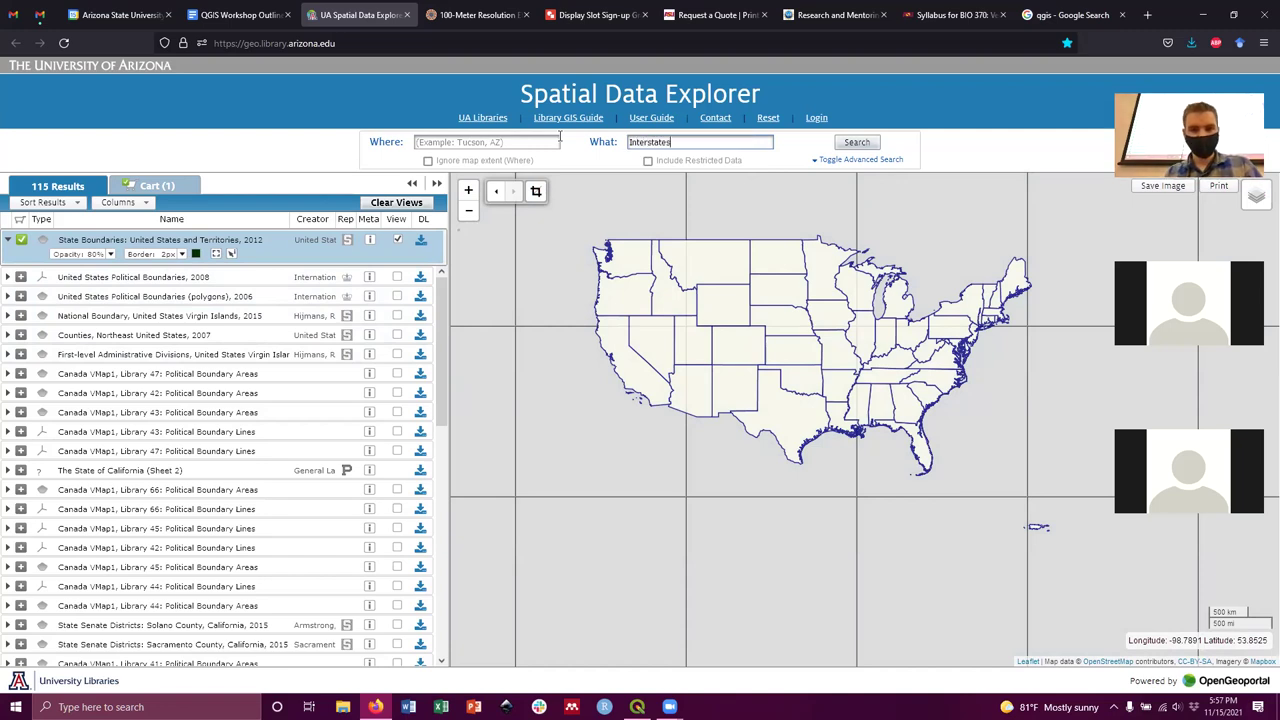
key(Return)
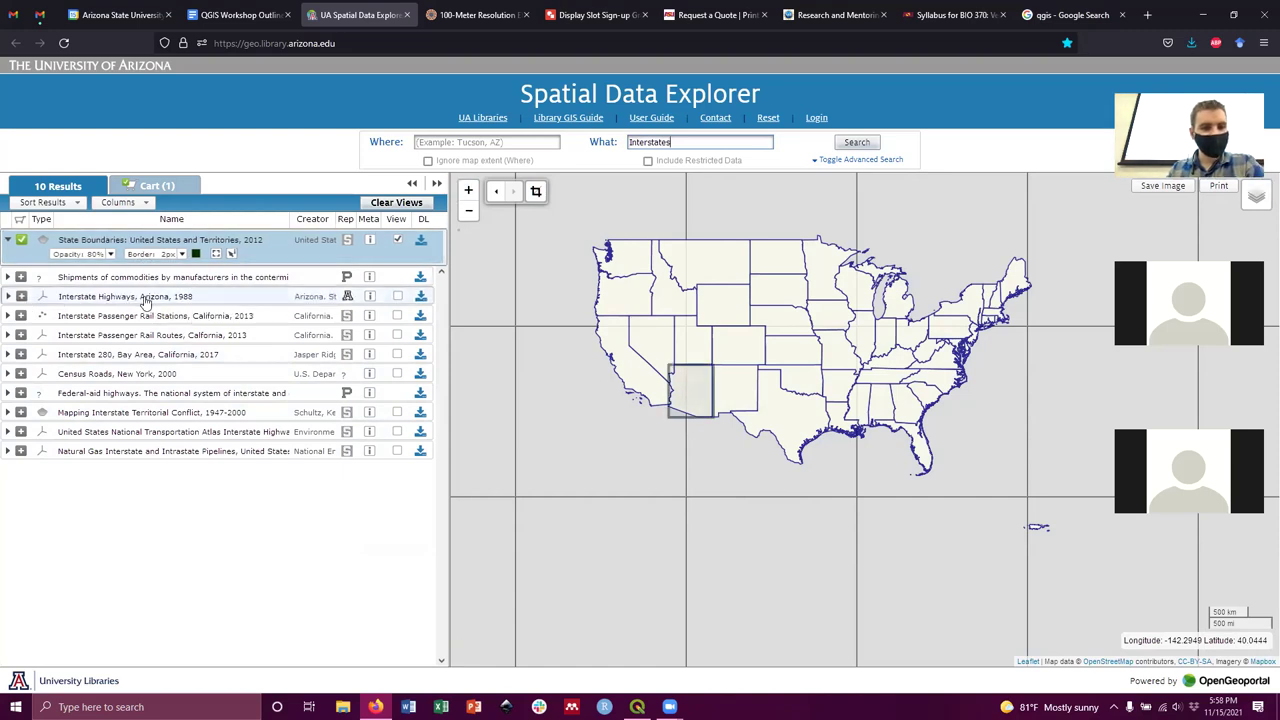
click(421, 297)
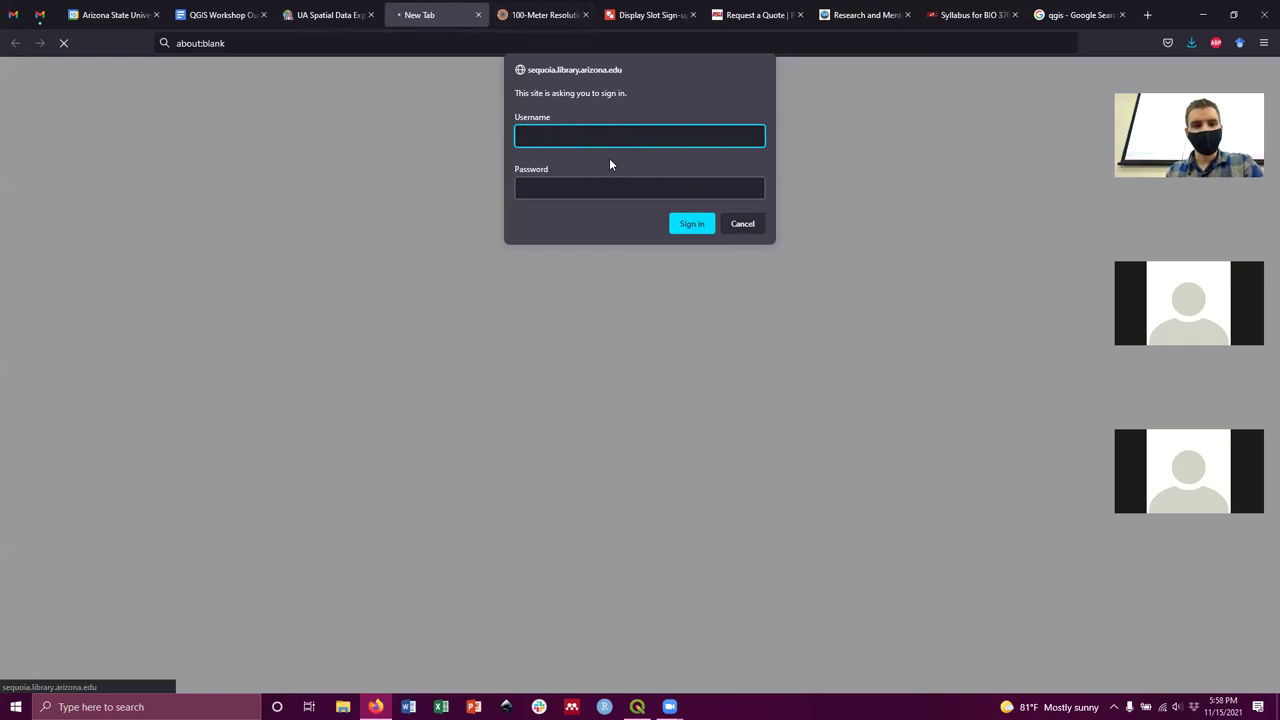
key(Escape)
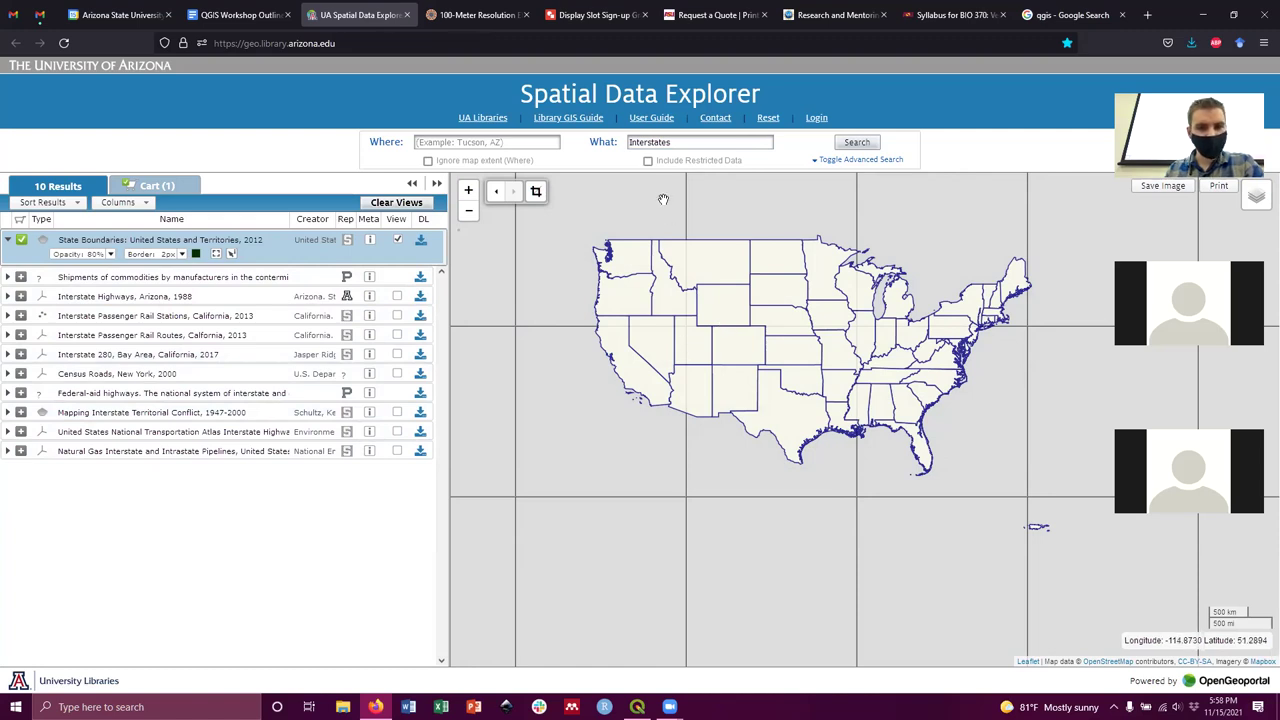
Search the data explorer for Roads and look through the resulting layers.
drag(740, 142, 573, 151)
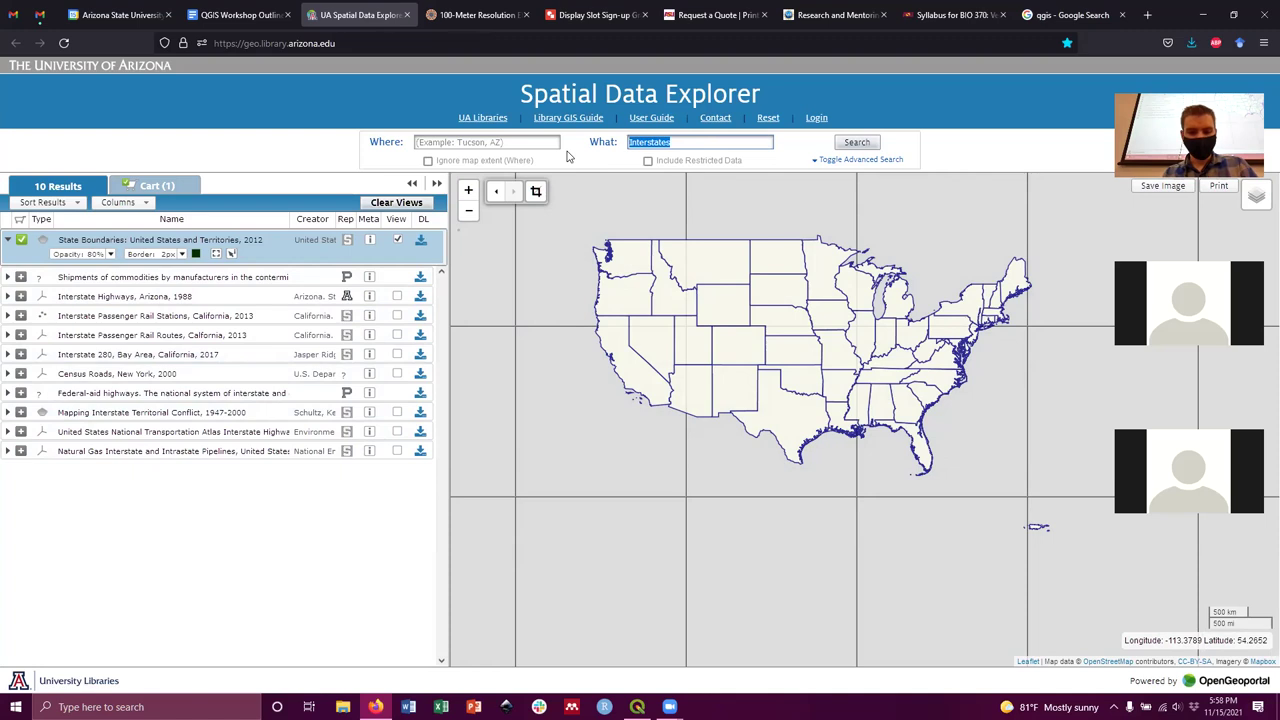
text(Roads)
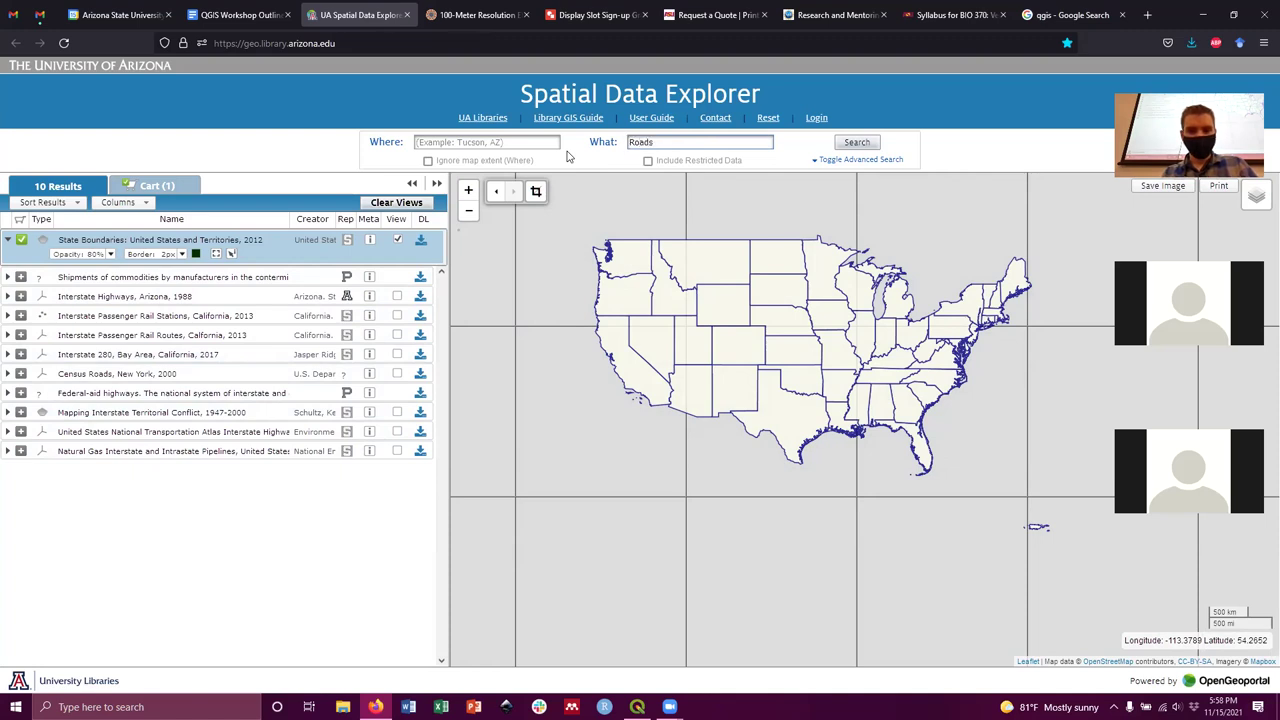
key(Return)
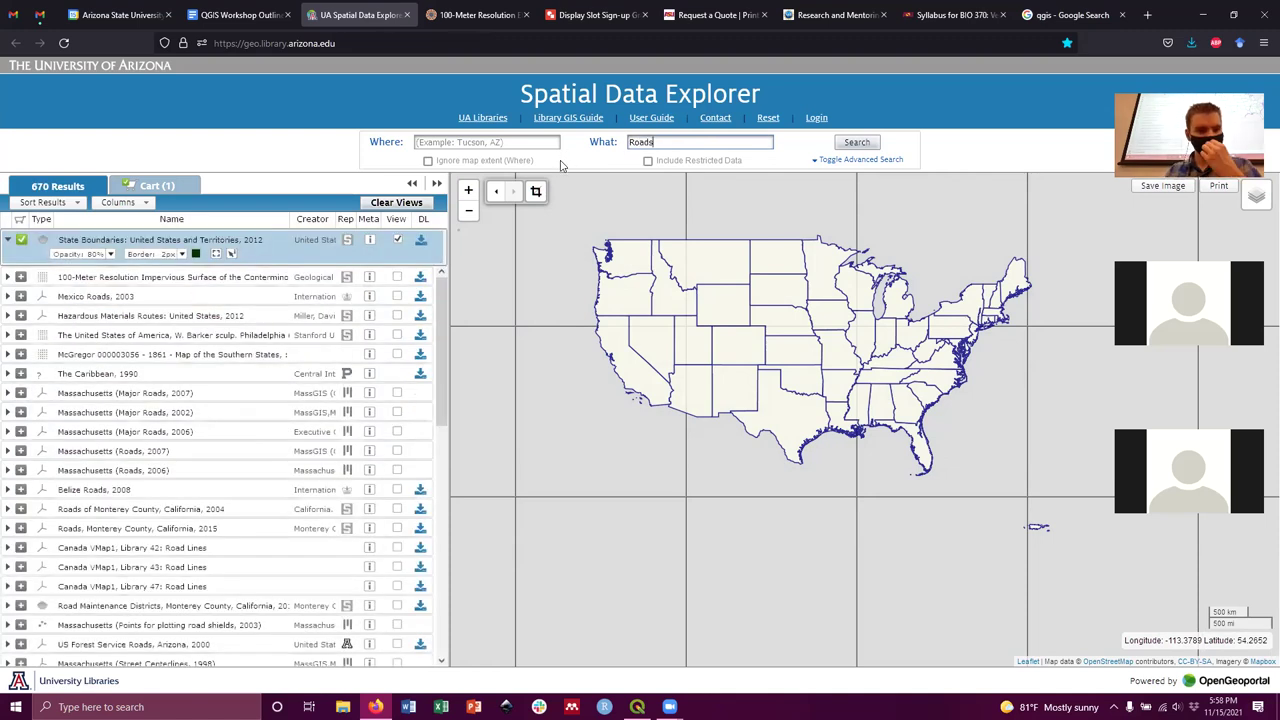
click(397, 238)
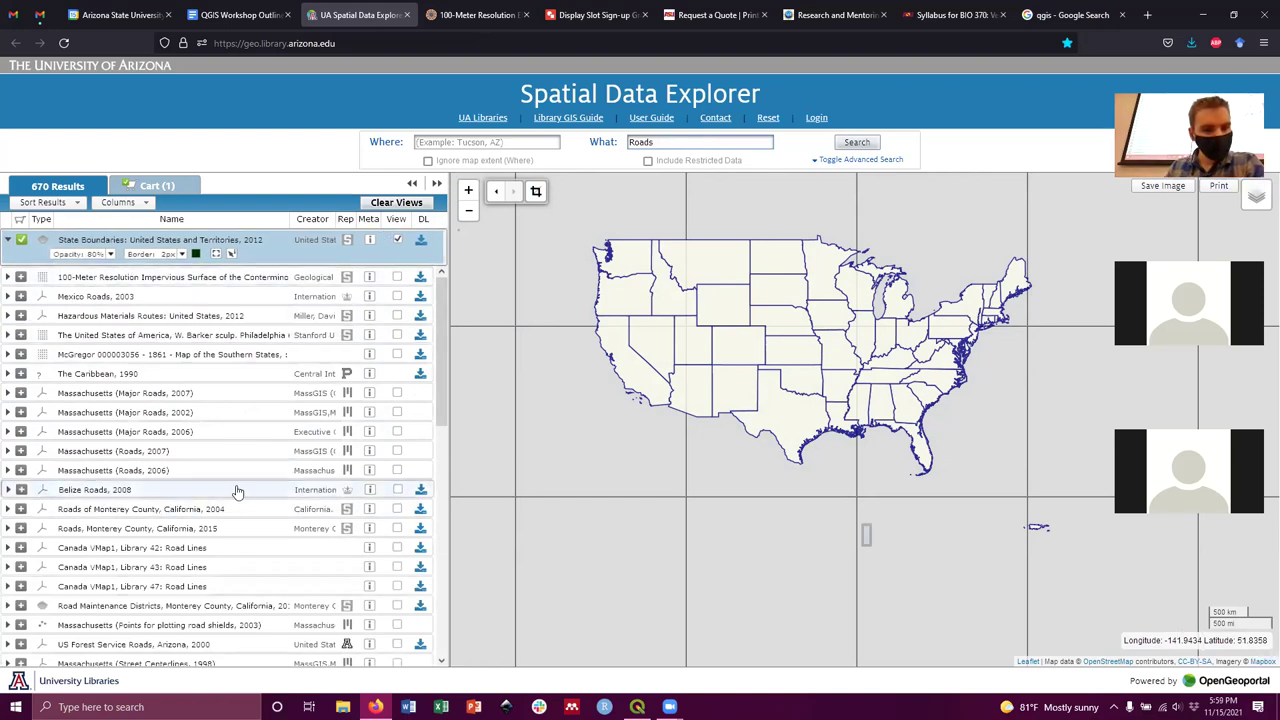
scroll(223, 434, down, 1)
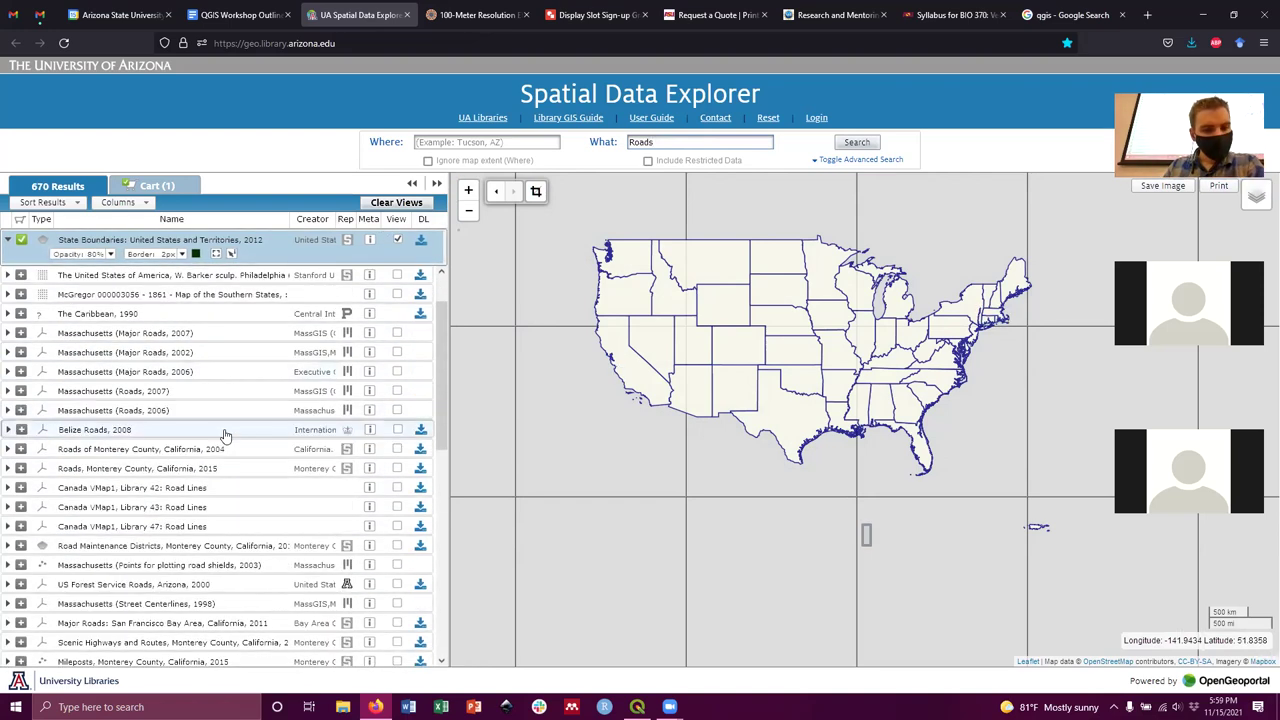
Replace the search term with Highways and look through the resulting list for a nationwide layer.
double_click(642, 142)
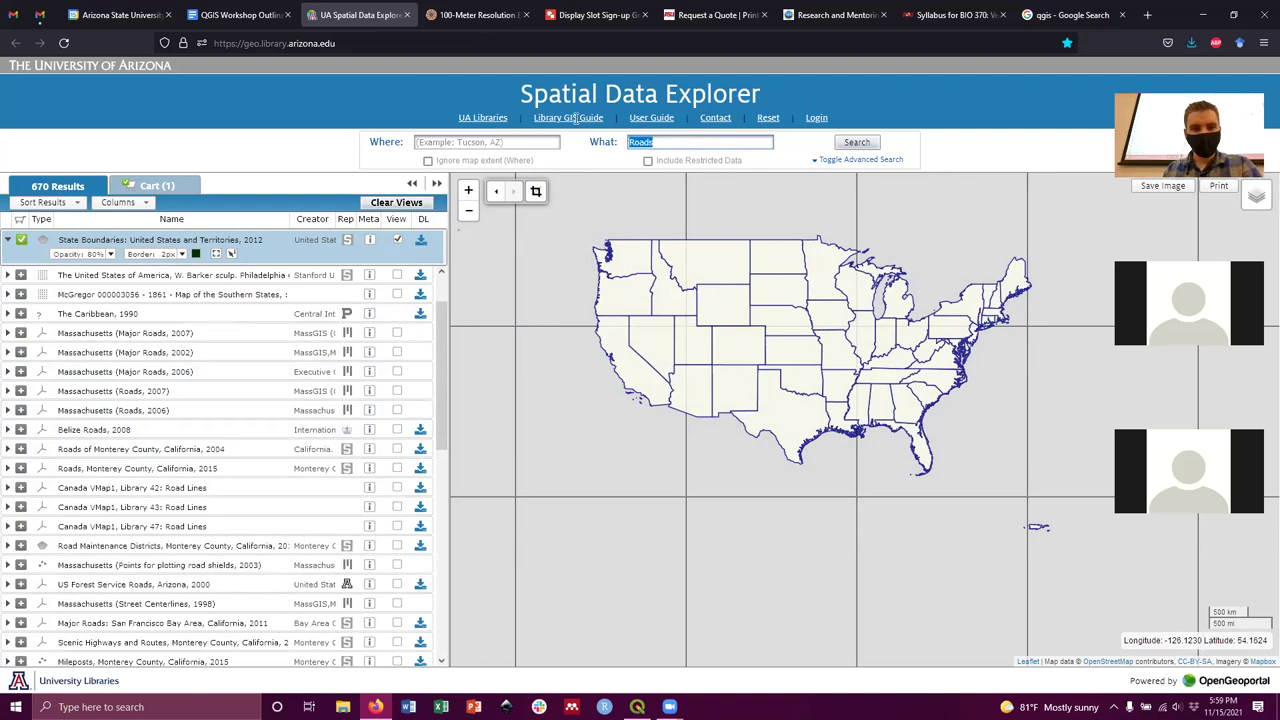
text(Highways)
key(Return)
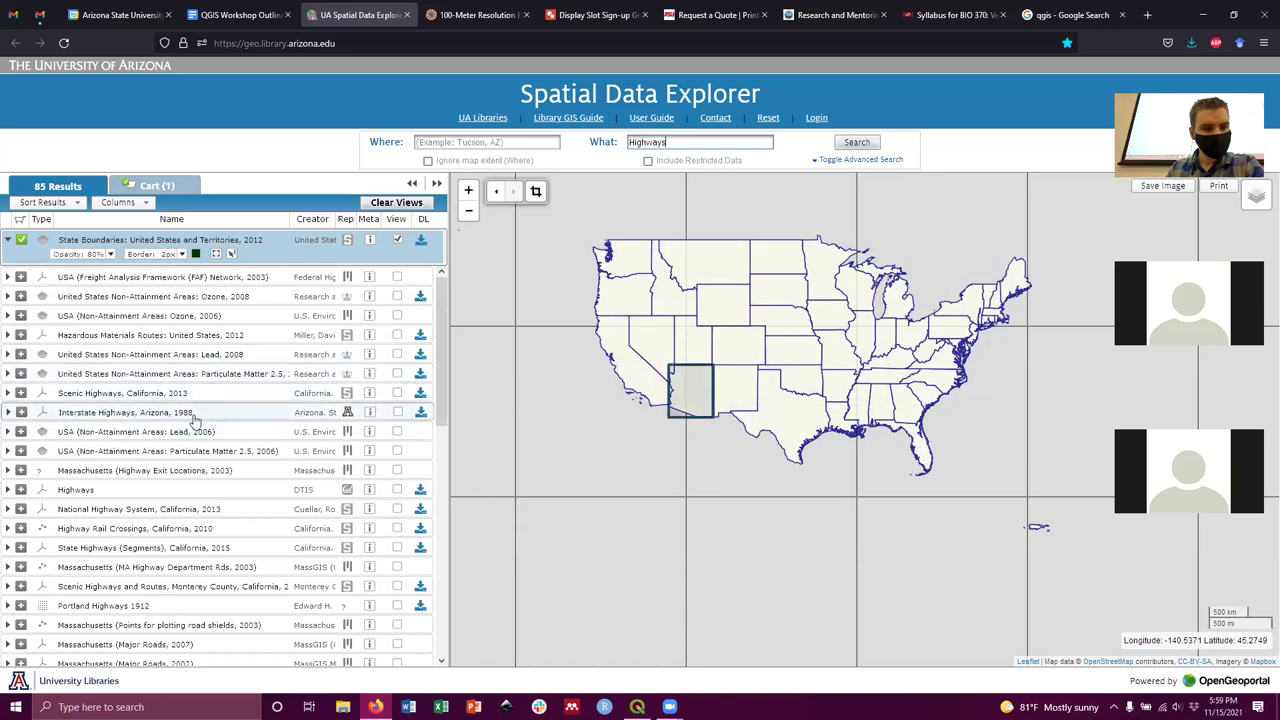
scroll(220, 455, down, 1)
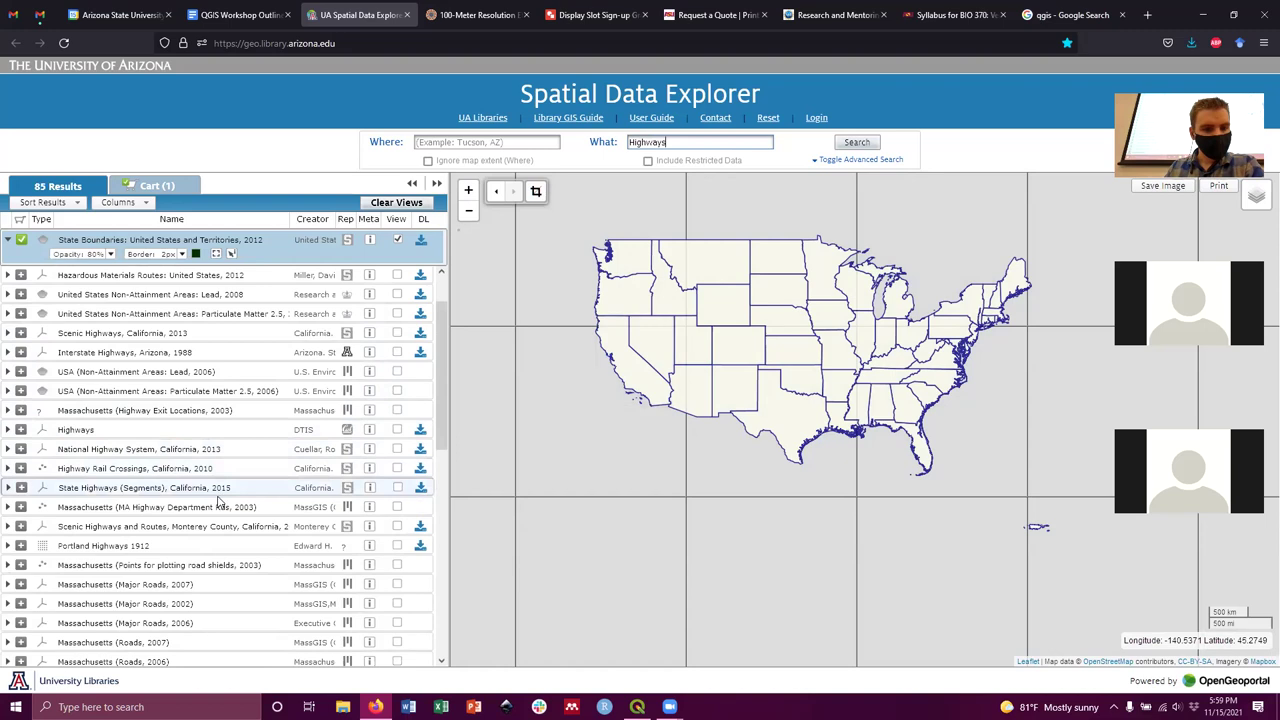
scroll(218, 502, down, 3)
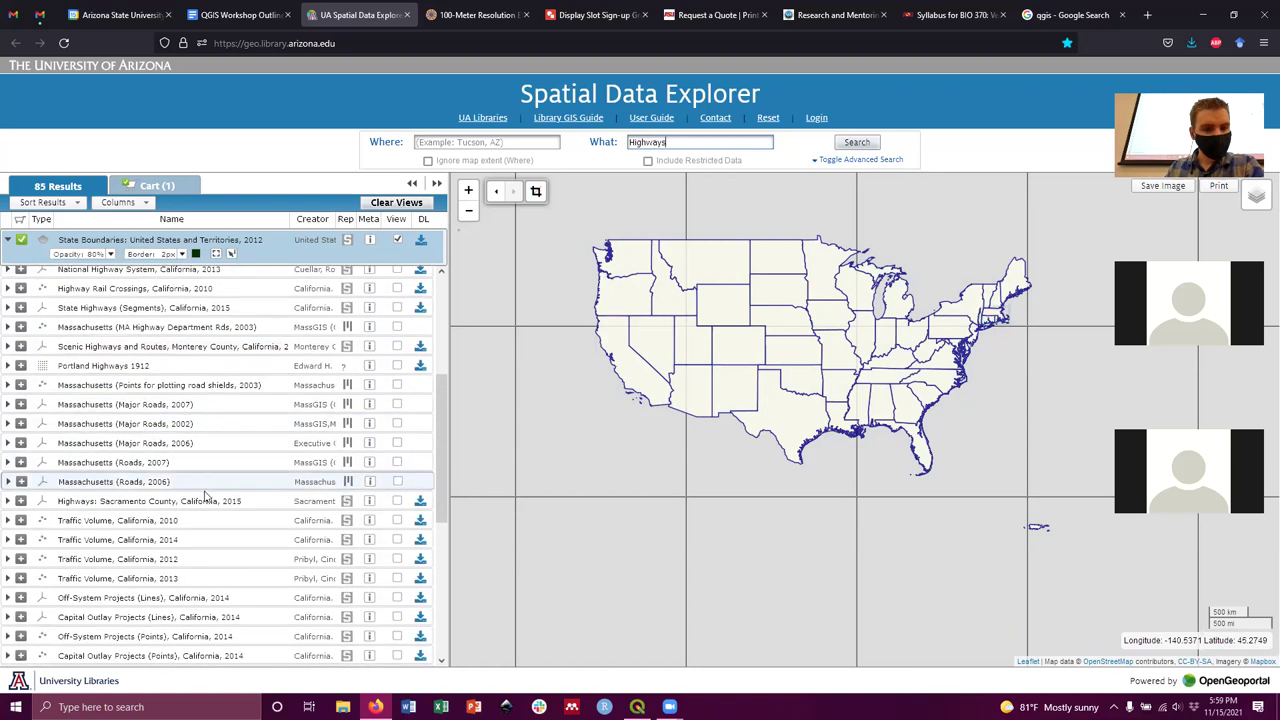
scroll(205, 496, down, 1)
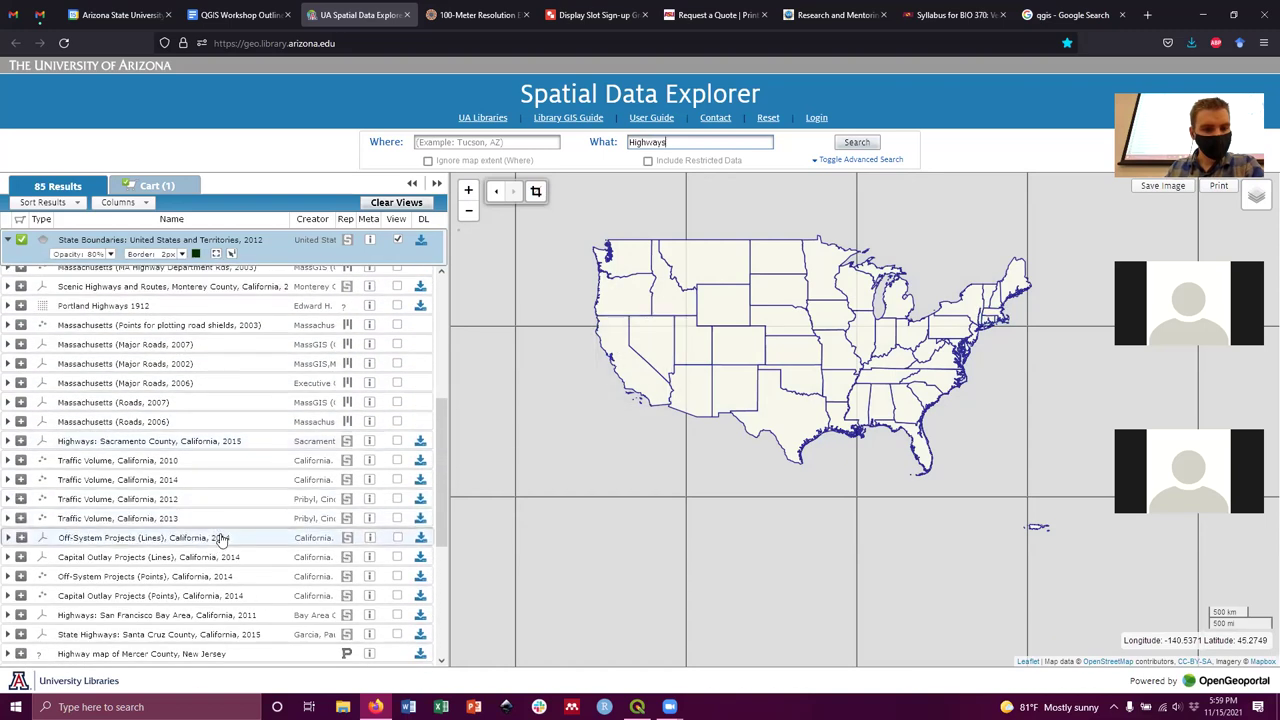
scroll(228, 557, down, 1)
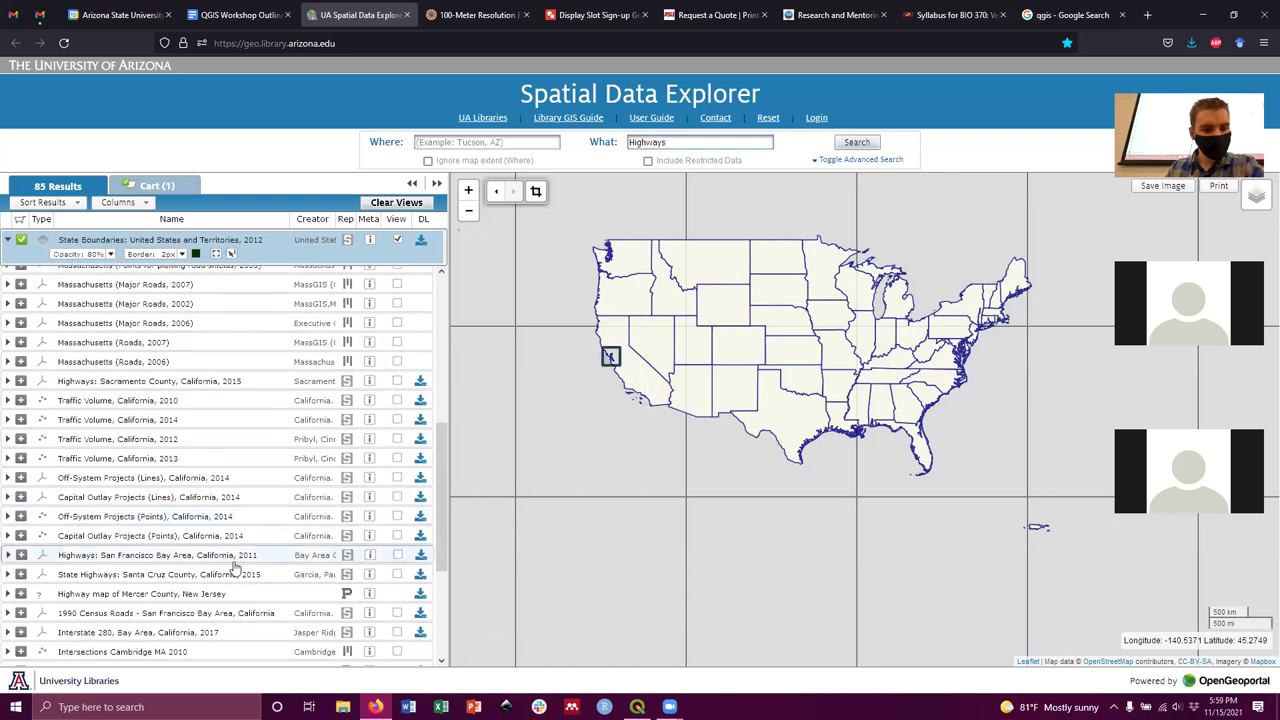
Search for United States Highways, preview the Highways Features: United States, 2011 layer, and add it to the cart.
click(631, 142)
text(United States)
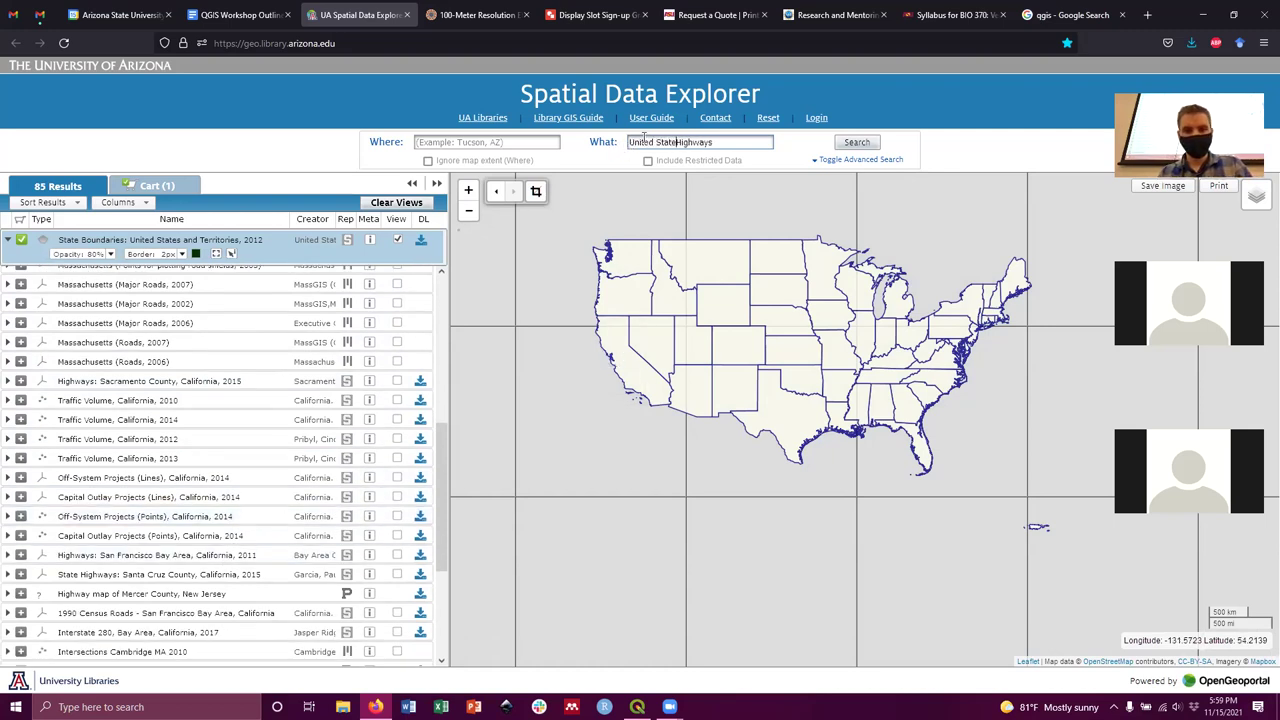
key(Return)
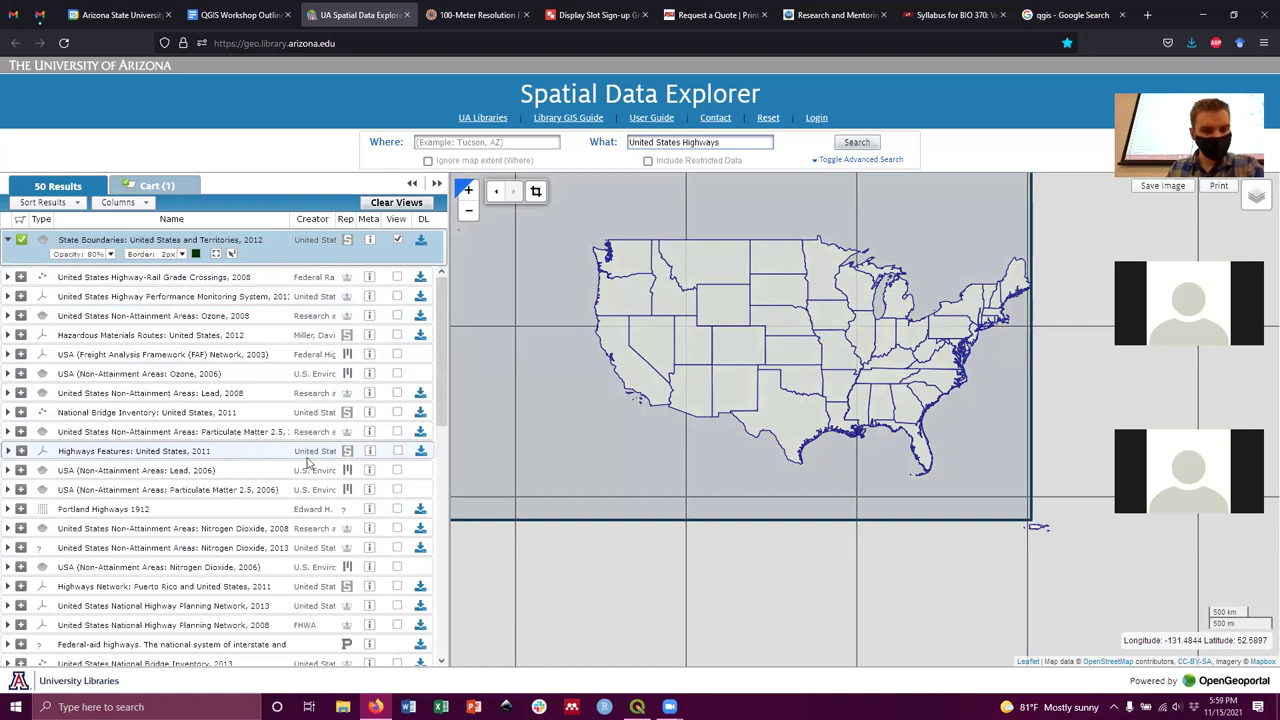
click(397, 451)
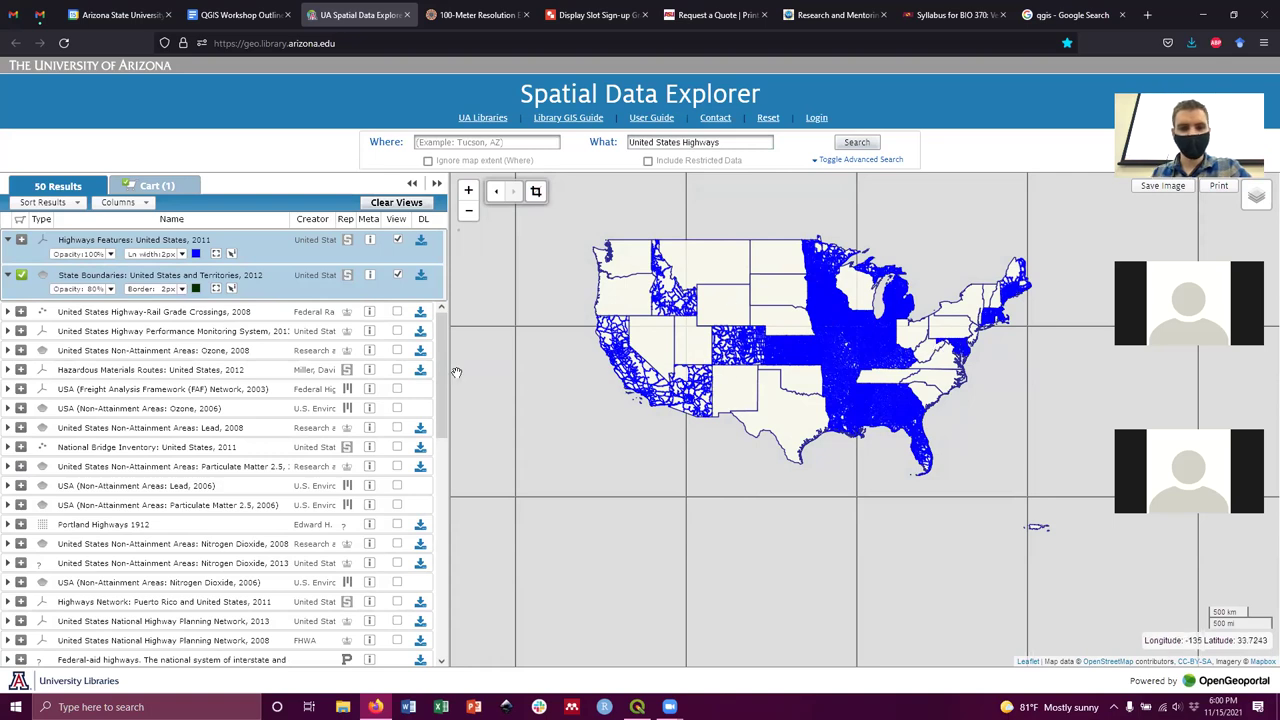
click(22, 242)
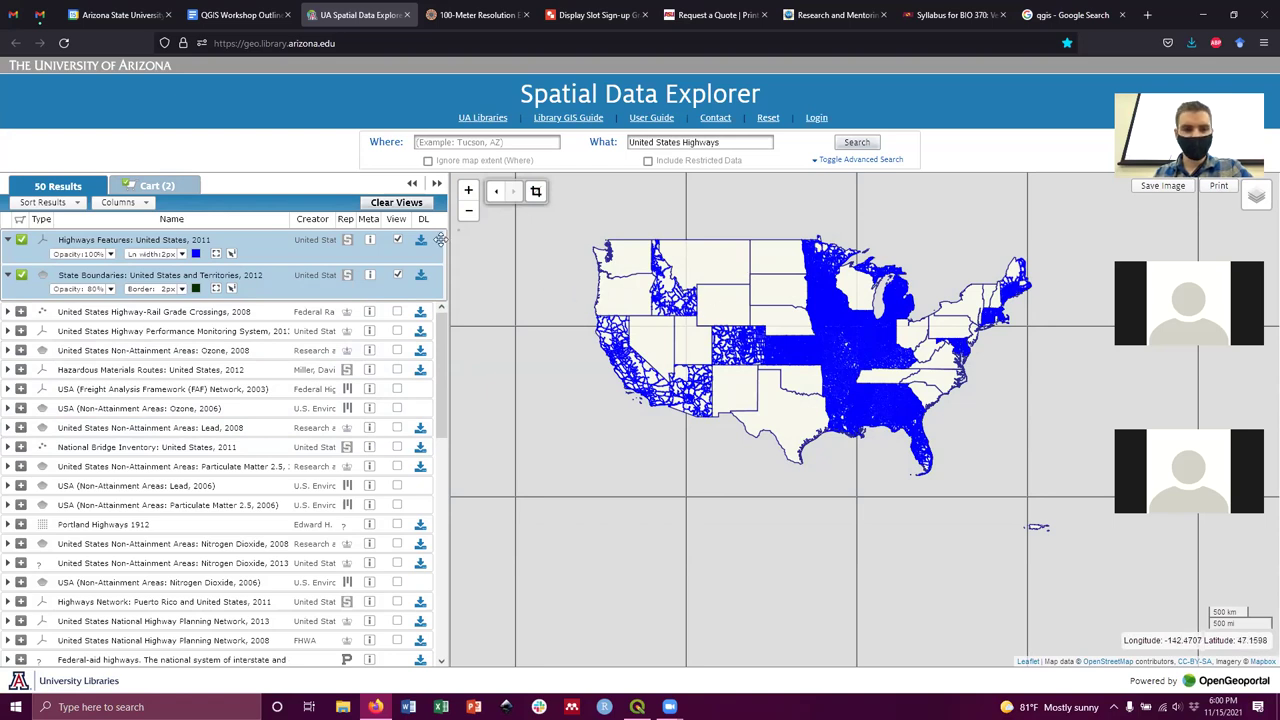
Start downloading the State Boundaries: United States and Territories layer from the cart and name the file State Boundaries.zip.
click(148, 187)
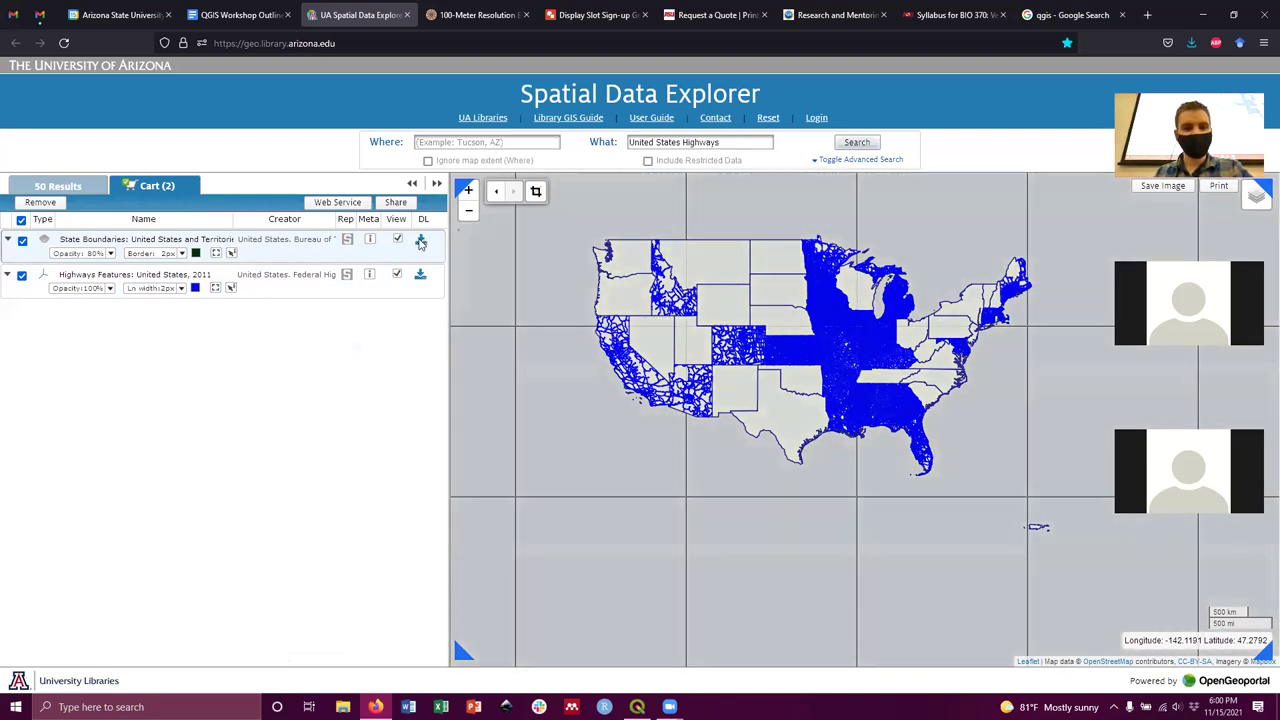
click(425, 246)
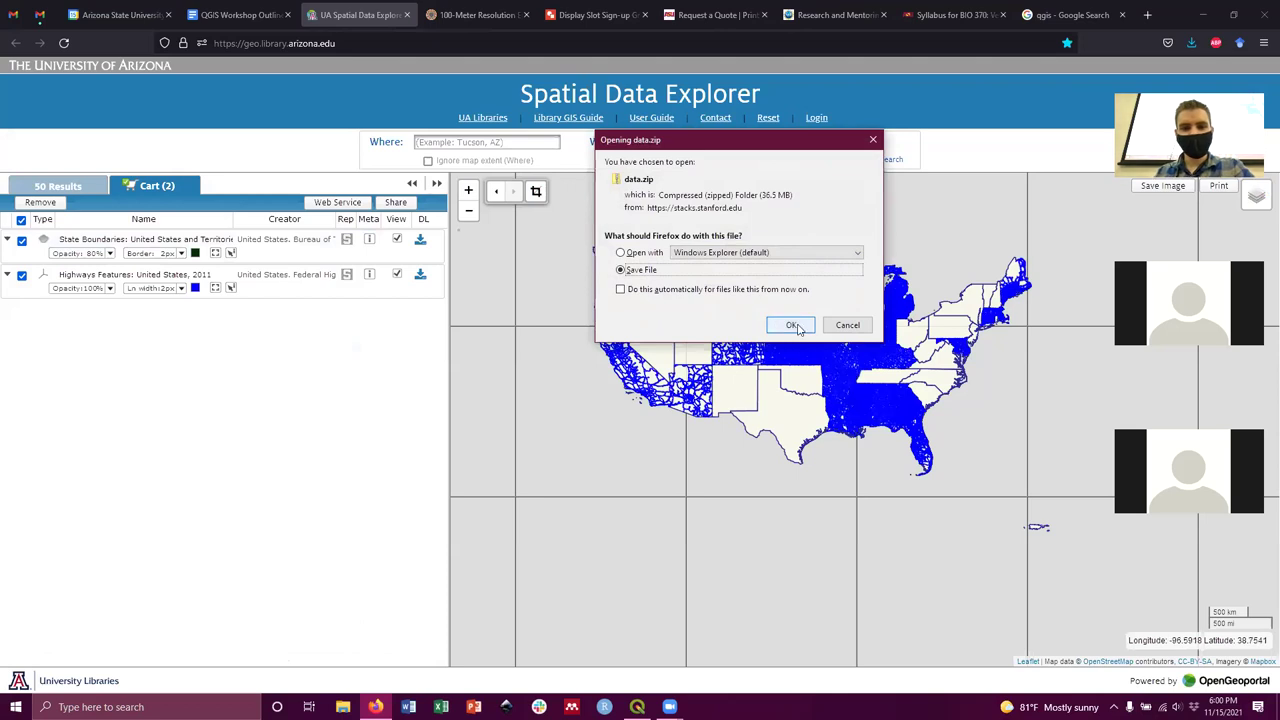
click(791, 325)
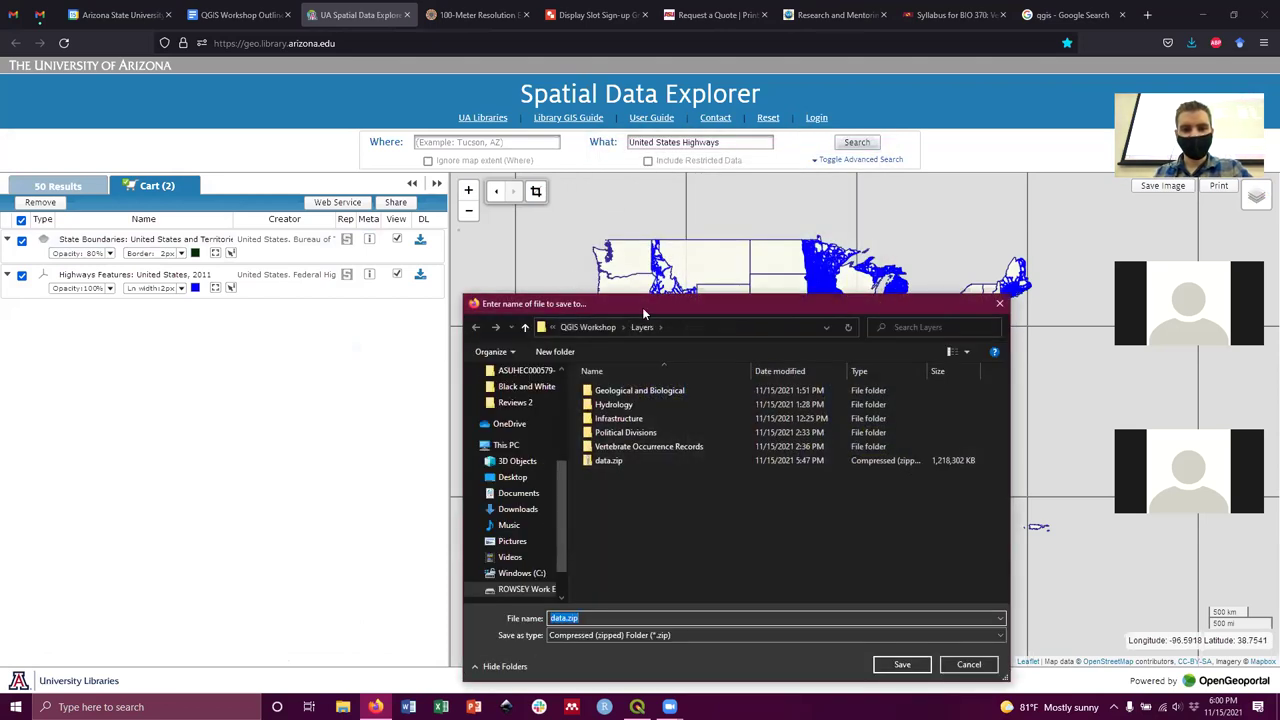
drag(645, 313, 620, 143)
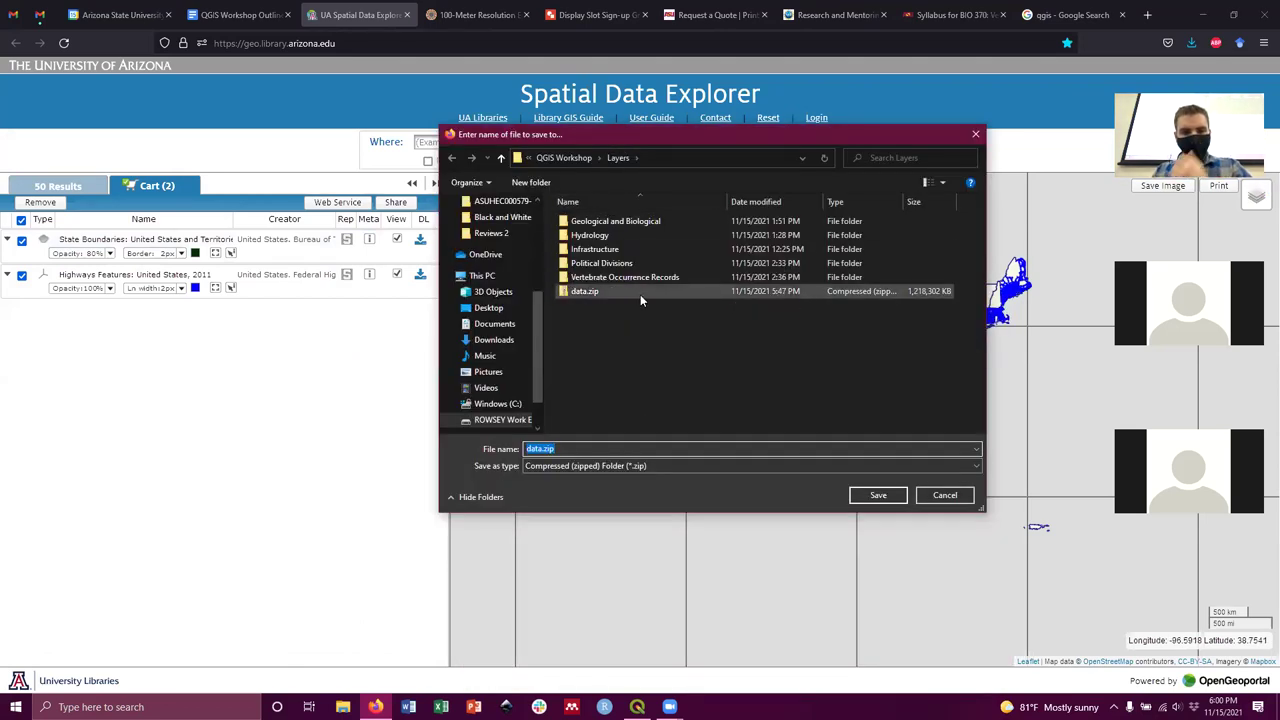
click(590, 339)
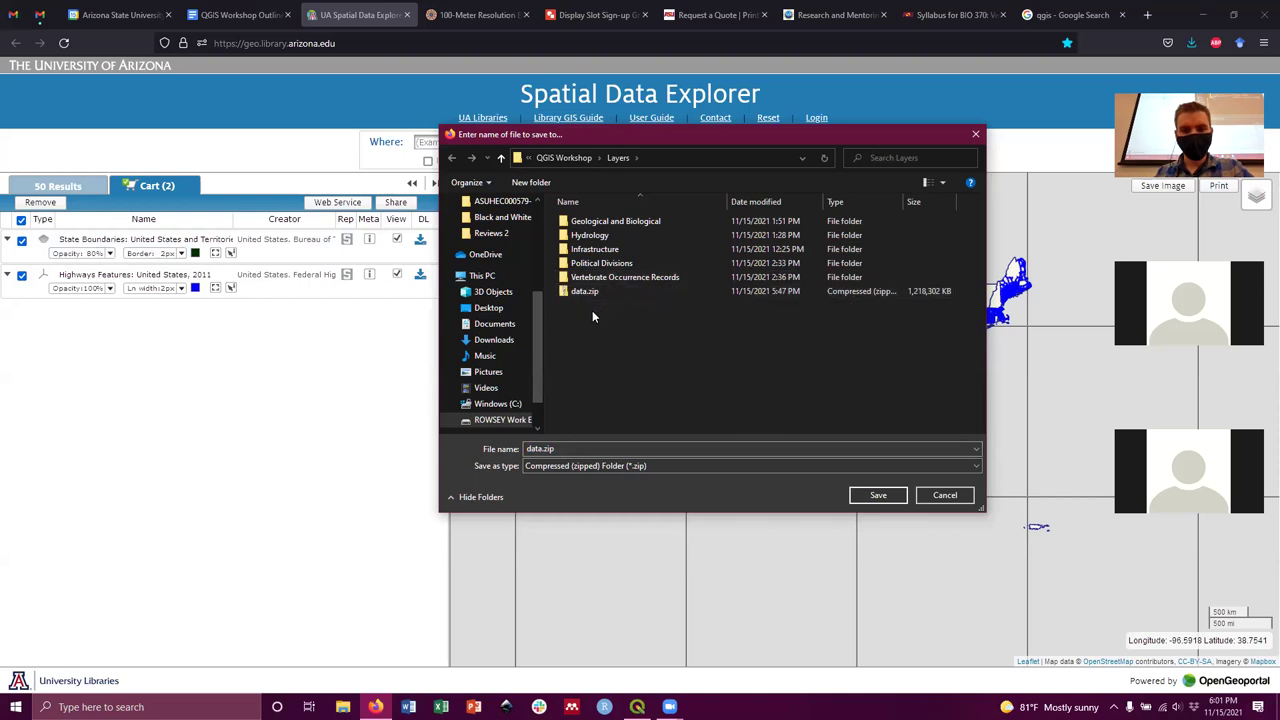
double_click(530, 449)
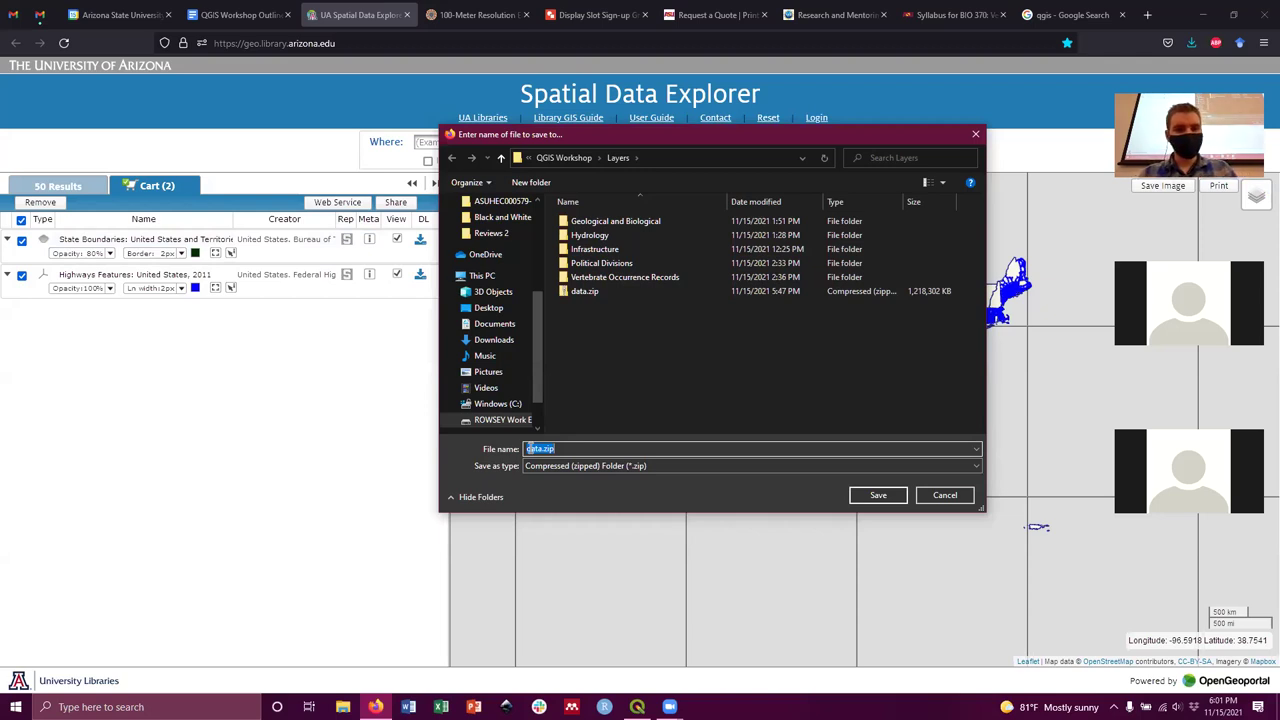
text(State Boundaries)
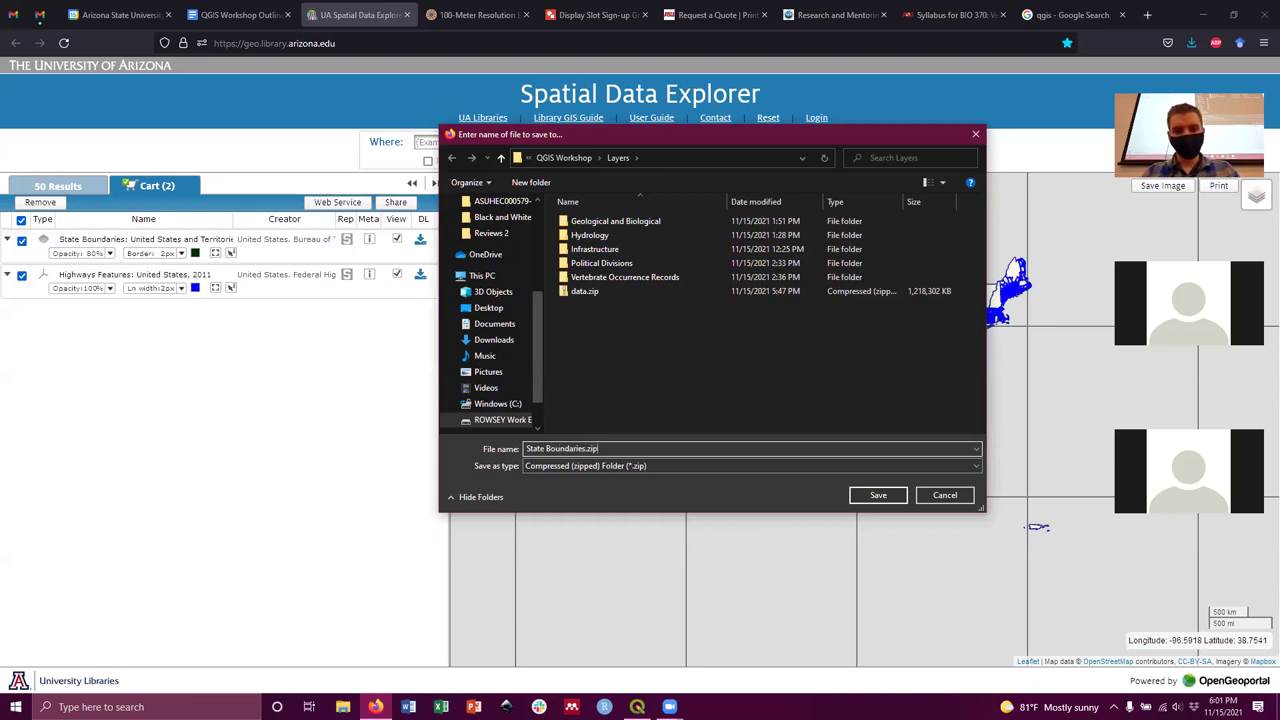
Rename the existing data.zip in the Layers folder as Elevational Data.zip from within the save dialog.
click(596, 291)
right_click(592, 296)
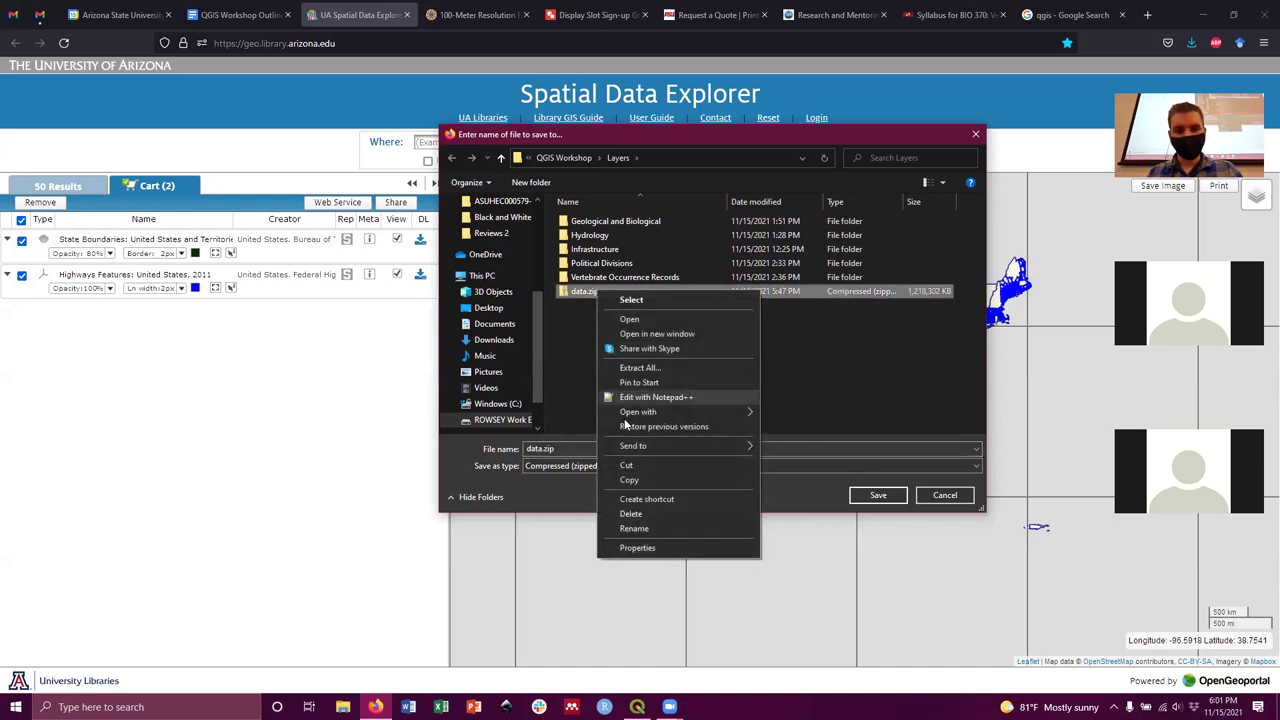
click(645, 528)
text(El)
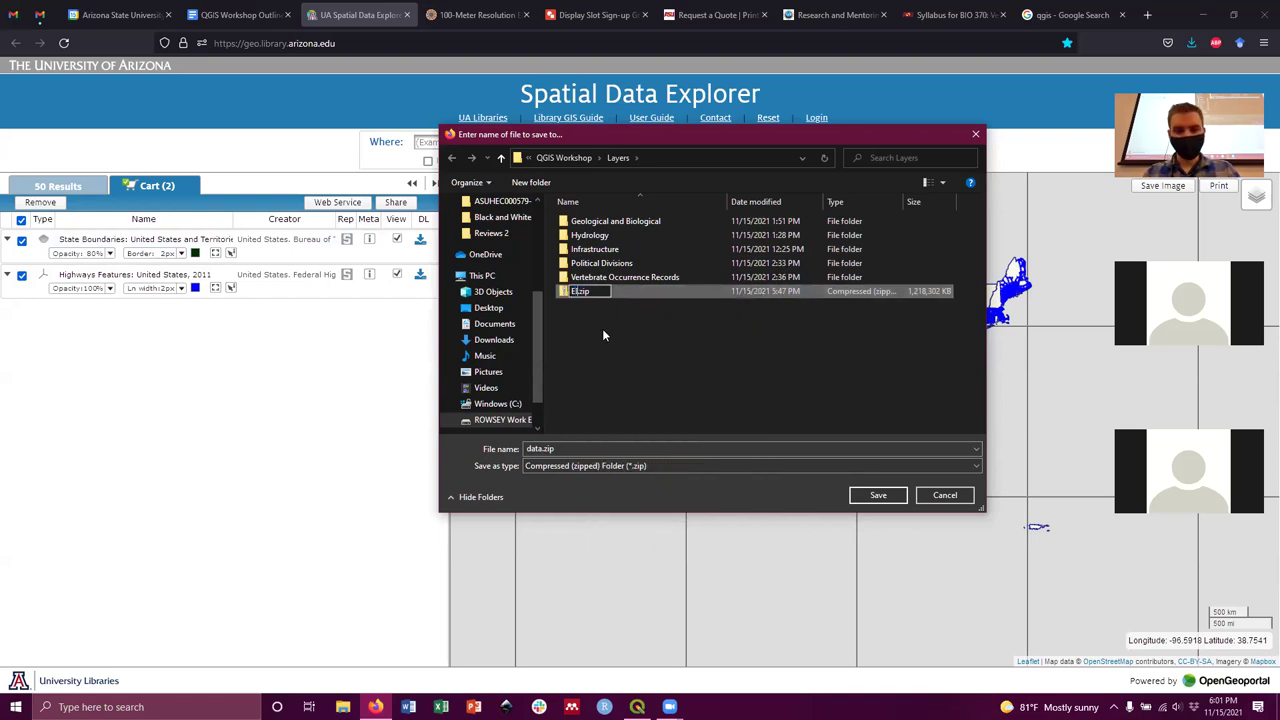
text(evation)
text(al Data)
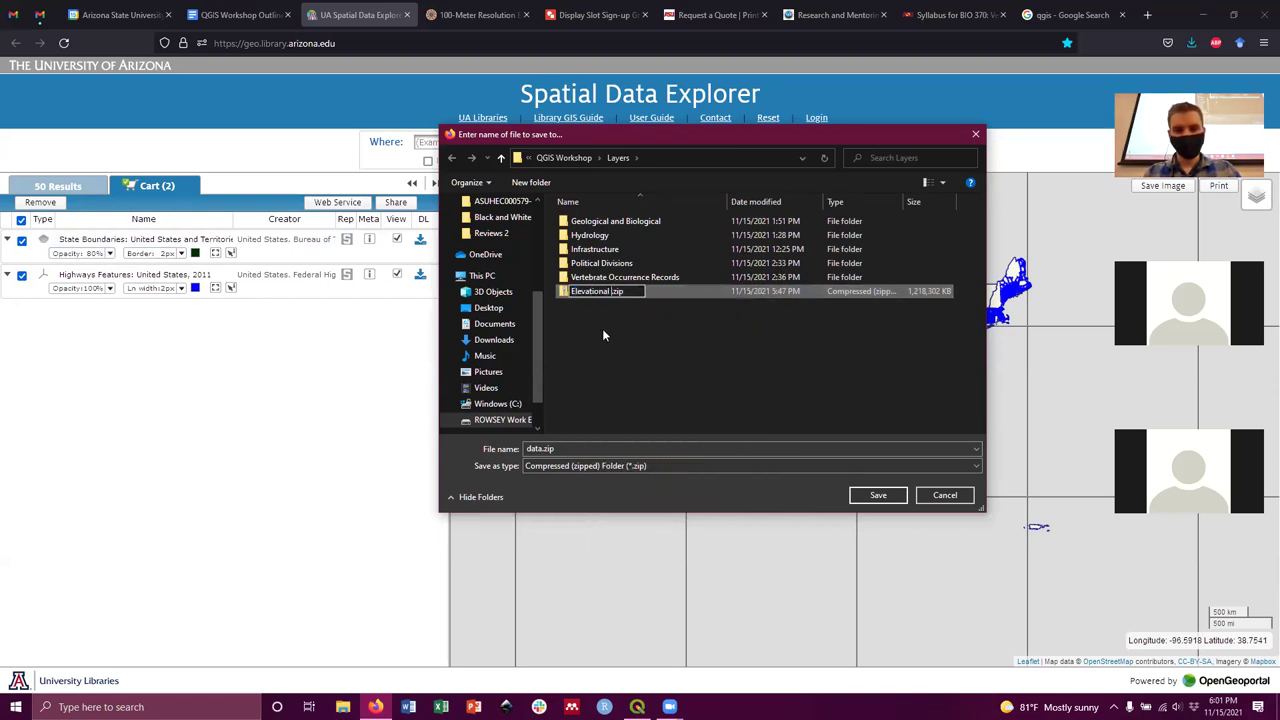
key(Return)
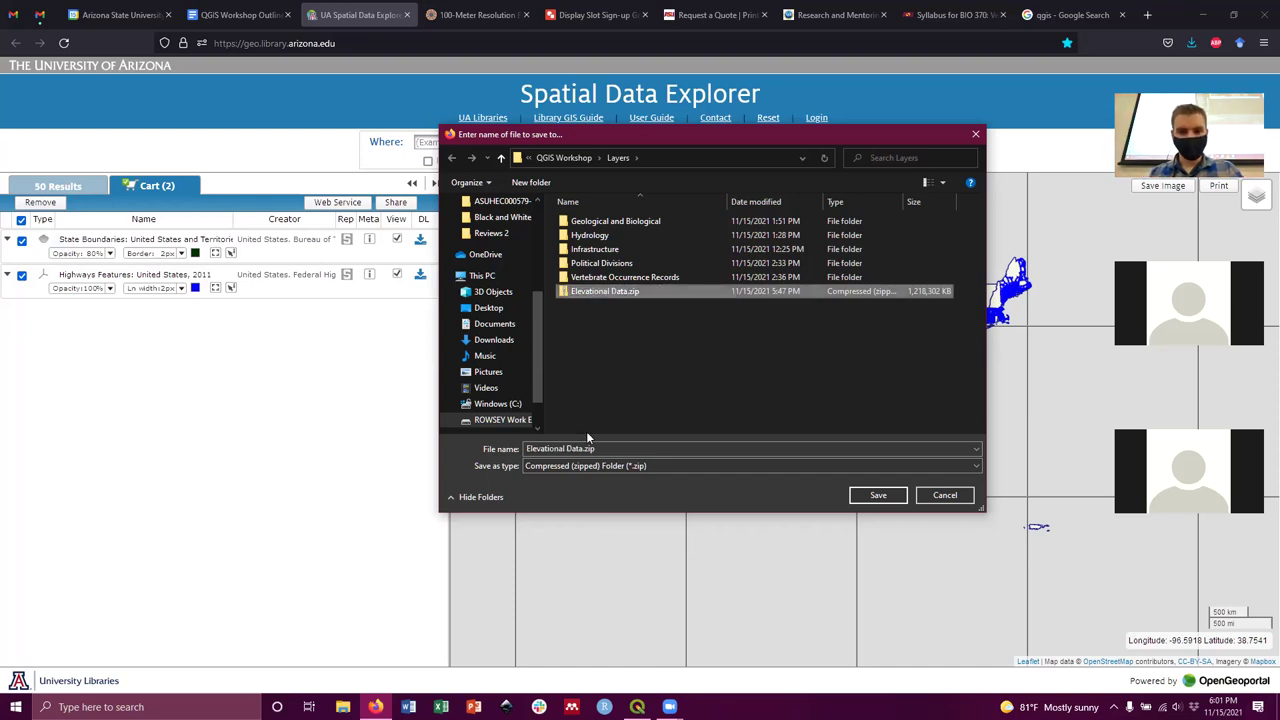
Save the state boundaries download in the Layers folder as State Boundaries.zip.
click(557, 449)
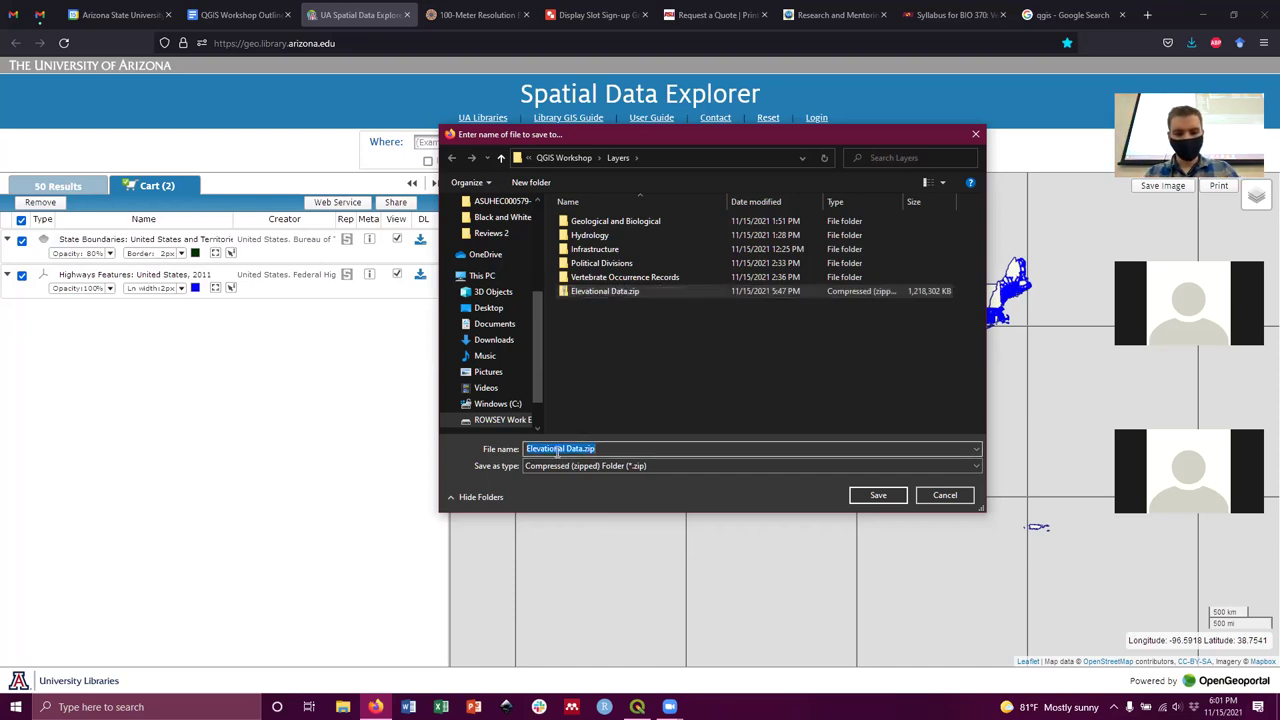
text(State Boundaries.zip)
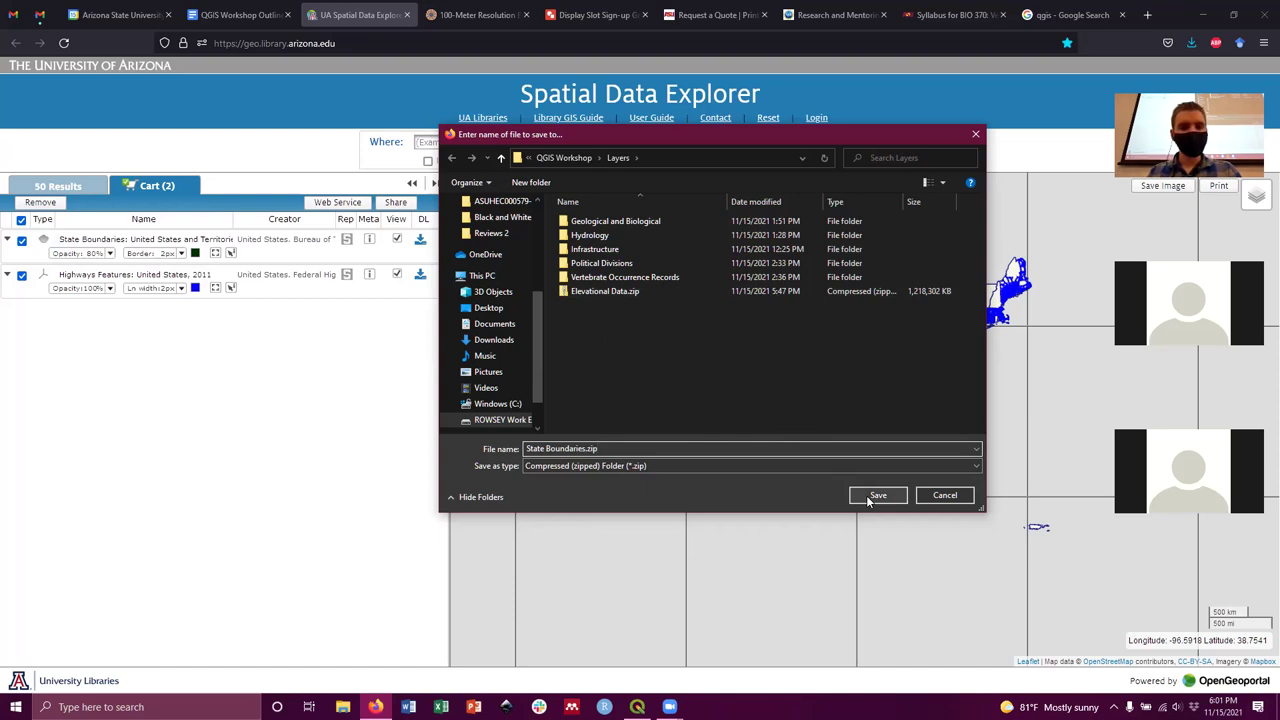
click(868, 497)
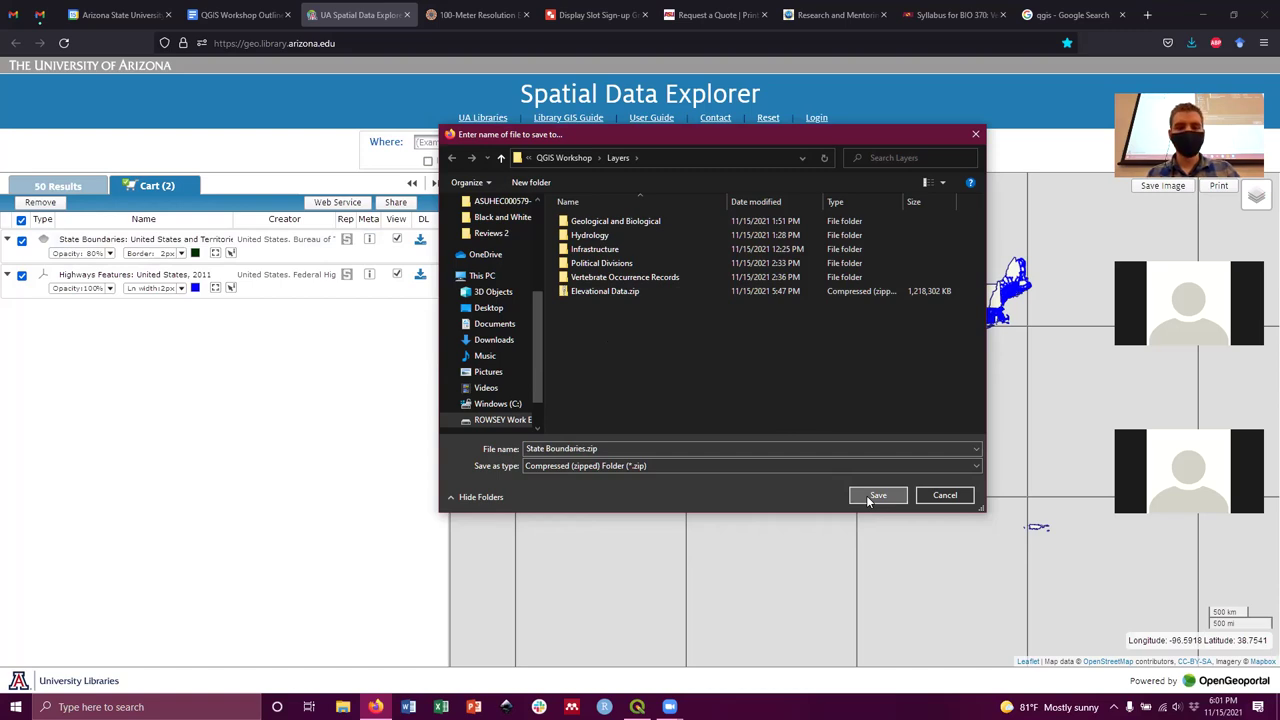
click(868, 497)
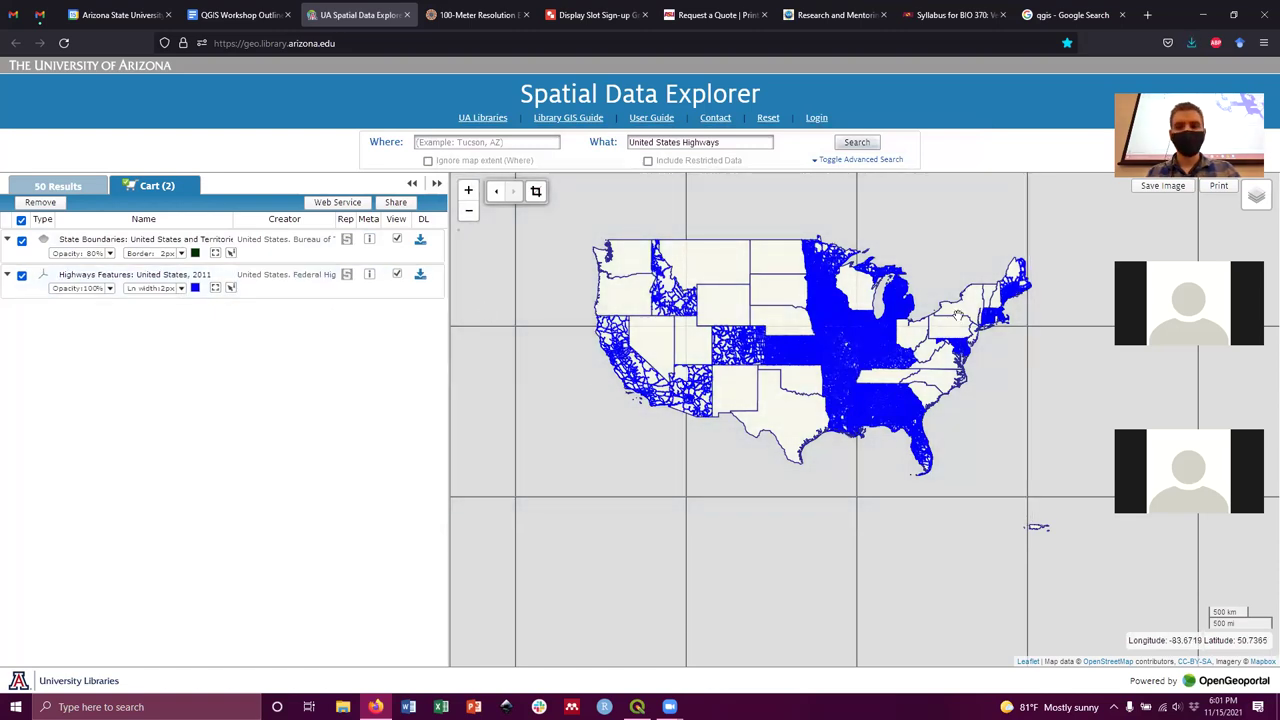
Find State Boundaries.zip in the full downloads list, view its containing folder, and close both windows.
click(1190, 45)
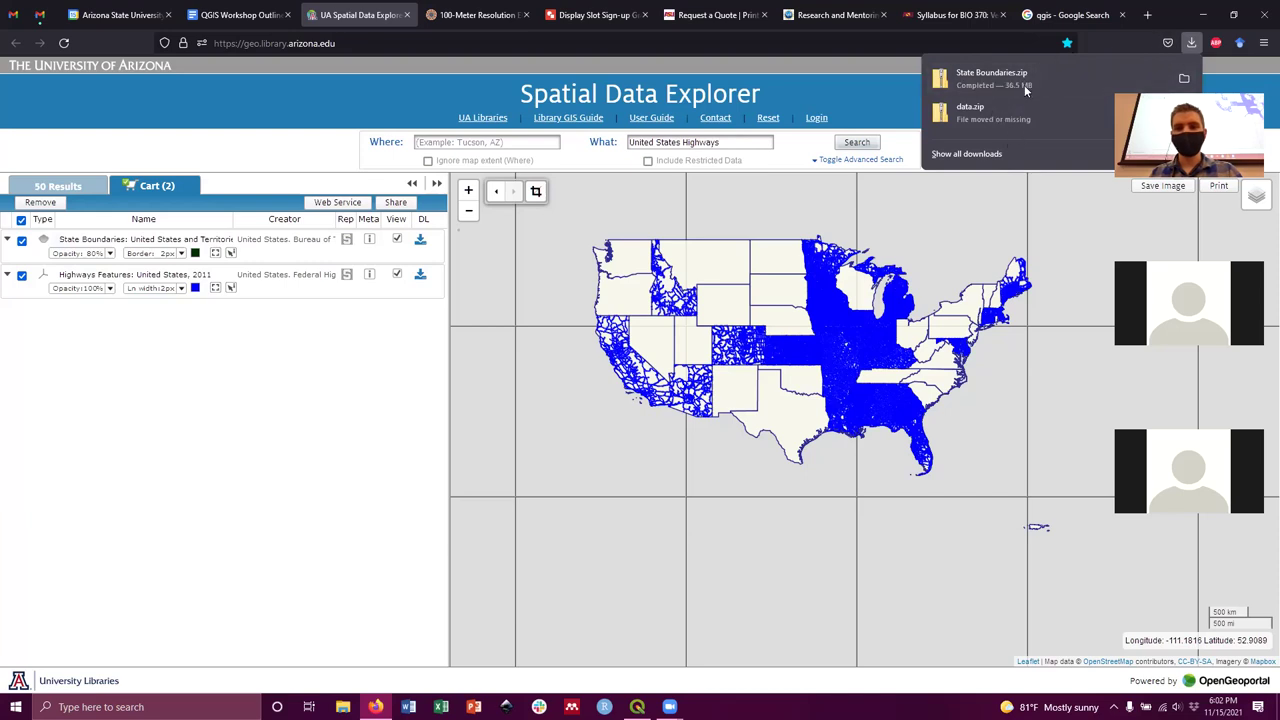
click(980, 158)
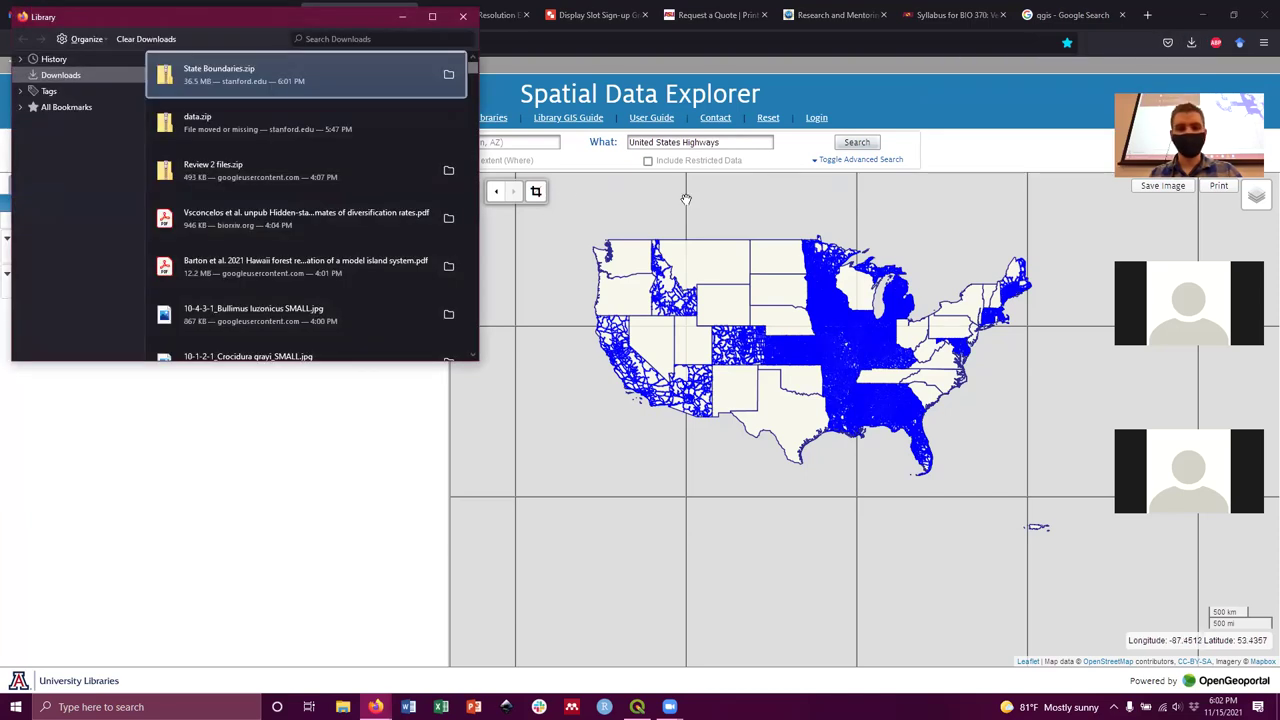
drag(261, 15, 466, 113)
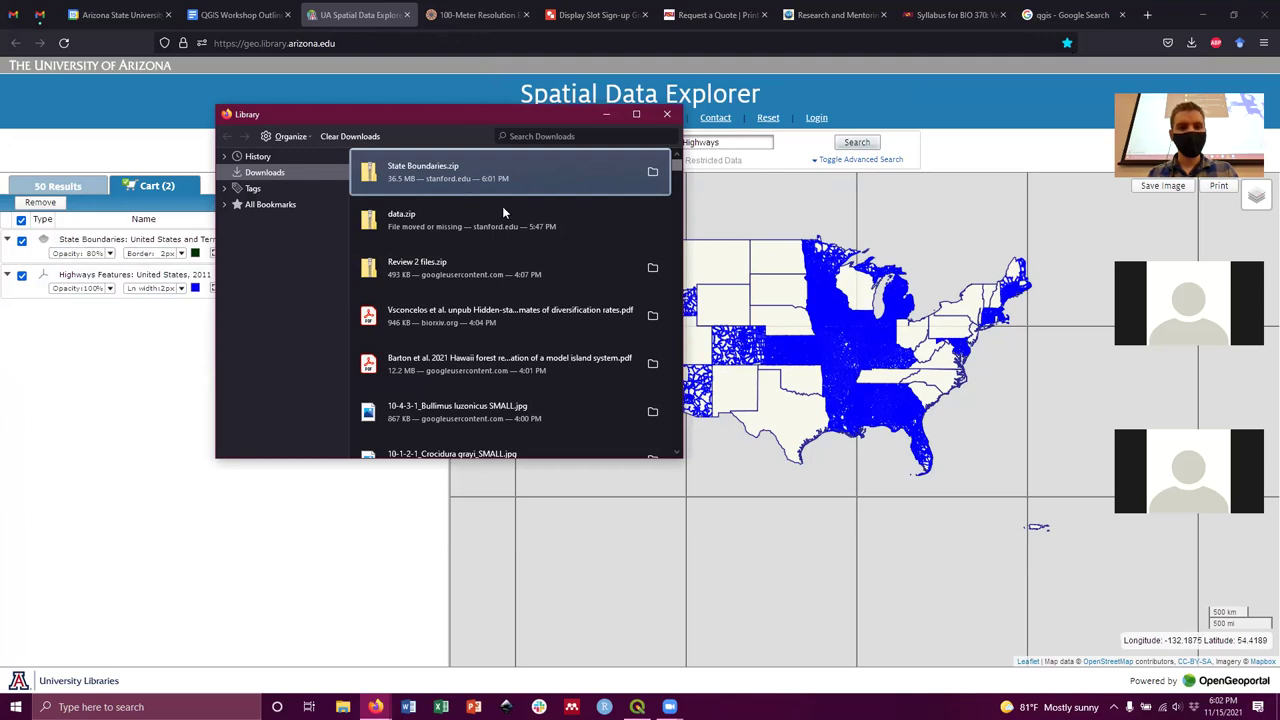
right_click(432, 176)
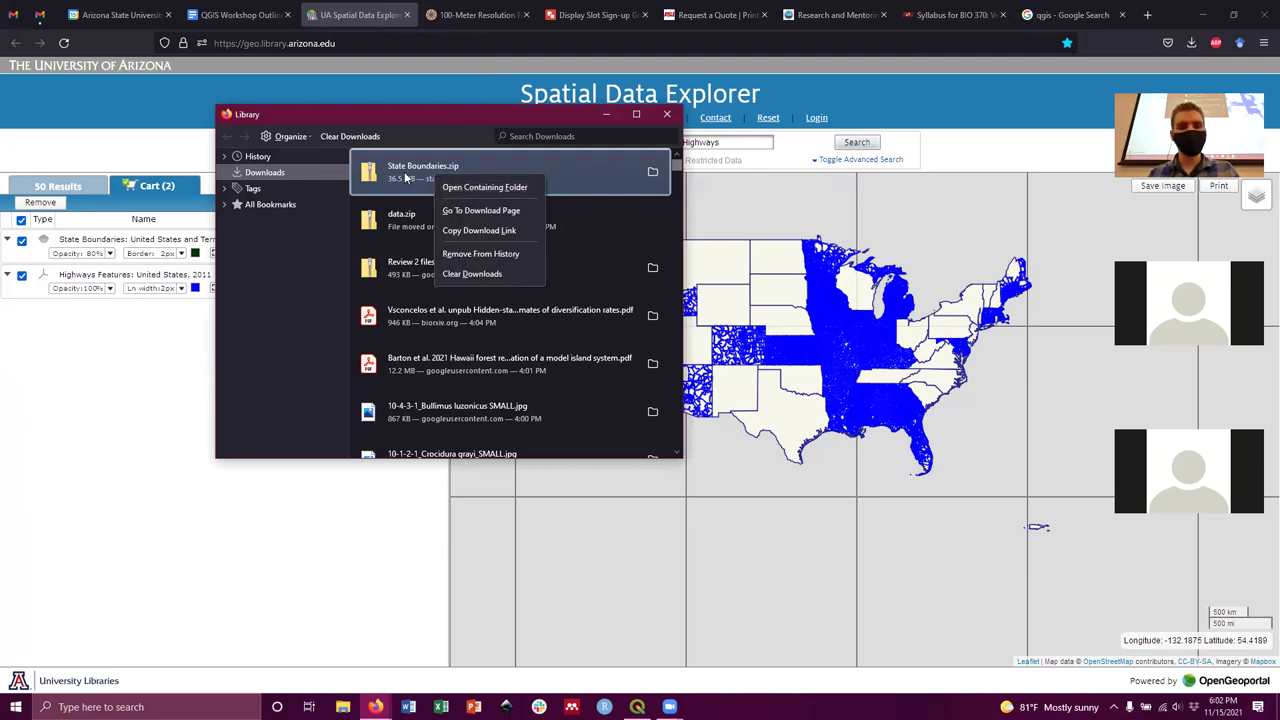
click(474, 188)
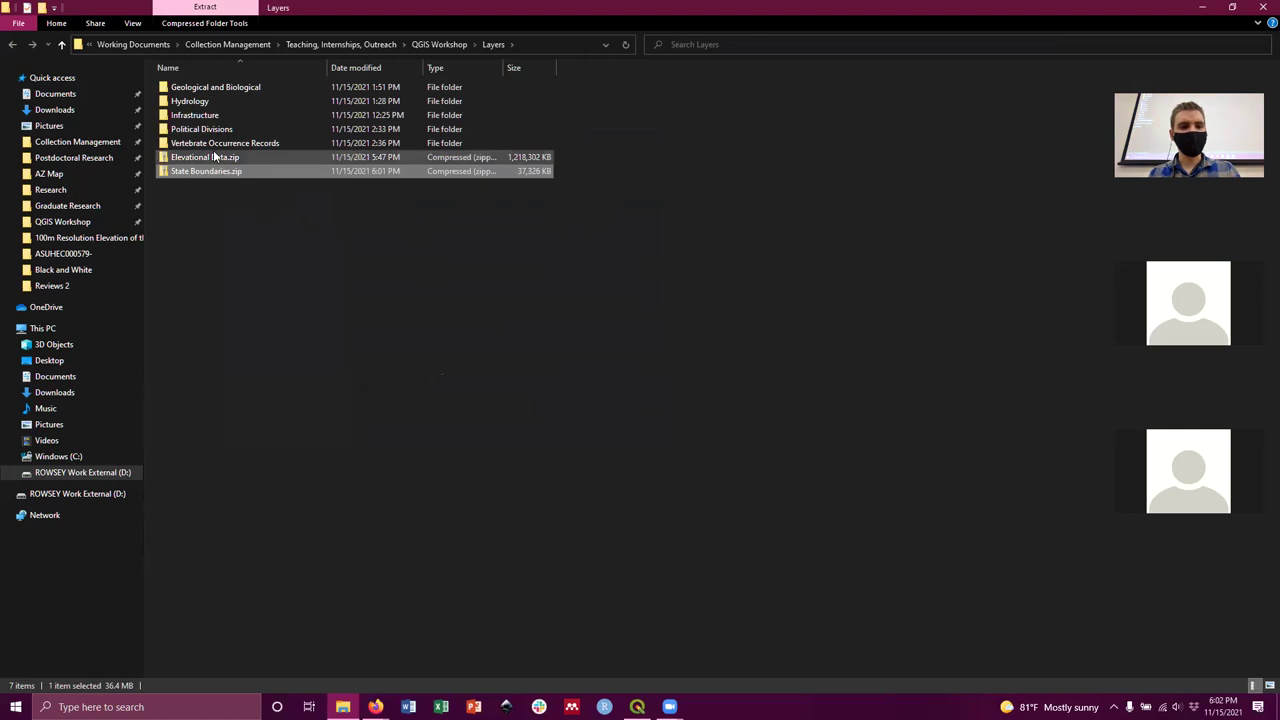
click(231, 218)
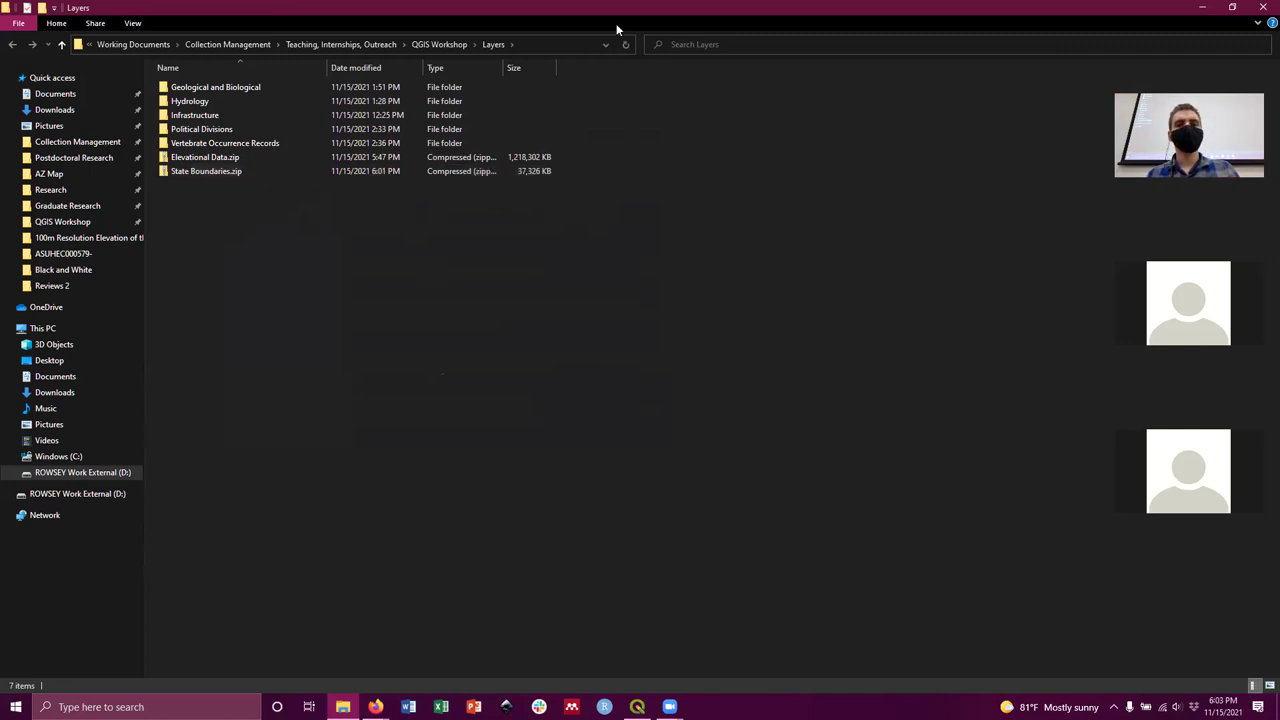
drag(1037, 3, 729, 139)
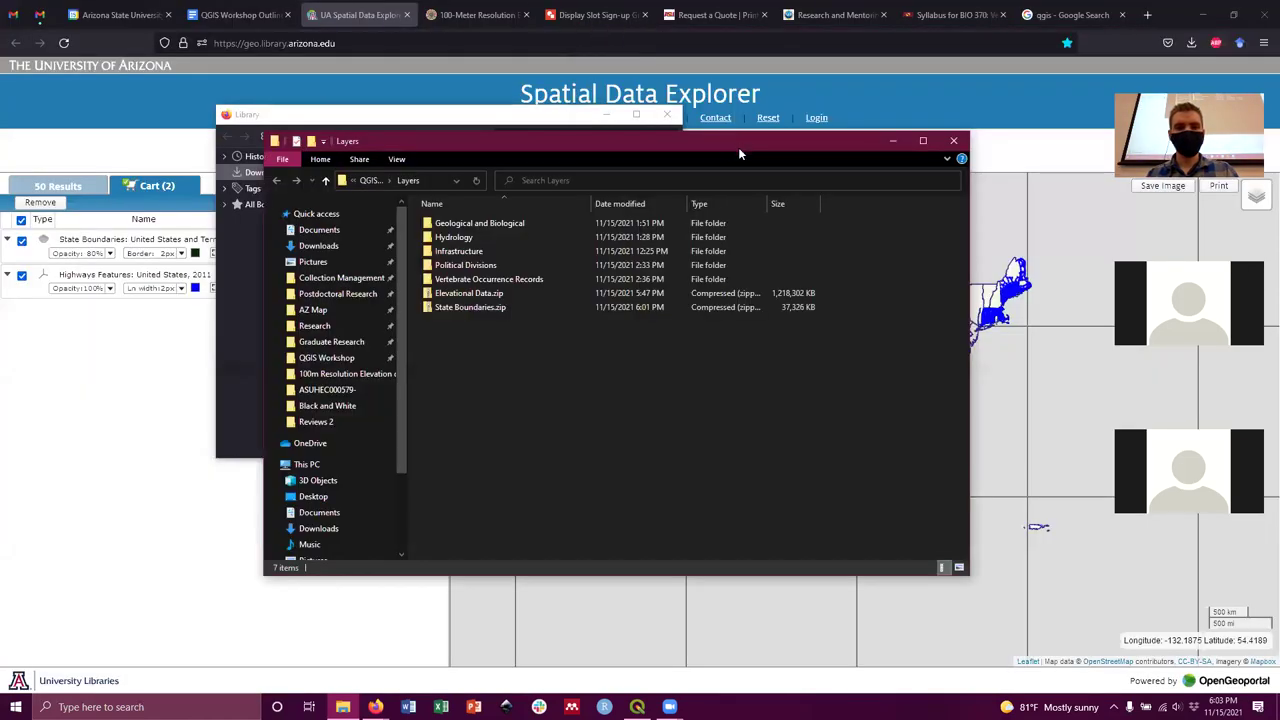
click(952, 142)
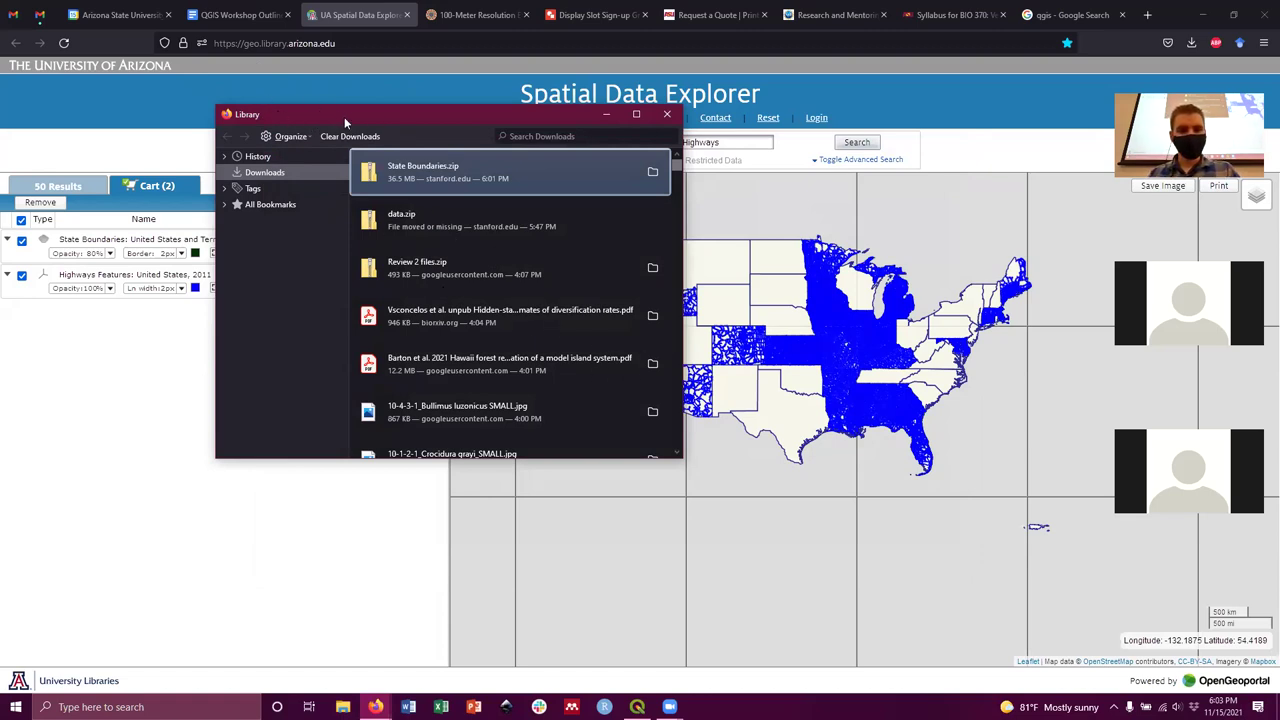
drag(357, 122, 486, 222)
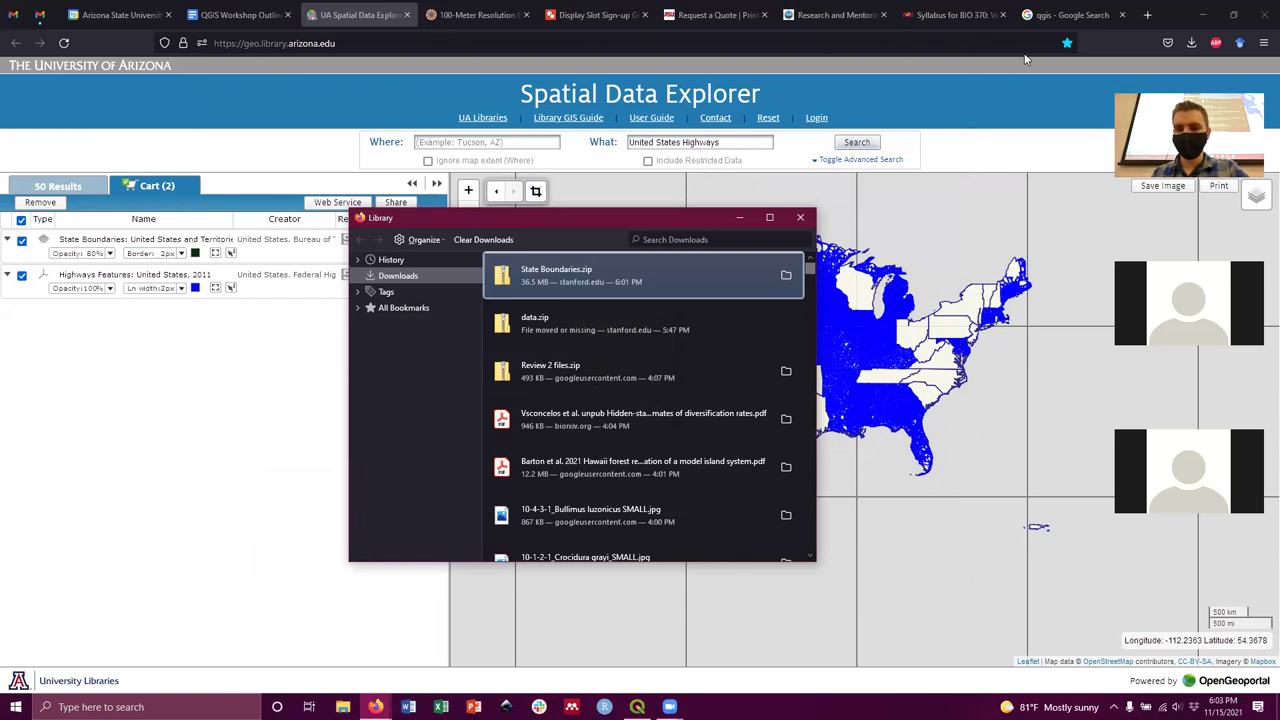
click(197, 420)
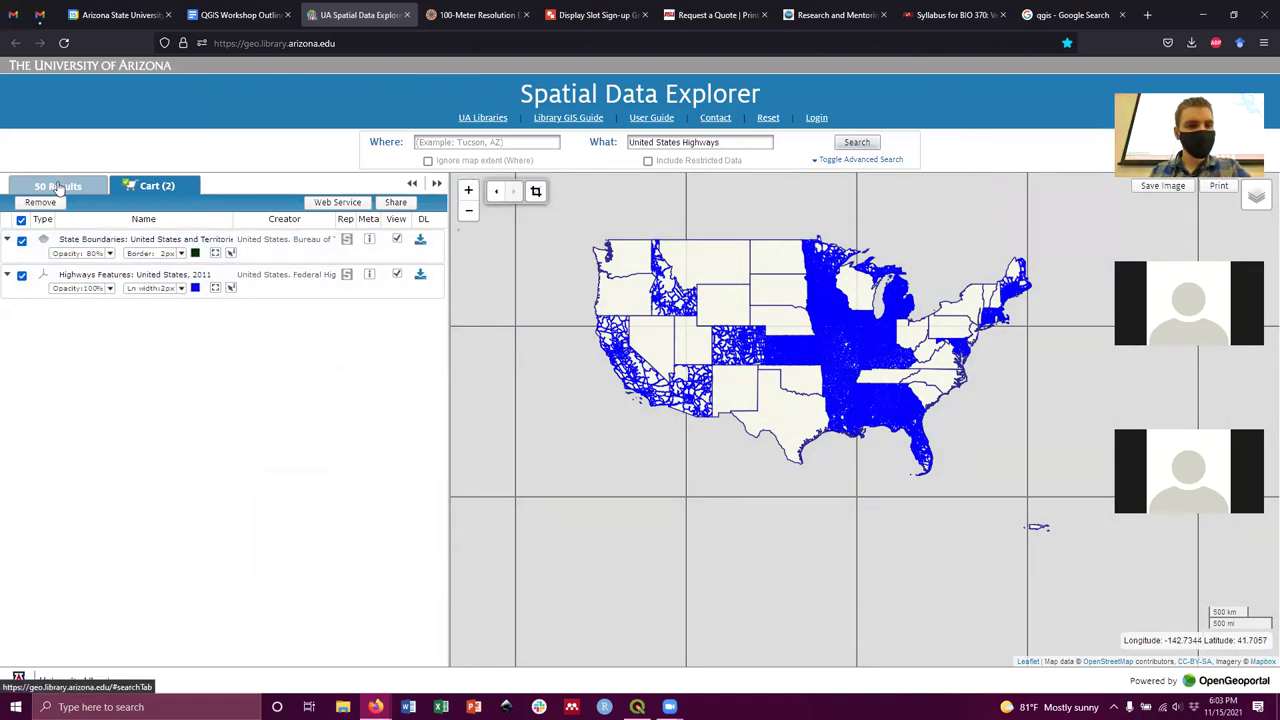
Return to the search results and try to download the Highways Features: United States, 2011 layer.
click(60, 187)
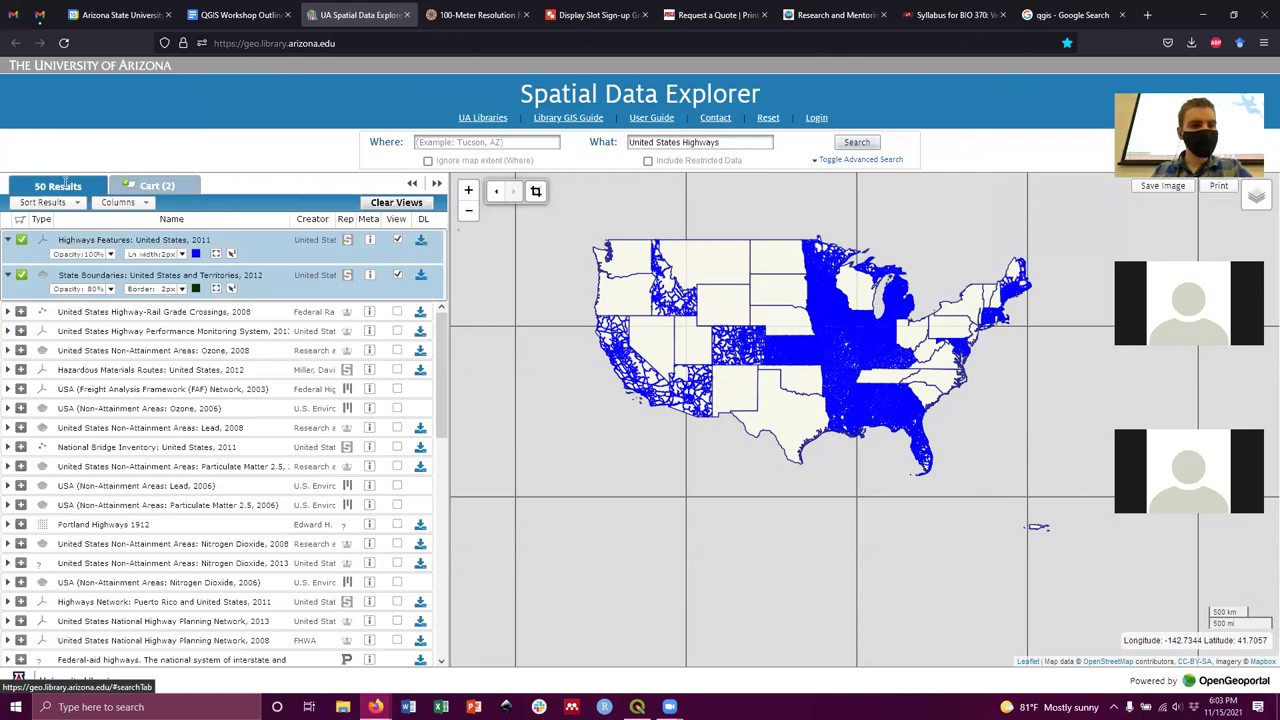
click(422, 245)
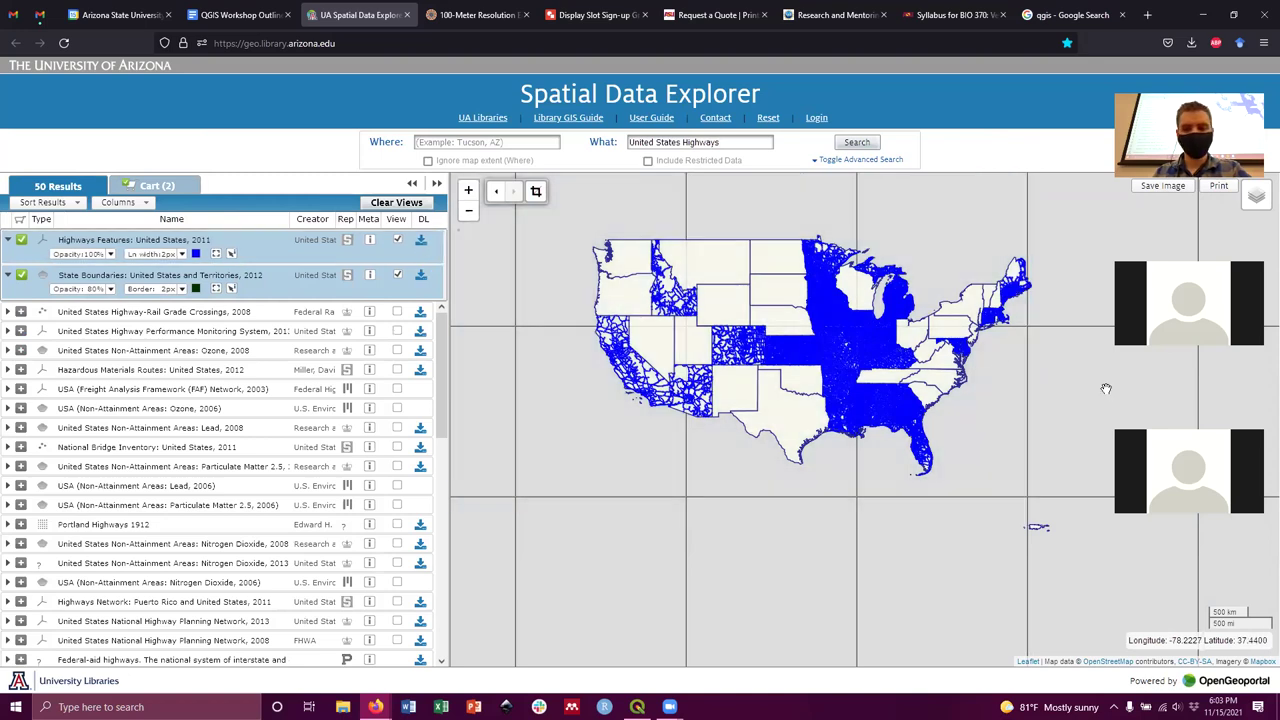
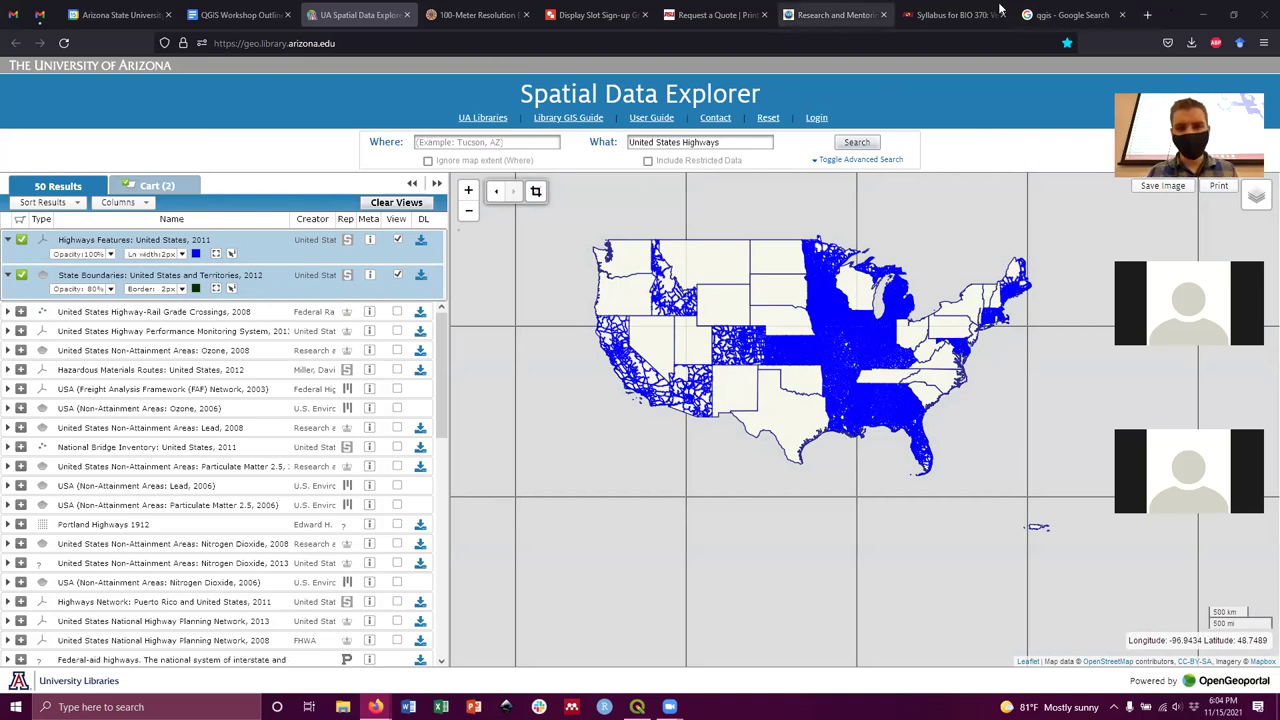
Search Google for us states shapefile and open the Census Bureau's Cartographic Boundary Files - Shapefile page.
click(1081, 16)
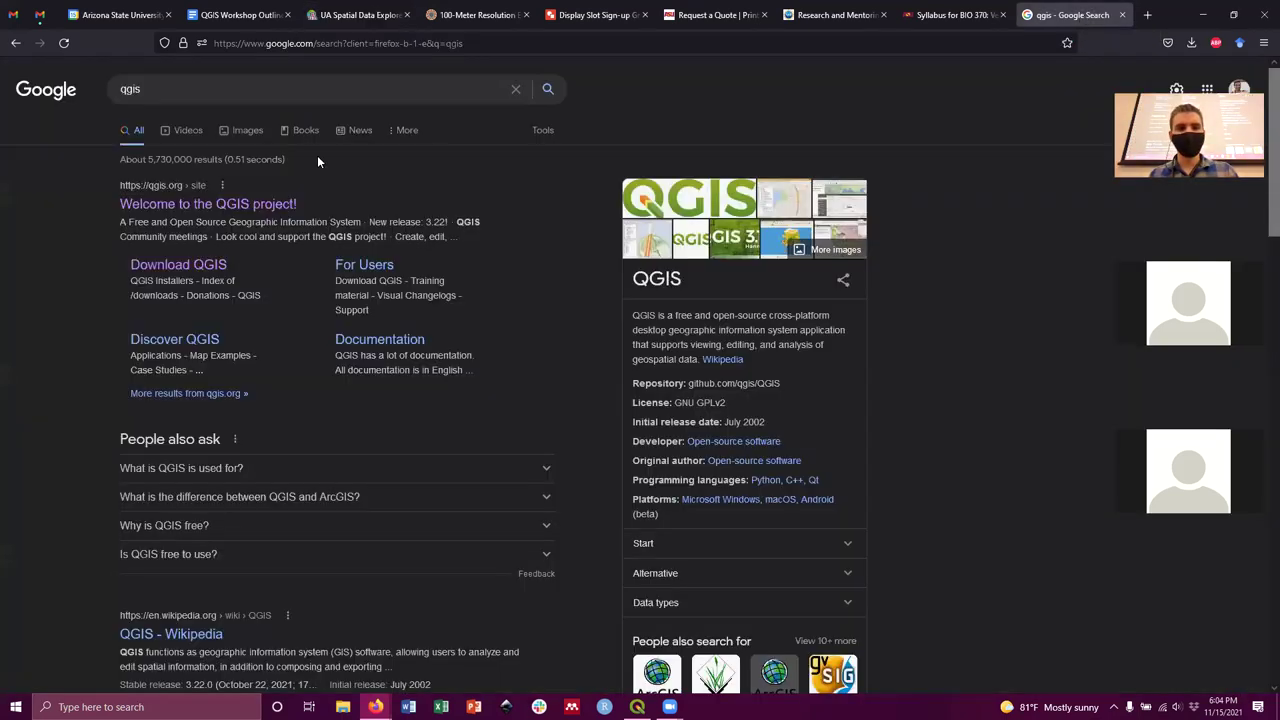
drag(243, 95, 82, 88)
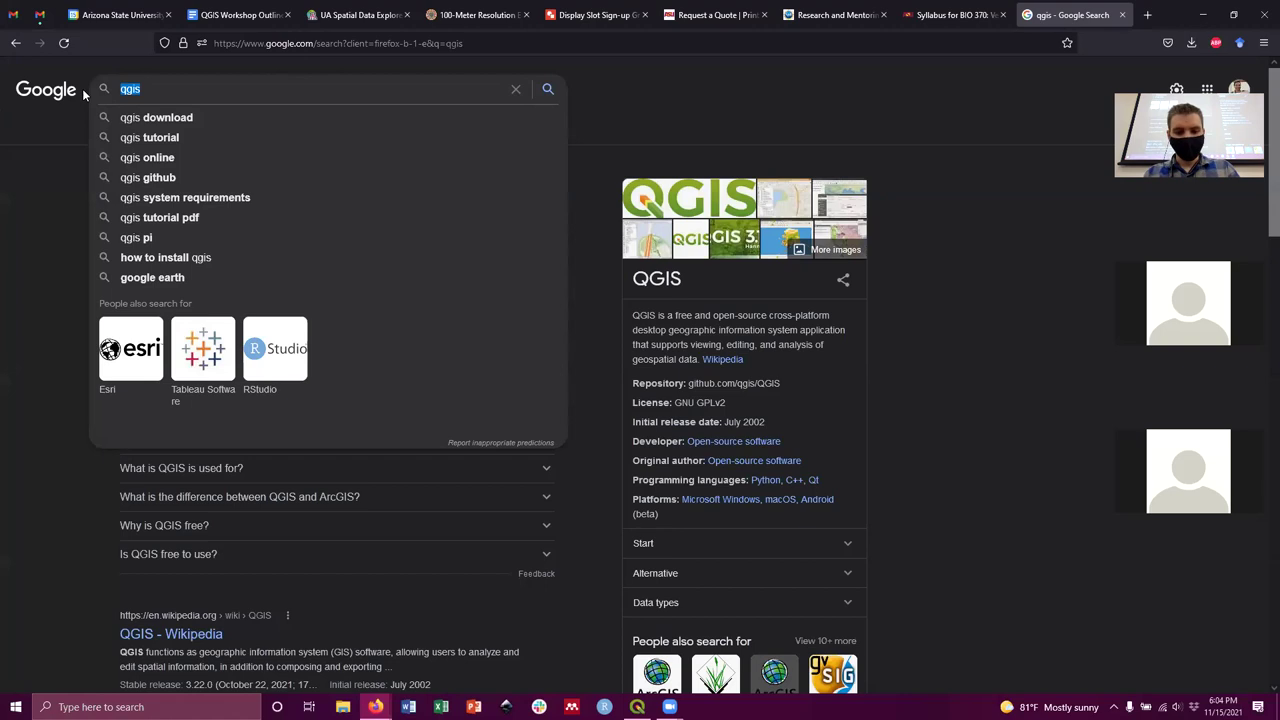
text(us state)
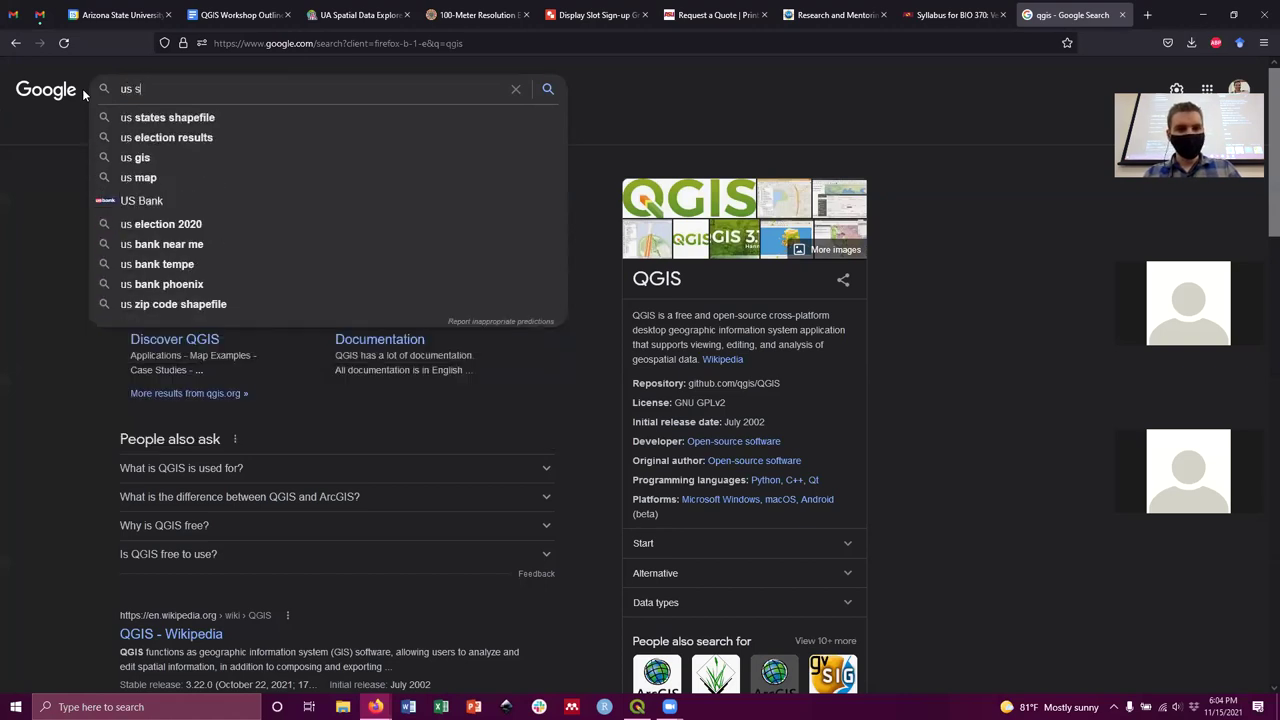
key(Down)
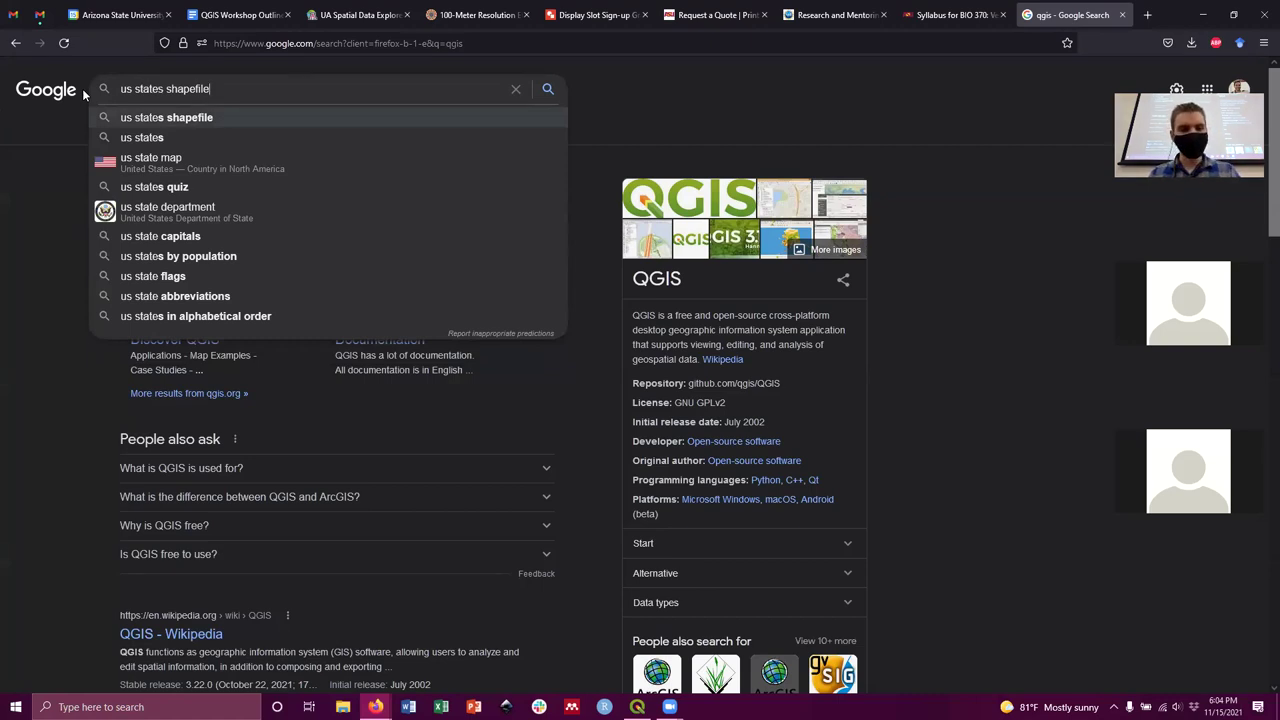
key(Return)
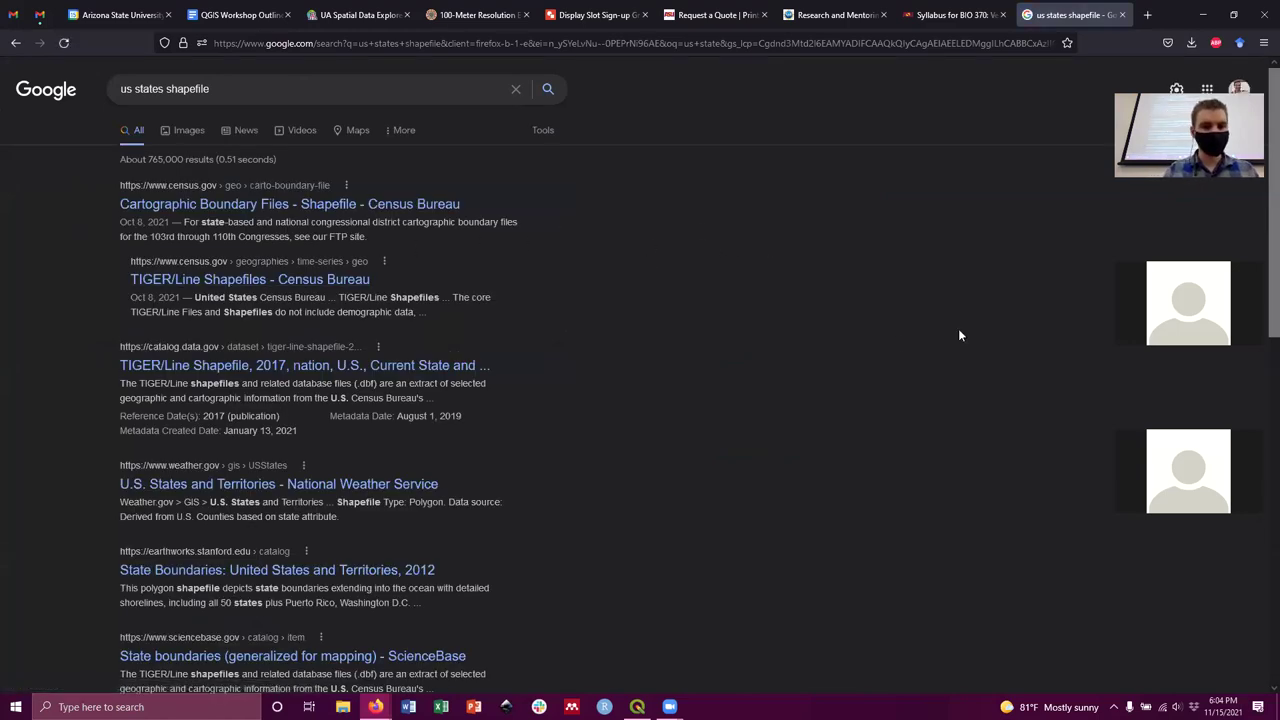
click(358, 205)
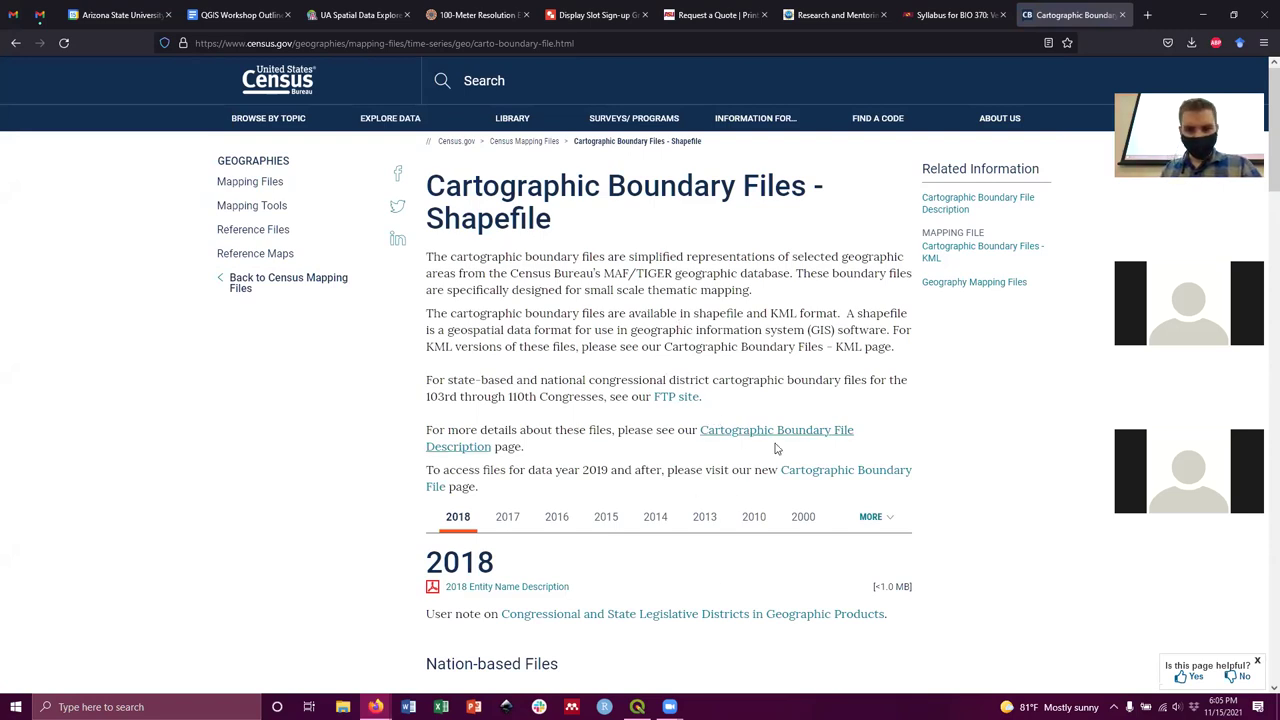
scroll(738, 361, down, 1)
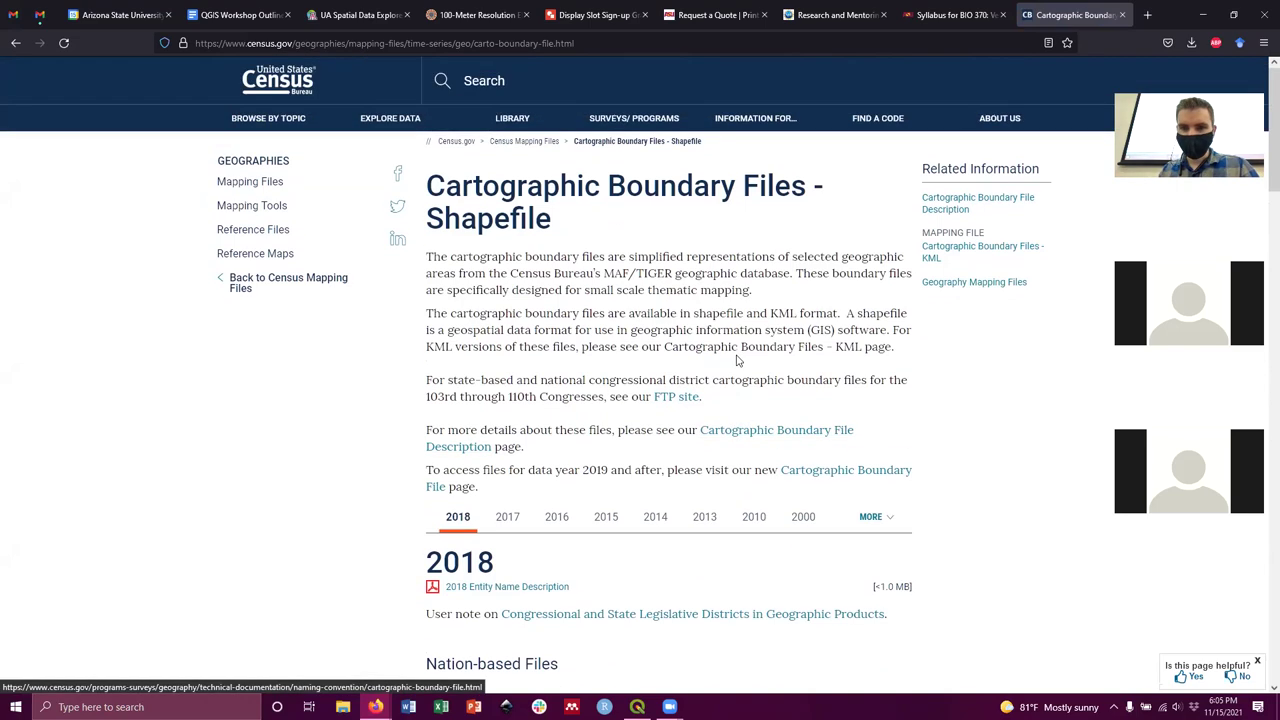
Examine the 2018 nation-based cartographic boundary files on the Census page, down to the States shapefiles.
scroll(745, 375, down, 2)
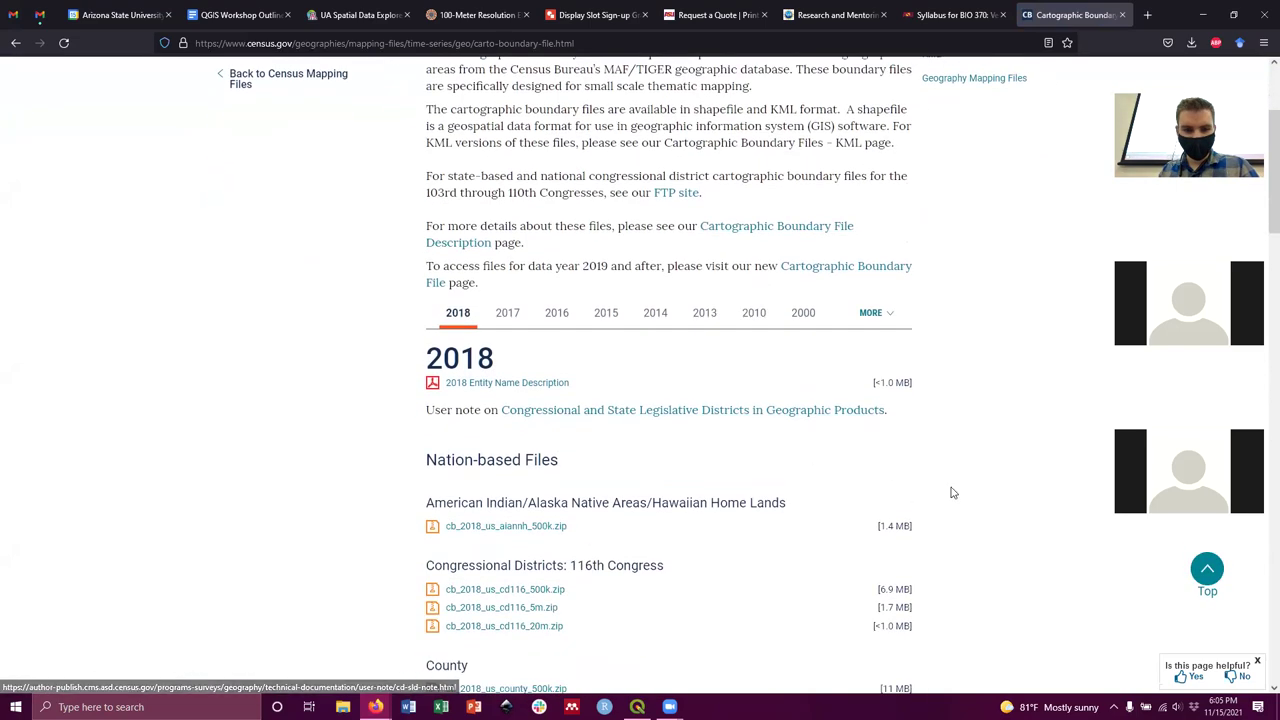
scroll(983, 474, down, 1)
scroll(983, 474, down, 3)
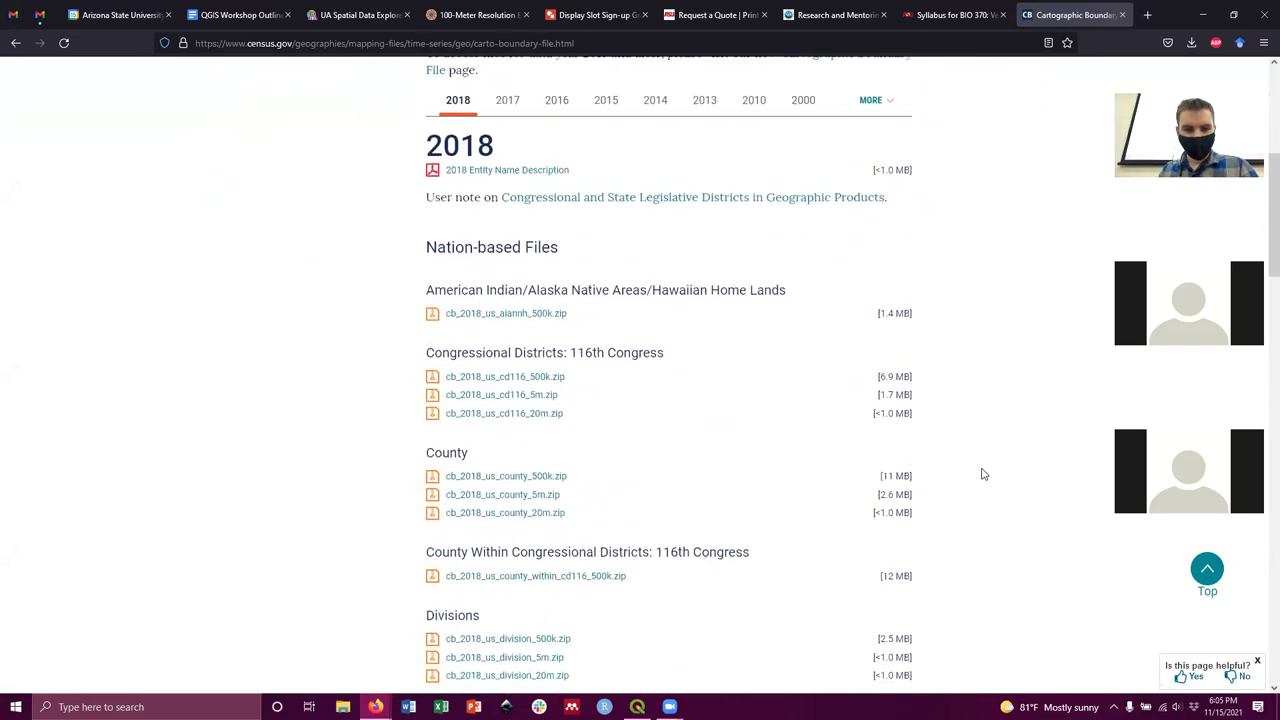
scroll(983, 474, down, 3)
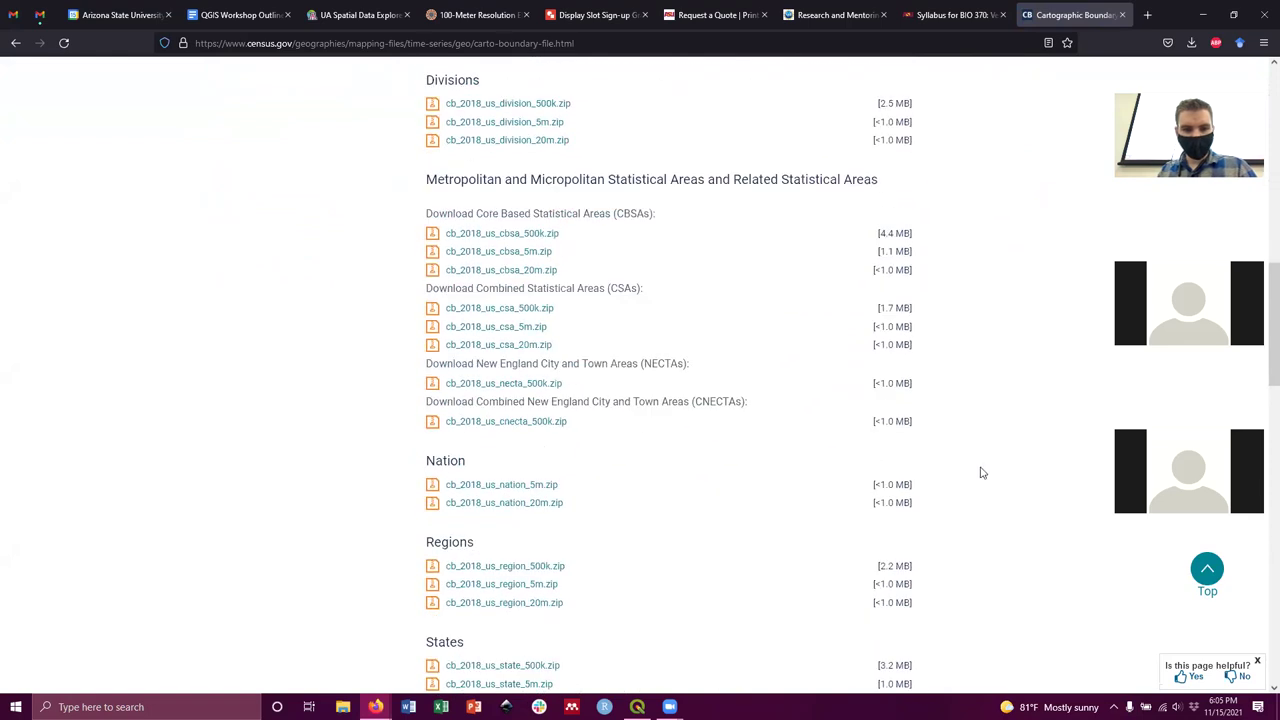
scroll(983, 474, down, 2)
scroll(983, 474, down, 1)
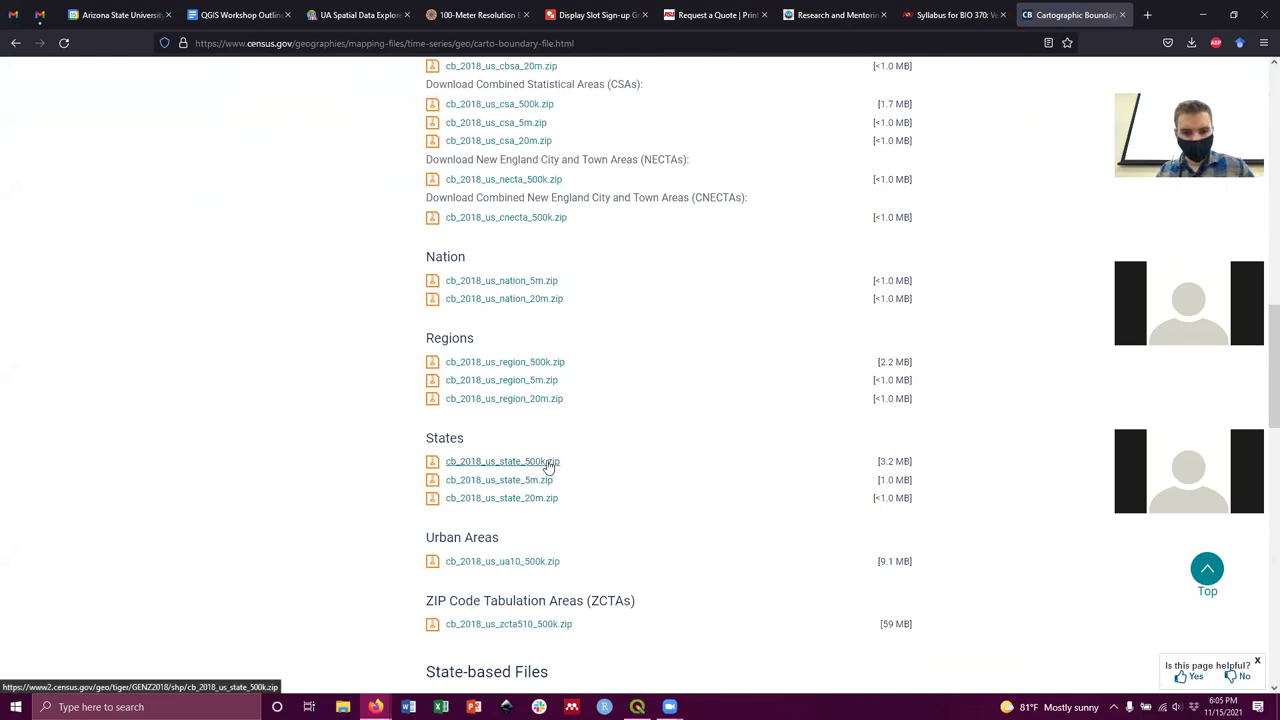
scroll(550, 468, up, 10)
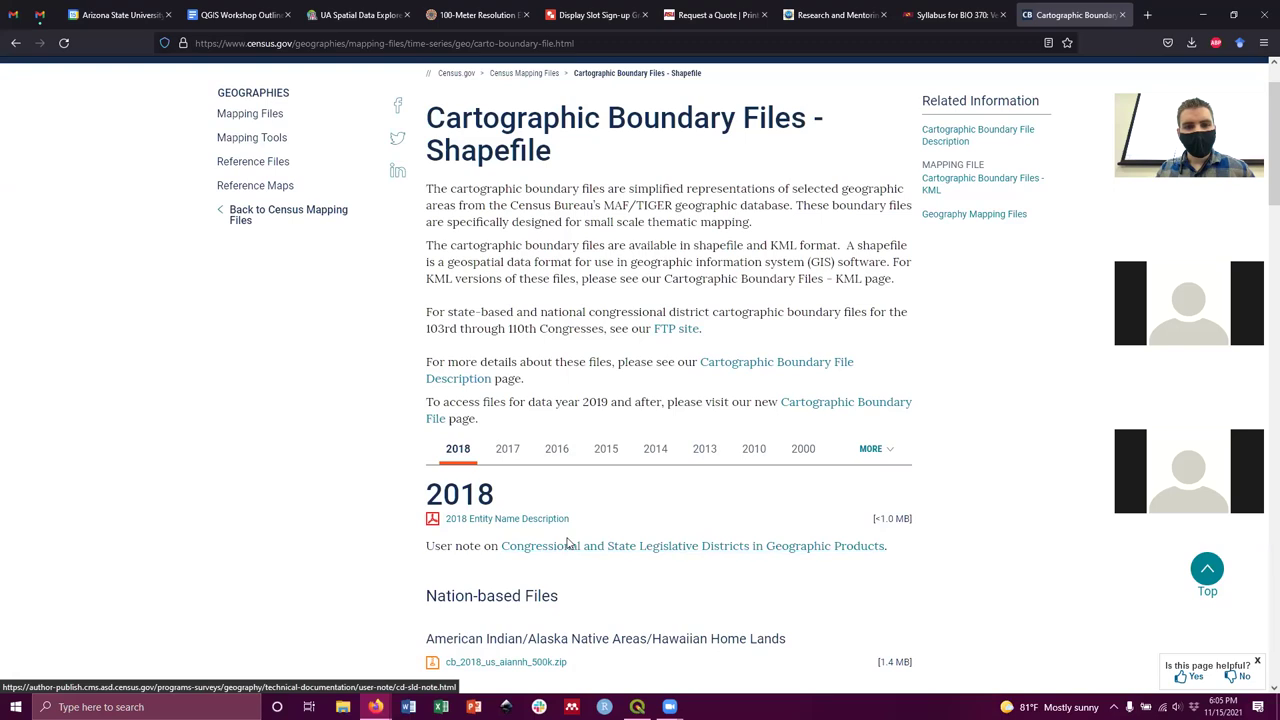
scroll(570, 548, down, 8)
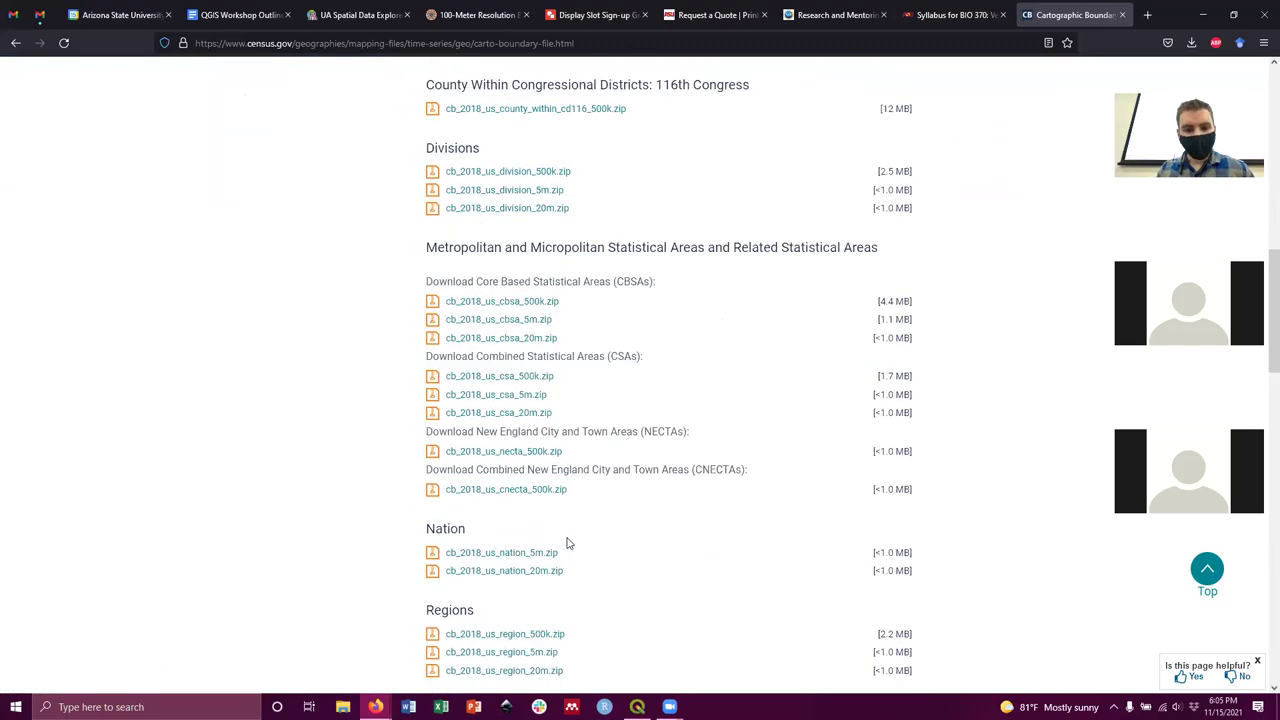
scroll(566, 543, down, 2)
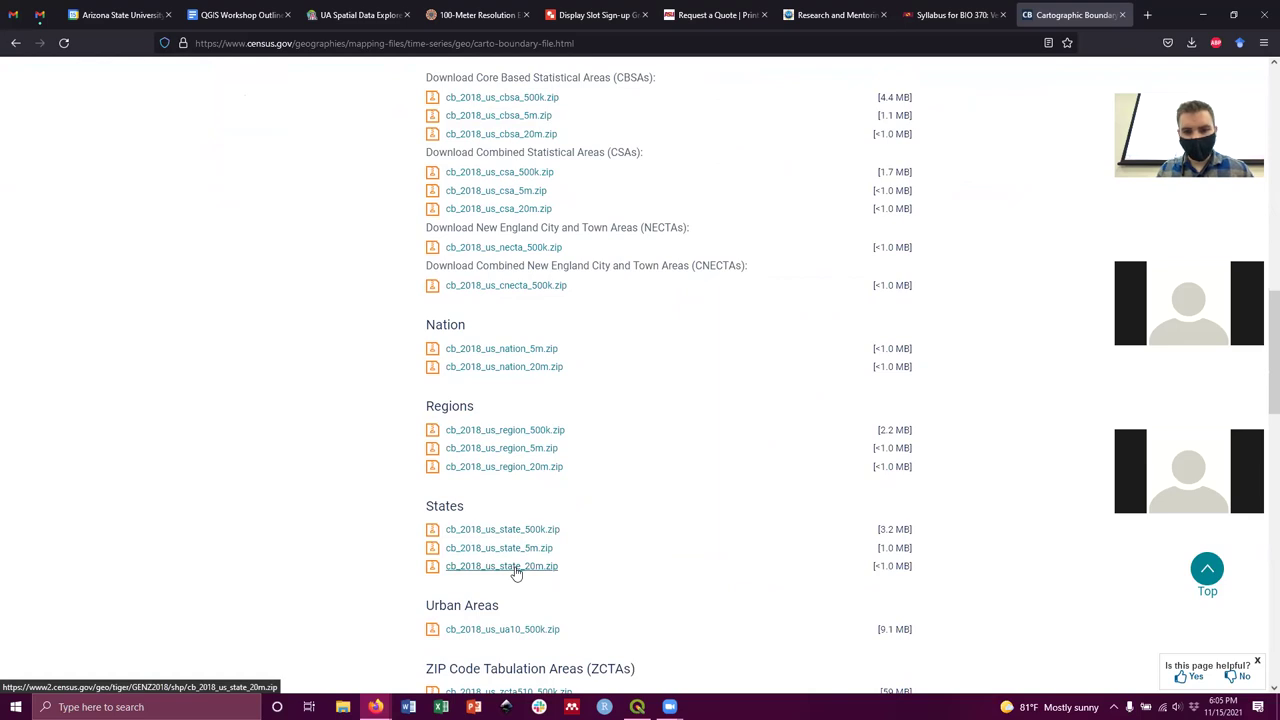
click(516, 567)
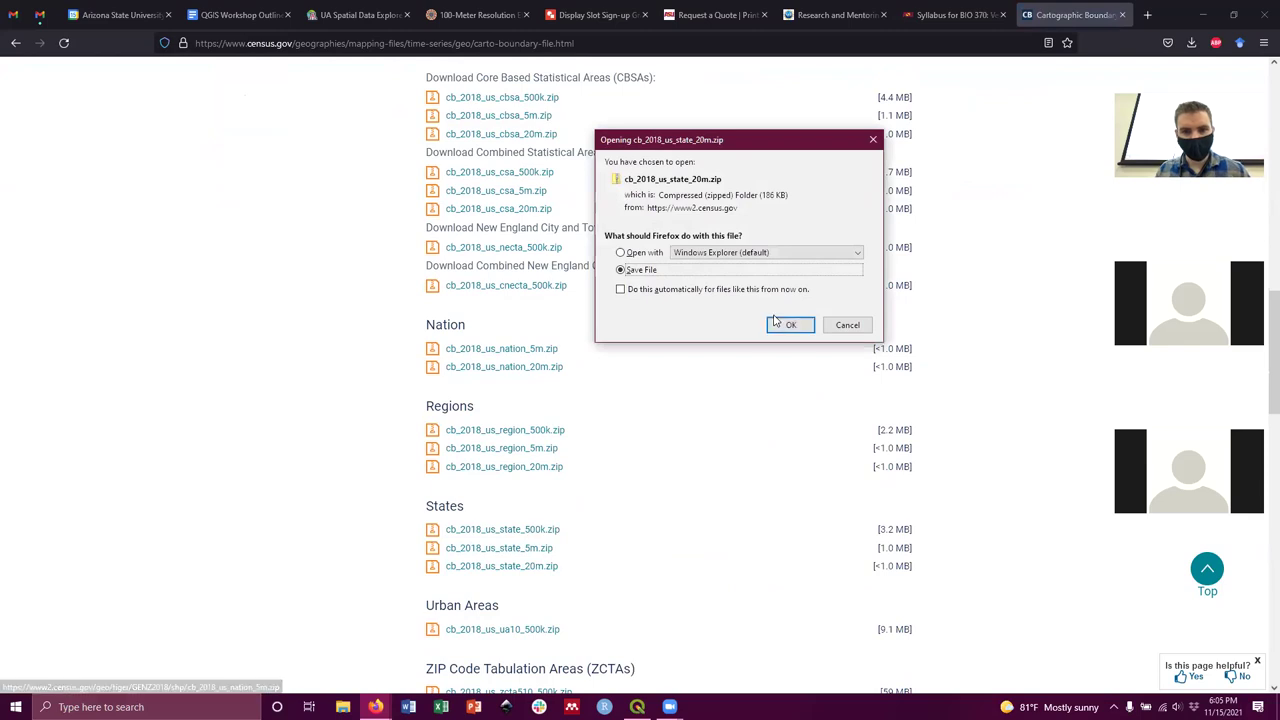
click(775, 330)
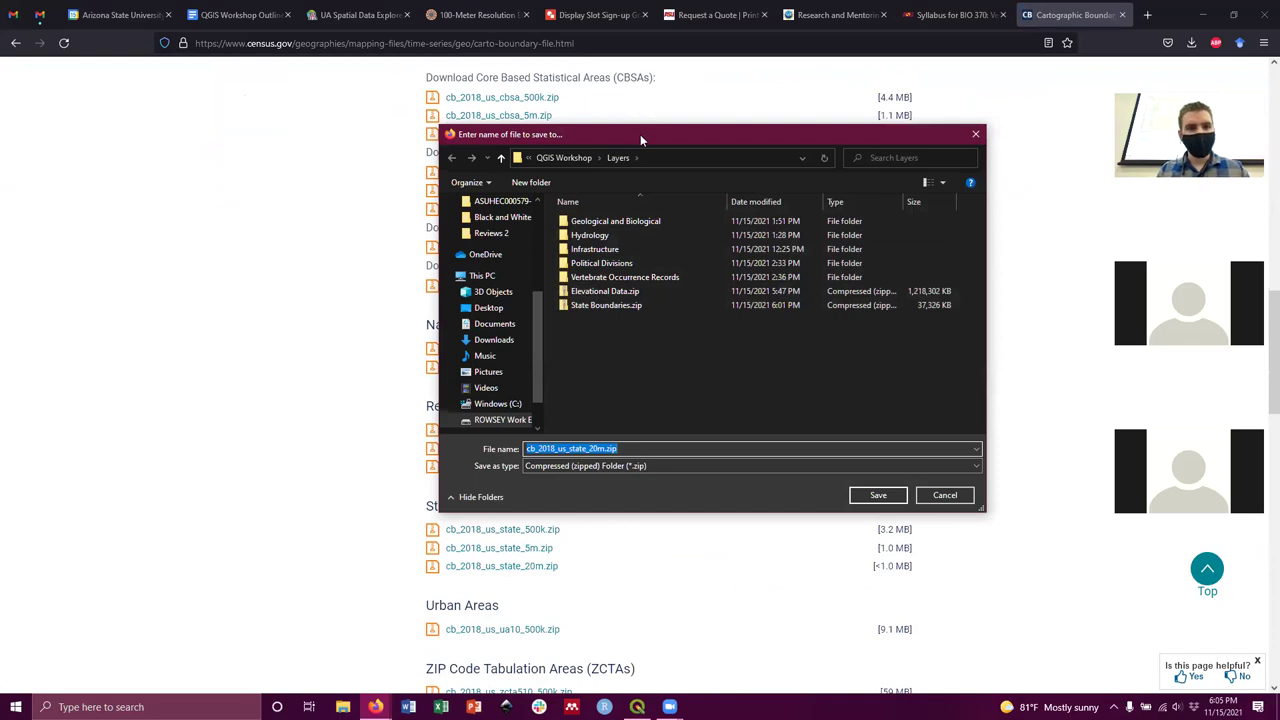
drag(640, 134, 244, 239)
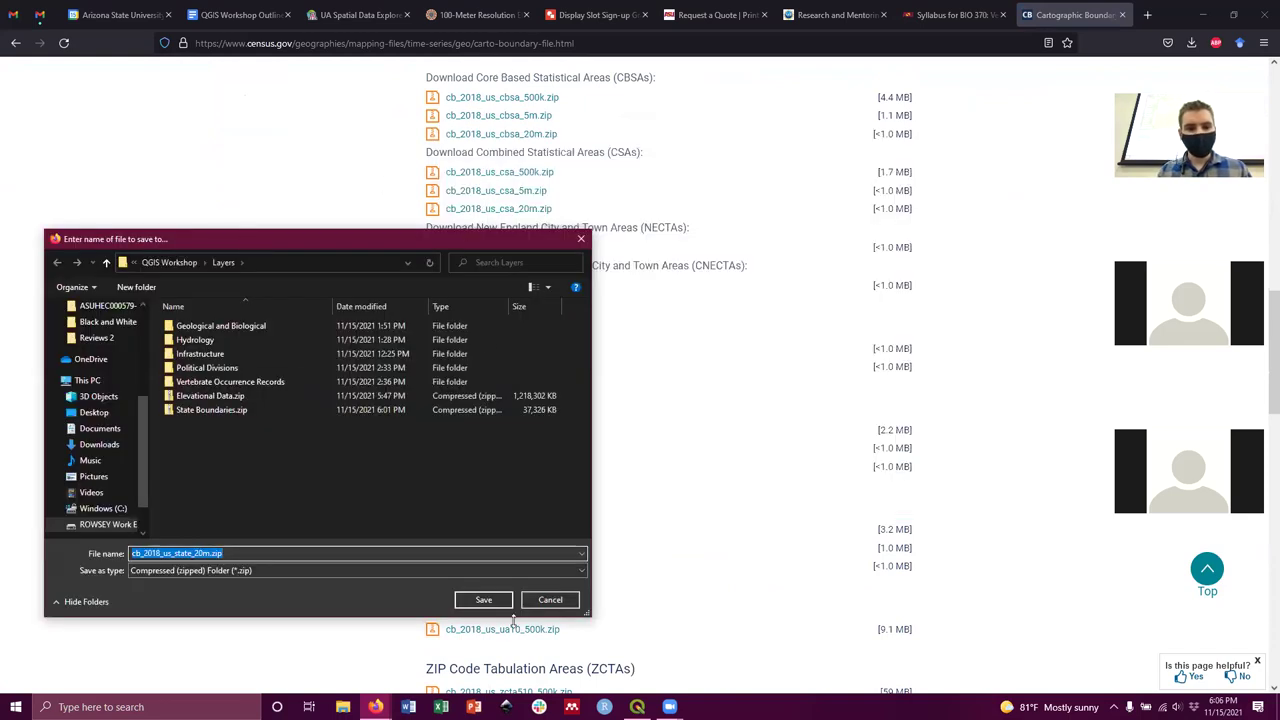
click(549, 600)
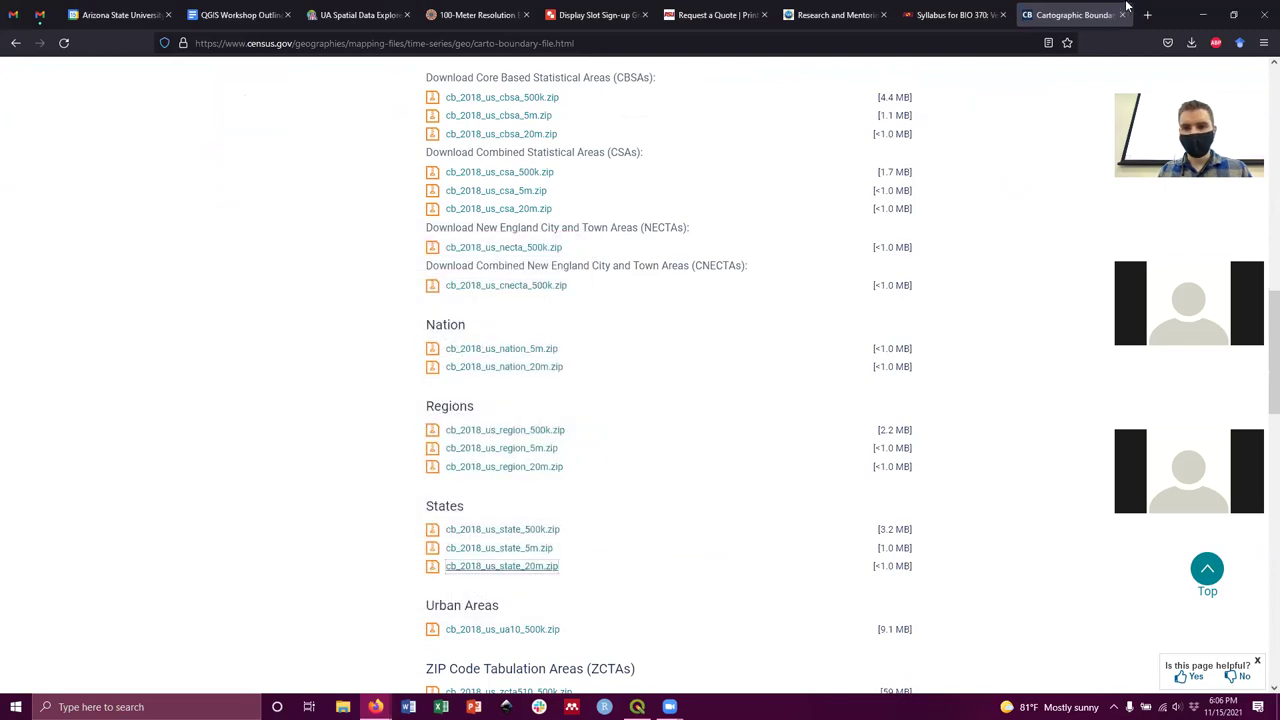
Go back to the us states shapefile search results and reopen the Census Bureau's Cartographic Boundary Files page, highlighting its web address.
click(15, 43)
click(15, 43)
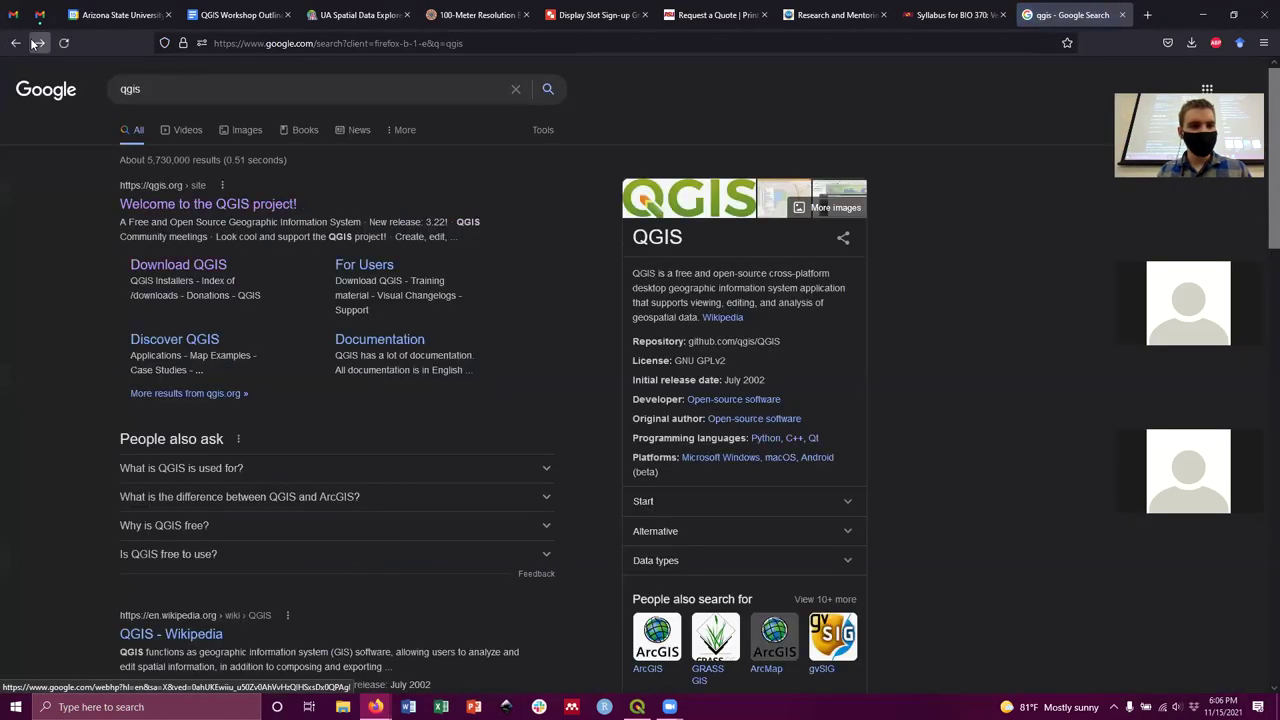
click(37, 43)
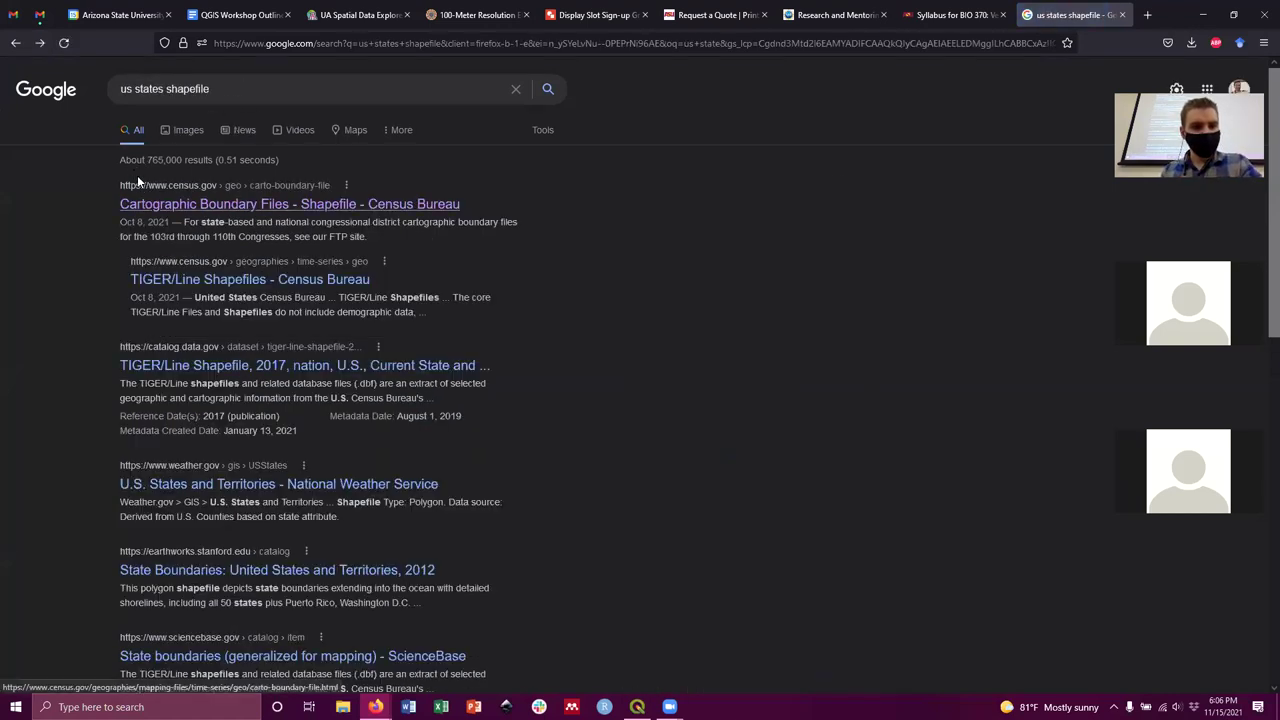
drag(117, 183, 218, 197)
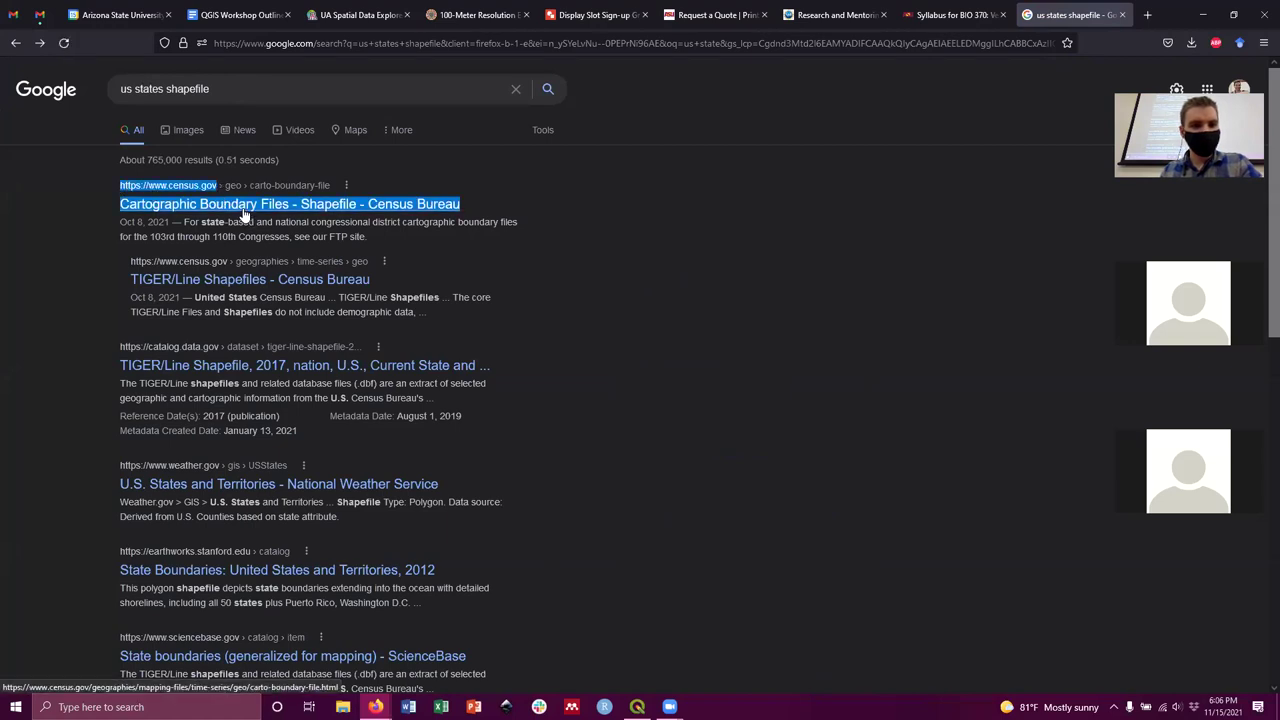
click(243, 215)
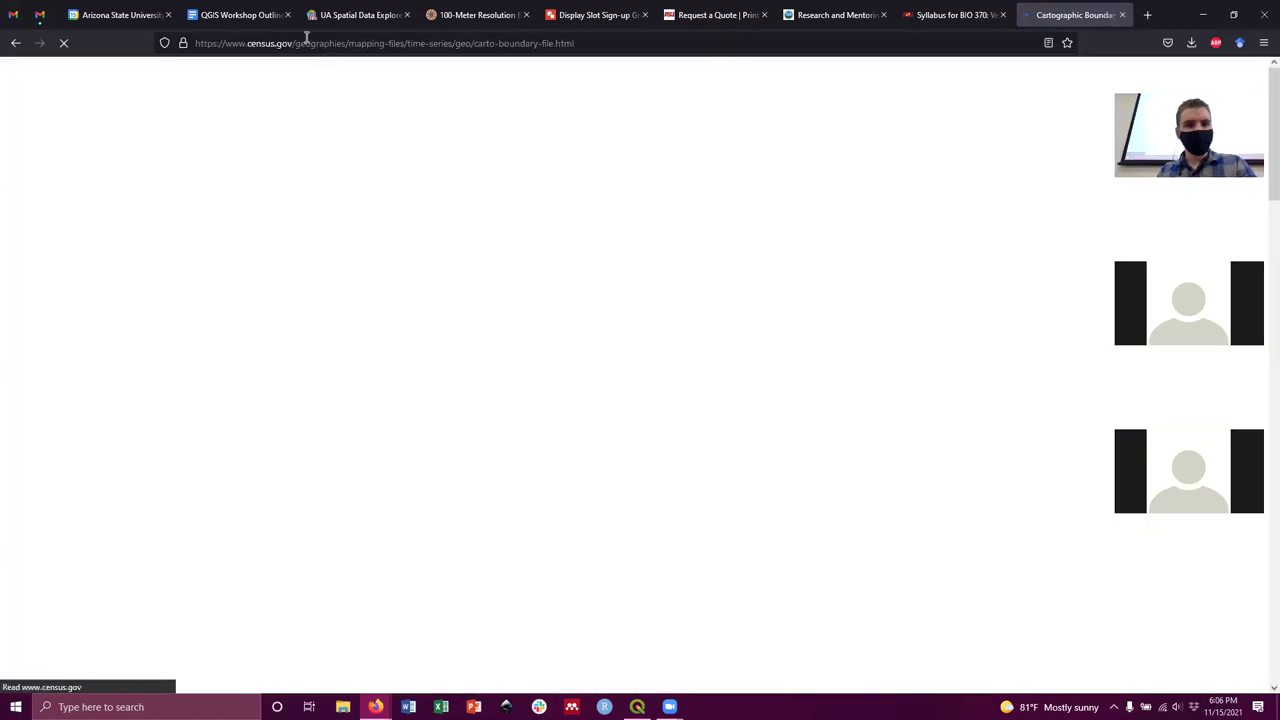
click(305, 43)
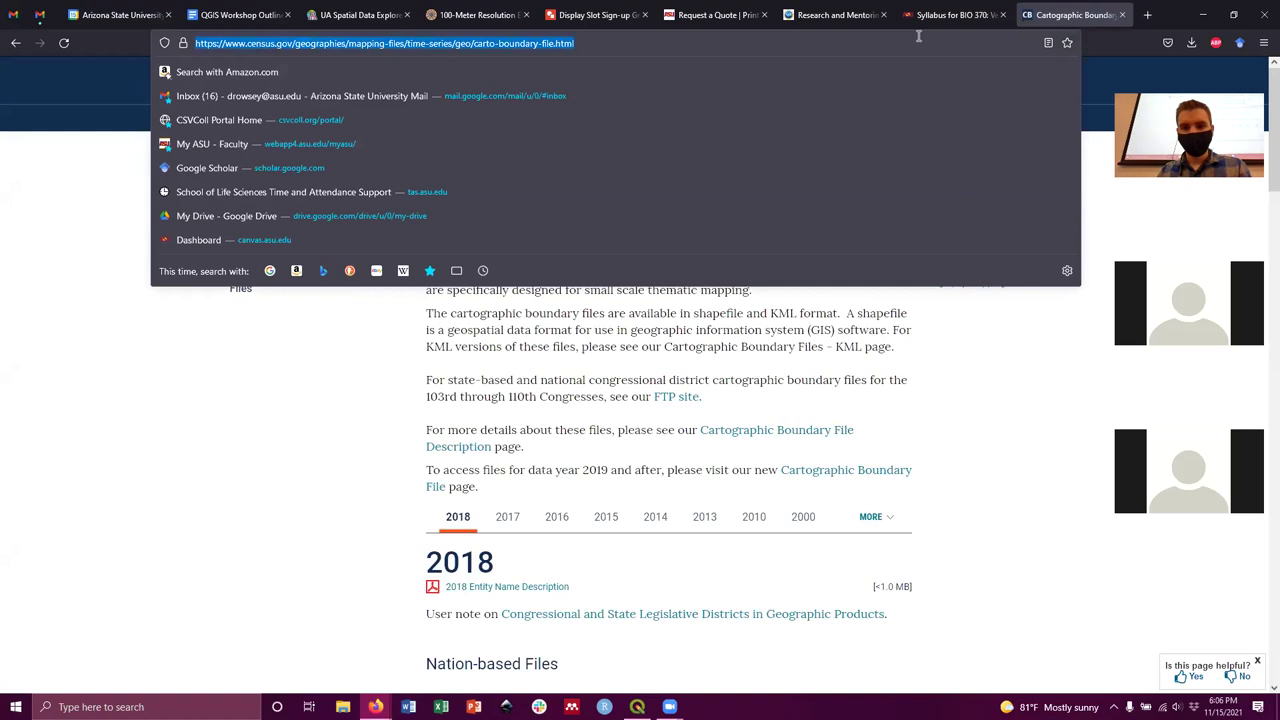
key(Escape)
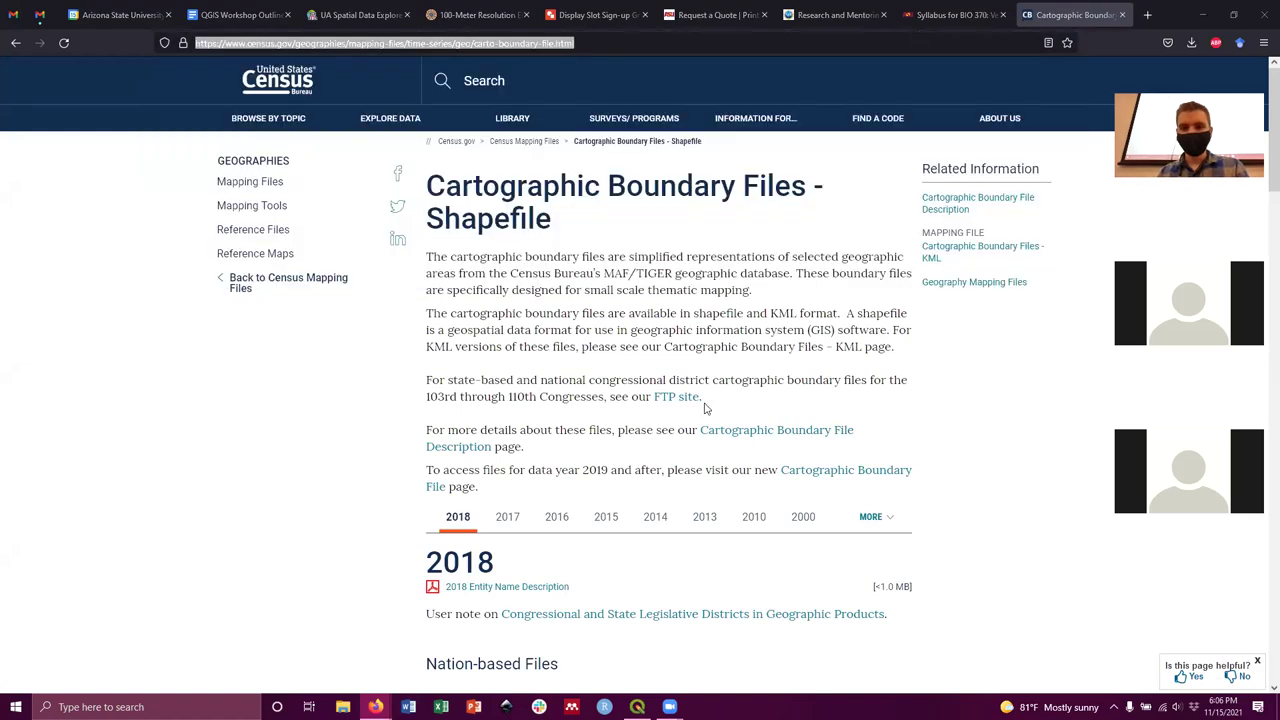
click(612, 317)
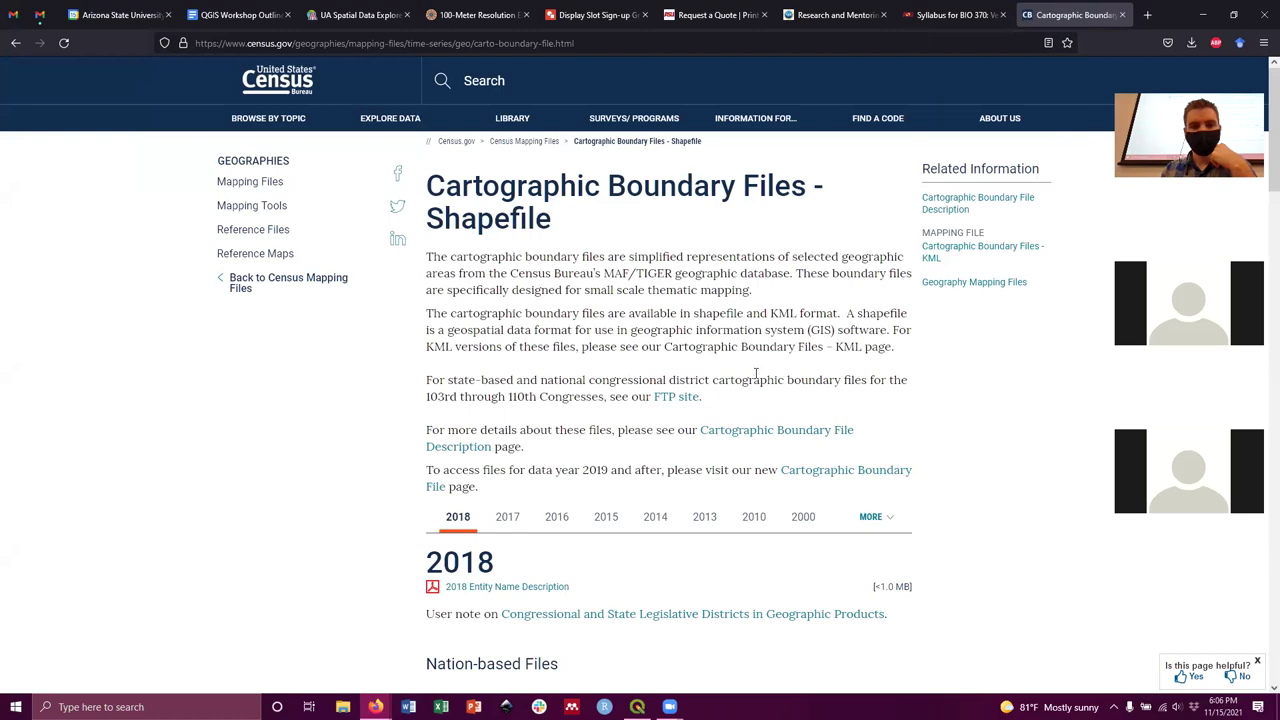
Start downloading cb_2018_us_state_20m.zip from the 2018 States files with the Save File option.
scroll(756, 375, down, 5)
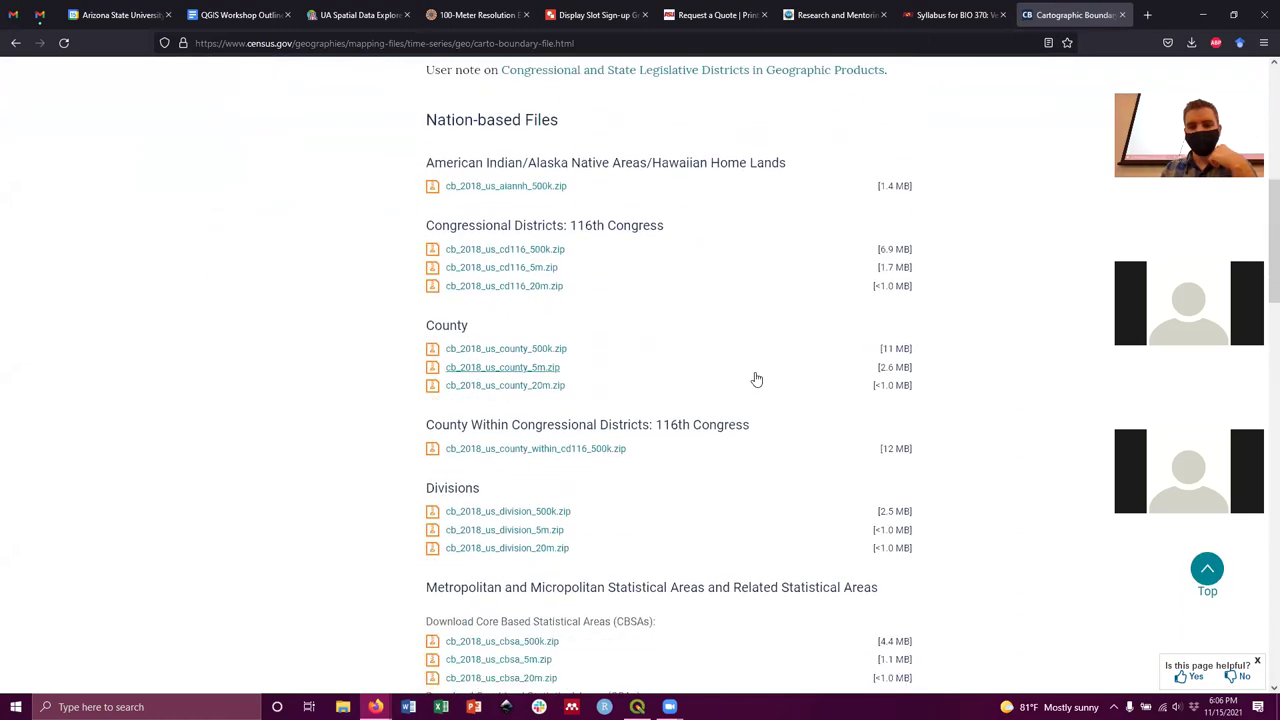
scroll(756, 378, down, 3)
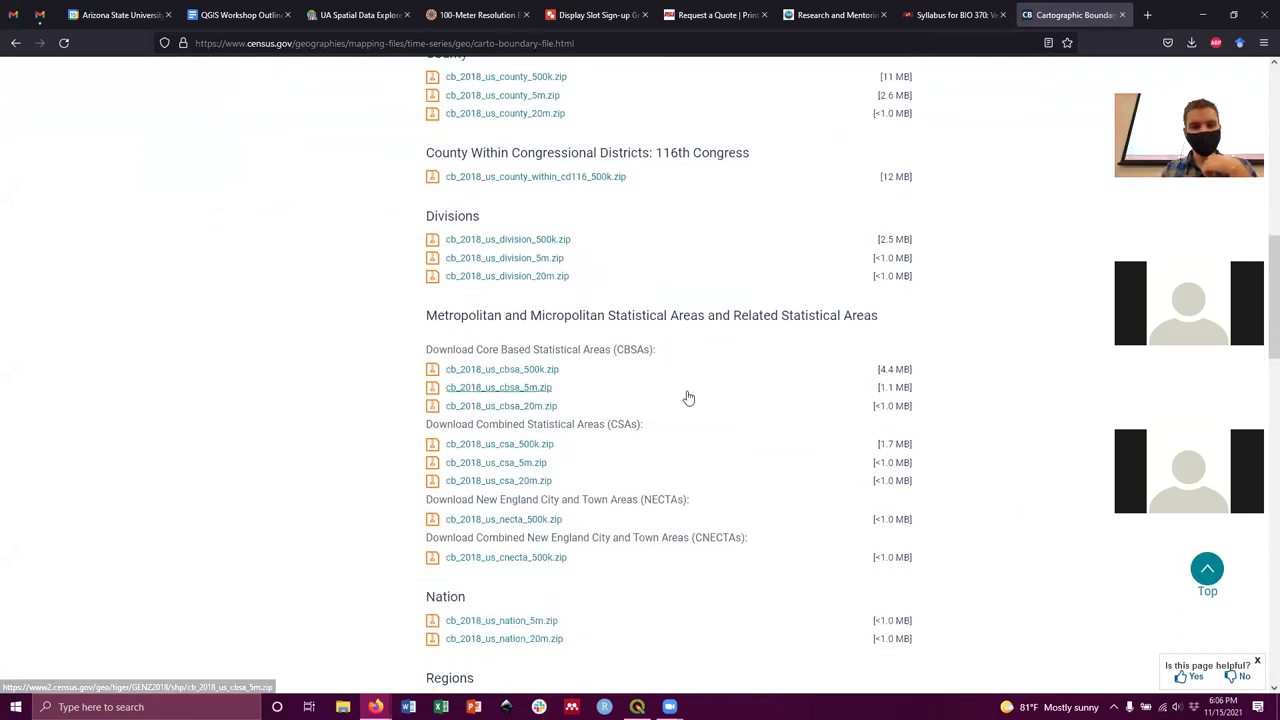
scroll(686, 396, down, 4)
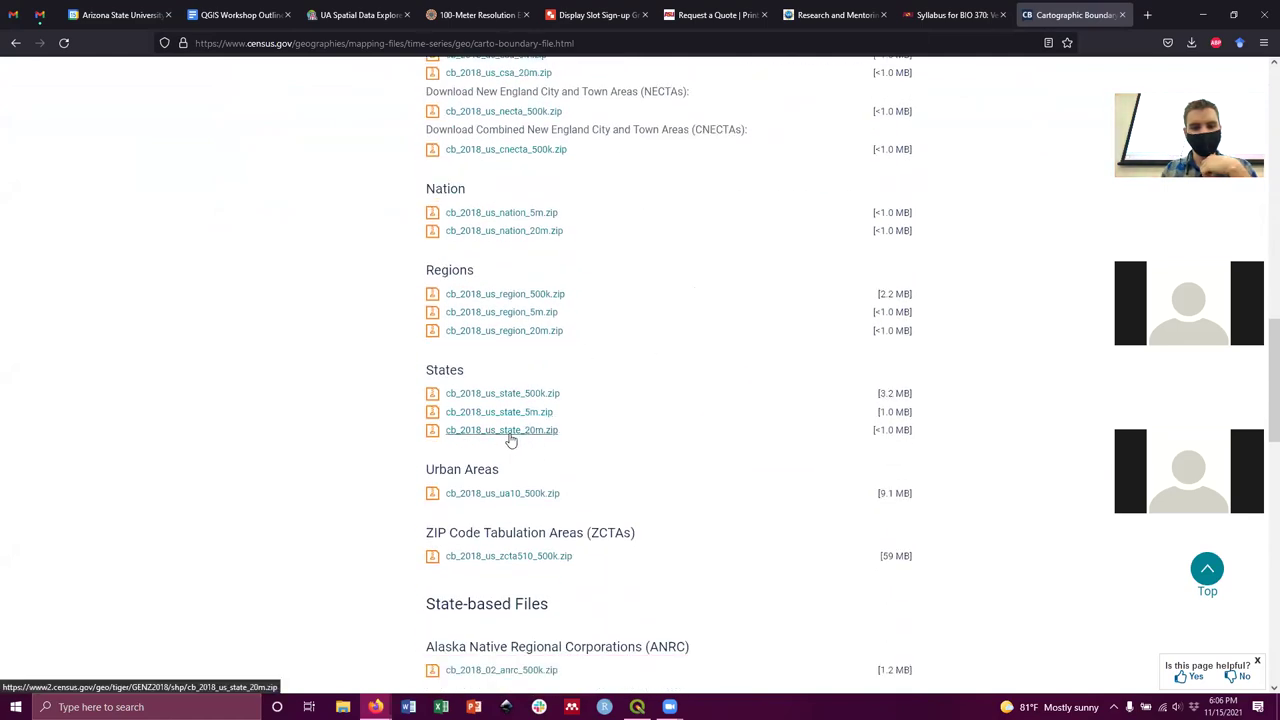
click(524, 437)
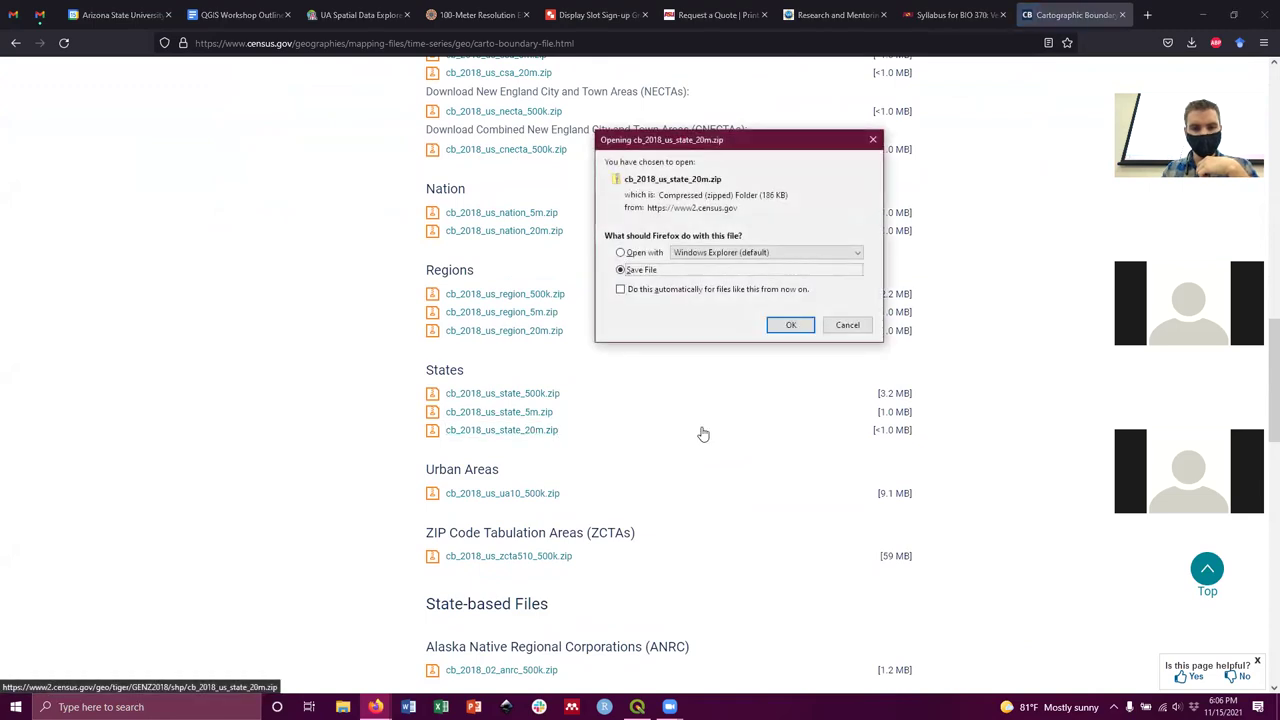
click(790, 325)
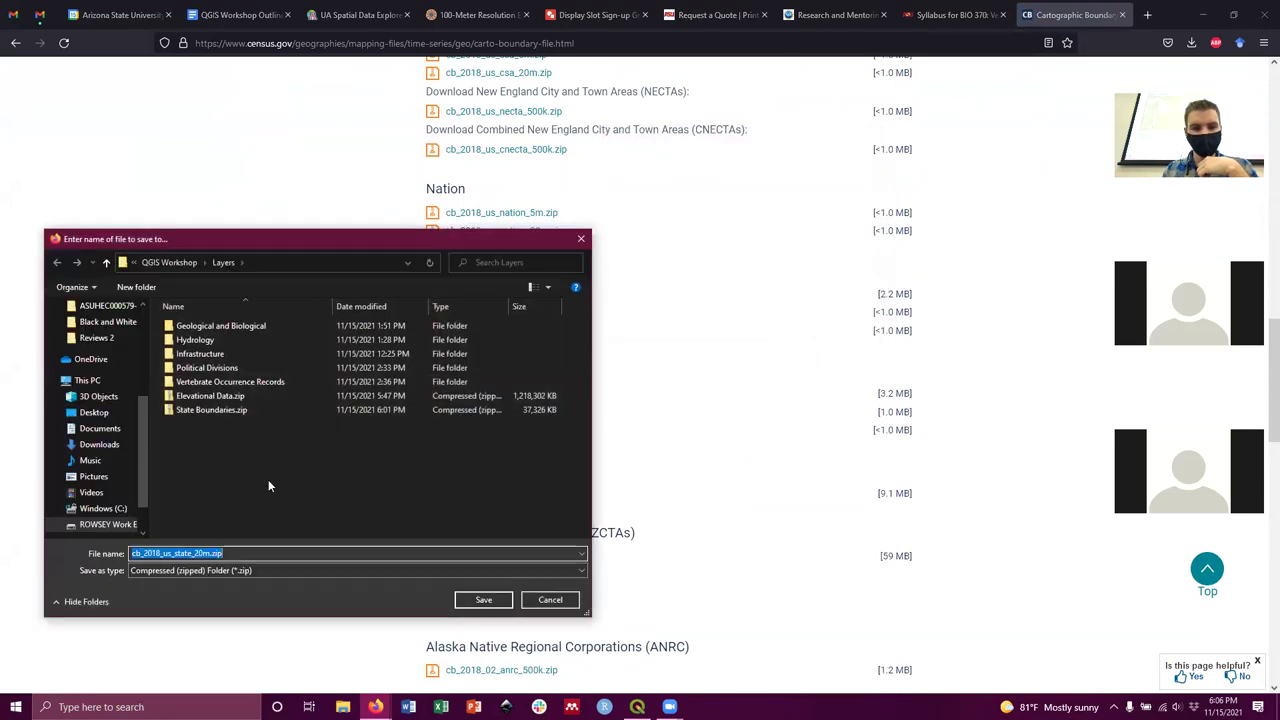
Save the states download in the Political Divisions folder as State Boundaries 3.zip.
double_click(219, 369)
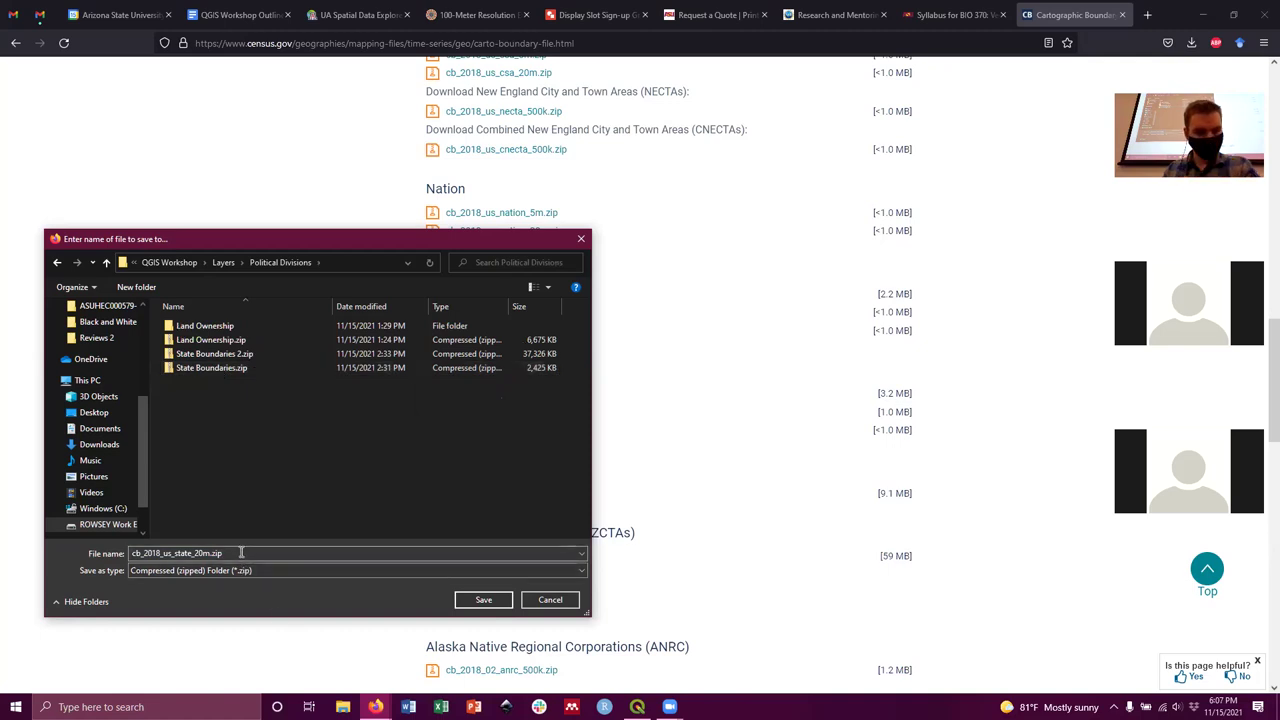
click(243, 553)
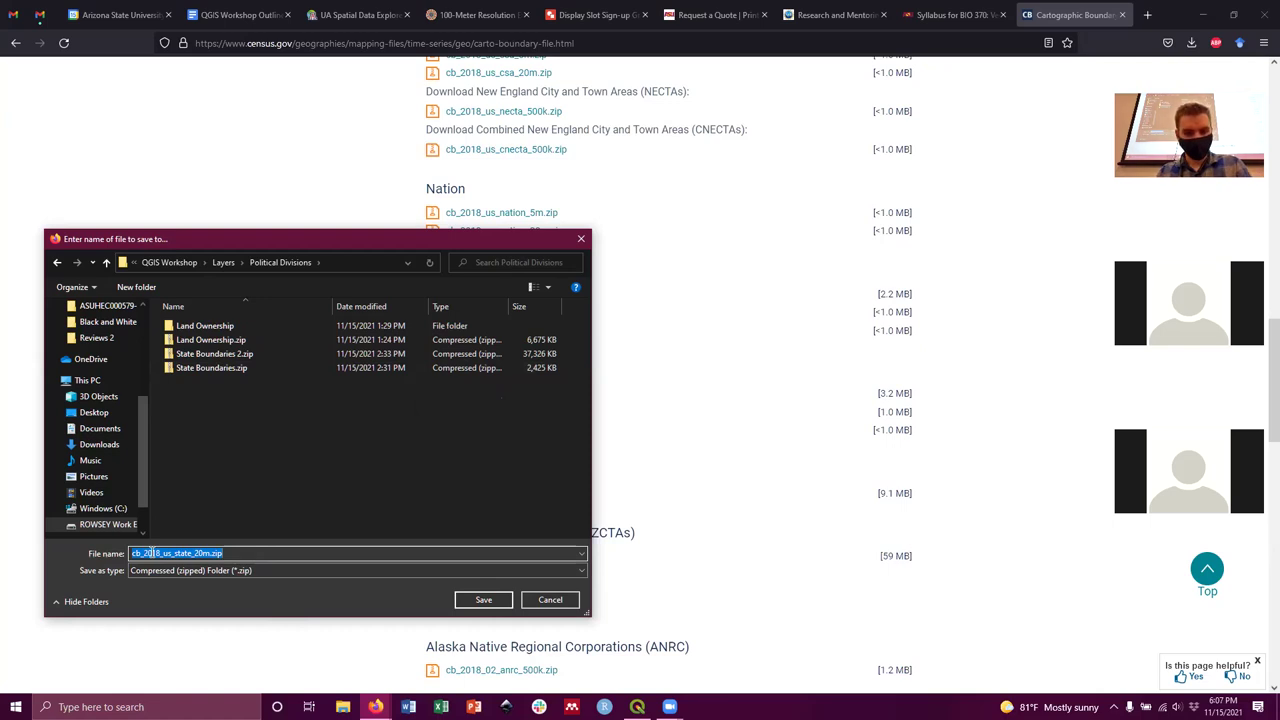
text(State Boundaries 3)
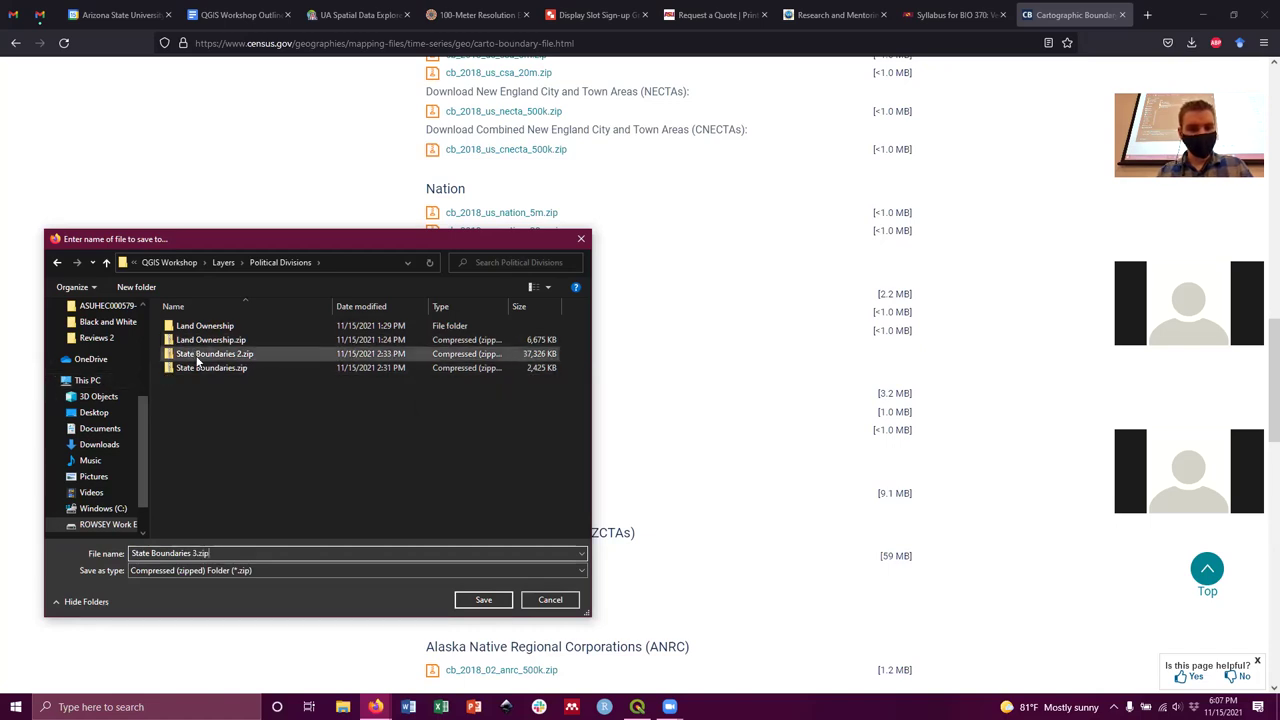
click(486, 600)
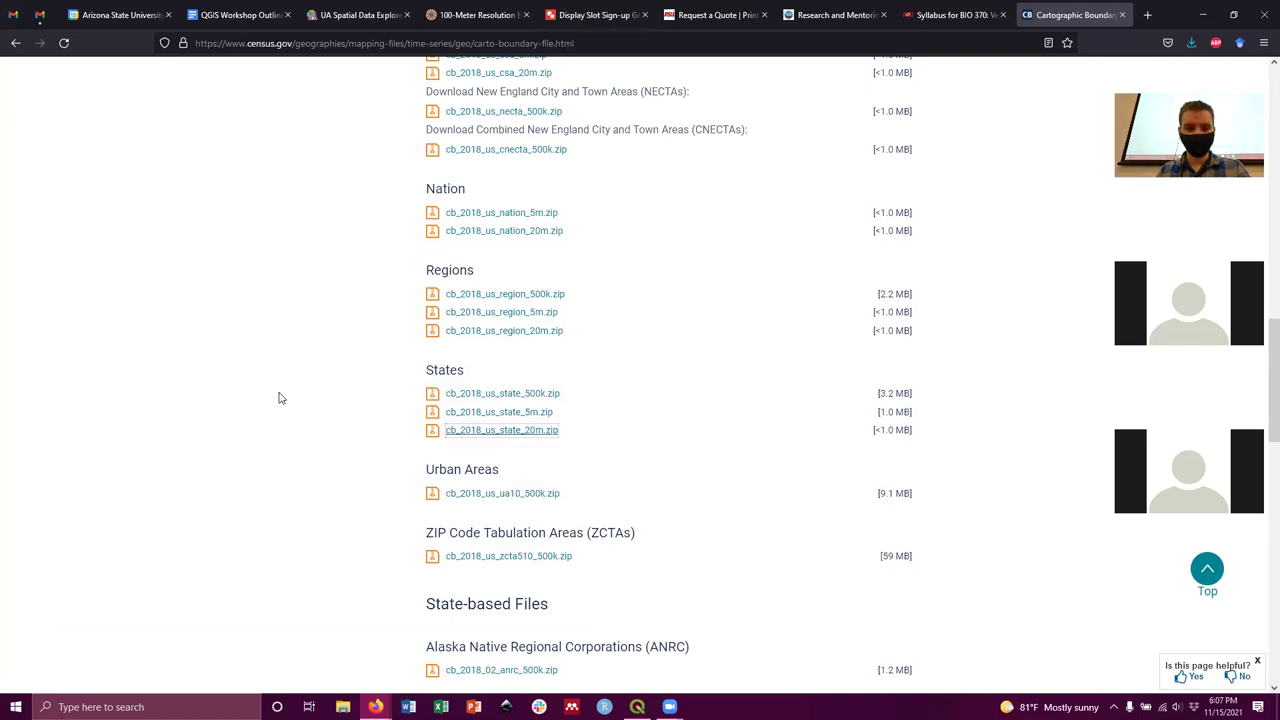
Search Google for united states interstate shapefile and open EarthWorks' United States National Transportation Atlas Interstate Highways, 2008 page, highlighting its web address.
scroll(274, 398, up, 3)
scroll(262, 417, up, 10)
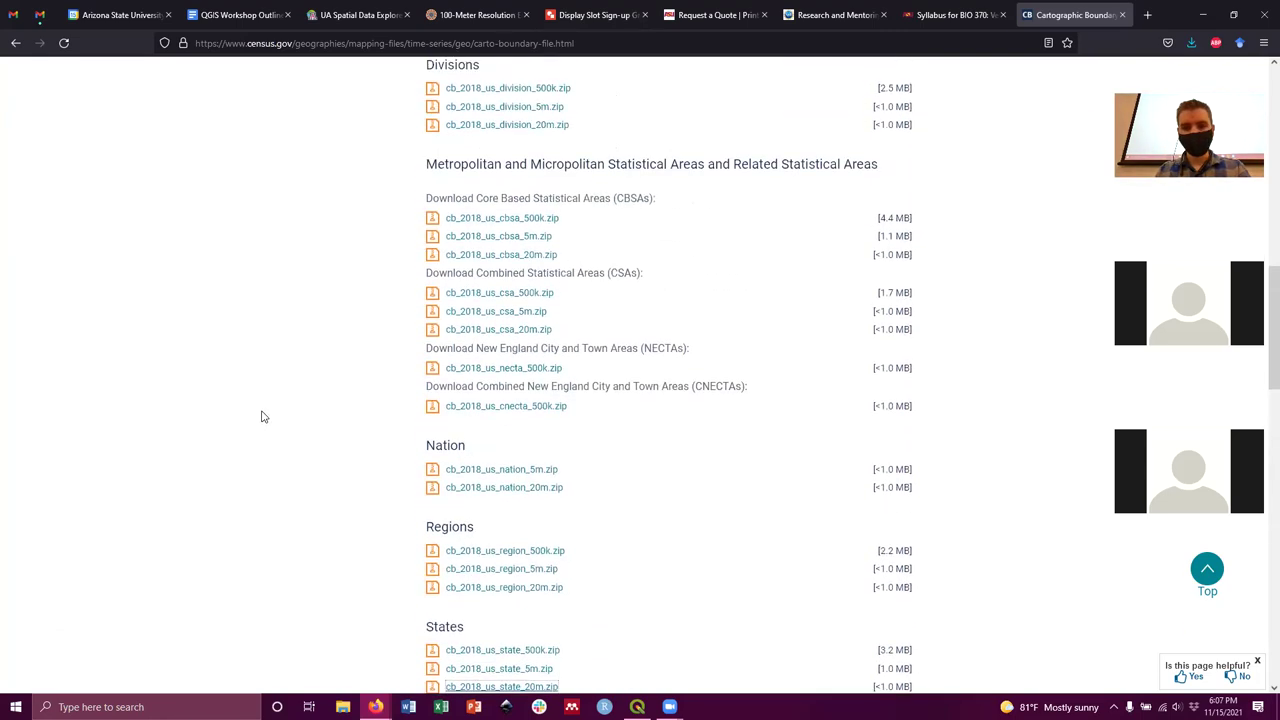
scroll(313, 330, up, 5)
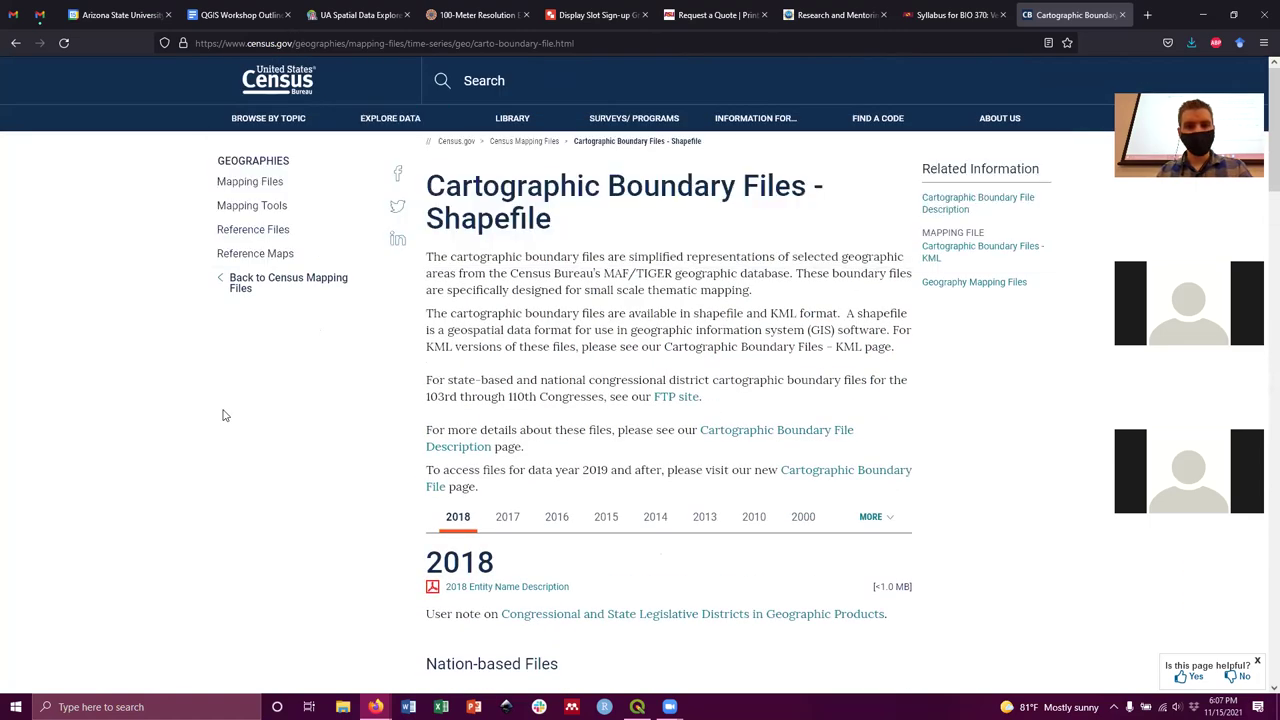
click(580, 40)
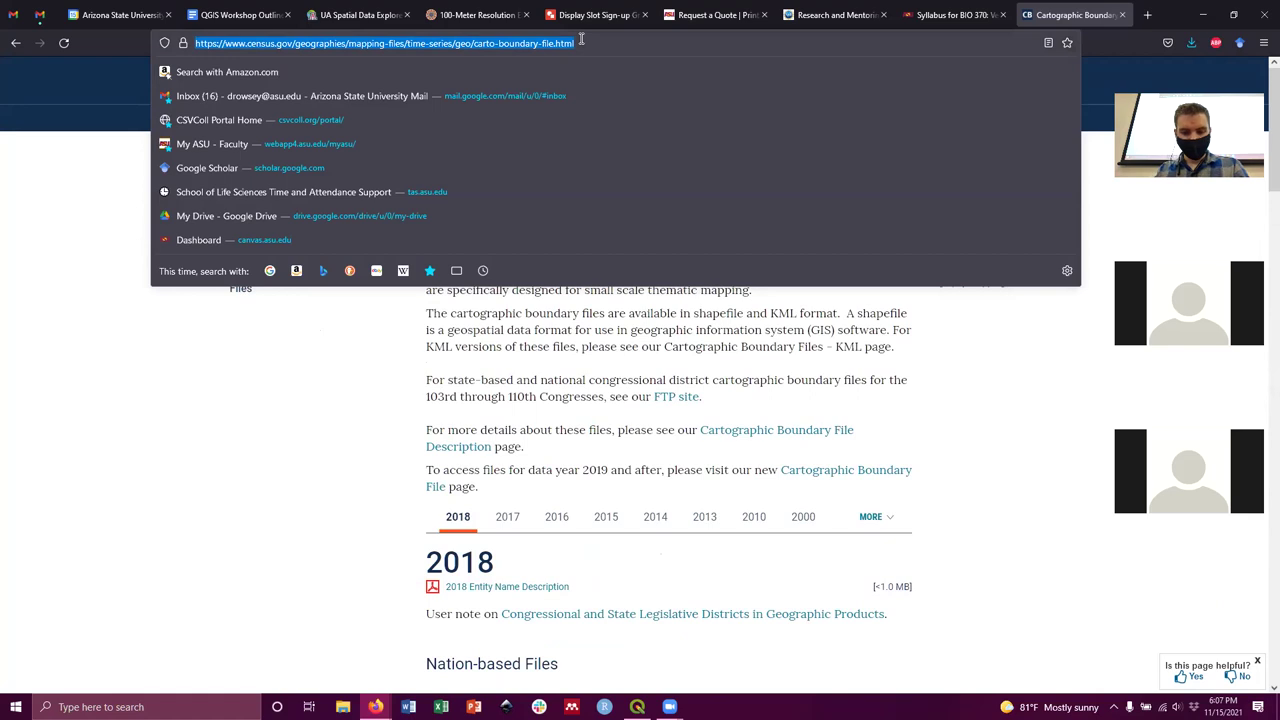
text(united states interstate)
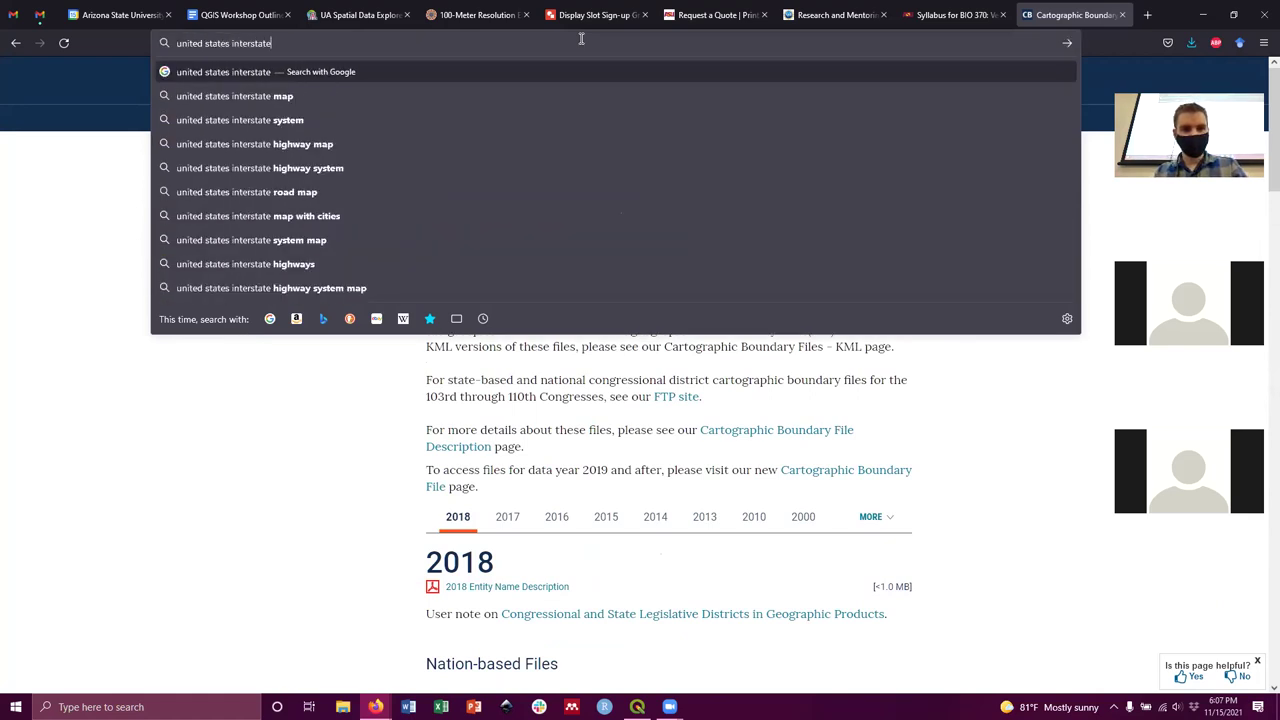
text( shapefile)
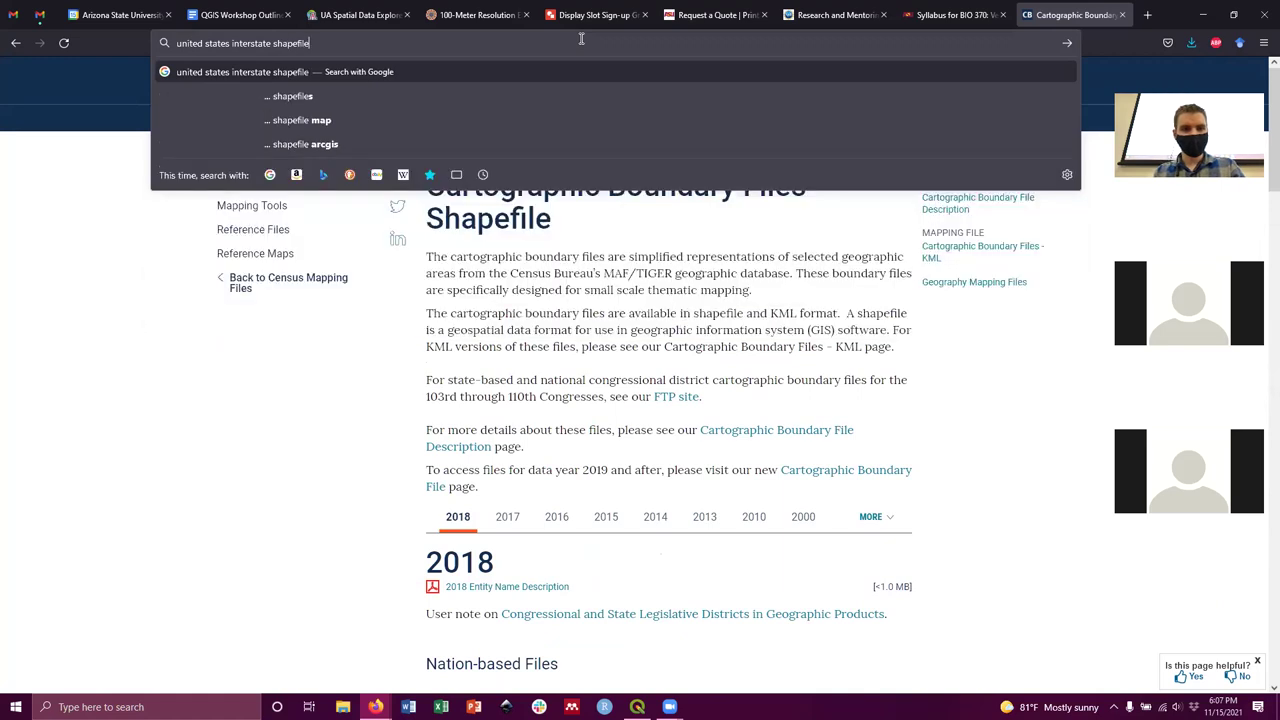
key(Return)
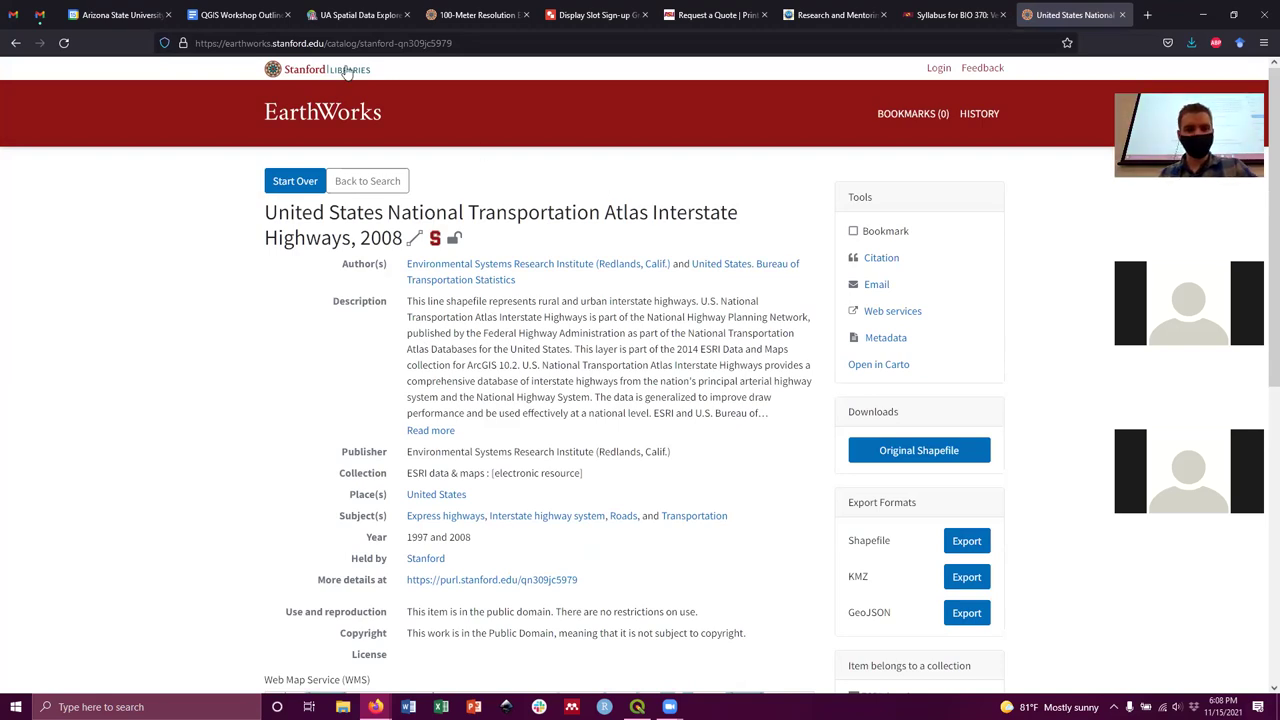
click(370, 44)
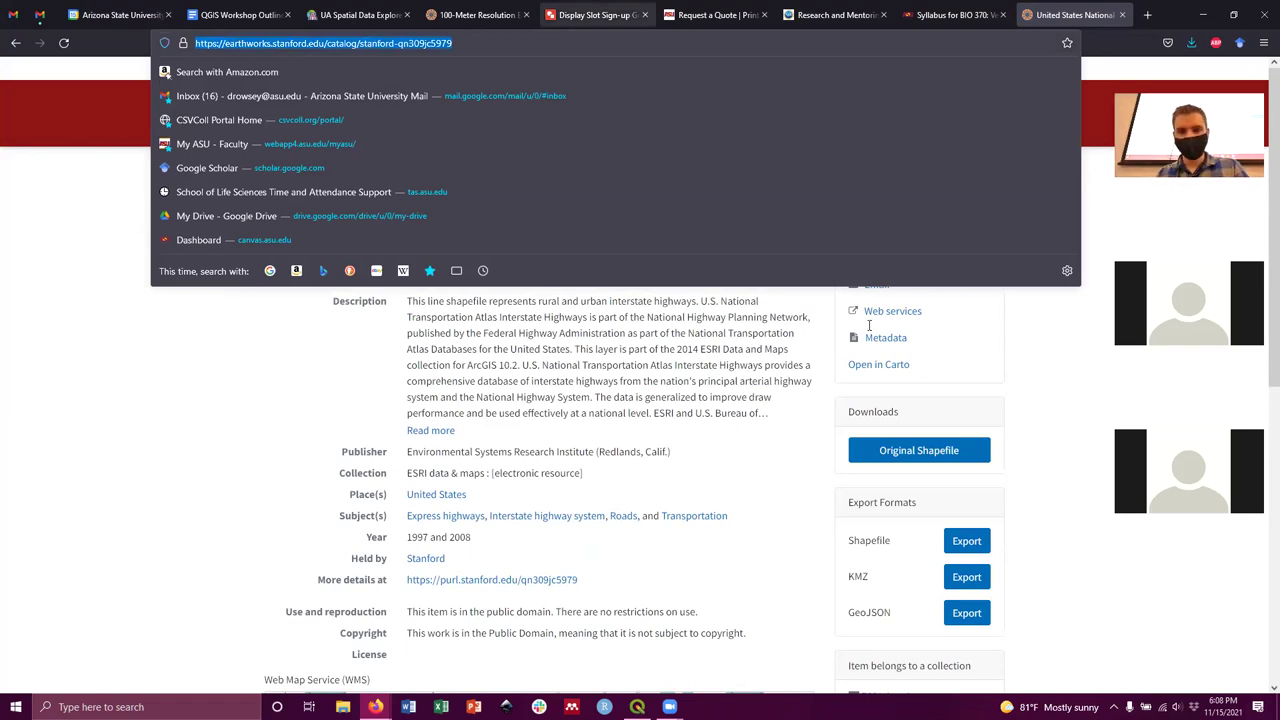
click(868, 325)
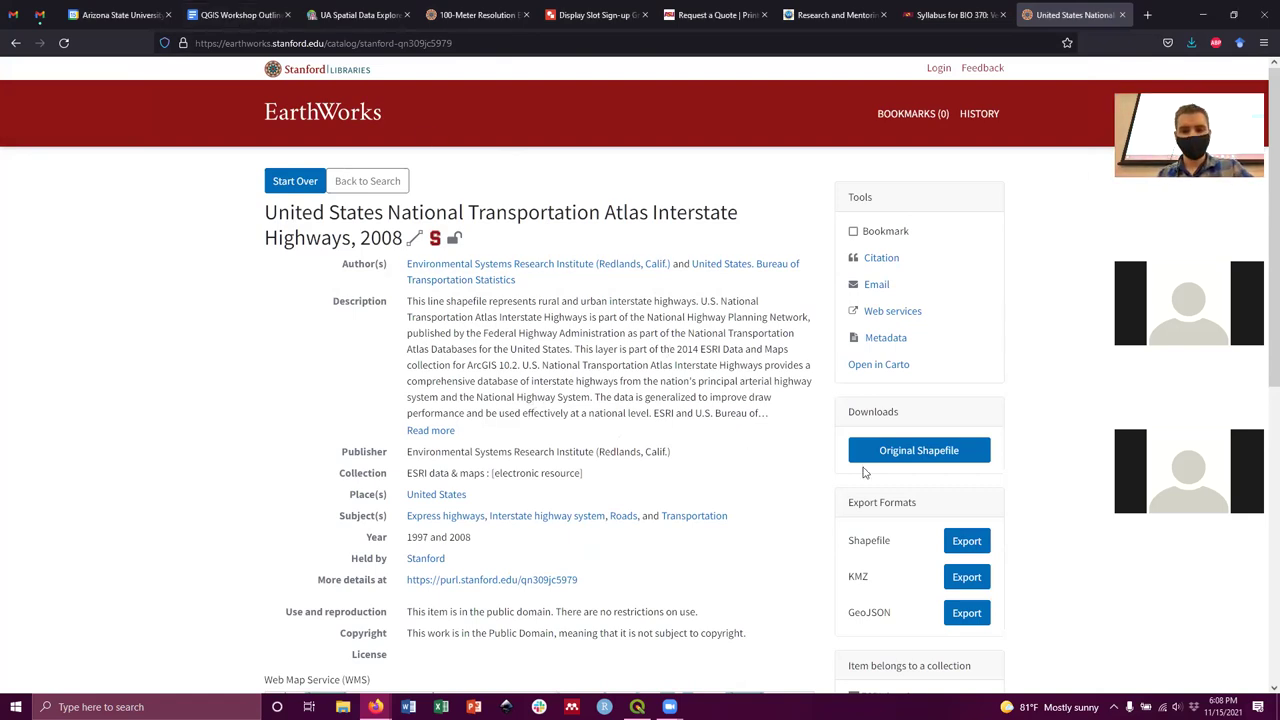
Download the original interstate highways shapefile and save it in the Infrastructure folder as Interstates.
click(905, 453)
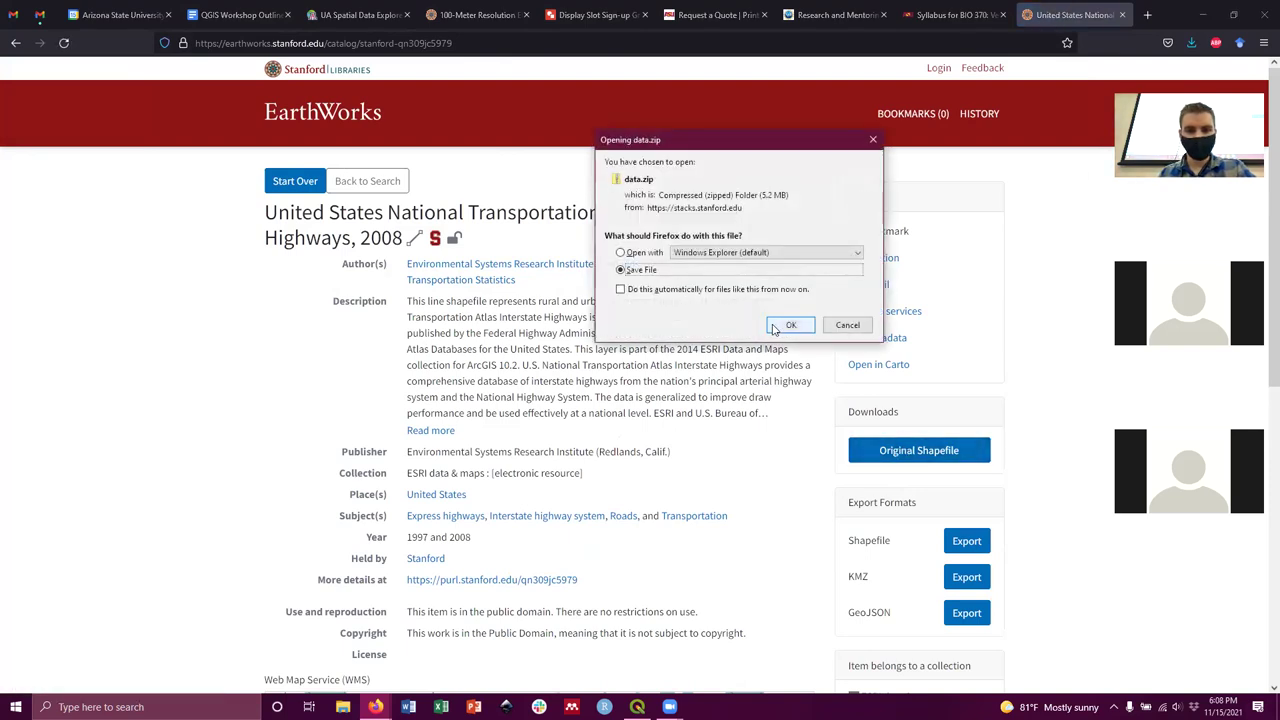
click(778, 324)
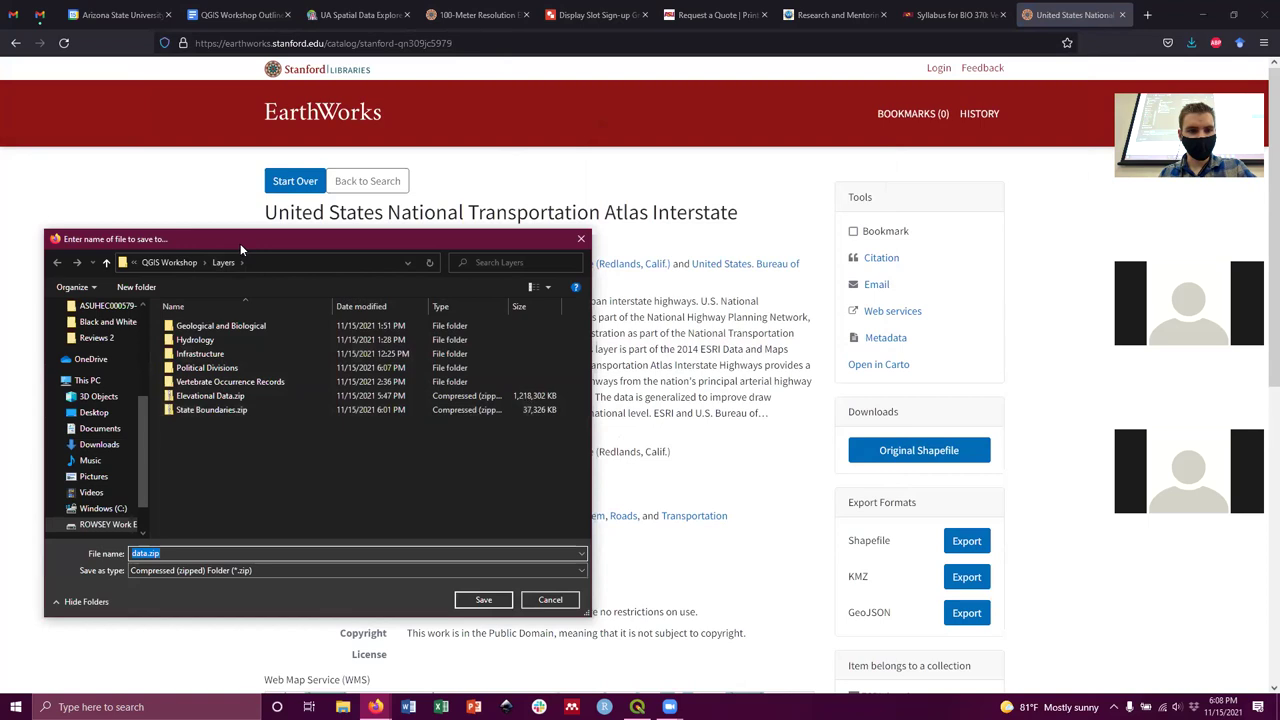
drag(240, 243, 339, 215)
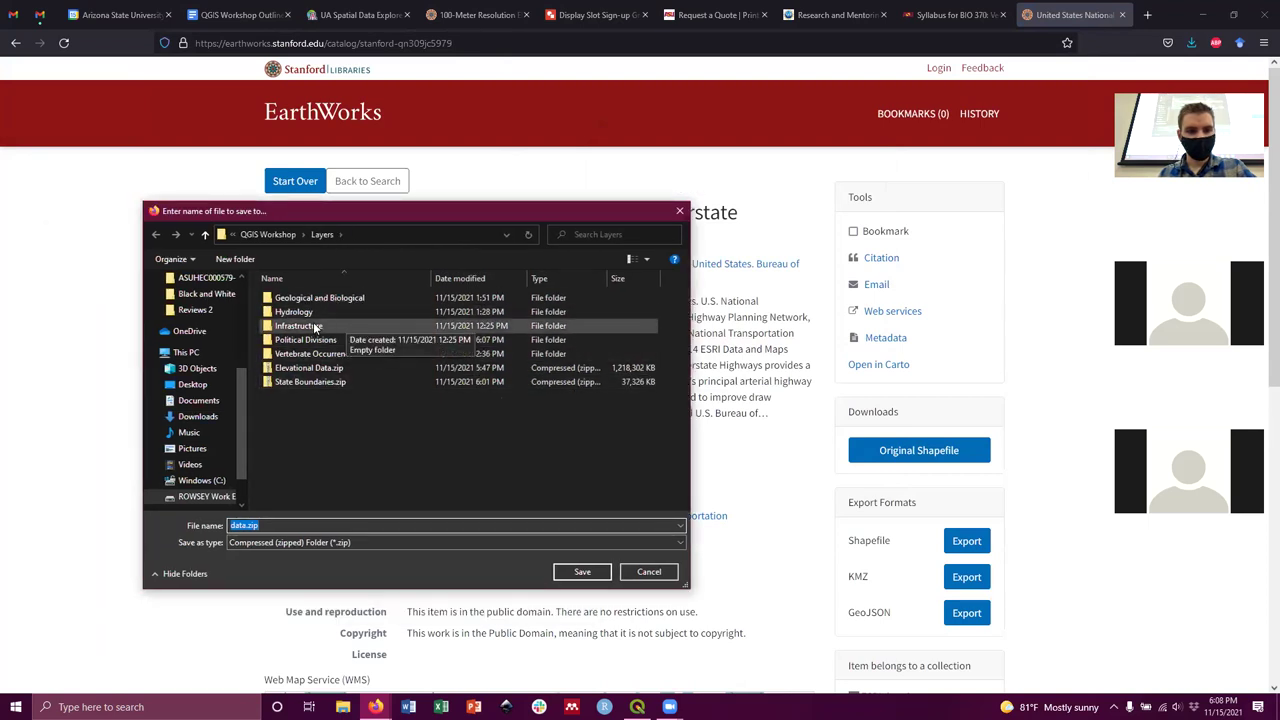
double_click(298, 326)
double_click(261, 525)
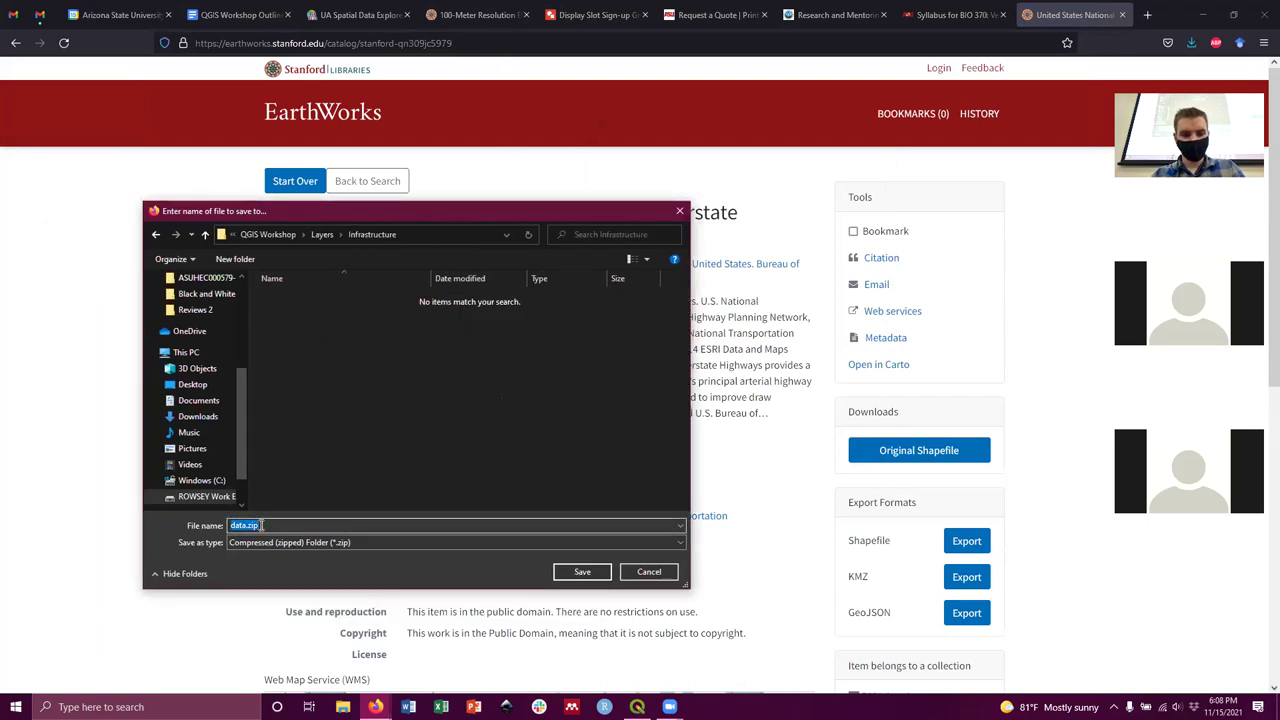
text(Interstates)
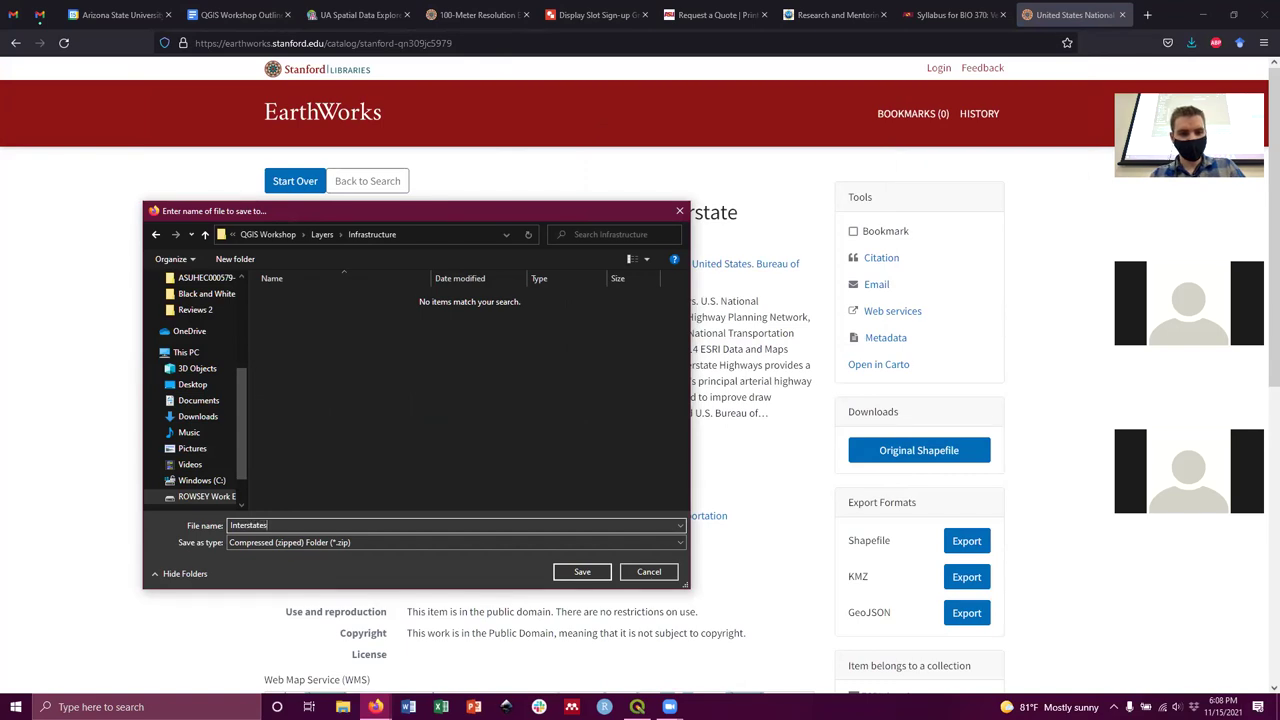
key(Return)
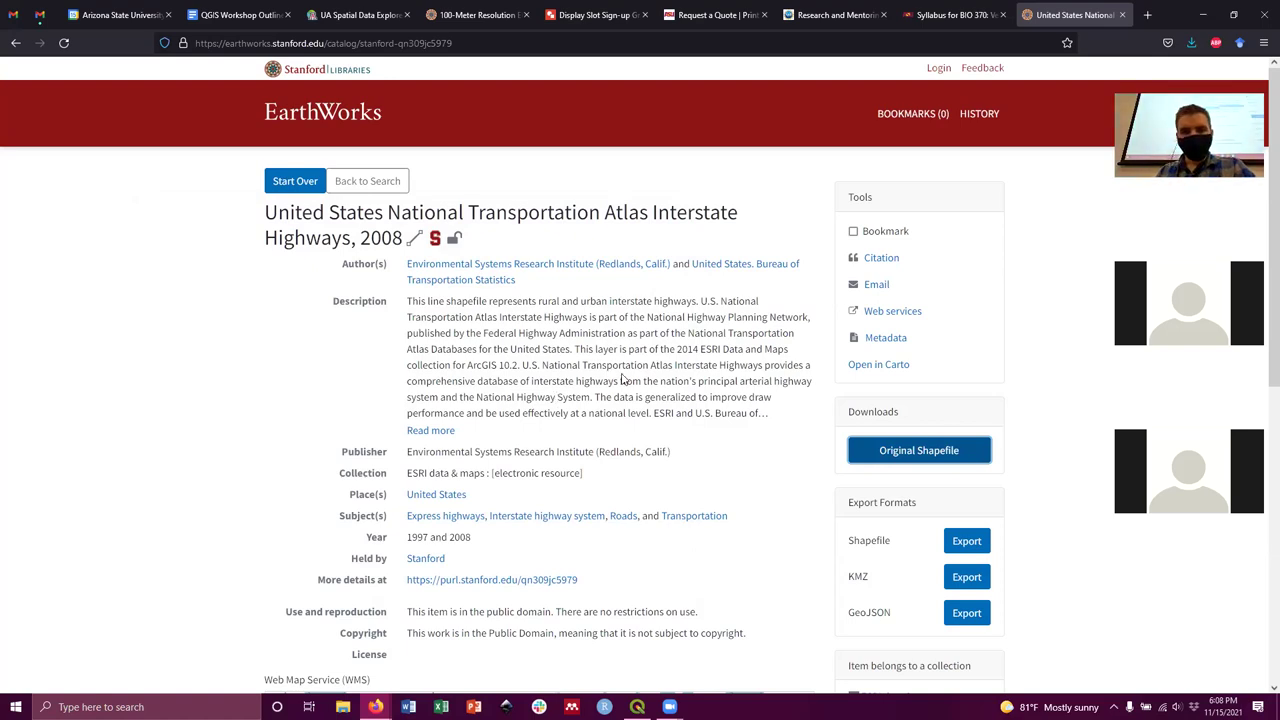
Return to the QGIS Workshop Outline and open its Arizona Geospatial Data and Maps Database link.
click(685, 345)
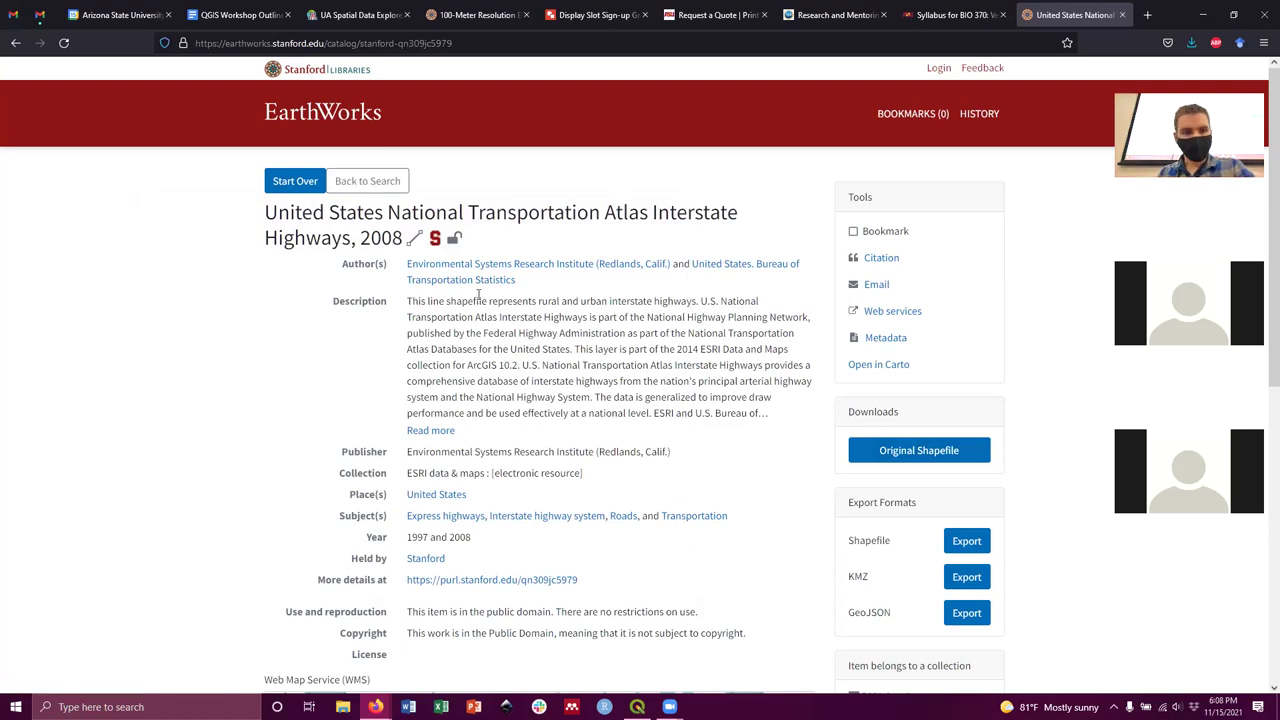
click(228, 17)
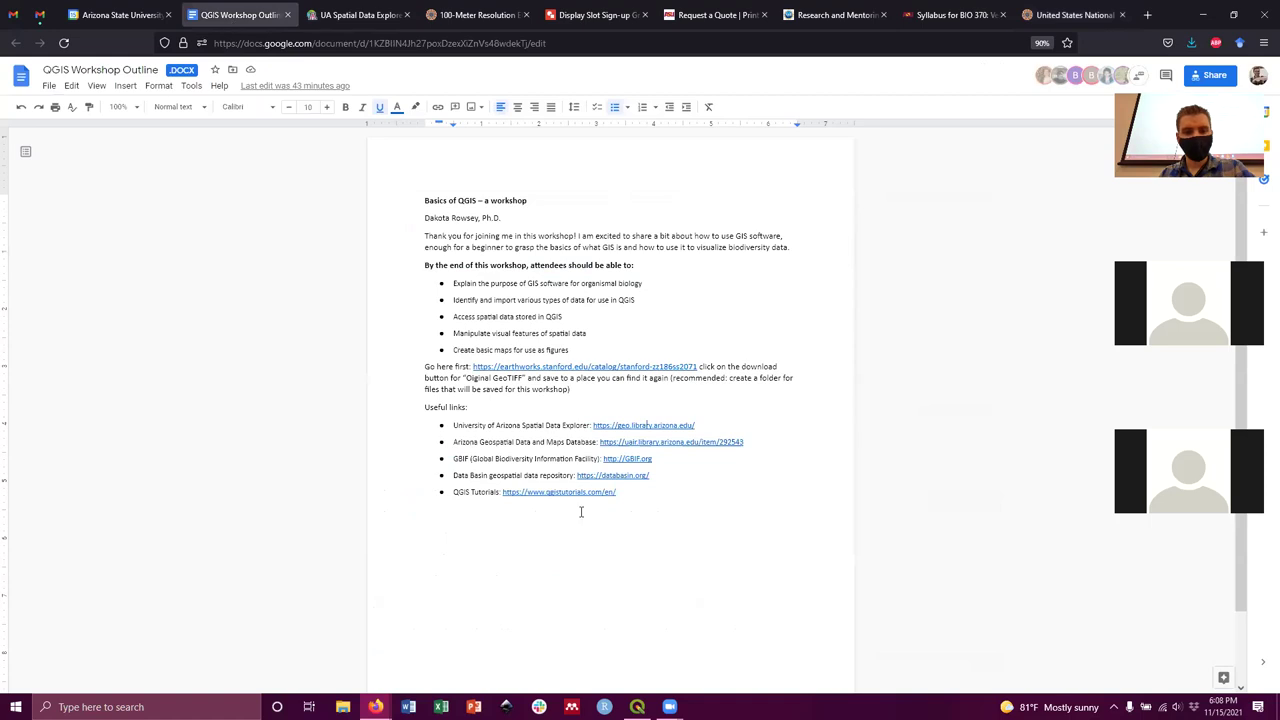
drag(455, 445, 599, 446)
click(641, 442)
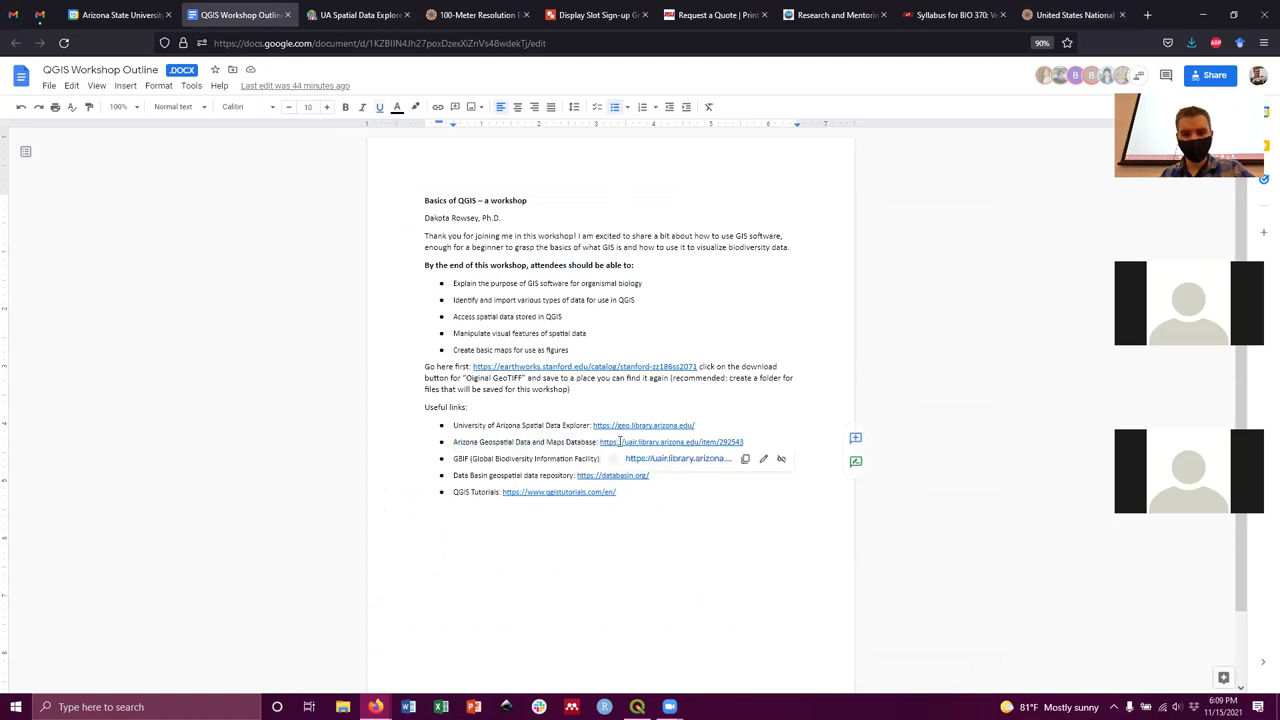
click(695, 463)
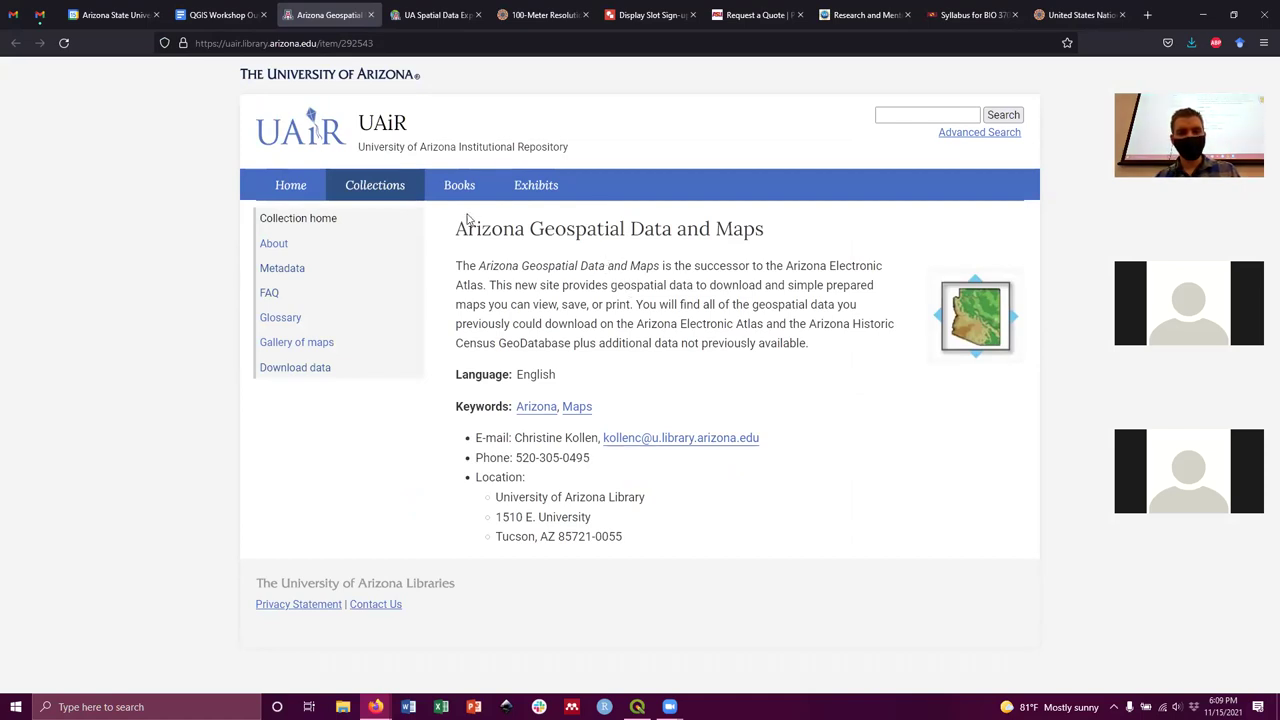
Open the Download data page of the Arizona Geospatial Data and Maps collection.
click(314, 368)
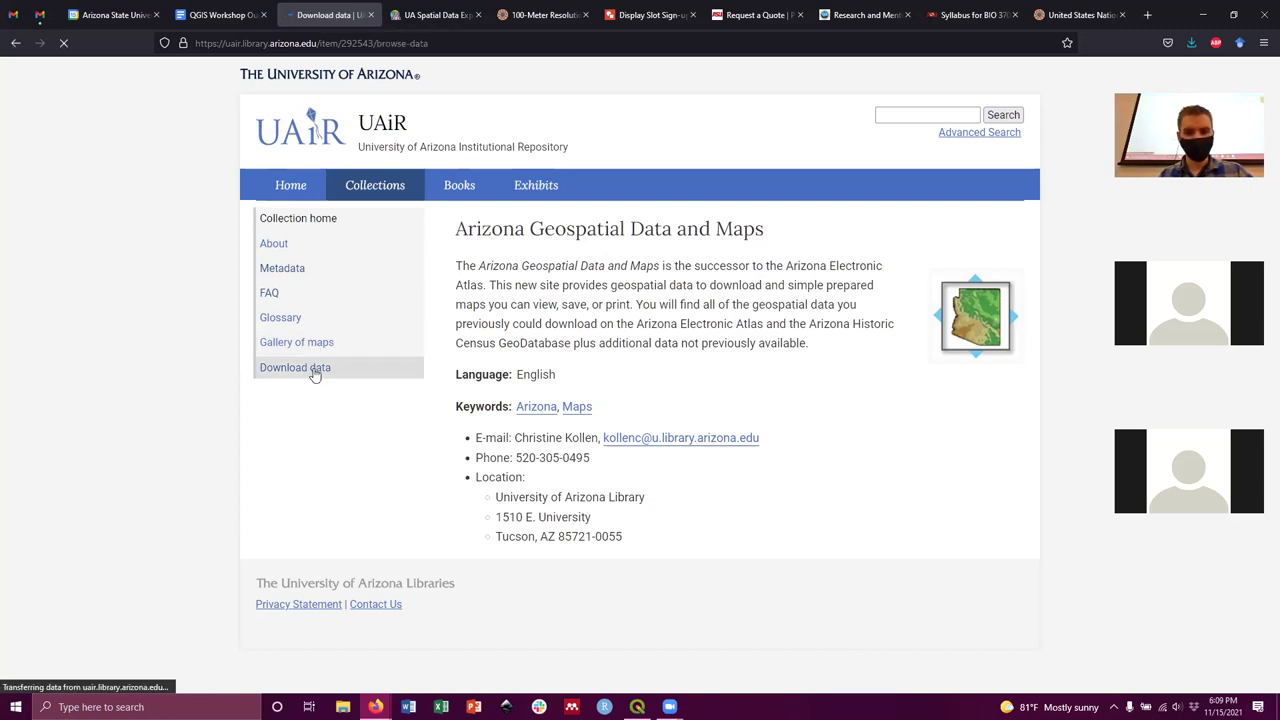
scroll(895, 380, down, 1)
scroll(897, 380, down, 2)
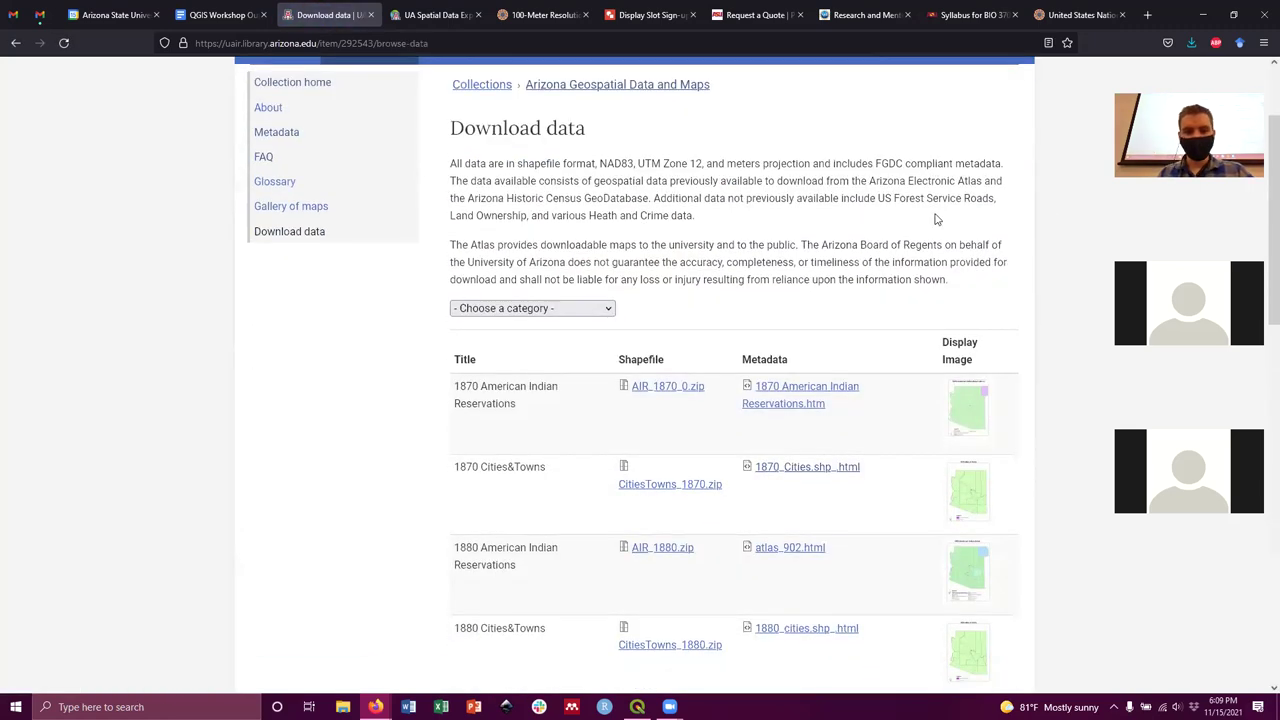
scroll(1000, 214, up, 1)
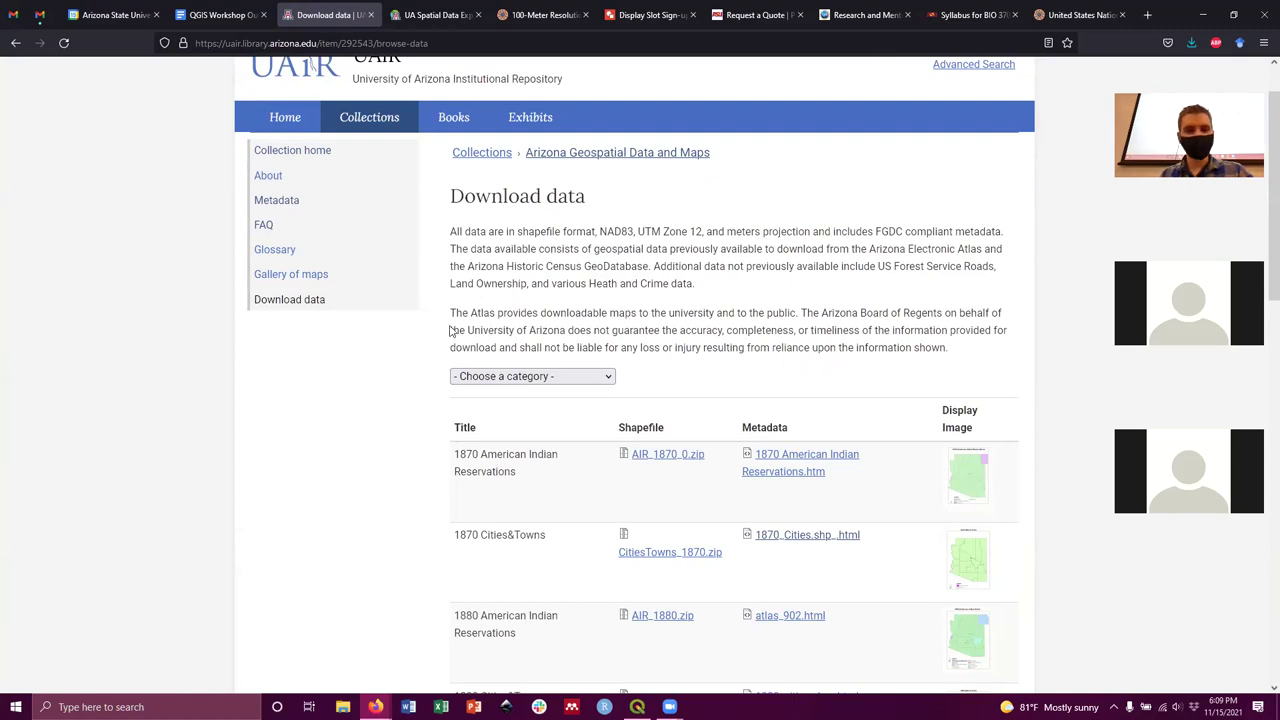
Highlight the sentence on data format and projection, including the NAD83, UTM Zone 12 part.
drag(451, 233, 1022, 229)
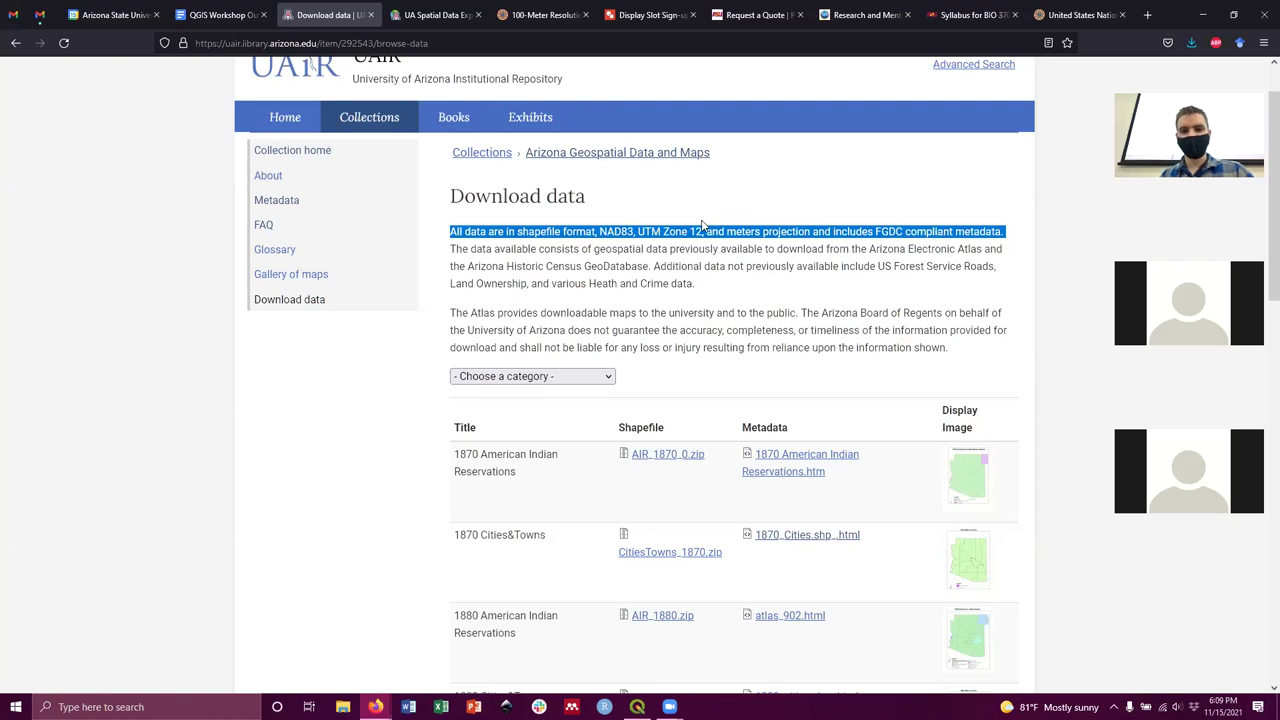
click(585, 231)
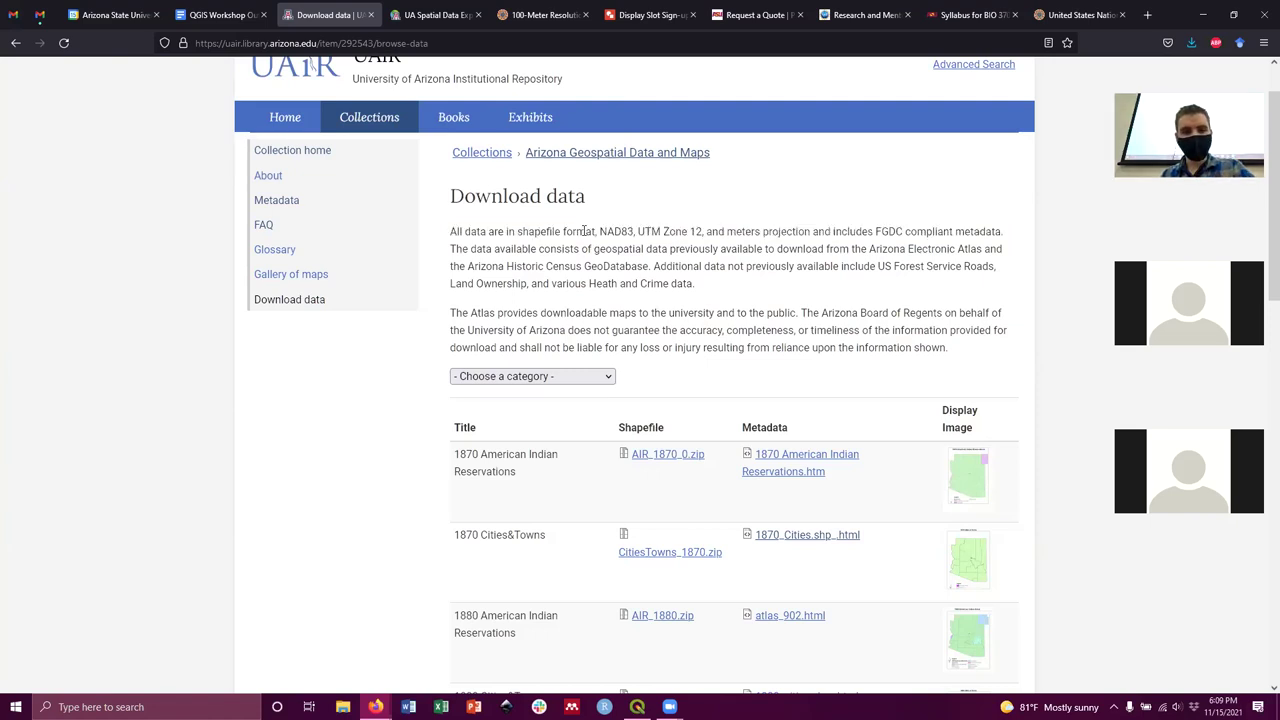
drag(598, 231, 706, 229)
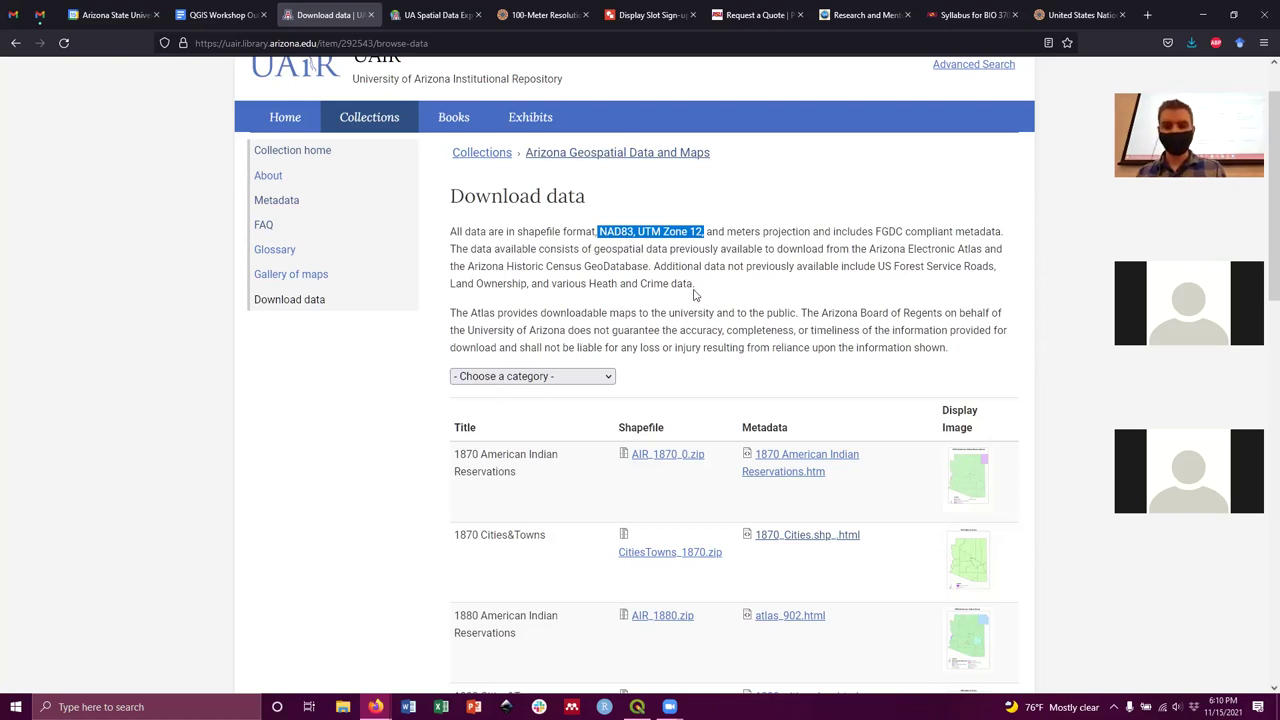
click(758, 280)
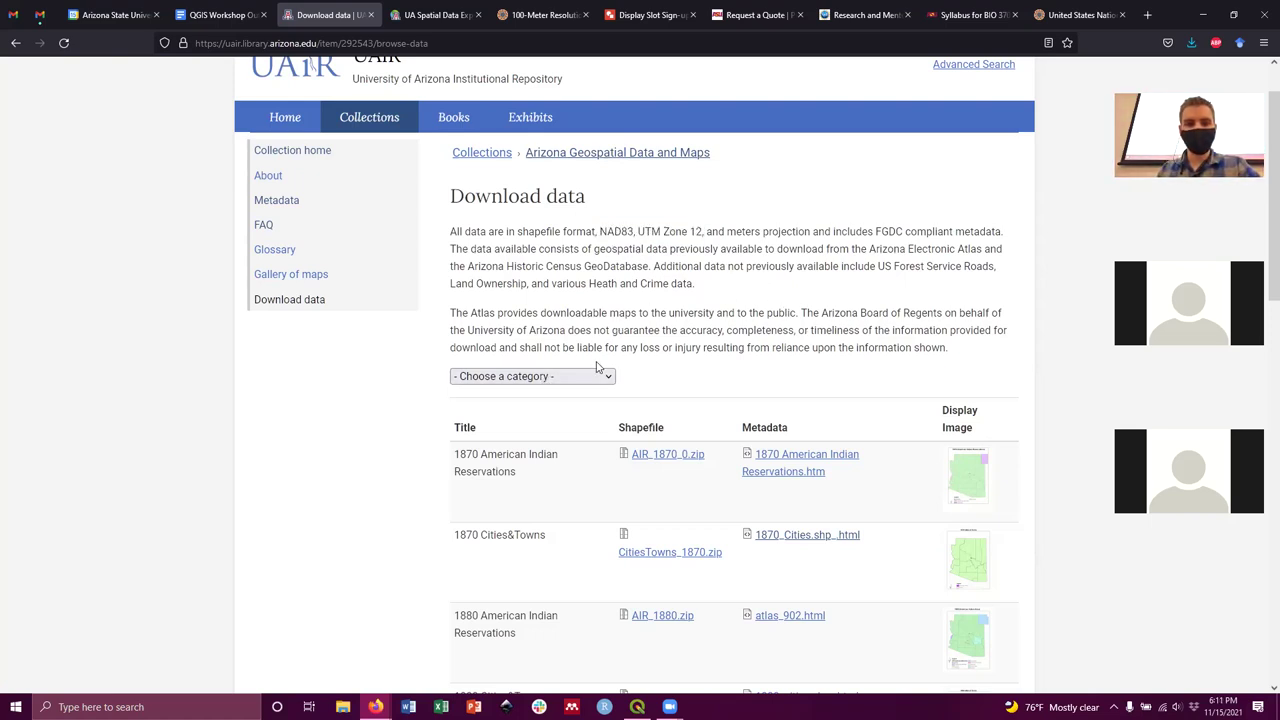
Filter the downloadable datasets to the Water category.
click(568, 378)
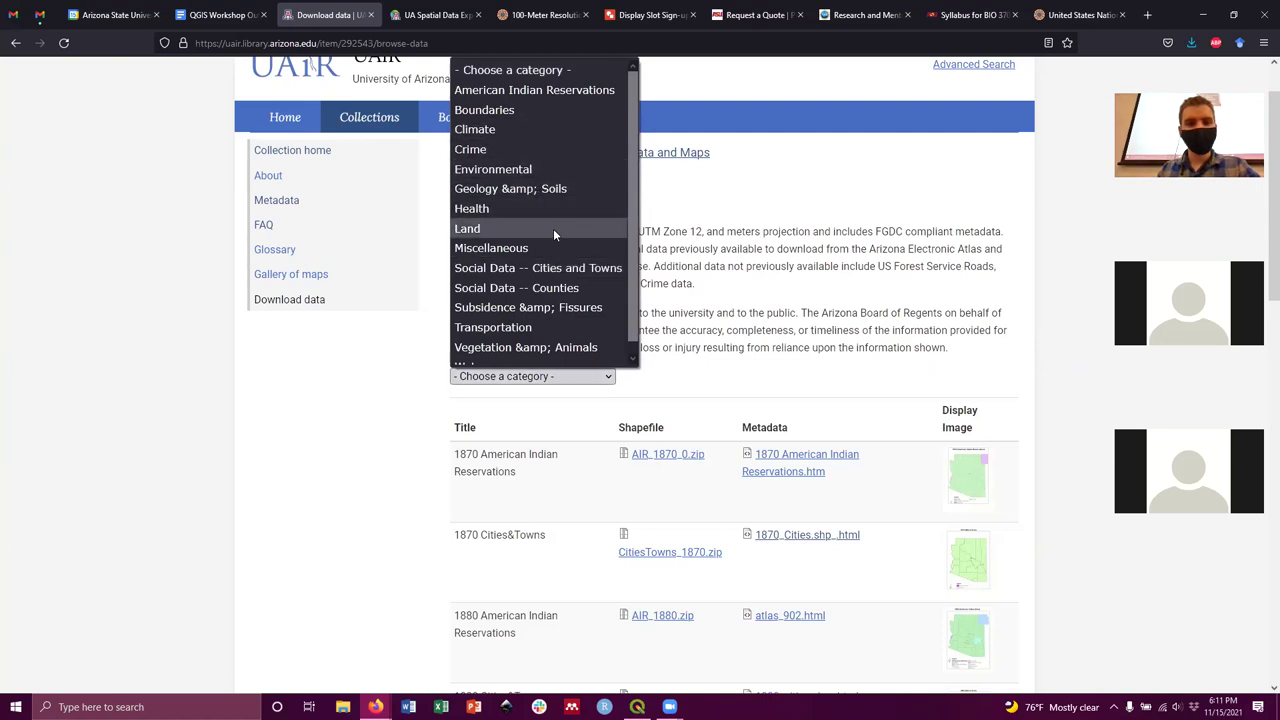
scroll(553, 228, down, 1)
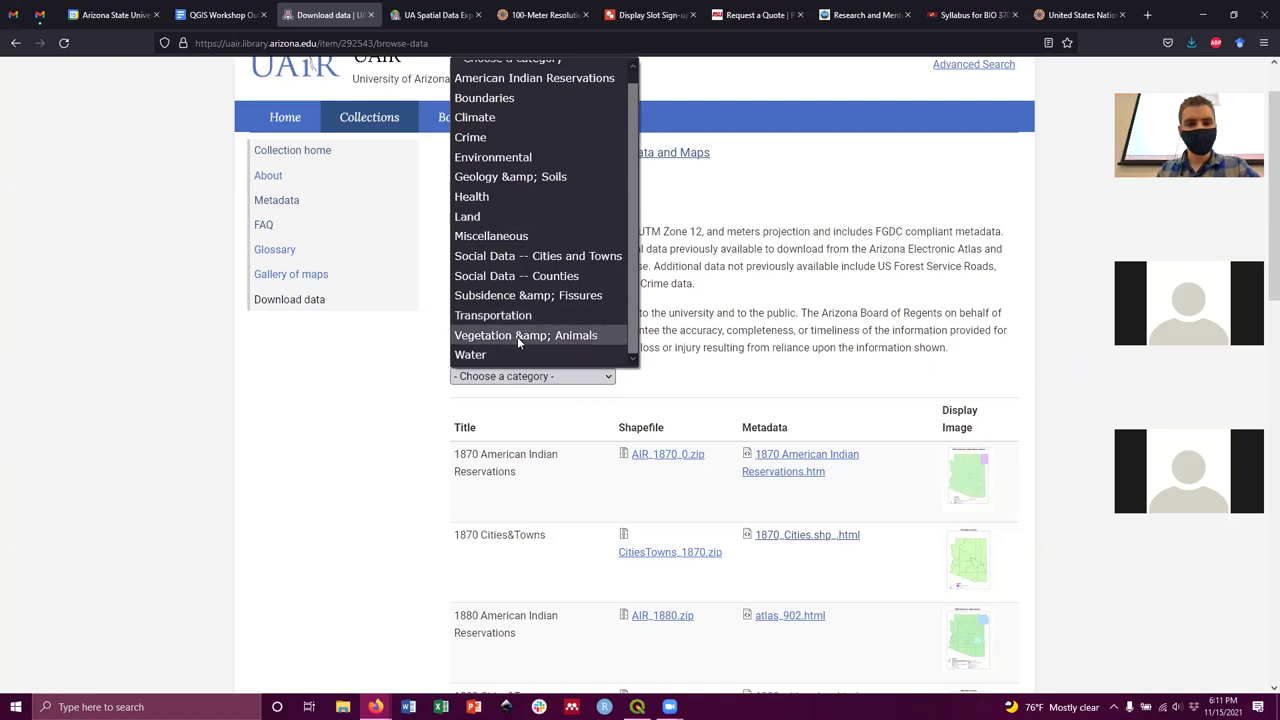
click(485, 355)
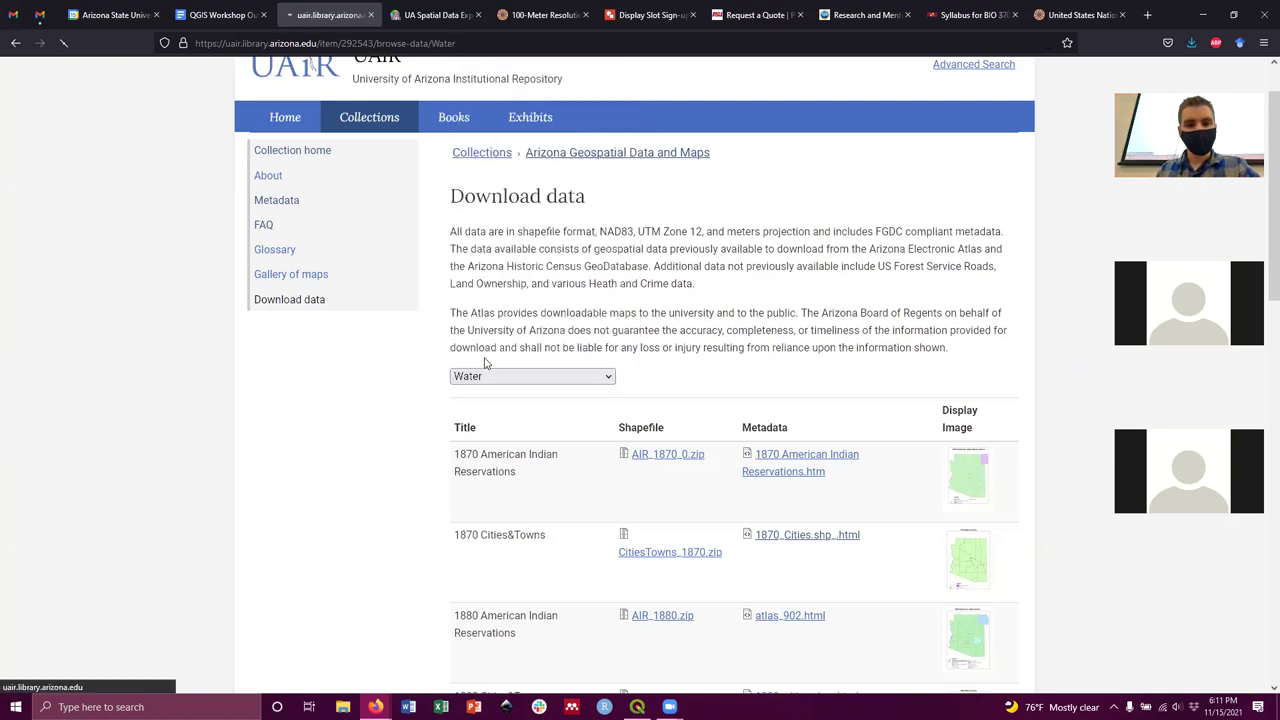
Start downloading Major Rivers wMain Stem.zip from the Water datasets with the Save File option.
scroll(726, 351, down, 2)
scroll(767, 297, down, 3)
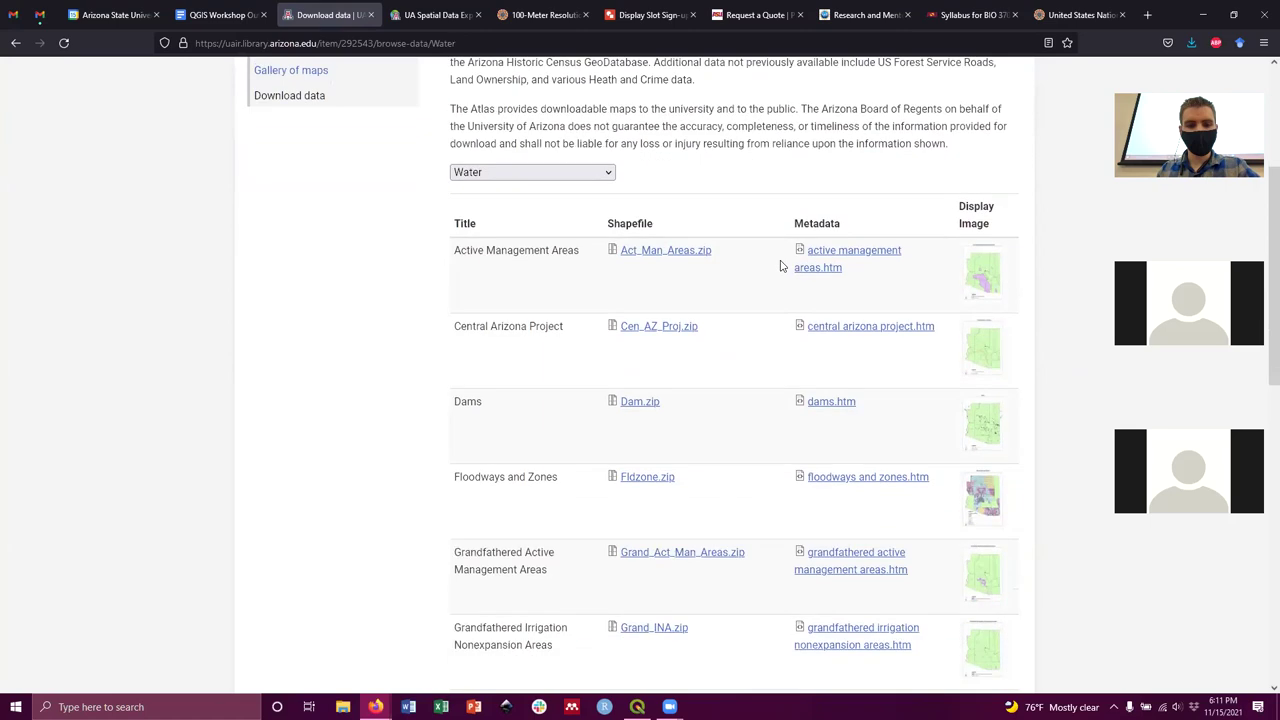
scroll(369, 446, down, 3)
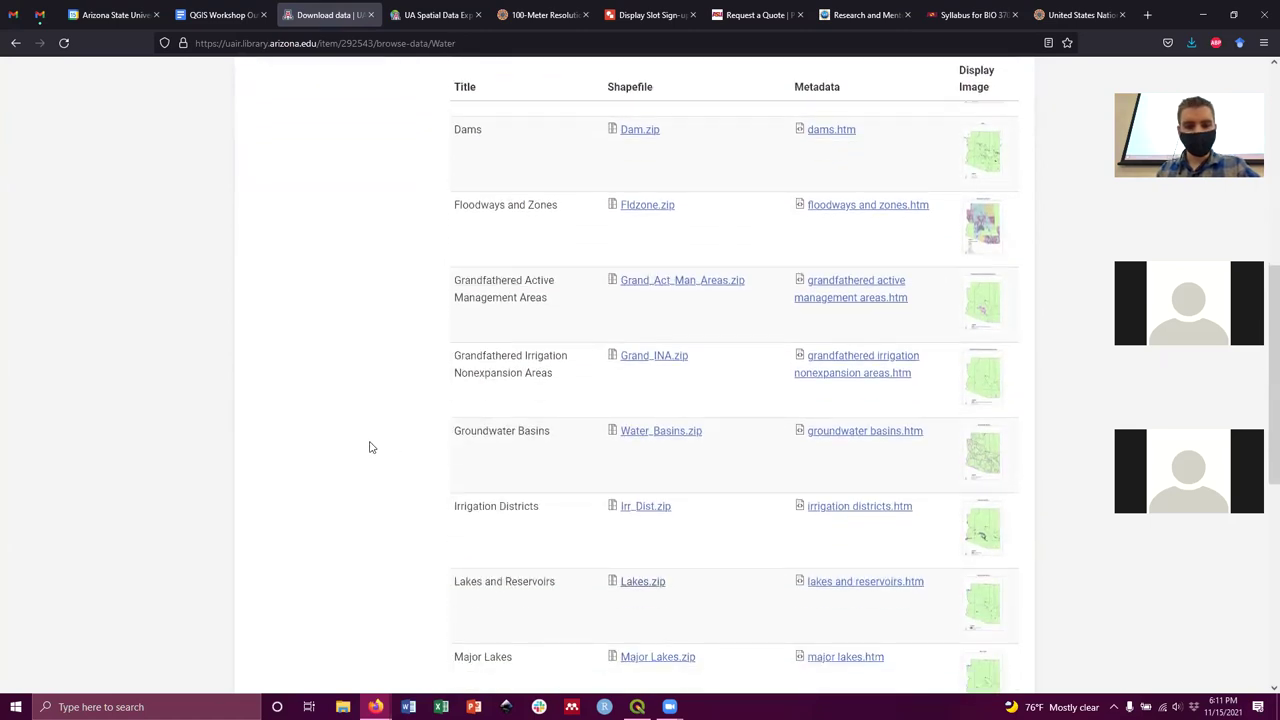
scroll(352, 423, down, 1)
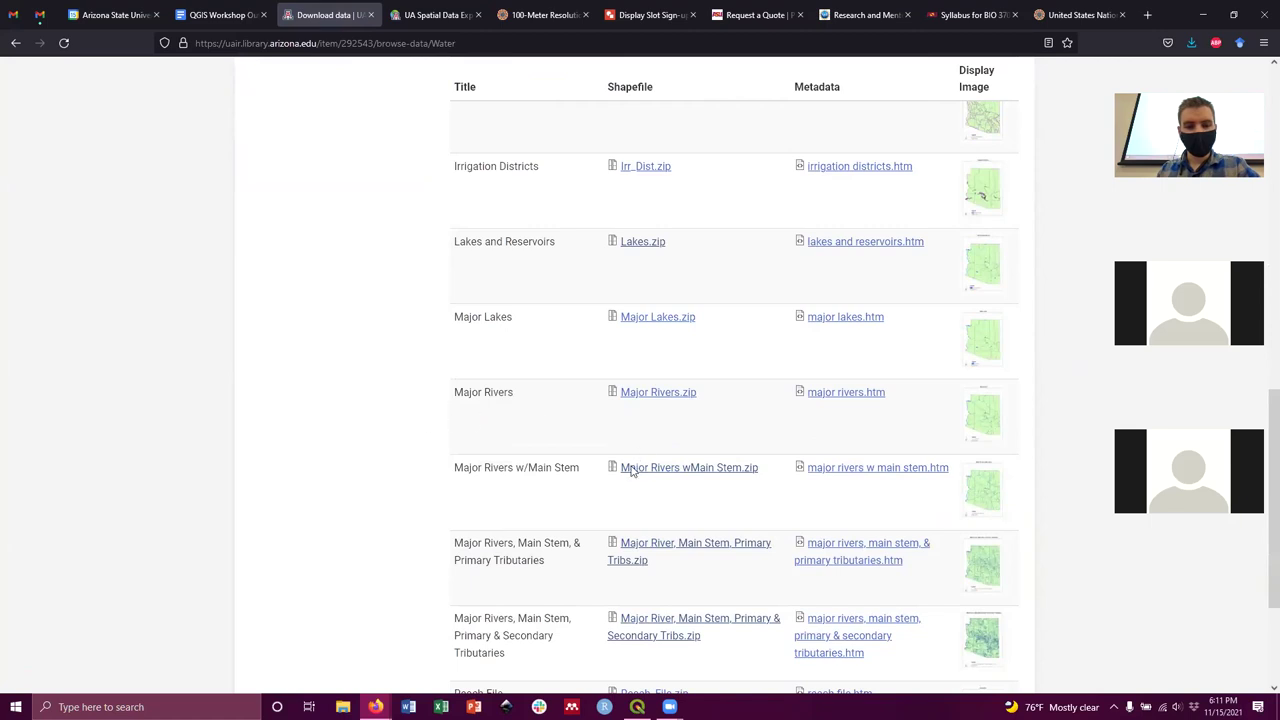
scroll(484, 500, down, 1)
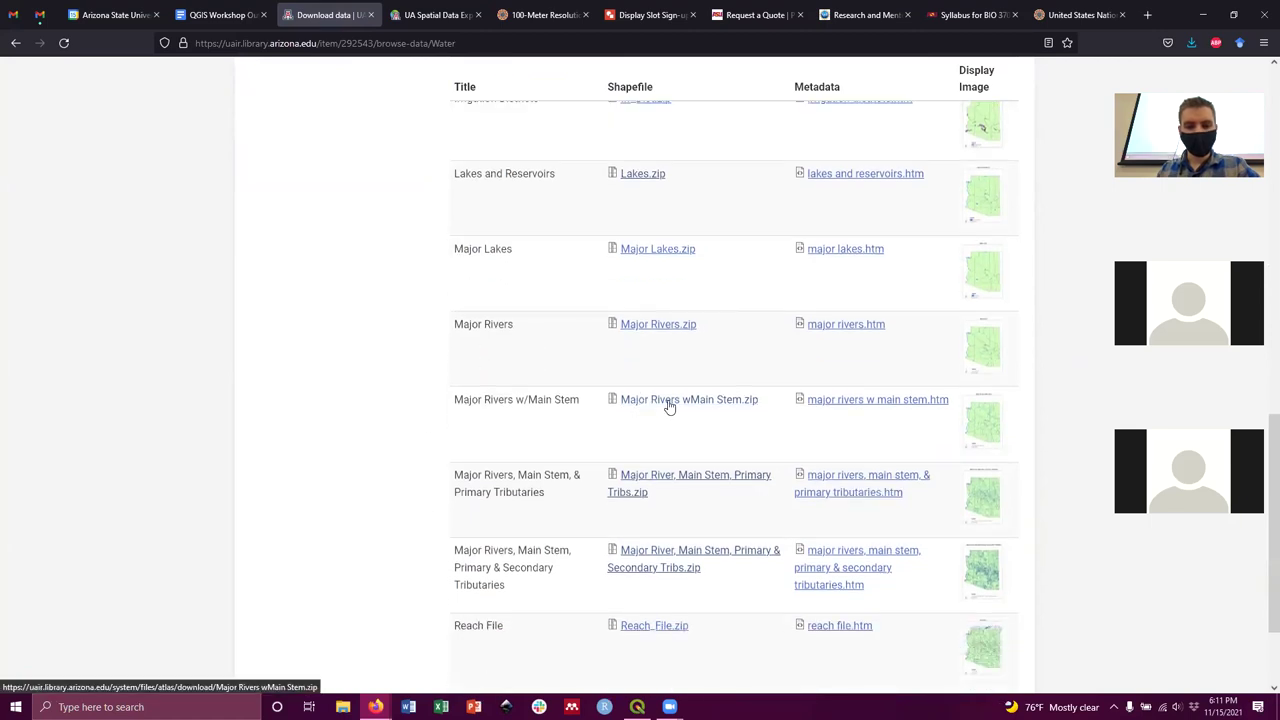
click(669, 407)
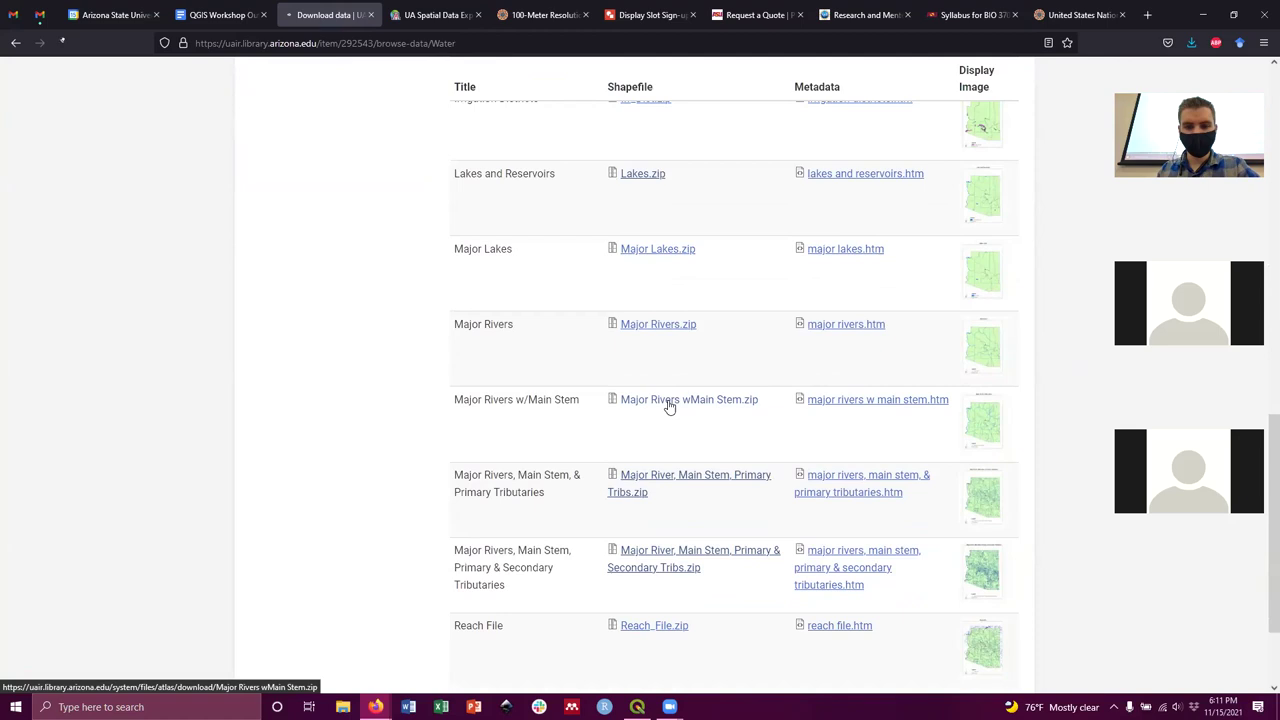
click(775, 326)
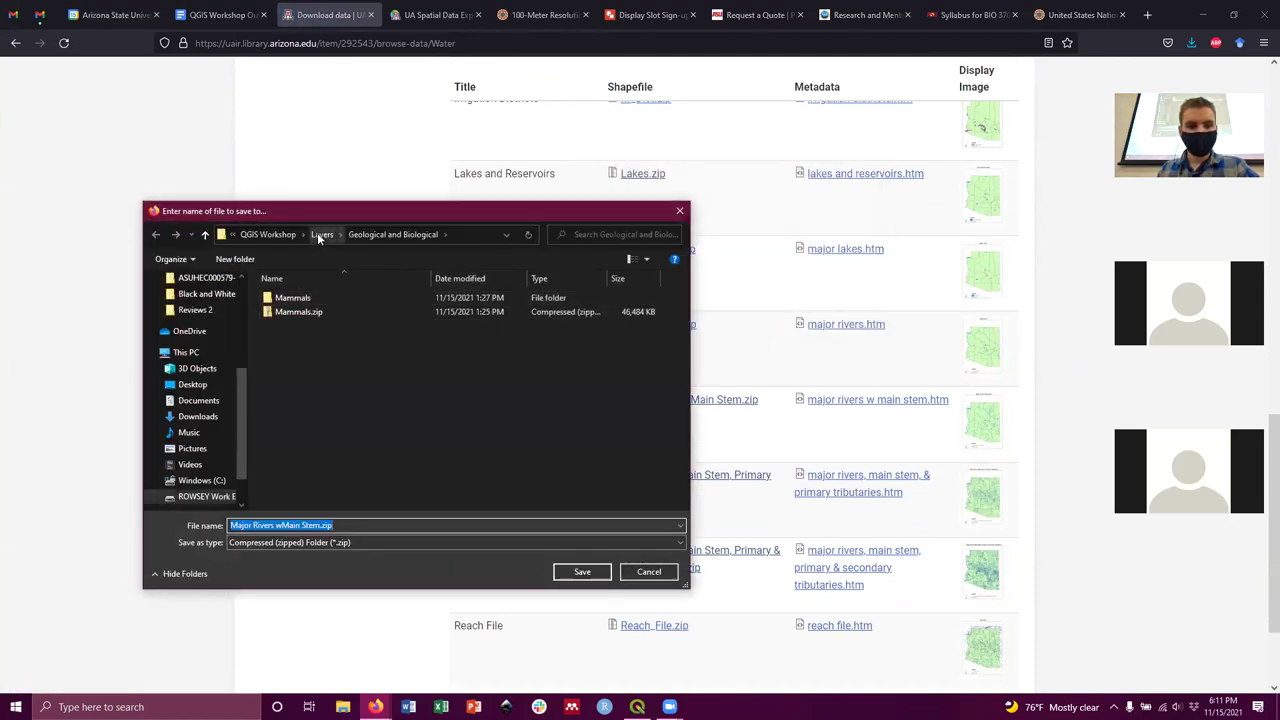
Save Major Rivers wMain Stem.zip in the Hydrology folder under Layers, replacing the existing file.
click(320, 236)
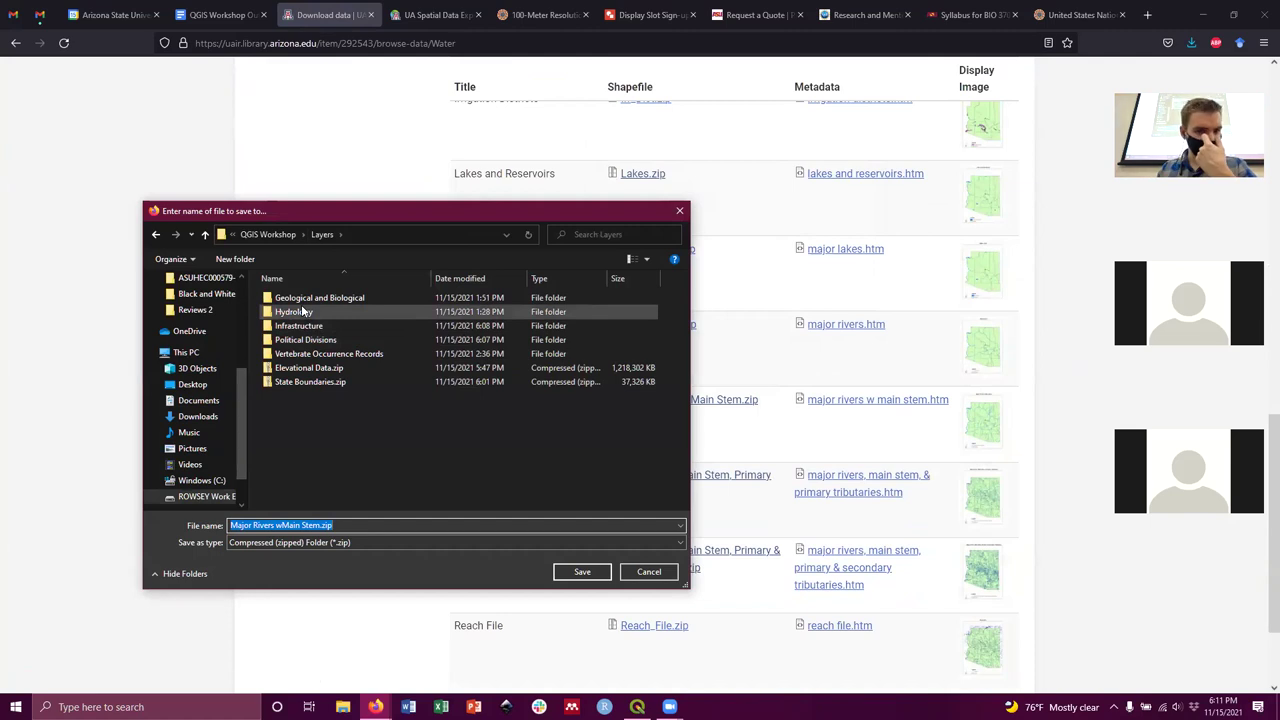
double_click(307, 313)
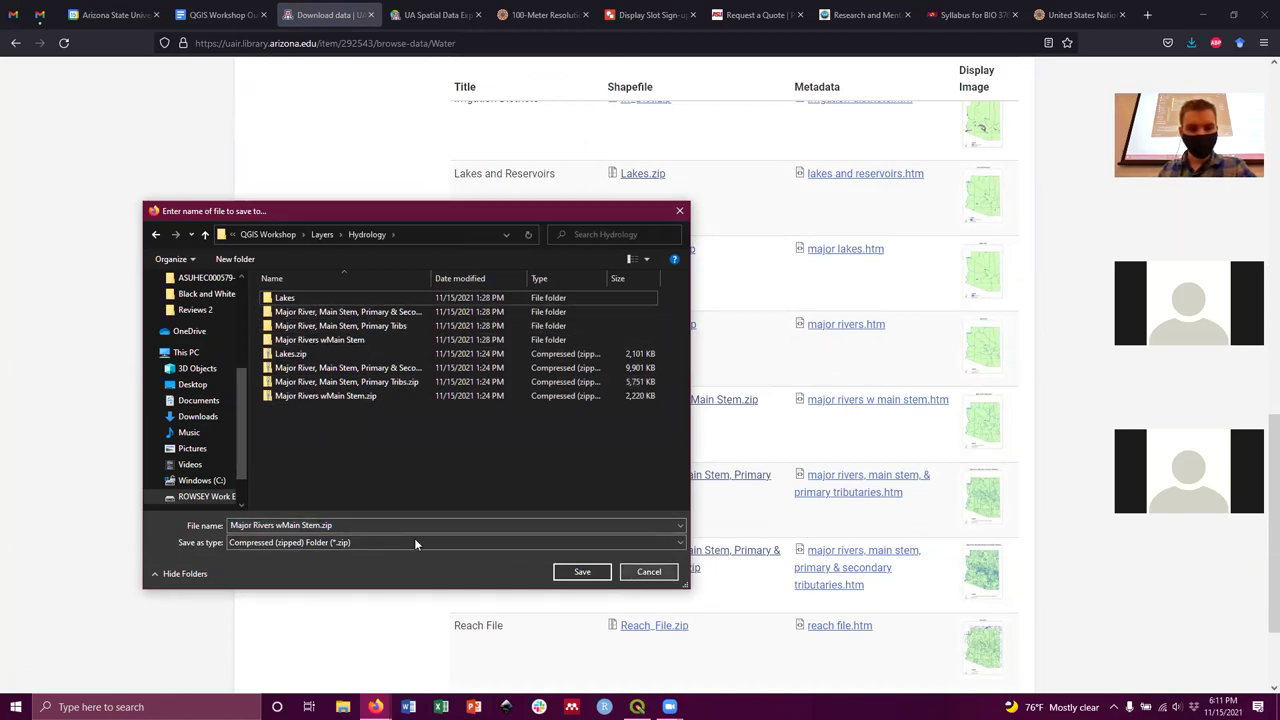
click(573, 571)
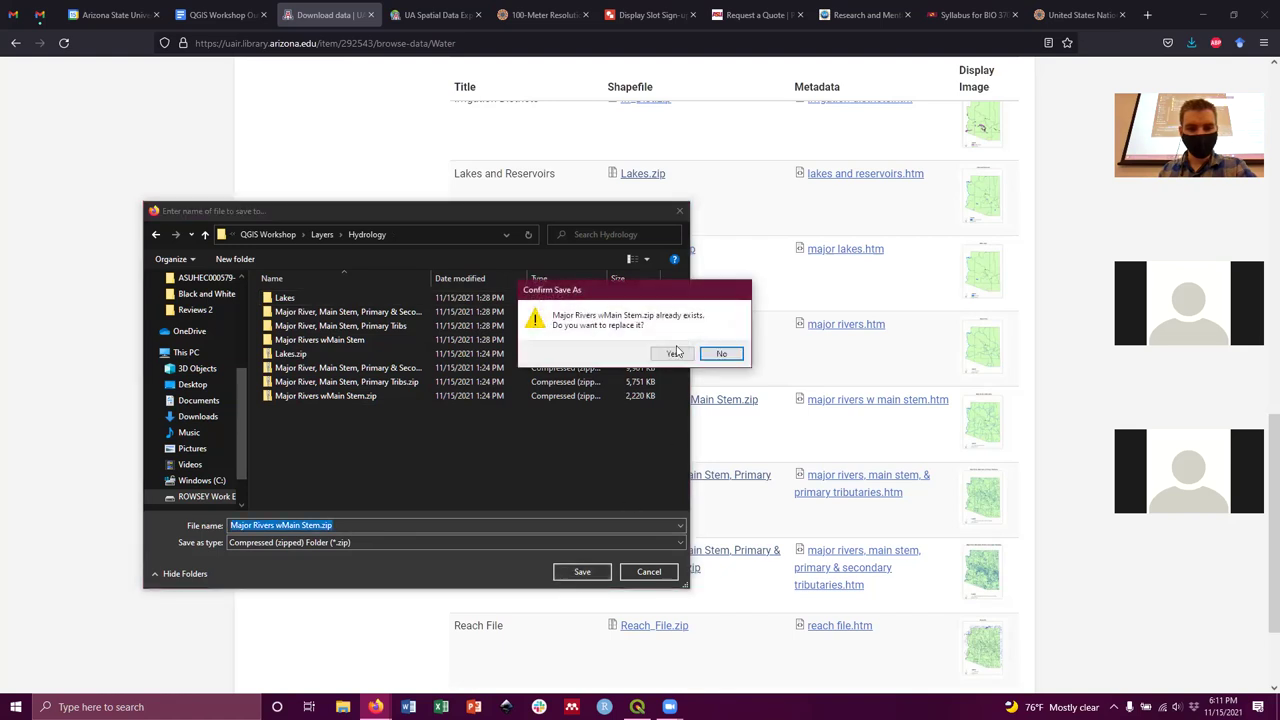
click(673, 354)
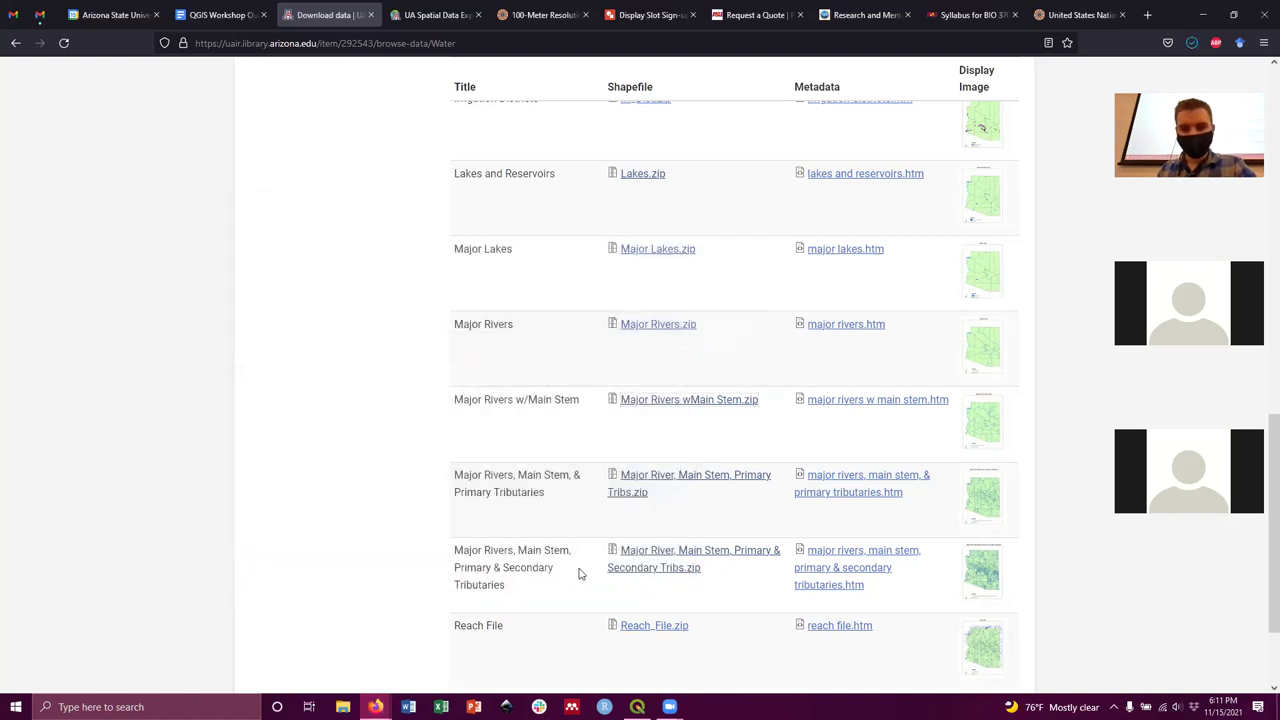
Download Major River, Main Stem, Primary & Secondary Tribs.zip into the Hydrology folder under Layers, replacing the existing file.
scroll(370, 405, down, 2)
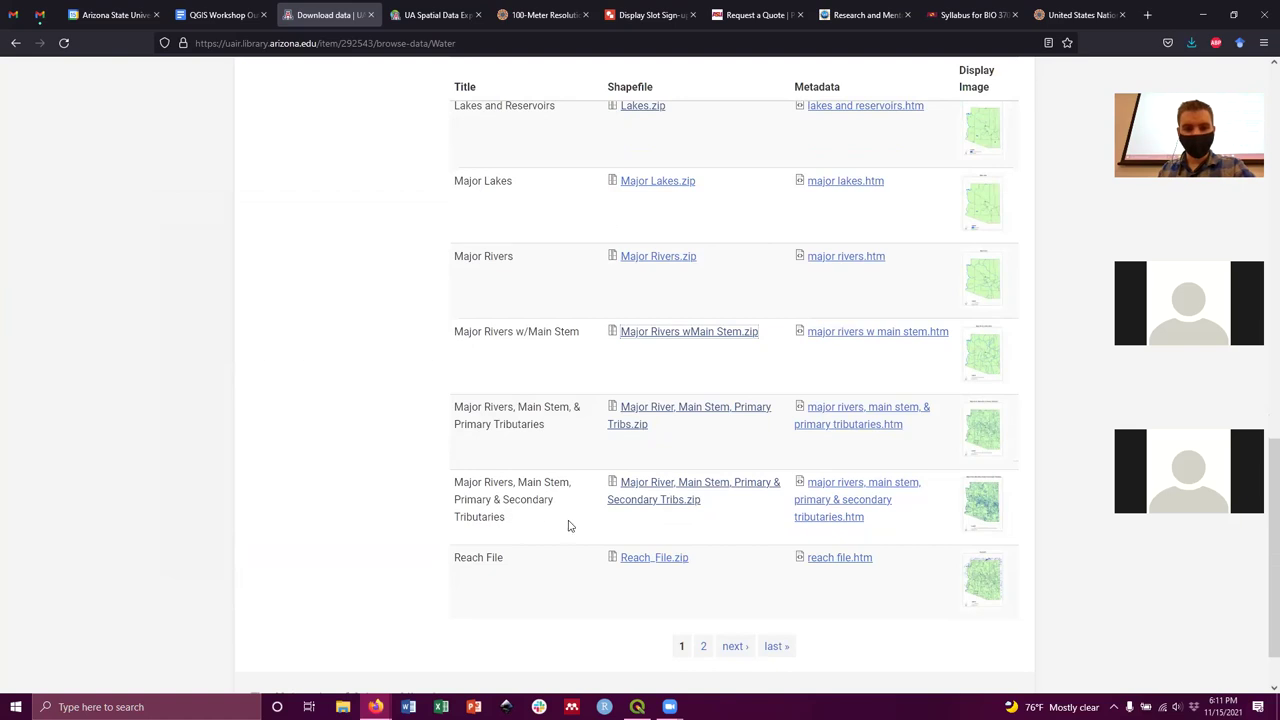
drag(538, 527, 455, 478)
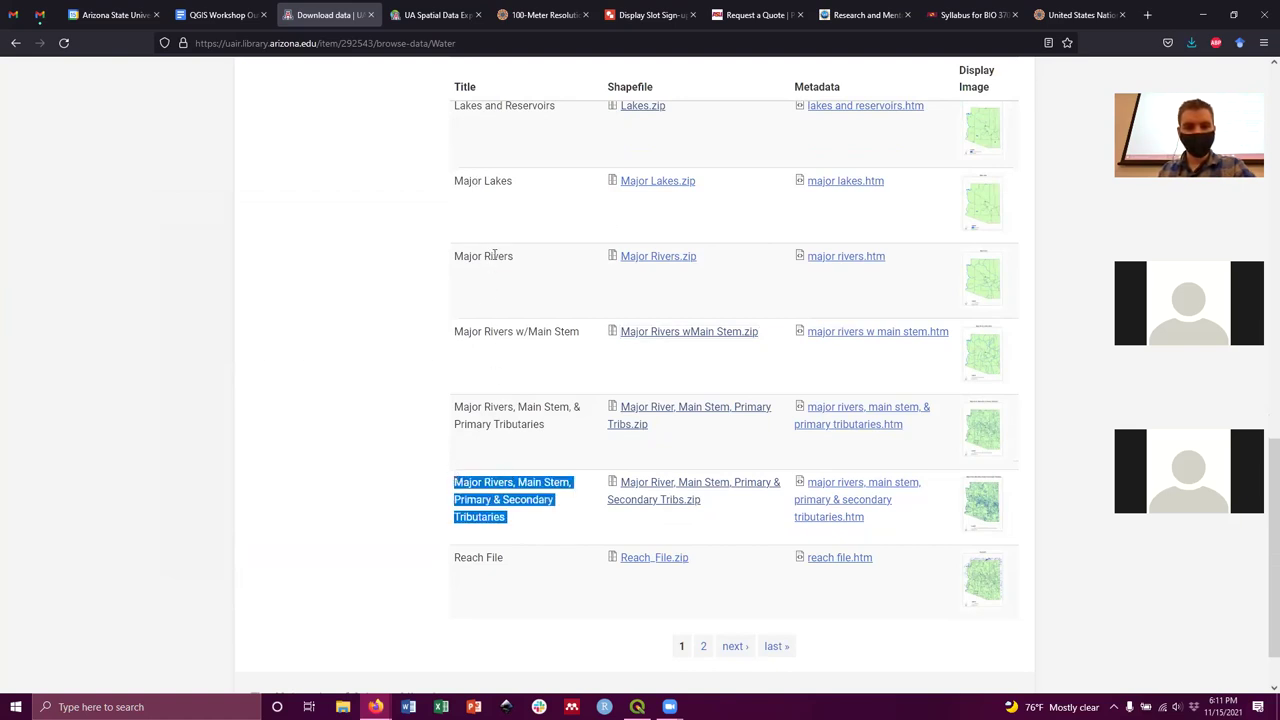
click(545, 522)
click(667, 508)
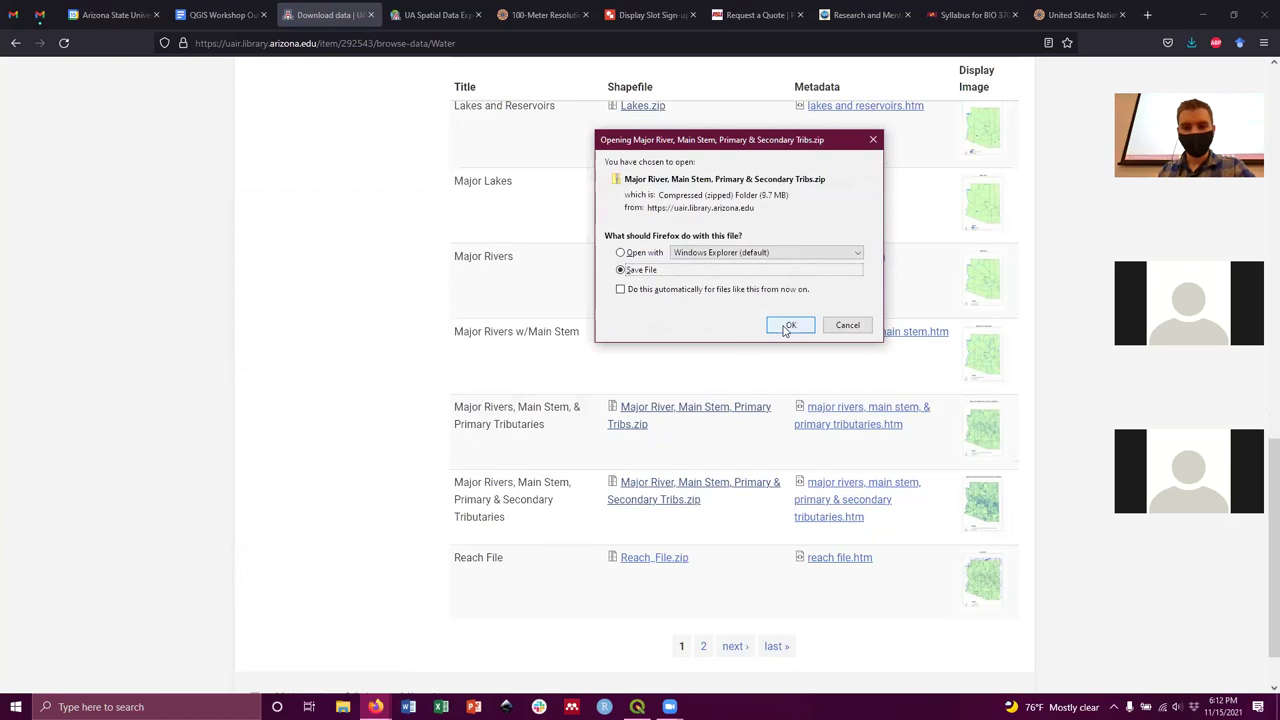
click(786, 328)
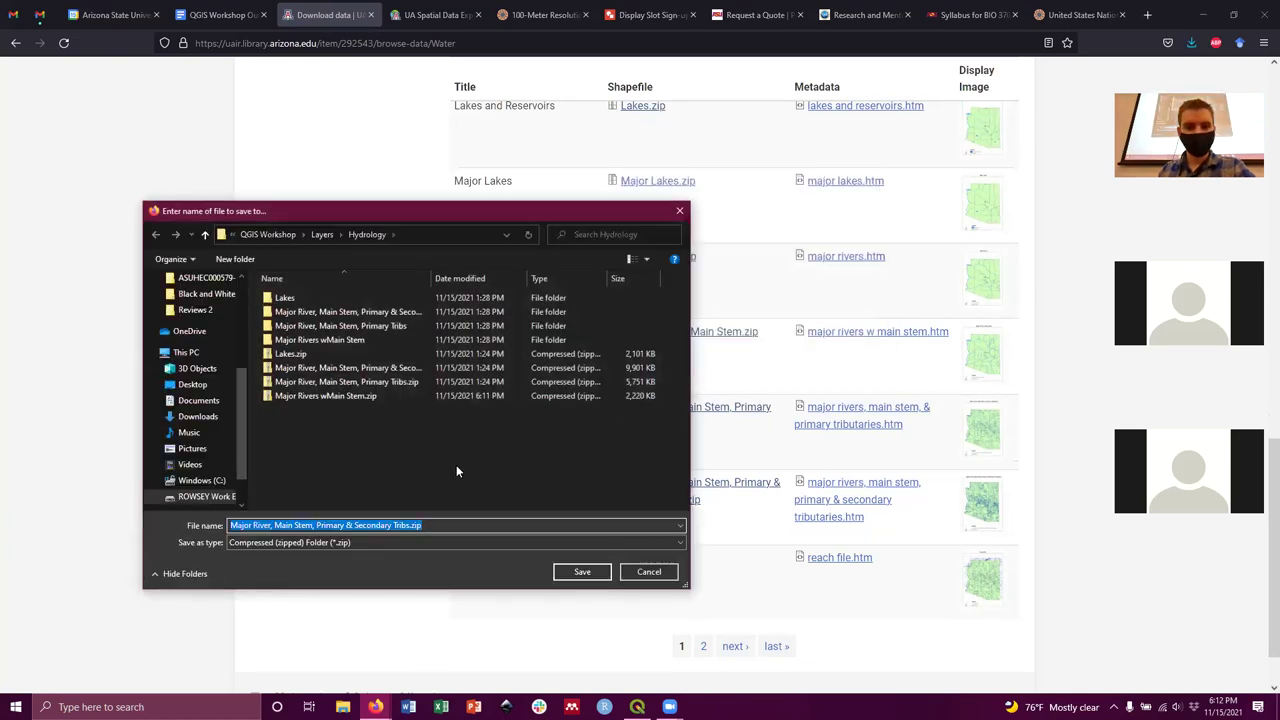
click(584, 571)
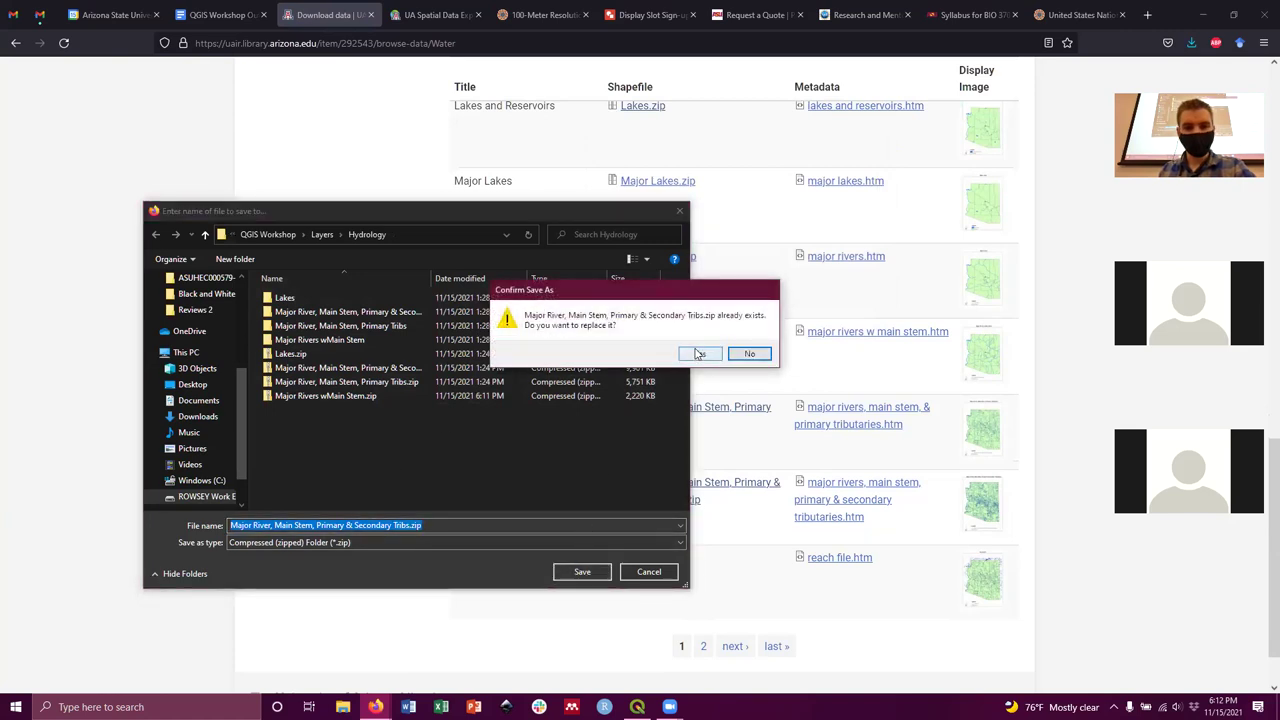
click(699, 354)
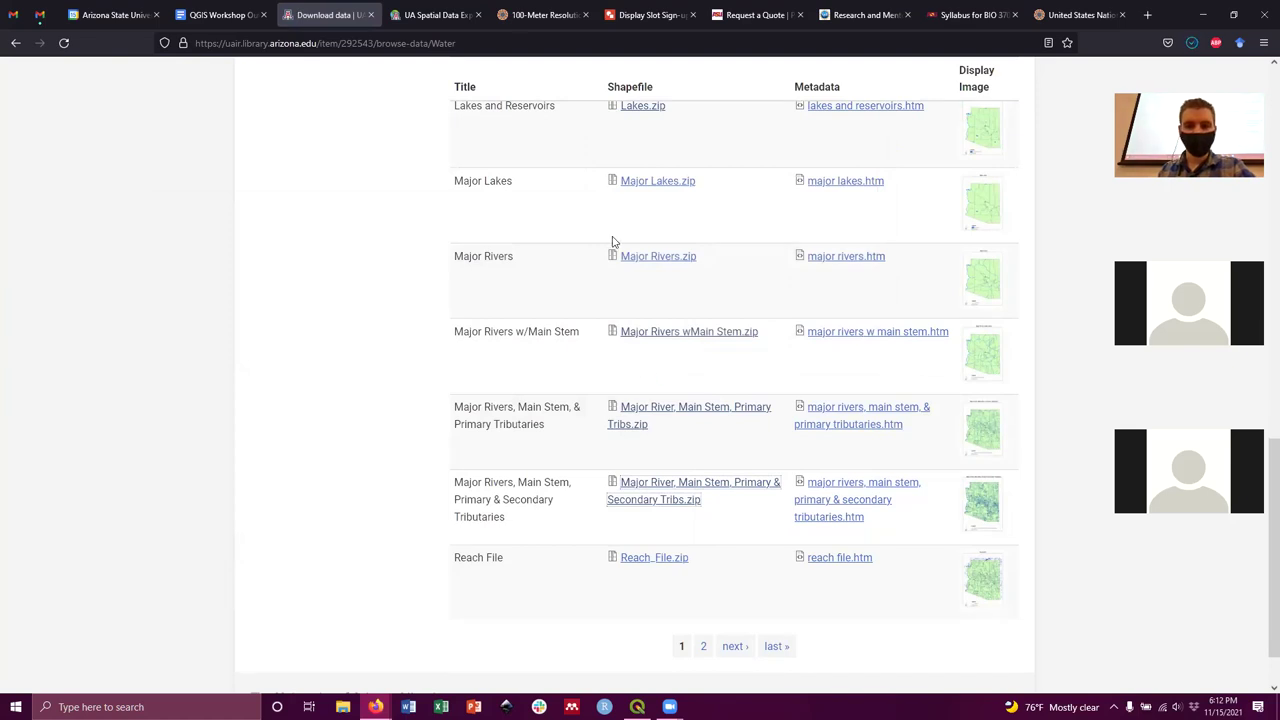
Highlight Major Rivers.zip, Major Rivers wMain Stem.zip and the Primary & Secondary Tributaries title to point out the river dataset options.
click(671, 194)
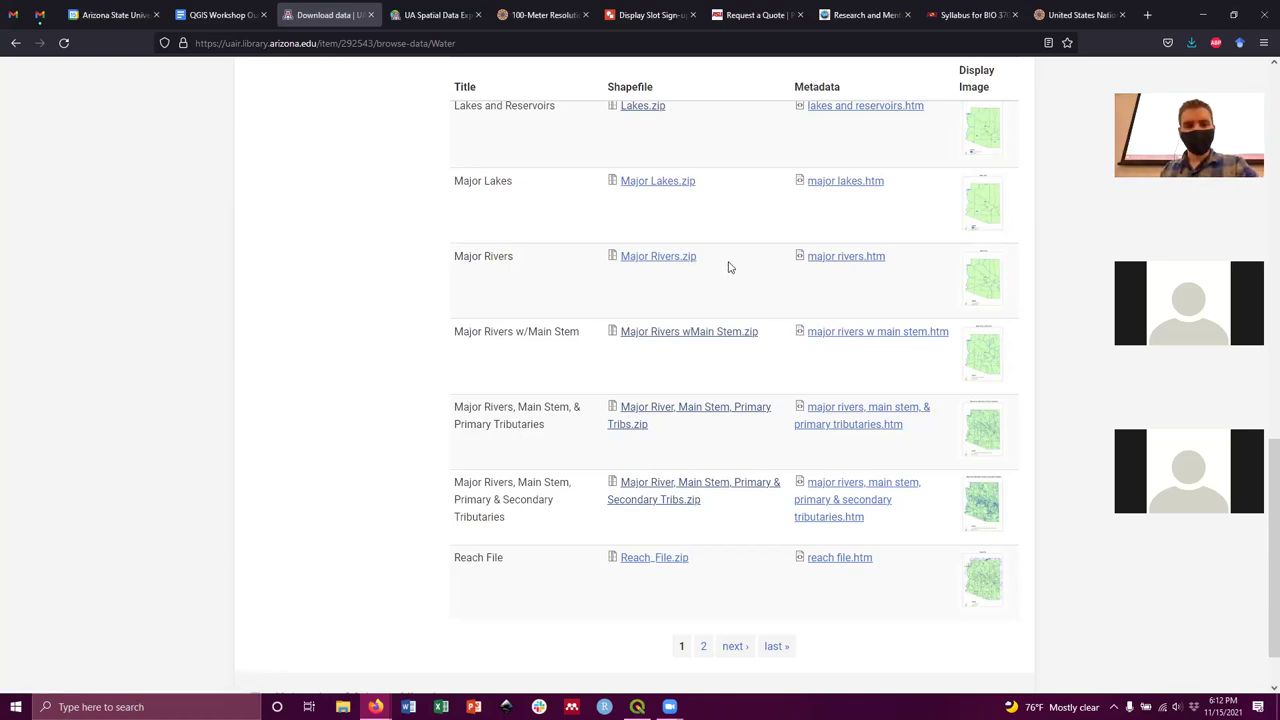
drag(720, 260, 575, 253)
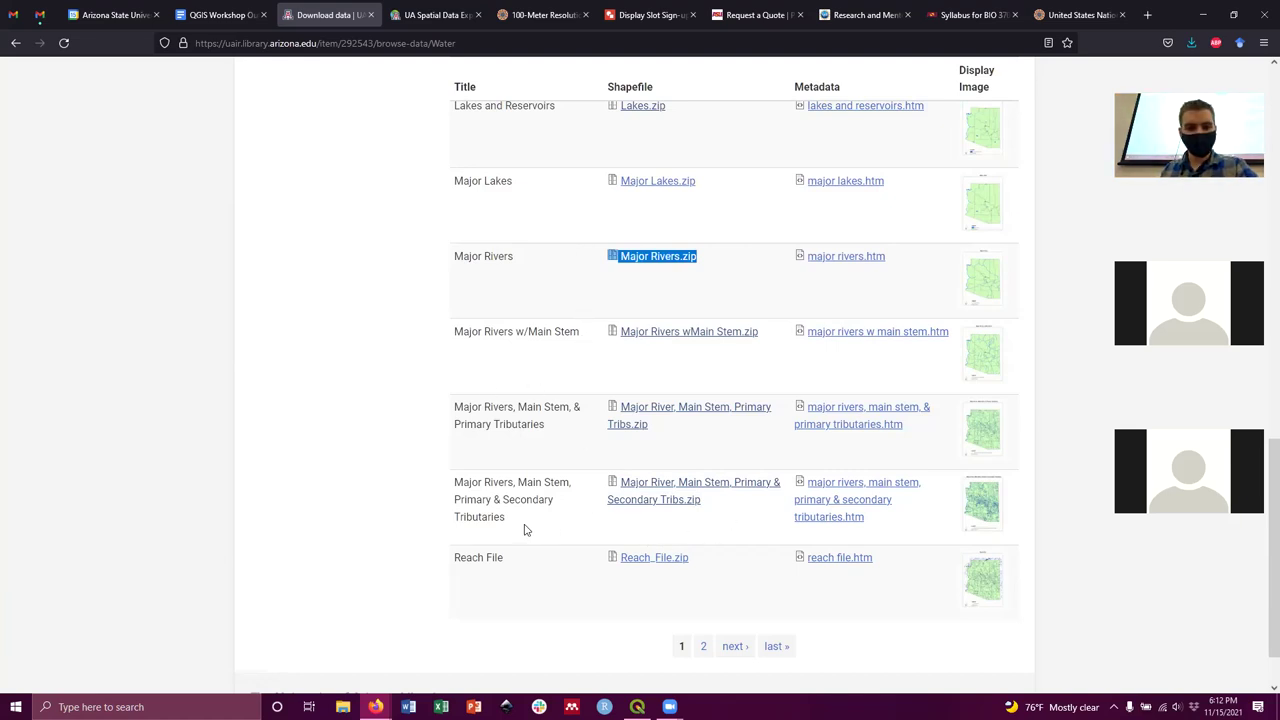
drag(523, 528, 447, 483)
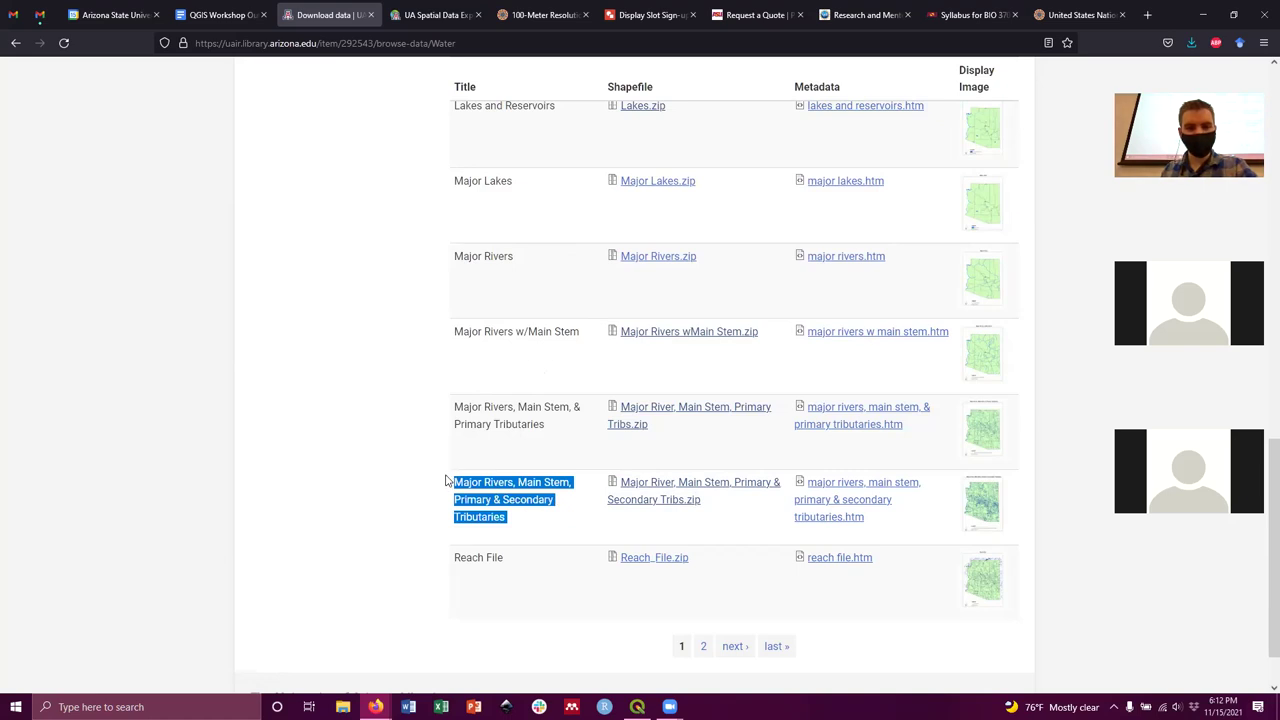
click(733, 273)
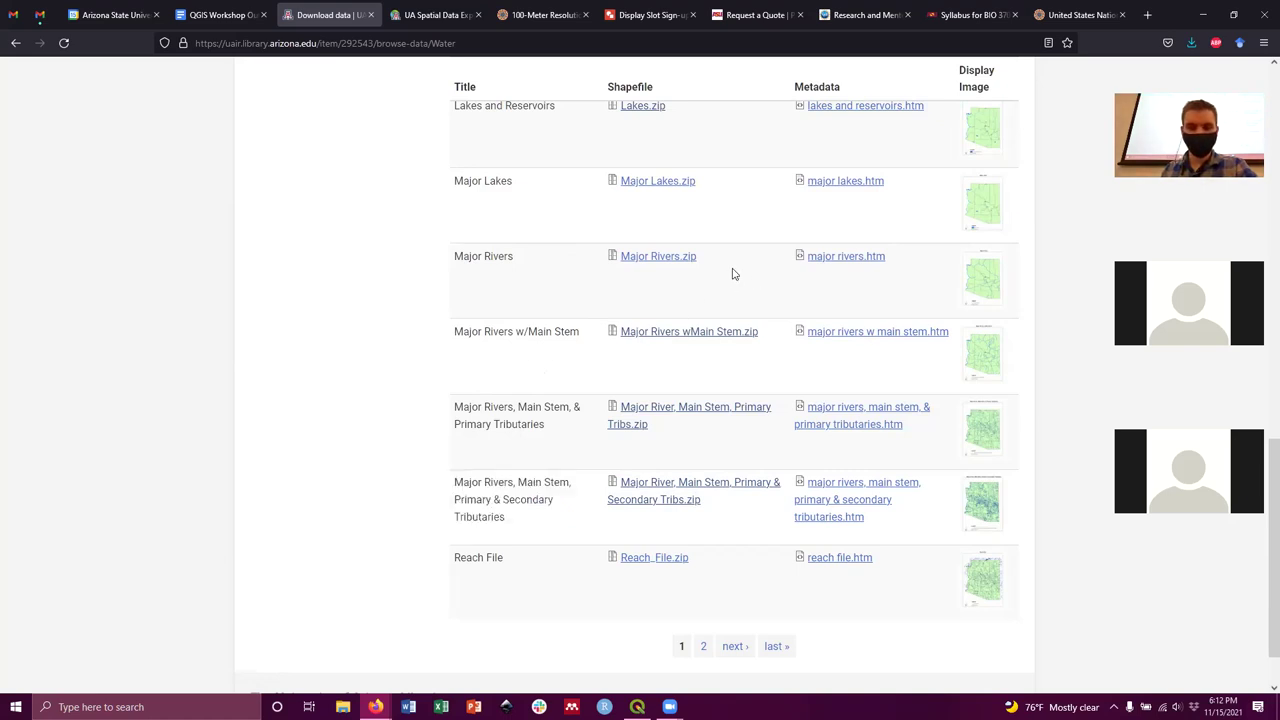
drag(771, 337, 621, 348)
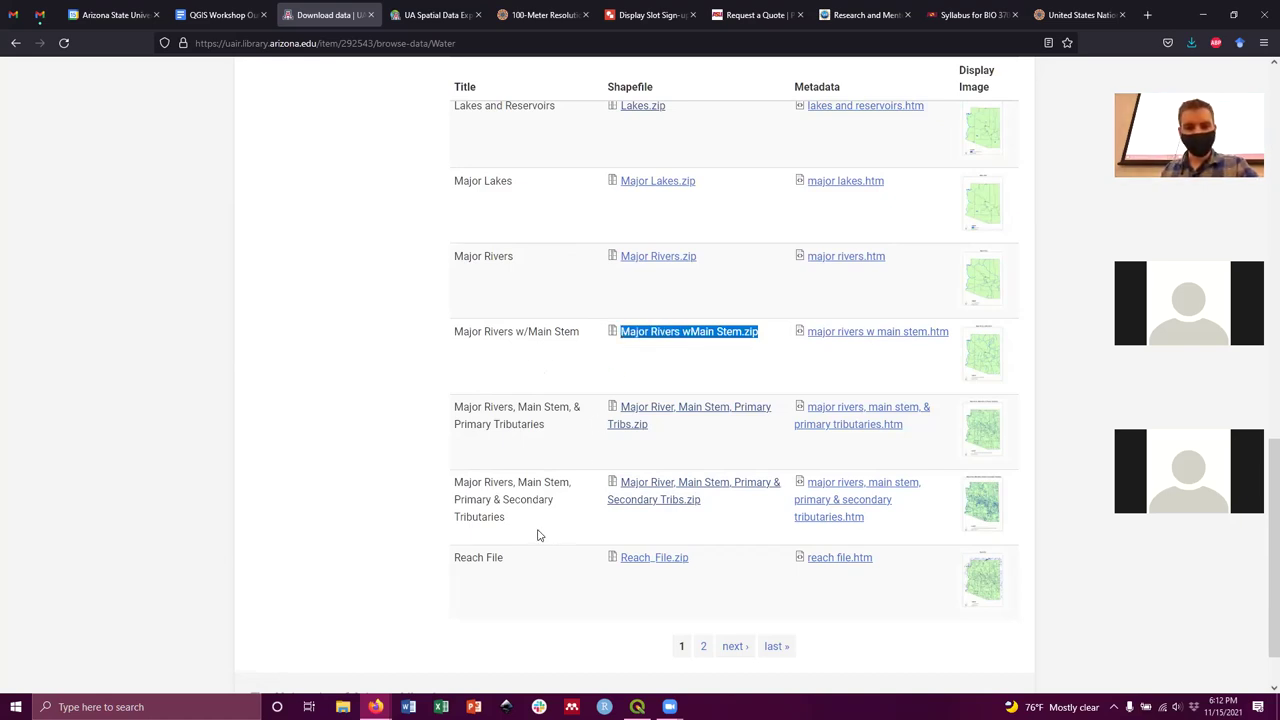
drag(522, 529, 449, 490)
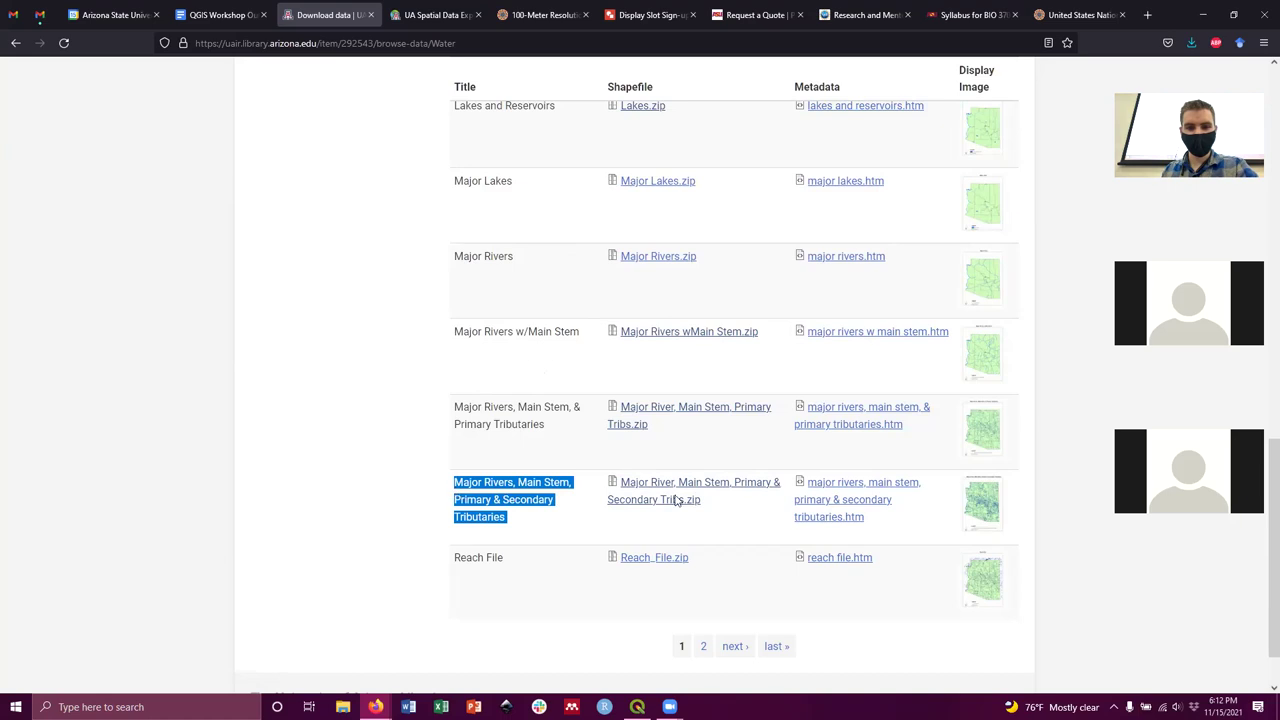
click(755, 522)
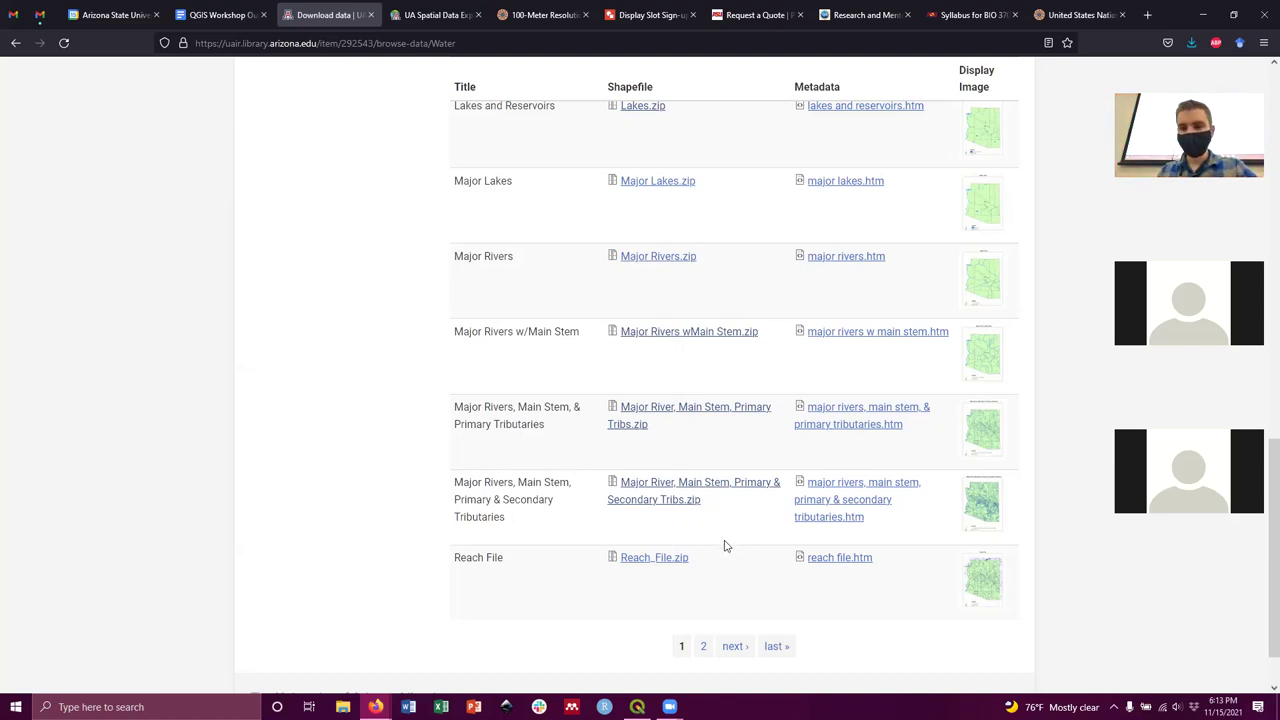
Download the Lakes and Reservoirs shapefile, Lakes.zip, into the Hydrology folder, replacing the existing file.
scroll(541, 381, up, 2)
scroll(508, 400, up, 2)
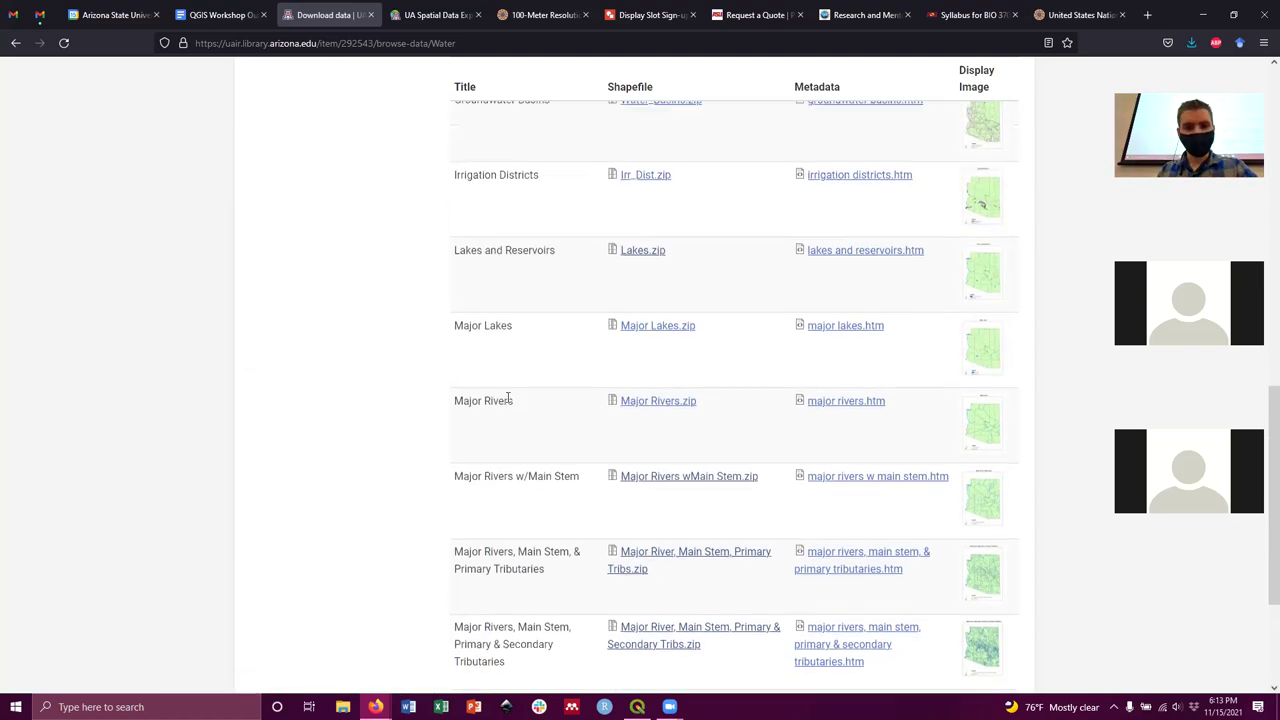
scroll(519, 418, up, 1)
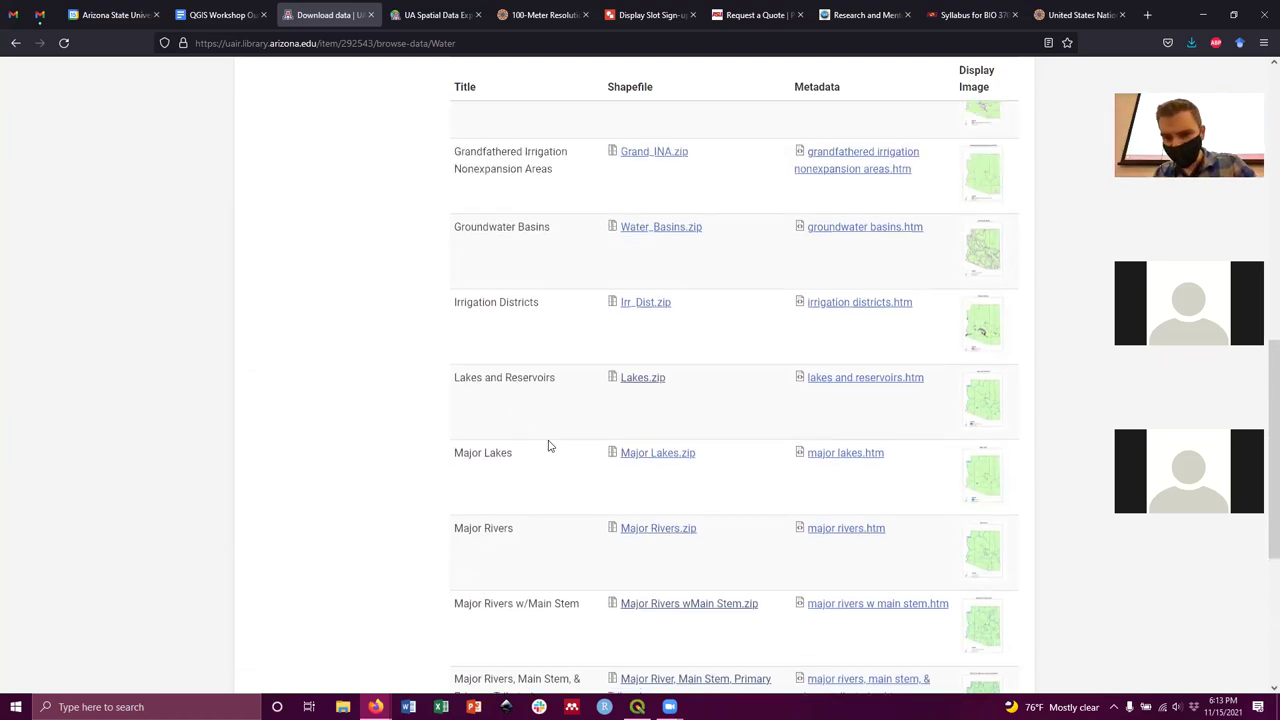
click(647, 382)
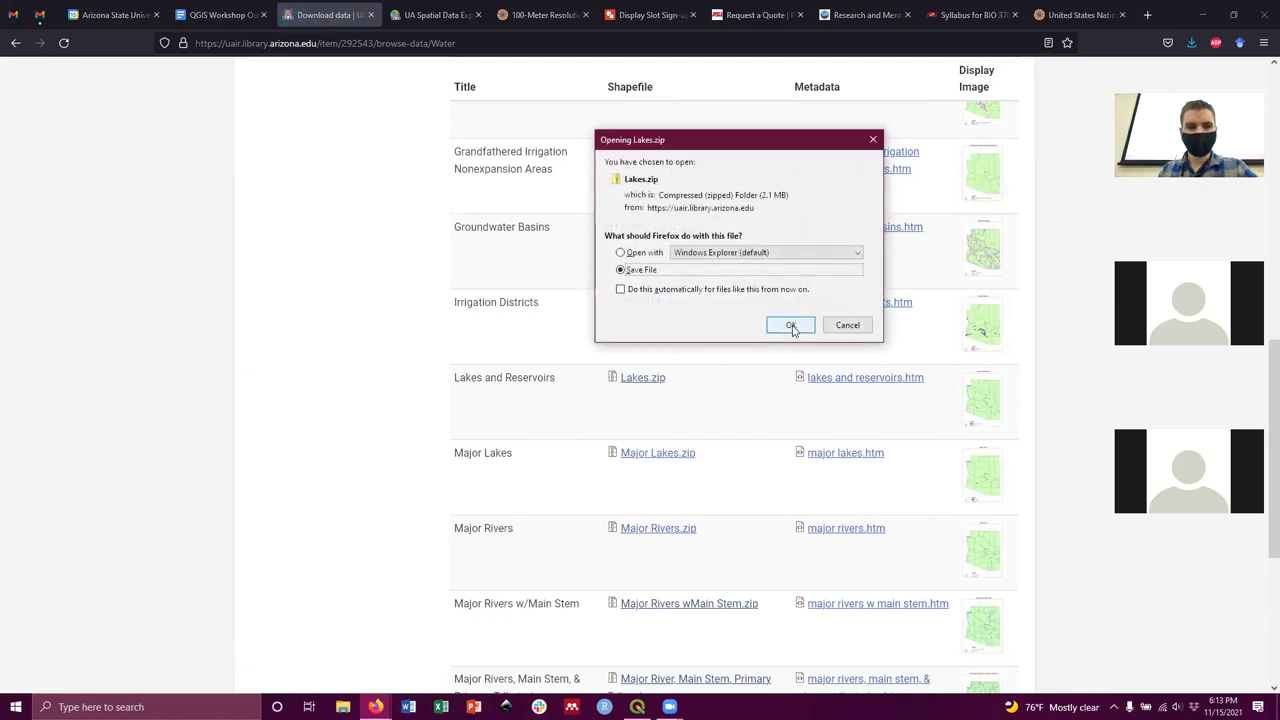
click(790, 326)
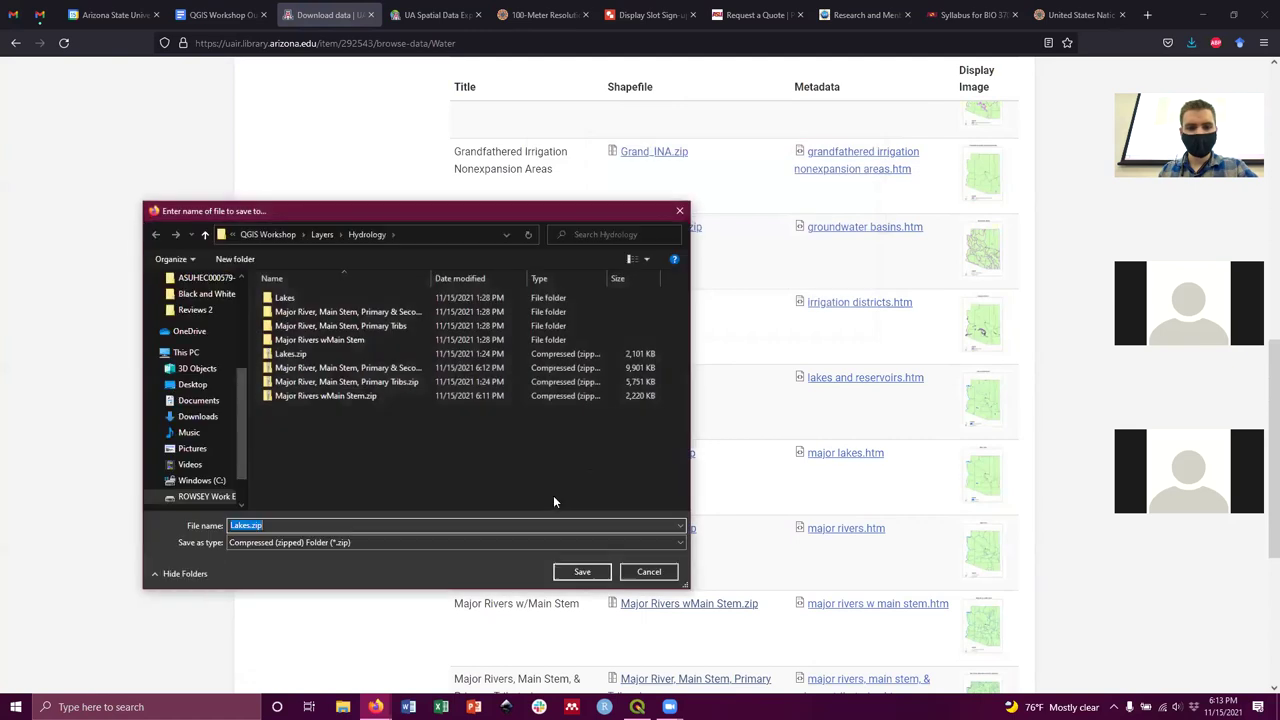
click(580, 573)
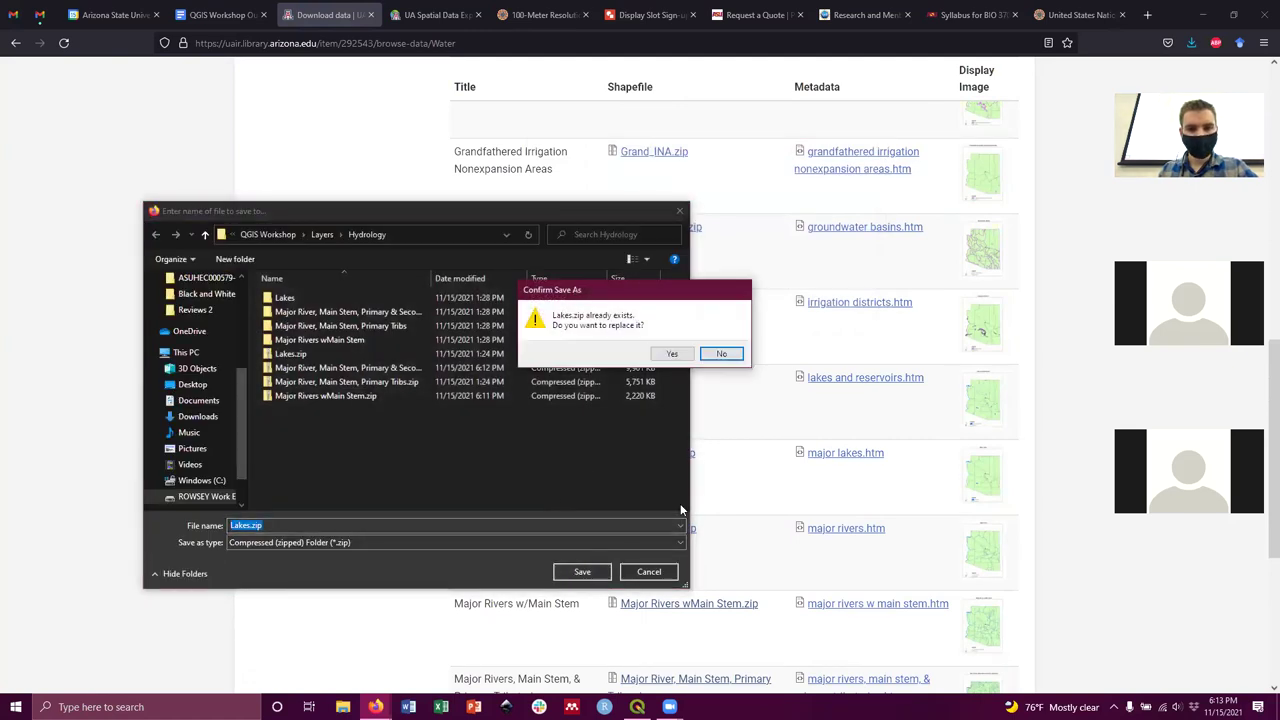
click(678, 355)
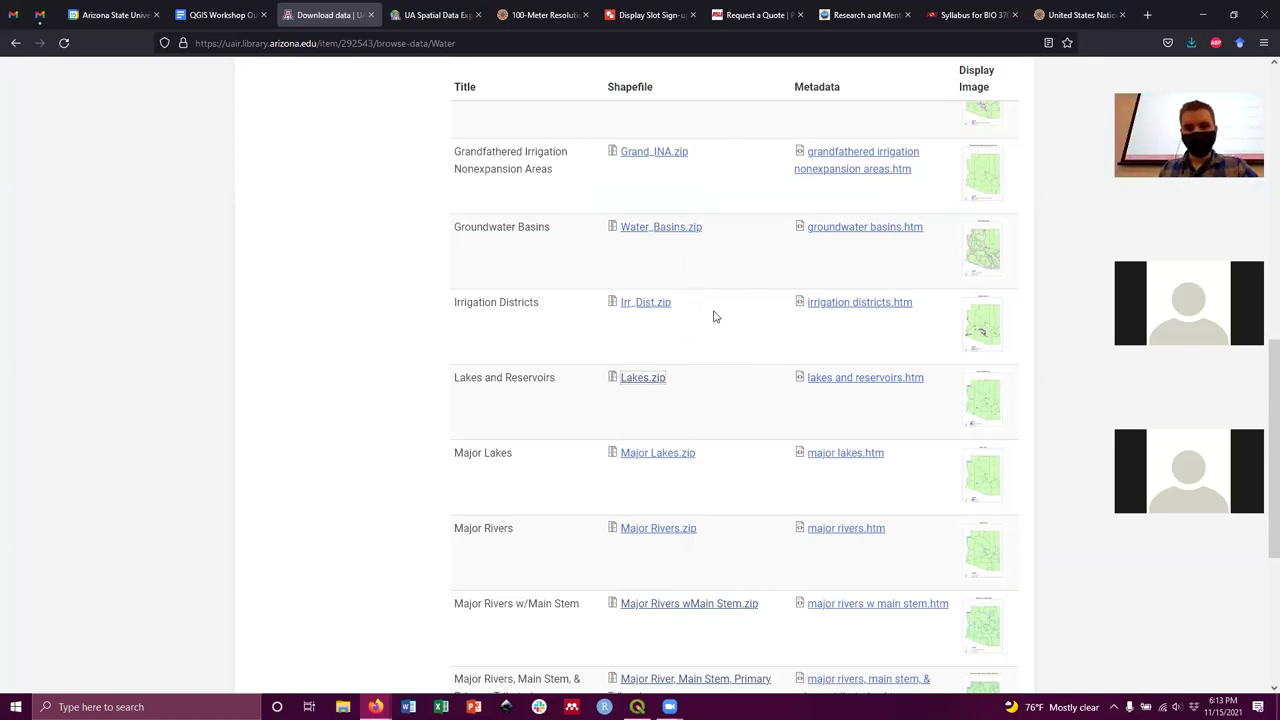
Review the required water shapefiles by highlighting Major Rivers wMain Stem.zip, the Primary & Secondary Tribs.zip link and Lakes.zip.
scroll(707, 322, down, 1)
scroll(707, 328, down, 2)
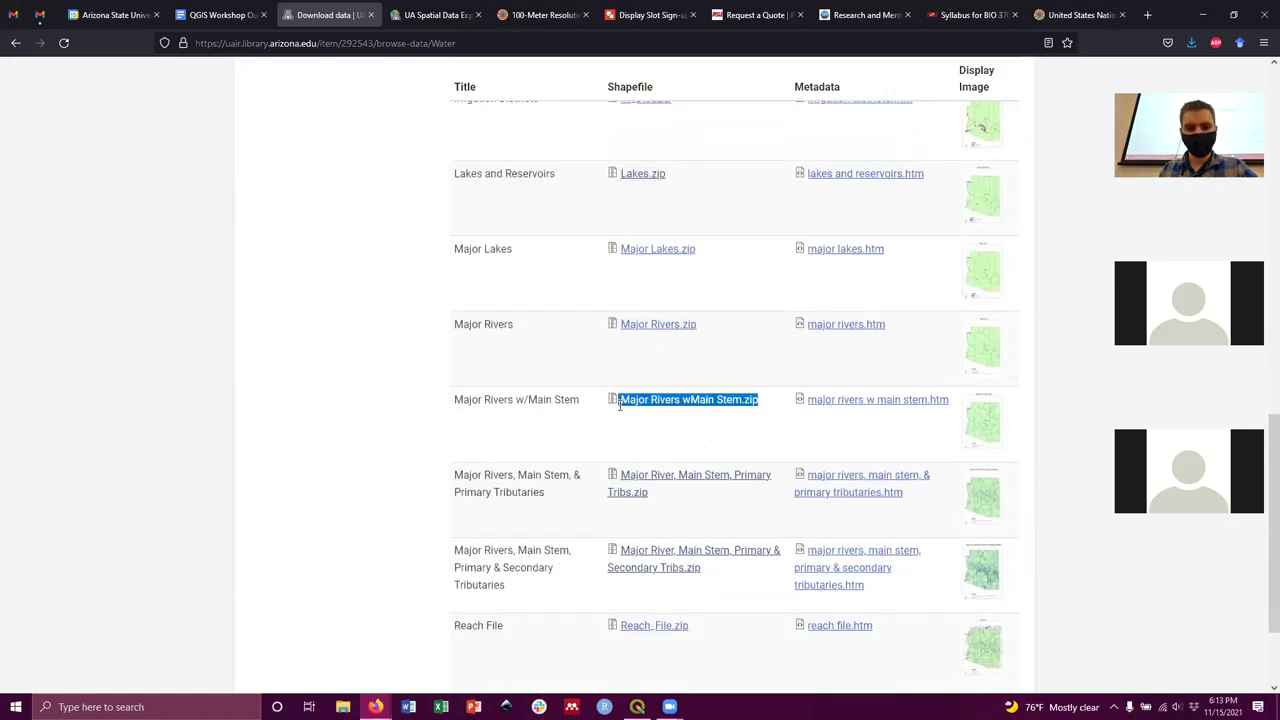
scroll(716, 528, down, 1)
drag(712, 522, 620, 481)
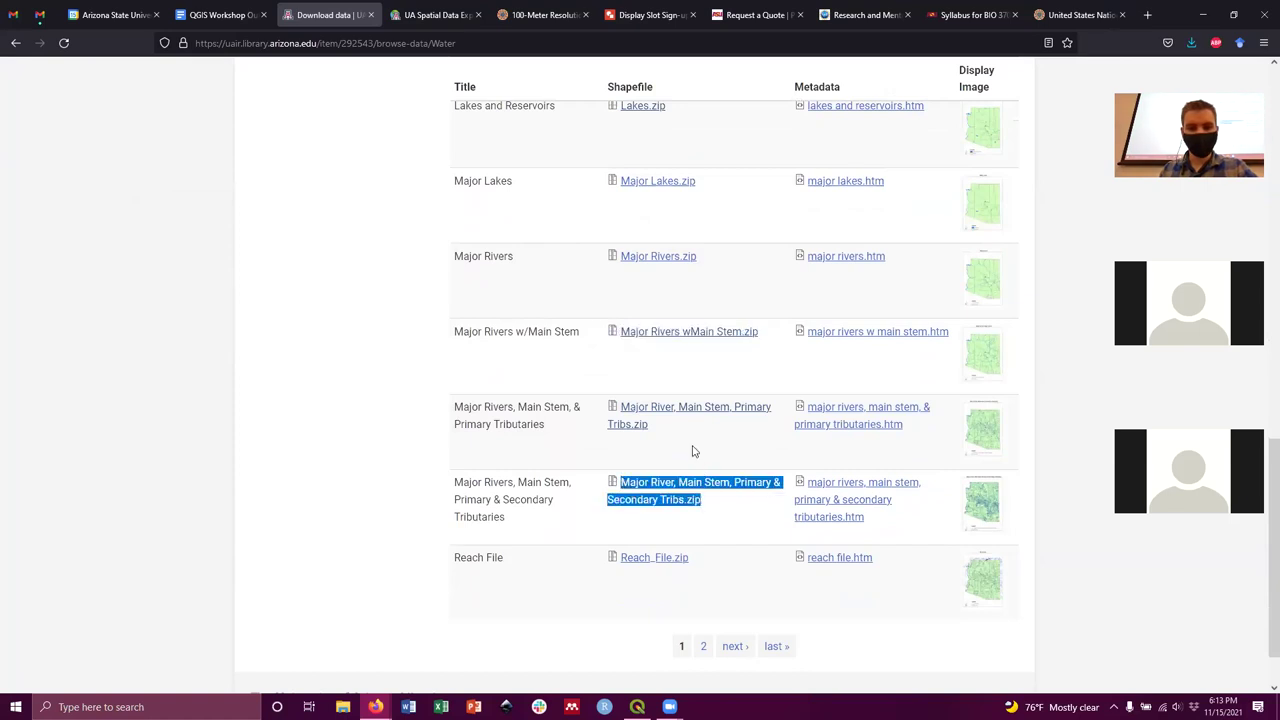
scroll(696, 450, up, 2)
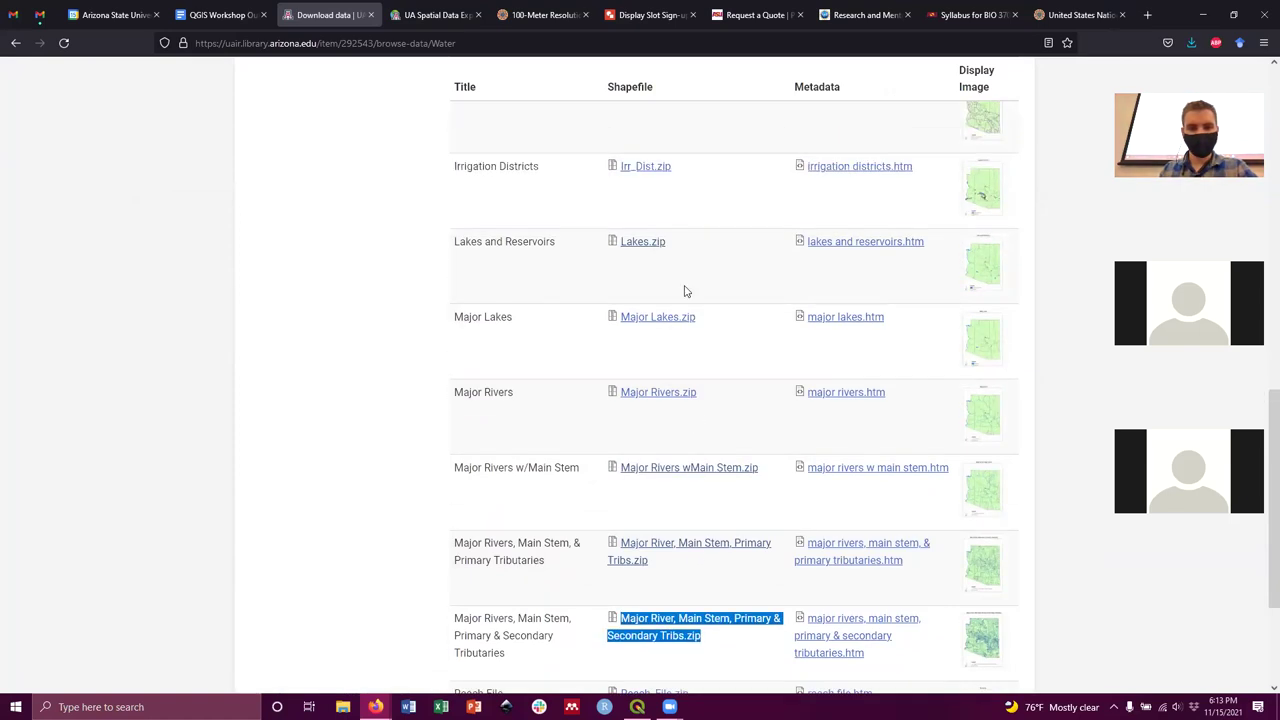
drag(677, 243, 620, 241)
click(660, 271)
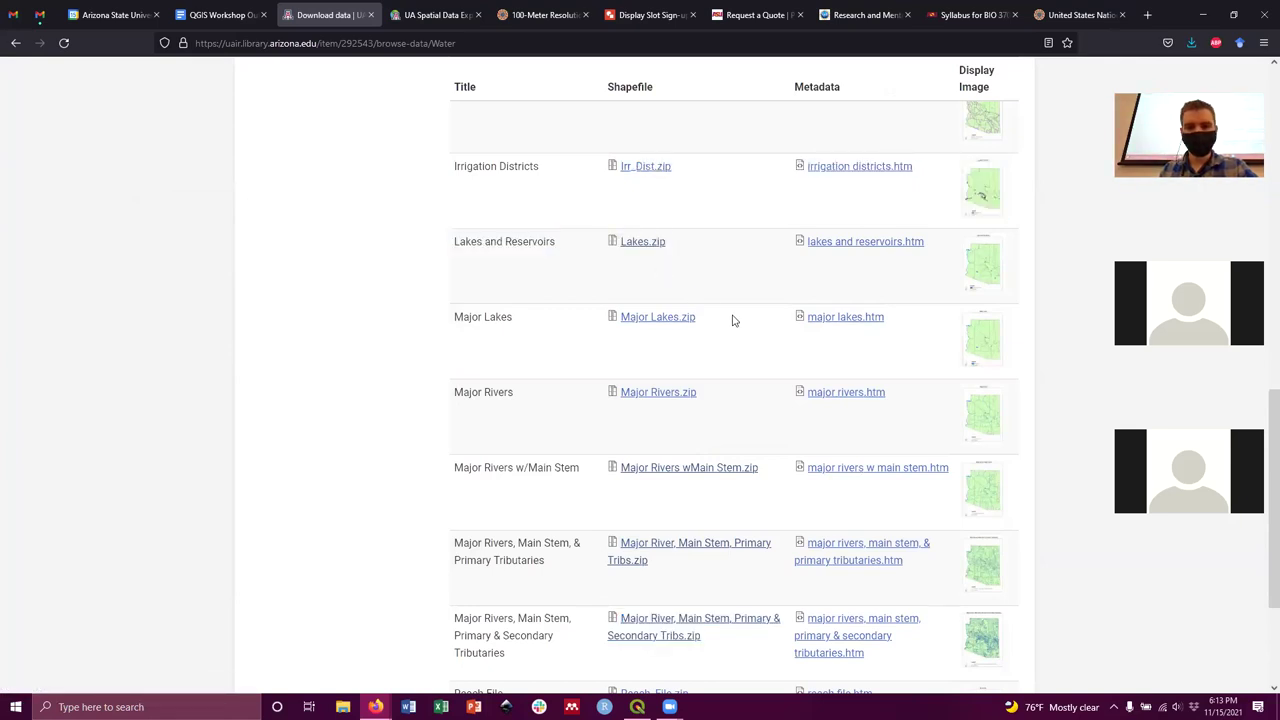
Switch the downloadable datasets from the Water category to the Land category.
scroll(732, 320, up, 5)
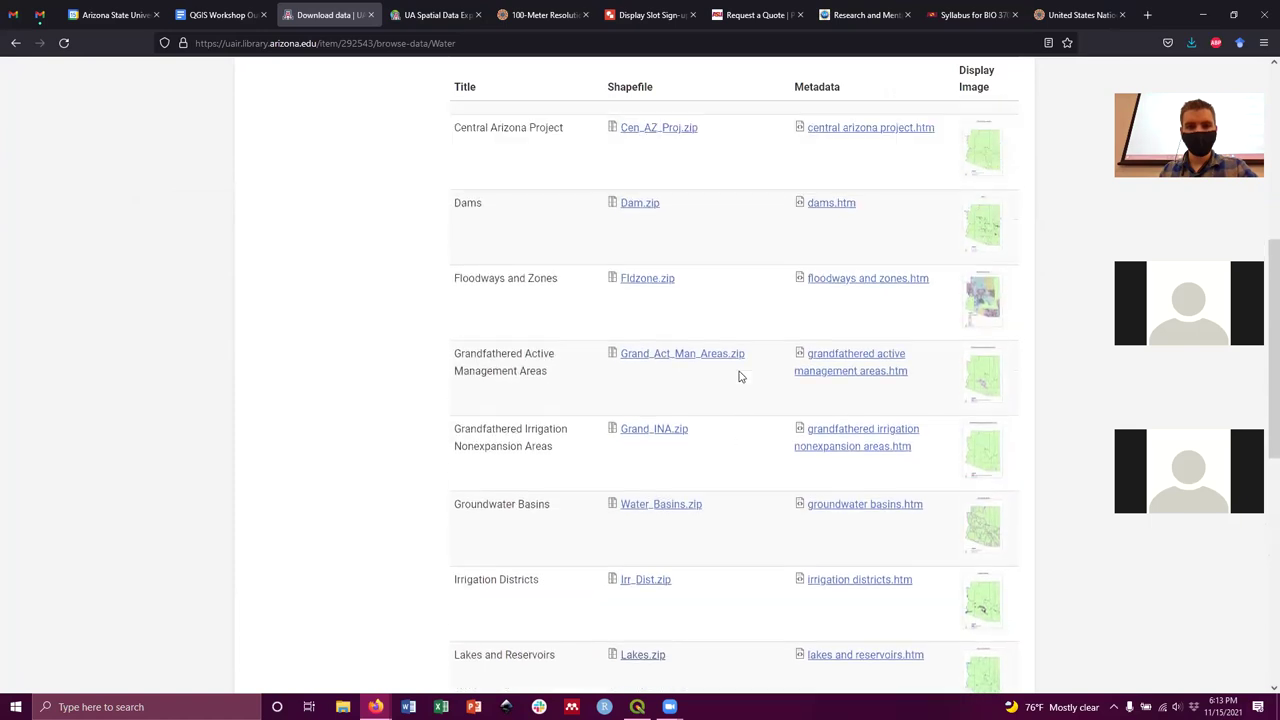
scroll(740, 376, up, 5)
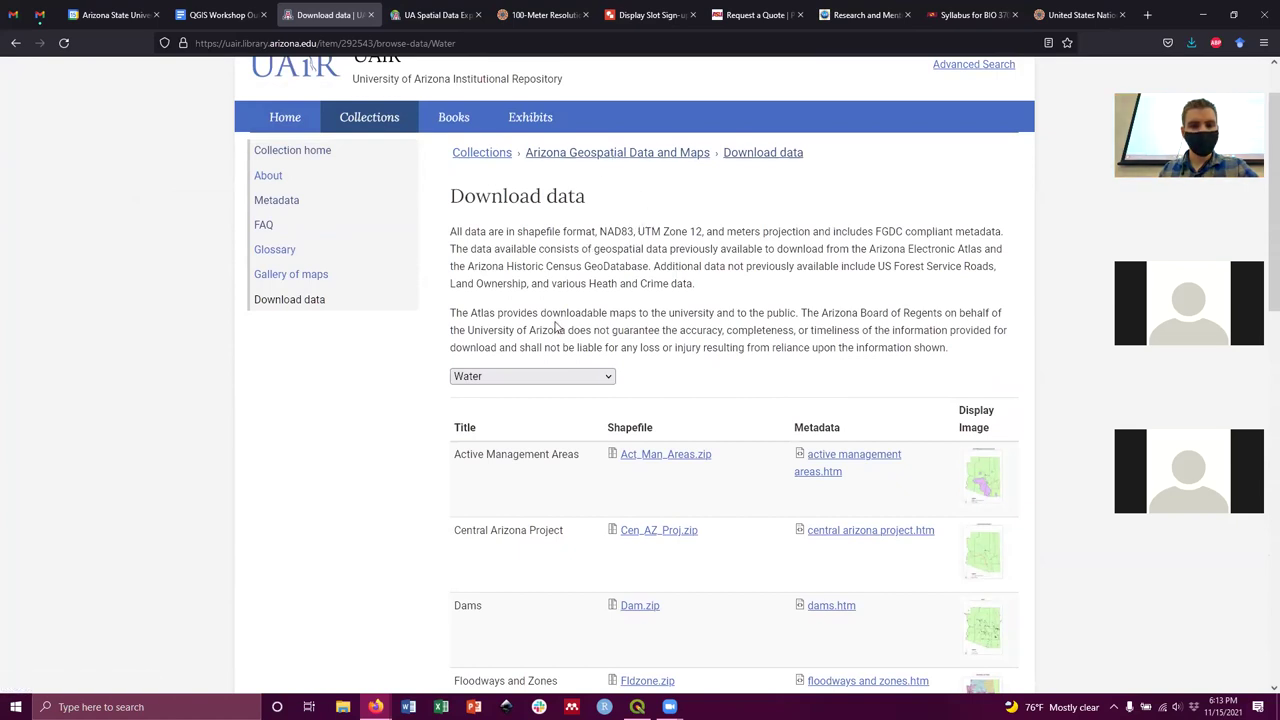
click(530, 376)
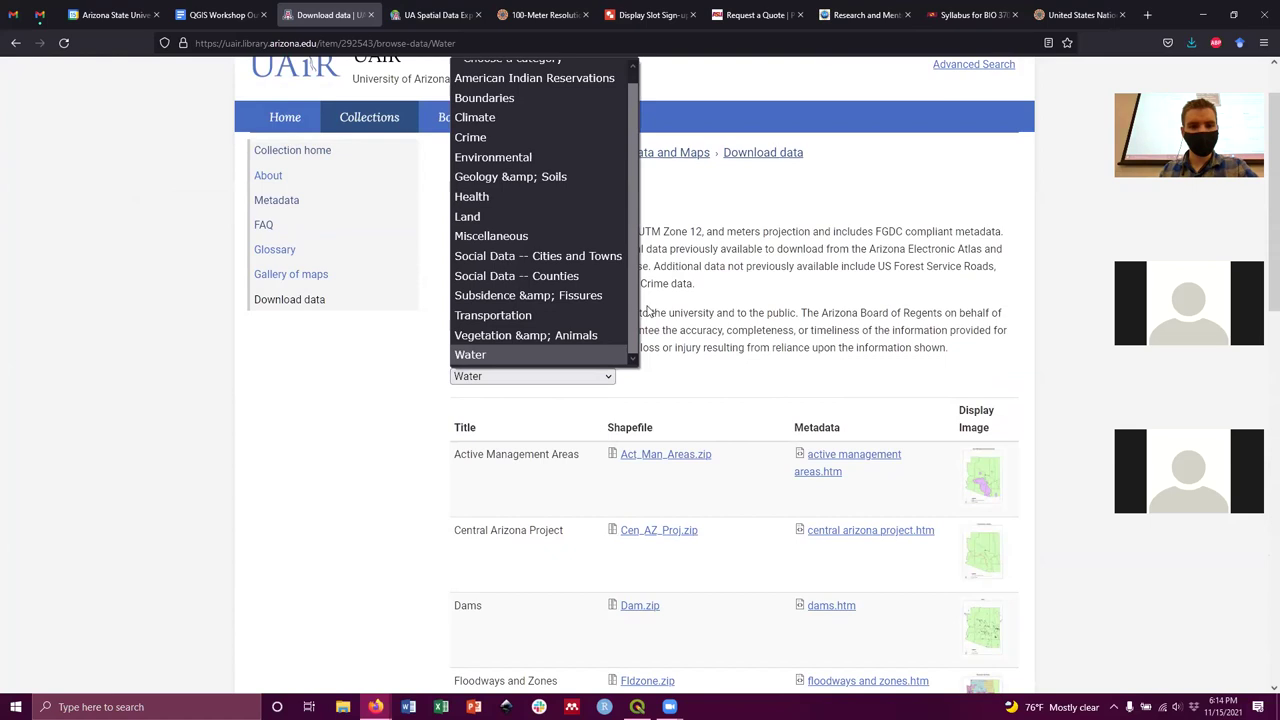
scroll(518, 340, up, 1)
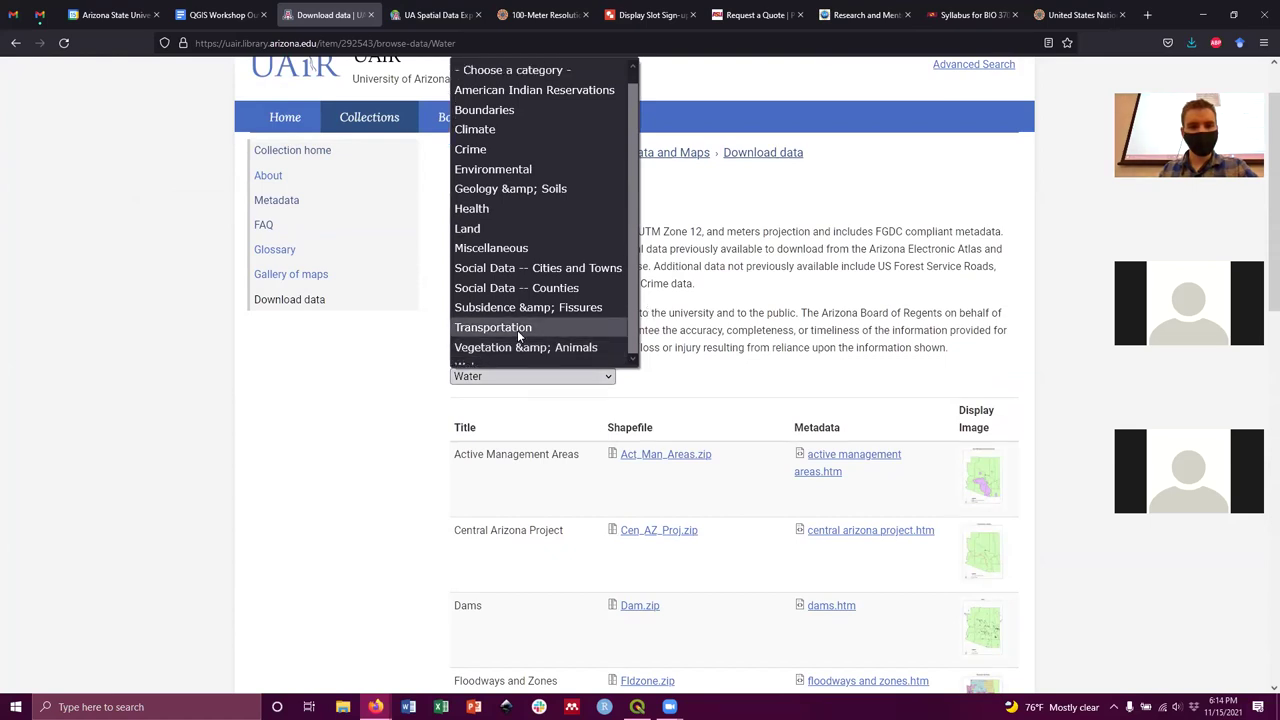
click(477, 228)
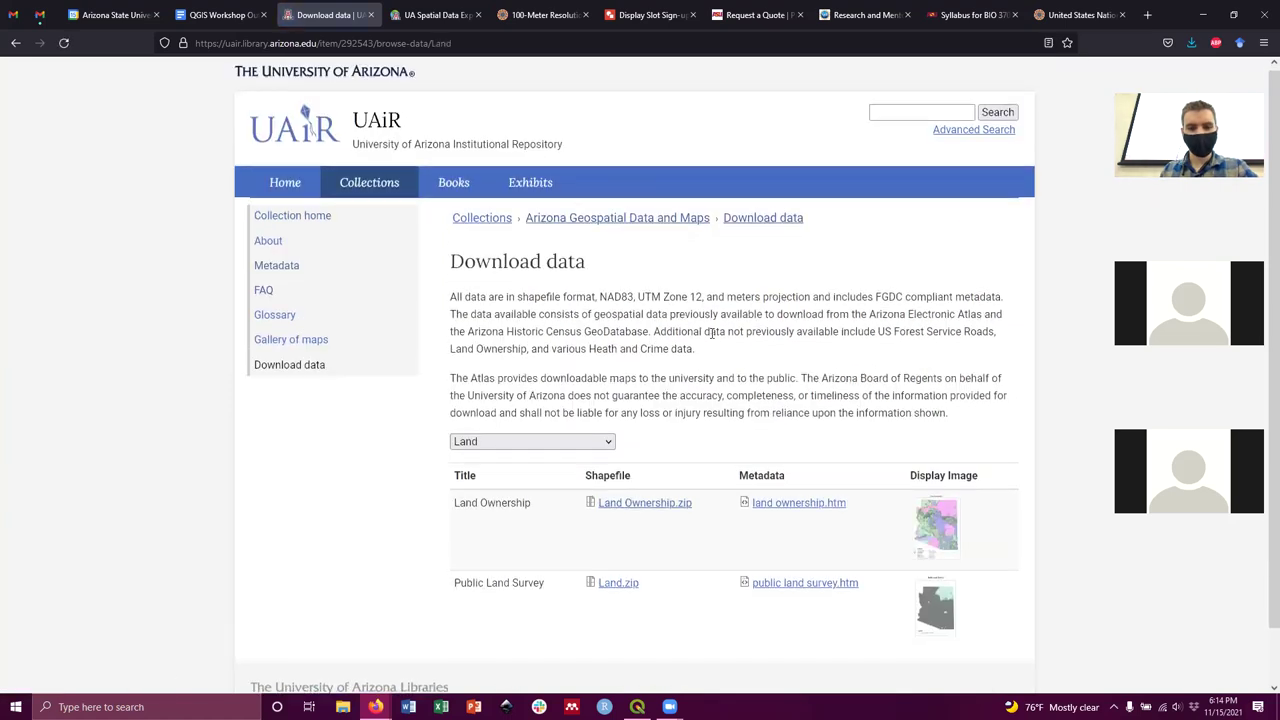
Download Land Ownership.zip into the Political Divisions folder under Layers, replacing the existing file.
scroll(711, 333, down, 2)
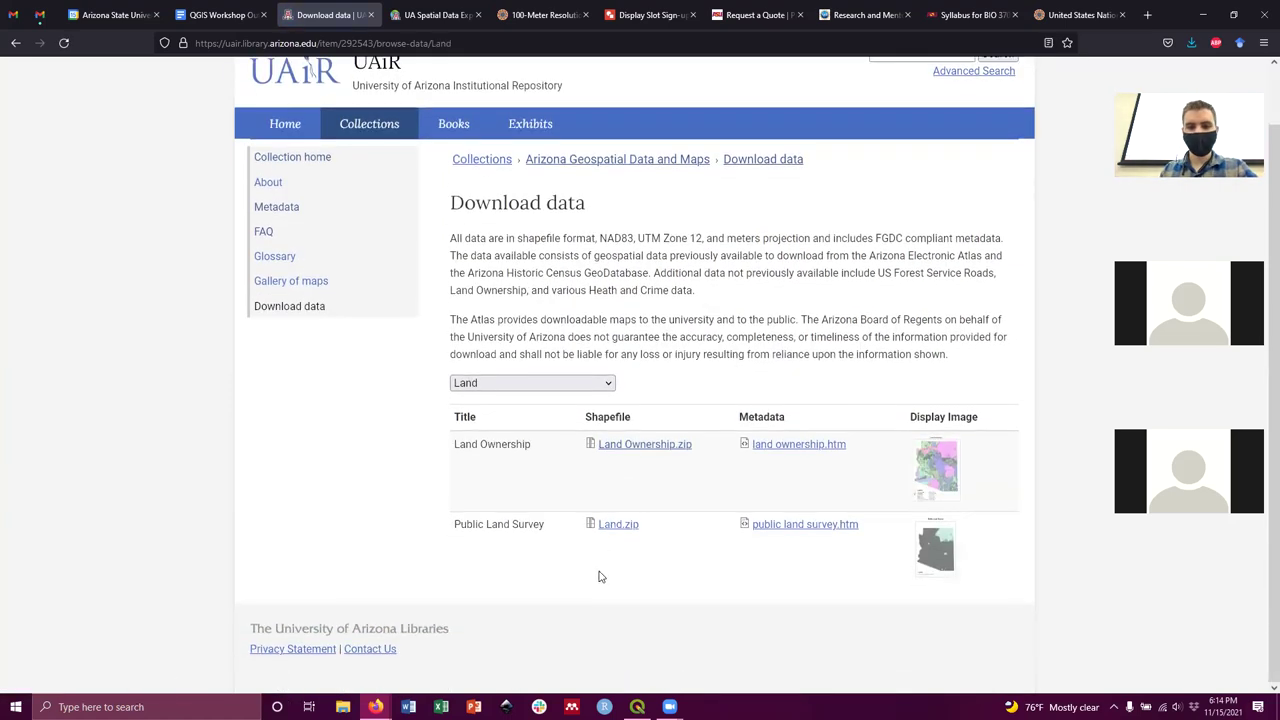
click(648, 448)
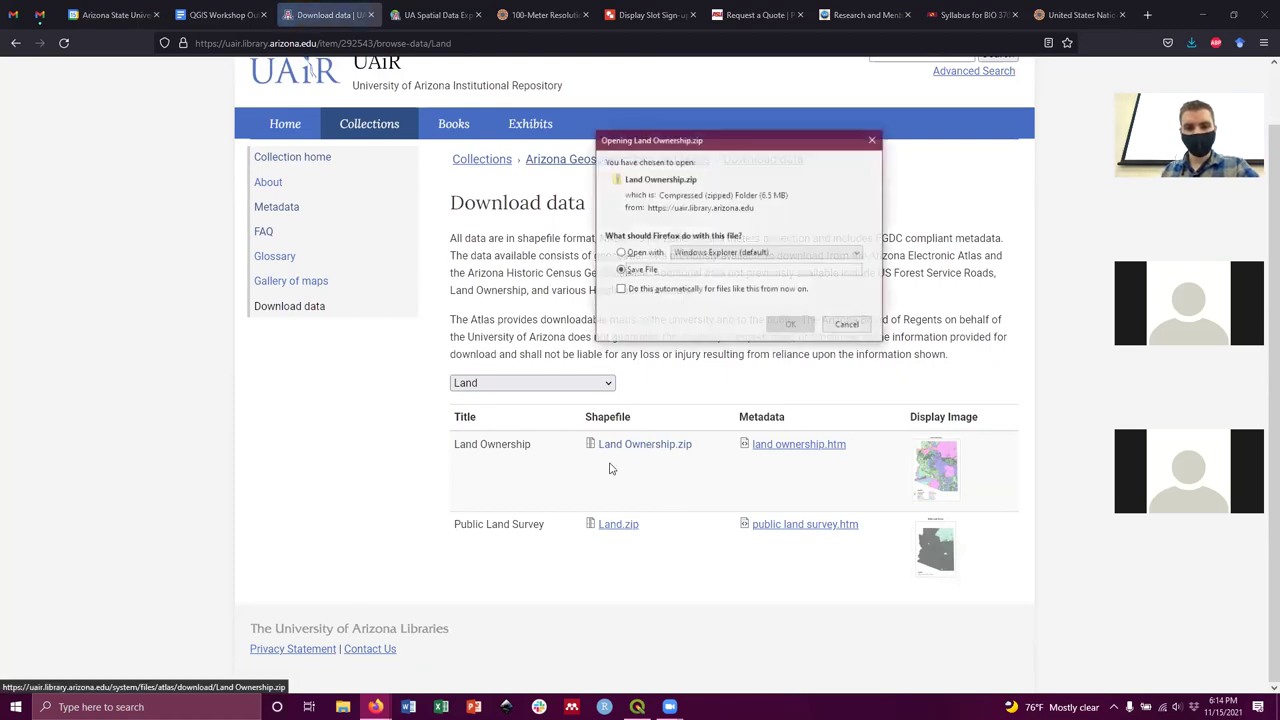
click(782, 330)
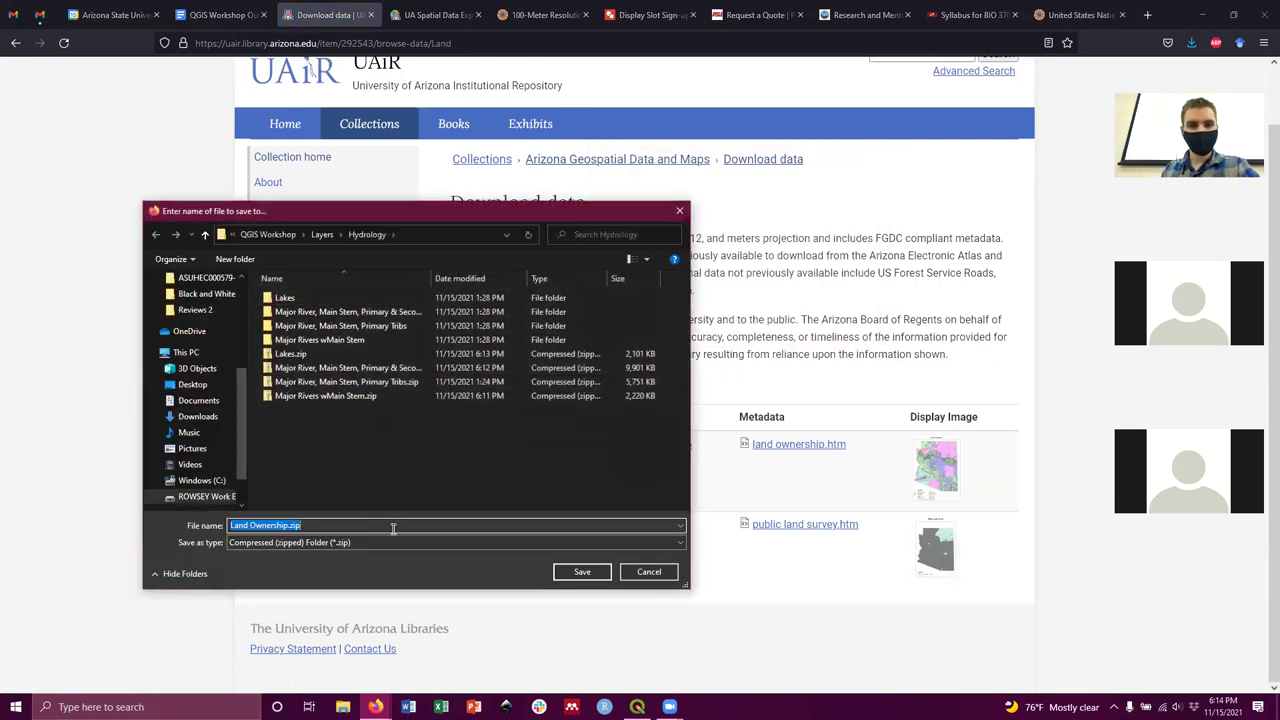
click(321, 235)
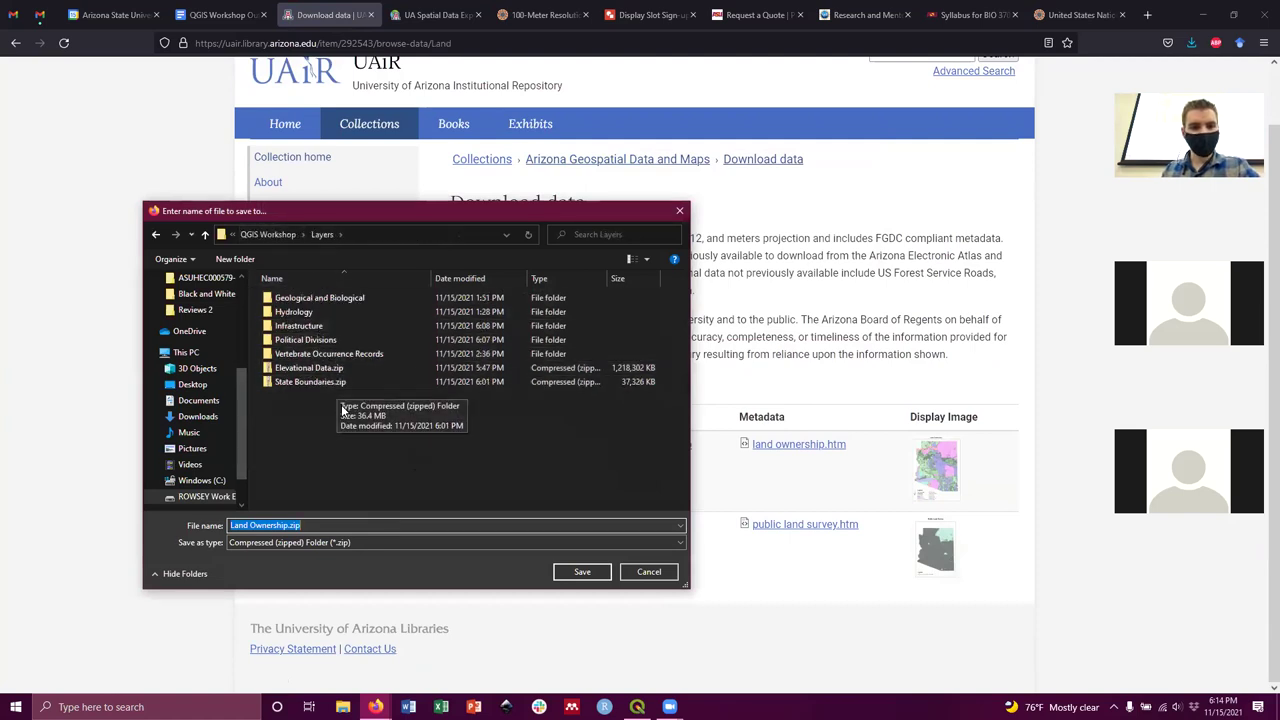
double_click(310, 339)
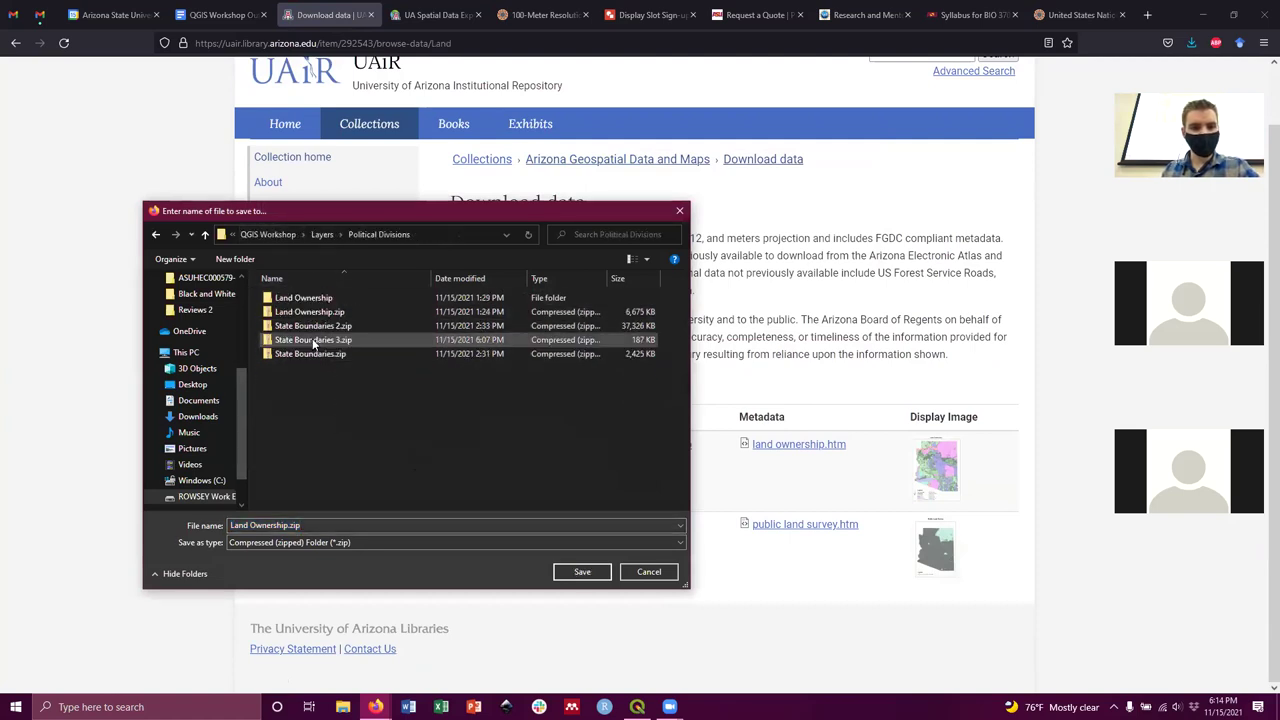
click(580, 572)
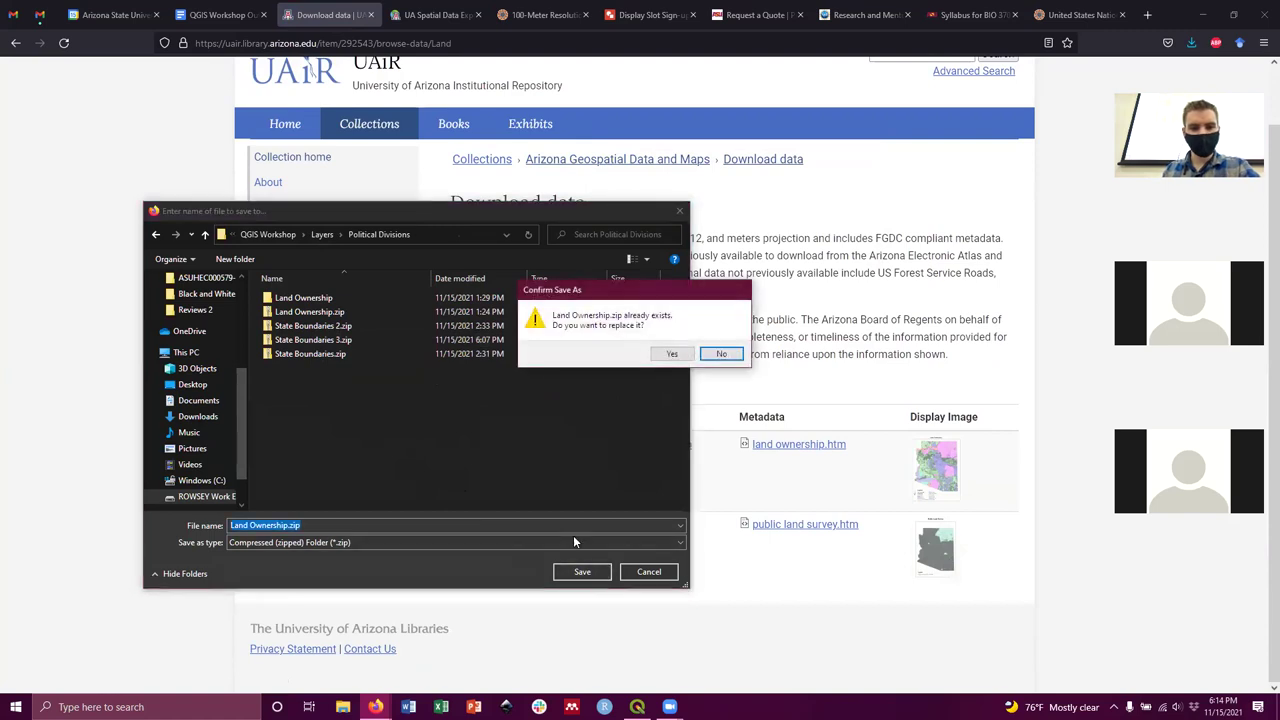
click(670, 355)
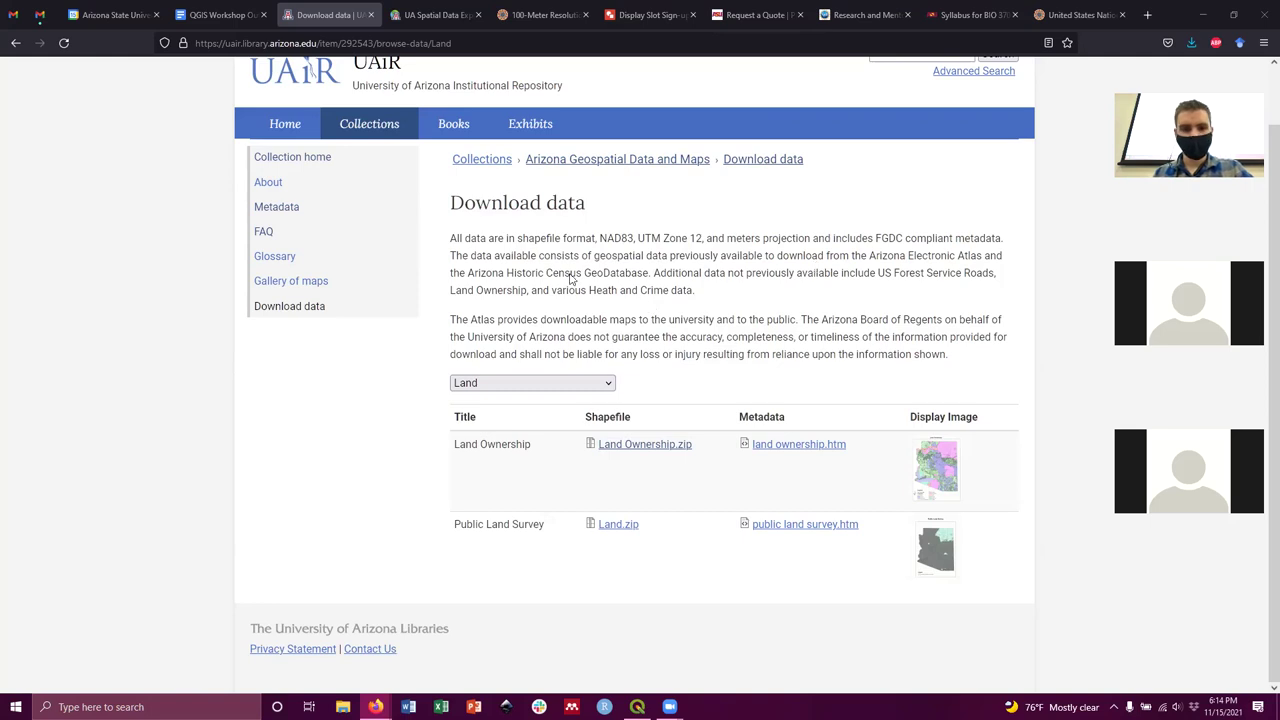
Switch the downloadable datasets from the Land category to the Climate category.
click(537, 382)
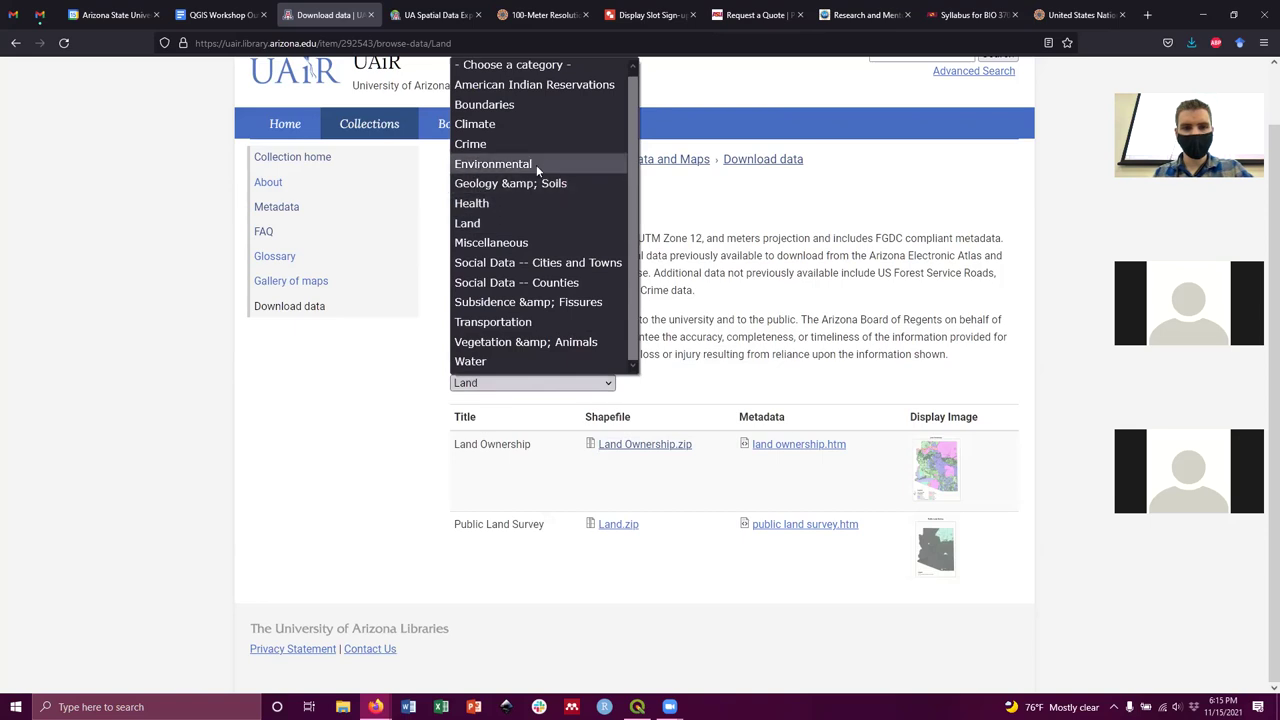
scroll(533, 178, up, 1)
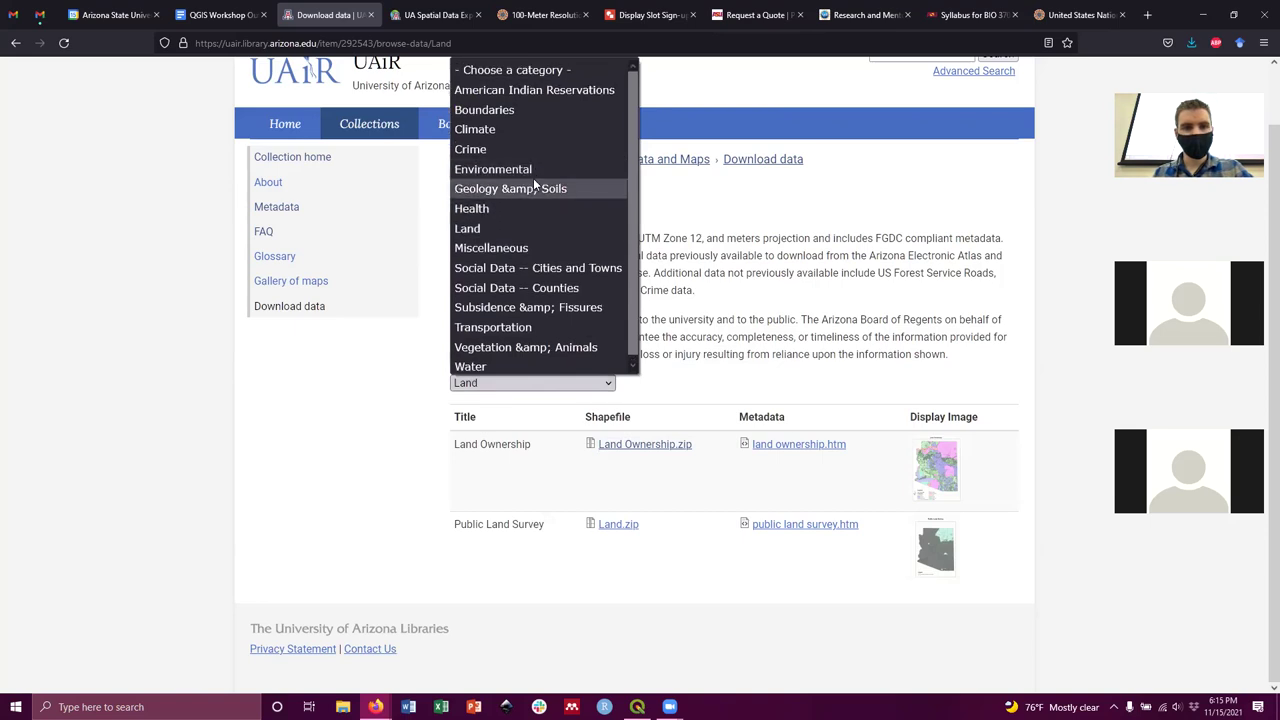
click(486, 130)
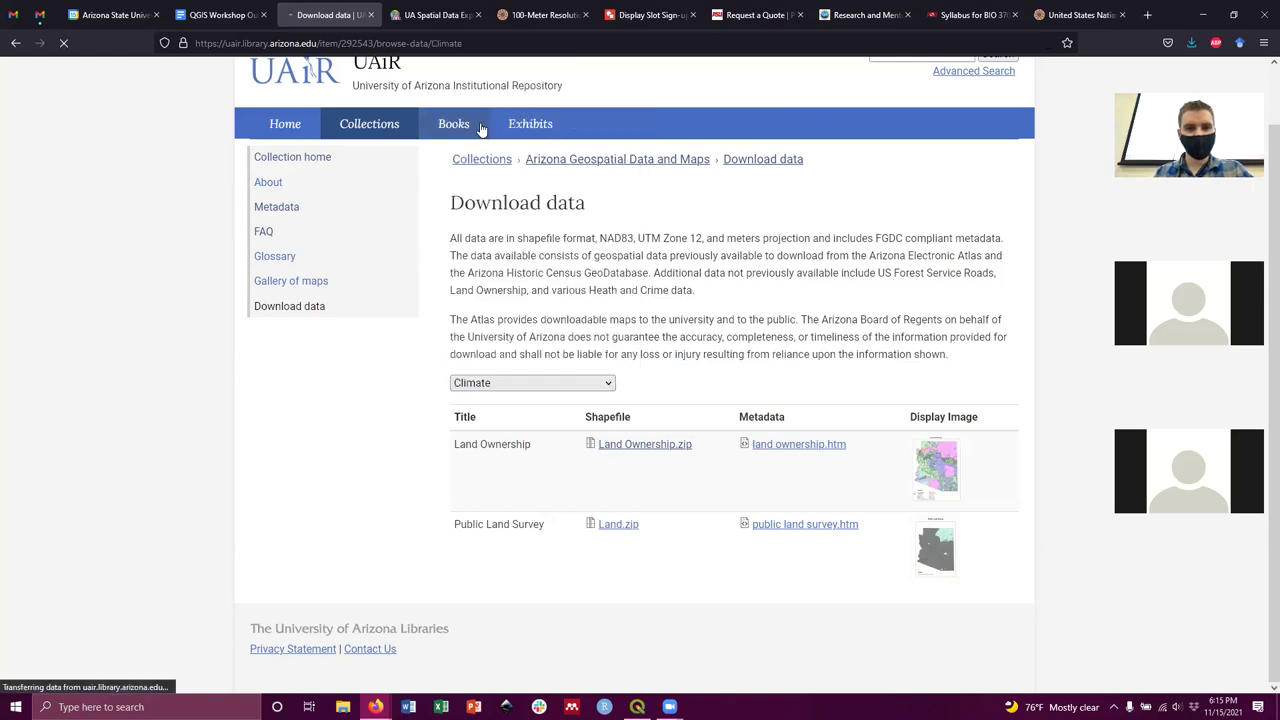
Start downloading the Mean Daily Average Temperature - Annual shapefile, TEMP0313.zip.
scroll(715, 316, down, 3)
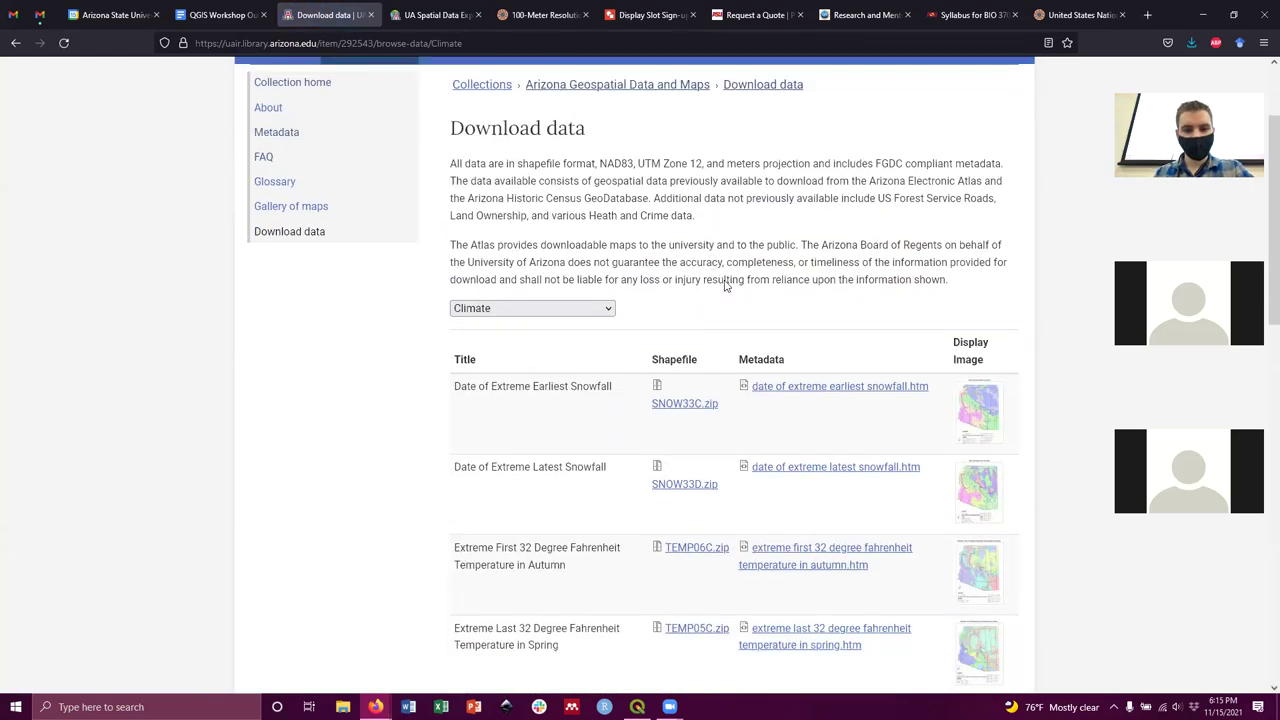
scroll(740, 250, down, 6)
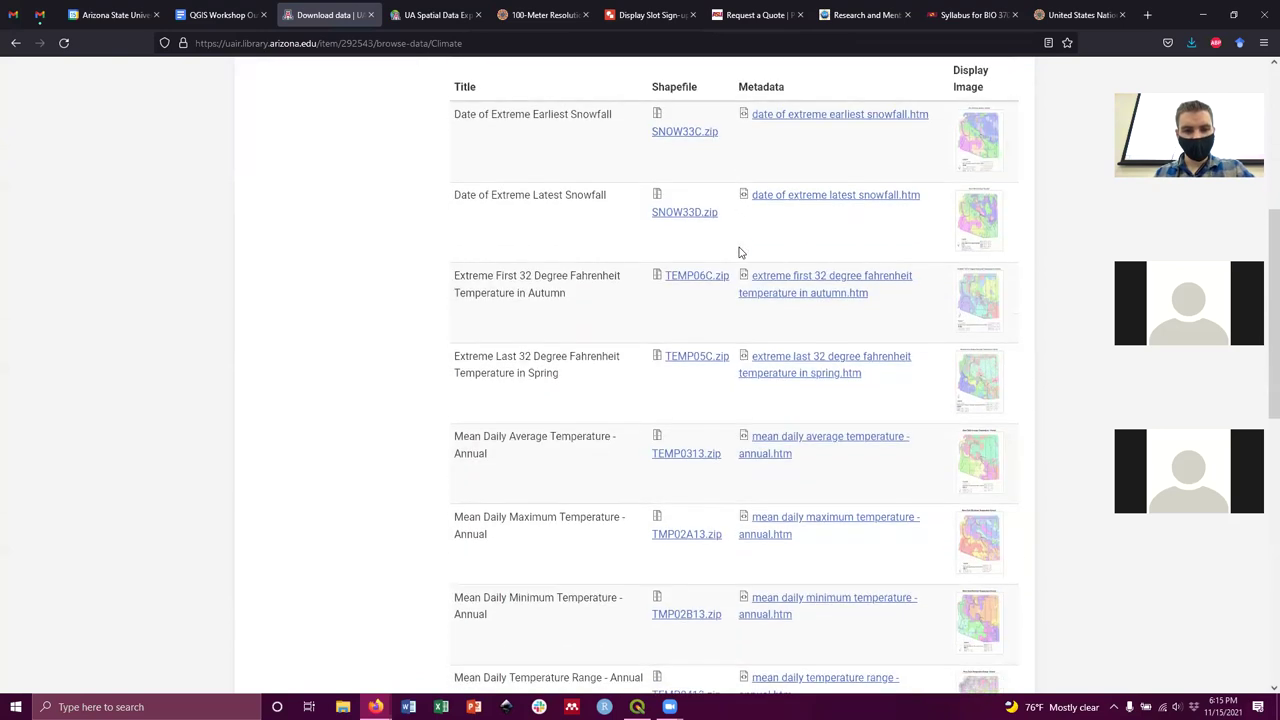
scroll(566, 453, down, 2)
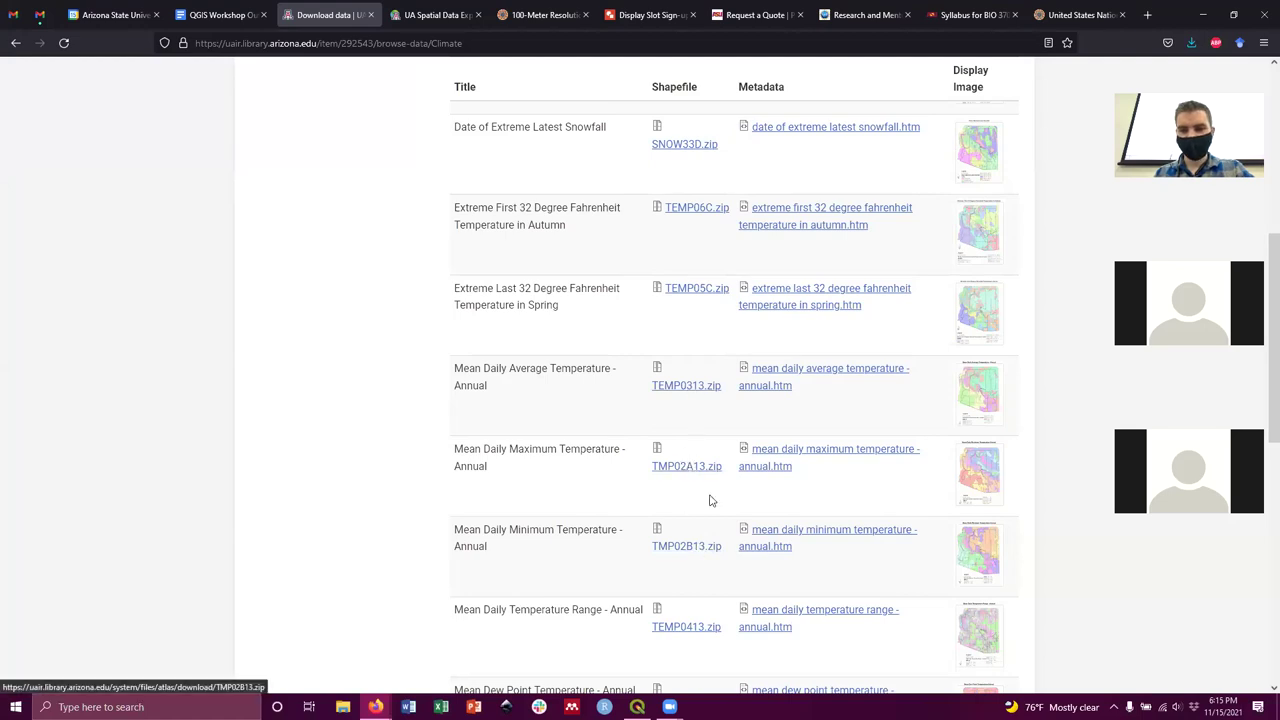
click(684, 388)
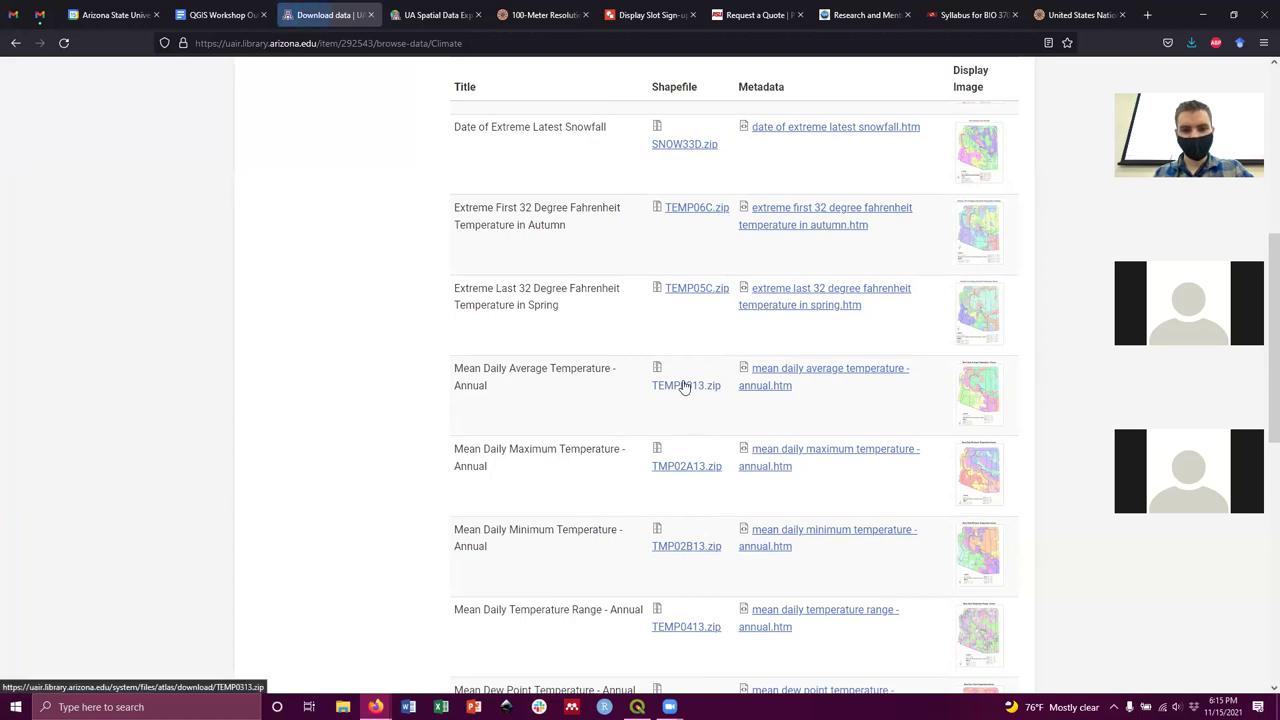
click(795, 323)
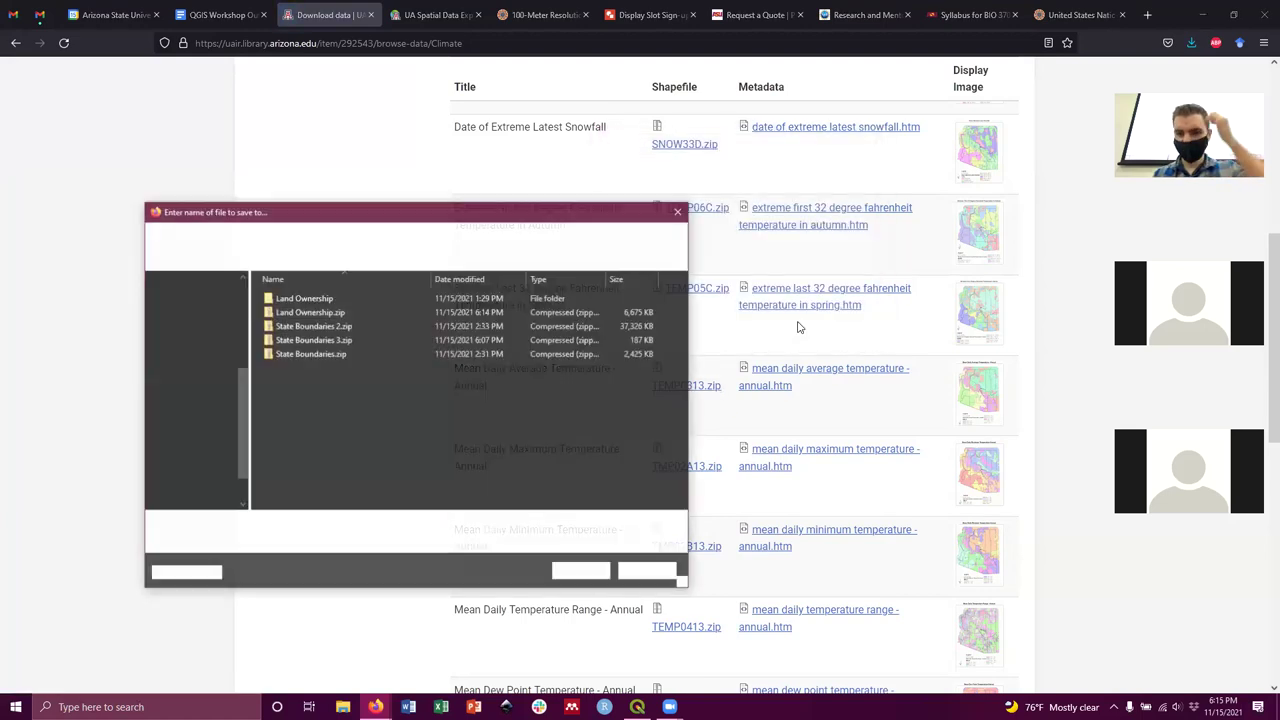
scroll(828, 414, down, 3)
scroll(828, 414, down, 3)
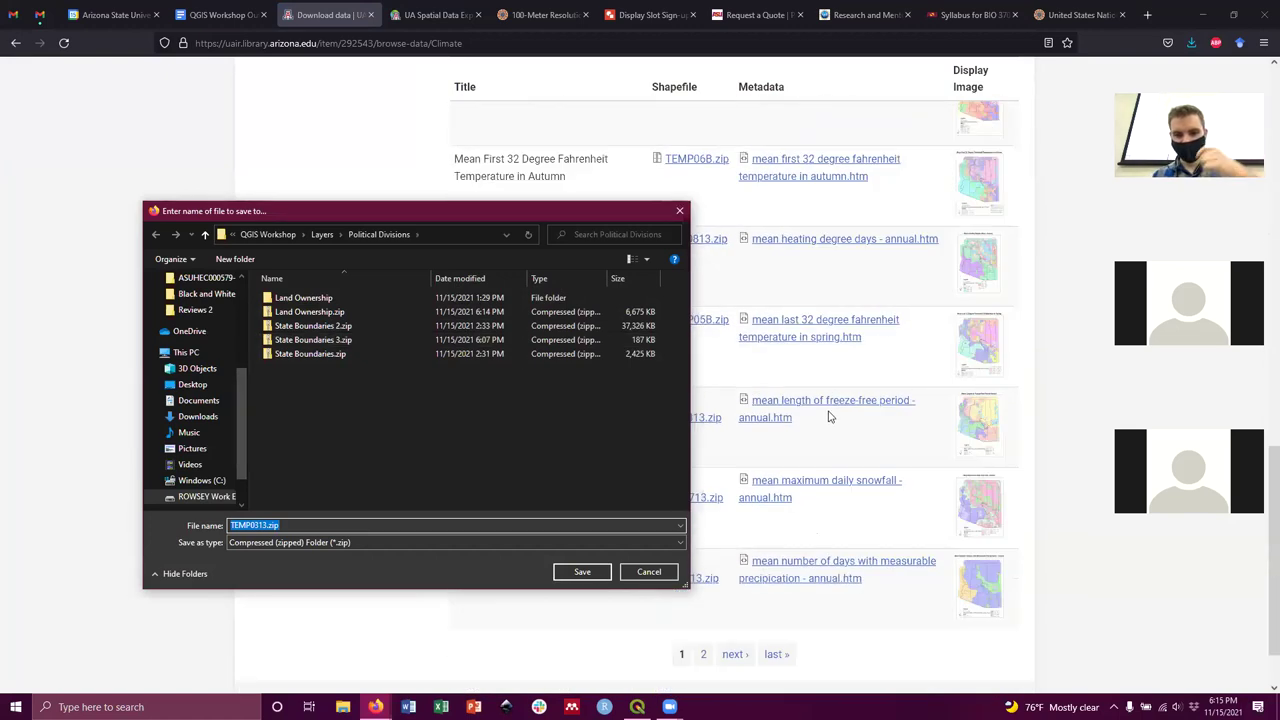
scroll(828, 414, up, 4)
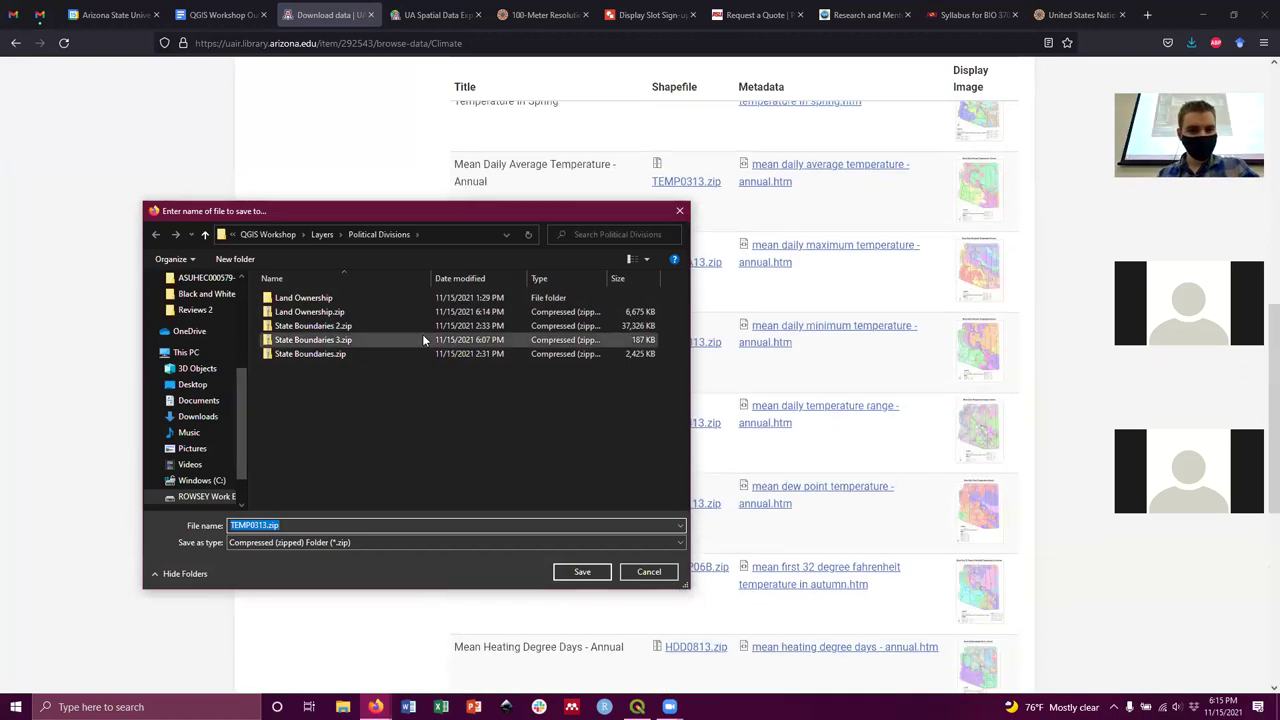
Save the download in the Geological and Biological folder under Layers as Mean Annual Temperature.zip.
click(322, 234)
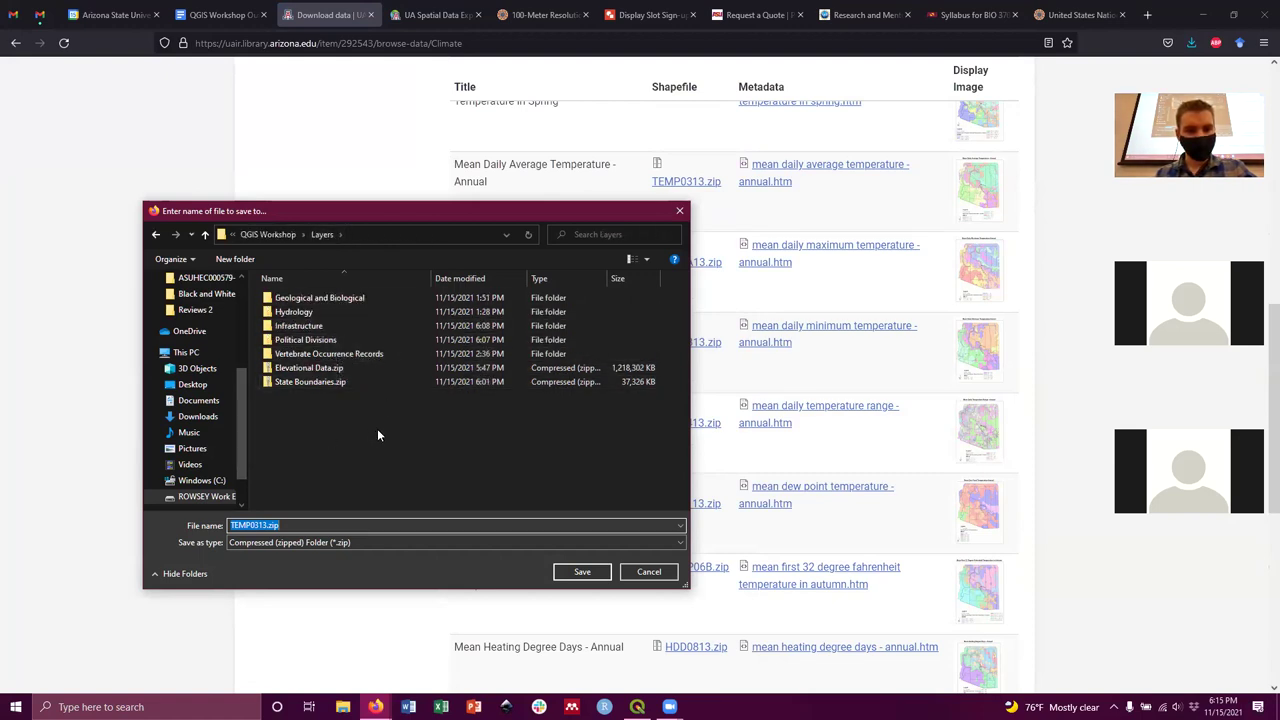
double_click(325, 298)
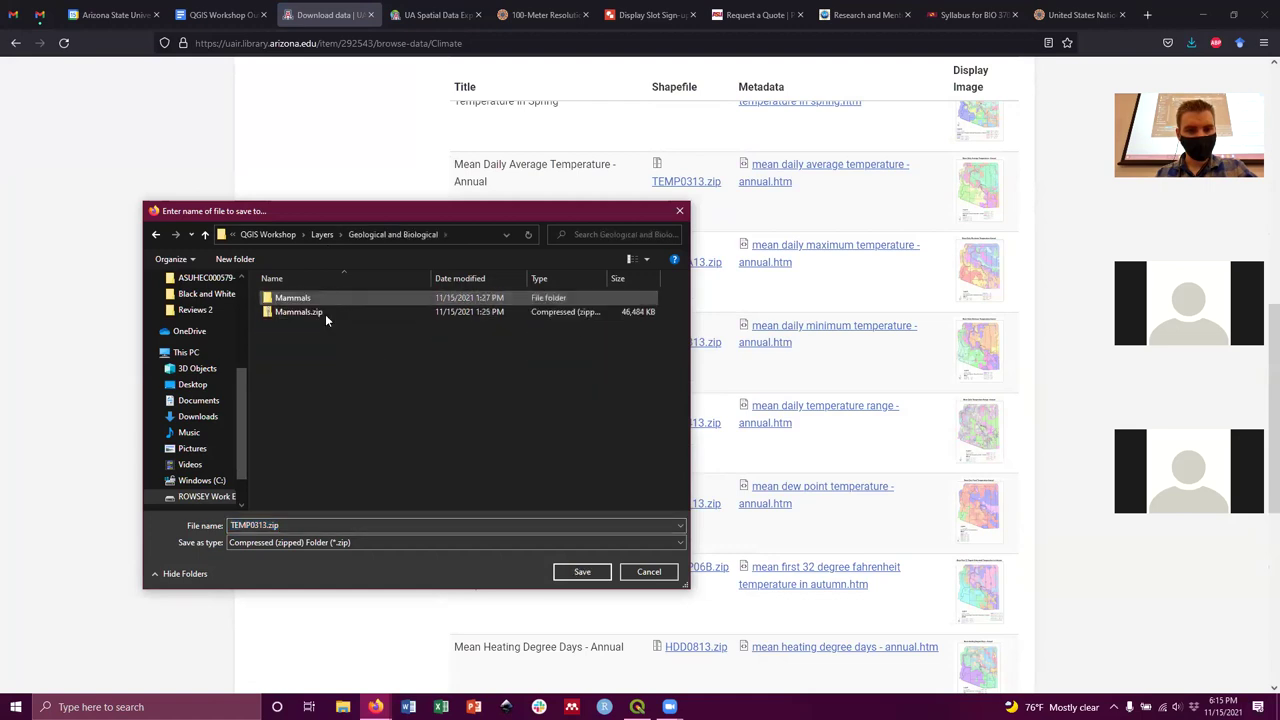
double_click(297, 526)
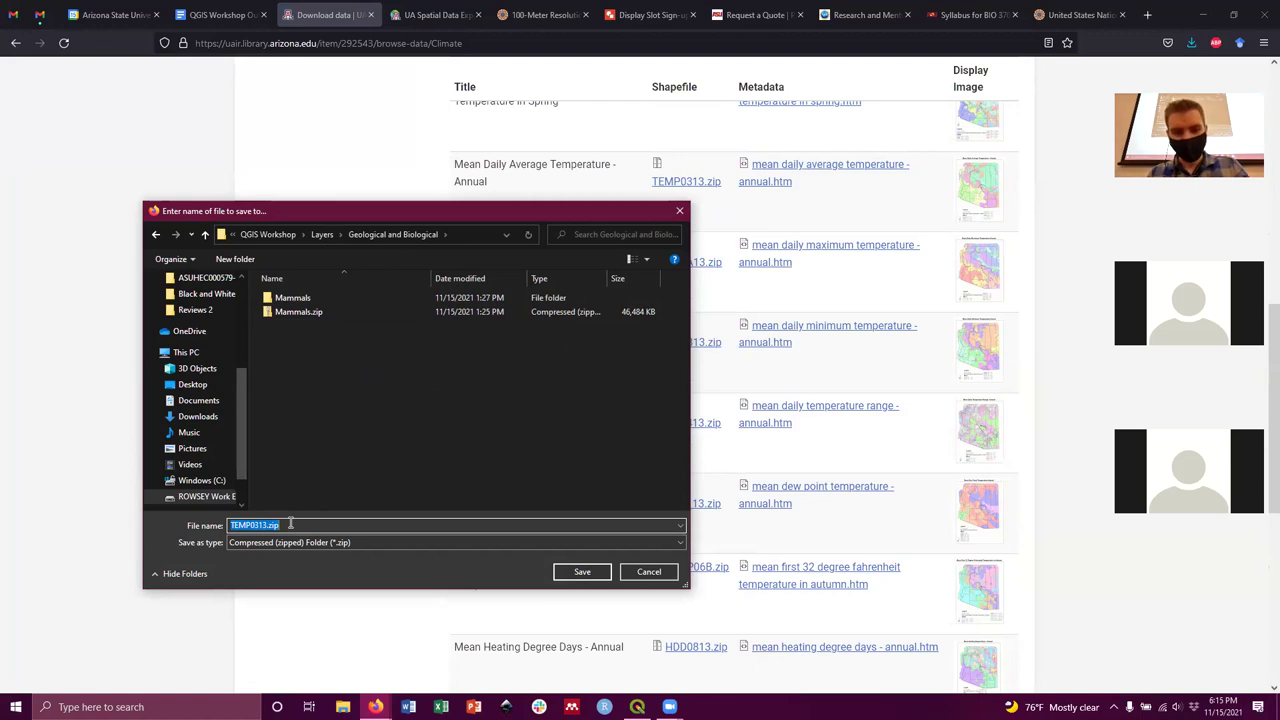
text(Mean Annual)
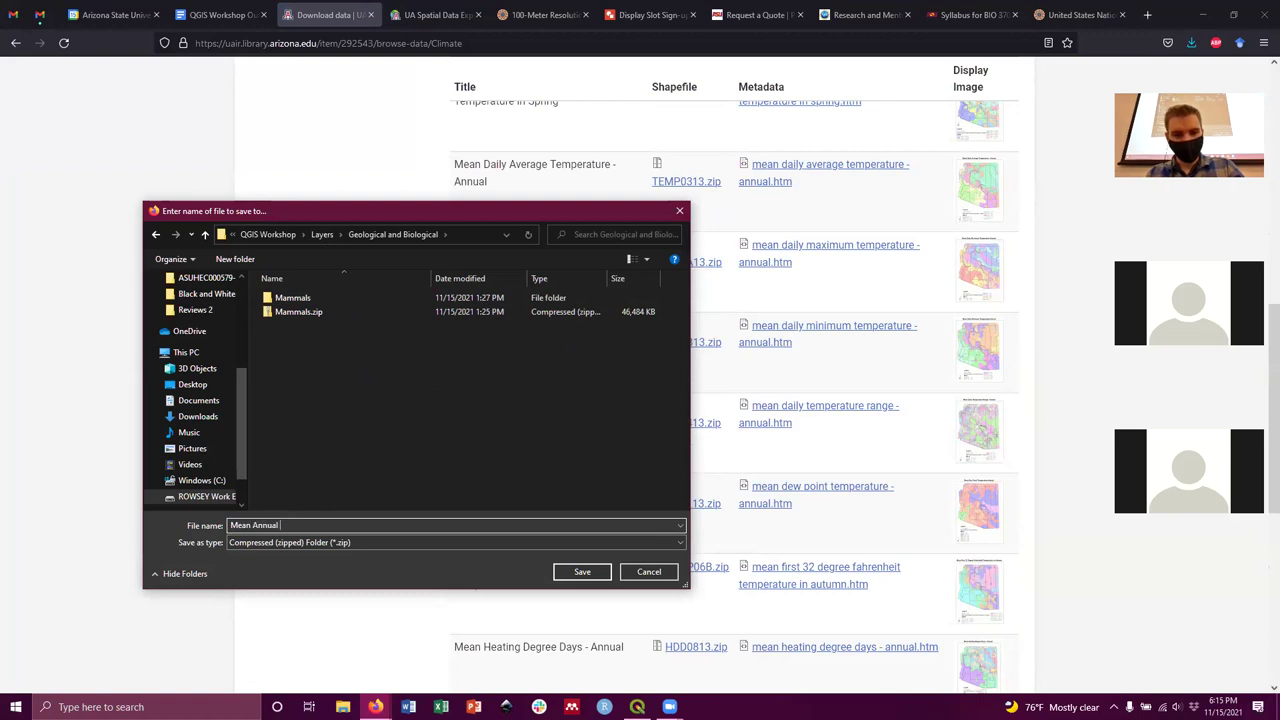
text( Temperature.zip)
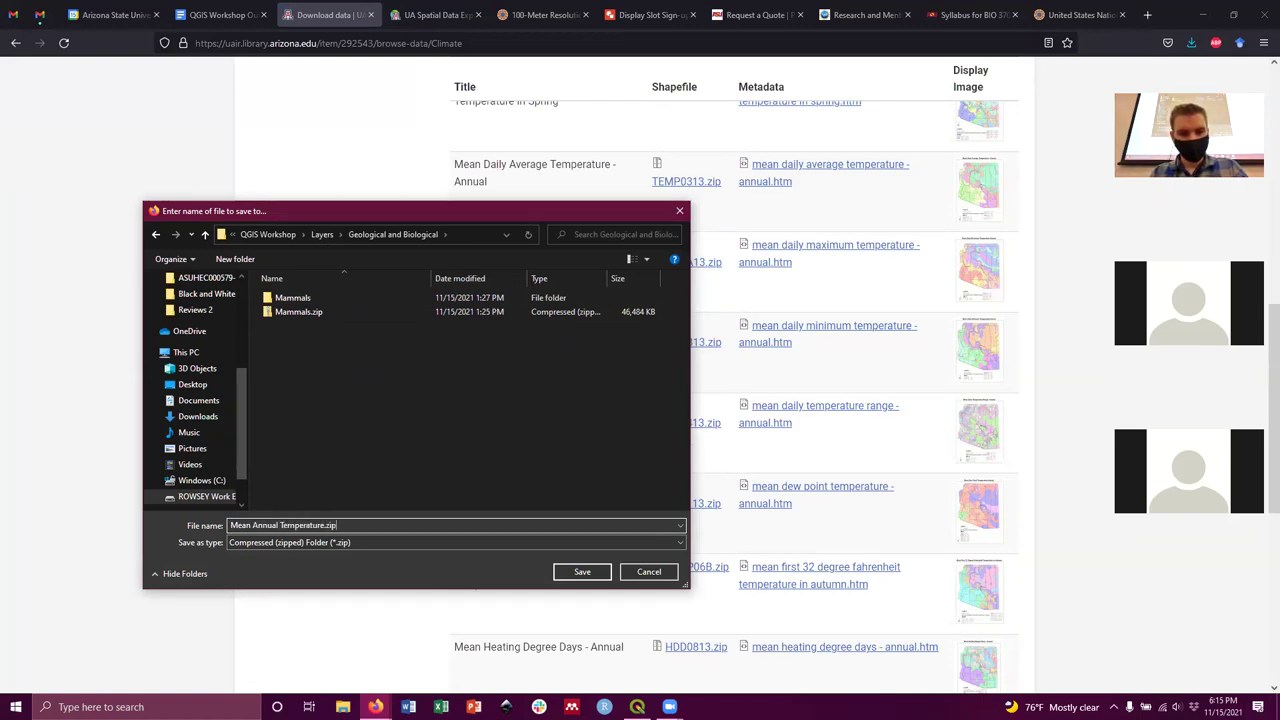
key(Return)
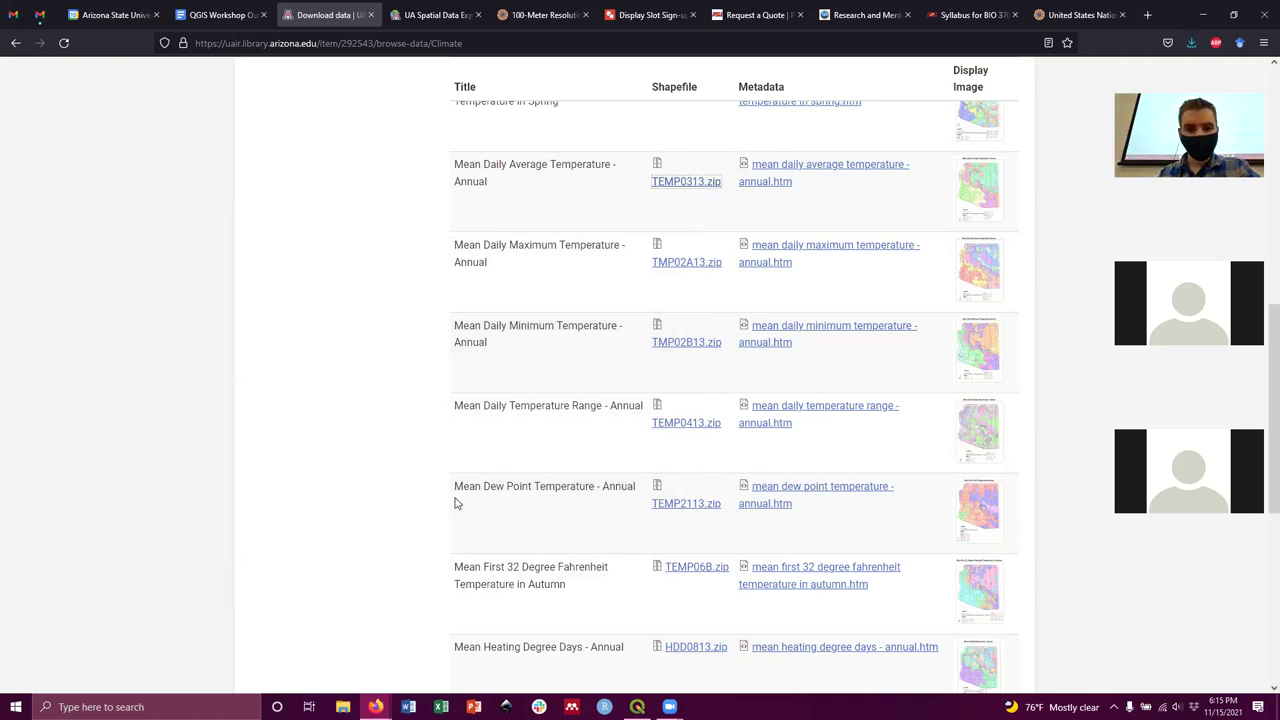
Review the Climate category selection and the Mean Daily Average Temperature - Annual entry with its TEMP0313.zip link.
scroll(427, 459, up, 3)
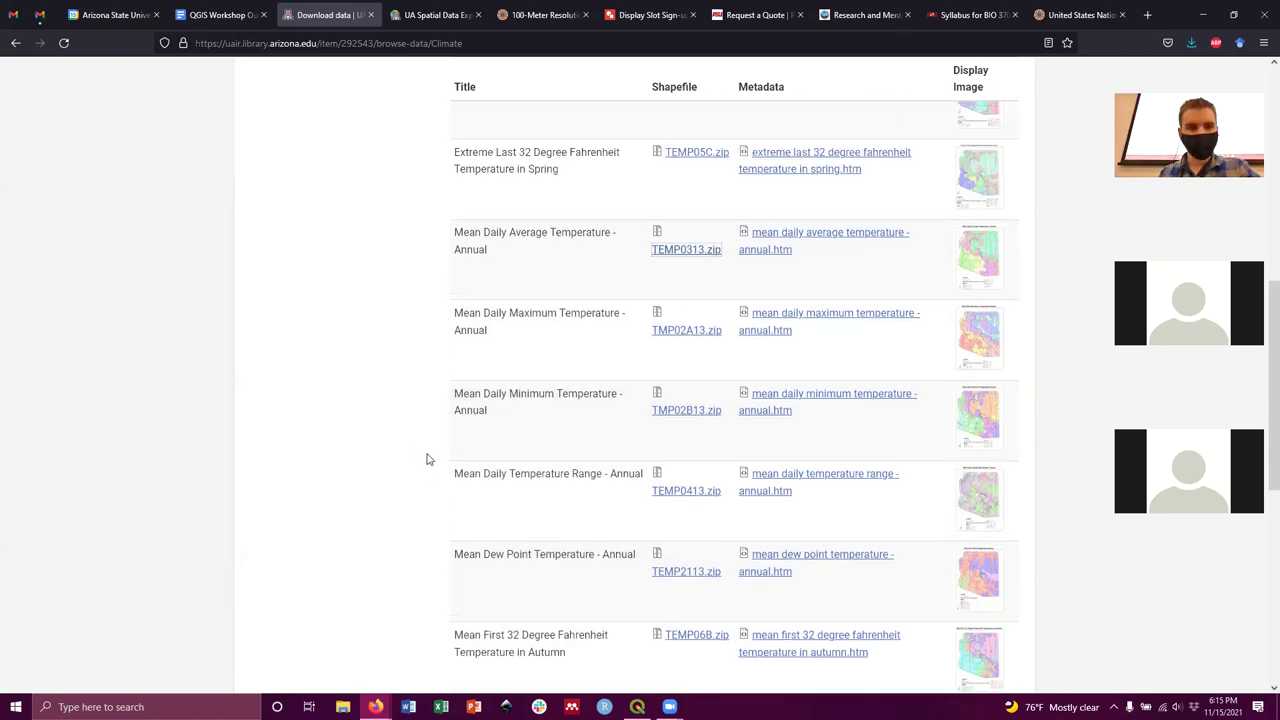
scroll(427, 459, up, 4)
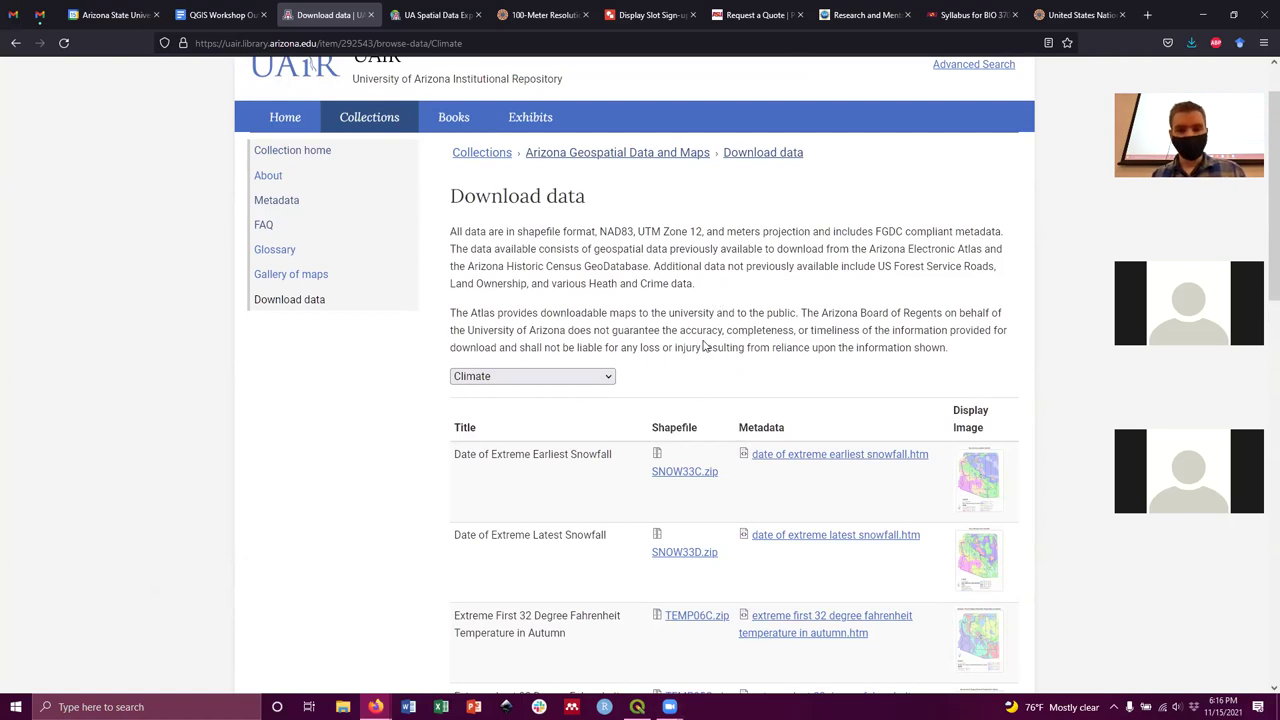
scroll(704, 346, down, 1)
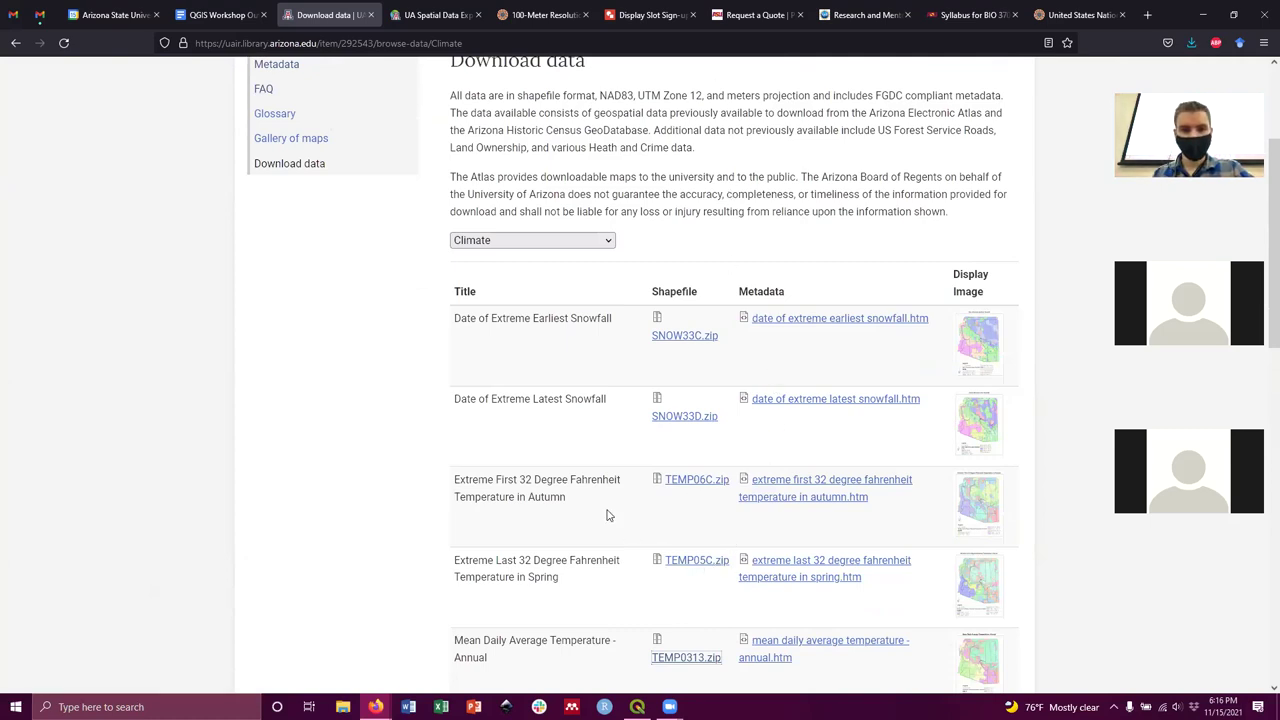
scroll(569, 472, up, 1)
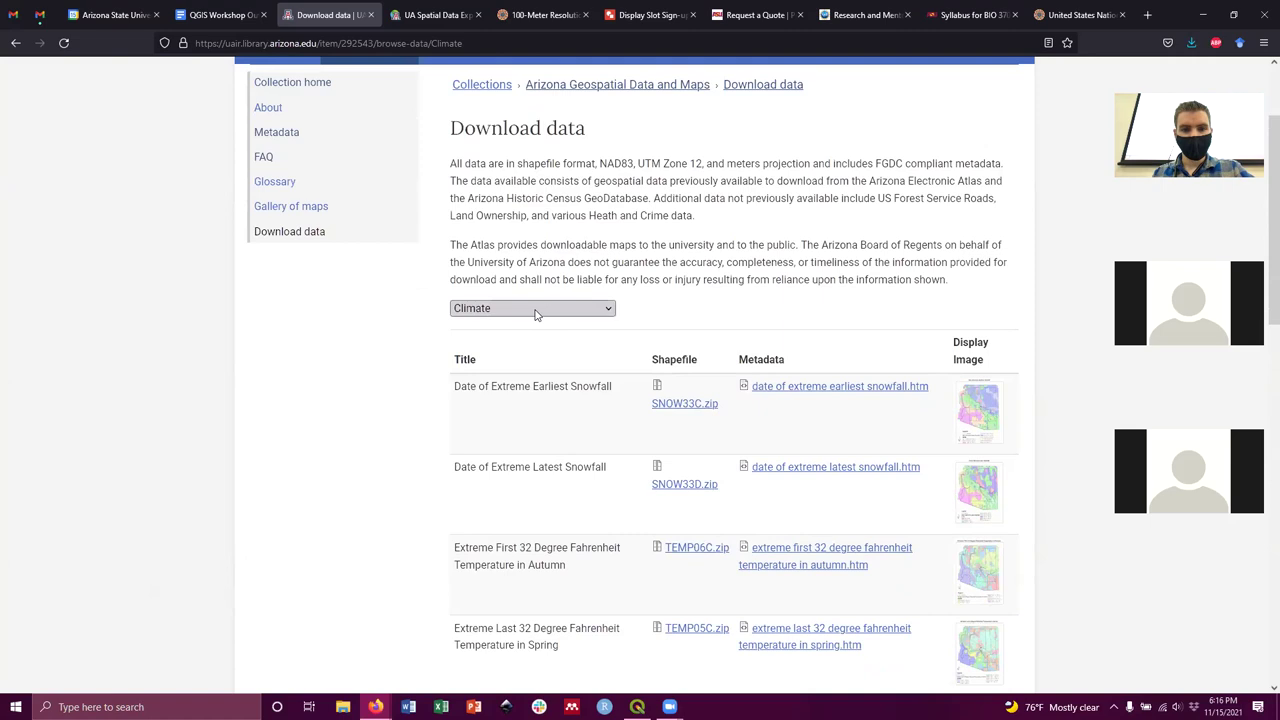
scroll(597, 471, down, 5)
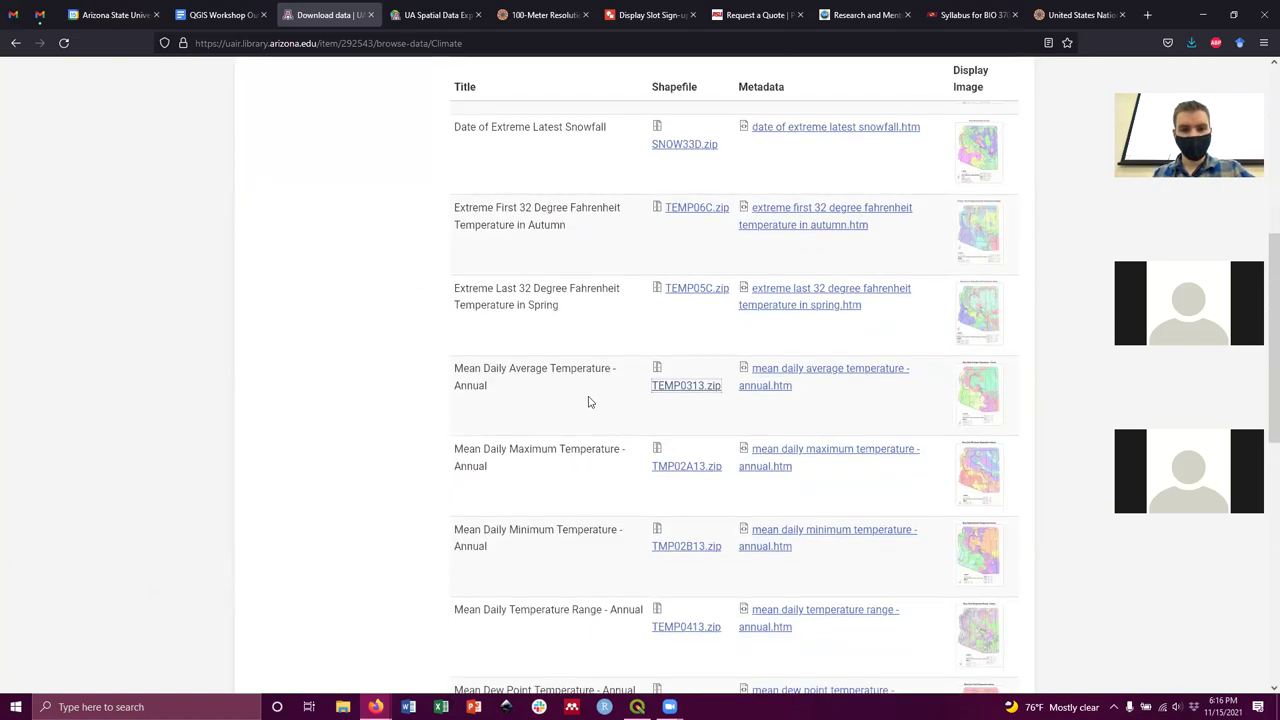
click(679, 387)
scroll(679, 388, down, 3)
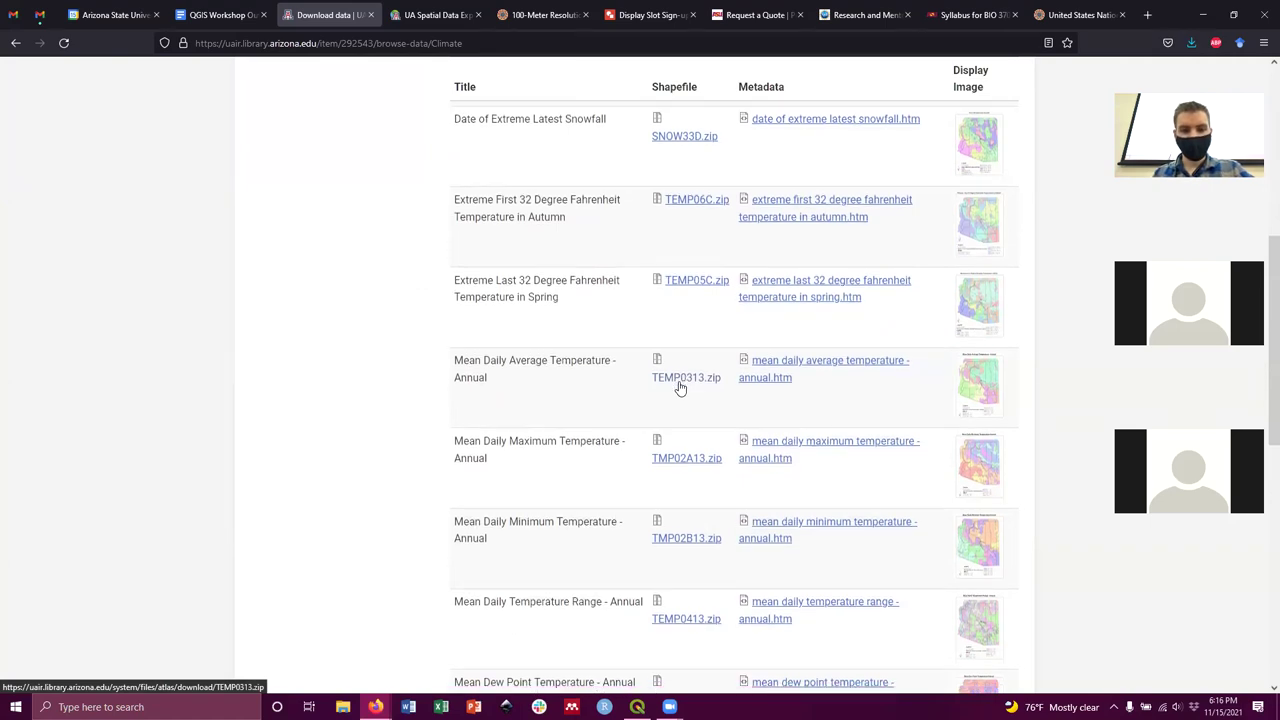
scroll(679, 387, up, 1)
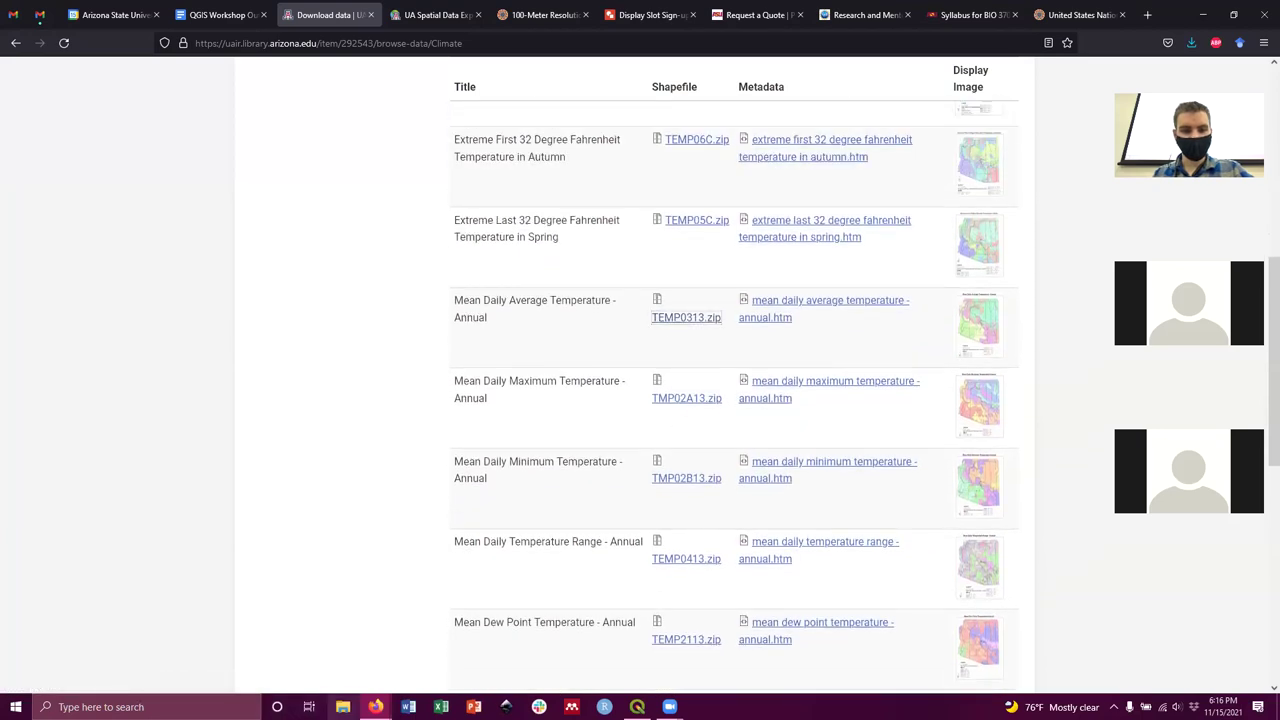
Switch to File Explorer and open the Geological and Biological folder inside QGIS Workshop's Layers folder.
click(343, 707)
scroll(300, 370, up, 2)
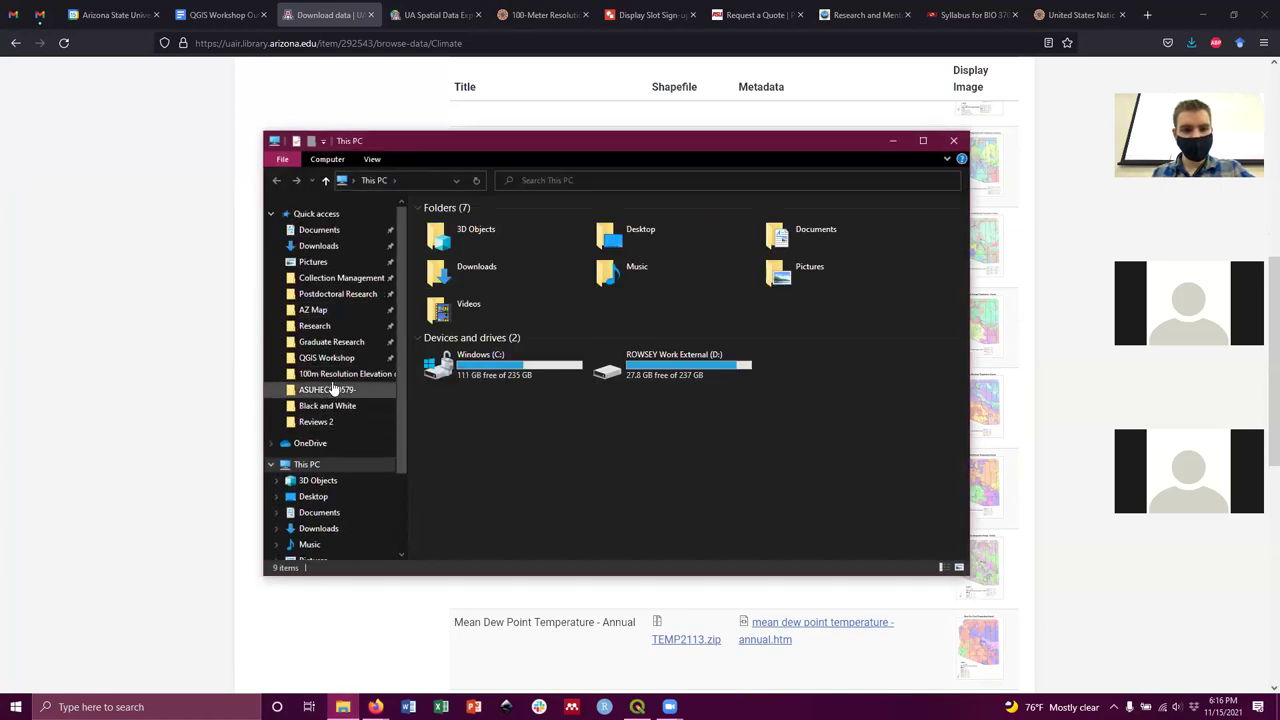
click(344, 363)
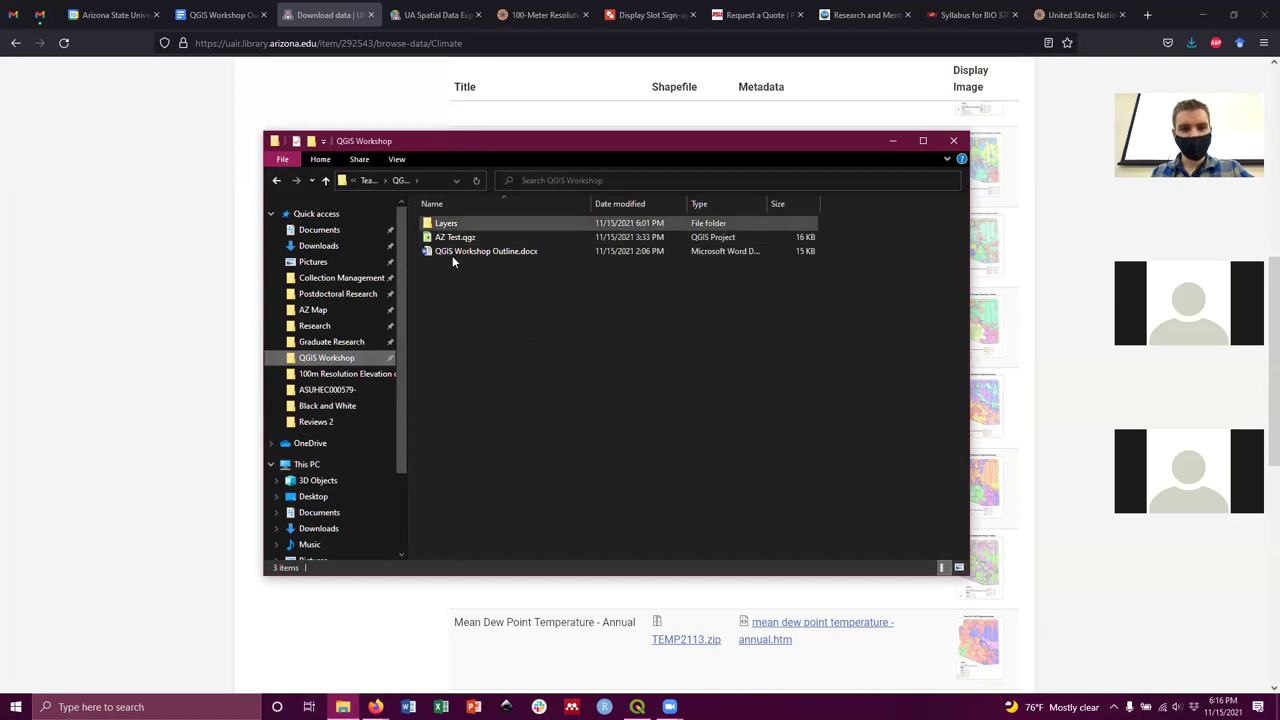
double_click(446, 223)
double_click(455, 223)
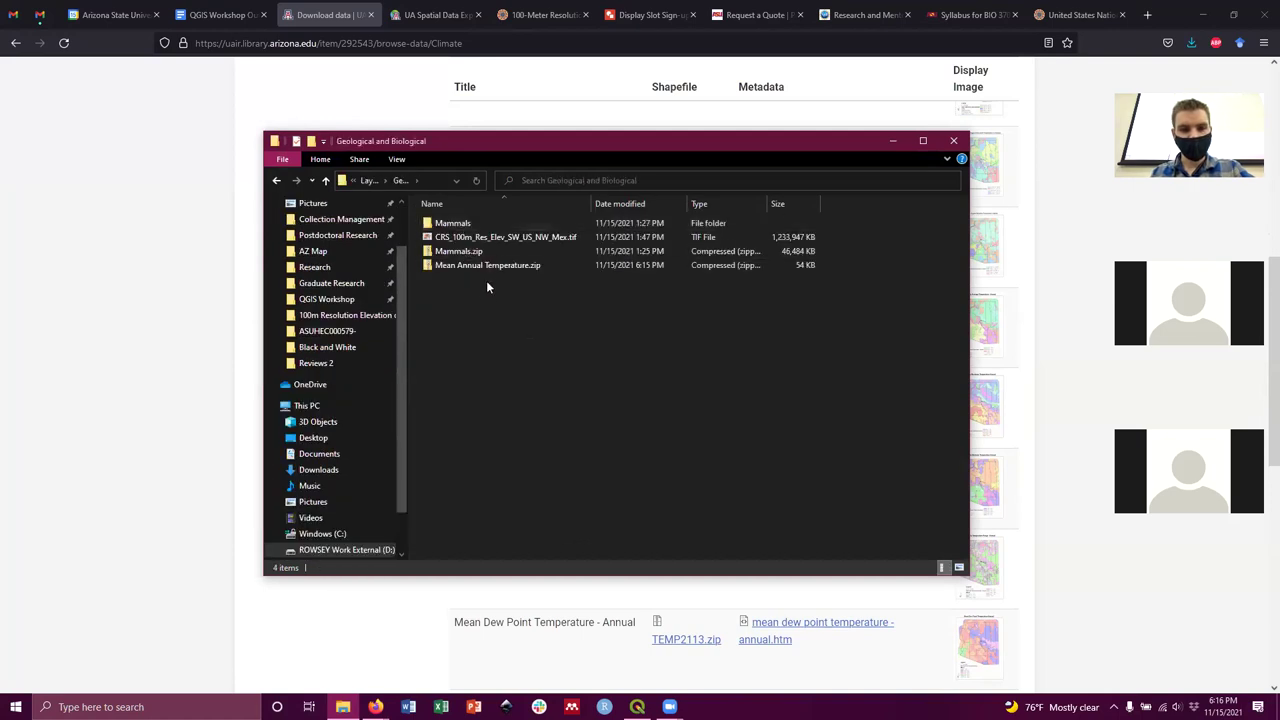
Rename the downloaded temperature archive as Mean Daily Average Temperature.zip and close the folder window.
right_click(486, 267)
click(534, 500)
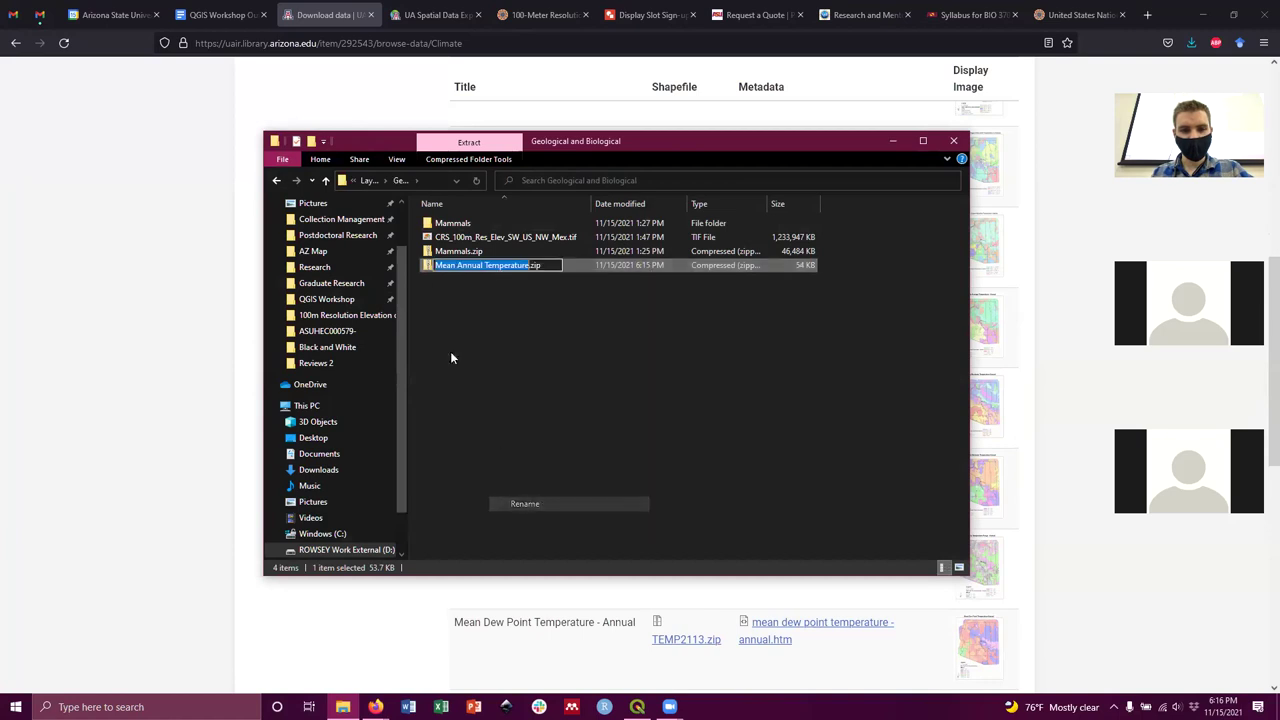
drag(458, 265, 525, 273)
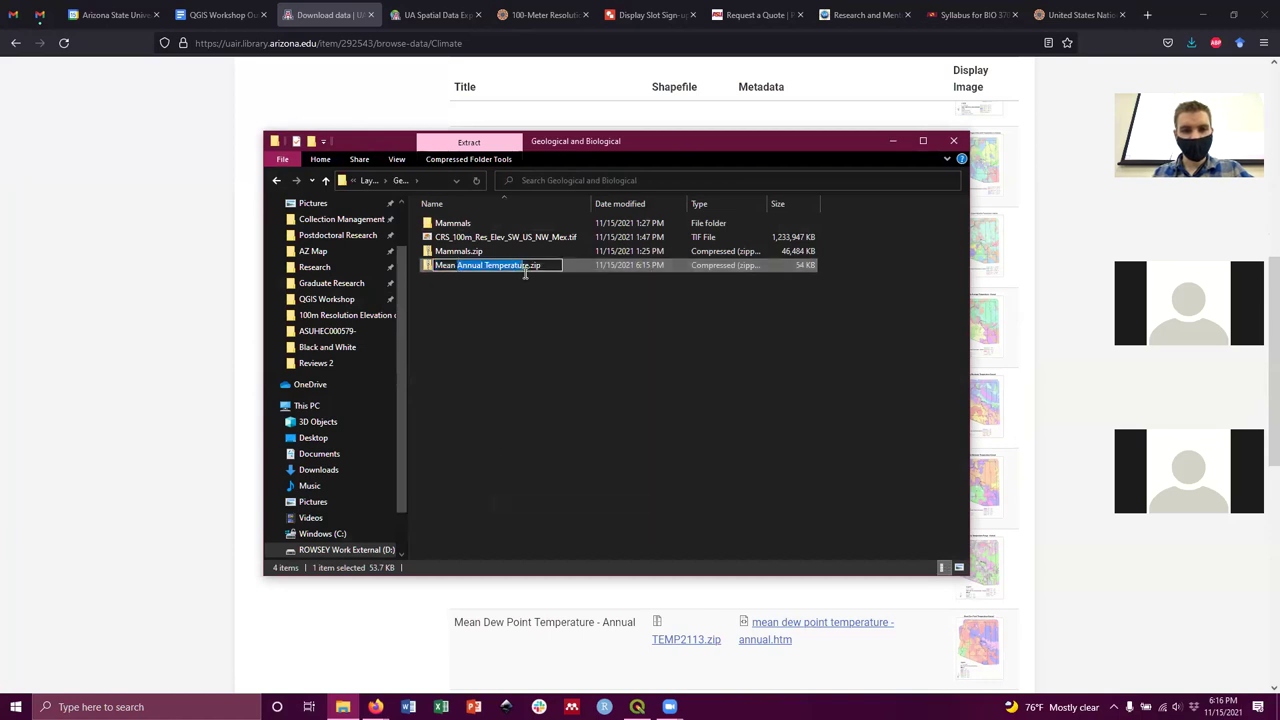
text(Daily Average)
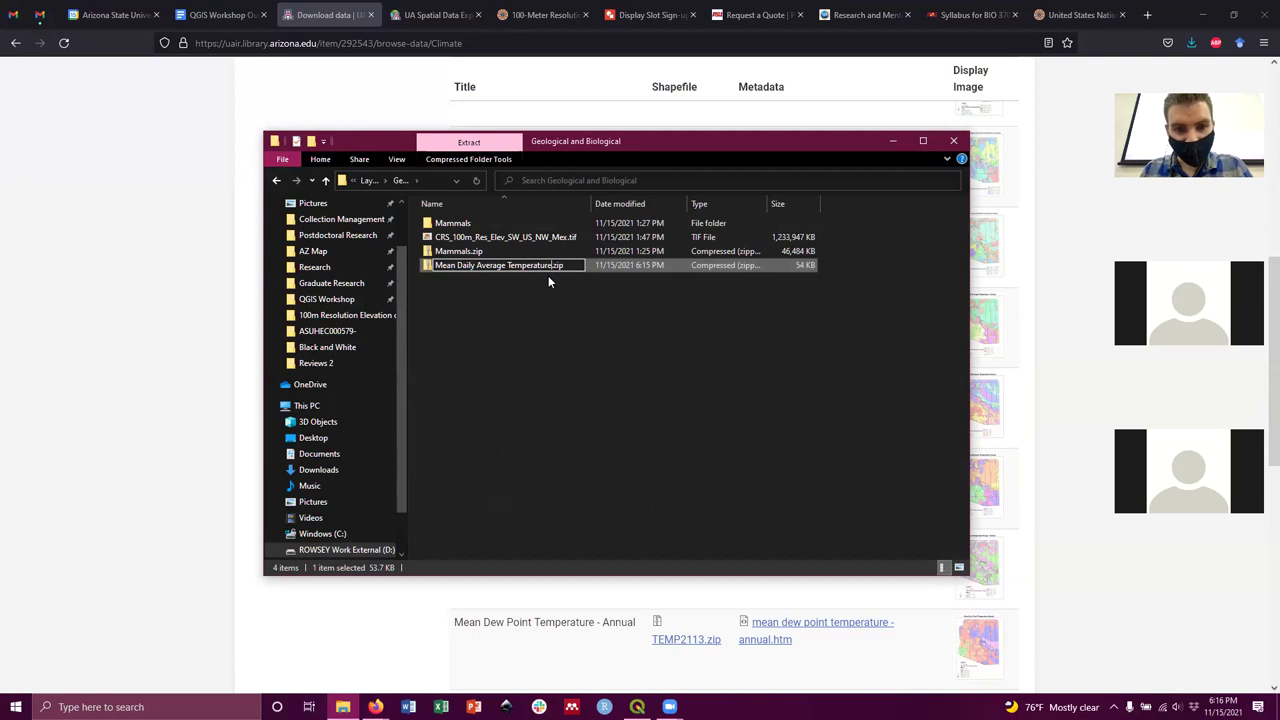
key(Return)
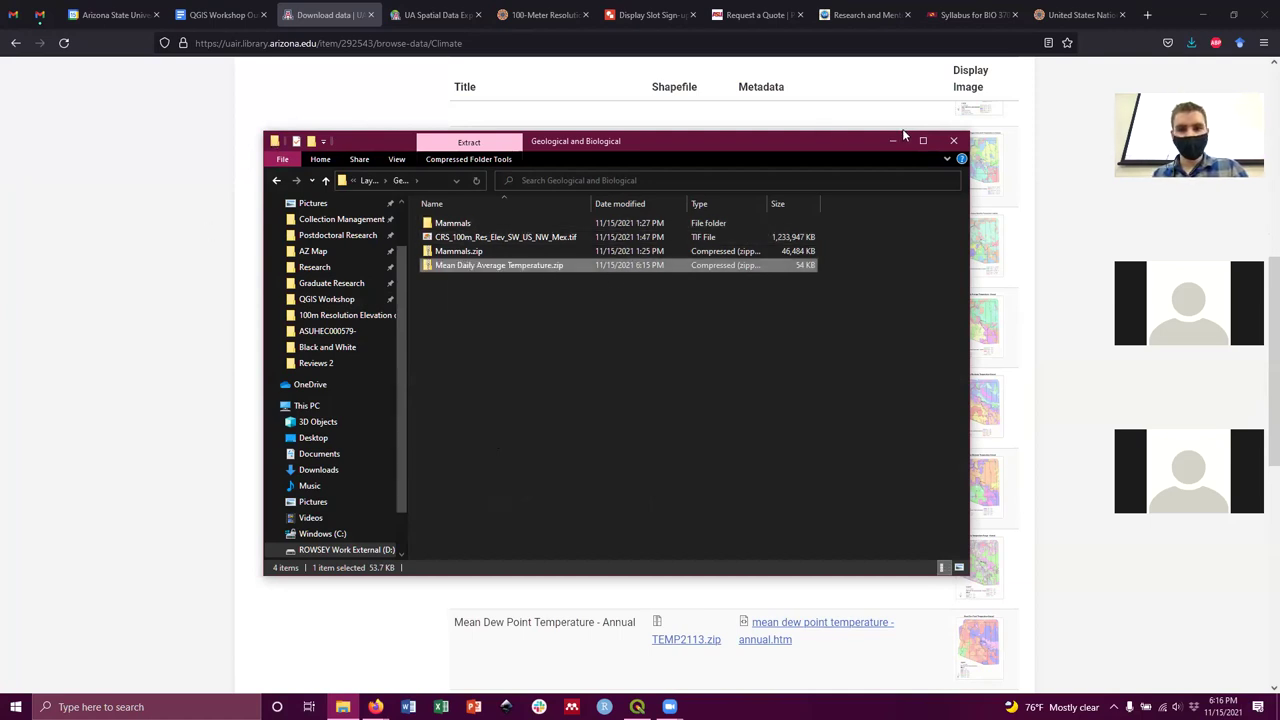
click(952, 141)
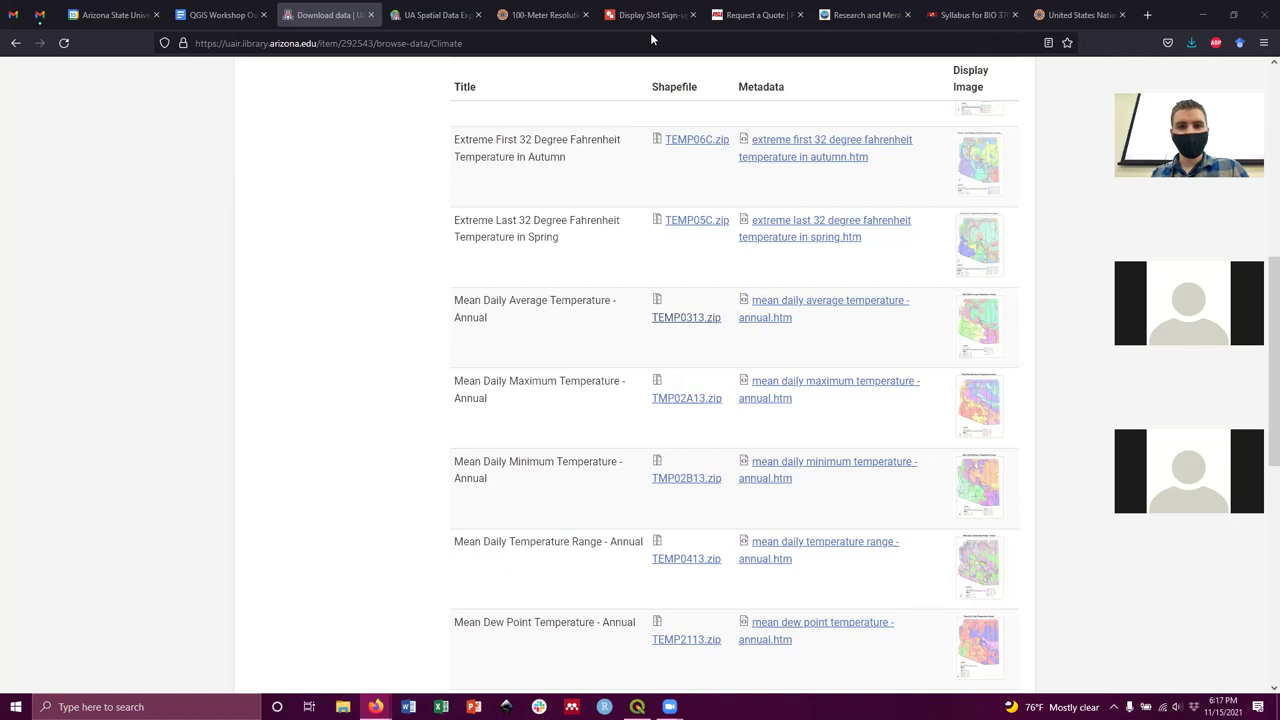
Review the EarthWorks page for United States National Transportation Atlas Interstate Highways, 2008, and the Spatial Data Explorer highway results.
click(1075, 16)
drag(470, 244, 252, 227)
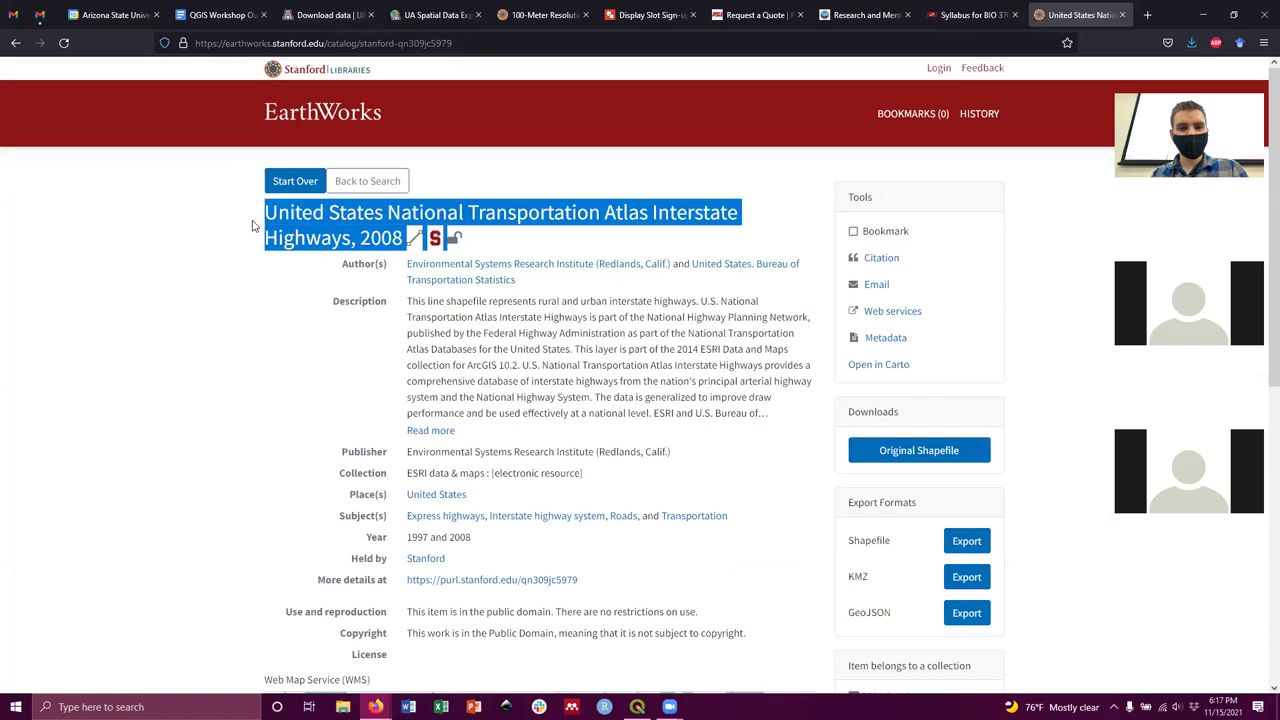
click(561, 366)
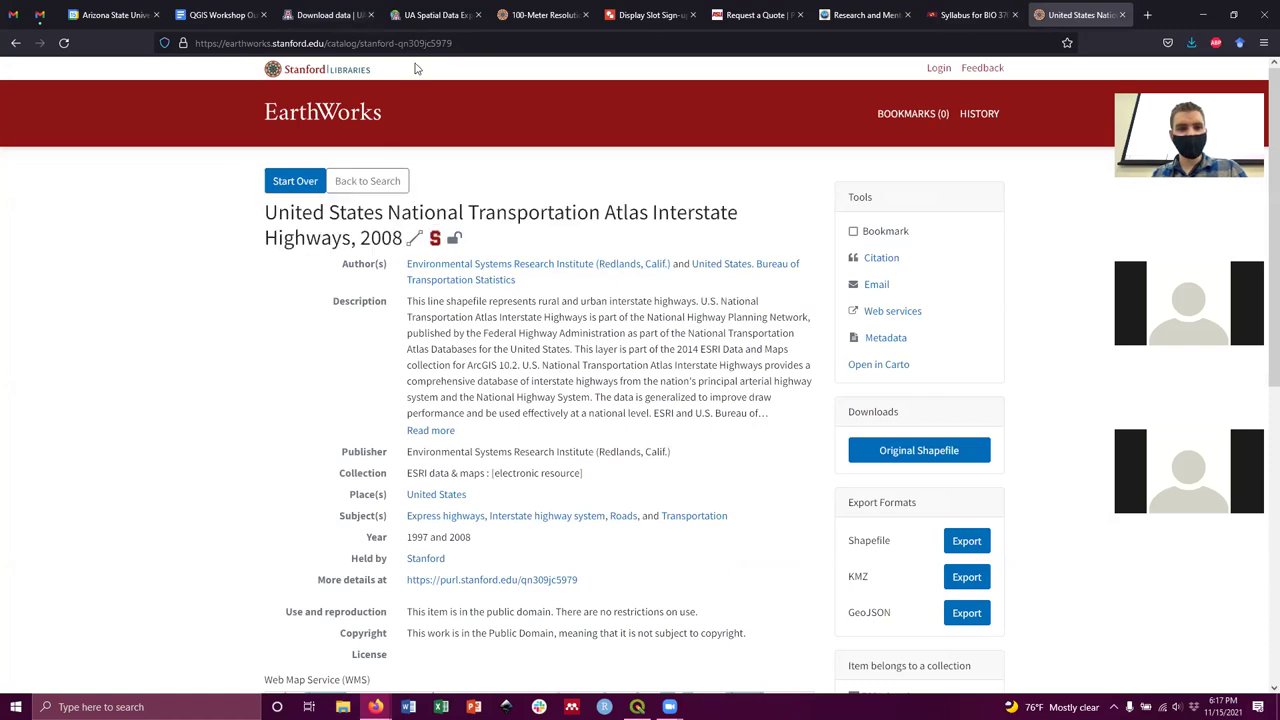
click(434, 16)
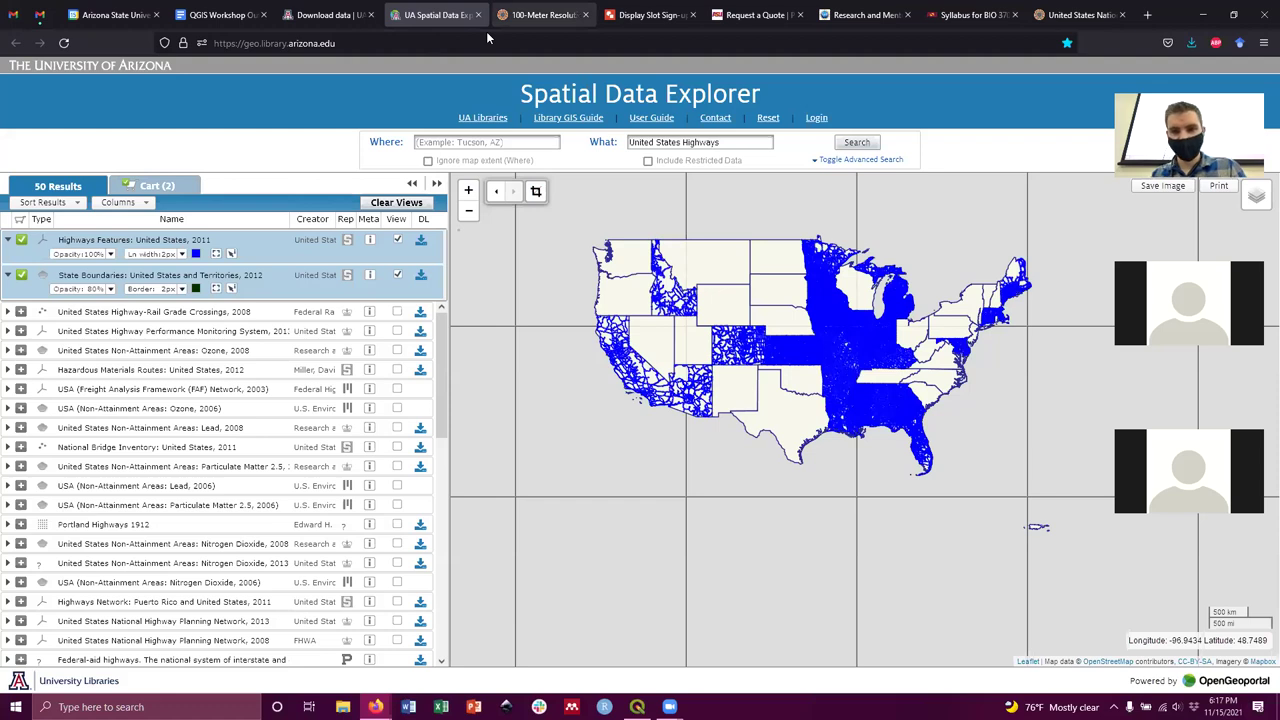
key(ctrl+Tab)
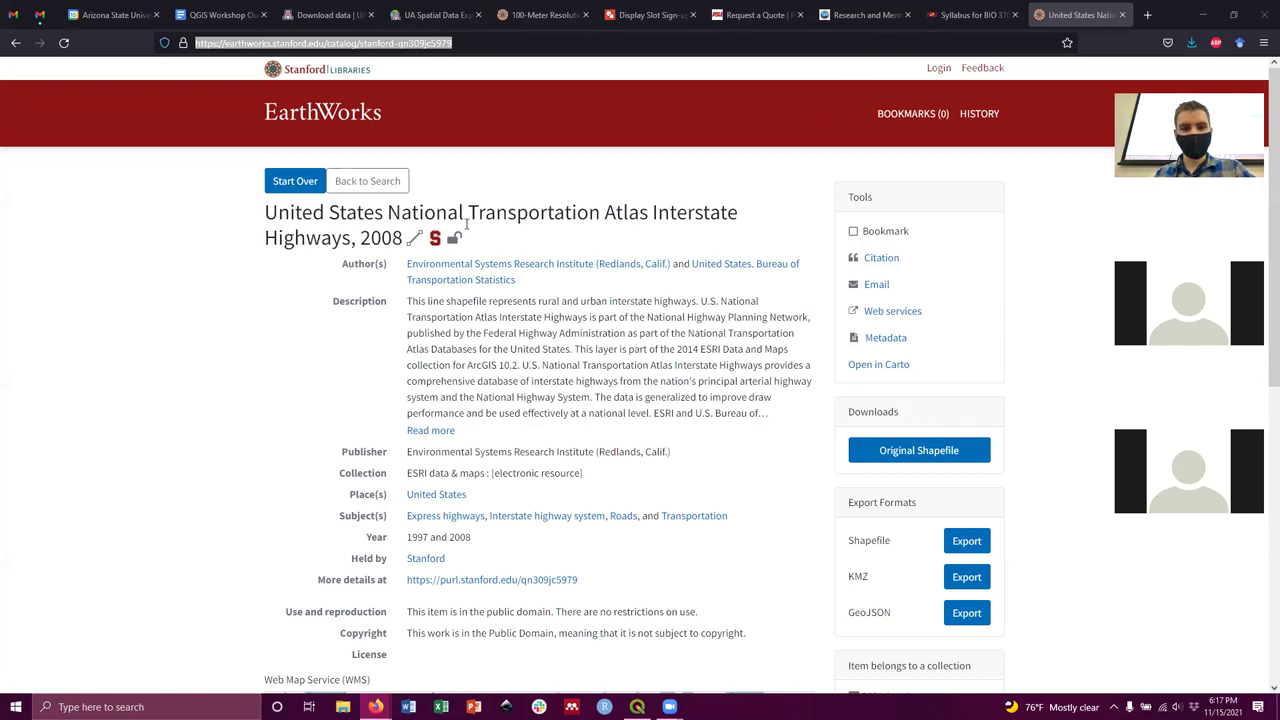
Review the EarthWorks page for 100-Meter Resolution Elevation of the Conterminous United States, linked in the QGIS Workshop Outline.
click(203, 12)
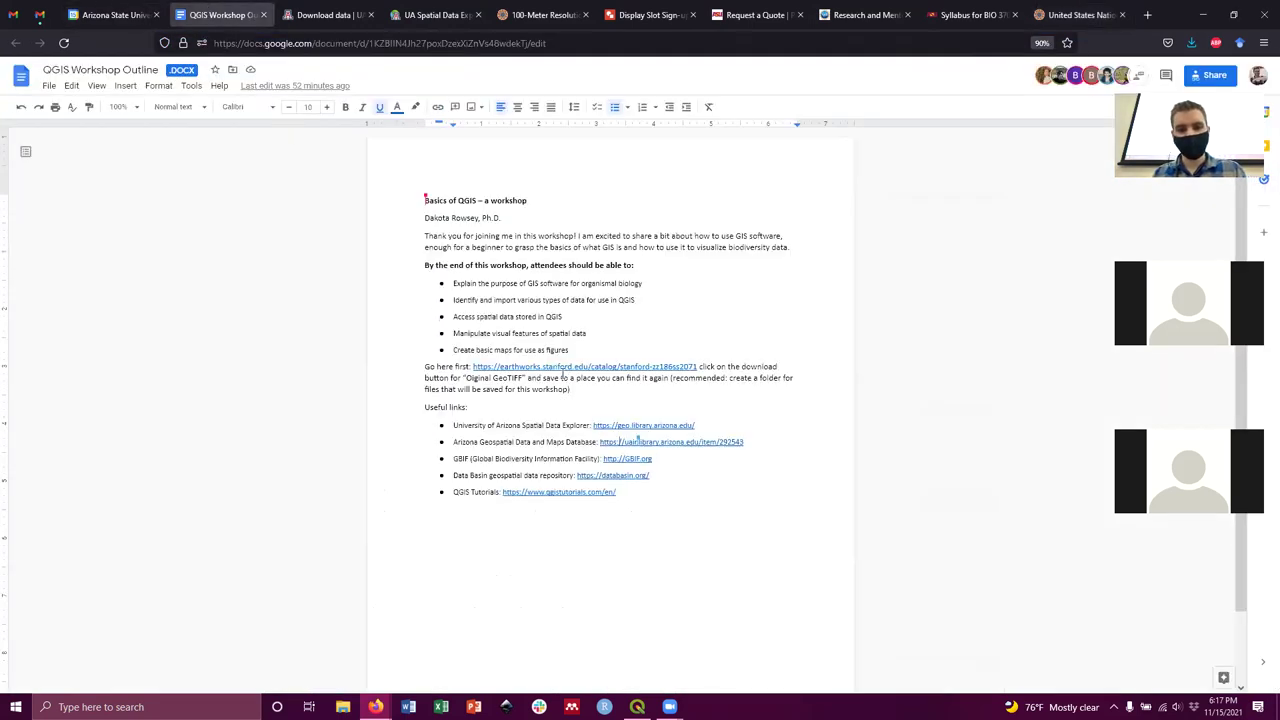
drag(475, 366, 701, 371)
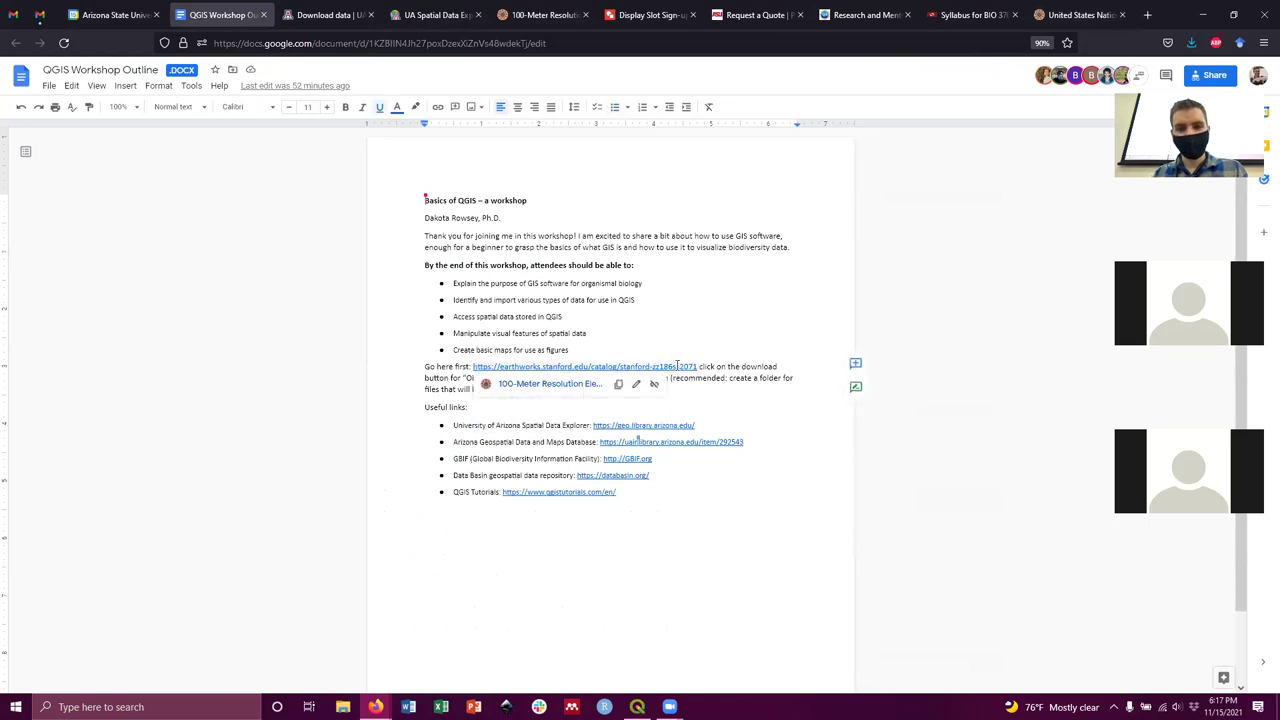
click(560, 398)
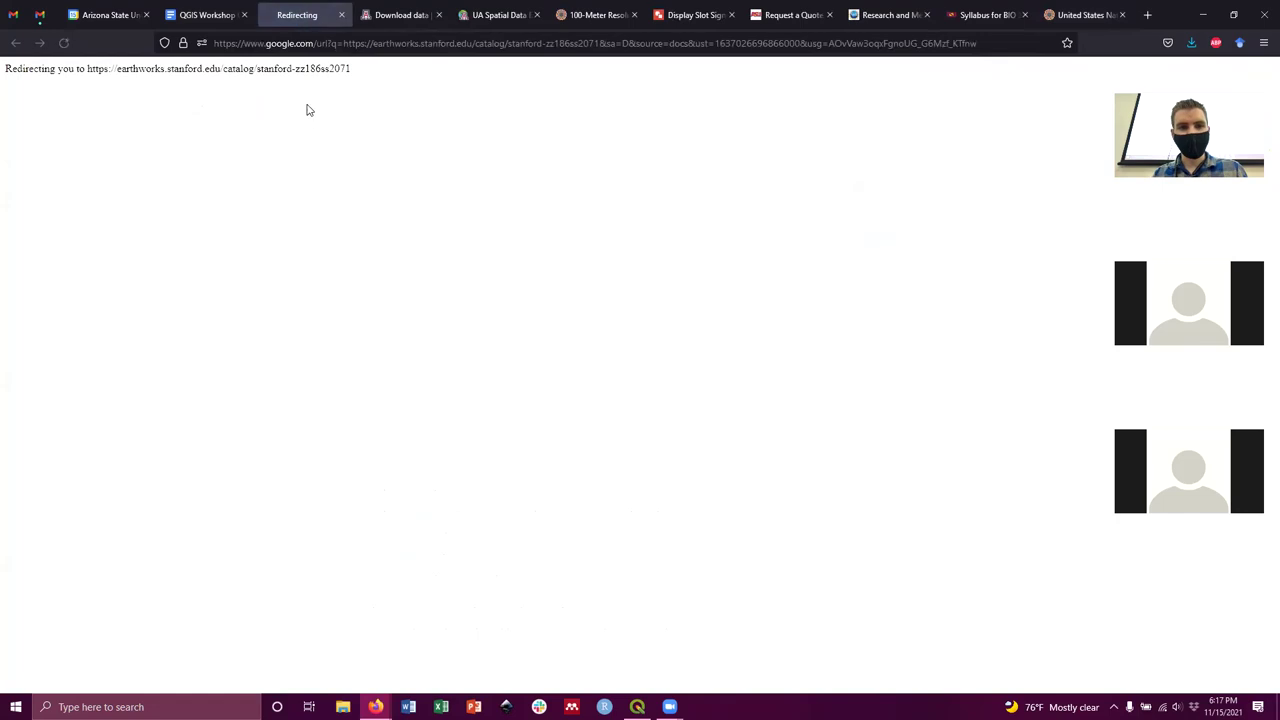
click(445, 50)
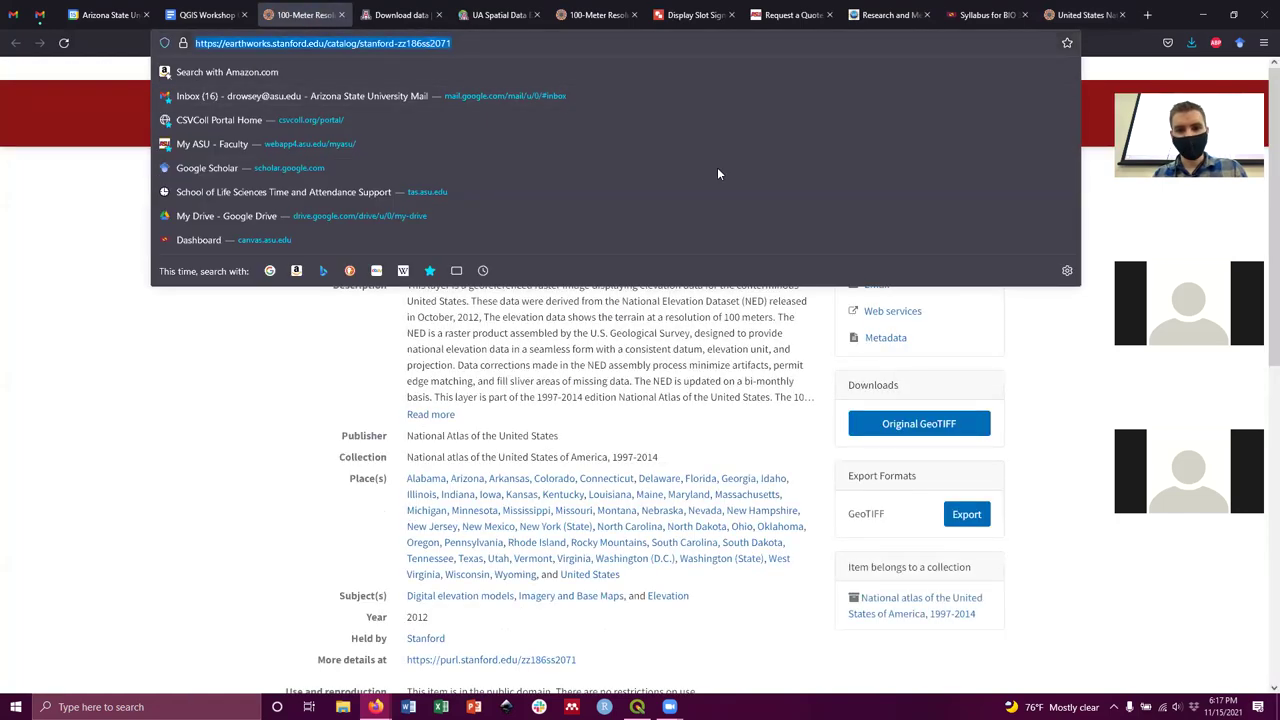
key(Escape)
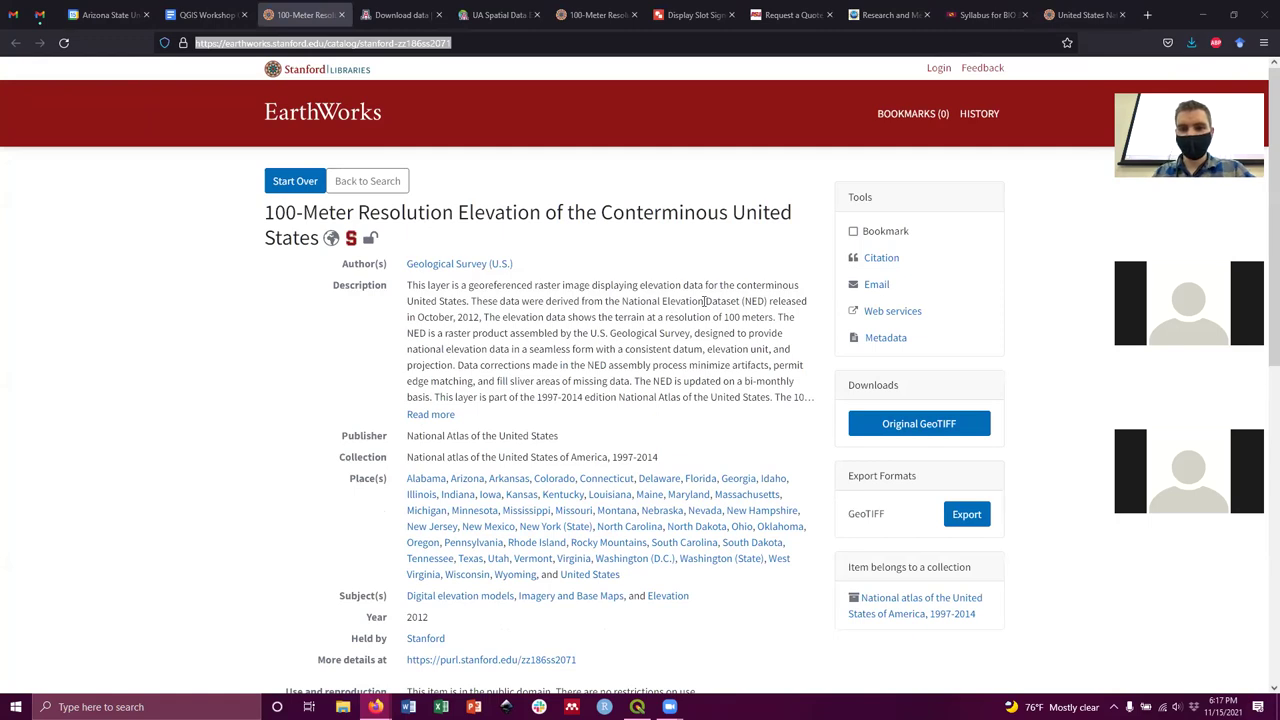
click(709, 316)
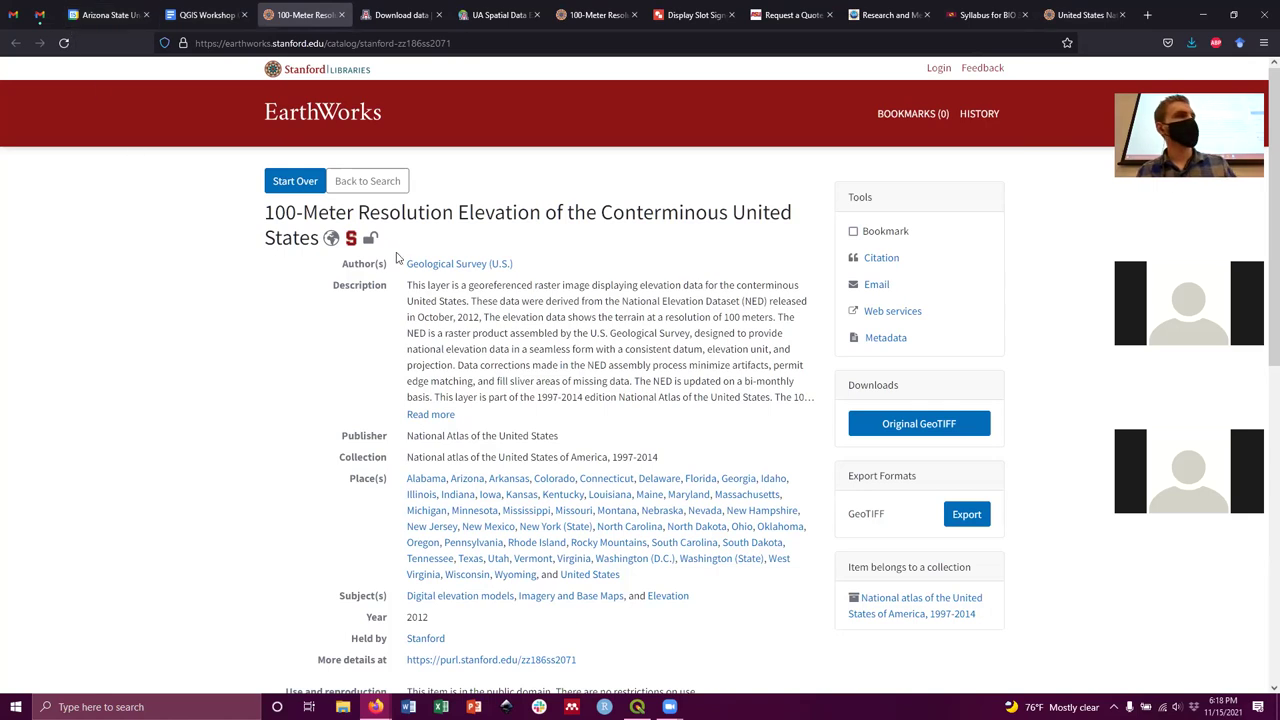
middle_click(295, 16)
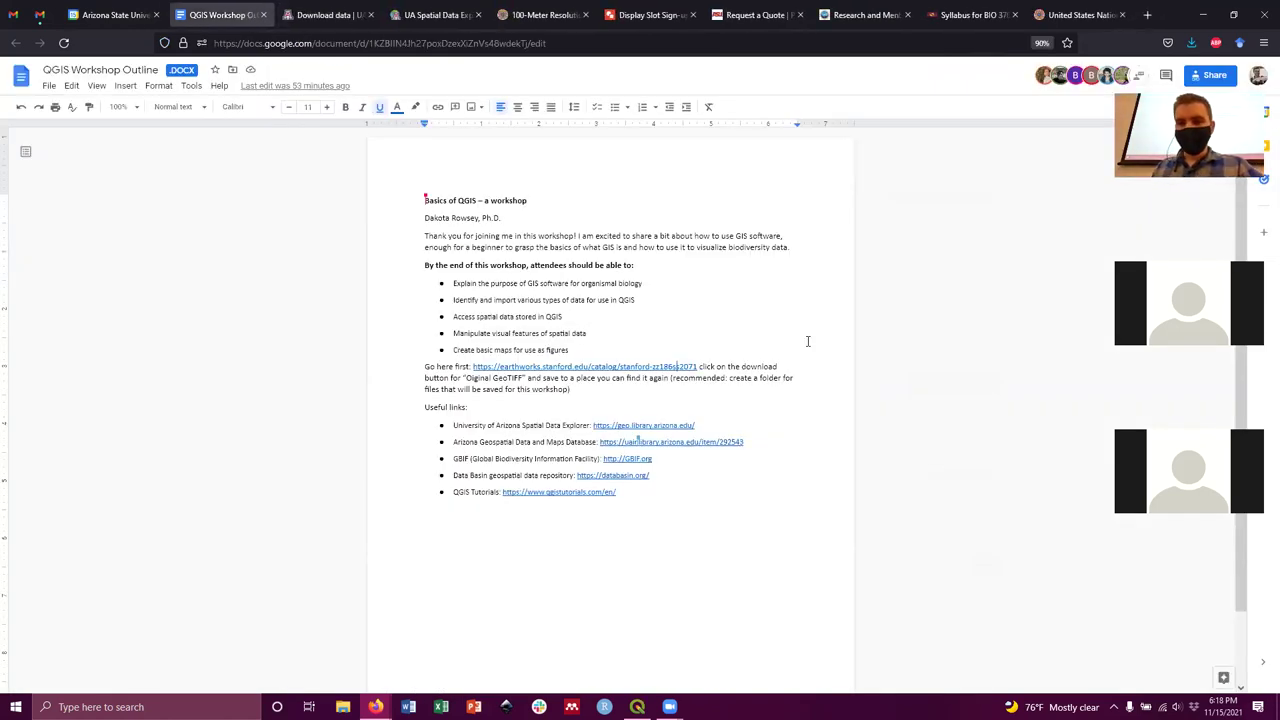
Review the UAiR Climate shapefile download page and the GBIF entry among the workshop outline's useful links.
click(1080, 15)
click(750, 22)
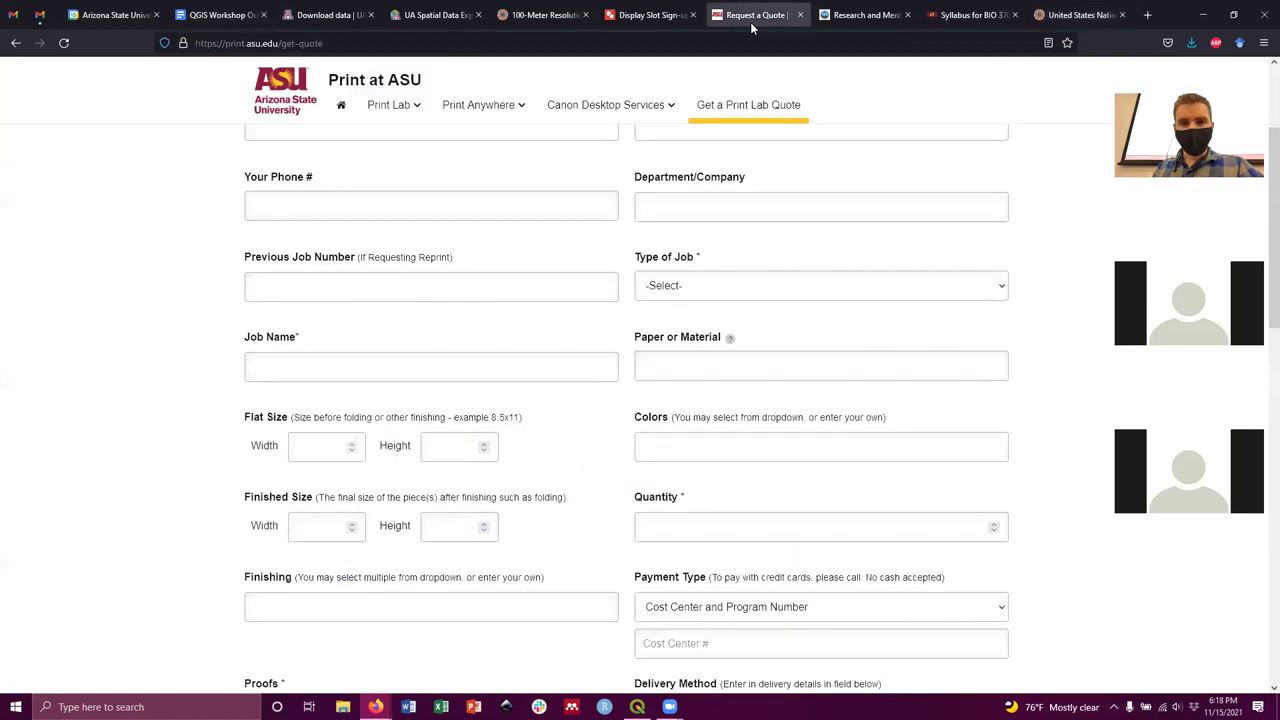
click(325, 12)
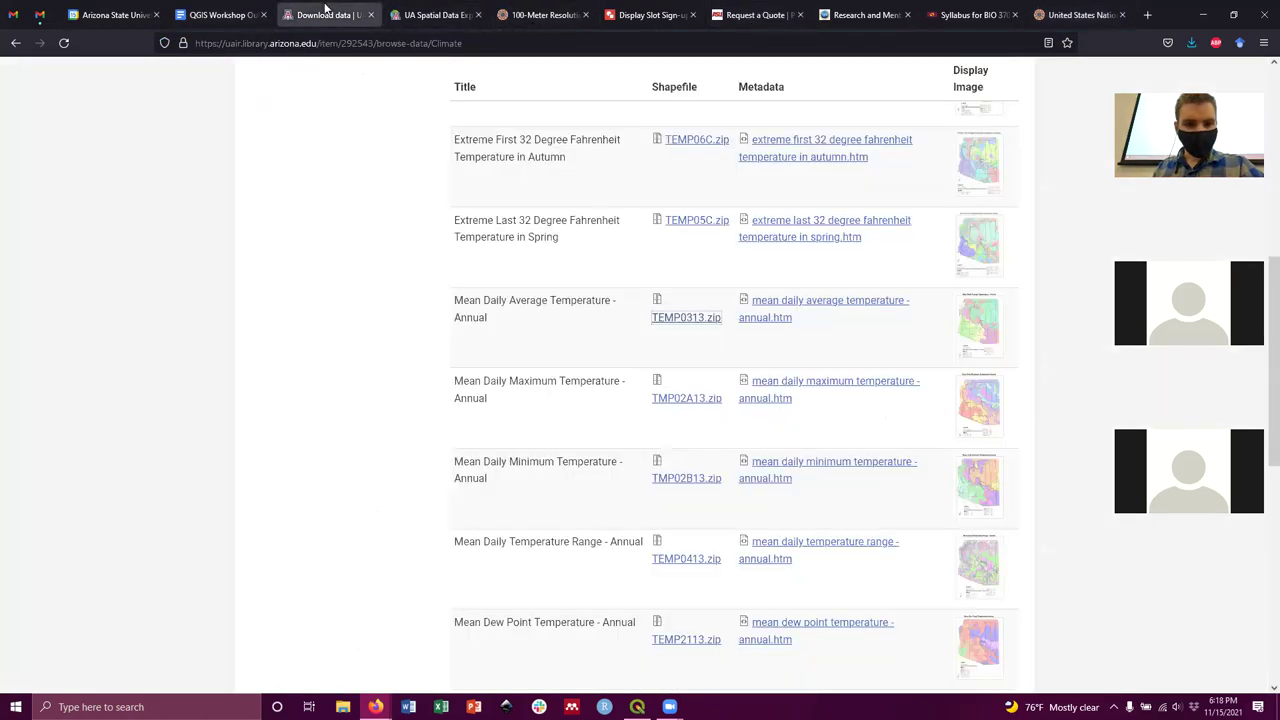
scroll(620, 330, up, 5)
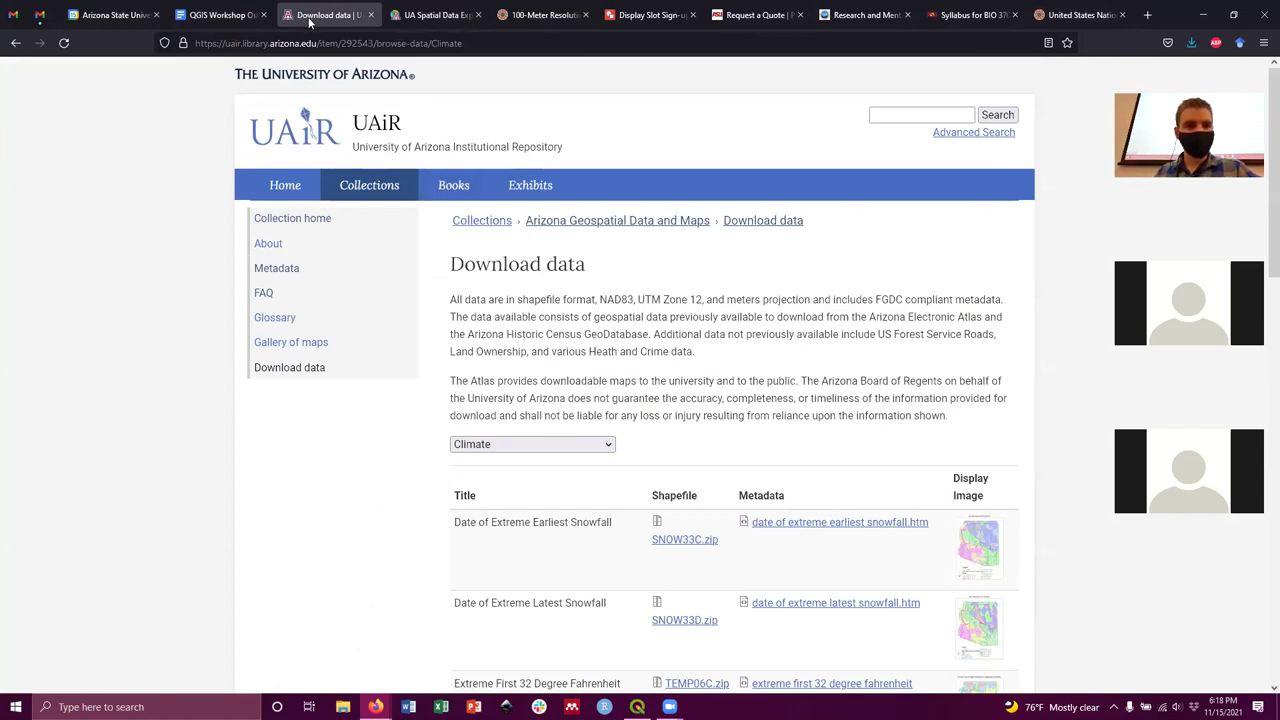
click(226, 14)
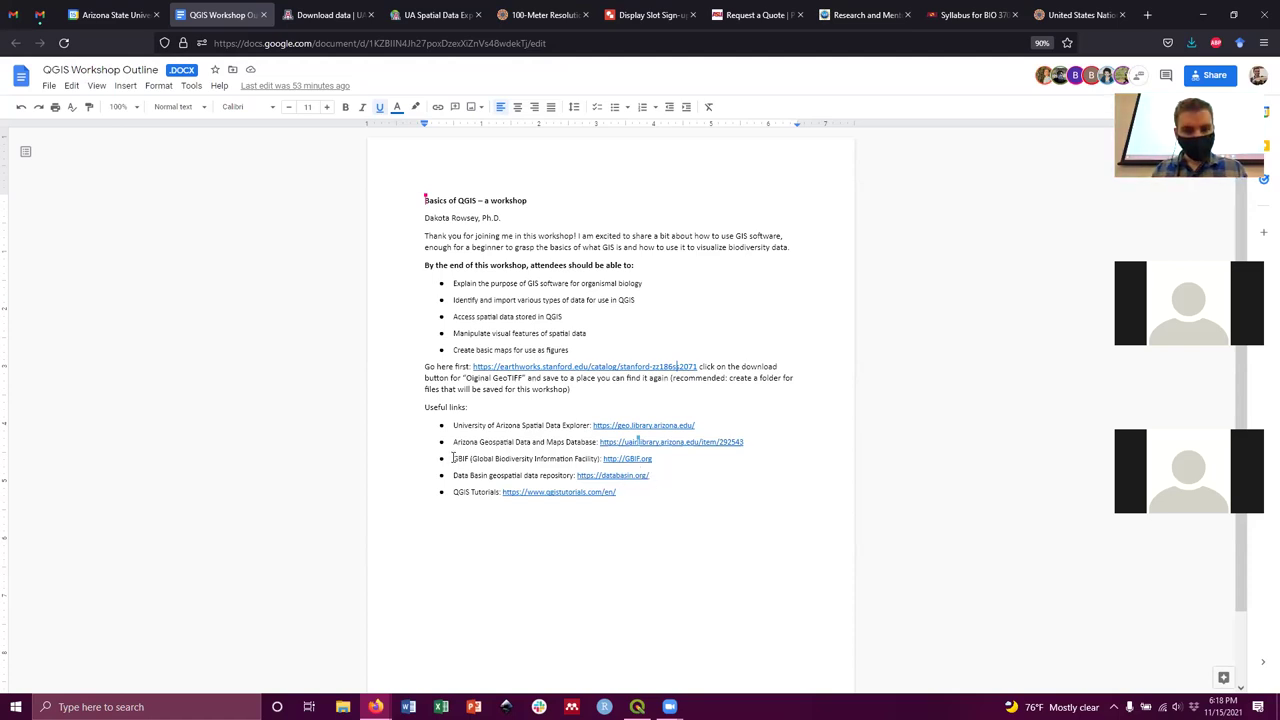
drag(453, 460, 656, 461)
click(678, 482)
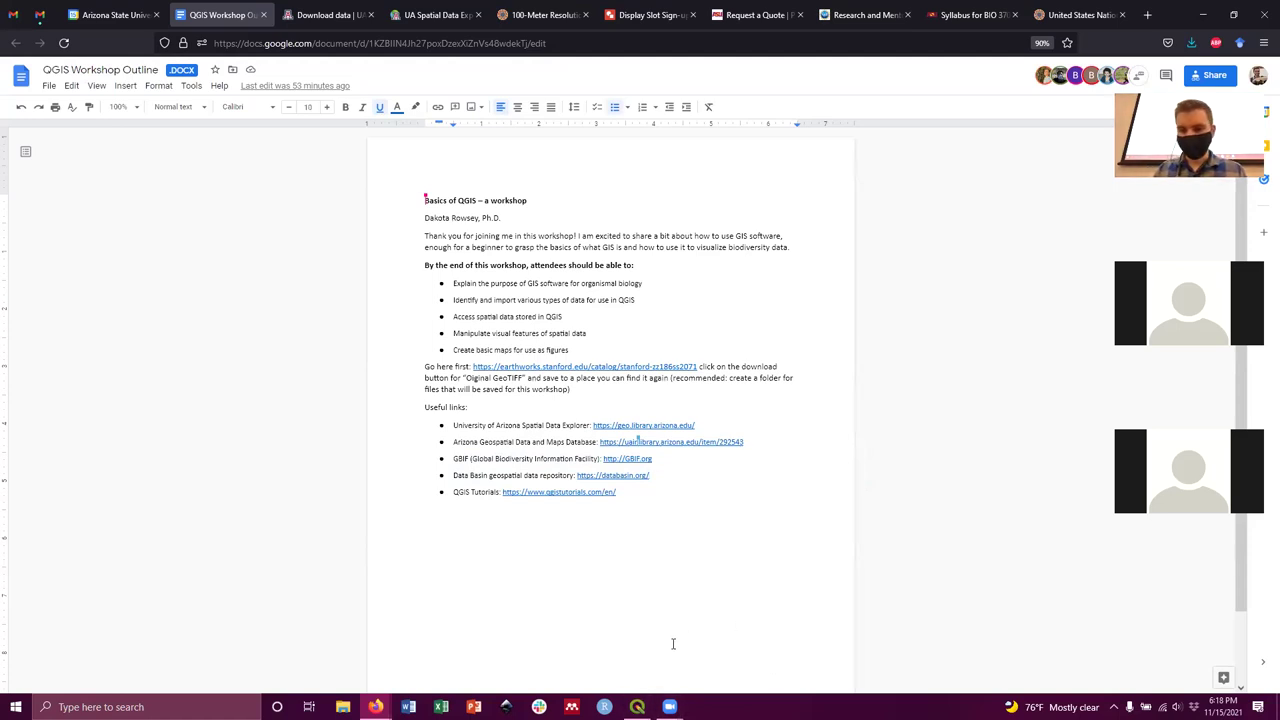
Switch to QGIS and choose State Boundaries 3.zip from the Political Divisions folder as the source for a new vector layer.
click(637, 707)
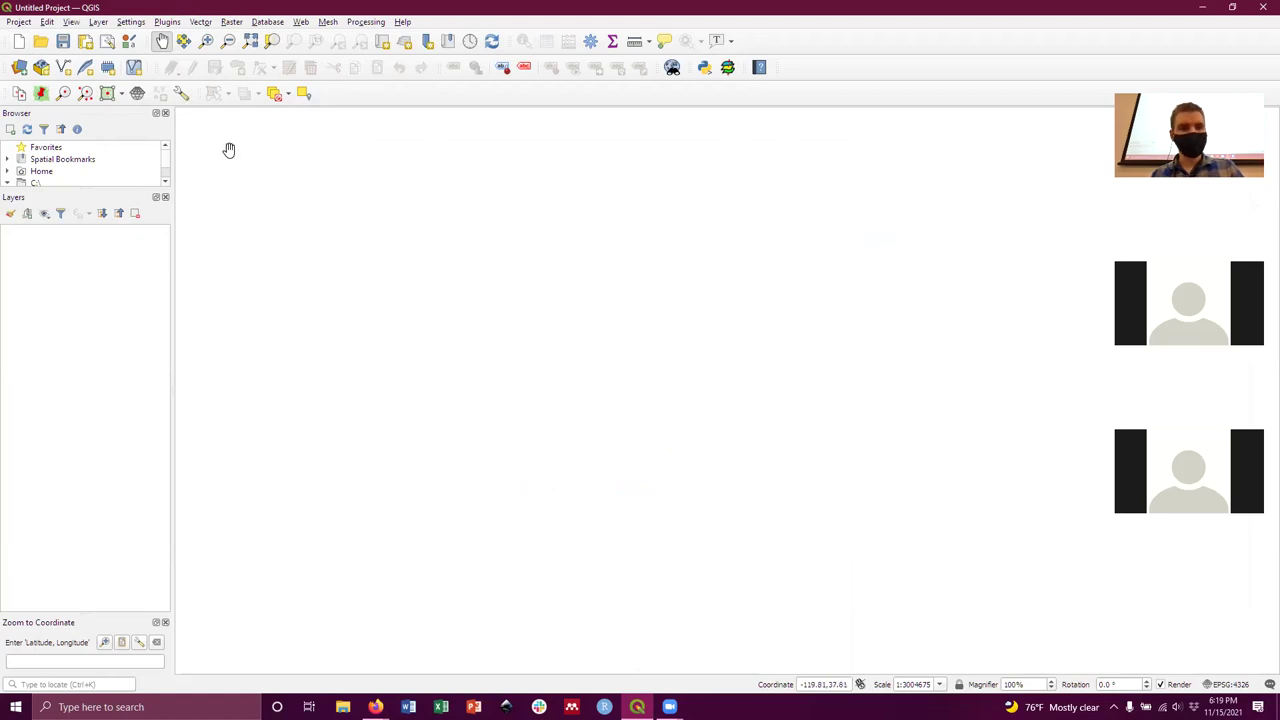
click(98, 22)
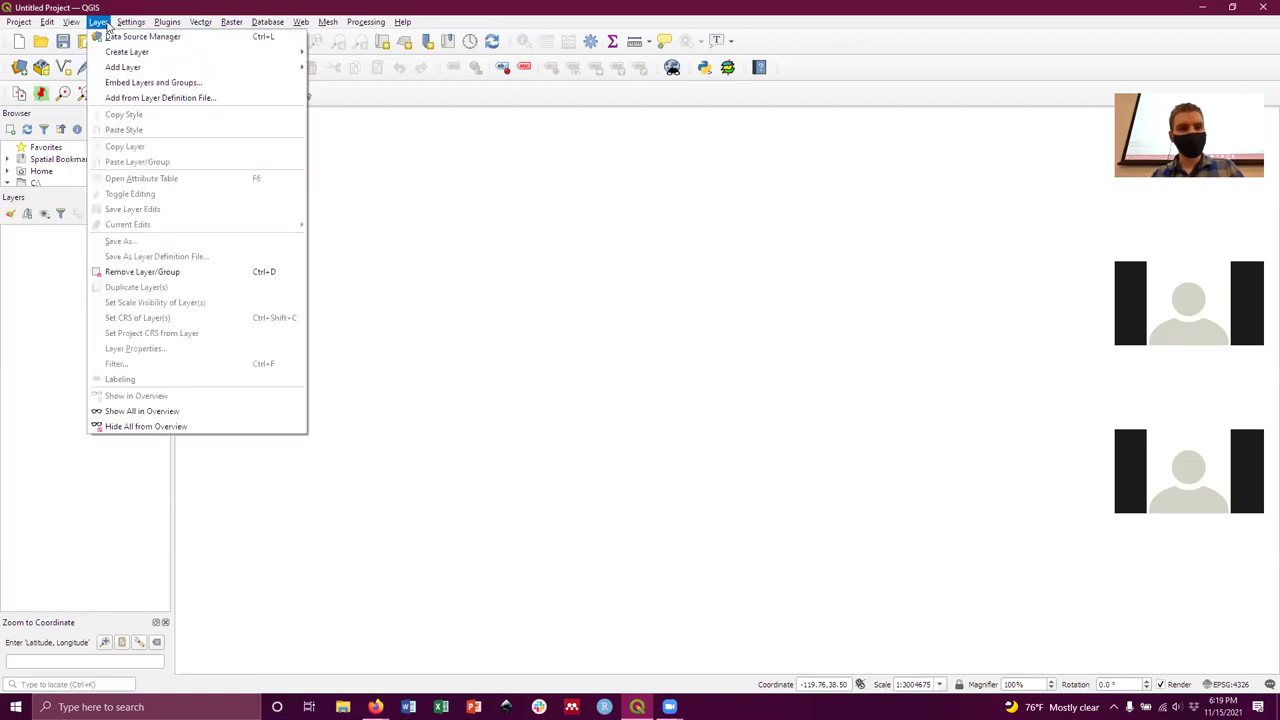
mouse_move(123, 68)
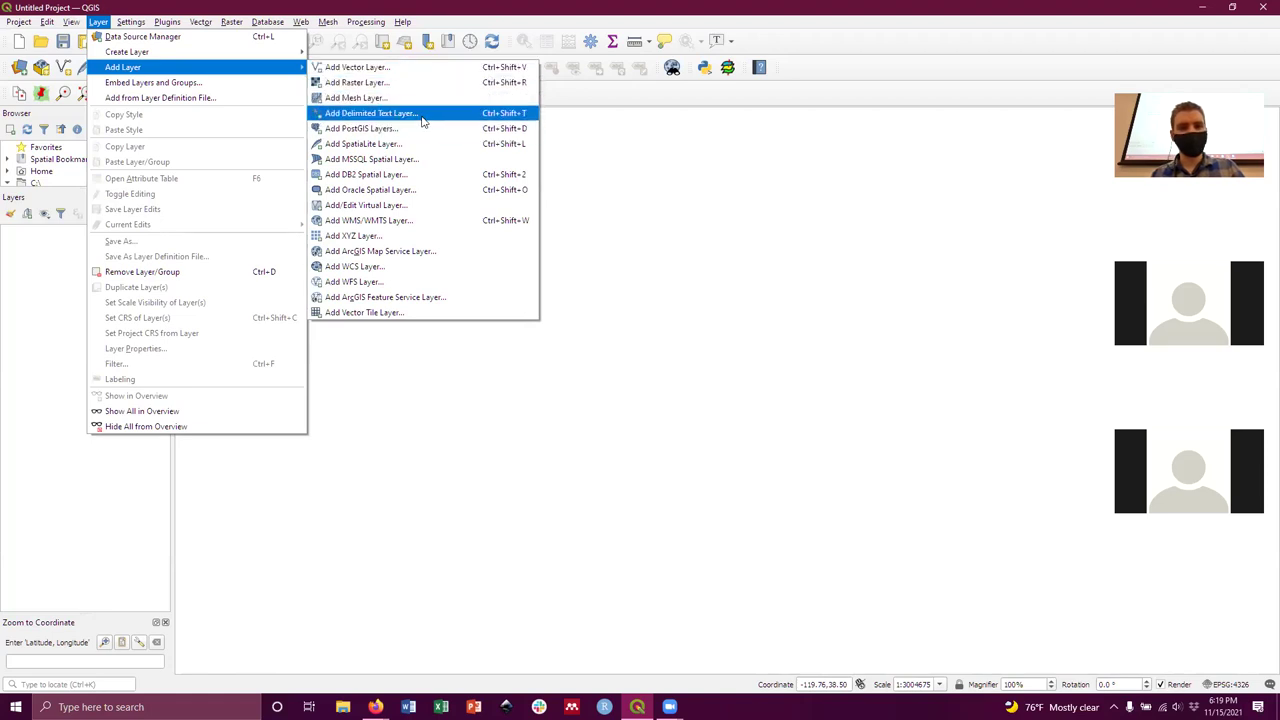
click(387, 70)
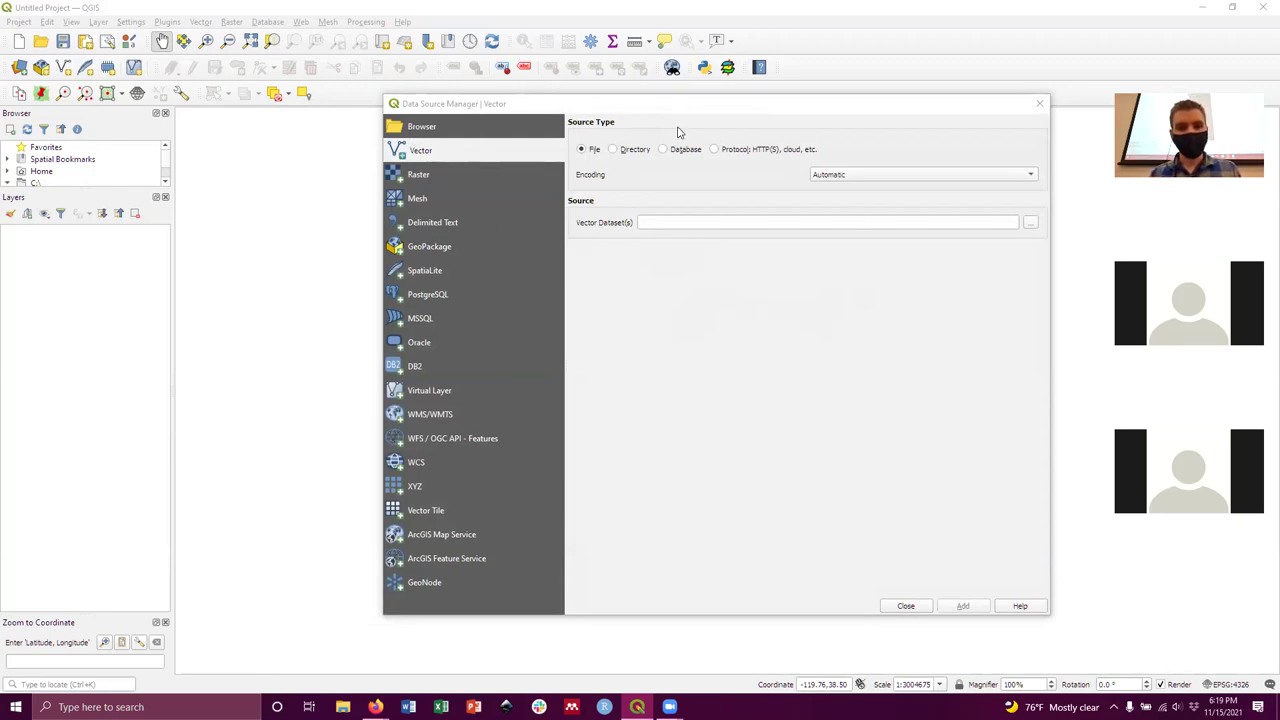
click(612, 108)
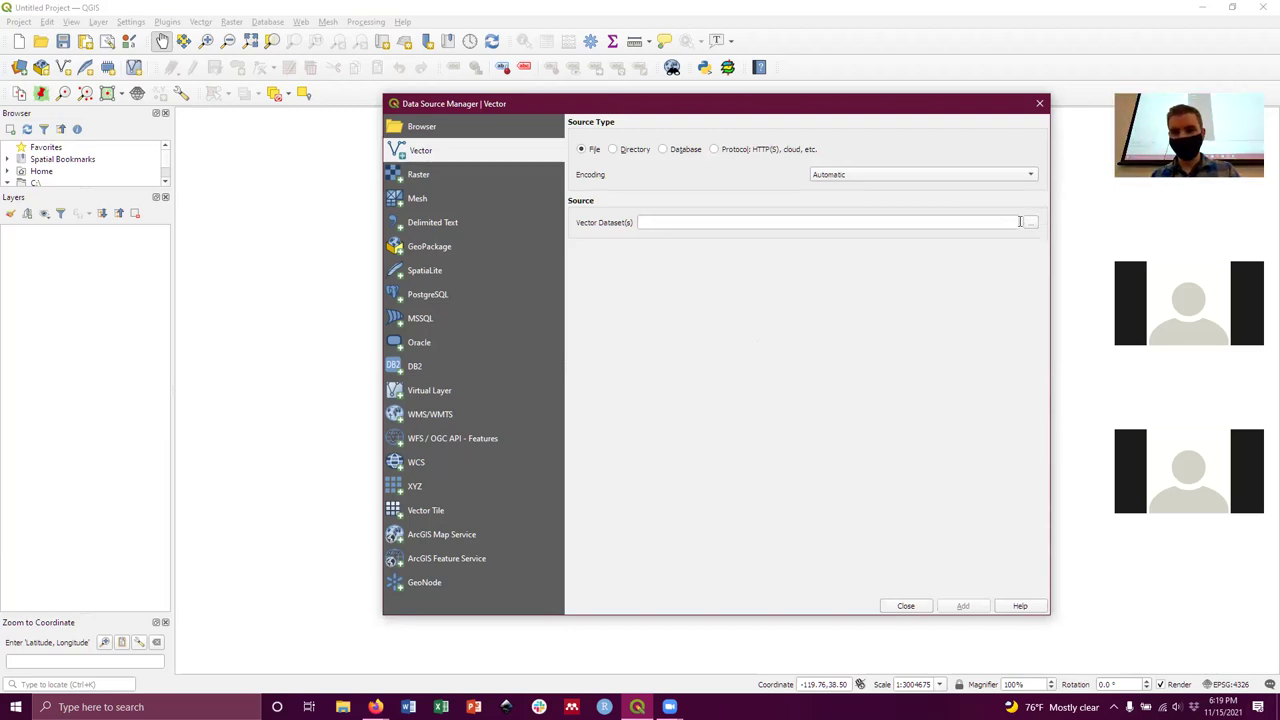
click(1033, 223)
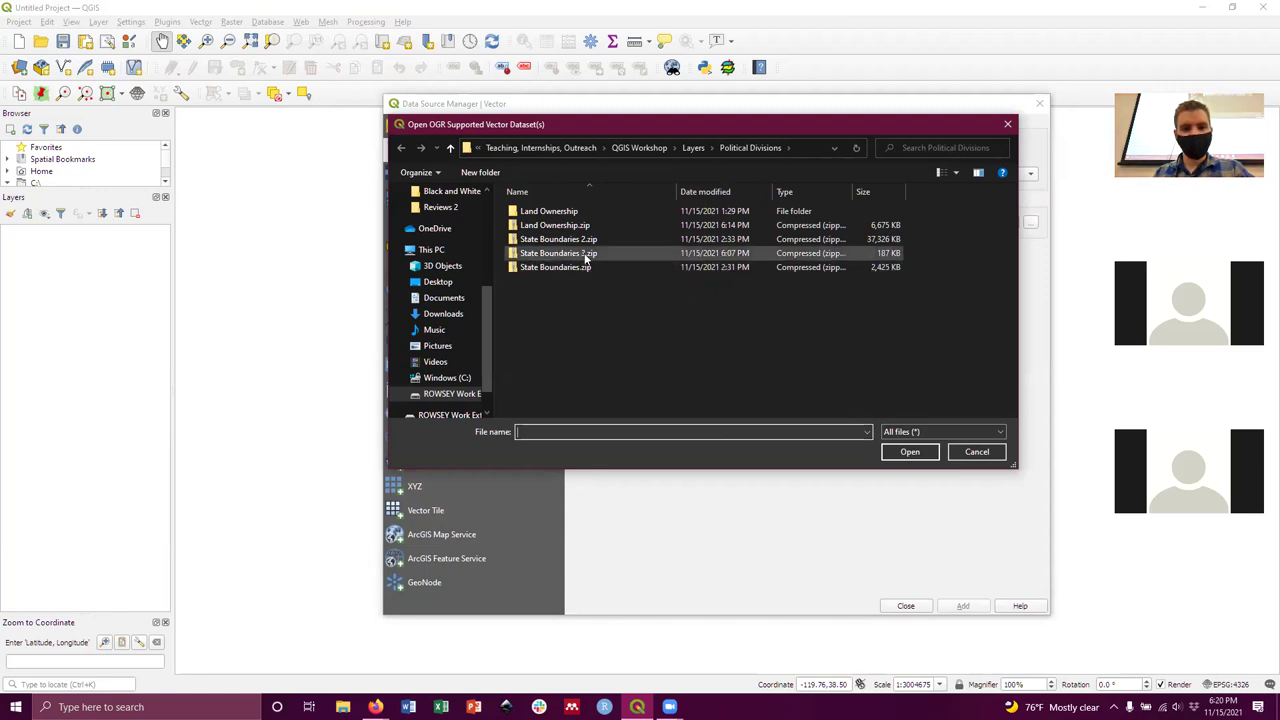
double_click(514, 254)
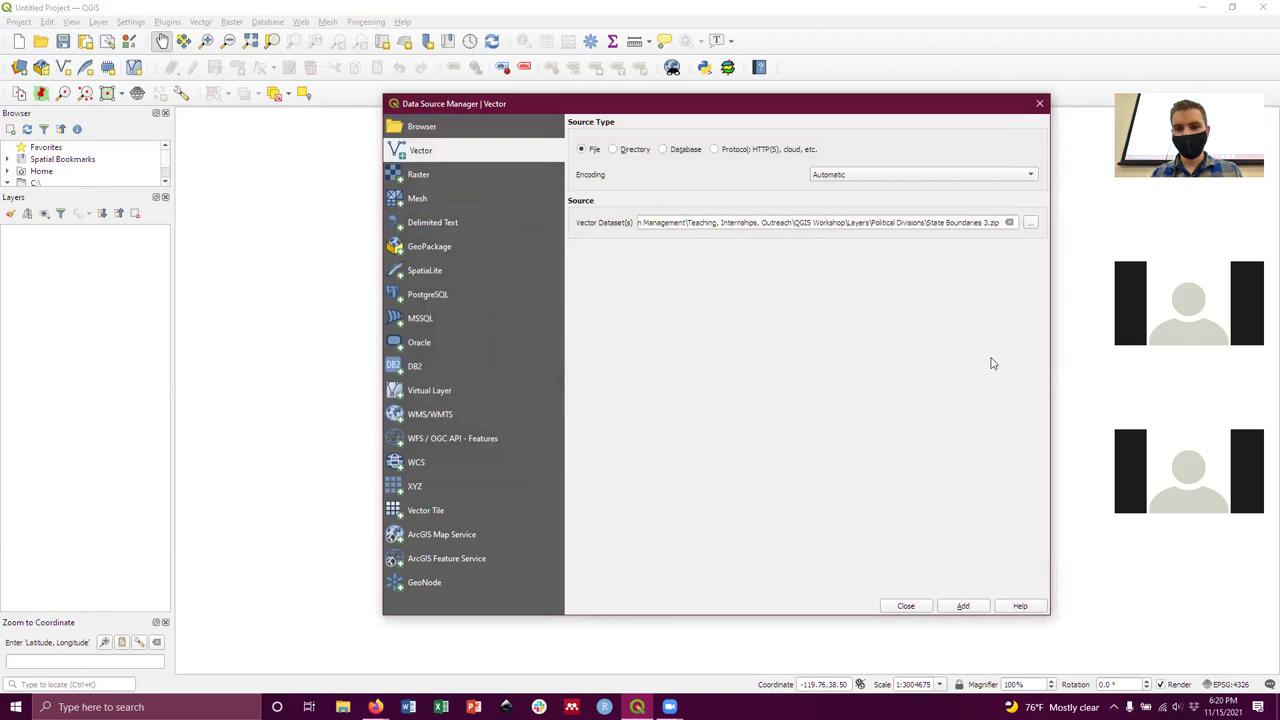
Add only the cb_2018_us_state_20m.shp vector layer from the archive to the project and close the Data Source Manager.
click(963, 607)
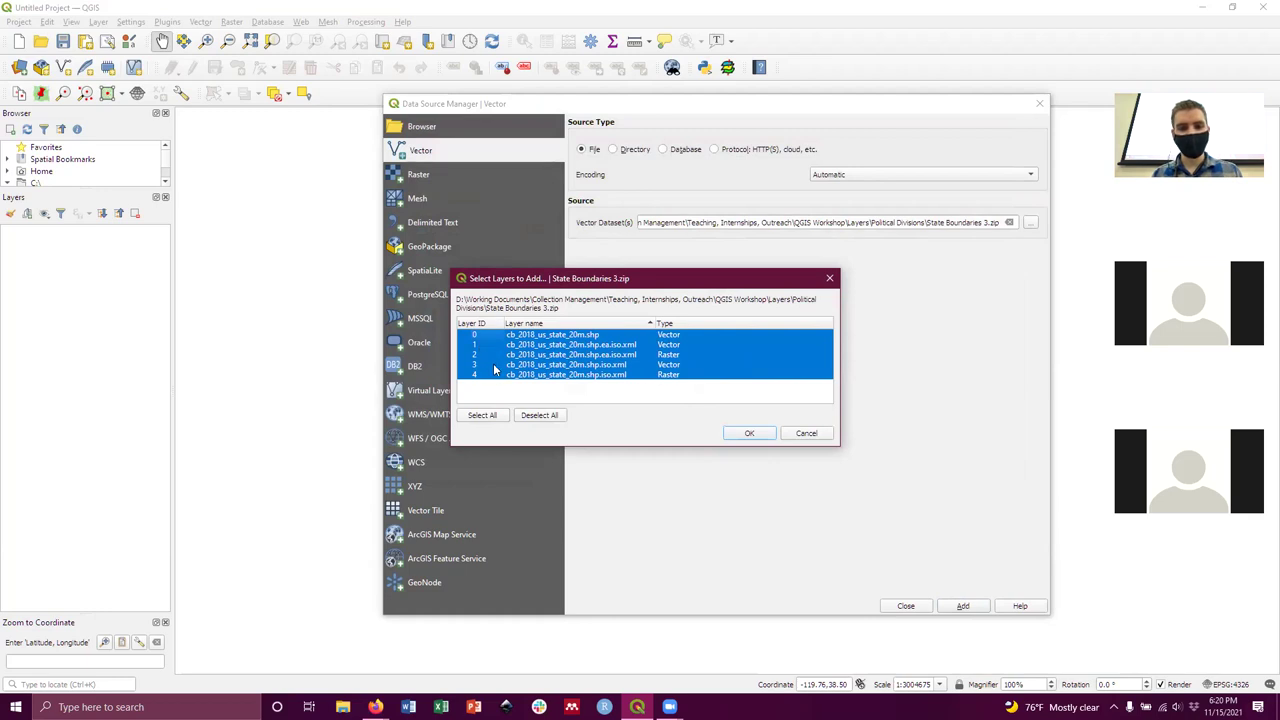
click(695, 336)
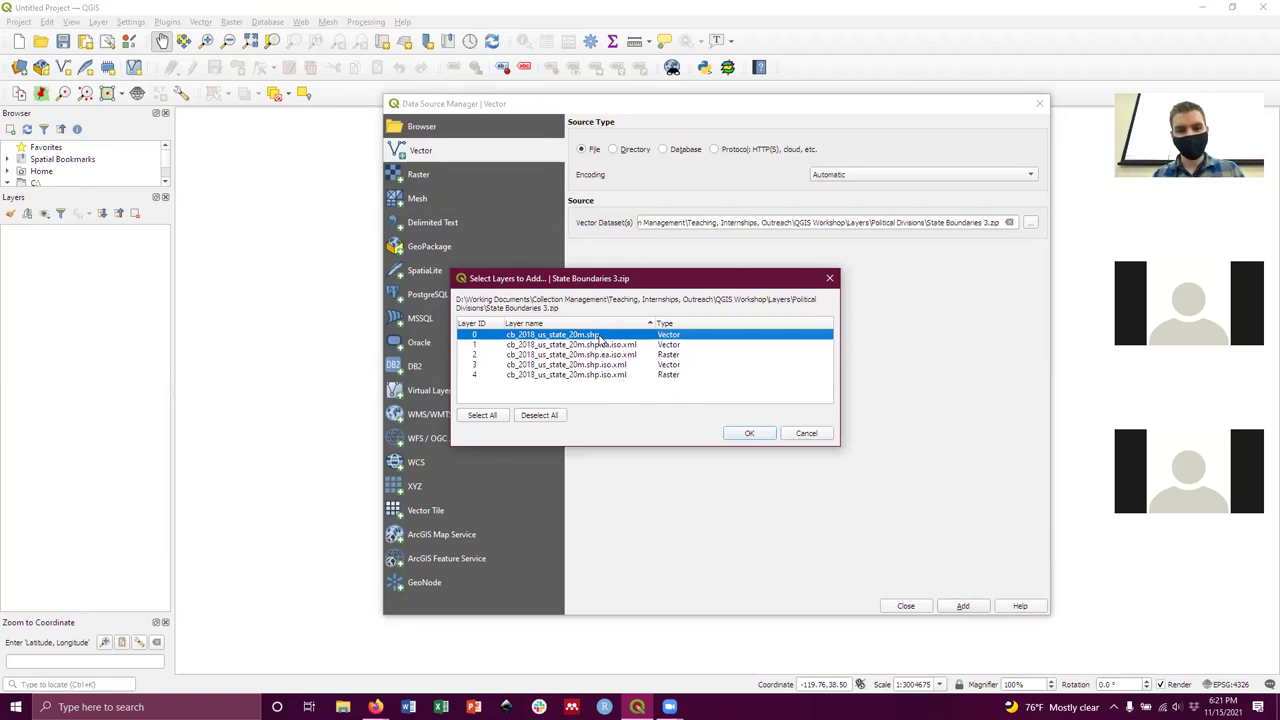
click(751, 434)
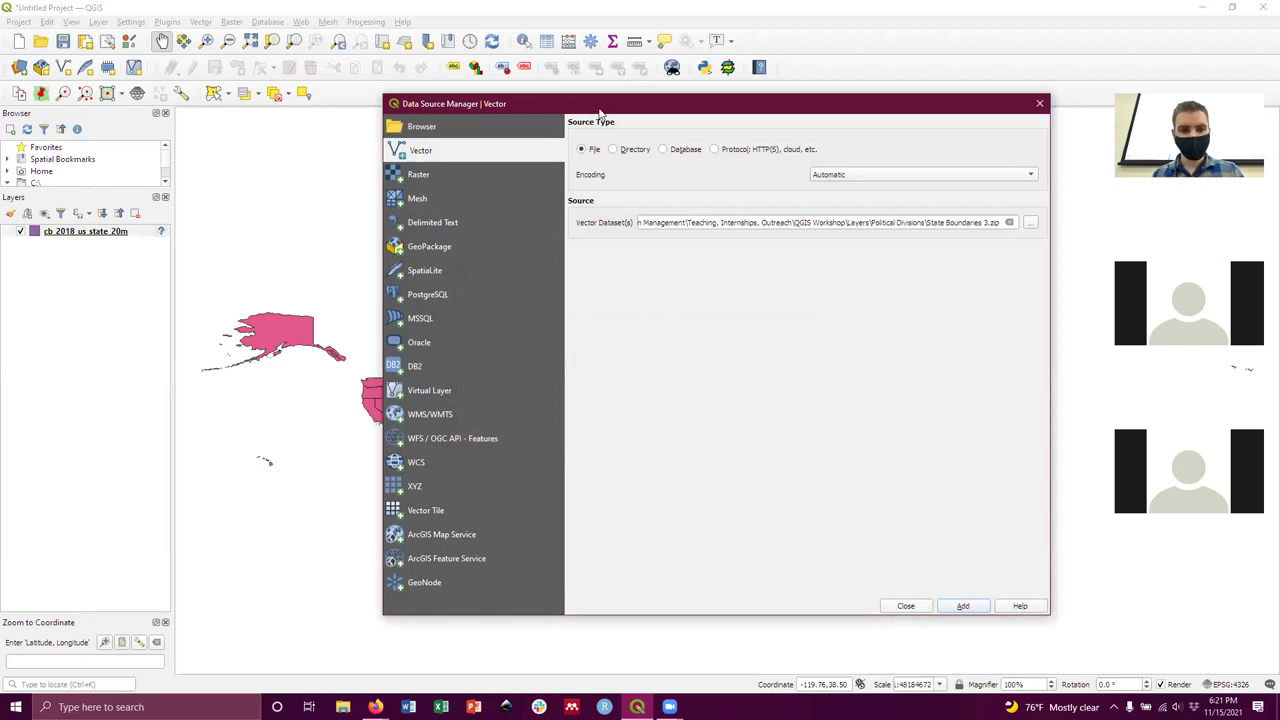
drag(600, 112, 516, 70)
click(822, 566)
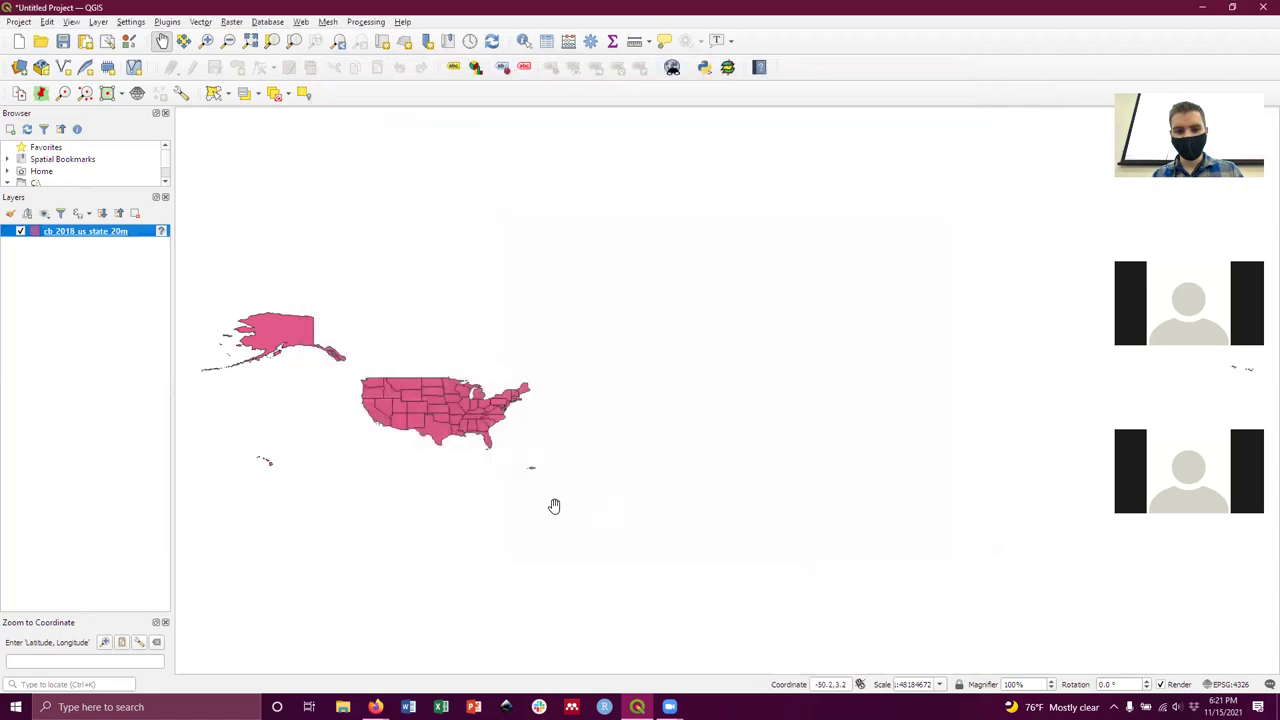
Examine the state boundaries on the map canvas, from the contiguous states out to Alaska, Hawaii and Puerto Rico.
drag(431, 451, 657, 443)
scroll(677, 408, up, 2)
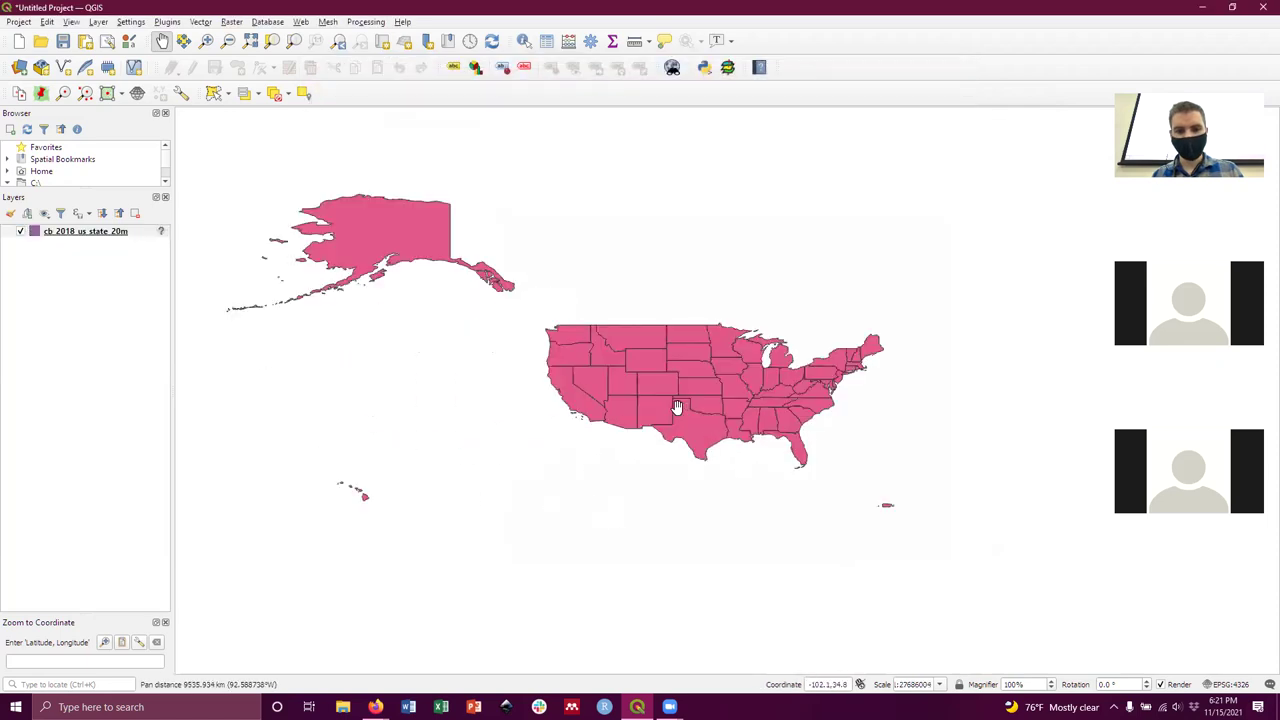
scroll(766, 400, up, 1)
scroll(800, 394, up, 1)
scroll(733, 404, down, 1)
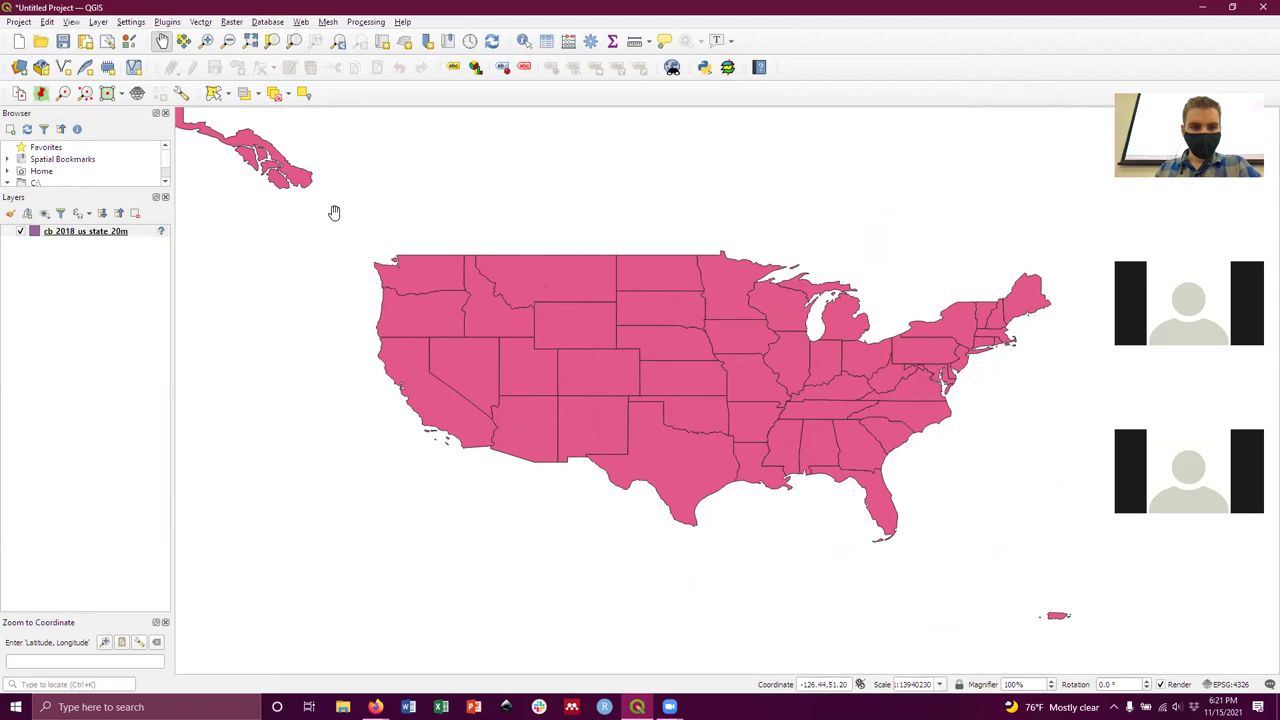
drag(554, 300, 600, 330)
scroll(600, 333, down, 1)
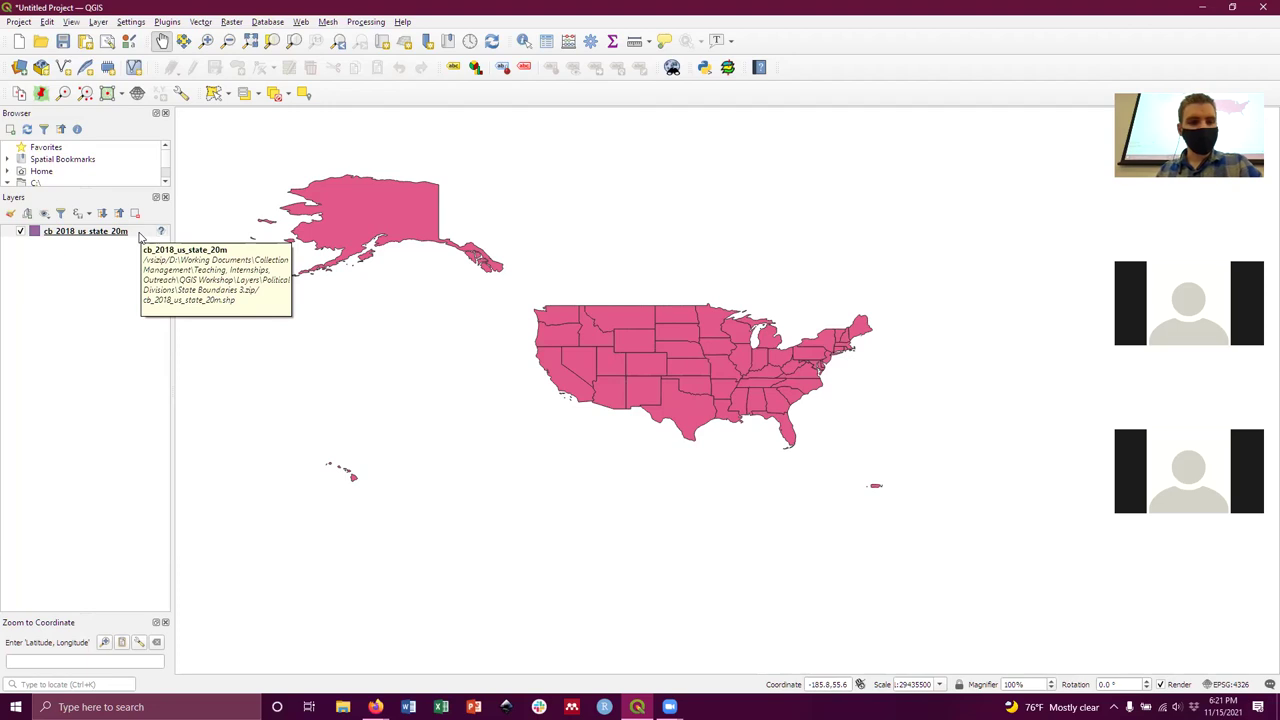
Try to assign a coordinate reference system to the cb_2018_us_state_20m layer through the Coordinate Reference System Selector.
mouse_move(160, 230)
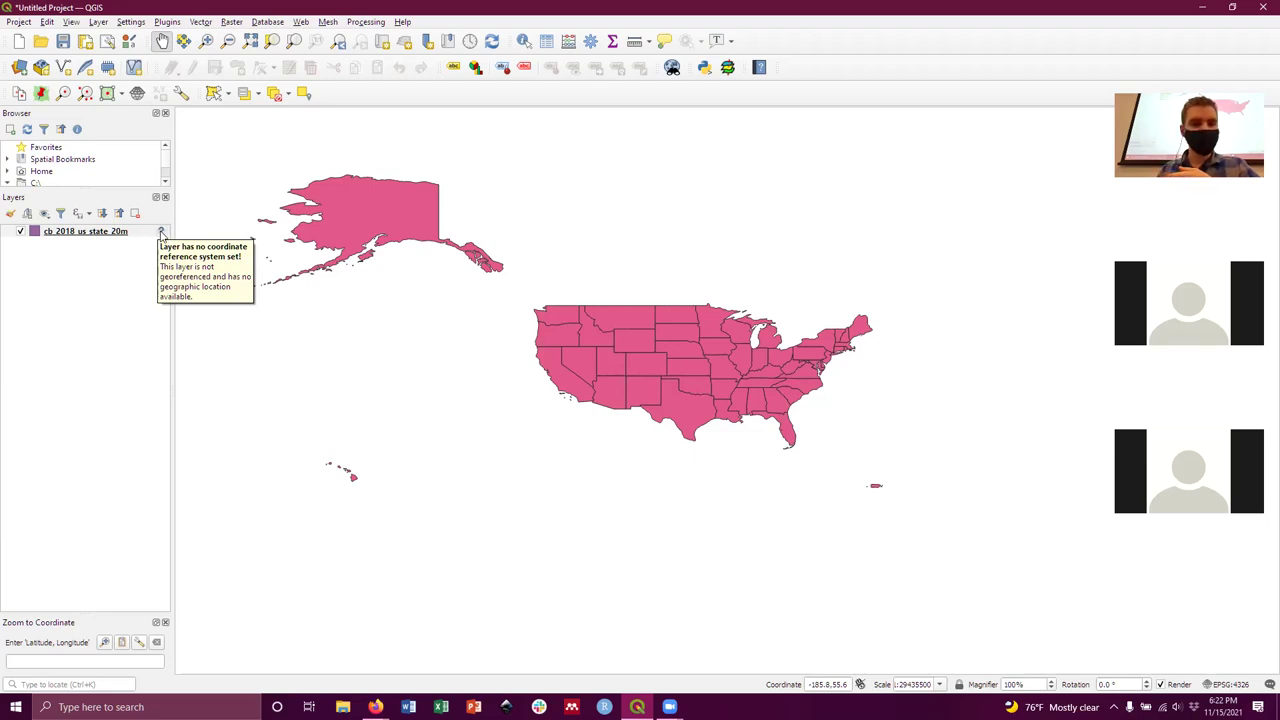
right_click(161, 234)
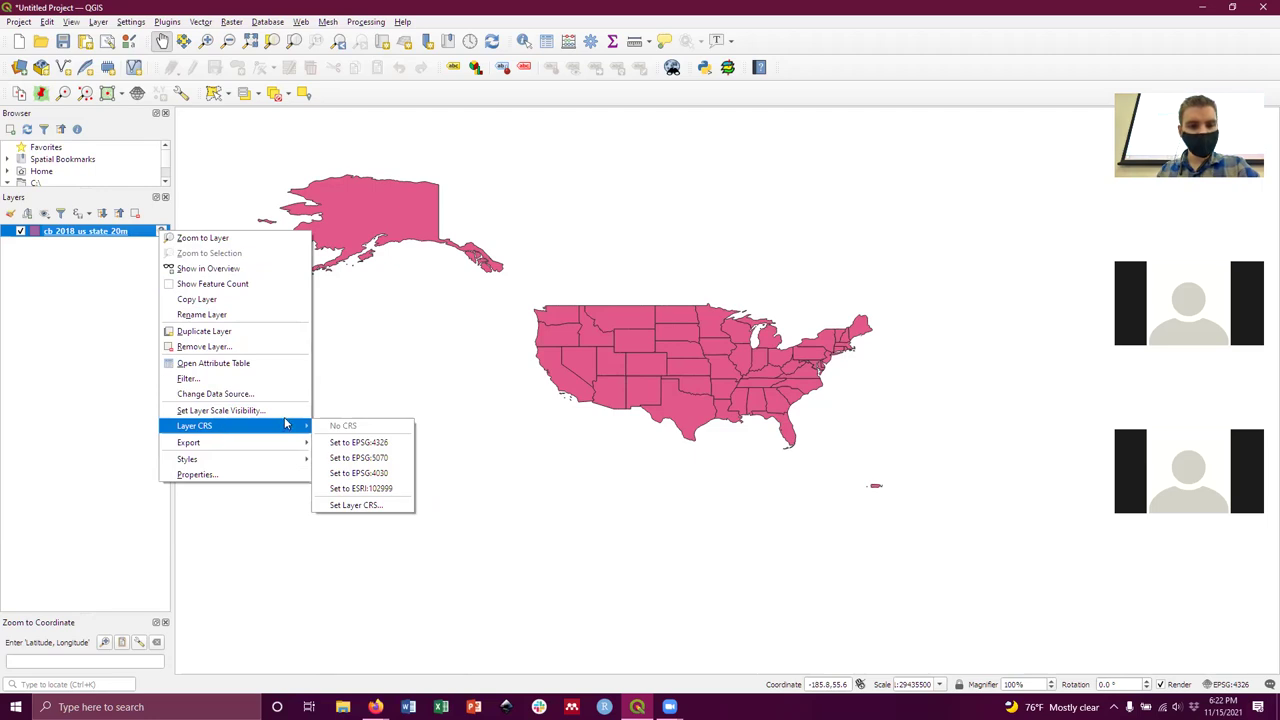
click(372, 506)
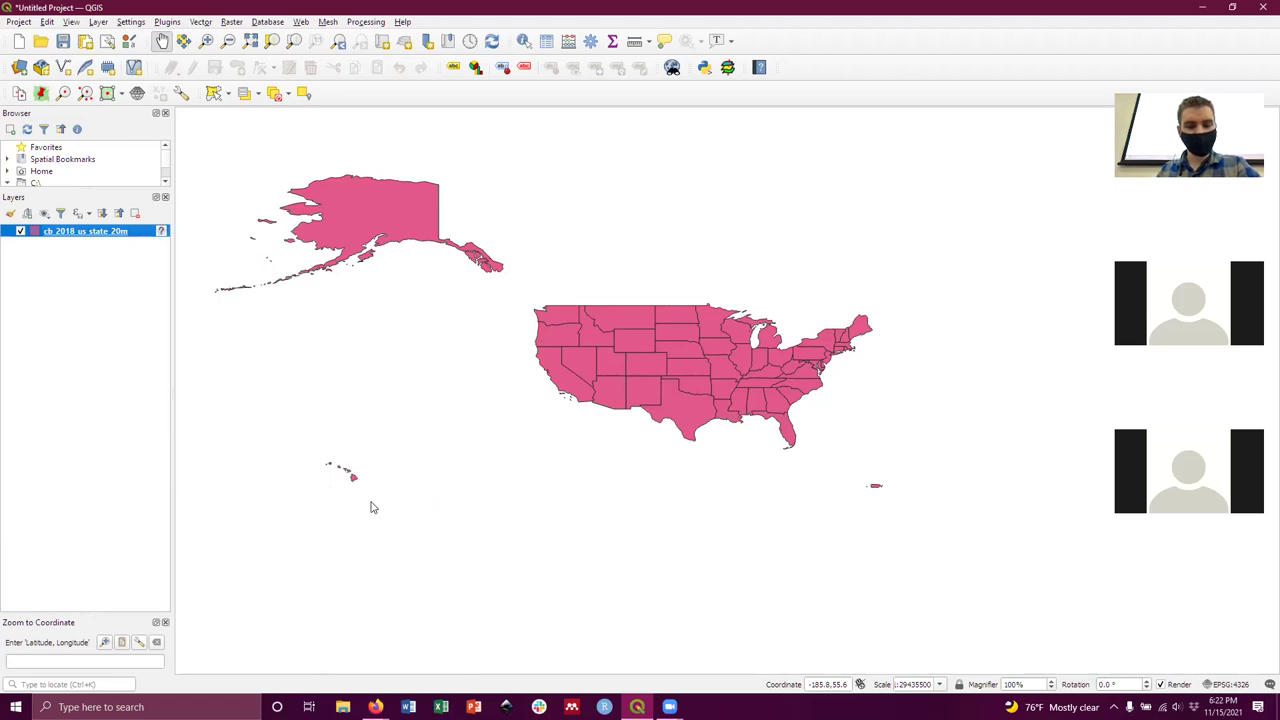
drag(912, 182, 600, 143)
click(672, 533)
right_click(150, 231)
mouse_move(240, 425)
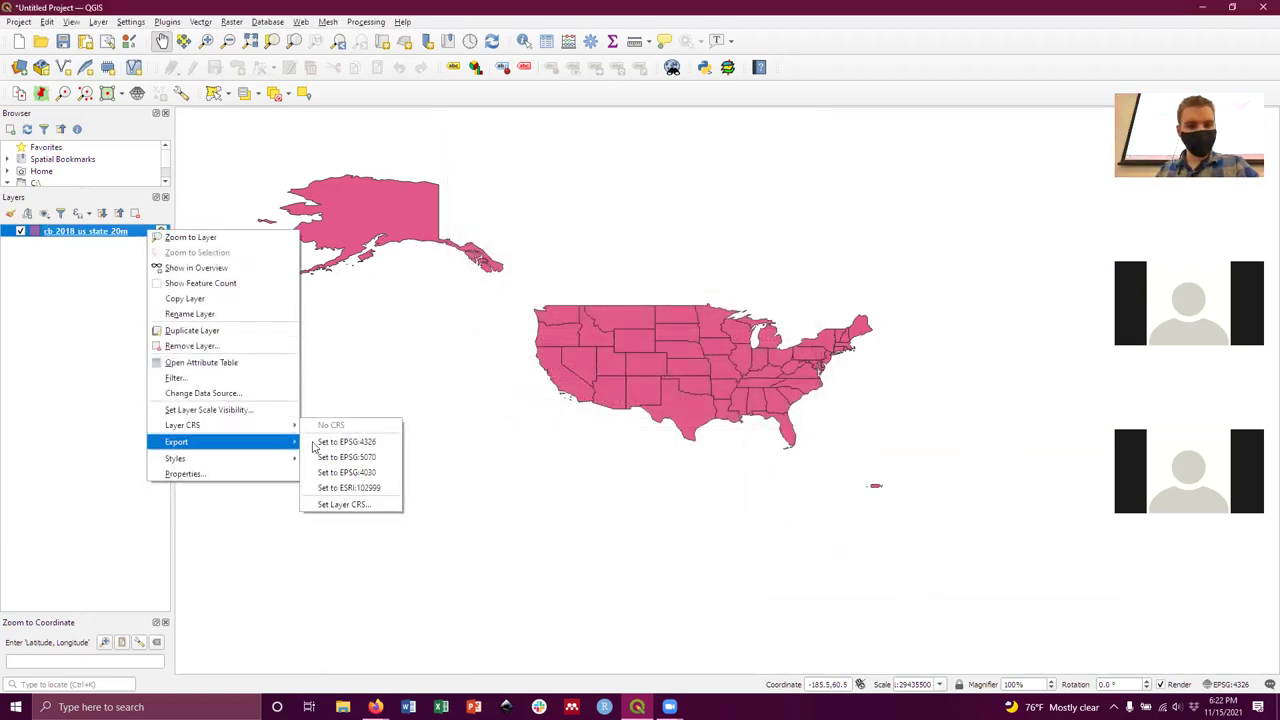
click(343, 504)
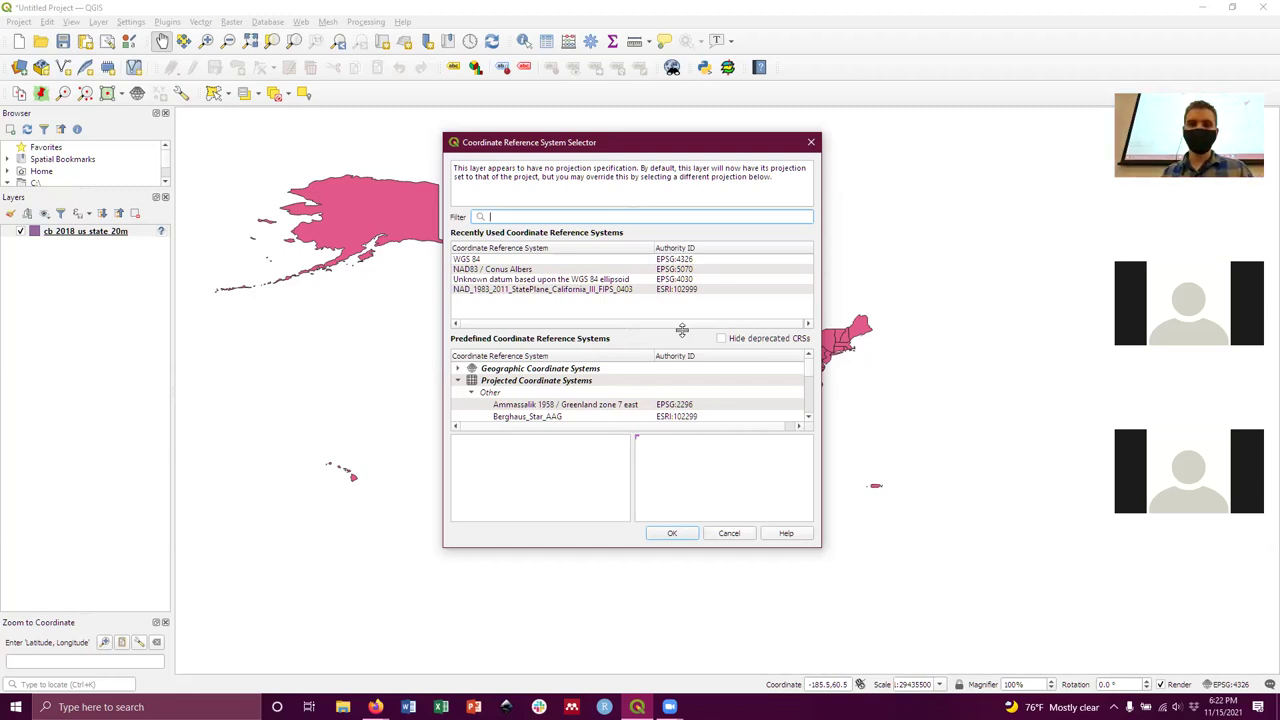
click(630, 84)
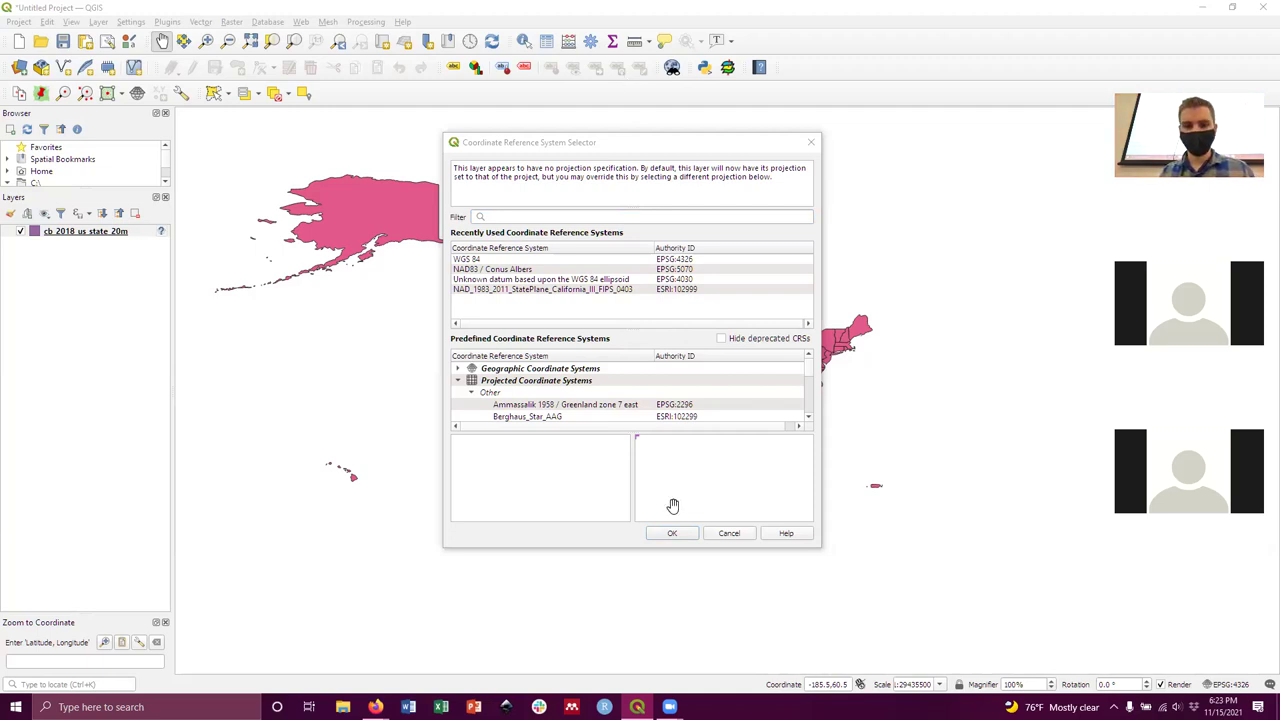
click(729, 533)
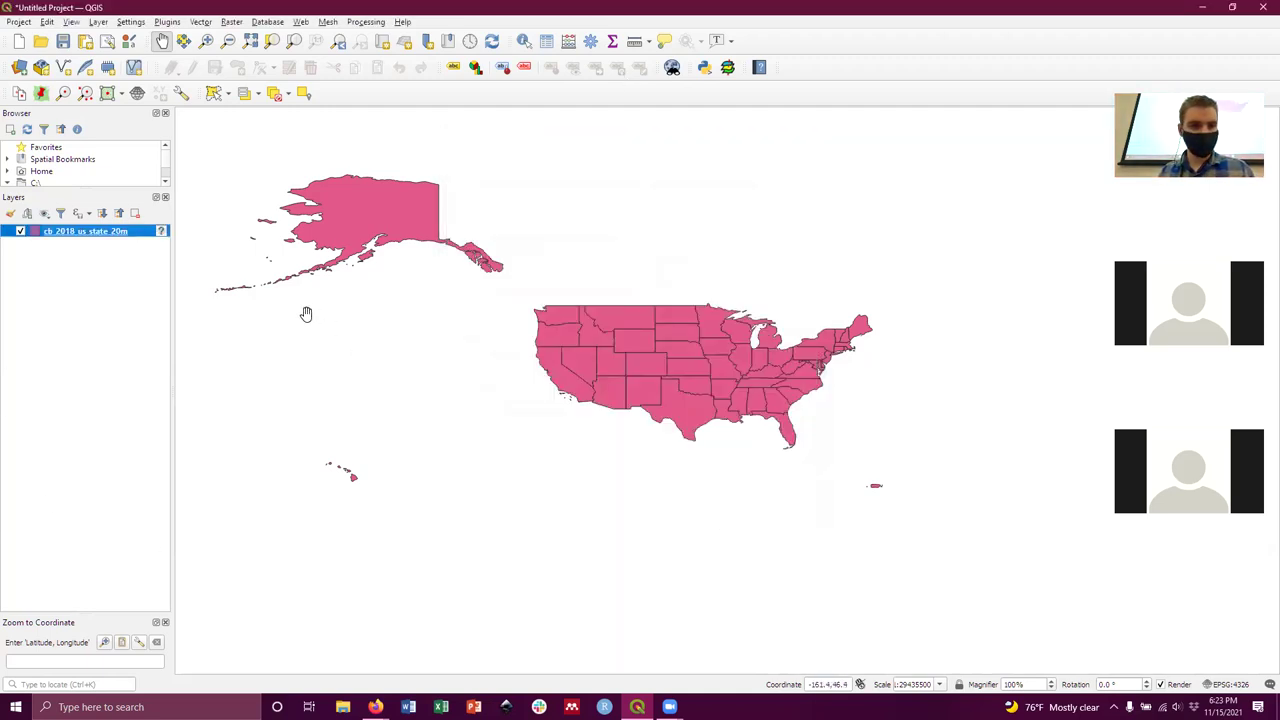
Remove the cb_2018_us_state_20m layer from the project.
right_click(120, 234)
click(183, 362)
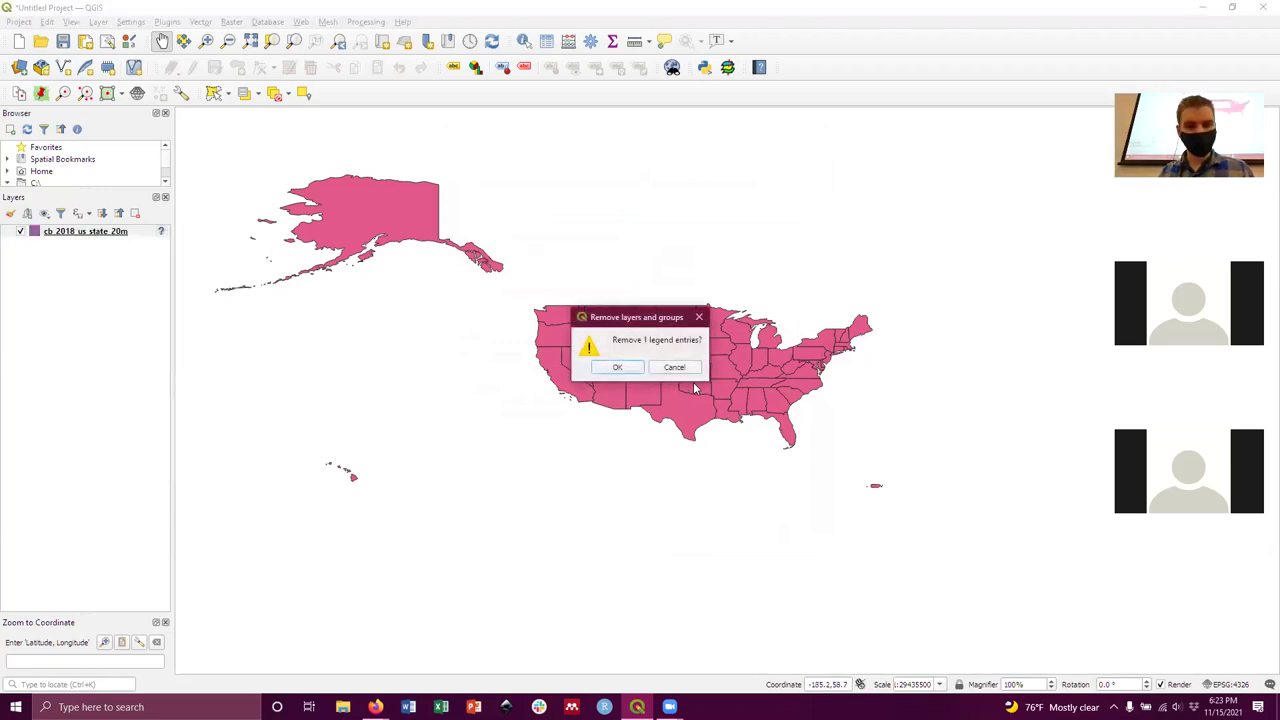
click(617, 367)
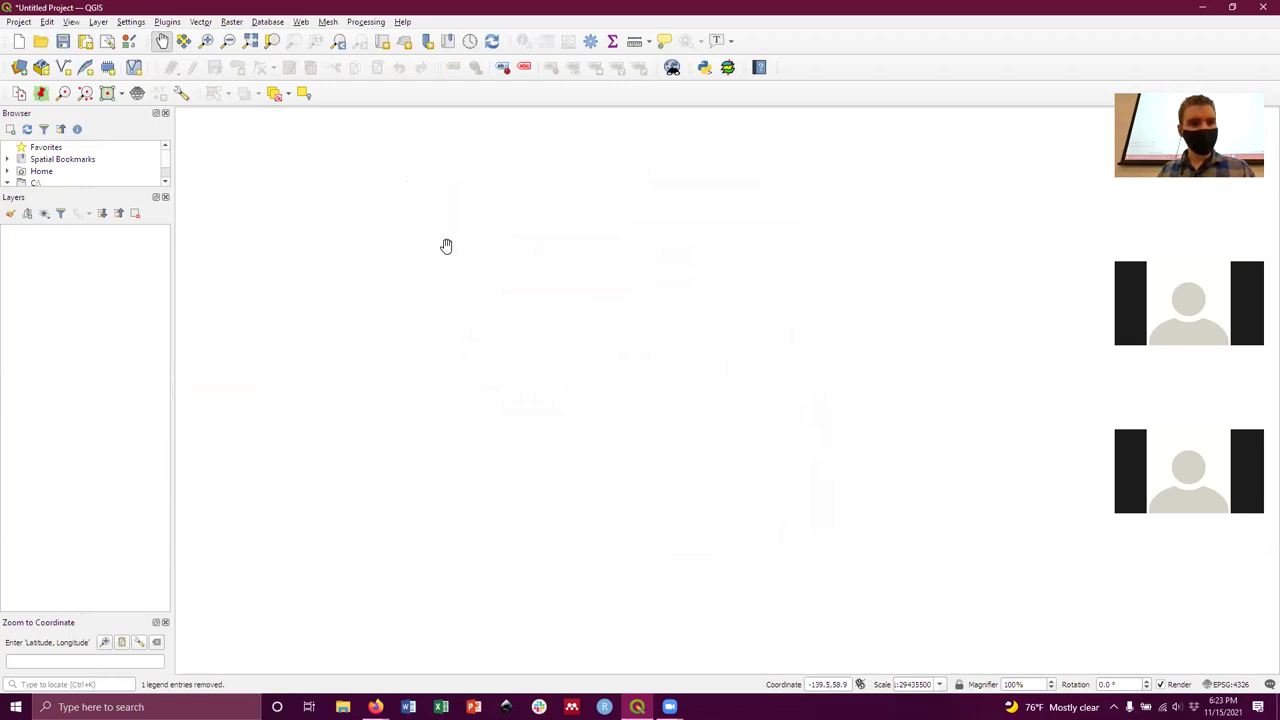
Choose State Boundaries 3.zip from the workshop's Layers\Political Divisions folder as the source for a new vector layer.
click(99, 22)
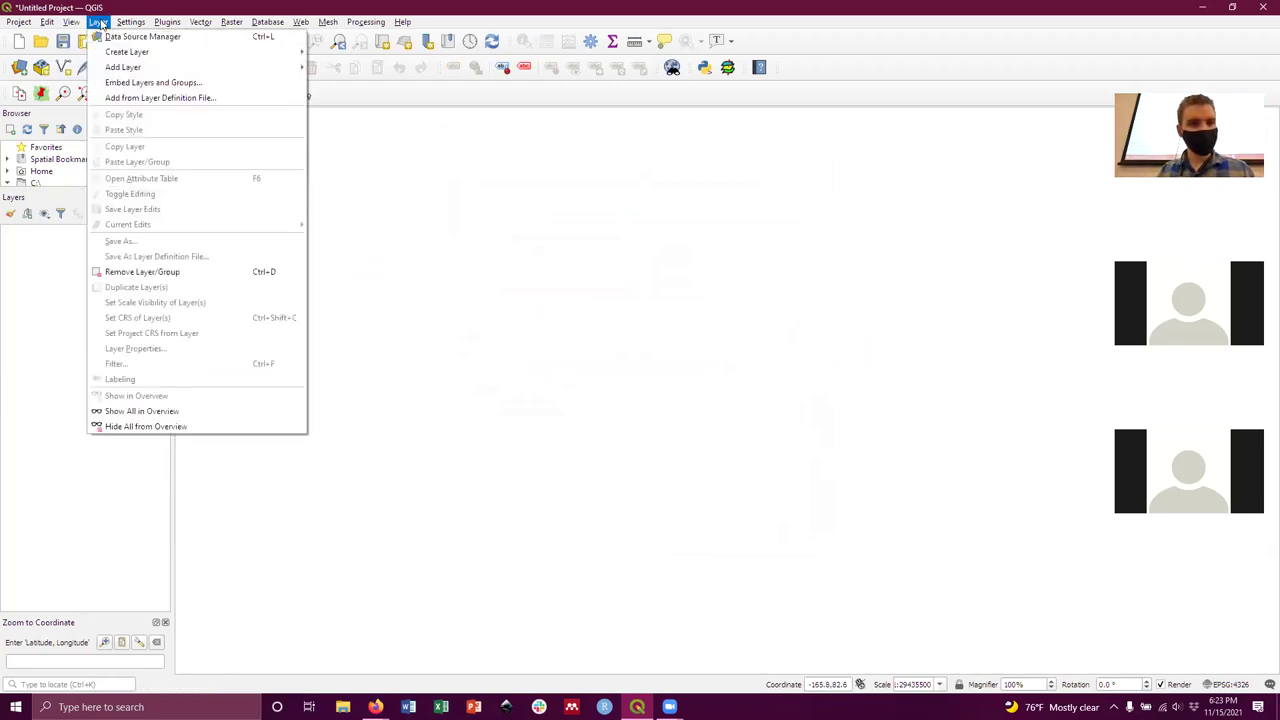
mouse_move(128, 66)
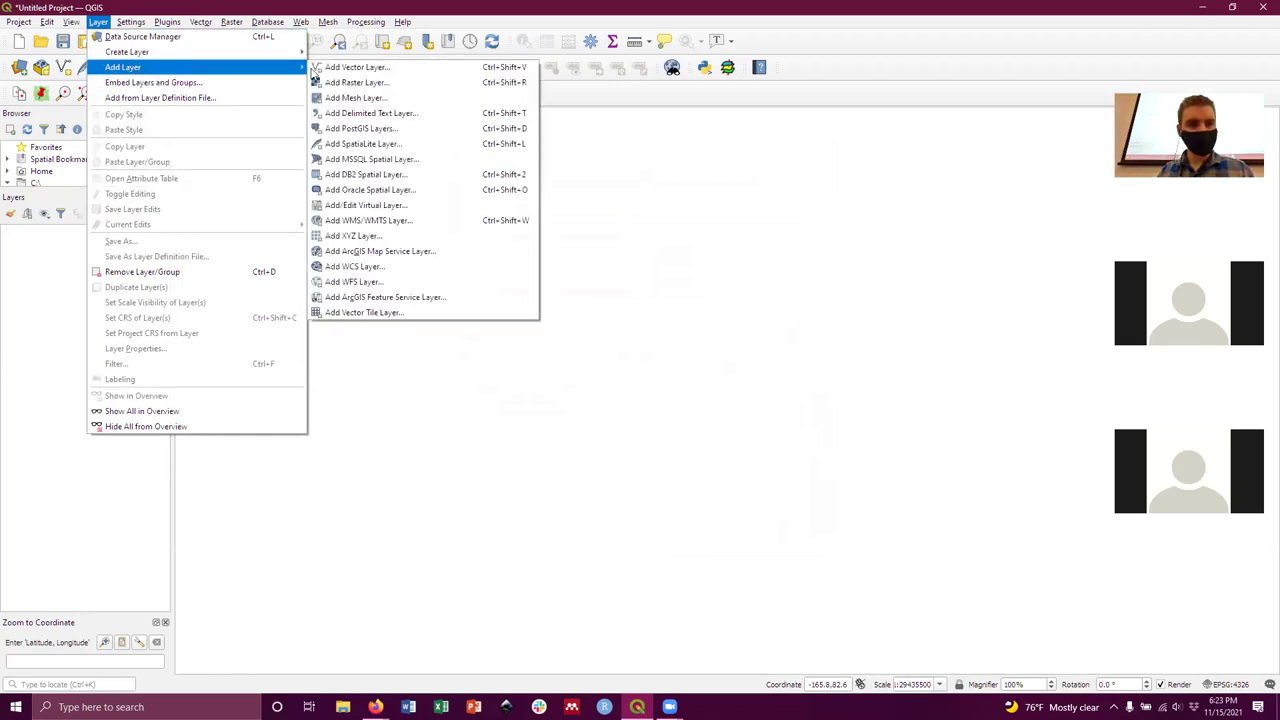
click(374, 68)
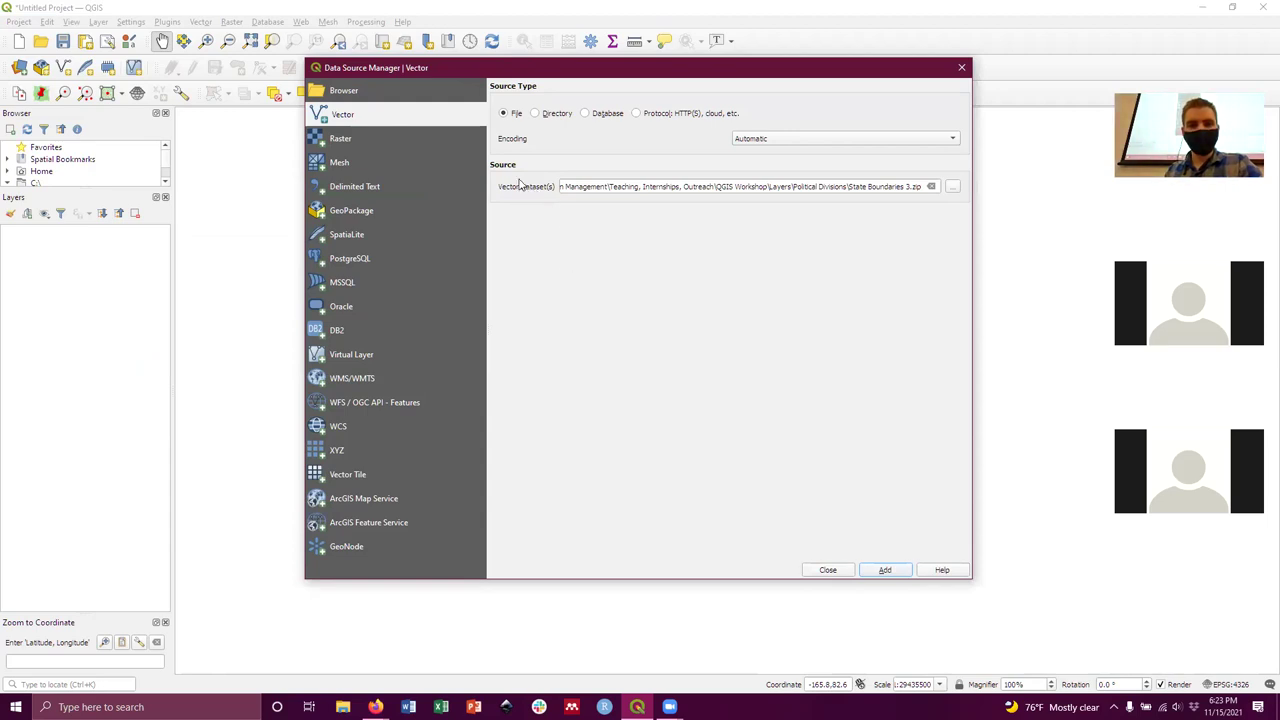
click(932, 186)
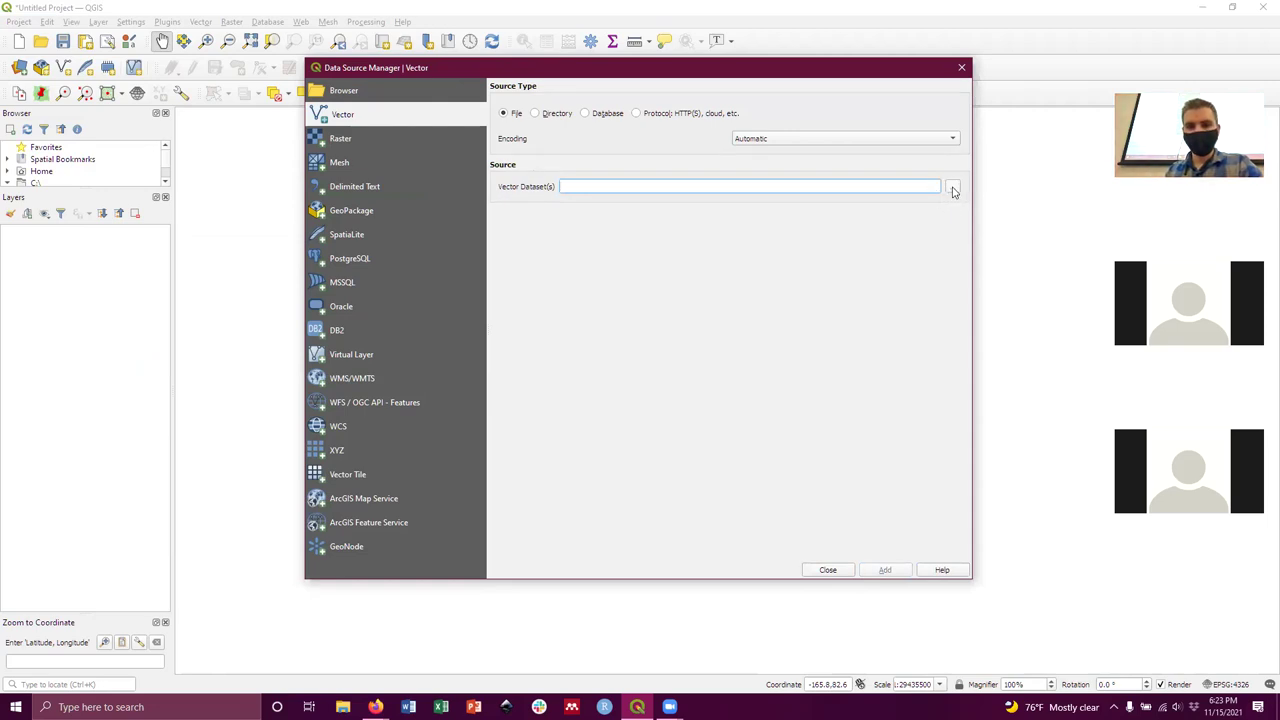
click(953, 188)
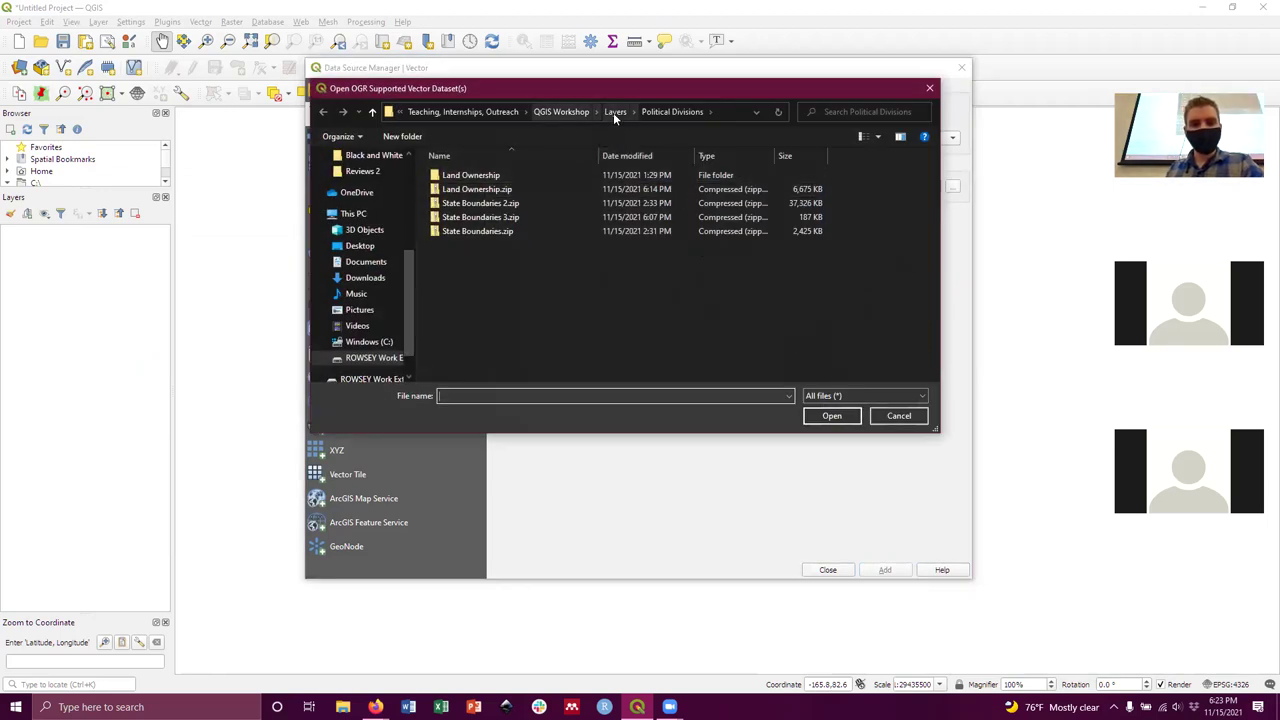
click(553, 112)
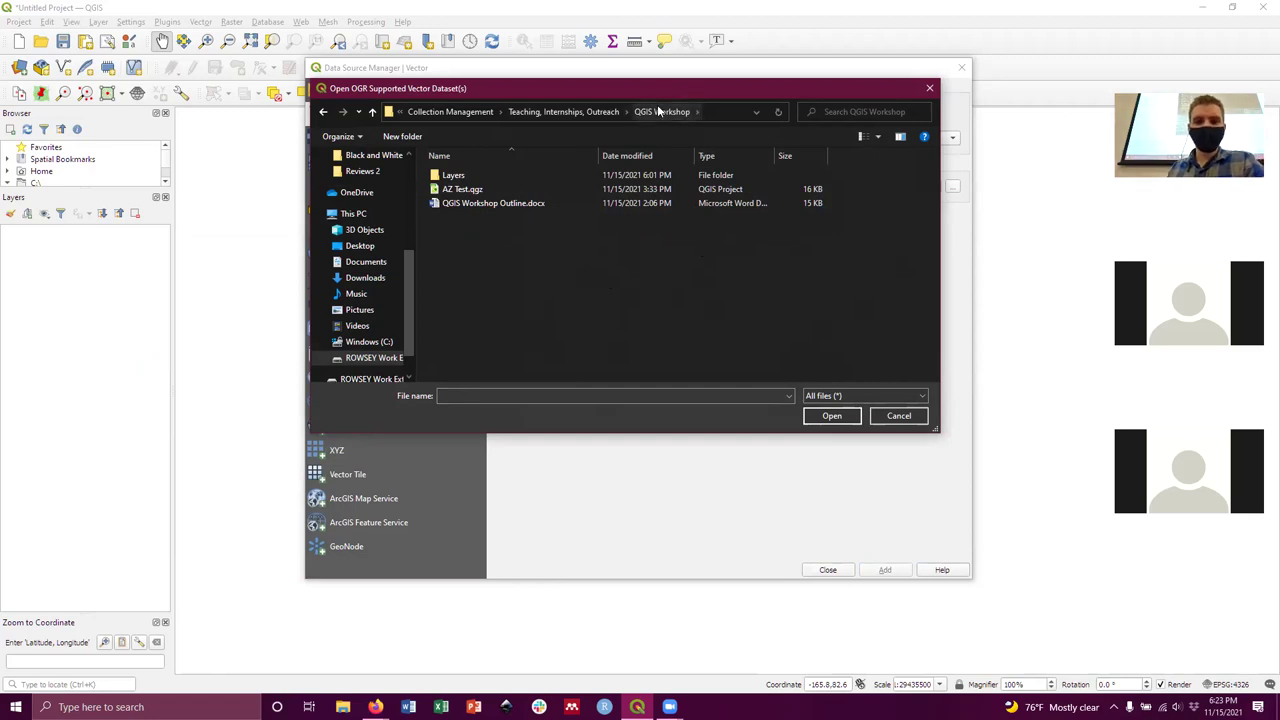
double_click(453, 176)
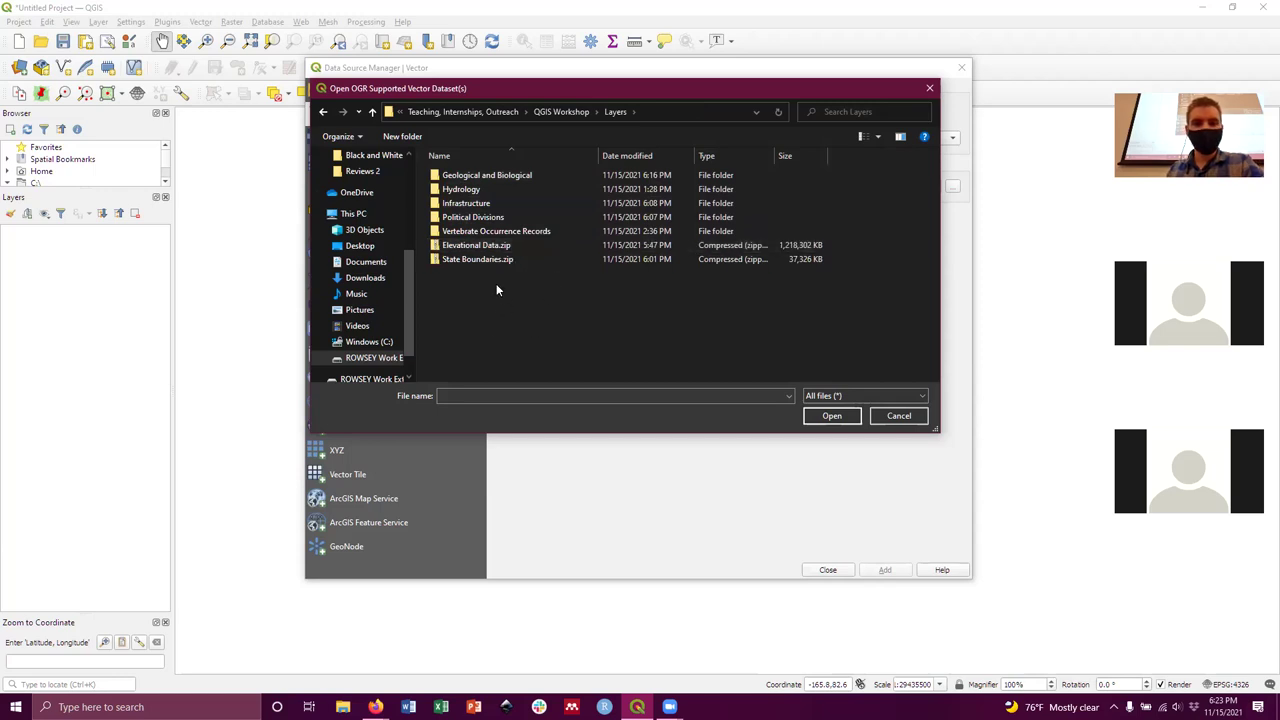
double_click(476, 217)
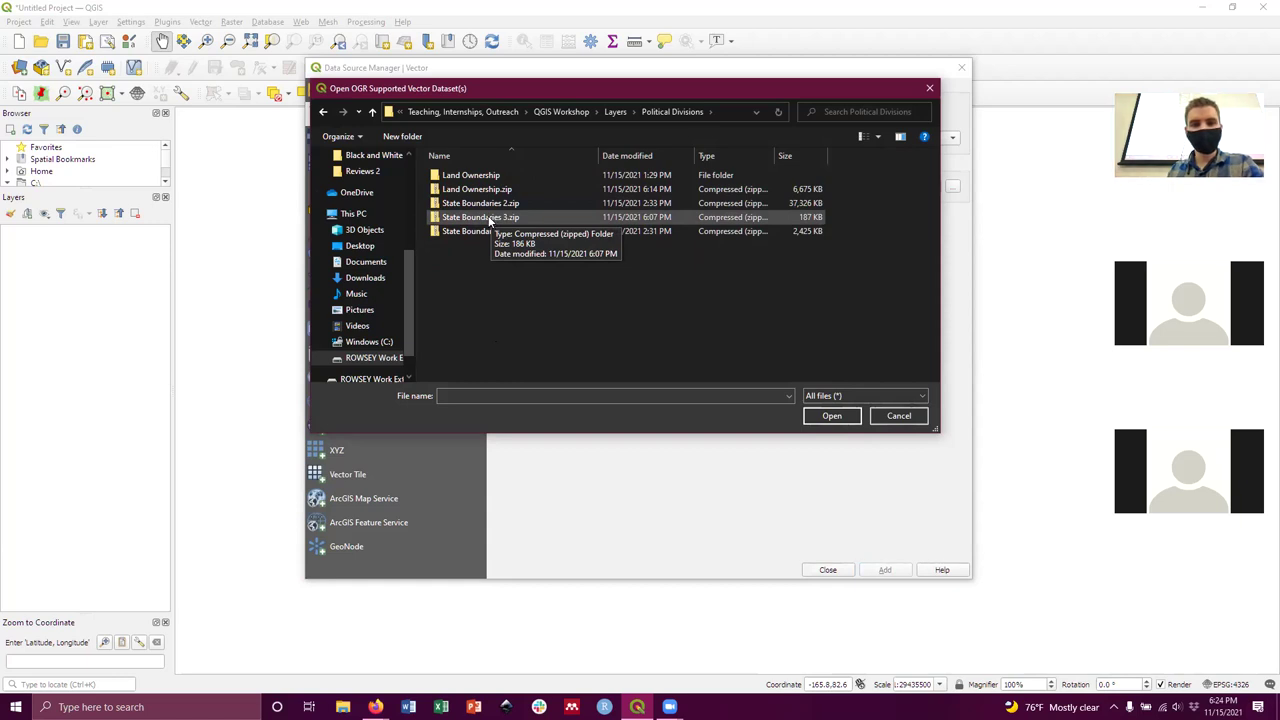
double_click(490, 218)
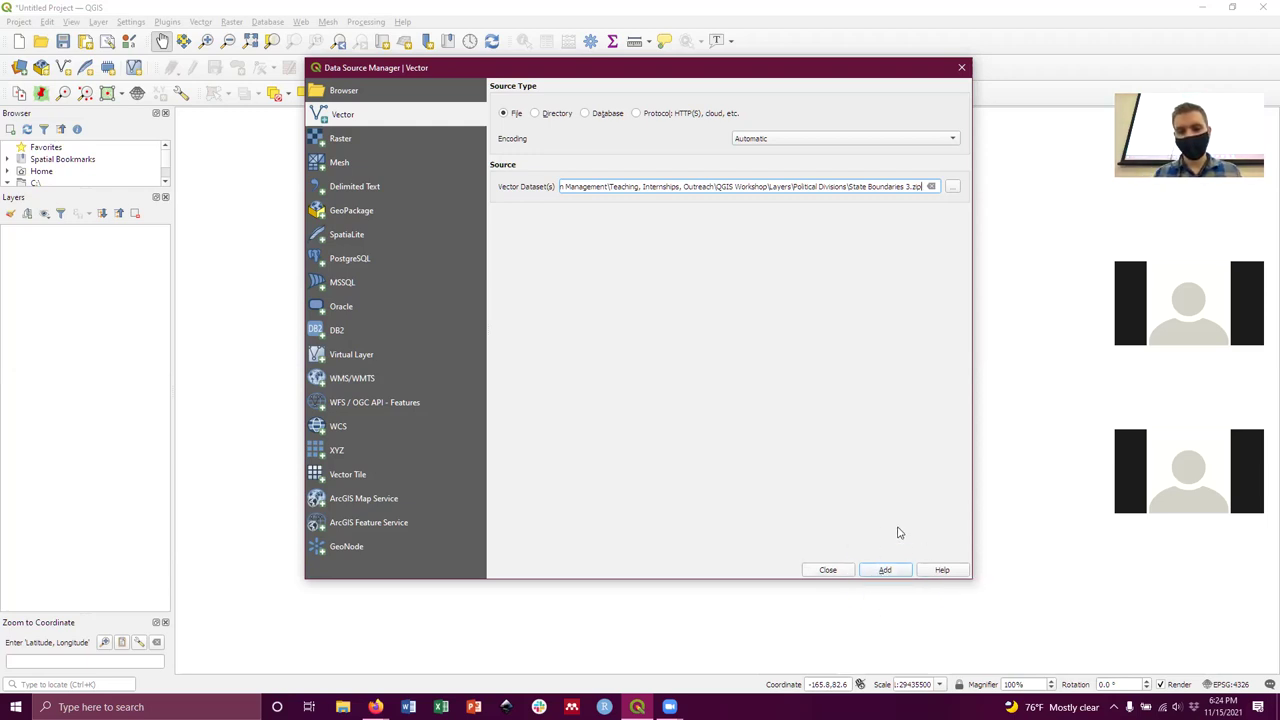
Add only the cb_2018_us_state_20m.shp vector layer from State Boundaries 3.zip and close the Data Source Manager.
click(886, 571)
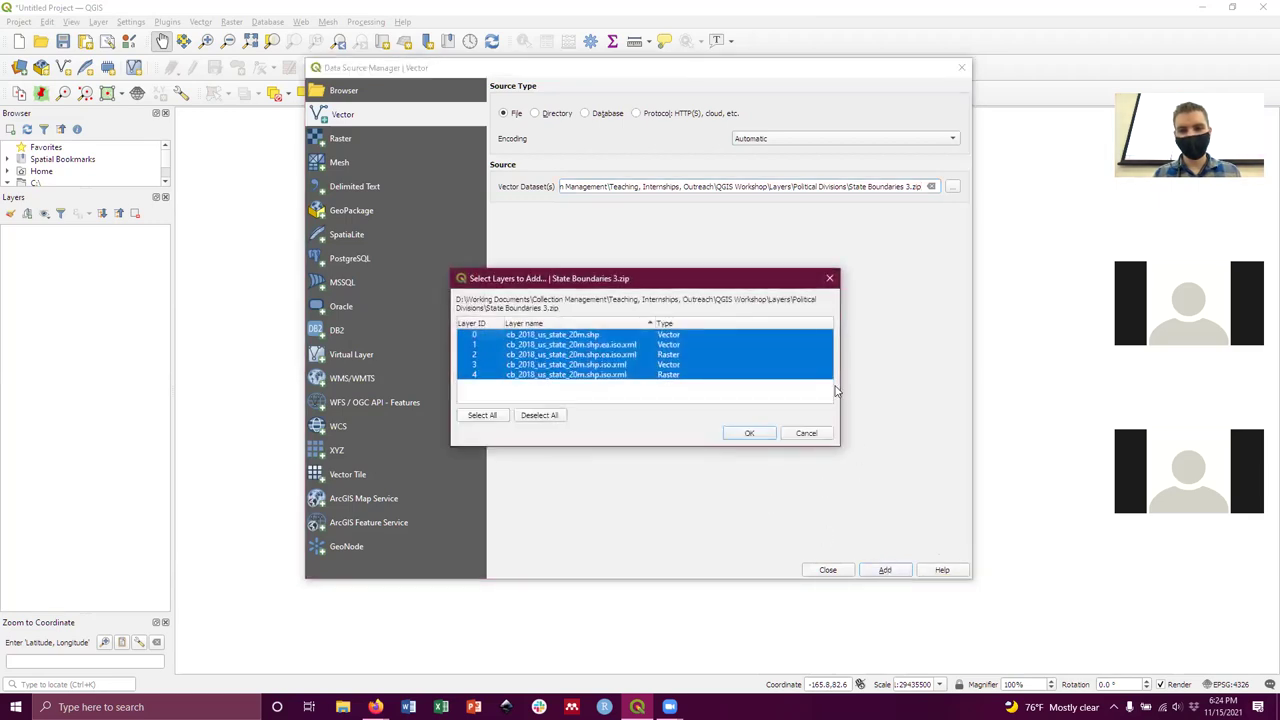
click(478, 336)
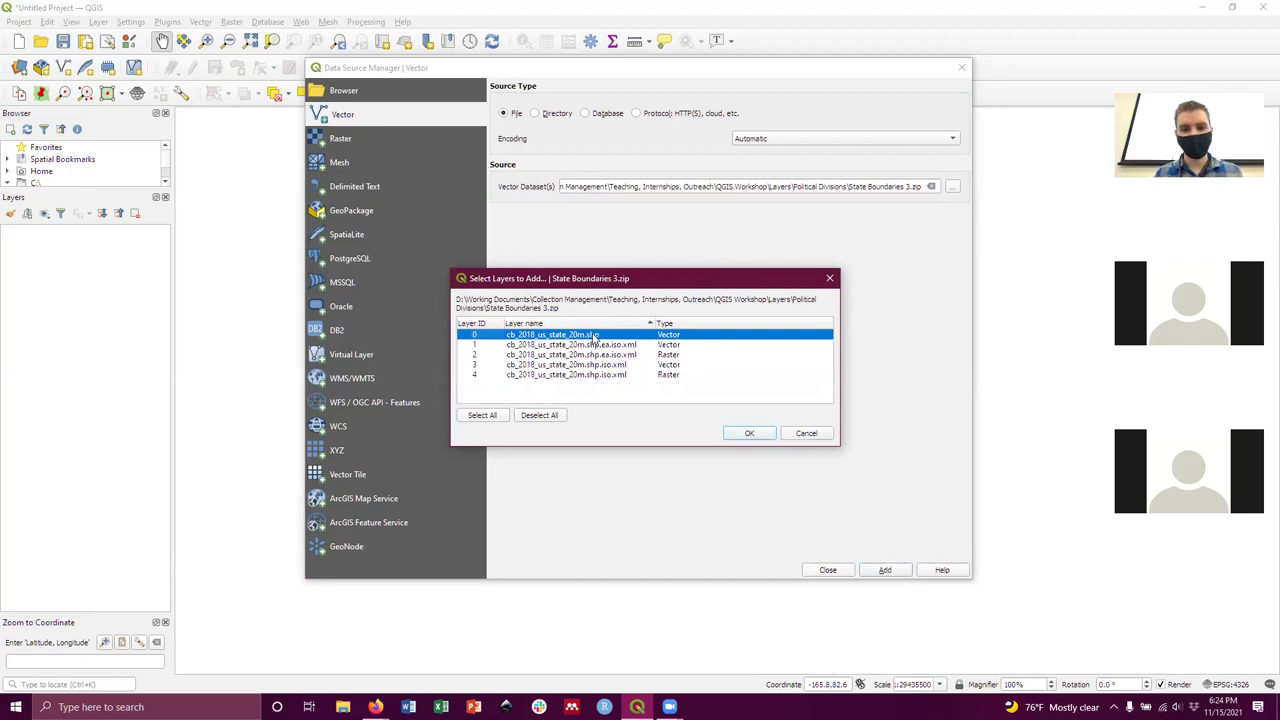
click(749, 433)
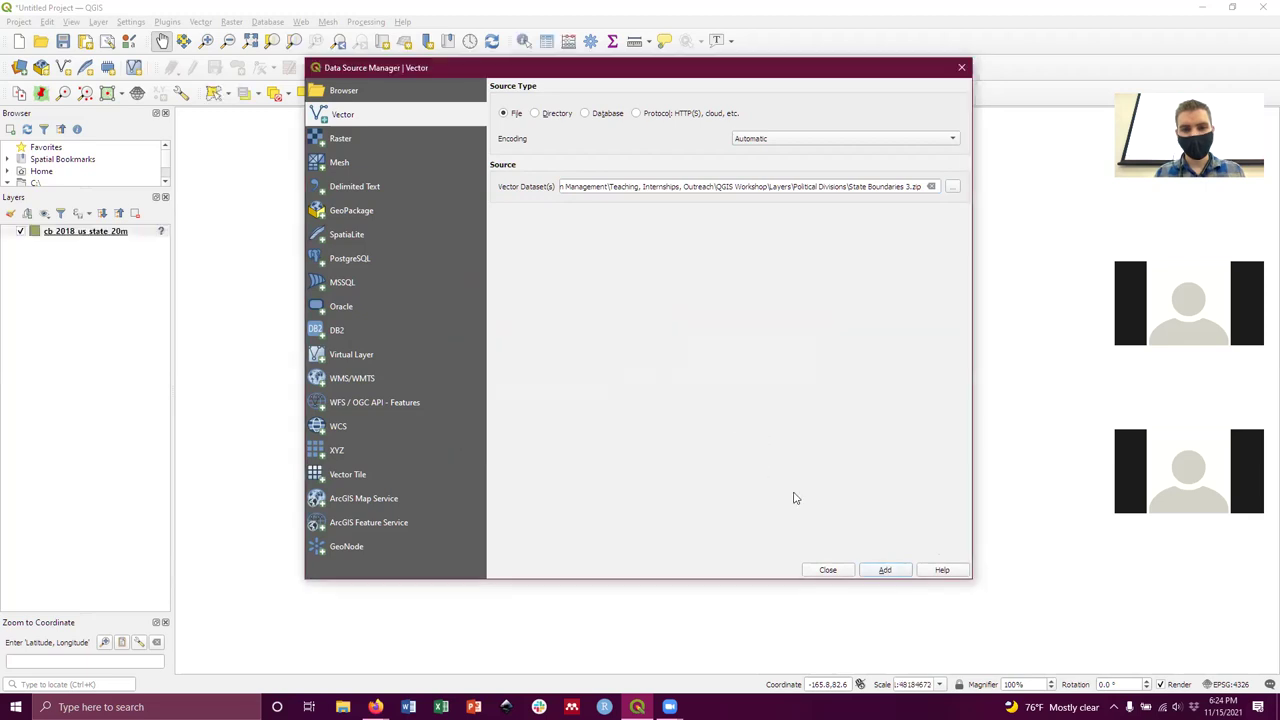
click(828, 570)
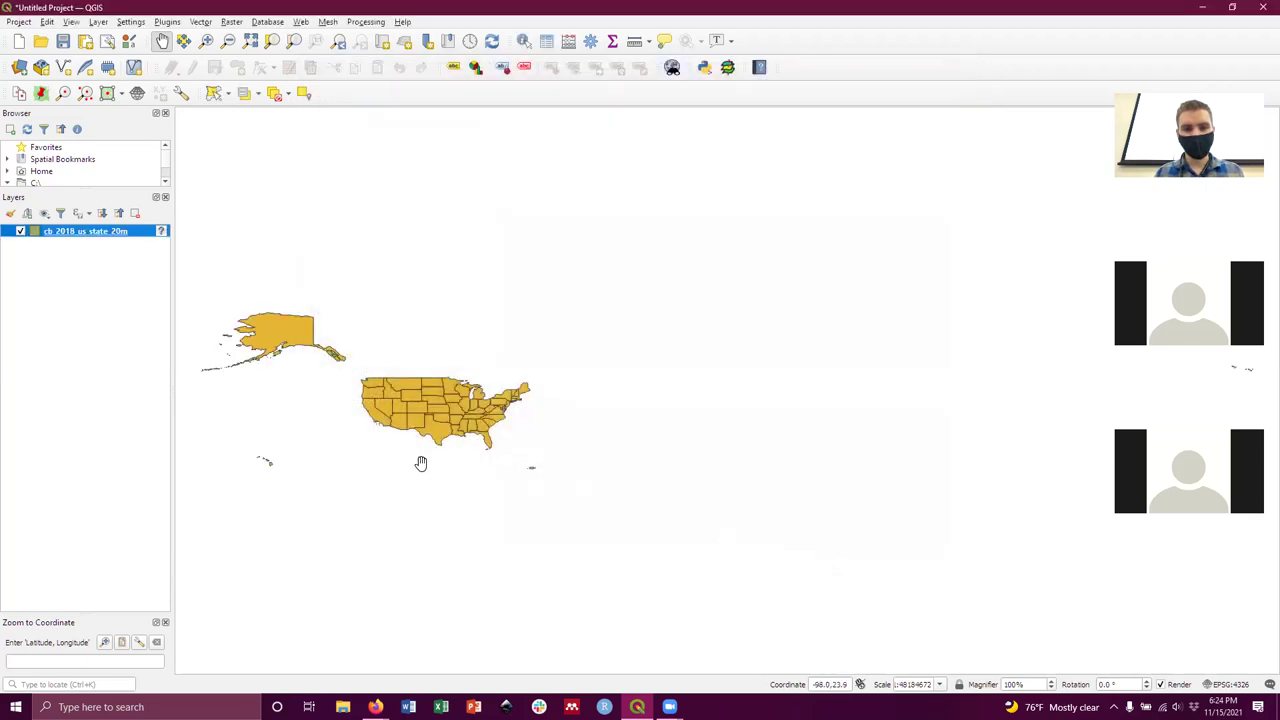
Pan away from the state boundaries, then return the map to the full extent of the cb_2018_us_state_20m layer.
drag(626, 463, 819, 368)
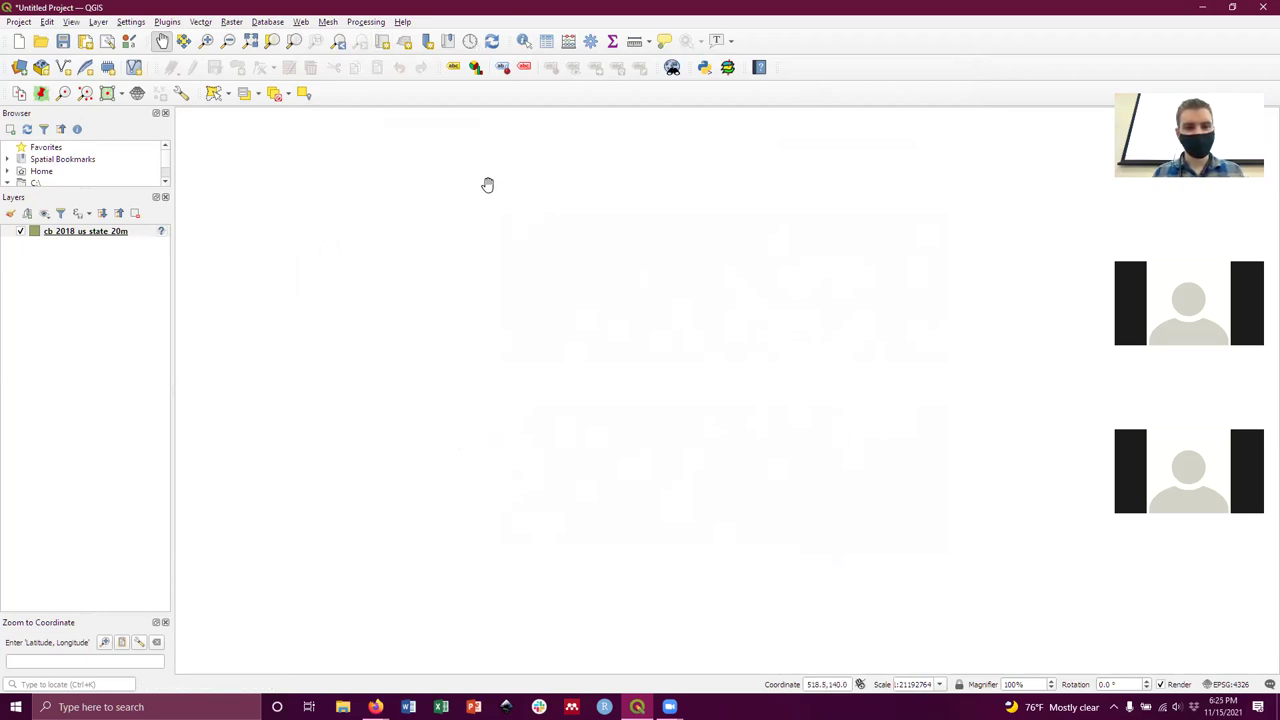
click(252, 41)
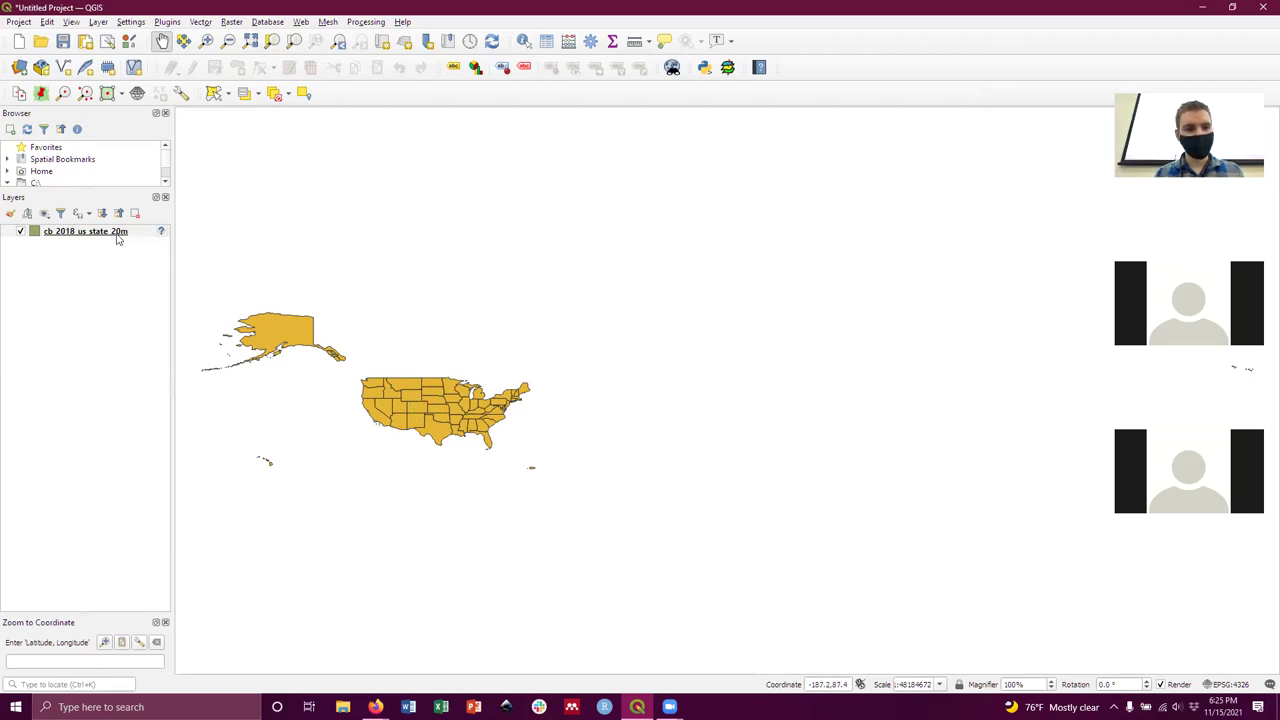
right_click(81, 234)
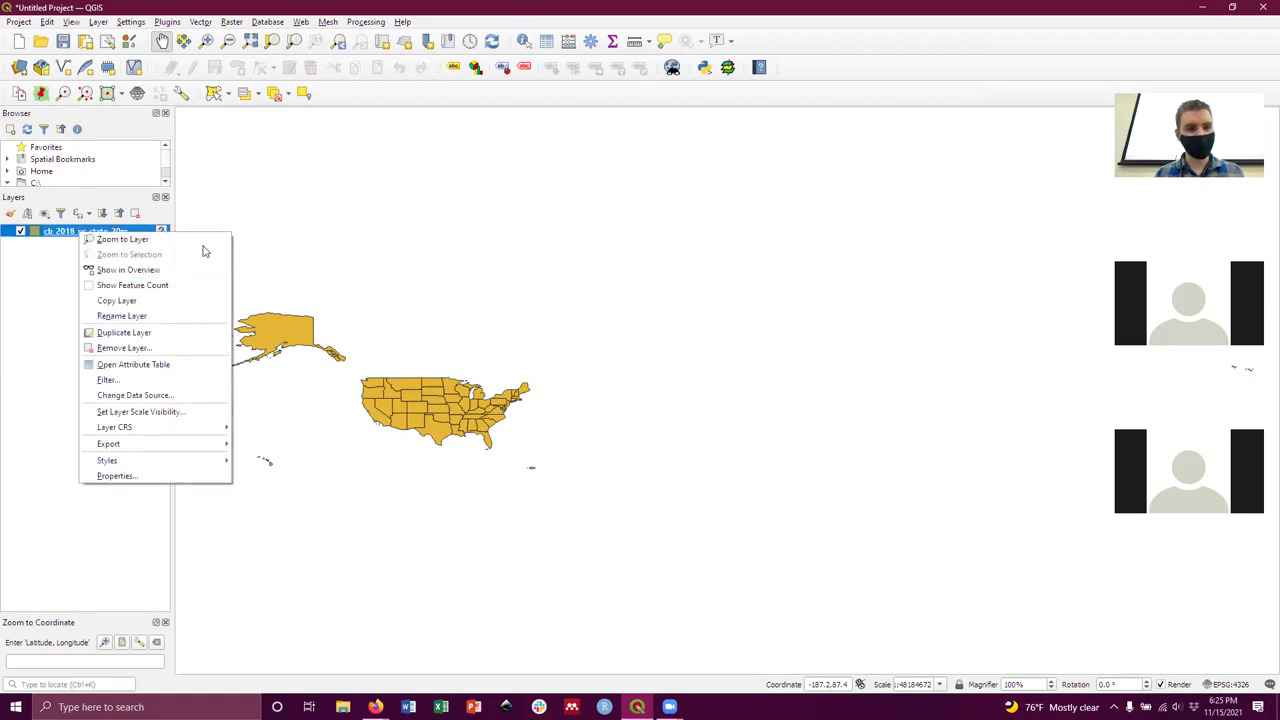
click(121, 241)
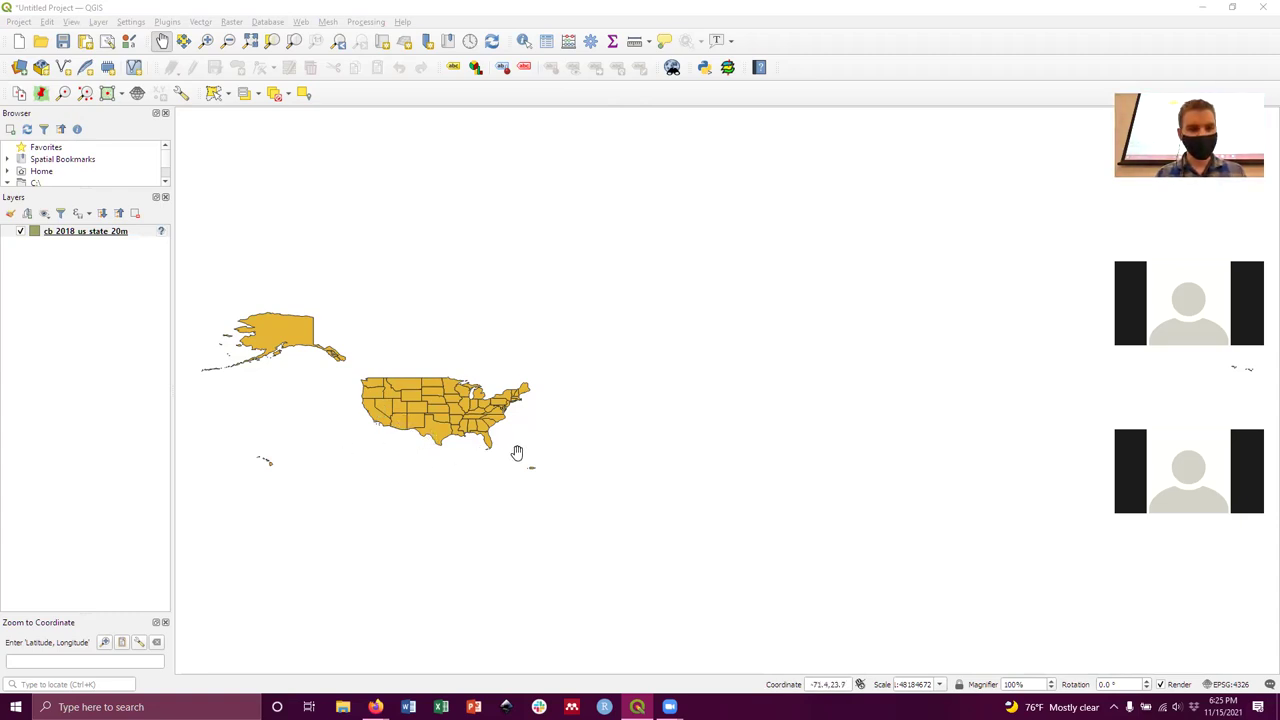
click(157, 233)
click(159, 232)
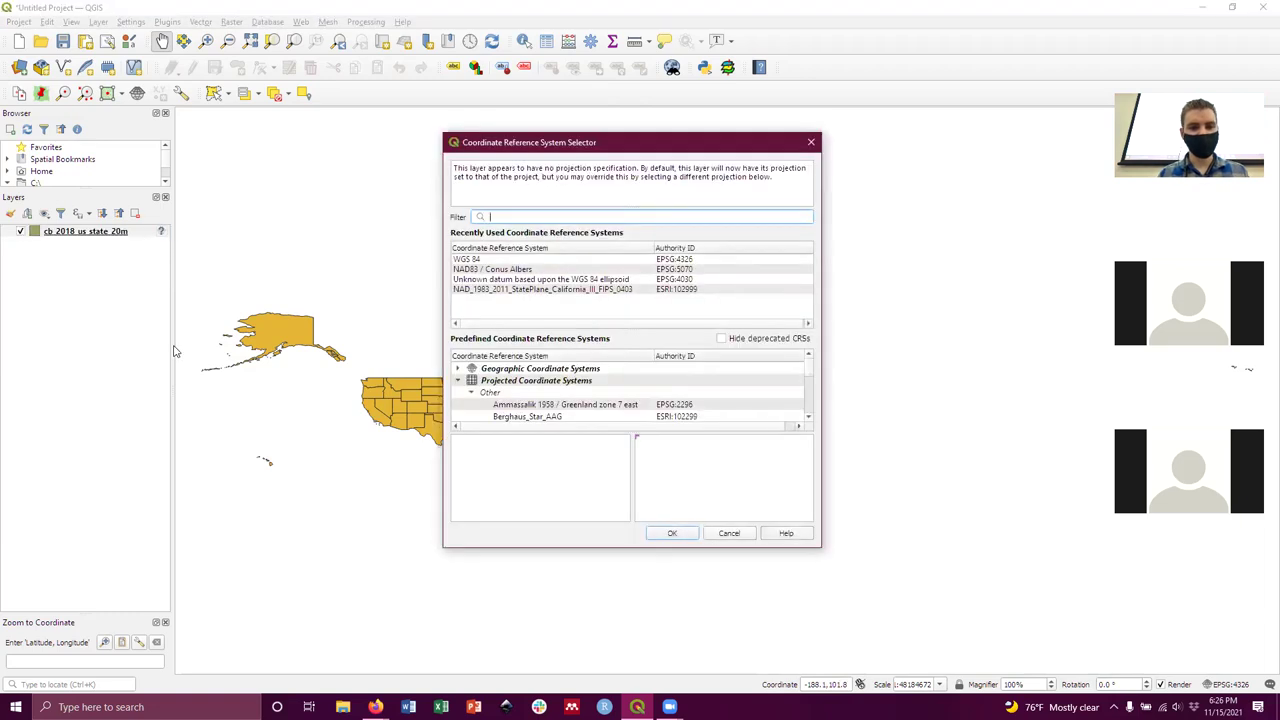
click(729, 532)
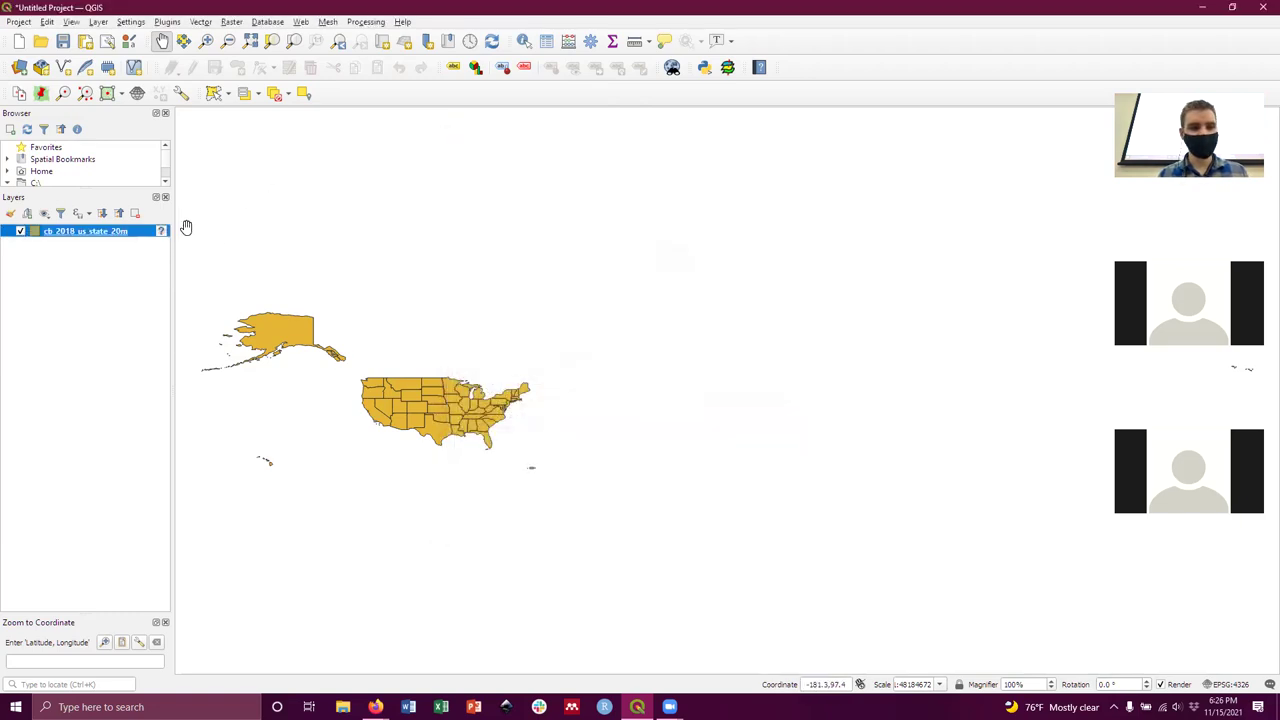
click(162, 232)
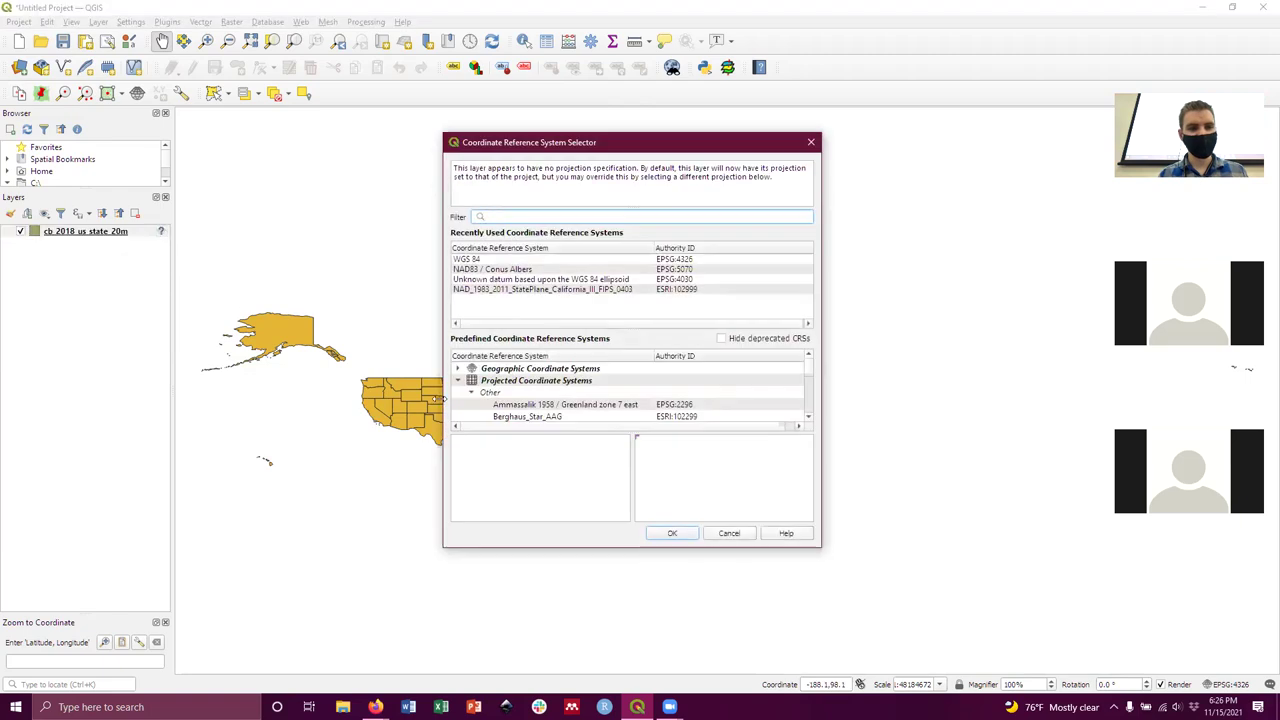
click(730, 533)
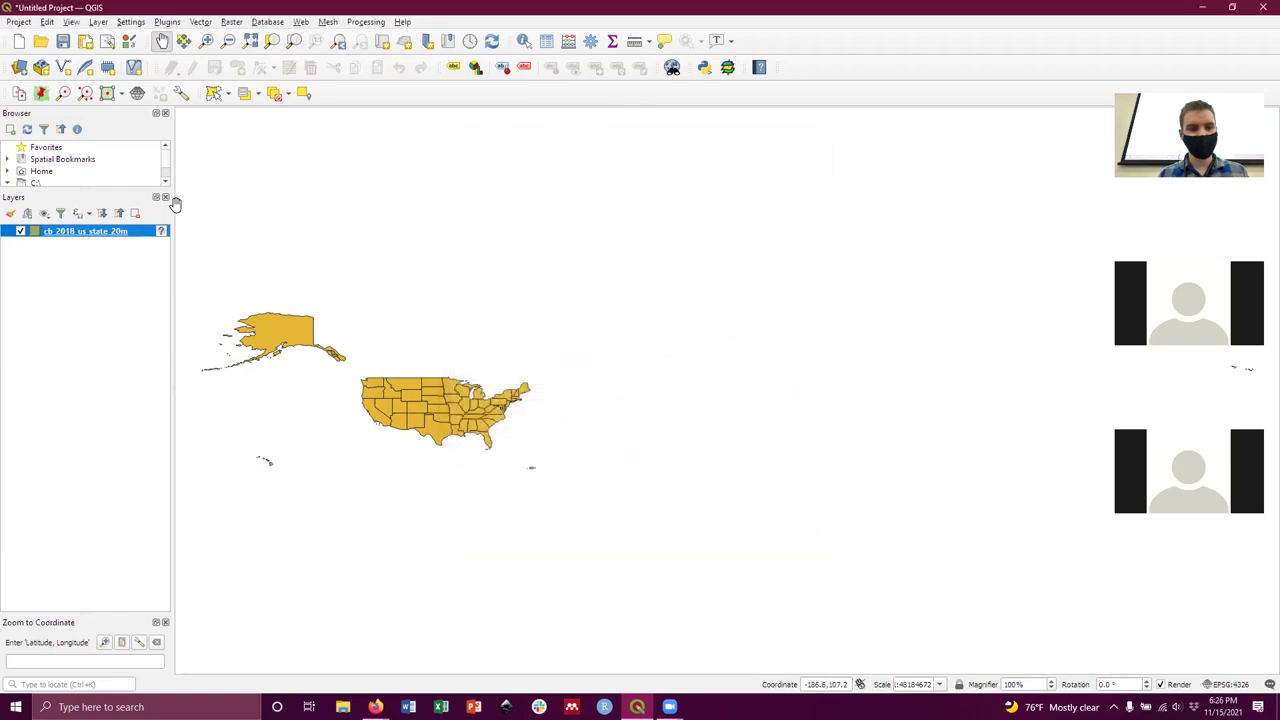
Open the CRS selection for the cb_2018_us_state_20m layer and pick the recently used WGS 84 (EPSG:4326).
right_click(160, 233)
mouse_move(240, 430)
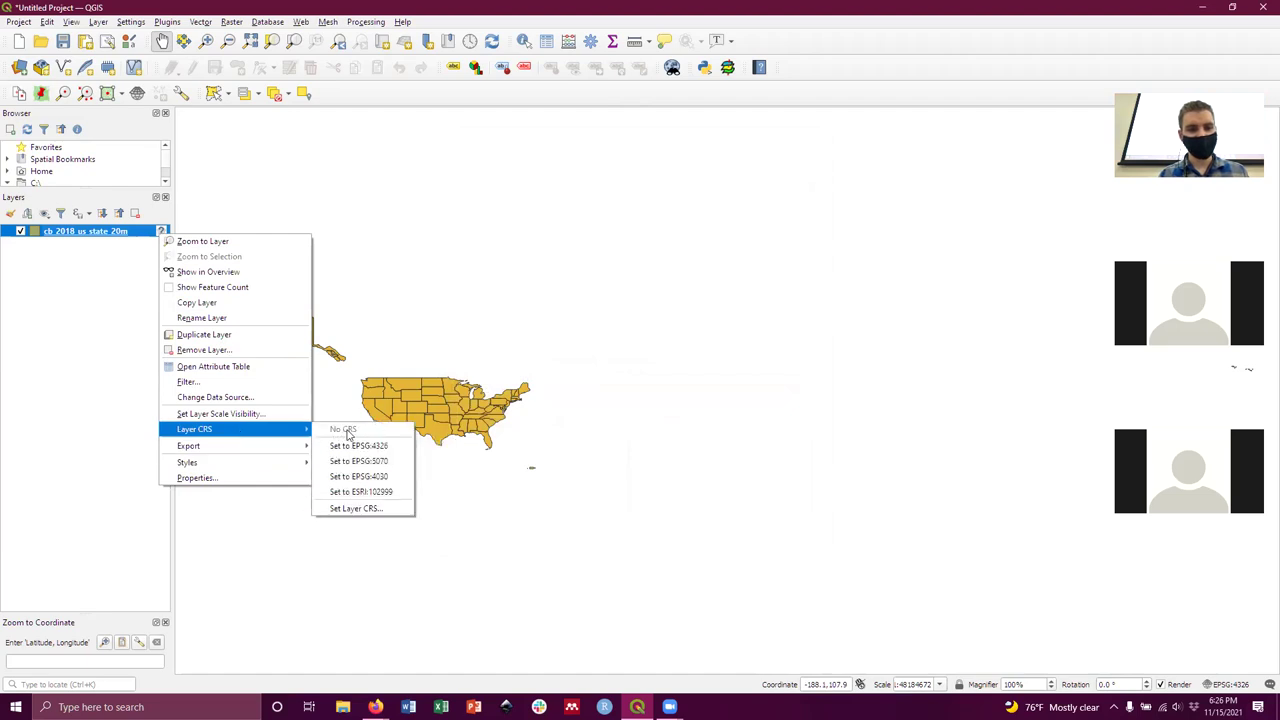
click(370, 511)
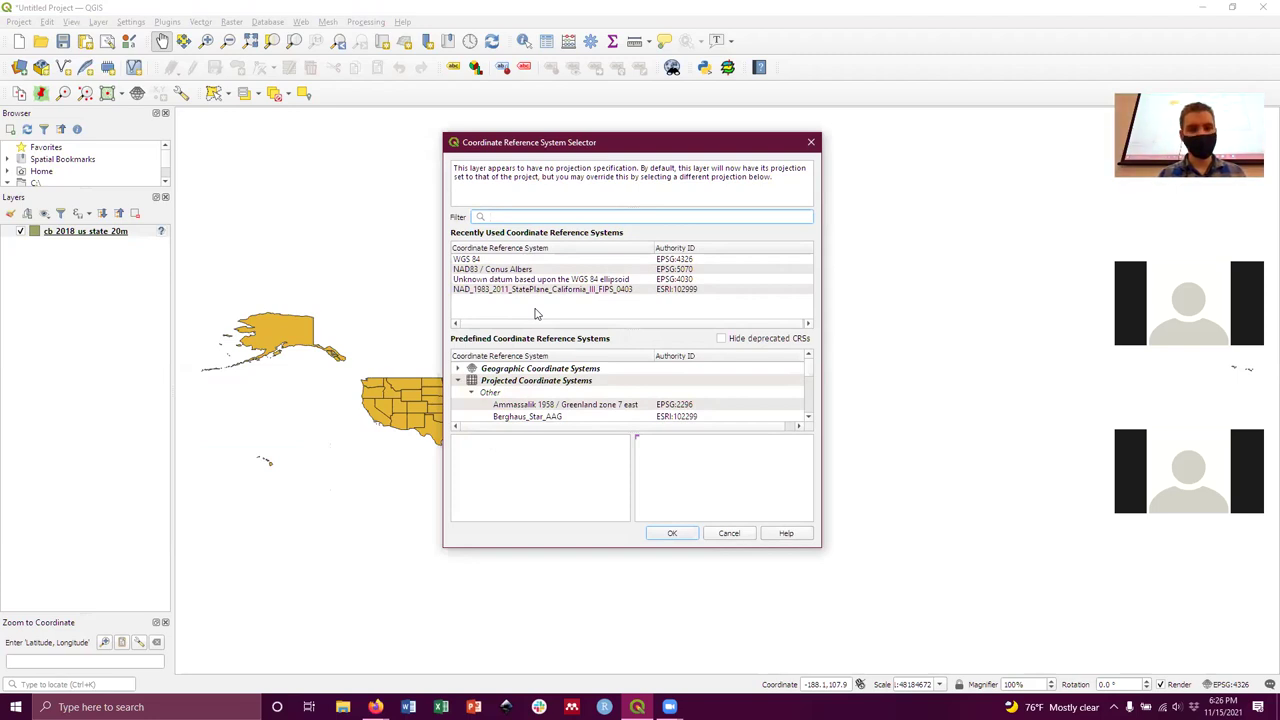
click(484, 260)
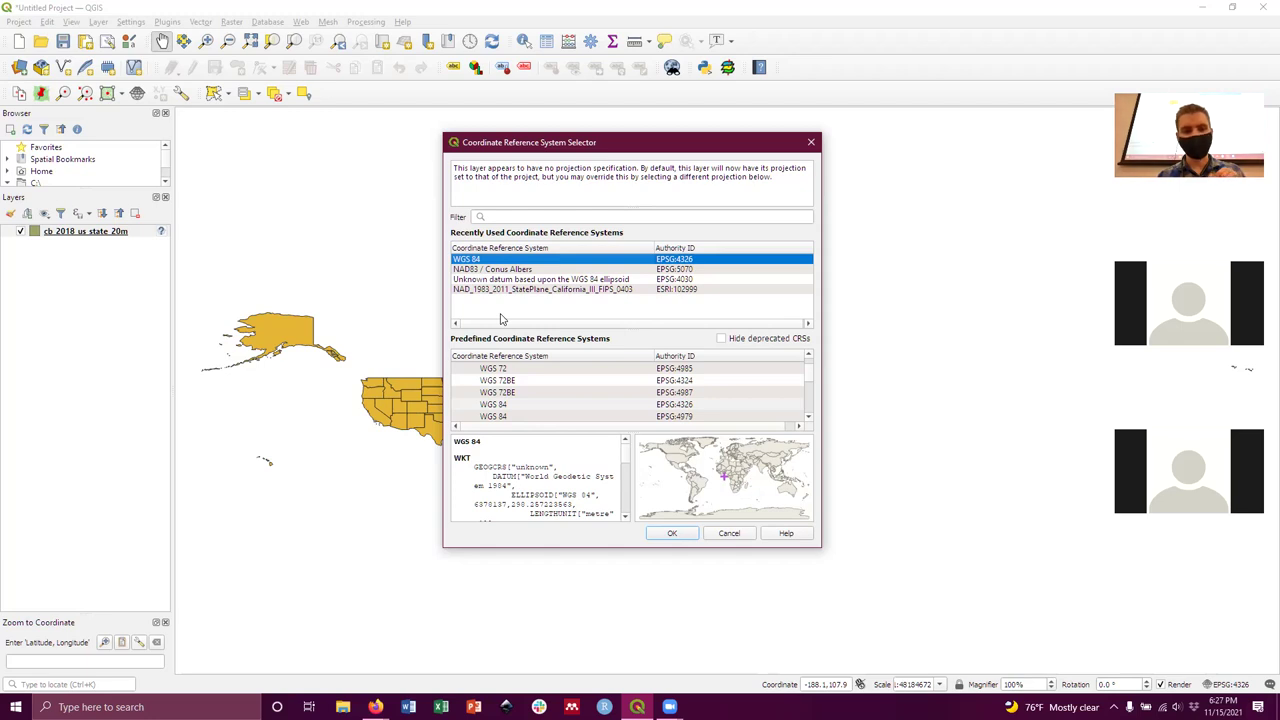
mouse_move(524, 476)
mouse_down()
mouse_move(540, 495)
mouse_move(508, 487)
mouse_up()
click(549, 476)
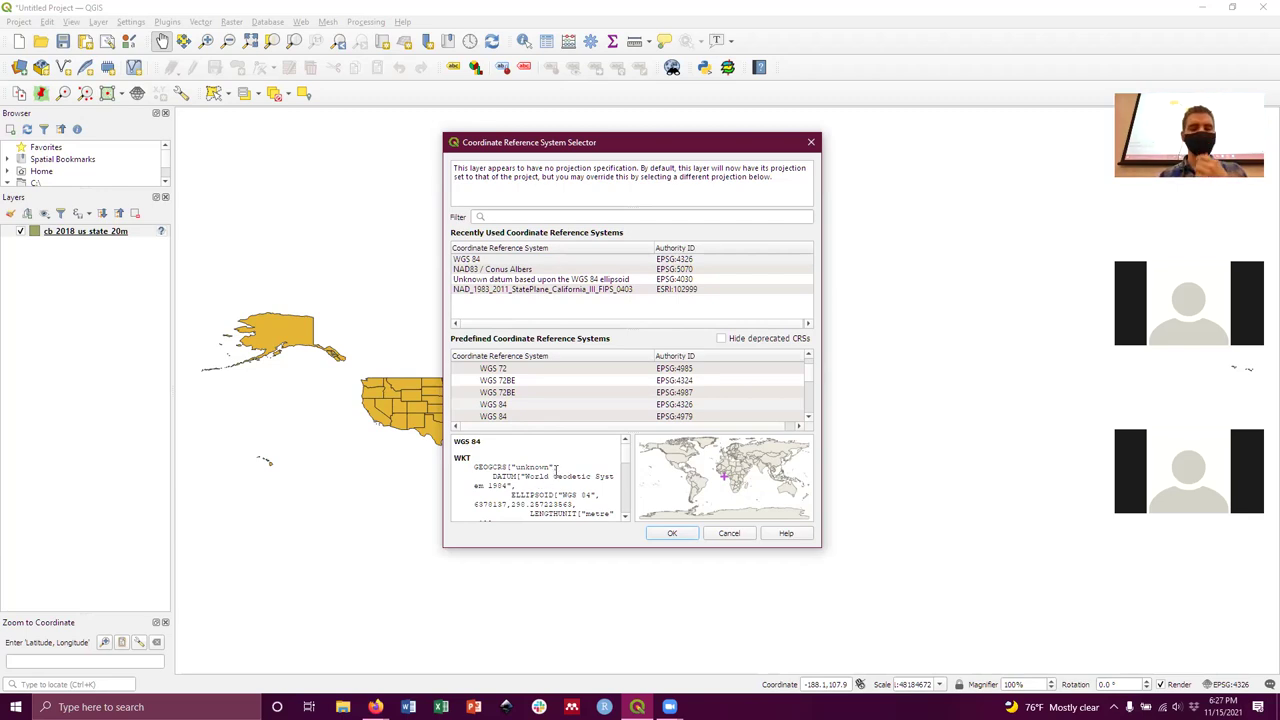
click(492, 260)
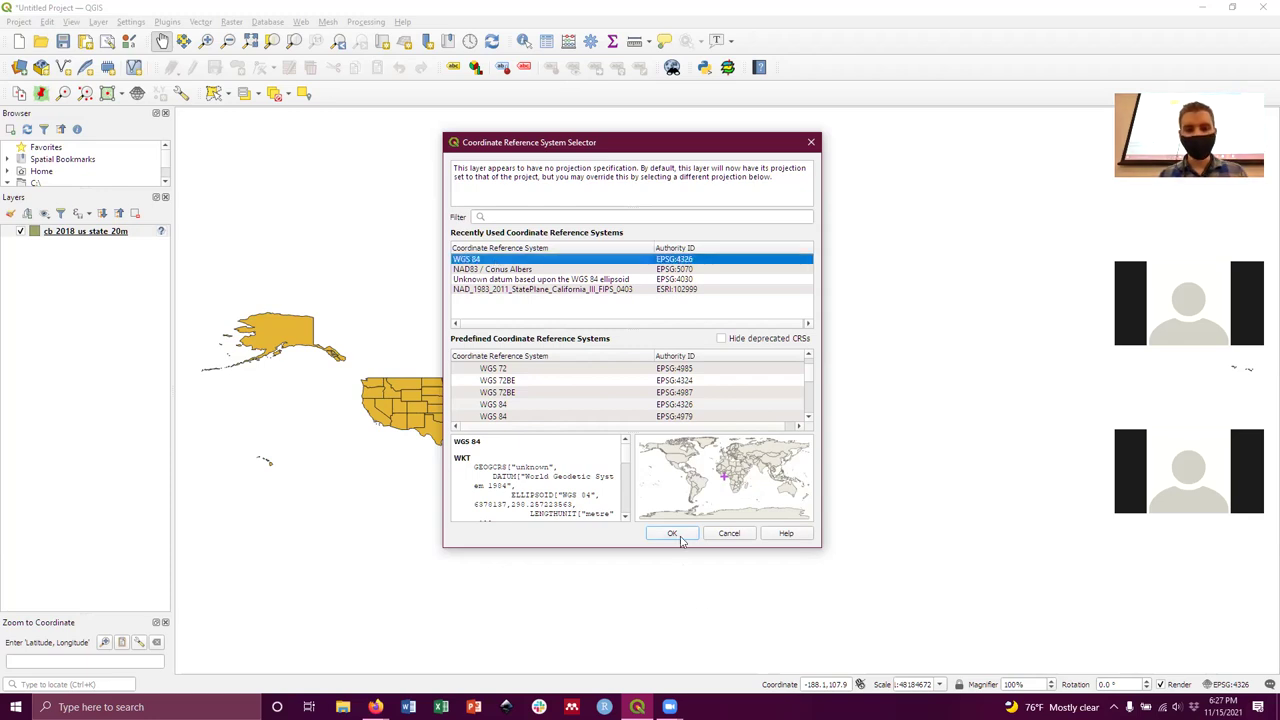
double_click(481, 260)
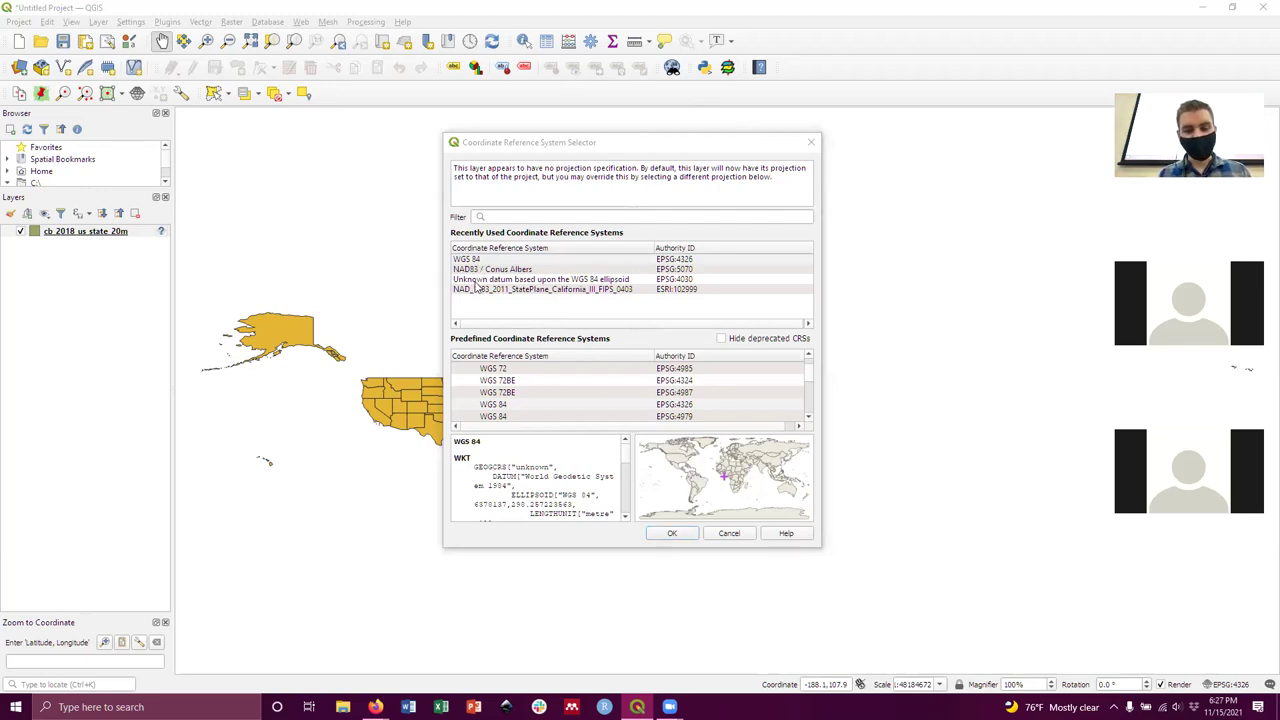
Compare the WGS 84 entries in the predefined coordinate reference systems, including EPSG:4326, 4979, 9518, 9705 and 9707.
scroll(512, 415, down, 1)
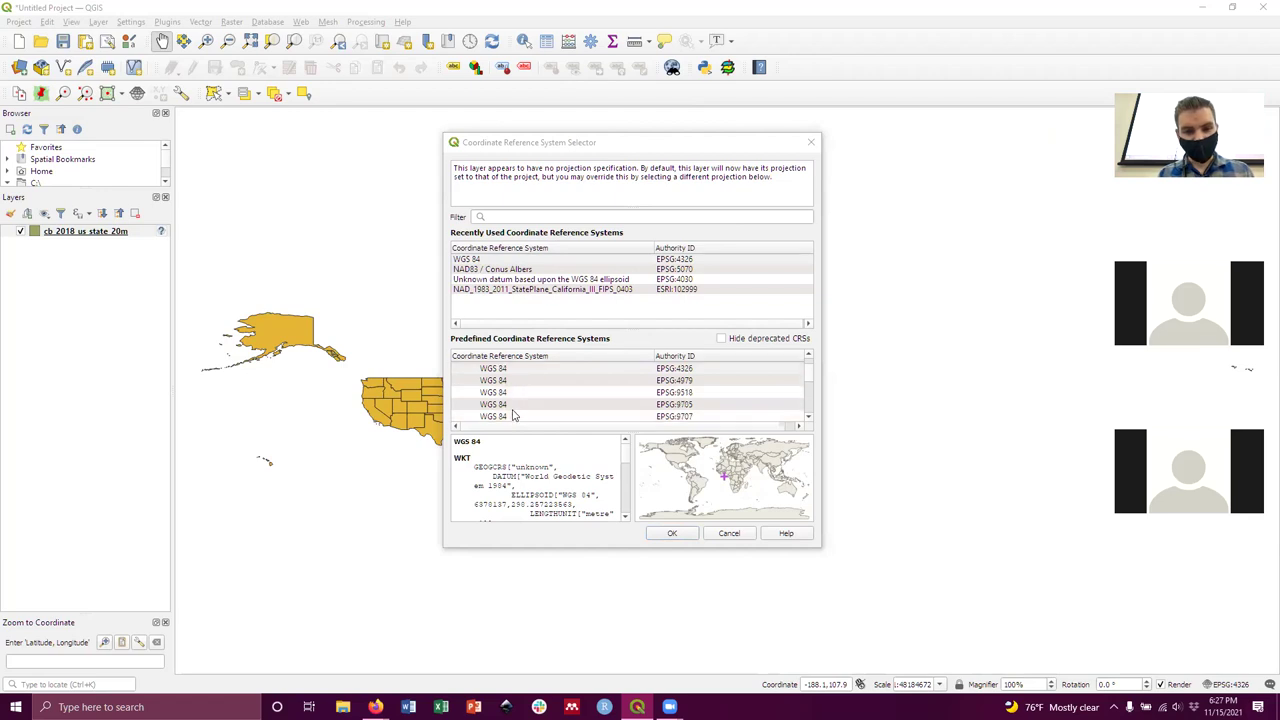
click(505, 370)
click(507, 393)
click(508, 405)
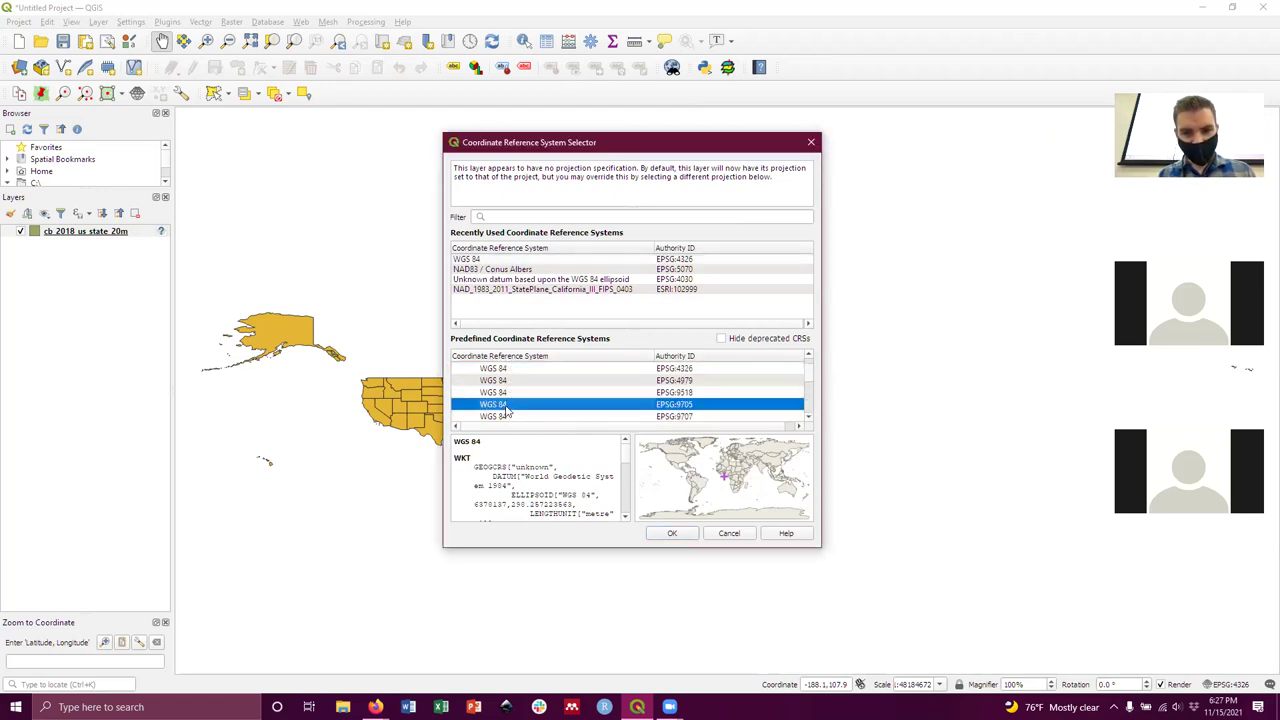
click(508, 422)
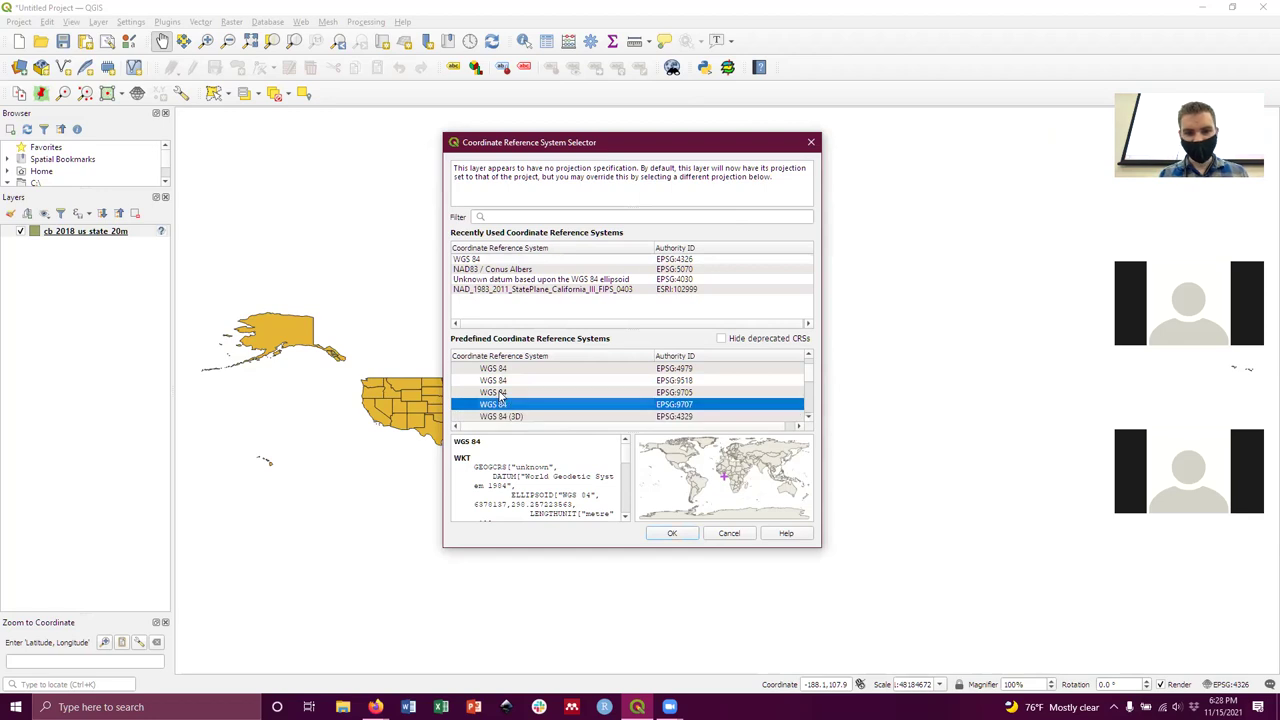
scroll(502, 395, up, 2)
scroll(502, 395, down, 3)
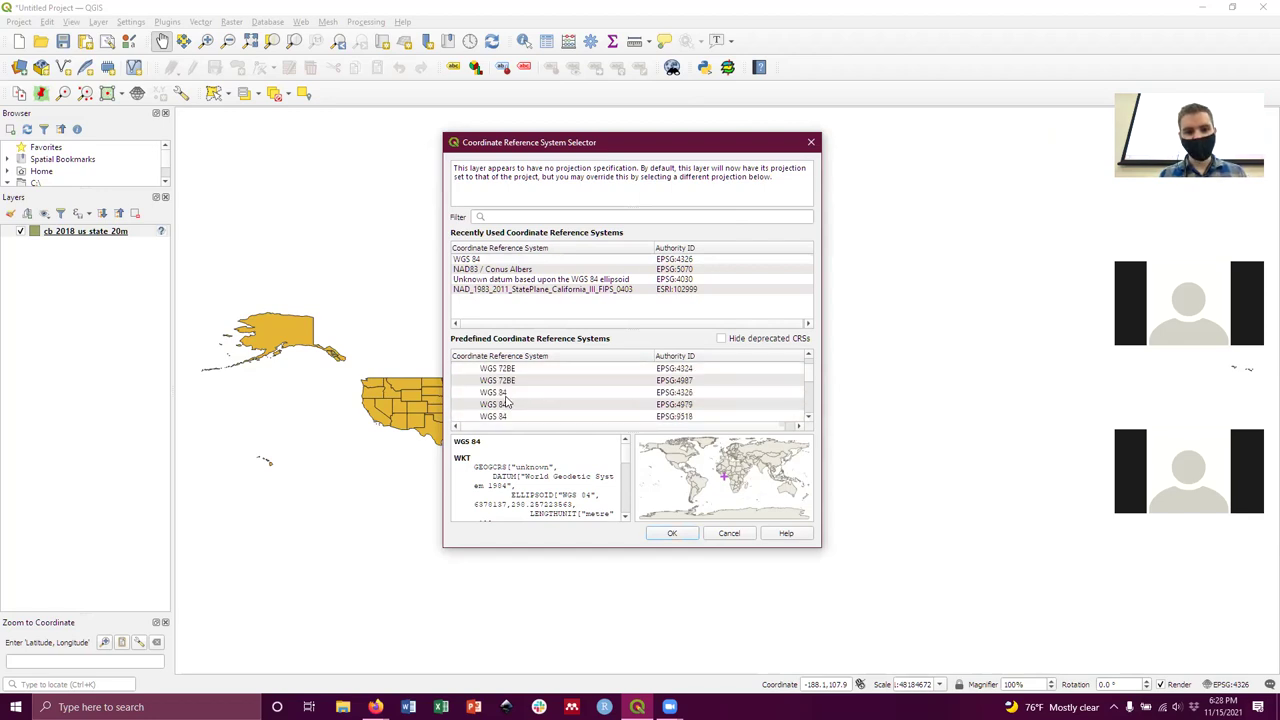
click(505, 393)
click(506, 406)
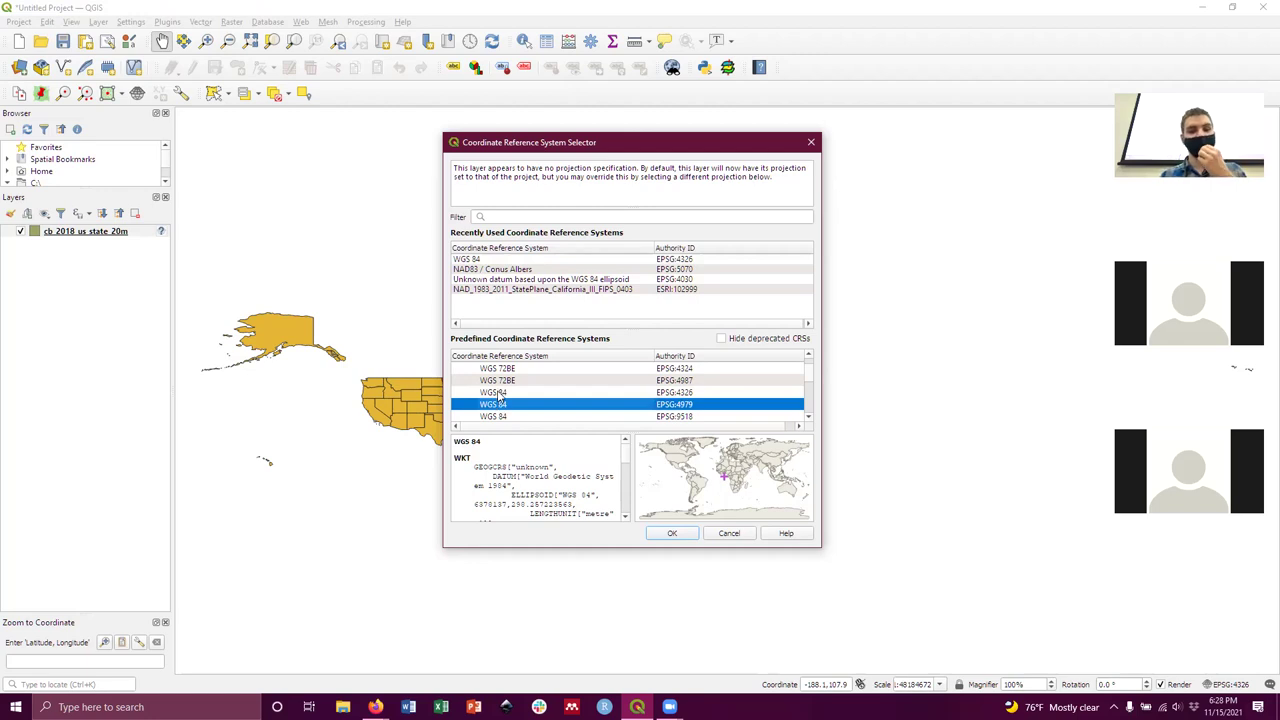
scroll(510, 404, down, 1)
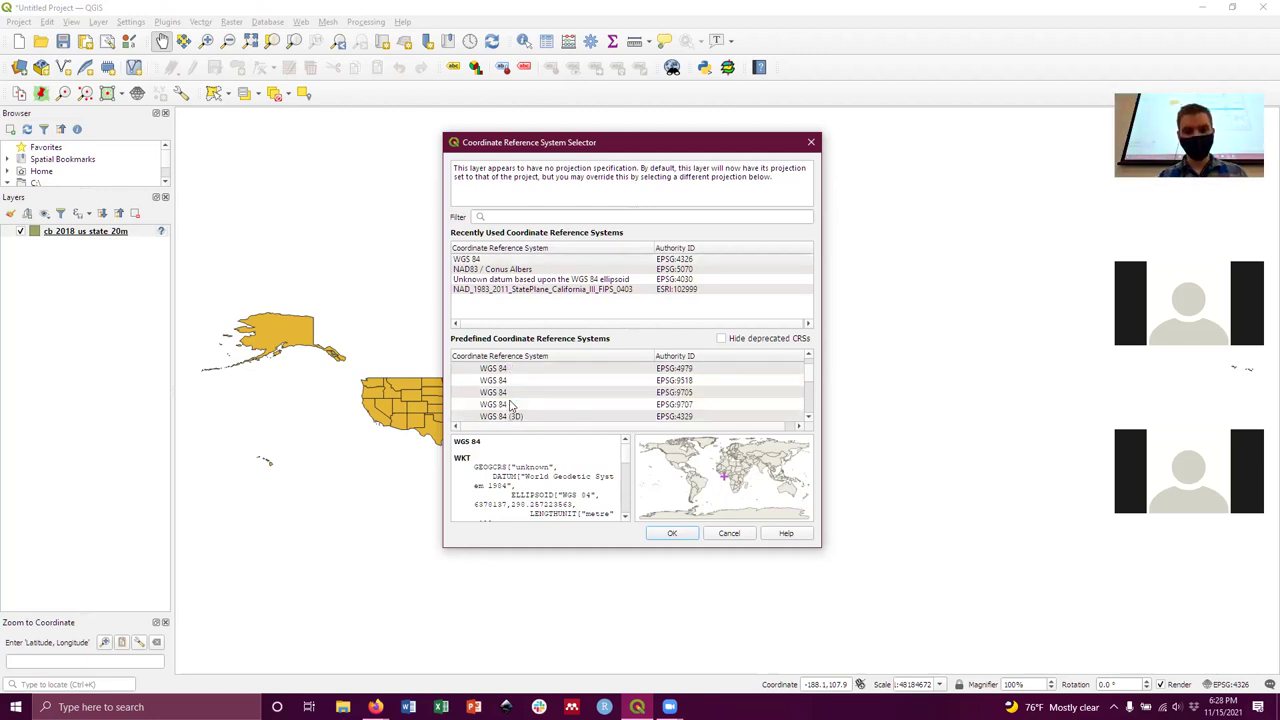
scroll(512, 406, up, 2)
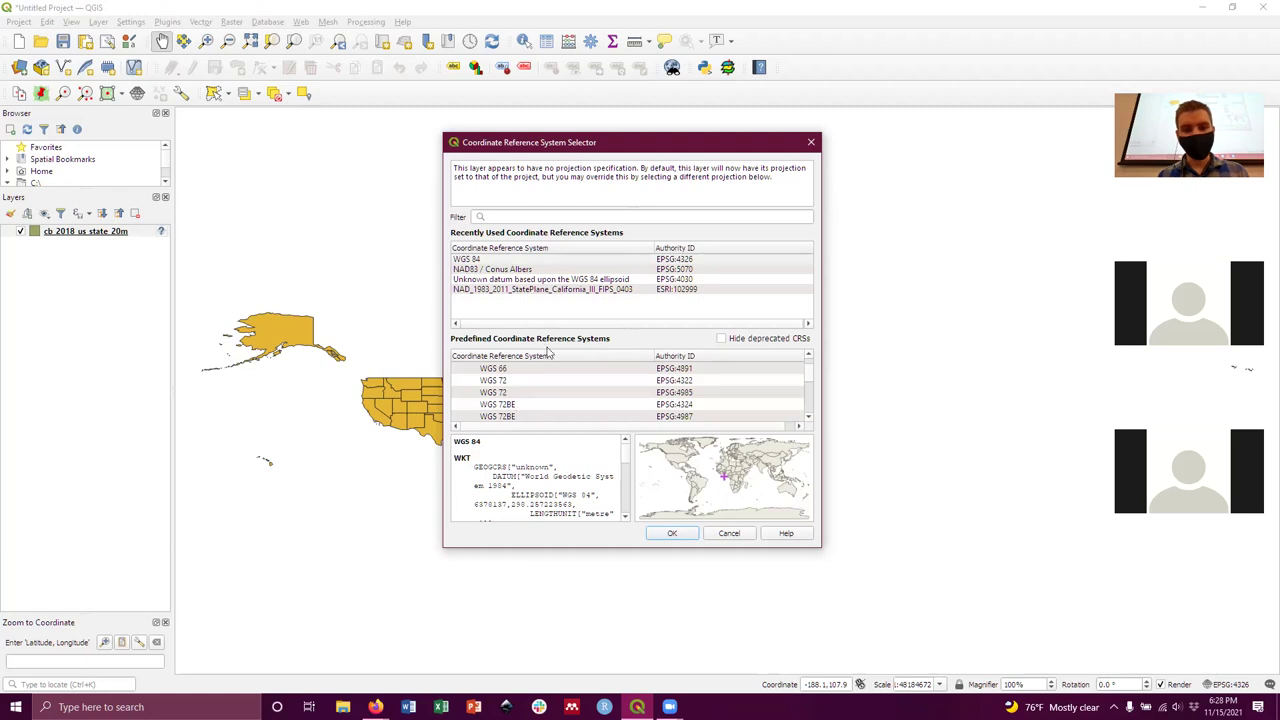
Assign the WGS 84 (EPSG:4326) coordinate reference system to the cb_2018_us_state_20m layer, finding it by filtering for 4326.
click(481, 260)
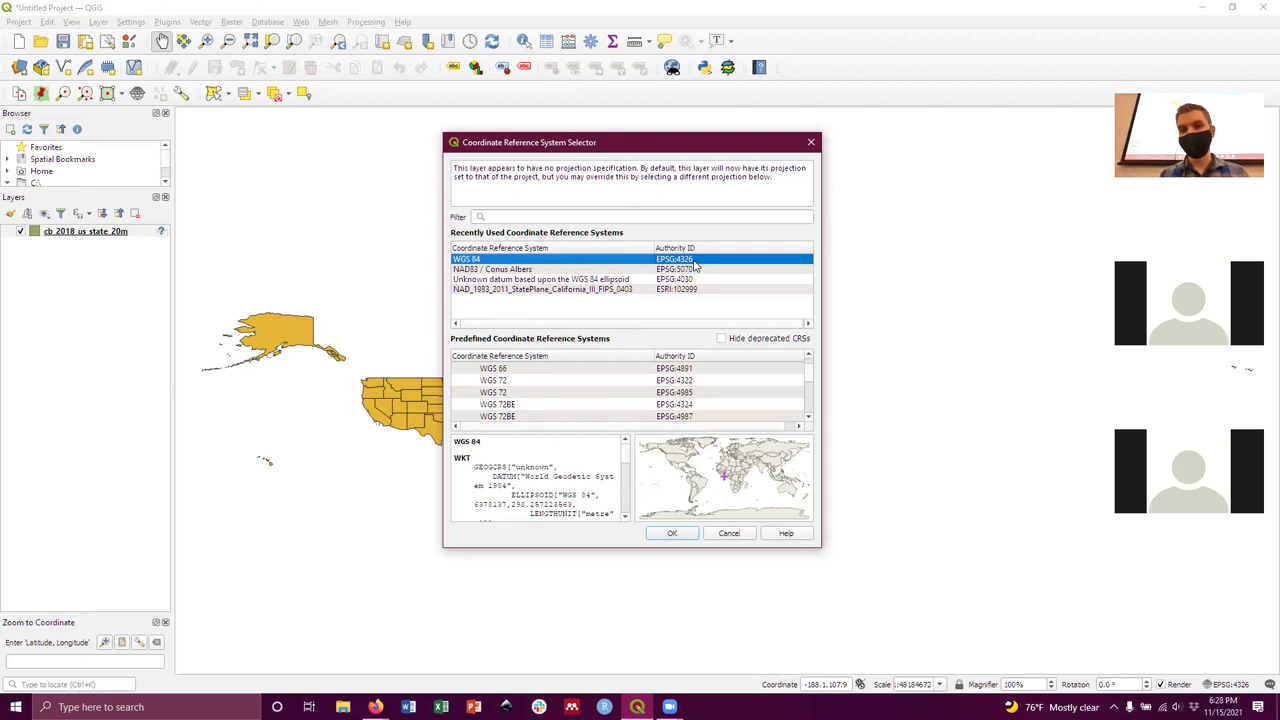
click(494, 216)
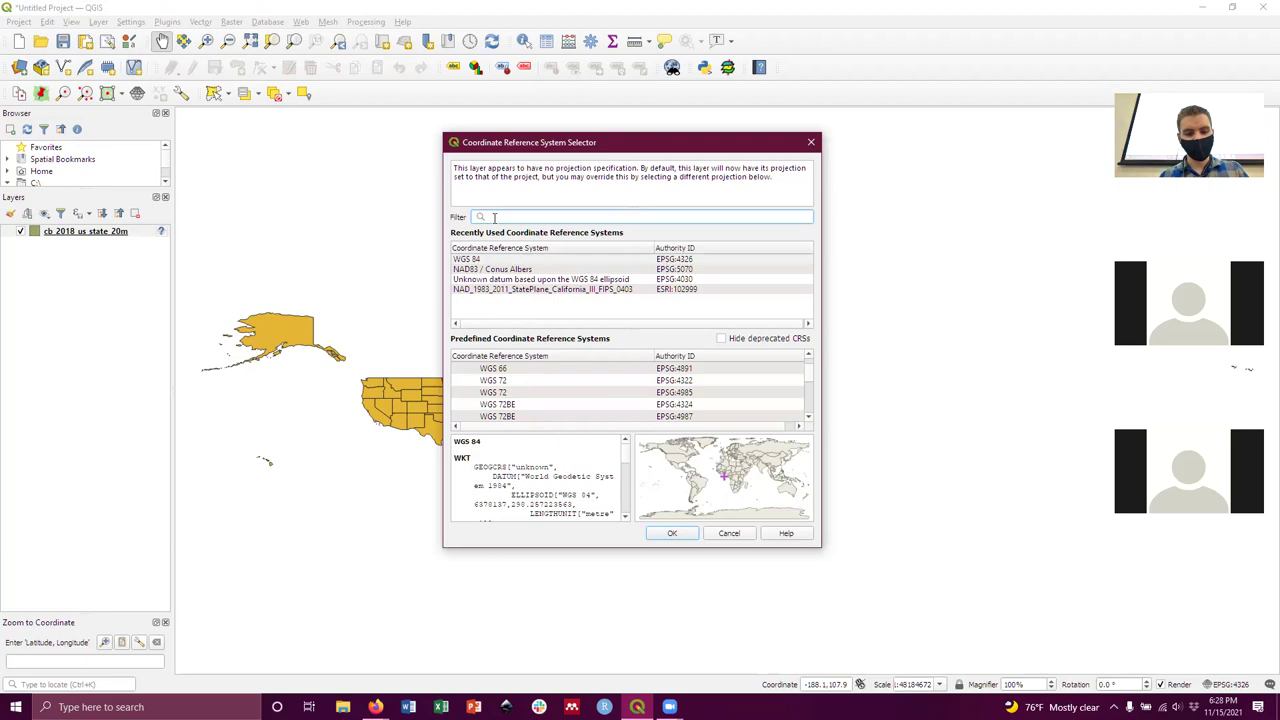
text(4)
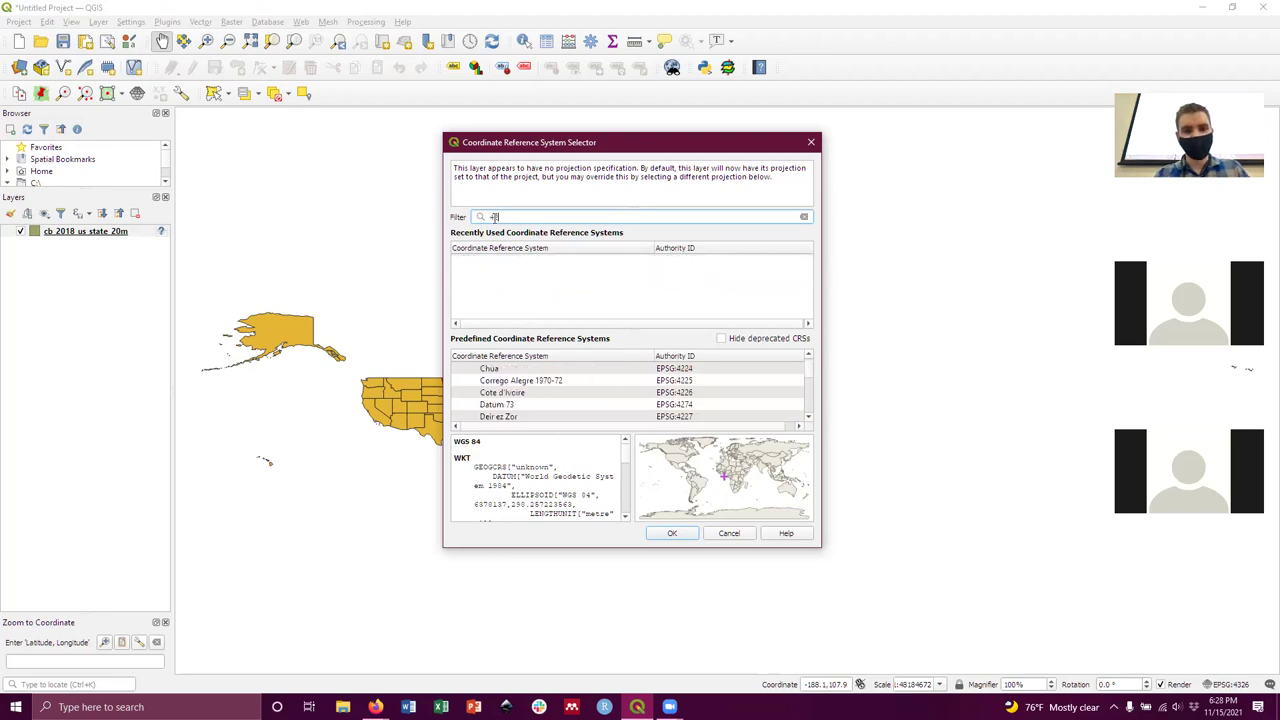
text(32)
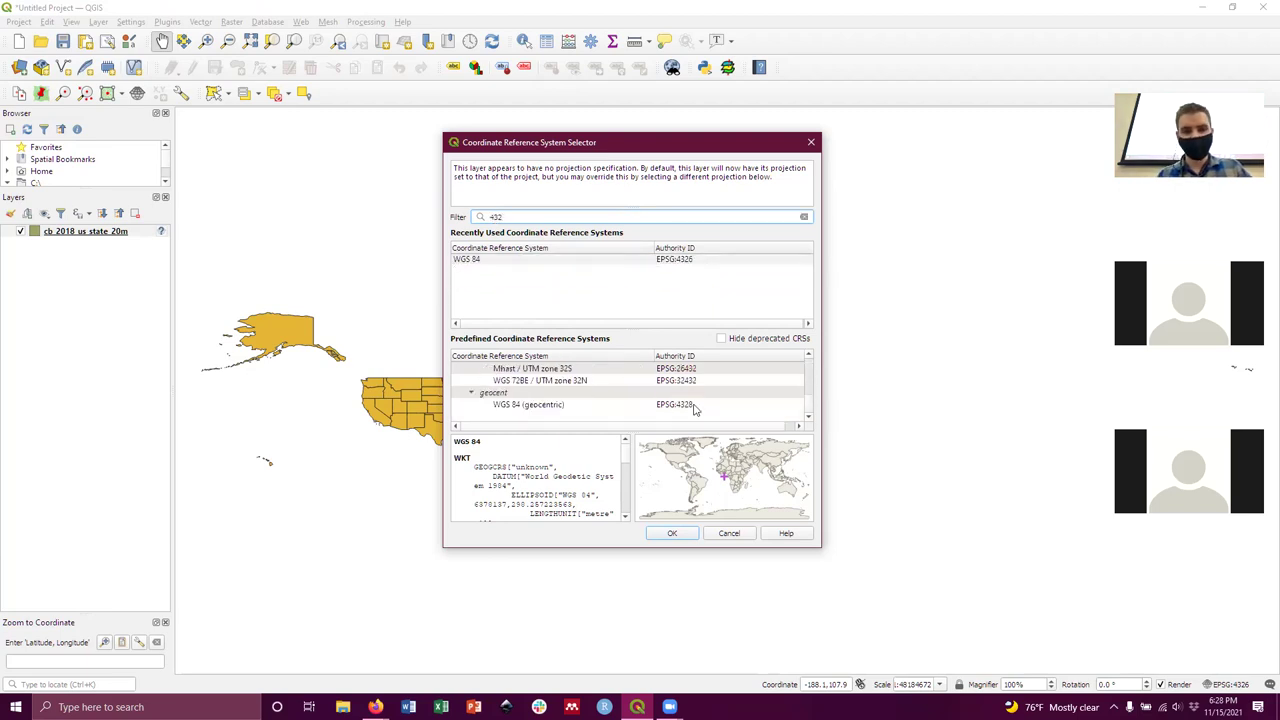
text(6)
click(667, 382)
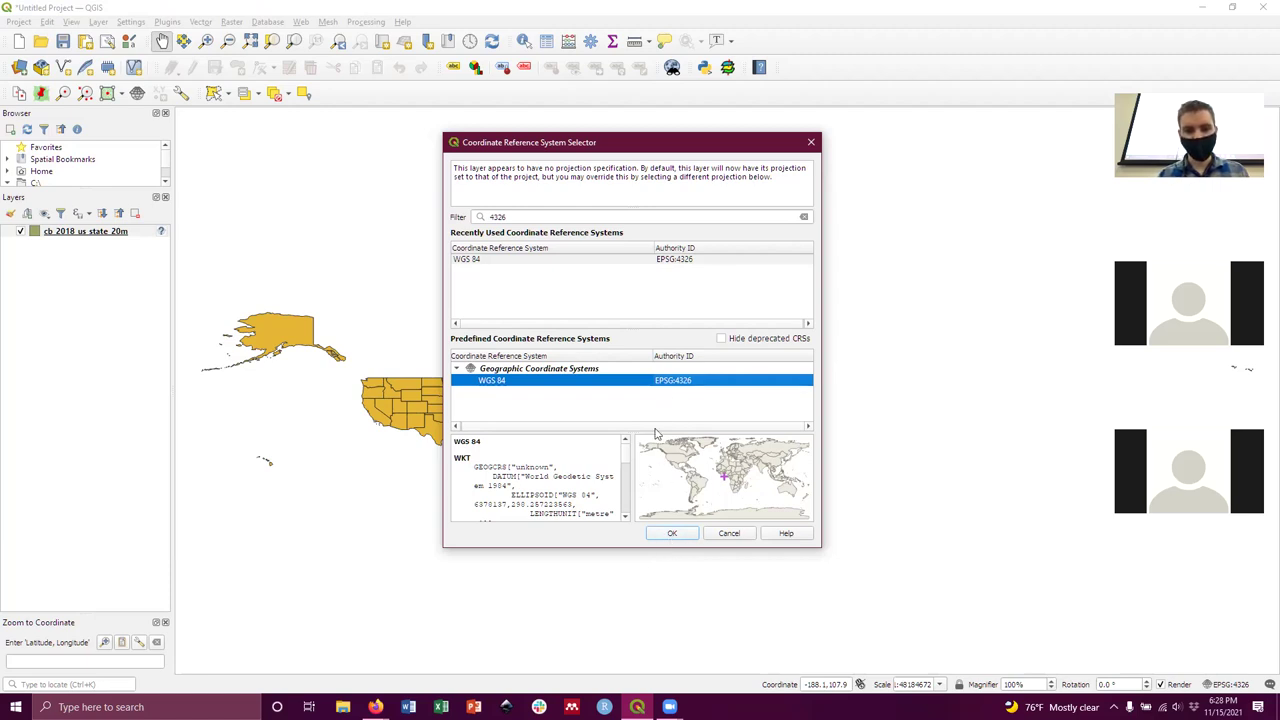
double_click(675, 382)
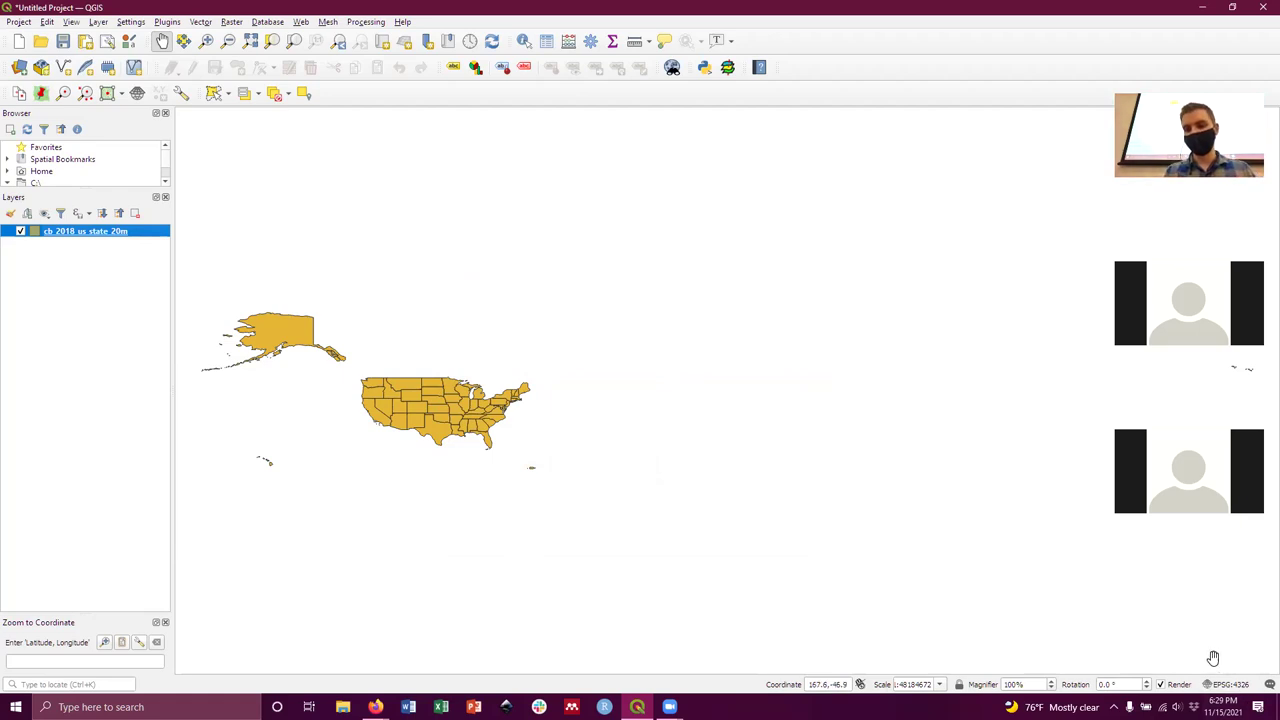
Open the symbol settings of the cb_2018_us_state_20m layer and select its Simple Fill component, keeping Simple Fill as the symbol layer type.
drag(376, 318, 598, 346)
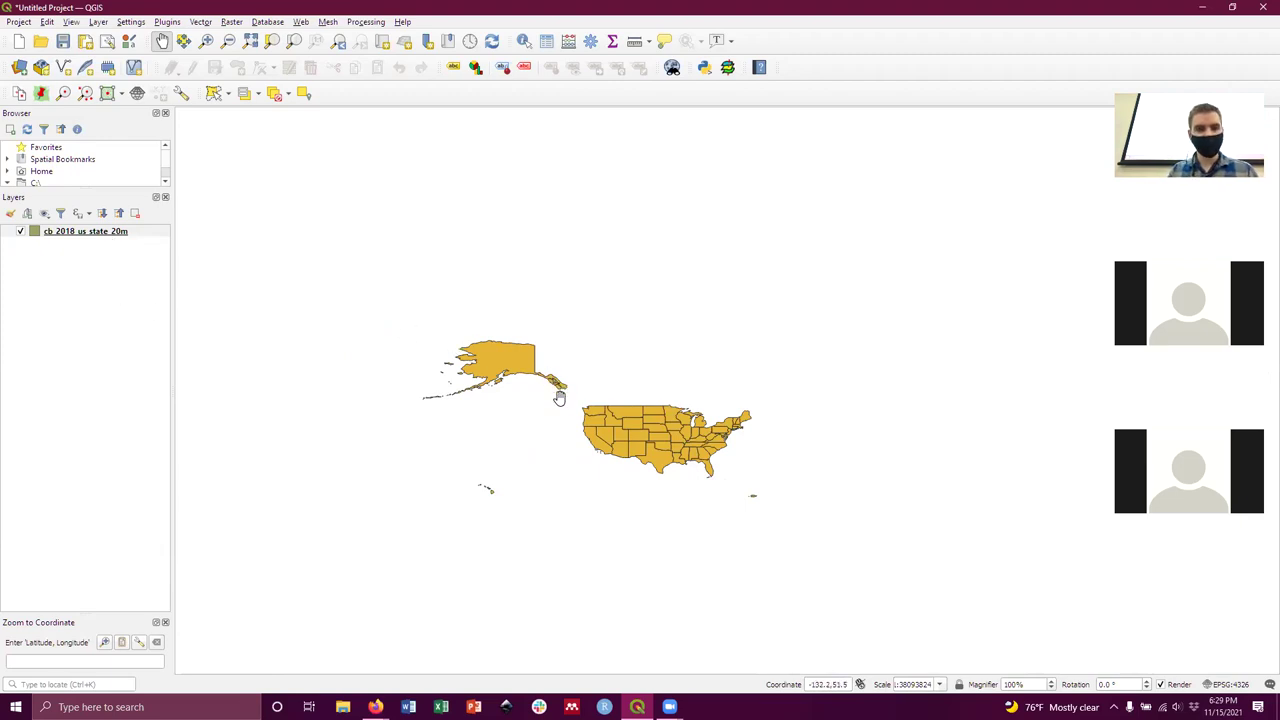
click(98, 271)
click(84, 236)
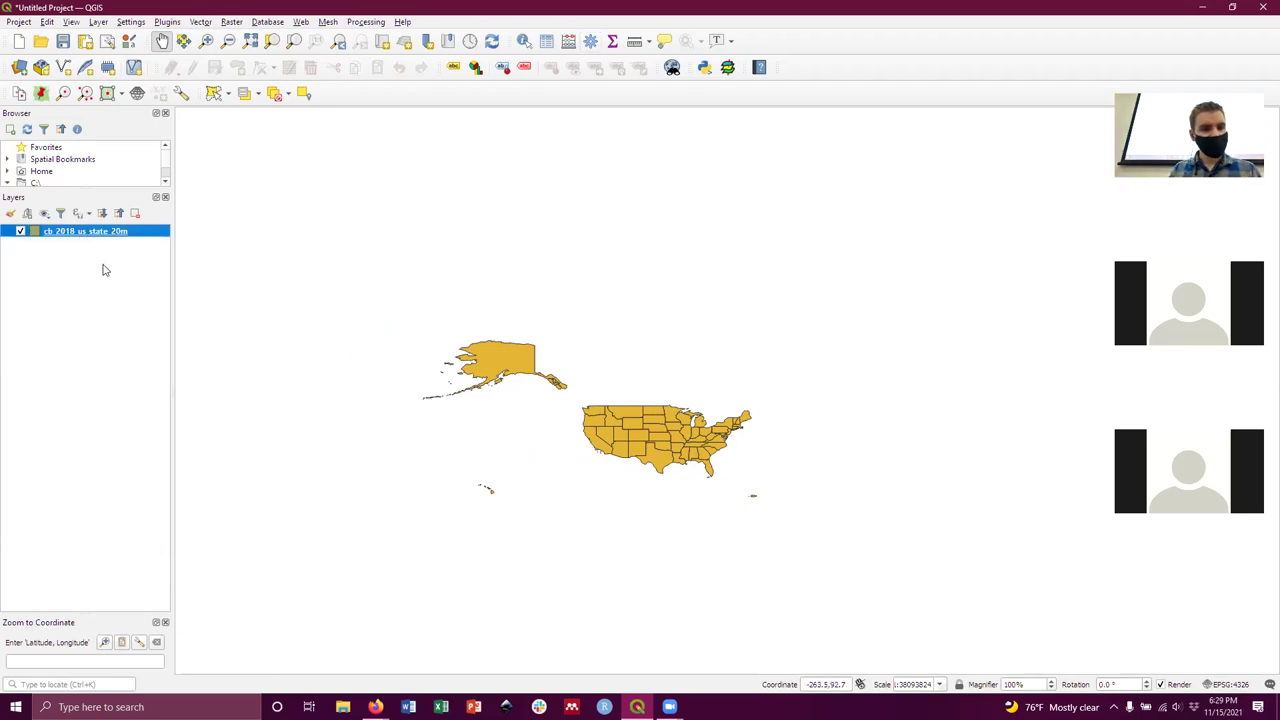
right_click(36, 233)
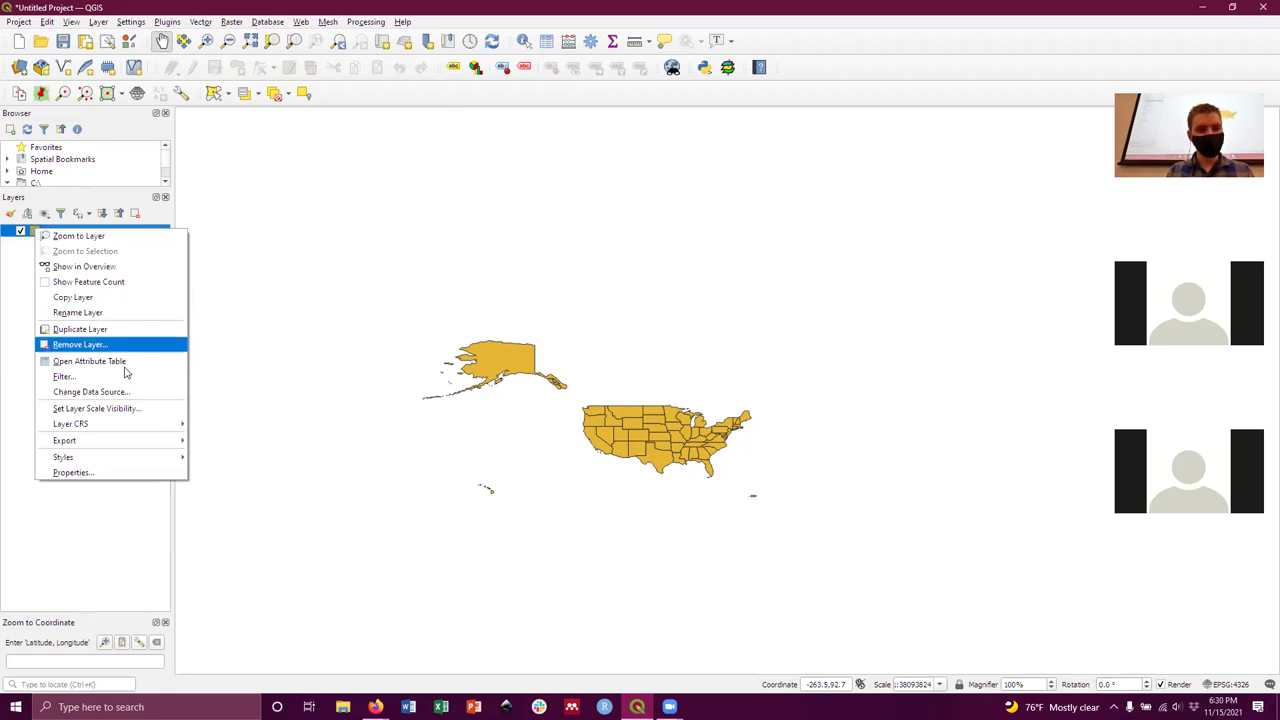
mouse_move(133, 460)
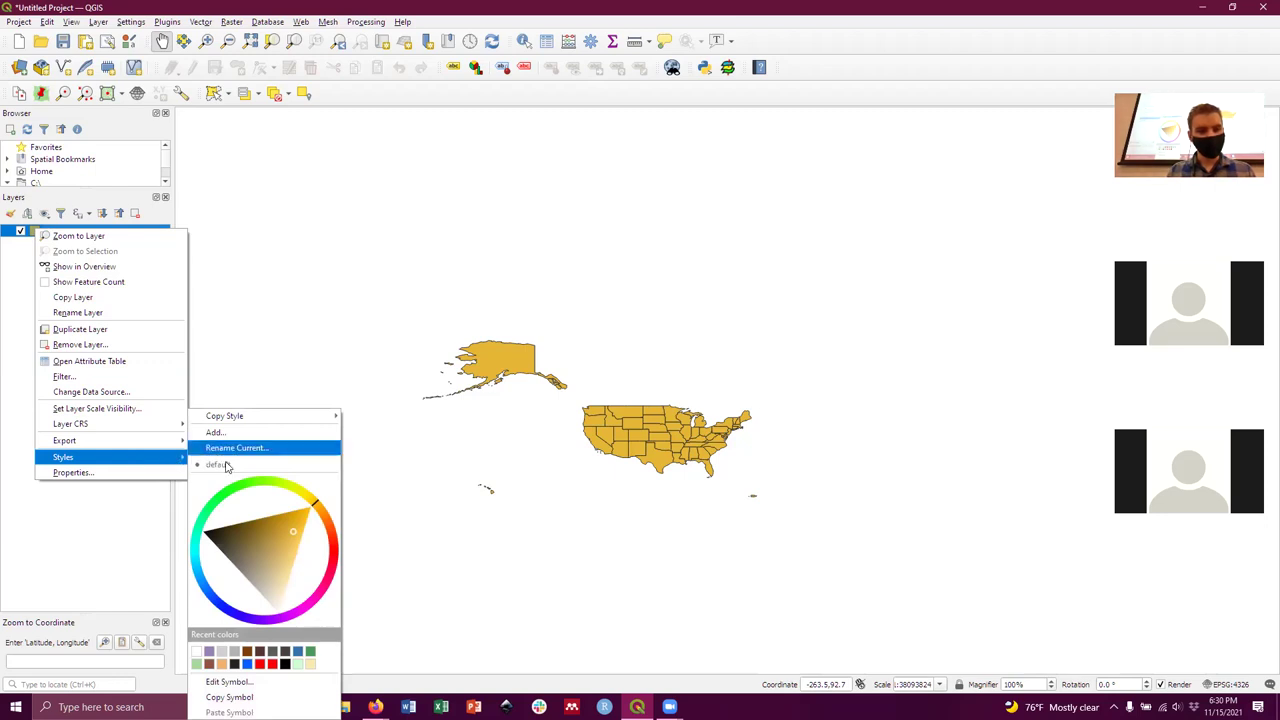
click(258, 685)
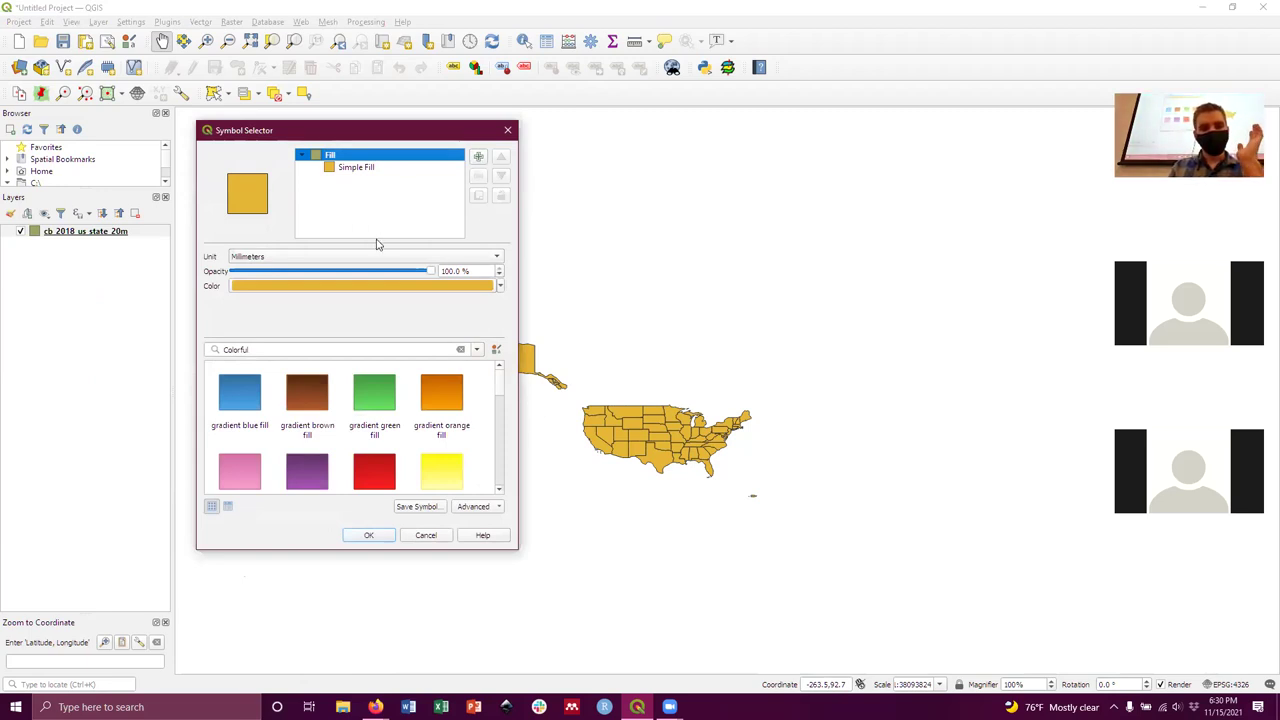
click(355, 167)
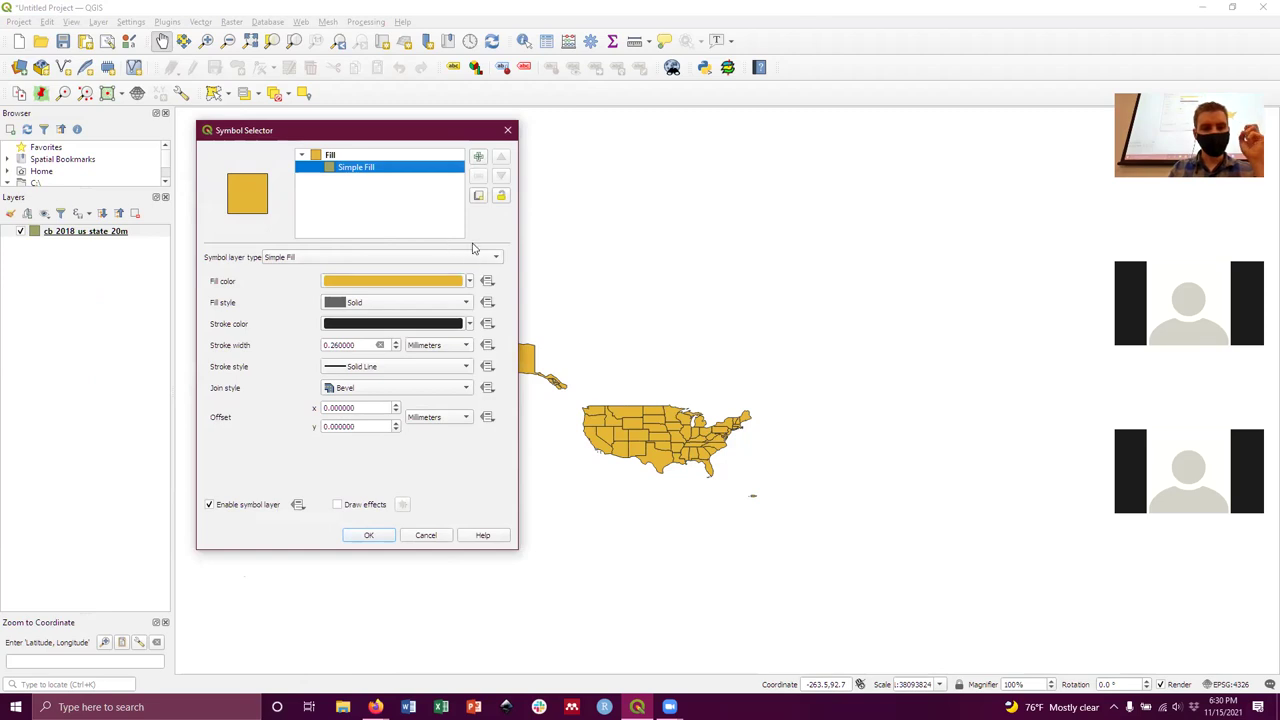
click(406, 261)
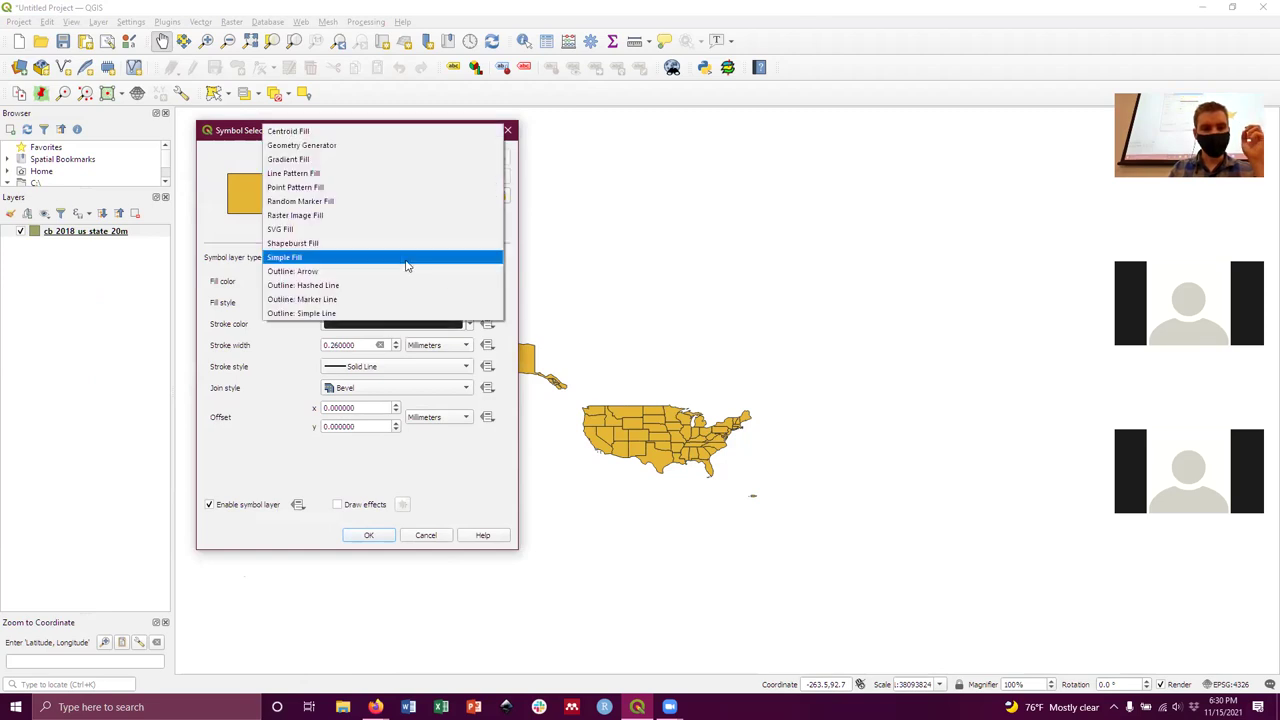
click(222, 241)
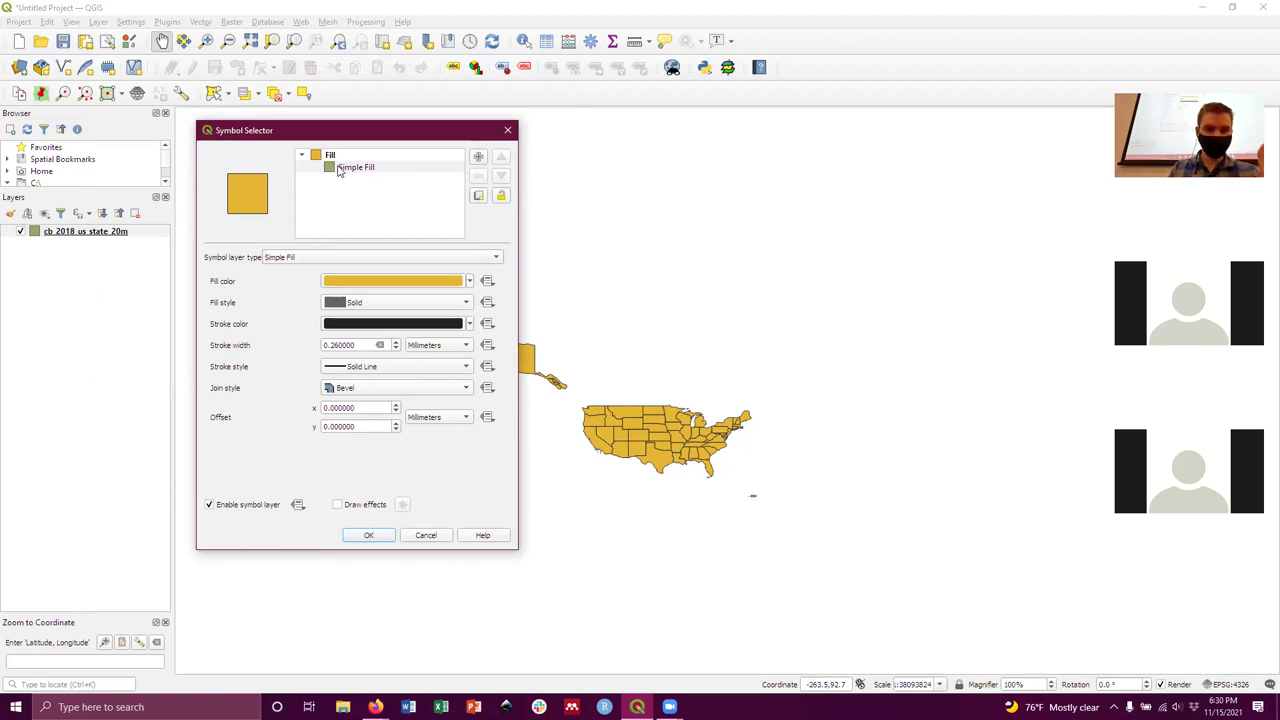
Set the states' fill color to white (#ffffff) at 100% opacity and apply the symbol to the layer.
click(427, 284)
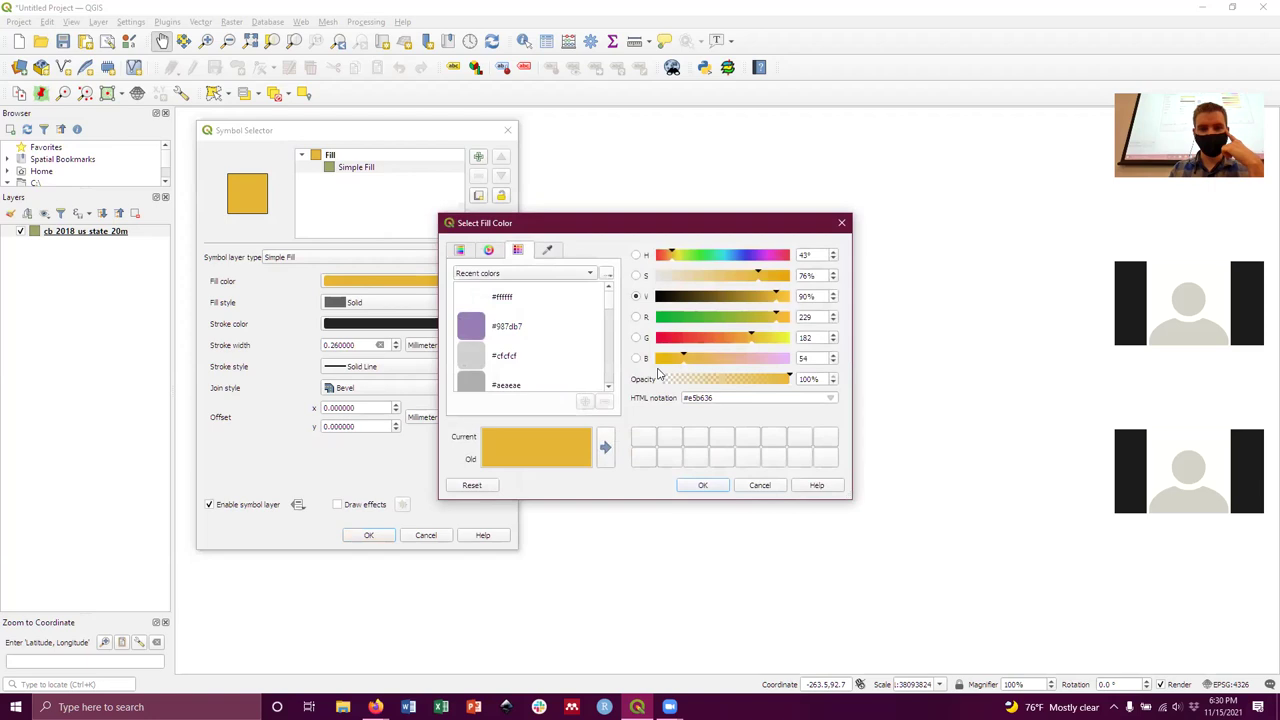
click(475, 300)
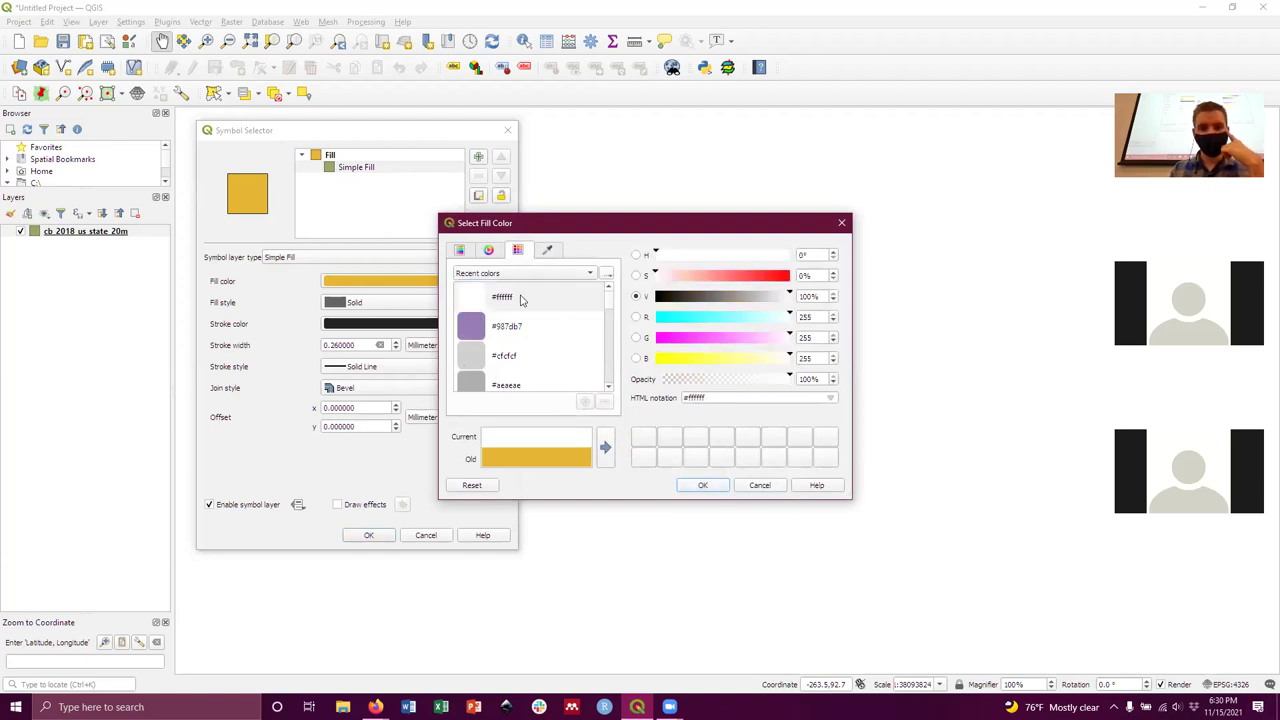
drag(697, 380, 639, 382)
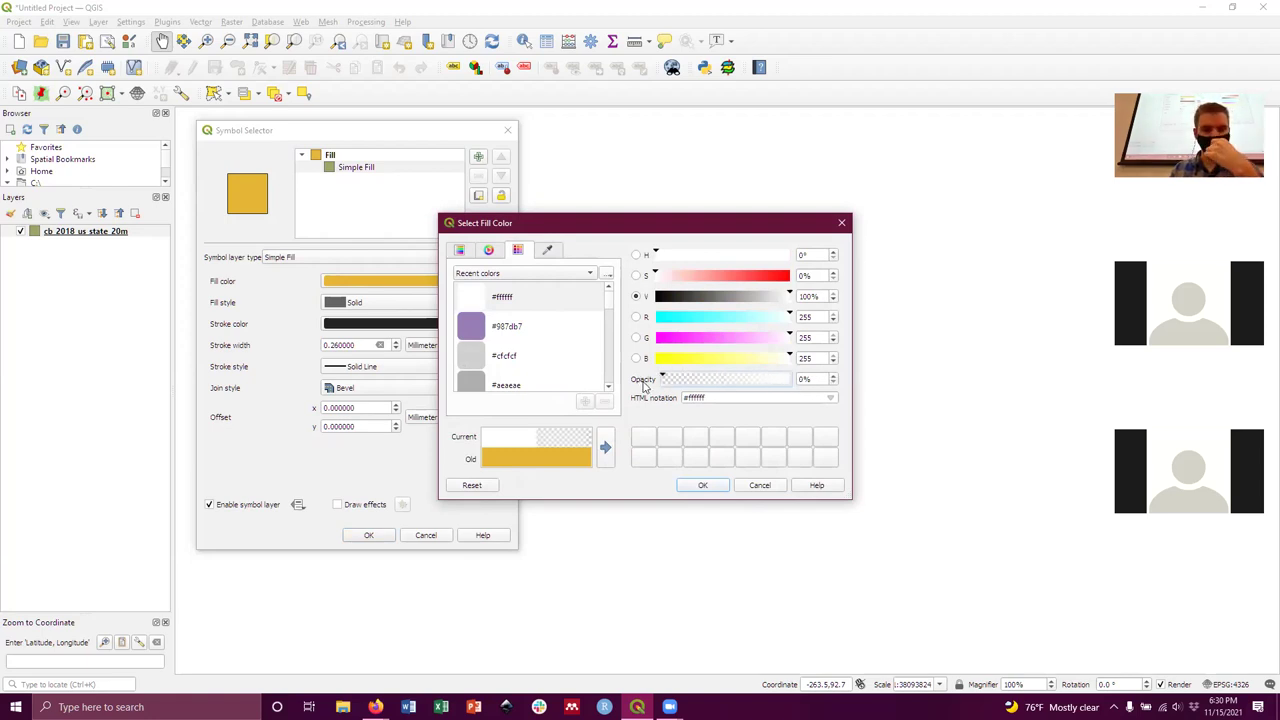
drag(662, 379, 826, 380)
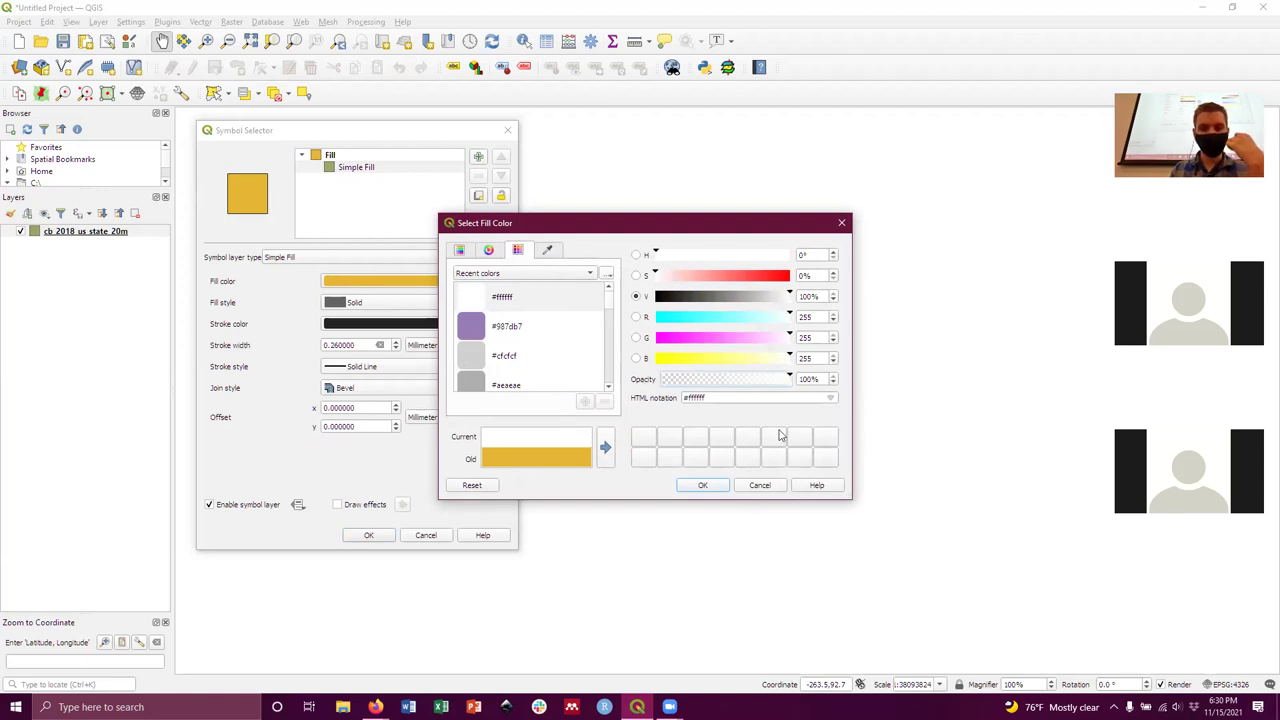
click(703, 486)
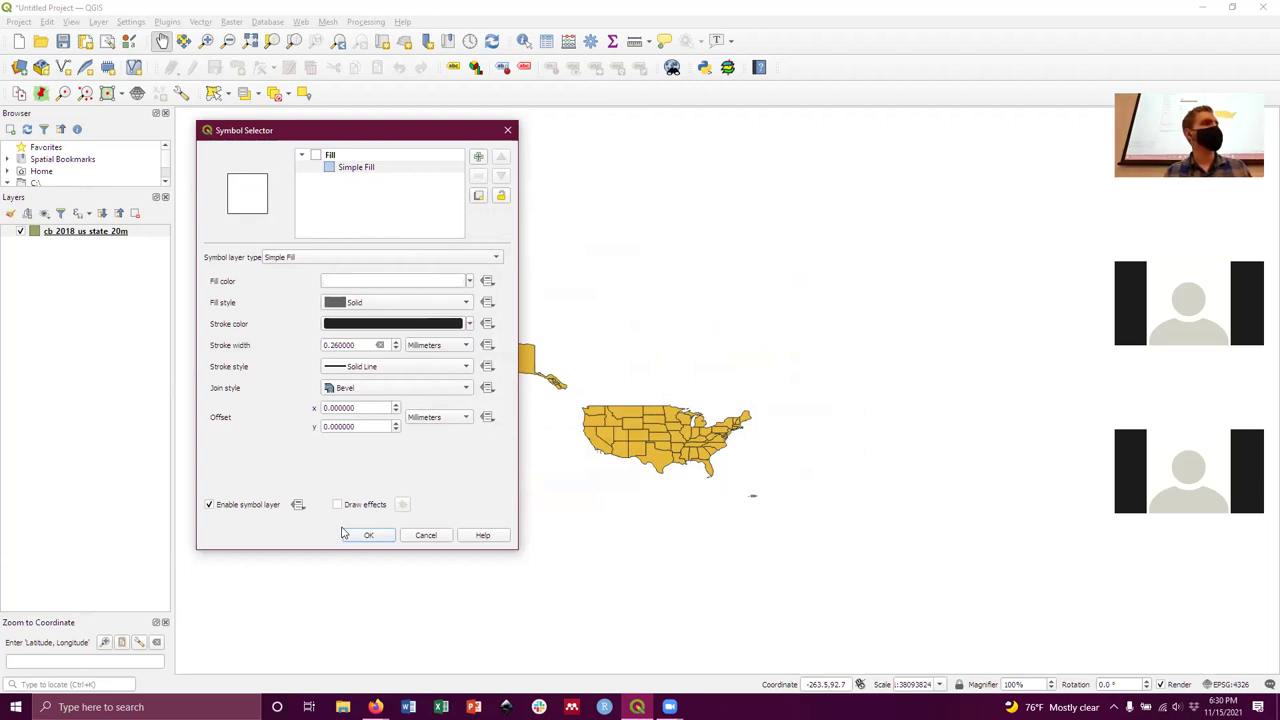
click(378, 538)
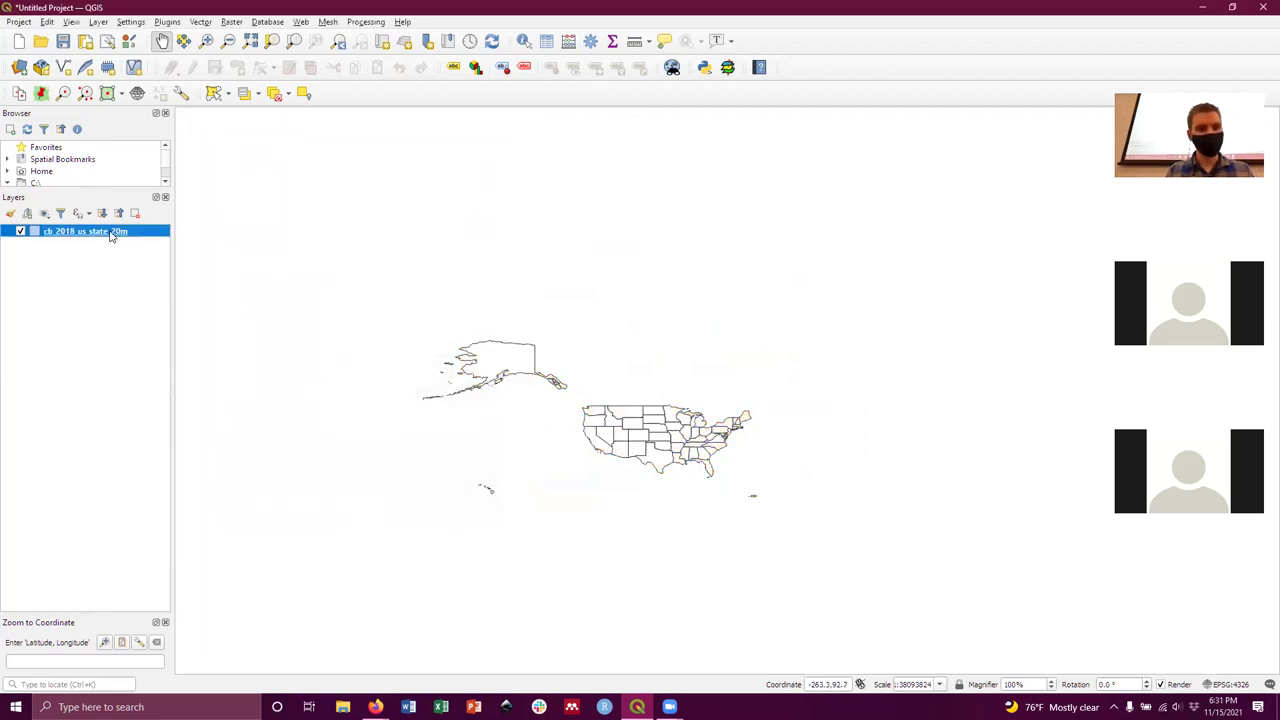
right_click(112, 234)
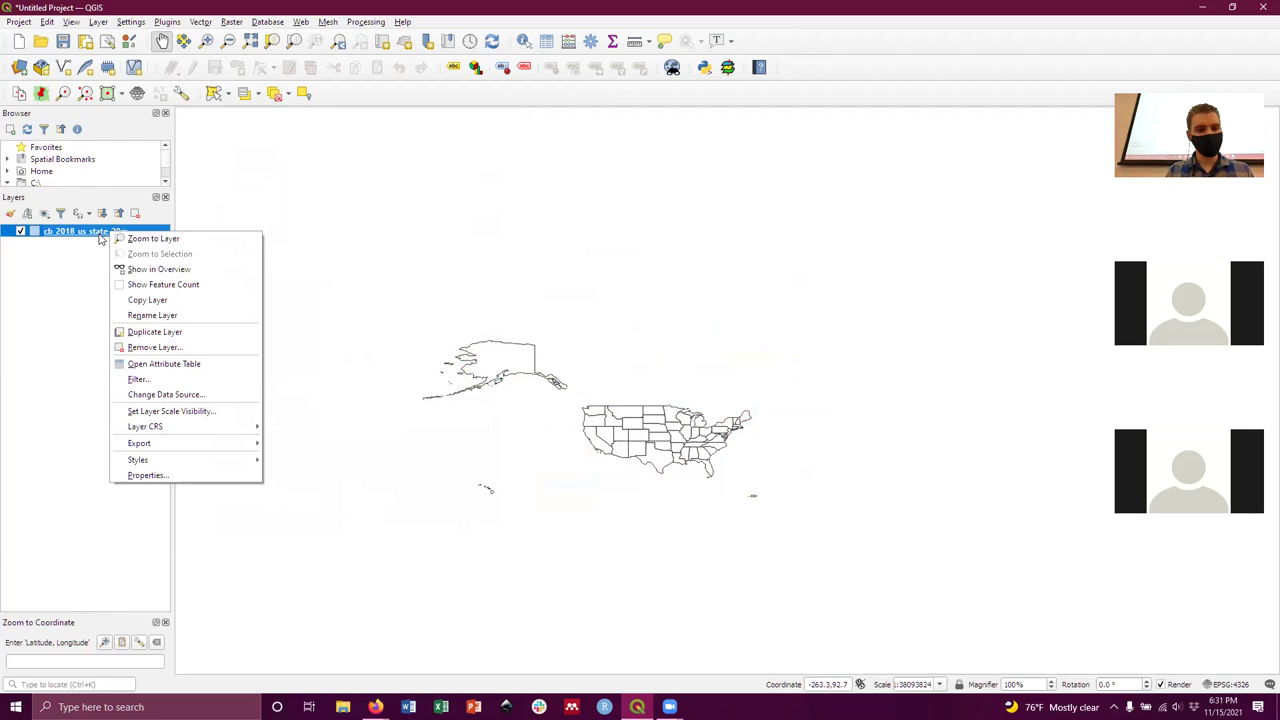
mouse_move(167, 463)
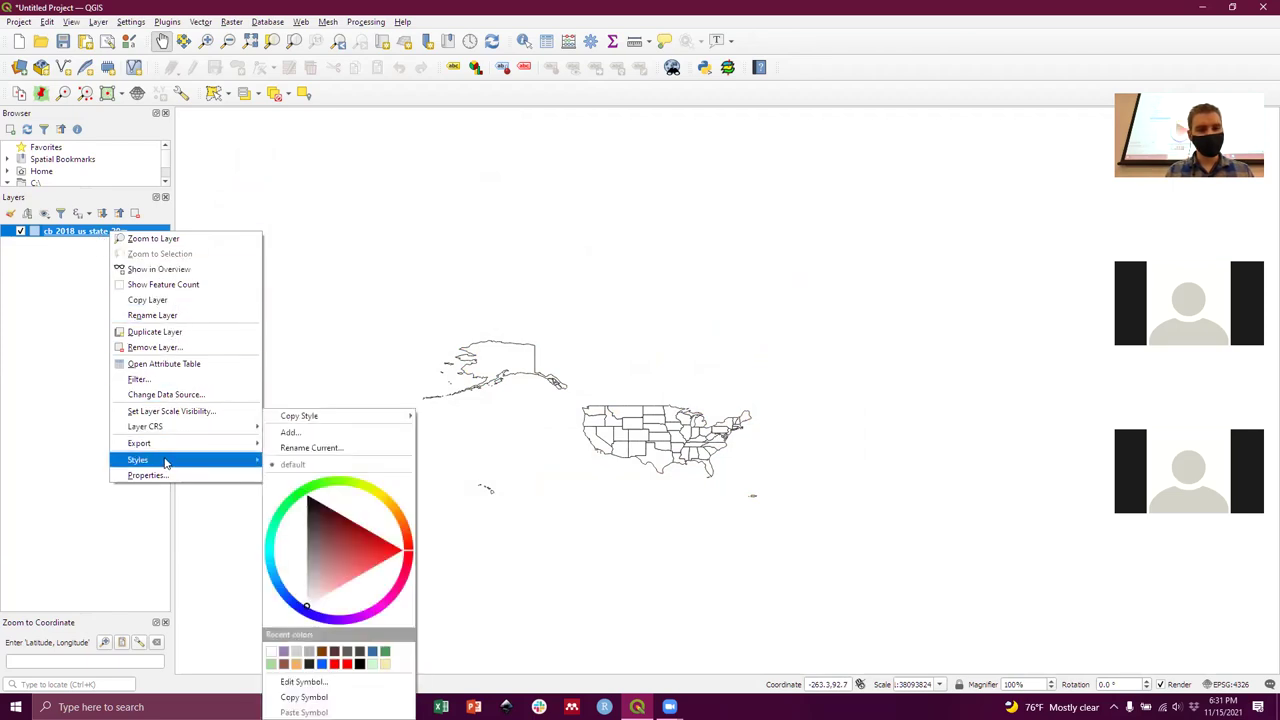
click(323, 683)
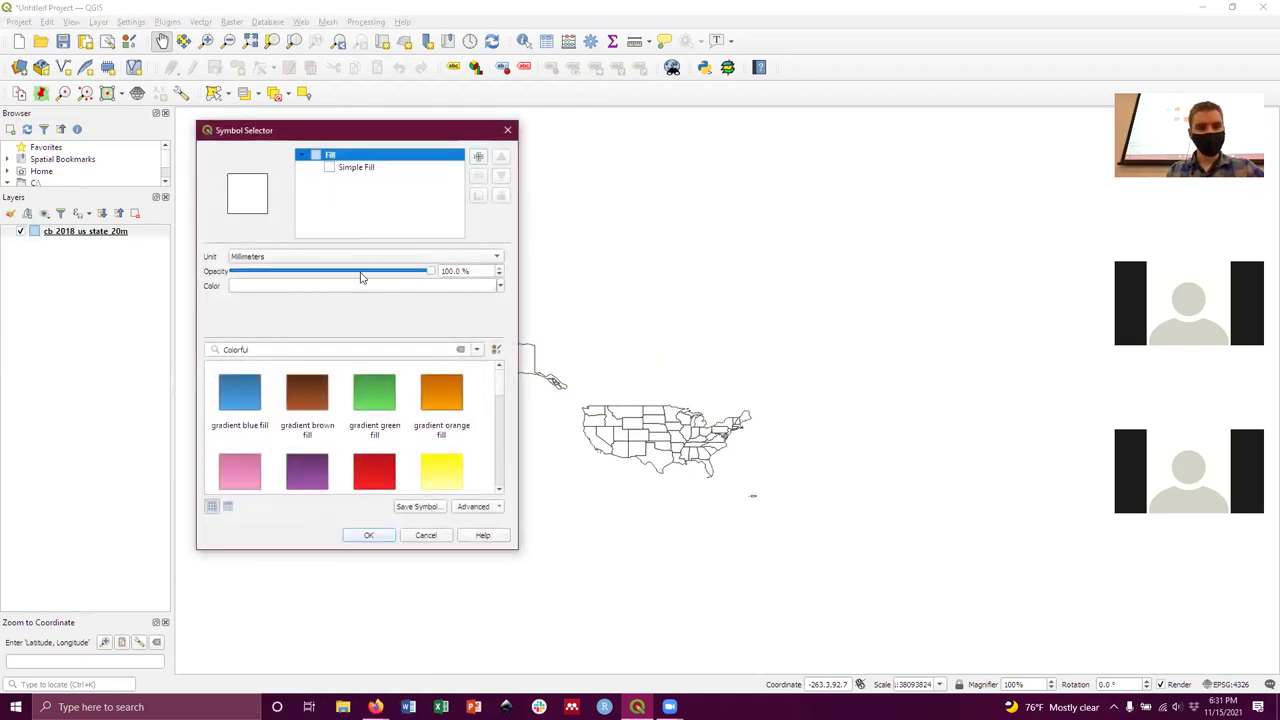
click(344, 170)
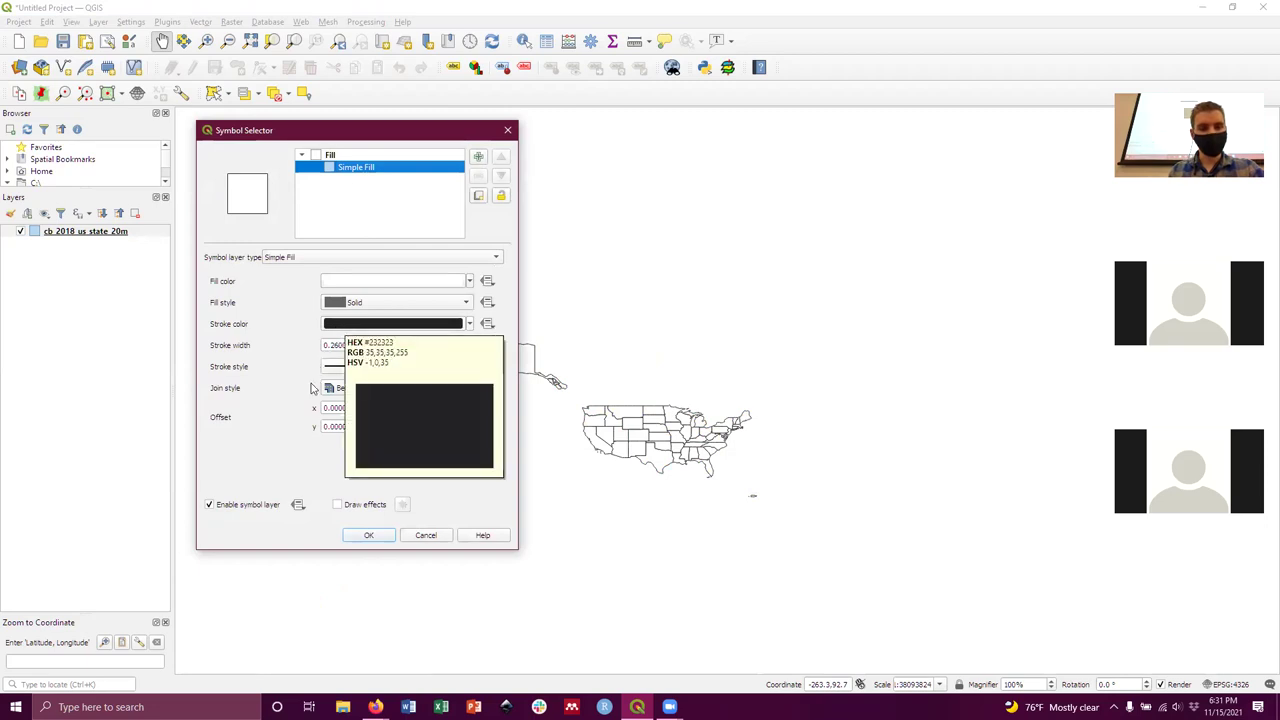
click(397, 342)
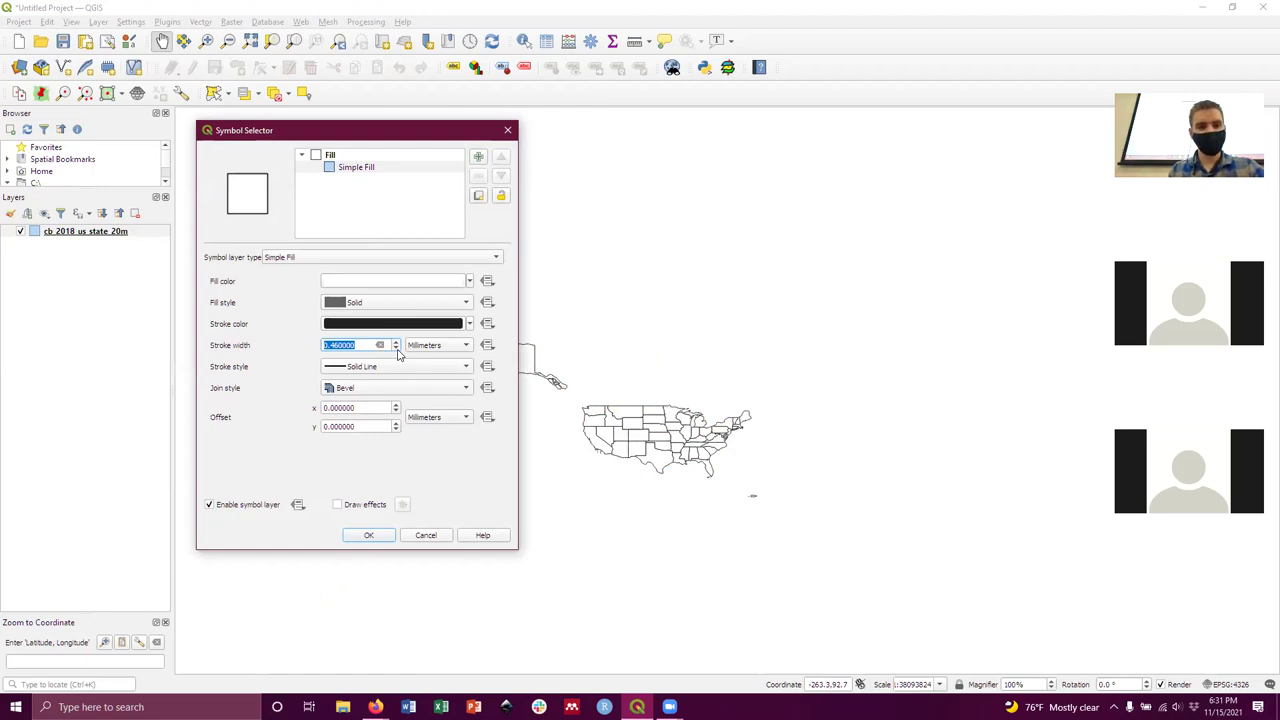
click(396, 349)
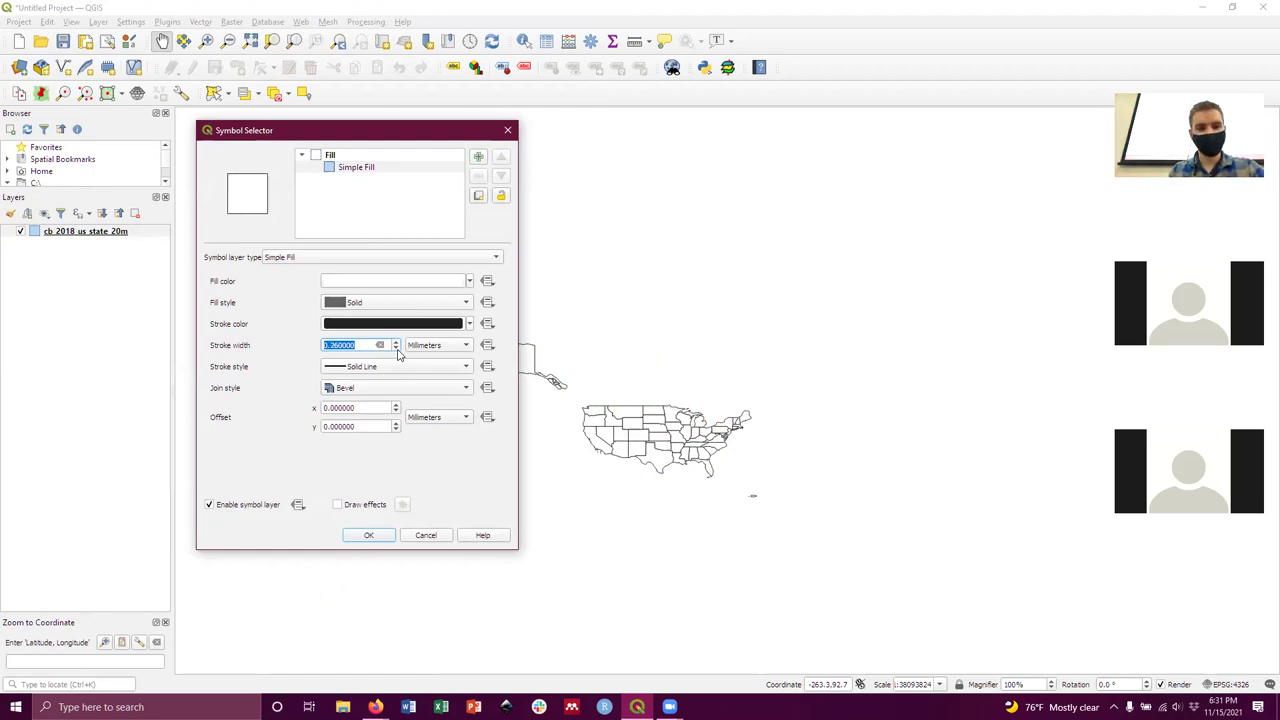
click(424, 535)
scroll(590, 466, up, 1)
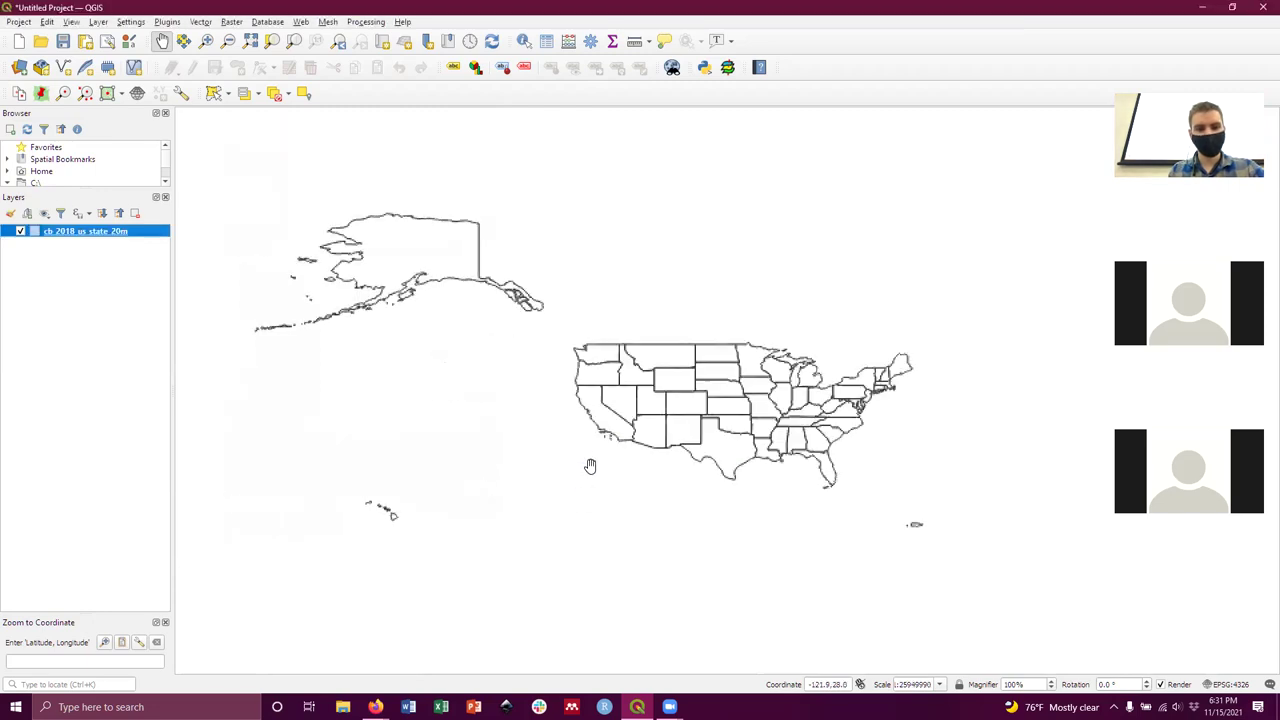
drag(743, 440, 733, 411)
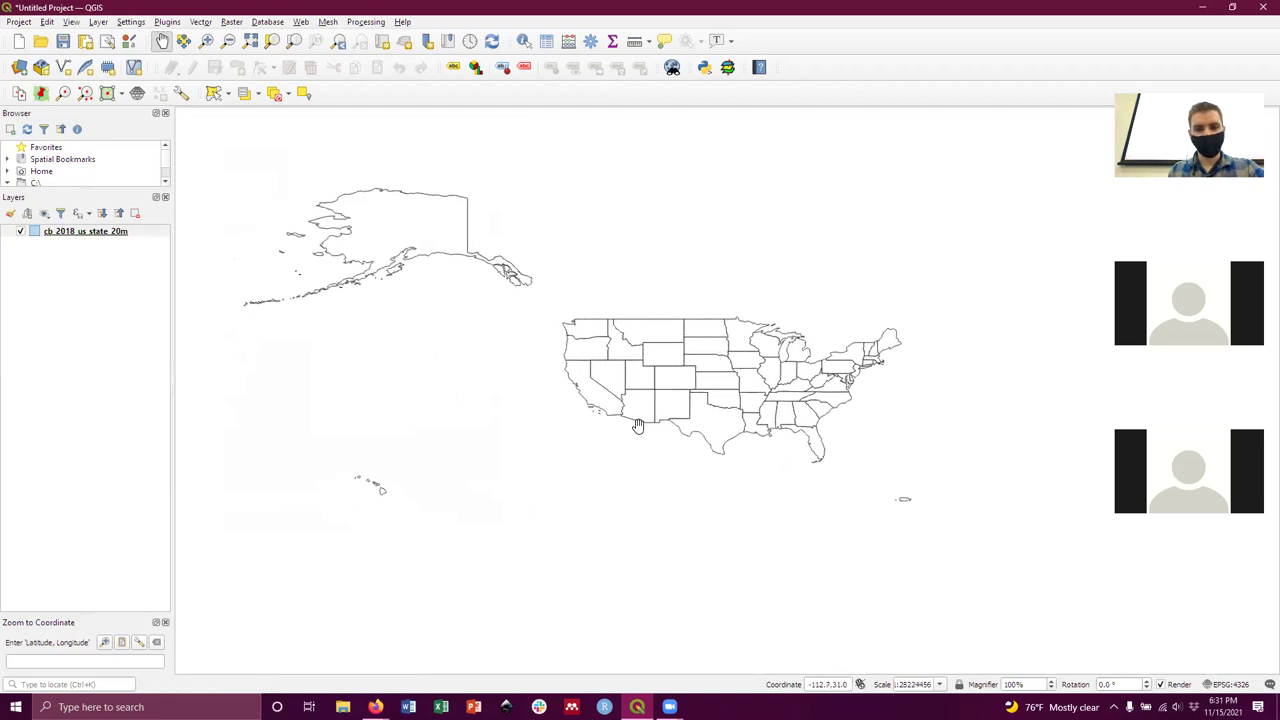
drag(720, 384, 709, 387)
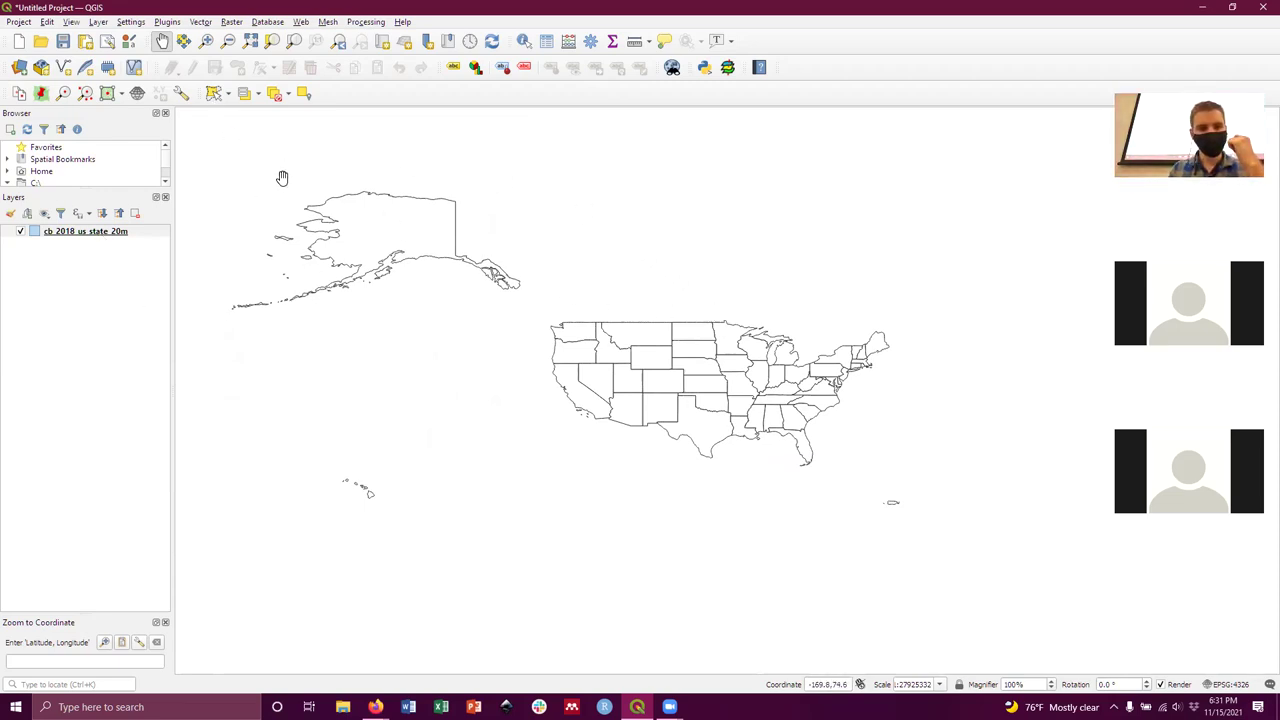
drag(363, 297, 499, 268)
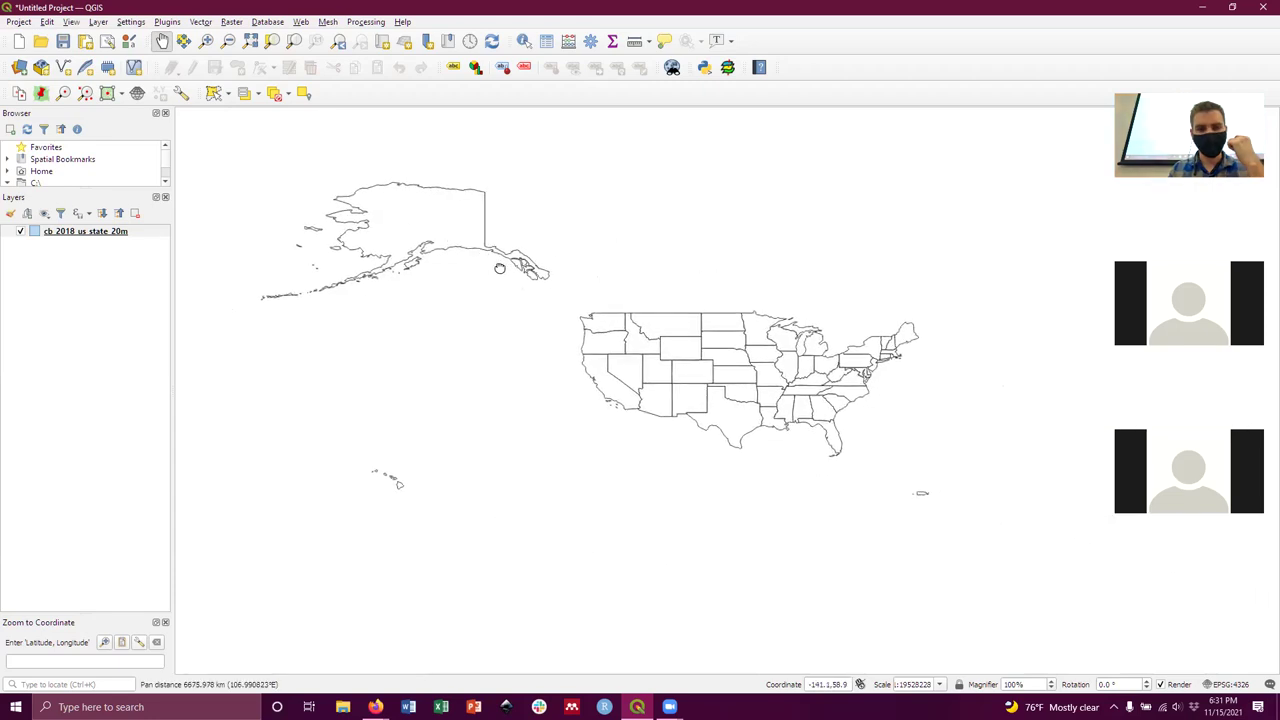
Start adding a raster layer from file and move Elevational Data.zip from the Layers folder into the Geological and Biological folder.
click(99, 22)
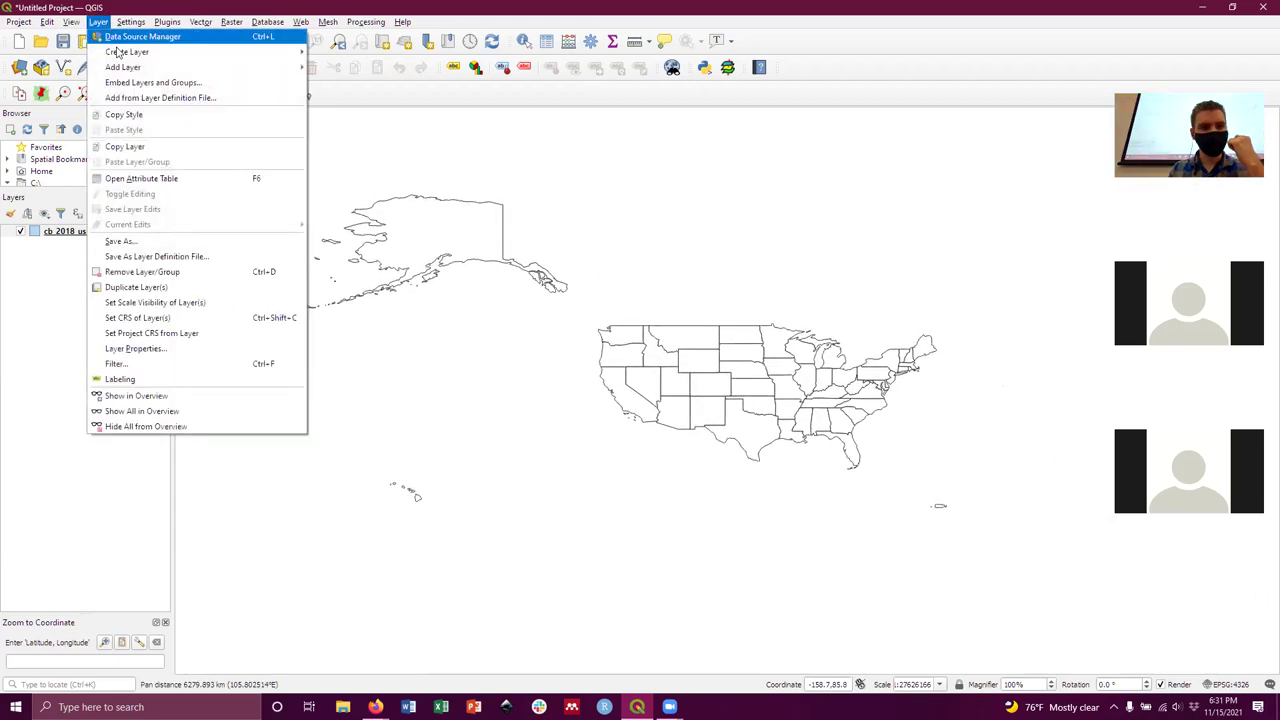
mouse_move(150, 68)
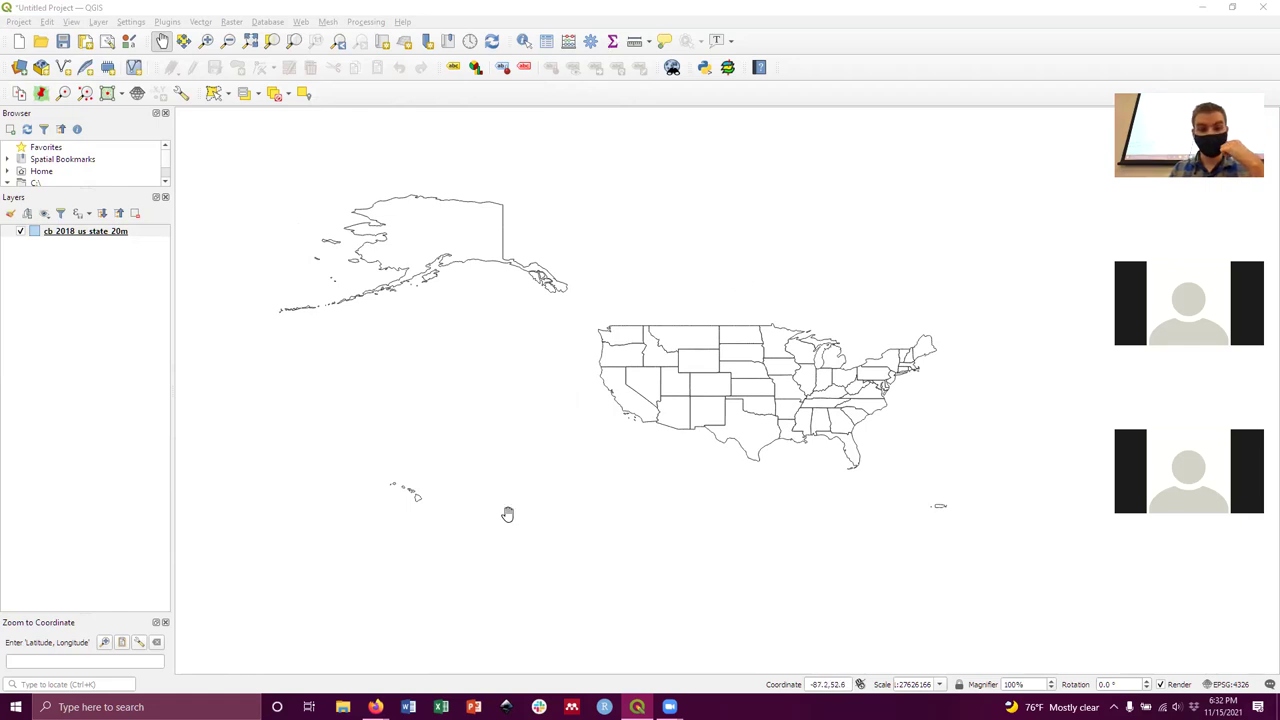
click(204, 22)
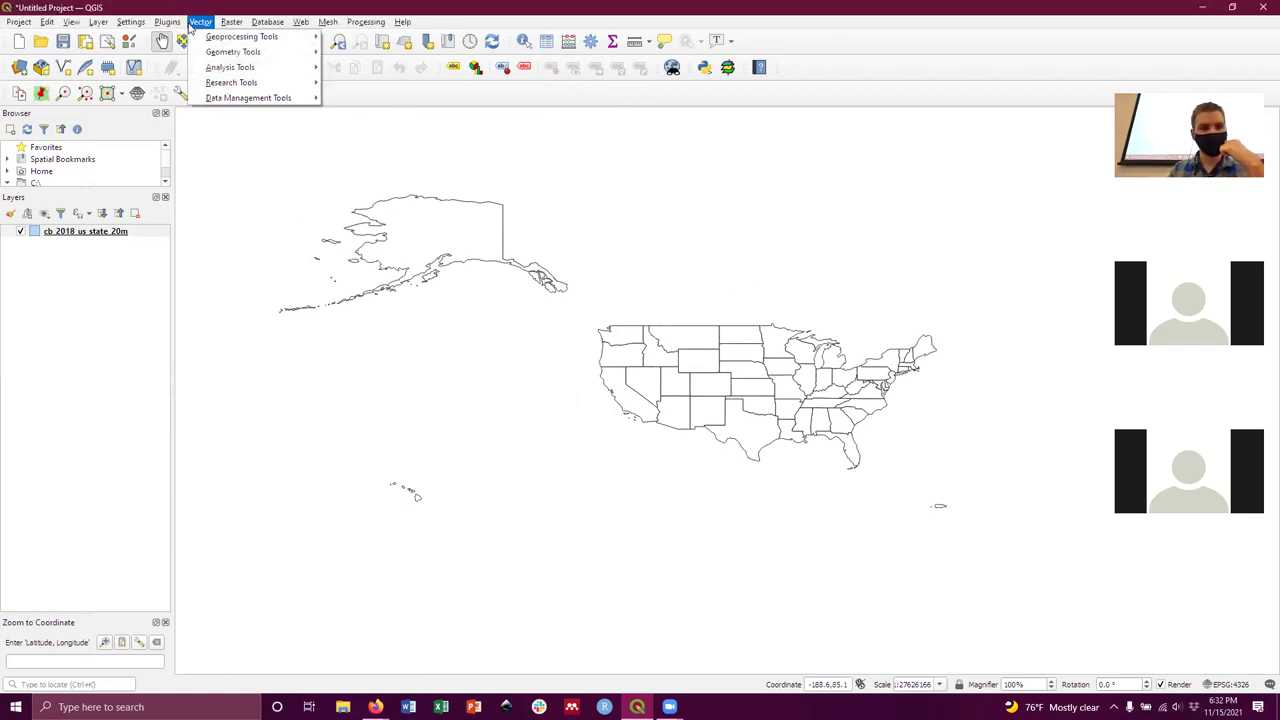
mouse_move(97, 22)
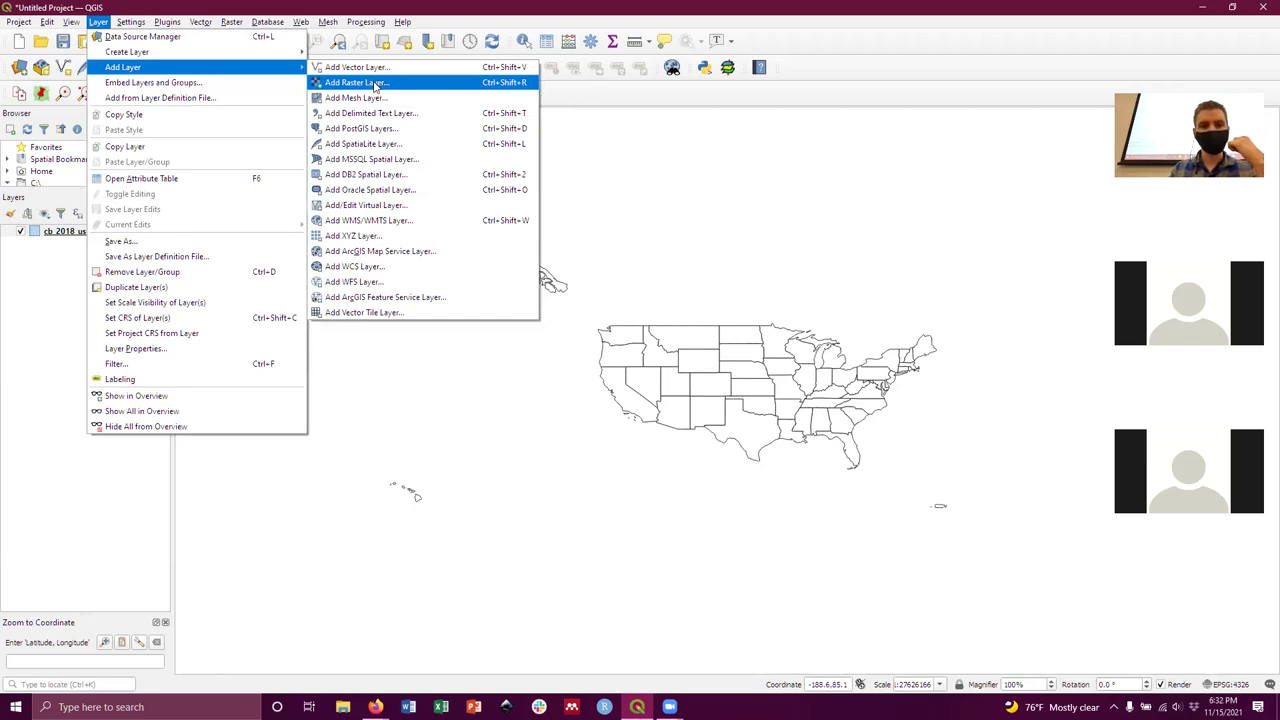
click(375, 84)
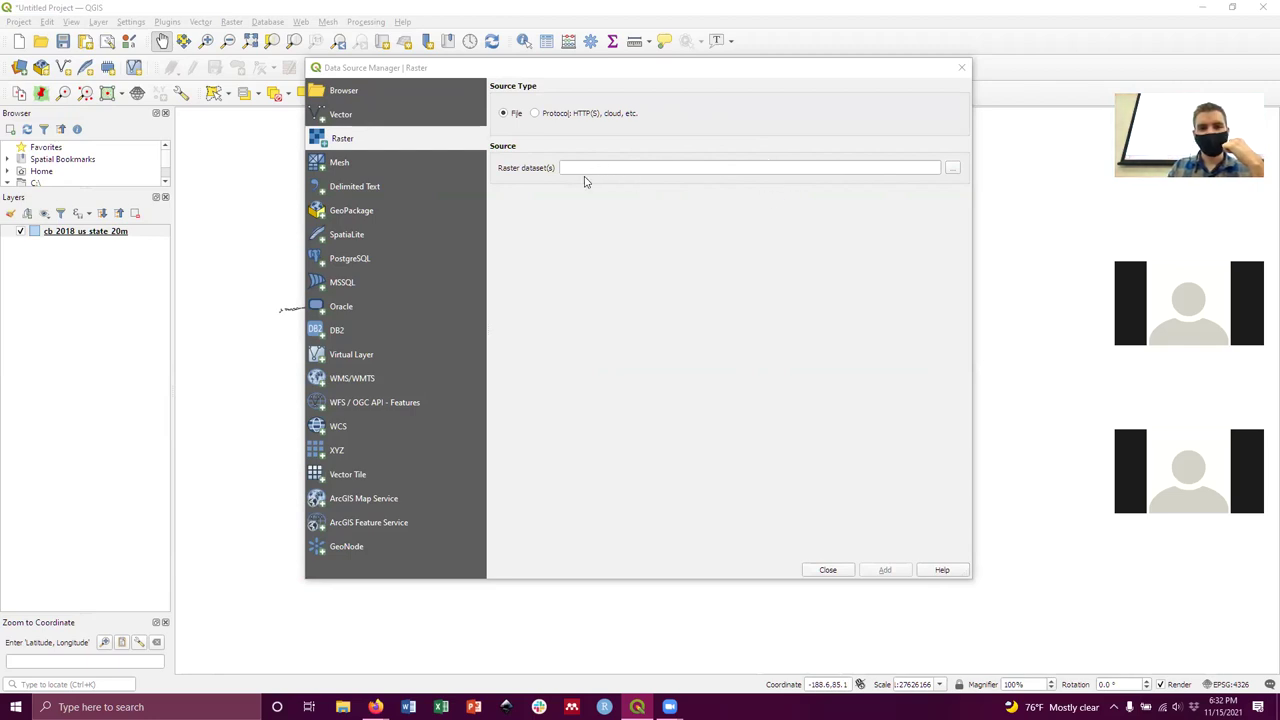
click(953, 169)
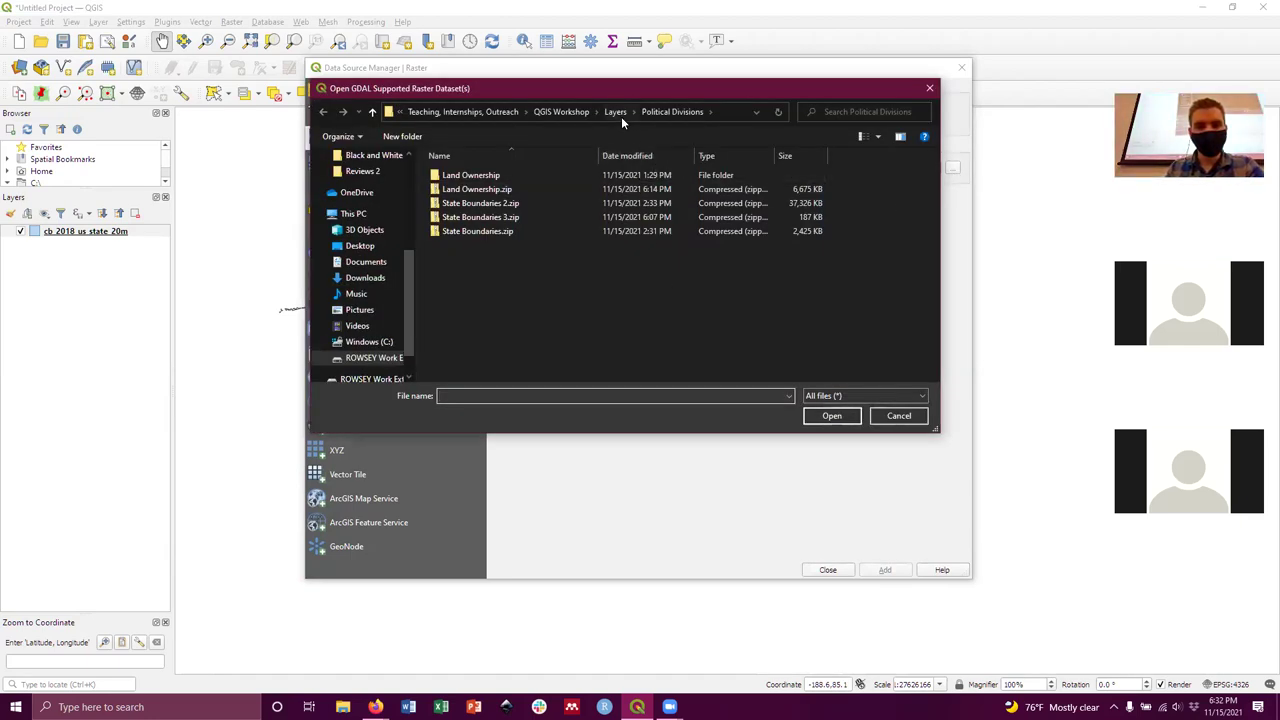
click(614, 111)
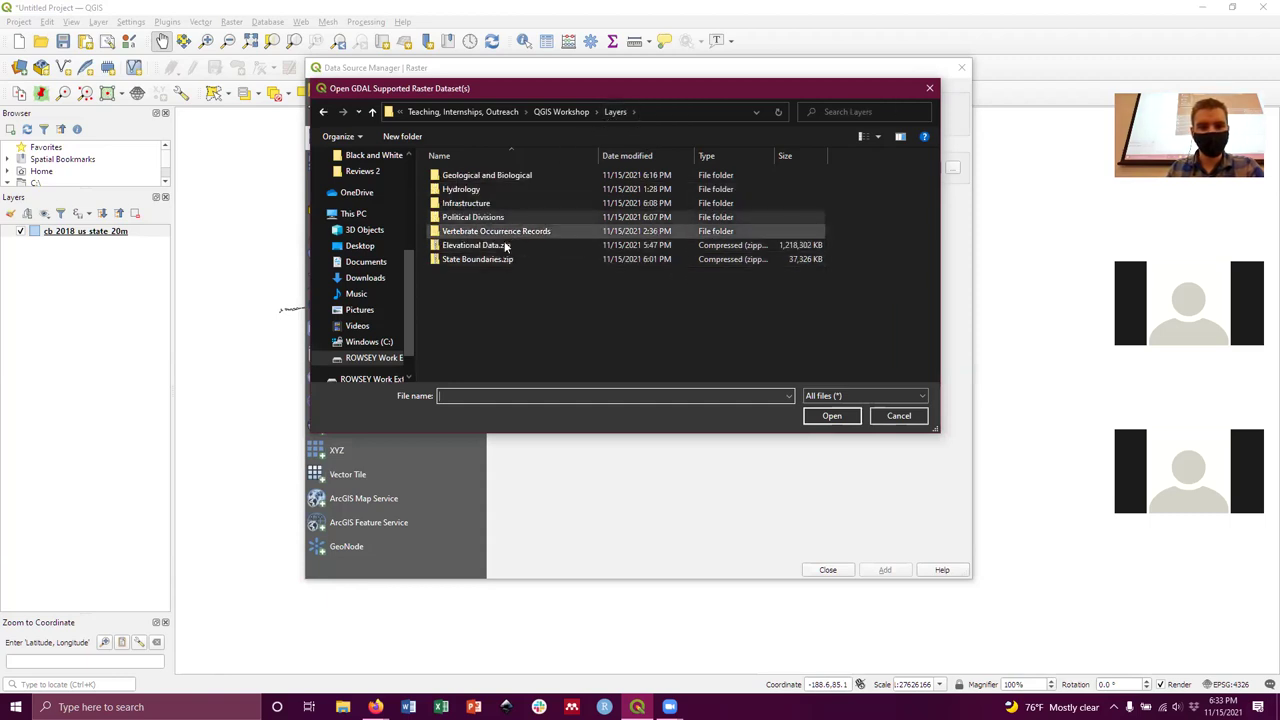
drag(490, 250, 506, 176)
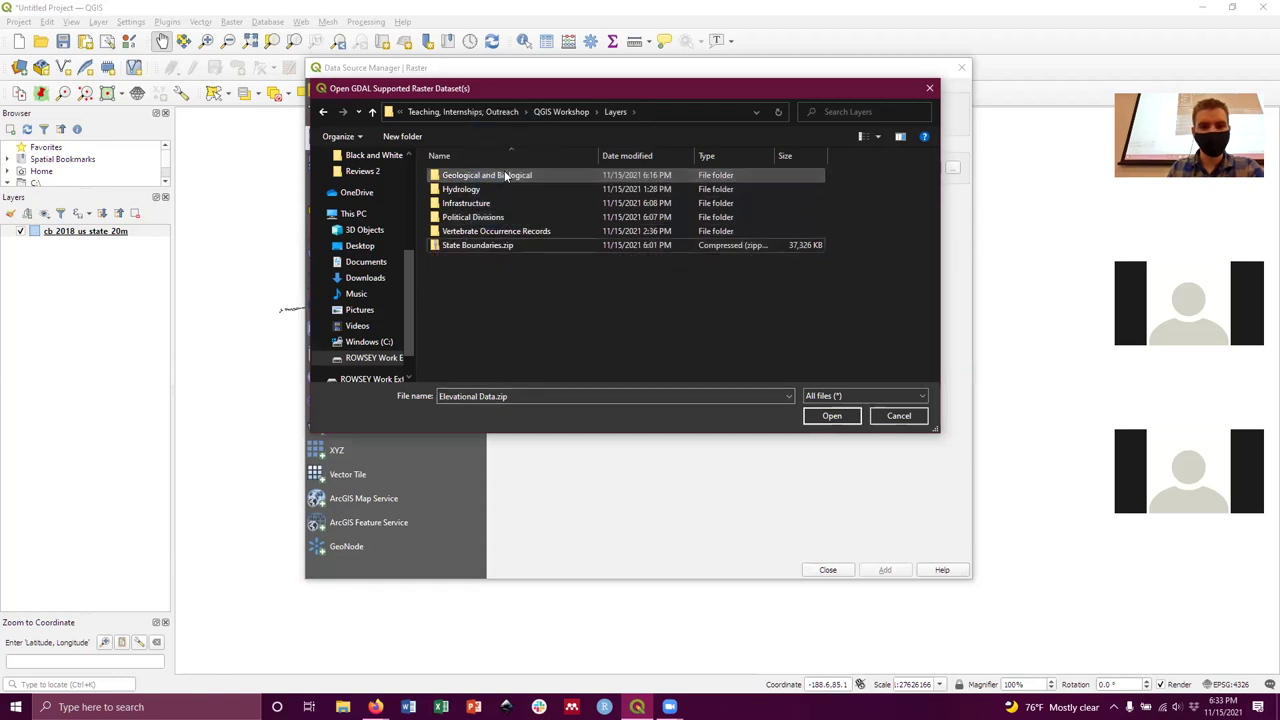
Try to add Elevational Data.zip from the Geological and Biological folder as a raster layer and read the full error message.
double_click(500, 175)
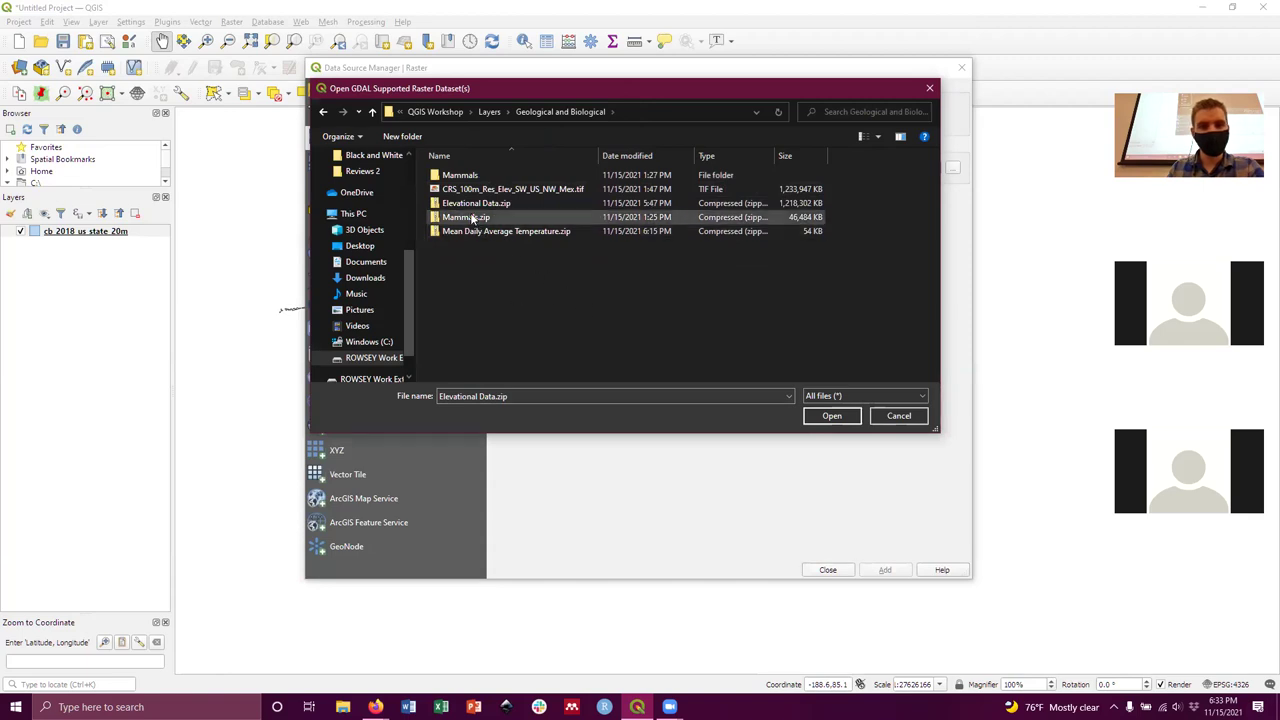
double_click(470, 204)
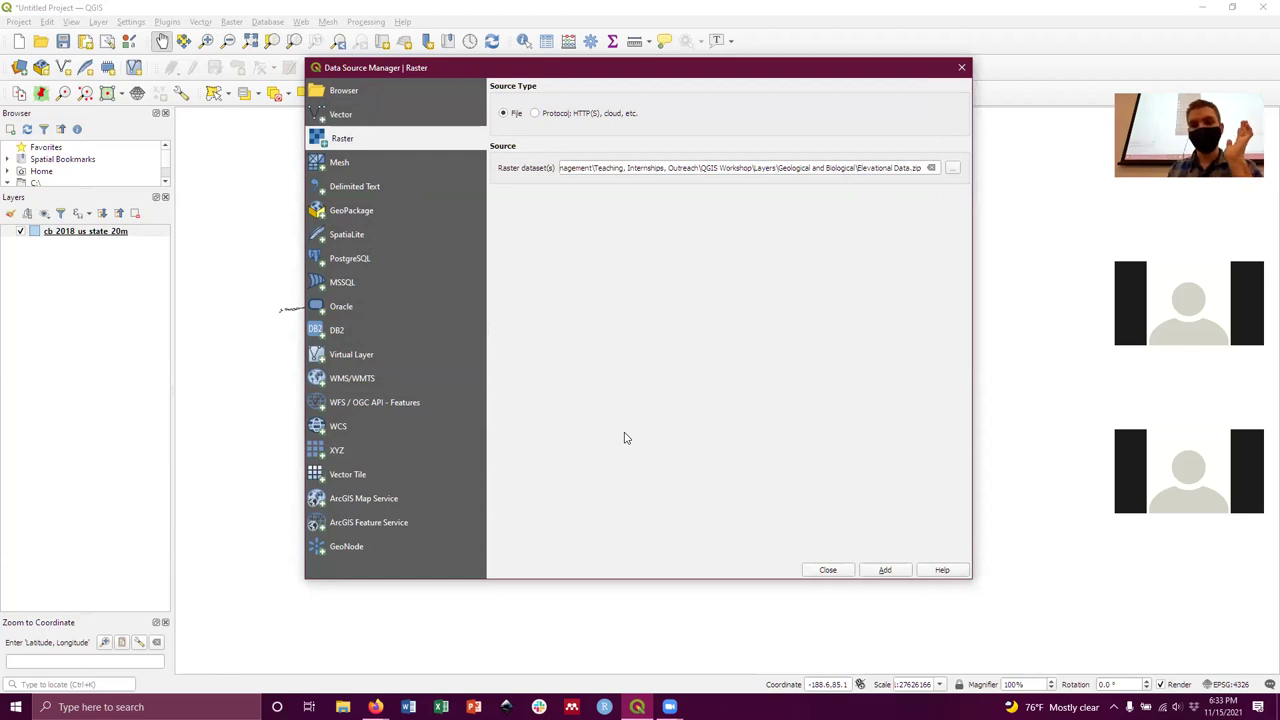
click(885, 572)
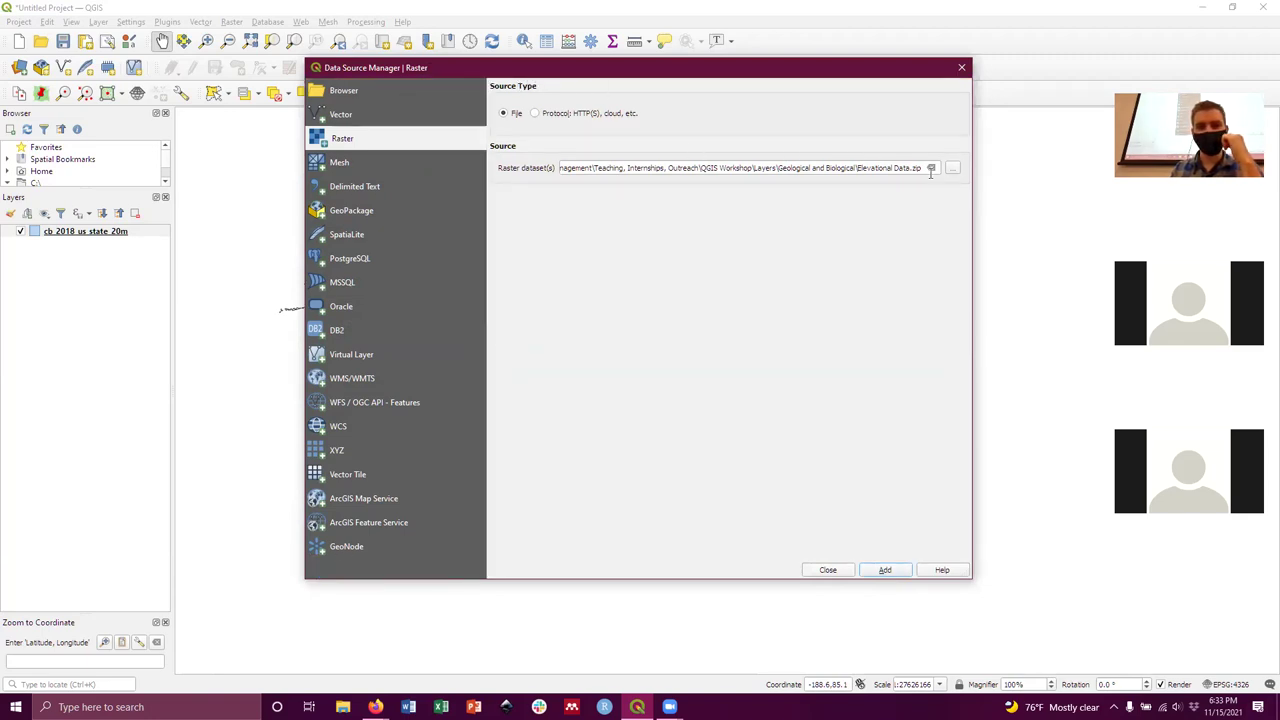
click(952, 168)
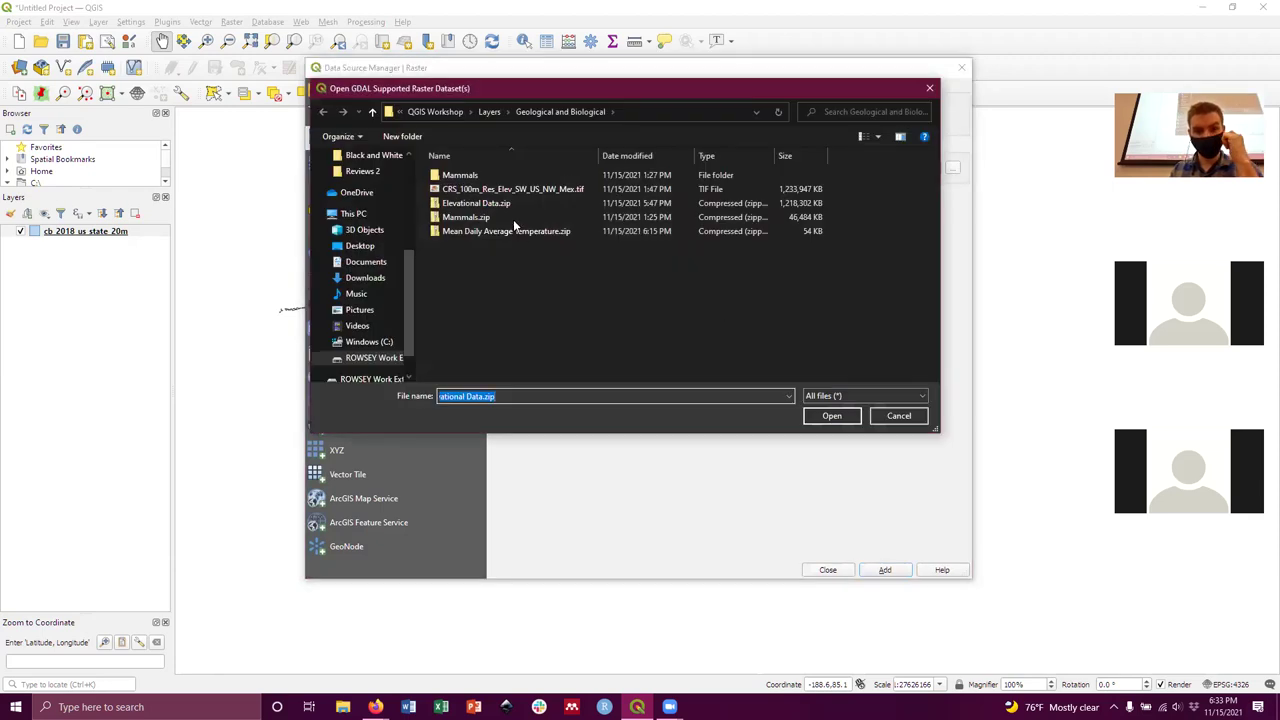
double_click(498, 205)
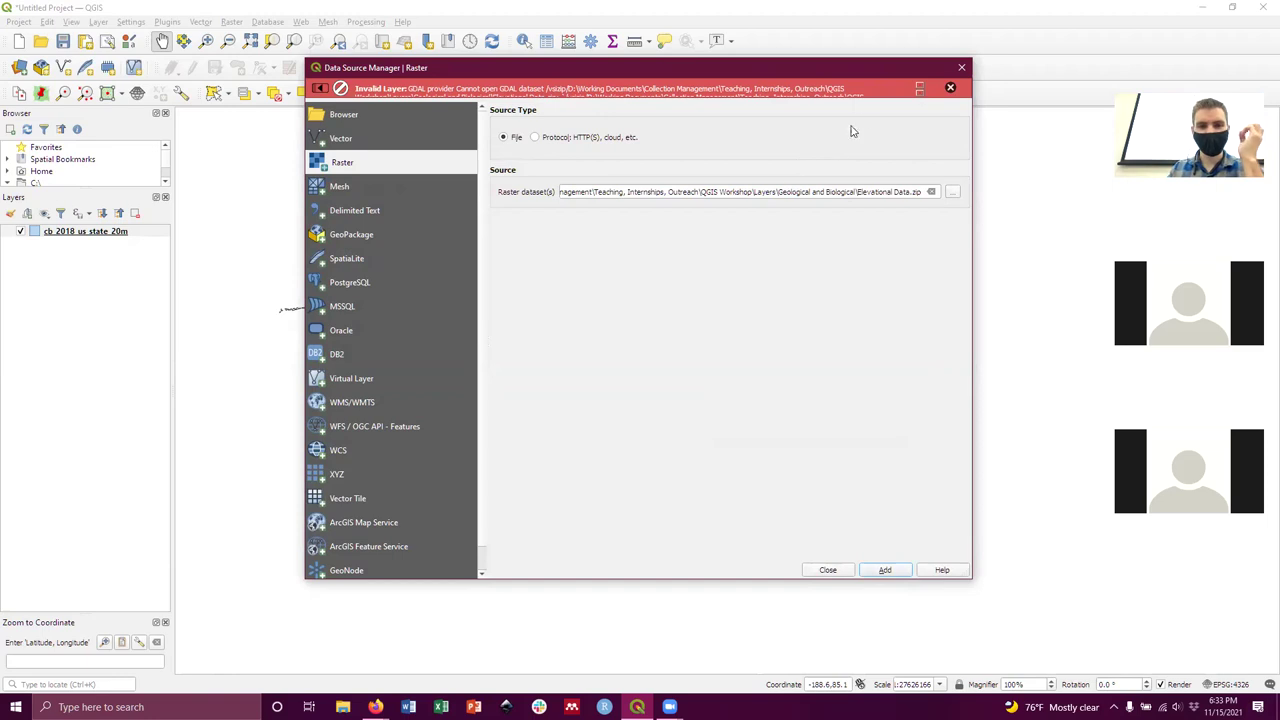
scroll(915, 96, down, 1)
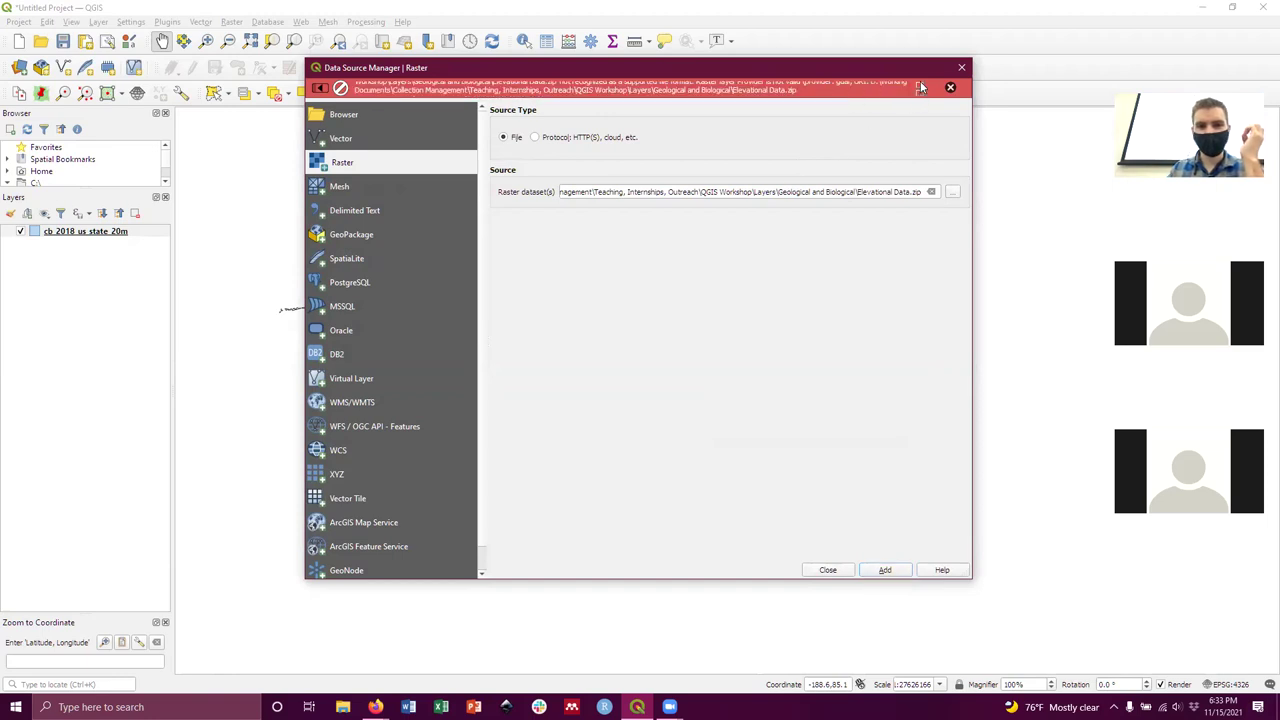
scroll(921, 88, up, 1)
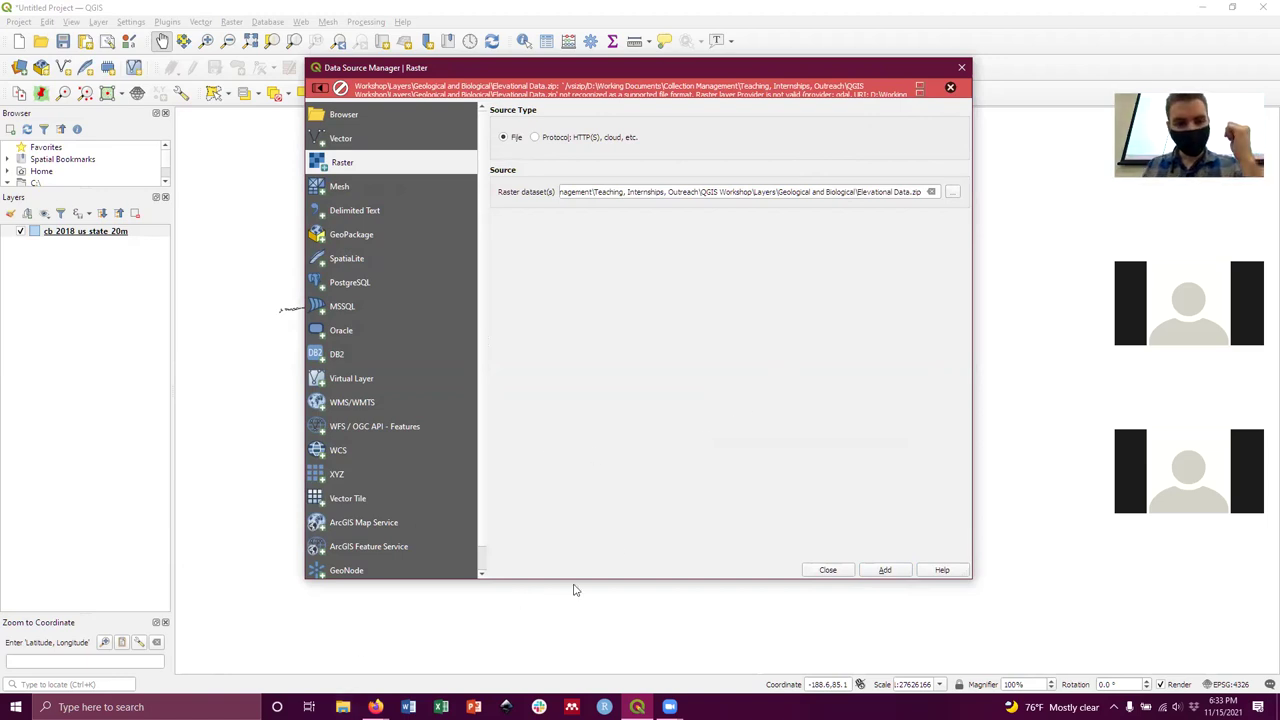
Switch to File Explorer and open the Geological and Biological folder inside the QGIS Workshop Layers folder.
key(super+e)
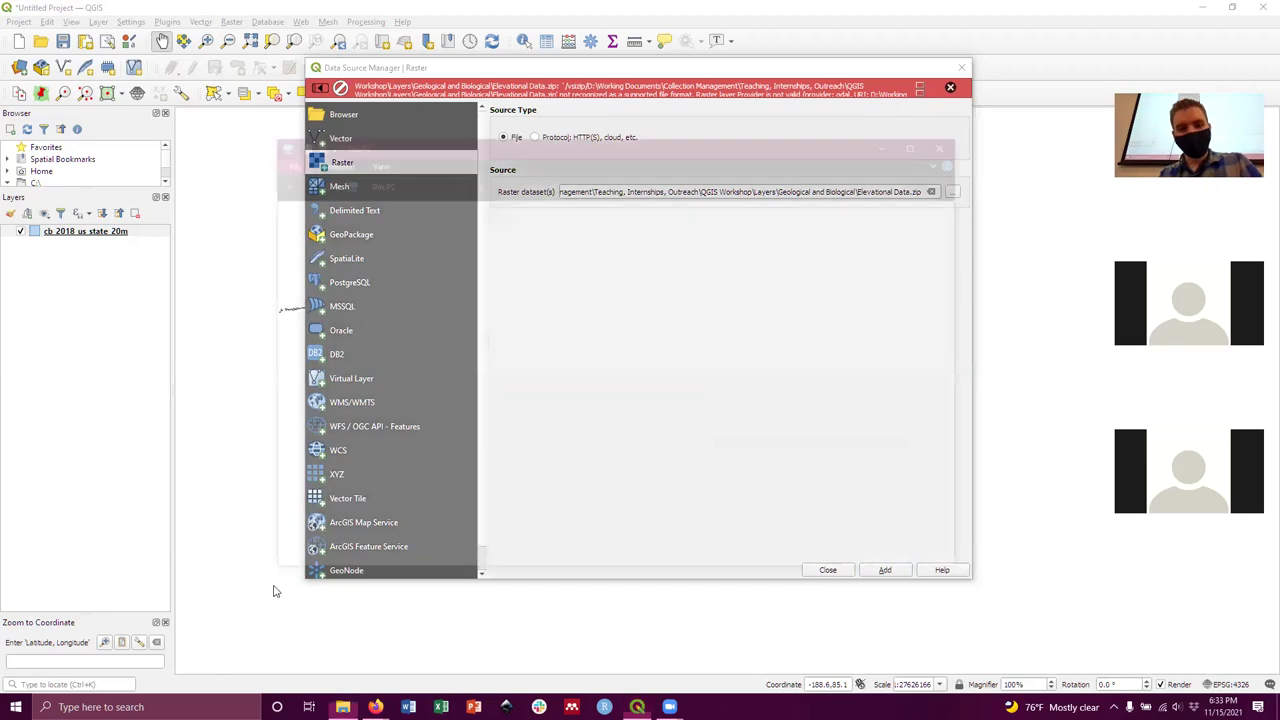
scroll(302, 256, up, 2)
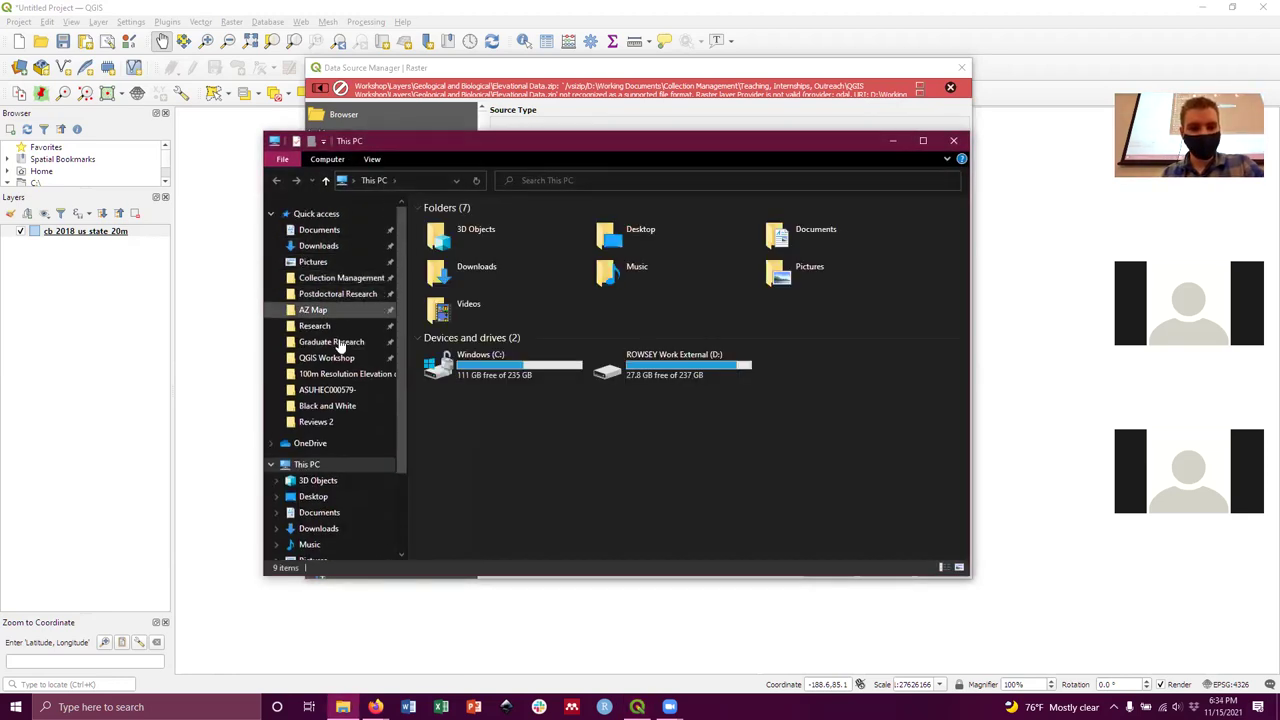
click(345, 360)
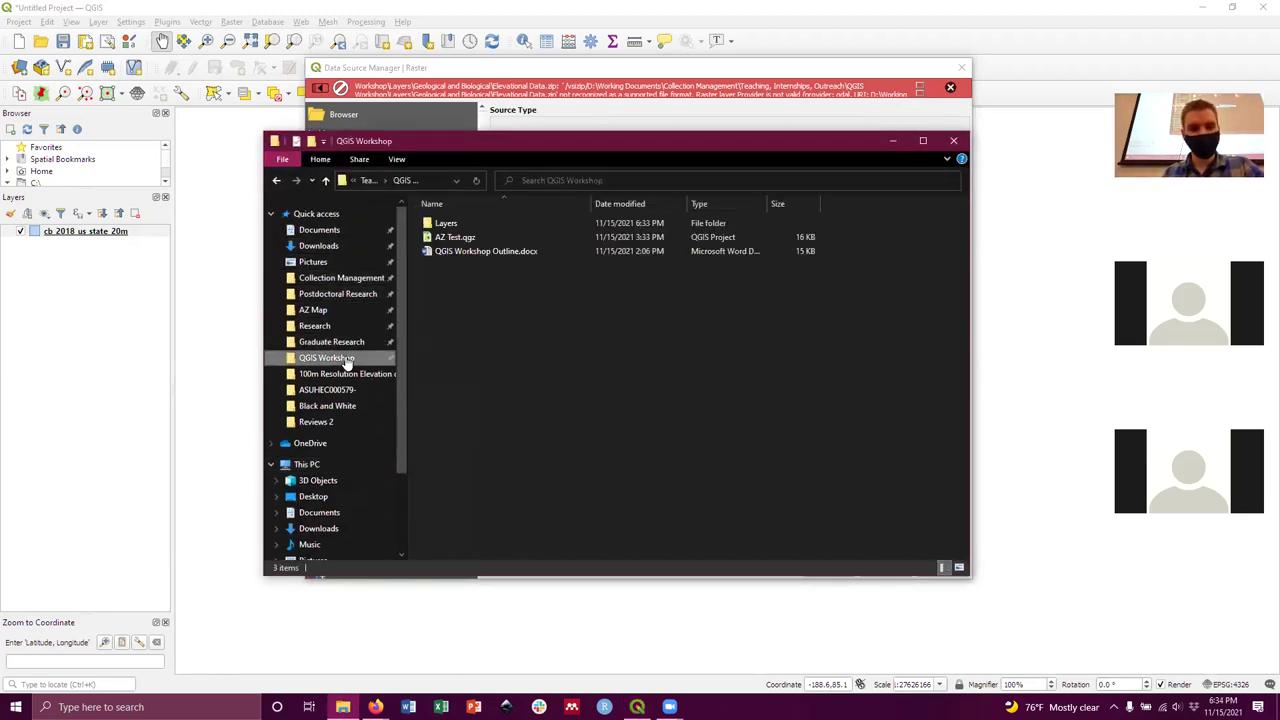
double_click(443, 223)
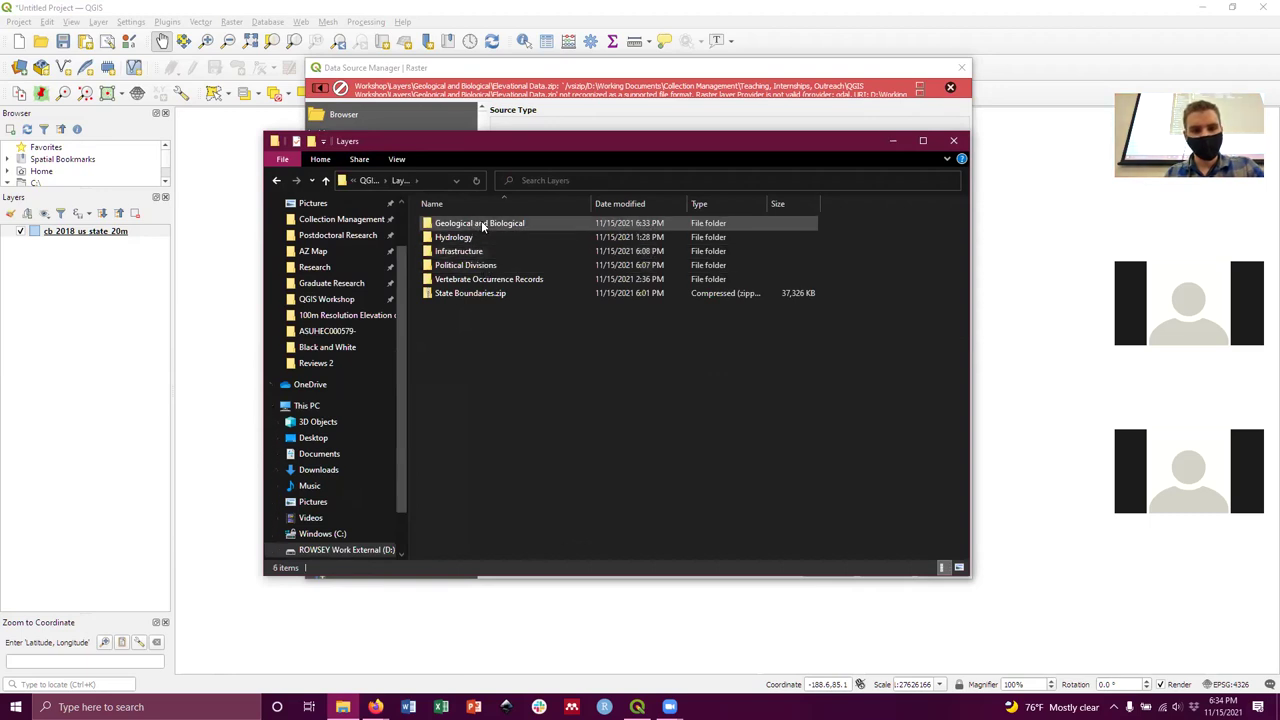
double_click(500, 224)
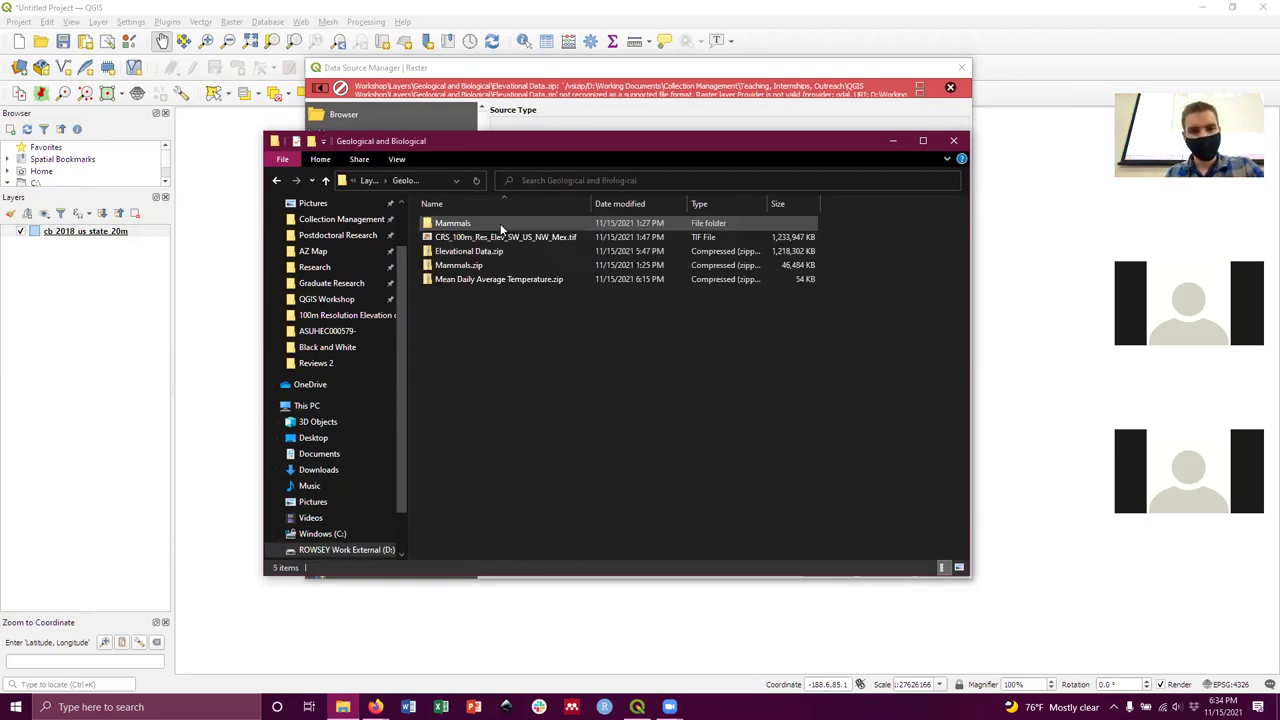
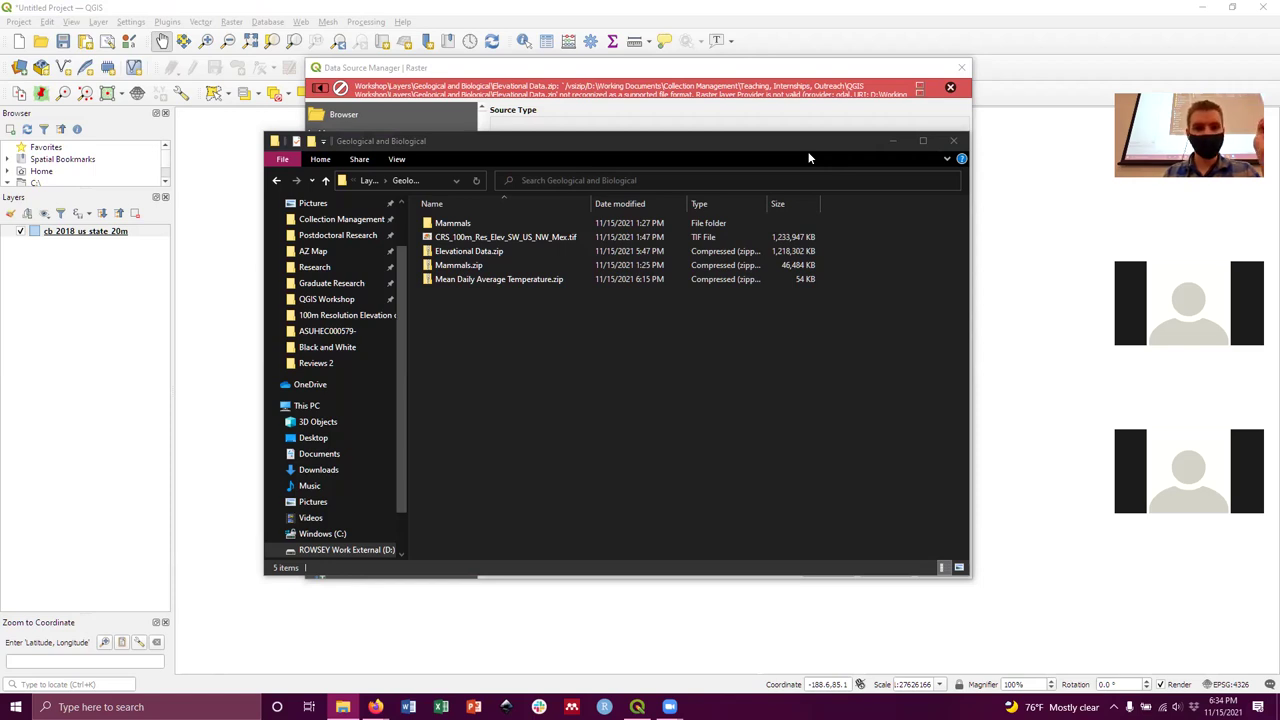
Extract Elevational Data.zip into an Elevational Data folder within Geological and Biological, and return to QGIS.
right_click(474, 255)
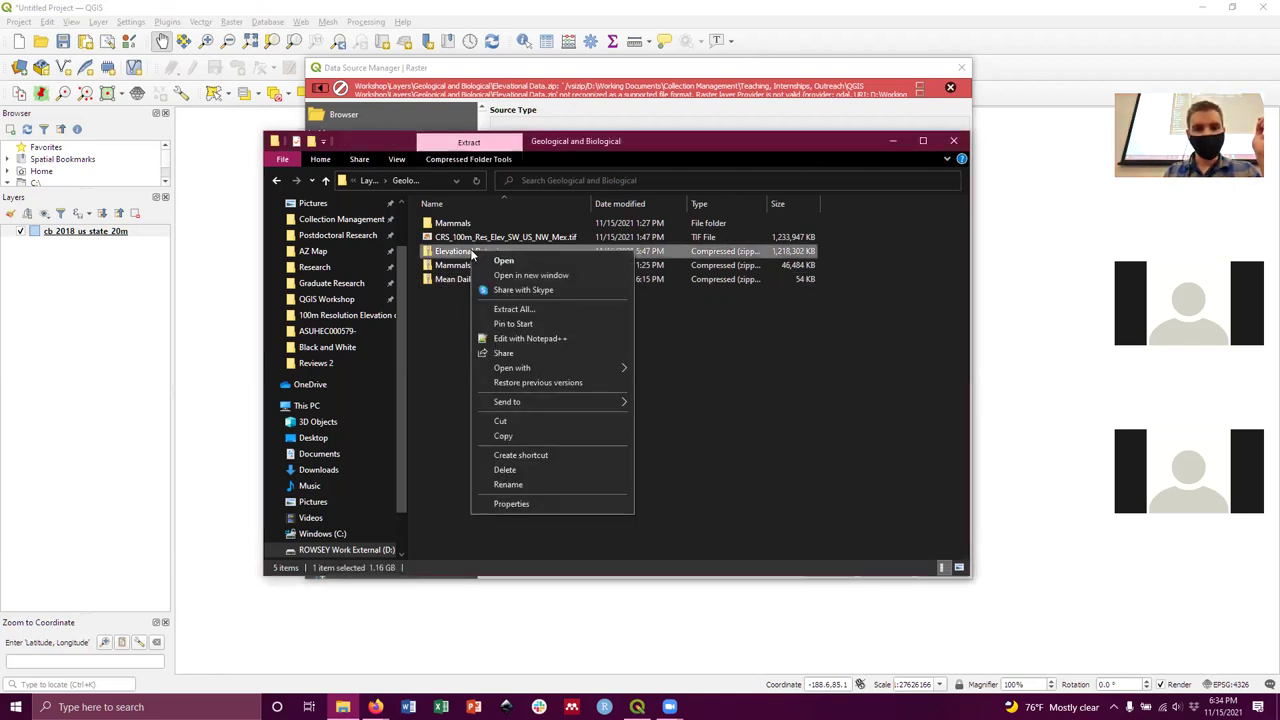
click(446, 345)
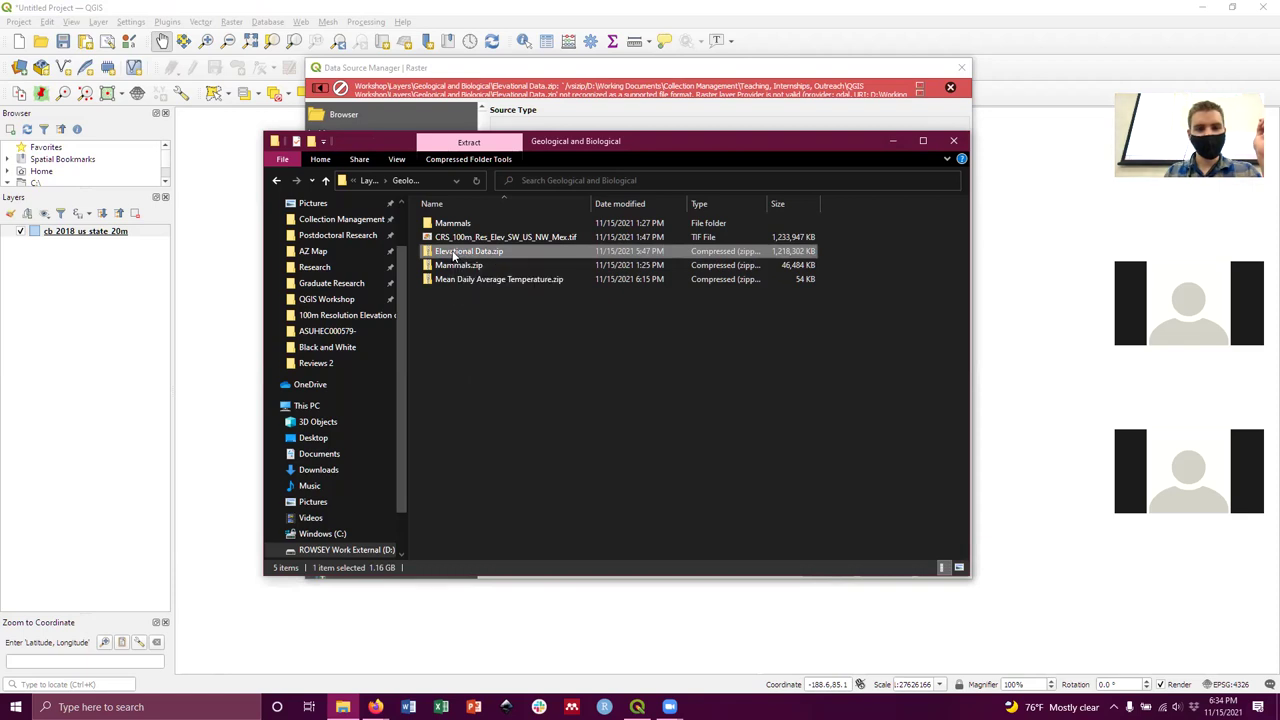
right_click(453, 255)
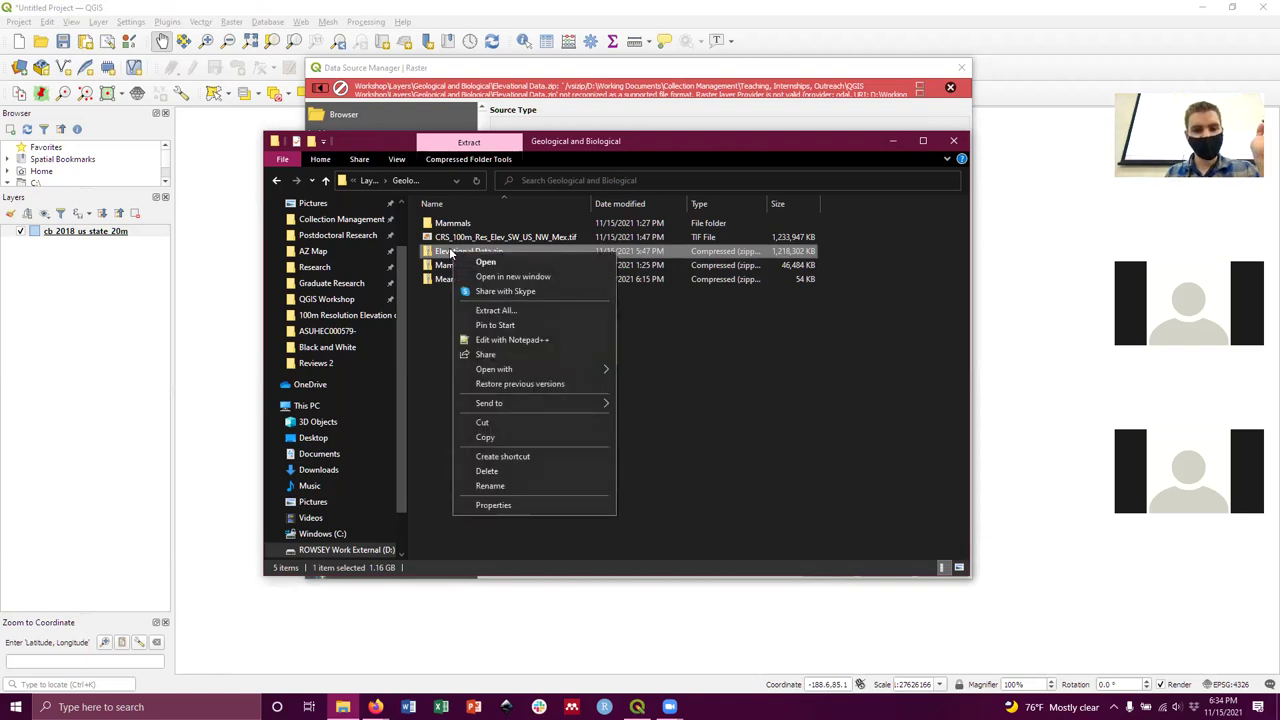
click(497, 312)
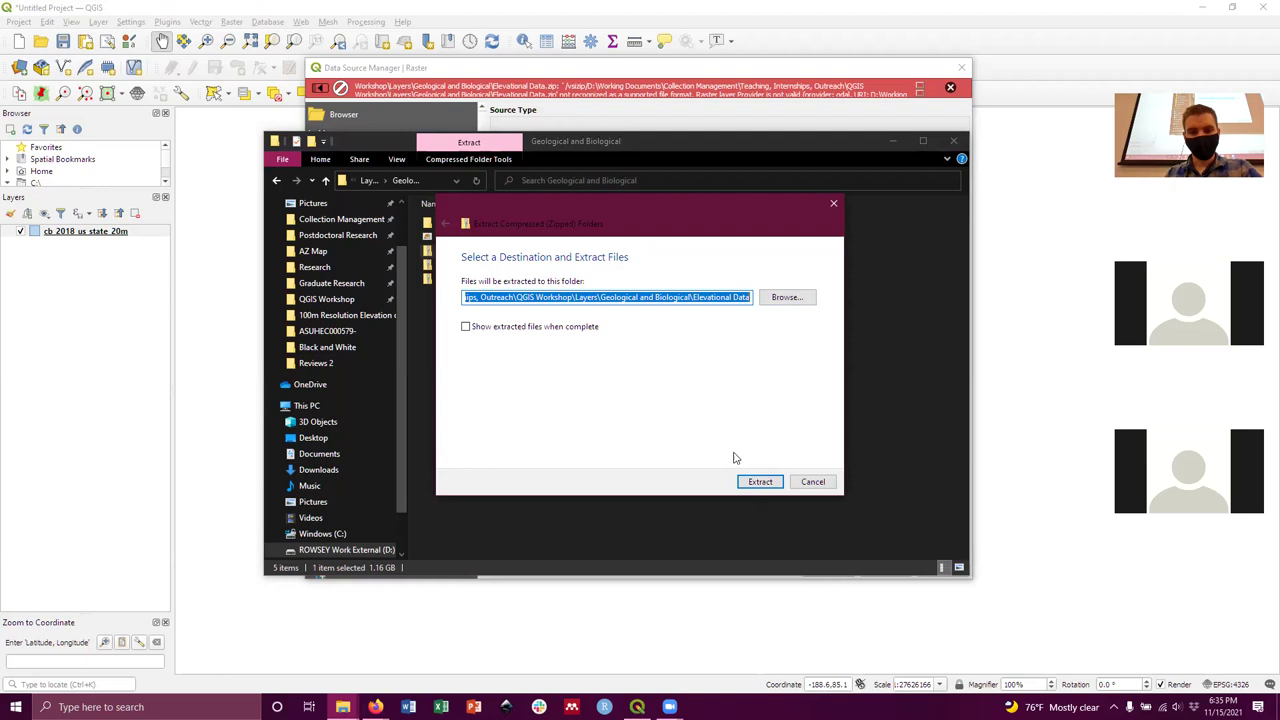
click(760, 483)
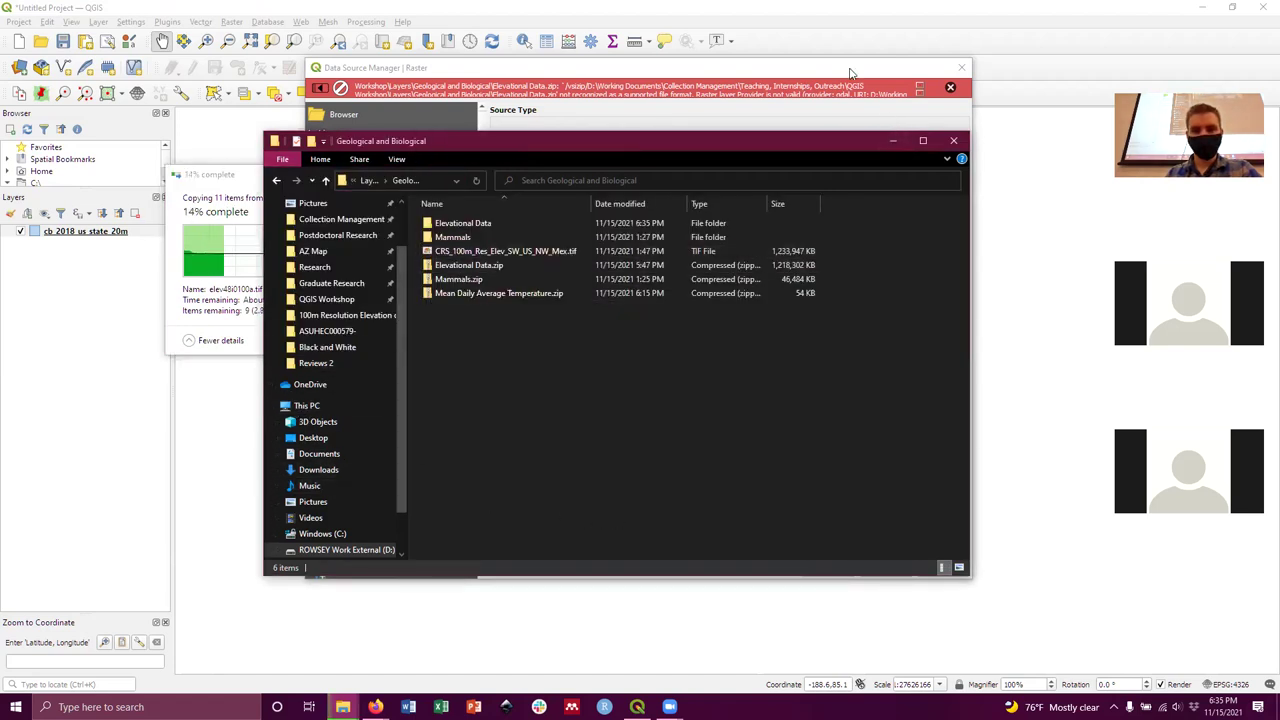
click(893, 140)
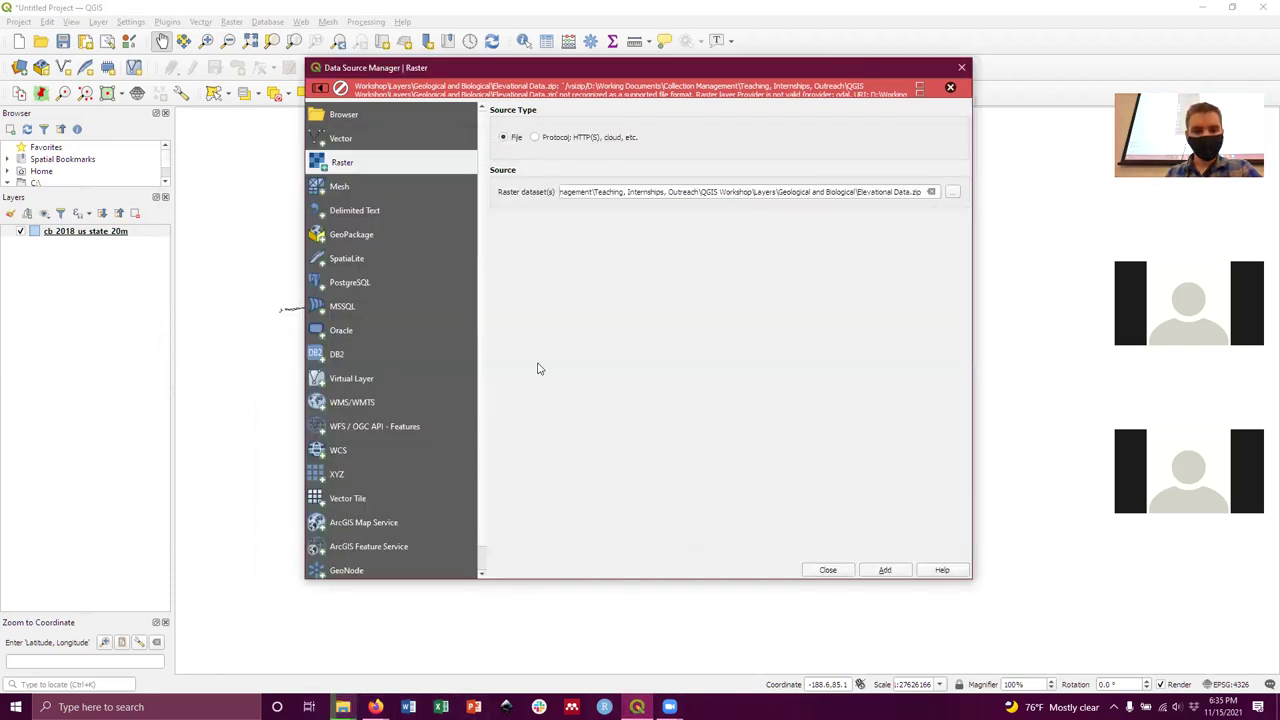
Leave the raster source dialog, start adding a vector layer from file and dismiss the old error message.
click(828, 570)
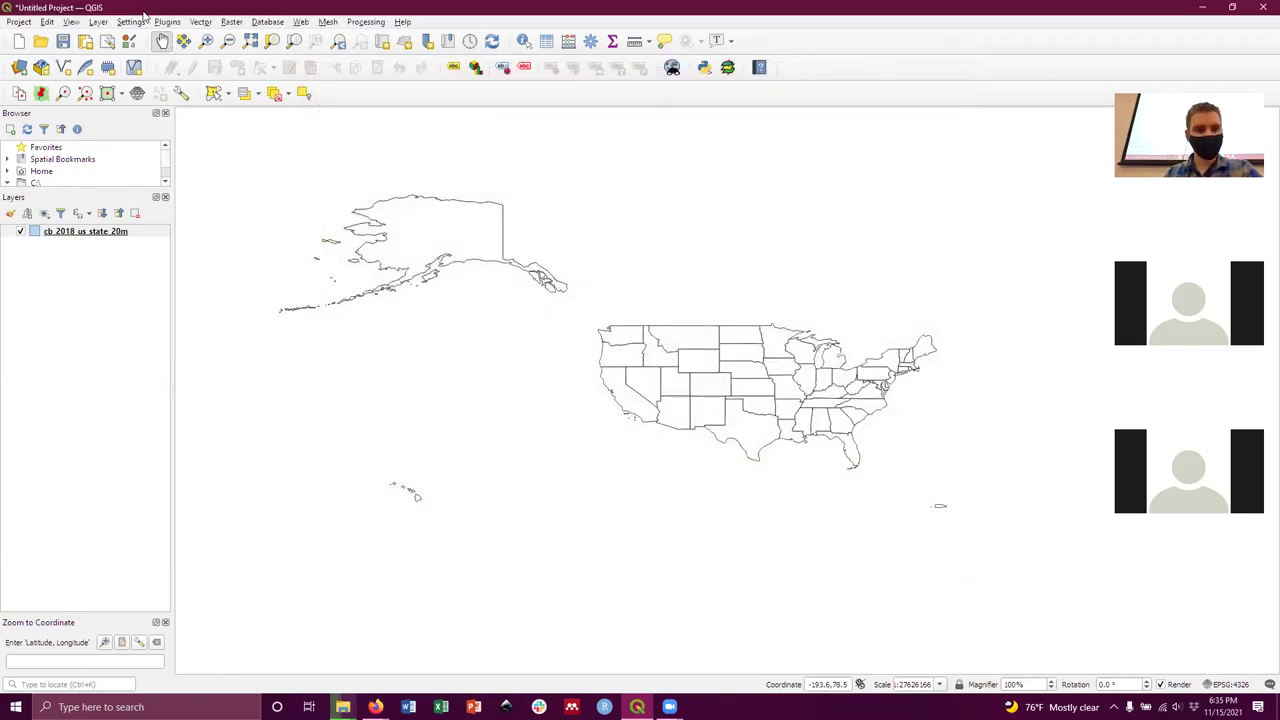
click(103, 22)
mouse_move(148, 68)
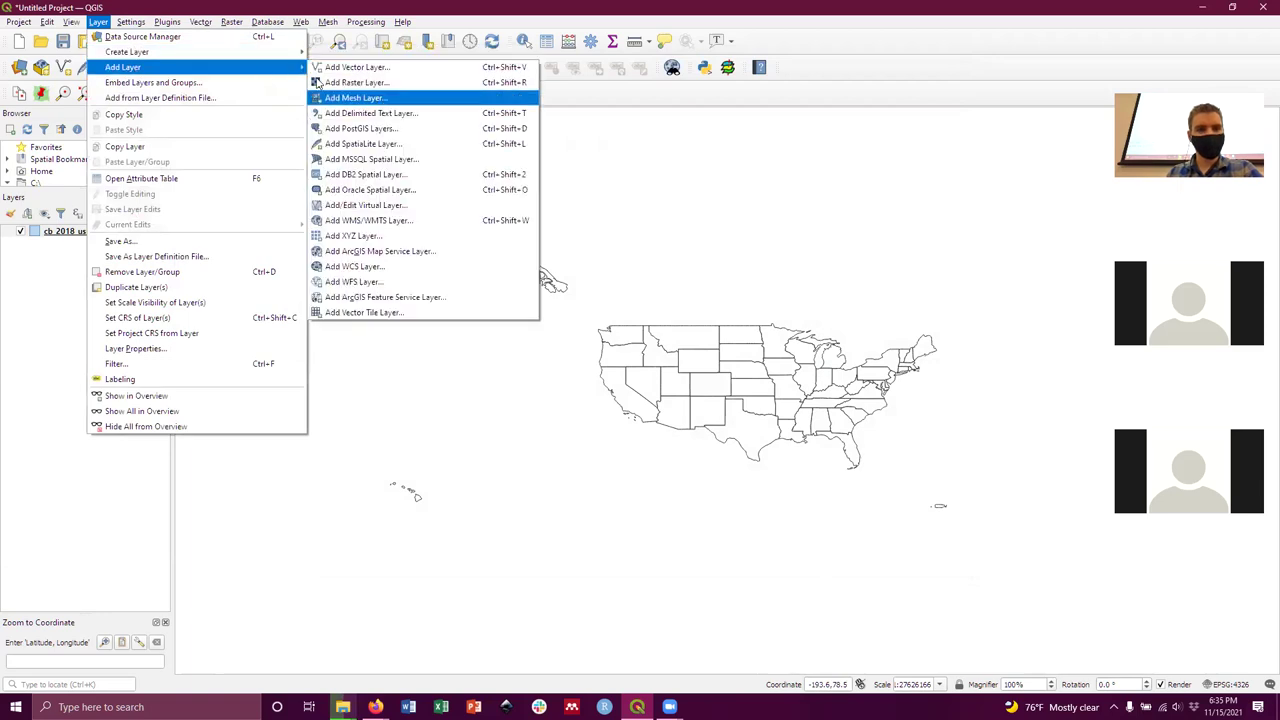
click(98, 22)
click(98, 22)
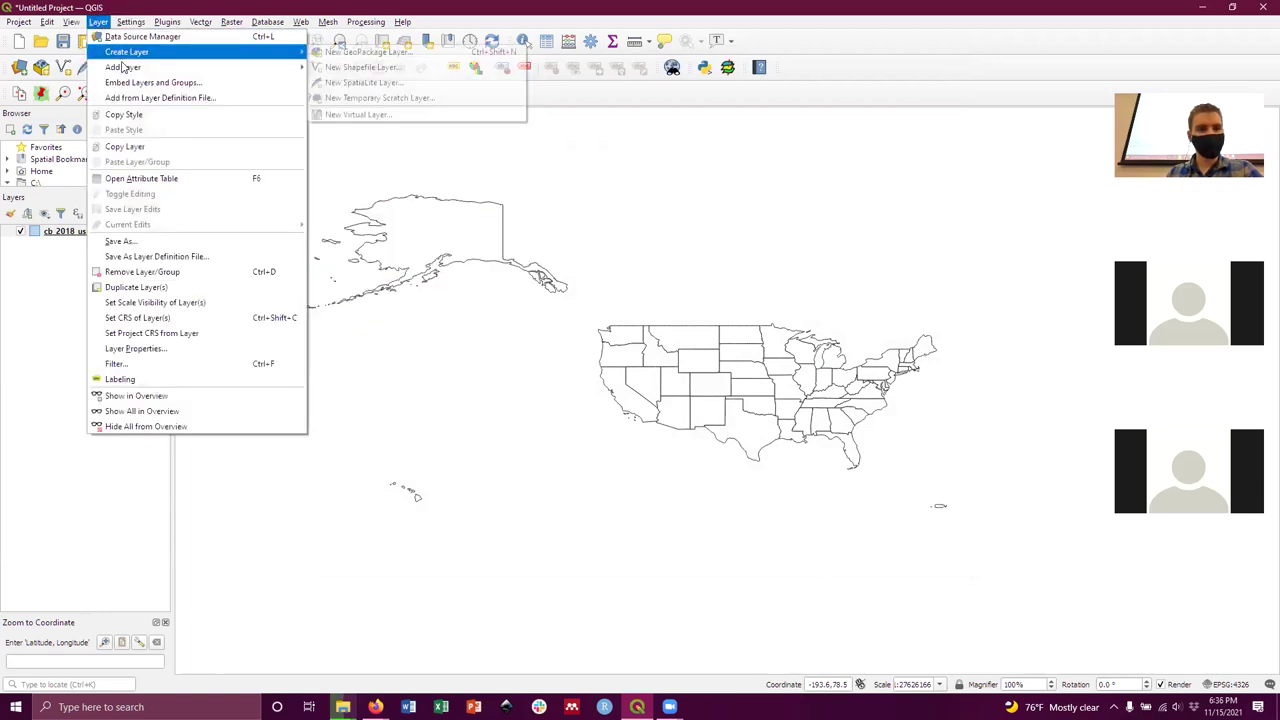
mouse_move(130, 67)
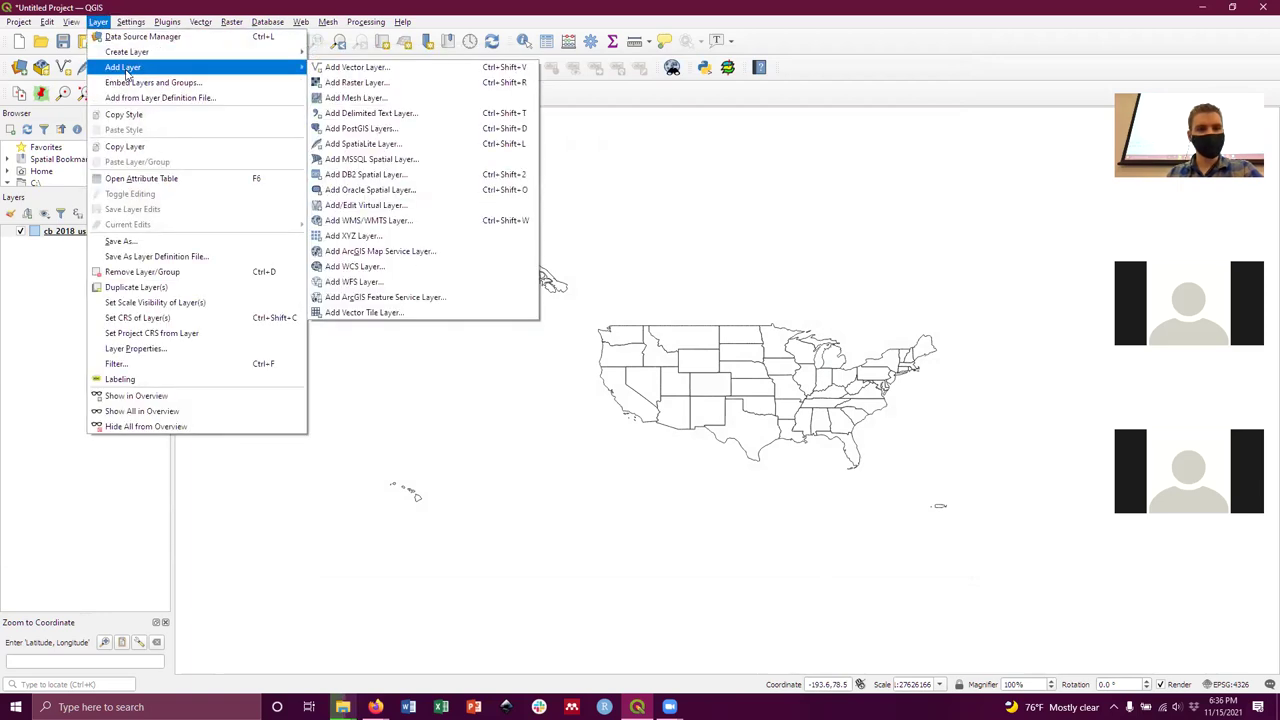
click(348, 67)
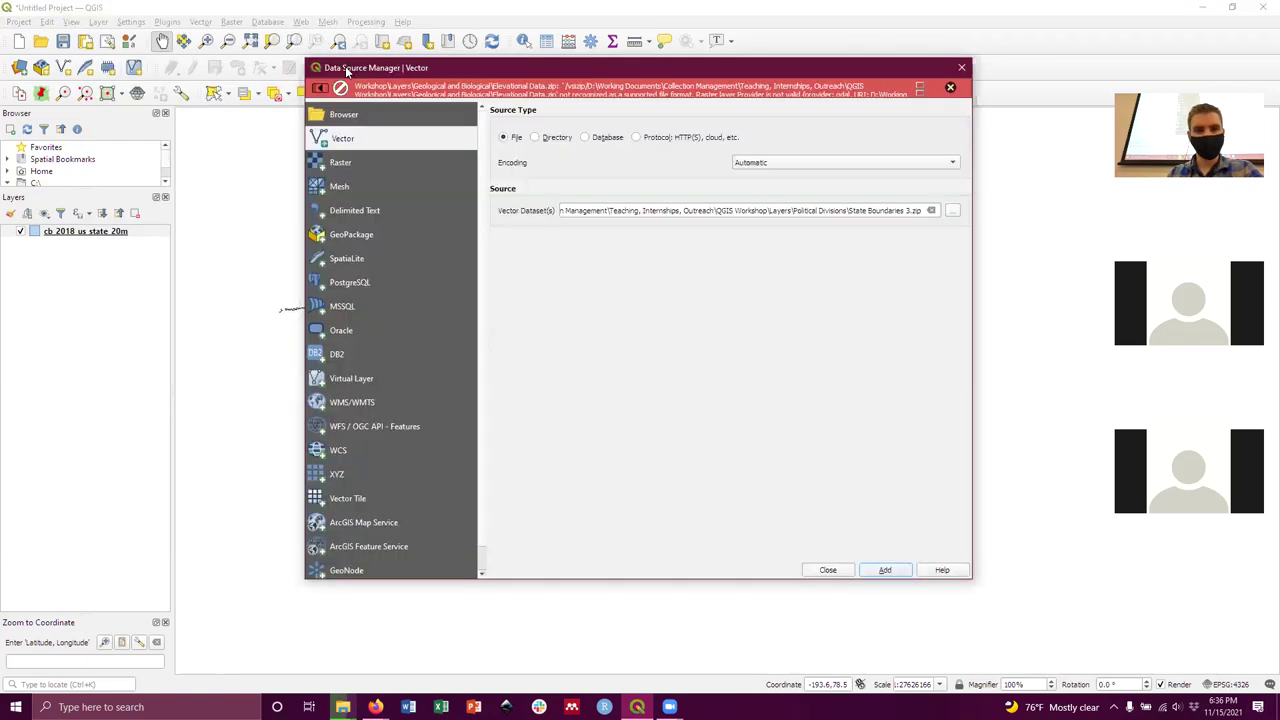
click(950, 88)
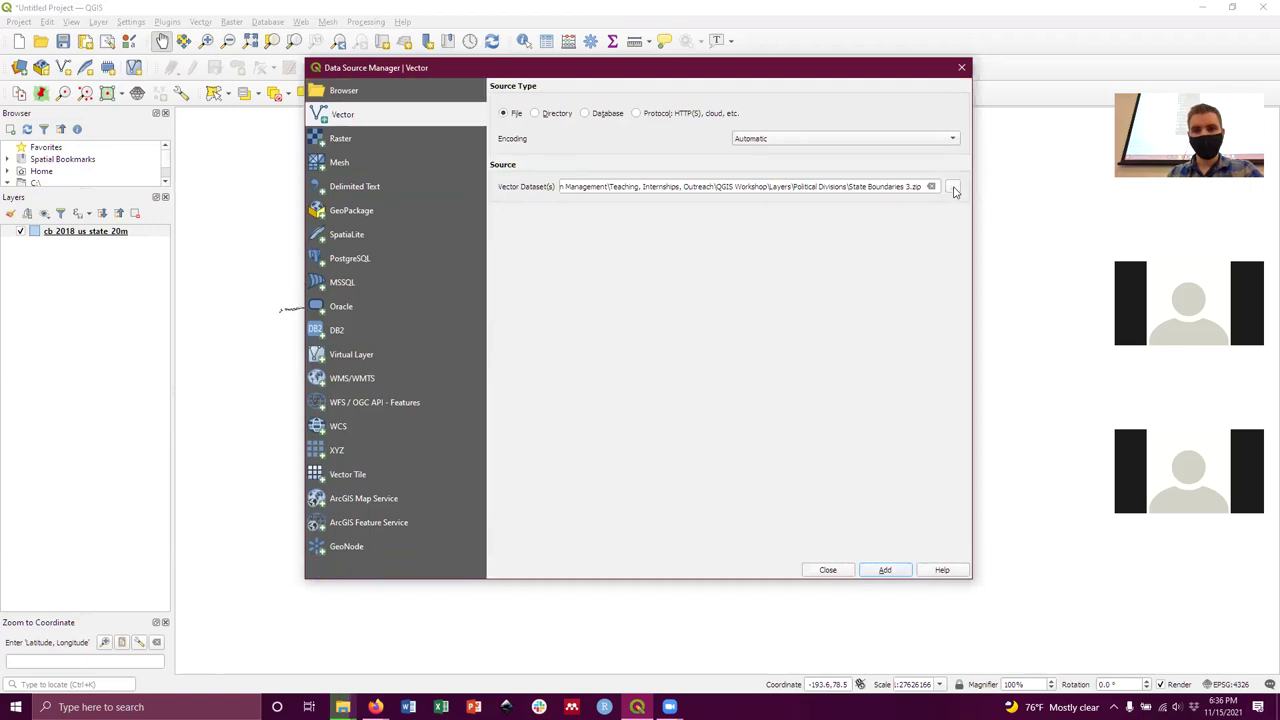
Choose Interstates.zip from the Infrastructure folder inside Layers as the vector dataset.
click(954, 189)
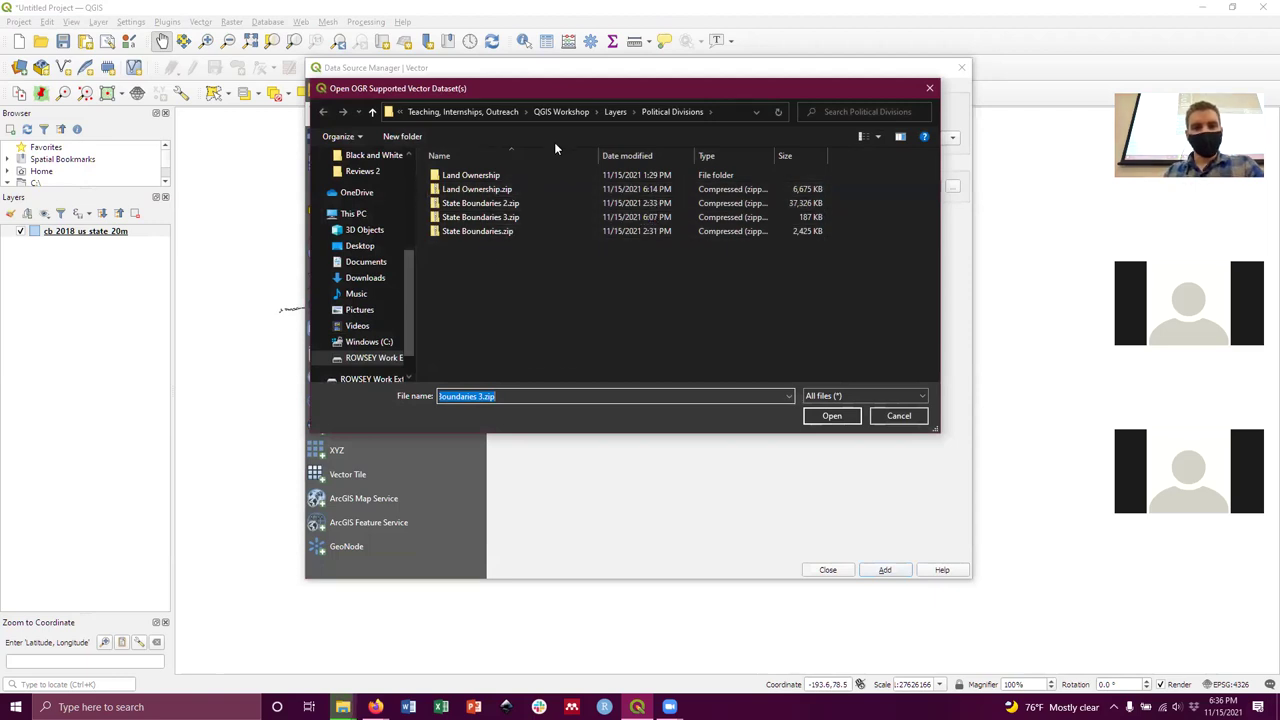
click(614, 112)
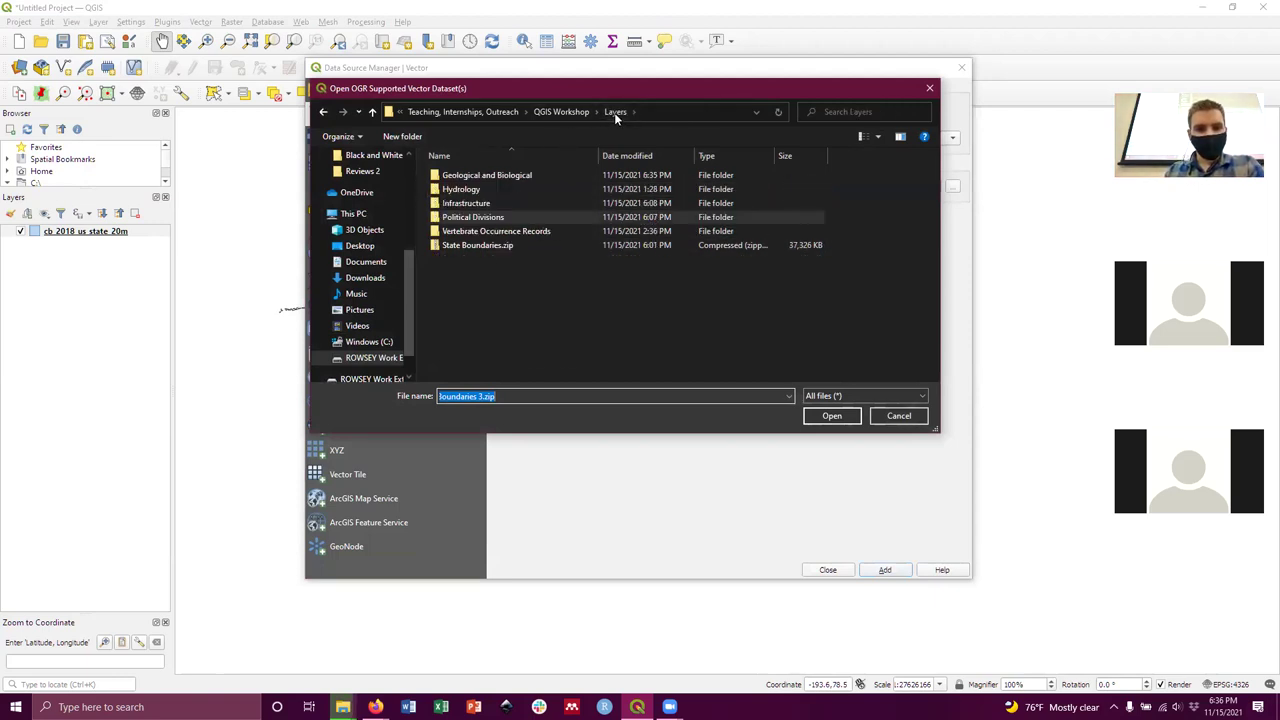
click(487, 204)
double_click(487, 204)
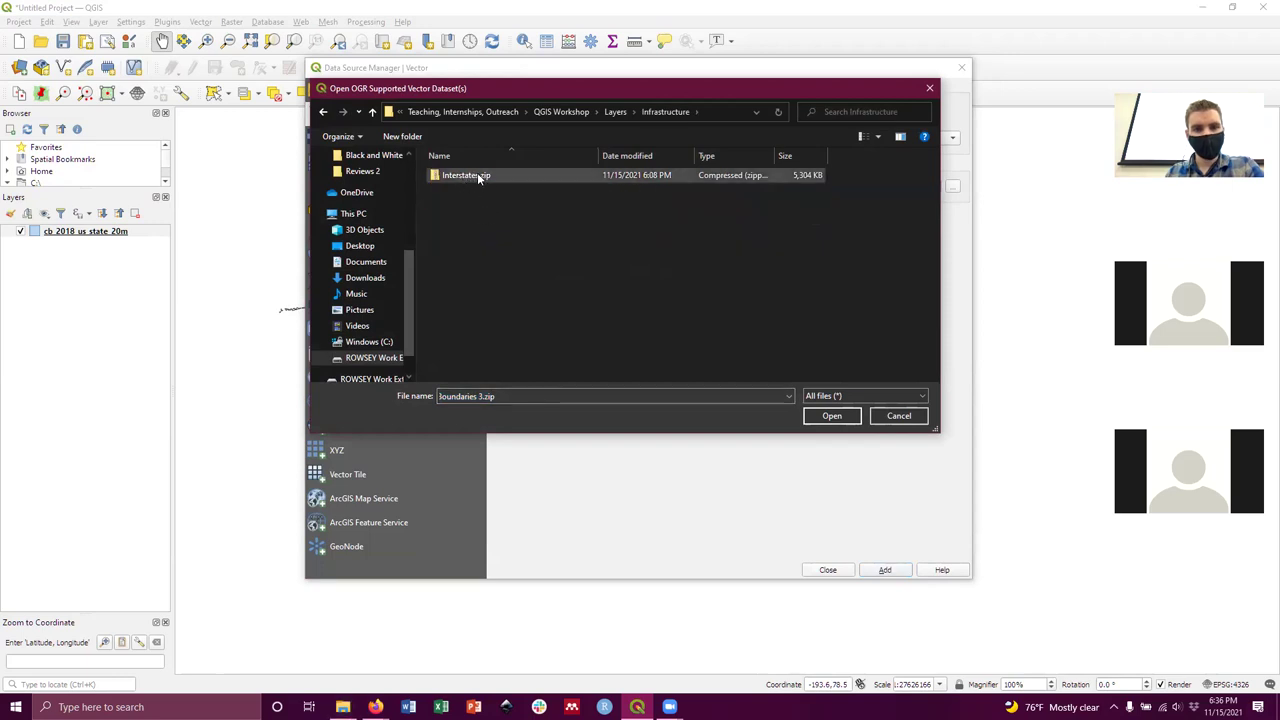
double_click(461, 175)
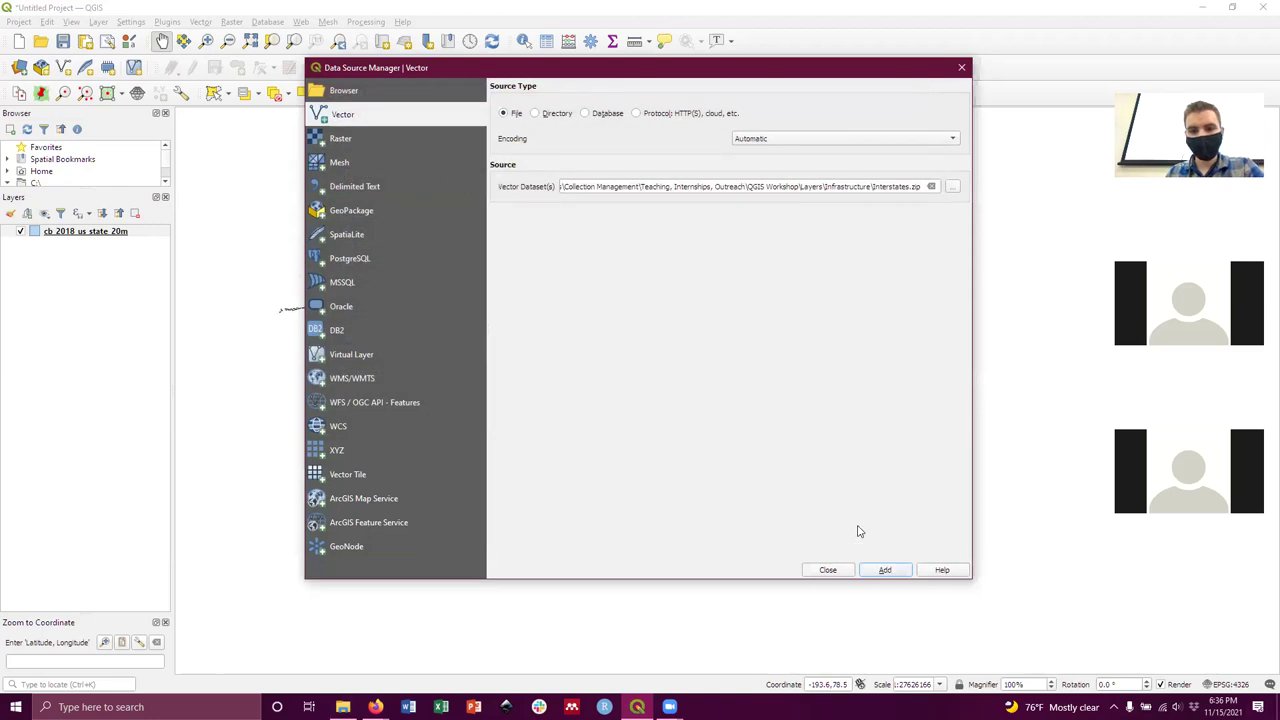
Add only the intrstat.shp vector layer from Interstates.zip to the map and close the data source dialog.
click(885, 571)
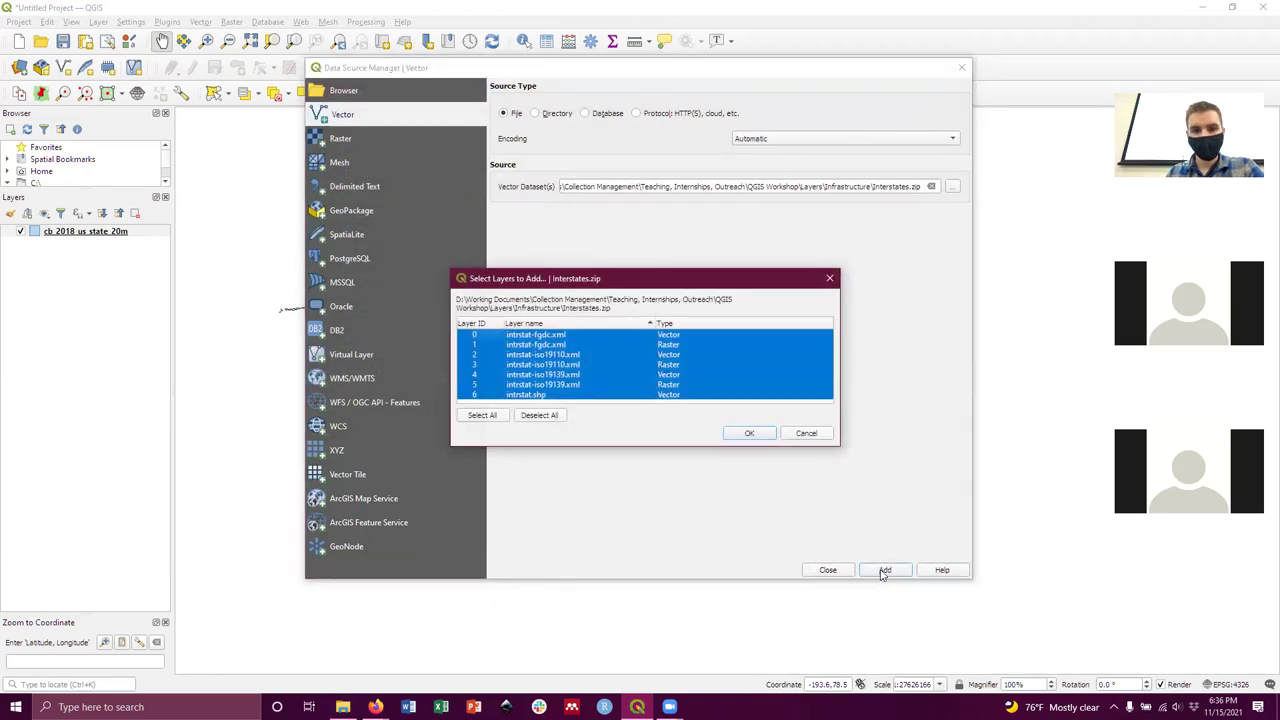
click(646, 375)
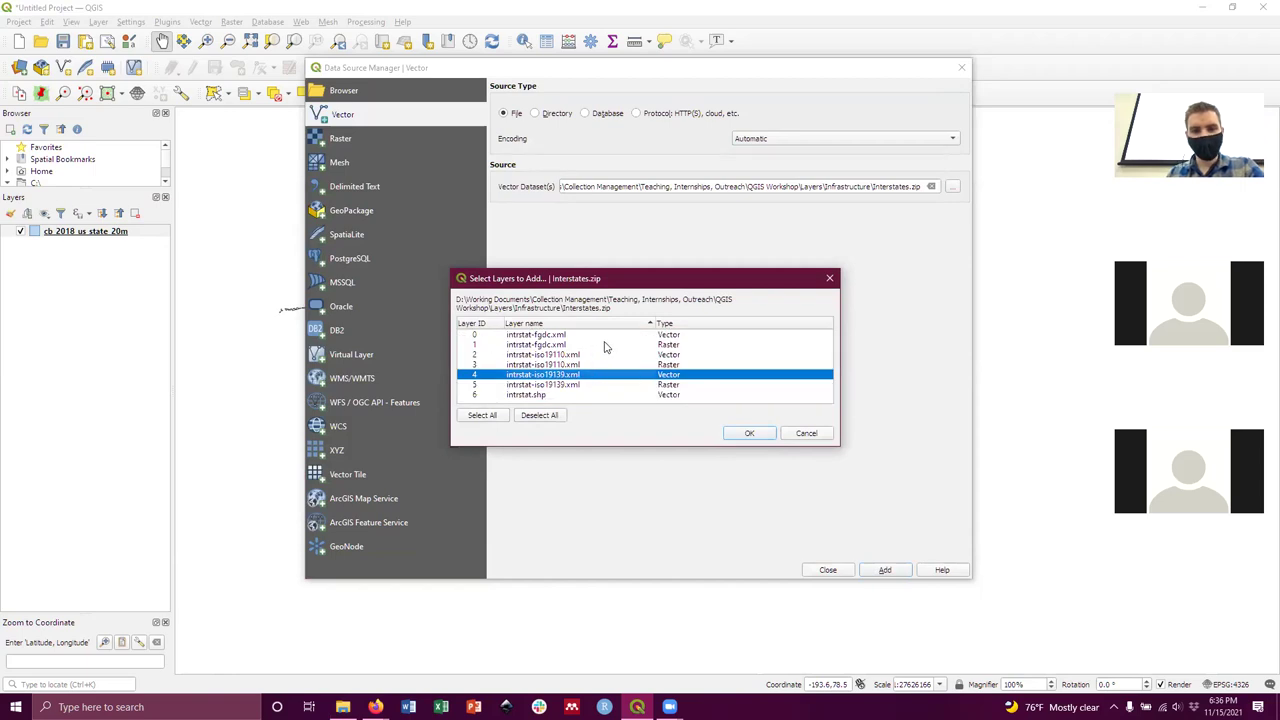
click(537, 396)
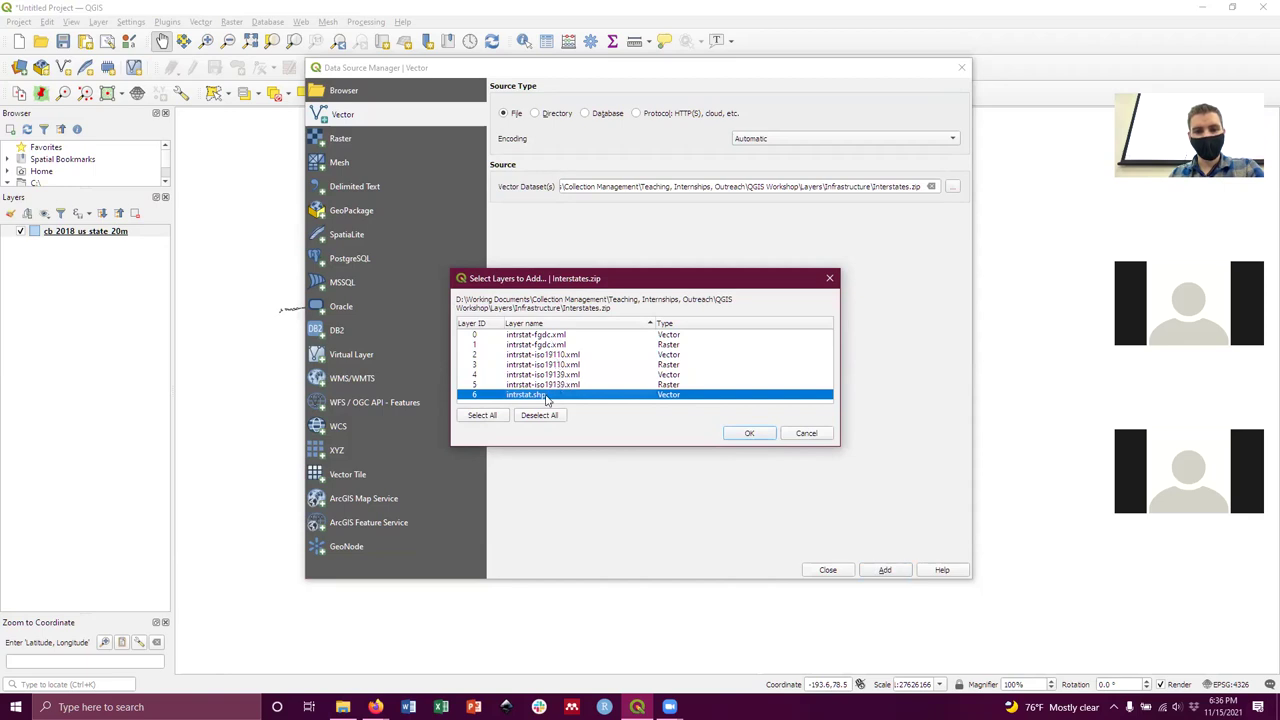
click(747, 435)
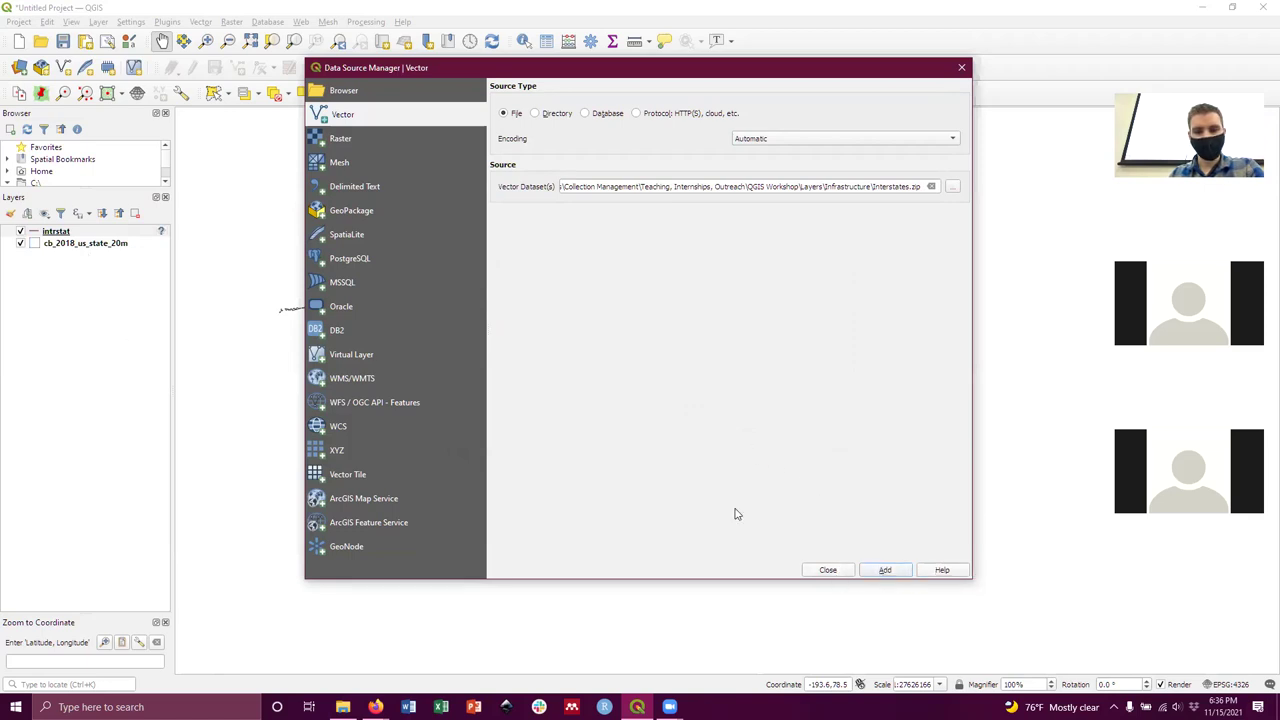
click(827, 572)
In the intrstat layer's symbology, set the Simple Line color to light blue #5fafff.
drag(805, 428, 728, 402)
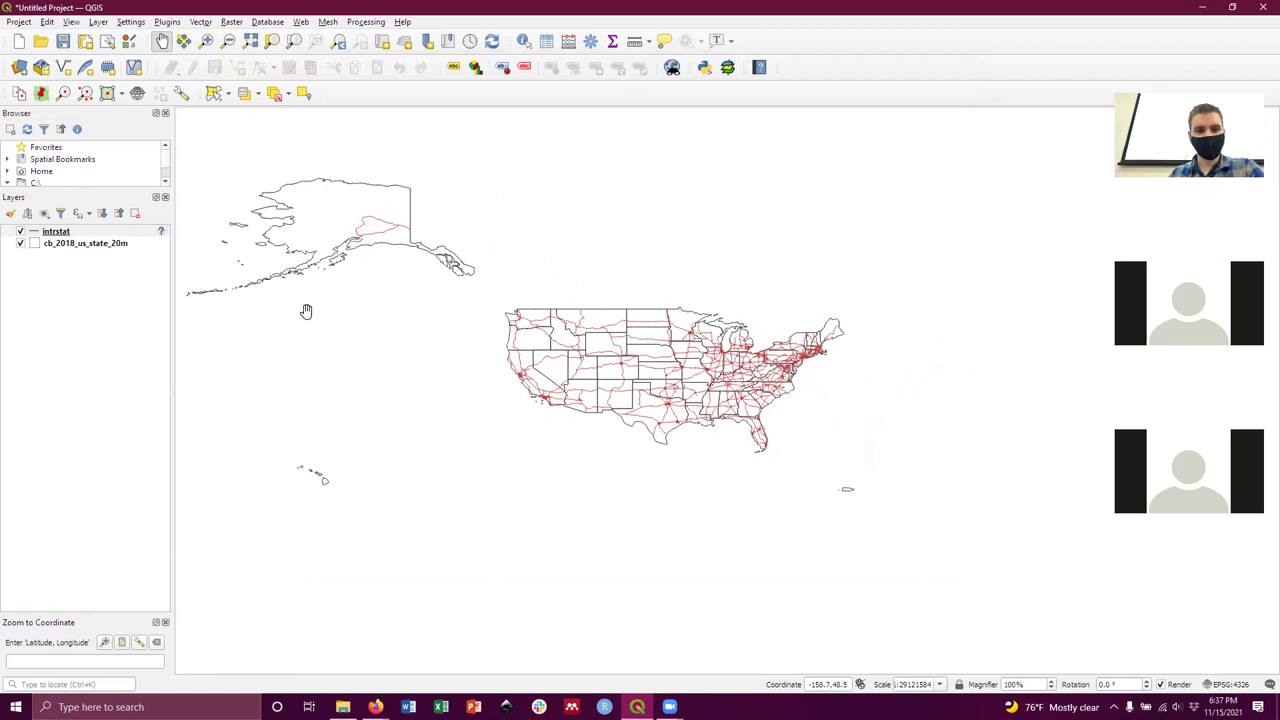
scroll(620, 382, up, 1)
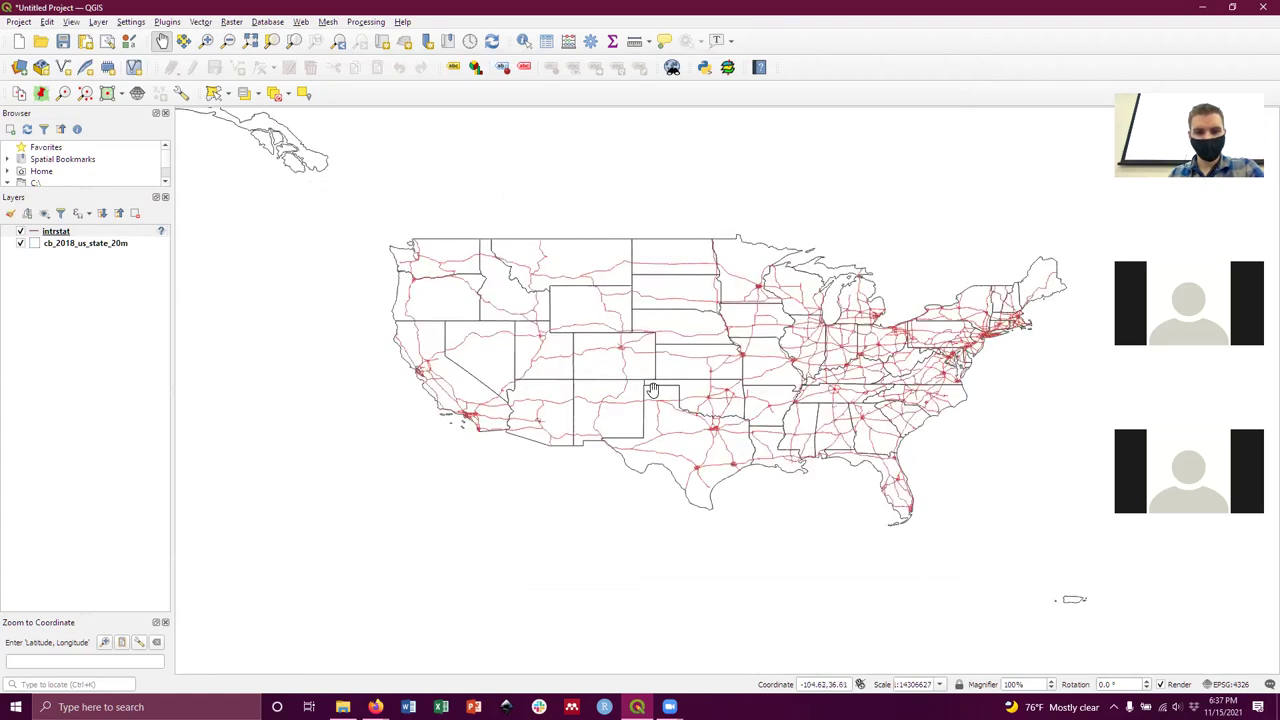
drag(798, 394, 749, 380)
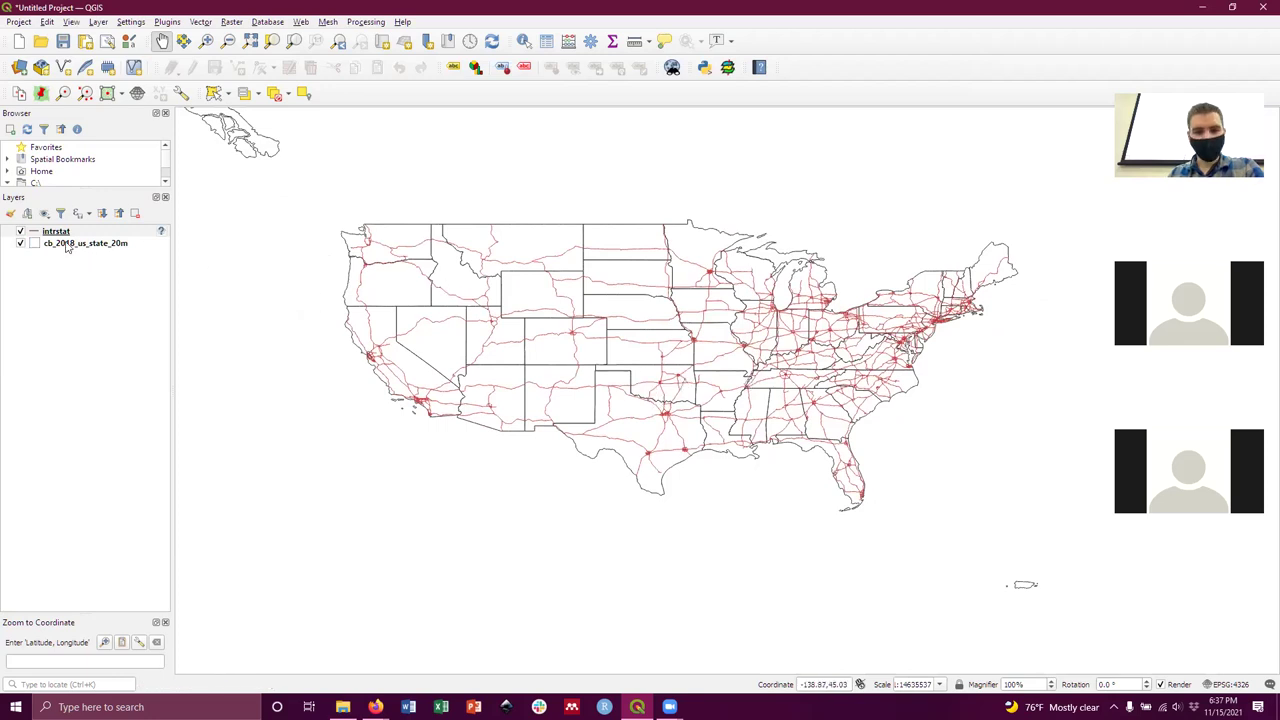
double_click(36, 232)
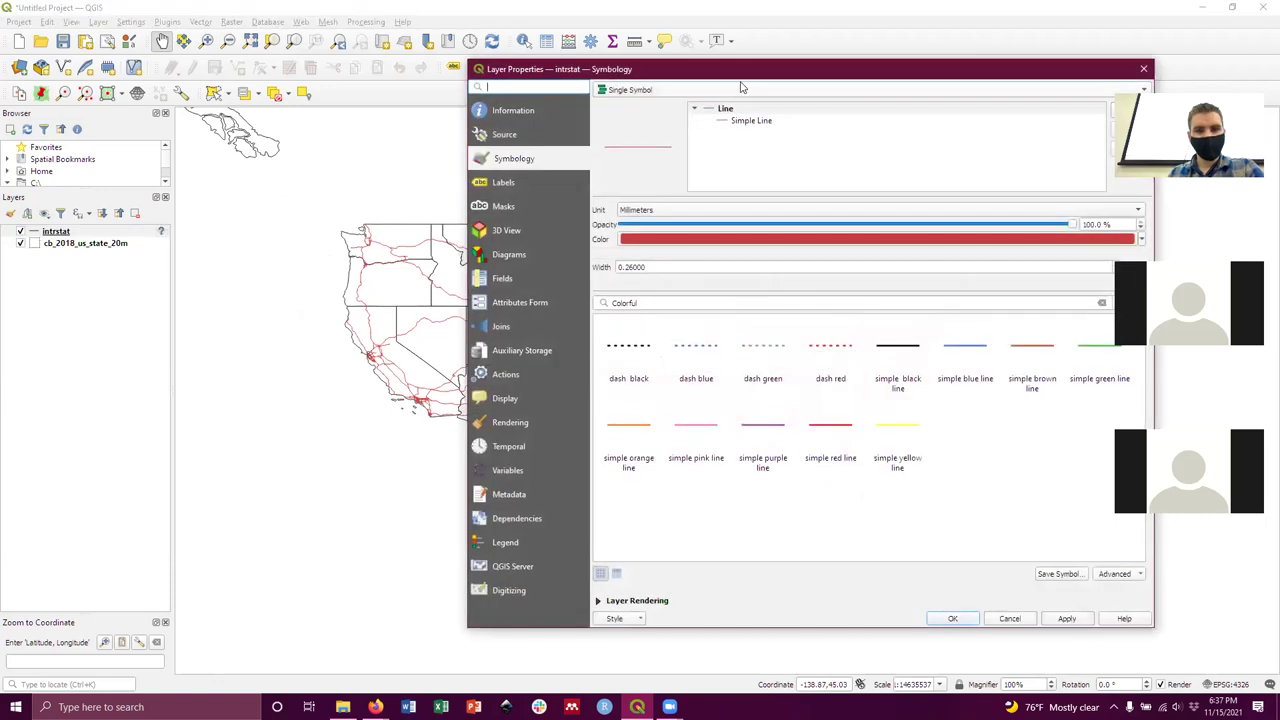
drag(740, 78, 490, 59)
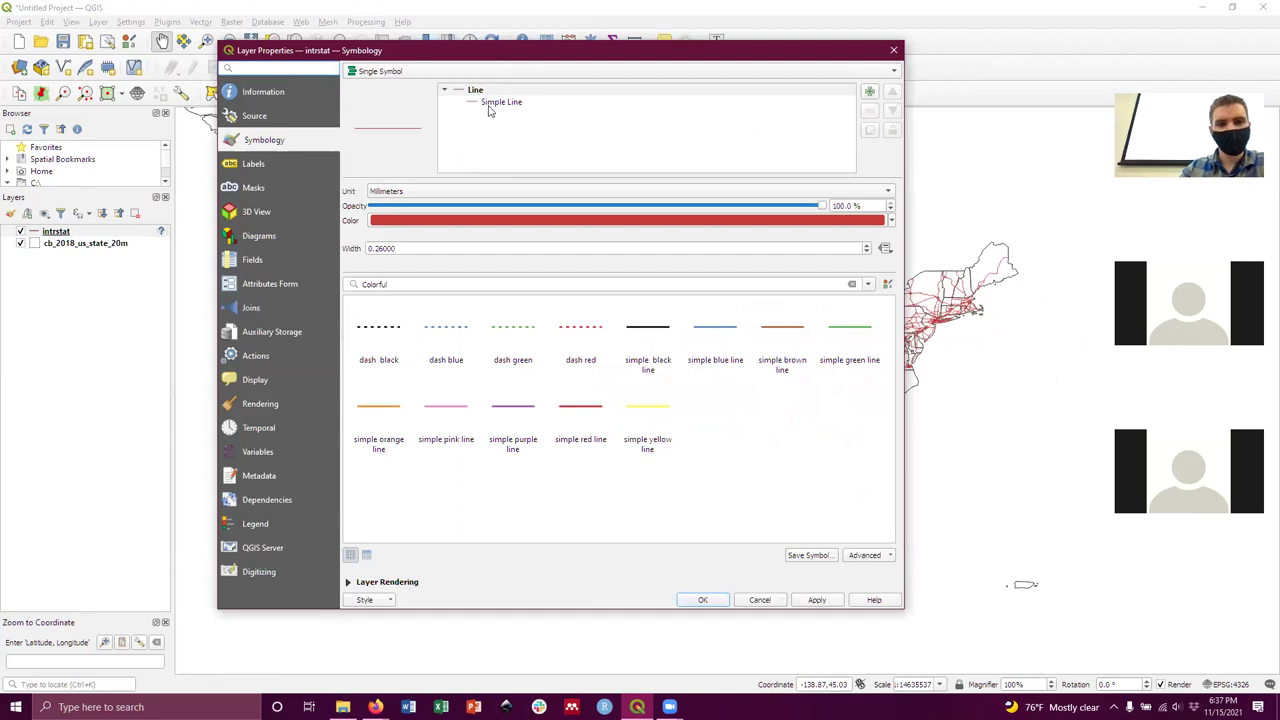
click(484, 104)
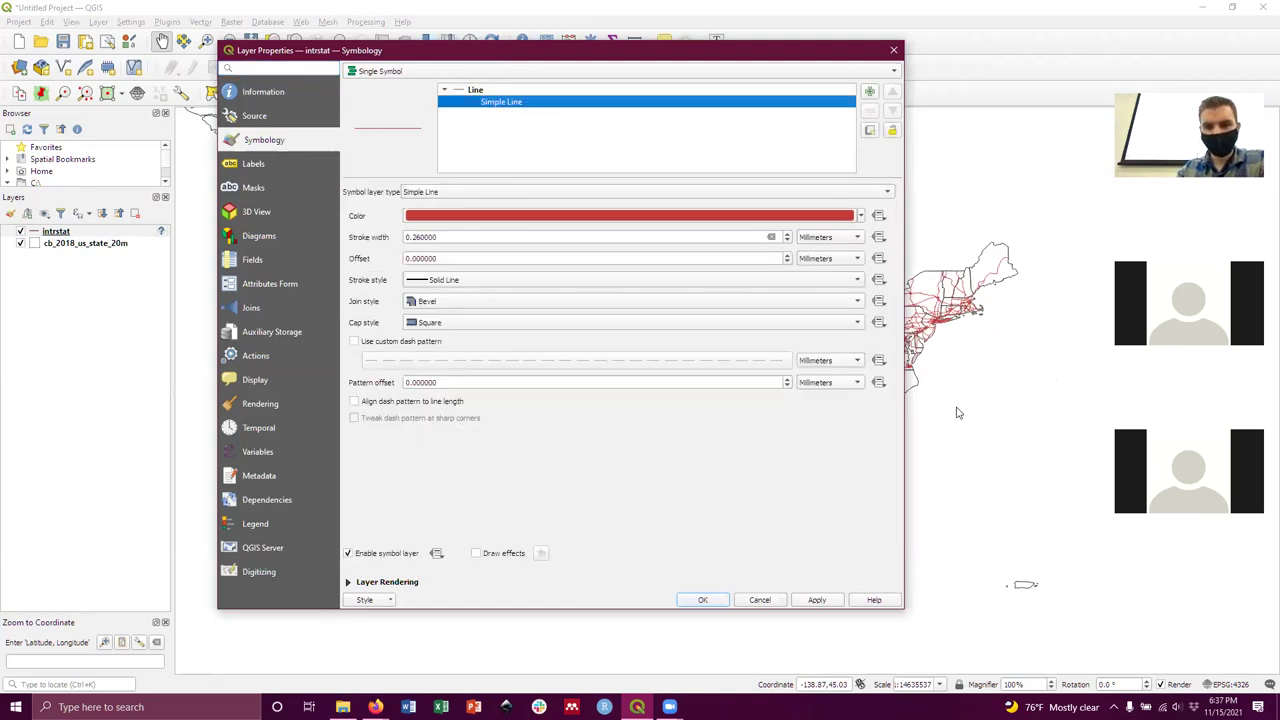
click(446, 218)
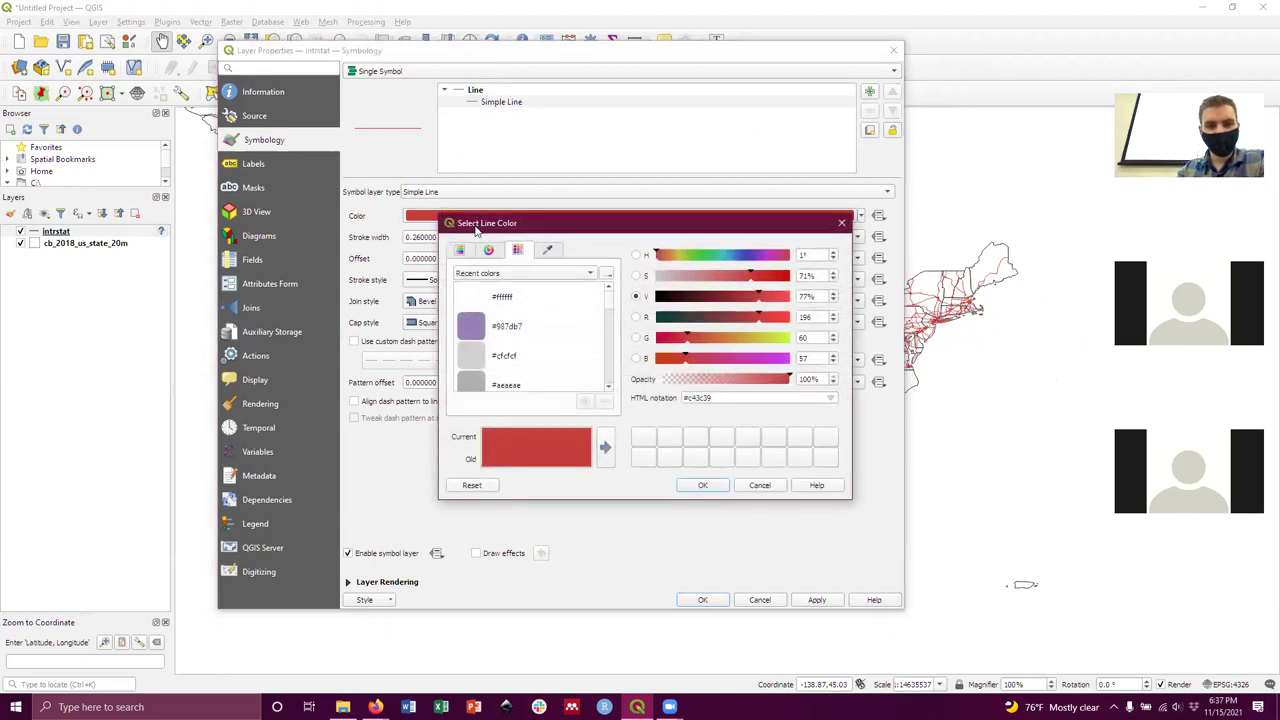
drag(729, 262, 745, 257)
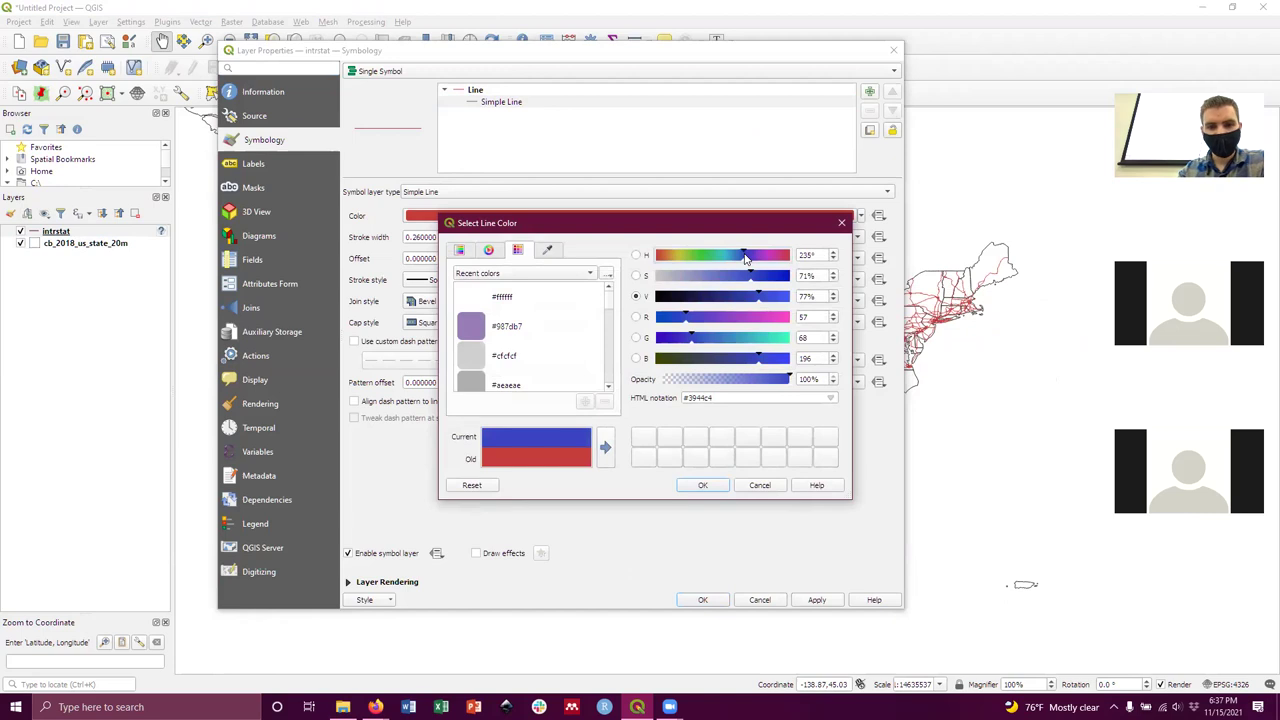
mouse_move(697, 341)
mouse_down()
mouse_move(725, 341)
mouse_move(709, 320)
mouse_up()
click(704, 318)
click(748, 340)
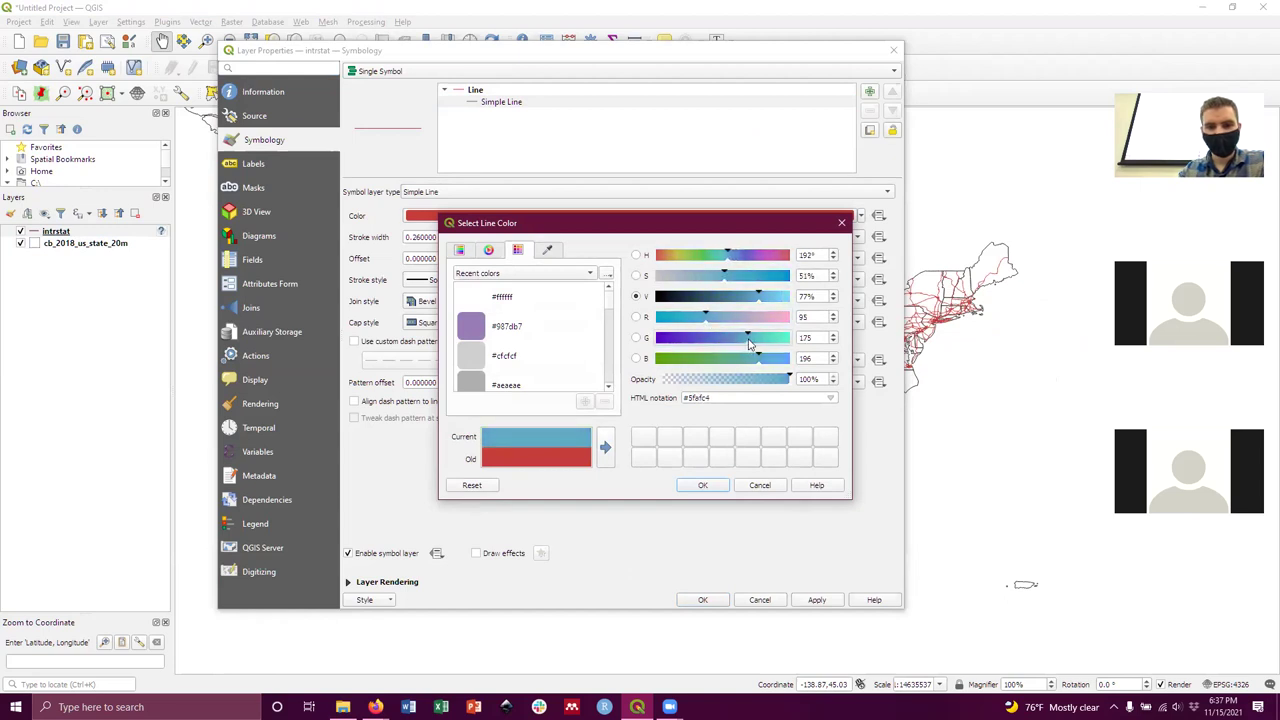
drag(776, 356, 790, 358)
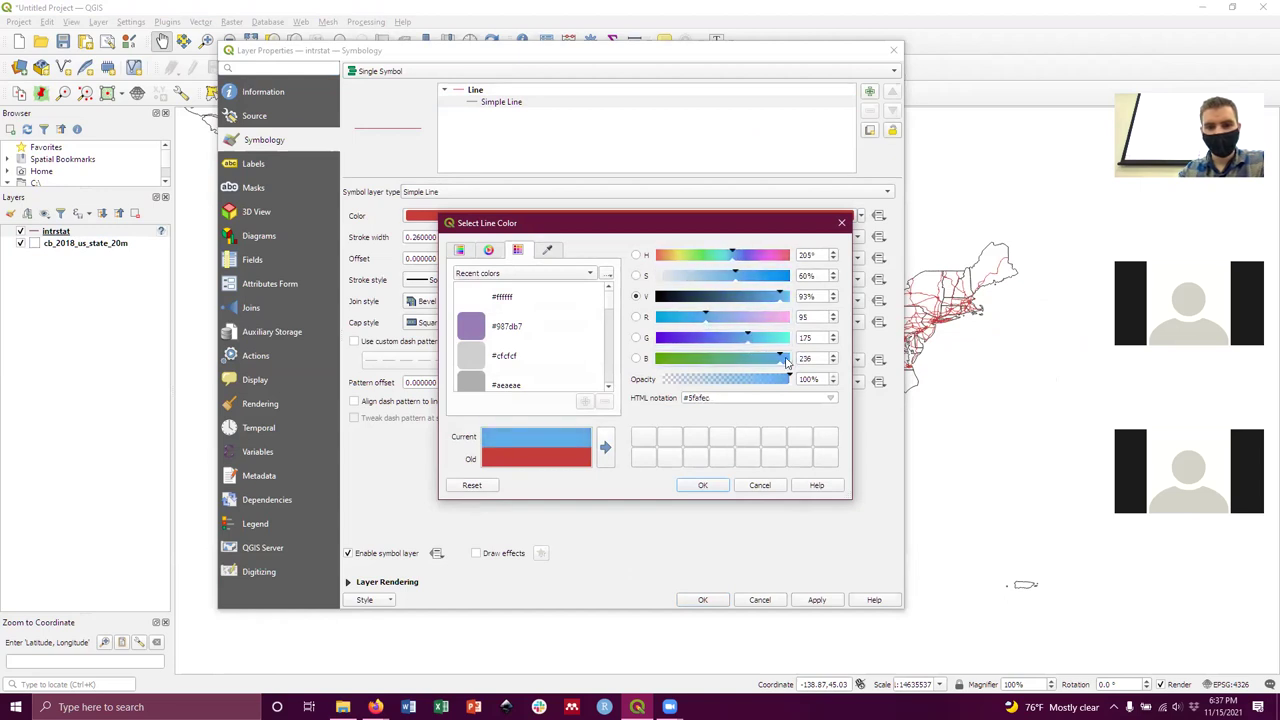
click(704, 485)
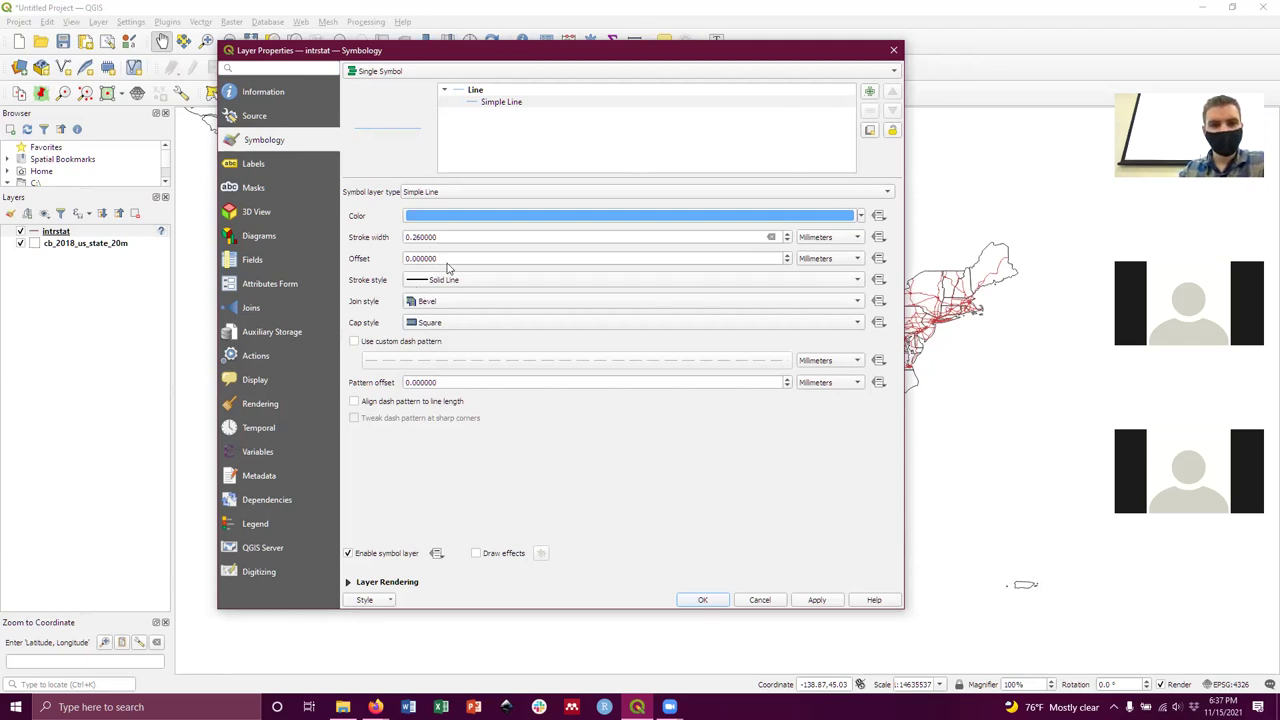
Add a second Simple Line symbol layer to the intrstat symbol and color it dark blue #305982.
click(870, 93)
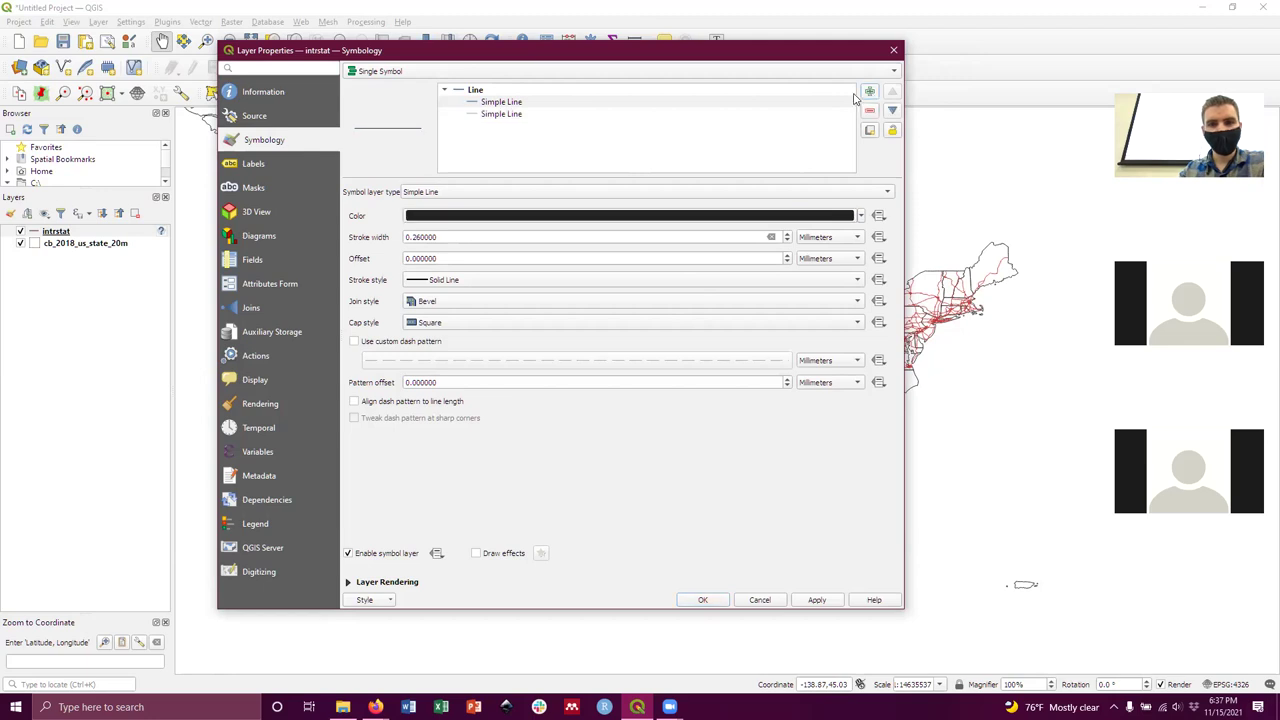
click(499, 103)
click(505, 114)
click(507, 103)
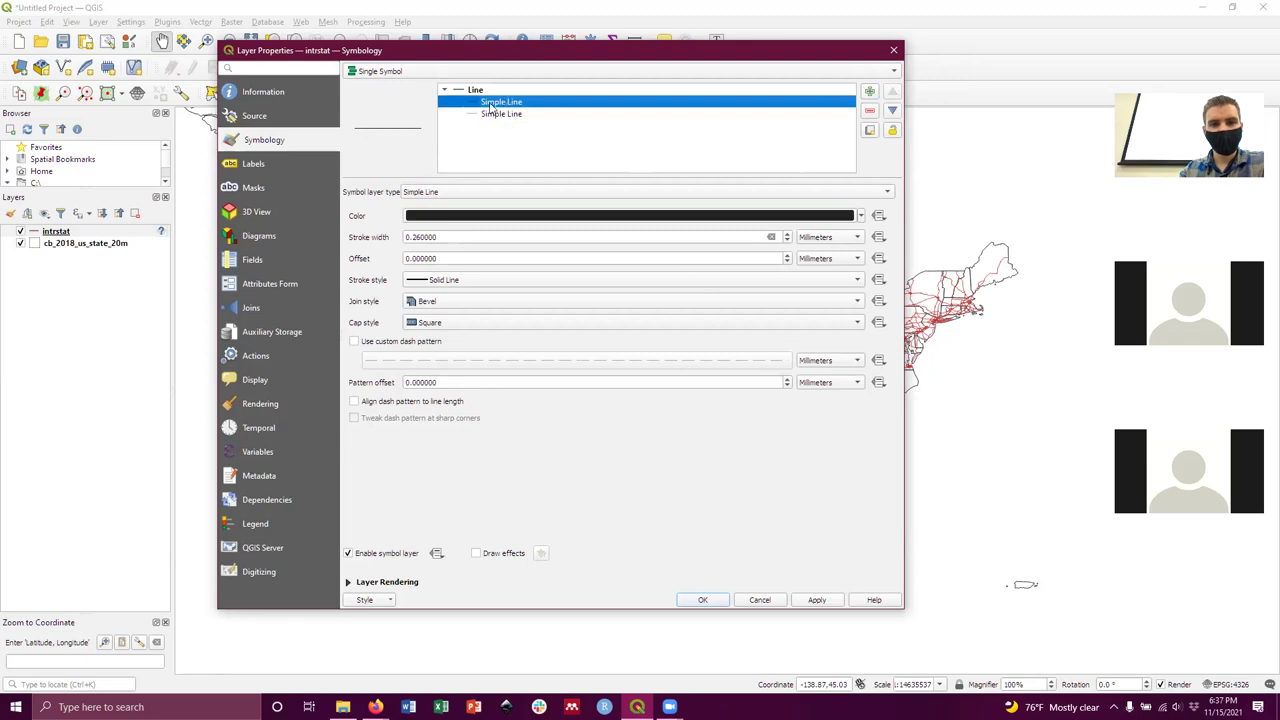
click(480, 217)
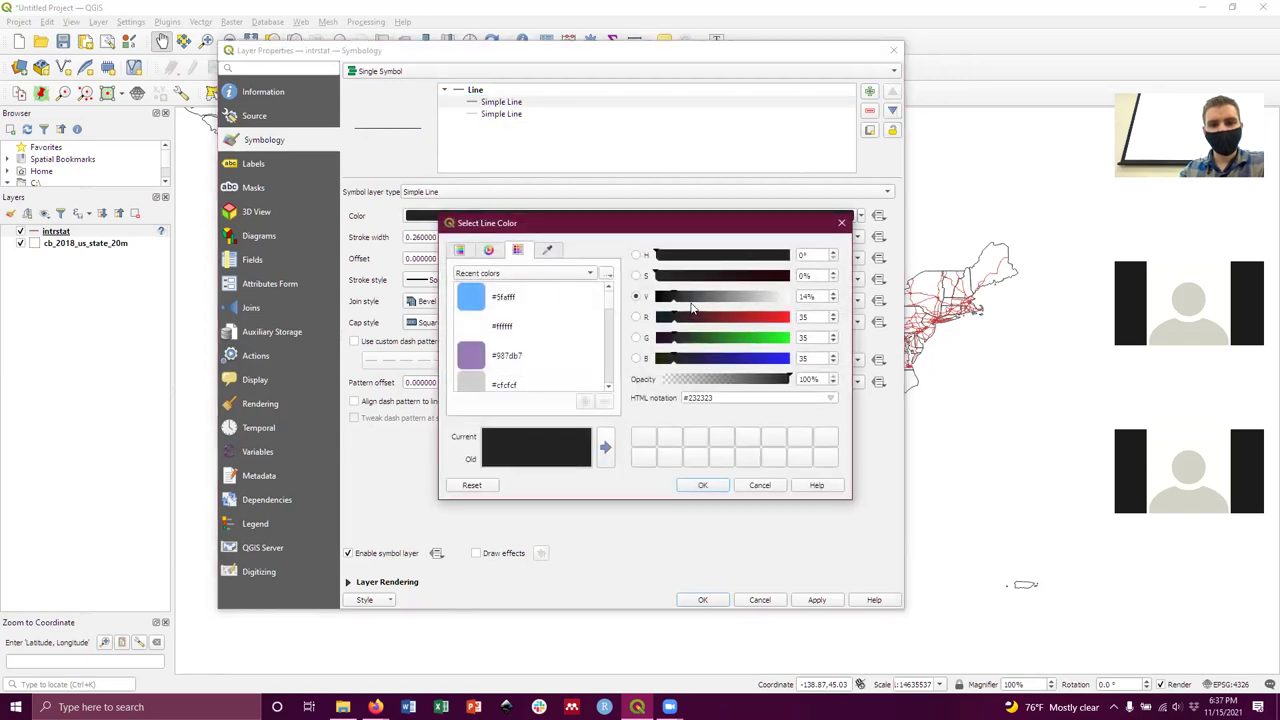
click(481, 304)
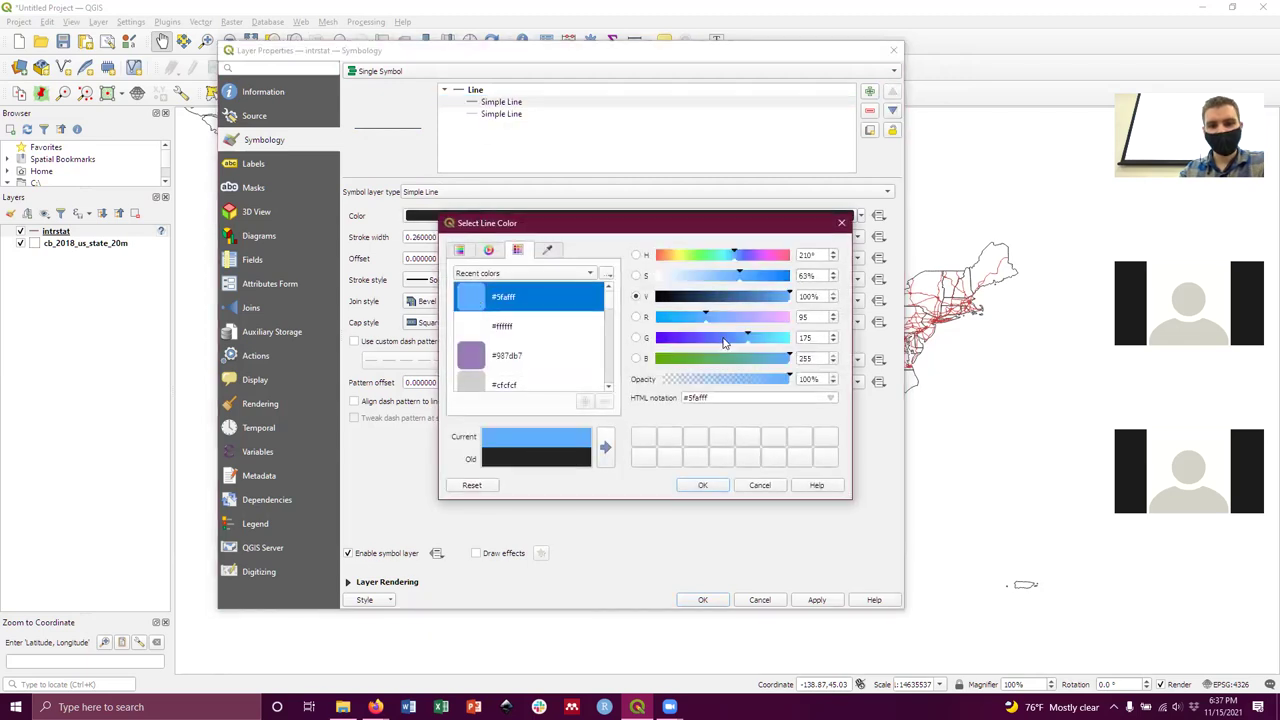
click(722, 298)
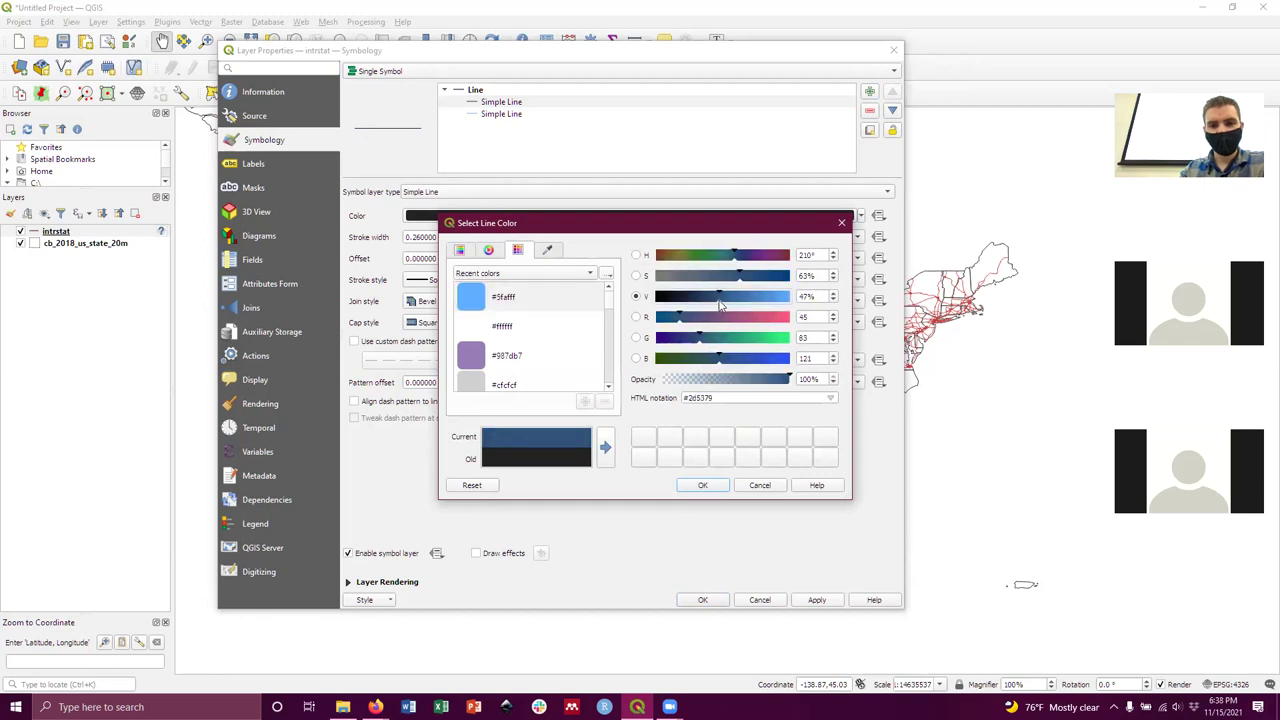
click(724, 301)
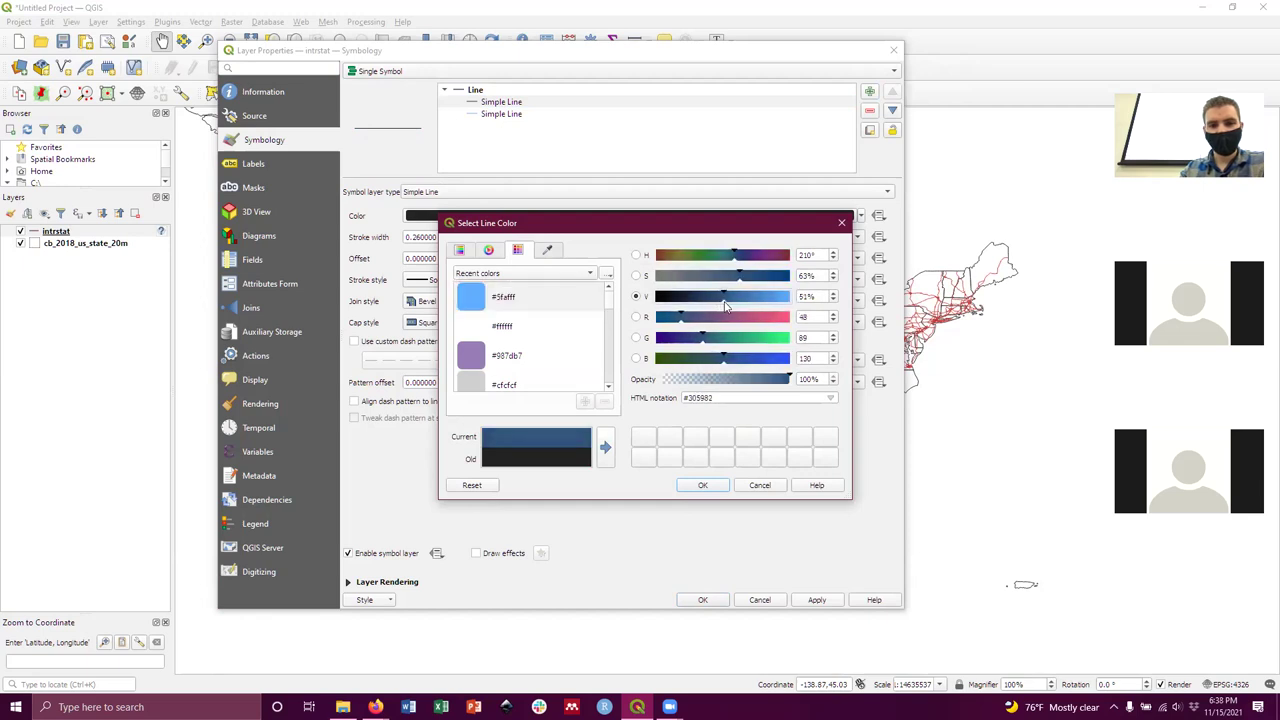
click(703, 486)
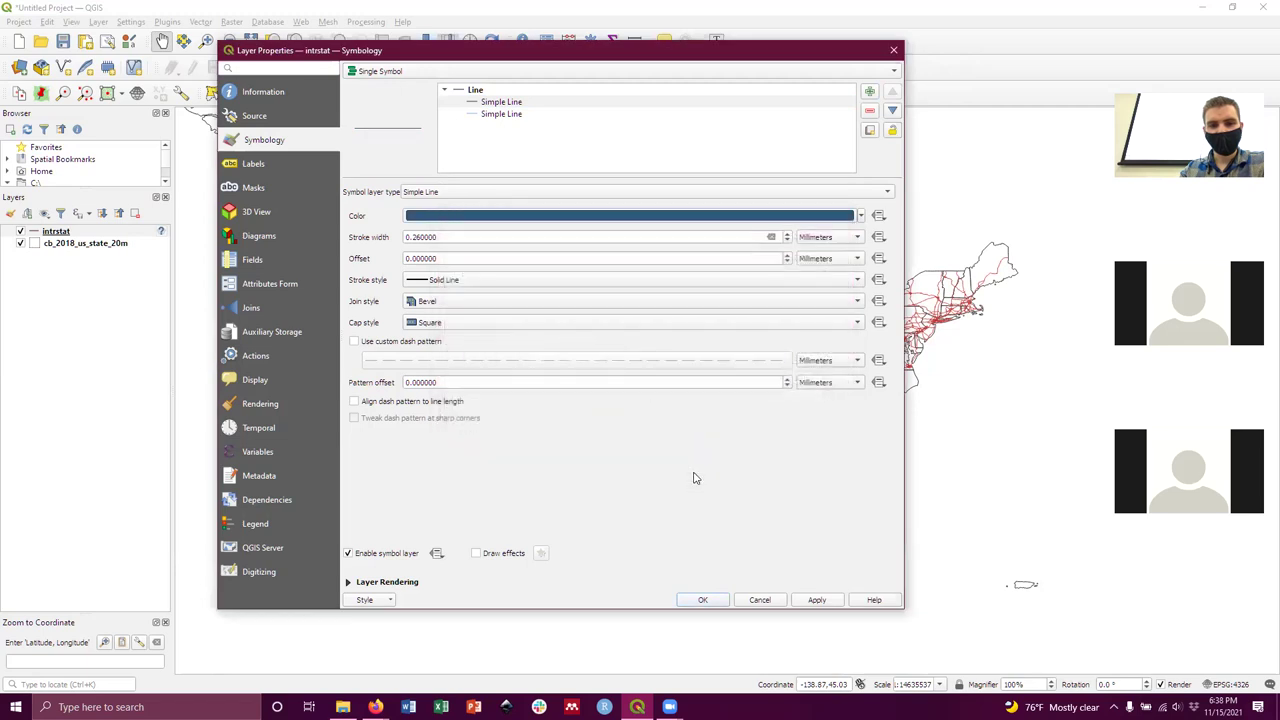
Compare the settings of the light blue and dark blue Simple Line symbol layers in the intrstat symbol.
click(489, 114)
click(505, 102)
click(505, 114)
click(507, 104)
click(505, 116)
click(505, 103)
click(507, 114)
click(507, 104)
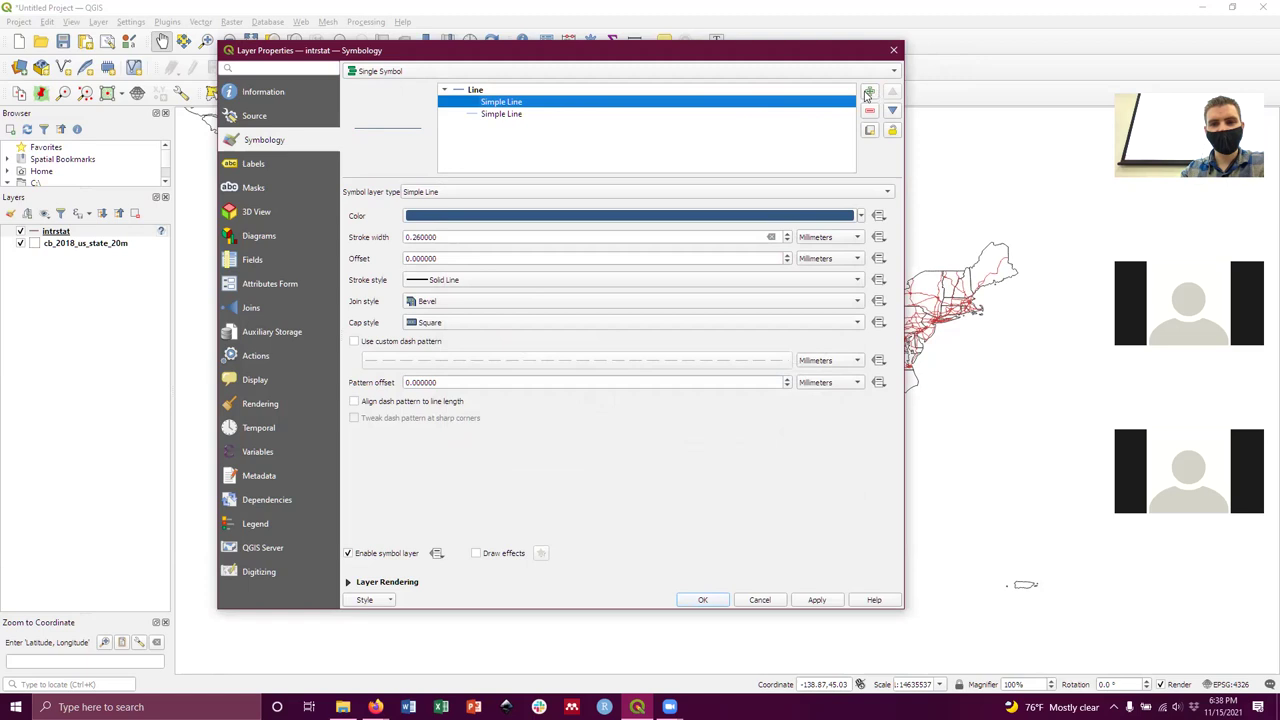
click(487, 116)
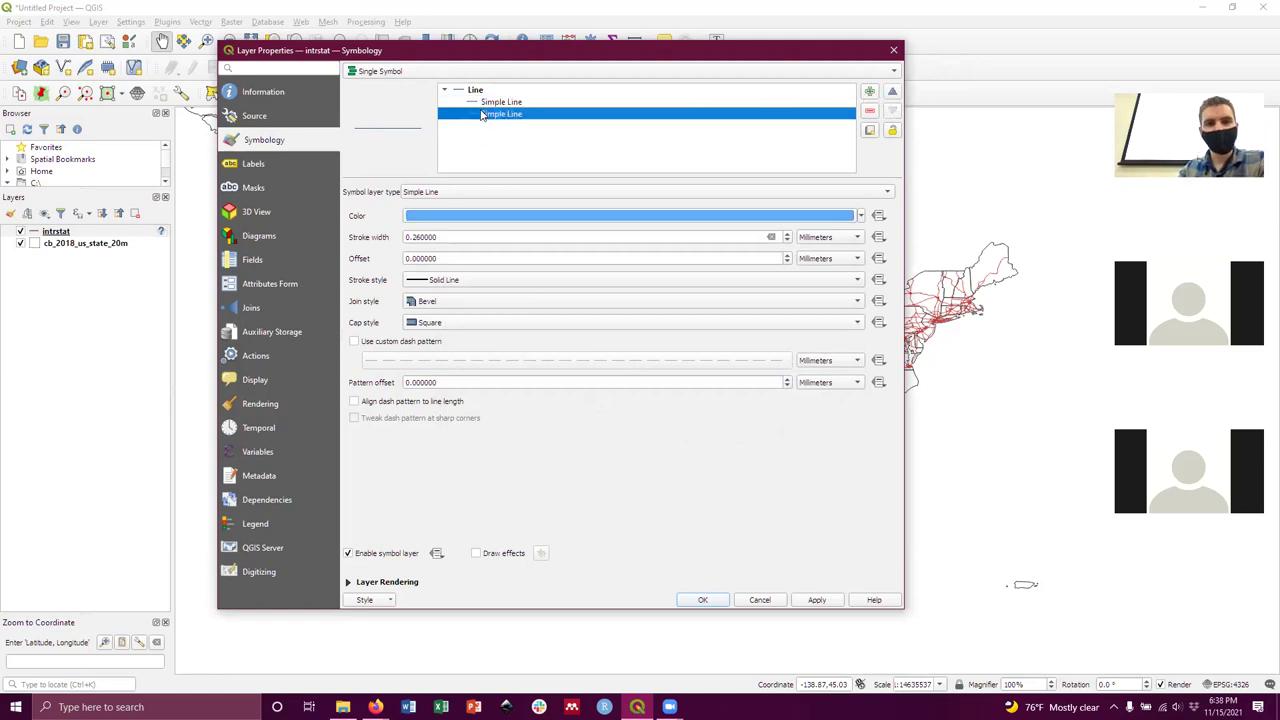
click(481, 103)
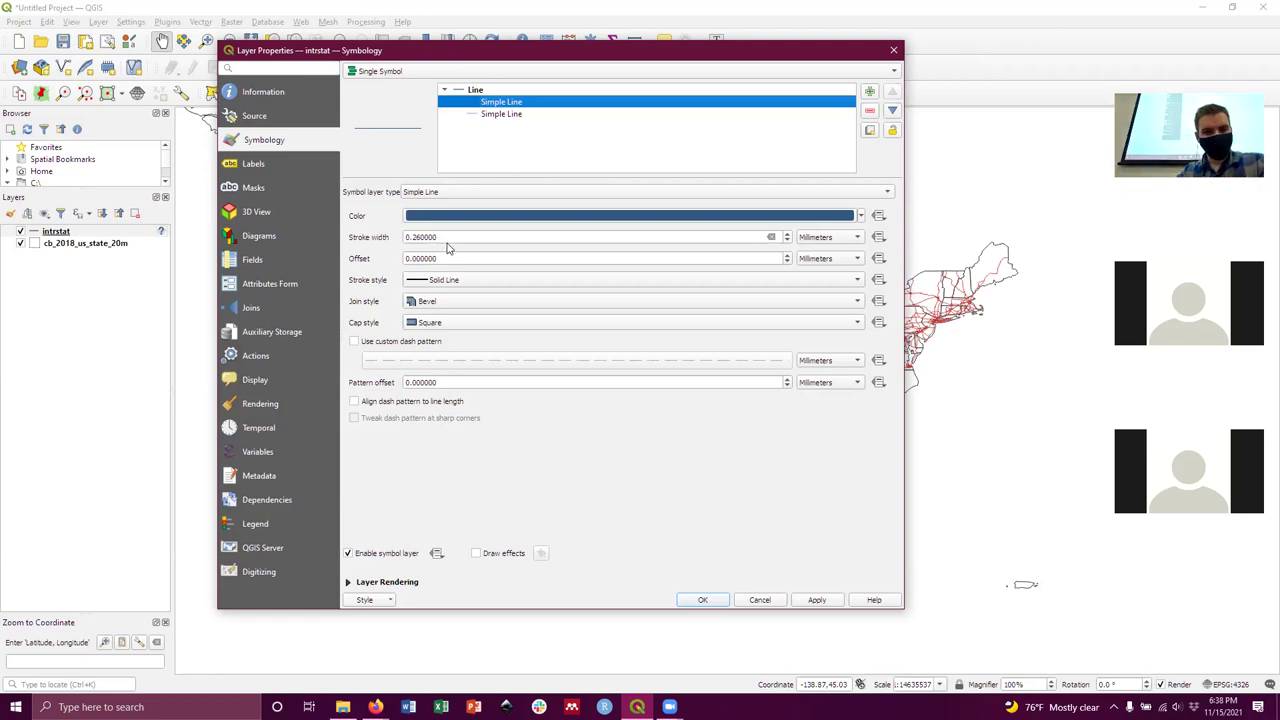
Set the dark blue Simple Line's stroke width to 0.39 mm and compare it with the light blue Simple Line.
drag(449, 236, 413, 232)
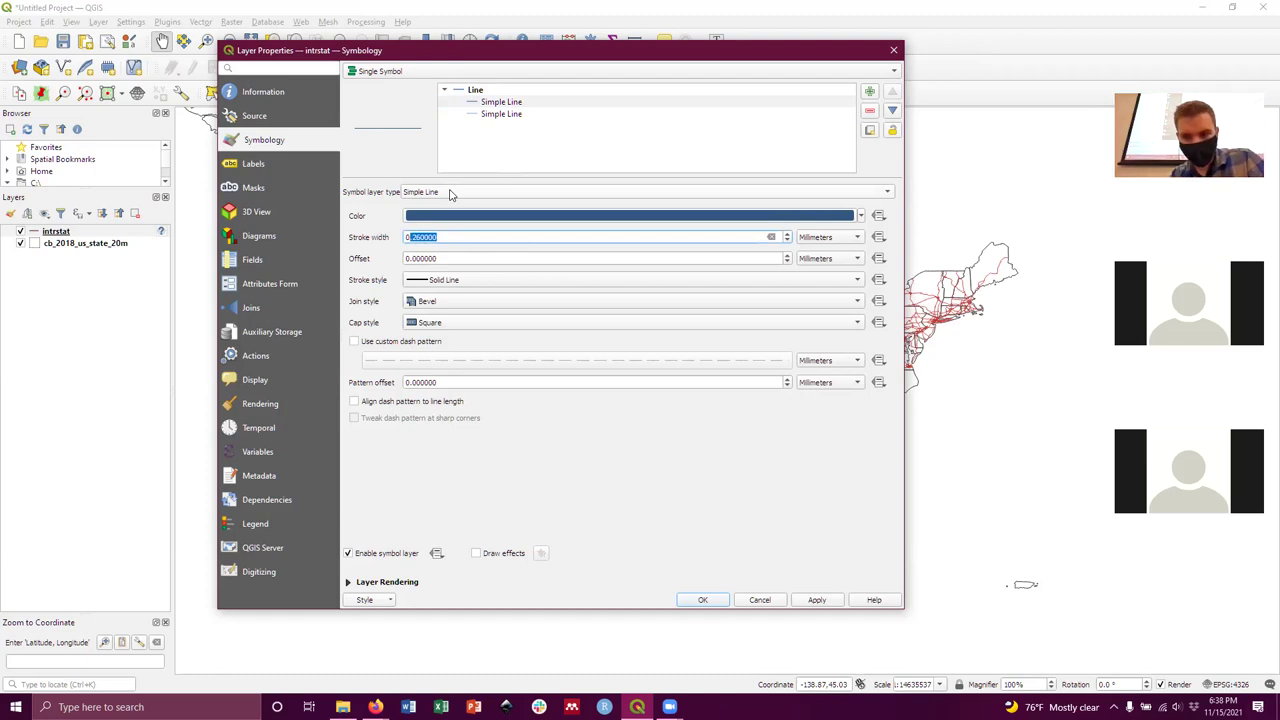
key(BackSpace)
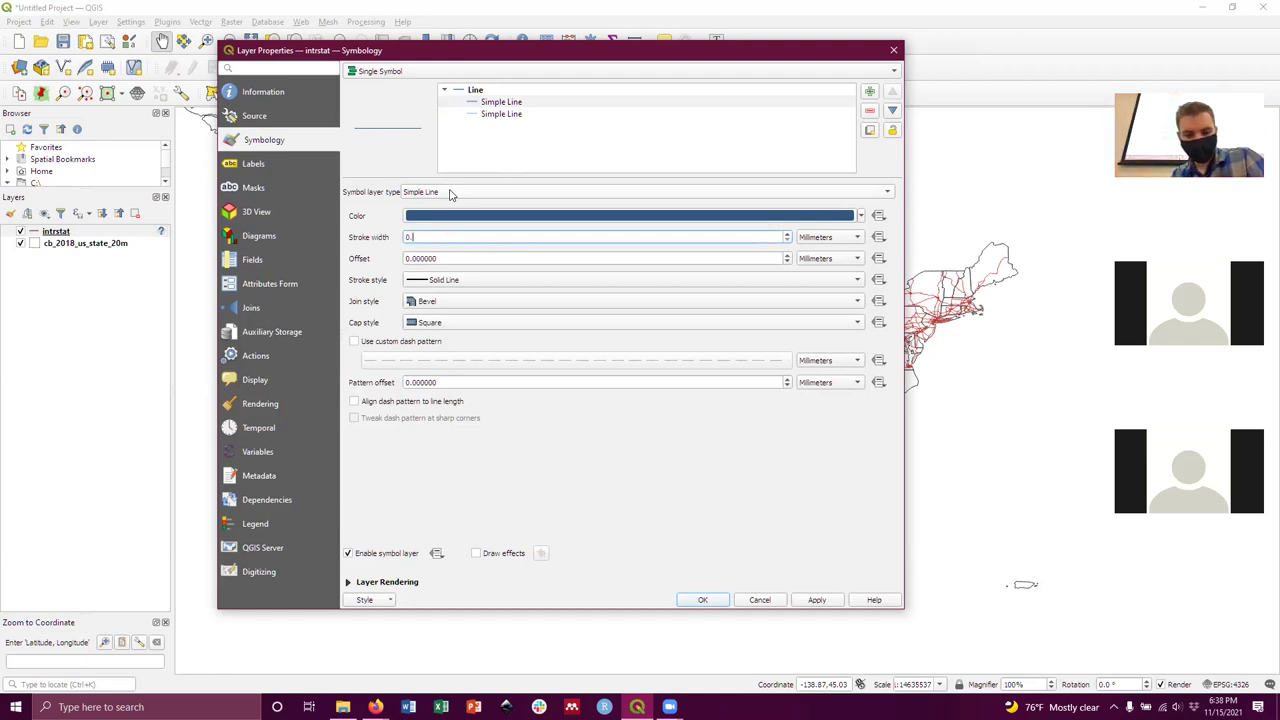
text(39)
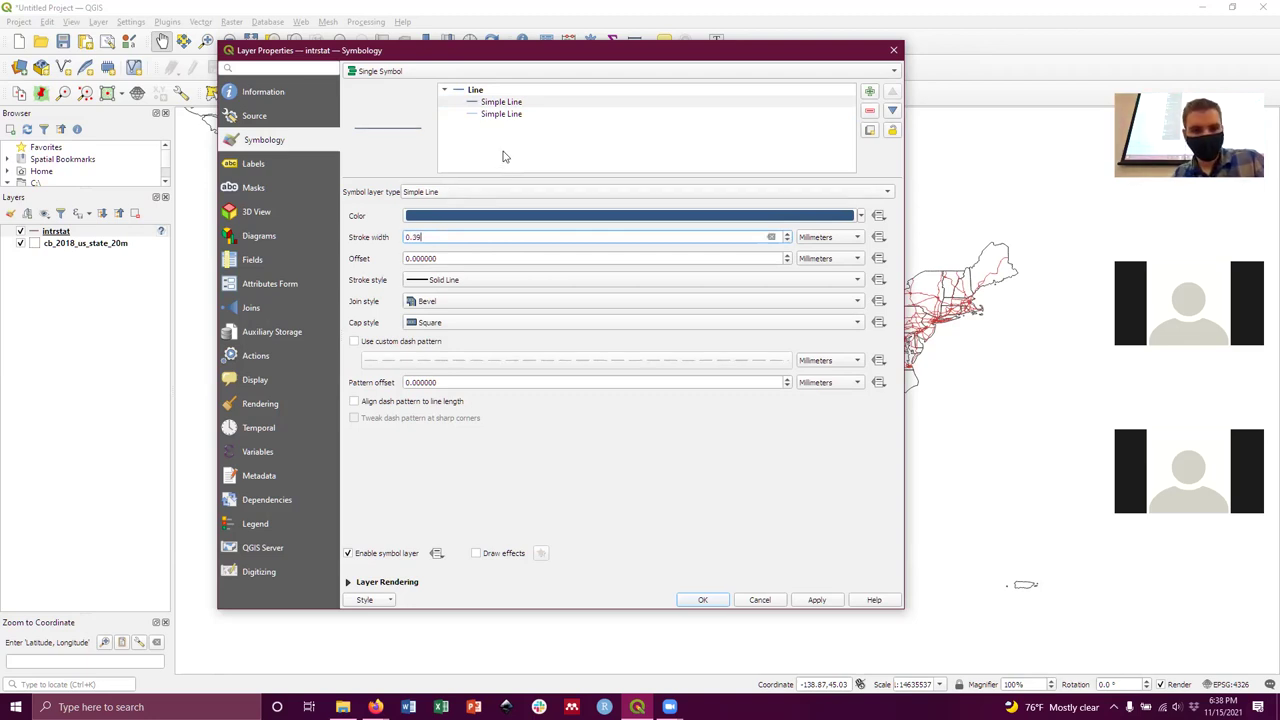
click(493, 116)
click(494, 106)
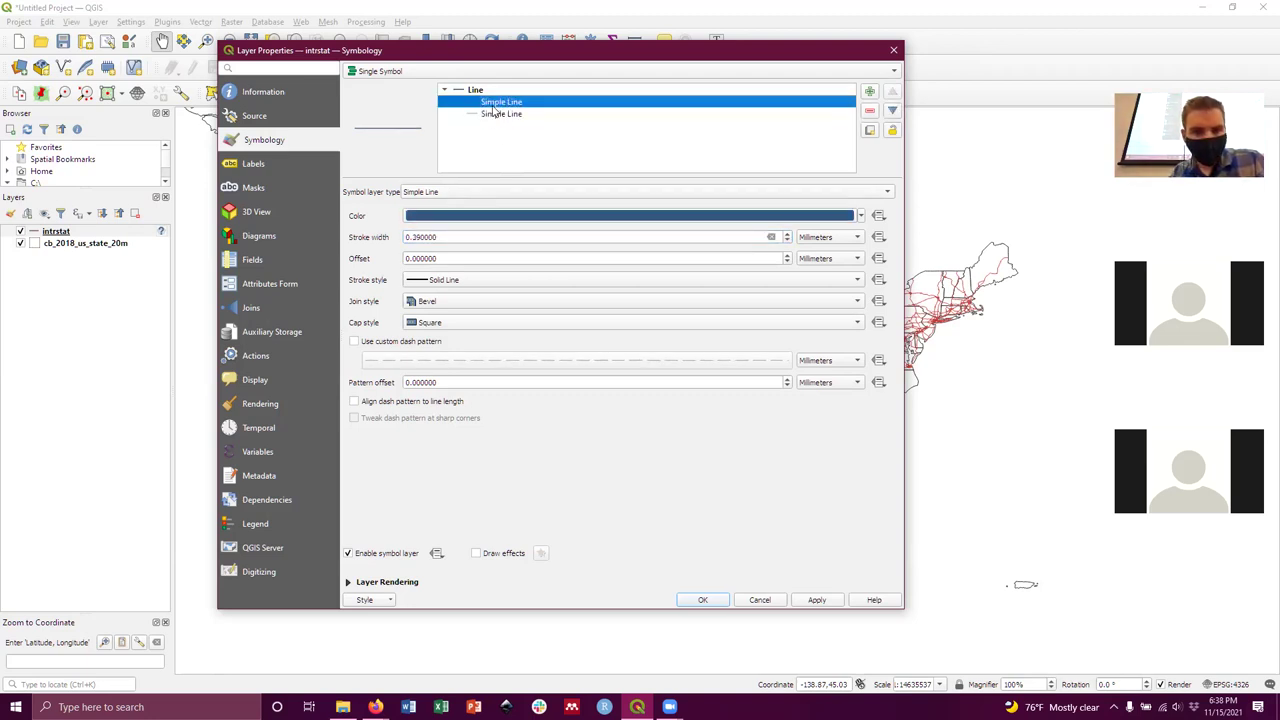
click(498, 119)
click(504, 104)
click(508, 116)
click(511, 104)
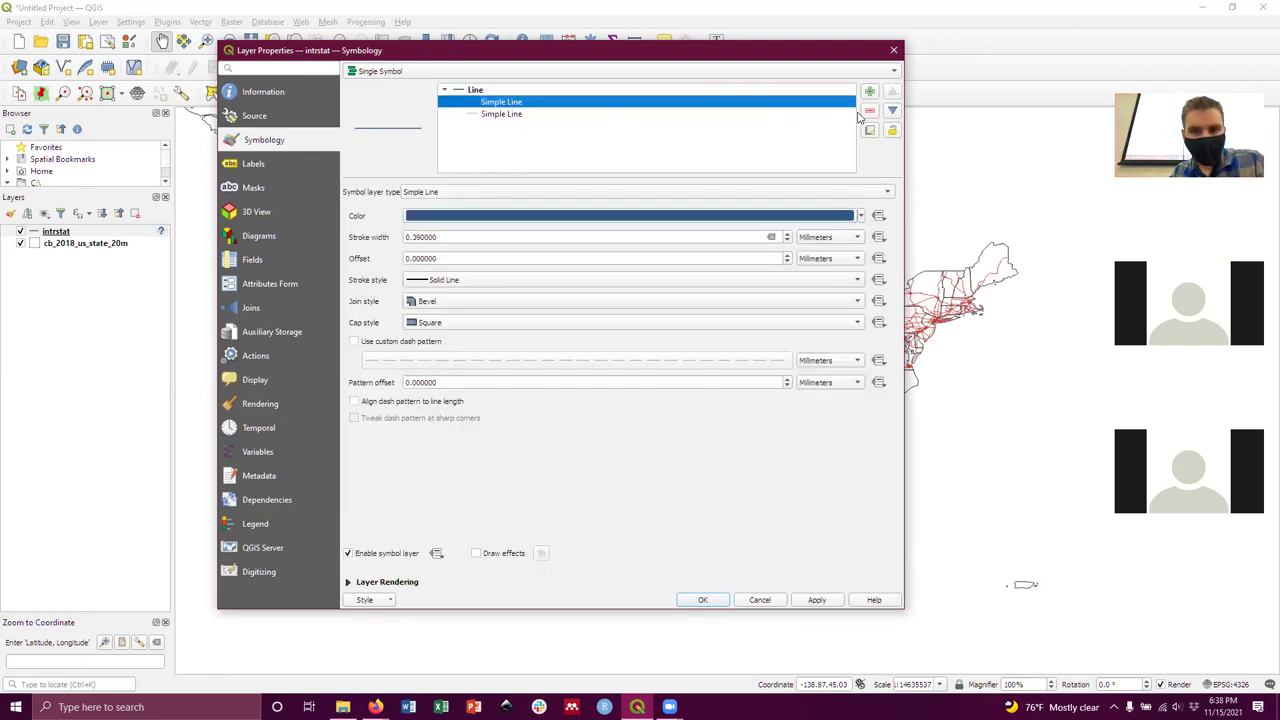
Move the dark blue Simple Line below the light blue one in the symbol and set its stroke width to 1 mm.
click(892, 111)
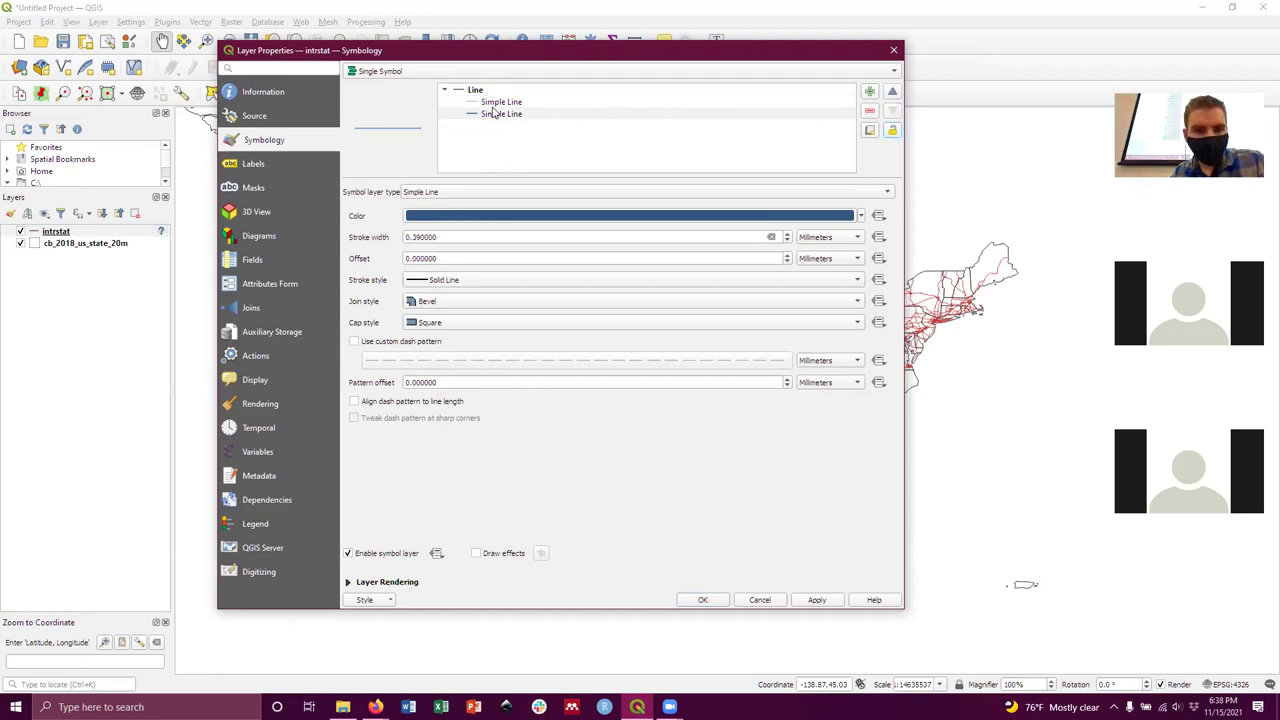
drag(441, 237, 409, 233)
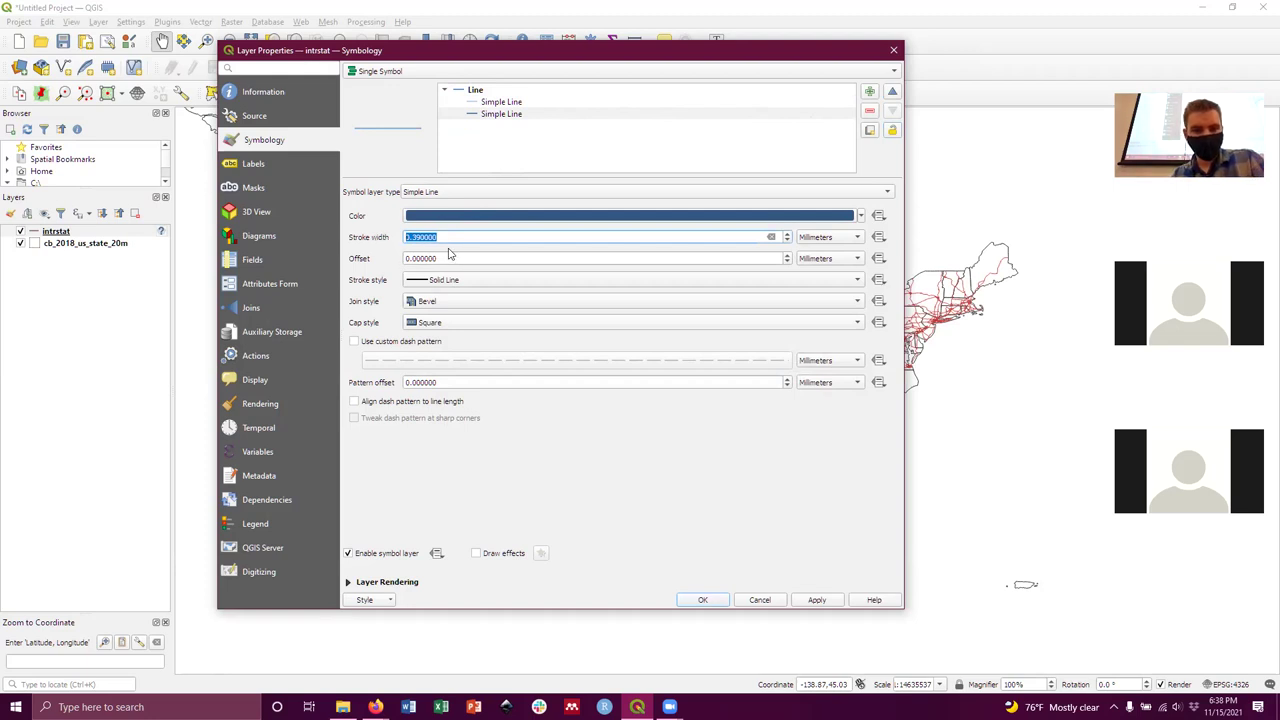
text(1)
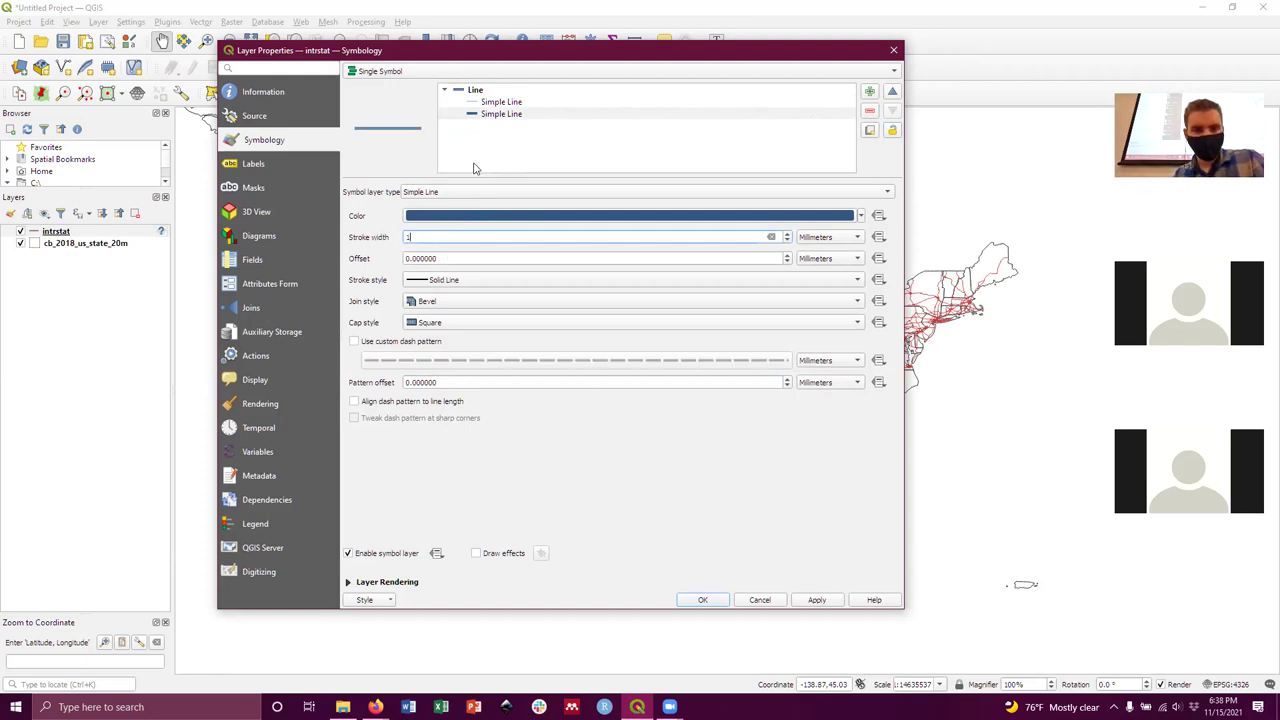
Set the light blue Simple Line's stroke width to 0.5 mm, check both symbol layers, and accept the intrstat symbology.
click(501, 104)
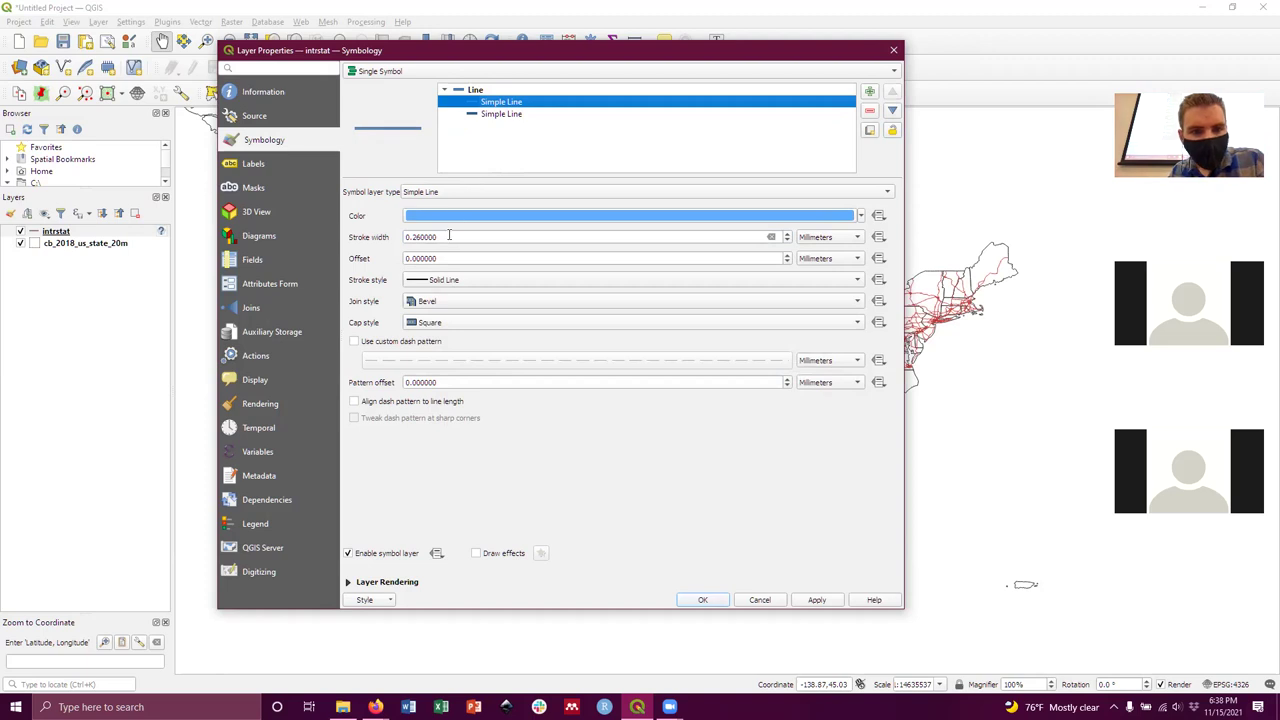
drag(438, 237, 410, 238)
text(5)
click(577, 146)
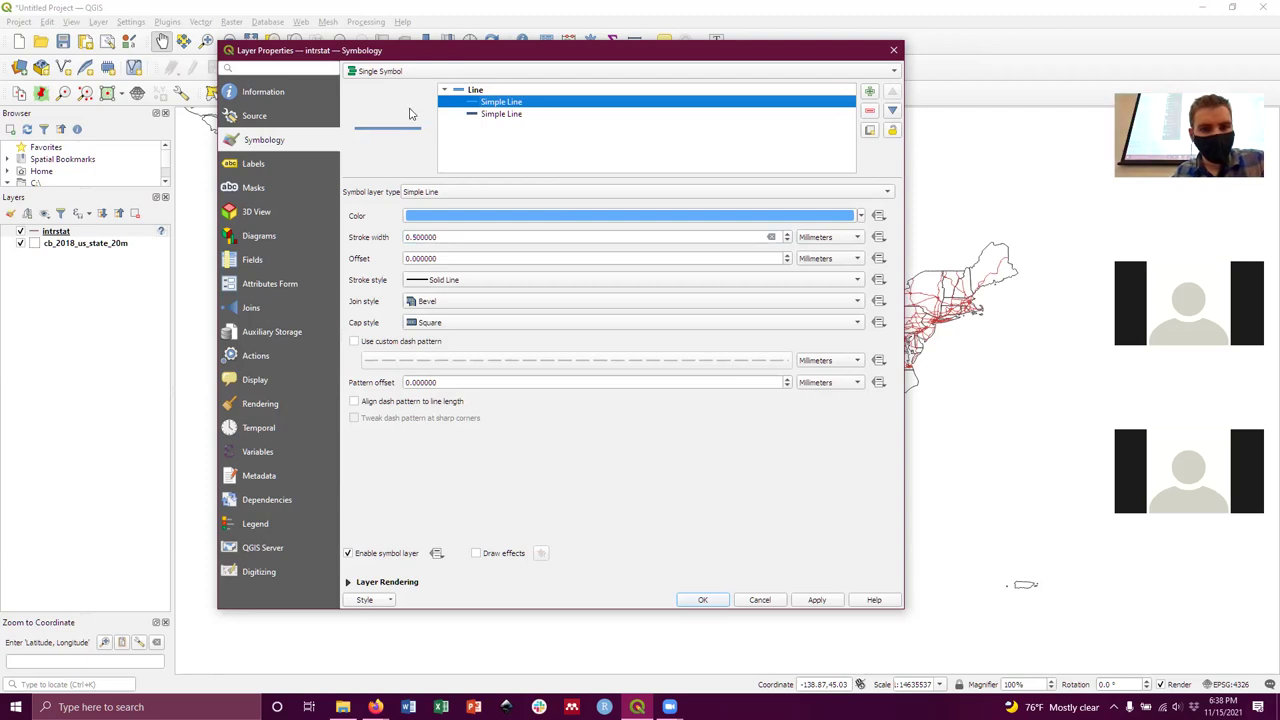
click(511, 116)
click(510, 103)
click(503, 118)
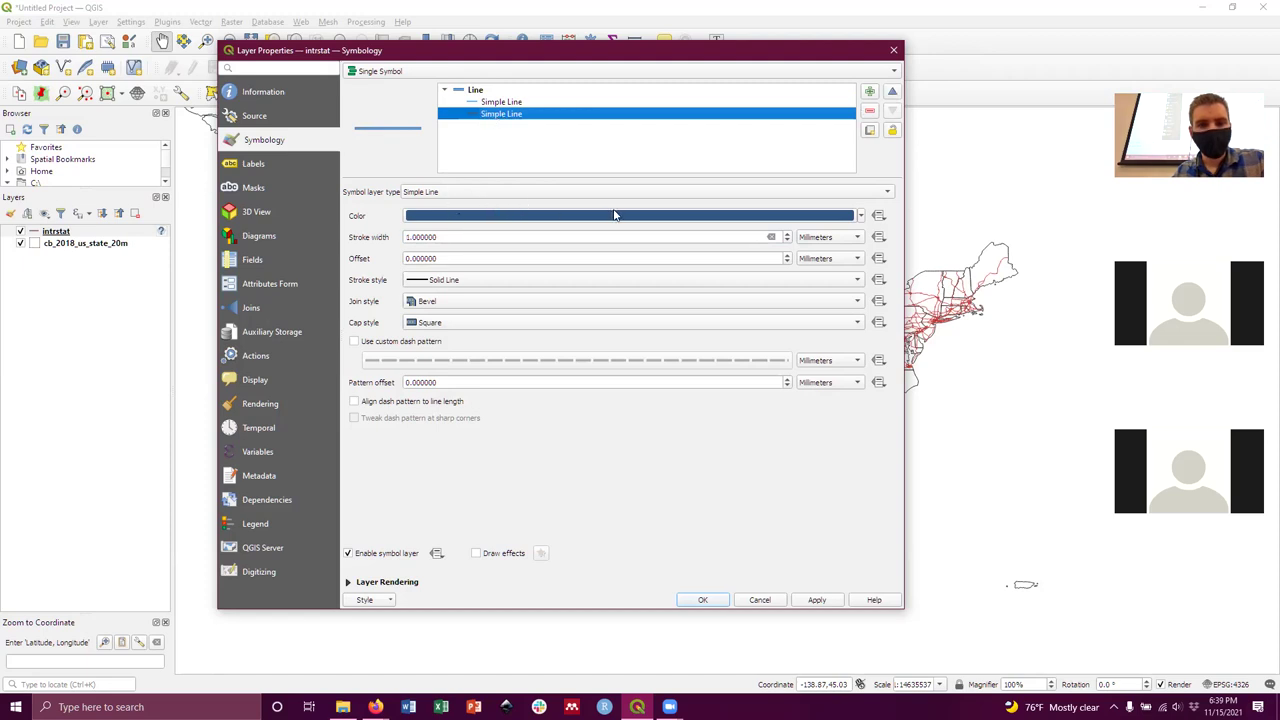
click(503, 104)
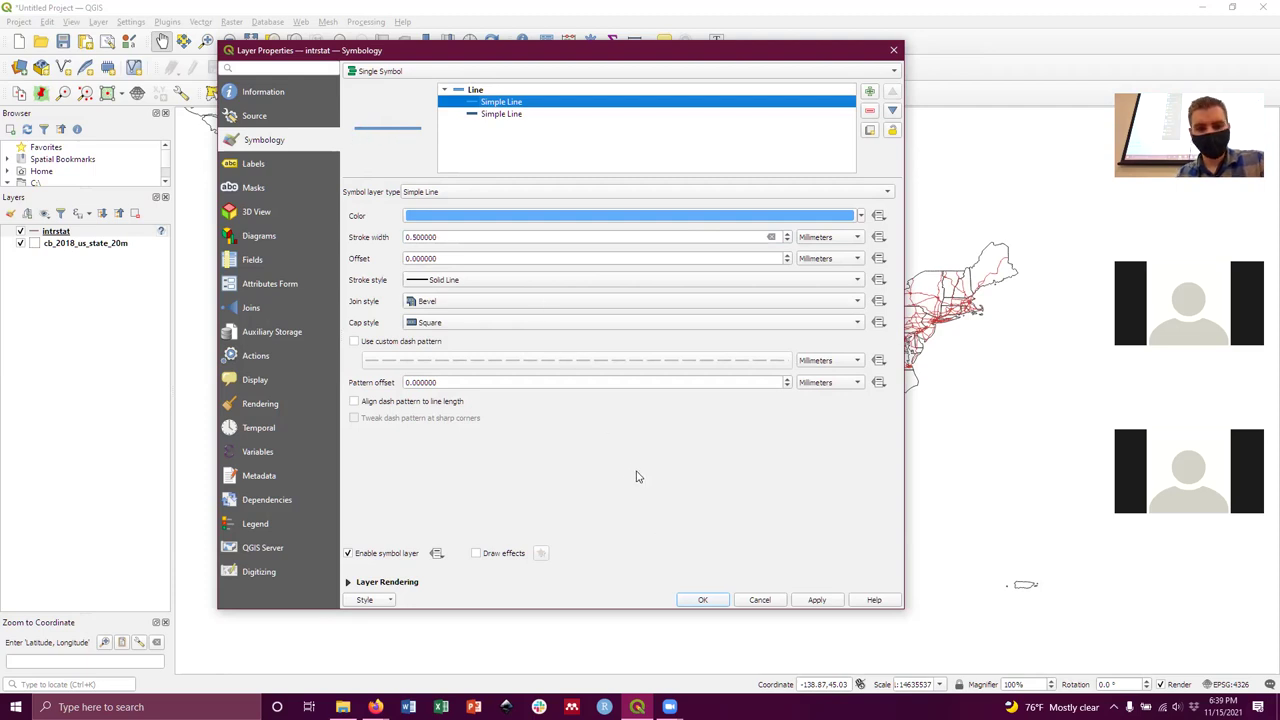
click(703, 599)
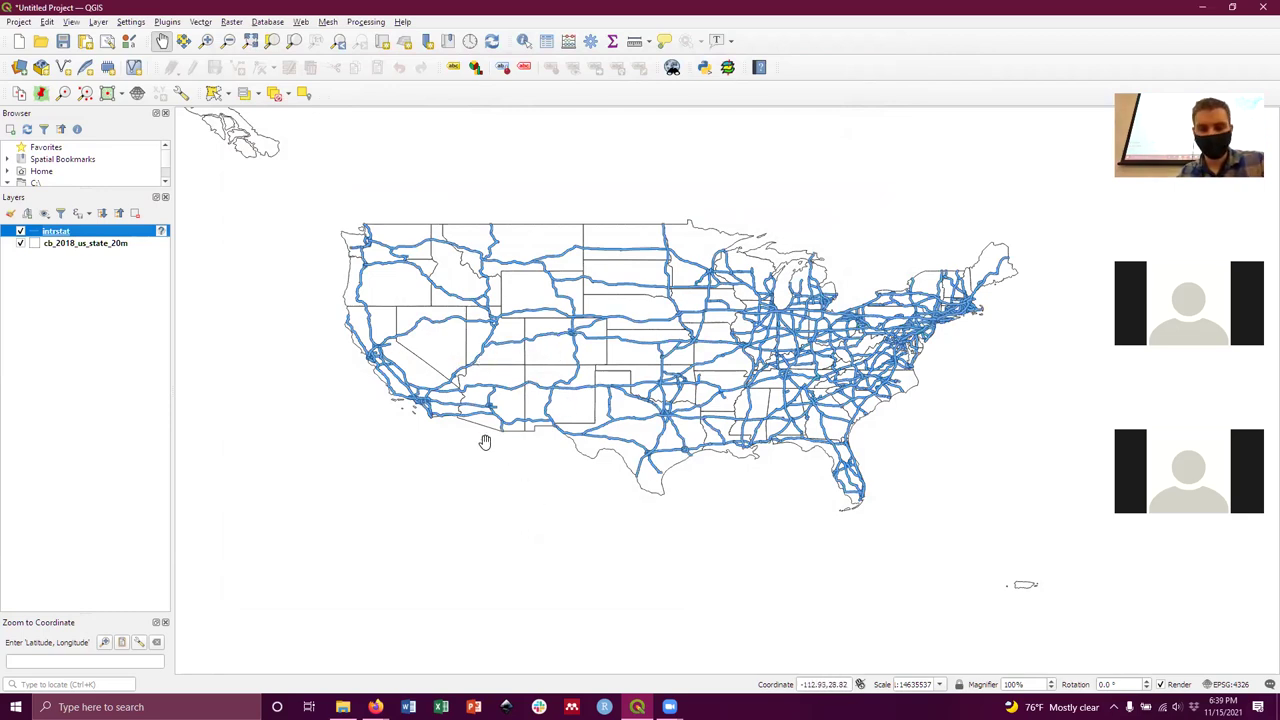
scroll(492, 412, up, 3)
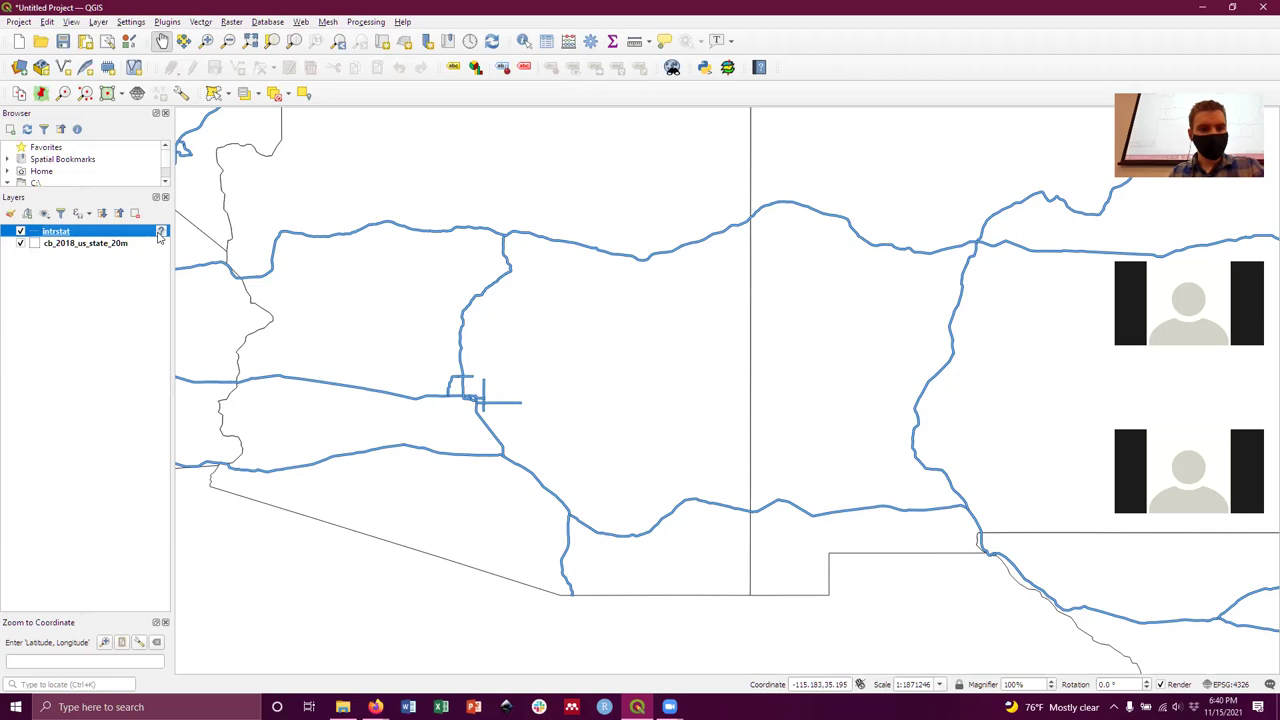
mouse_move(162, 232)
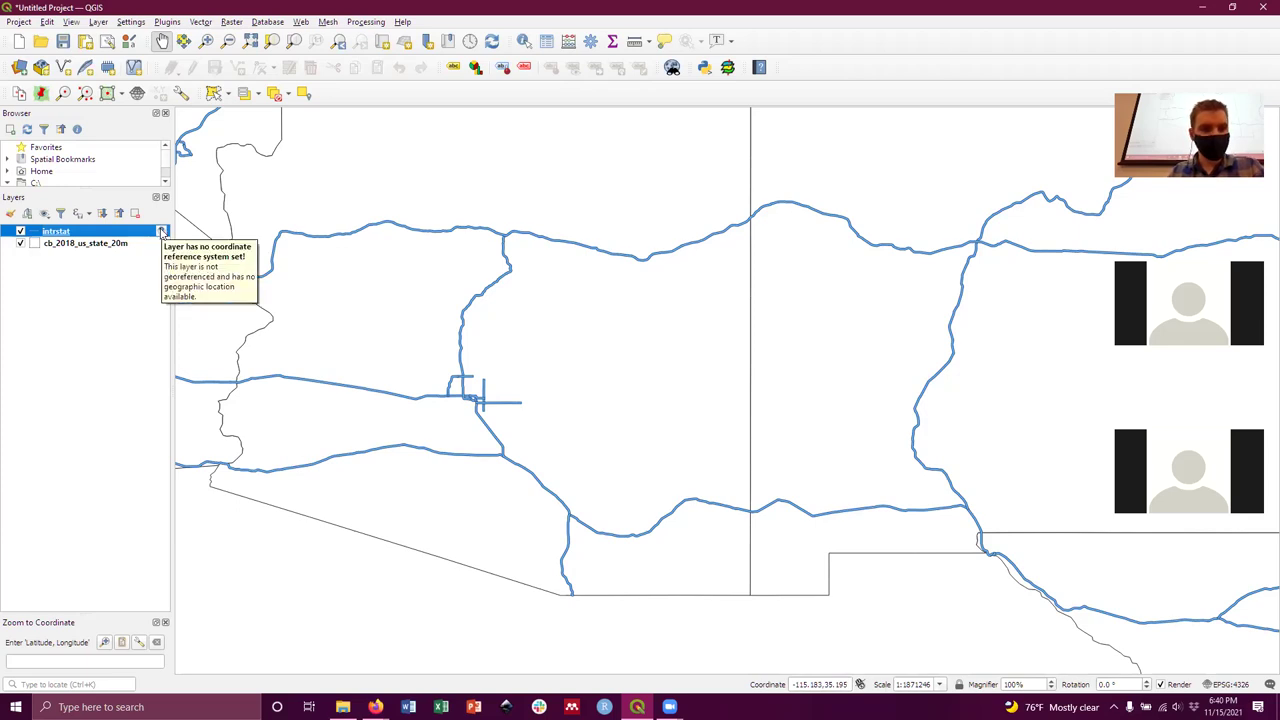
click(161, 231)
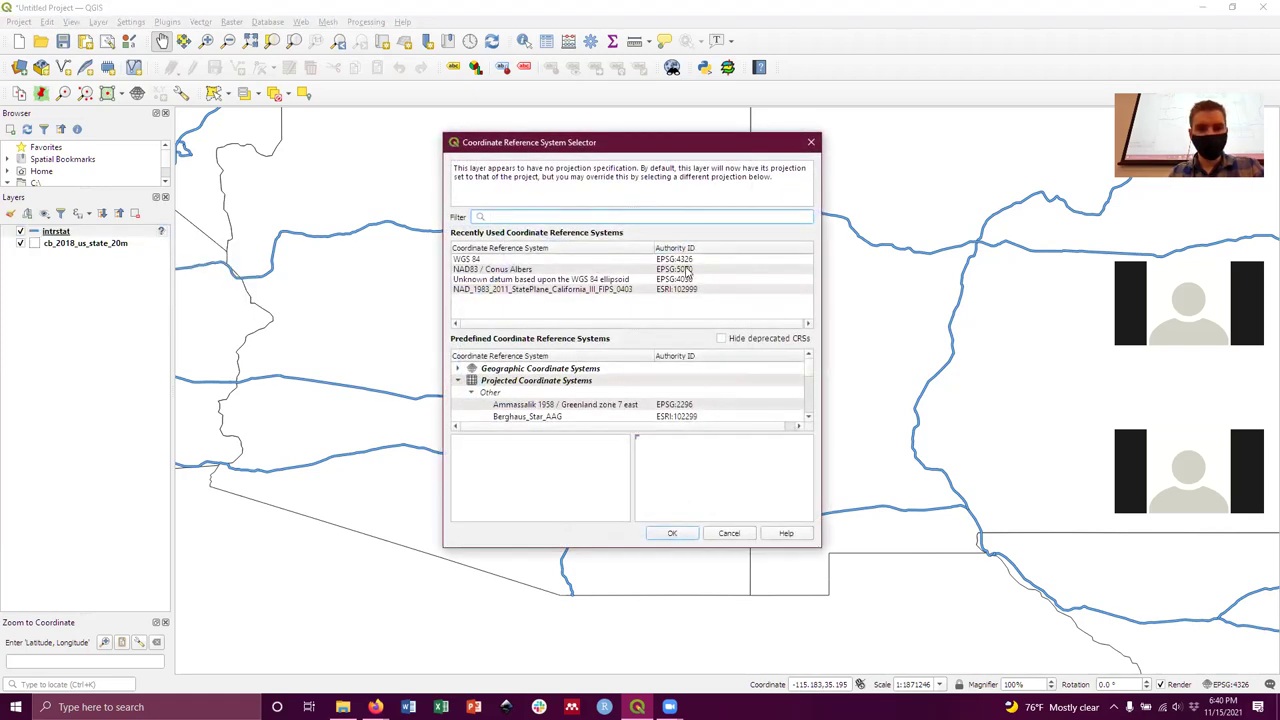
click(493, 259)
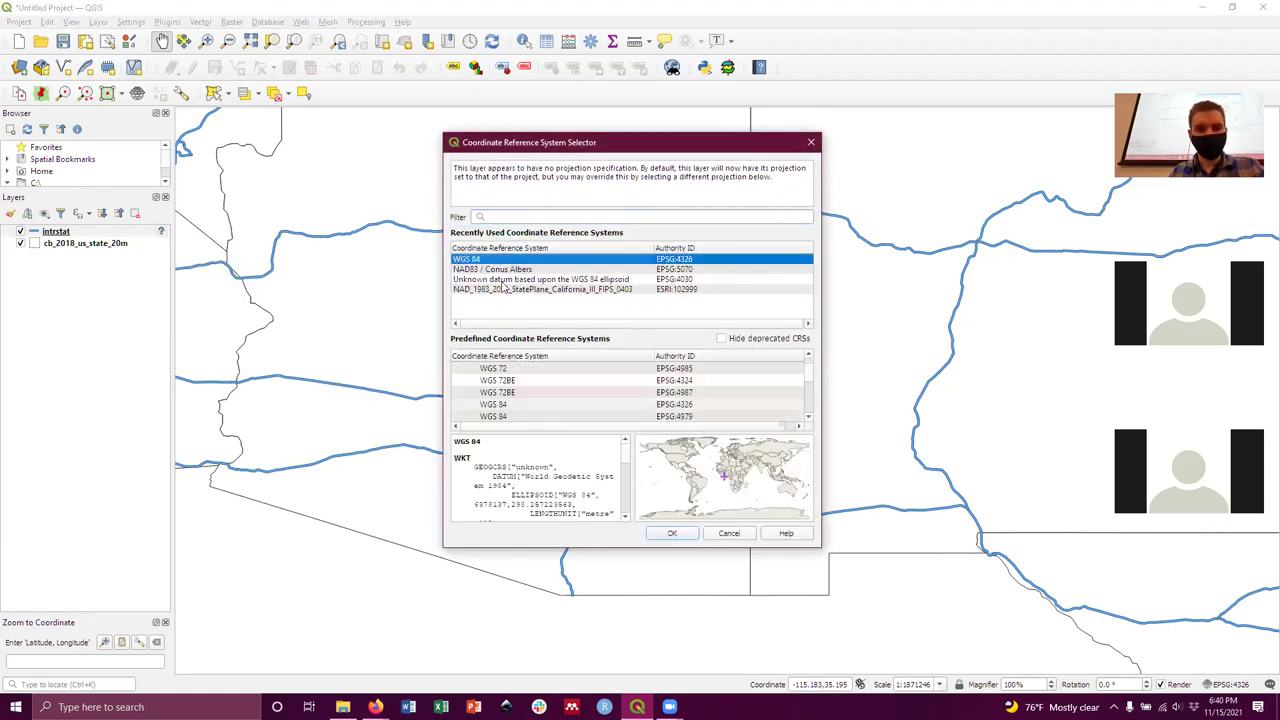
click(729, 533)
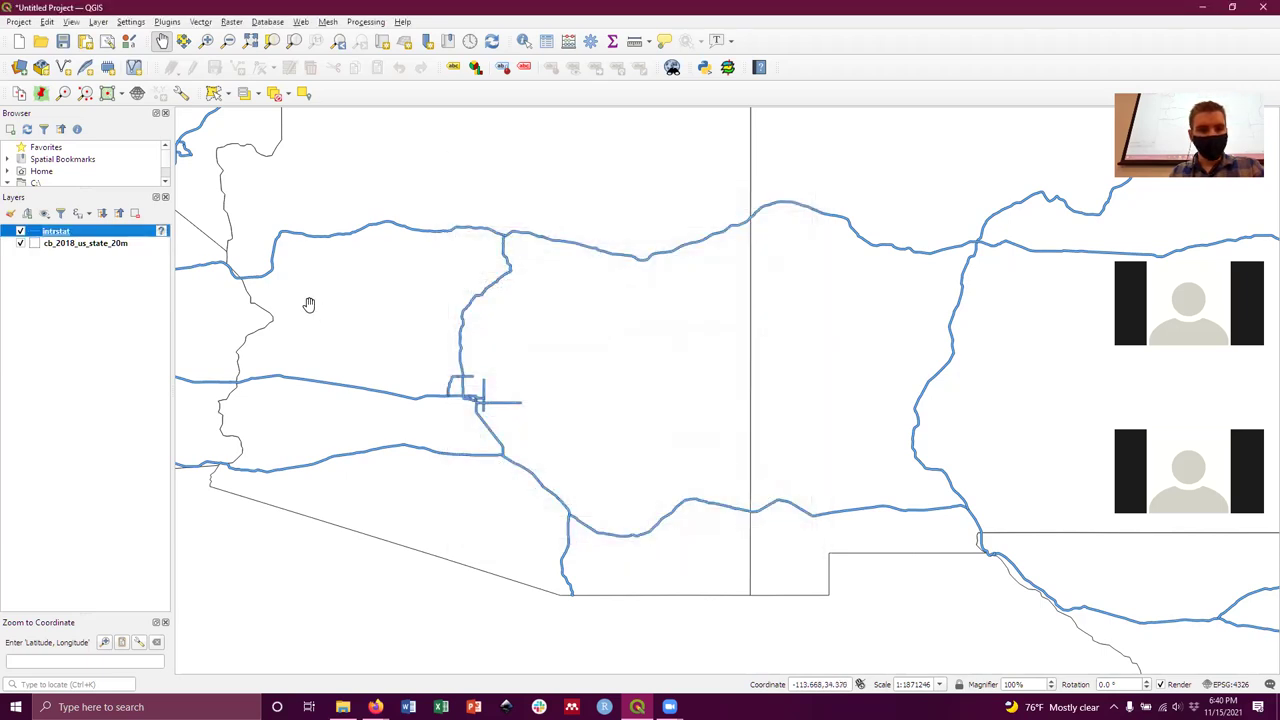
Set the intrstat layer's CRS to EPSG:4326 and set the project CRS from that layer.
right_click(161, 232)
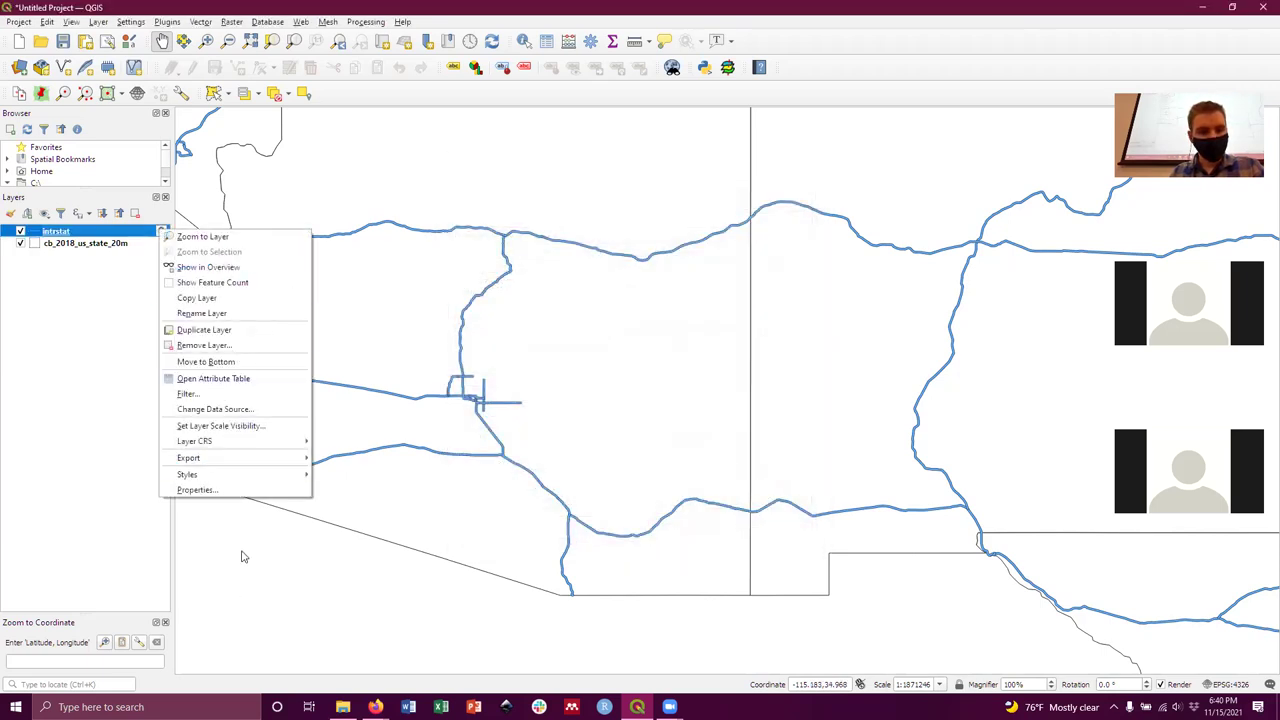
mouse_move(291, 446)
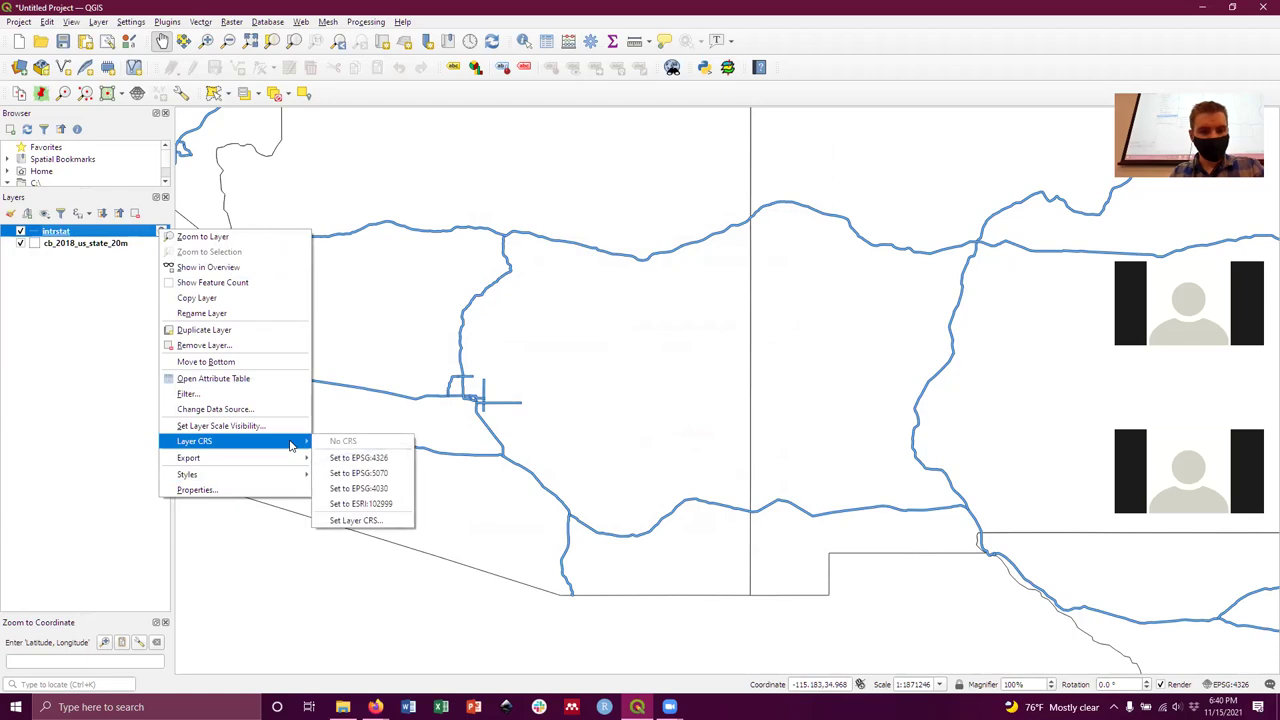
click(364, 459)
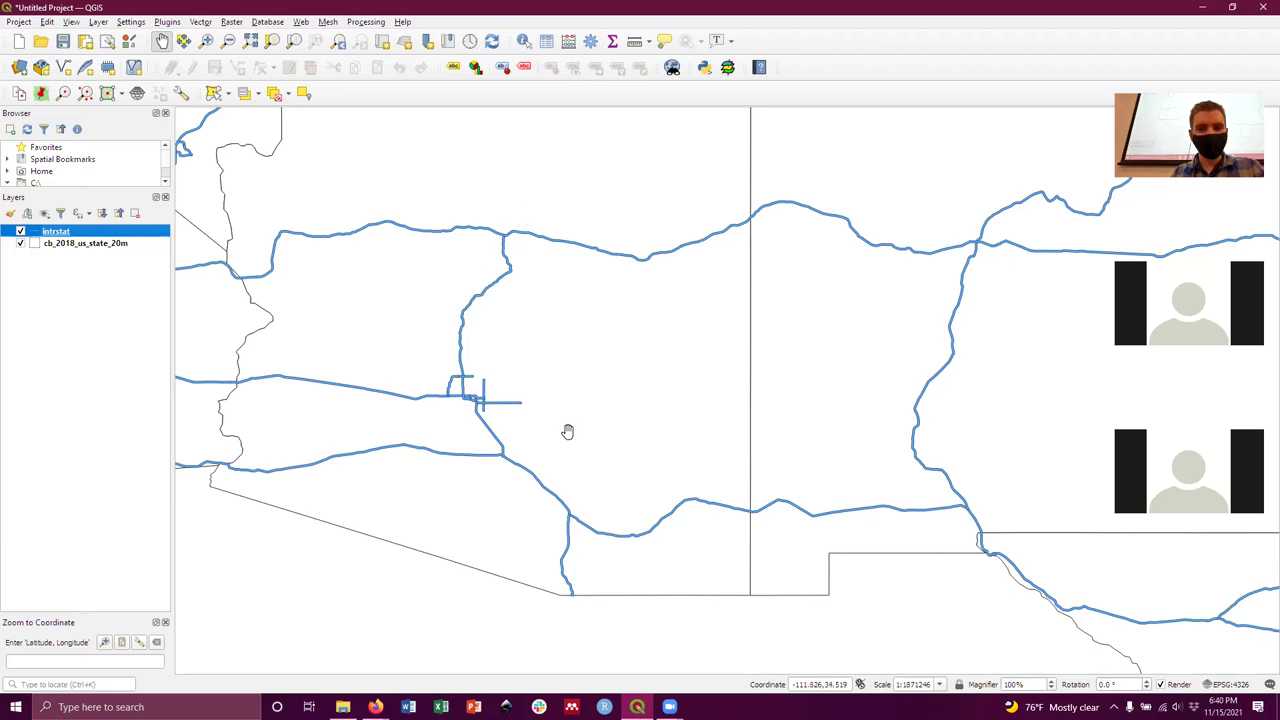
right_click(145, 232)
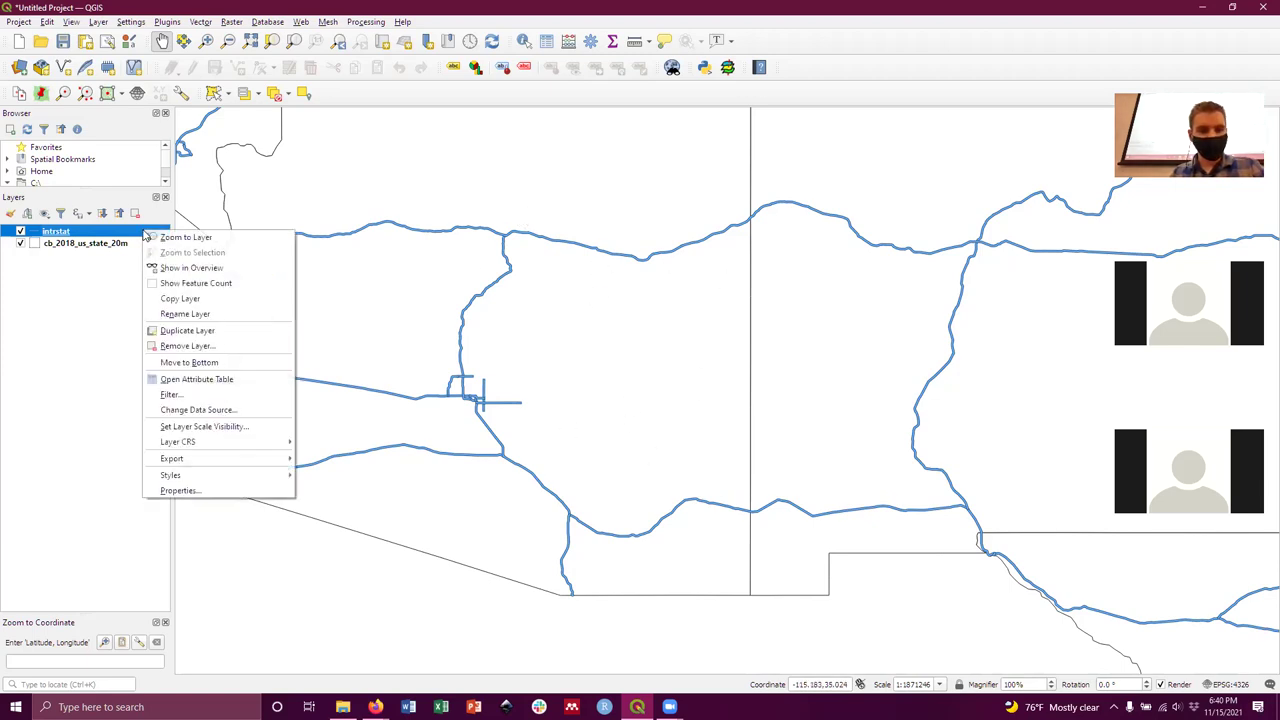
mouse_move(212, 445)
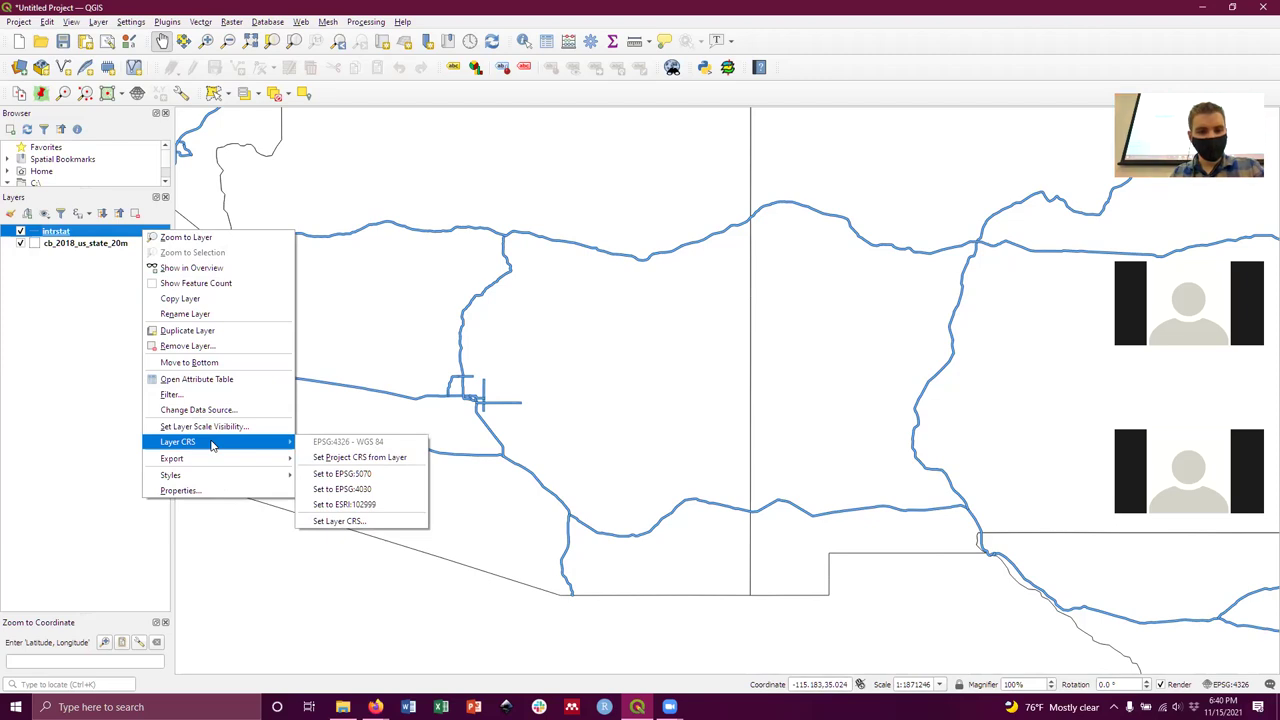
click(335, 457)
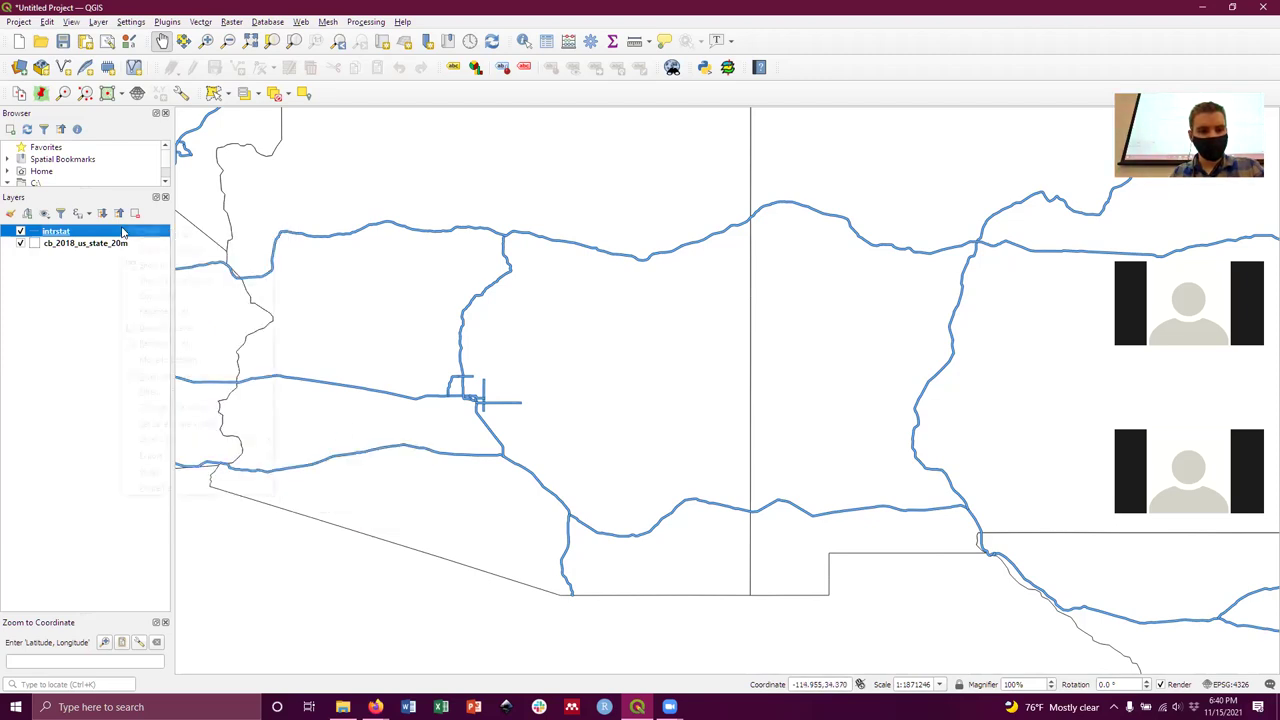
Change the intrstat layer's CRS to NAD83 / Conus Albers (EPSG:5070).
right_click(123, 232)
mouse_move(210, 439)
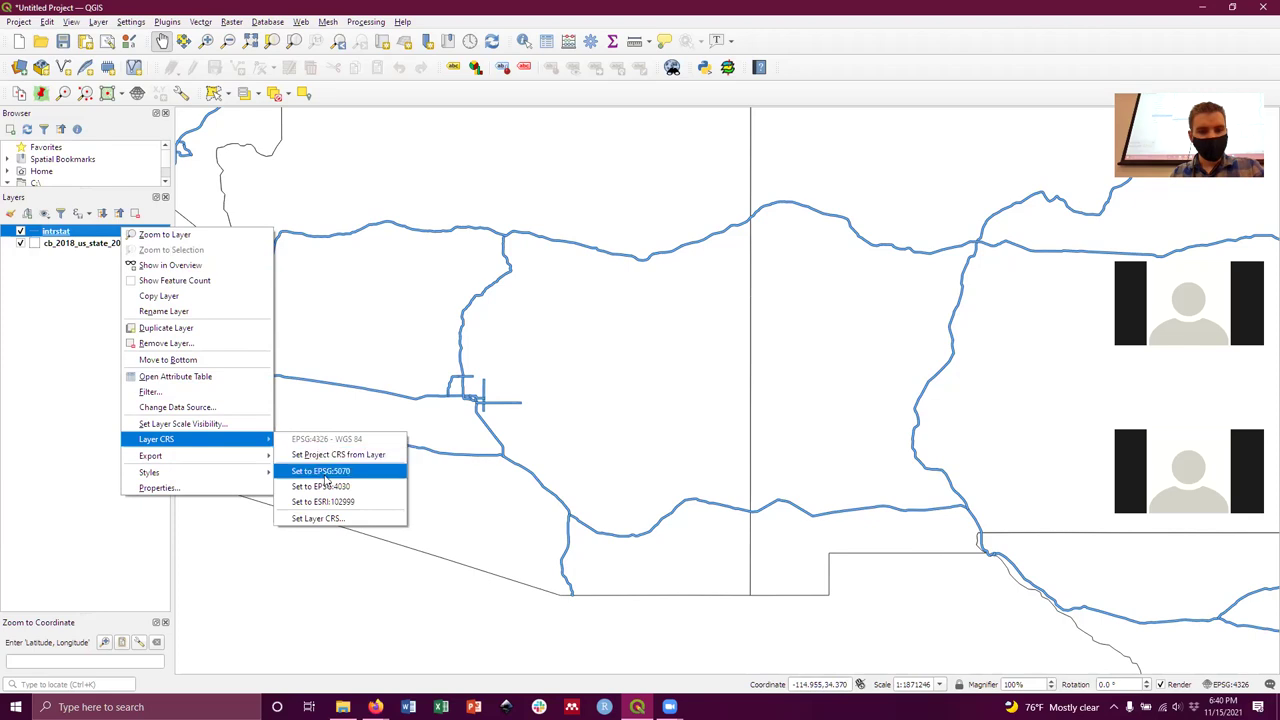
click(347, 519)
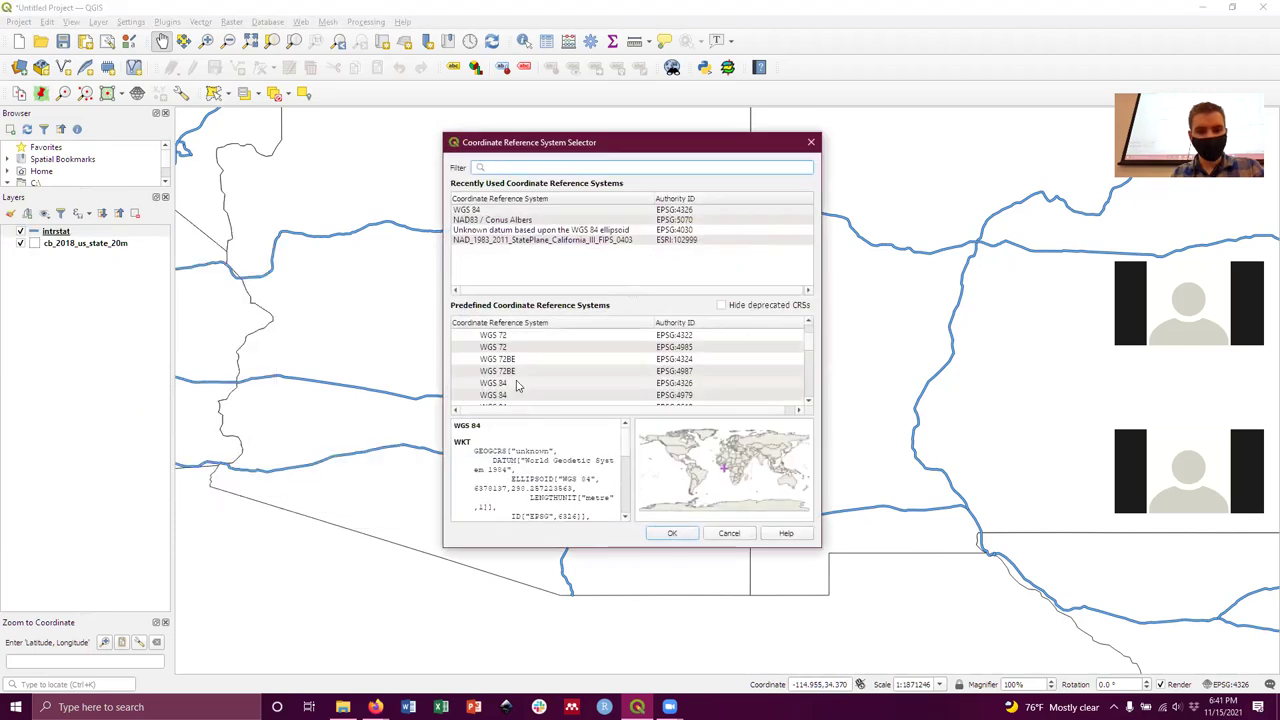
click(479, 220)
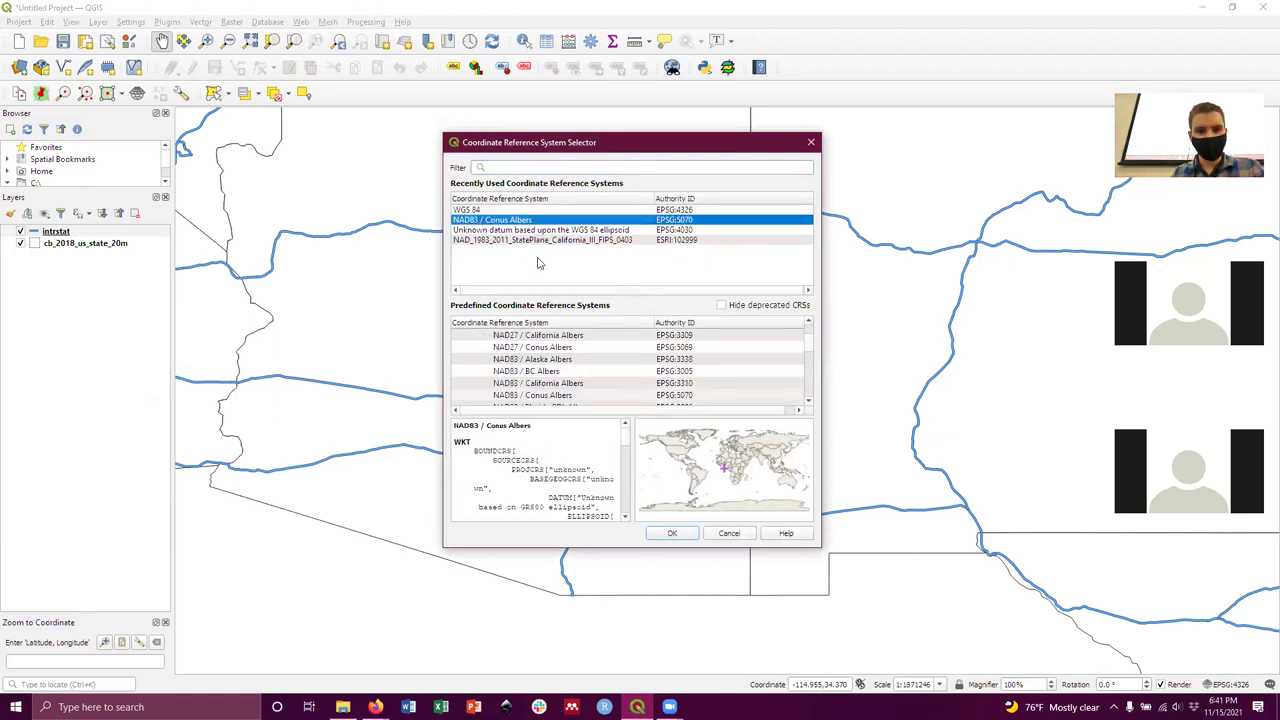
click(685, 535)
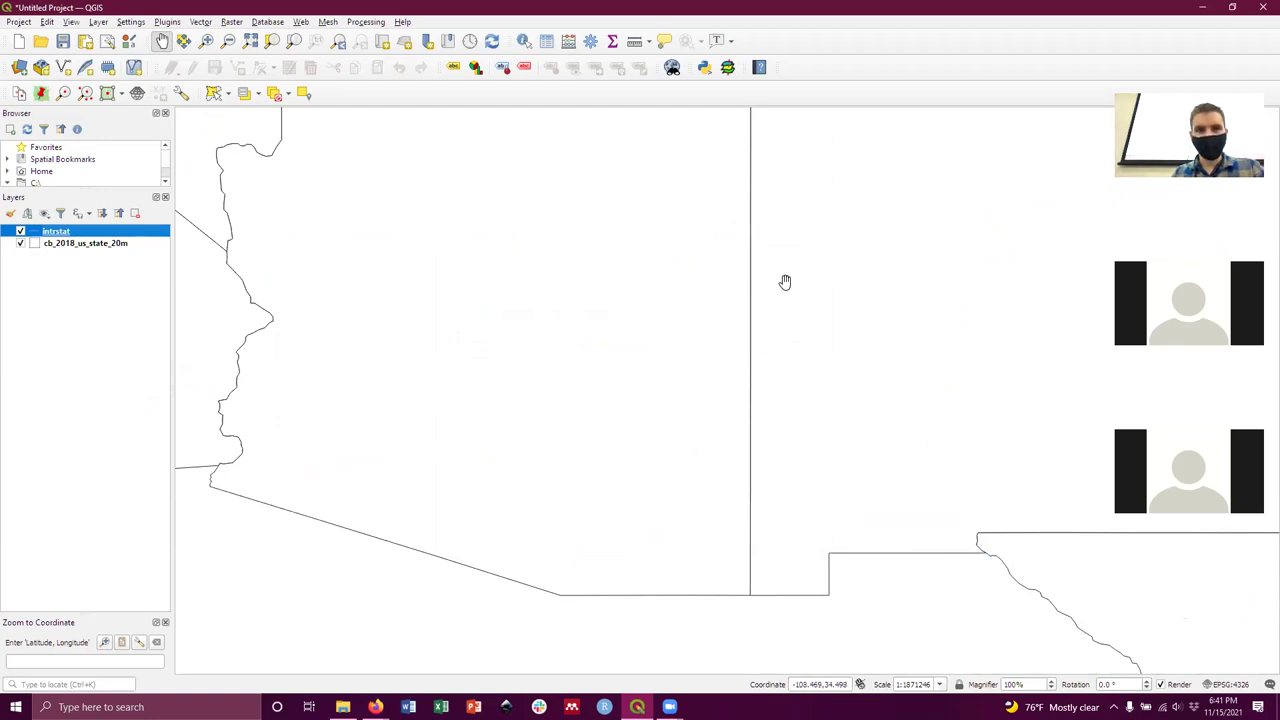
Examine the map across and around the United States to locate where the intrstat lines are drawn.
scroll(675, 309, down, 1)
drag(647, 287, 674, 394)
click(80, 232)
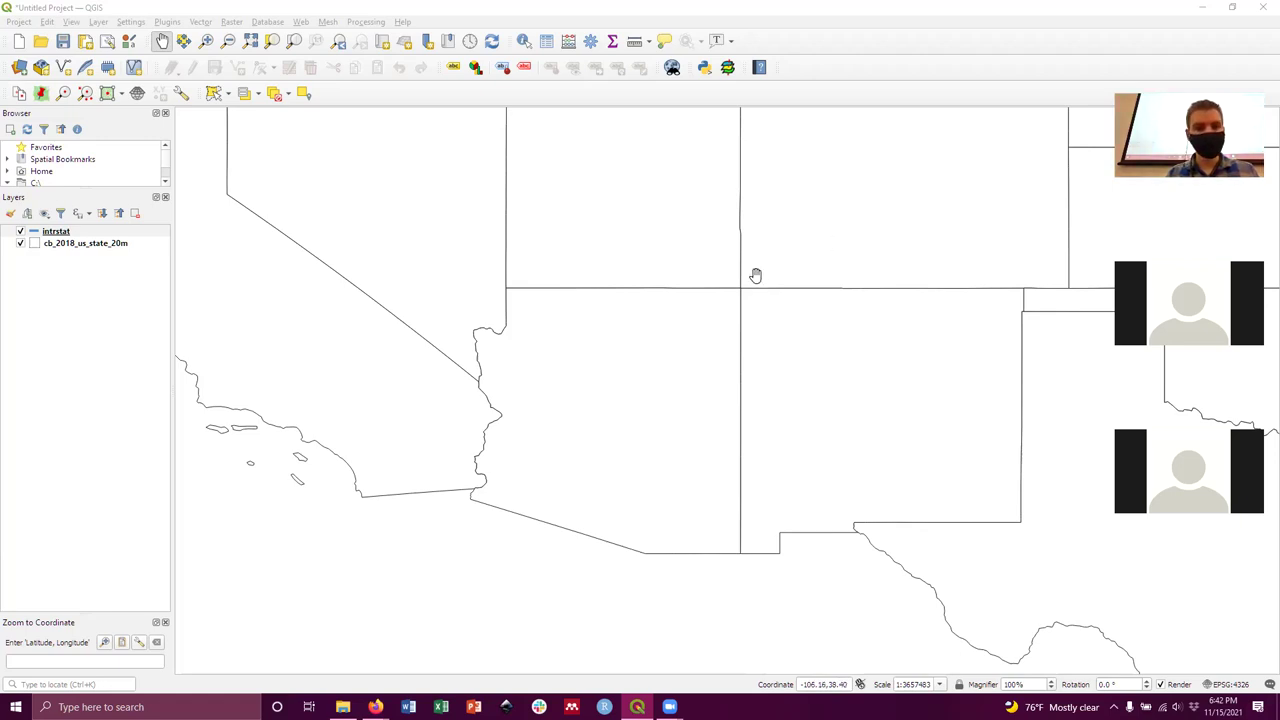
click(57, 233)
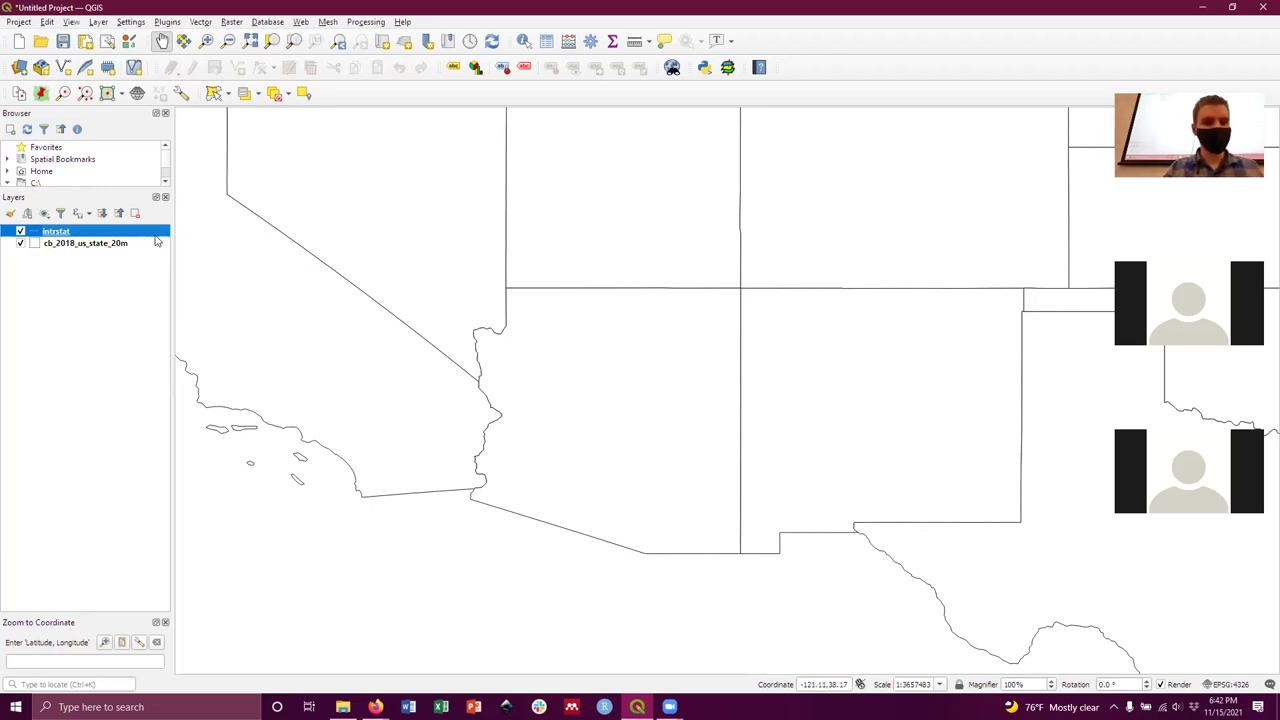
right_click(156, 235)
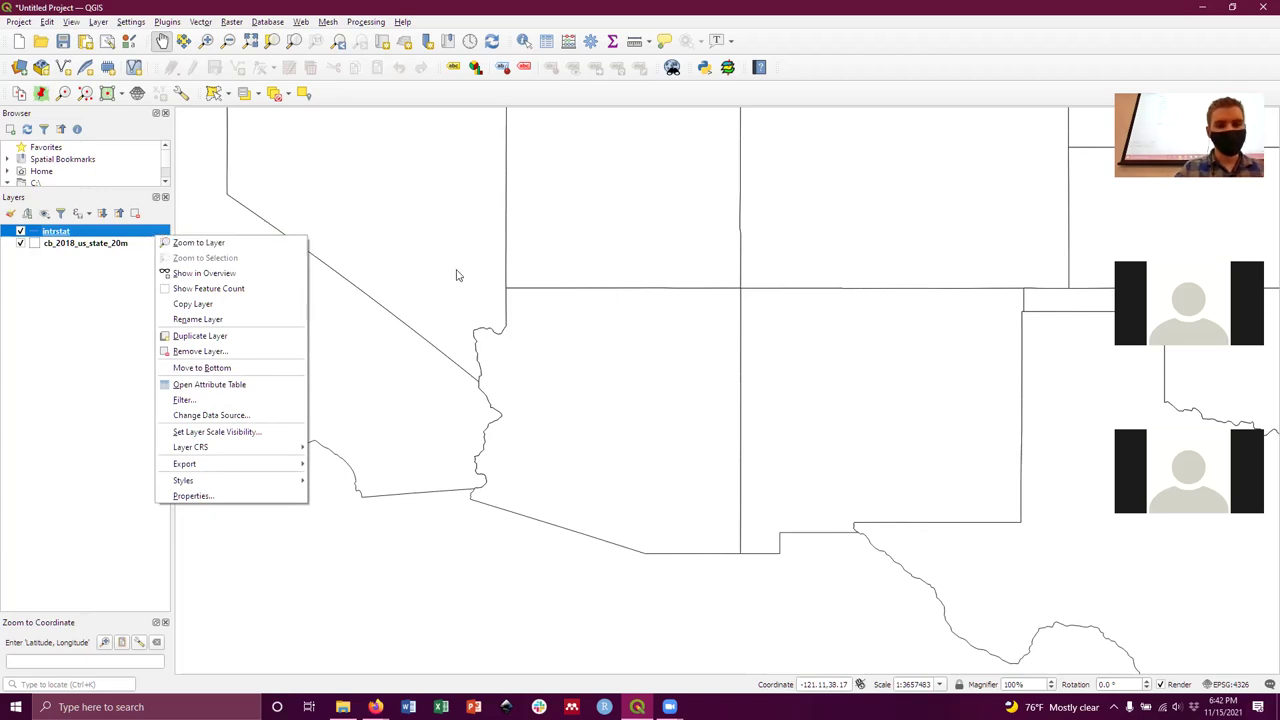
drag(502, 298, 726, 392)
scroll(782, 348, down, 4)
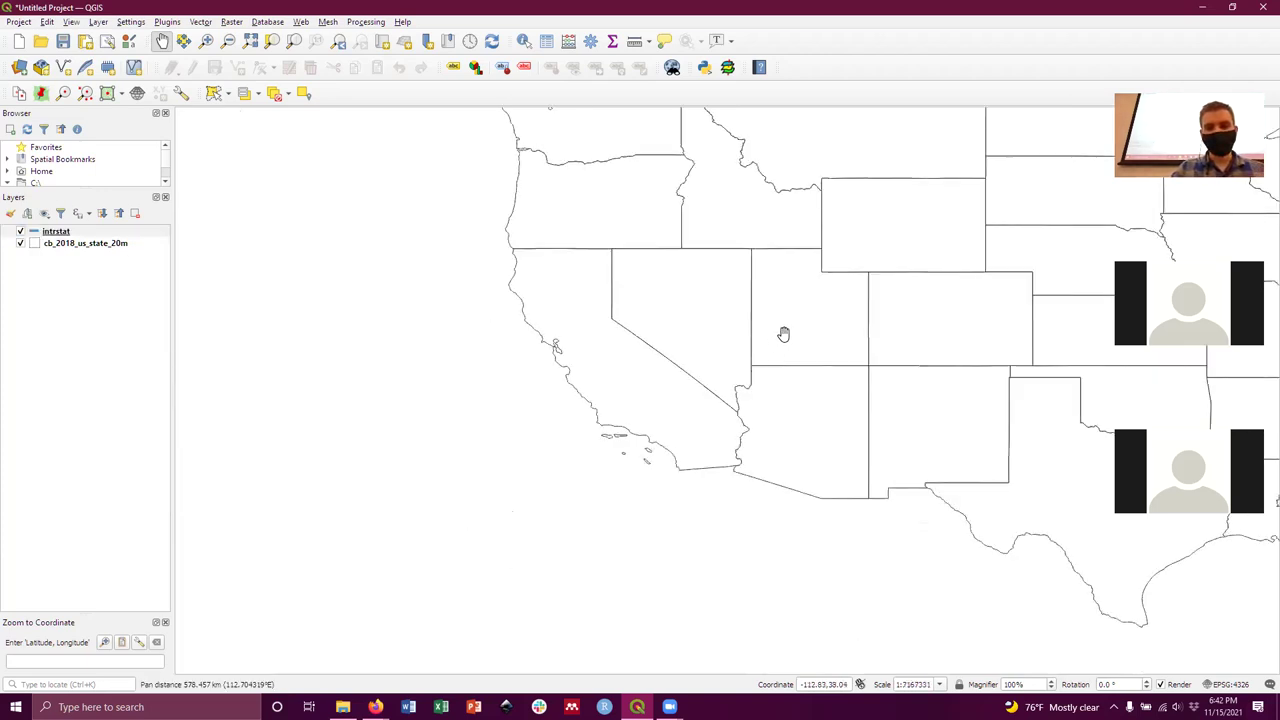
drag(815, 316, 741, 313)
scroll(742, 312, down, 2)
drag(815, 400, 735, 377)
scroll(711, 356, up, 2)
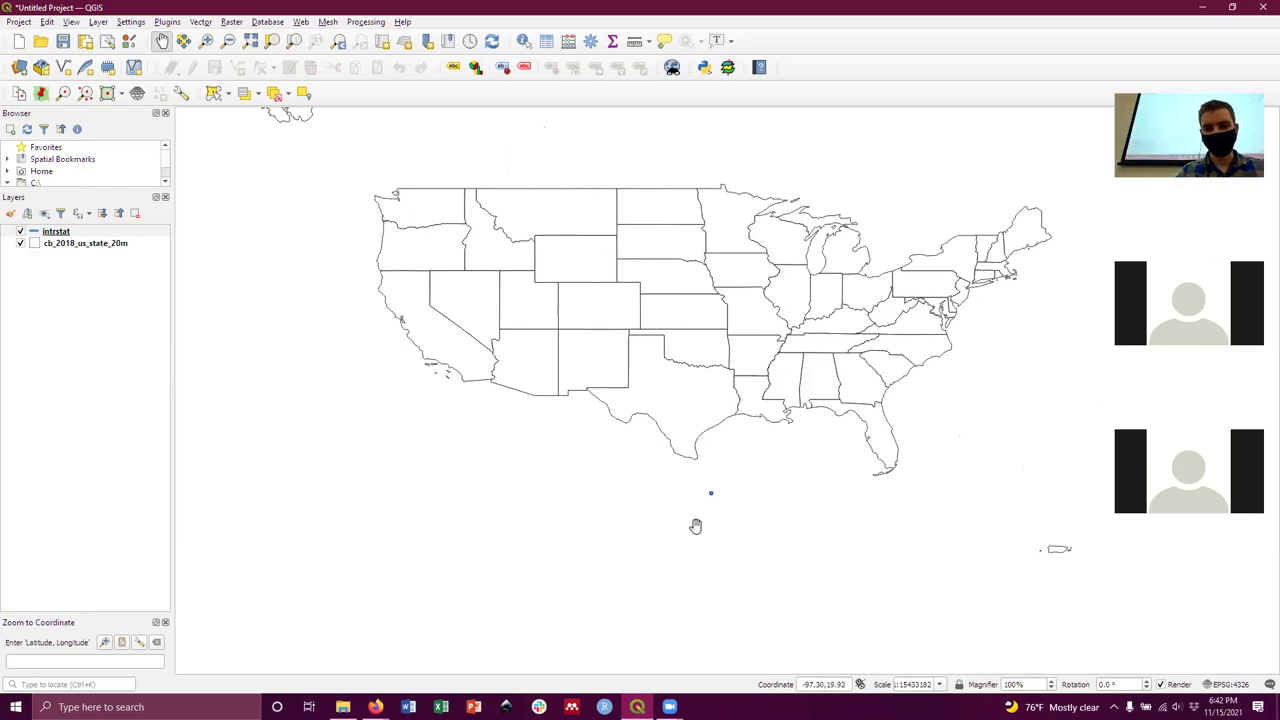
scroll(696, 526, up, 2)
drag(743, 449, 822, 327)
scroll(826, 270, down, 2)
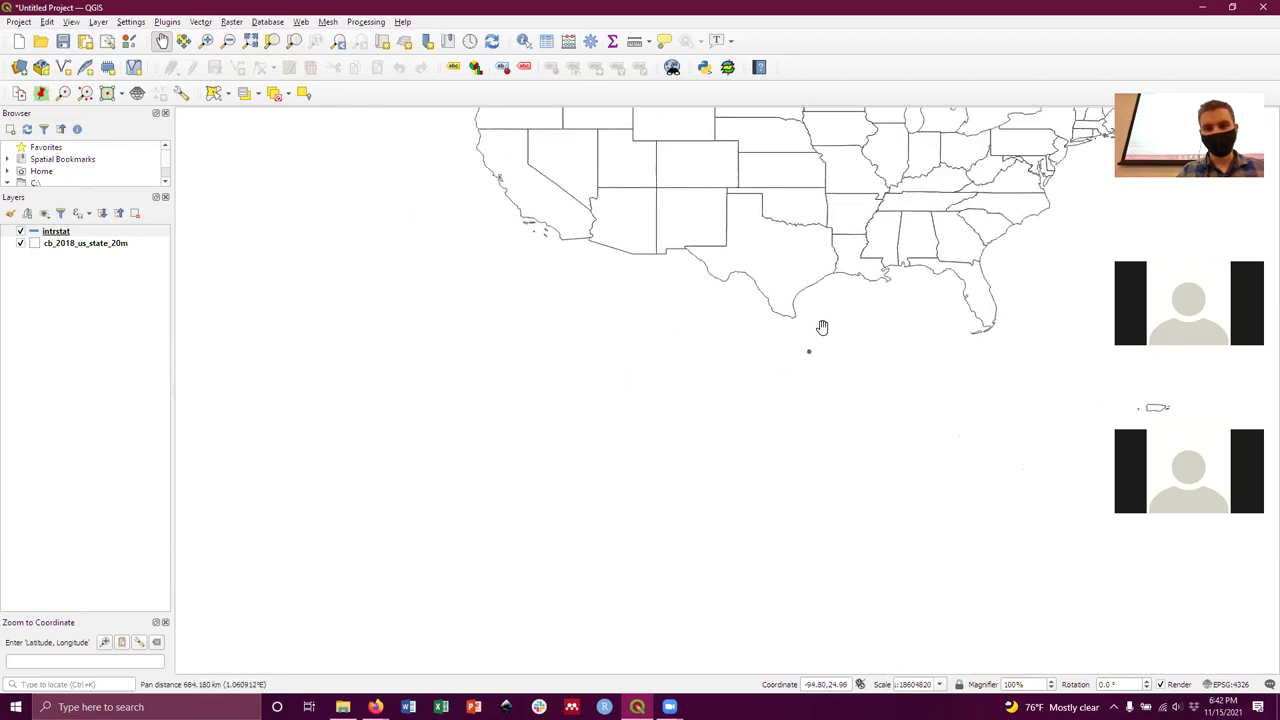
Zoom to the intrstat layer's extent and examine how its lines are laid out.
click(62, 232)
right_click(62, 232)
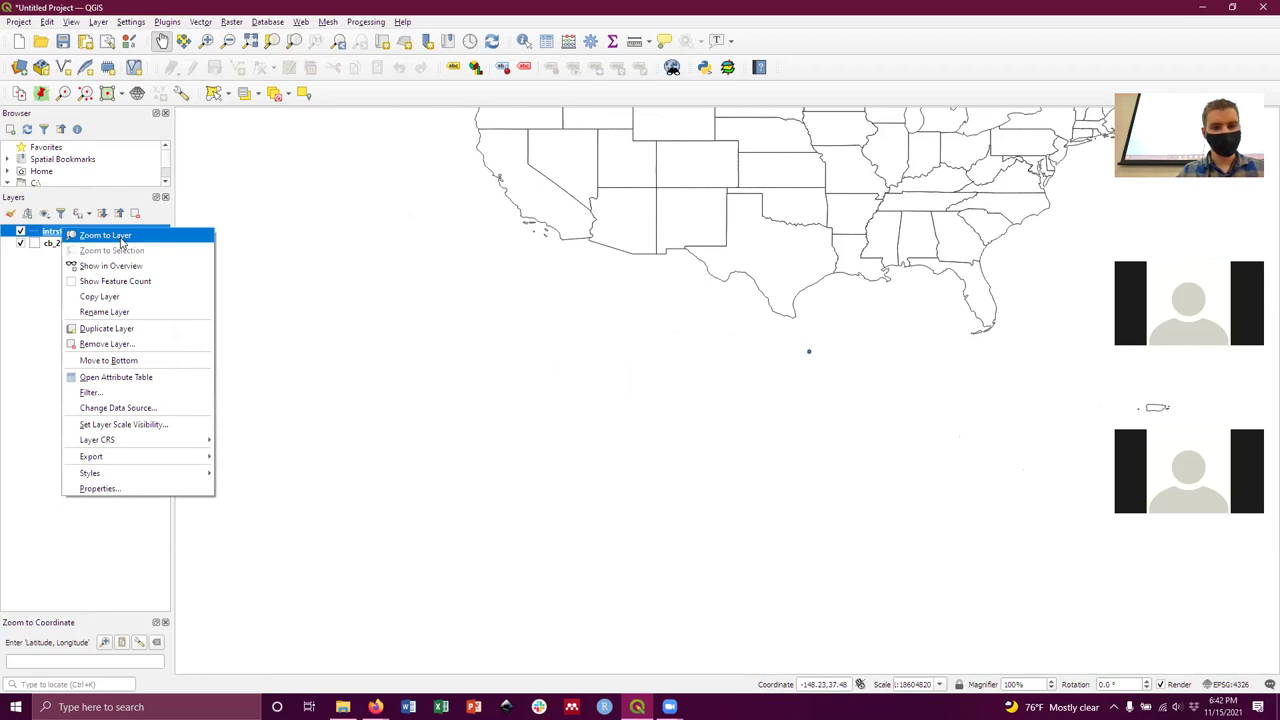
click(105, 235)
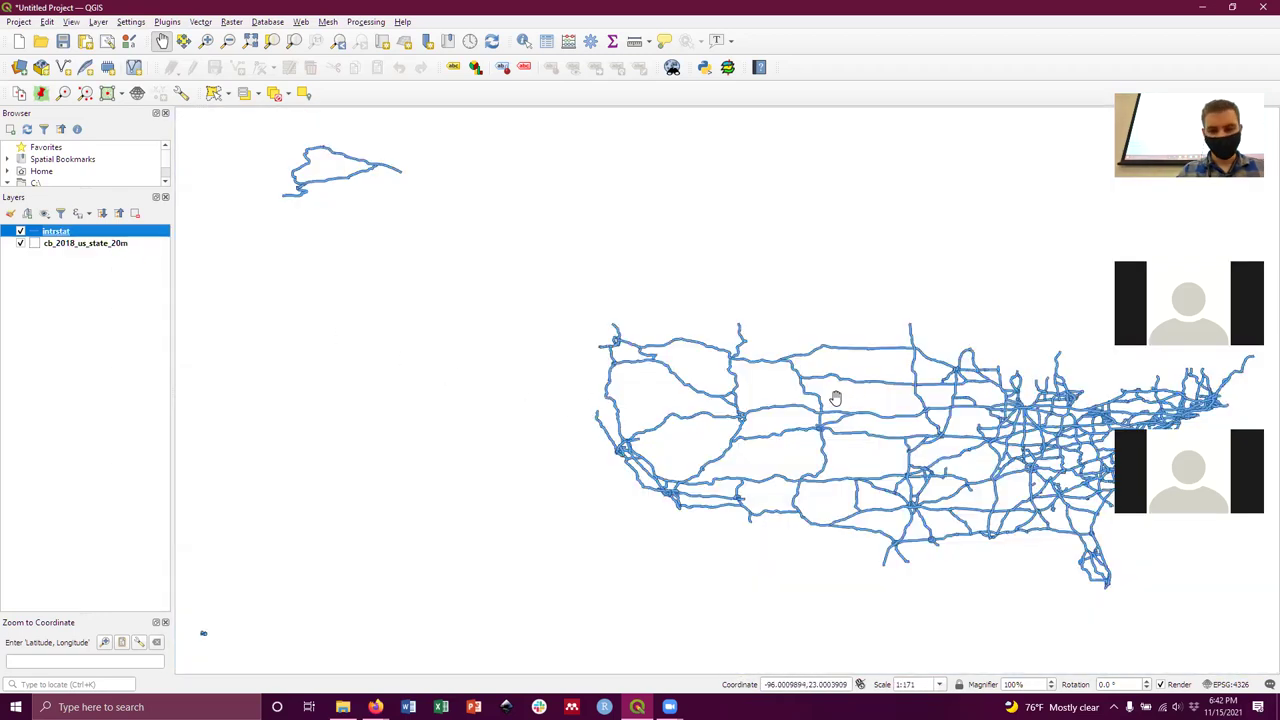
drag(850, 505, 787, 469)
right_click(80, 232)
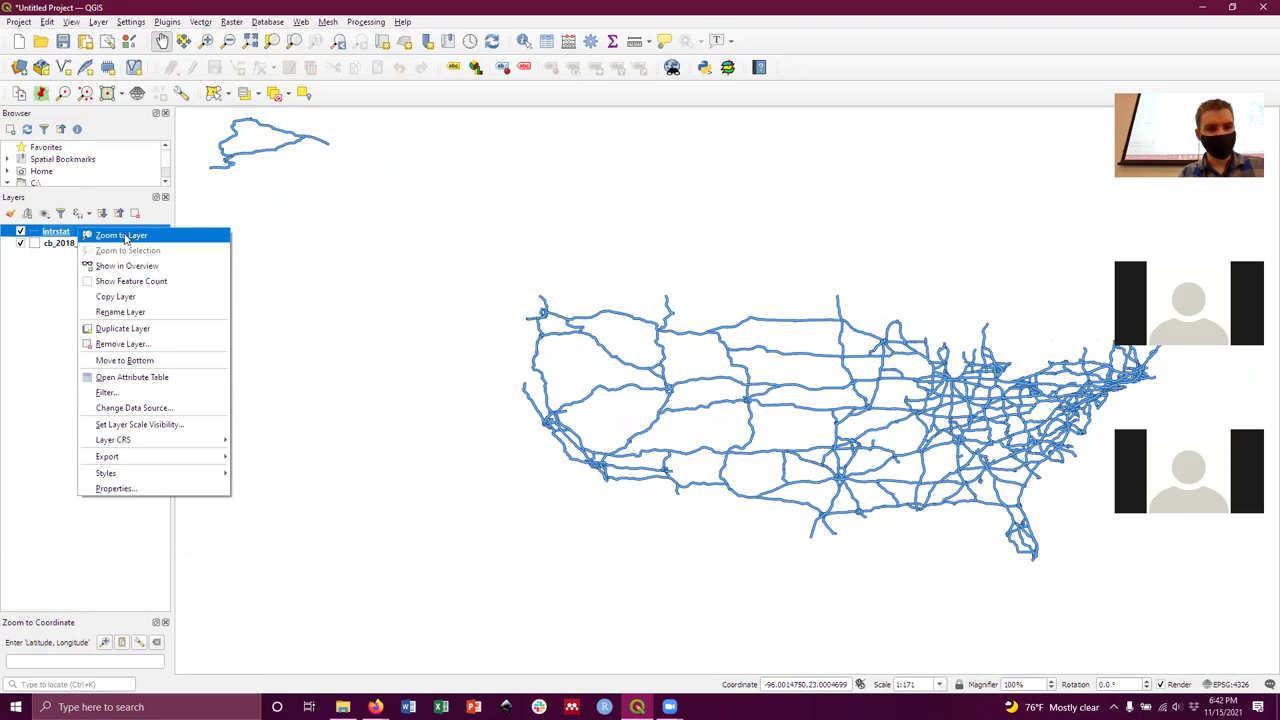
drag(537, 409, 727, 395)
drag(905, 365, 723, 331)
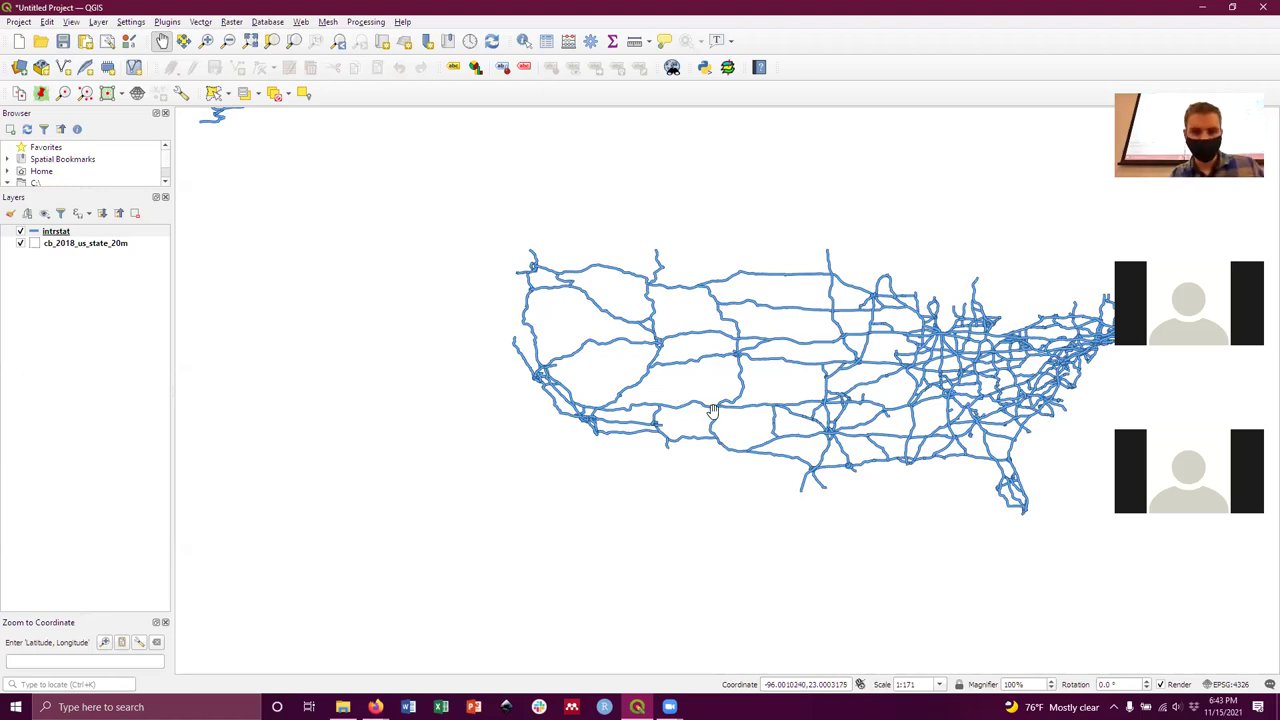
Zoom to the cb_2018_us_state_20m layer and examine the state outlines at closer and wider scales.
right_click(106, 244)
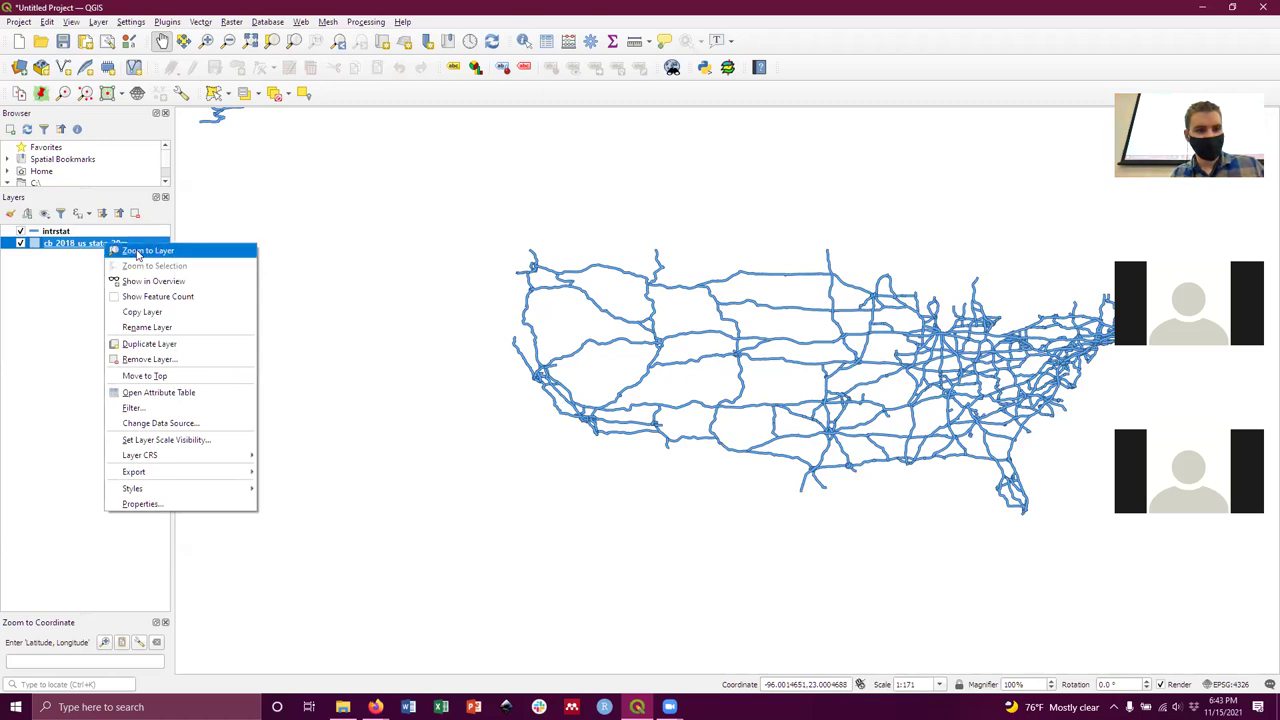
click(137, 252)
scroll(452, 412, up, 1)
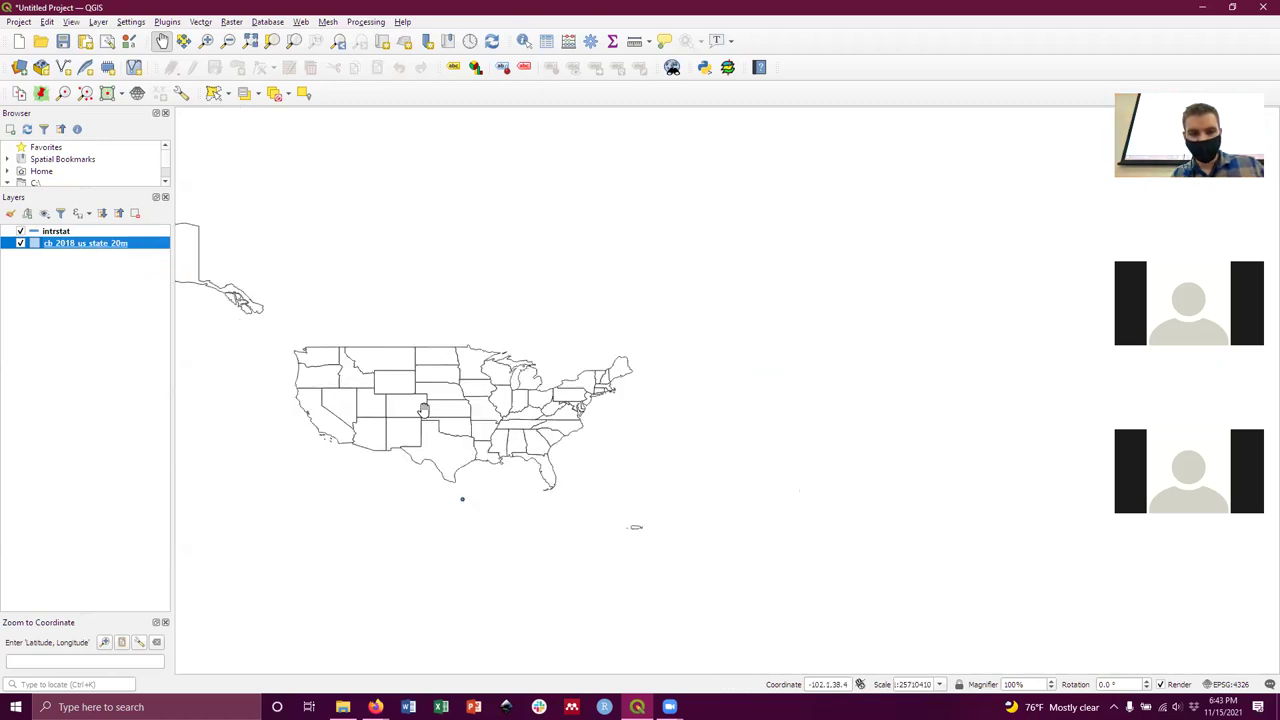
drag(452, 410, 522, 395)
scroll(590, 405, up, 3)
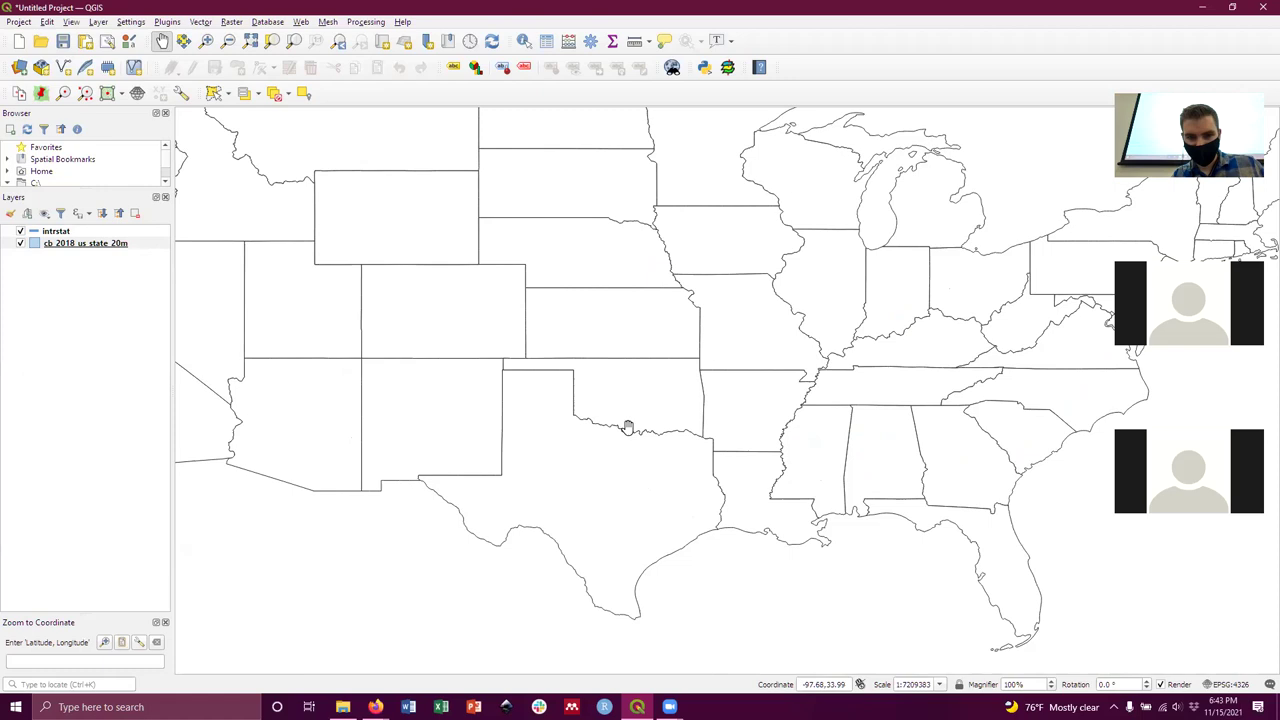
scroll(627, 428, down, 3)
scroll(627, 428, down, 4)
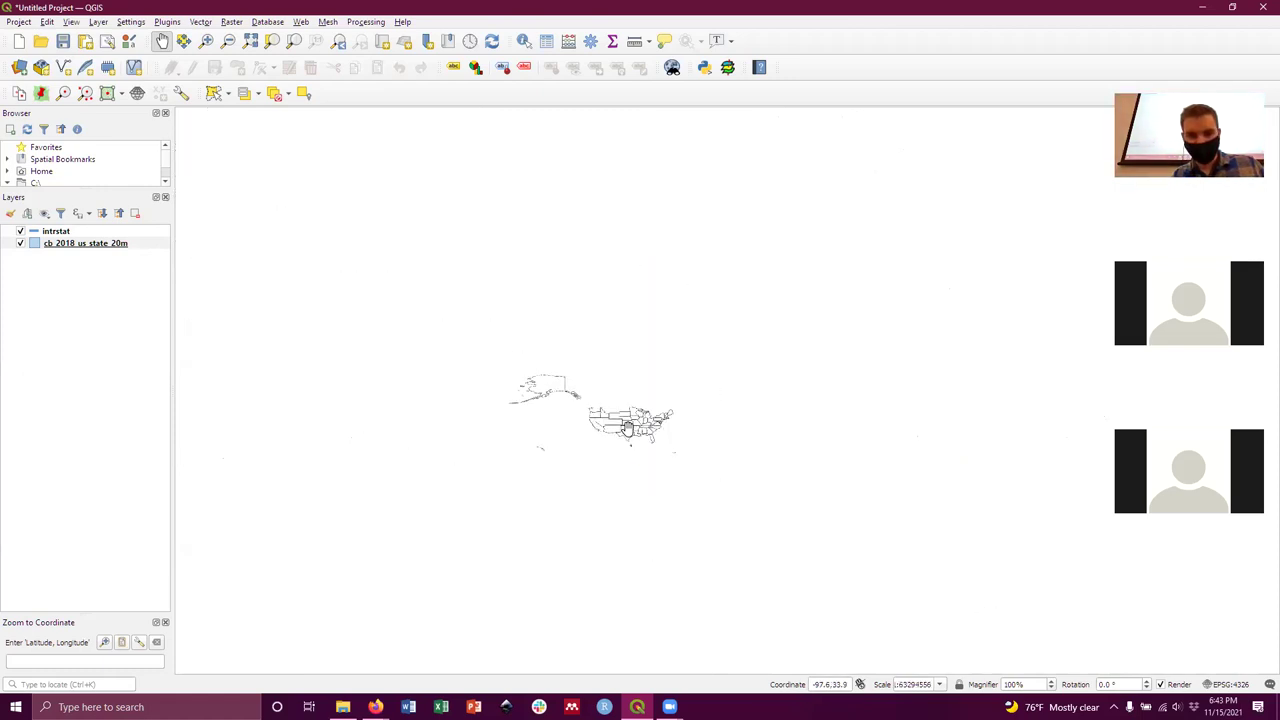
scroll(627, 428, up, 5)
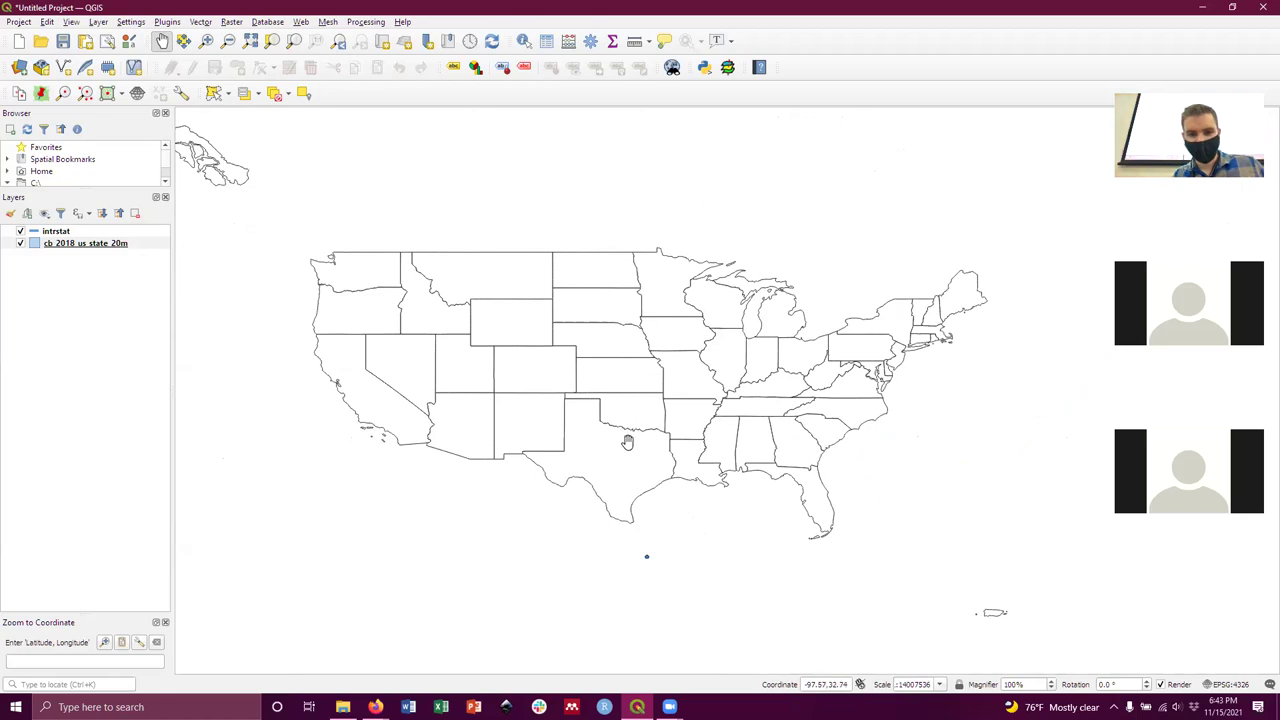
Inspect the small dot south of Texas up close and compare its size with the state outlines.
scroll(646, 560, up, 9)
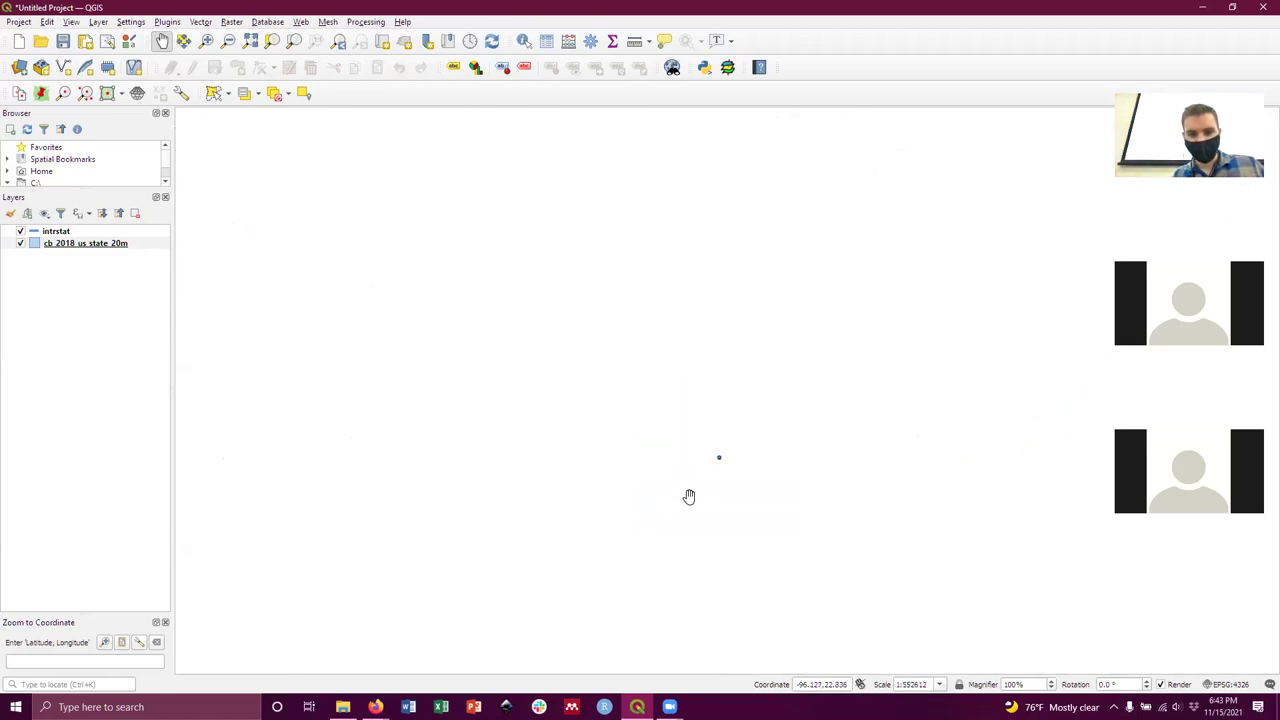
drag(795, 360, 777, 311)
drag(789, 337, 754, 384)
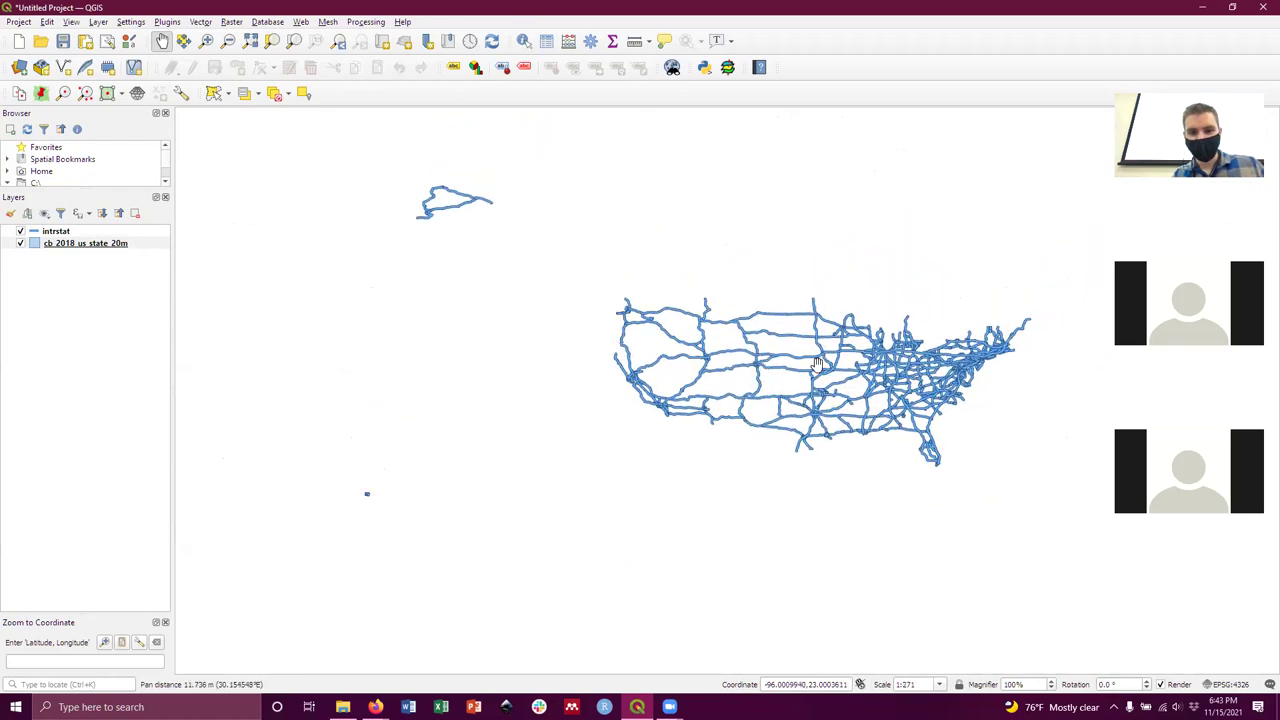
scroll(741, 364, down, 5)
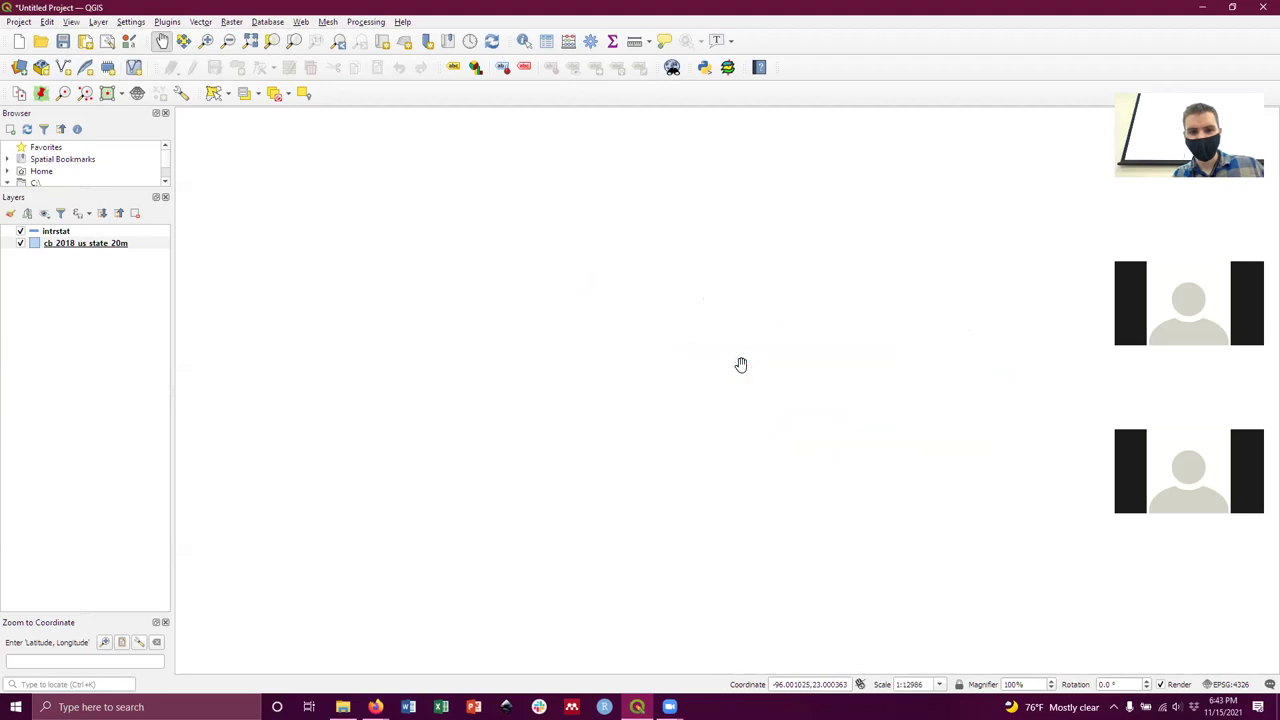
scroll(741, 364, down, 4)
scroll(740, 375, down, 3)
scroll(742, 378, up, 6)
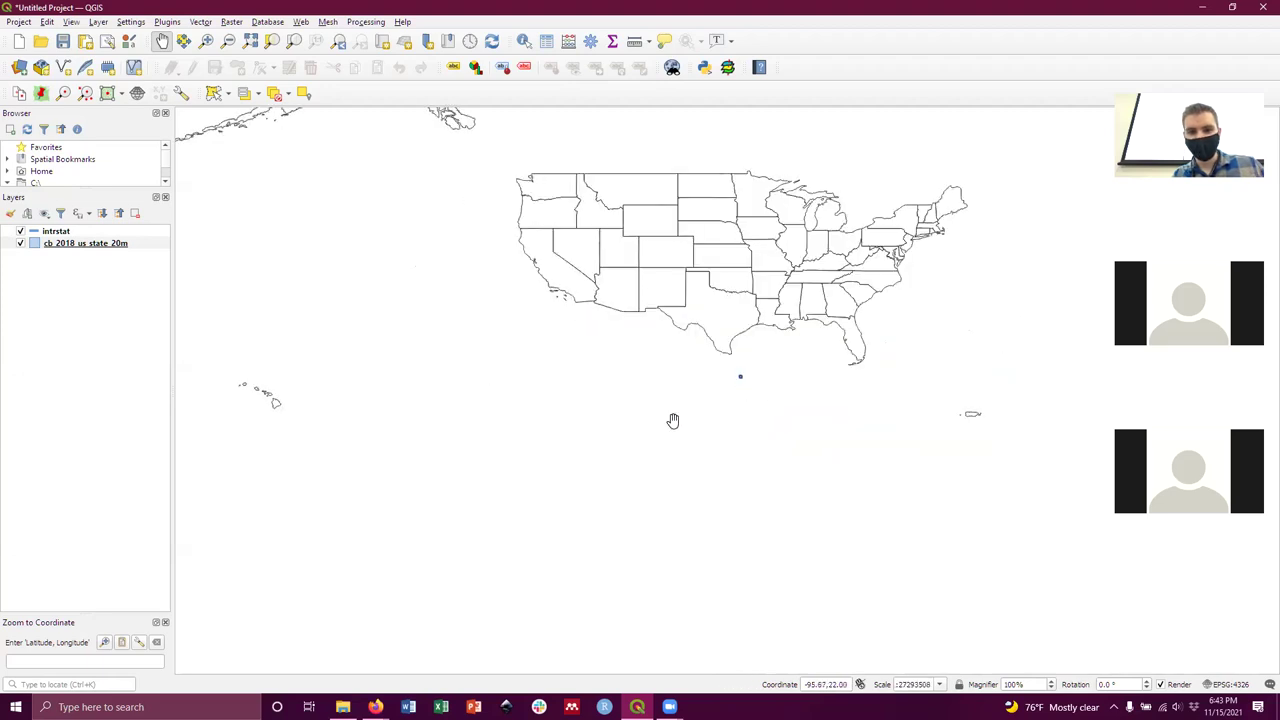
Set the intrstat layer's CRS to EPSG:4326 and view it over the states.
click(52, 235)
right_click(52, 235)
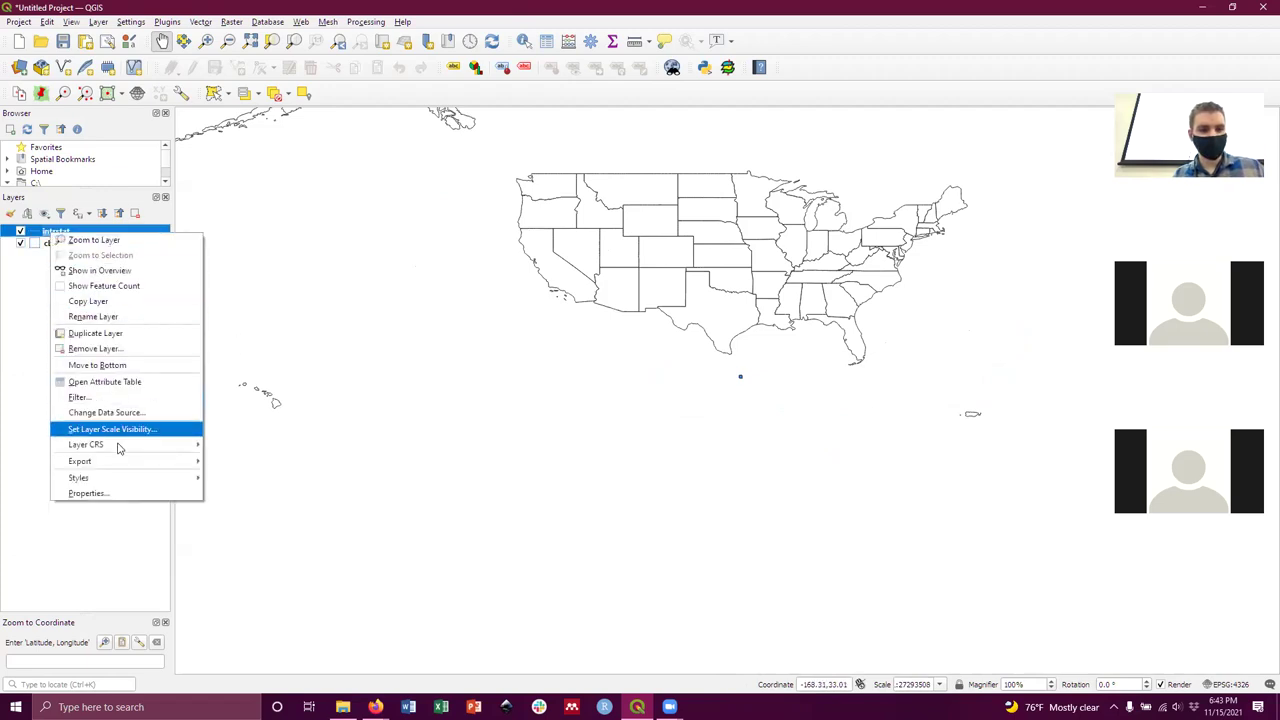
mouse_move(125, 450)
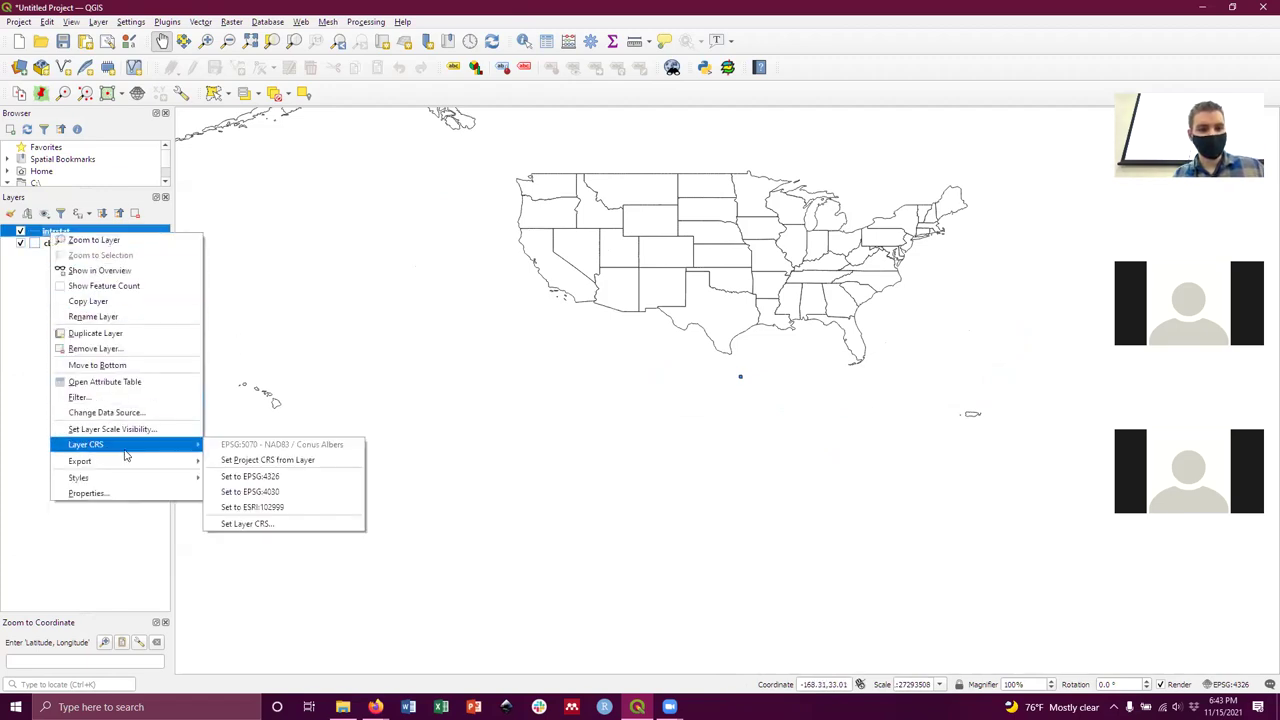
click(244, 481)
drag(756, 347, 691, 474)
drag(514, 398, 582, 410)
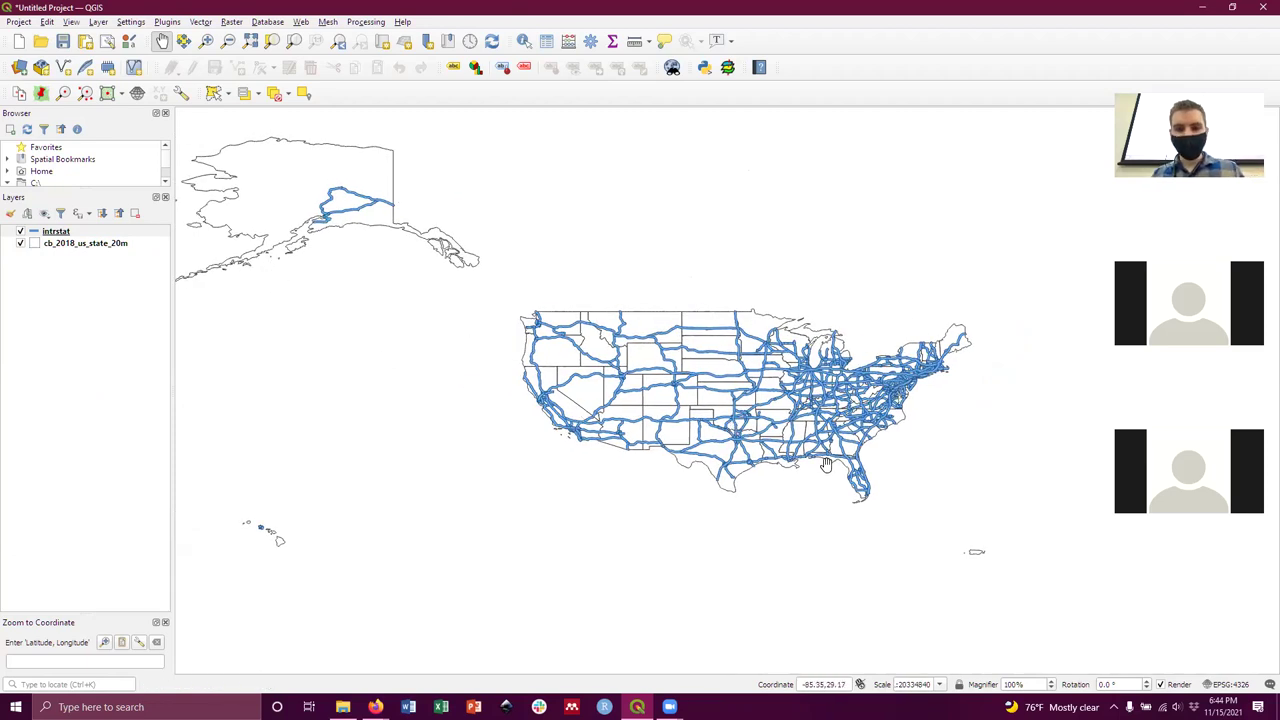
Add the raster layer elev48i0100a.tif from the Elevational Data folder inside Geological and Biological.
click(99, 22)
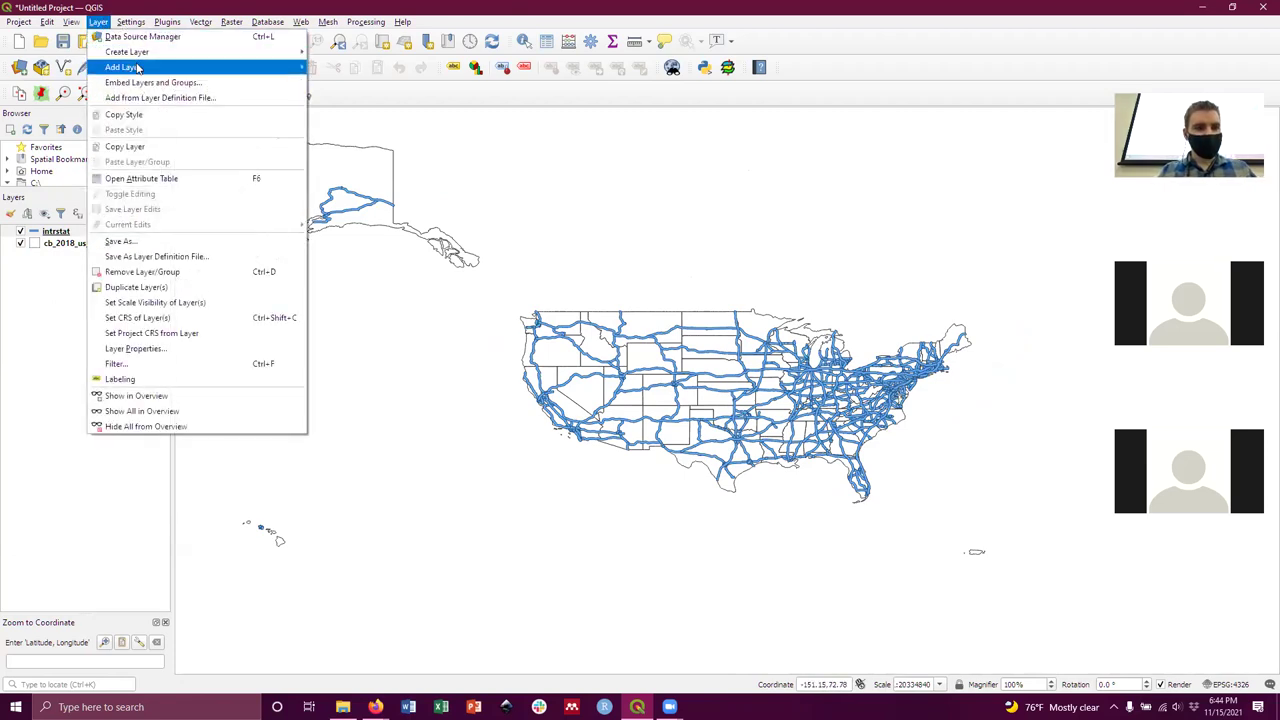
mouse_move(216, 72)
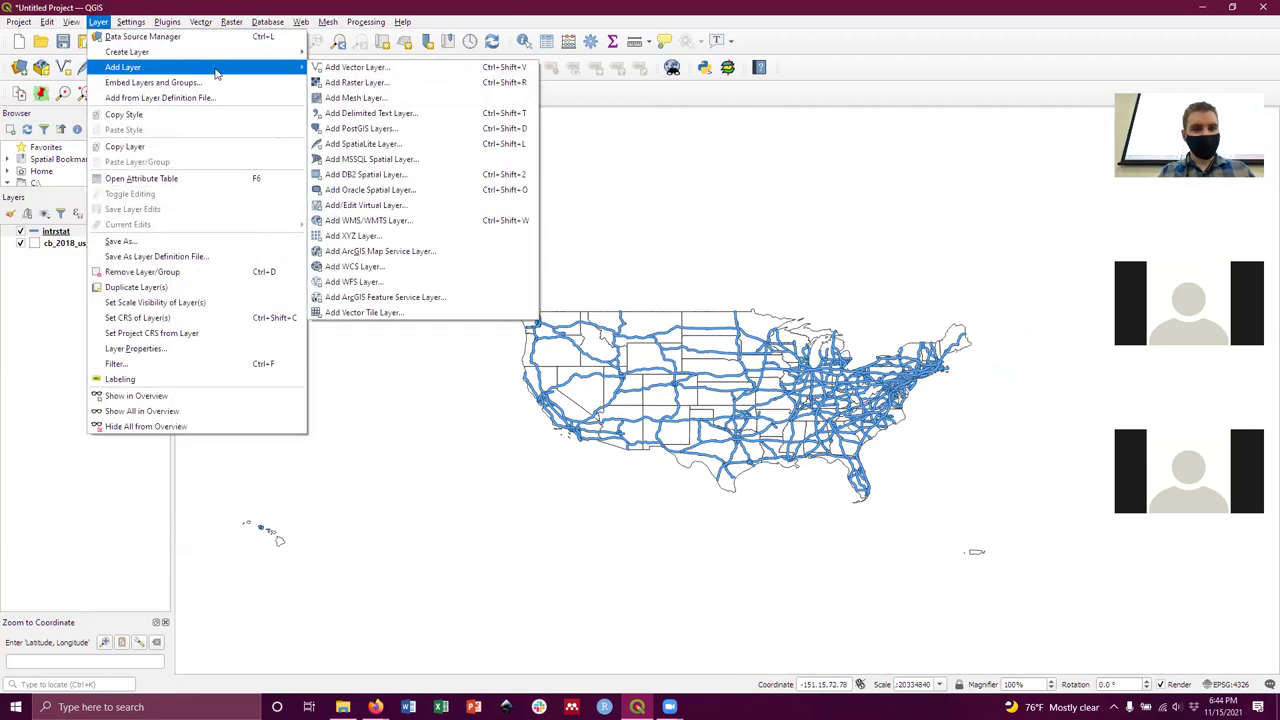
click(360, 83)
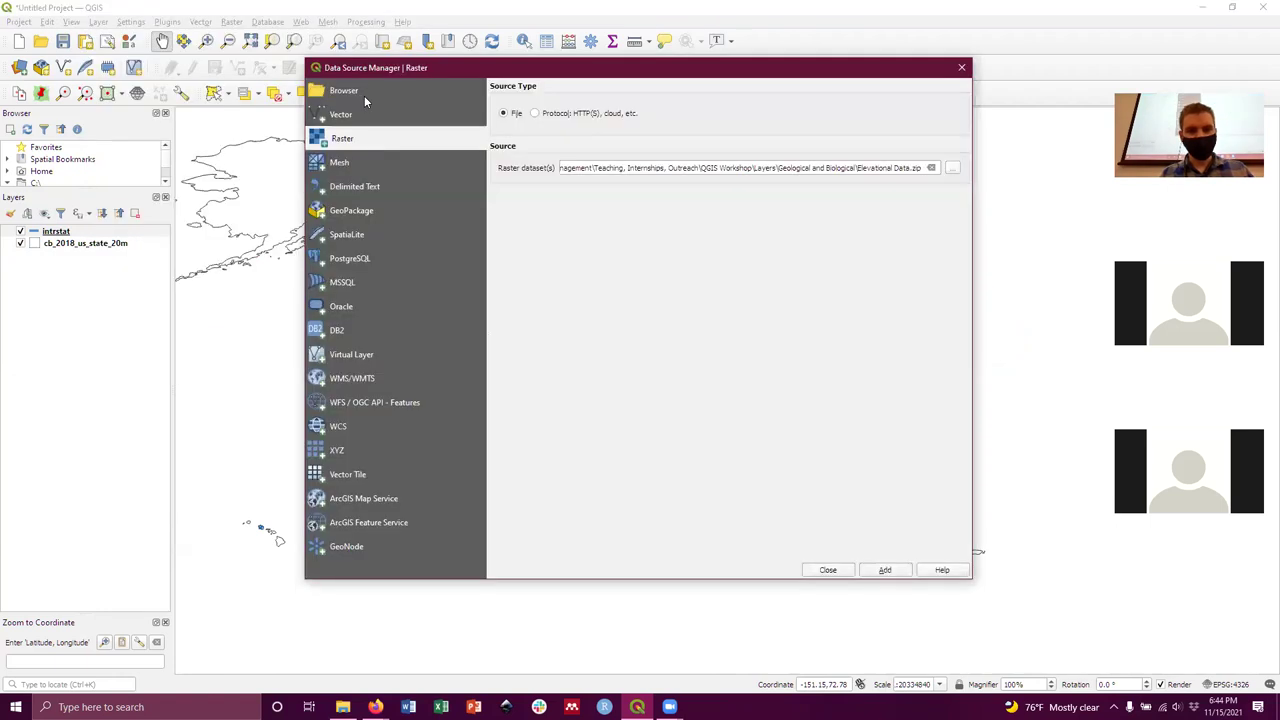
click(955, 169)
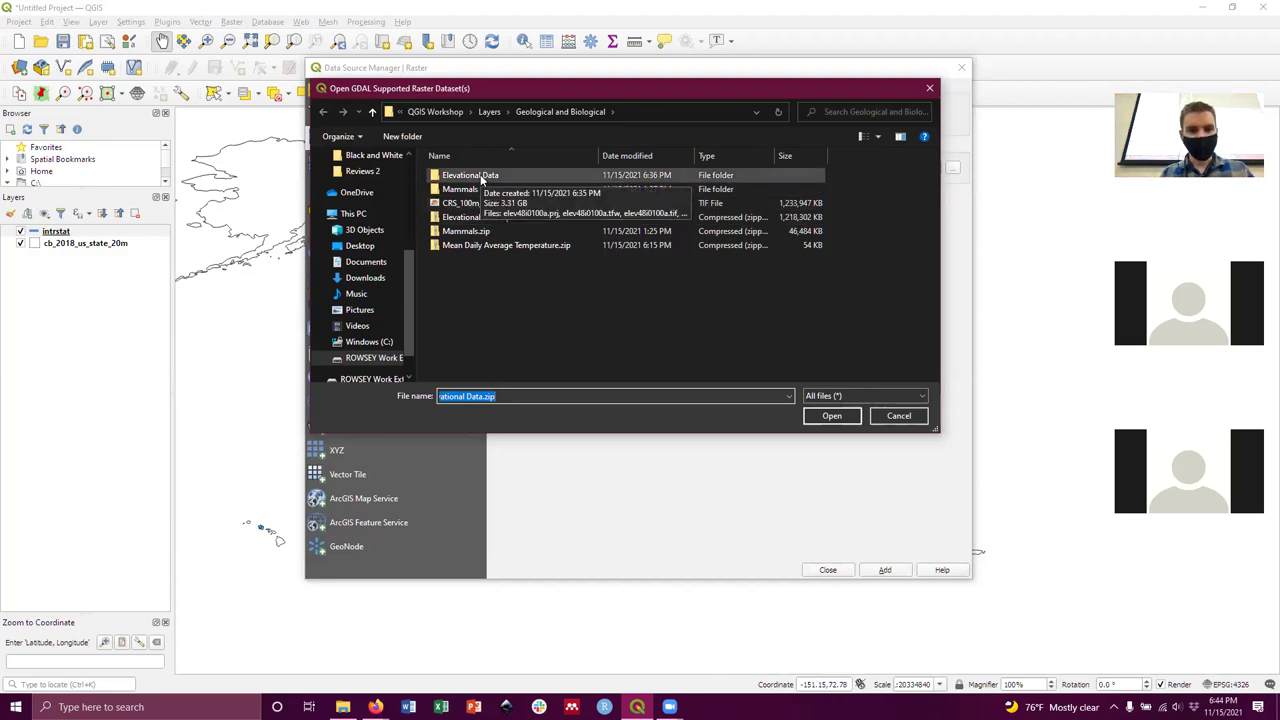
double_click(481, 177)
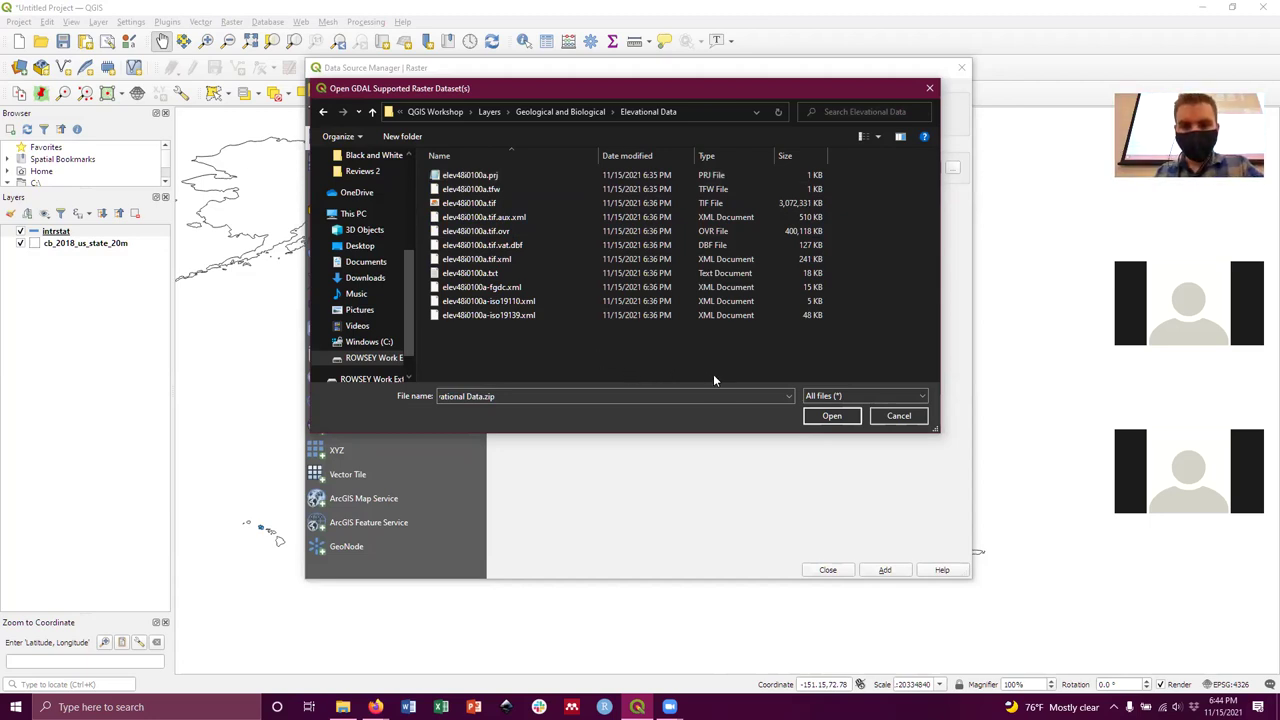
click(711, 203)
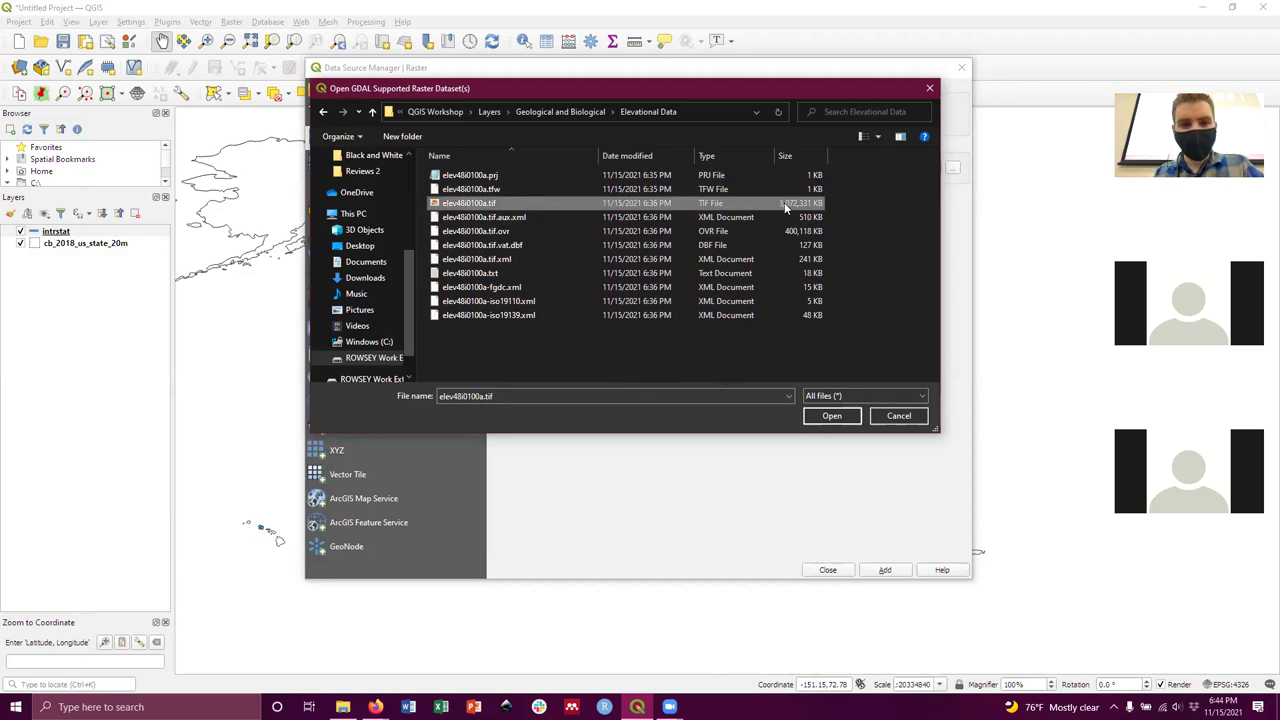
double_click(465, 205)
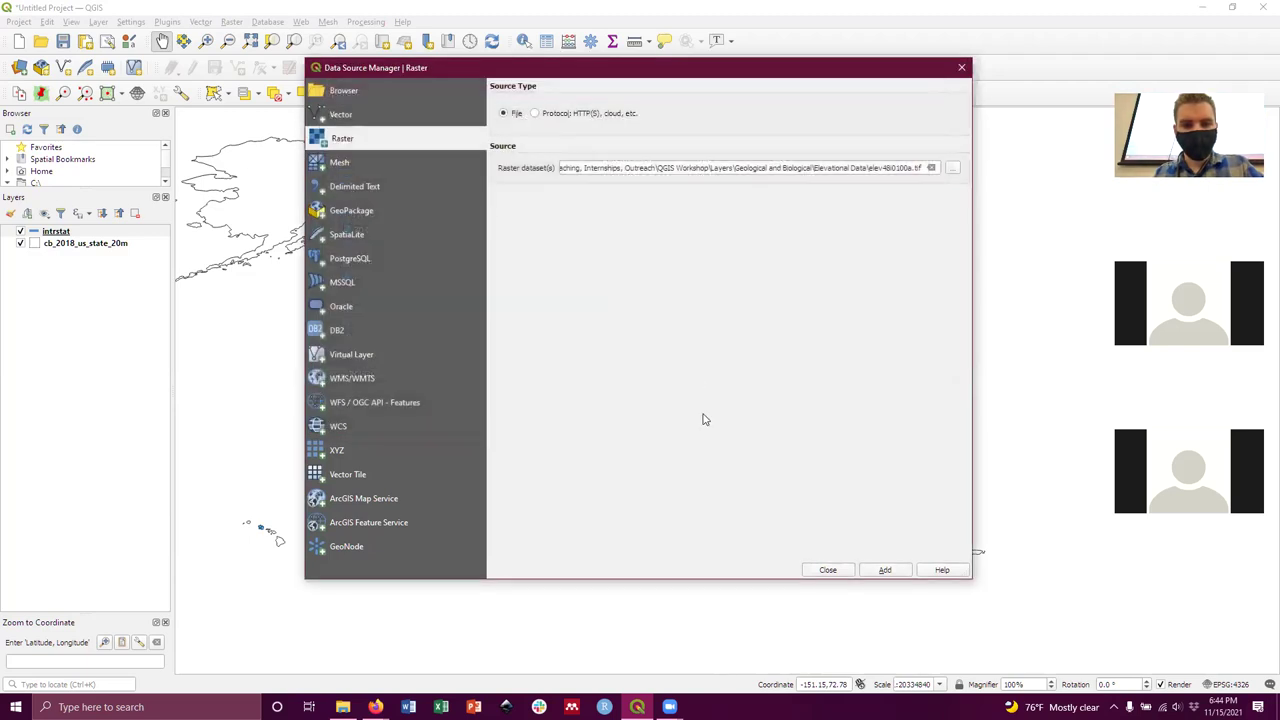
click(885, 569)
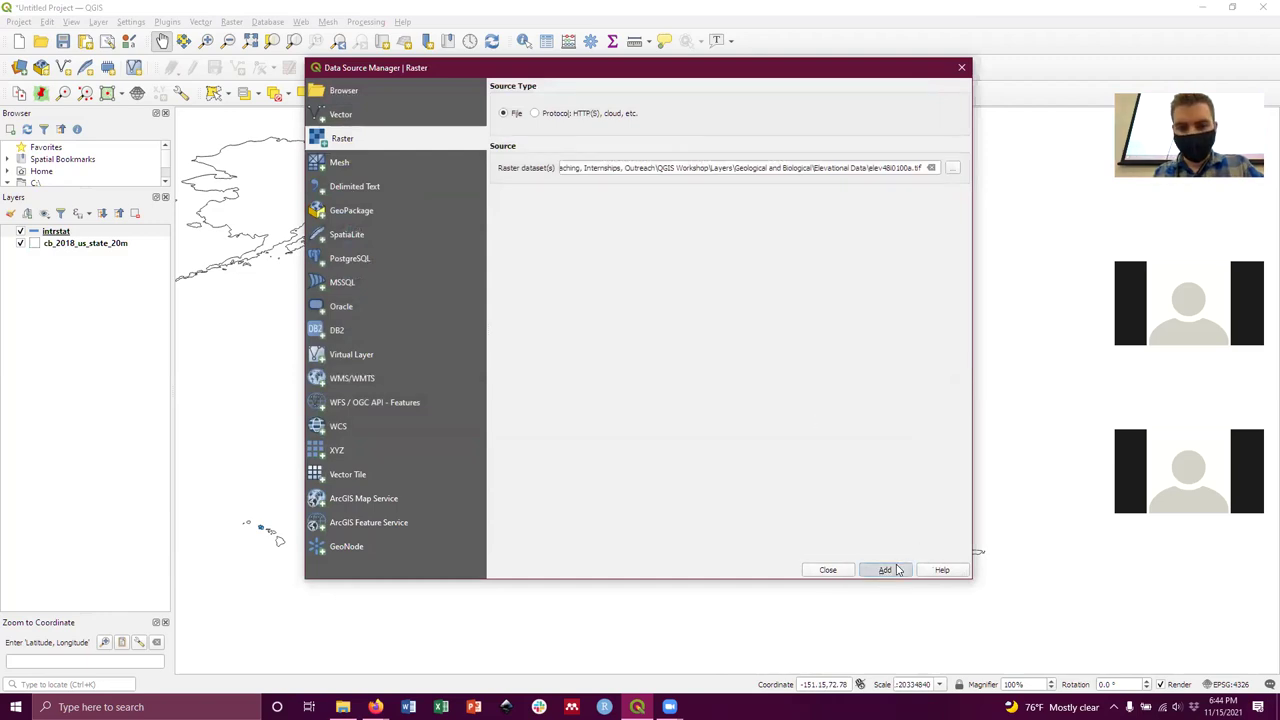
click(828, 571)
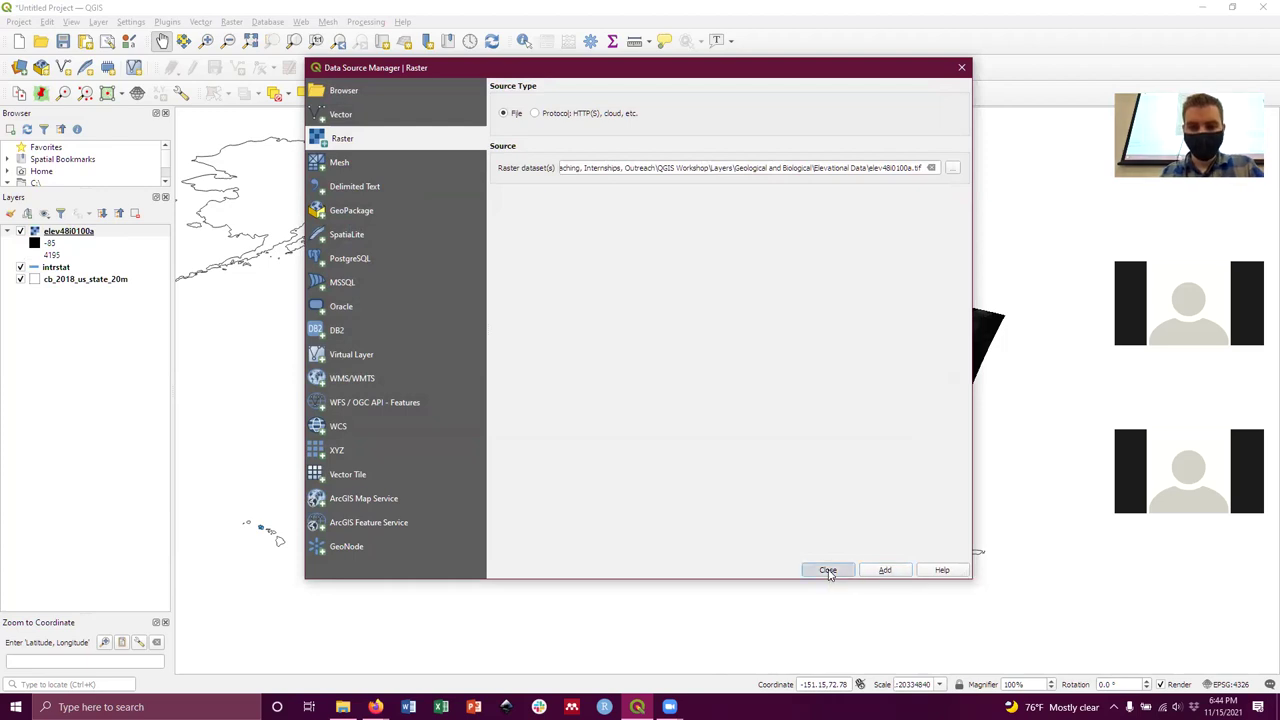
Move the elev48i0100a raster beneath the intrstat and cb_2018_us_state_20m layers in the layer order.
drag(794, 466, 541, 360)
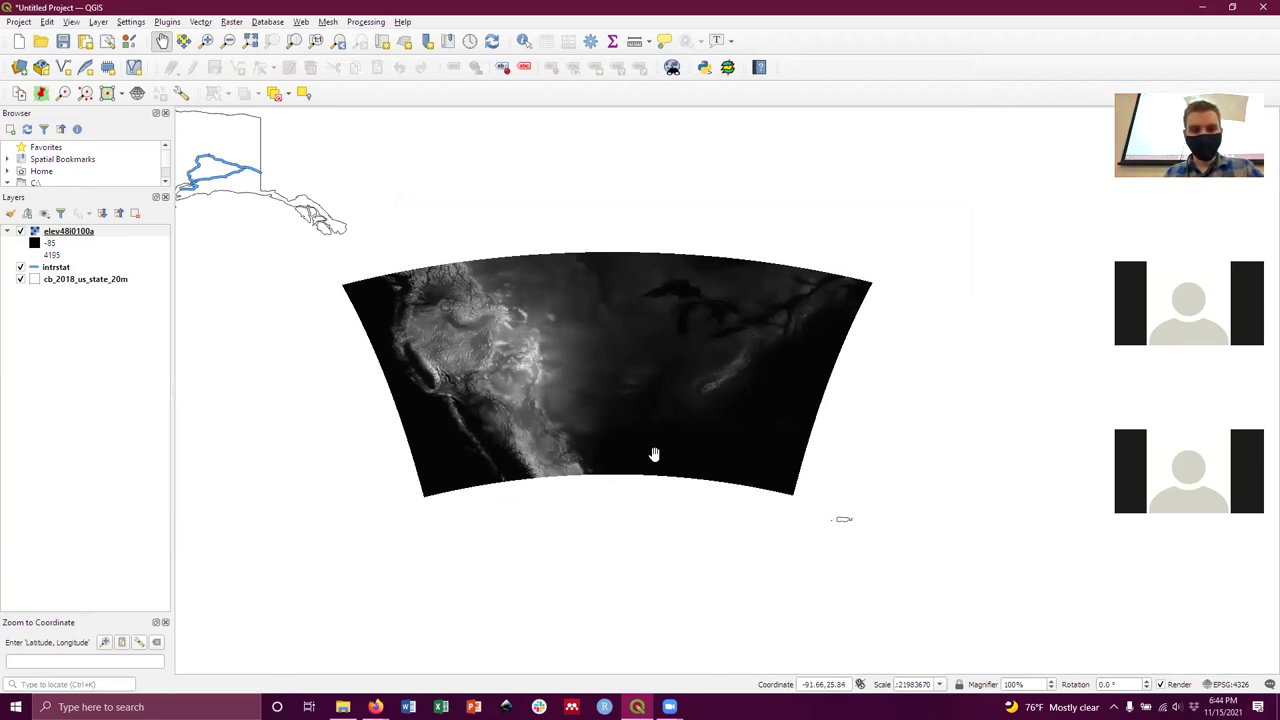
drag(455, 342, 467, 348)
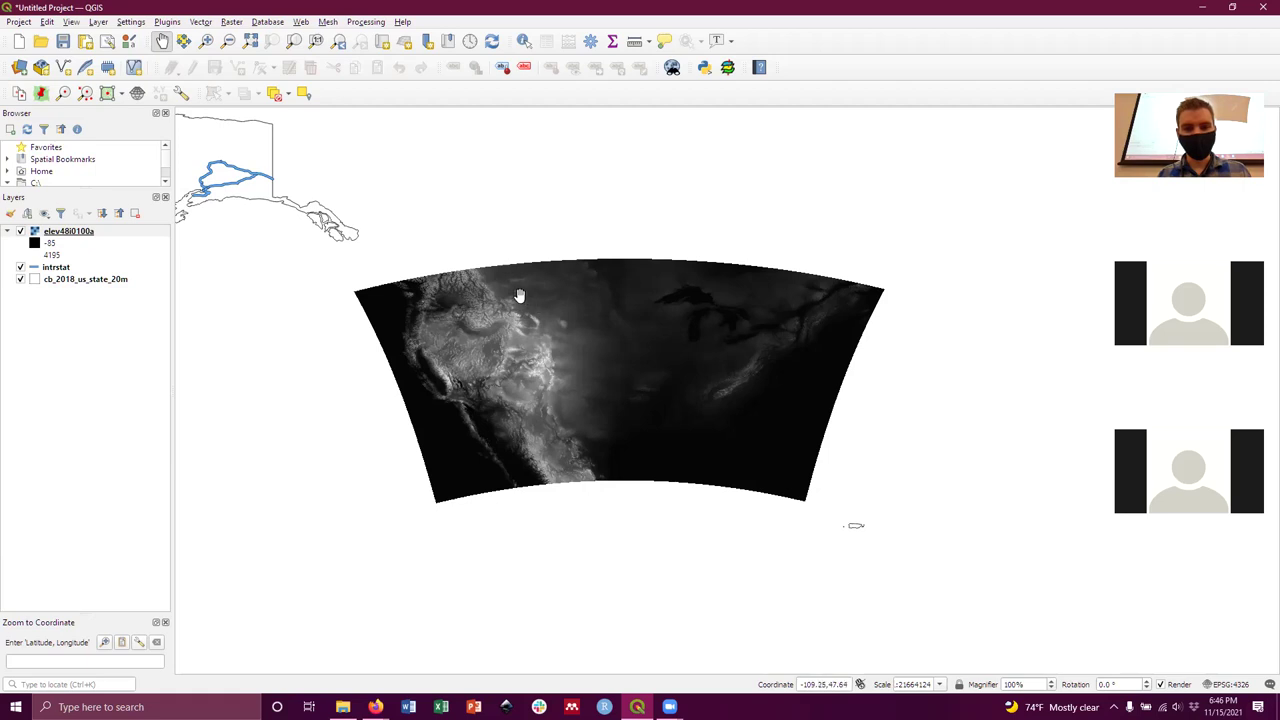
drag(82, 236, 79, 295)
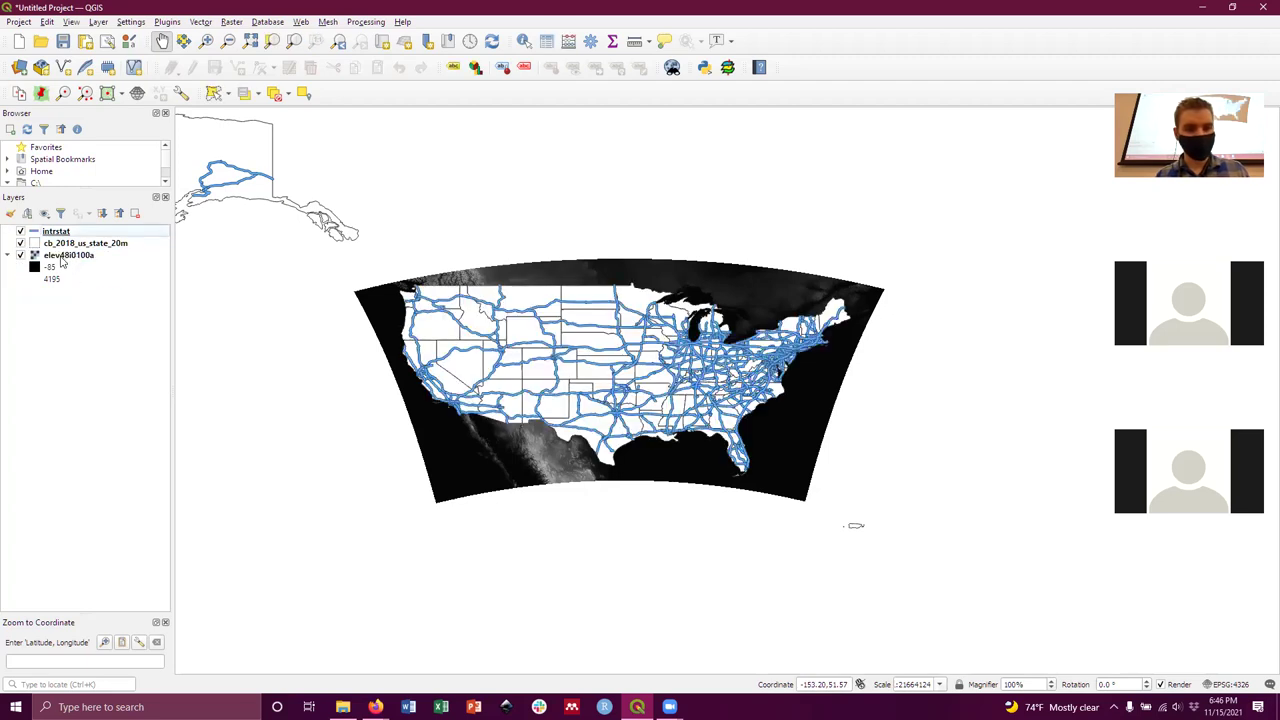
mouse_move(61, 262)
mouse_down()
mouse_move(62, 243)
mouse_move(70, 260)
mouse_up()
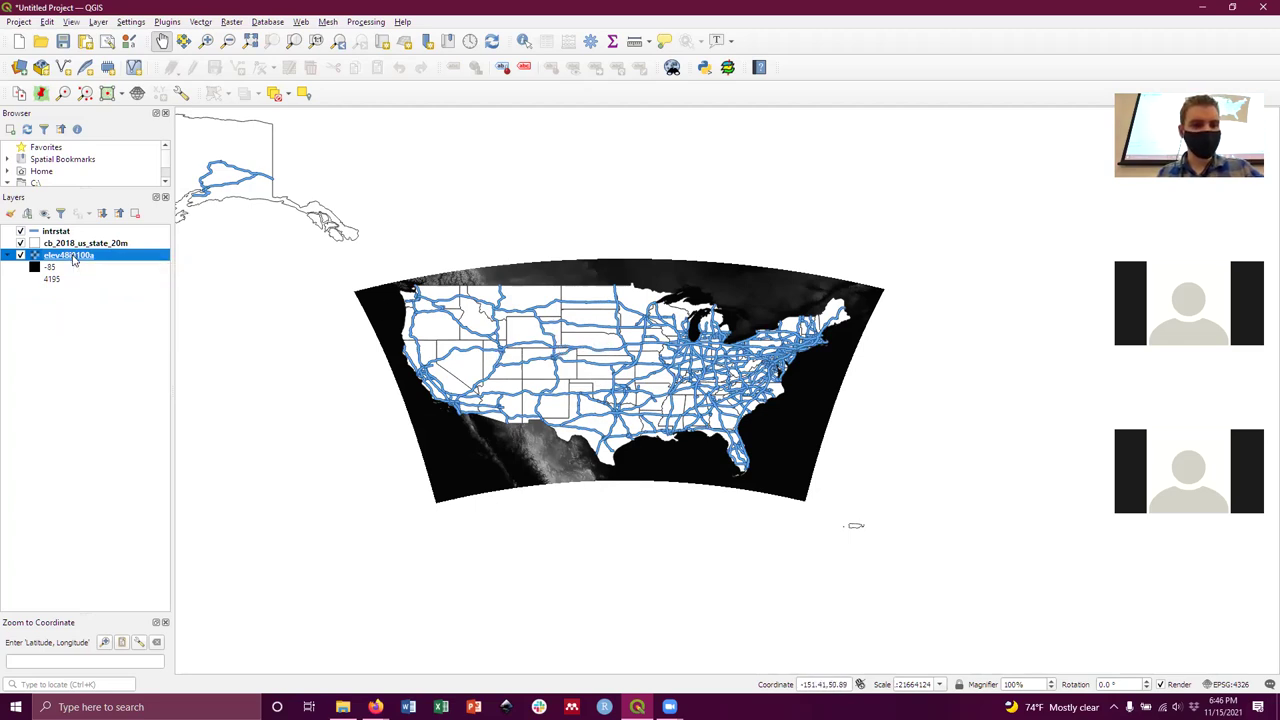
click(72, 318)
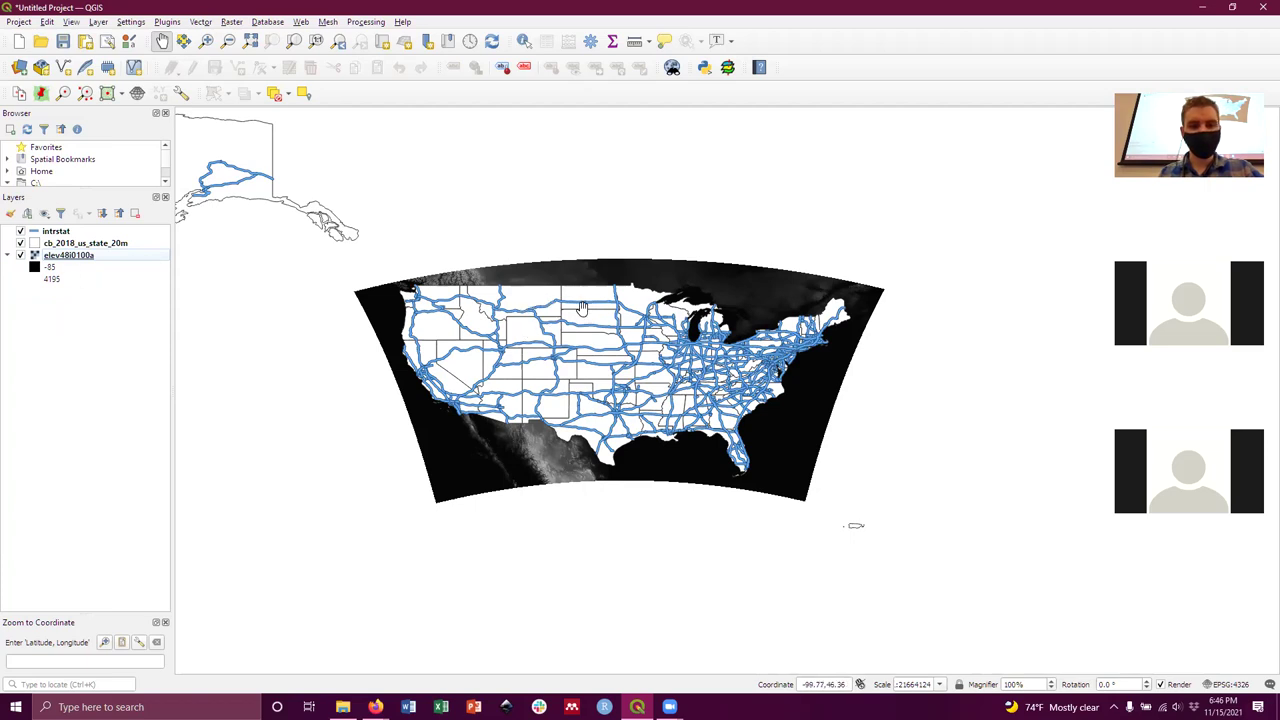
Make the cb_2018_us_state_20m layer's simple fill fully transparent by setting its fill color opacity to 0%.
right_click(35, 247)
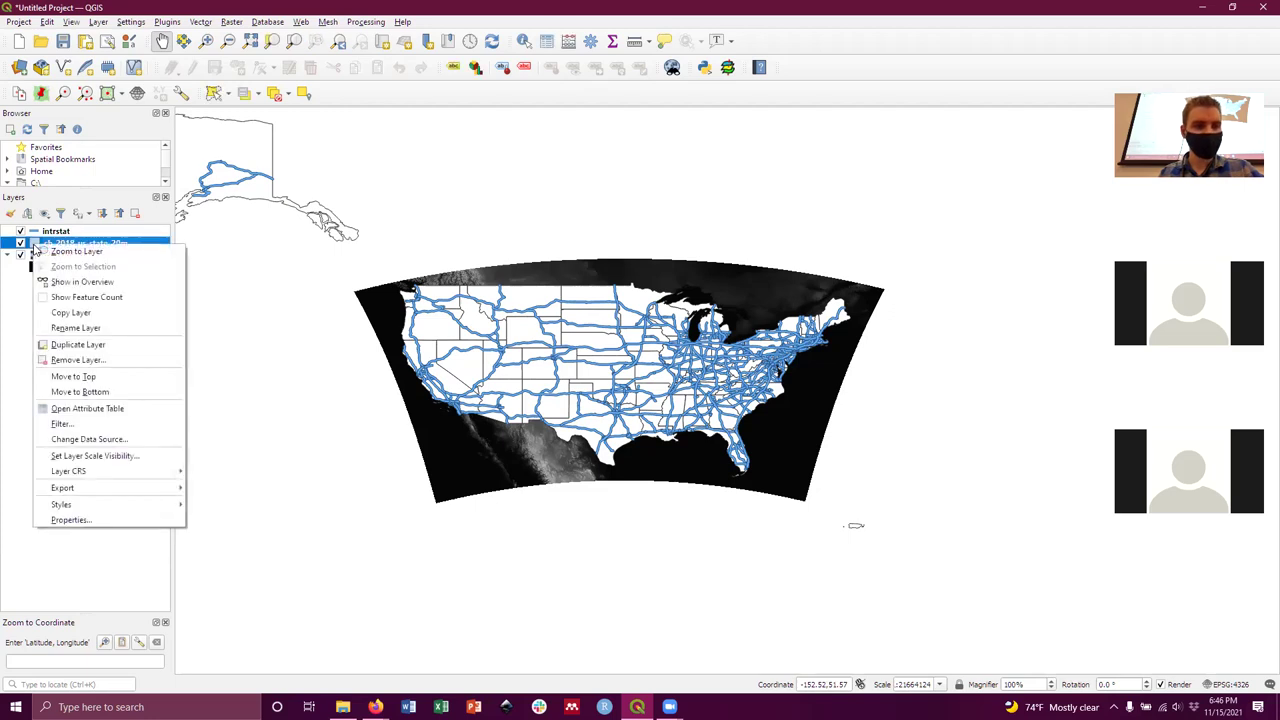
mouse_move(140, 510)
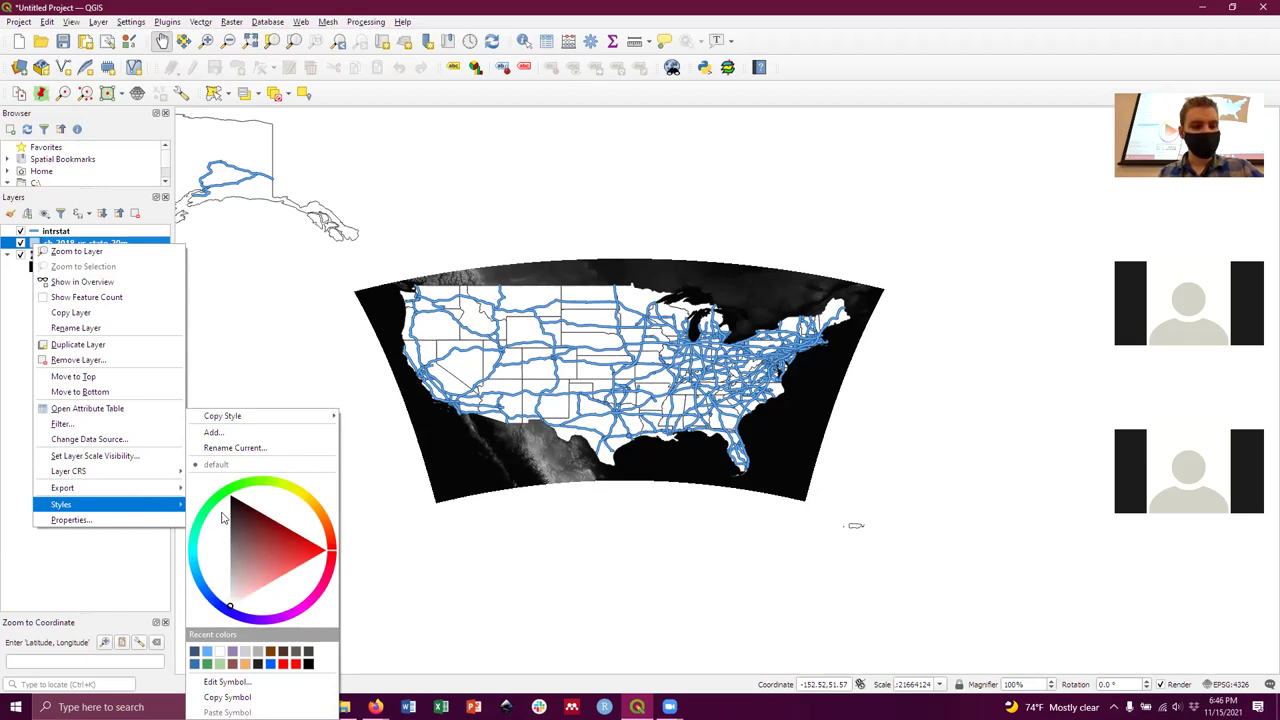
click(233, 683)
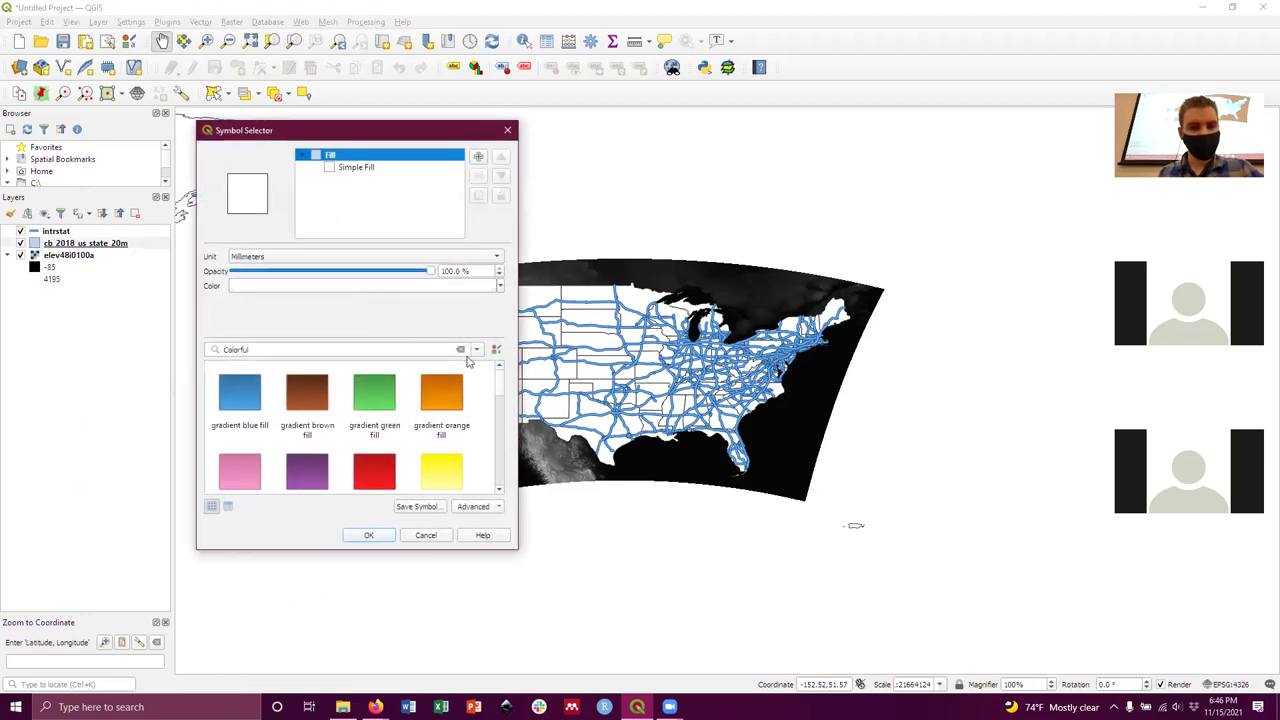
click(350, 167)
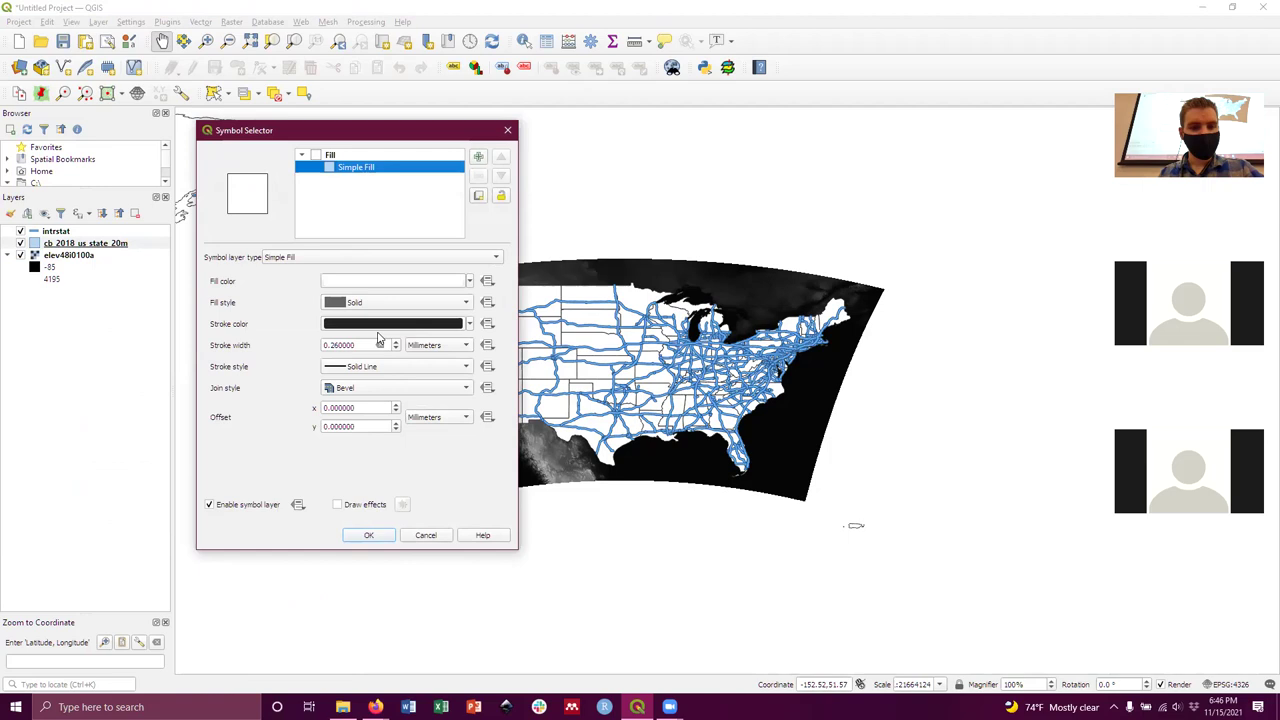
click(369, 284)
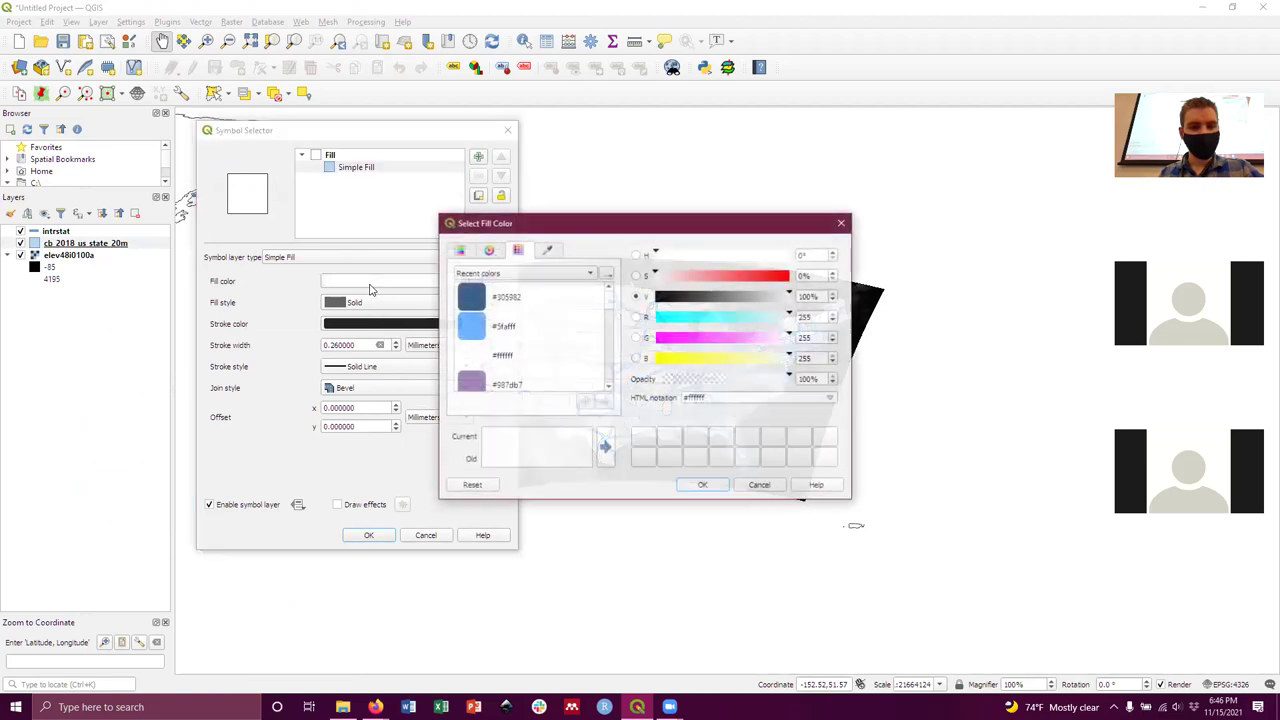
drag(790, 378, 662, 379)
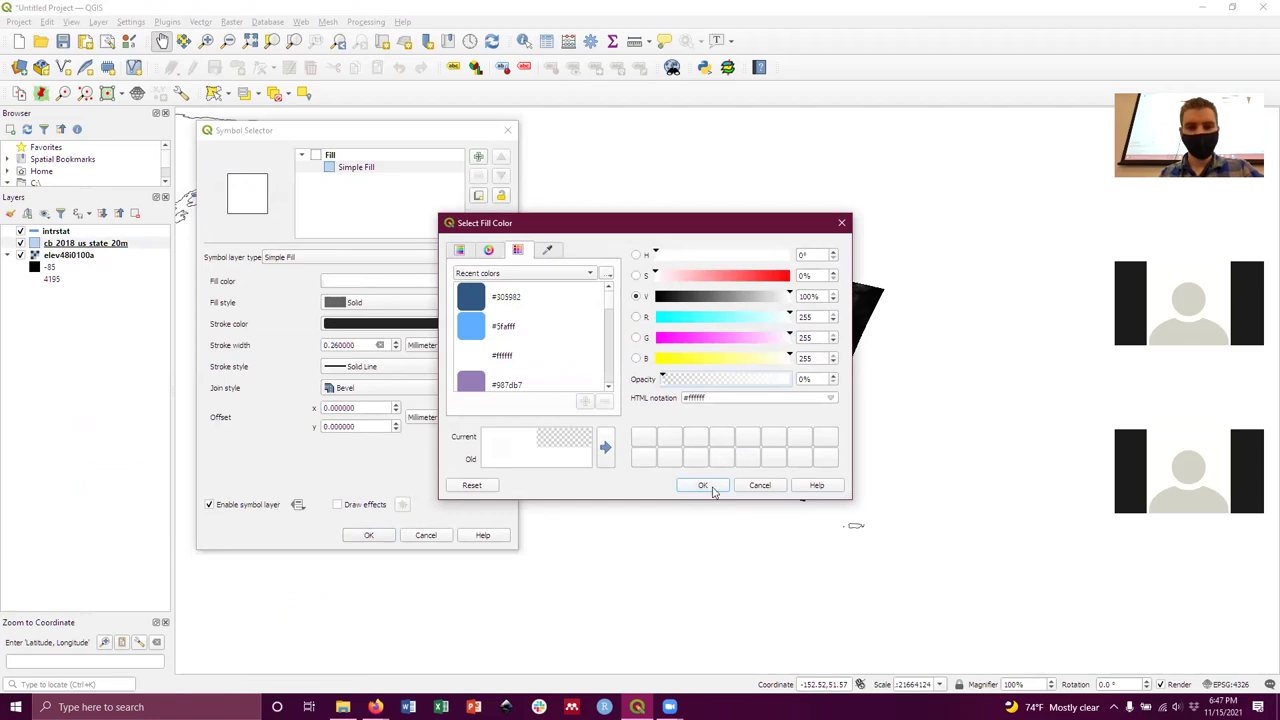
click(710, 488)
click(364, 537)
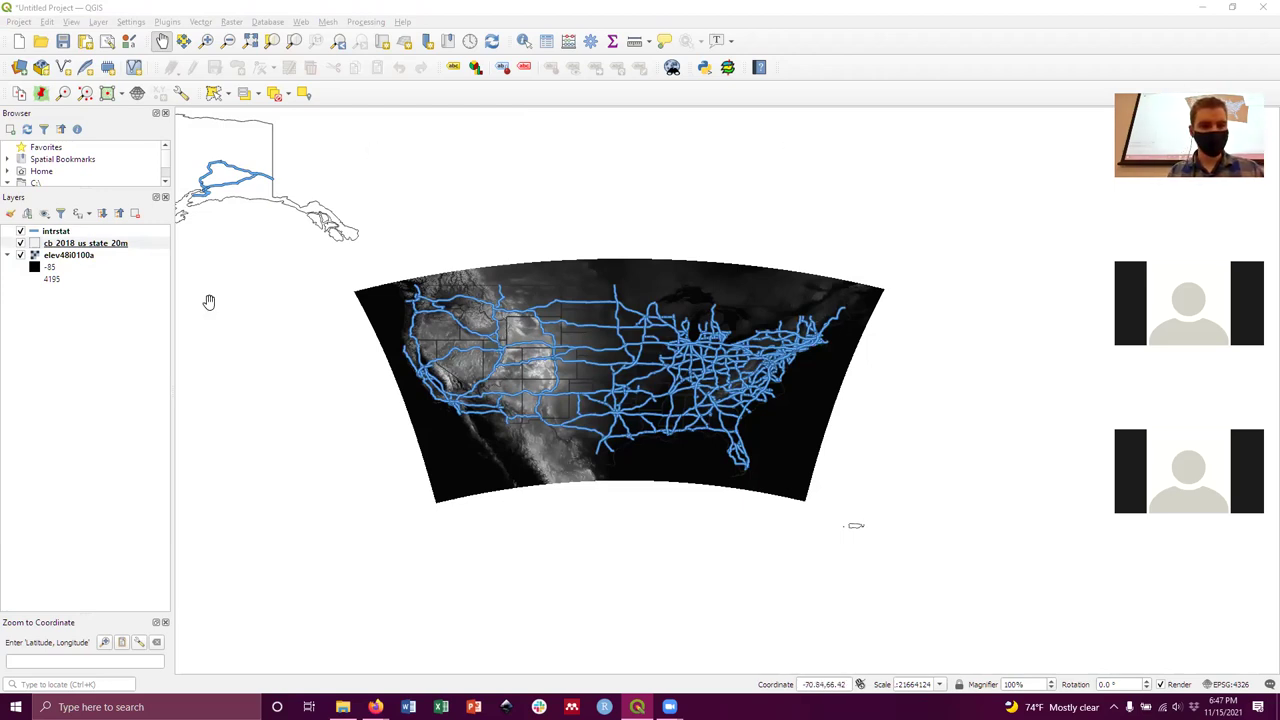
Raise the state layer's fill color opacity to 100% and return it to fully transparent.
right_click(36, 246)
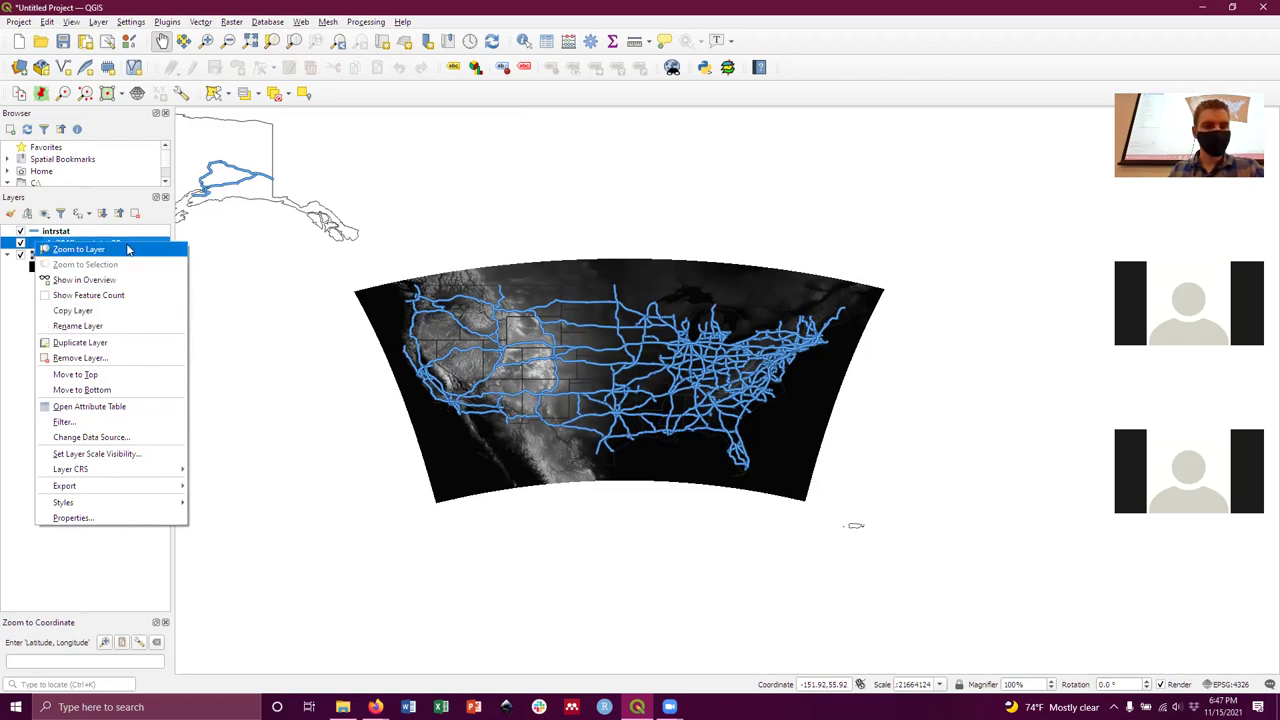
mouse_move(128, 502)
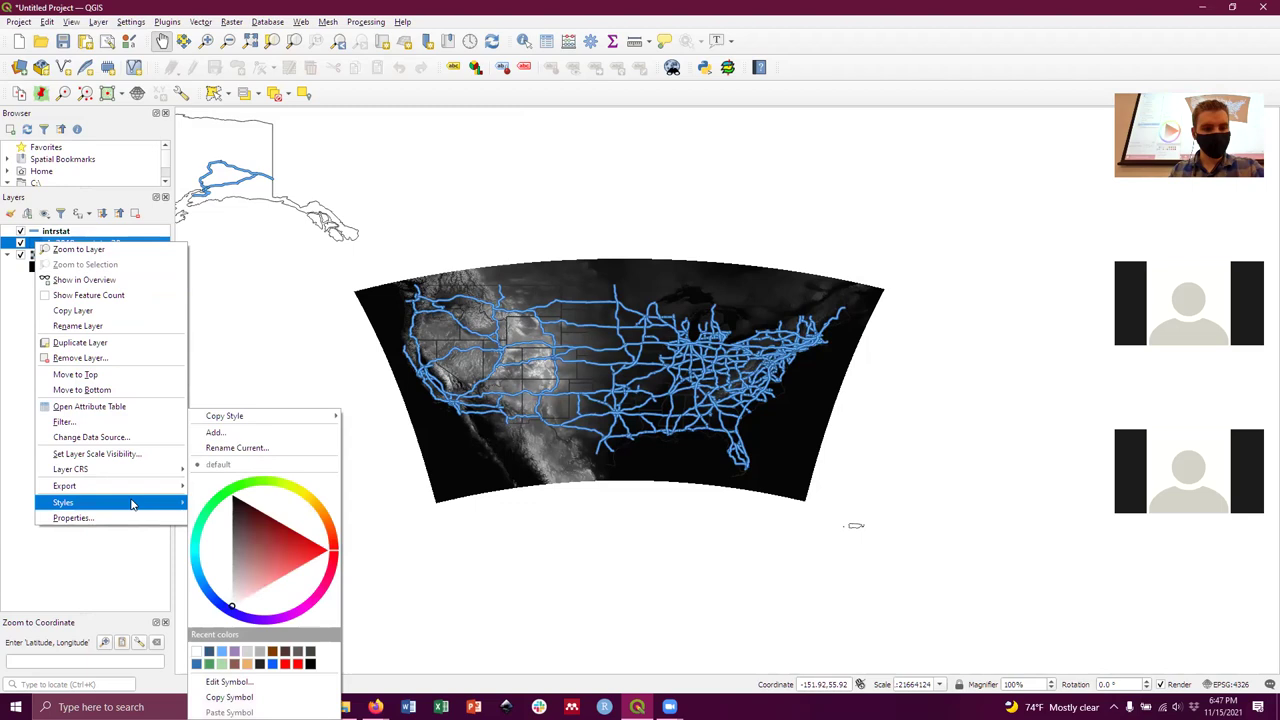
click(226, 682)
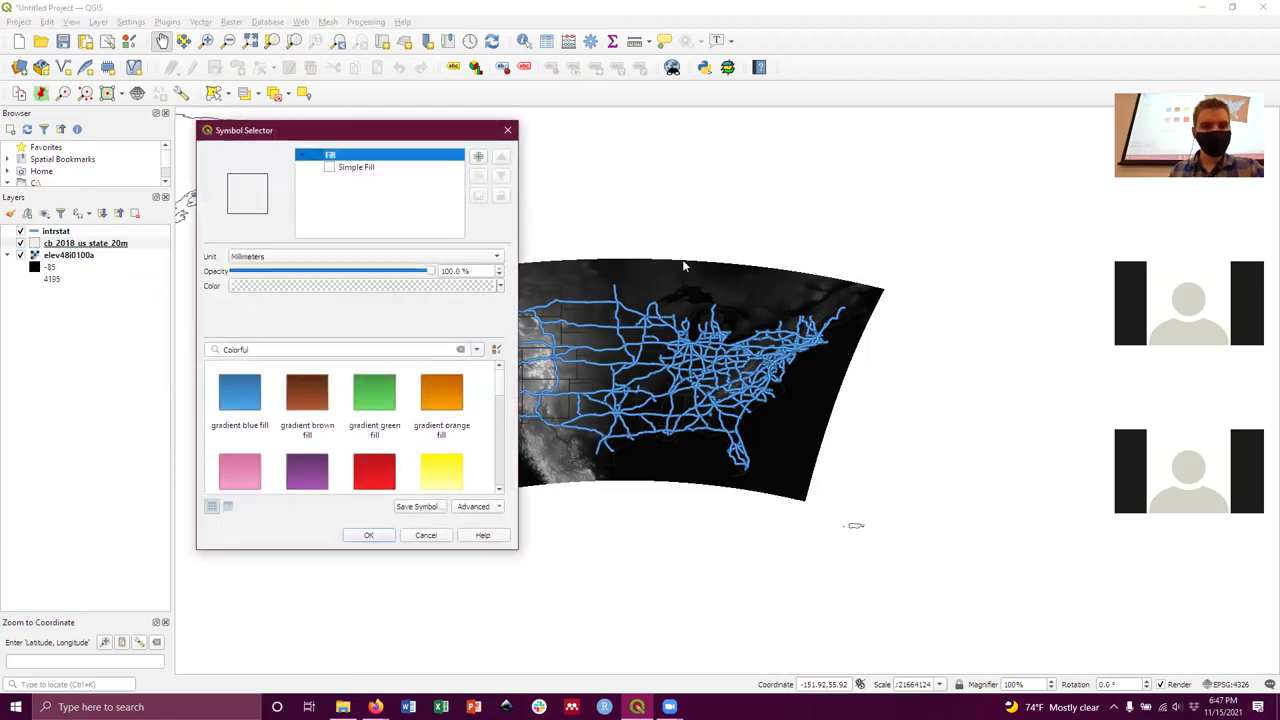
click(352, 167)
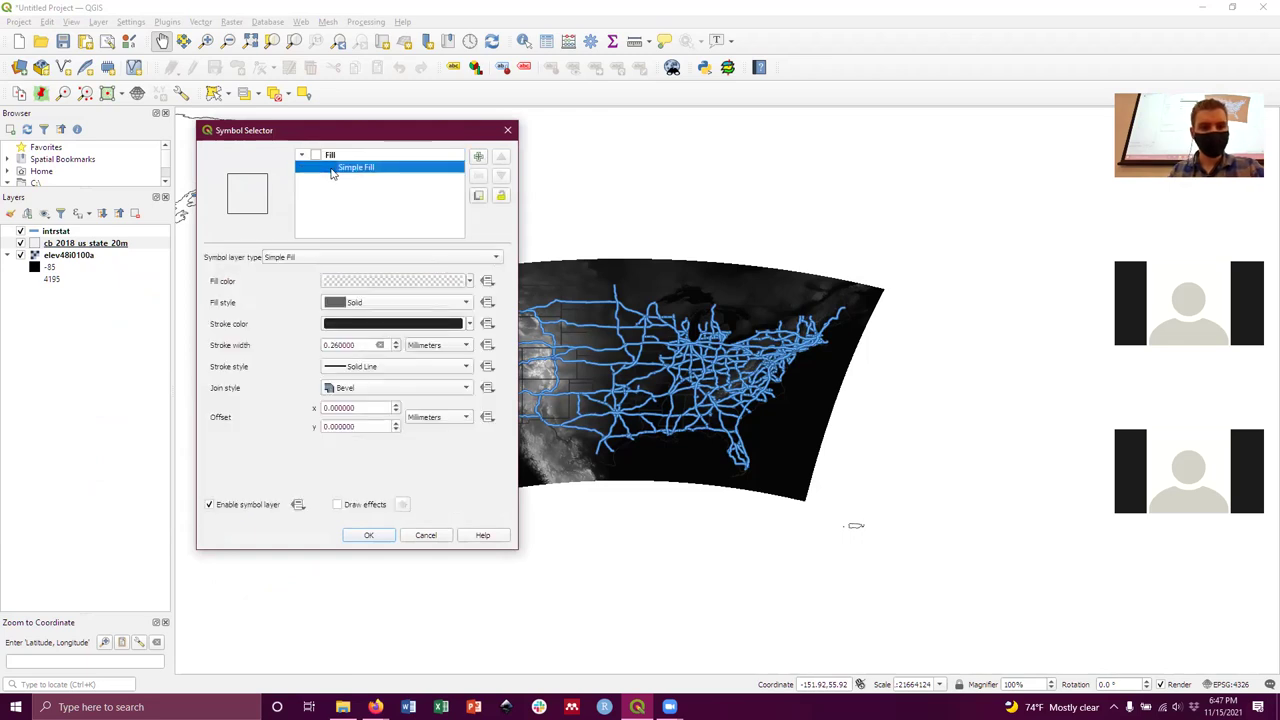
click(351, 282)
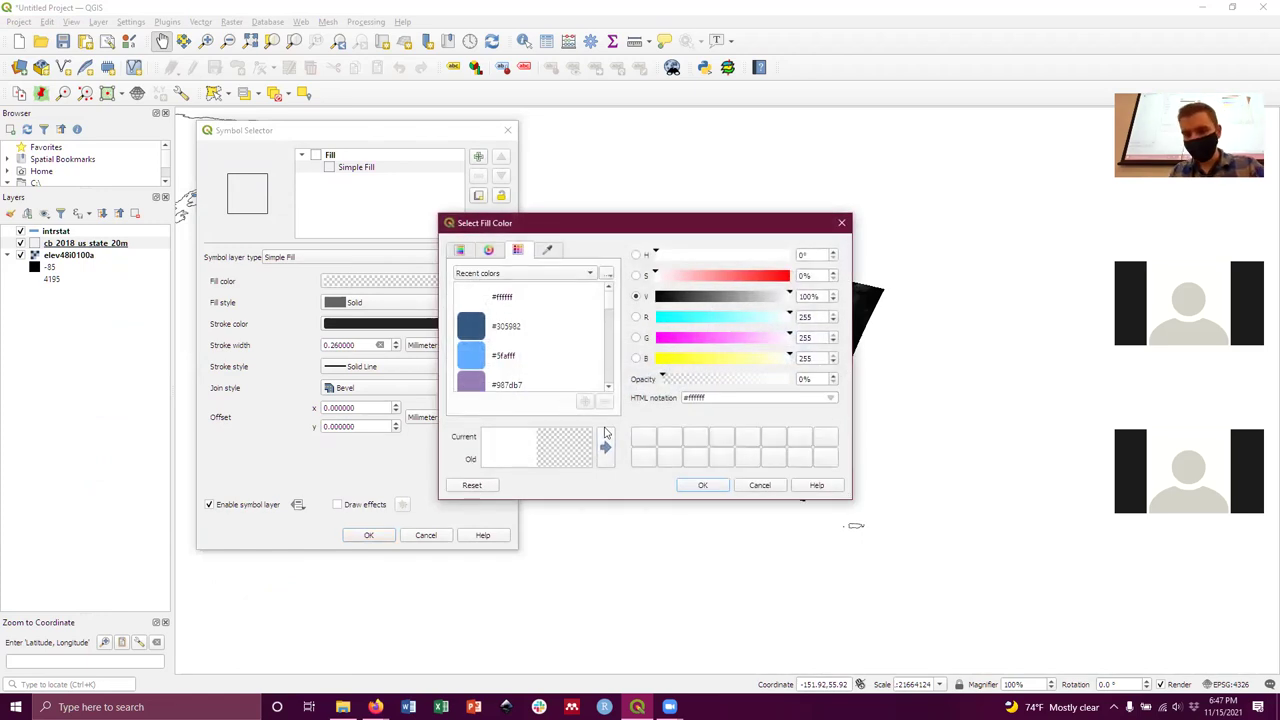
click(788, 383)
drag(788, 386, 796, 391)
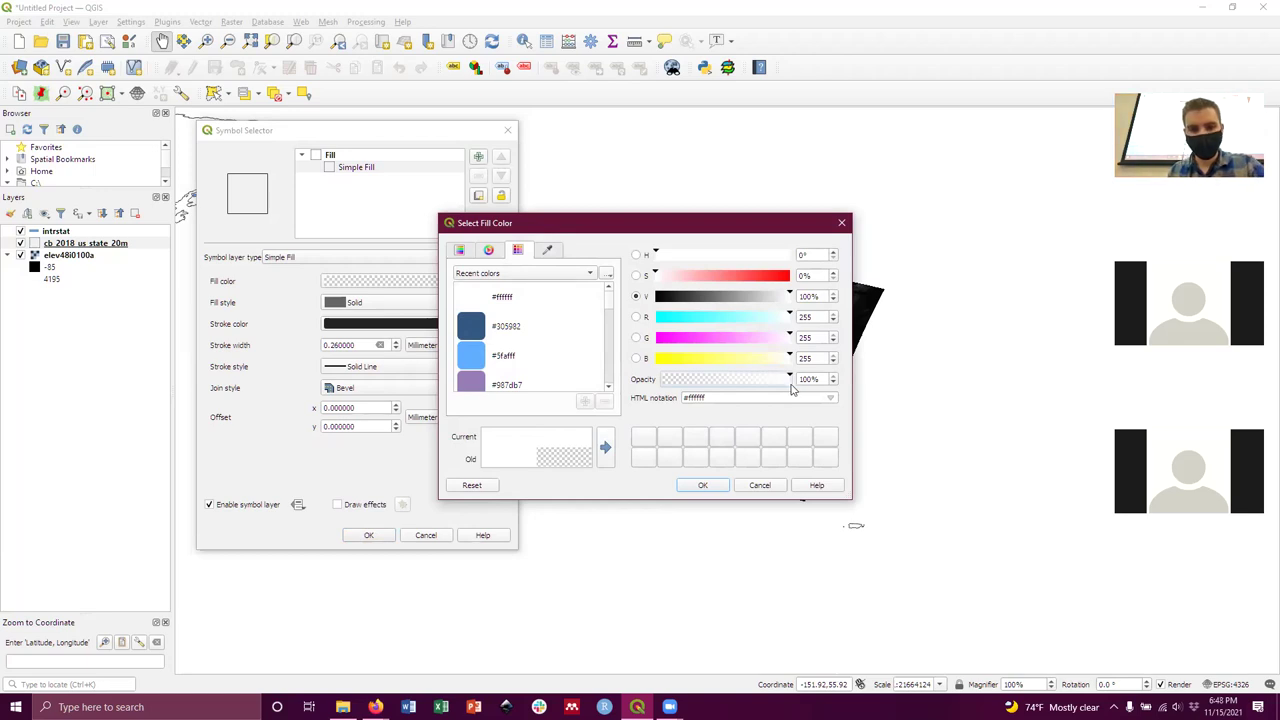
drag(791, 388, 652, 392)
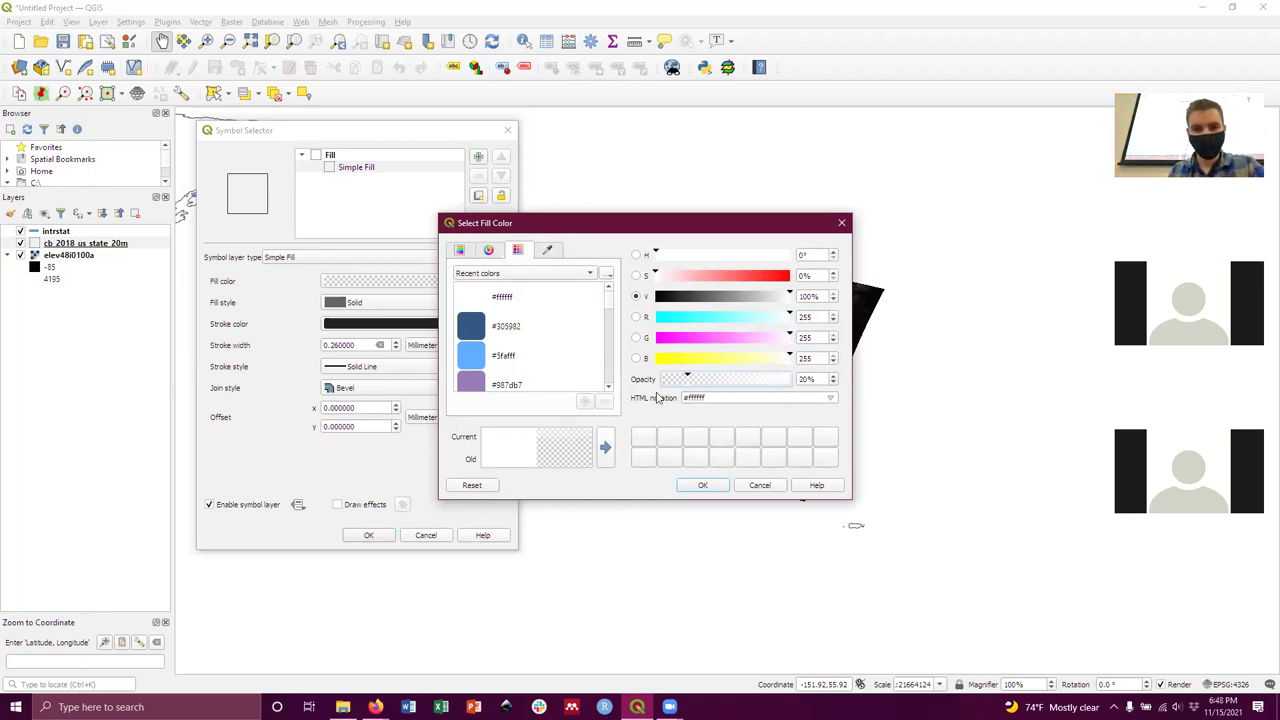
click(701, 487)
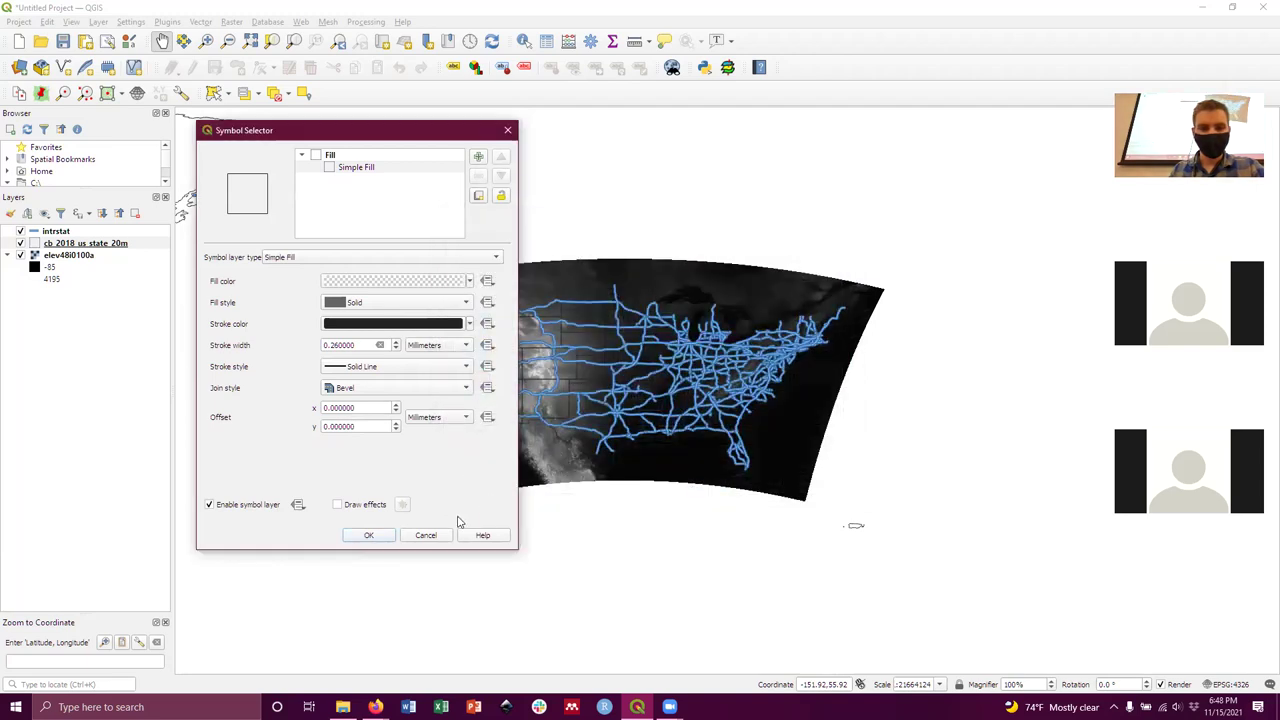
click(366, 536)
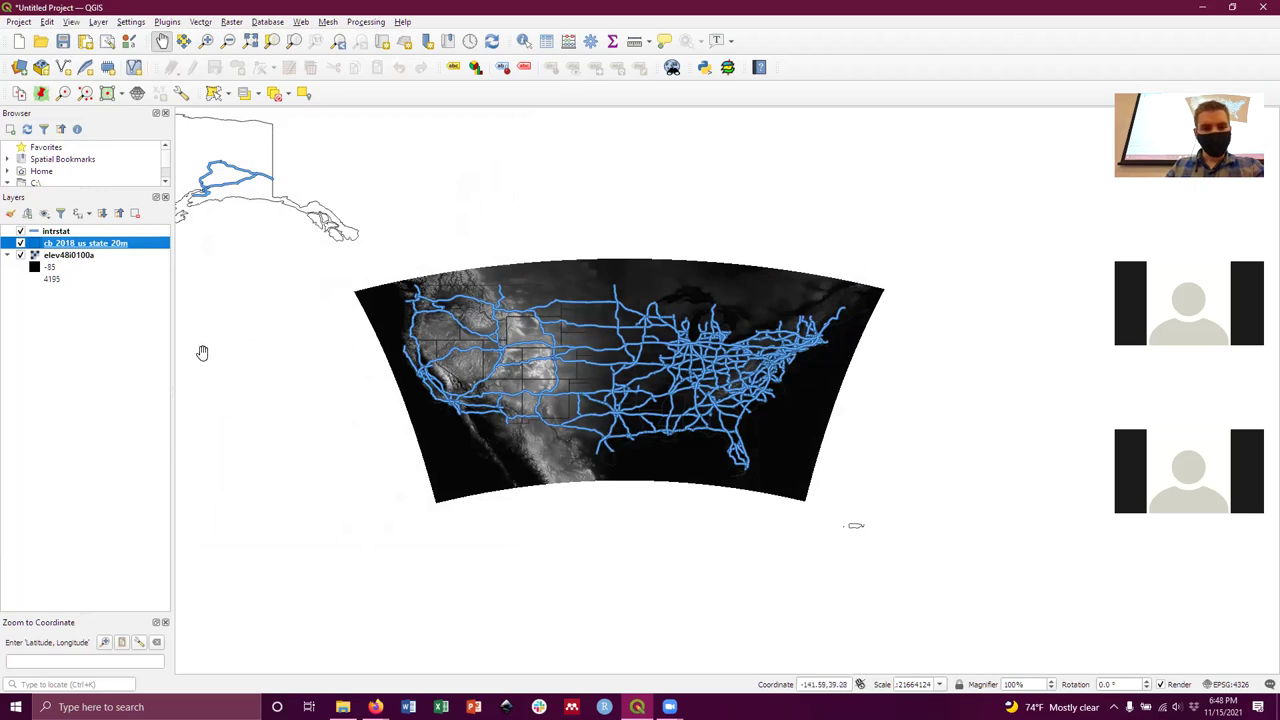
Set the elev48i0100a raster's singleband gray color gradient to White to black.
click(60, 257)
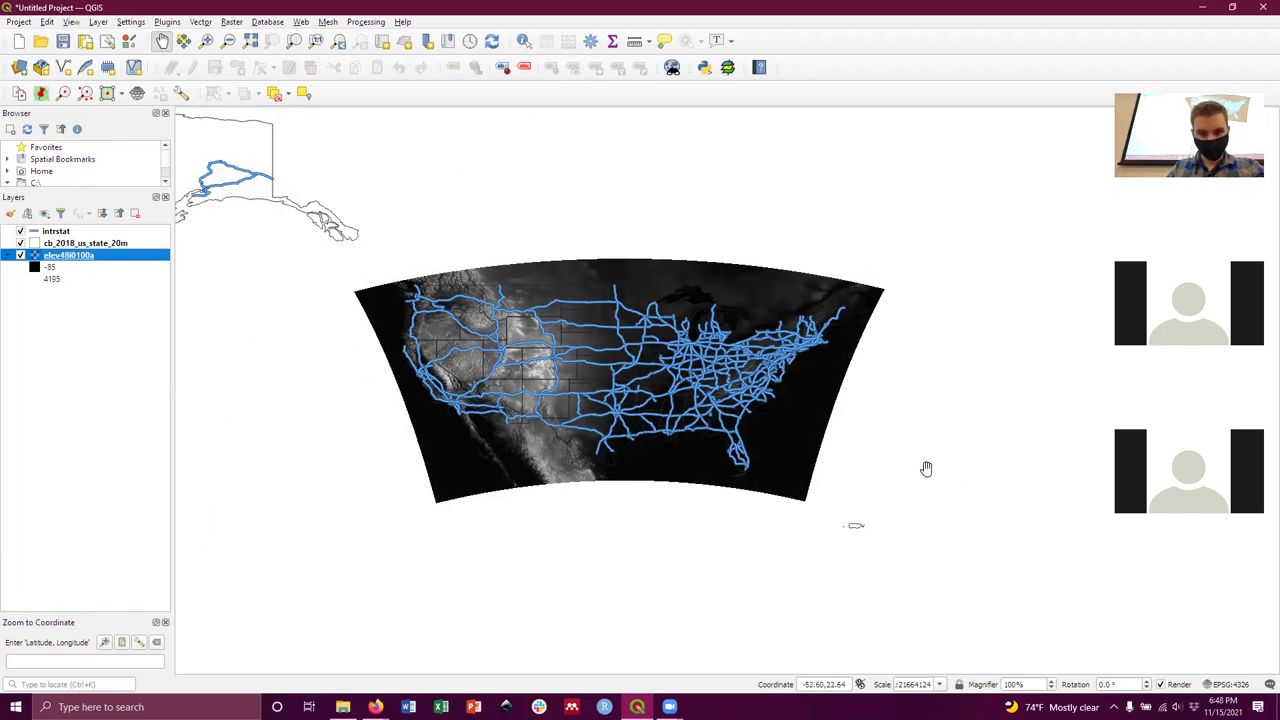
right_click(36, 258)
mouse_move(121, 468)
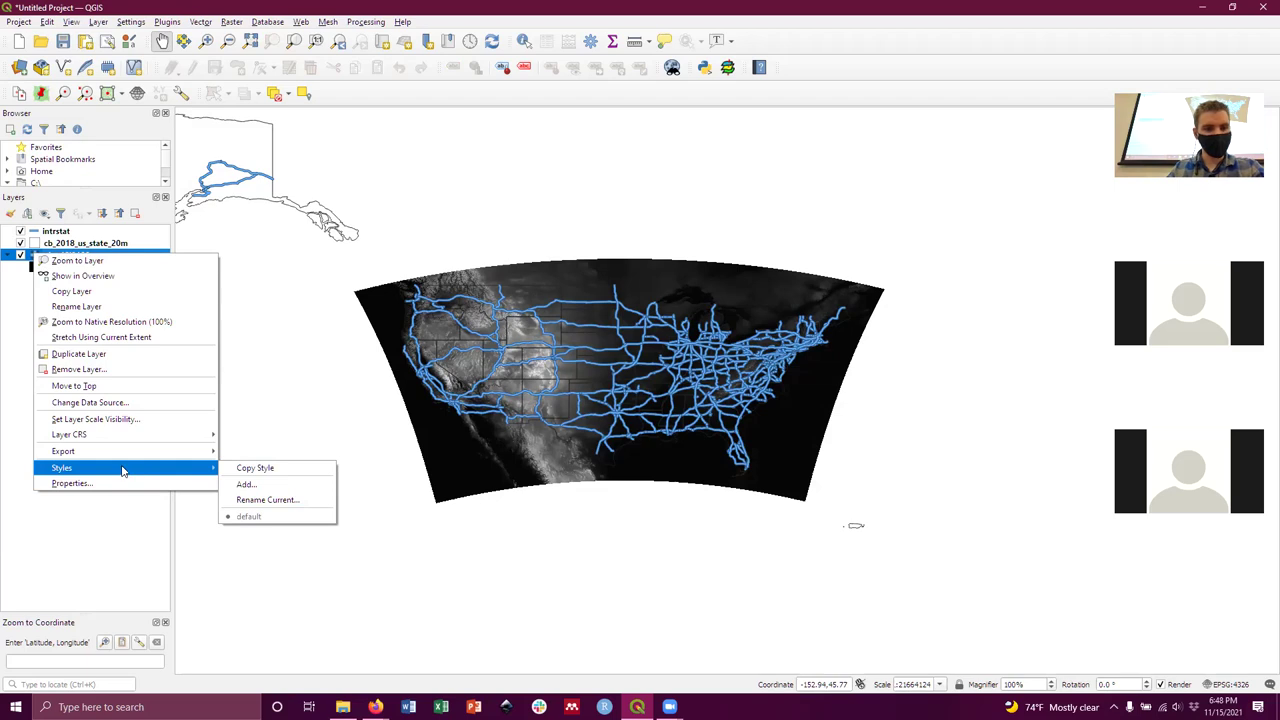
click(57, 485)
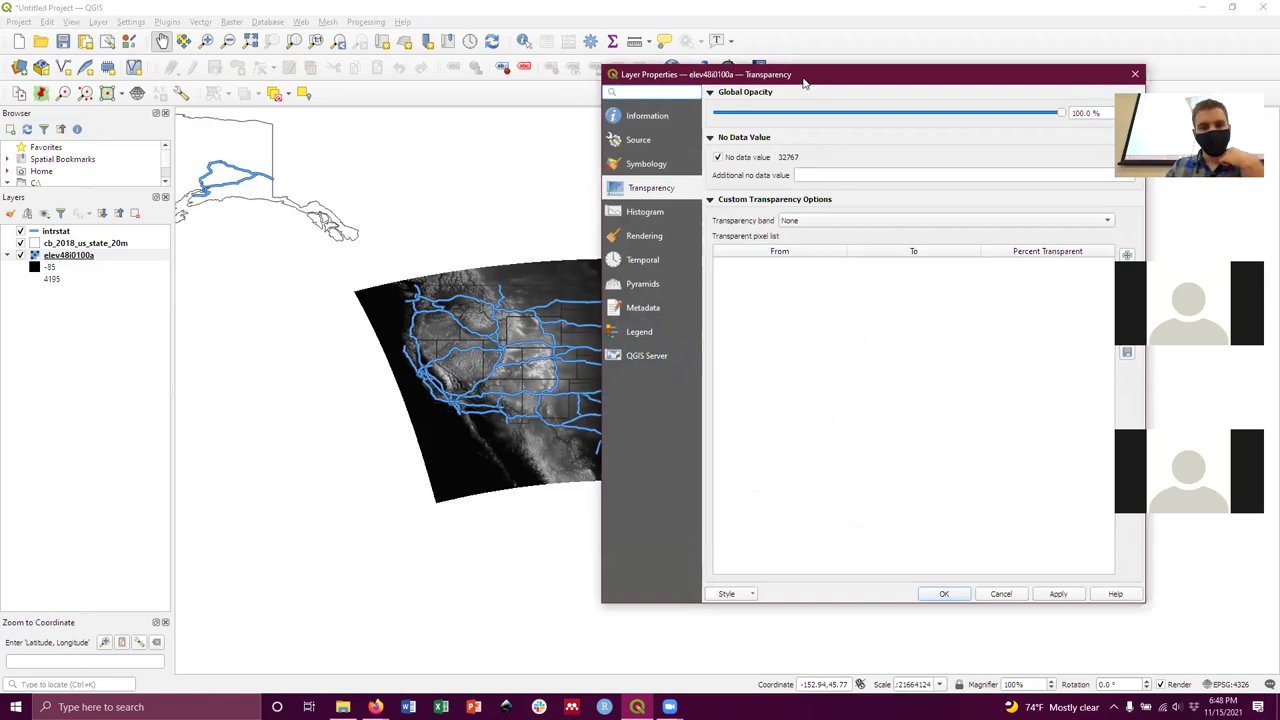
drag(805, 83, 505, 172)
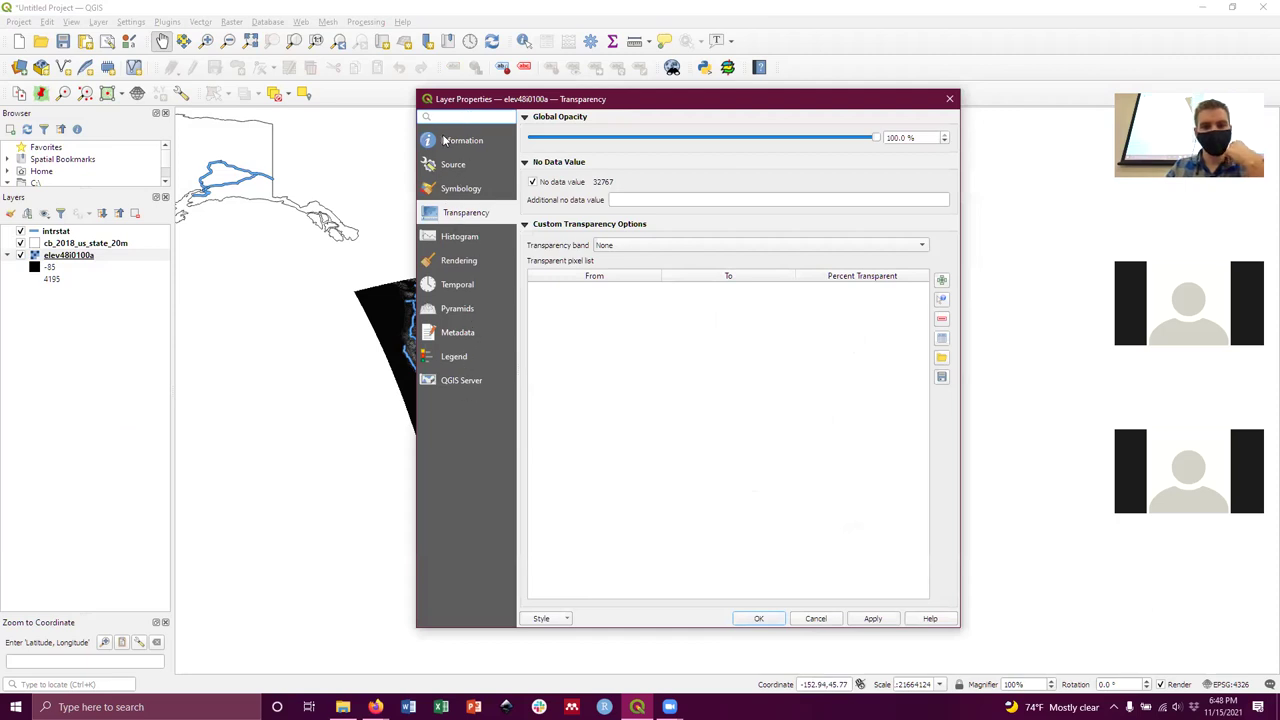
click(460, 189)
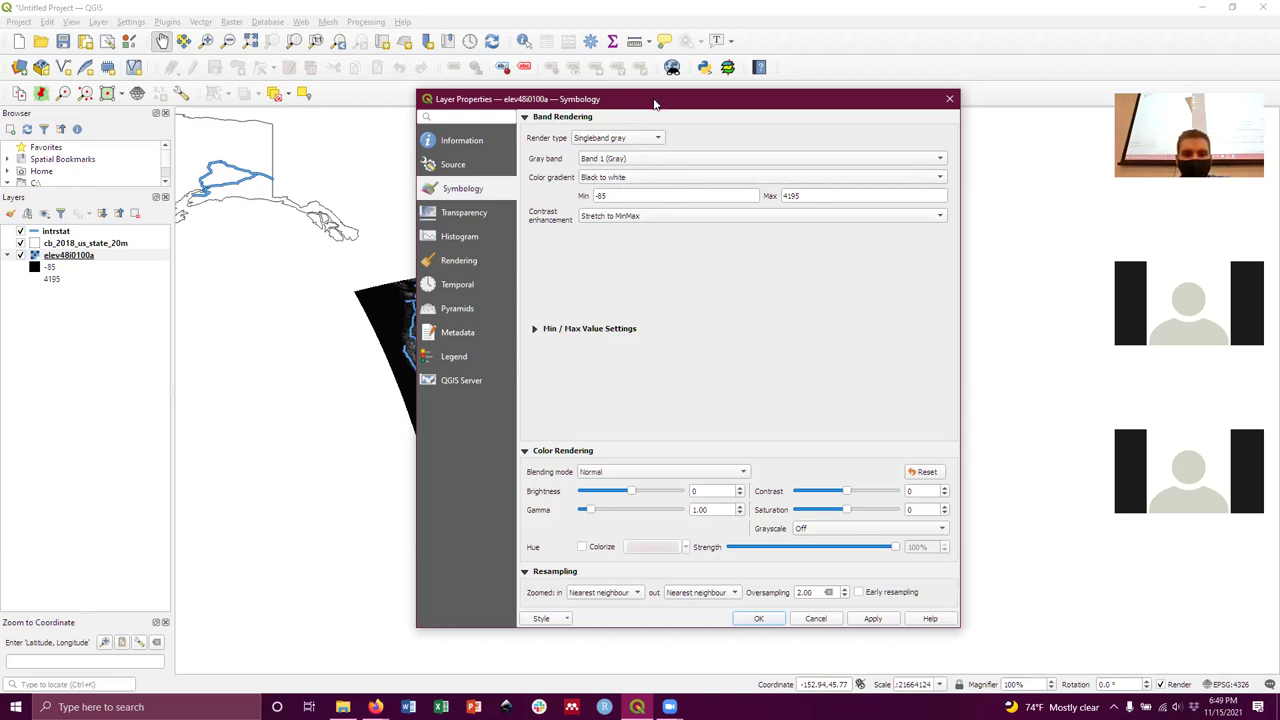
drag(655, 103, 809, 117)
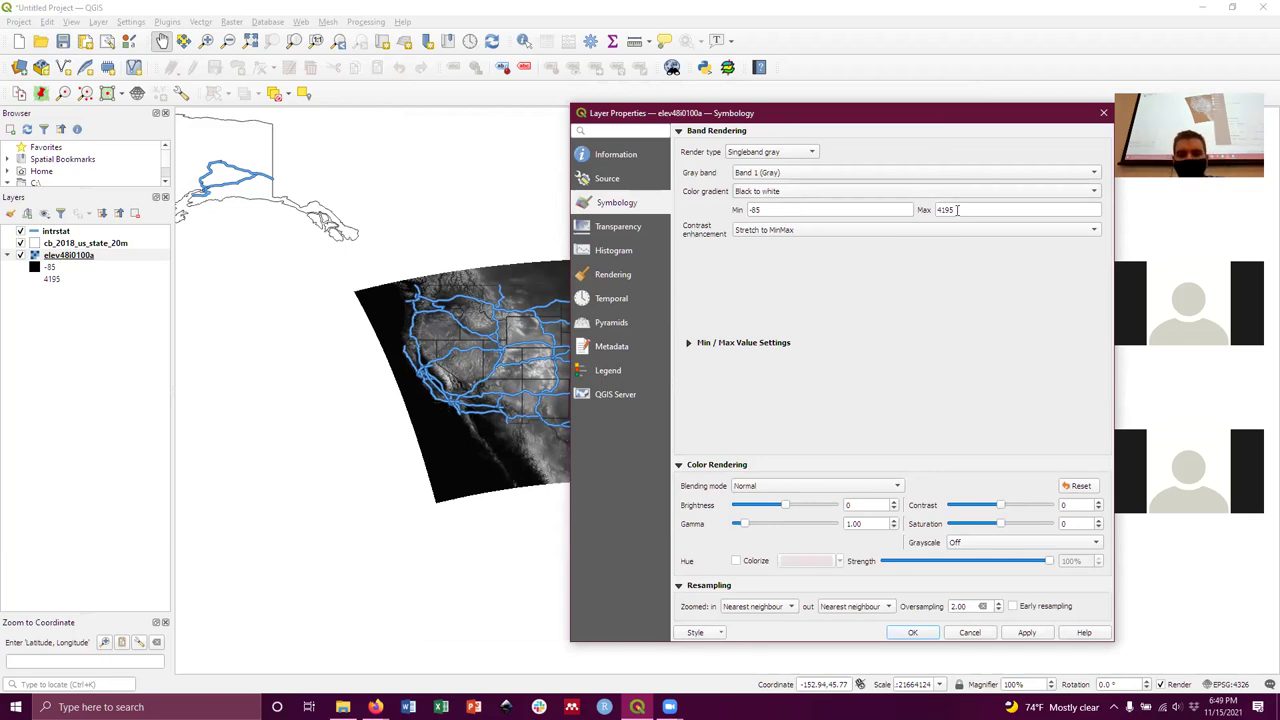
click(800, 192)
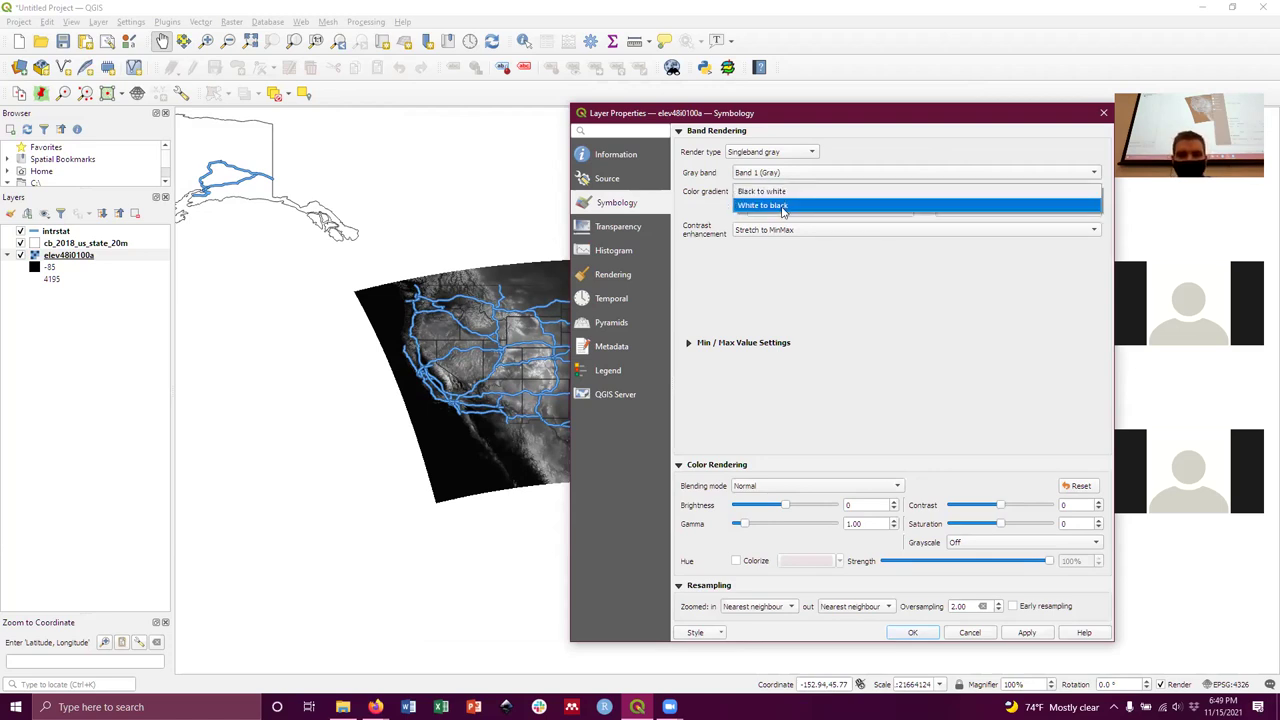
click(784, 205)
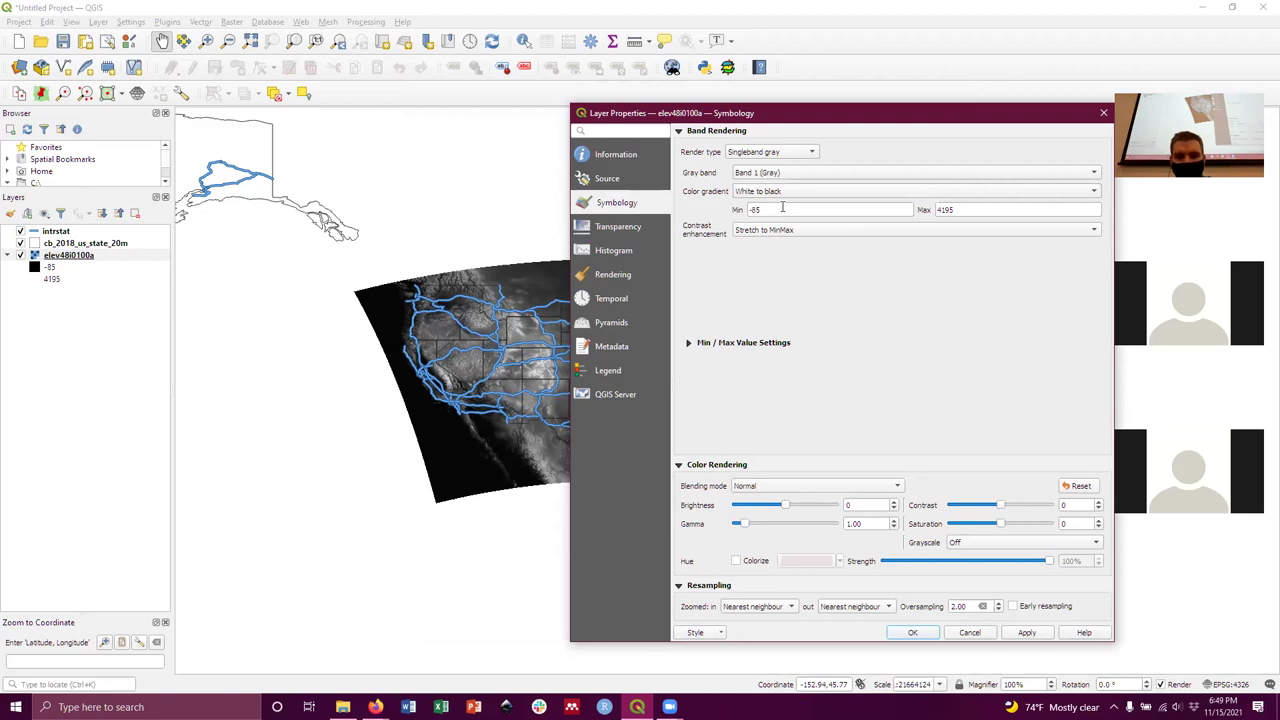
click(1027, 634)
click(927, 636)
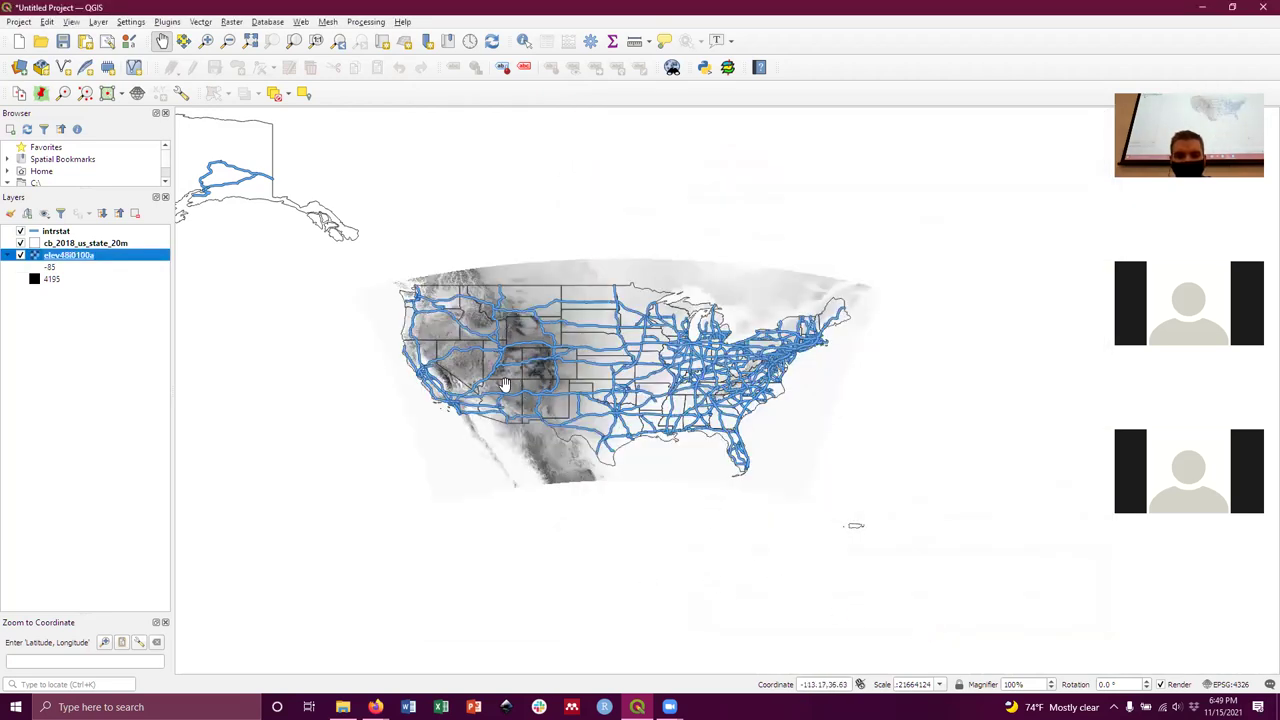
Examine the elevation shading beneath the interstates around Arizona and southern California up close.
scroll(522, 370, up, 1)
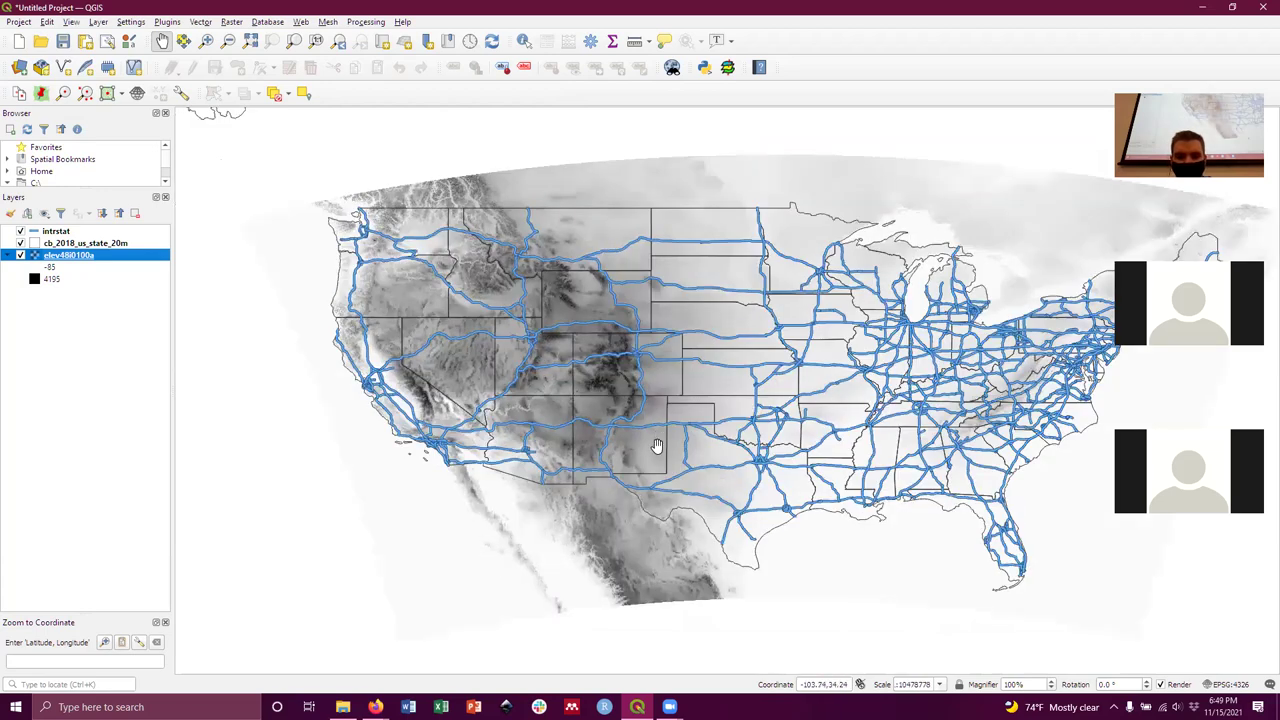
scroll(536, 436, up, 2)
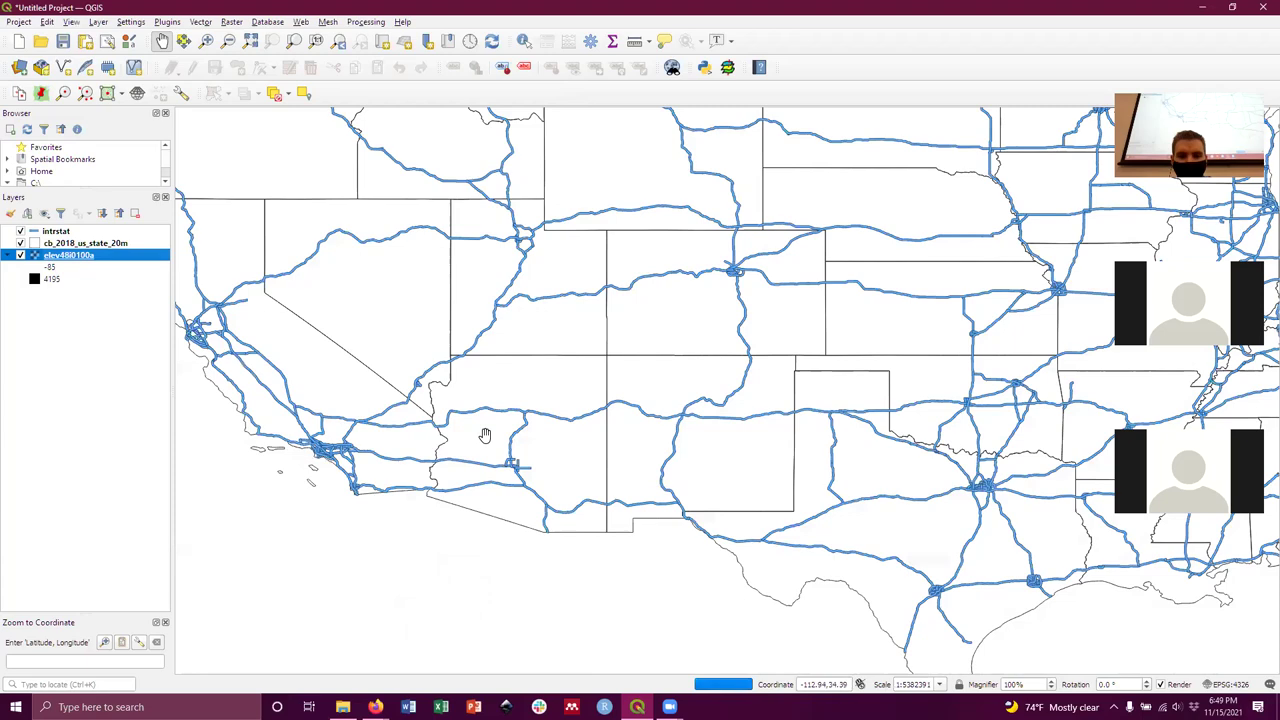
scroll(489, 436, up, 1)
drag(599, 503, 693, 461)
scroll(691, 457, up, 1)
scroll(691, 457, down, 1)
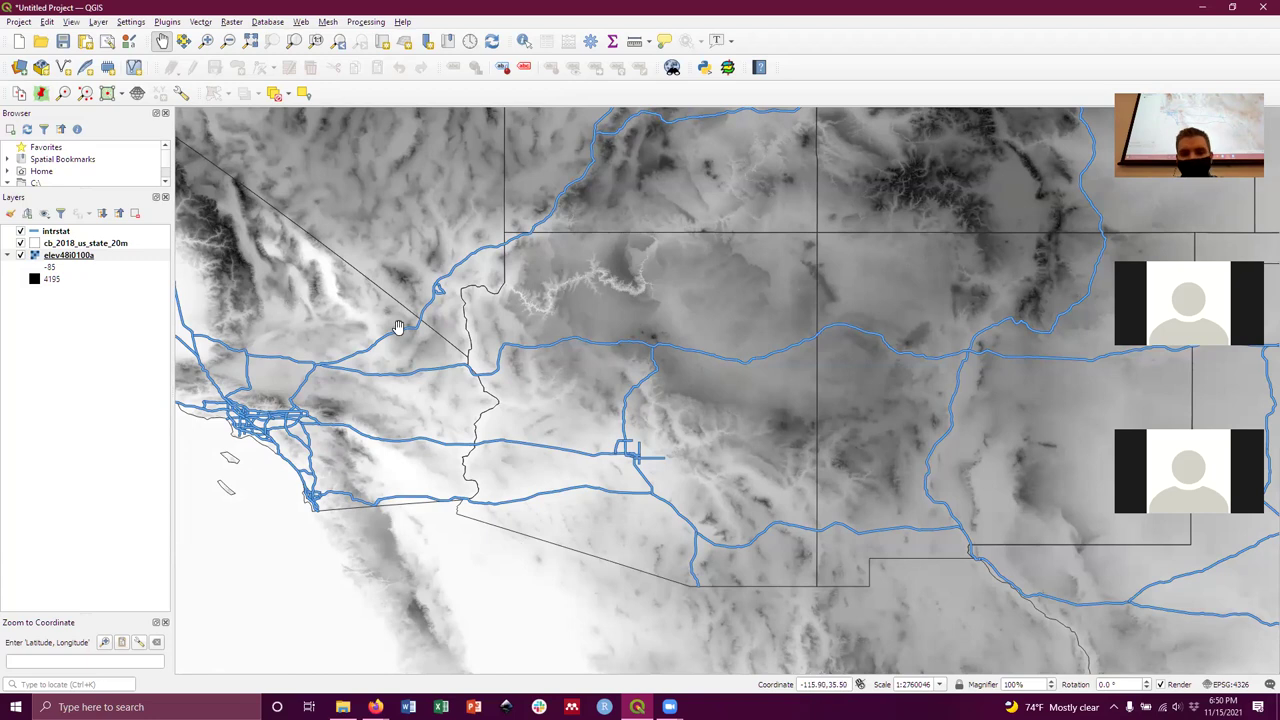
Set the elev48i0100a raster's maximum gradient value to 3800 and view the shading over the Southwest.
double_click(53, 283)
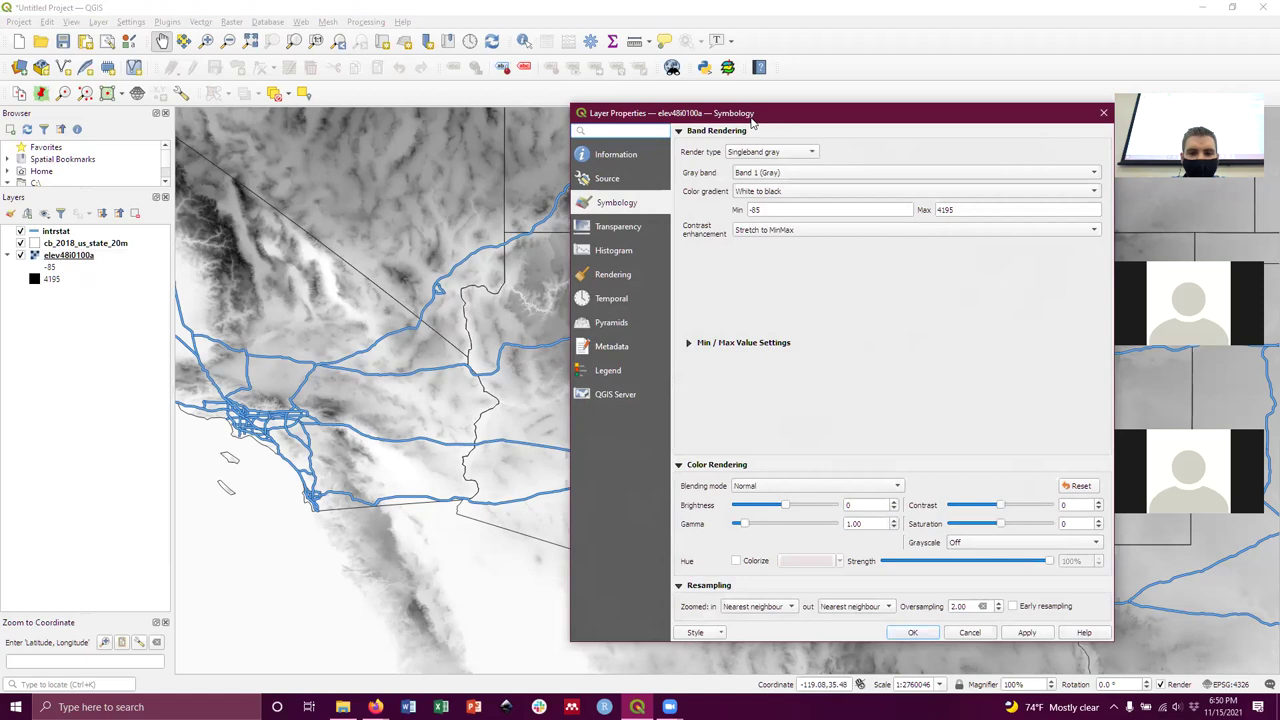
drag(752, 120, 586, 131)
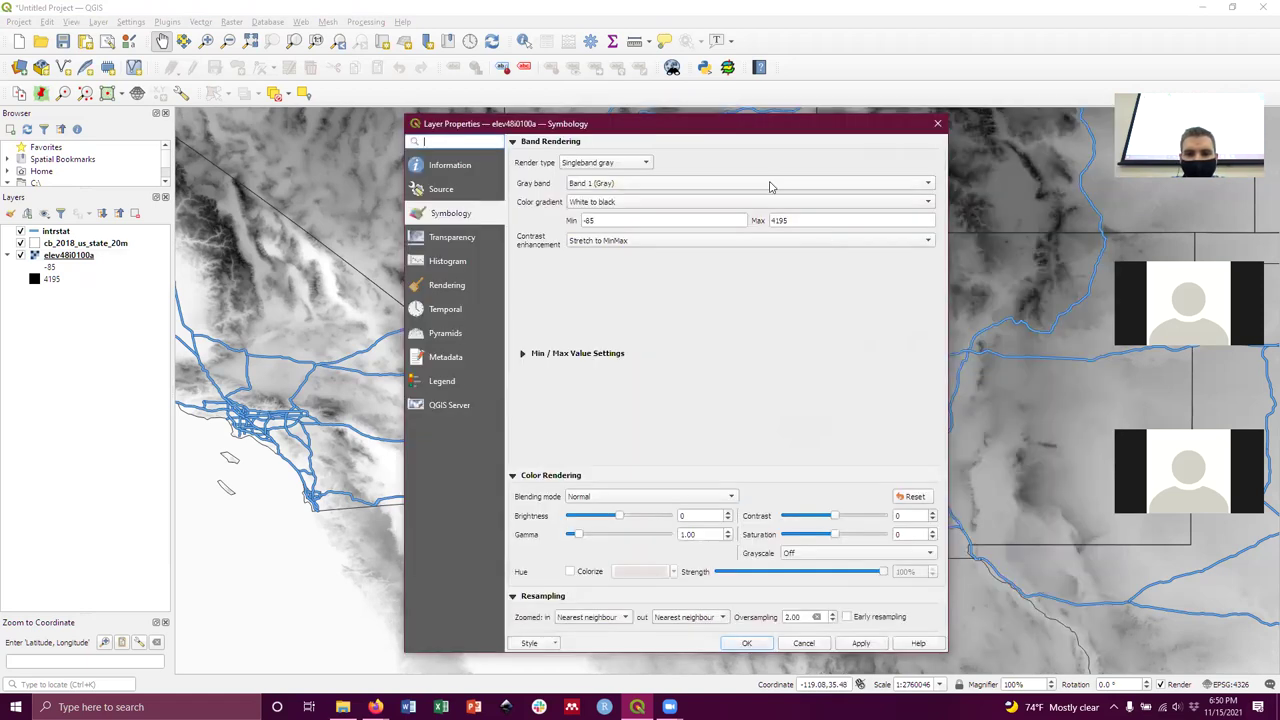
drag(800, 220, 760, 212)
click(792, 220)
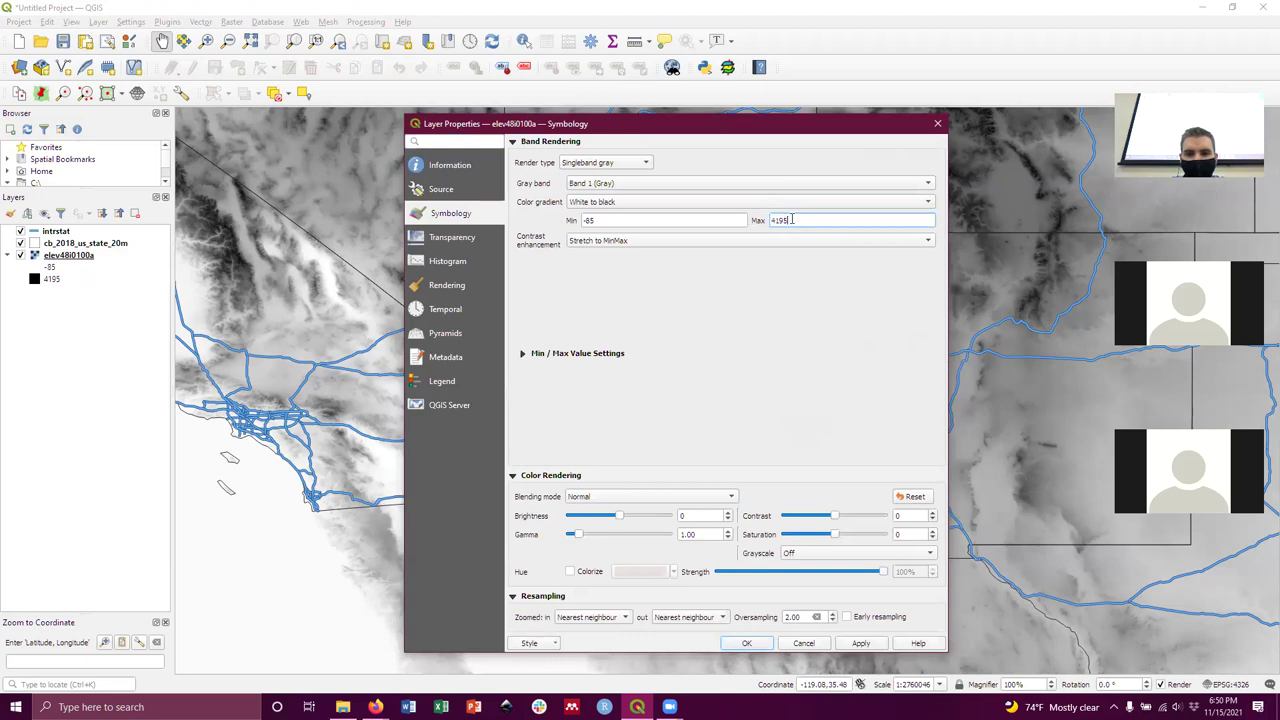
double_click(777, 220)
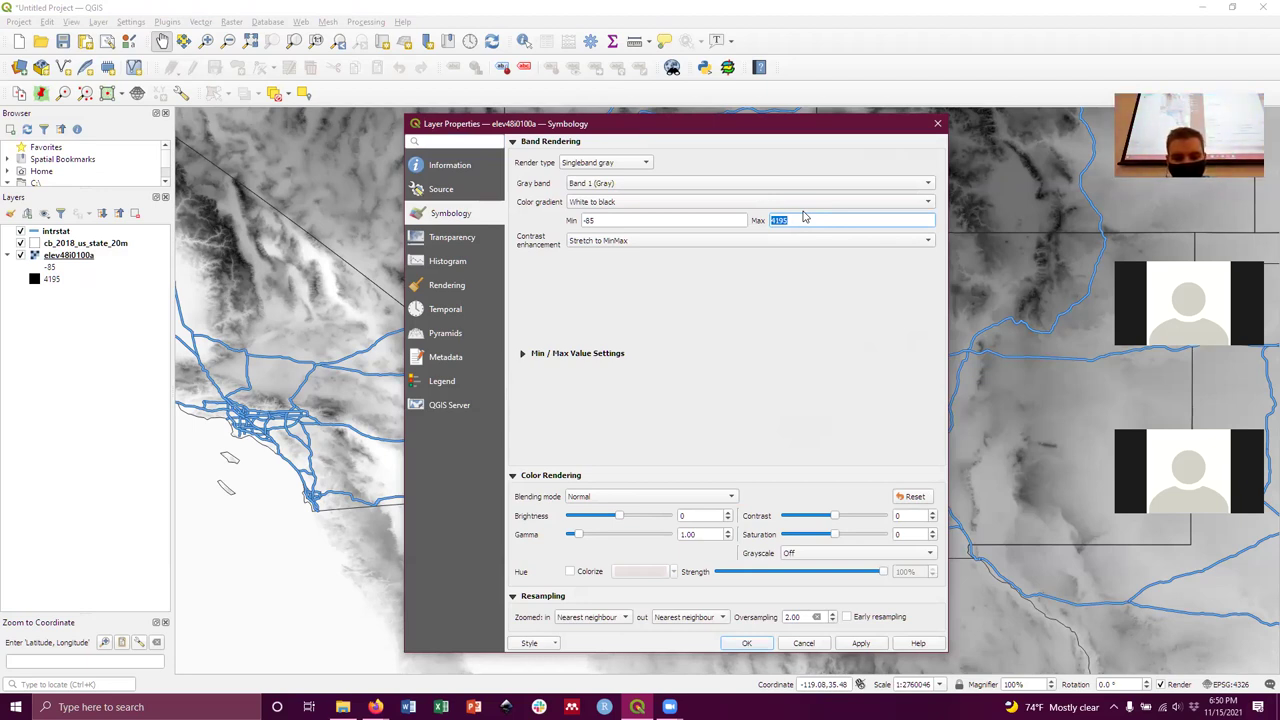
text(3800)
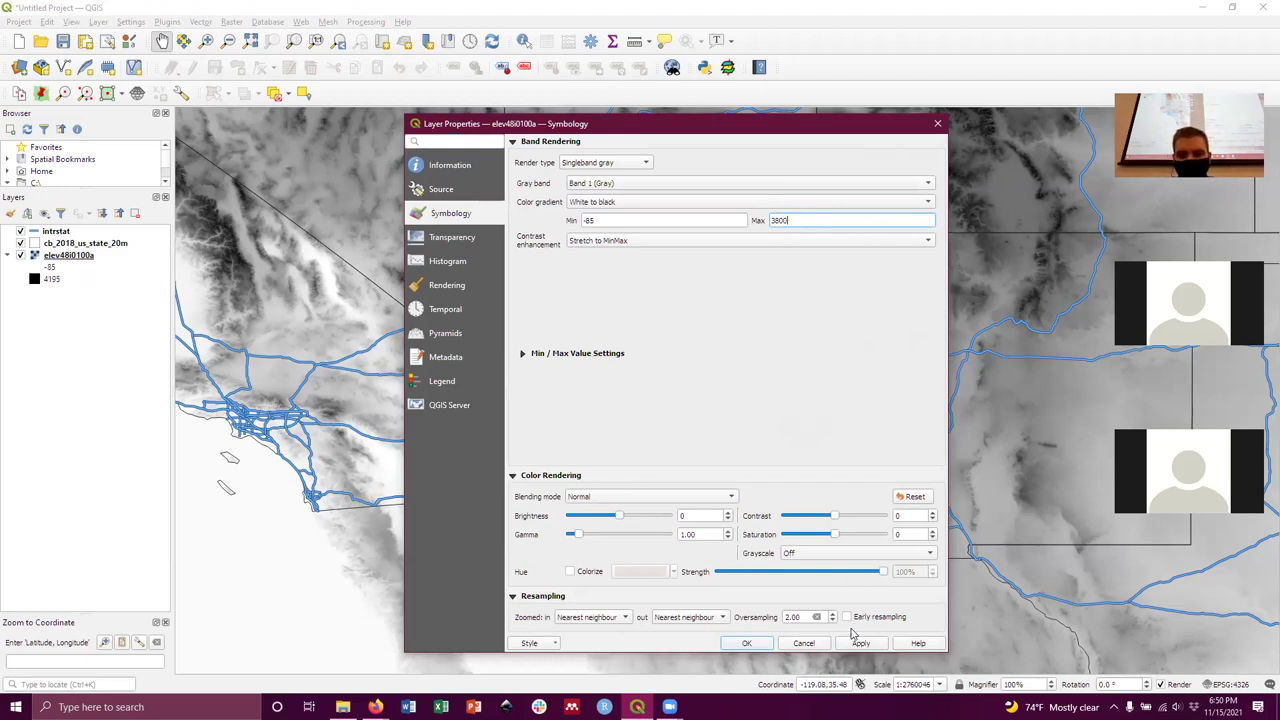
click(747, 645)
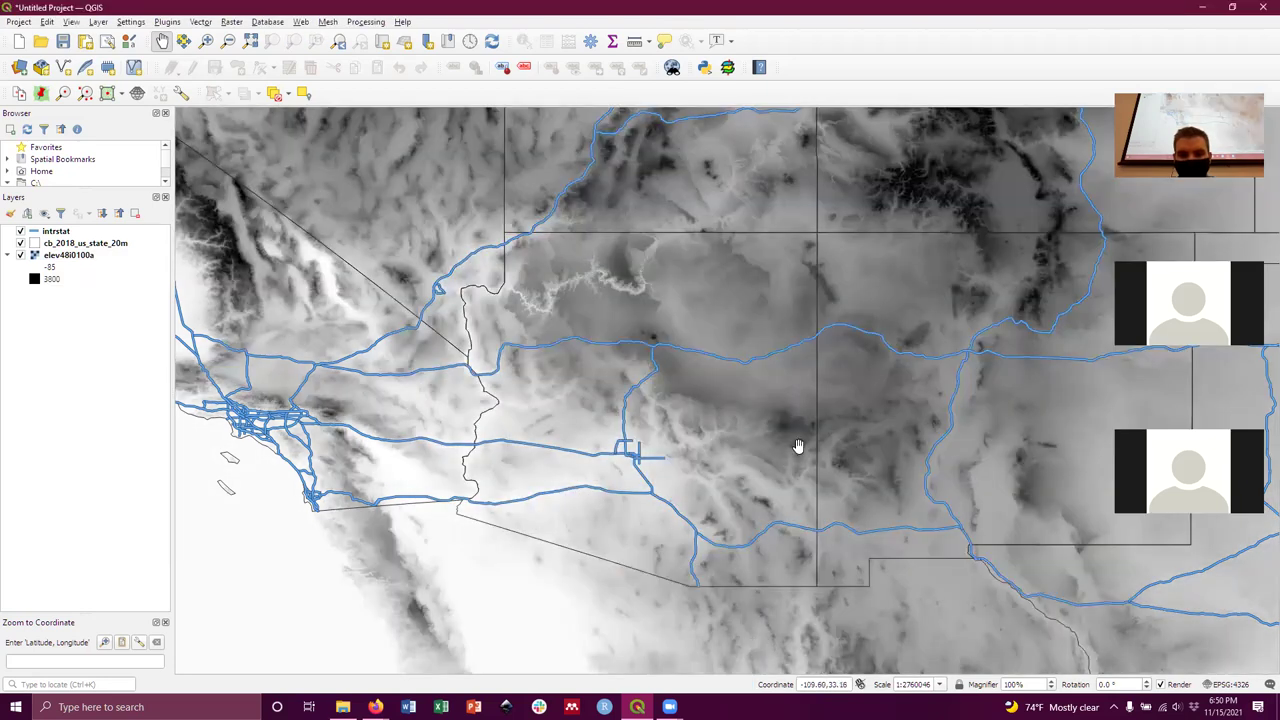
drag(801, 442, 795, 462)
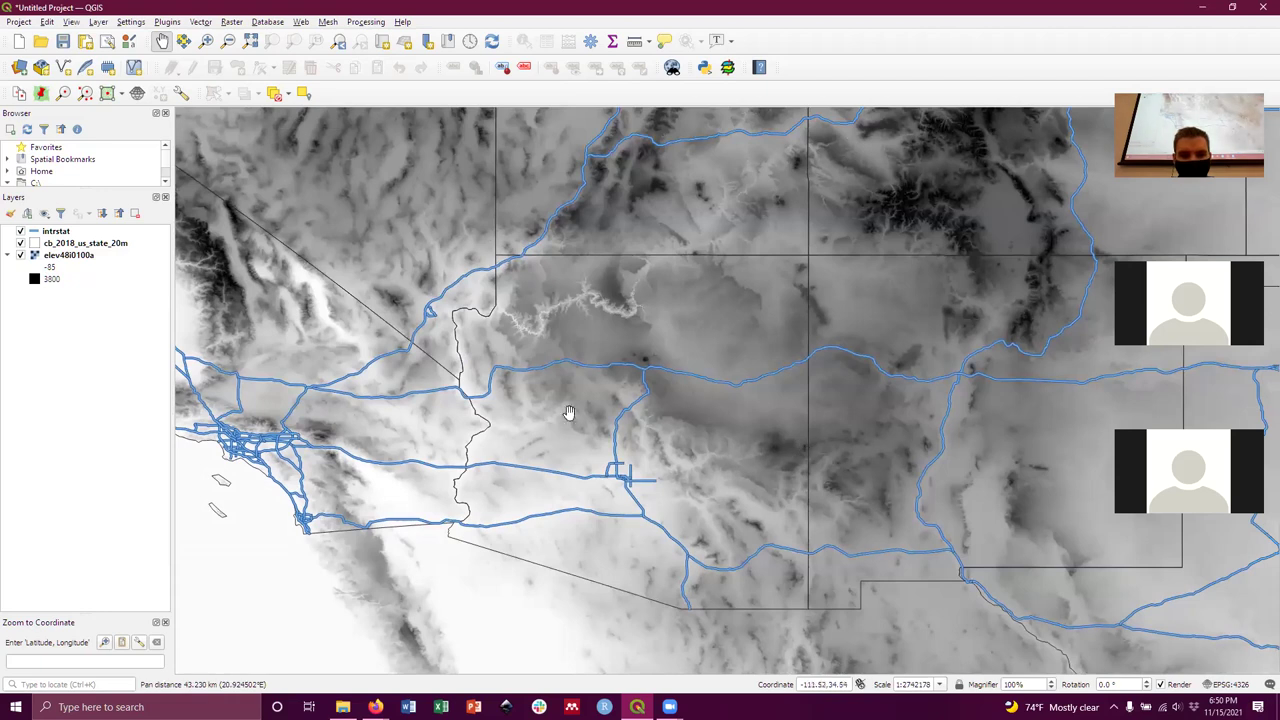
Set the elev48i0100a raster's maximum gradient value to 1000.
double_click(50, 281)
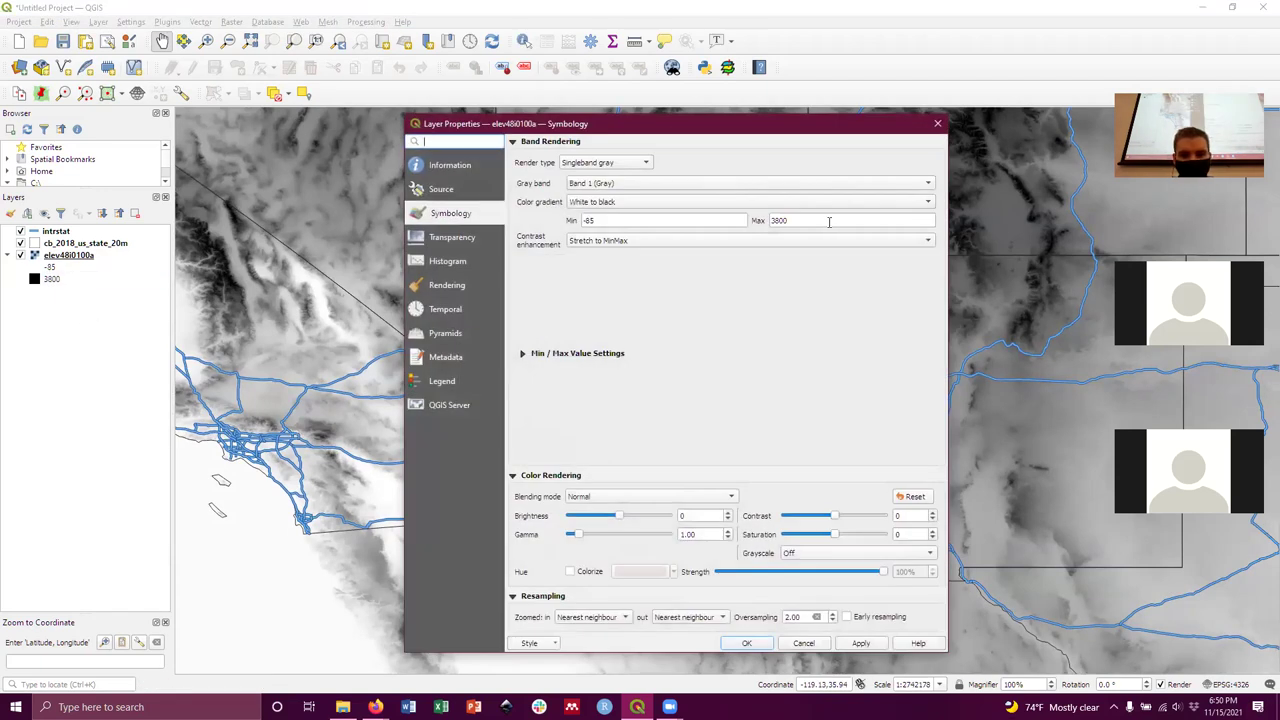
drag(830, 221, 718, 212)
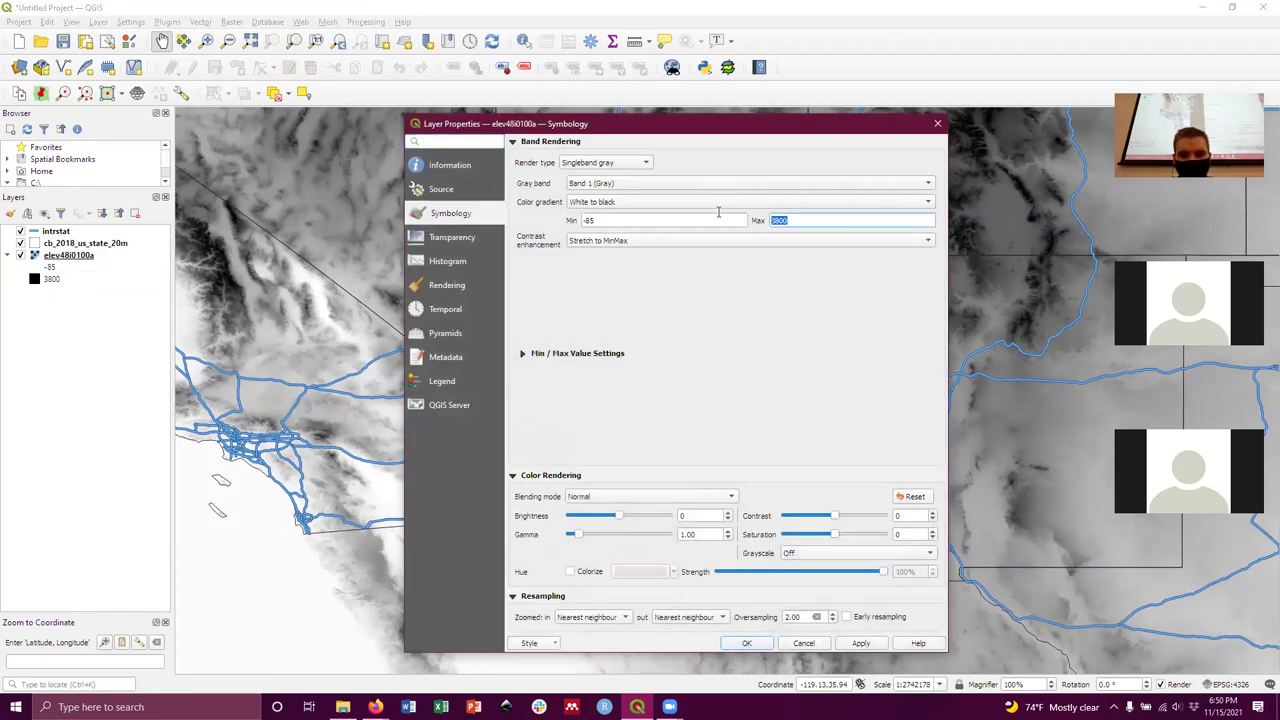
text(1)
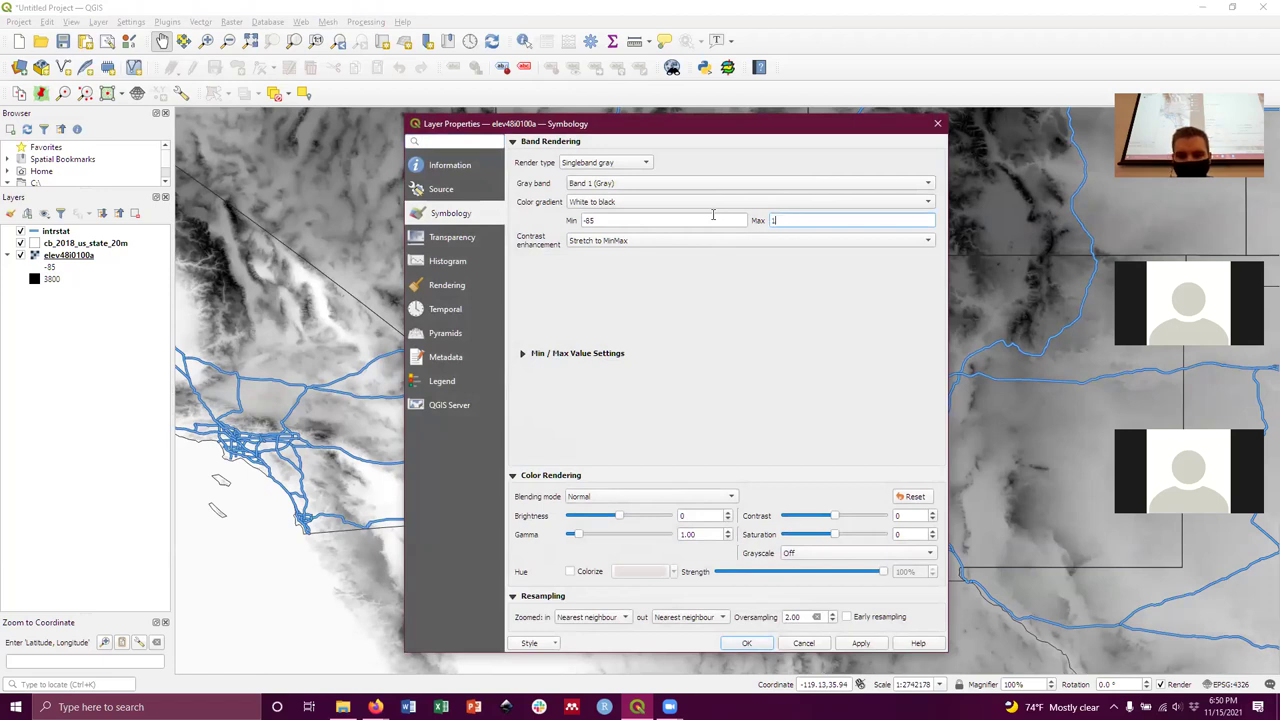
text(000)
click(748, 637)
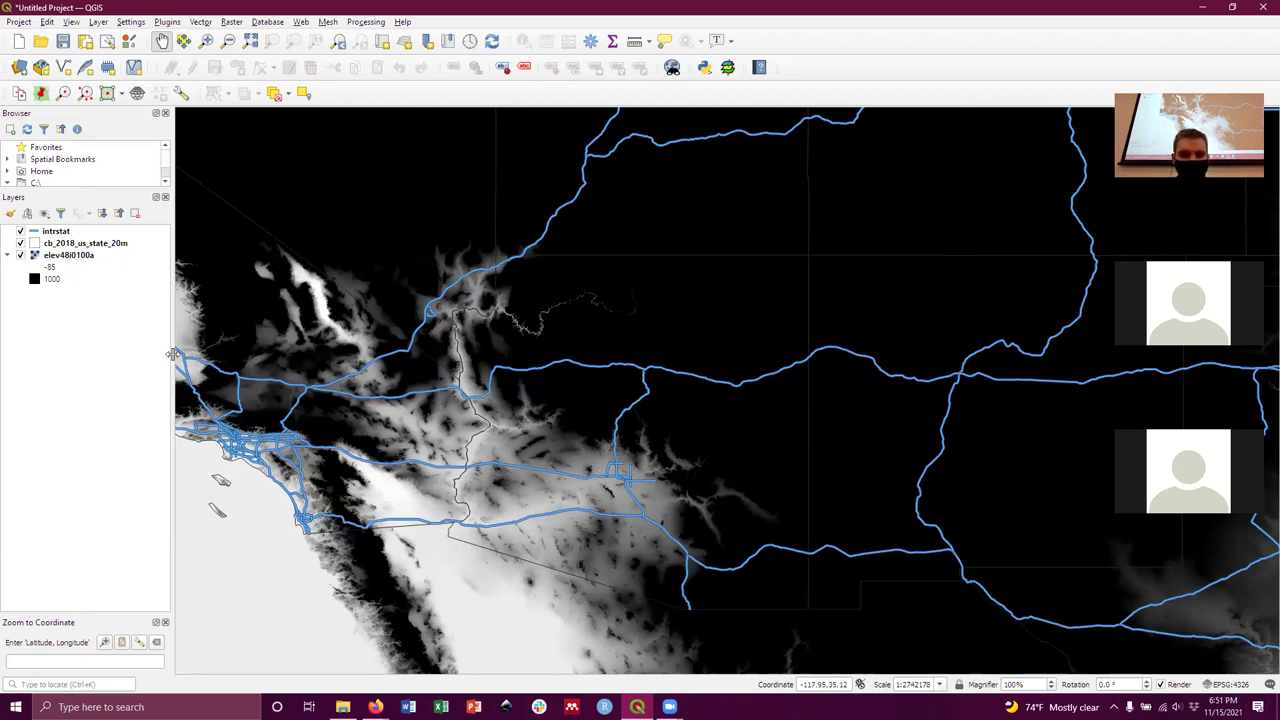
Set the elev48i0100a raster's maximum gradient value to 2800 and inspect the shading over Arizona.
double_click(46, 281)
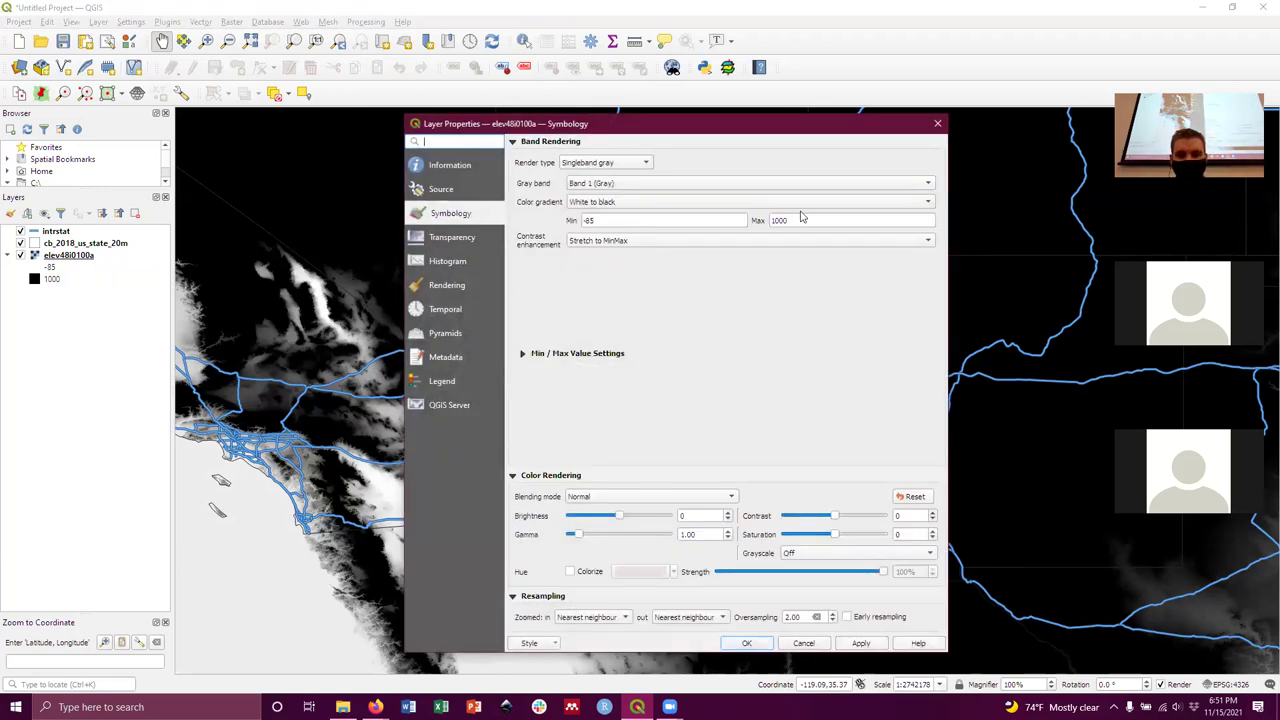
drag(803, 217, 678, 219)
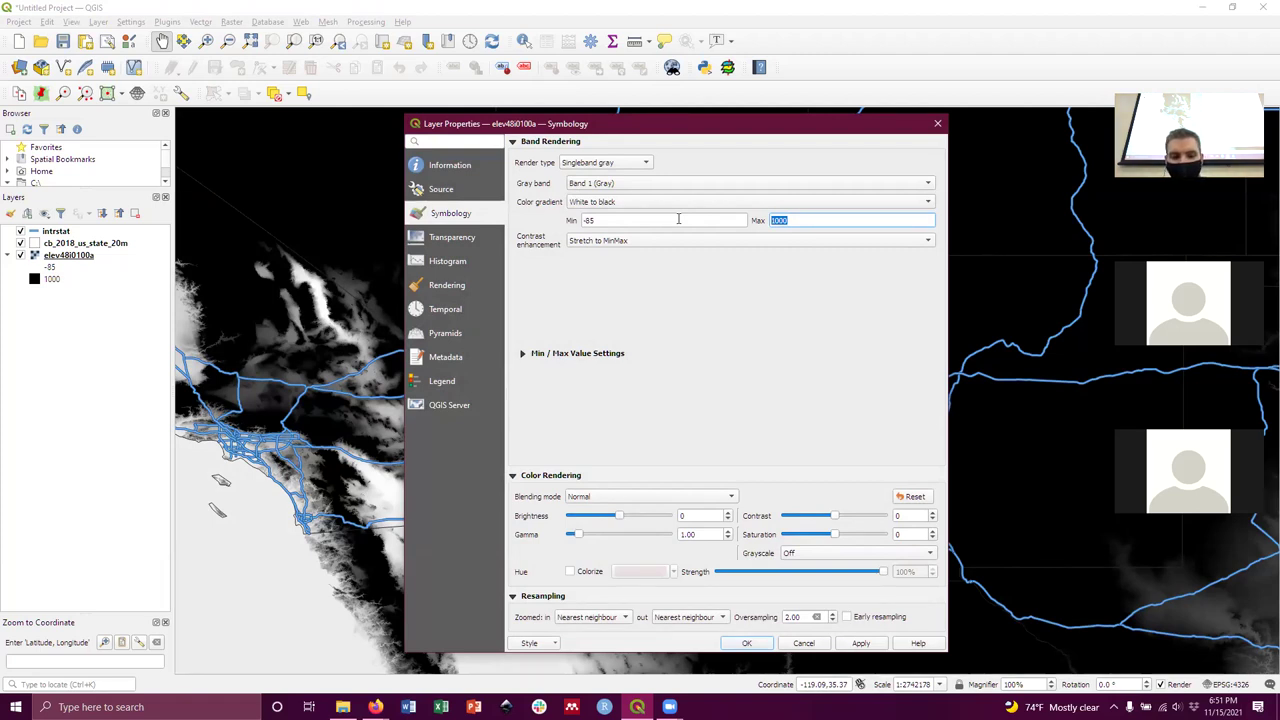
text(28)
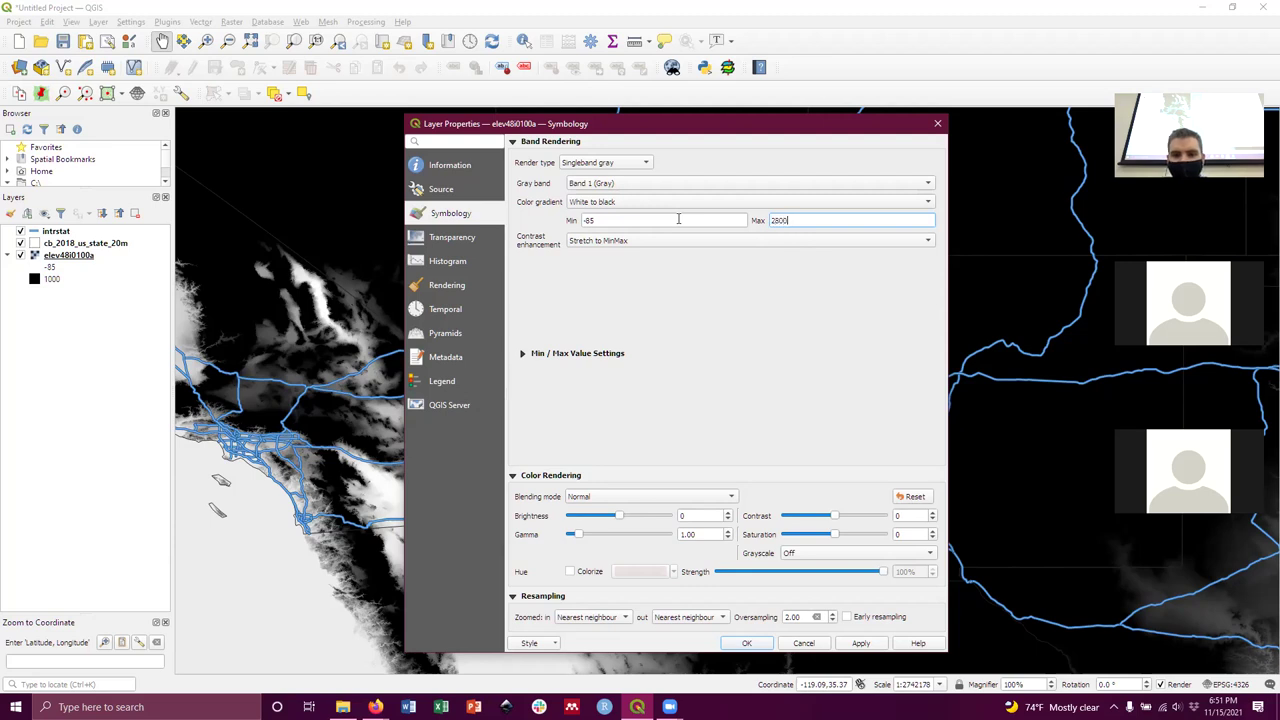
click(752, 642)
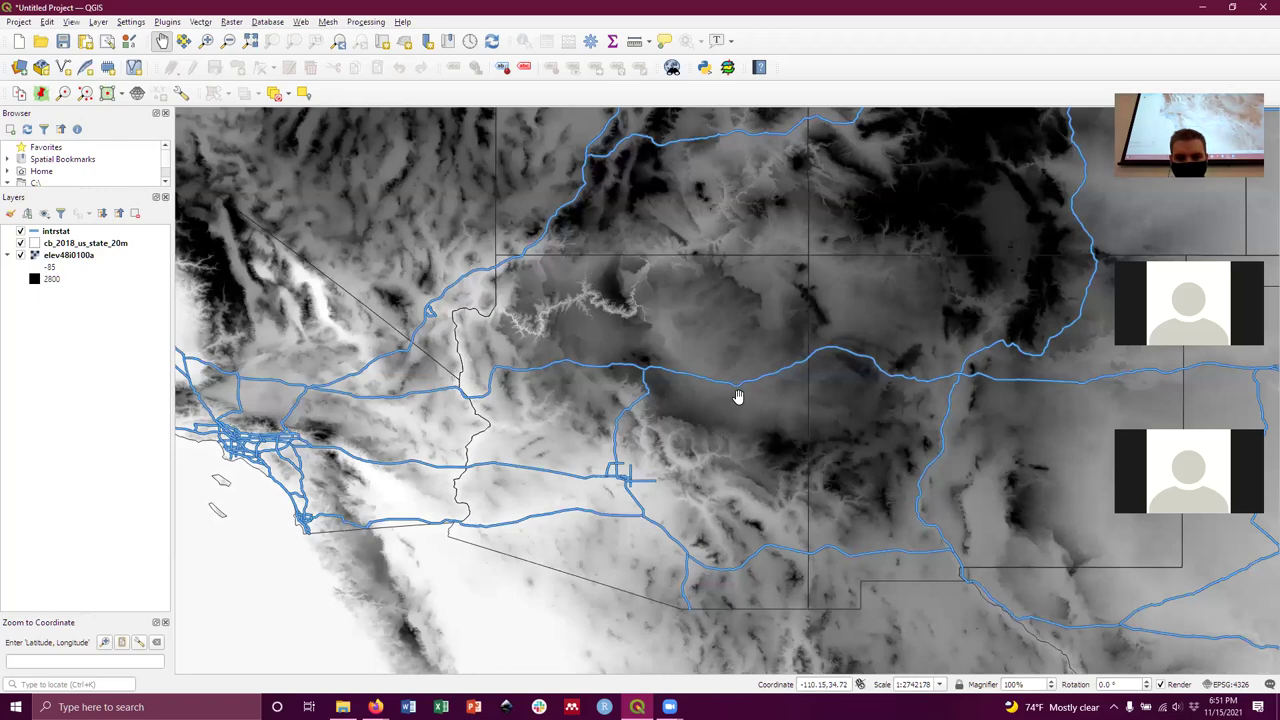
scroll(785, 381, up, 1)
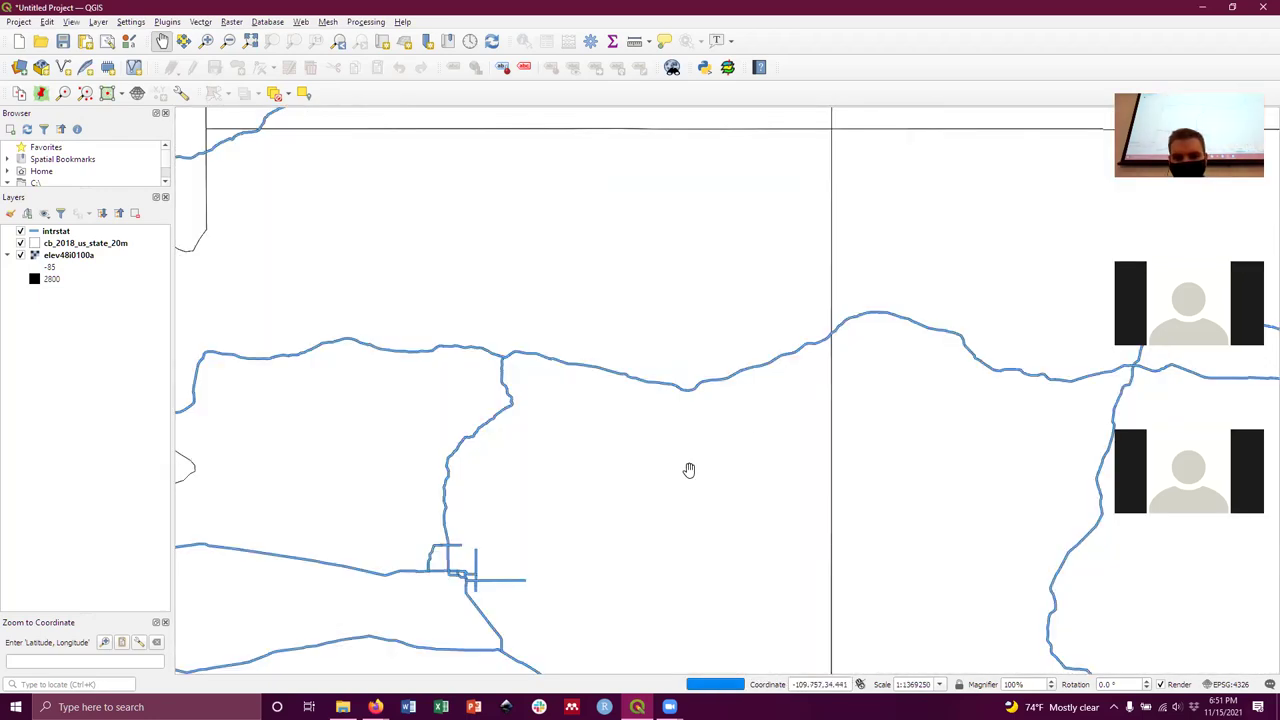
drag(711, 469, 726, 468)
scroll(771, 463, down, 2)
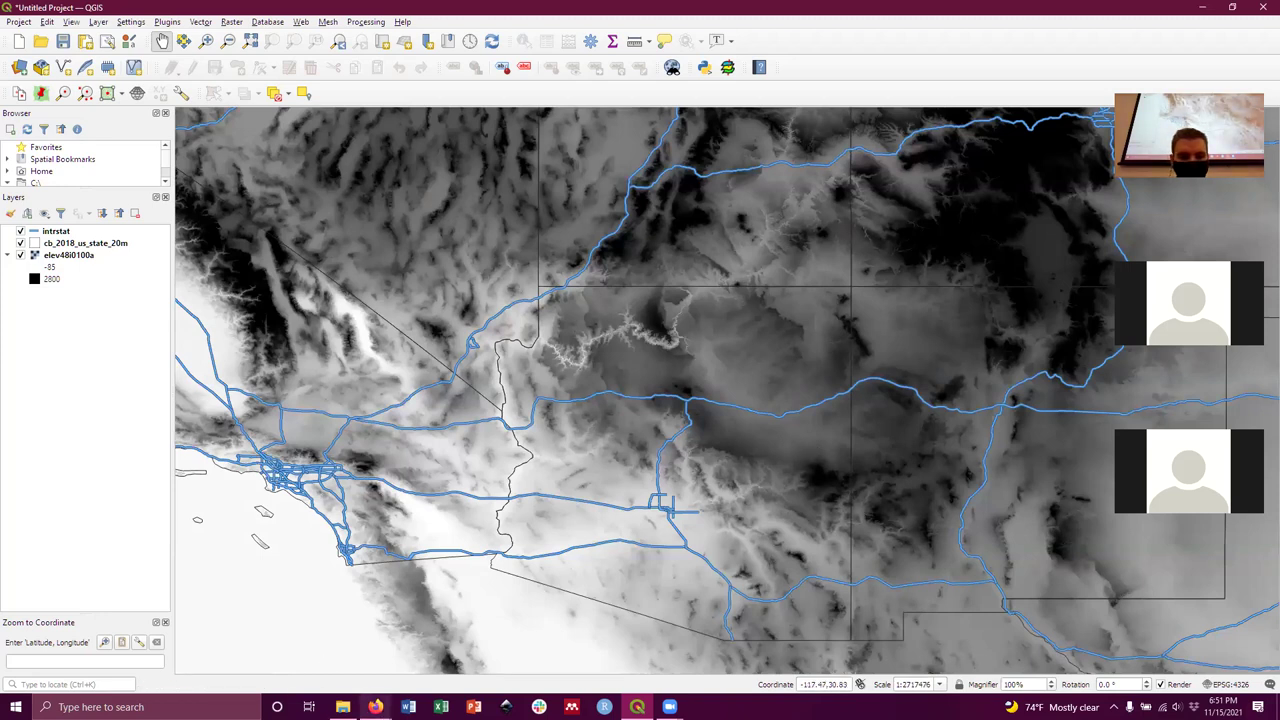
Switch to Firefox, search the web for "highest elevation in arizona" and find the peak's height in meters.
click(375, 707)
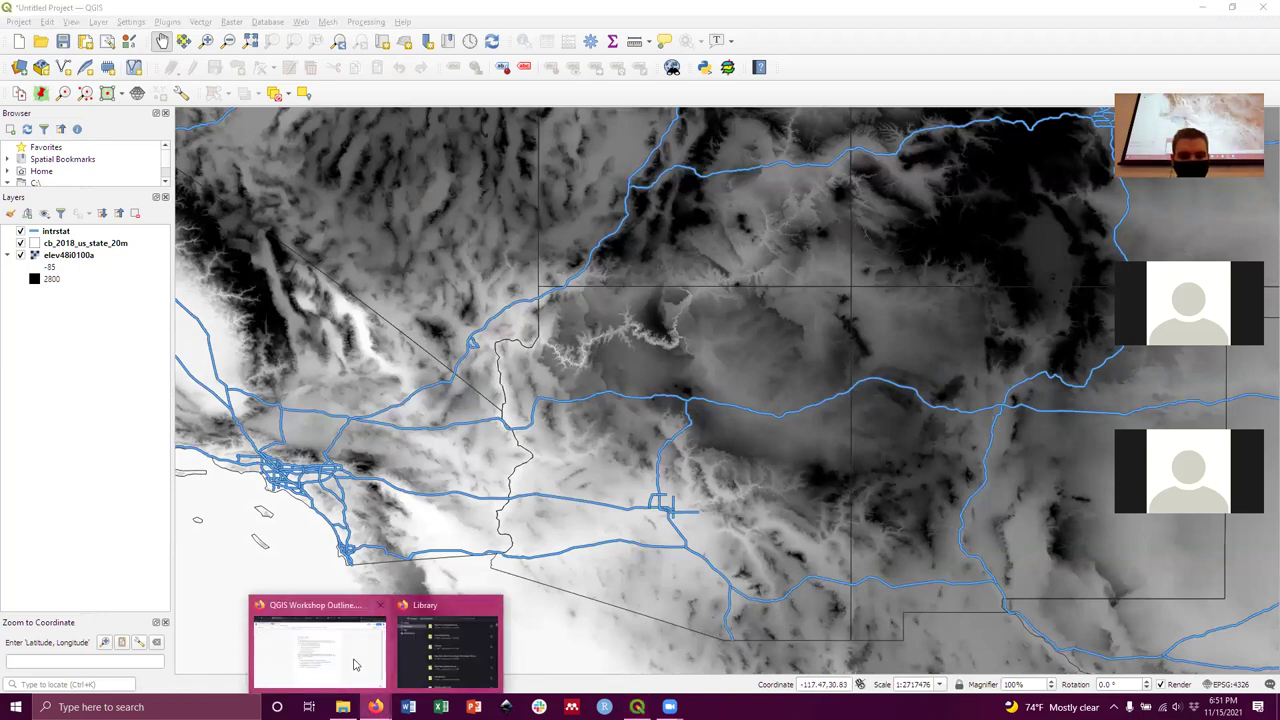
click(353, 664)
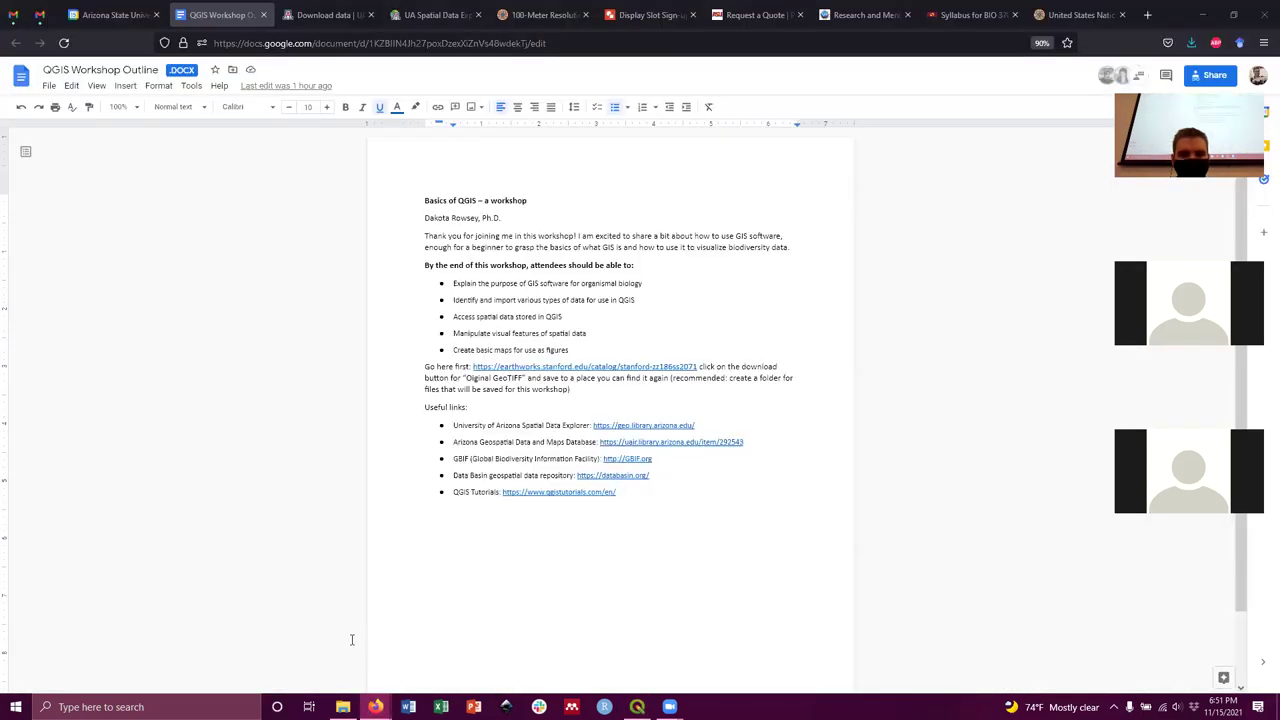
click(1150, 14)
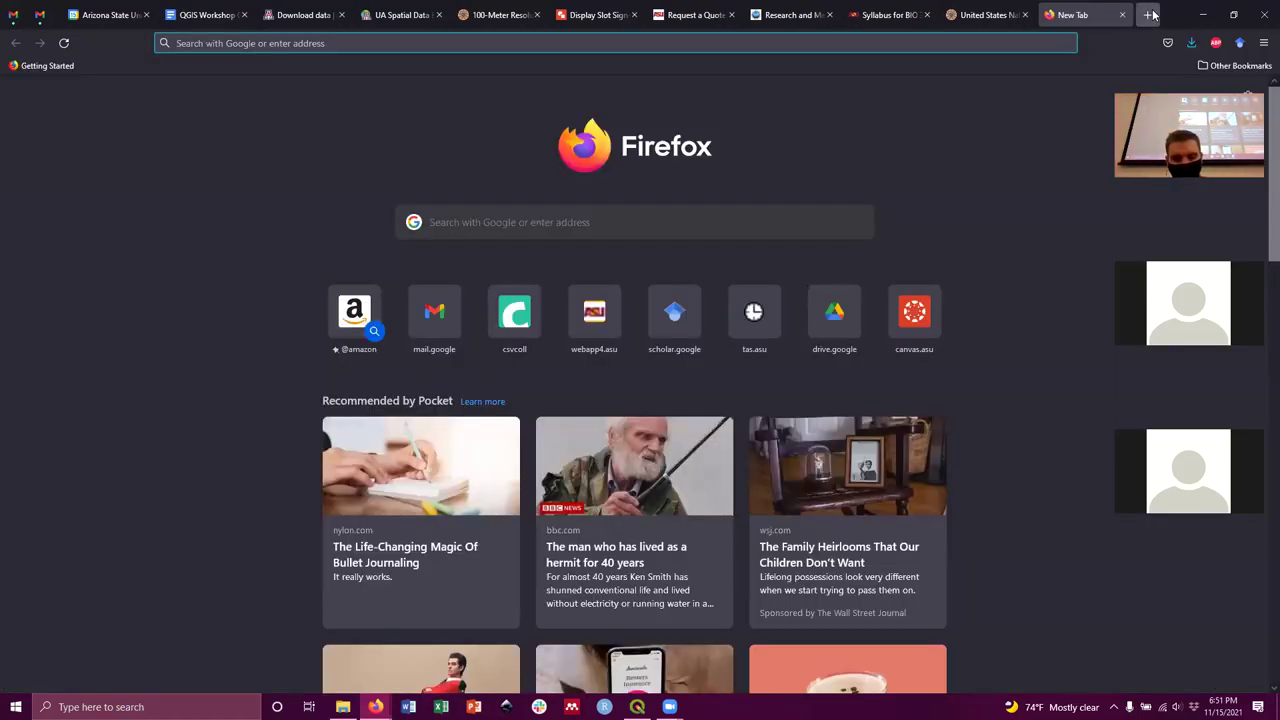
text(highest elevation in arizona)
key(Return)
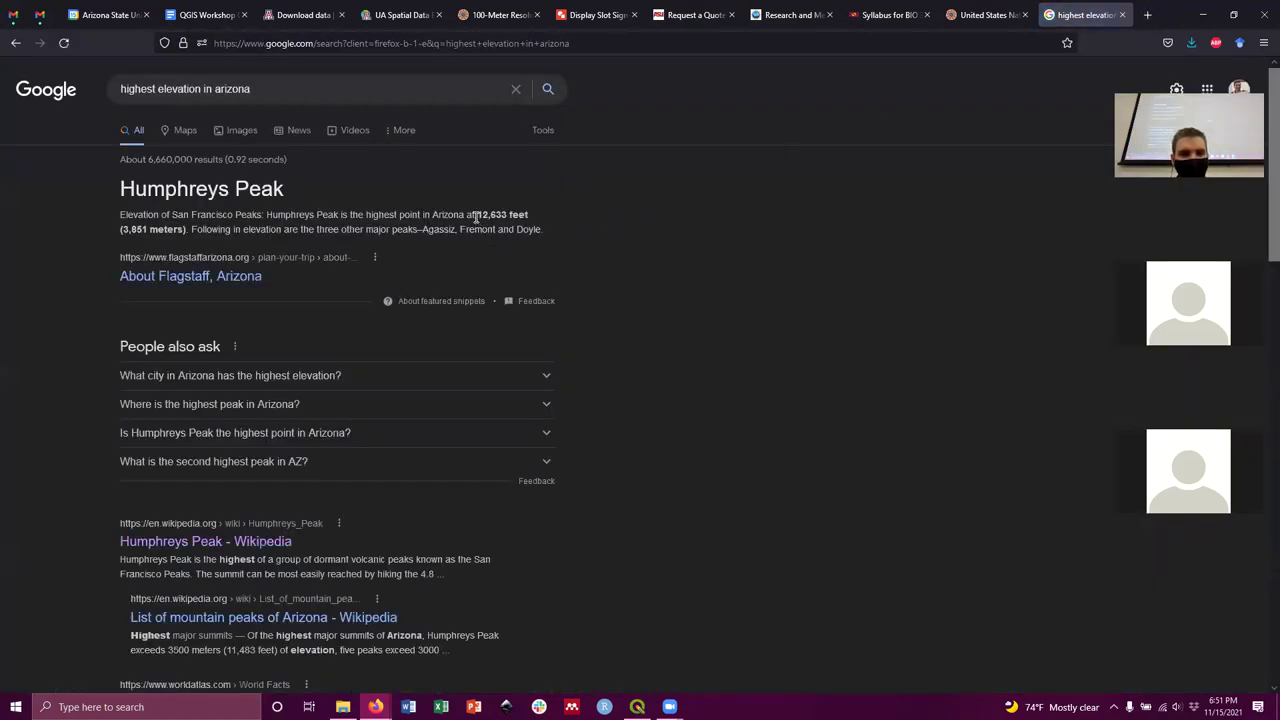
drag(122, 229, 148, 232)
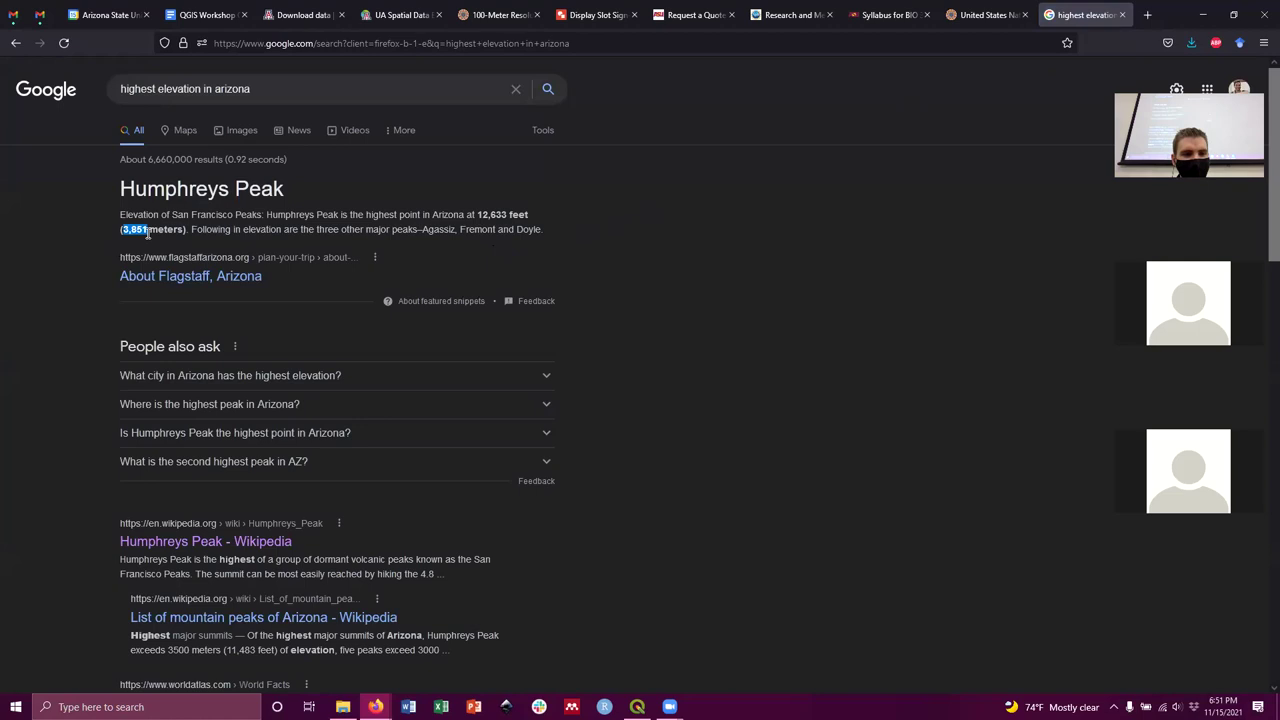
Switch back to QGIS and set the elev48i0100a raster's maximum gradient value to 4000.
click(637, 707)
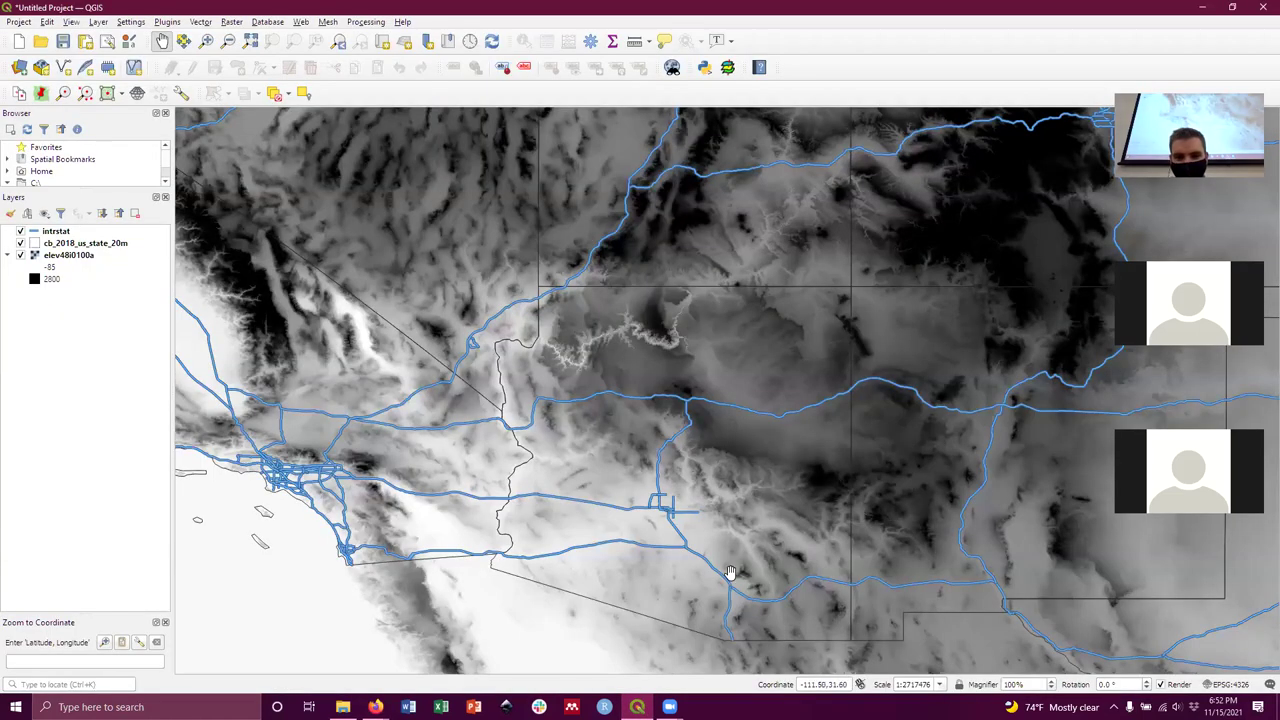
click(57, 284)
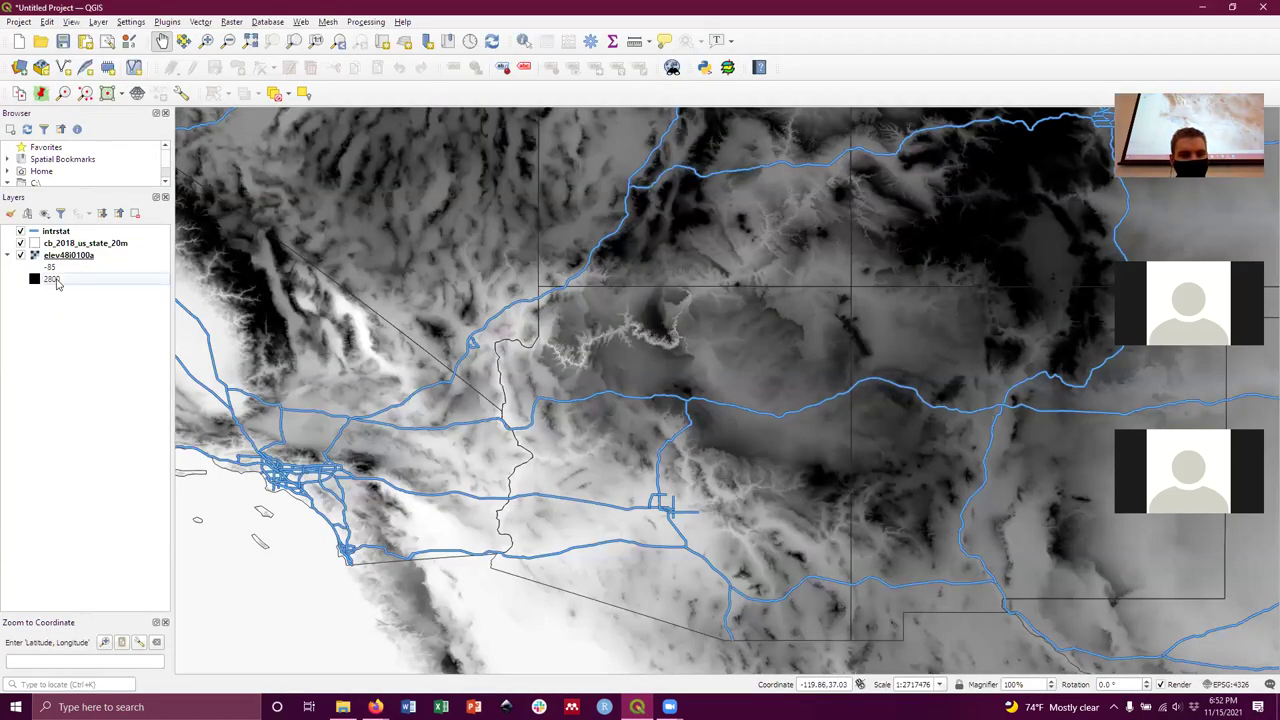
double_click(57, 282)
drag(820, 225, 750, 215)
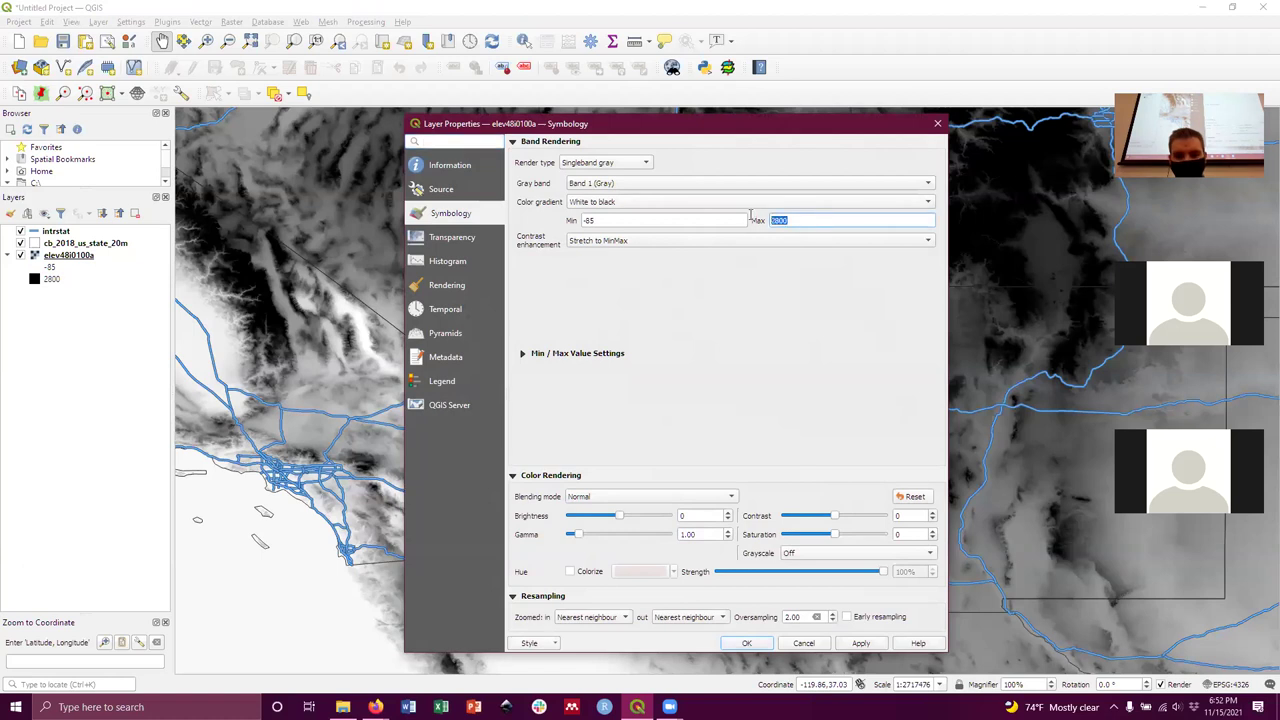
text(40)
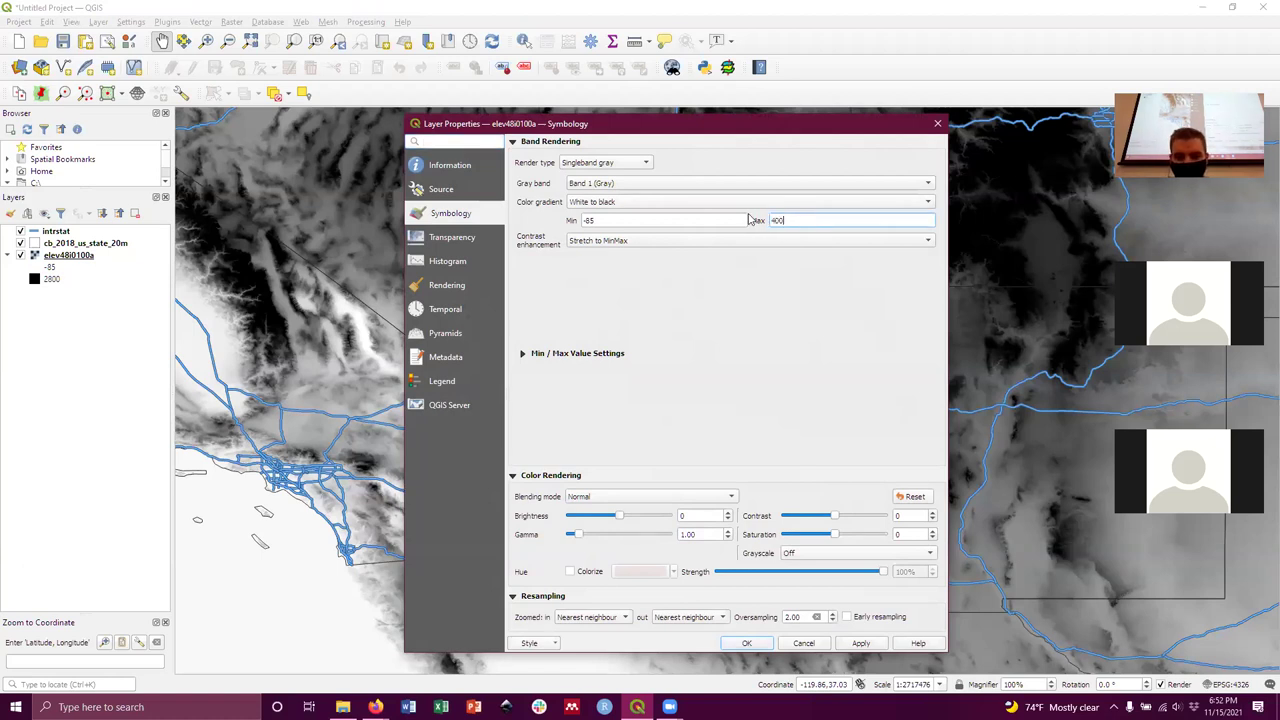
click(752, 645)
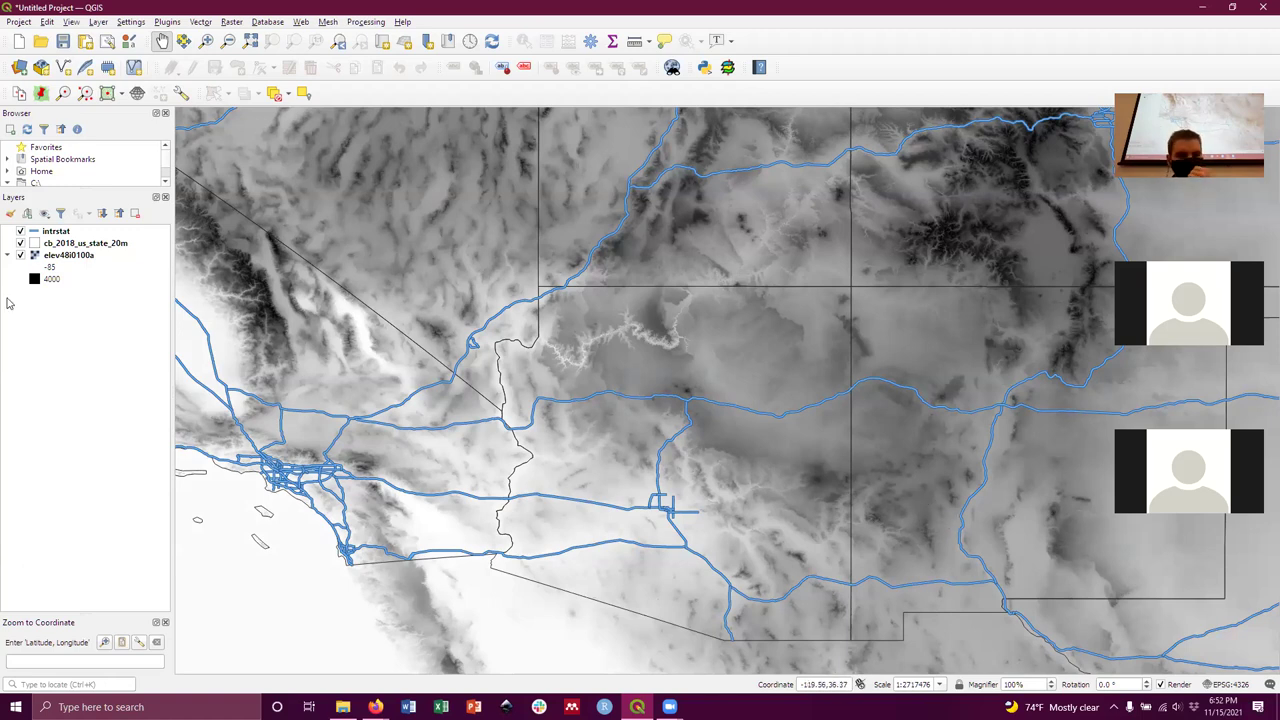
Duplicate the elev48i0100a raster layer, expand the copy's legend and collapse the original's.
click(66, 258)
right_click(82, 260)
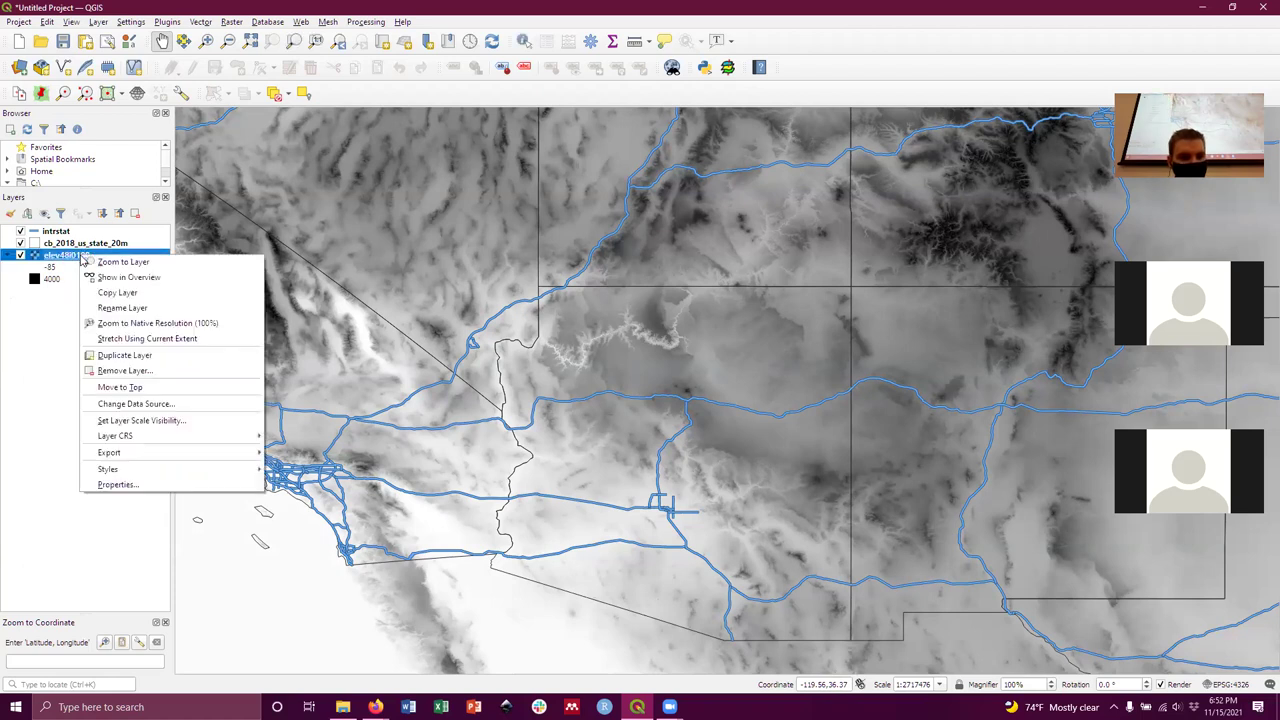
click(124, 355)
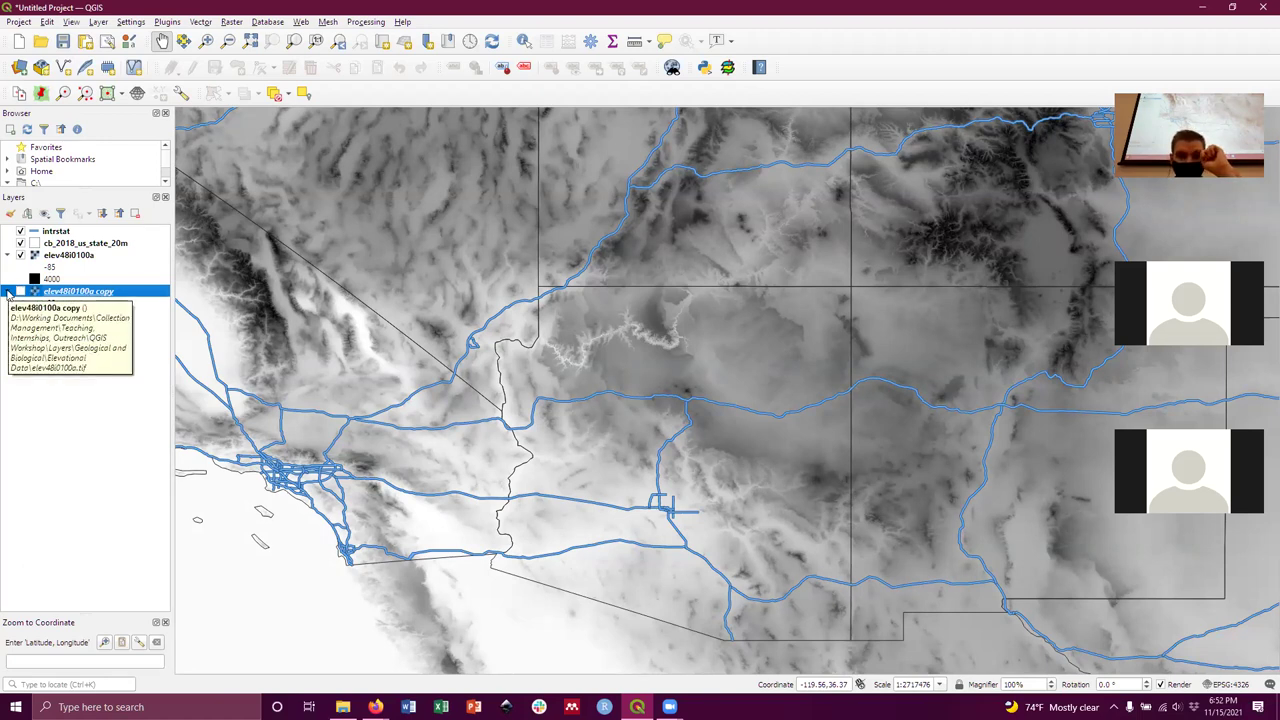
click(8, 292)
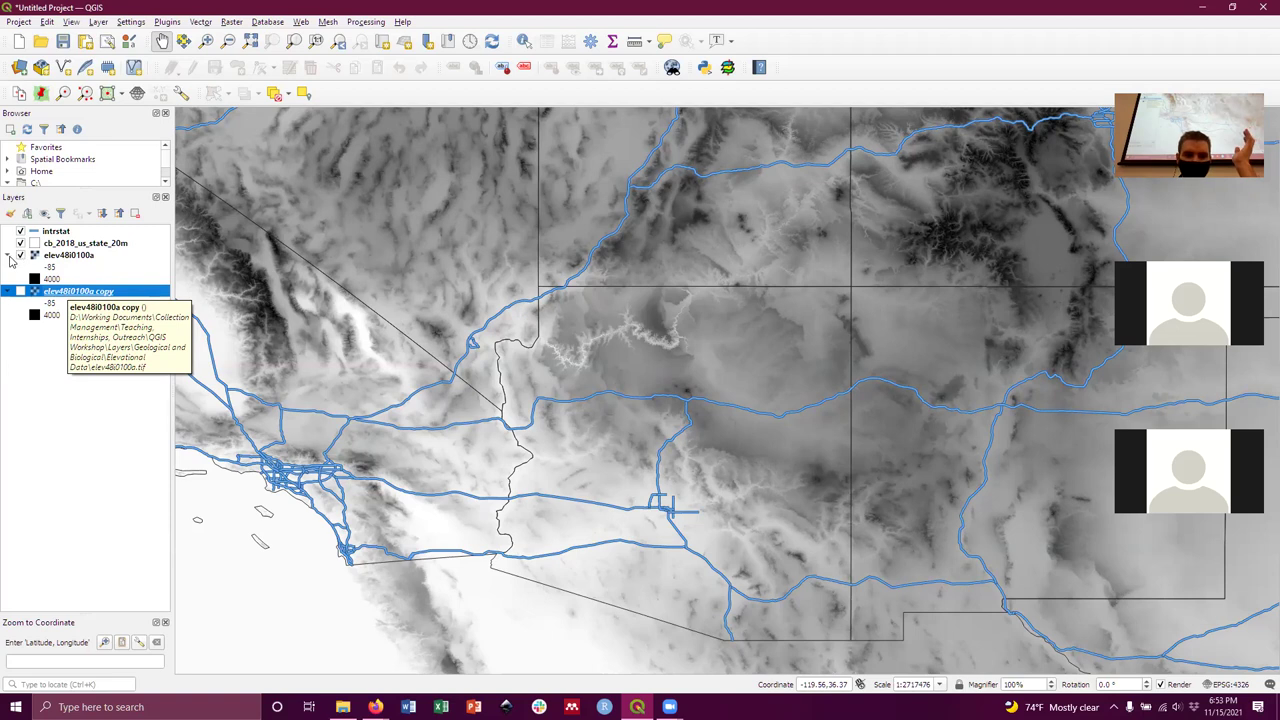
click(14, 255)
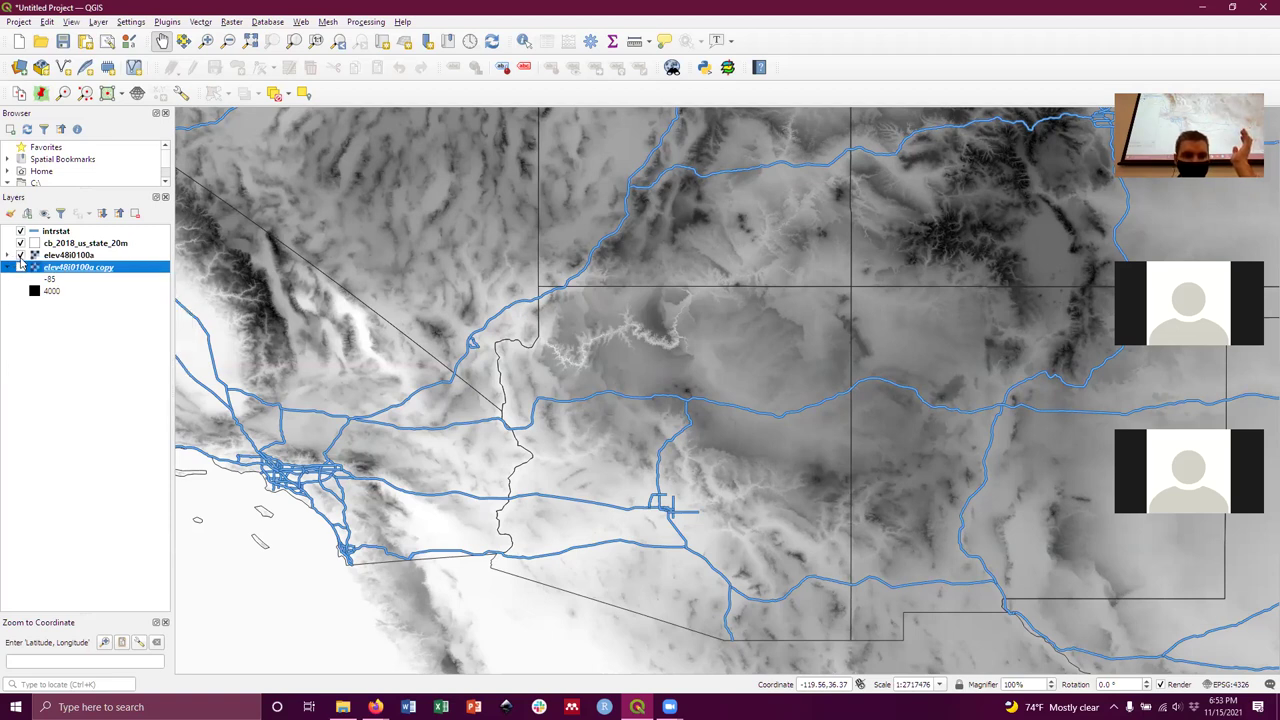
Rename the duplicated elevation raster layer as Elevation Hillshade.
right_click(71, 256)
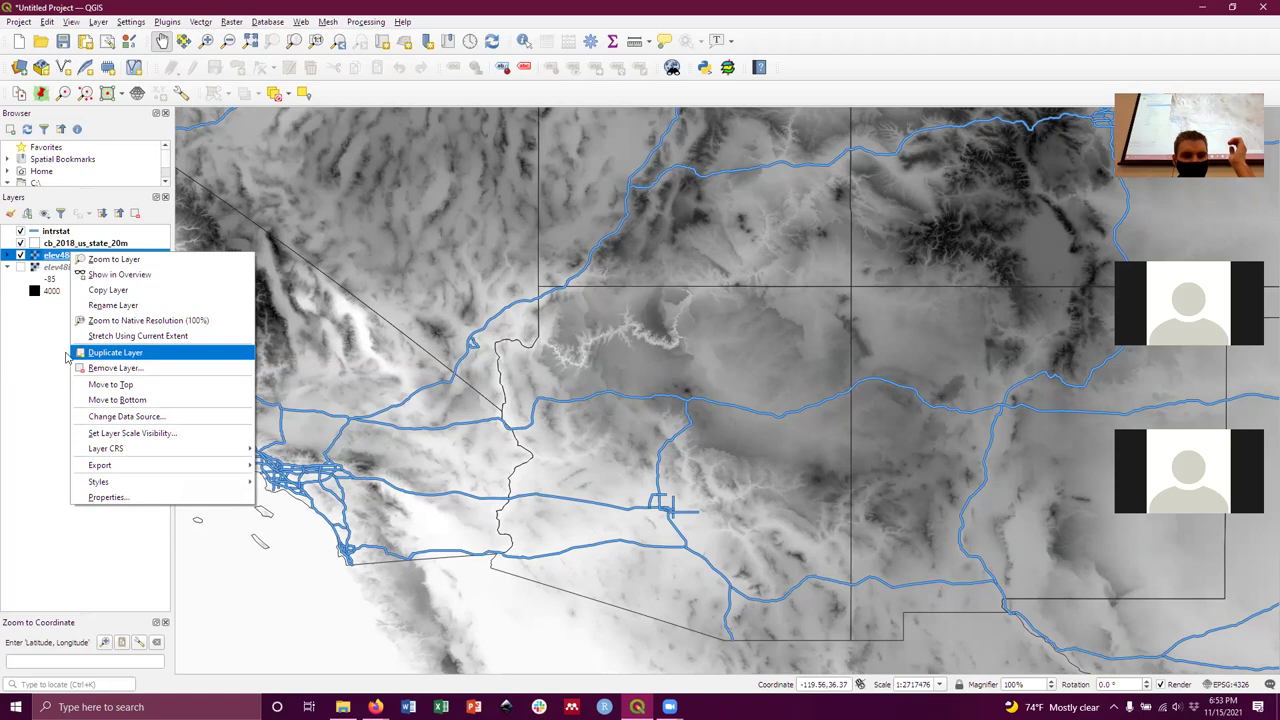
click(35, 343)
click(110, 270)
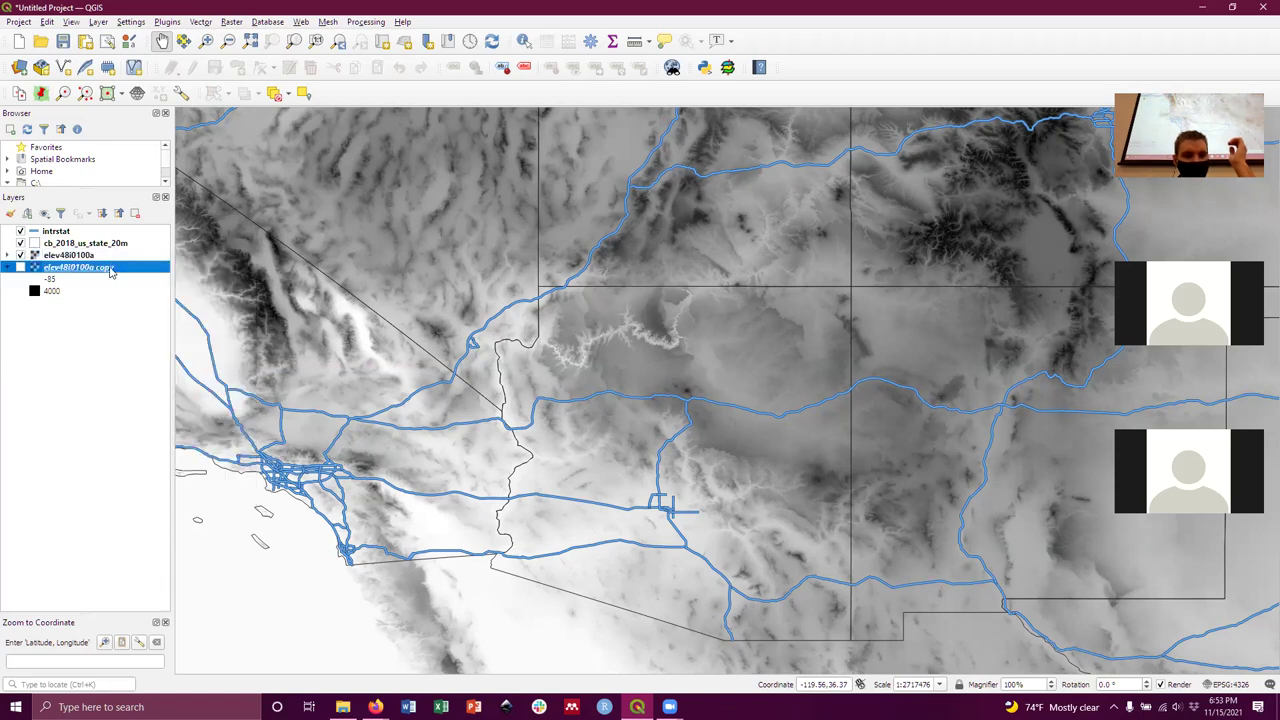
right_click(112, 274)
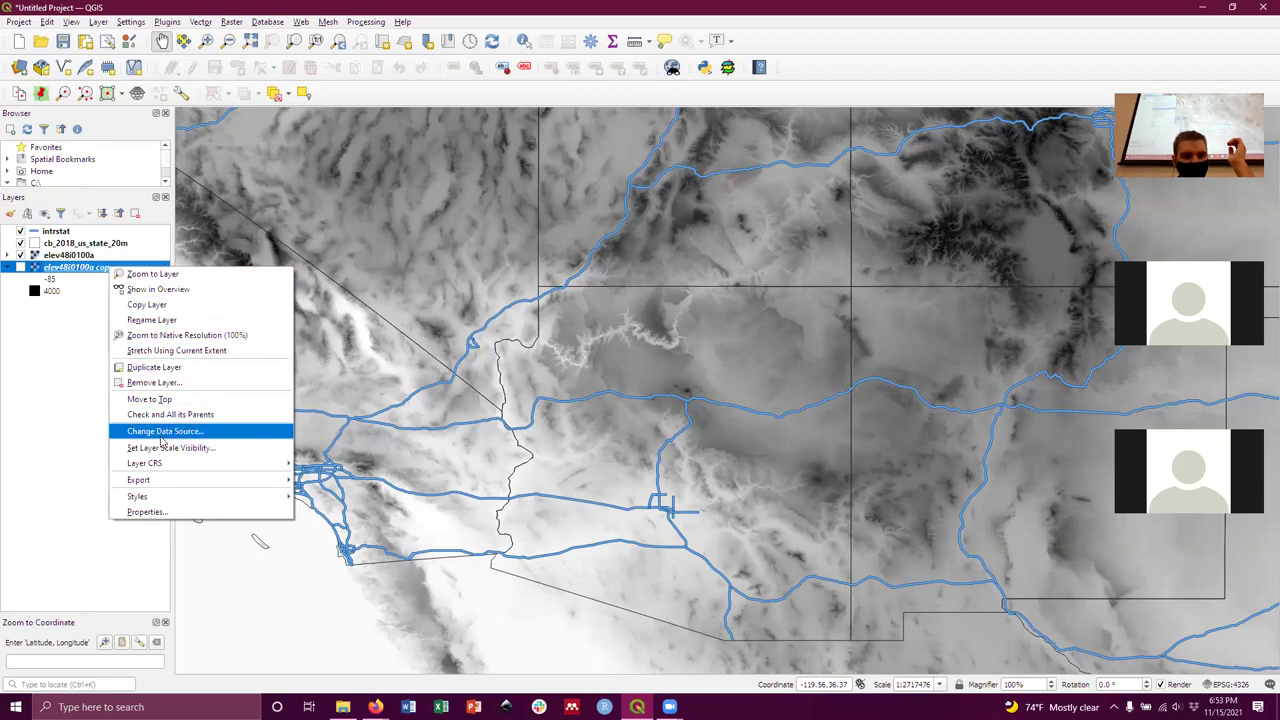
click(152, 319)
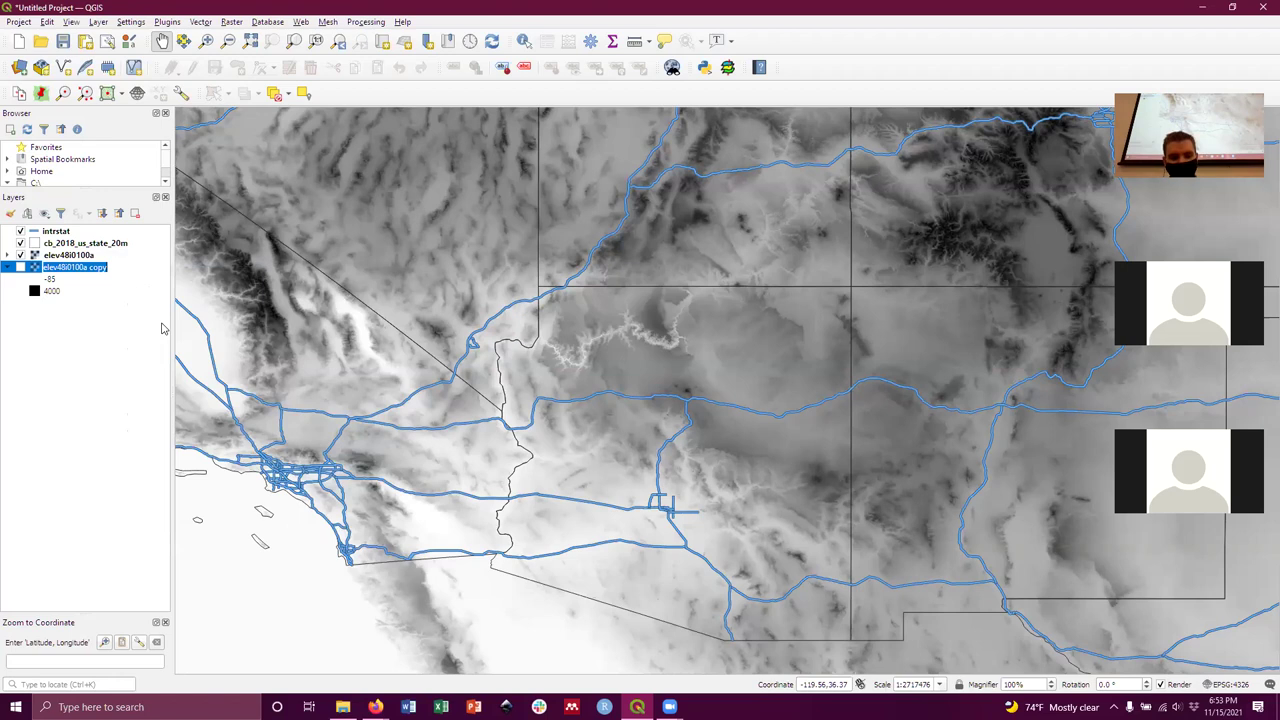
text(Elevation Hil)
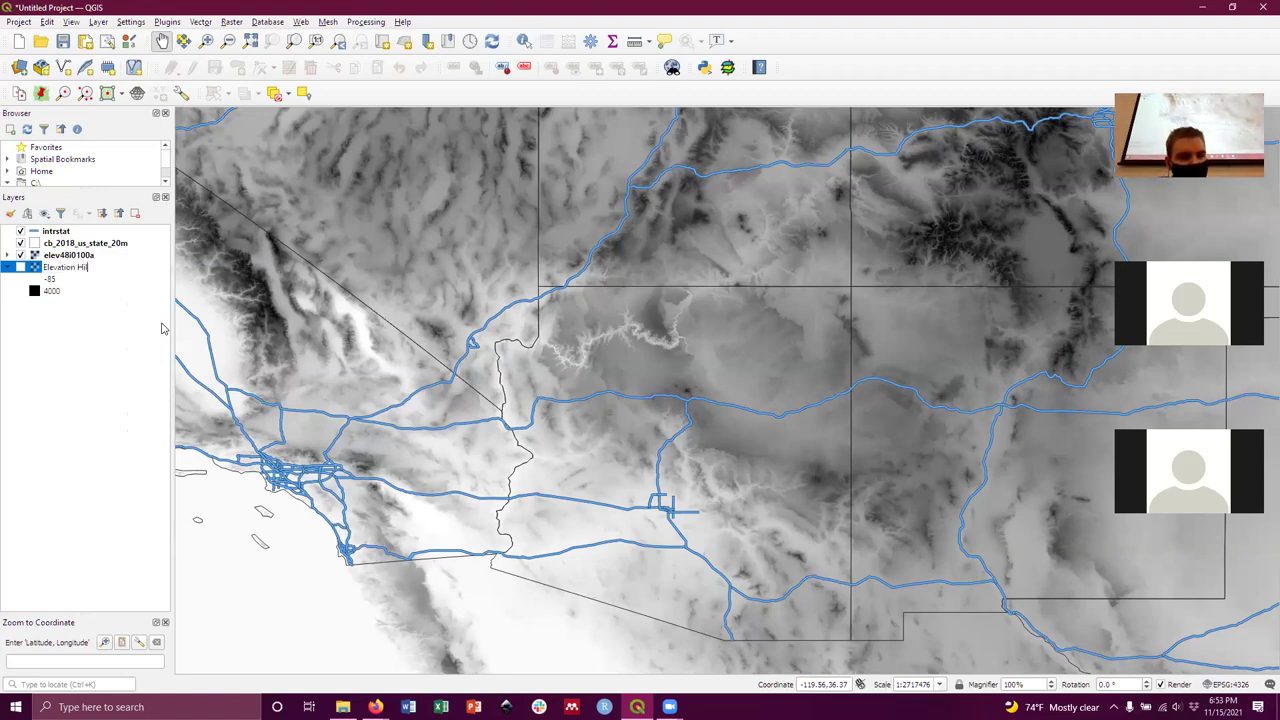
text(lshade)
key(Return)
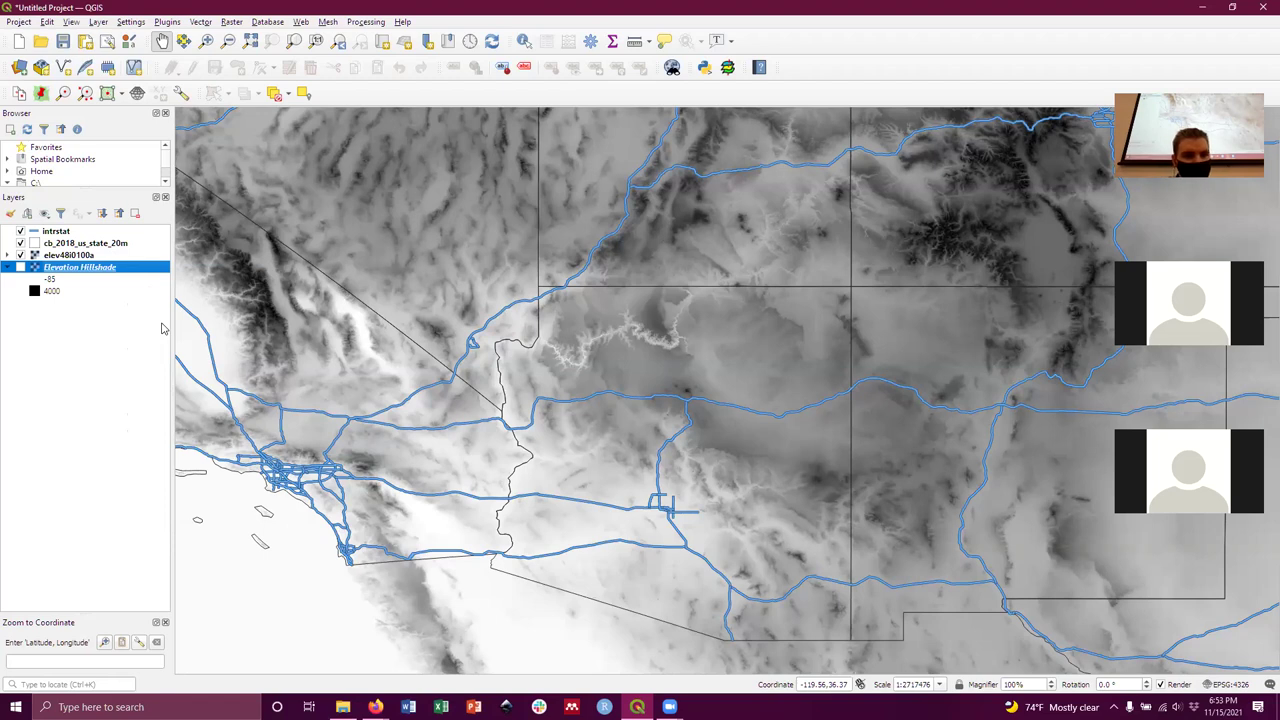
Expand the elev48i0100a legend, hide that layer and make the Elevation Hillshade layer visible instead.
click(9, 256)
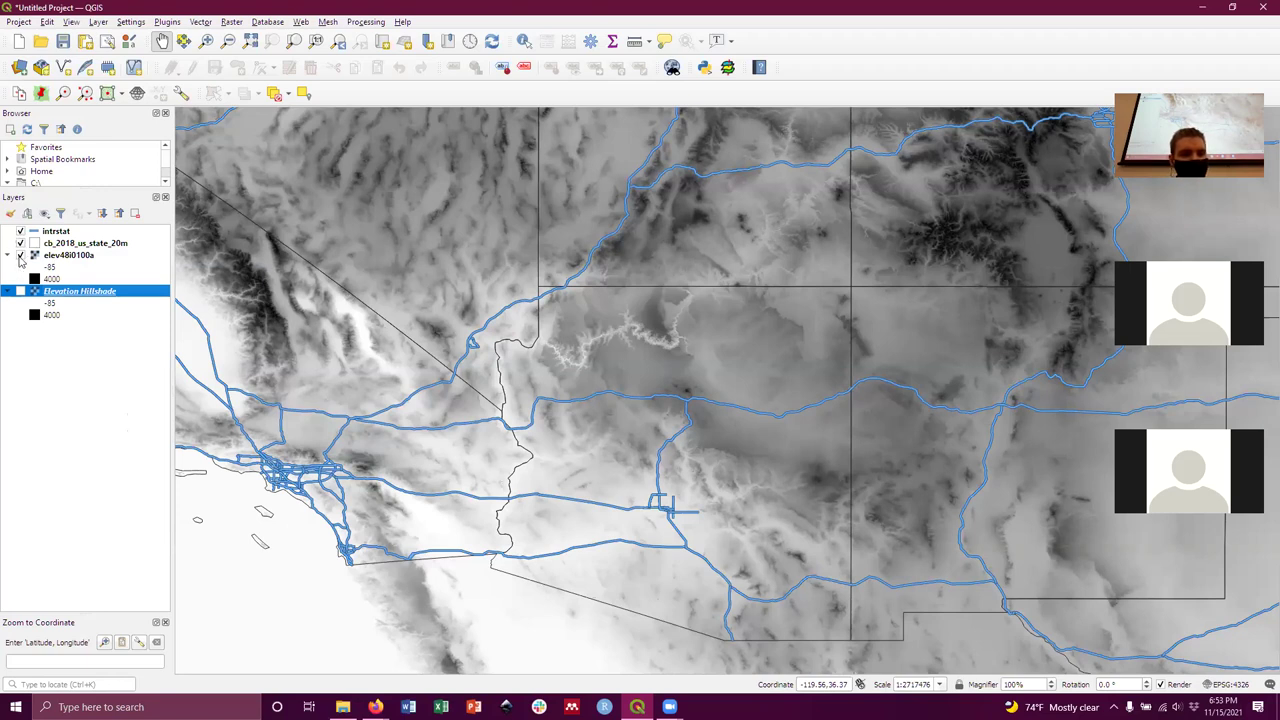
click(20, 256)
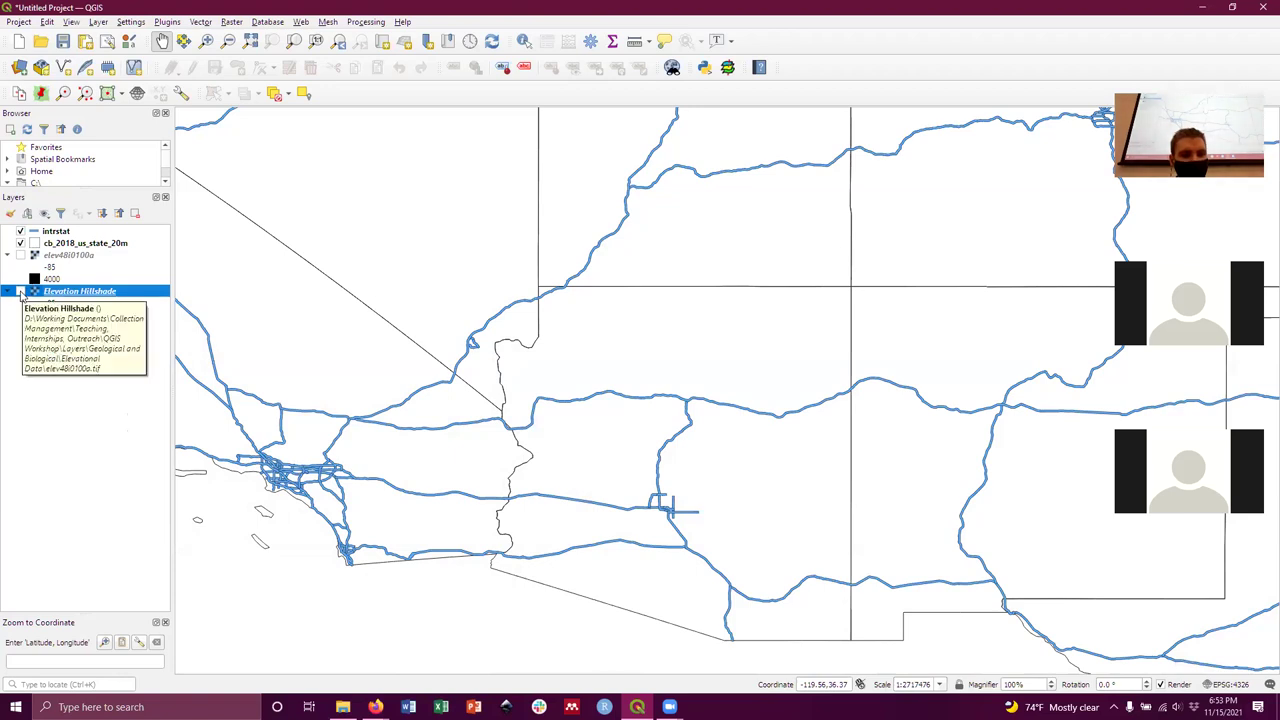
click(20, 291)
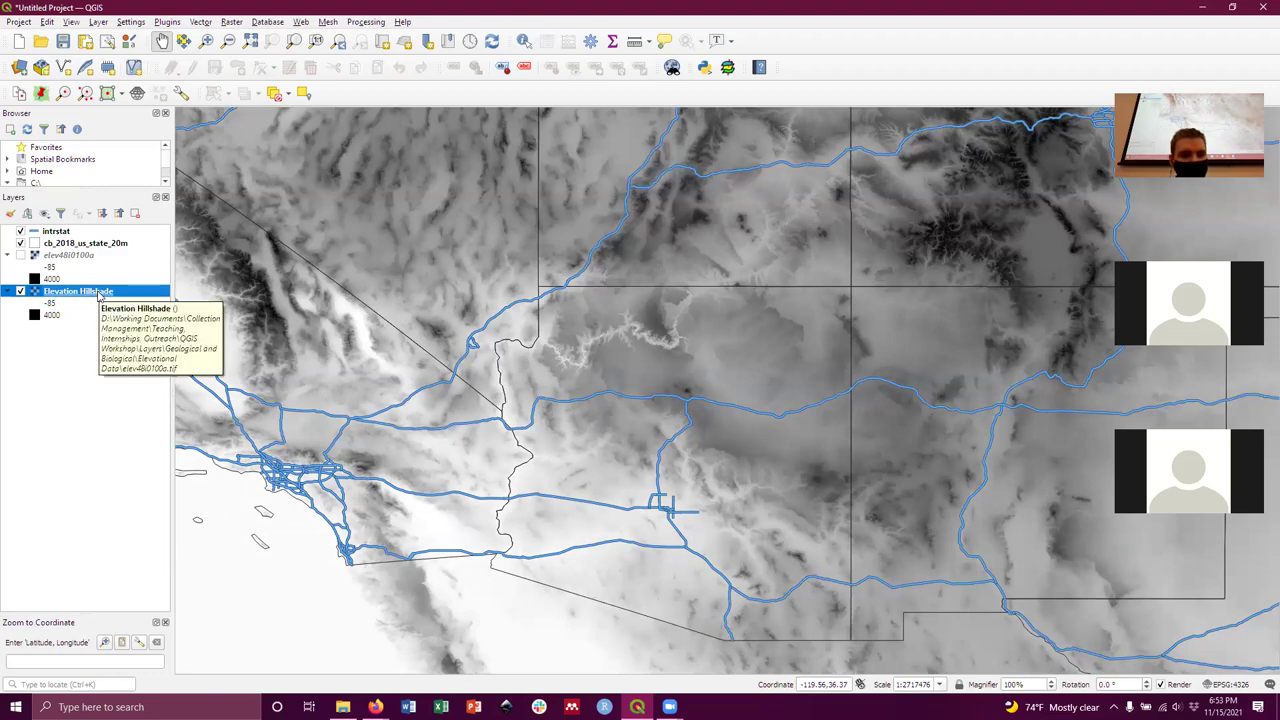
Render the Elevation Hillshade layer as Hillshade with a Z factor of 5.
right_click(98, 290)
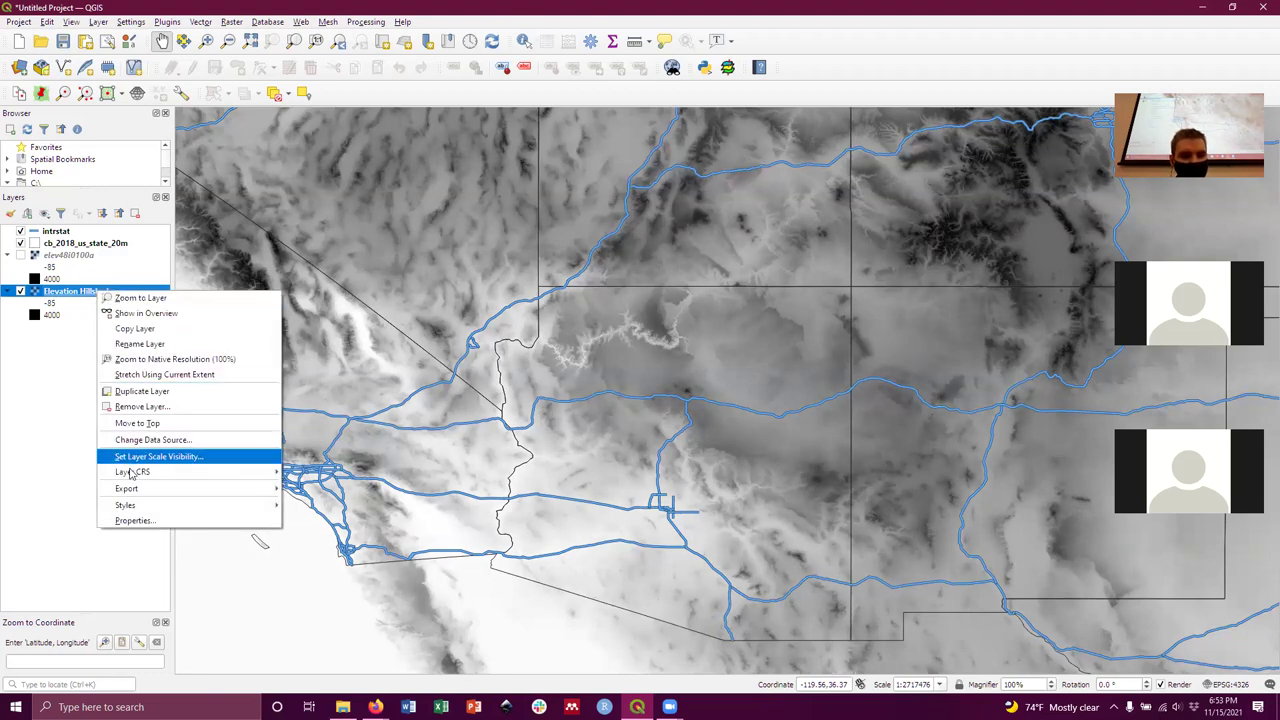
click(147, 522)
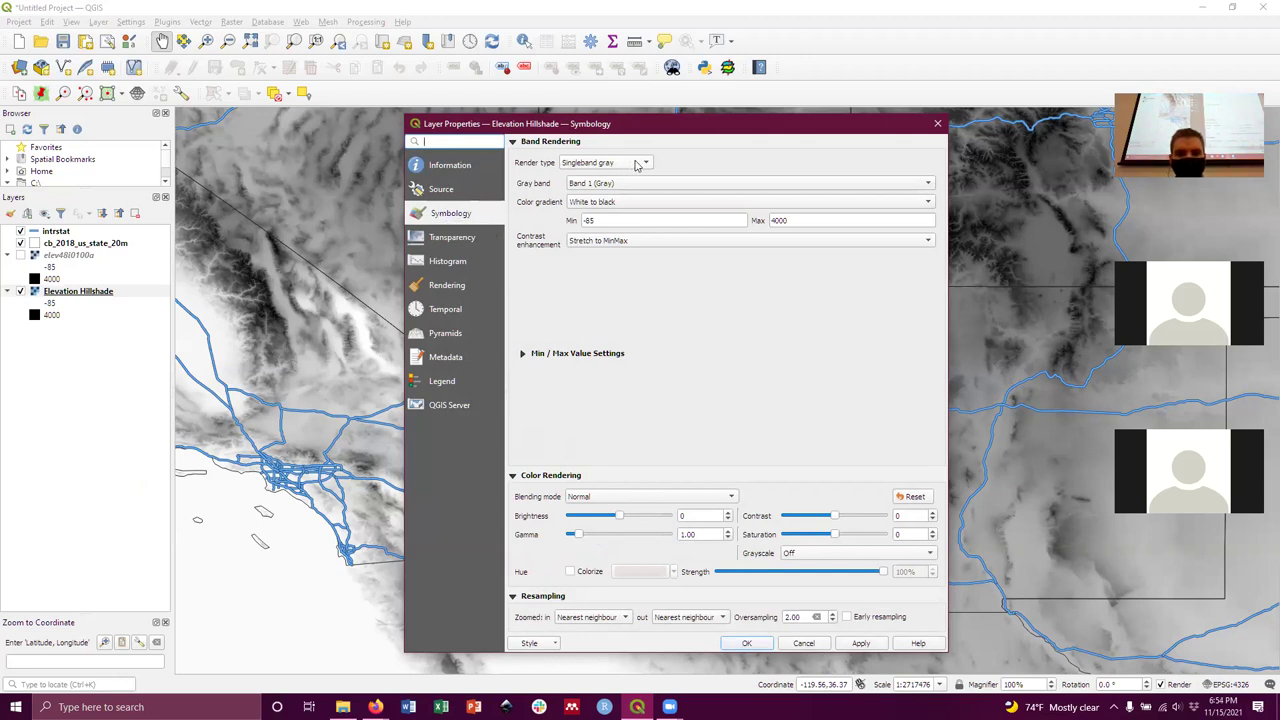
click(574, 165)
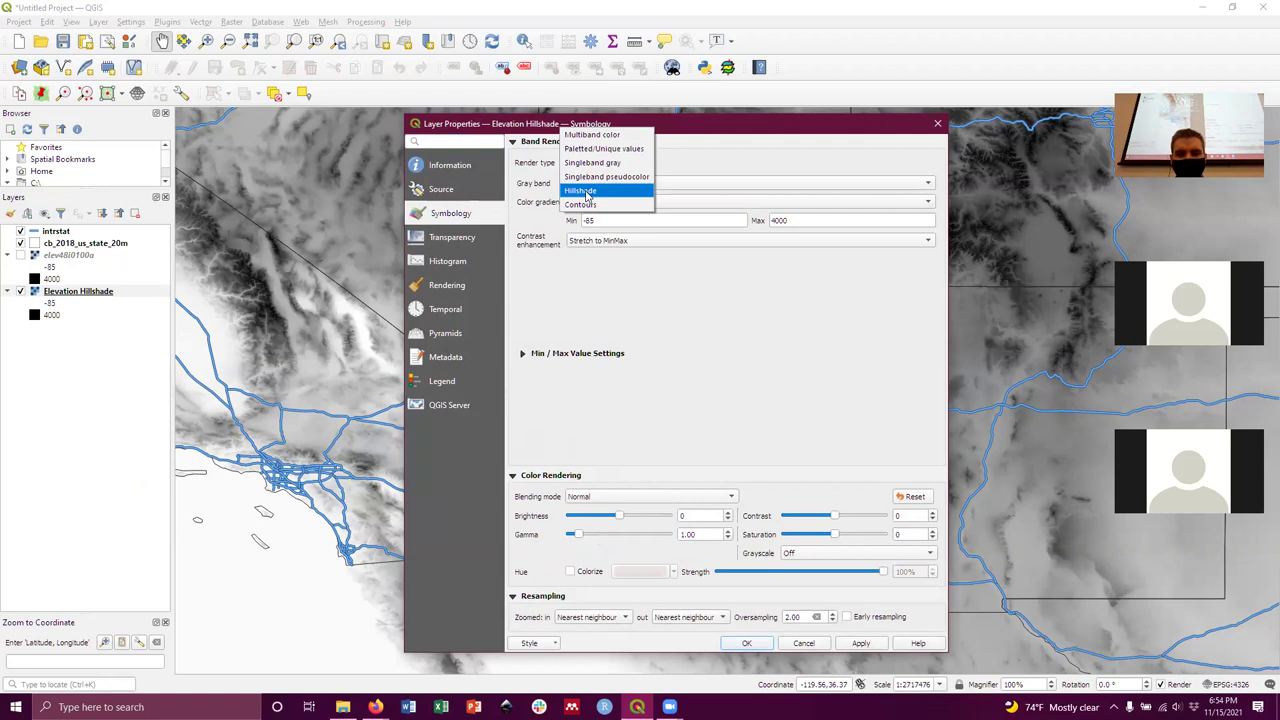
click(587, 192)
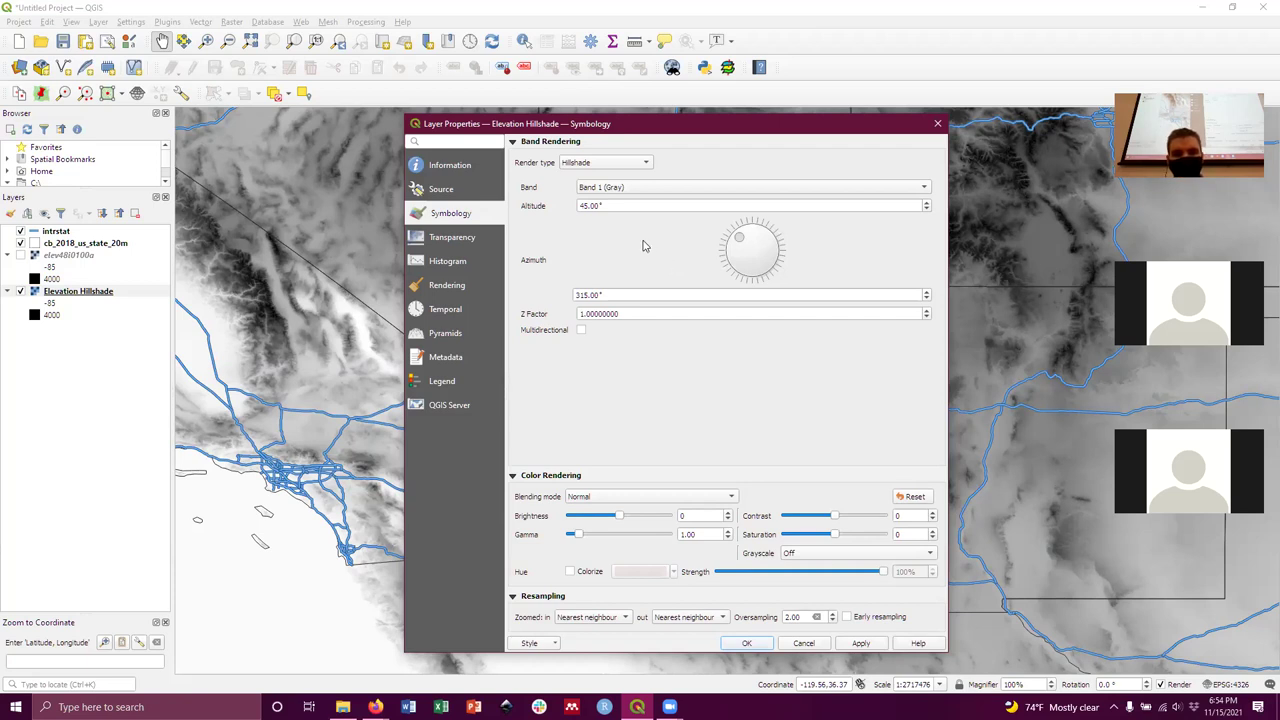
double_click(655, 311)
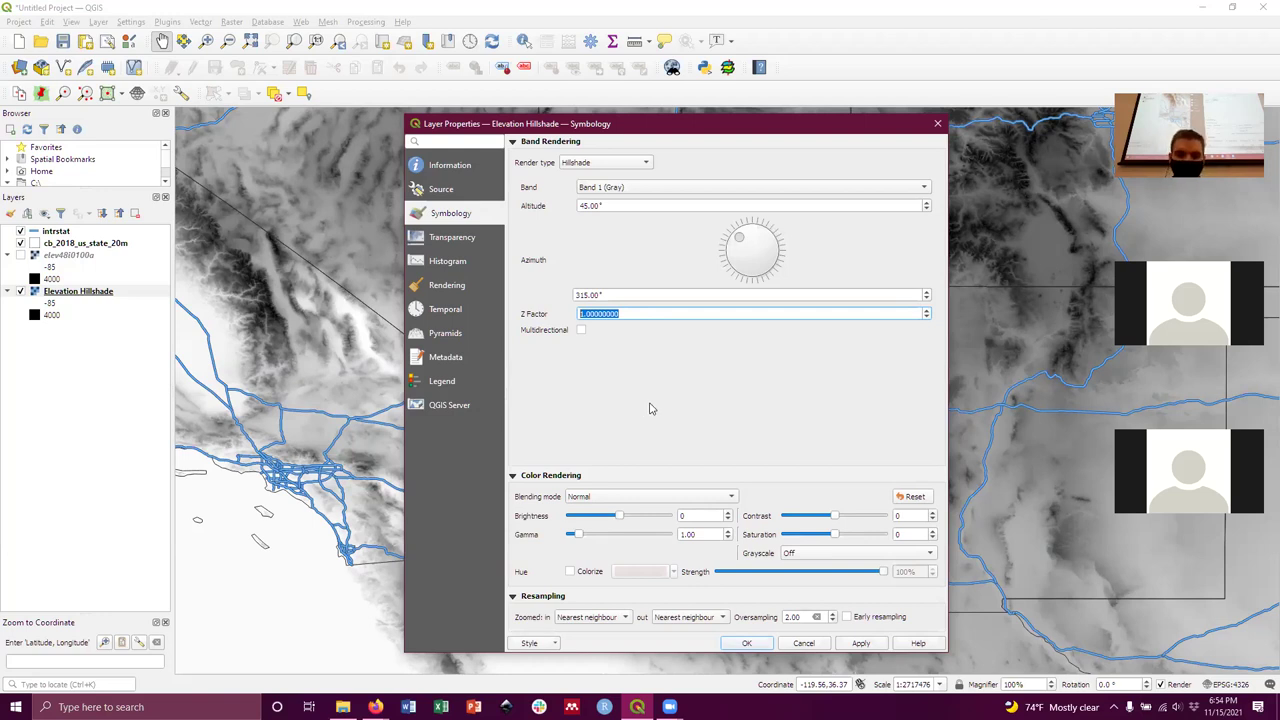
text(5)
key(Tab)
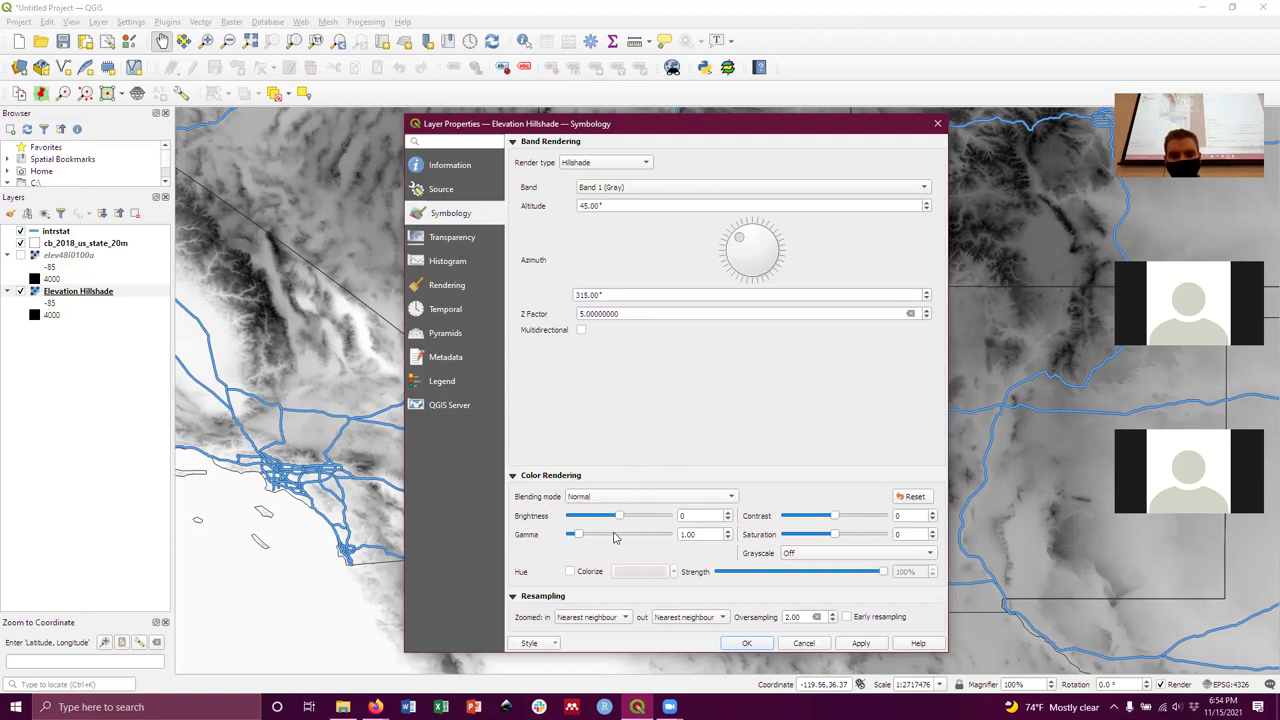
Set the Elevation Hillshade layer's blending mode to Multiply.
click(603, 497)
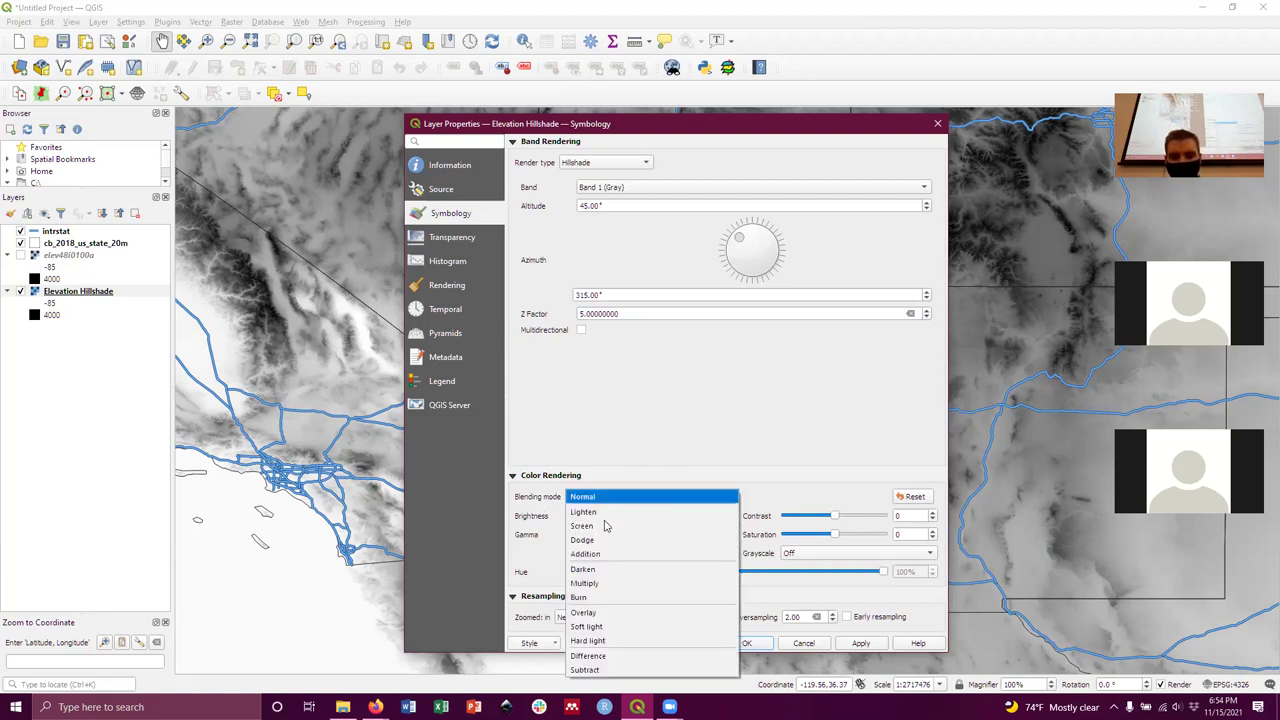
click(605, 583)
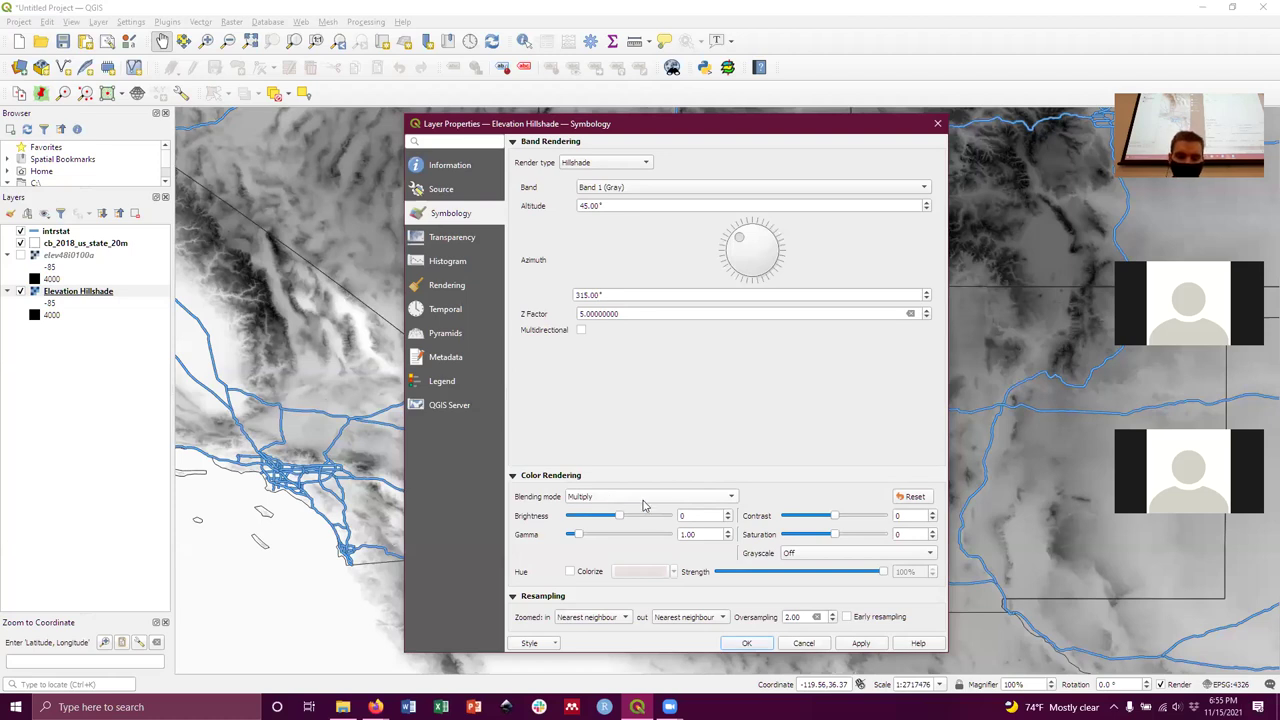
click(676, 502)
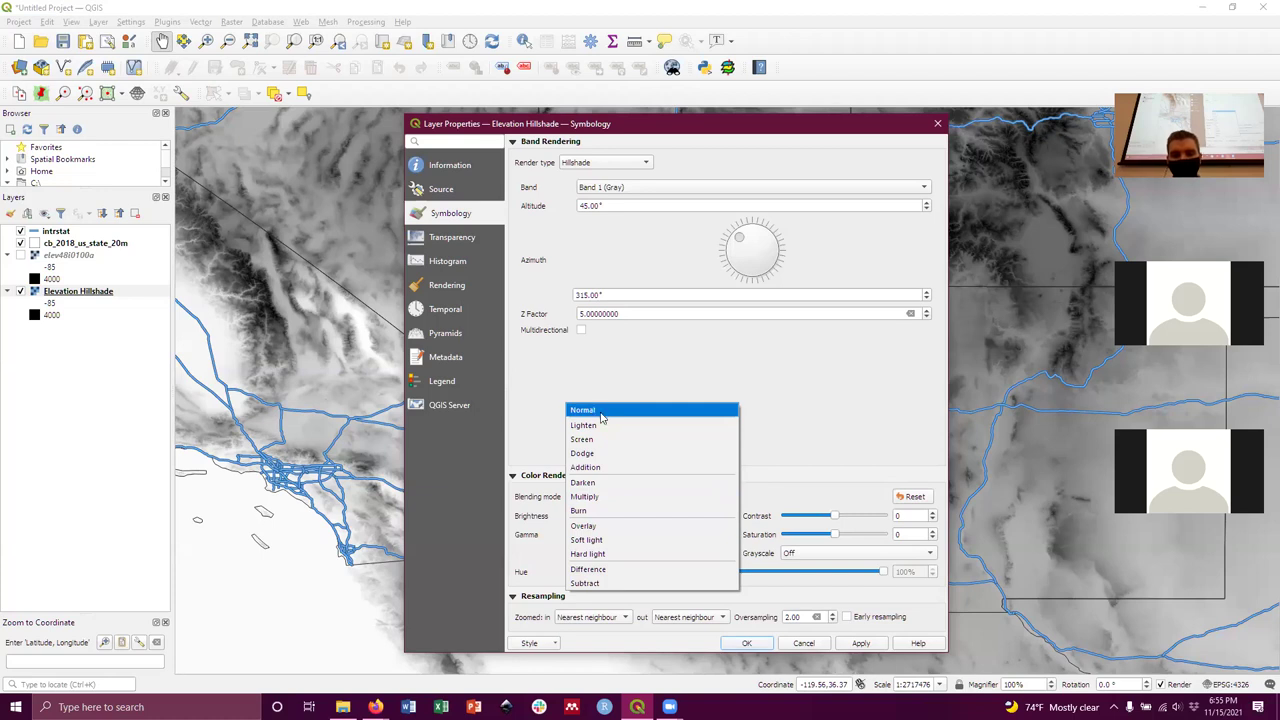
click(651, 504)
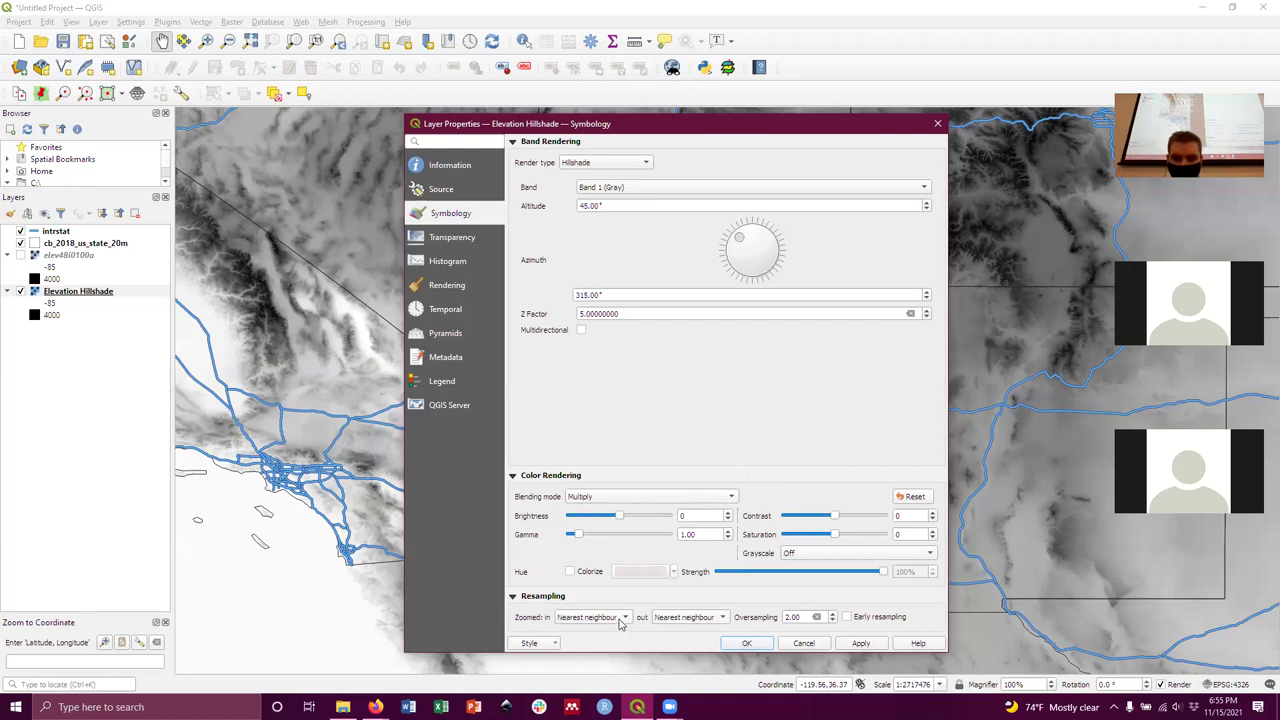
click(606, 500)
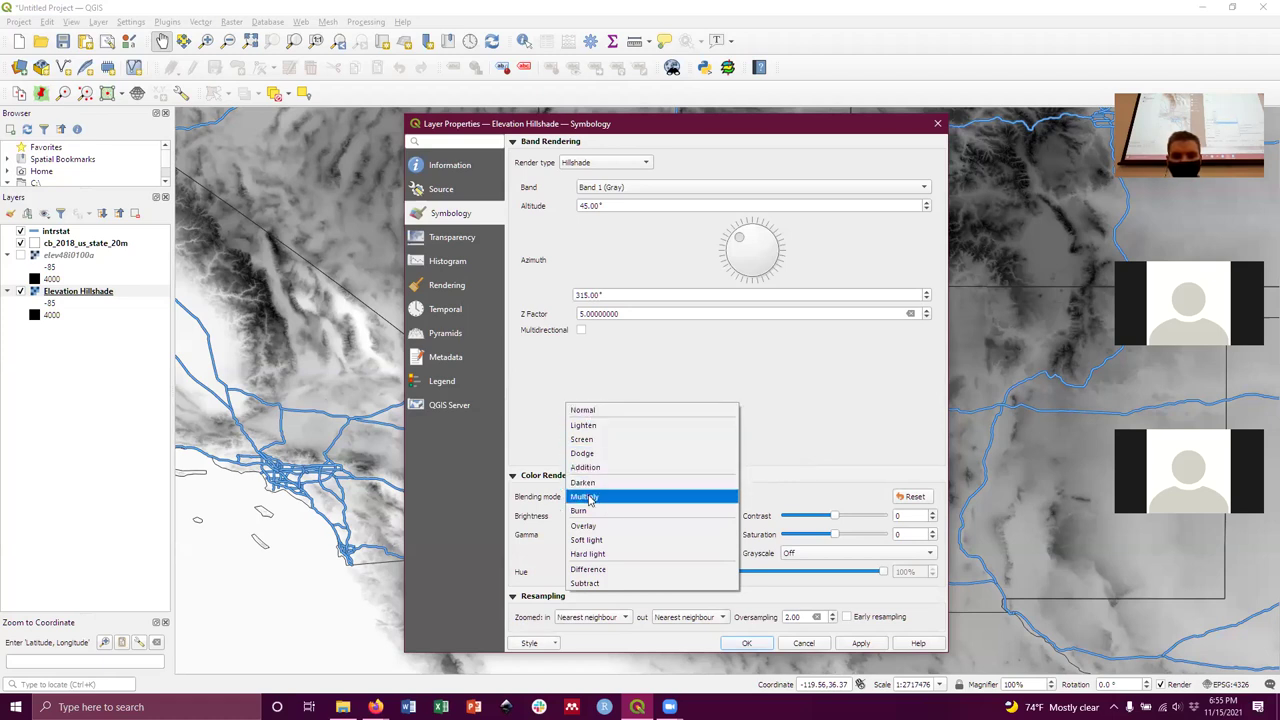
click(847, 440)
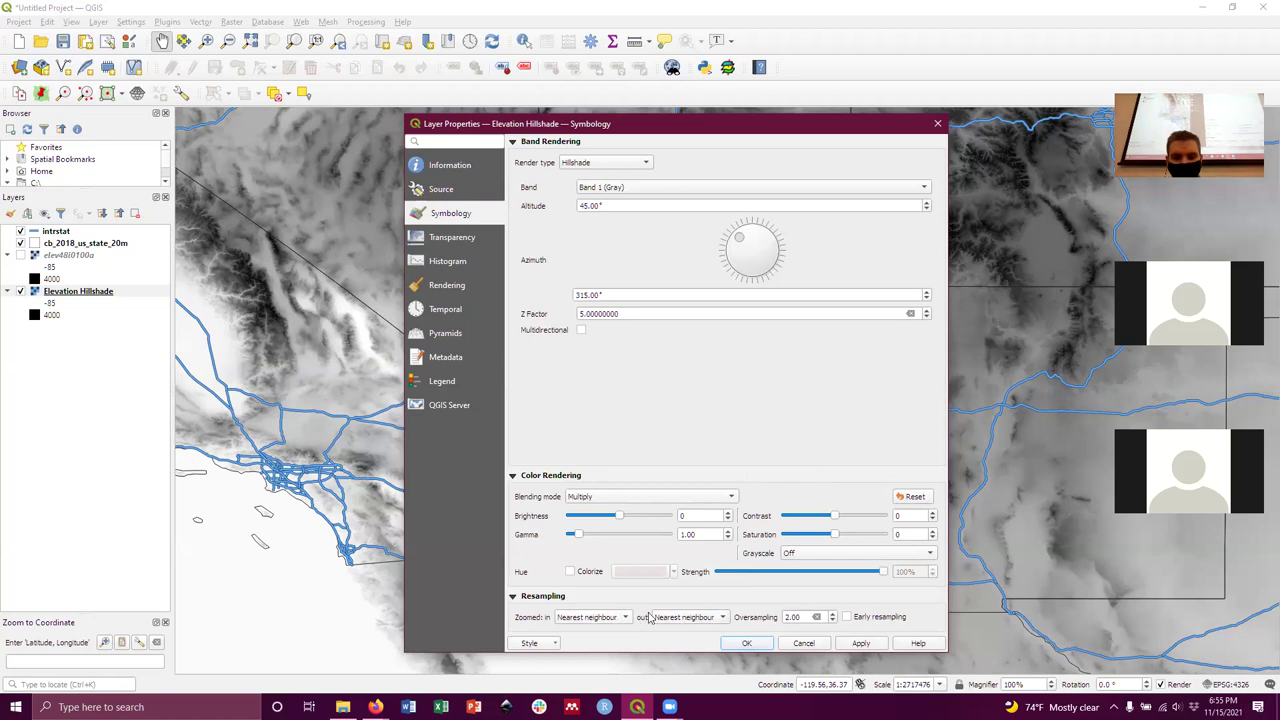
Set the hillshade's zoomed-in and zoomed-out resampling to Cubic and accept the layer properties.
click(594, 619)
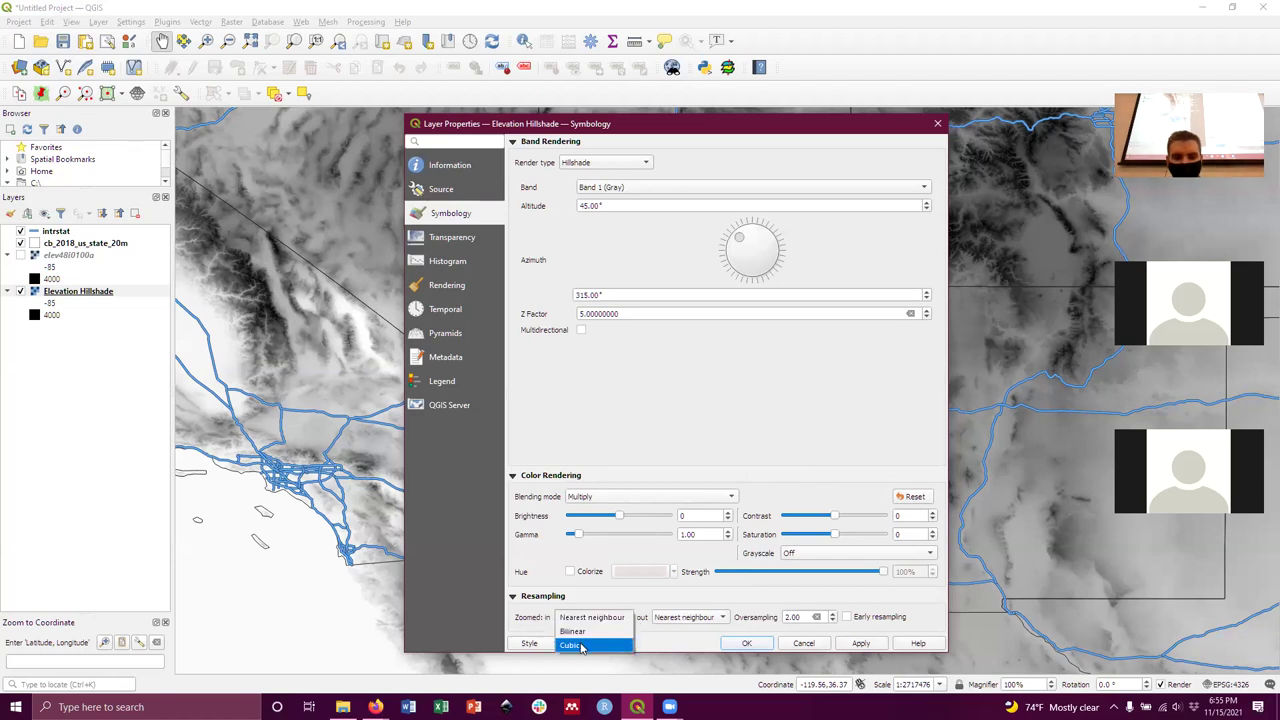
click(581, 645)
click(680, 619)
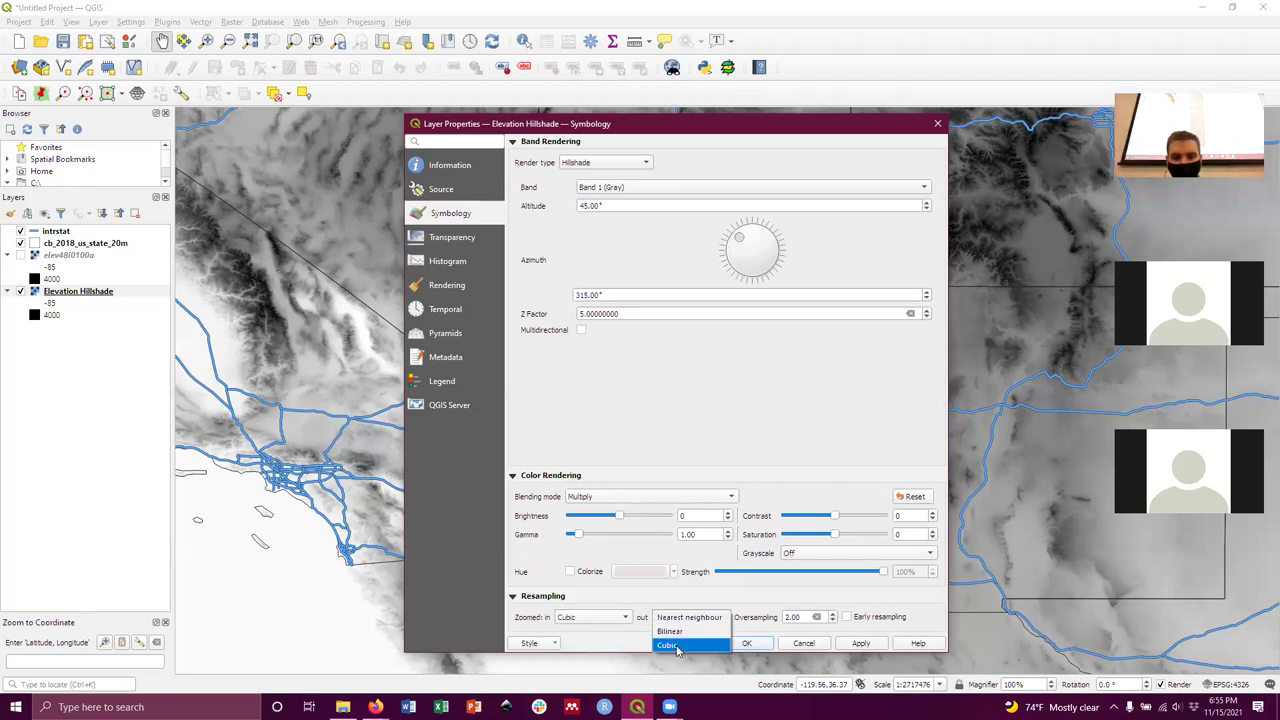
click(676, 647)
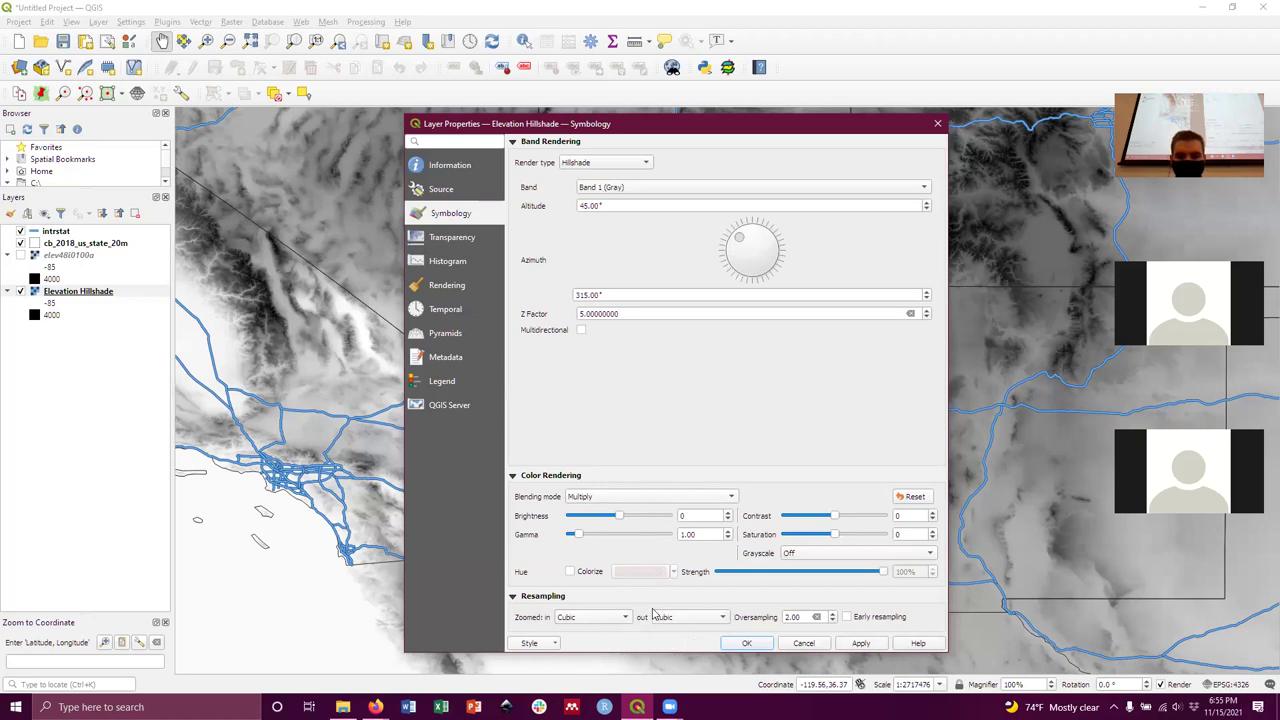
click(748, 643)
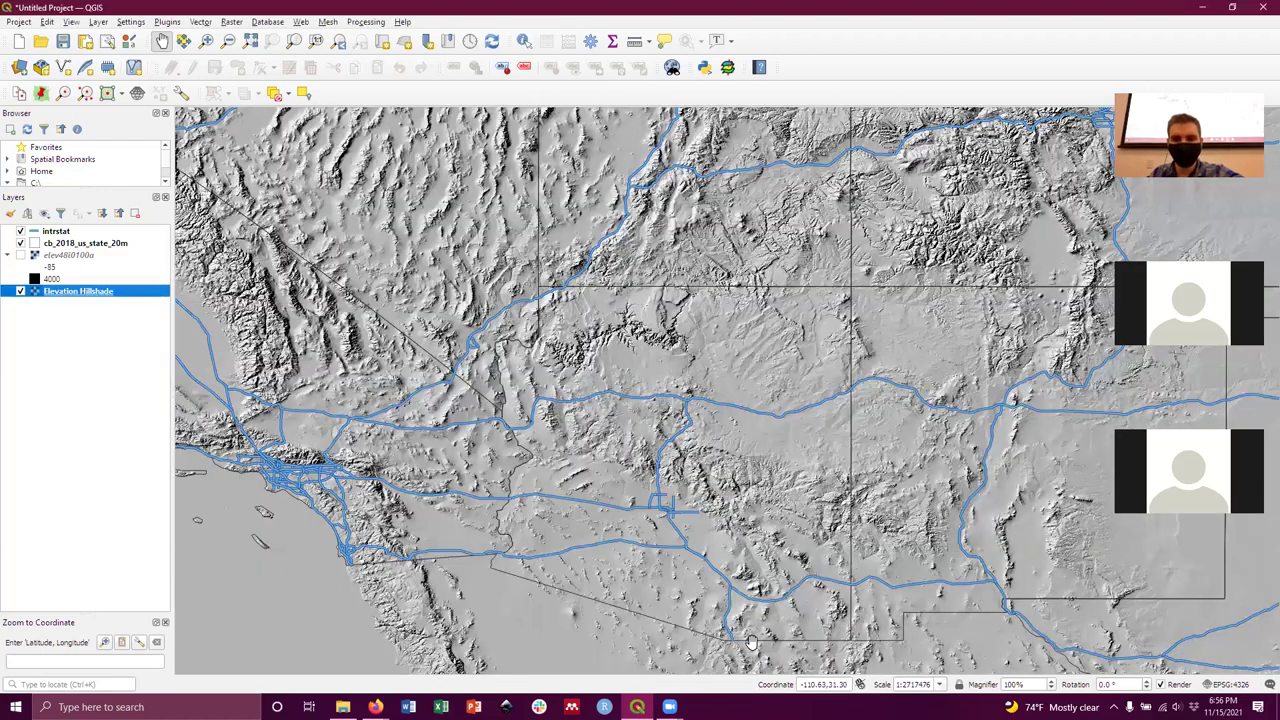
Set the Elevation Hillshade layer's brightness to 67 and apply it, moving the properties dialog aside to show the map.
drag(826, 524, 776, 479)
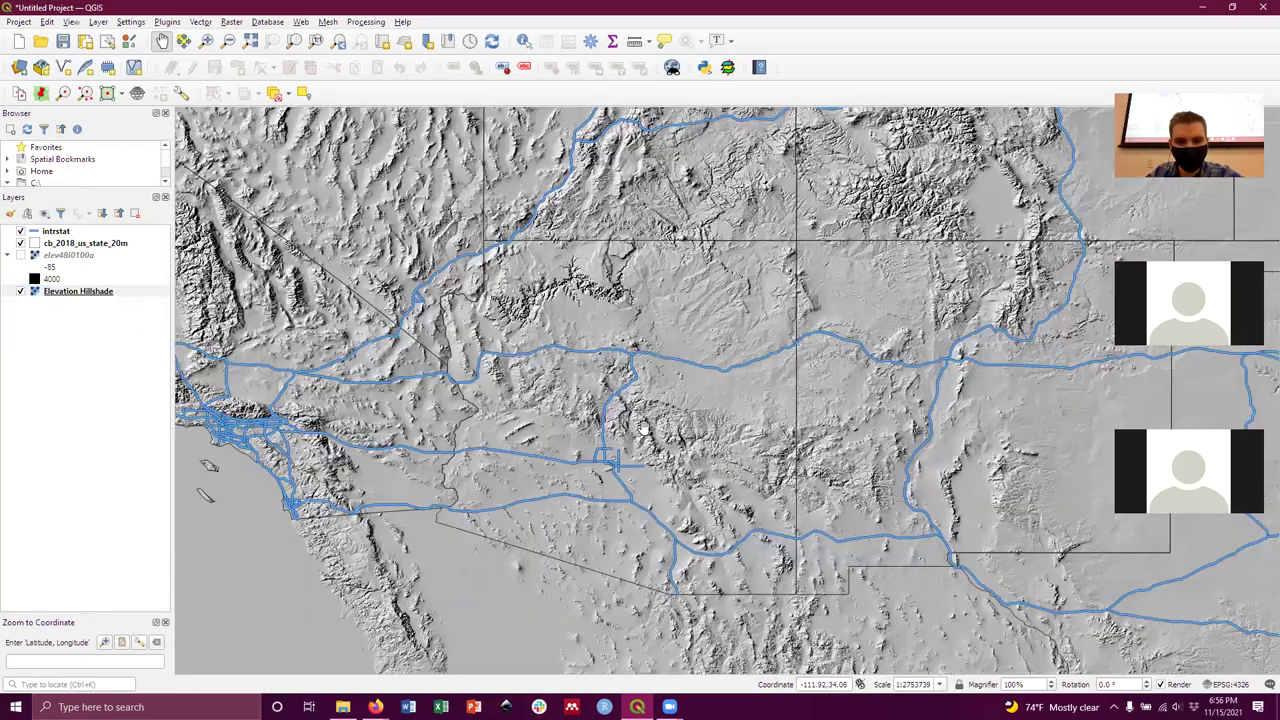
drag(681, 460, 661, 408)
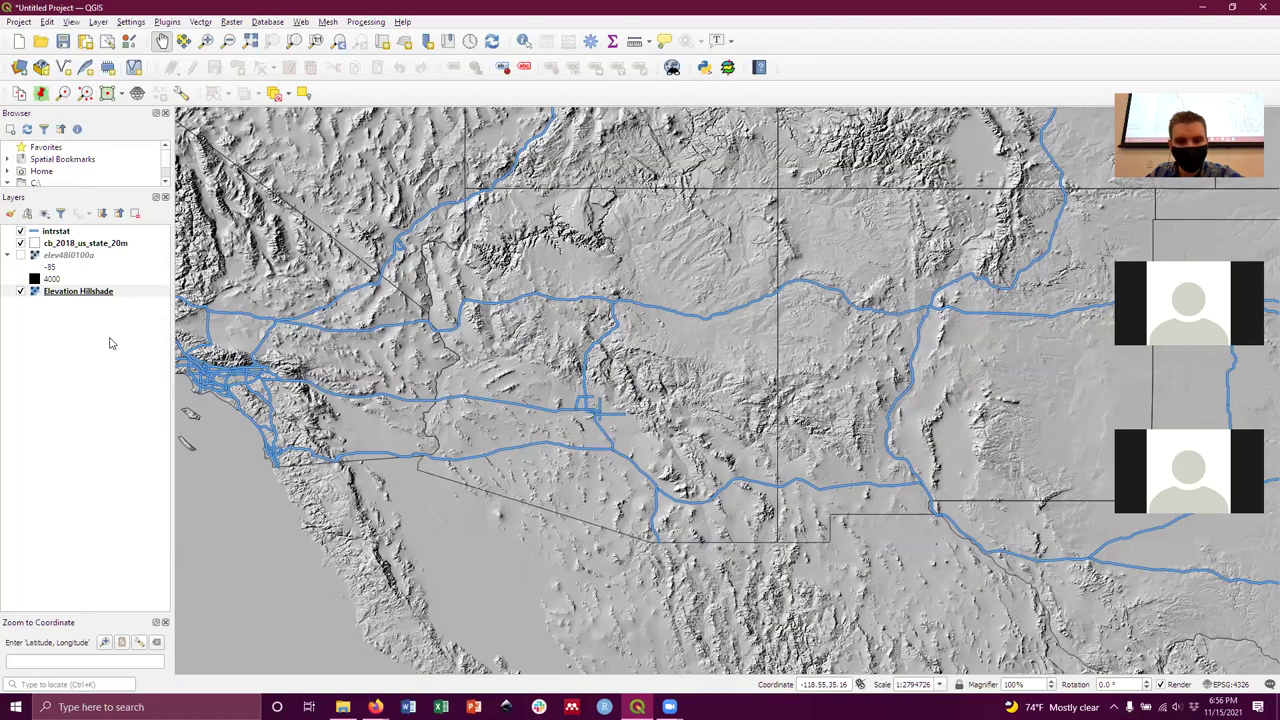
right_click(78, 293)
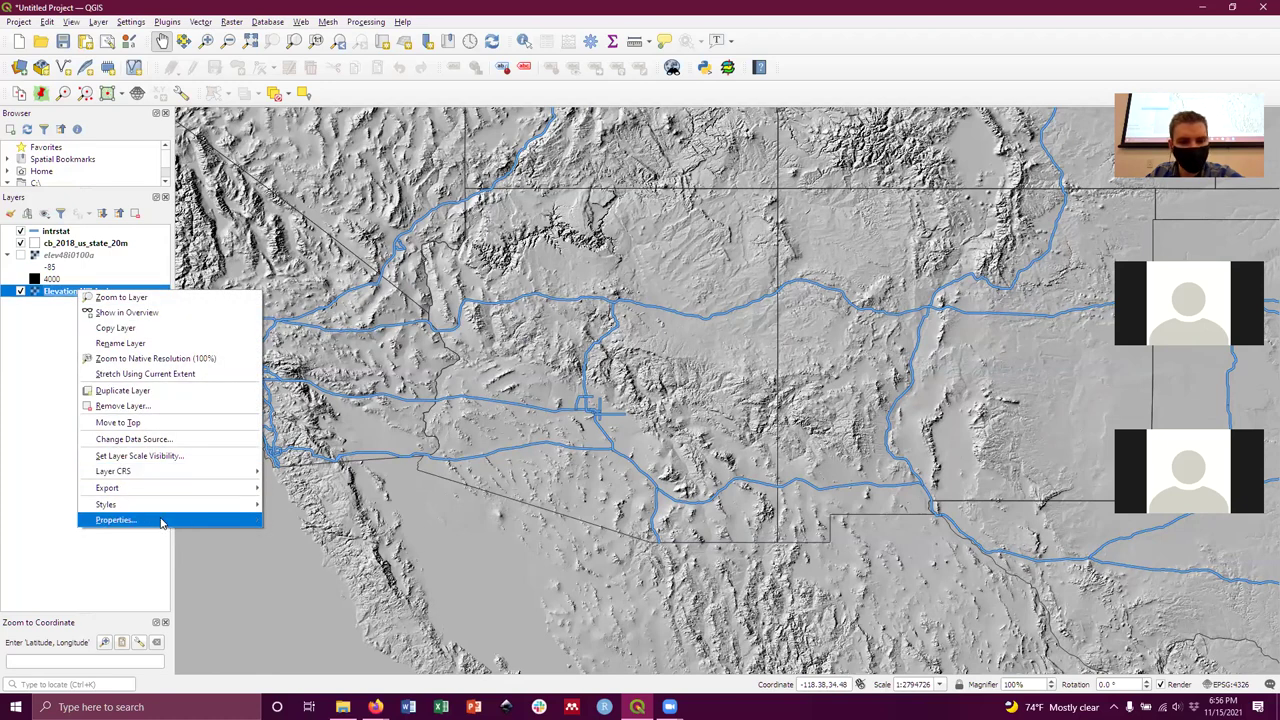
click(160, 521)
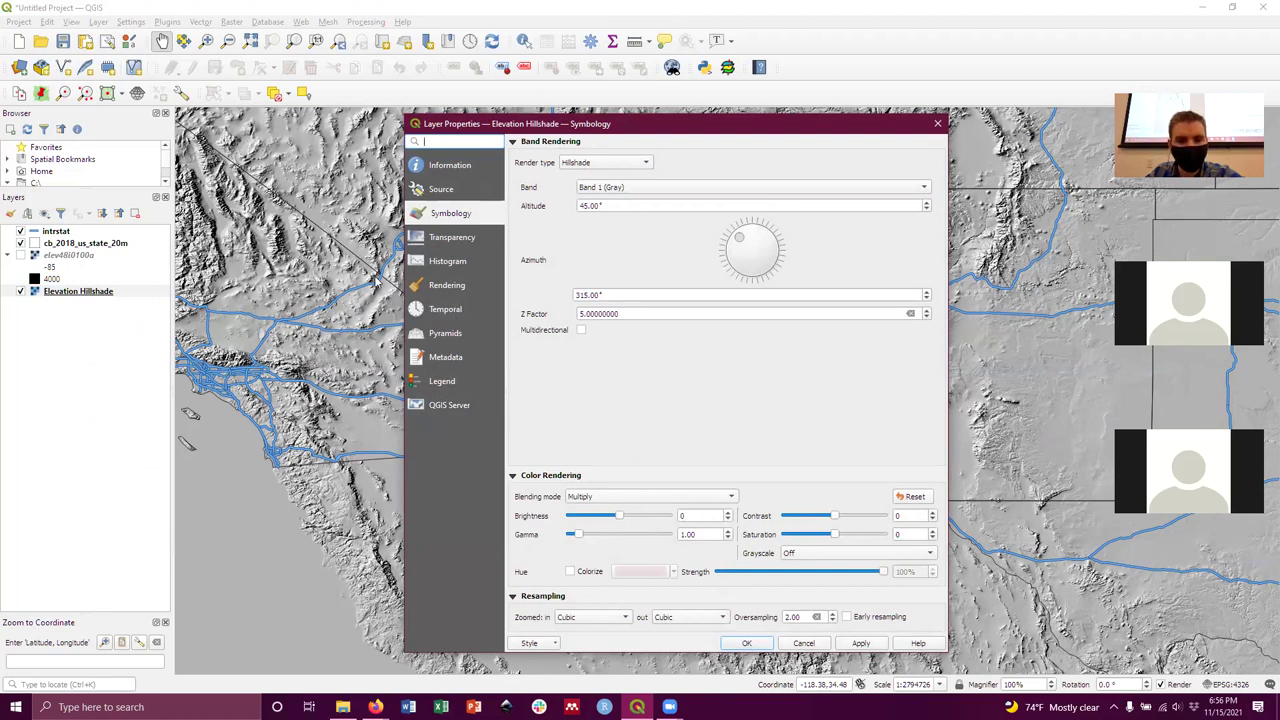
double_click(697, 514)
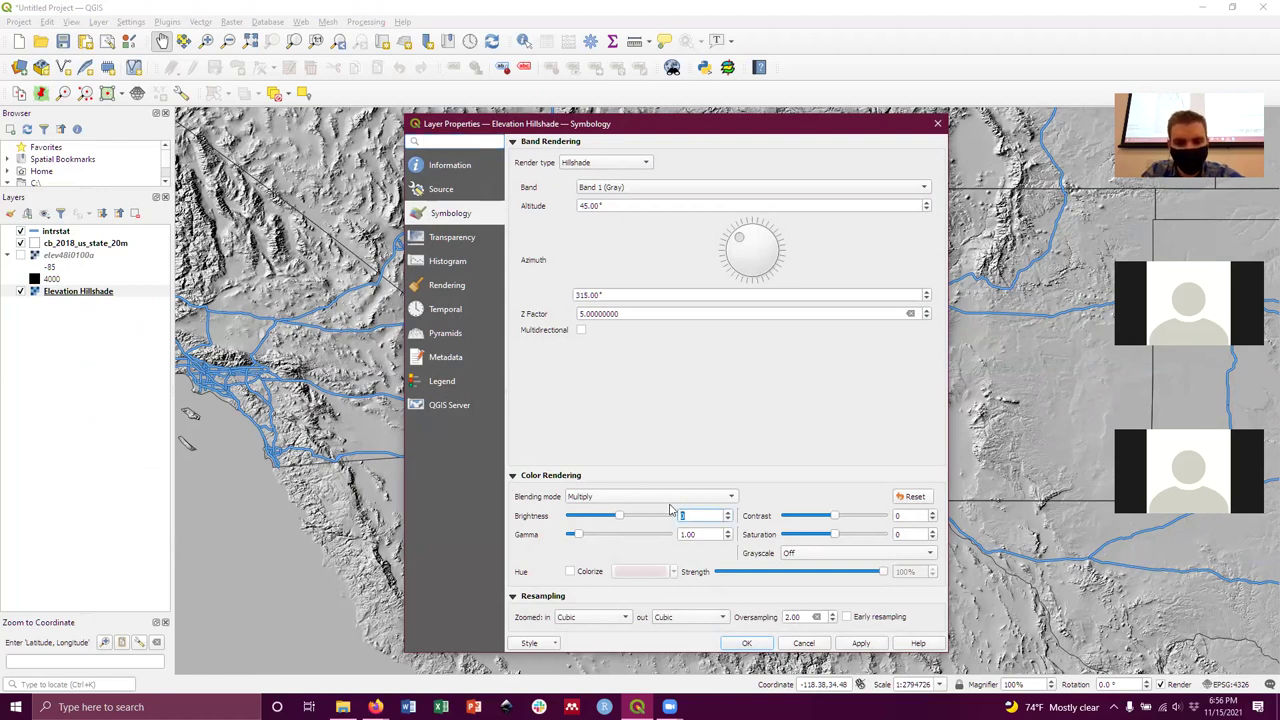
text(67)
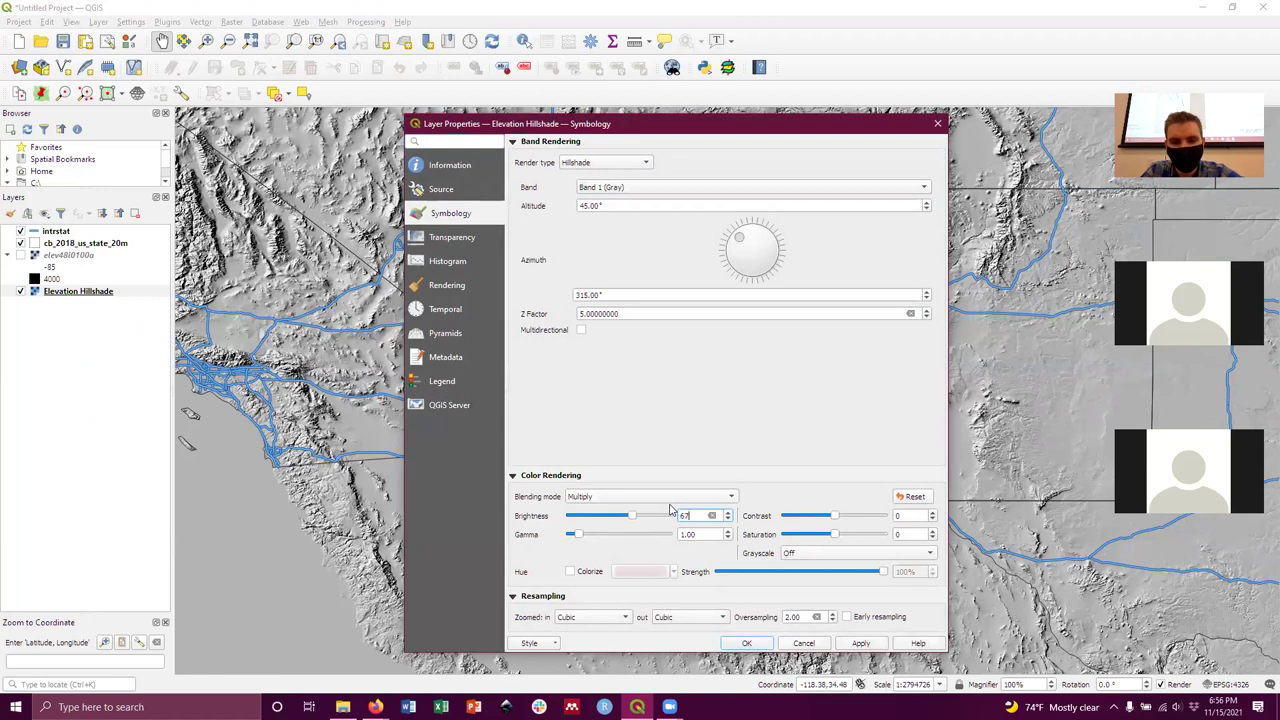
click(859, 643)
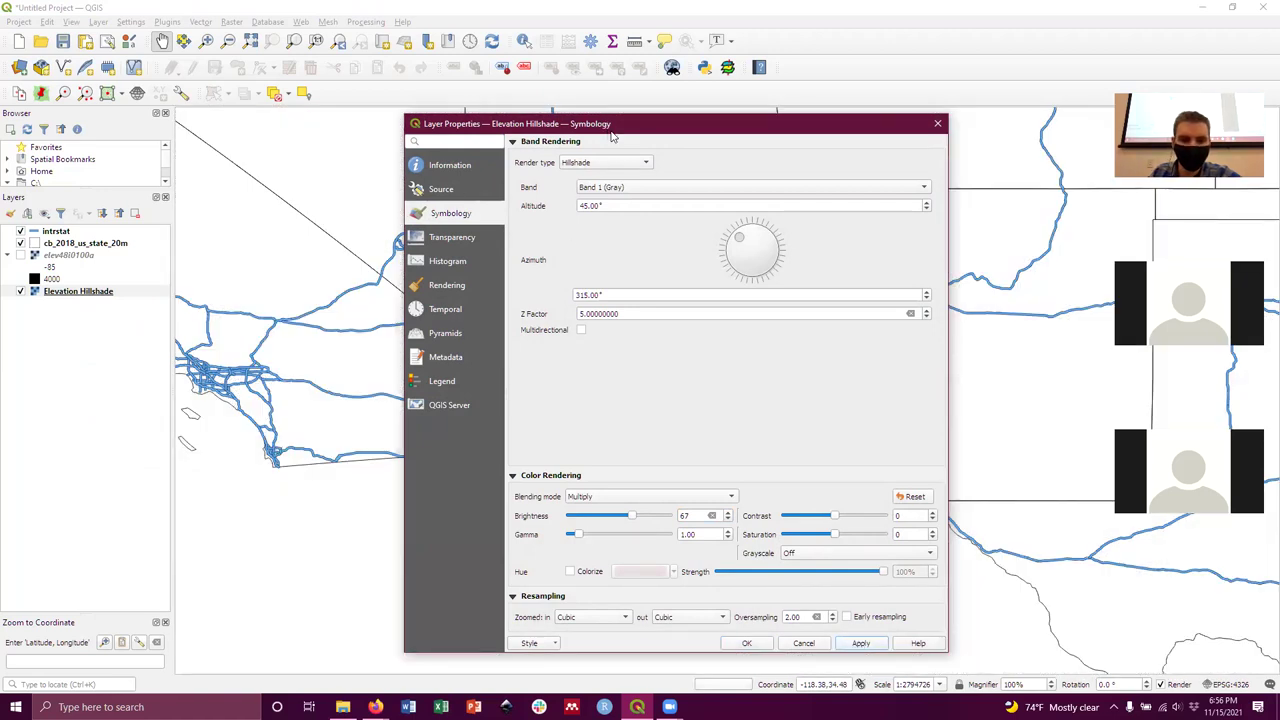
drag(612, 136, 753, 139)
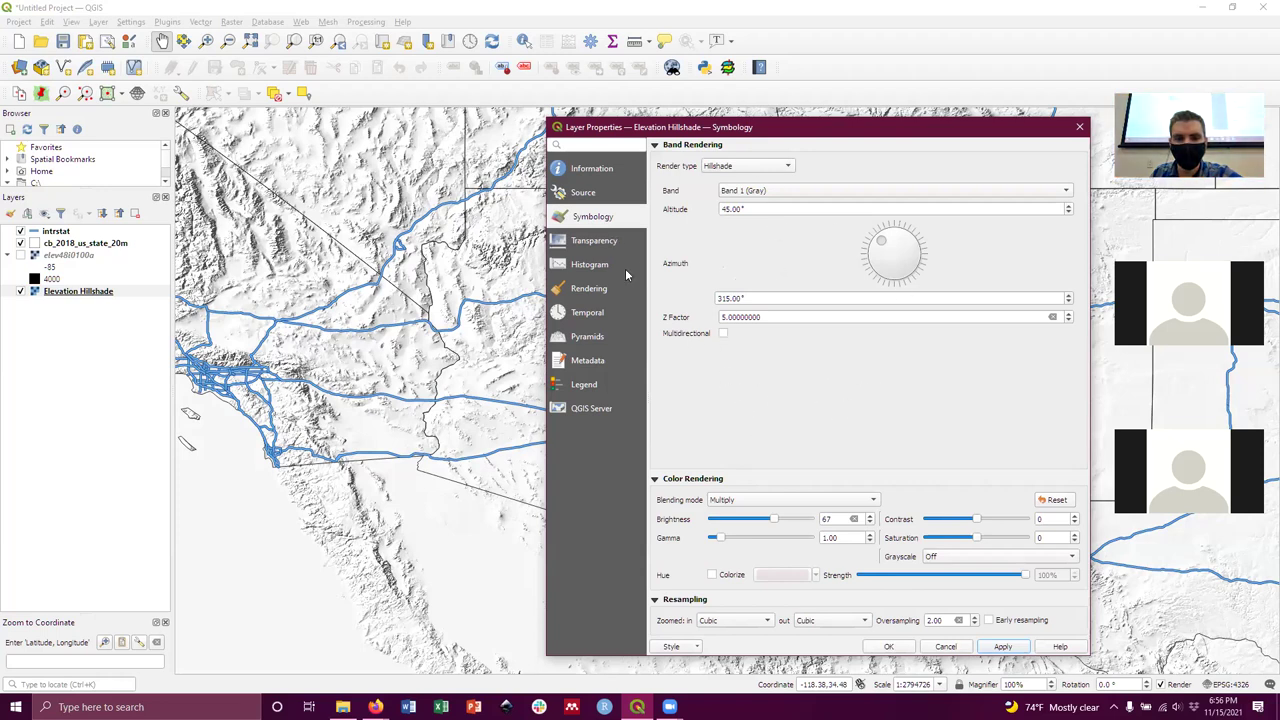
Set the Elevation Hillshade layer's global opacity to 75% and accept the layer properties.
click(604, 241)
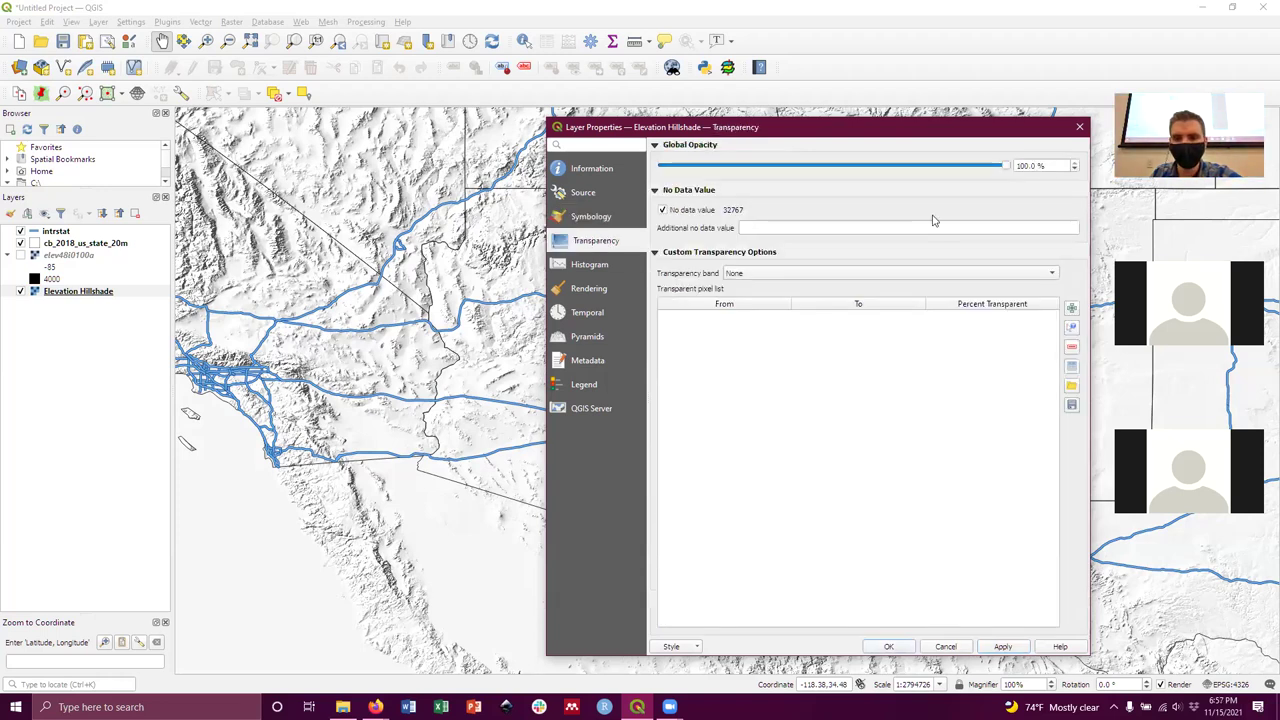
drag(1051, 170, 1015, 167)
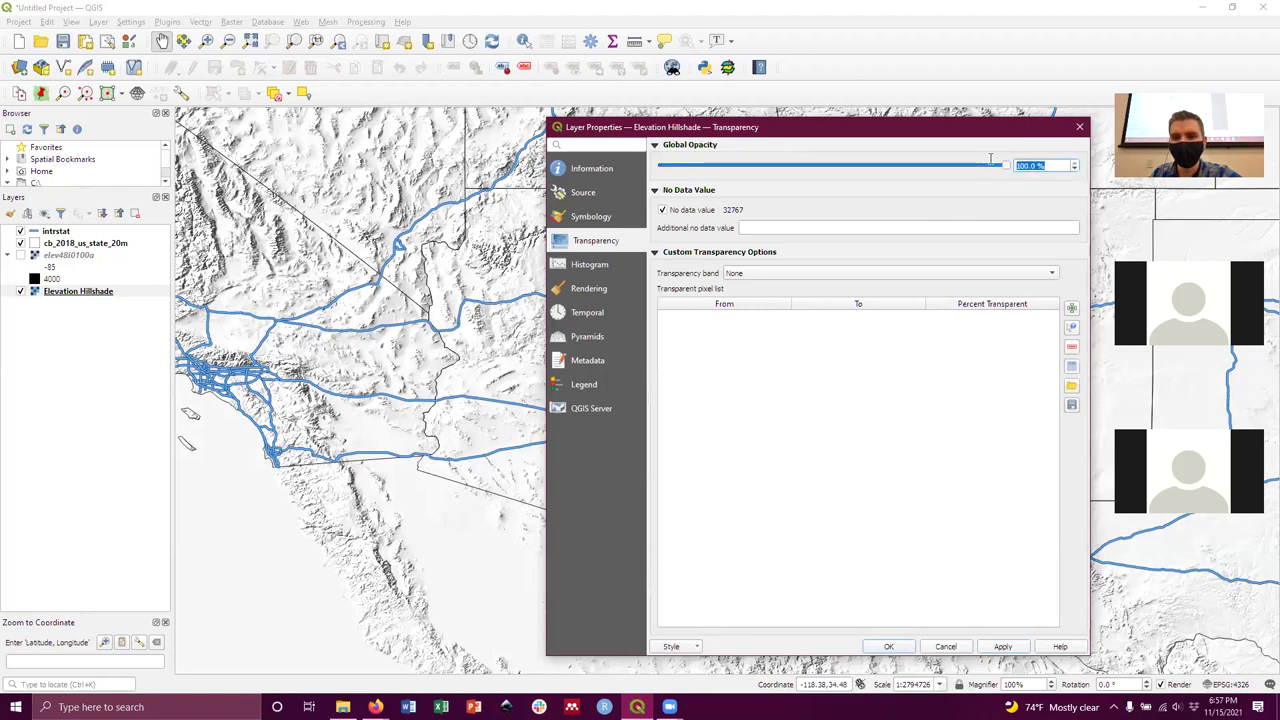
text(75)
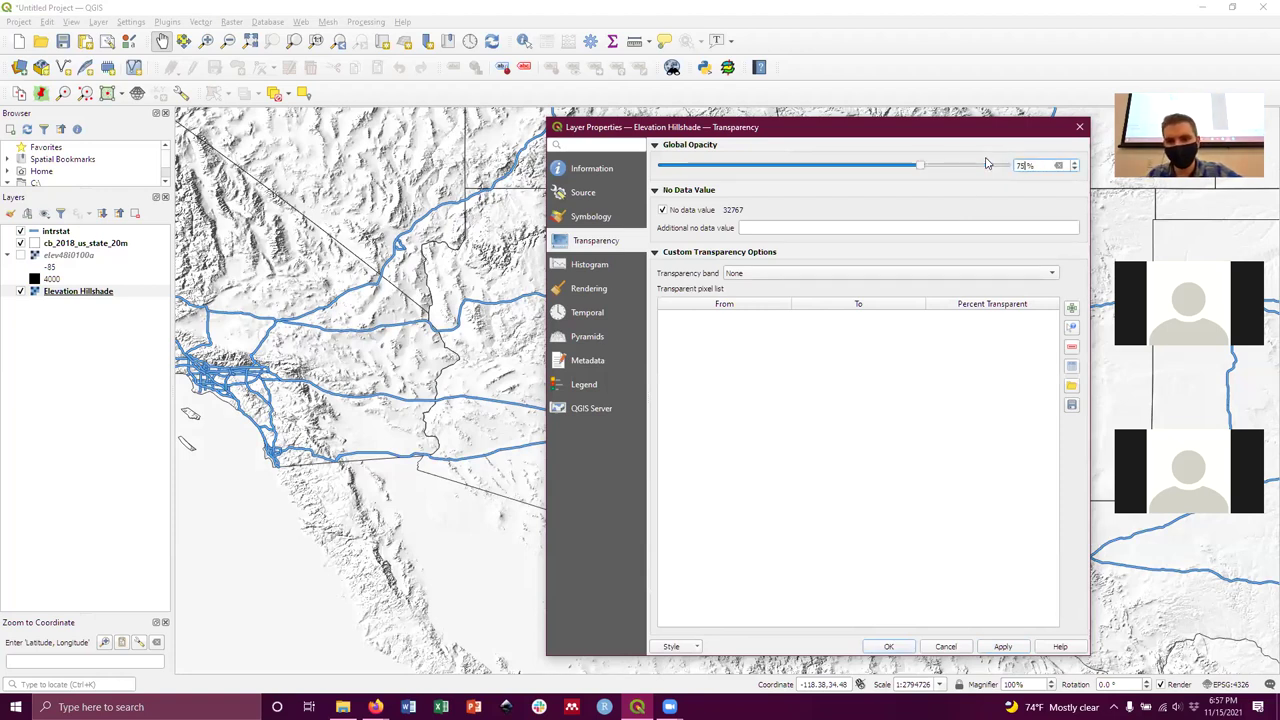
click(887, 648)
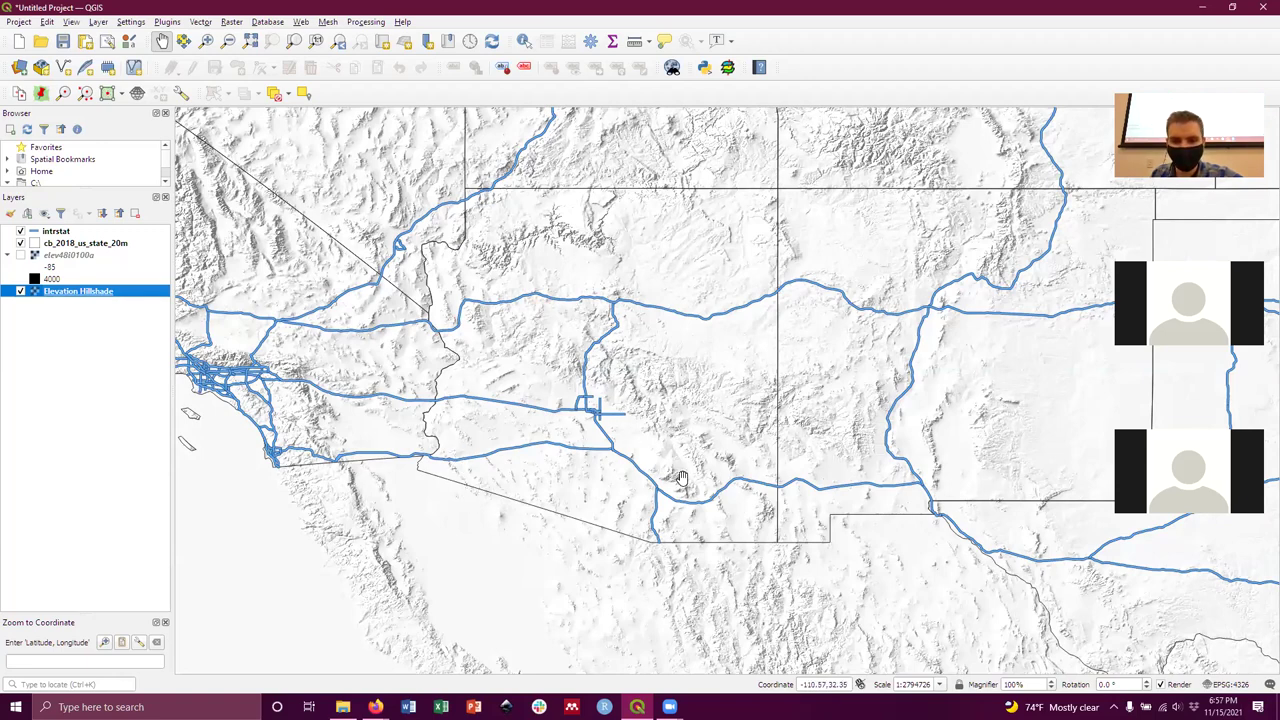
scroll(680, 478, up, 1)
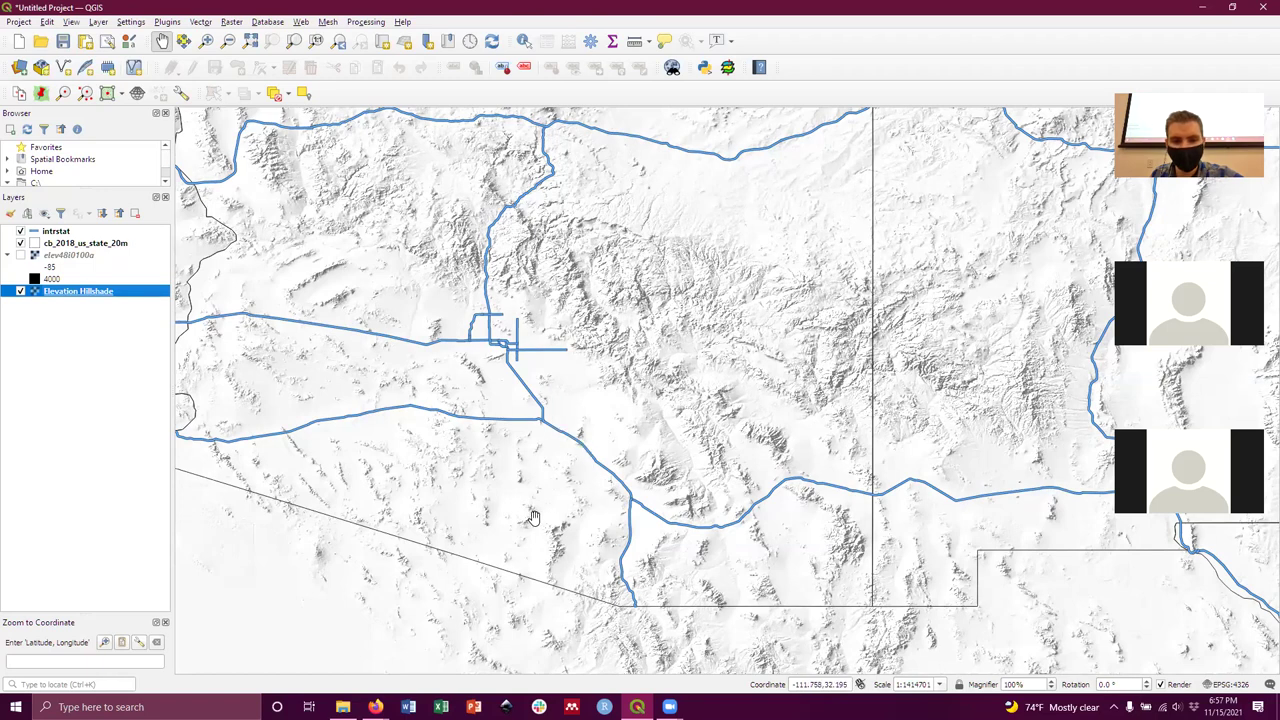
drag(639, 431, 734, 471)
drag(633, 434, 630, 430)
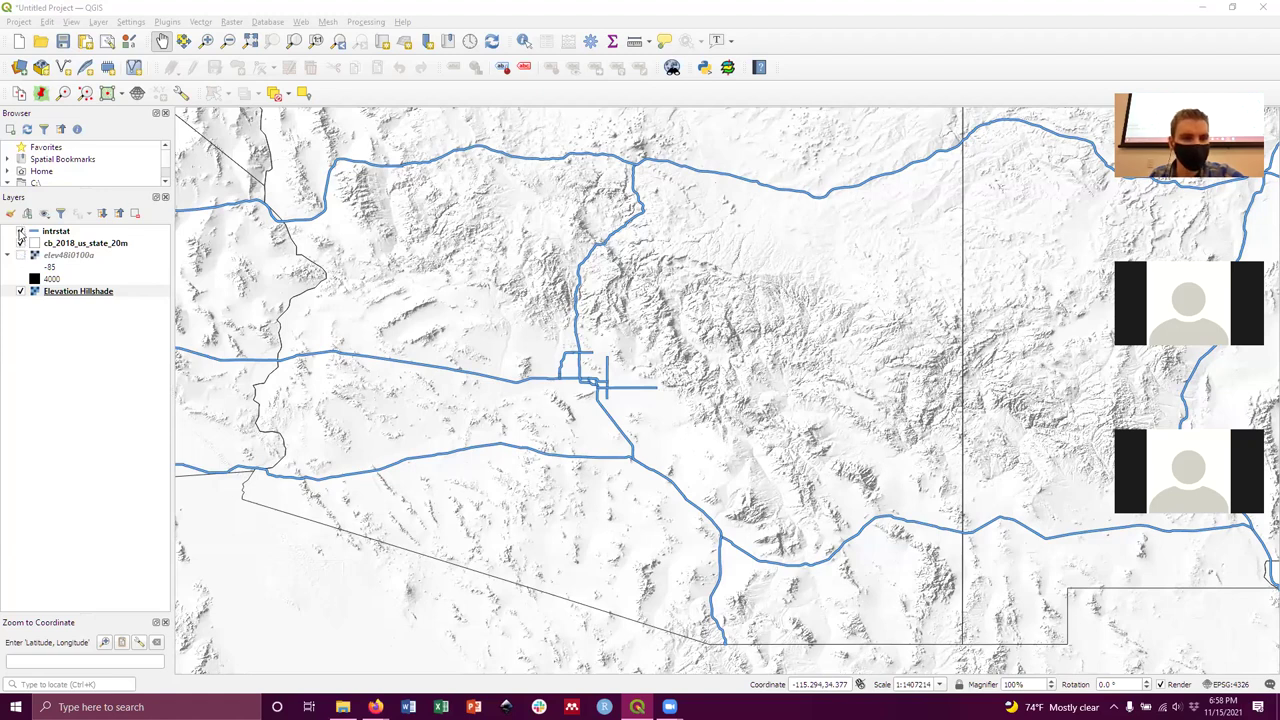
click(20, 243)
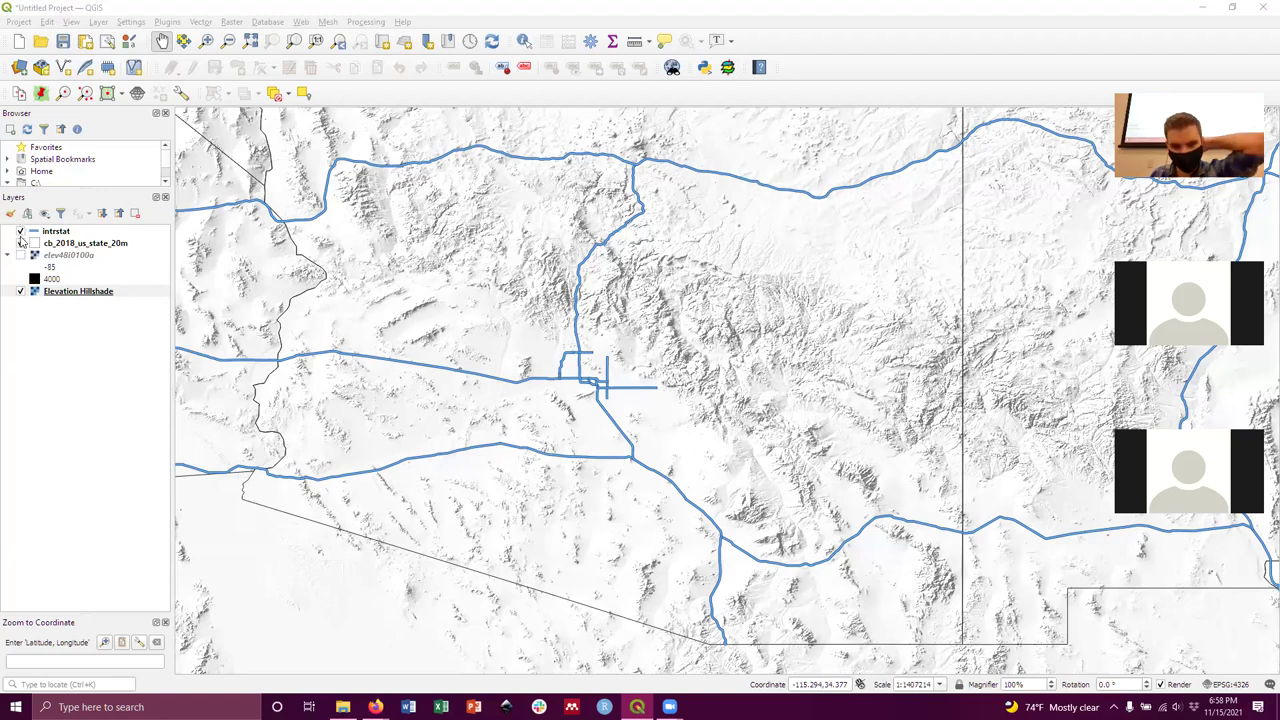
Set the cb_2018_us_state_20m layer's coordinate reference system to WGS 84 (EPSG:4326).
click(122, 245)
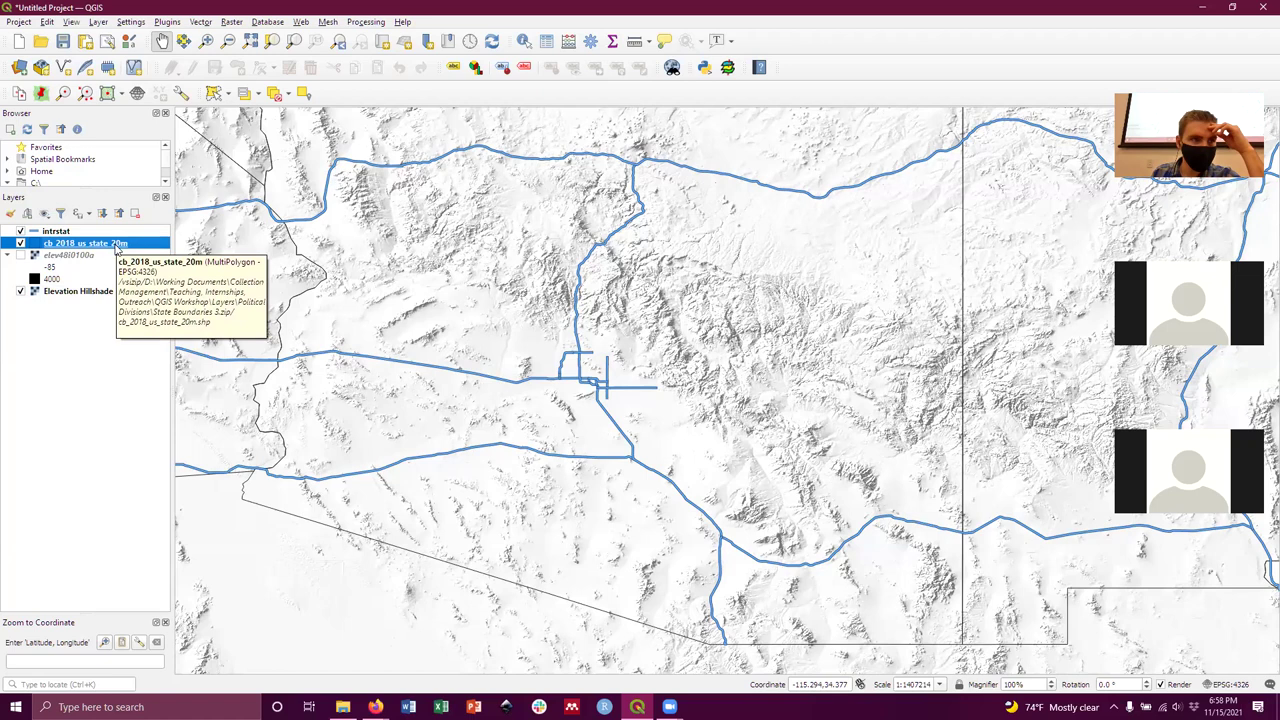
right_click(117, 248)
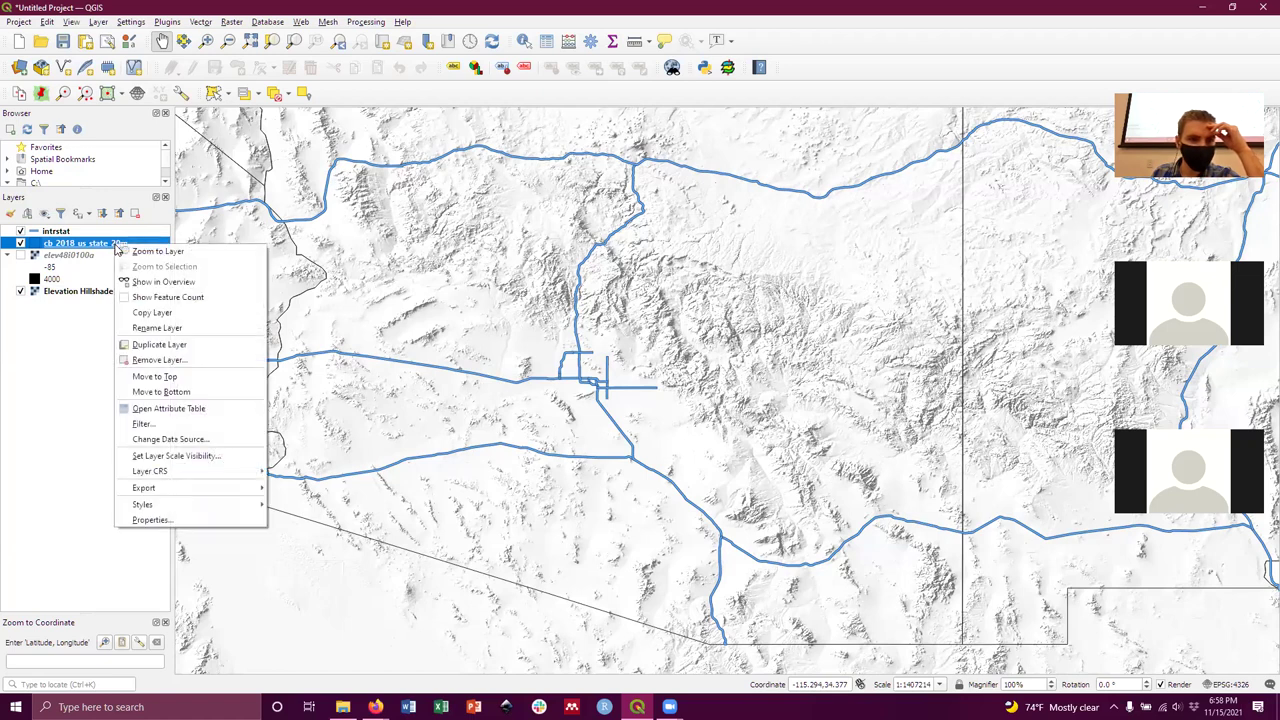
mouse_move(198, 477)
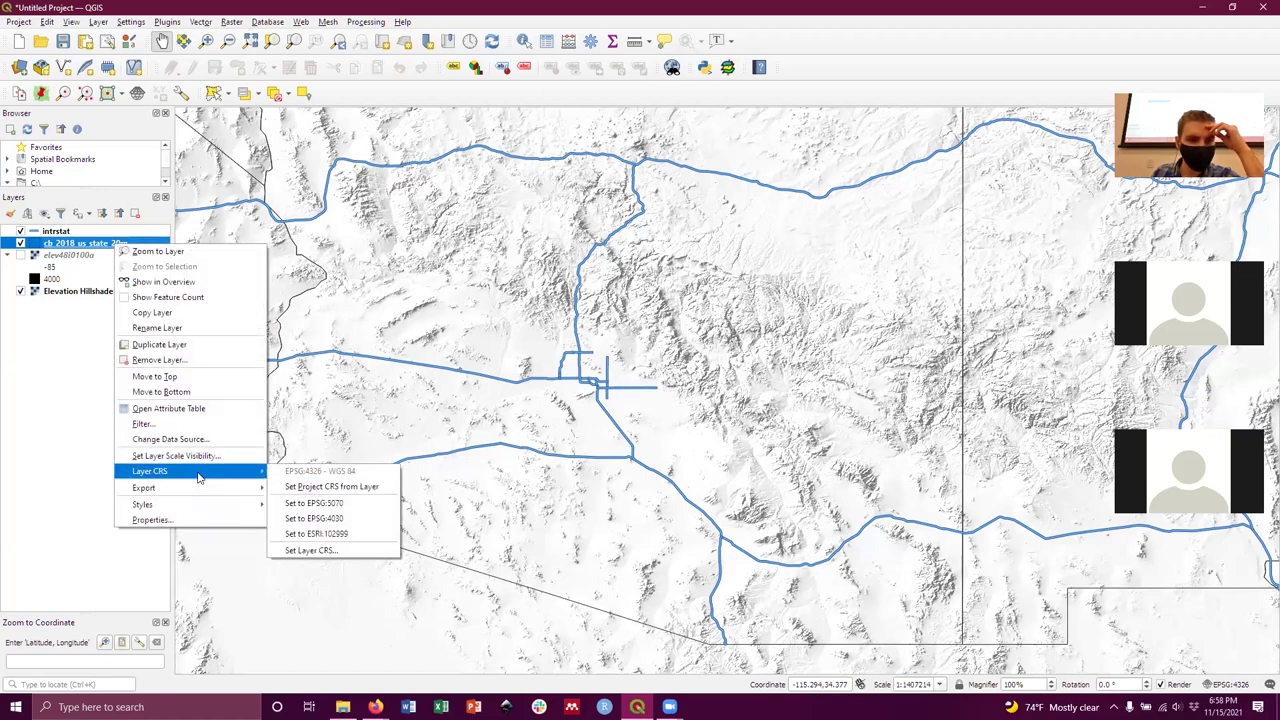
click(339, 553)
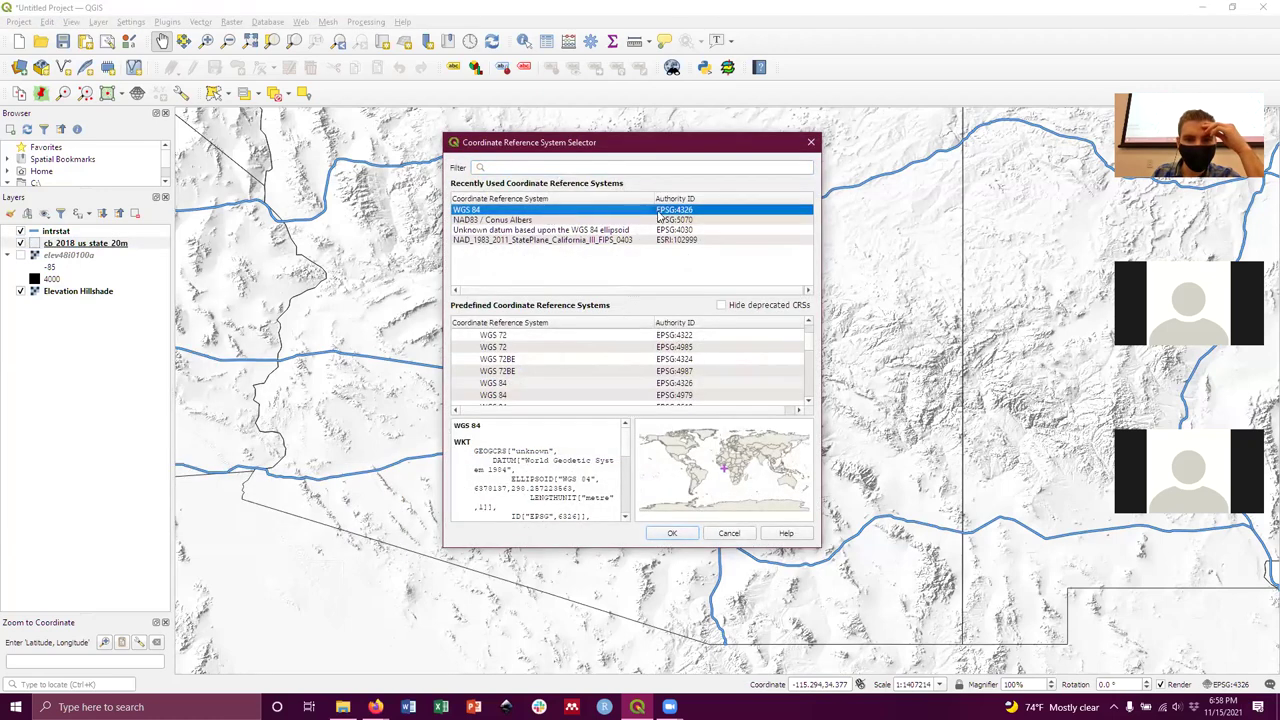
click(672, 533)
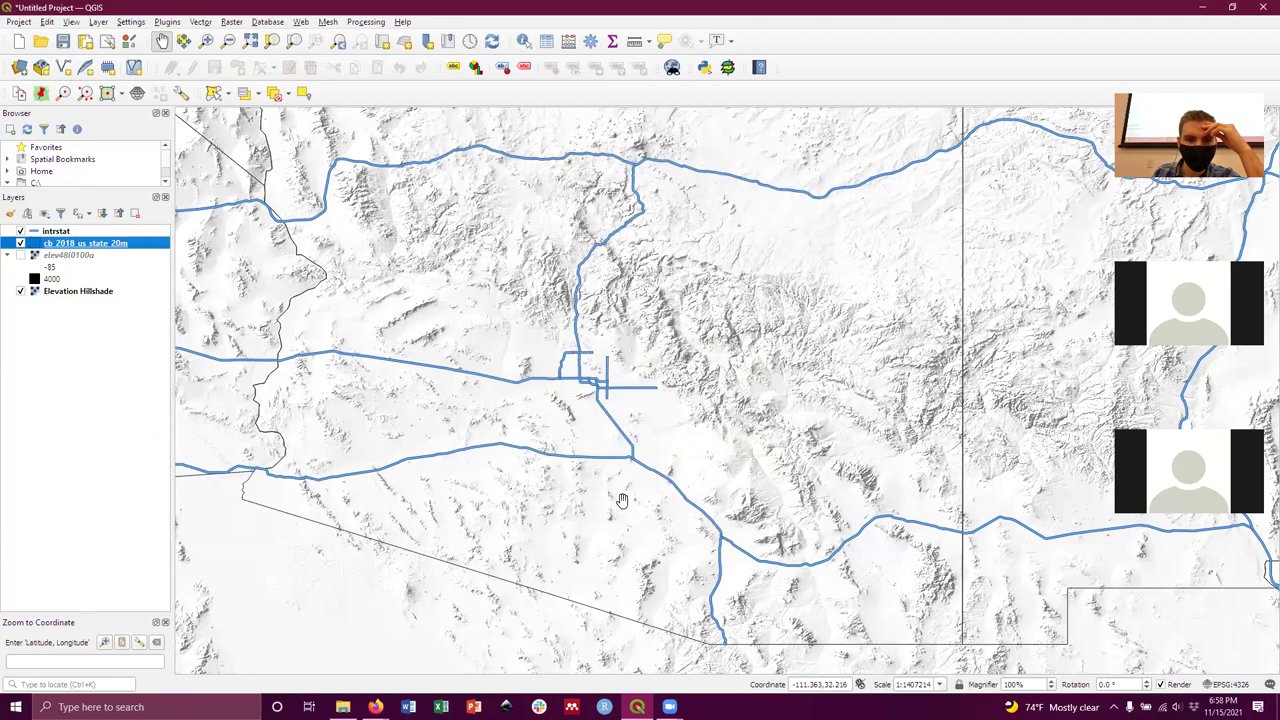
Set the intrstat layer's coordinate reference system to WGS 84 (EPSG:4326).
right_click(63, 231)
mouse_move(162, 441)
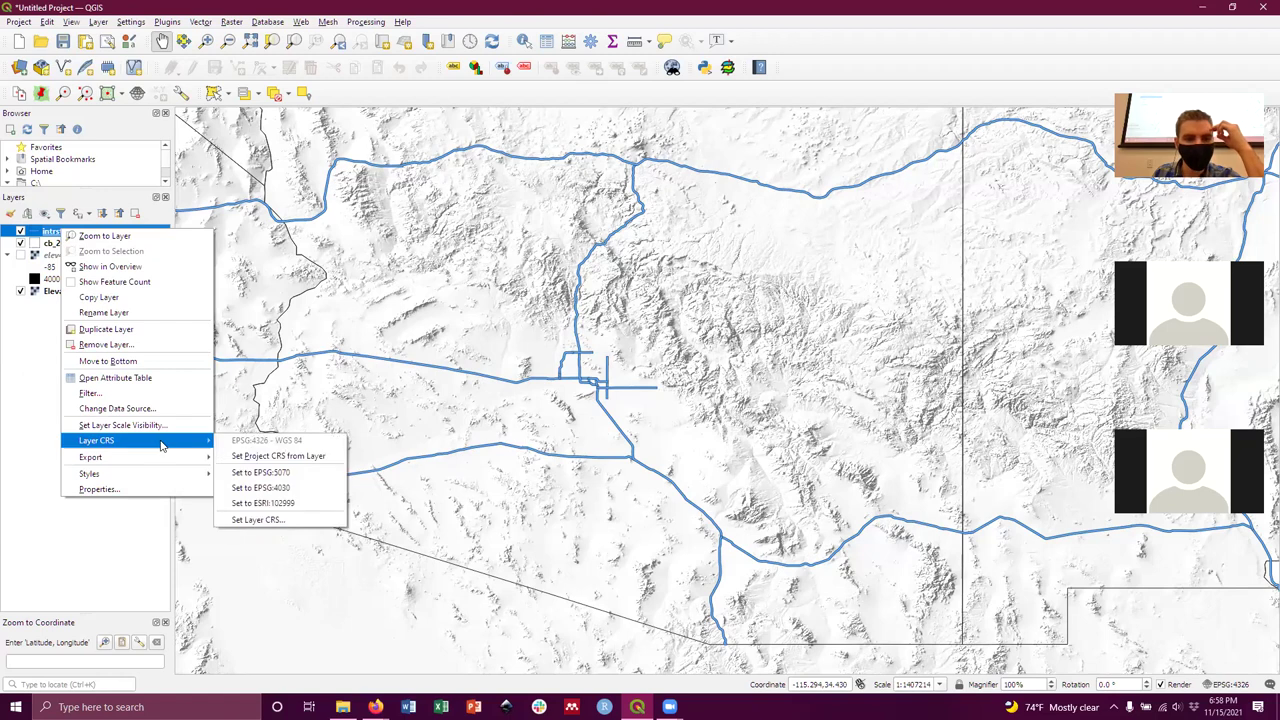
click(258, 520)
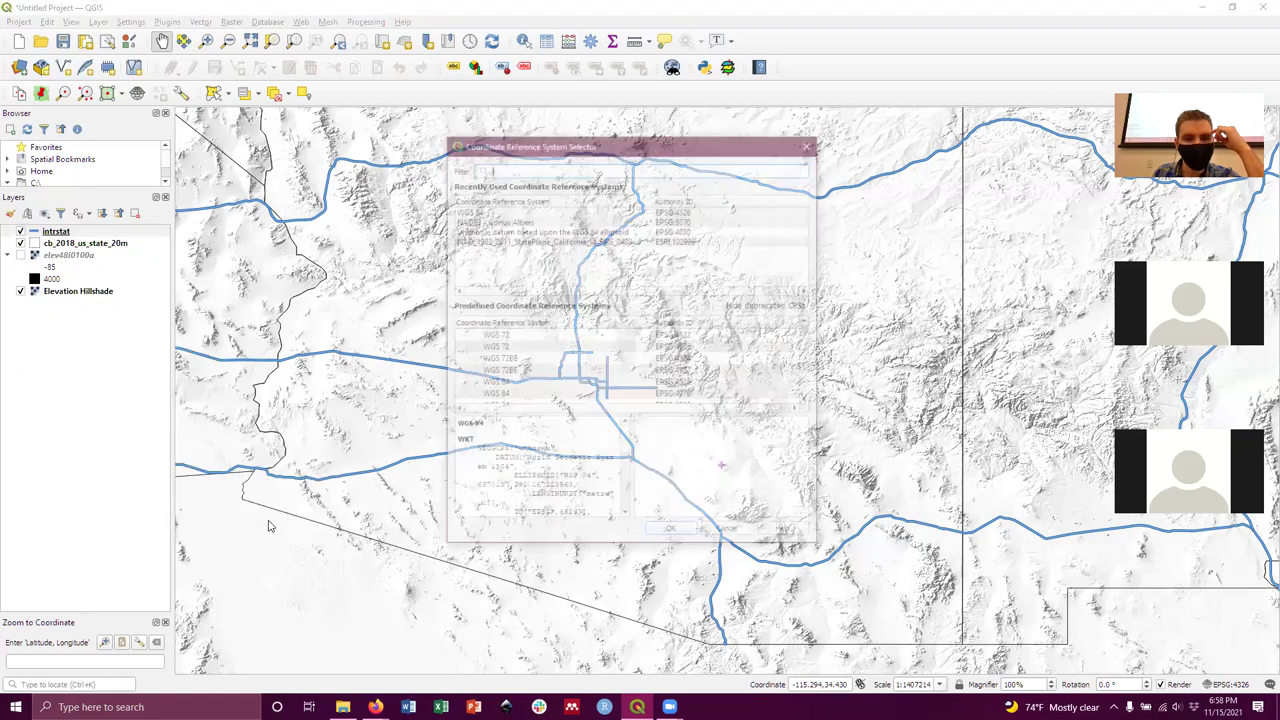
click(683, 211)
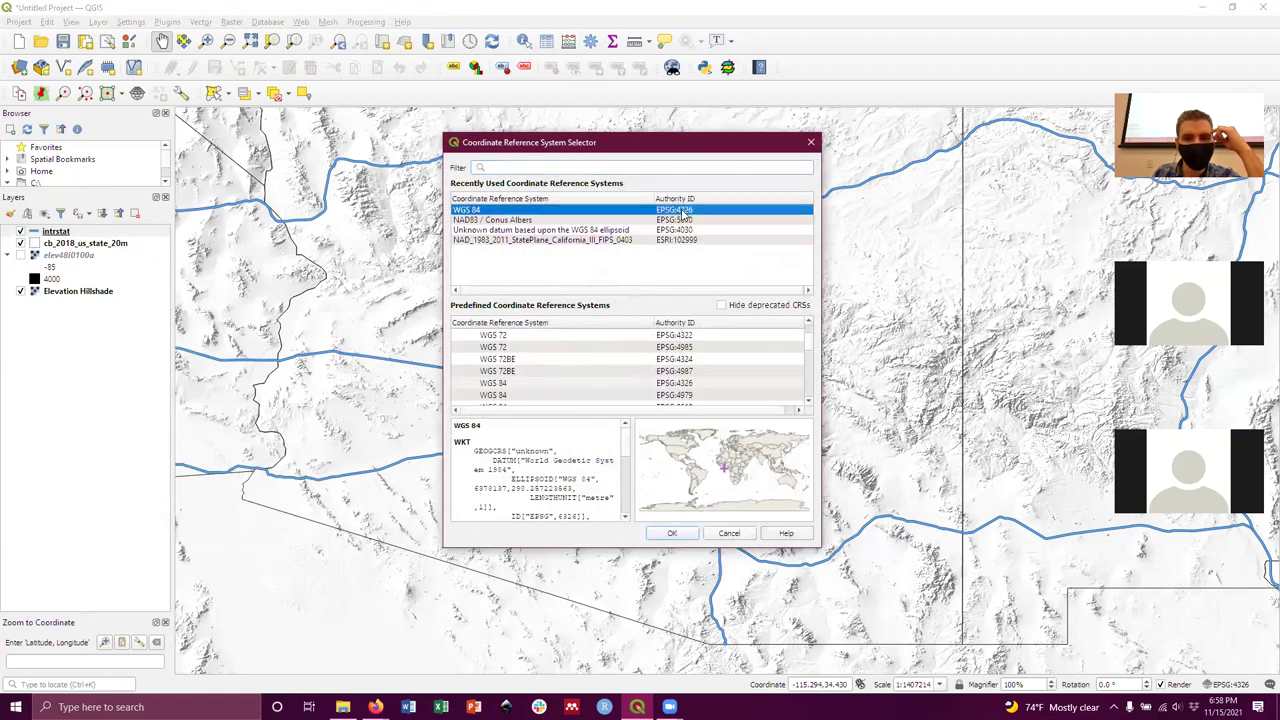
click(676, 533)
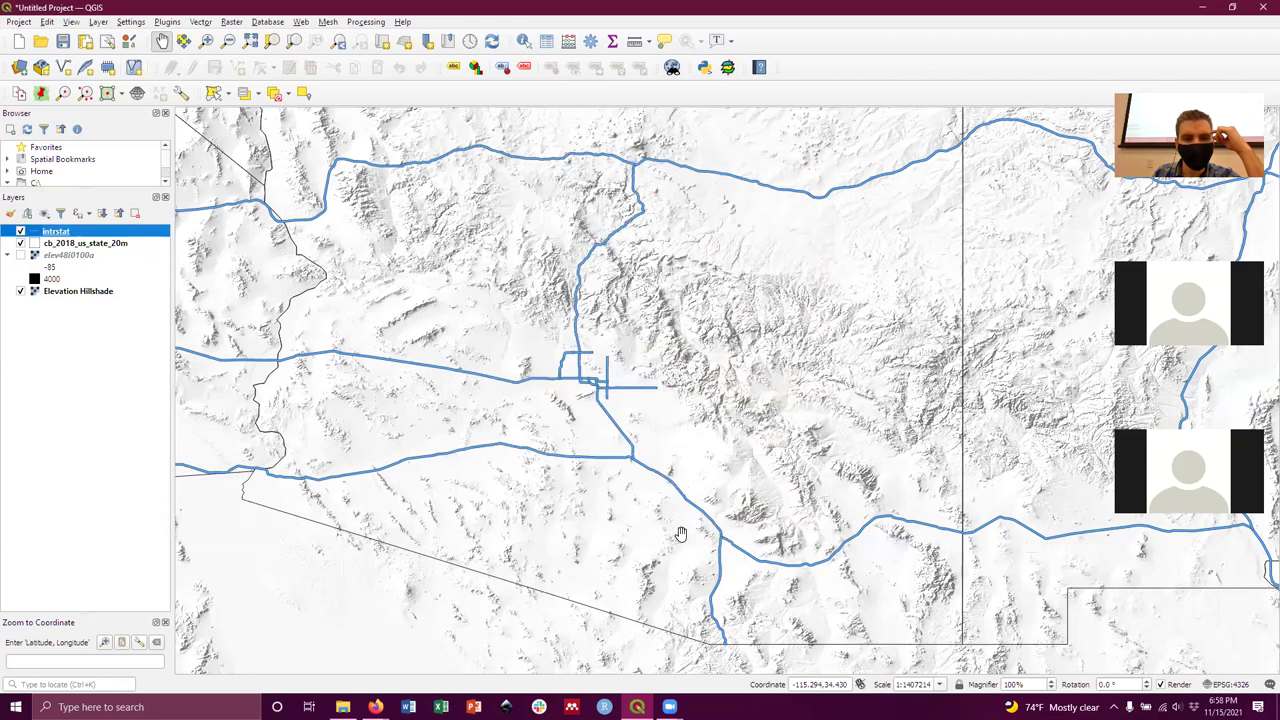
Set the Elevation Hillshade layer's coordinate reference system to EPSG:4326.
right_click(68, 292)
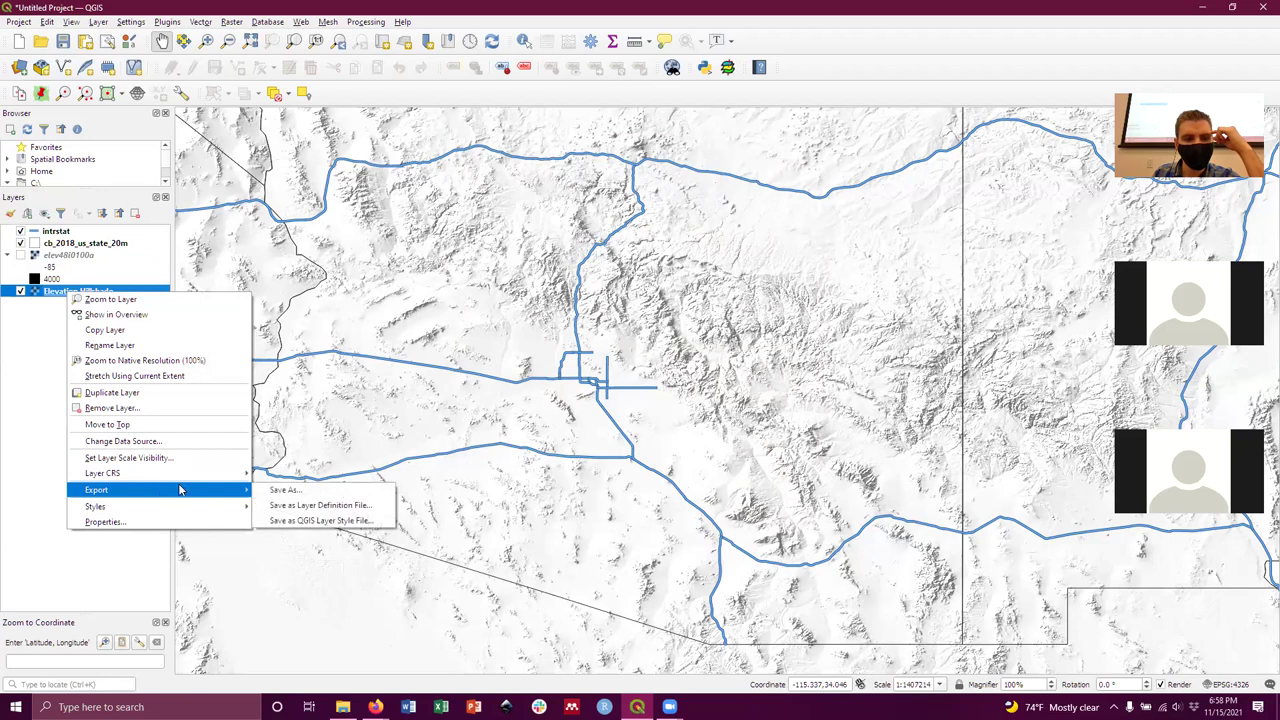
mouse_move(193, 476)
click(288, 504)
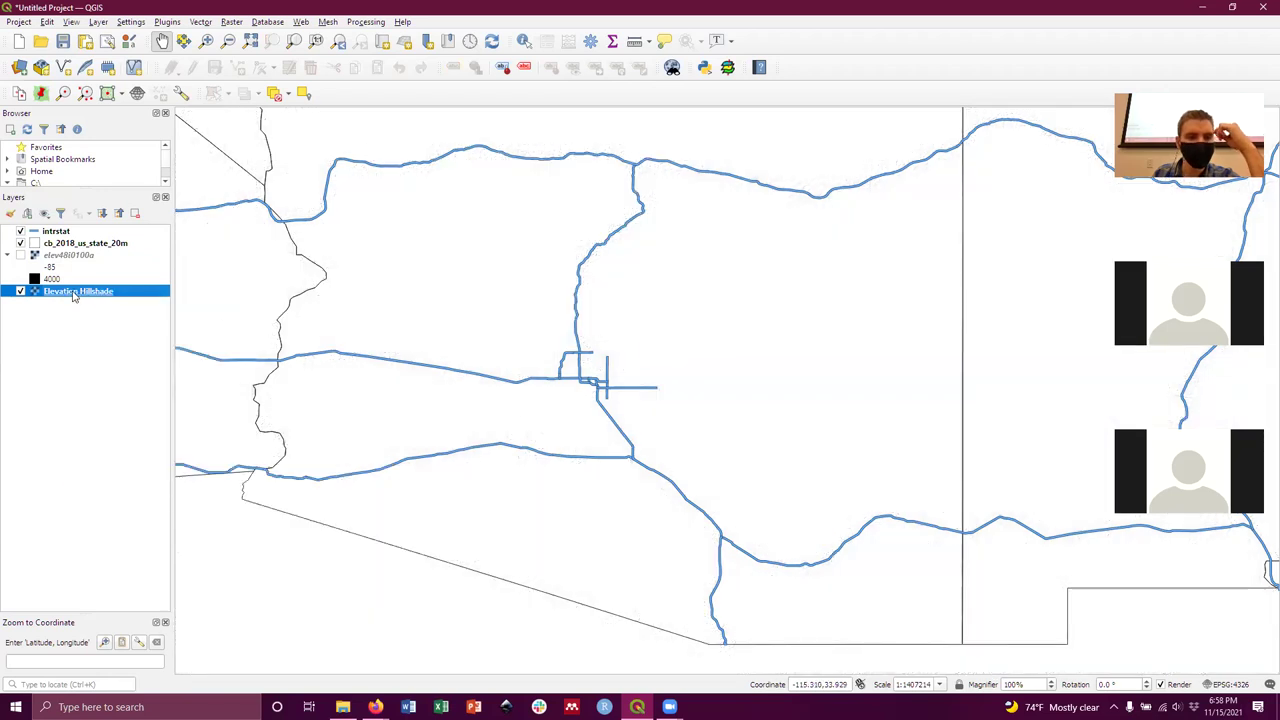
mouse_move(73, 297)
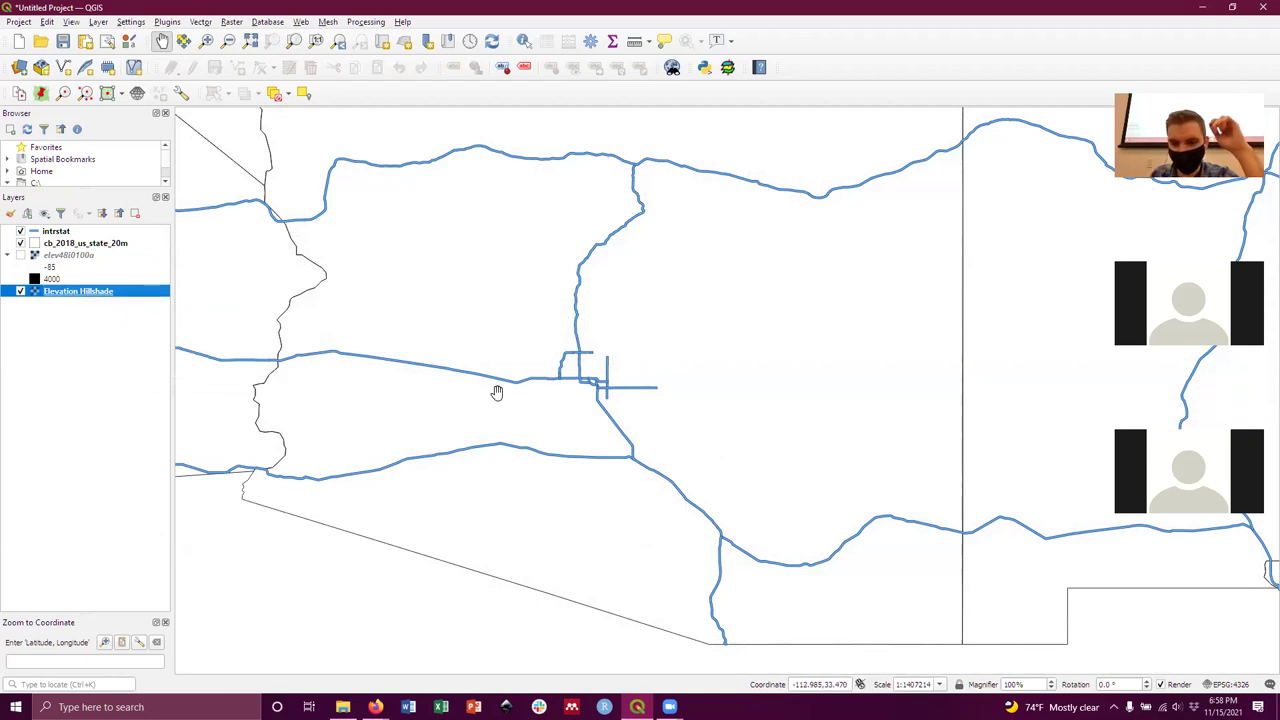
right_click(88, 294)
click(65, 297)
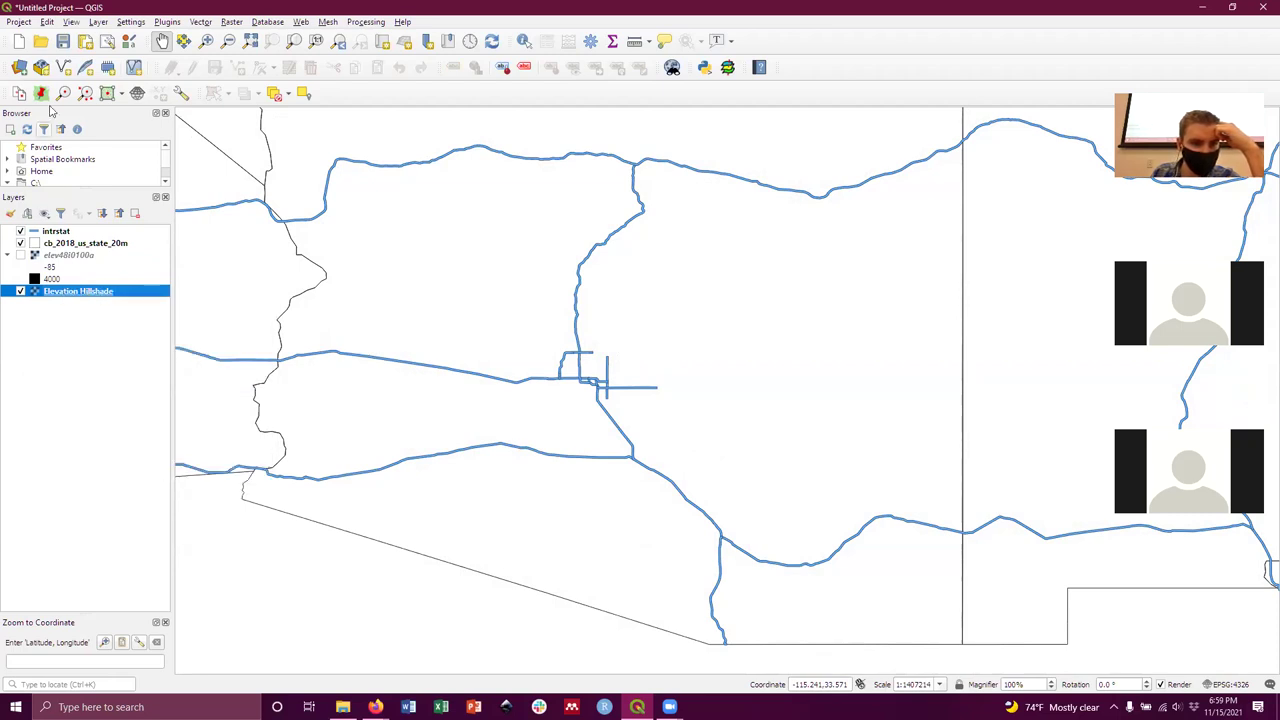
click(47, 22)
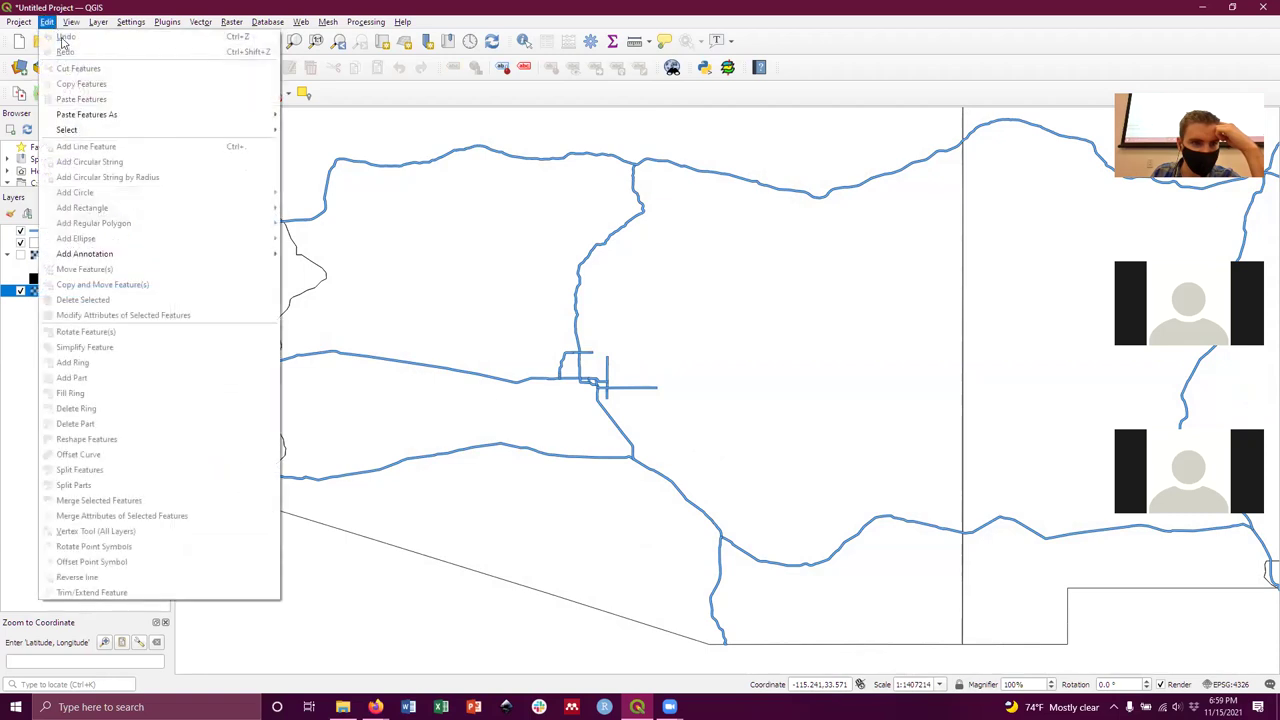
click(570, 290)
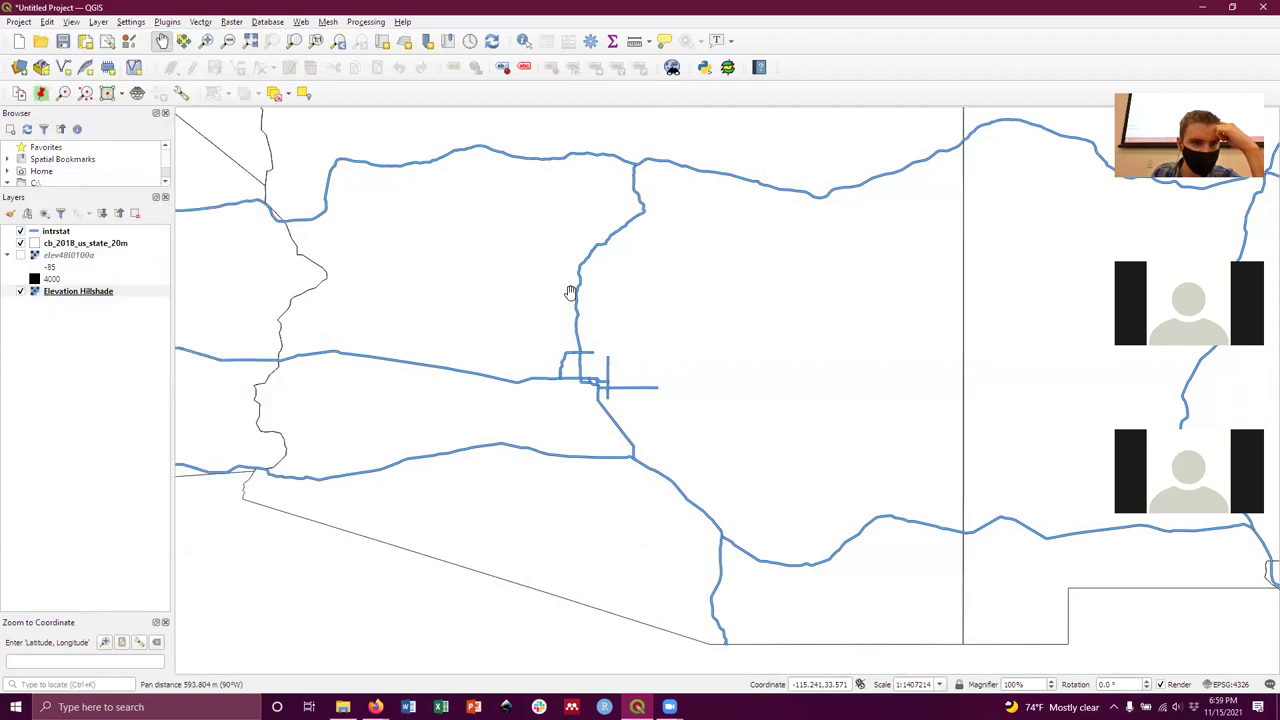
Search the coordinate reference systems for 42303 for the Elevation Hillshade layer and clear the filter.
right_click(83, 292)
mouse_move(205, 474)
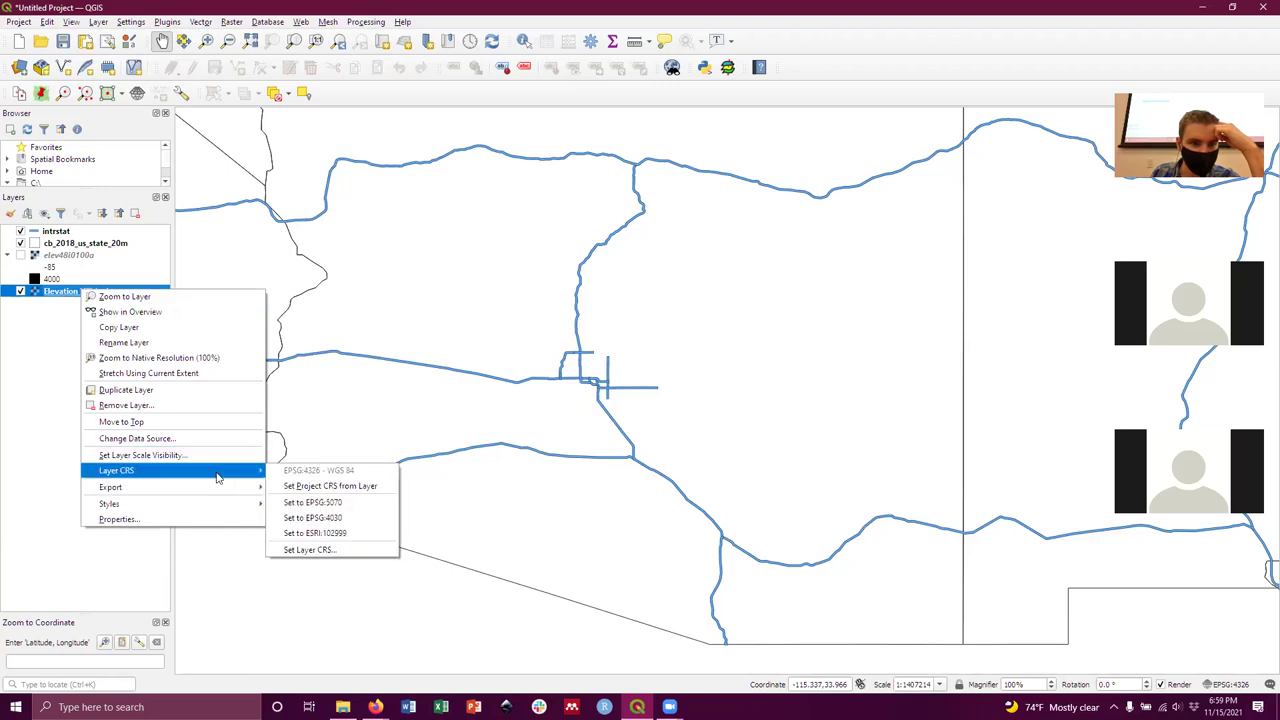
click(322, 550)
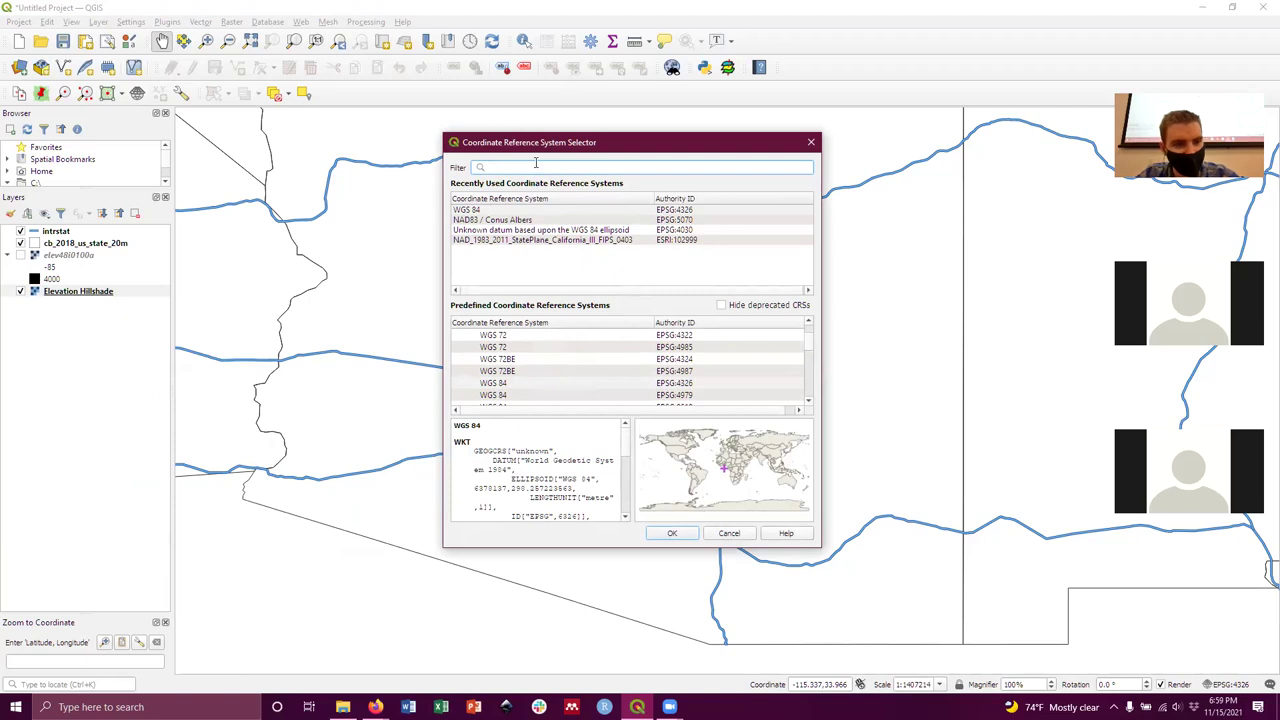
text(42303)
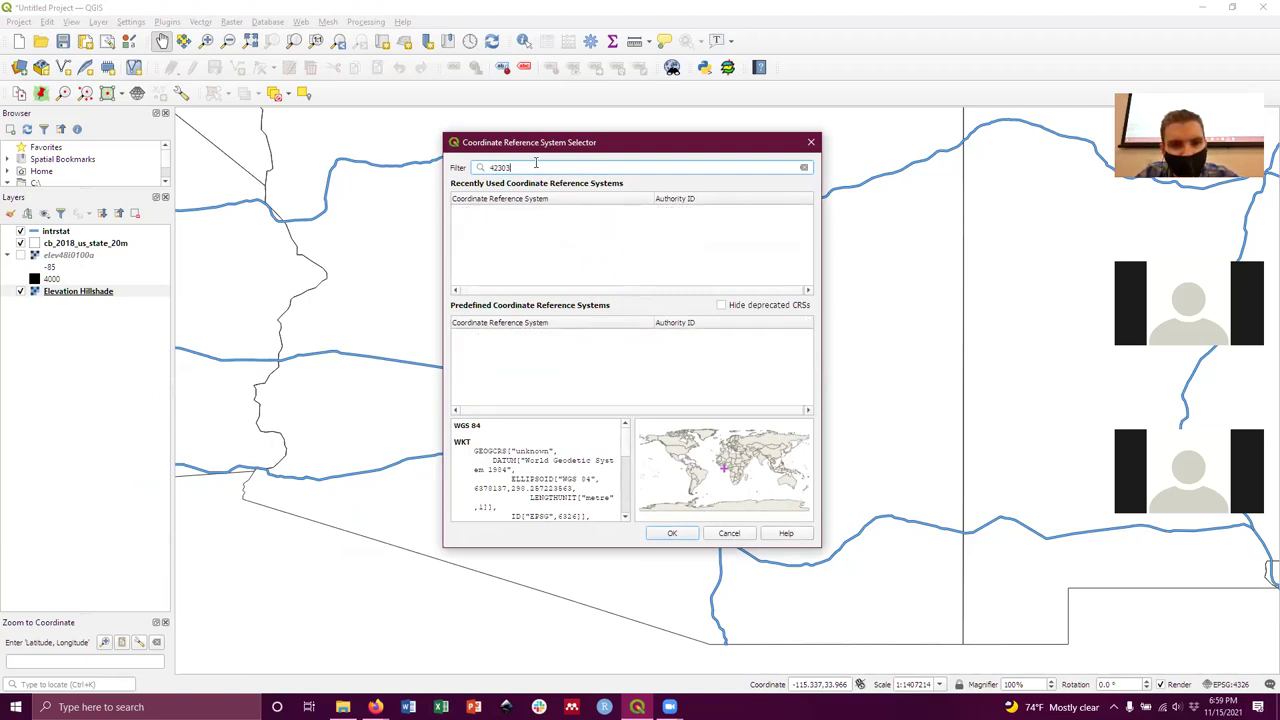
key(BackSpace)
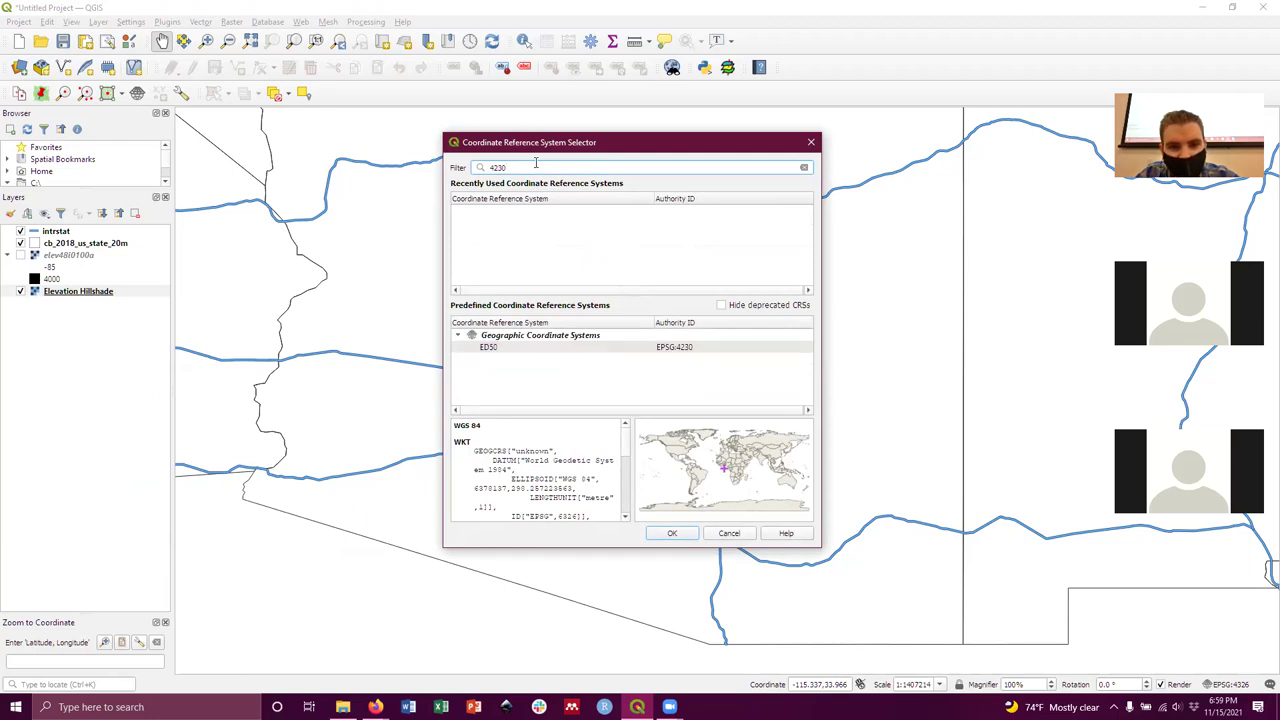
key(BackSpace)
key(BackSpace)
key(BackSpace)
key(BackSpace)
Filter the coordinate reference systems by NAD83 and assign NAD83 (EPSG:4269) to the Elevation Hillshade layer.
text(NAD)
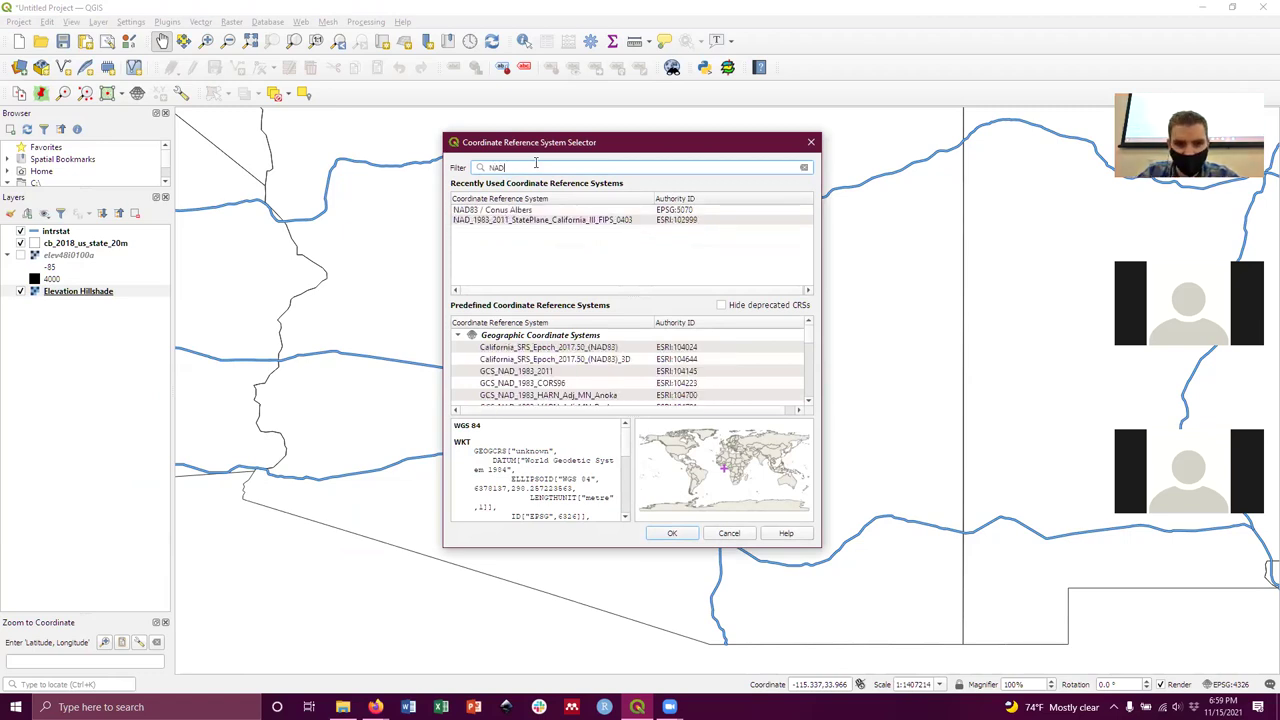
text(83)
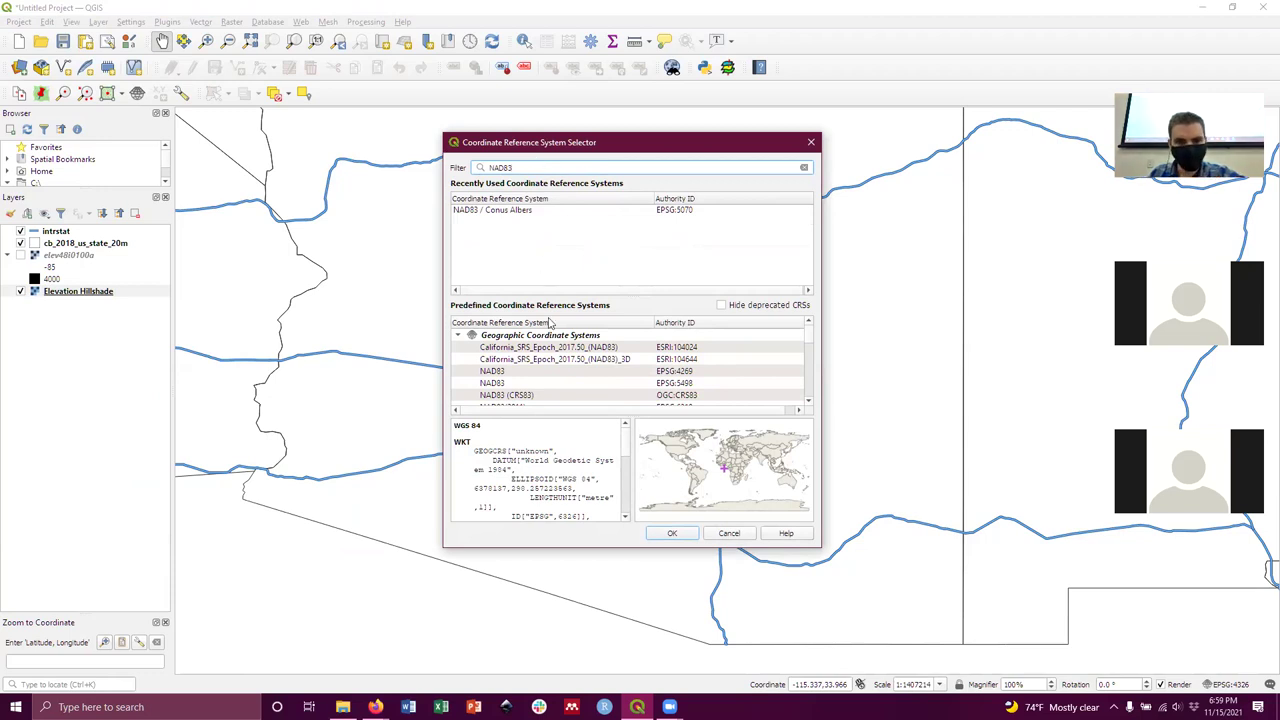
click(494, 373)
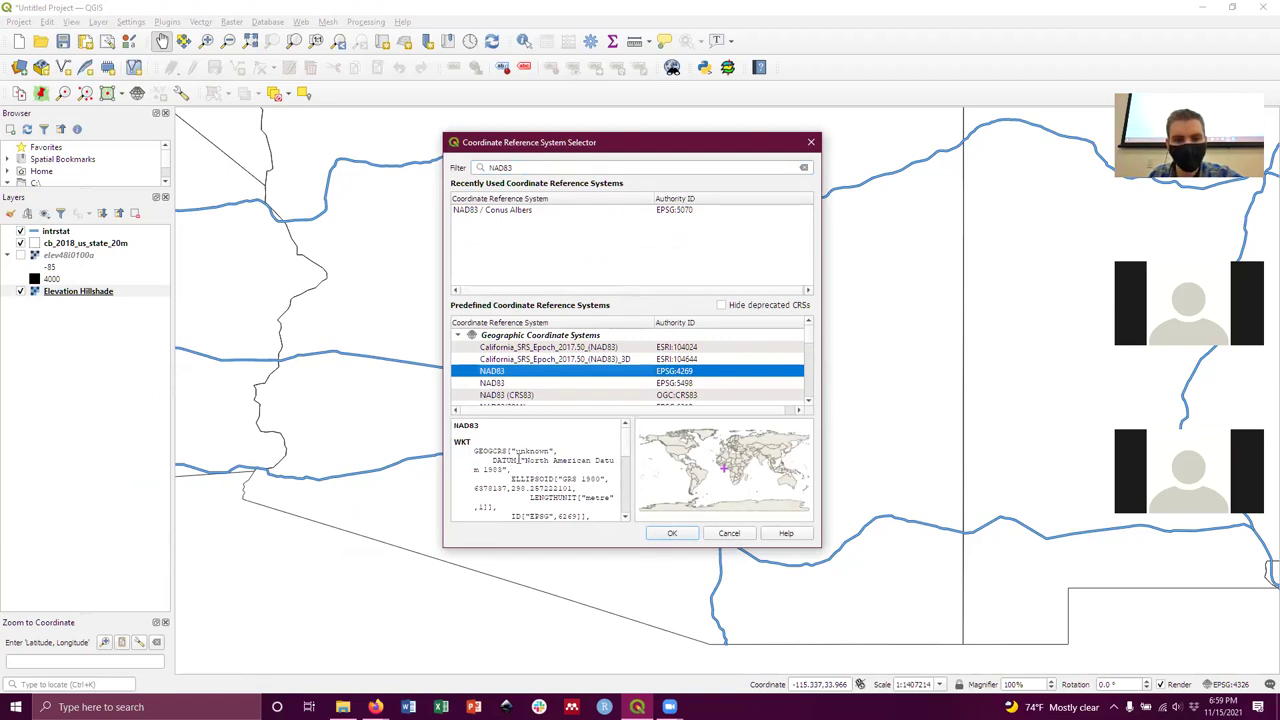
drag(523, 459, 499, 473)
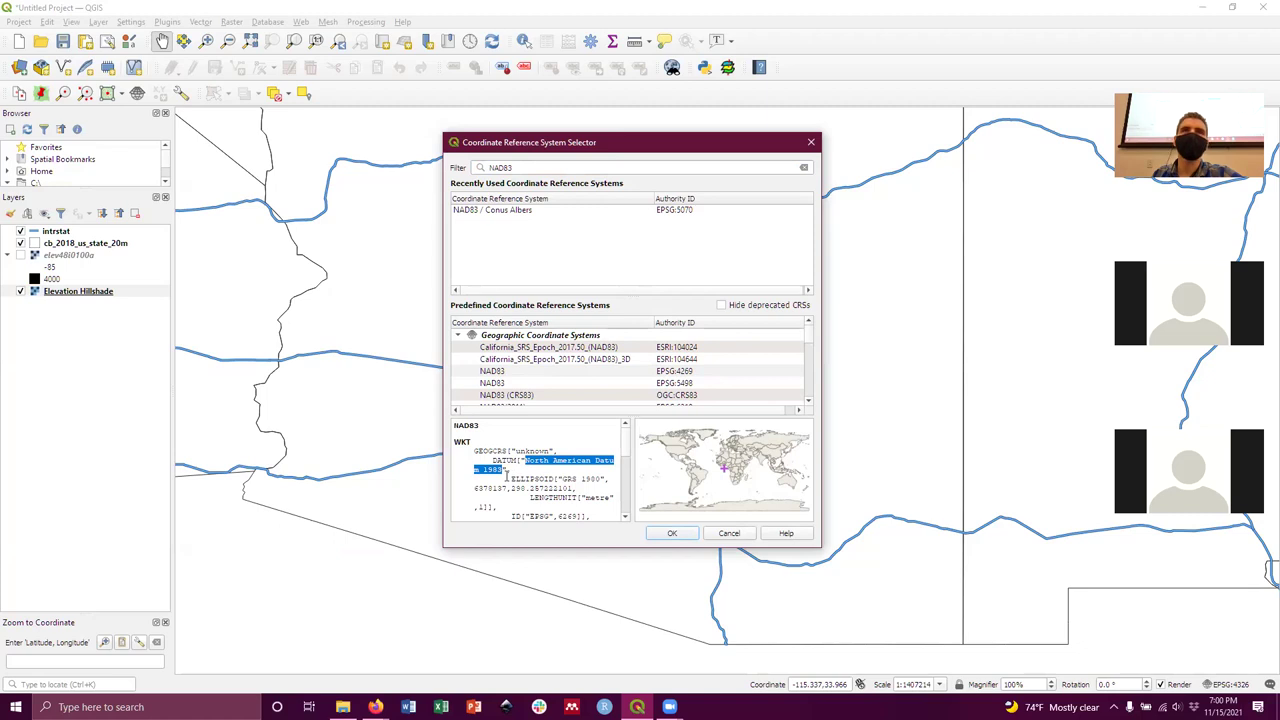
click(670, 535)
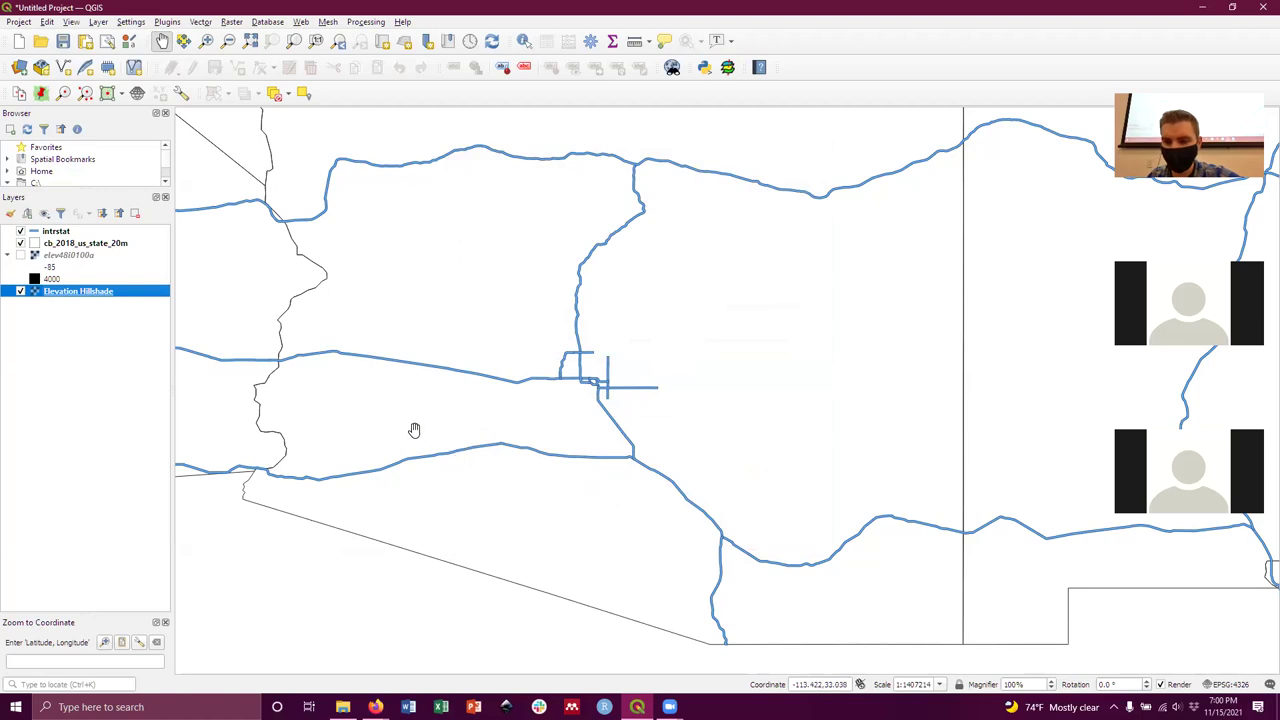
Zoom to the Elevation Hillshade layer's extent and examine how it lines up with the other layers.
right_click(88, 300)
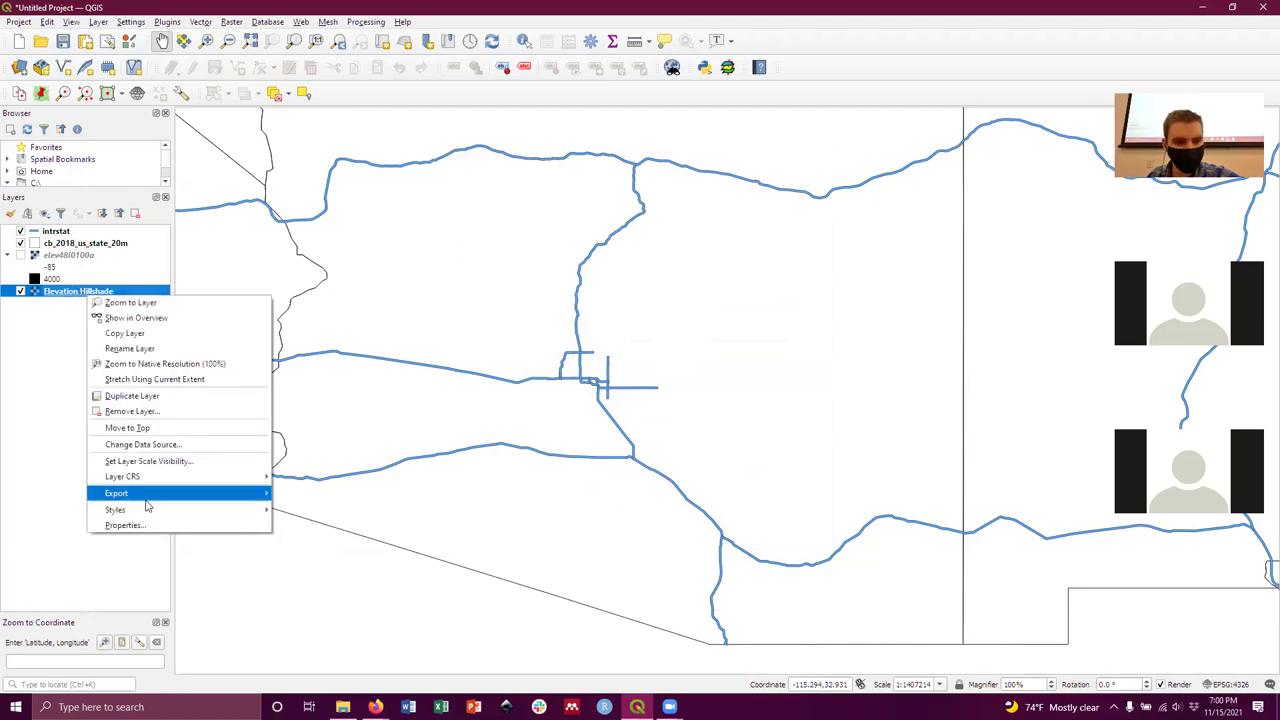
click(142, 303)
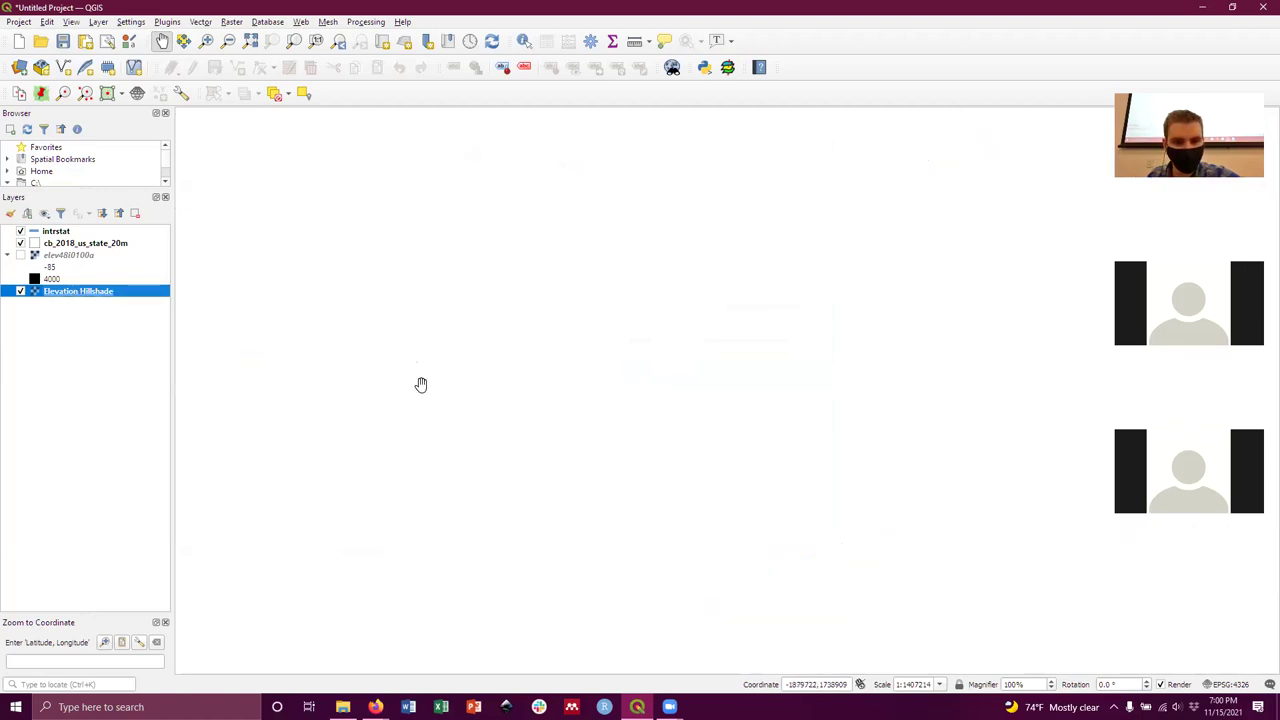
scroll(661, 425, down, 1)
scroll(677, 437, up, 1)
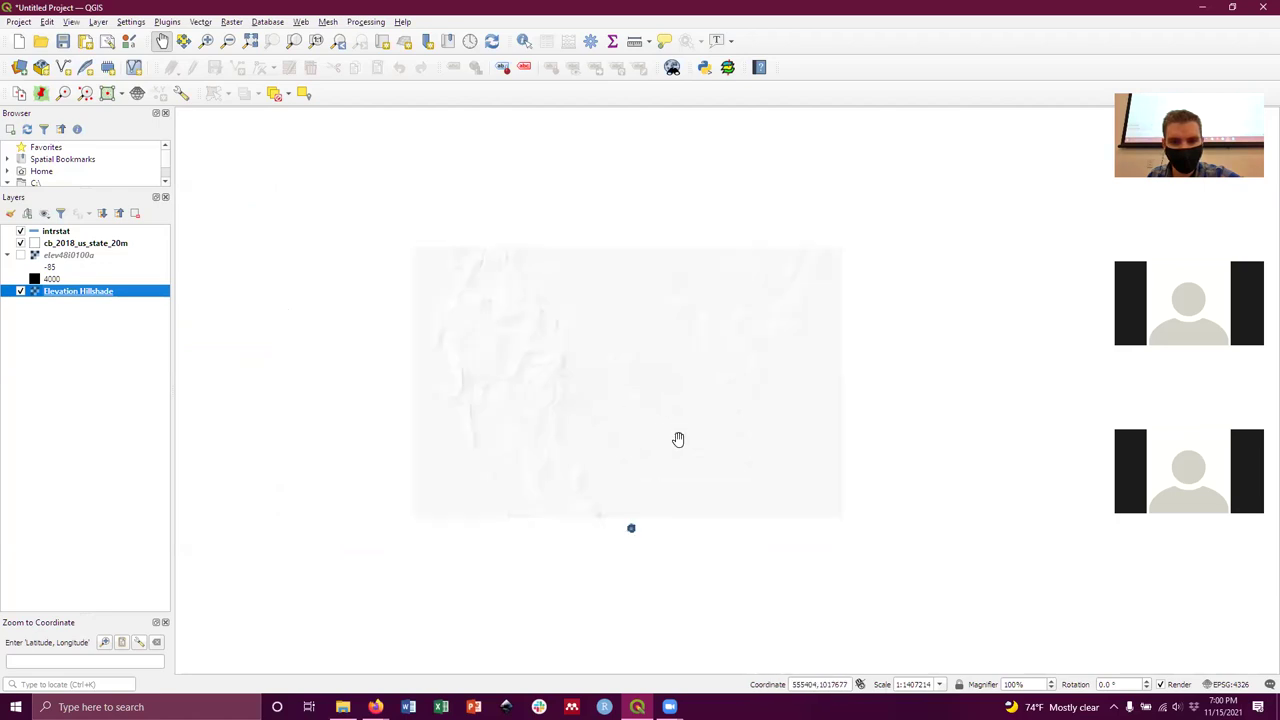
scroll(646, 517, up, 1)
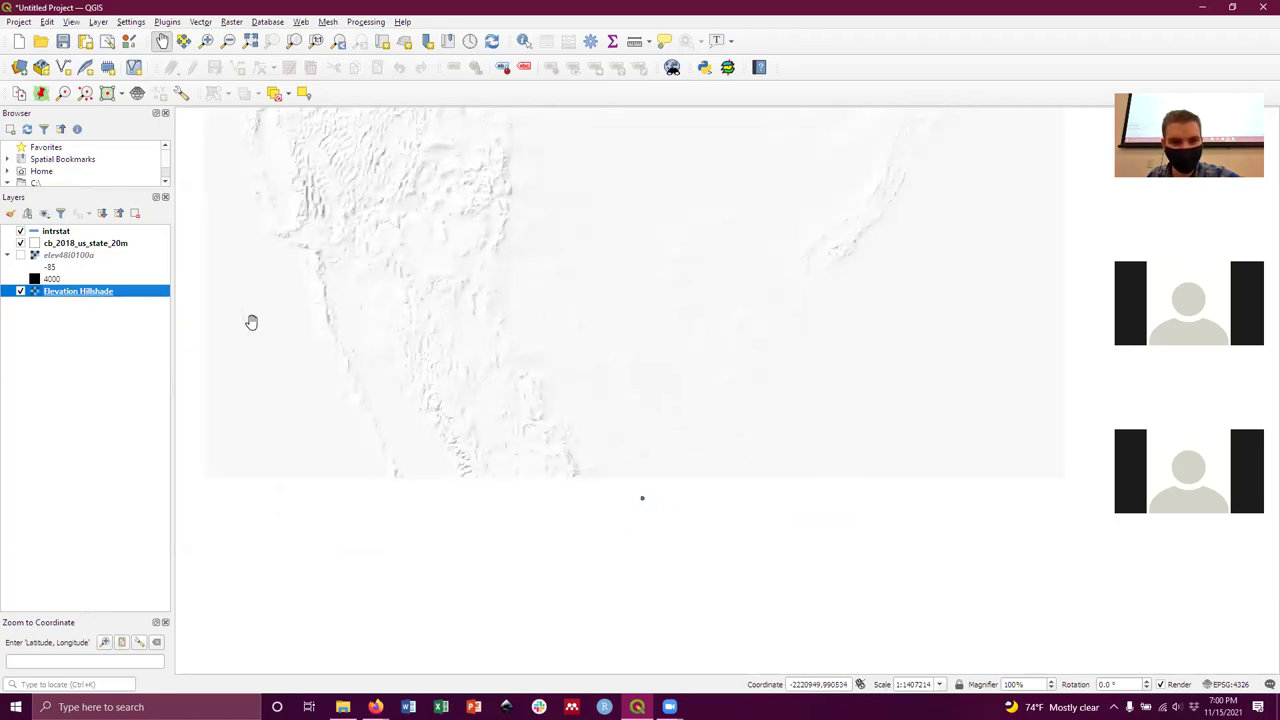
Set the Elevation Hillshade layer's coordinate reference system to NAD83 (EPSG:5498).
right_click(65, 291)
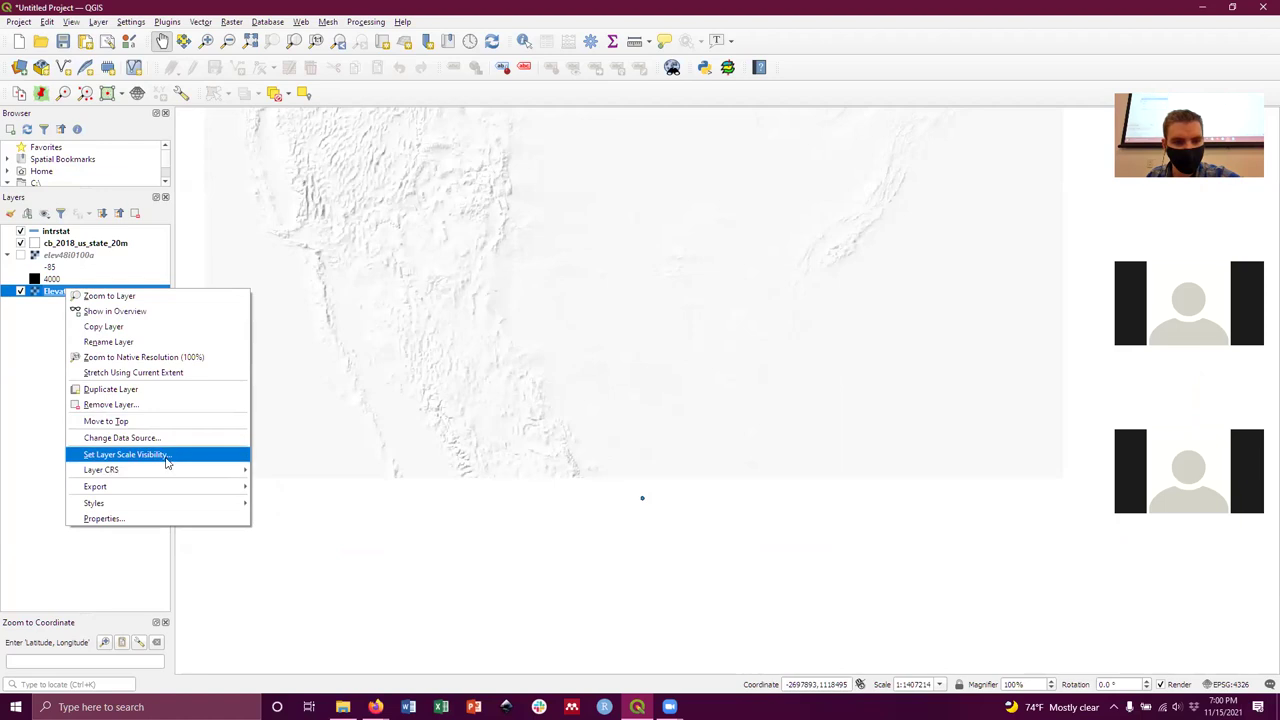
mouse_move(178, 470)
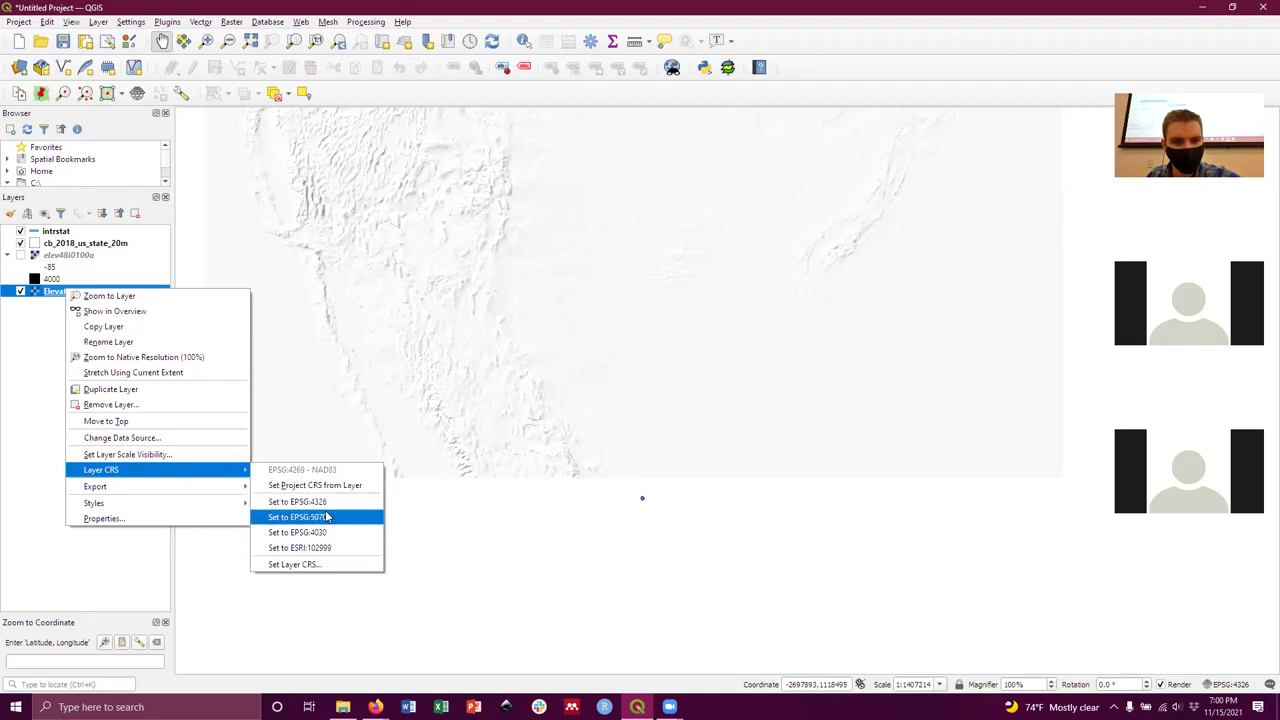
click(333, 566)
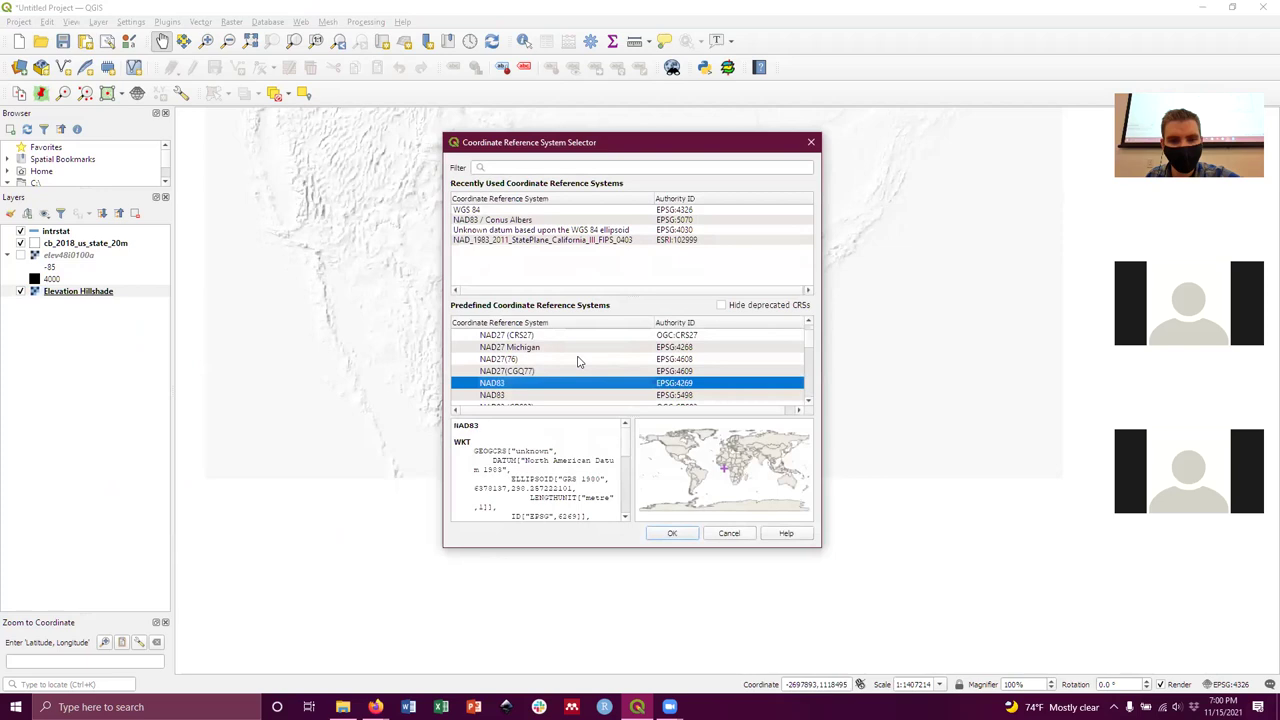
click(553, 396)
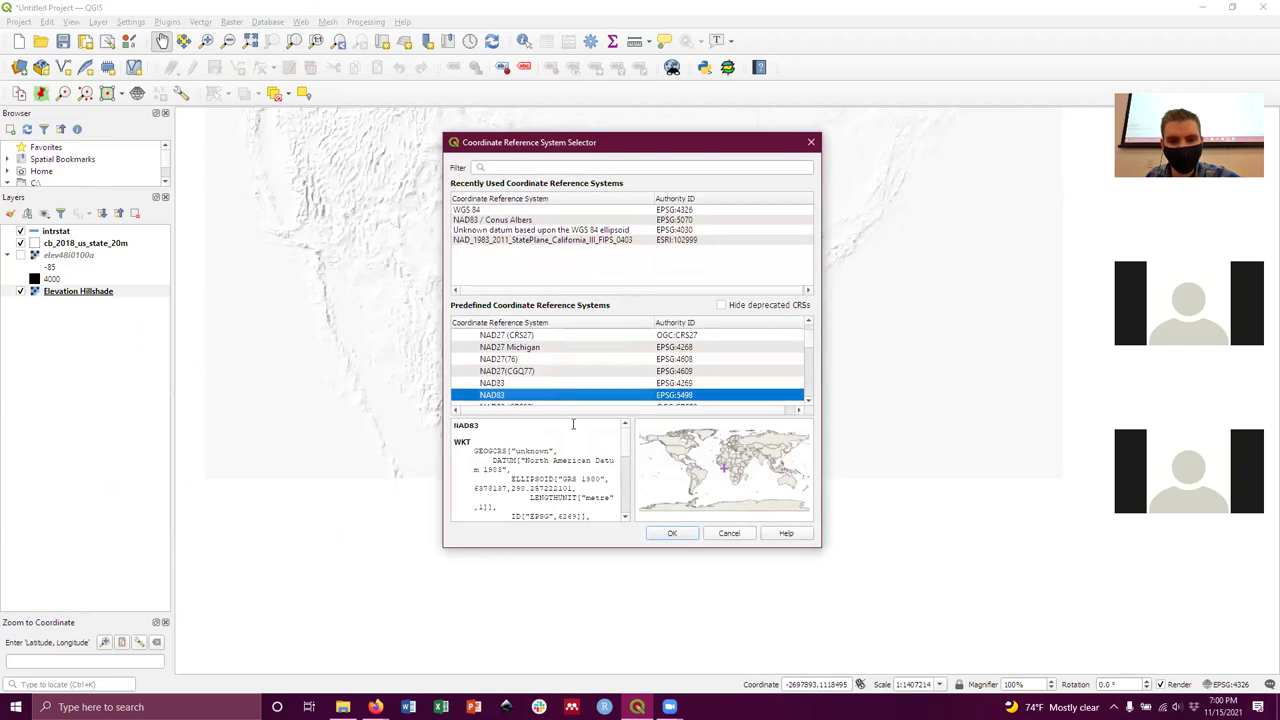
click(672, 534)
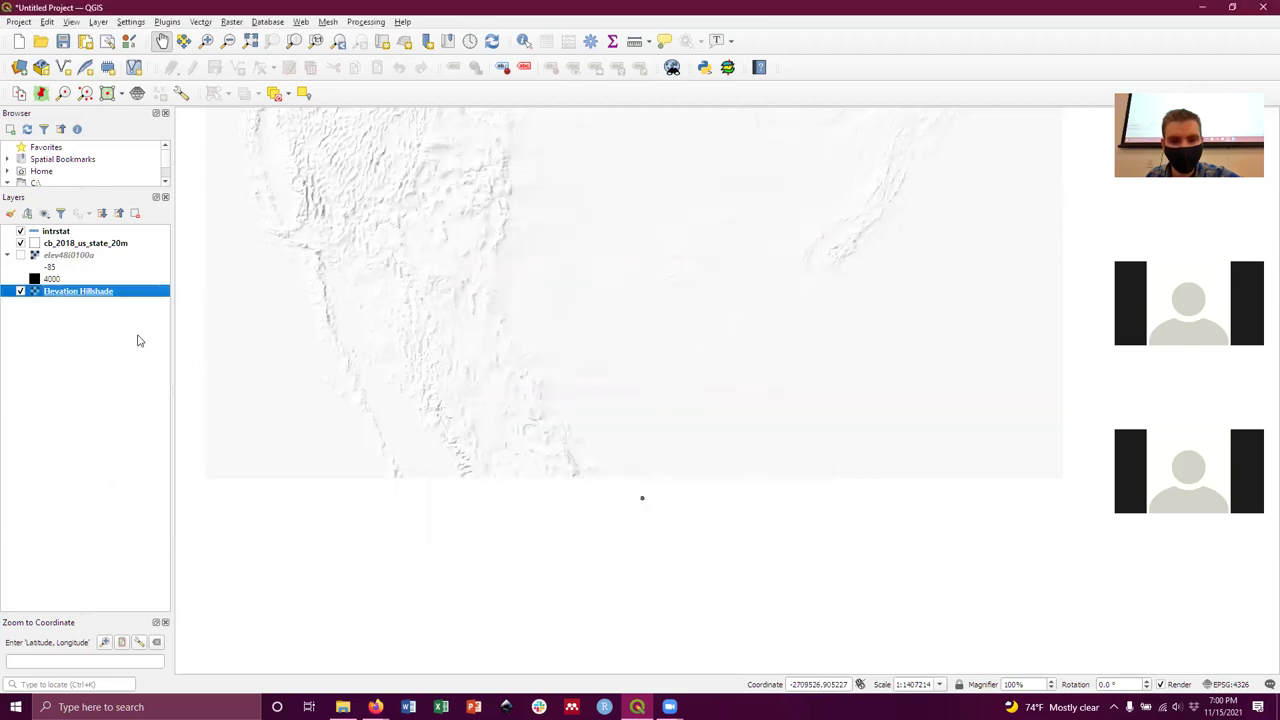
Open elev48i0100a.prj from the Elevational Data folder in Notepad and read the name of its projected coordinate system.
right_click(87, 290)
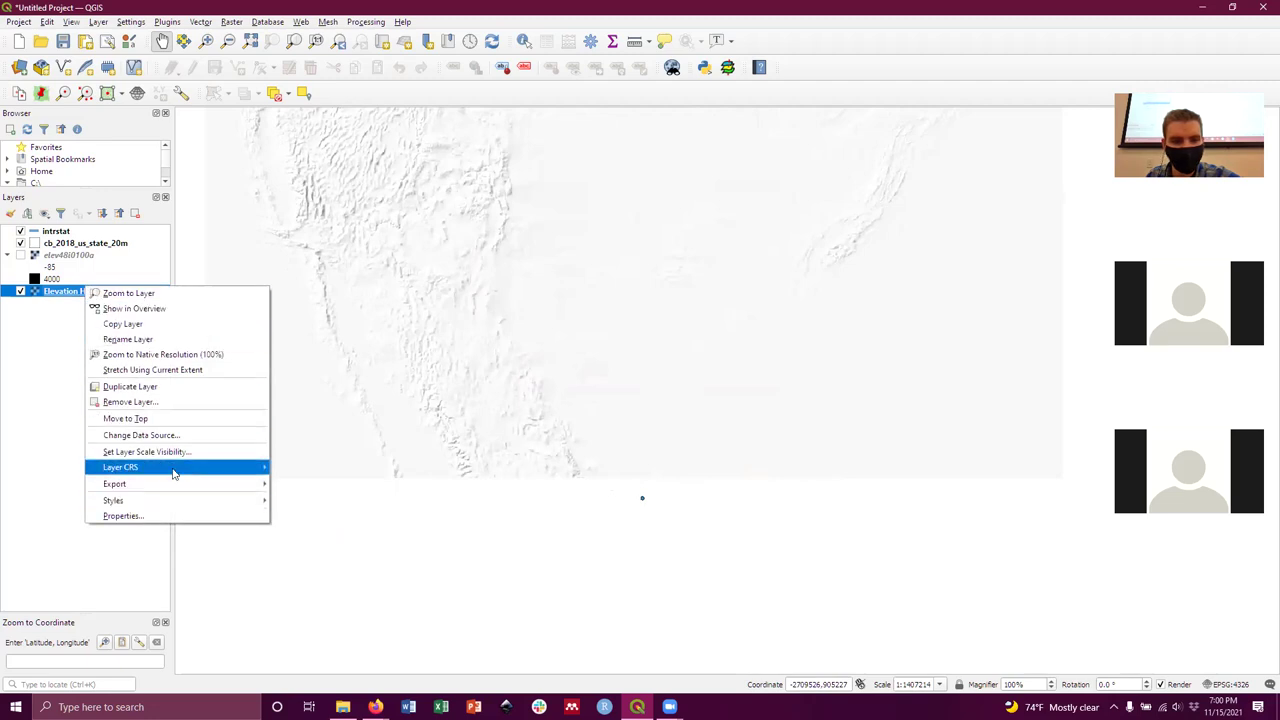
mouse_move(230, 467)
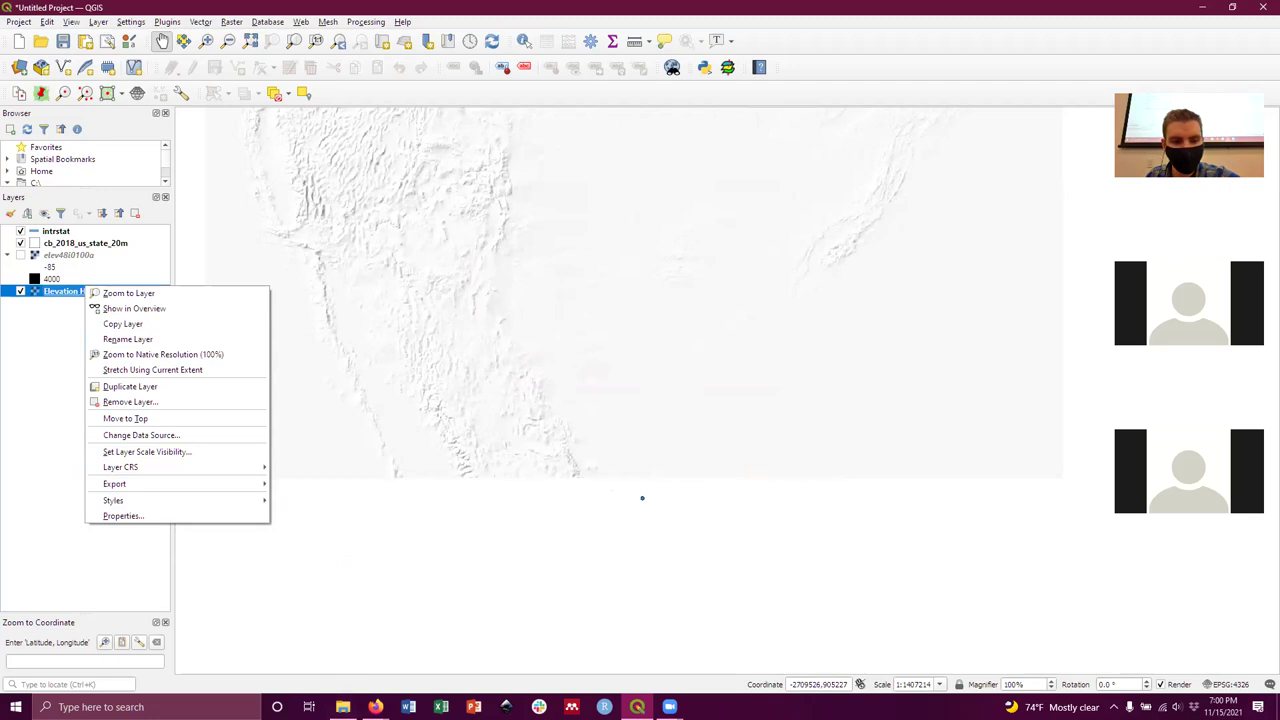
mouse_move(342, 707)
click(342, 650)
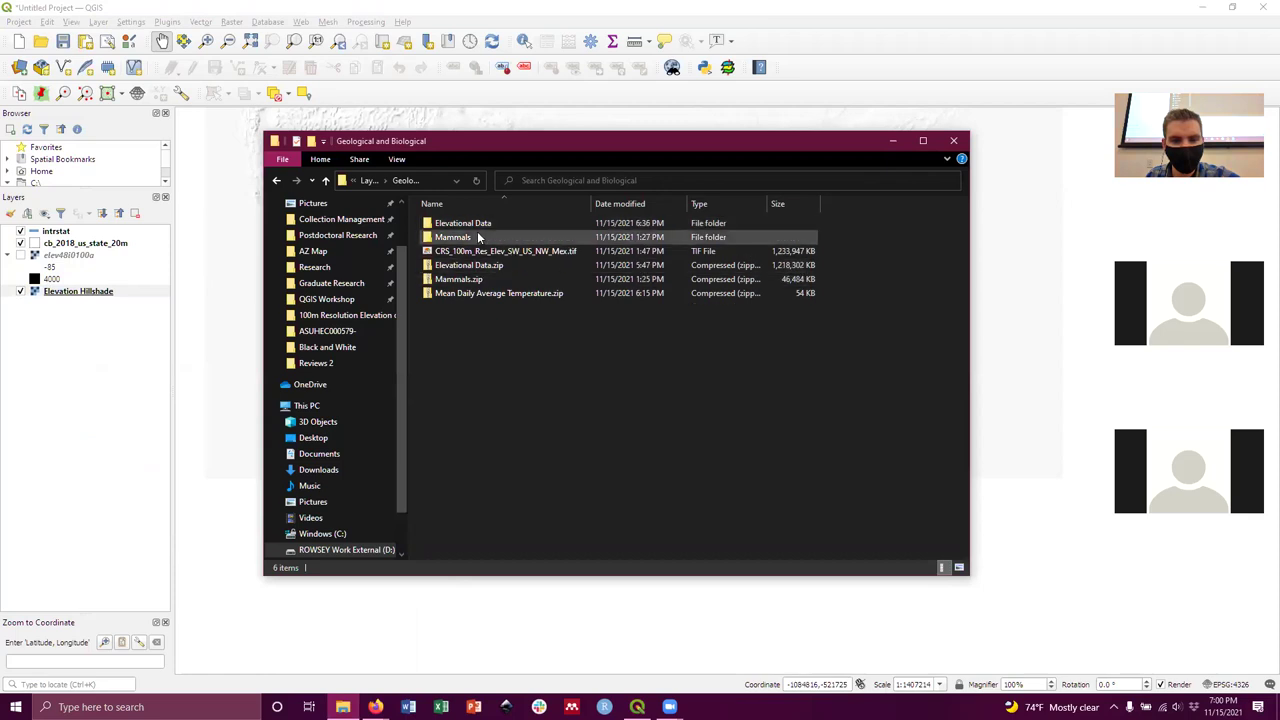
double_click(478, 222)
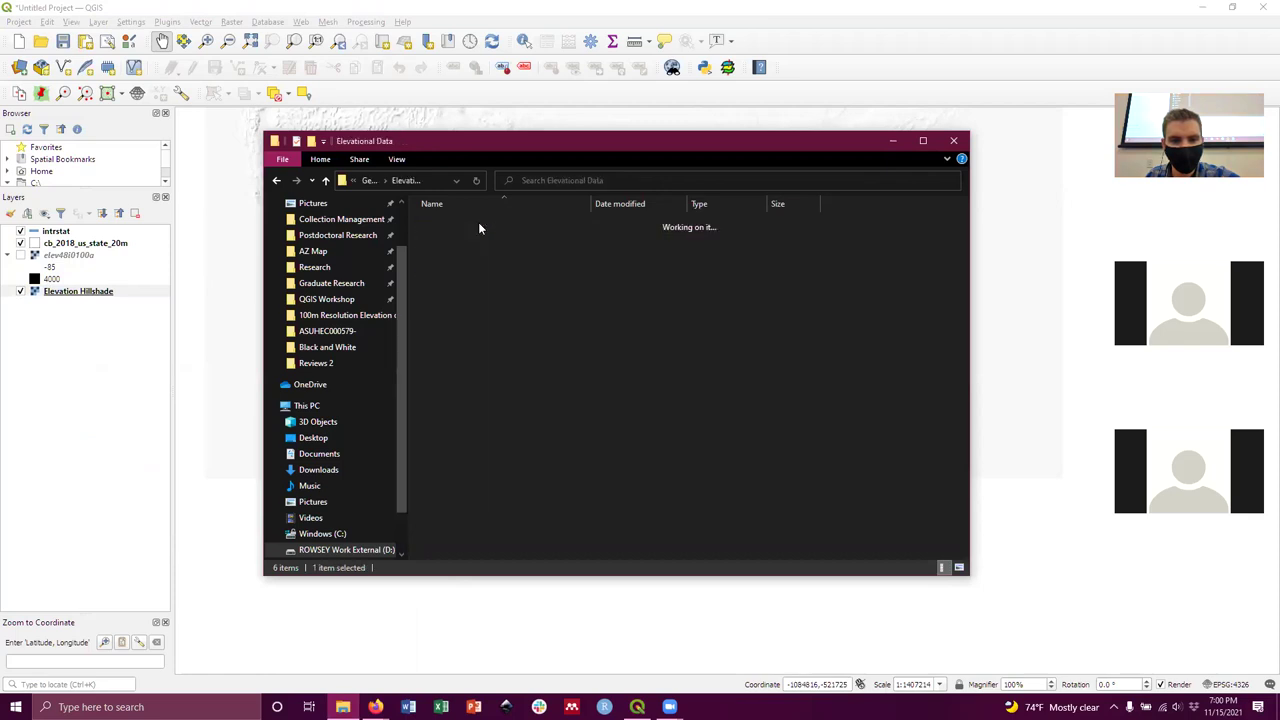
click(487, 225)
double_click(487, 225)
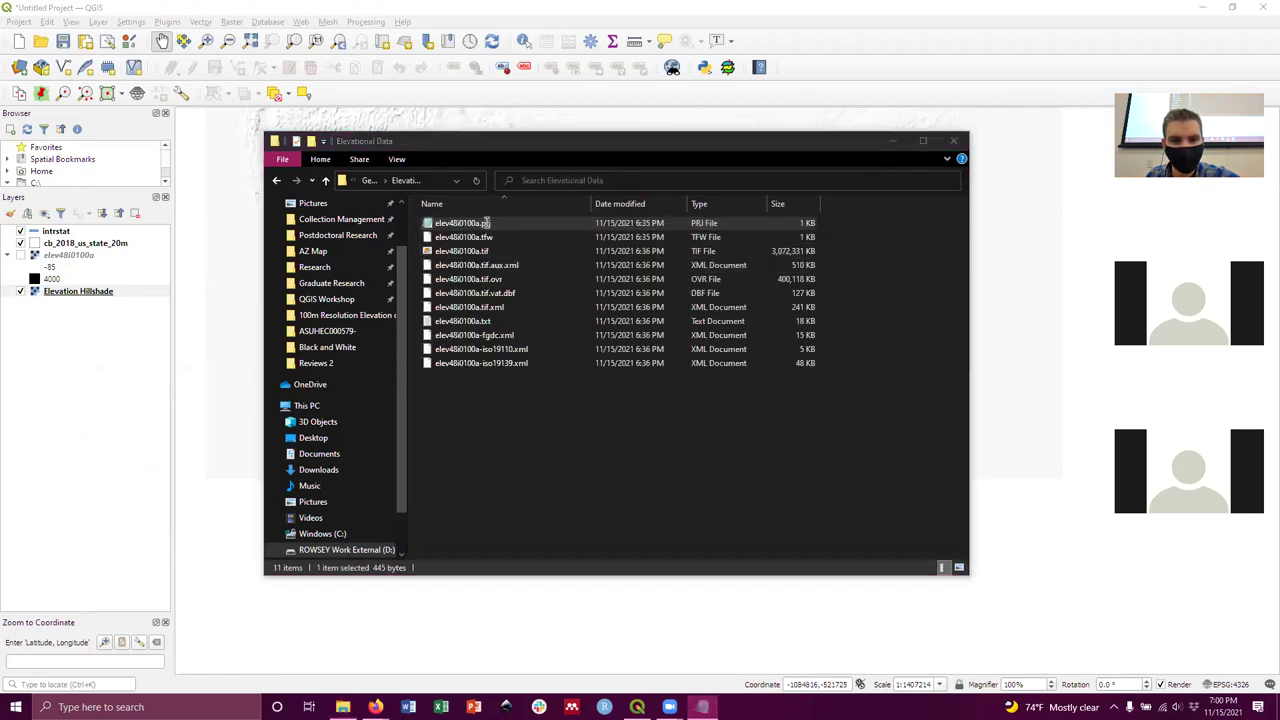
drag(158, 57, 248, 60)
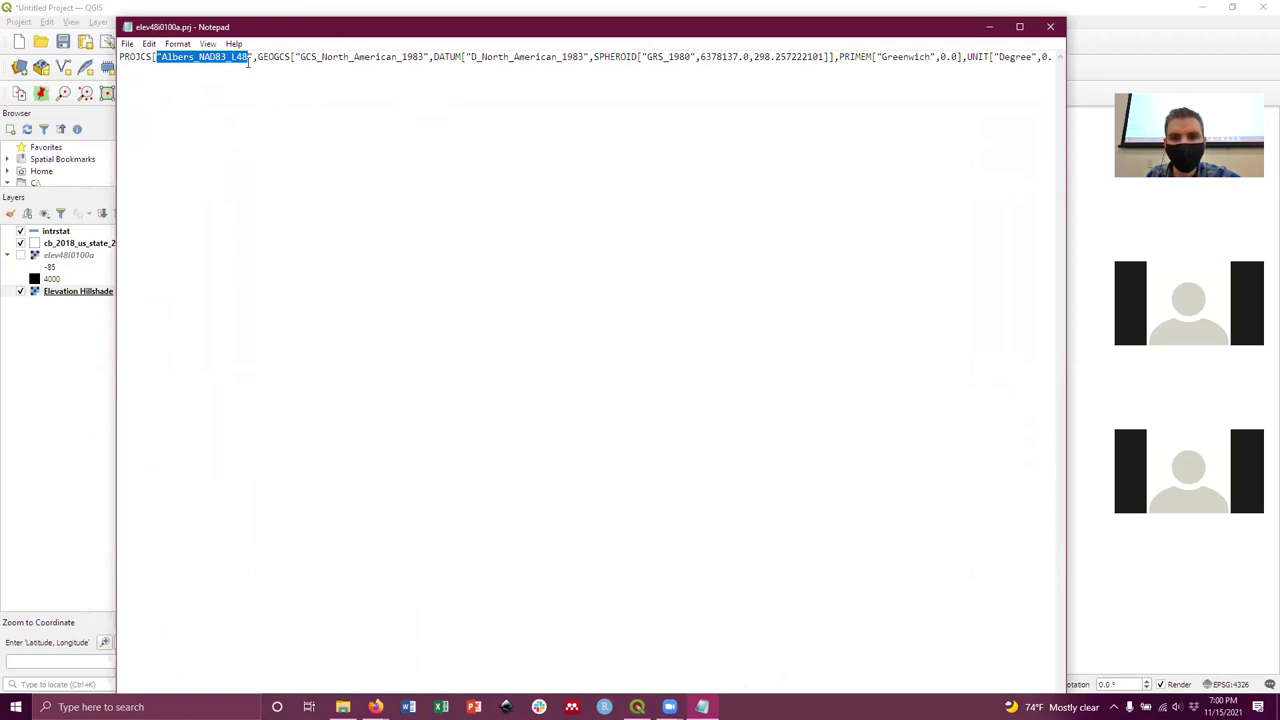
drag(161, 57, 249, 58)
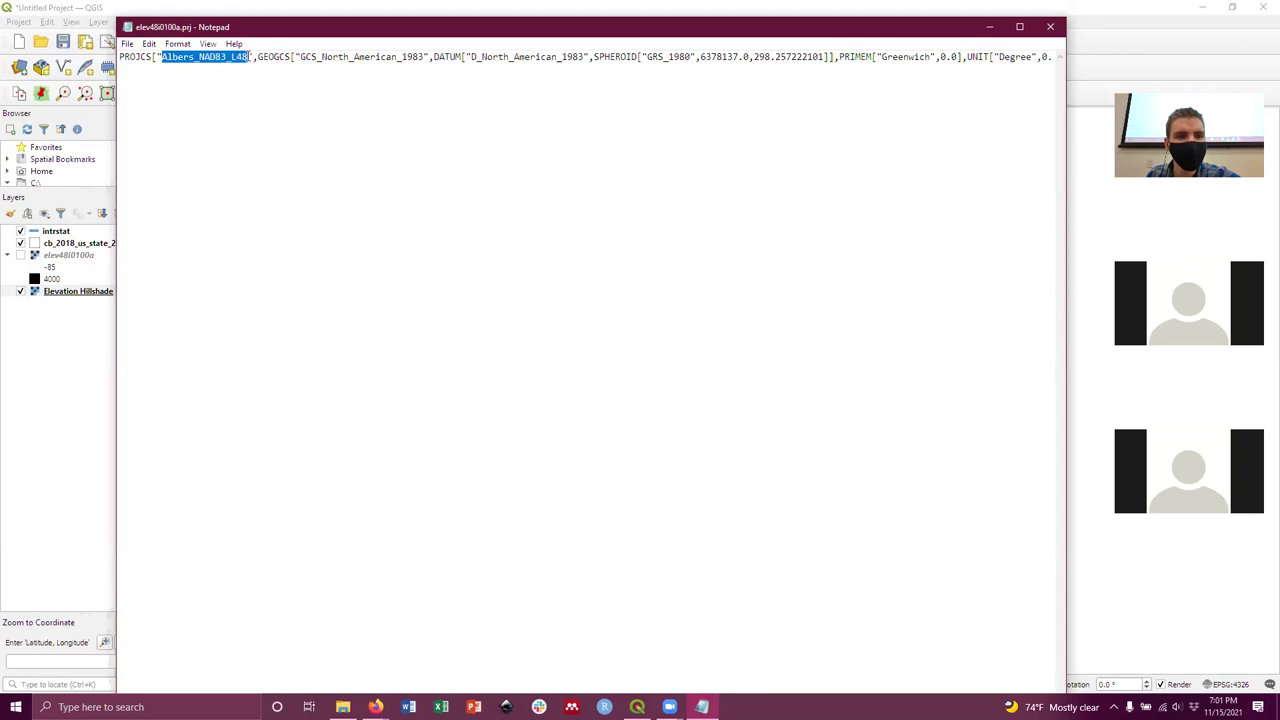
Return to QGIS and filter the coordinate reference systems for the Elevation Hillshade layer by Albers.
click(53, 413)
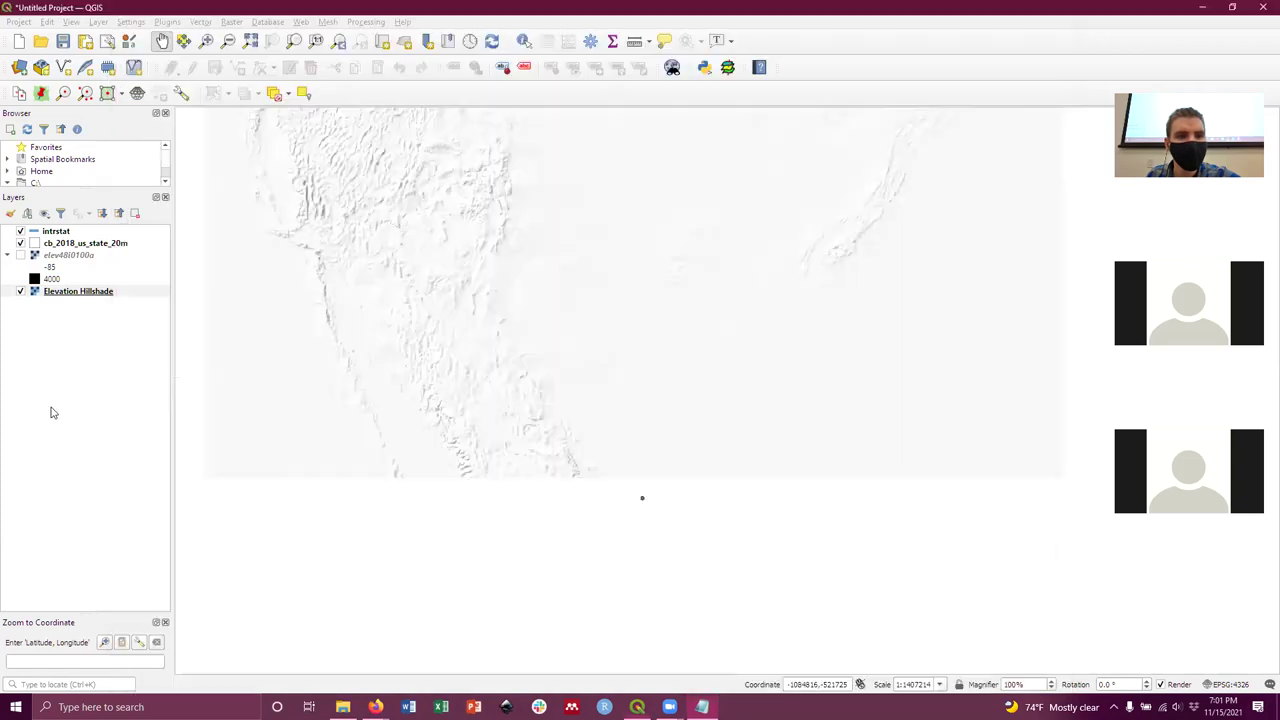
right_click(93, 294)
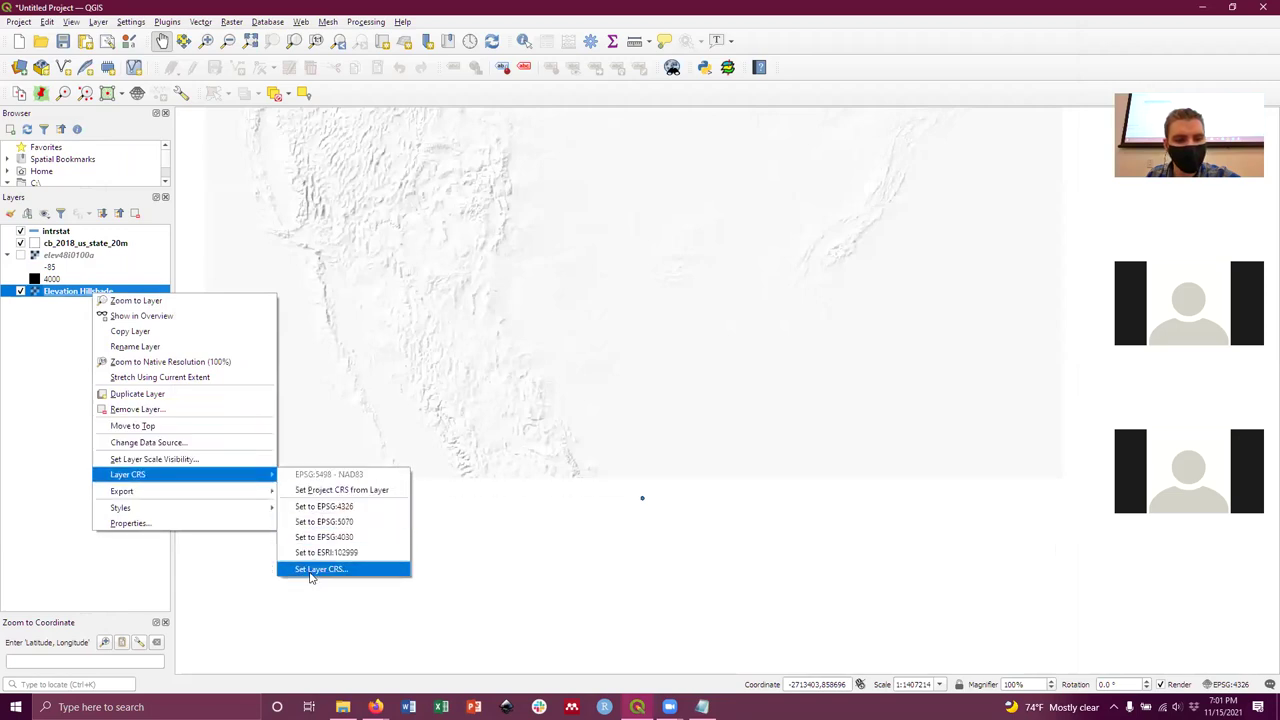
click(312, 576)
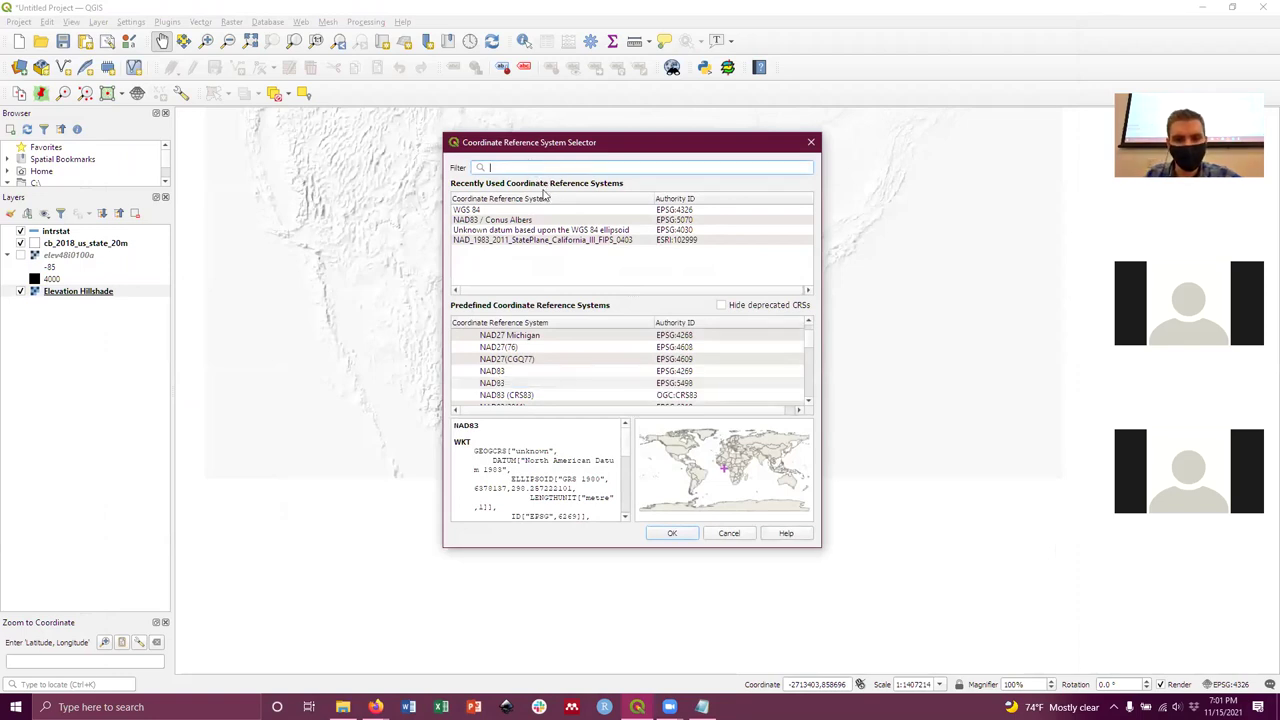
text(Alb)
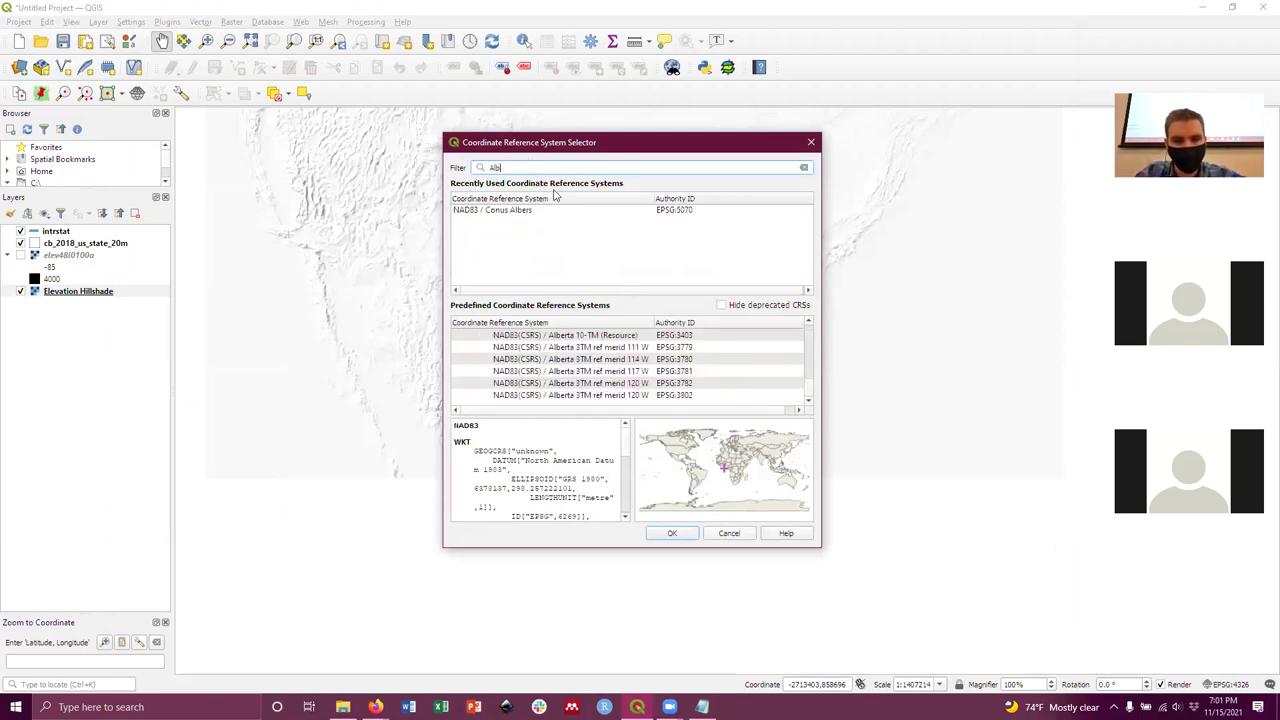
text(ers)
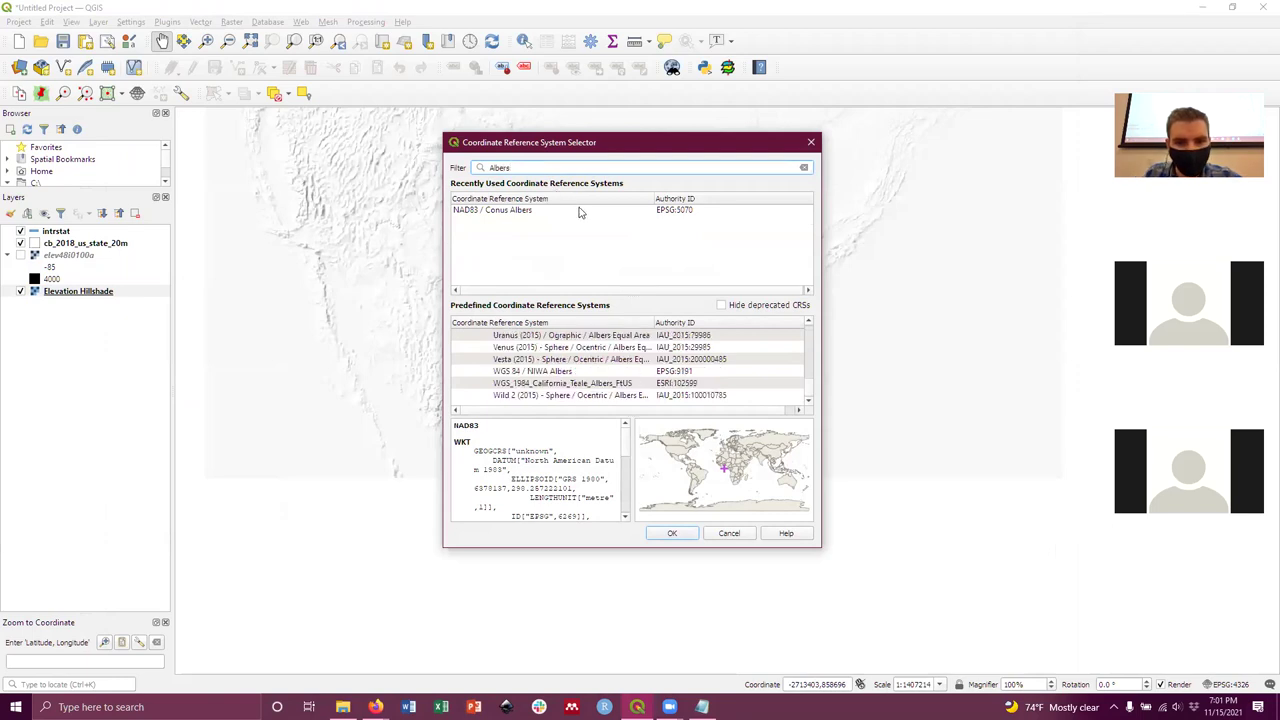
Assign NAD83 / Conus Albers (EPSG:5070) to the Elevation Hillshade layer and zoom to its extent.
click(585, 388)
scroll(588, 393, up, 10)
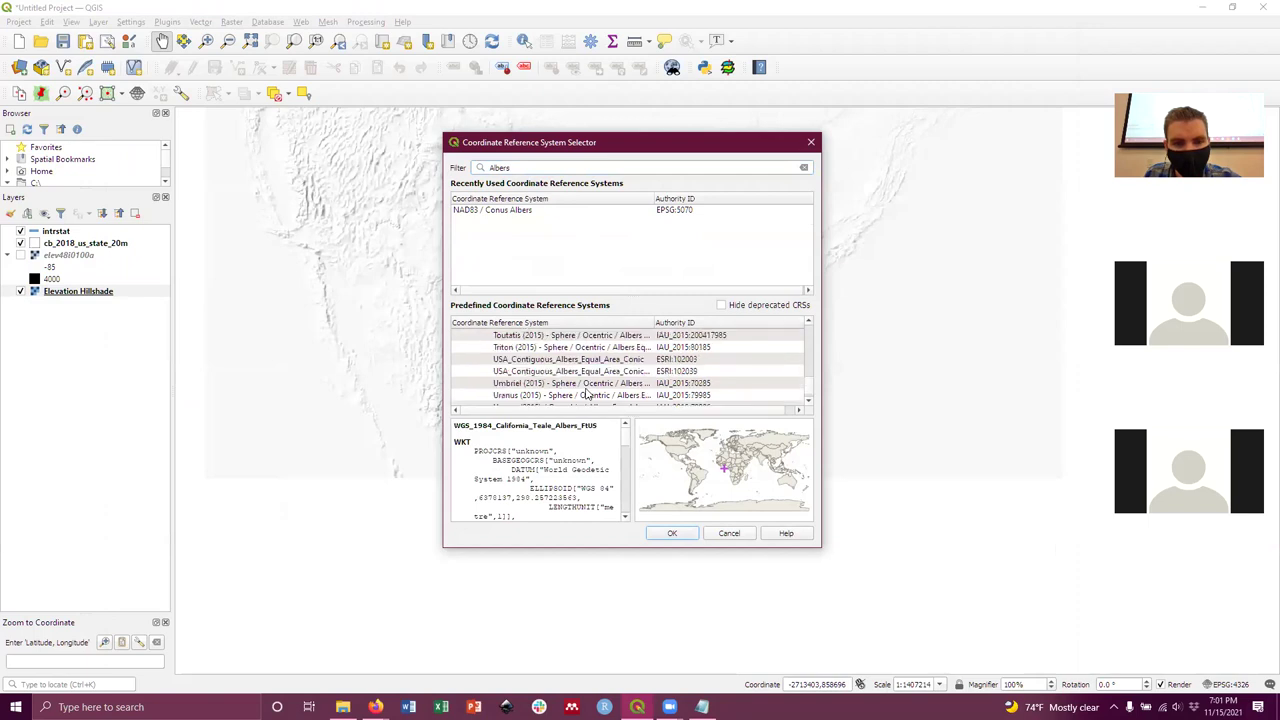
scroll(588, 393, up, 10)
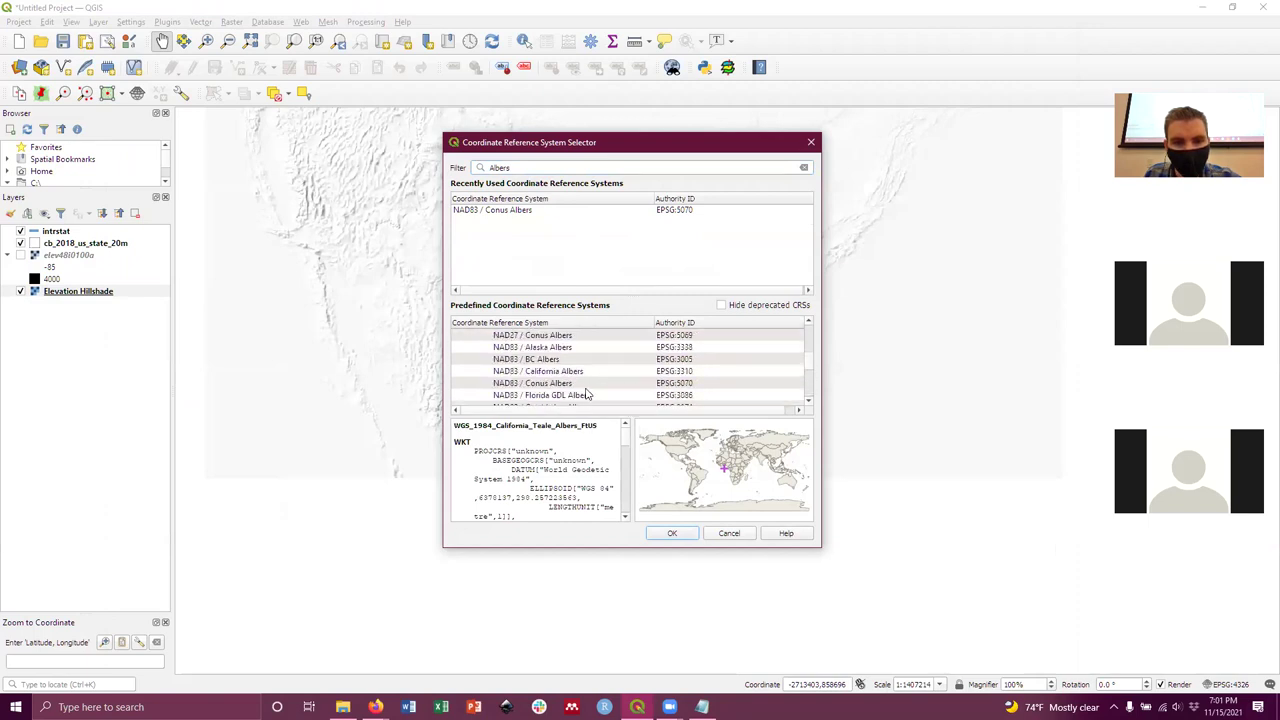
scroll(588, 393, up, 5)
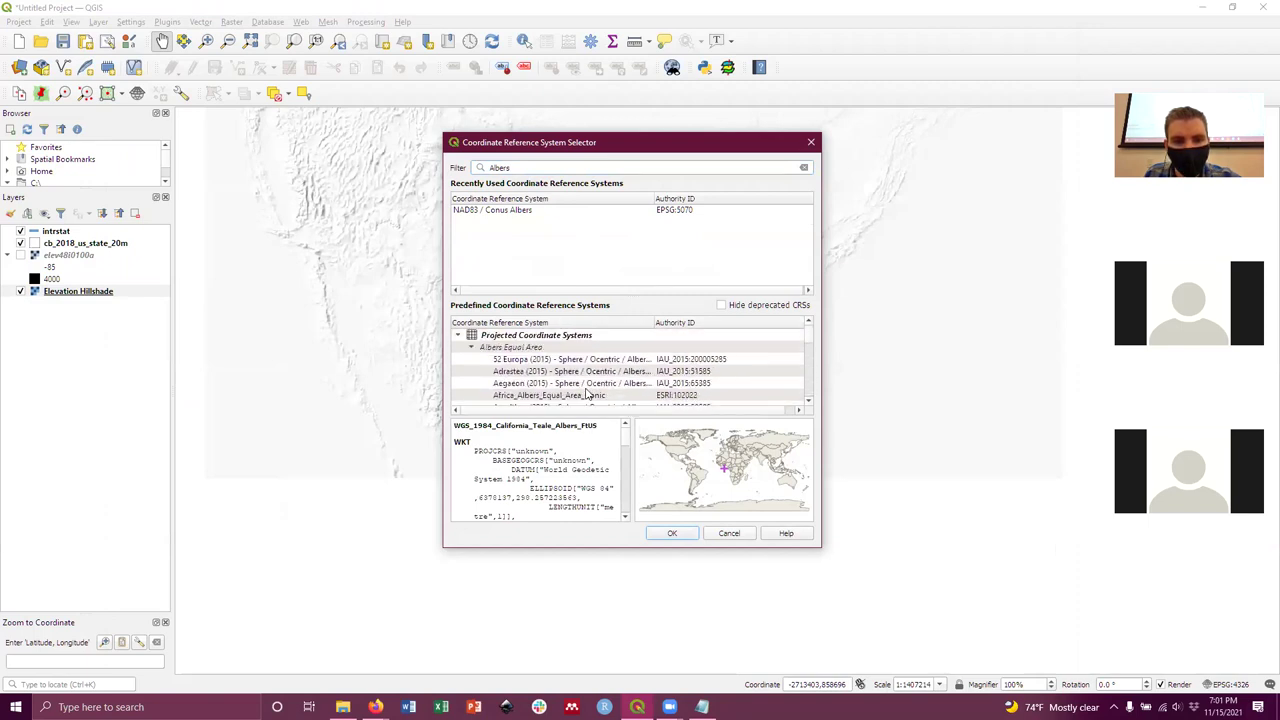
scroll(572, 379, down, 5)
scroll(572, 379, down, 3)
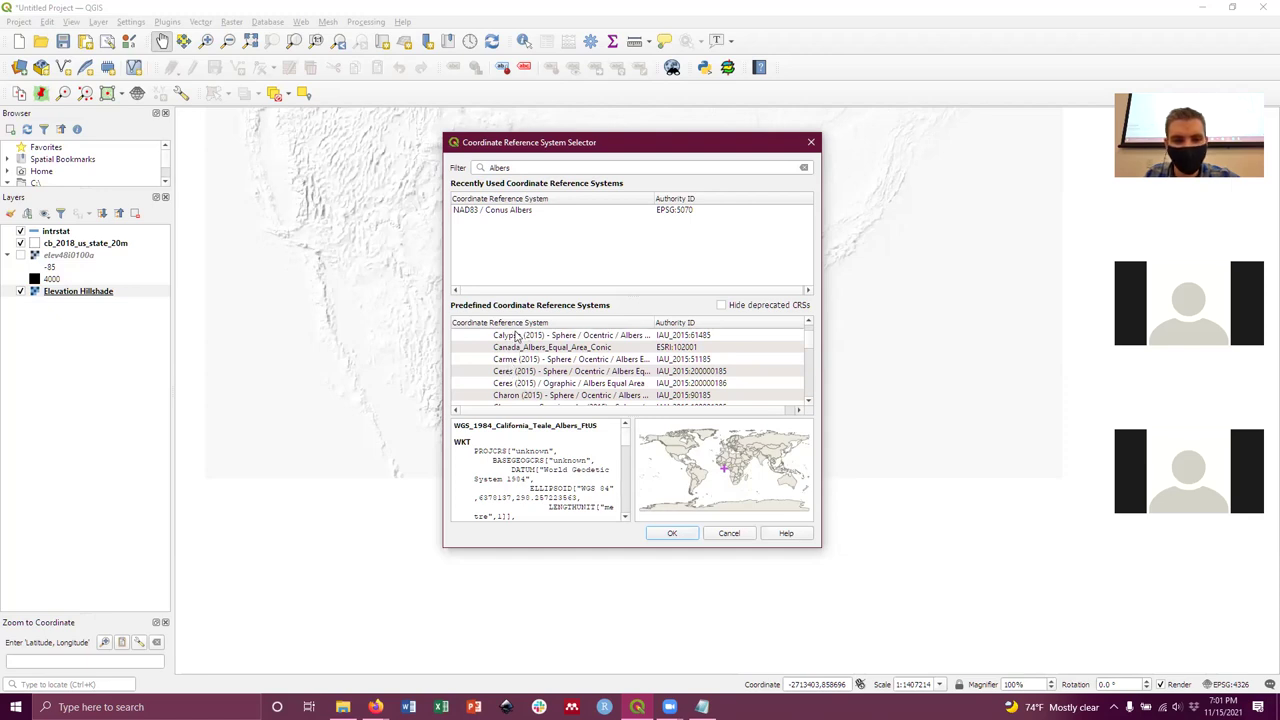
scroll(547, 385, down, 2)
scroll(547, 388, down, 2)
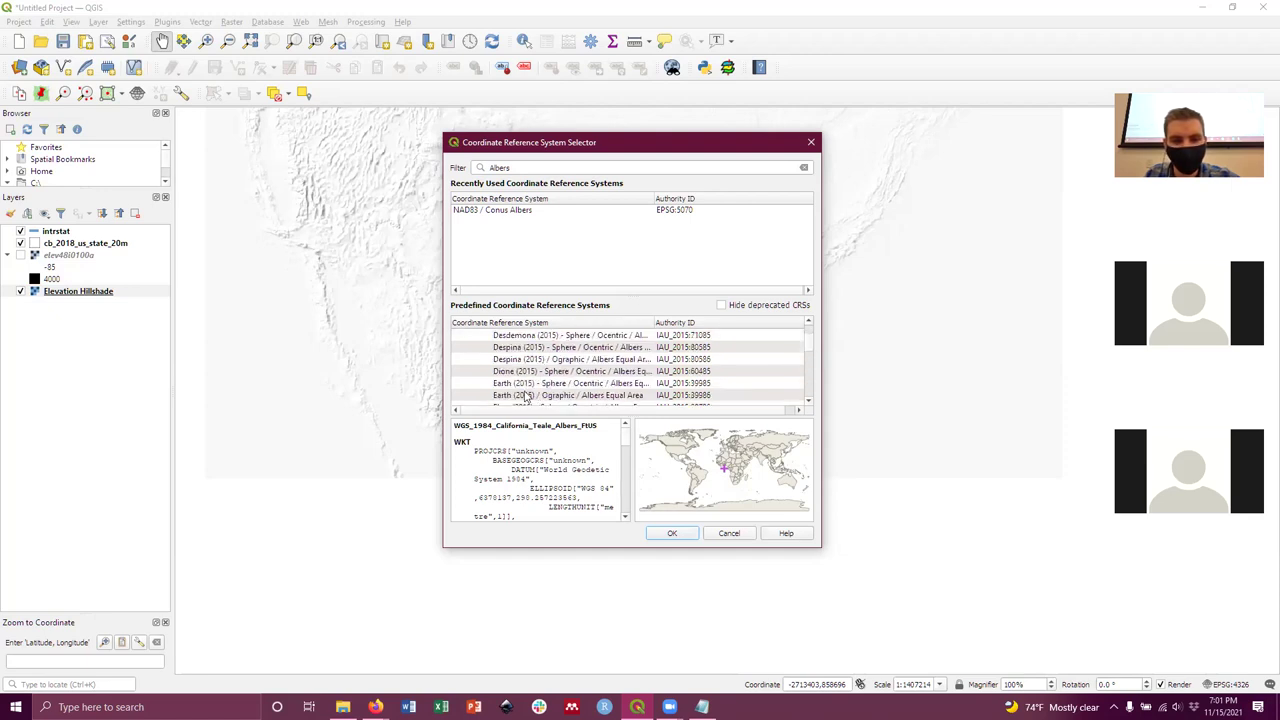
scroll(522, 388, down, 2)
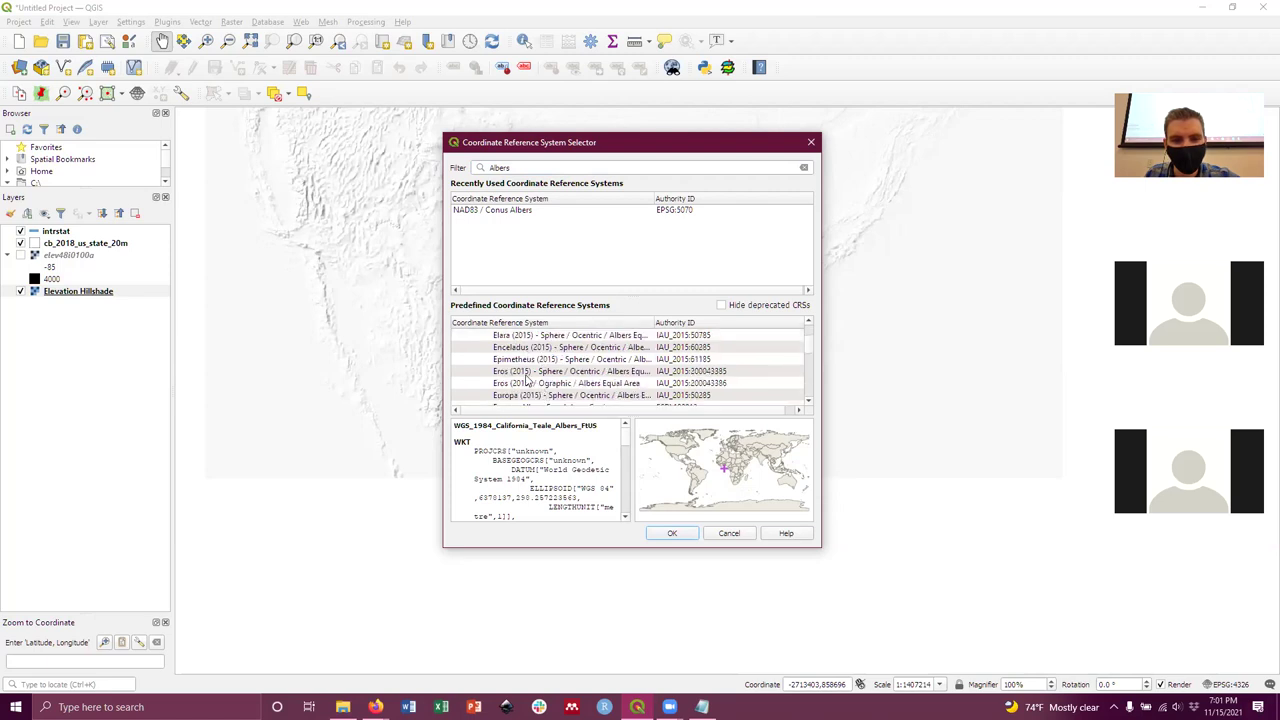
scroll(535, 384, up, 1)
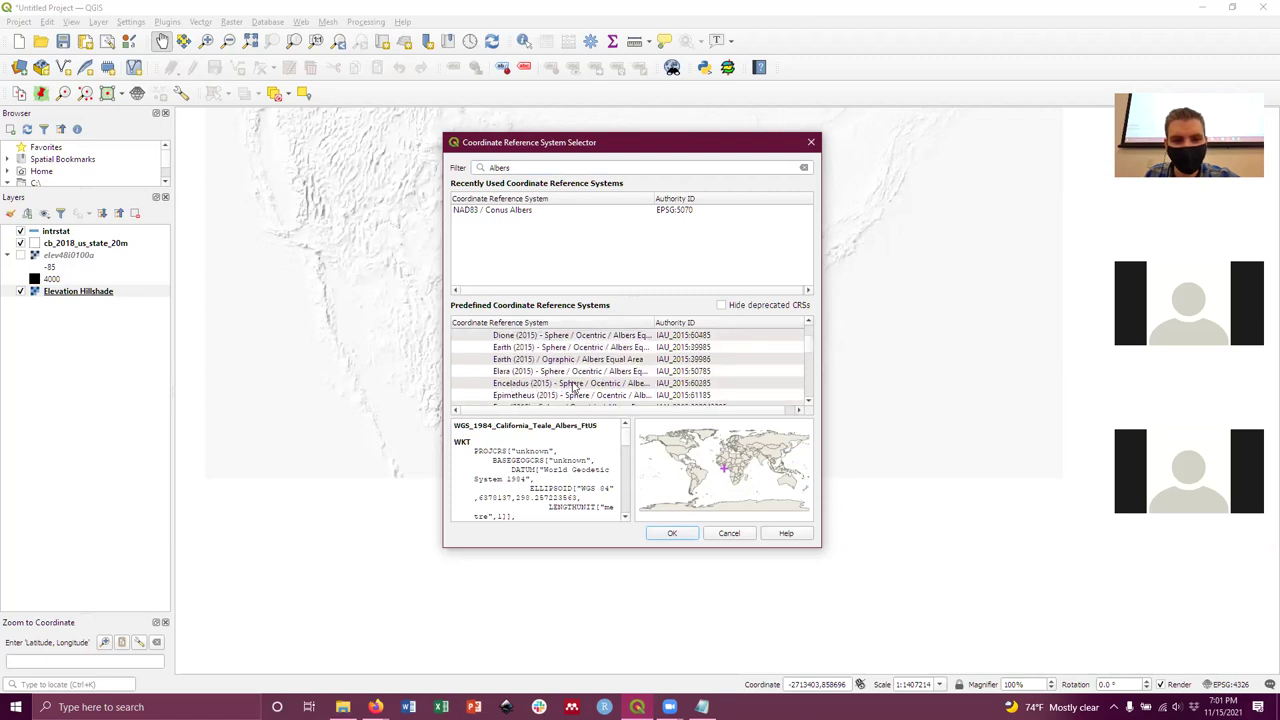
scroll(553, 387, down, 2)
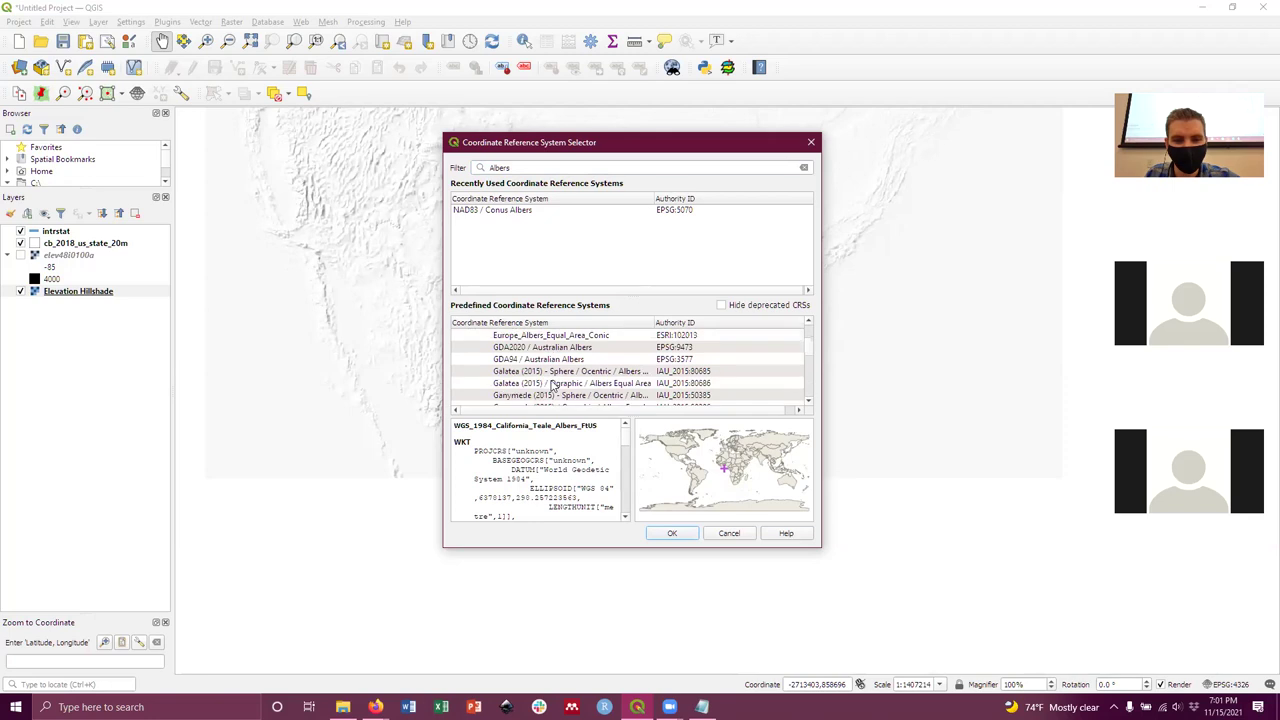
scroll(530, 366, down, 6)
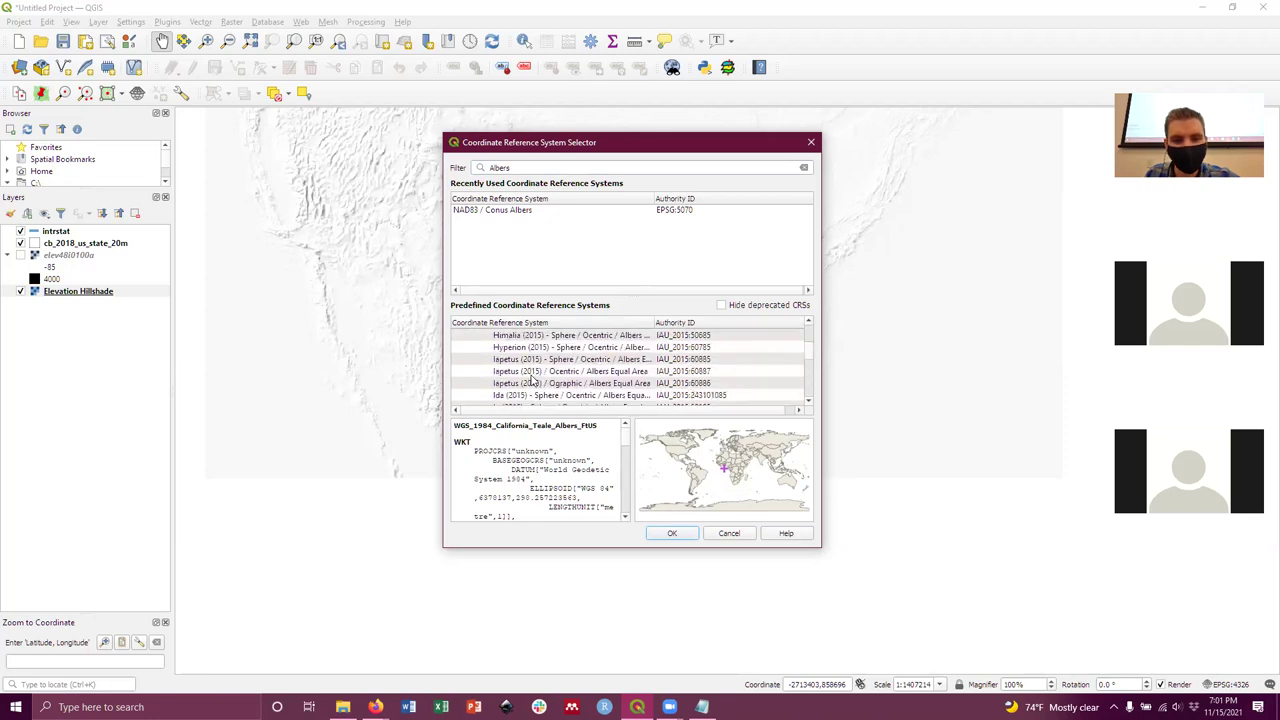
scroll(535, 383, down, 6)
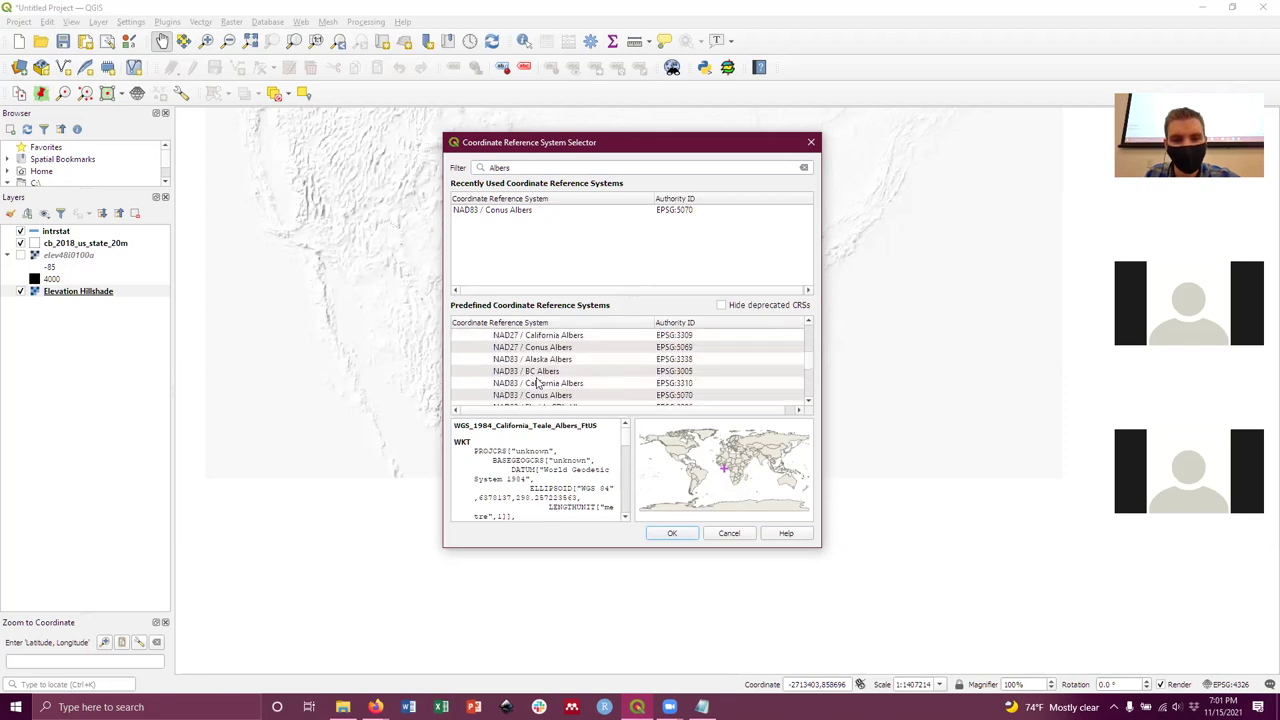
scroll(514, 384, up, 1)
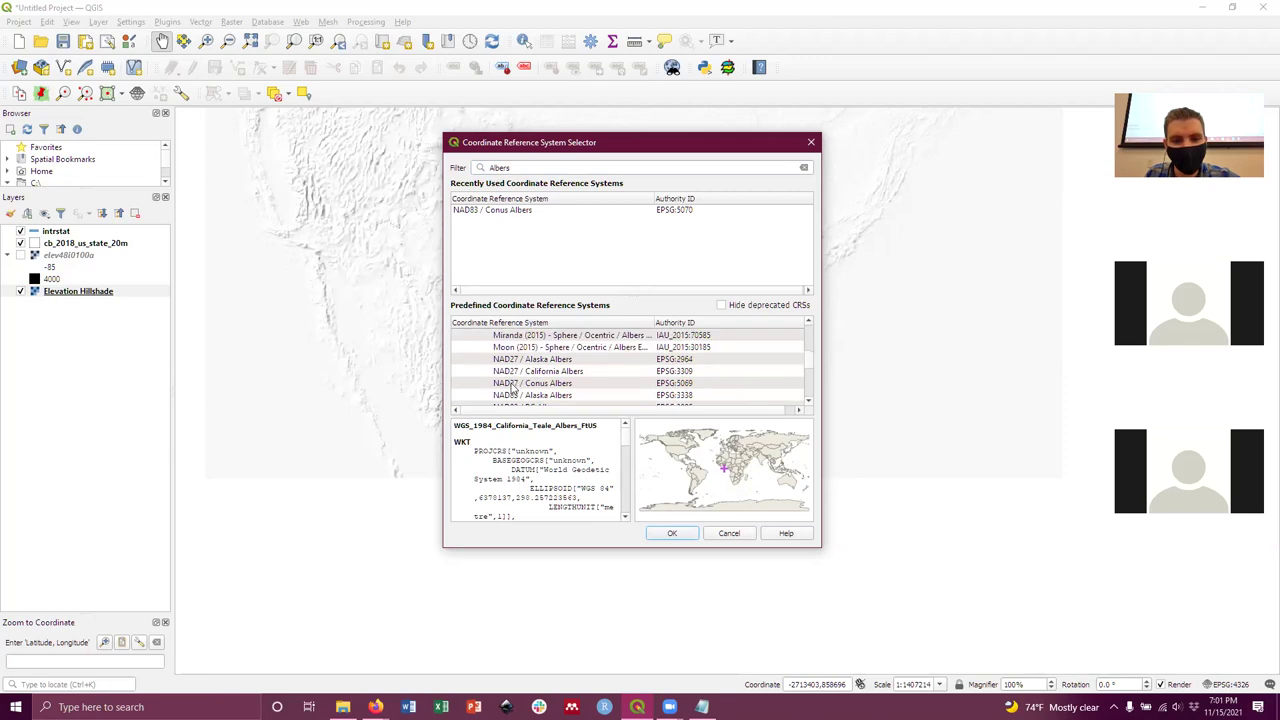
click(512, 385)
scroll(510, 382, down, 1)
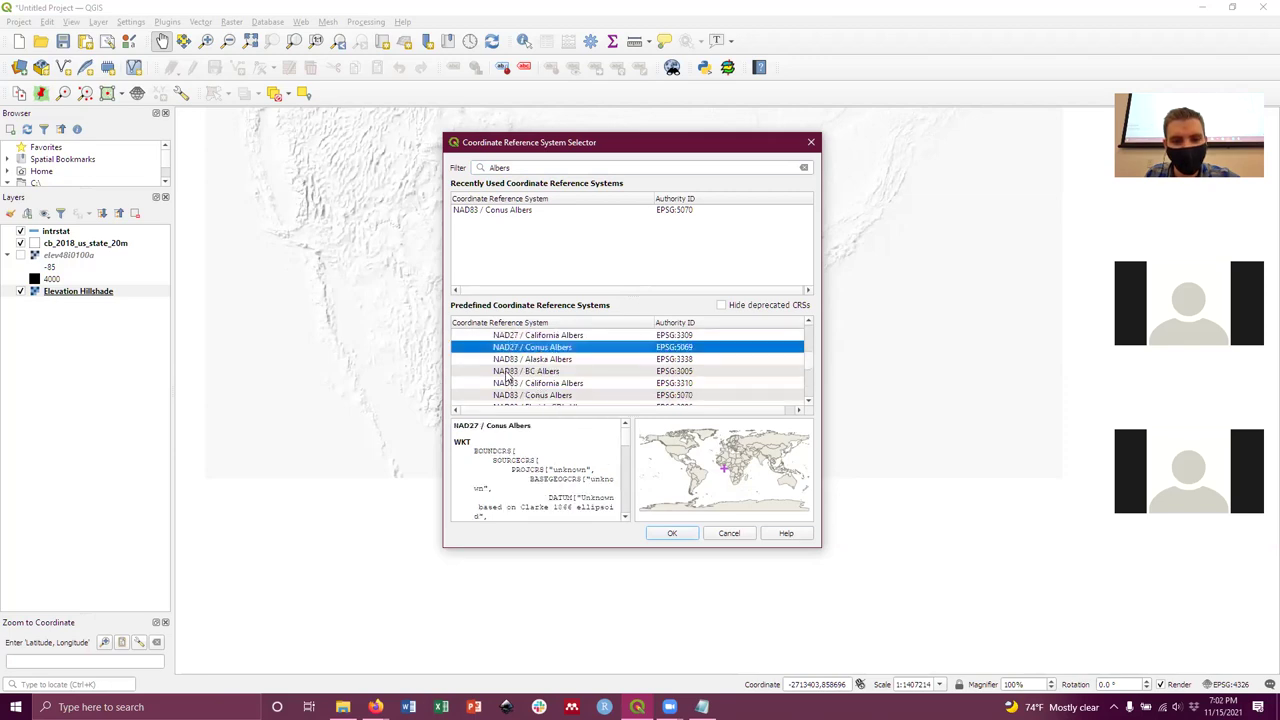
scroll(507, 375, down, 1)
click(510, 362)
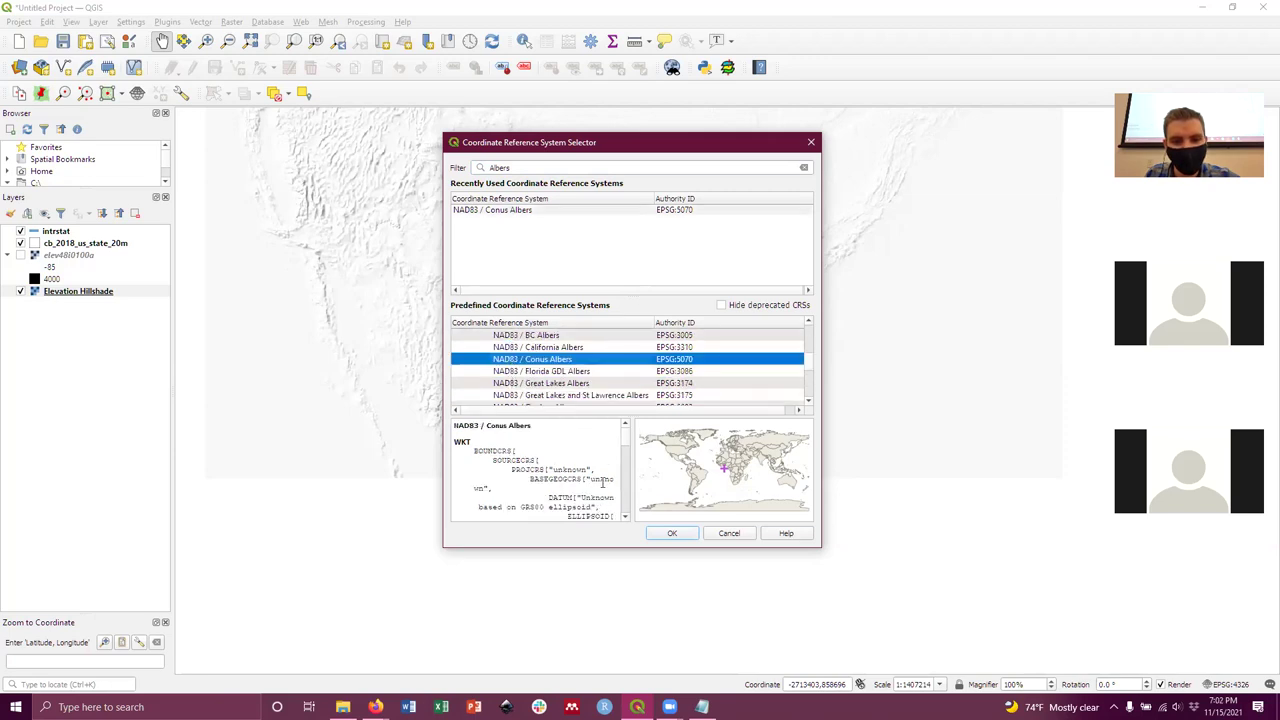
click(672, 533)
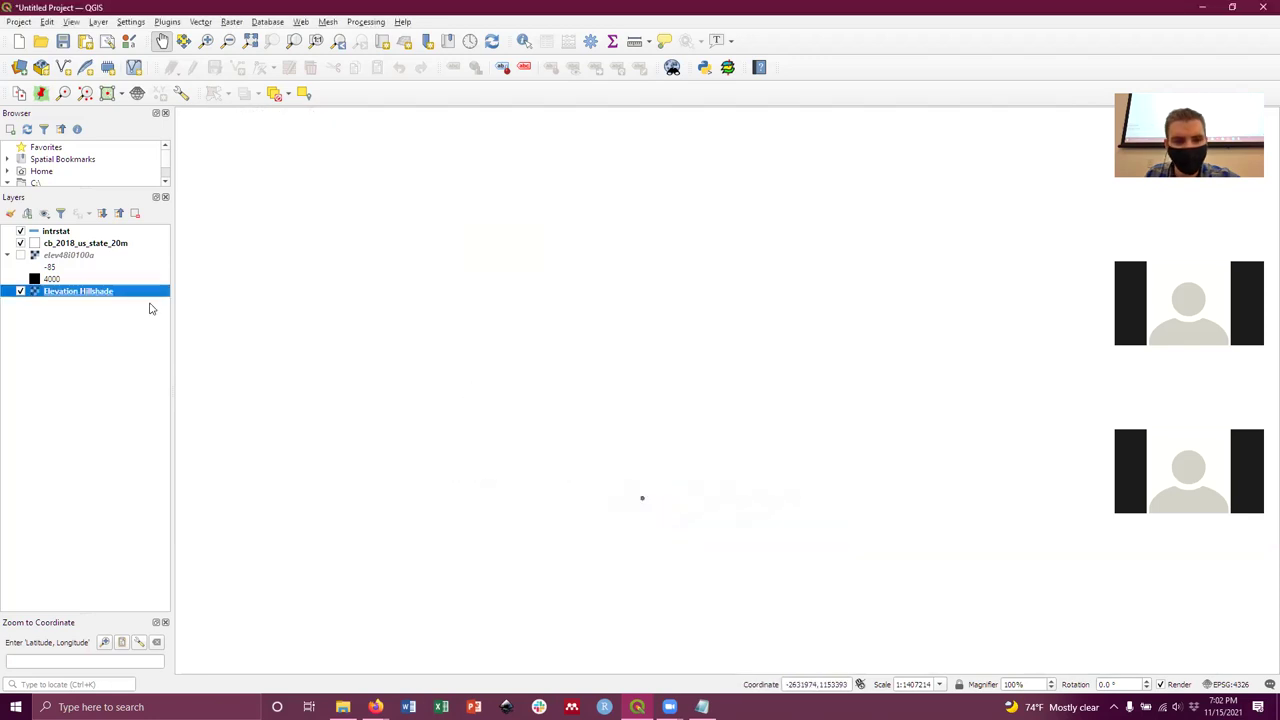
right_click(46, 293)
click(70, 300)
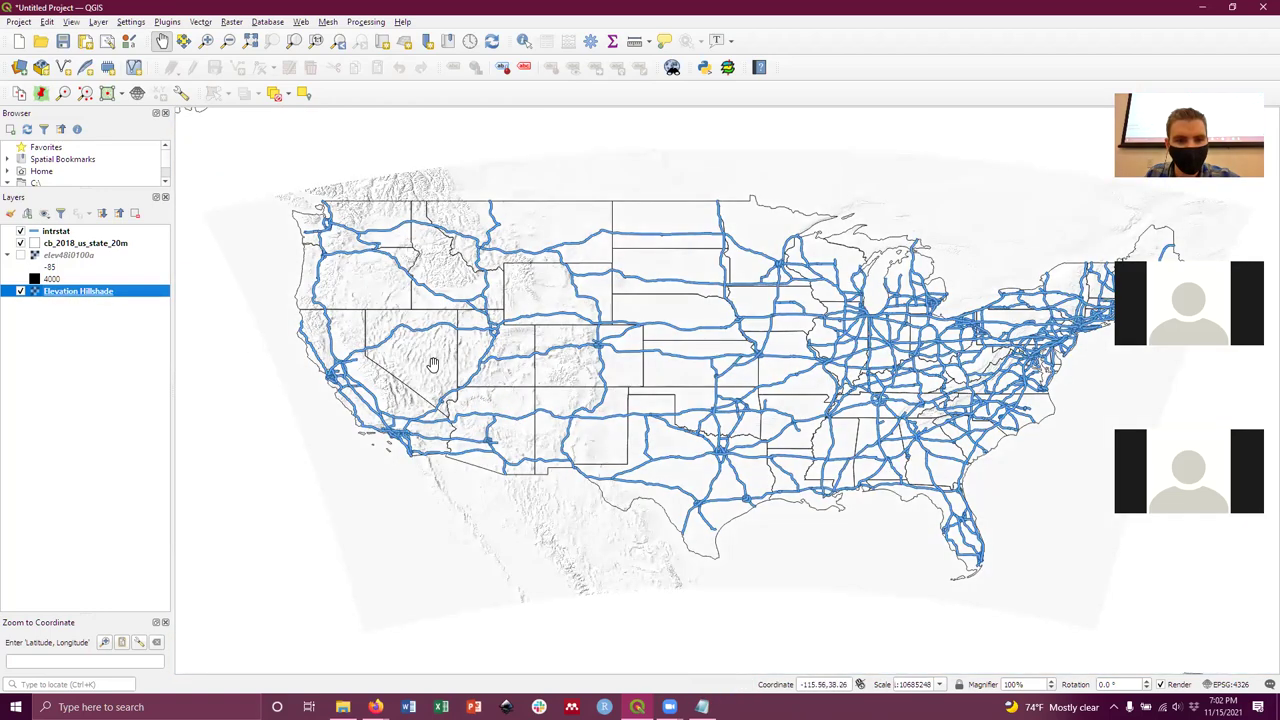
Review the NAD83 / Conus Albers (EPSG:5070) entry in the Elevation Hillshade layer's coordinate reference system selector without changing the layer.
right_click(84, 290)
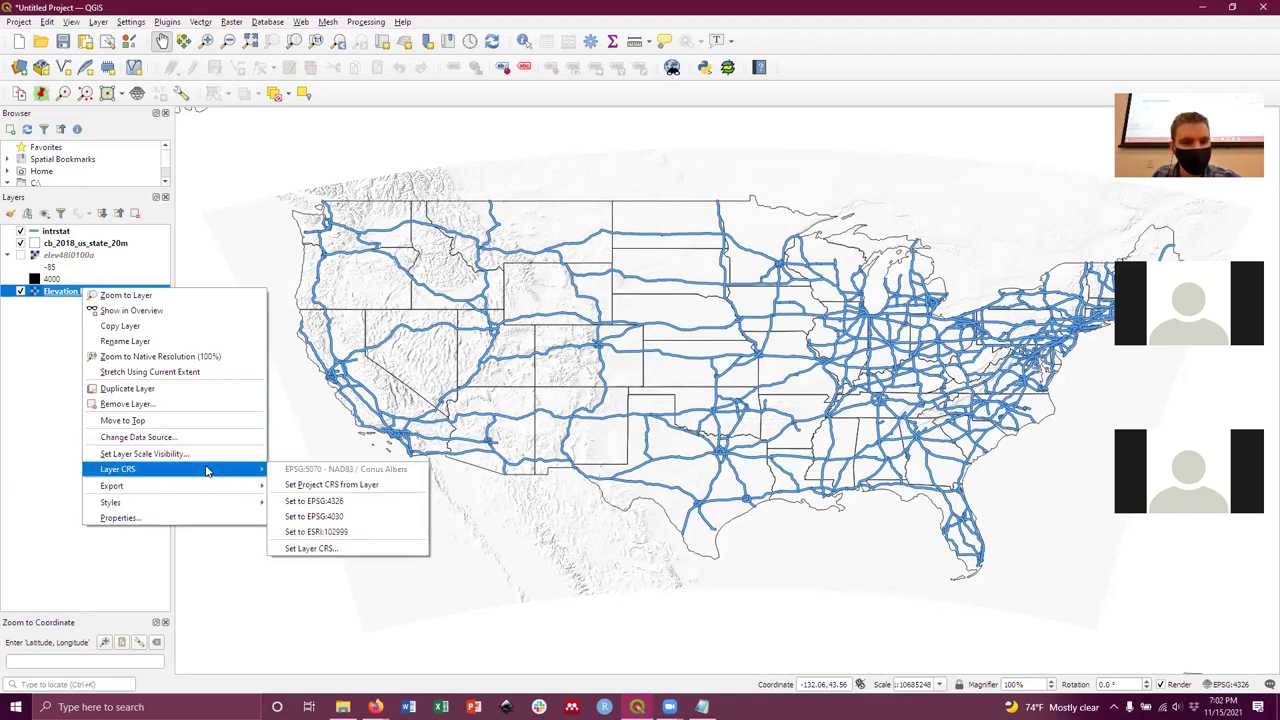
click(310, 549)
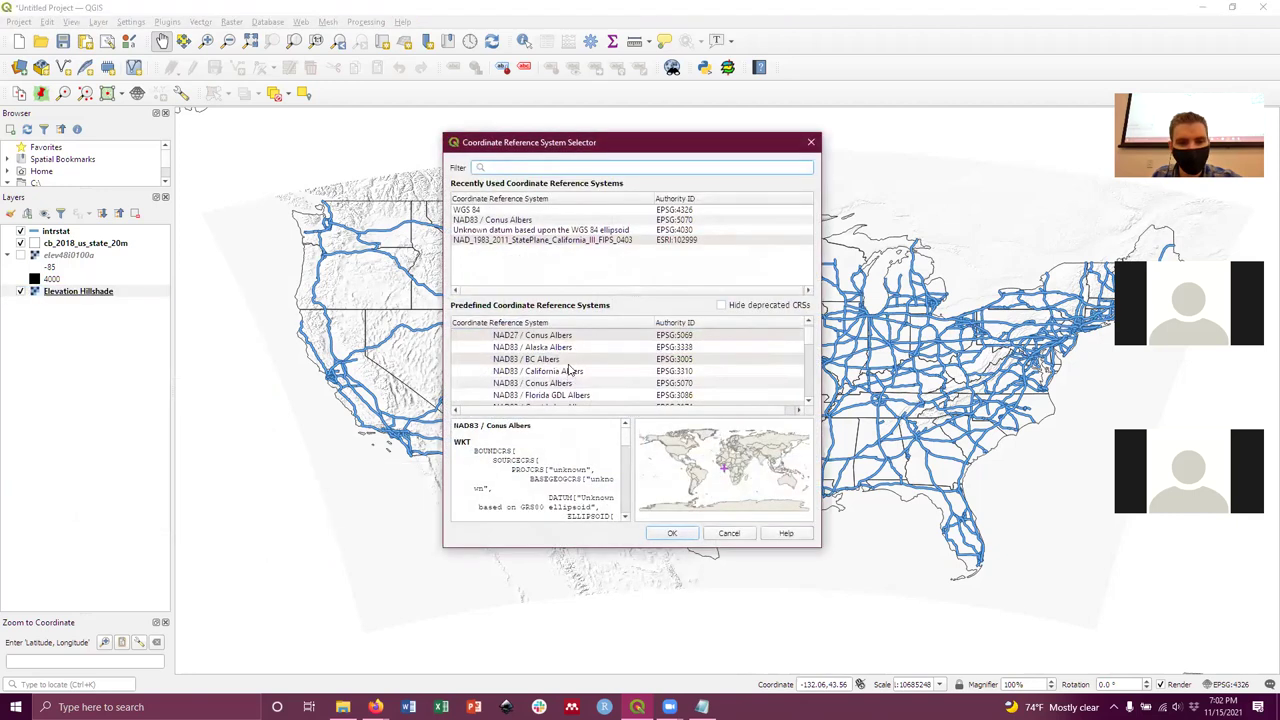
click(566, 385)
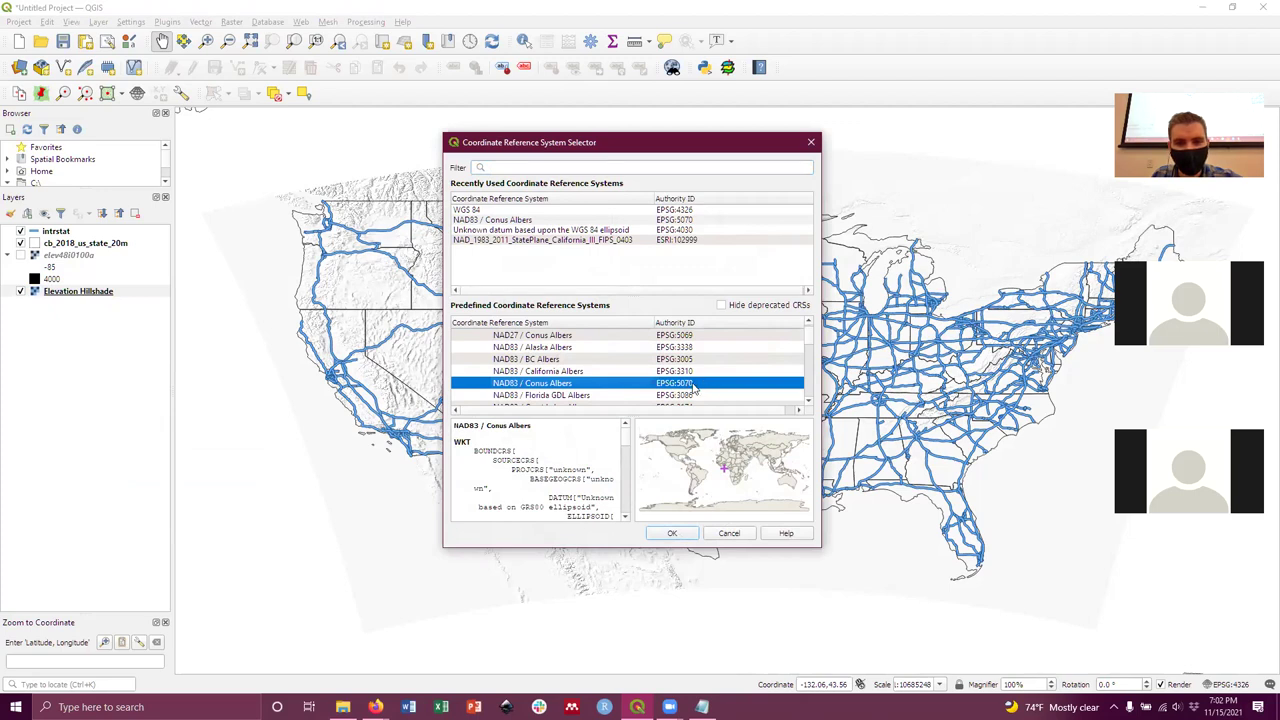
click(506, 219)
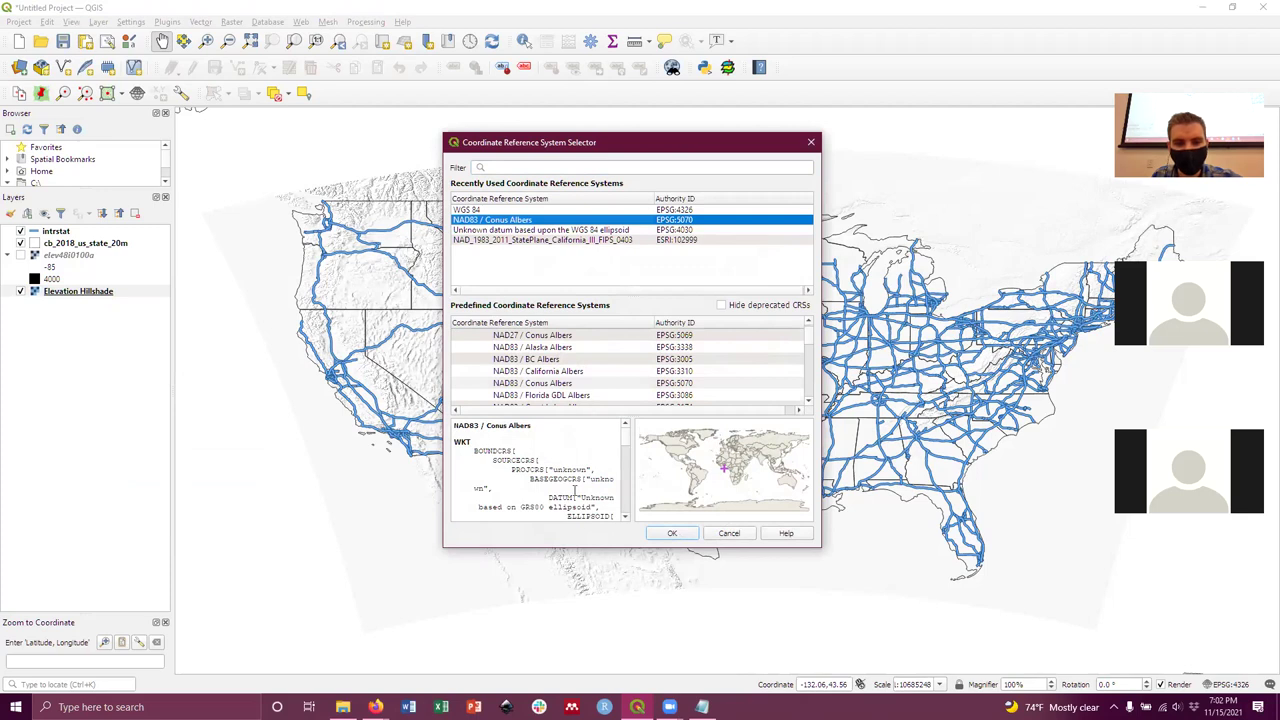
click(729, 534)
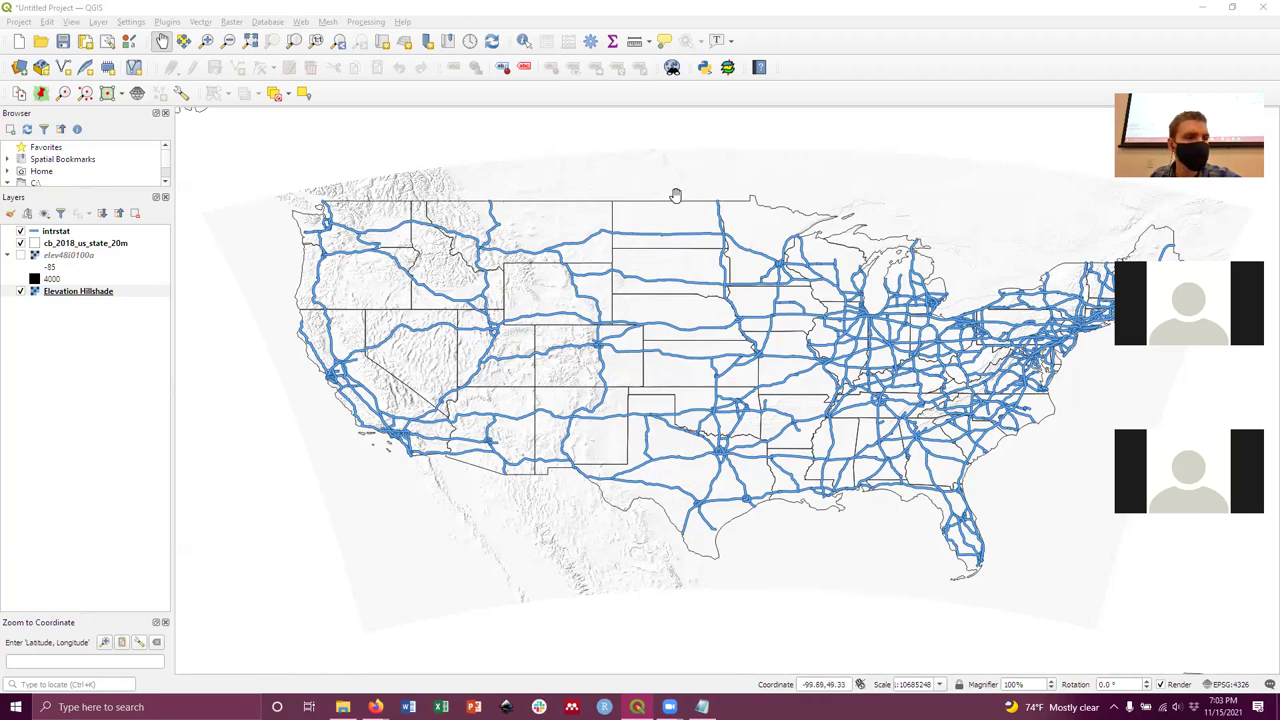
click(68, 294)
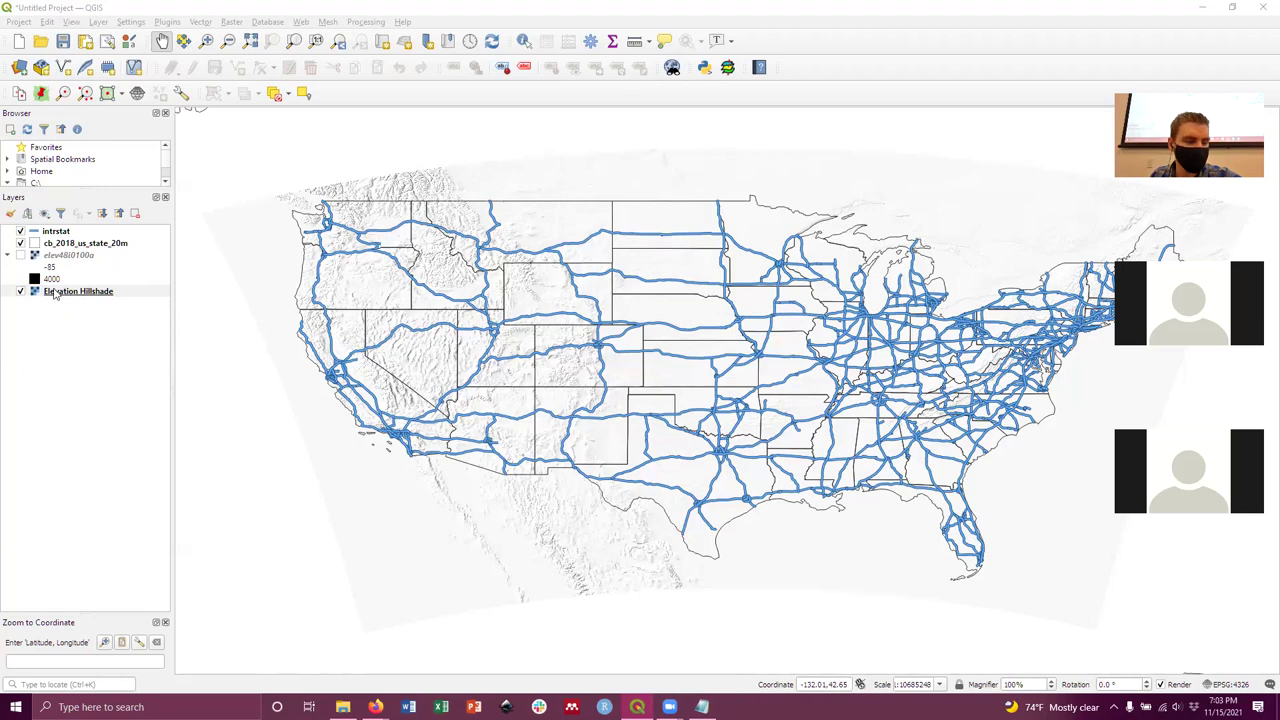
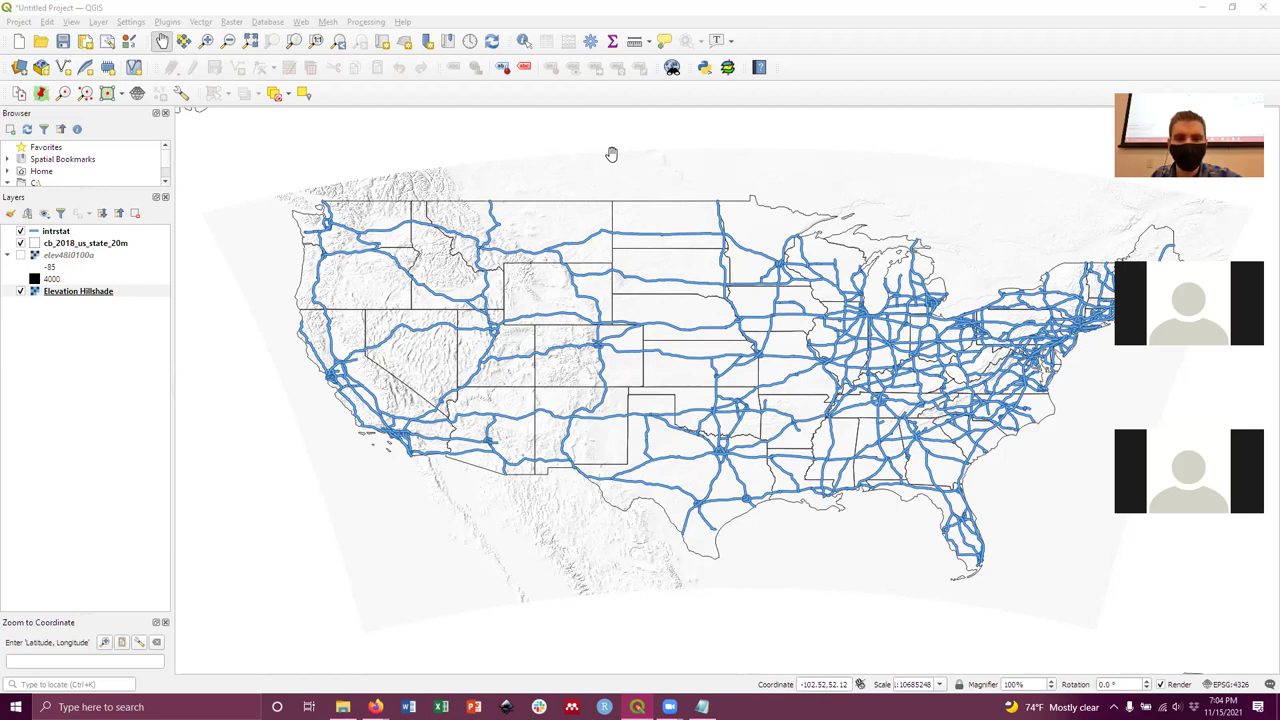
Zoom to the extent of the cb_2018_us_state_20m layer, closing in on the contiguous United States to view the overlaid layers.
right_click(48, 231)
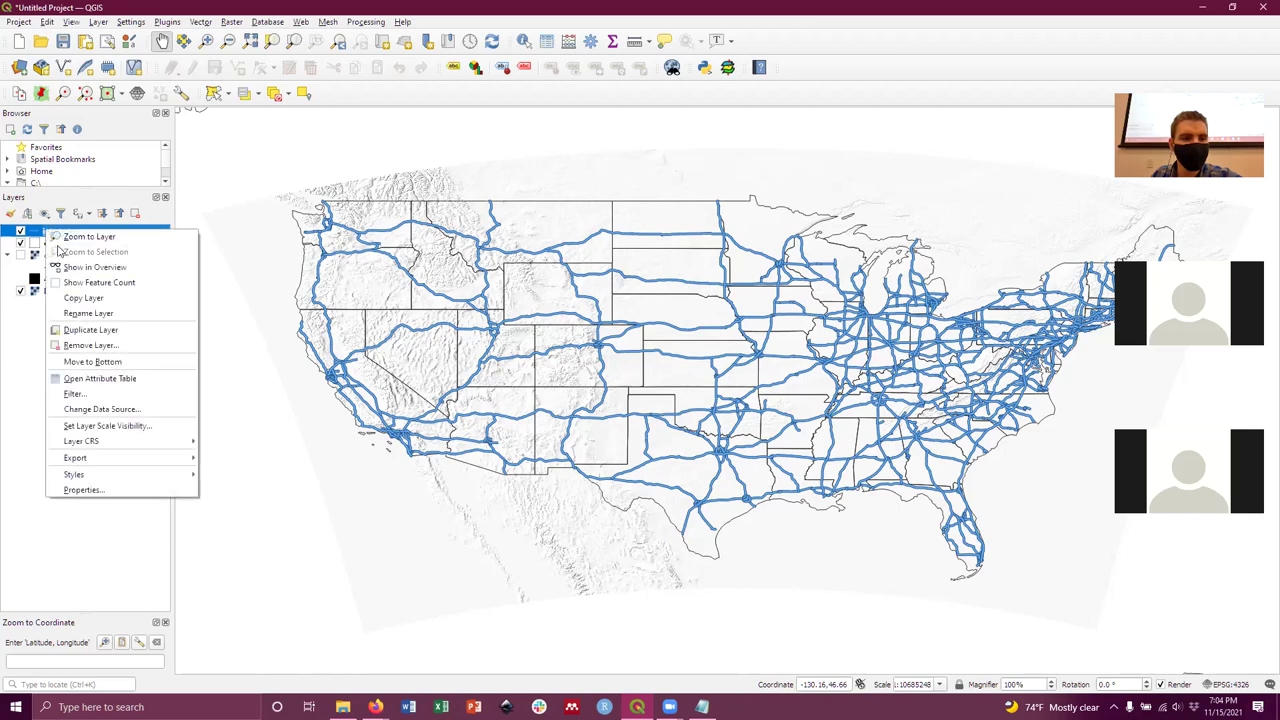
click(34, 245)
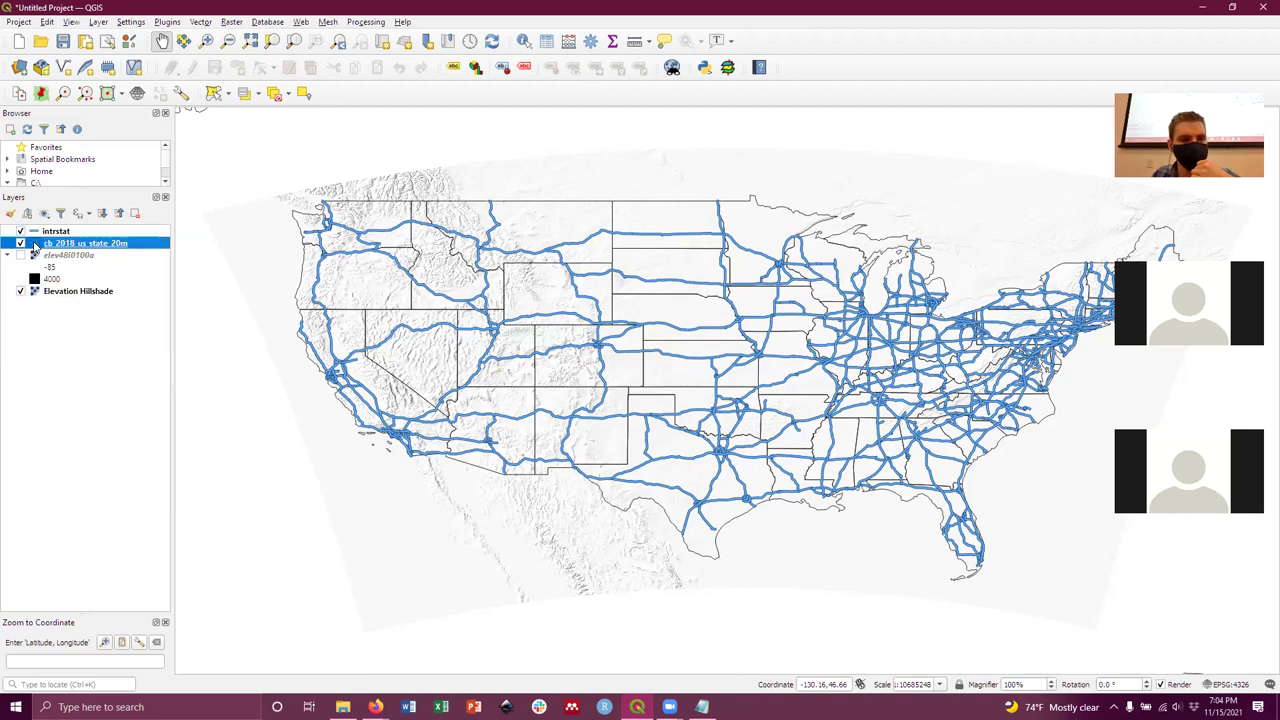
right_click(68, 247)
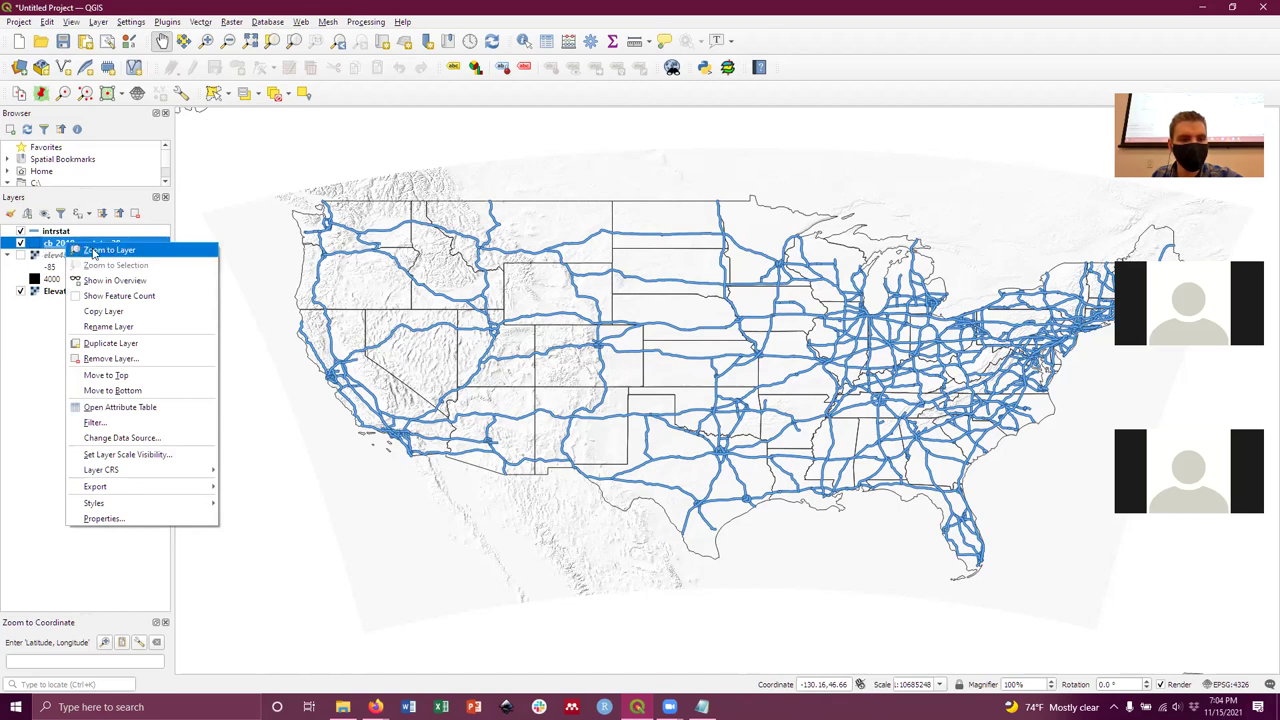
click(109, 250)
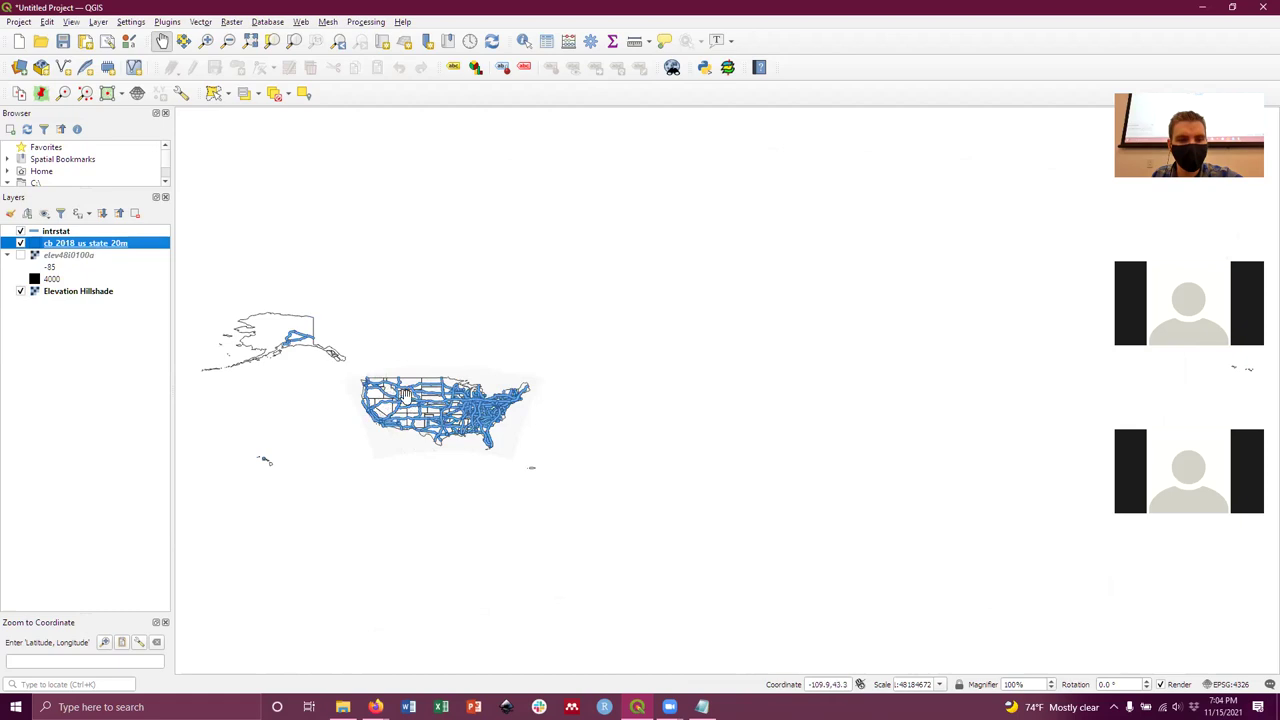
scroll(410, 402, up, 5)
scroll(486, 371, down, 2)
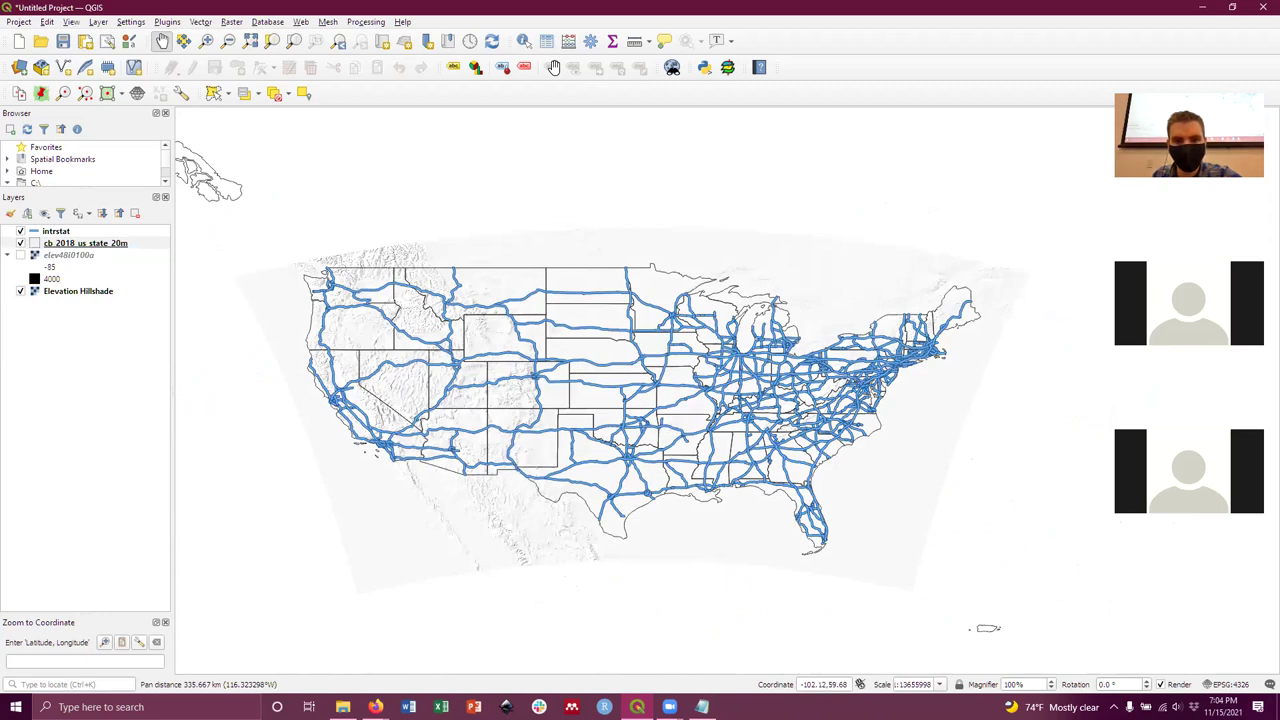
click(20, 243)
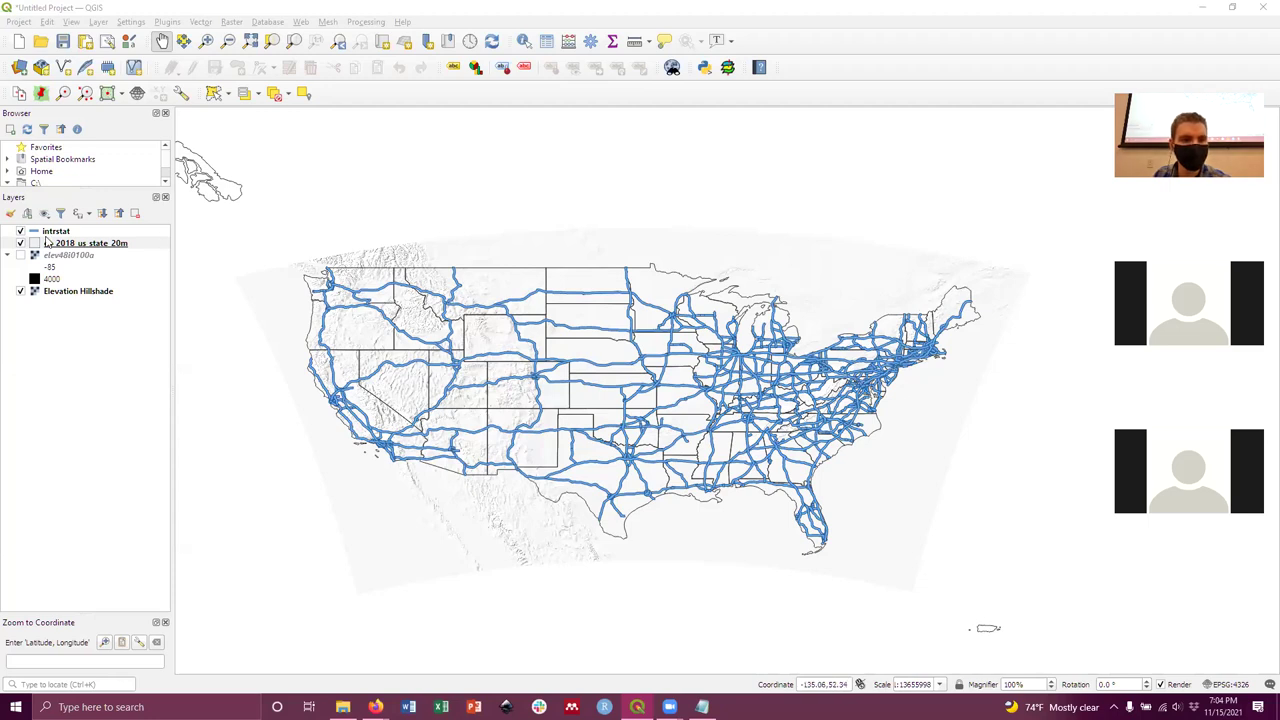
Browse the Political Divisions folder for the State Boundaries archives as vector sources, without adding a layer.
click(60, 245)
right_click(61, 242)
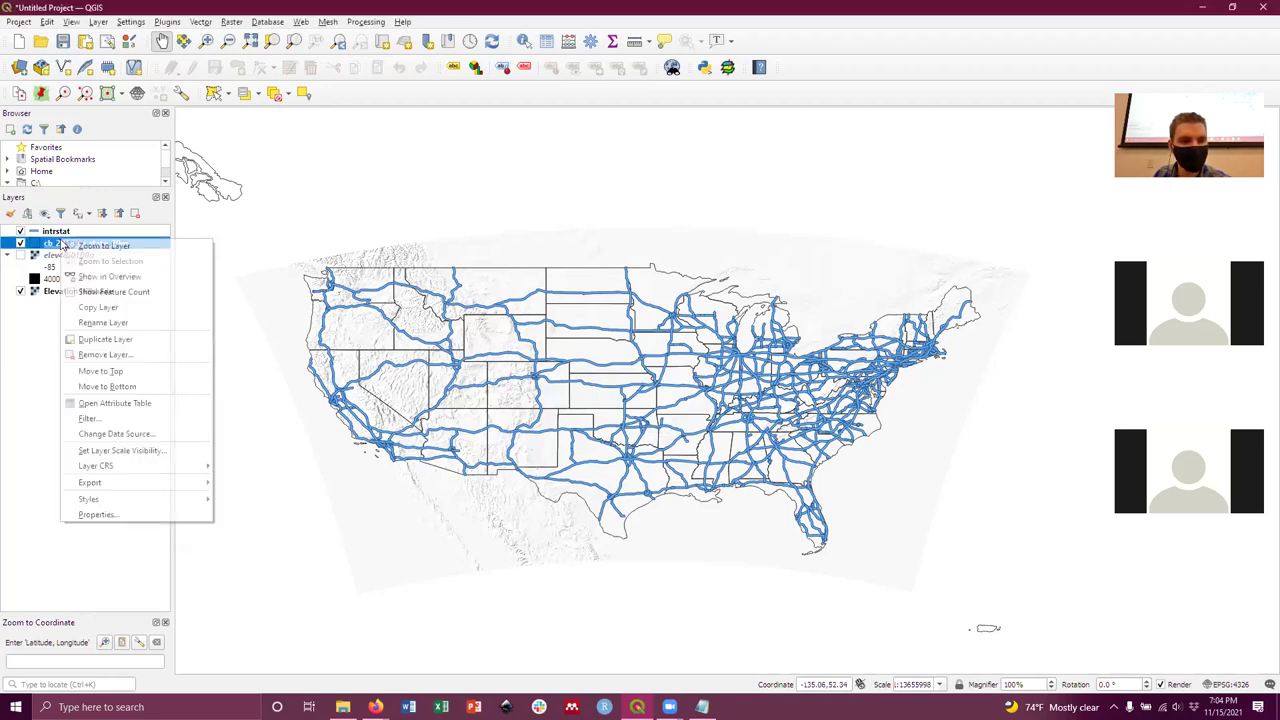
click(36, 357)
click(97, 22)
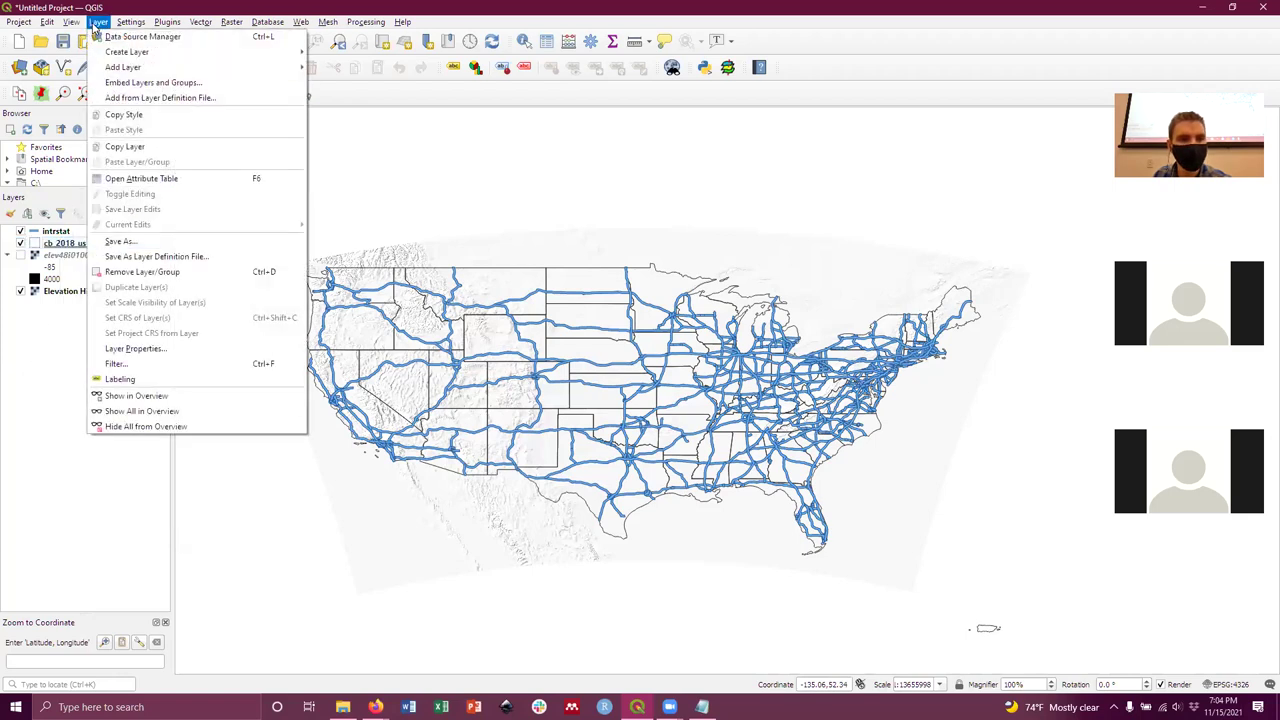
mouse_move(126, 69)
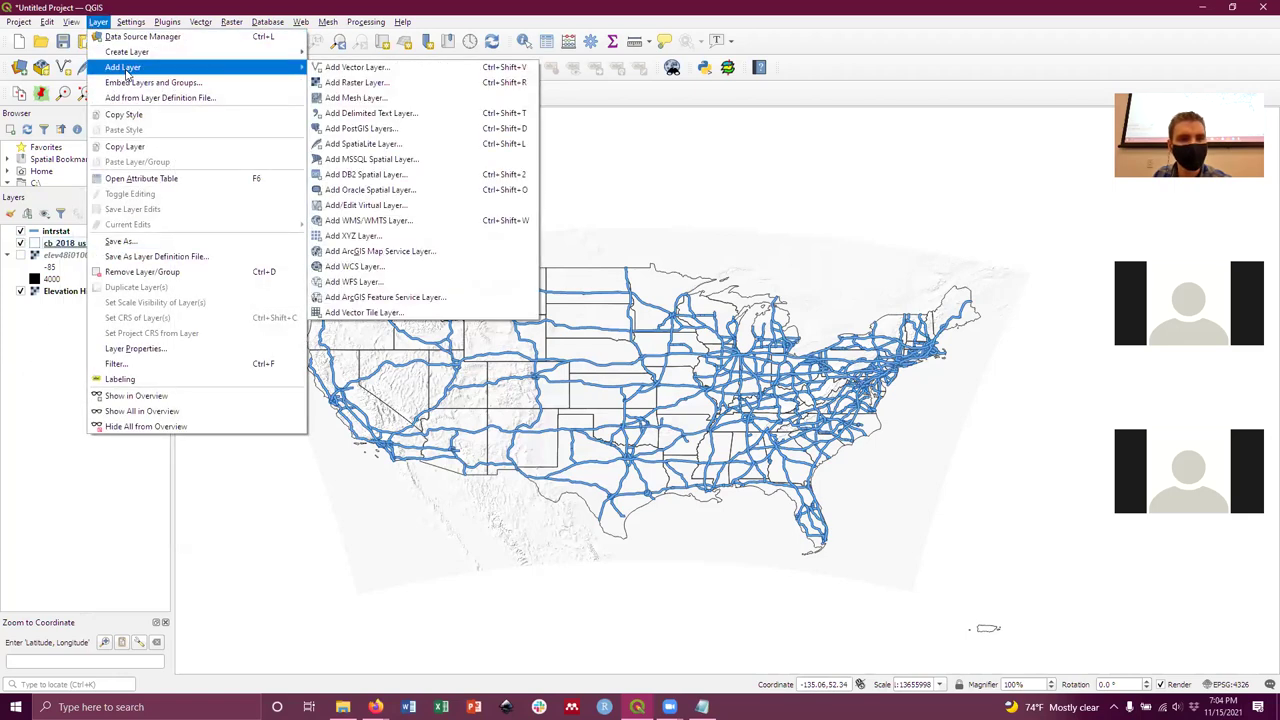
click(347, 68)
click(953, 186)
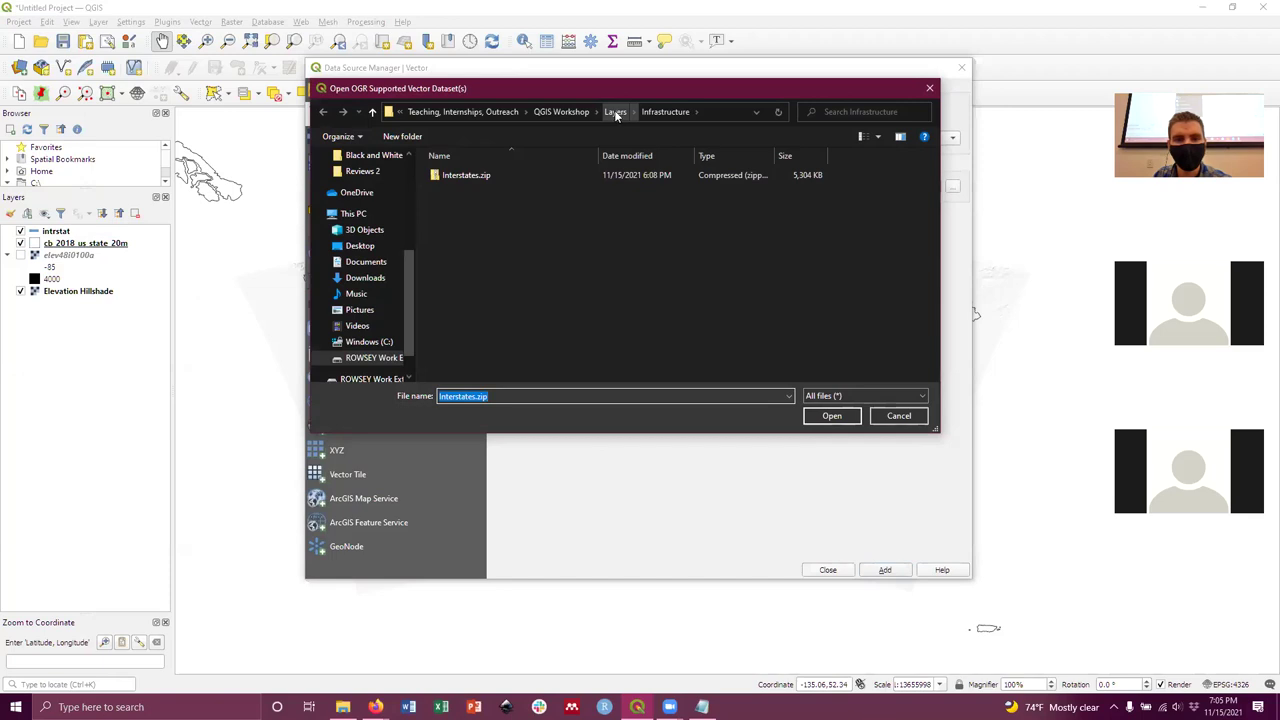
click(616, 113)
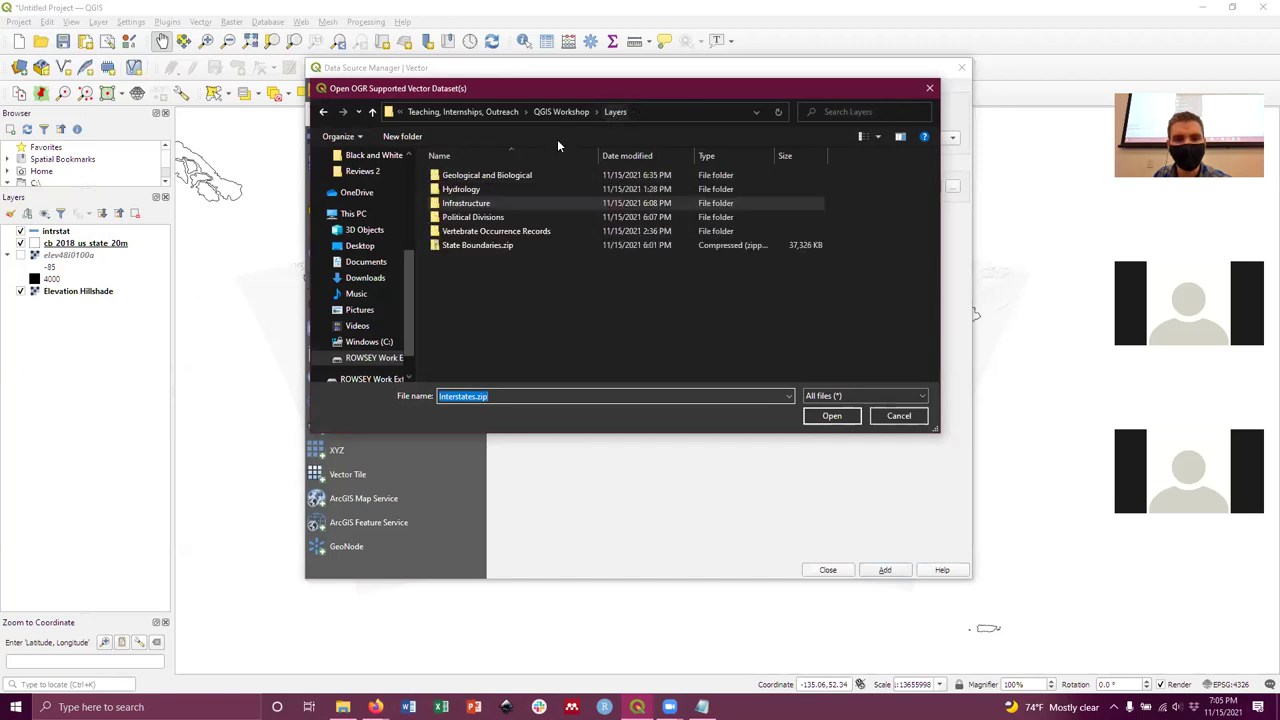
double_click(488, 217)
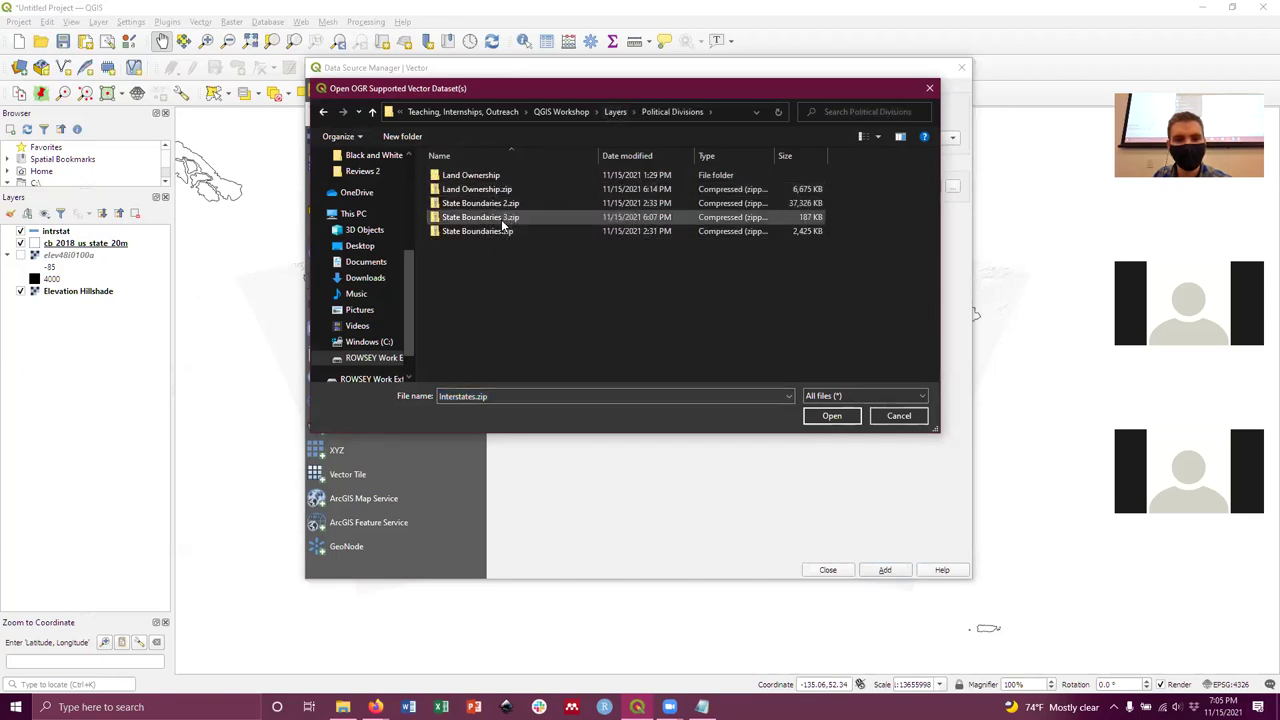
click(899, 415)
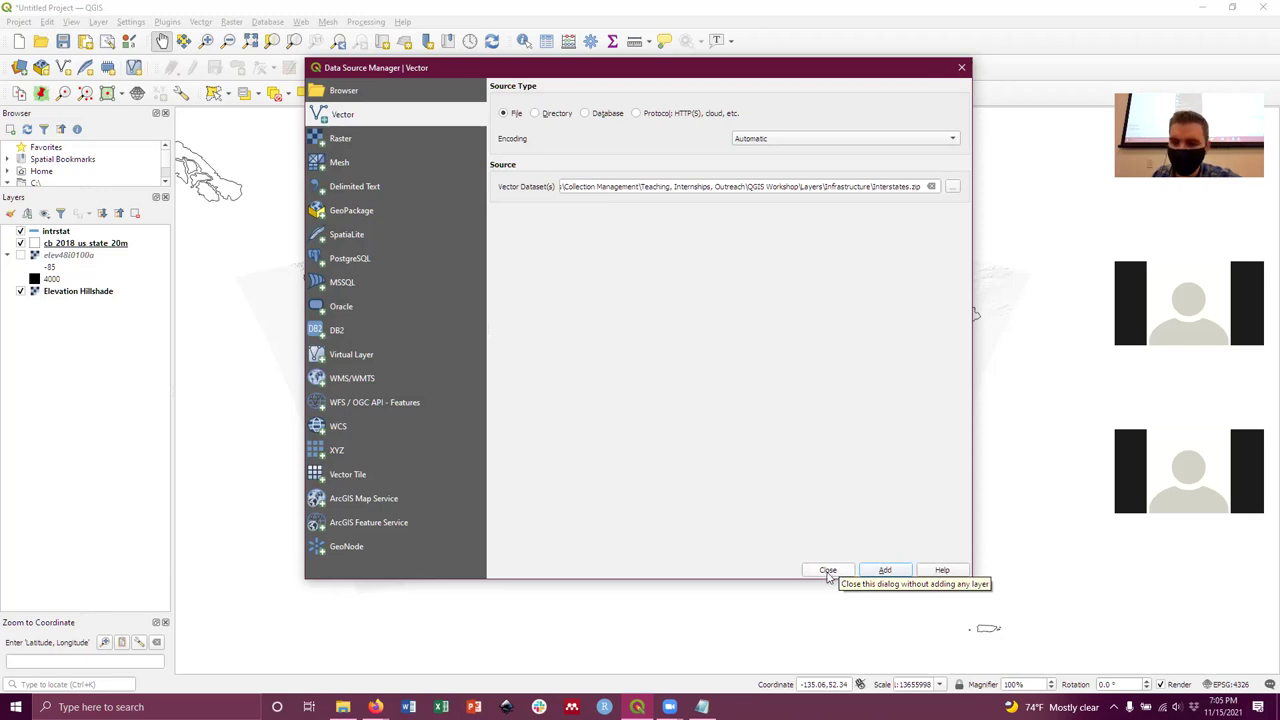
click(828, 571)
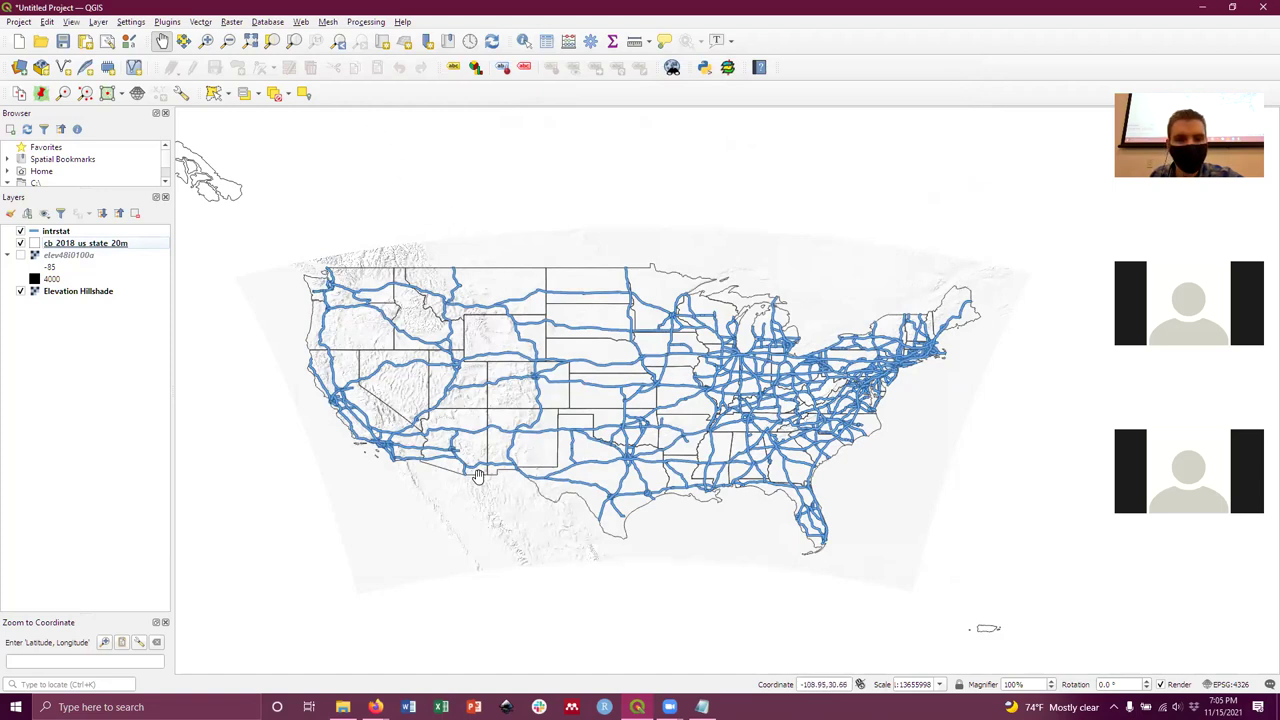
Examine how the state borders and interstates line up with the hillshade in the Southwest, and select the Elevation Hillshade layer.
scroll(427, 470, up, 1)
drag(492, 452, 590, 465)
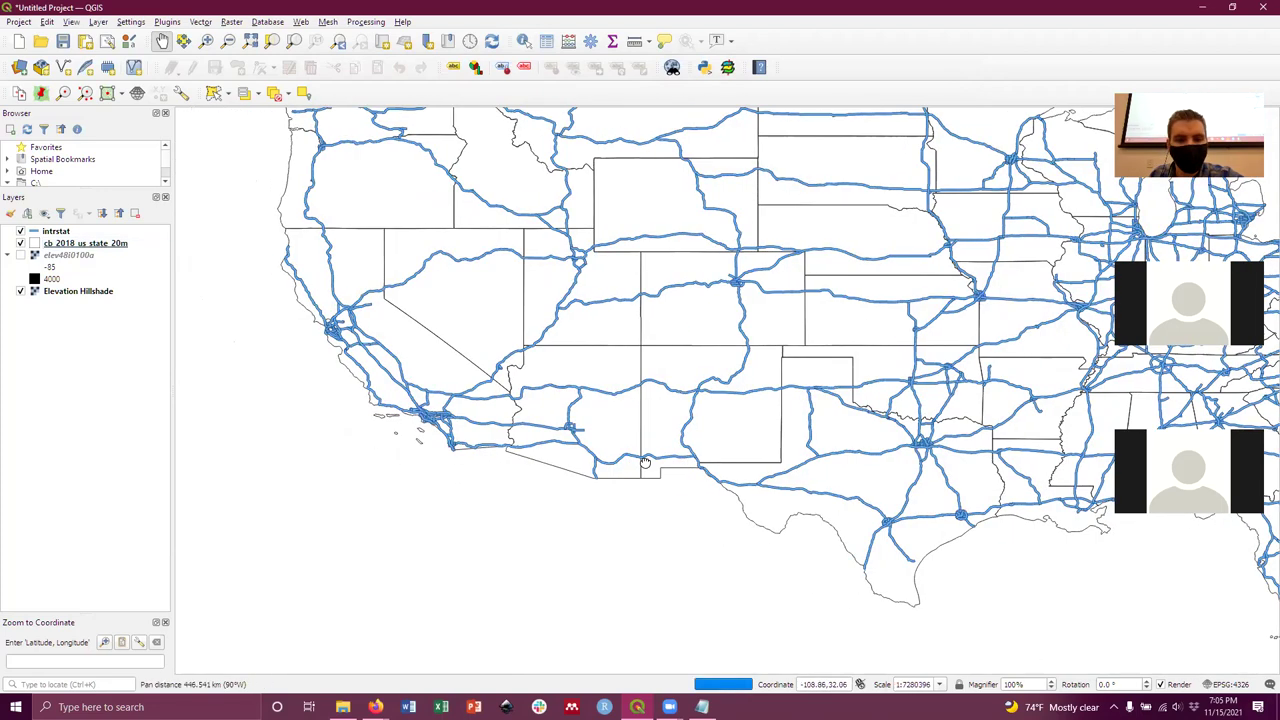
scroll(575, 430, up, 1)
drag(548, 392, 642, 428)
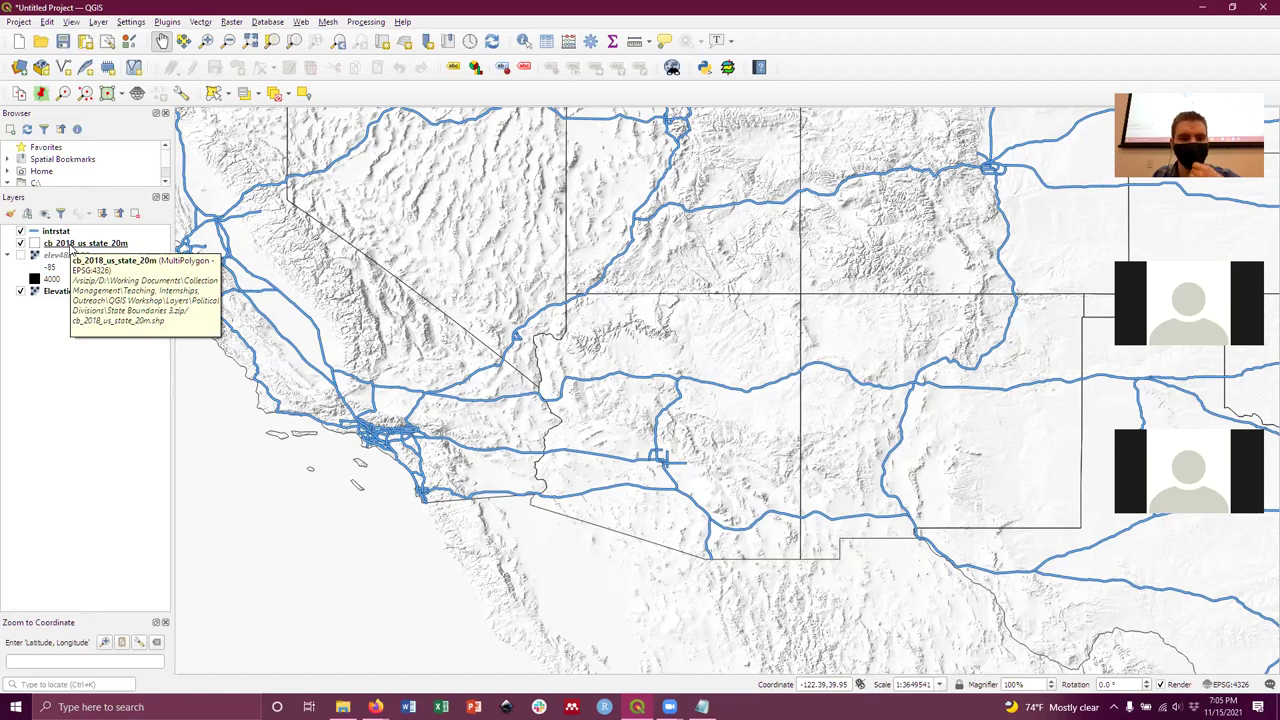
click(74, 293)
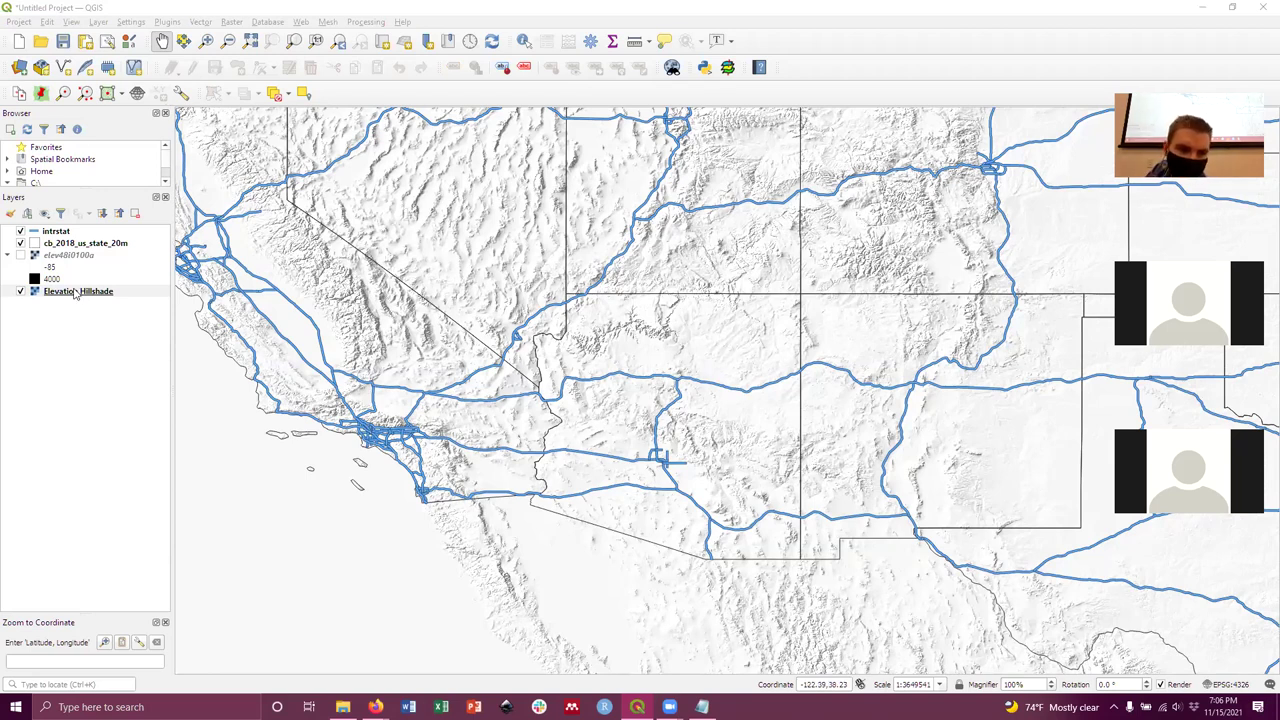
Move the Elevation Hillshade layer to the top of the layer order, above intrstat.
drag(78, 292, 82, 234)
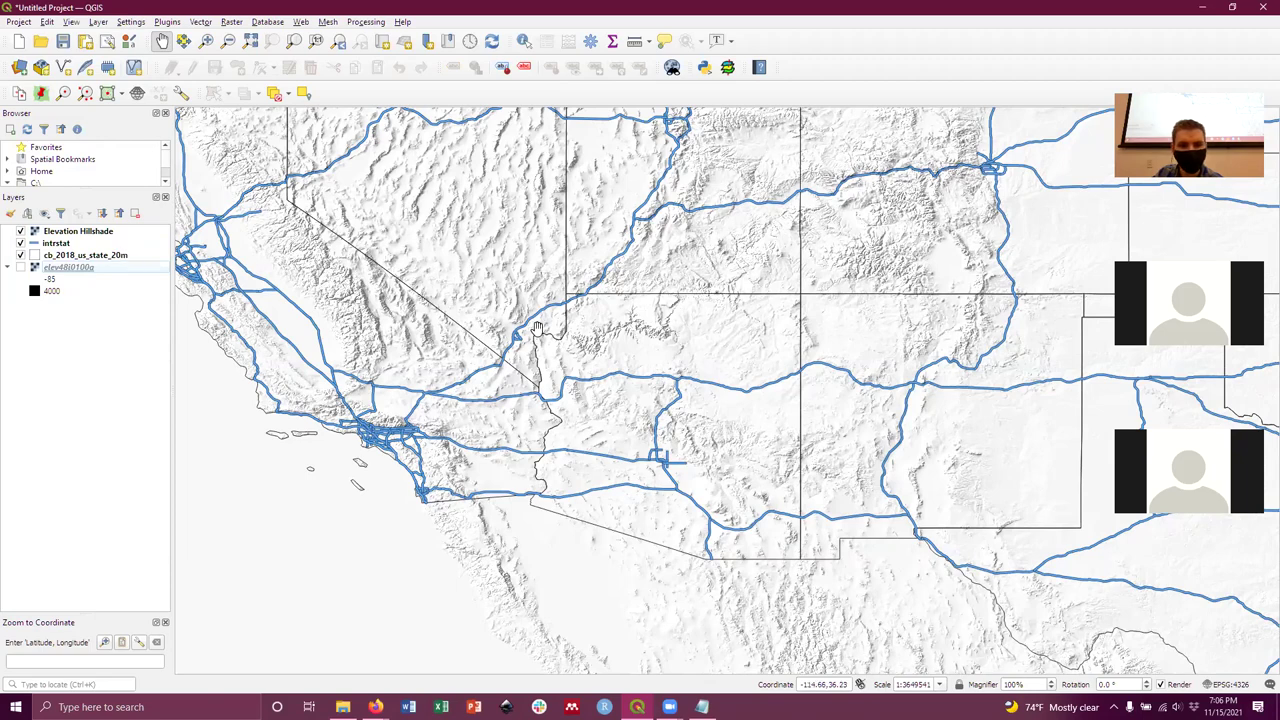
scroll(558, 336, down, 1)
drag(608, 323, 630, 395)
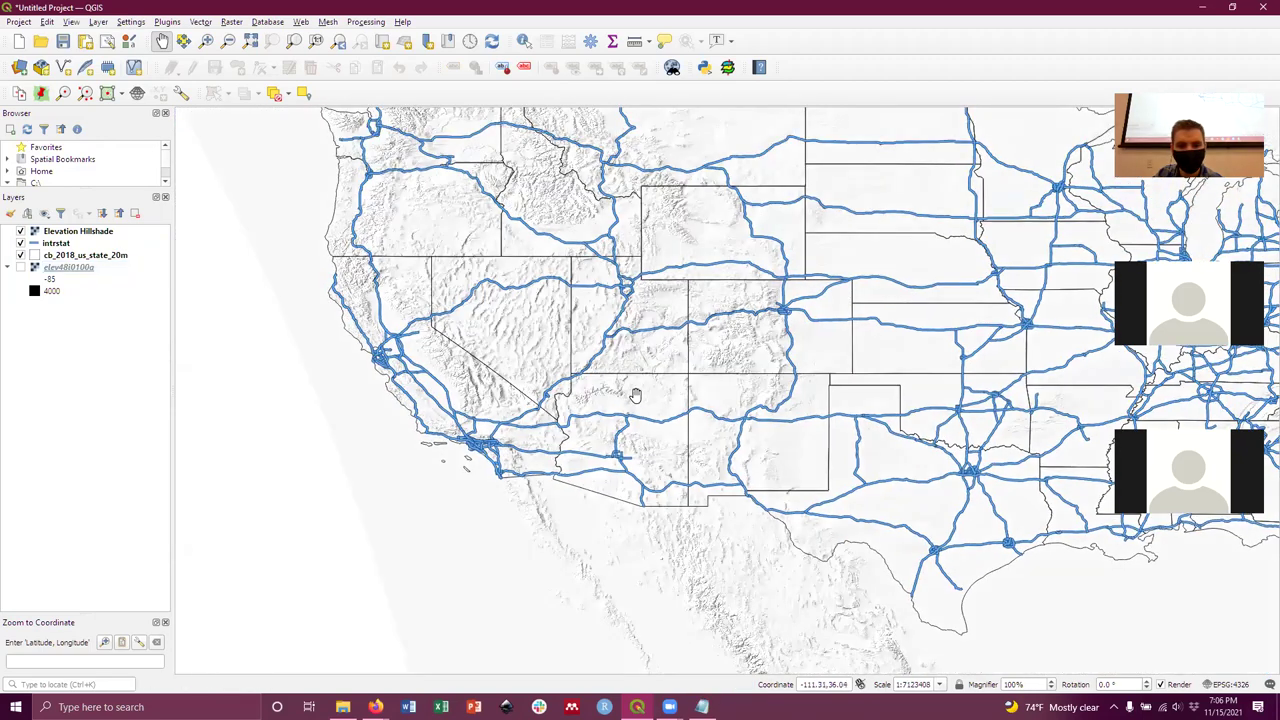
drag(574, 296, 587, 336)
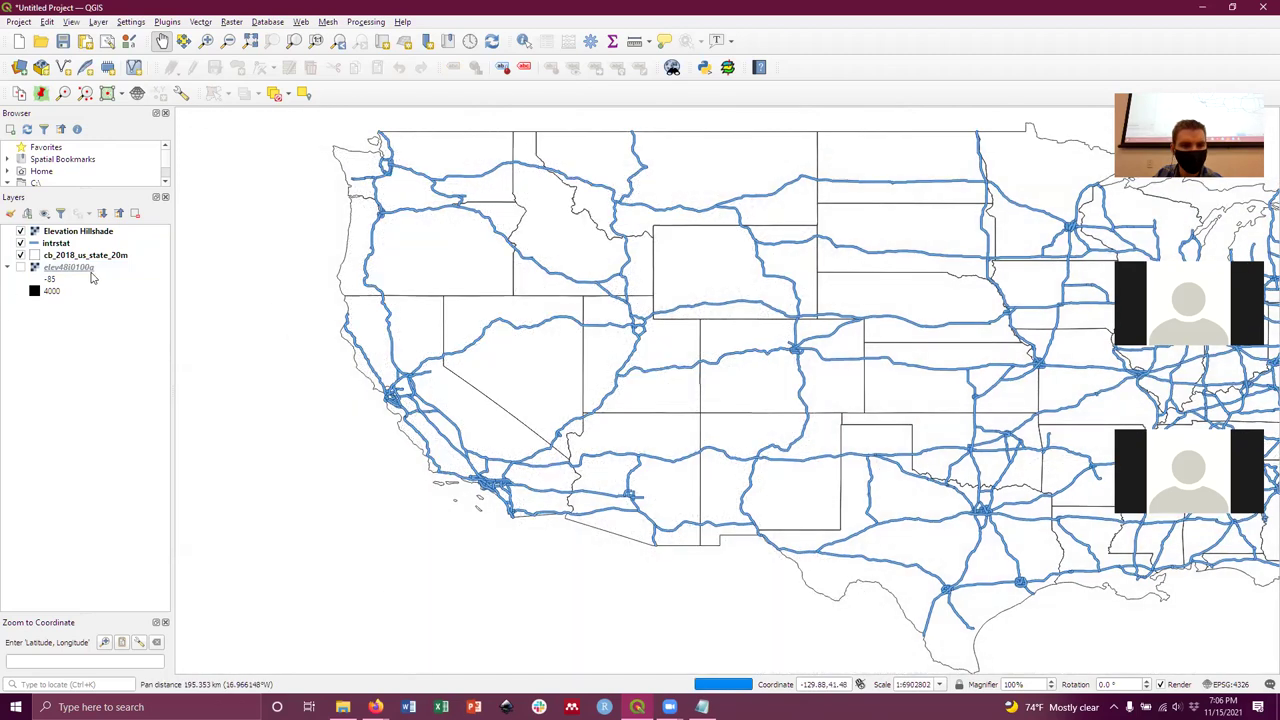
Switch the Elevation Hillshade layer's visibility off and back on to compare the map display.
click(70, 231)
mouse_move(66, 244)
mouse_down()
mouse_move(70, 226)
mouse_move(74, 250)
mouse_up()
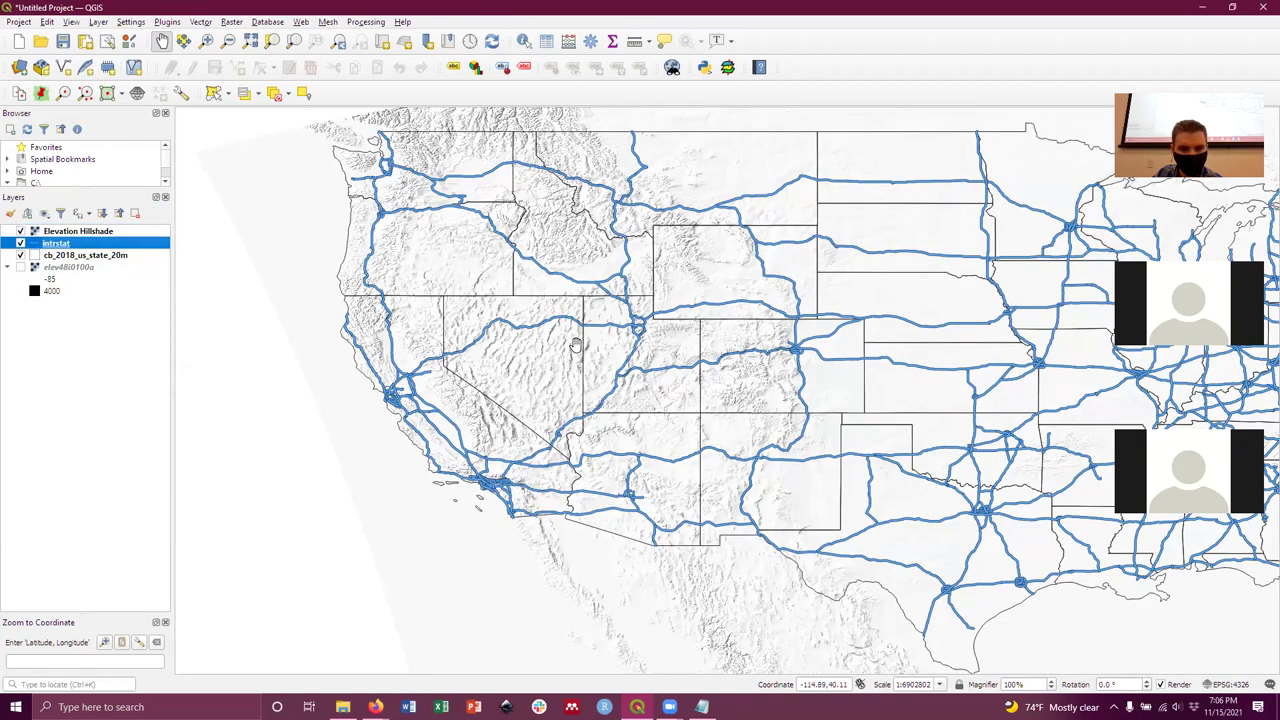
click(21, 231)
click(21, 231)
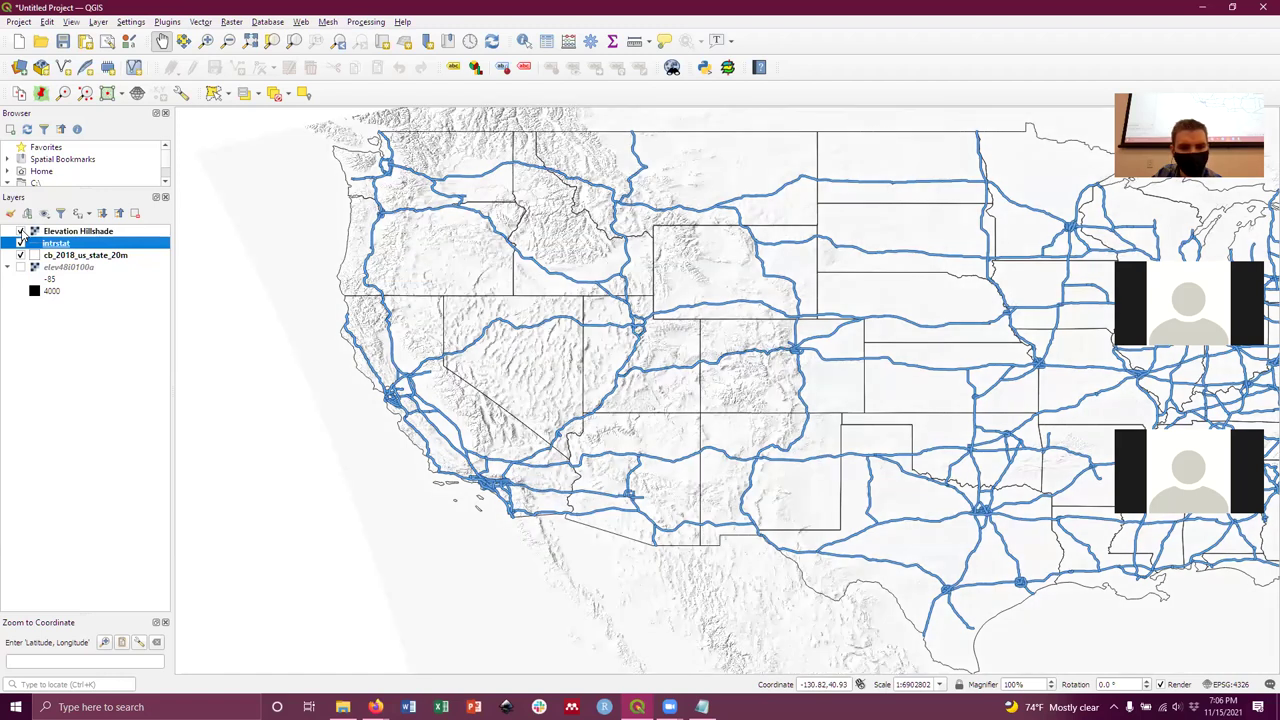
Show the elev48i0100a layer and move the cb_2018_us_state_20m layer below it.
click(88, 257)
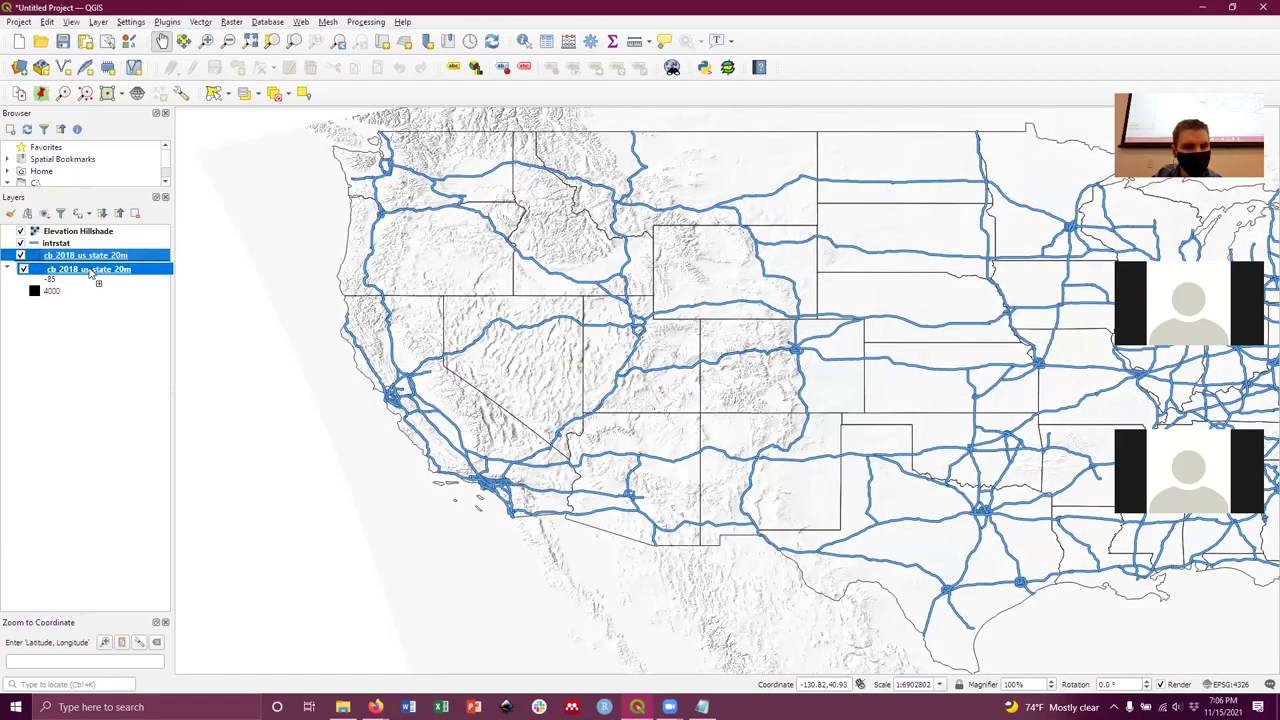
click(21, 267)
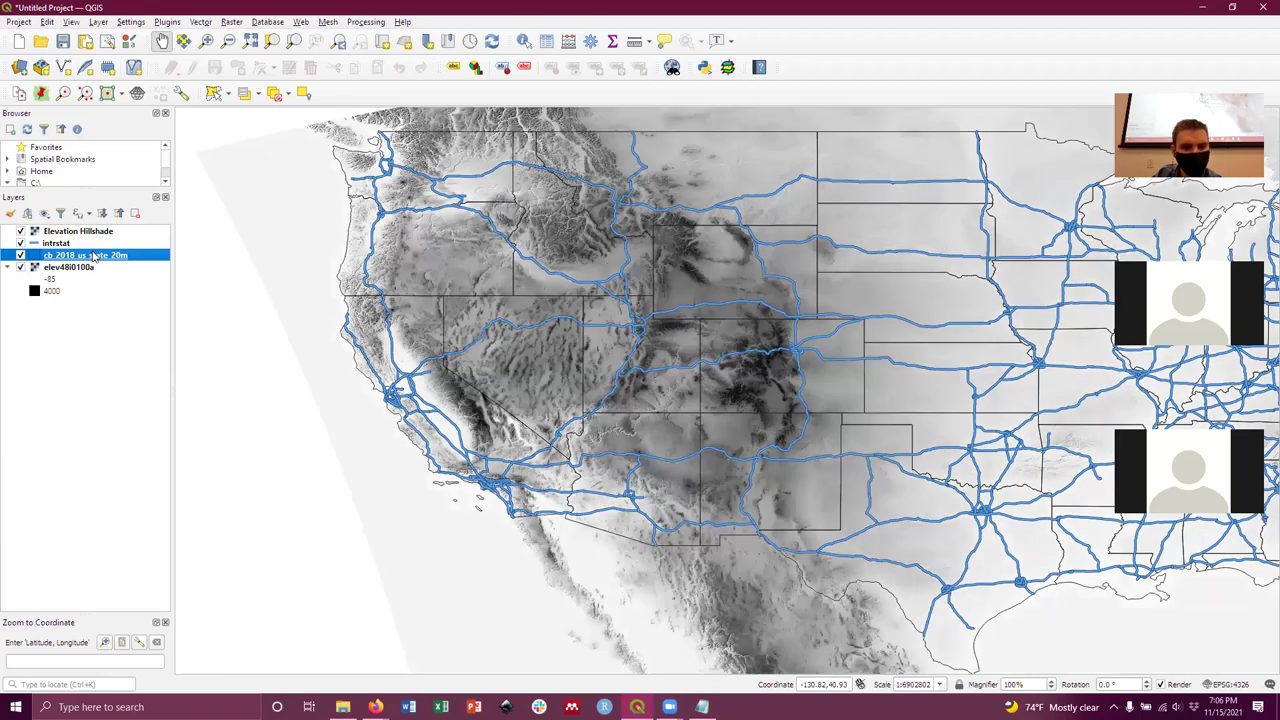
drag(93, 257, 90, 307)
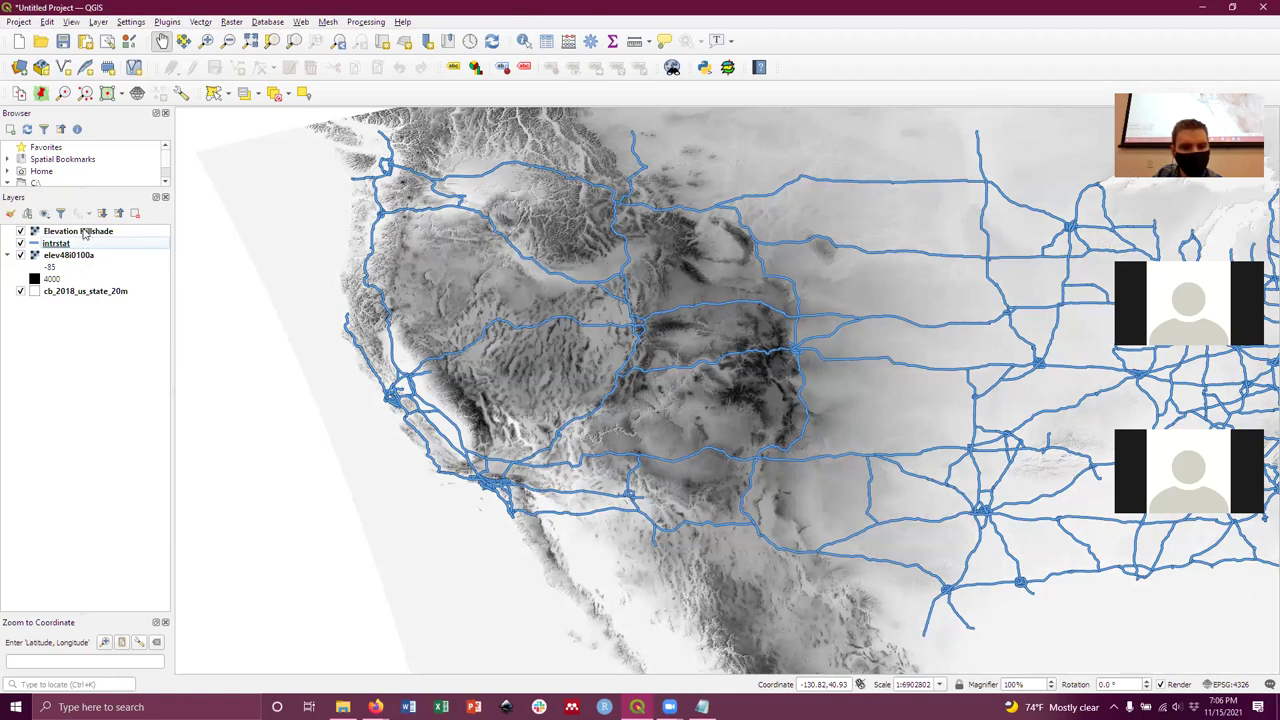
Hide the elev48i0100a layer and move cb_2018_us_state_20m back above it, directly under intrstat.
click(21, 255)
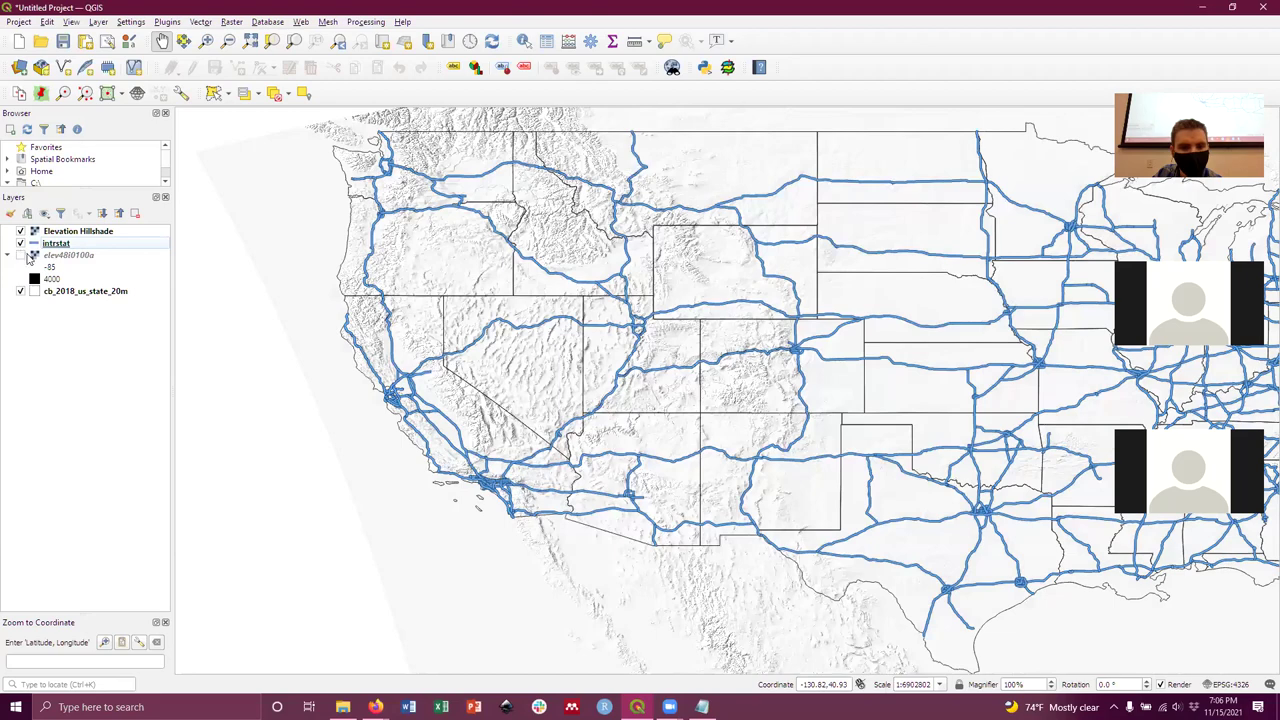
scroll(688, 500, up, 5)
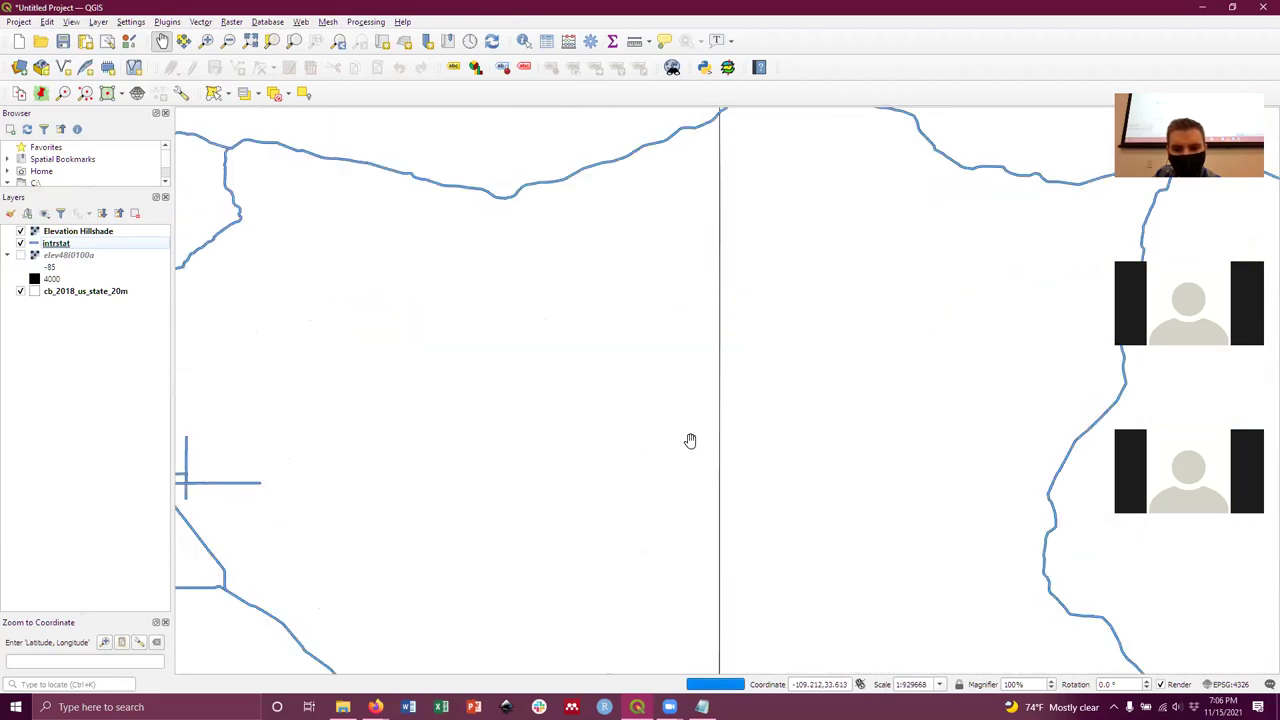
scroll(683, 435, down, 1)
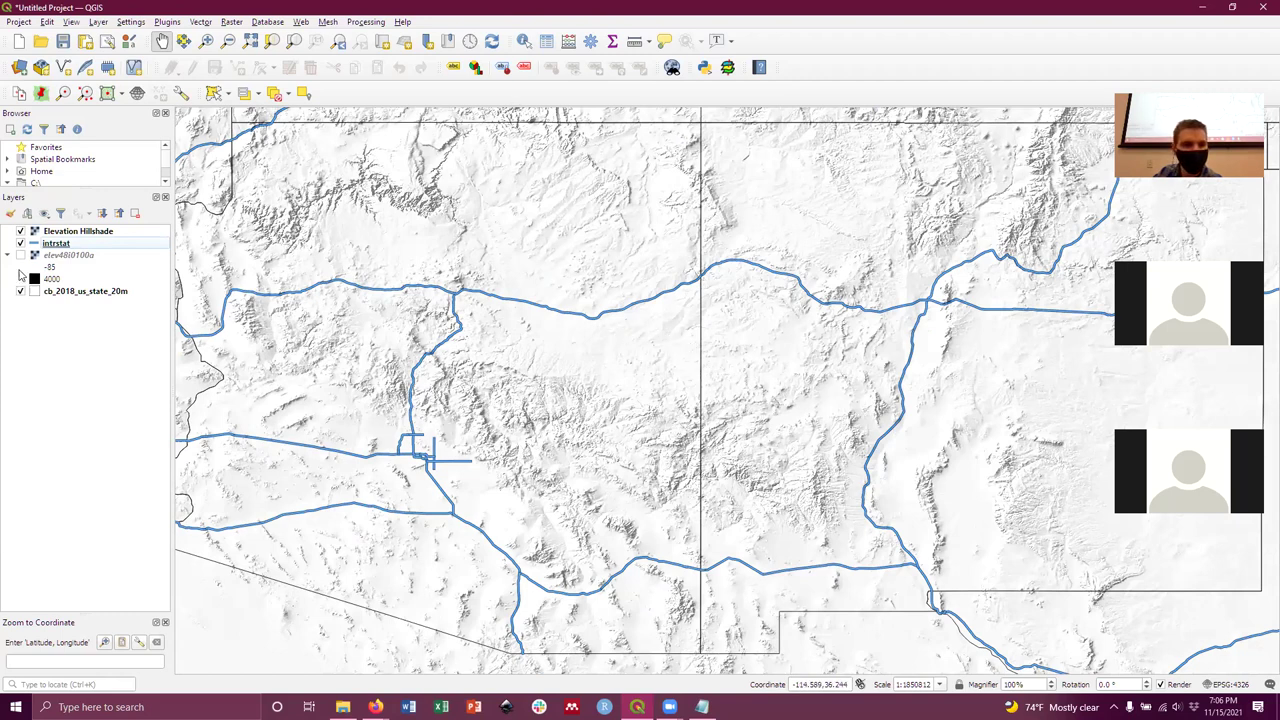
drag(51, 291, 57, 253)
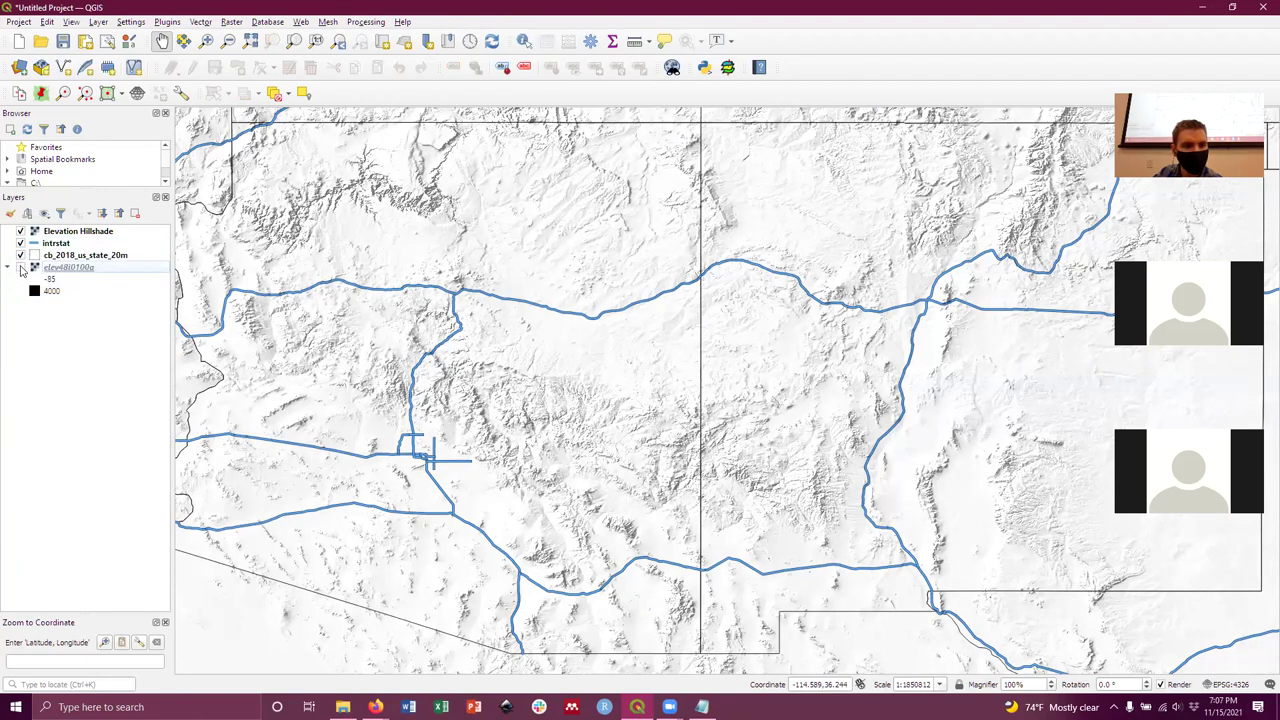
Replace the visible Elevation Hillshade with elev48i0100a, and move elev48i0100a above the intrstat and state boundary layers.
click(20, 233)
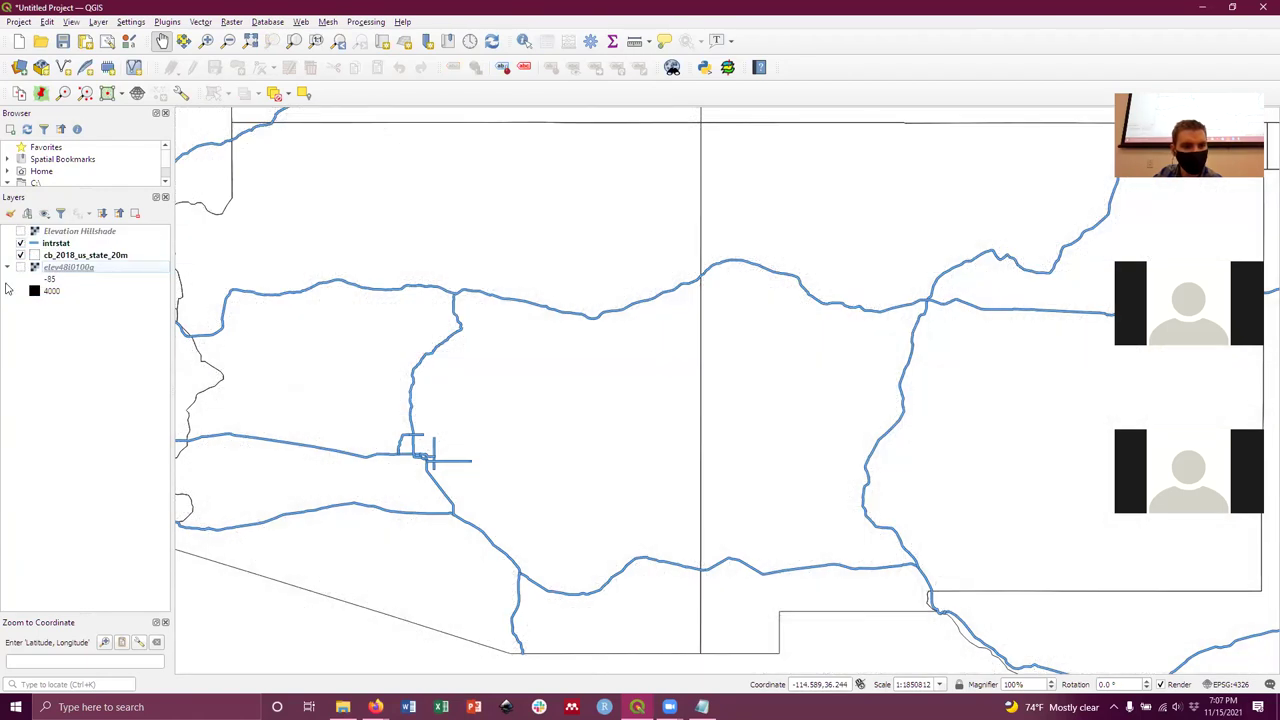
click(21, 267)
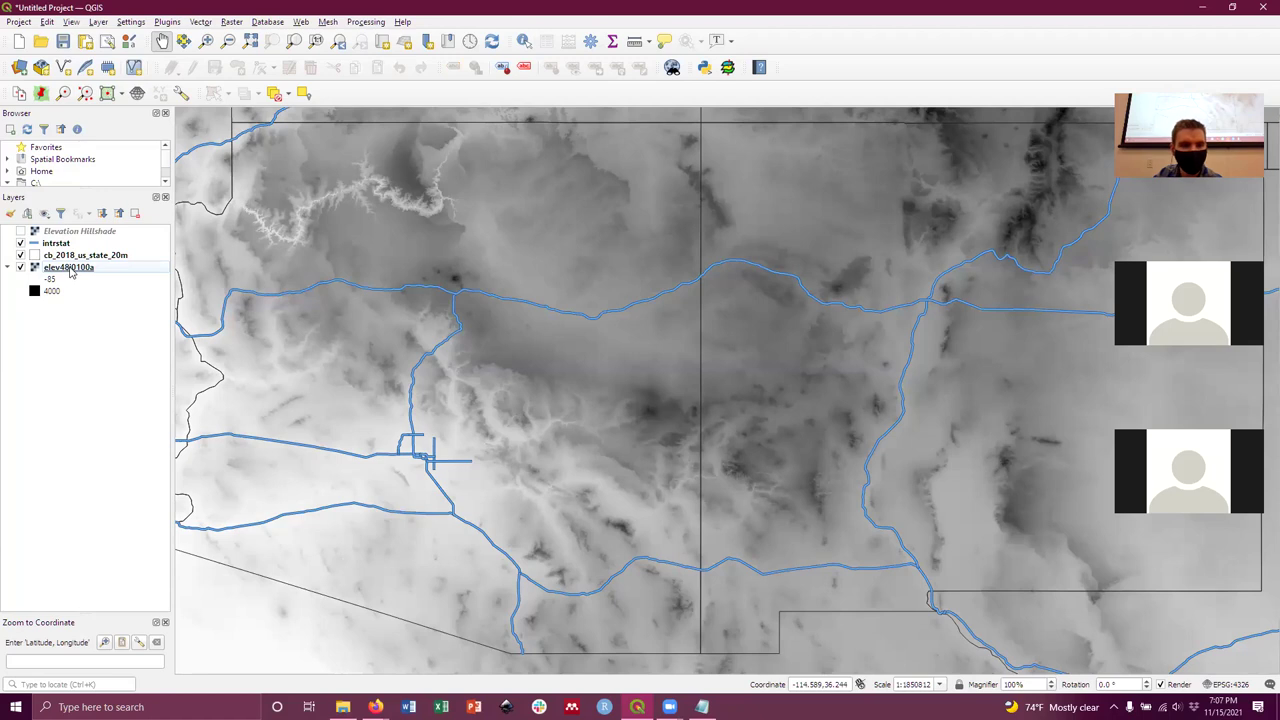
drag(70, 268, 72, 243)
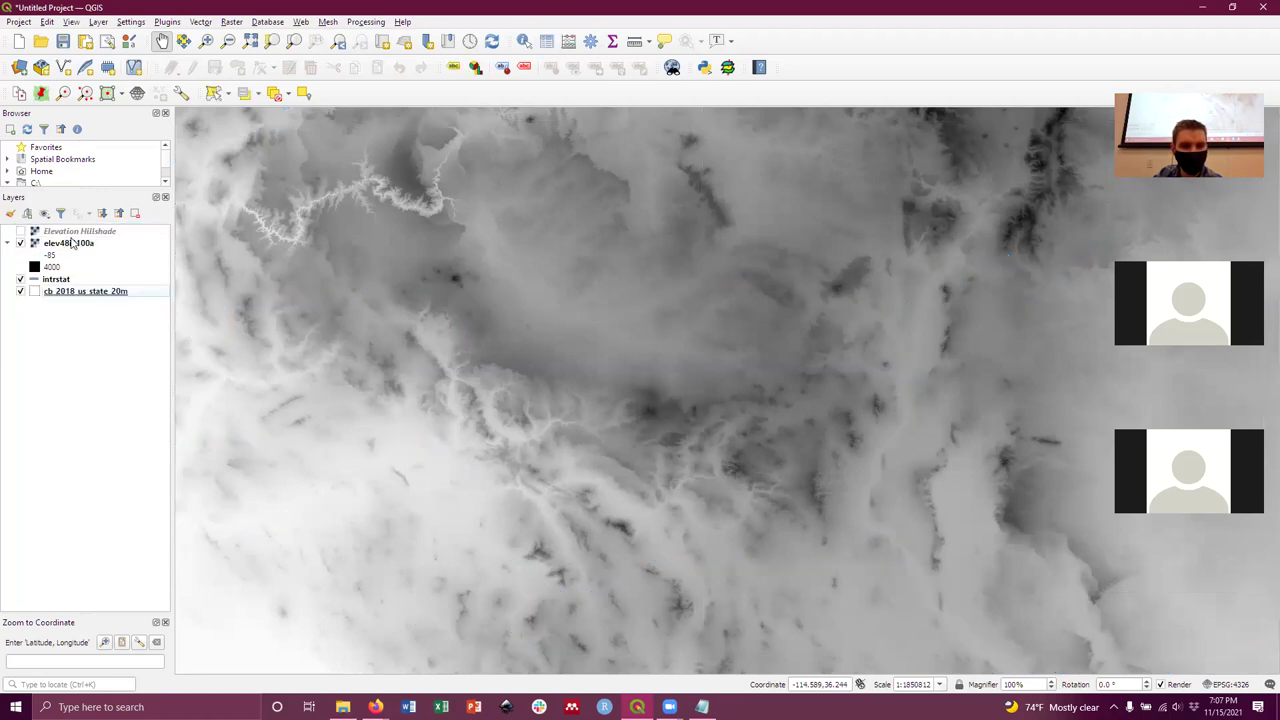
scroll(767, 309, down, 2)
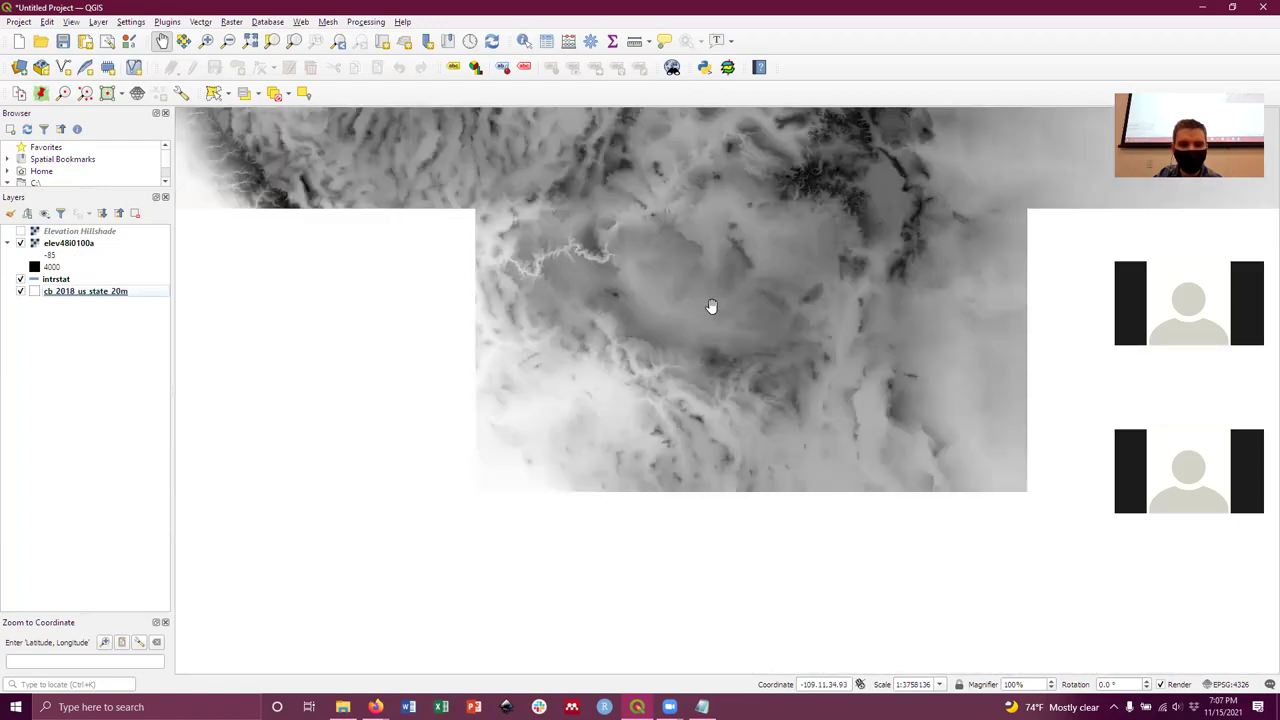
drag(756, 277, 691, 423)
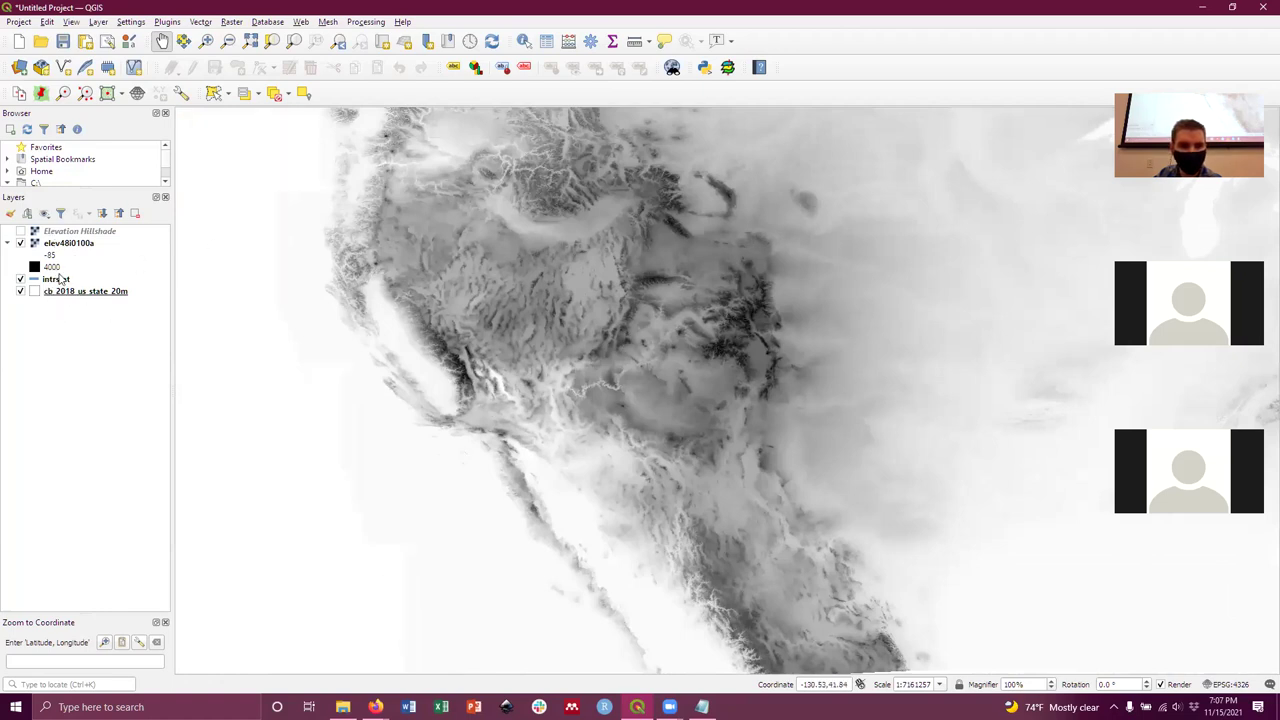
Return elev48i0100a below cb_2018_us_state_20m and hide it, and show Elevation Hillshade at the bottom of the layer order.
drag(67, 247, 69, 308)
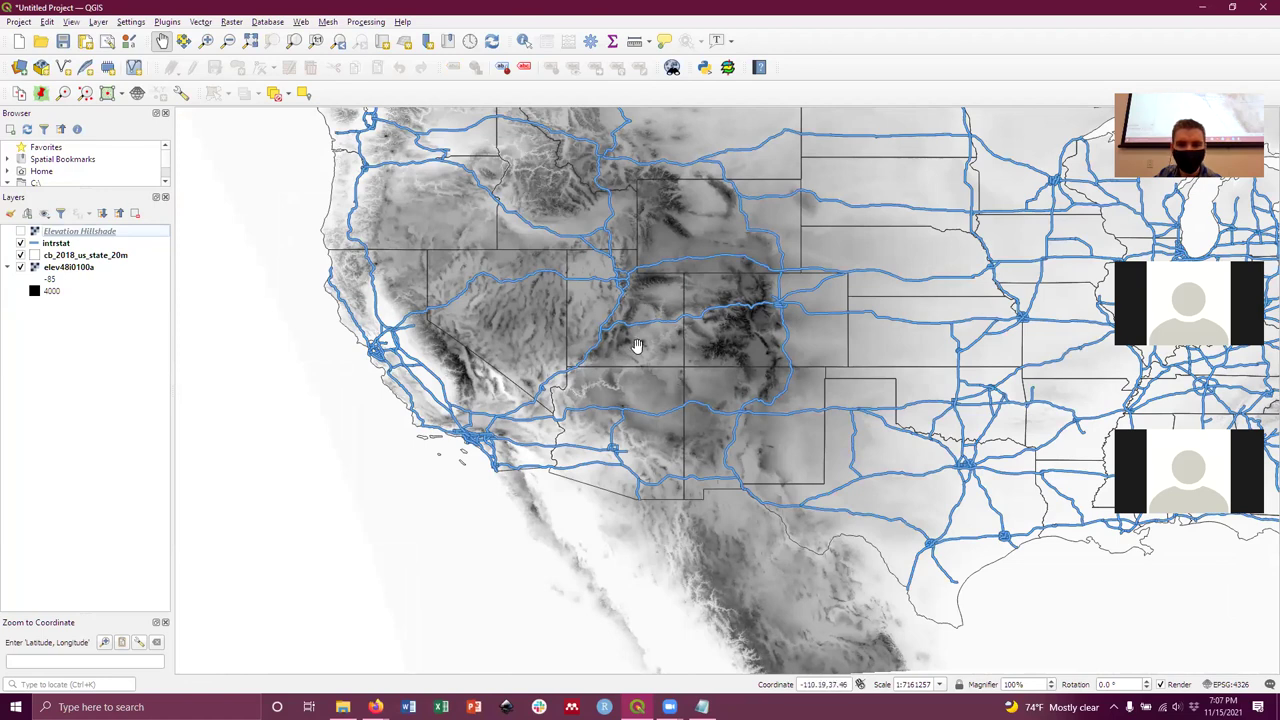
click(21, 268)
click(21, 232)
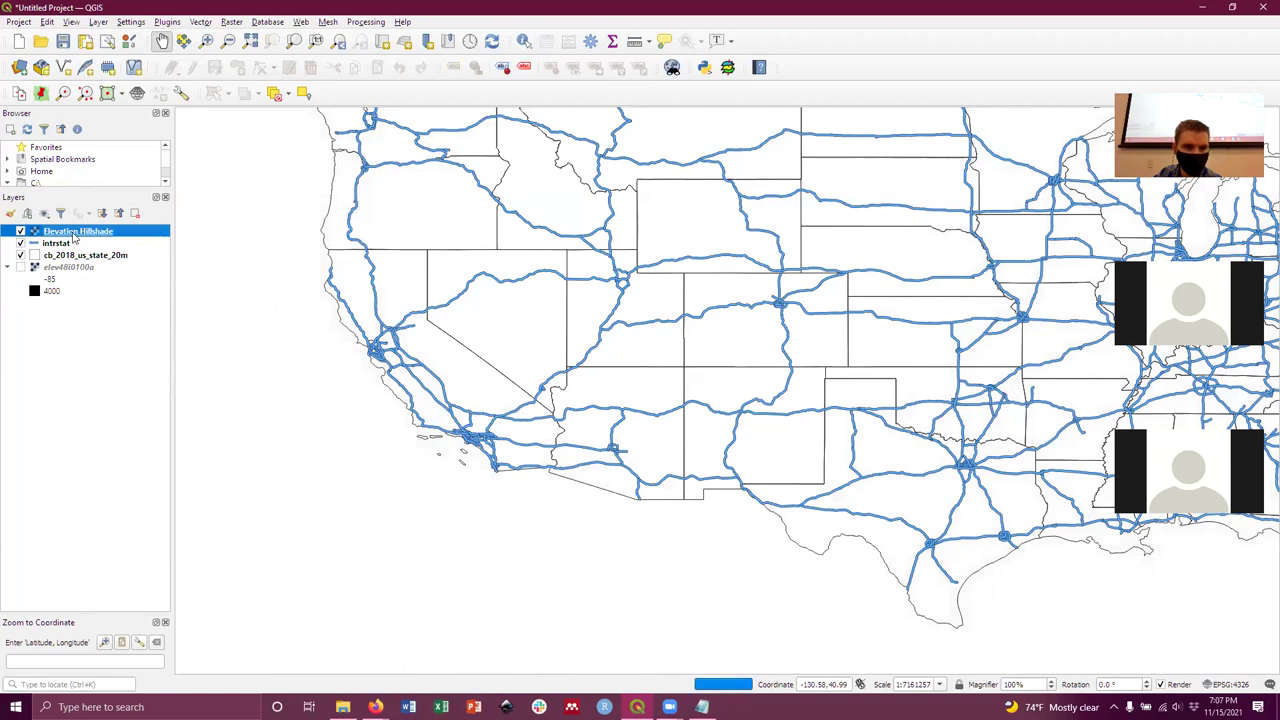
drag(99, 232, 95, 306)
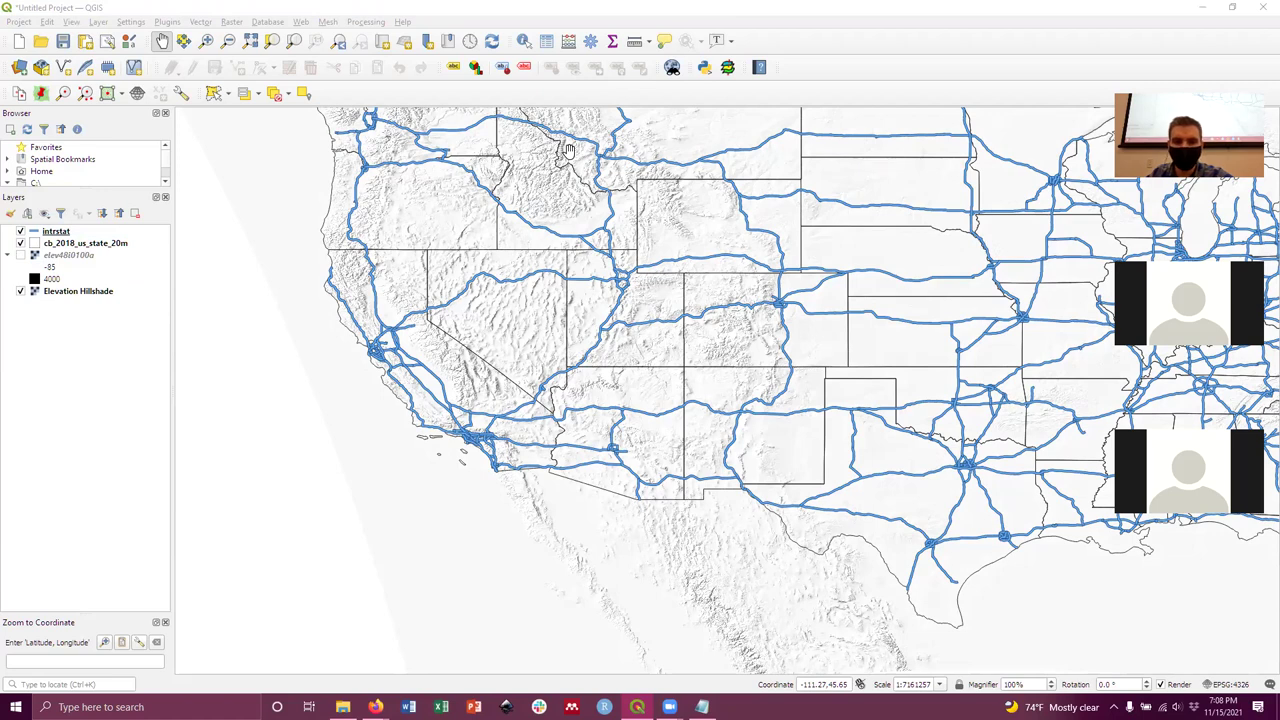
right_click(37, 234)
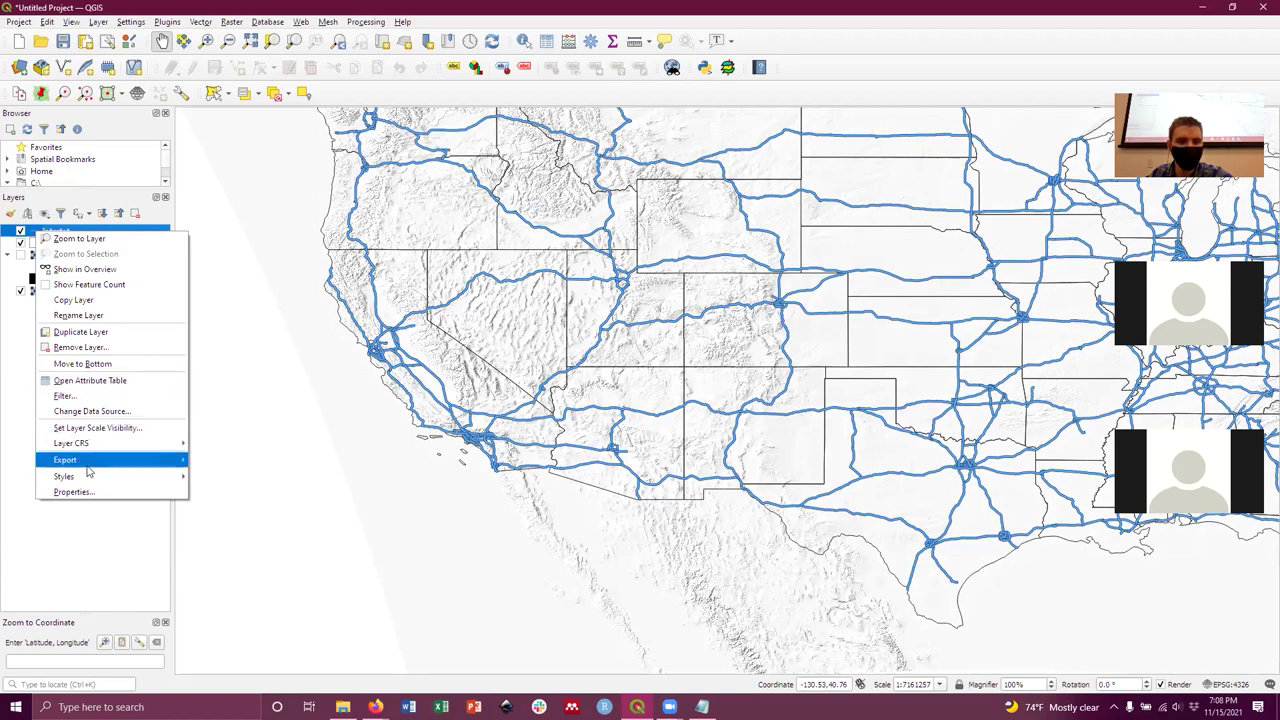
mouse_move(64, 476)
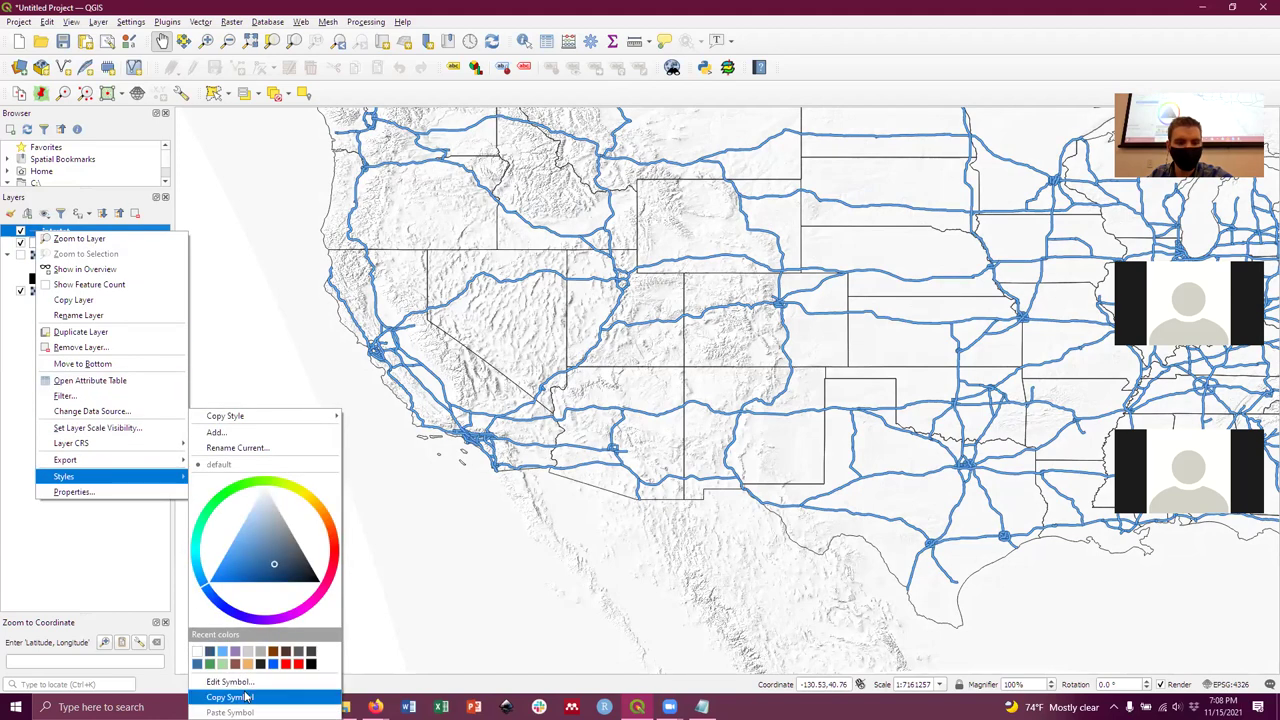
click(491, 586)
drag(491, 586, 666, 463)
drag(848, 333, 765, 387)
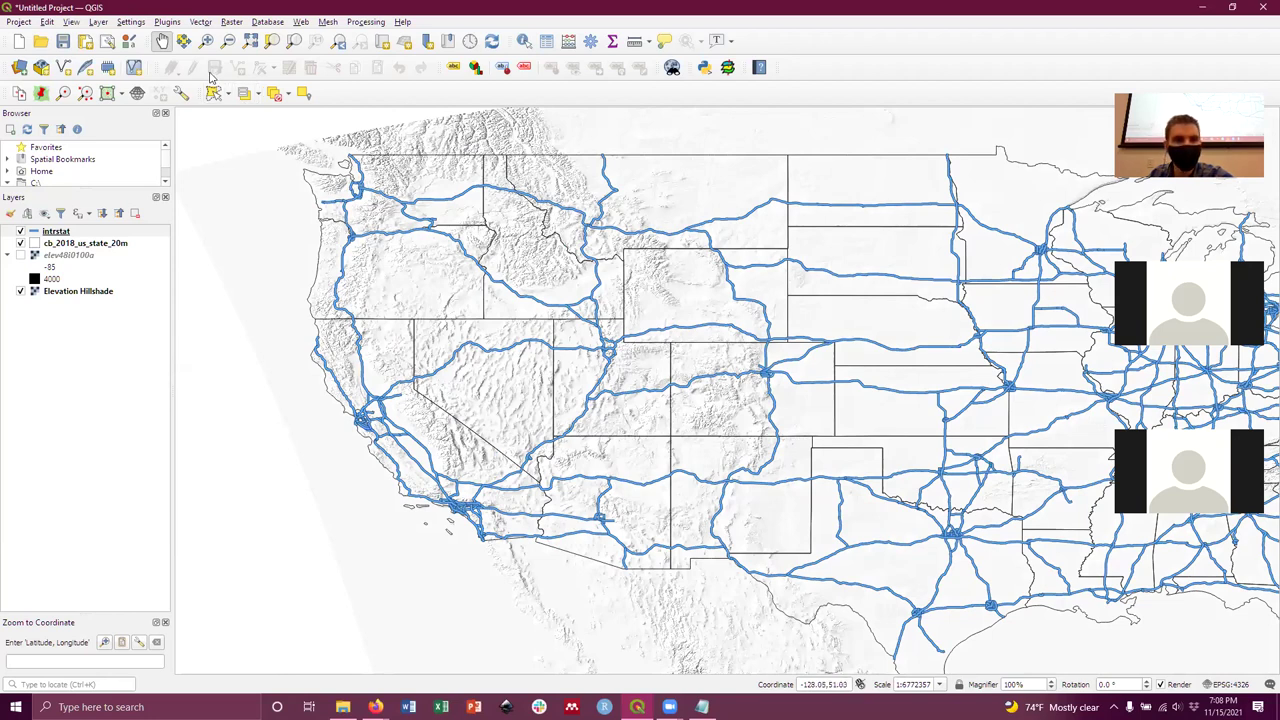
Add Land Ownership.zip from the Political Divisions folder under Layers as a vector layer, and close the Data Source Manager.
click(202, 22)
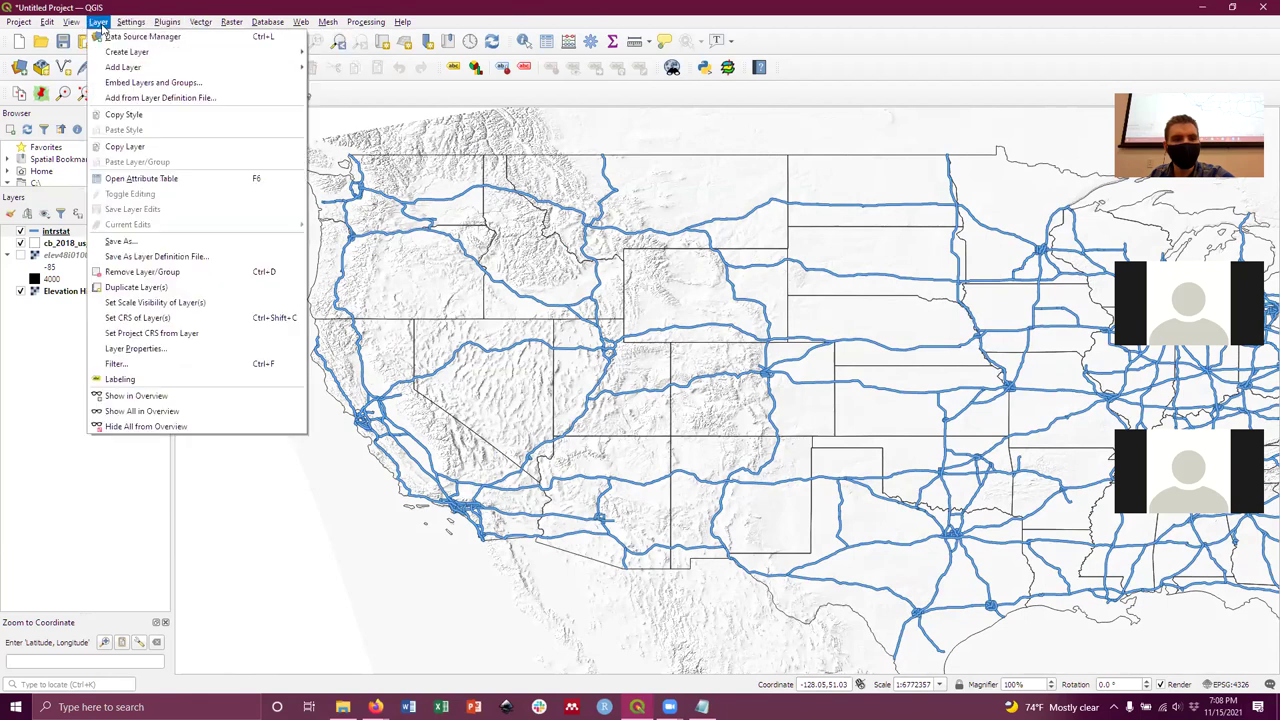
mouse_move(145, 68)
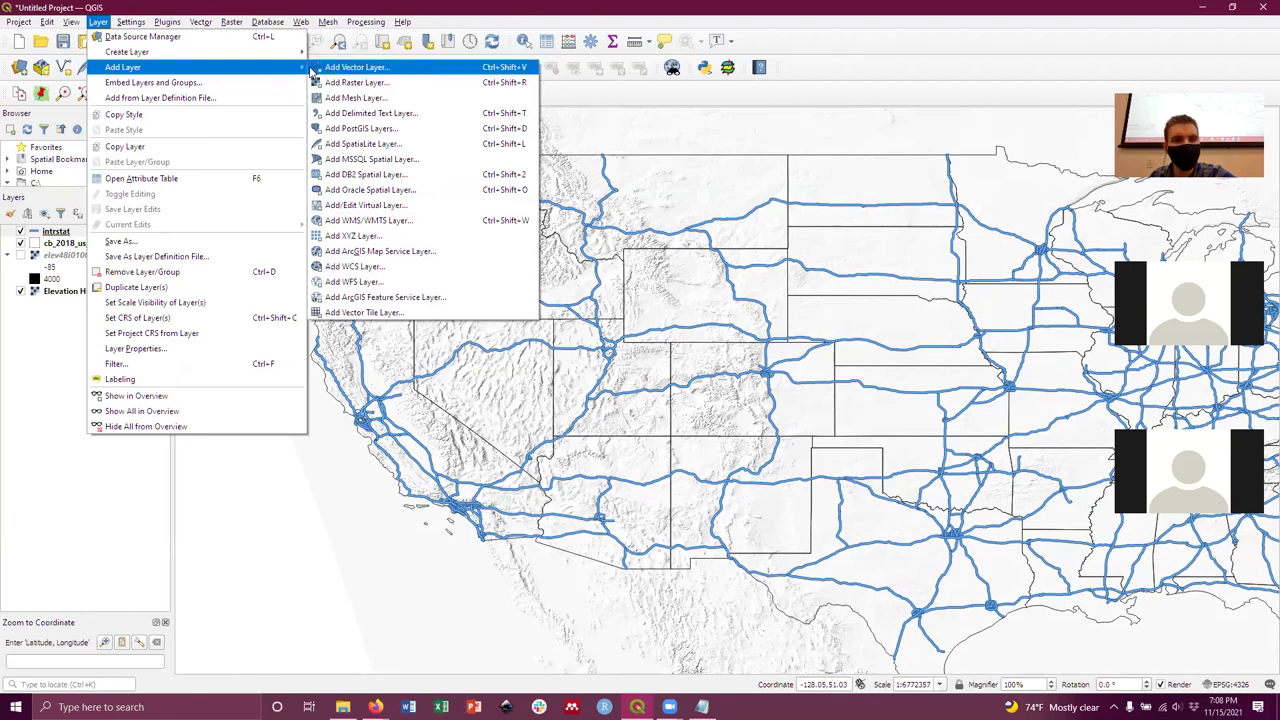
click(327, 68)
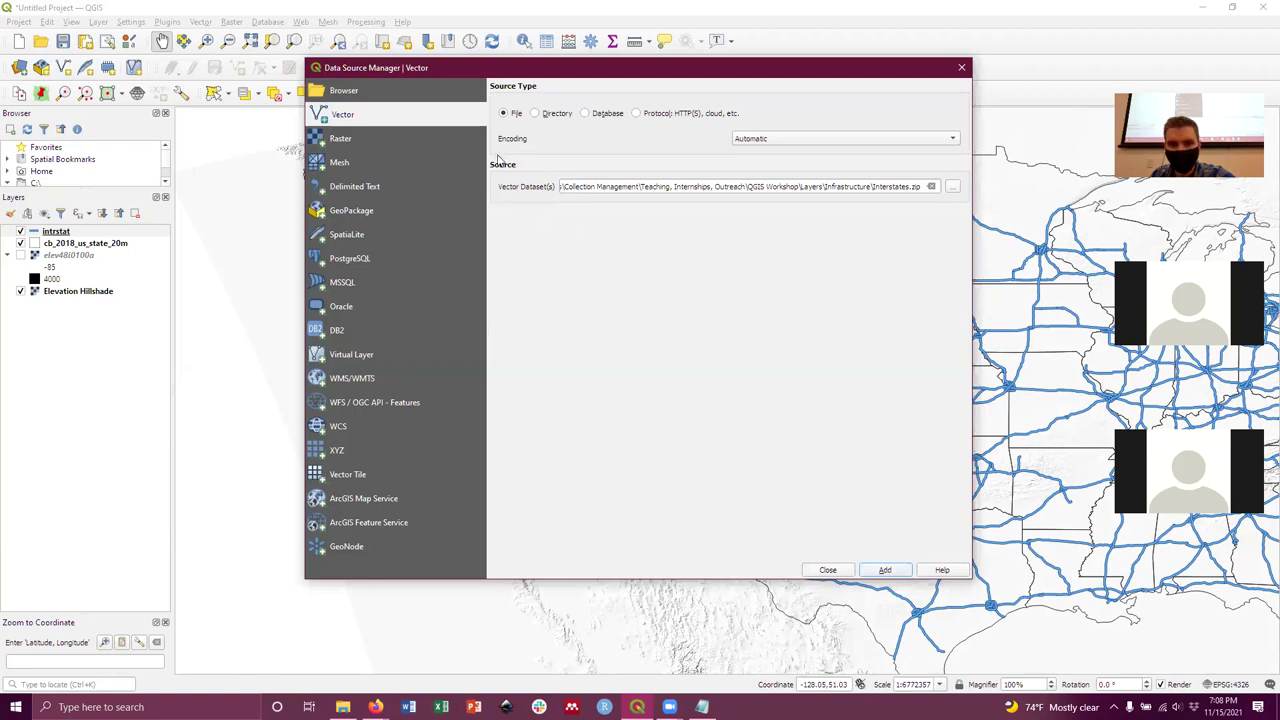
click(953, 188)
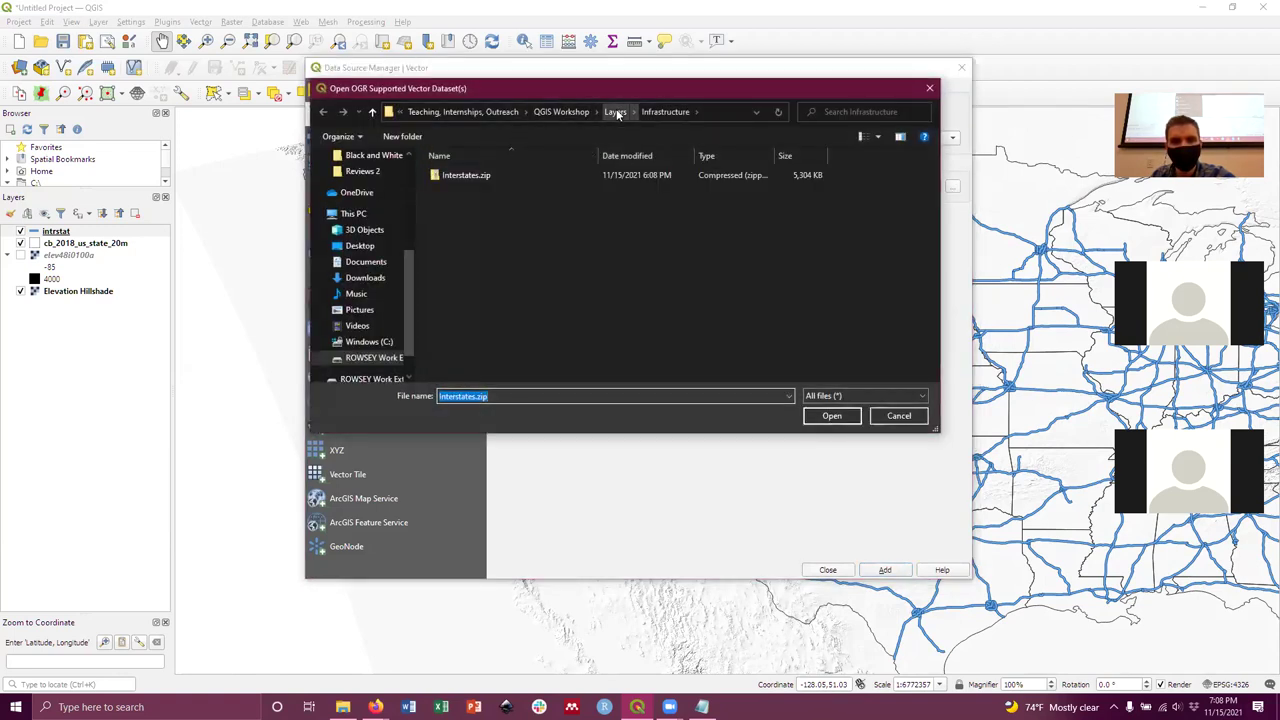
click(616, 112)
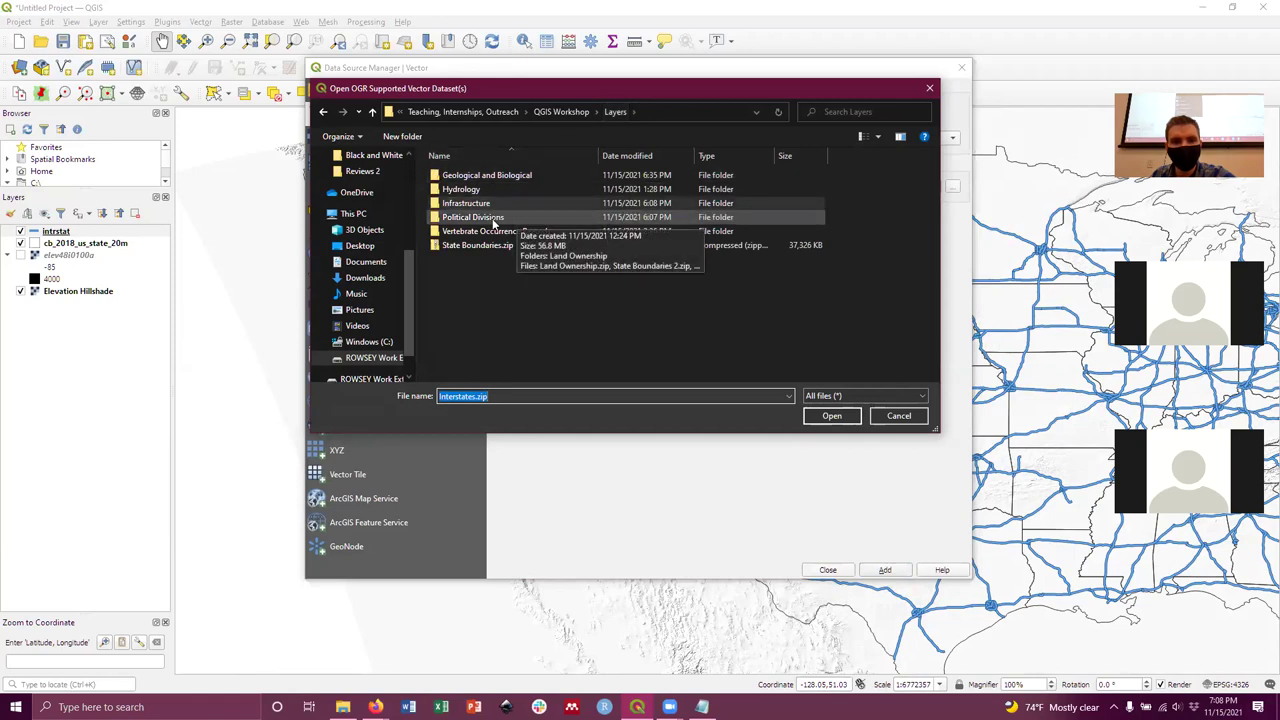
double_click(492, 218)
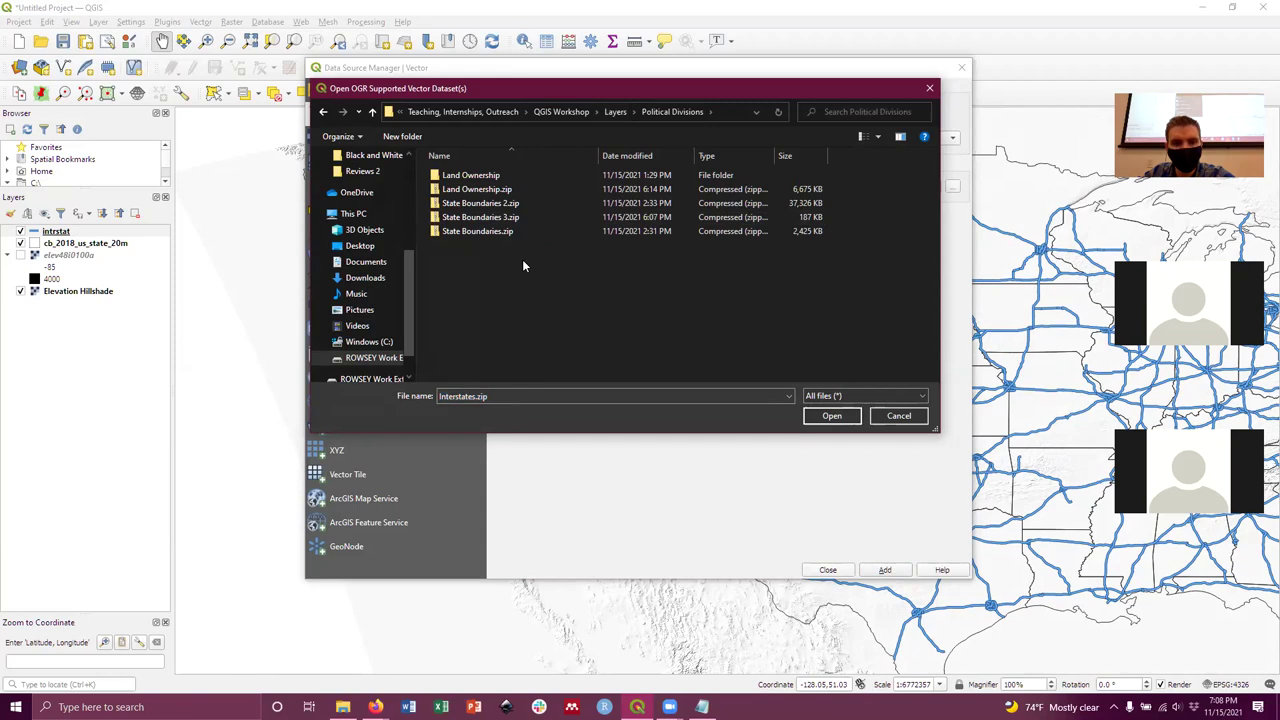
double_click(492, 190)
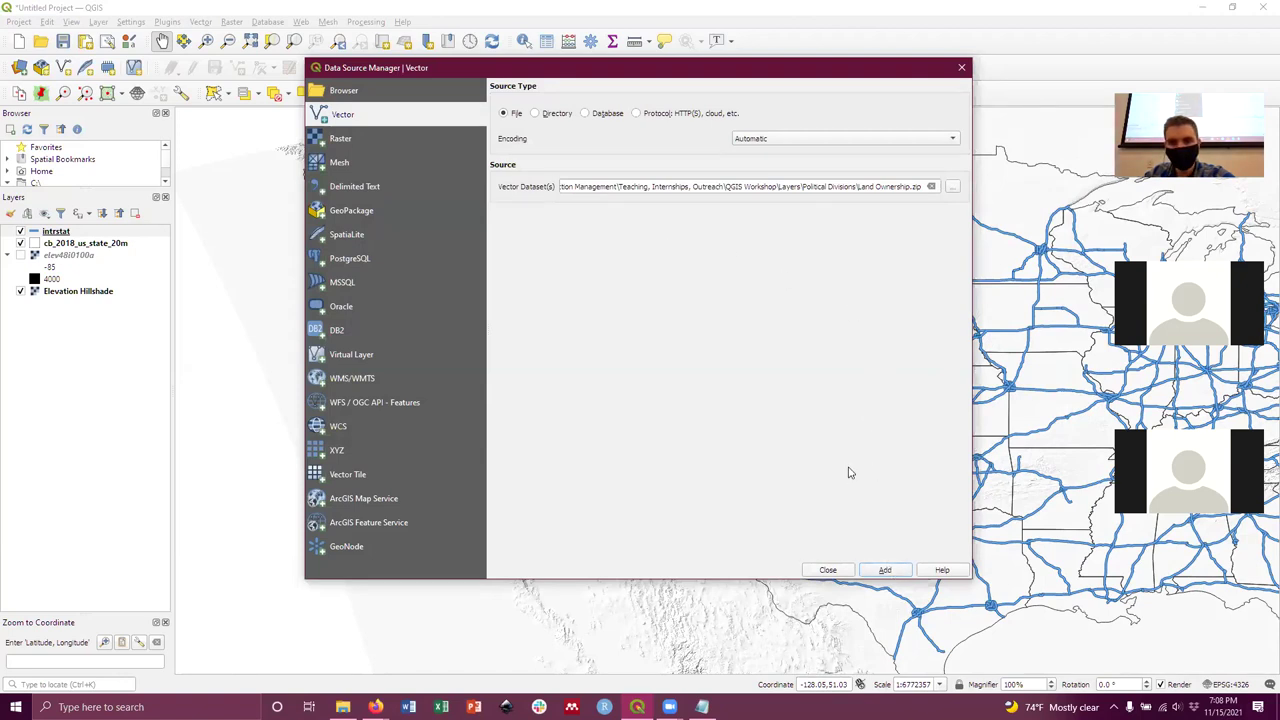
click(886, 572)
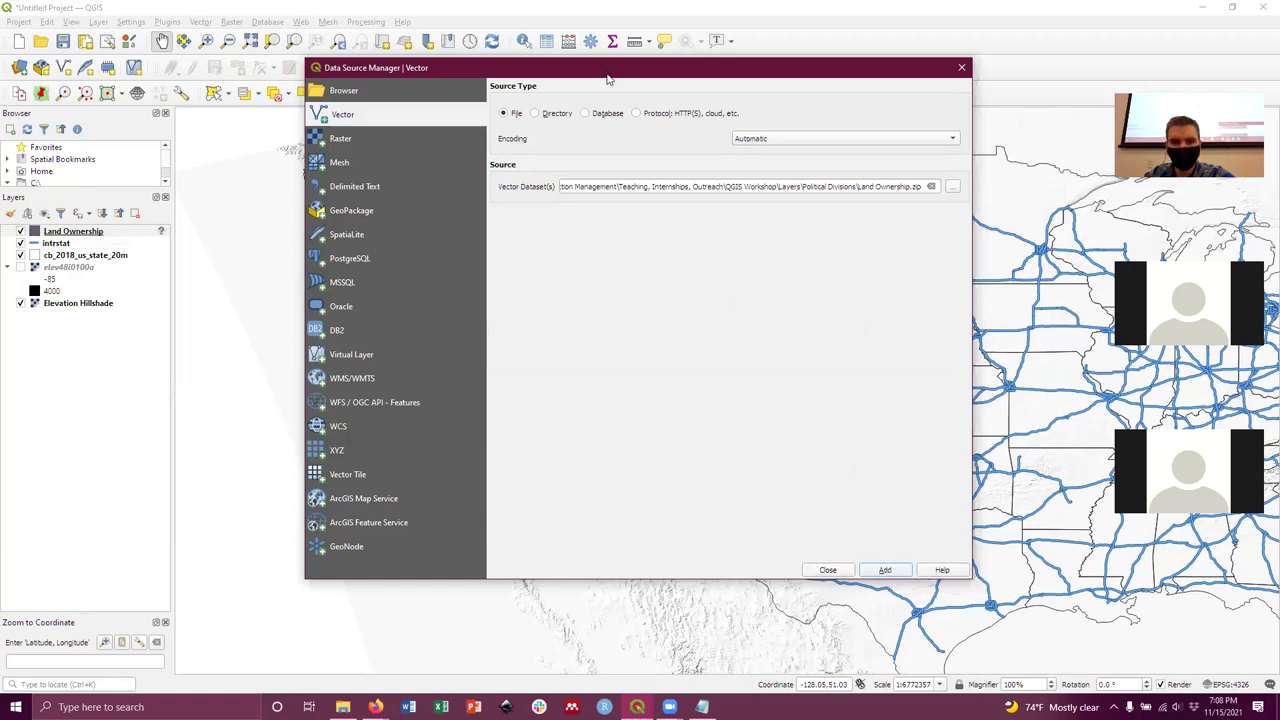
drag(601, 70, 664, 97)
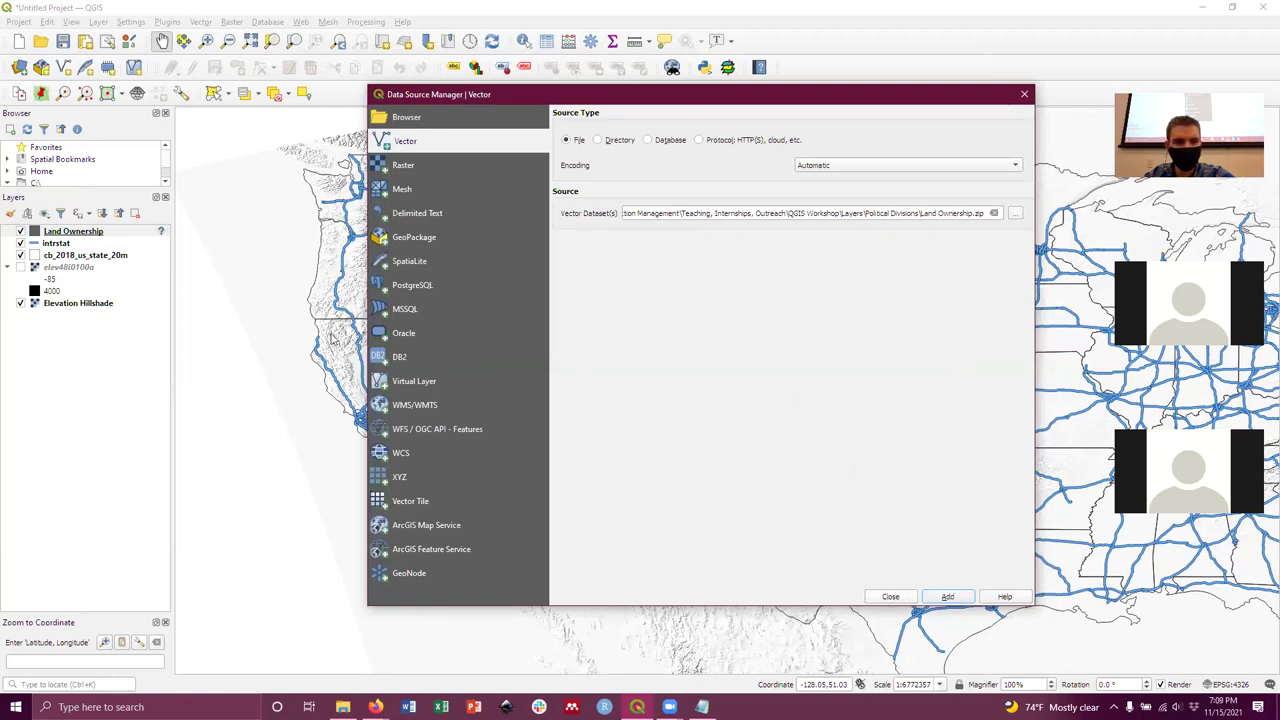
click(888, 597)
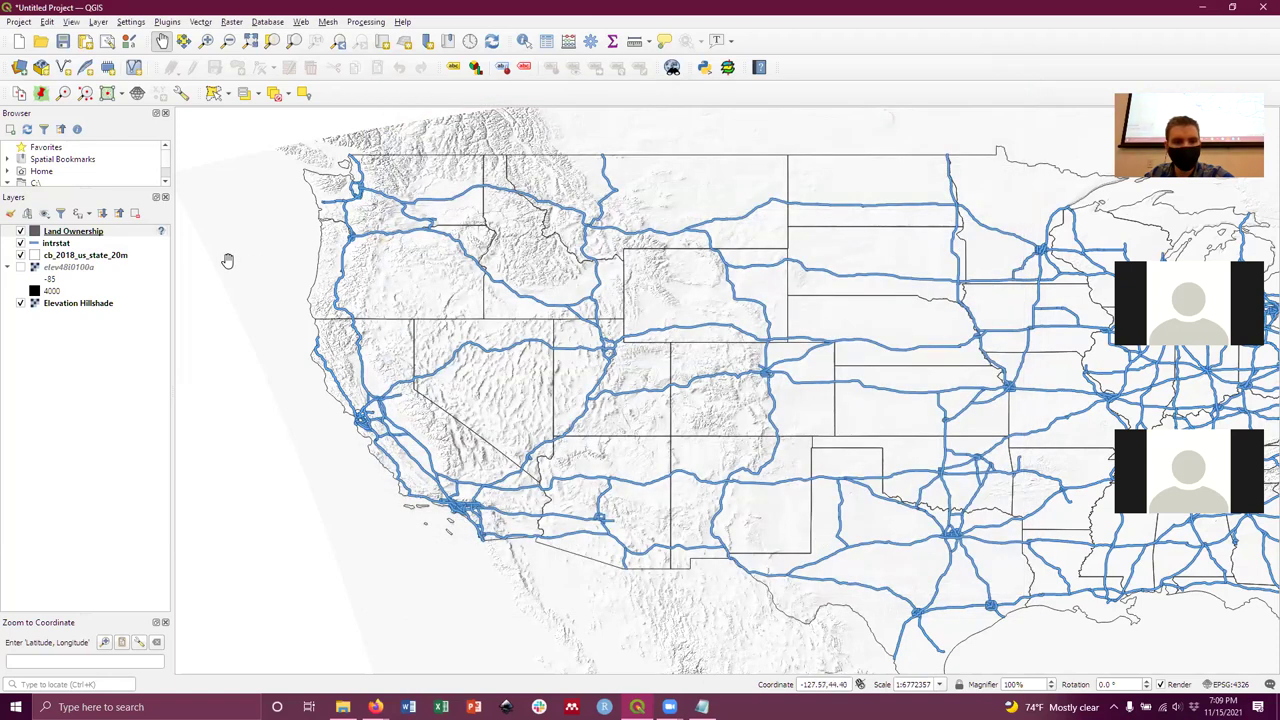
drag(700, 483, 750, 398)
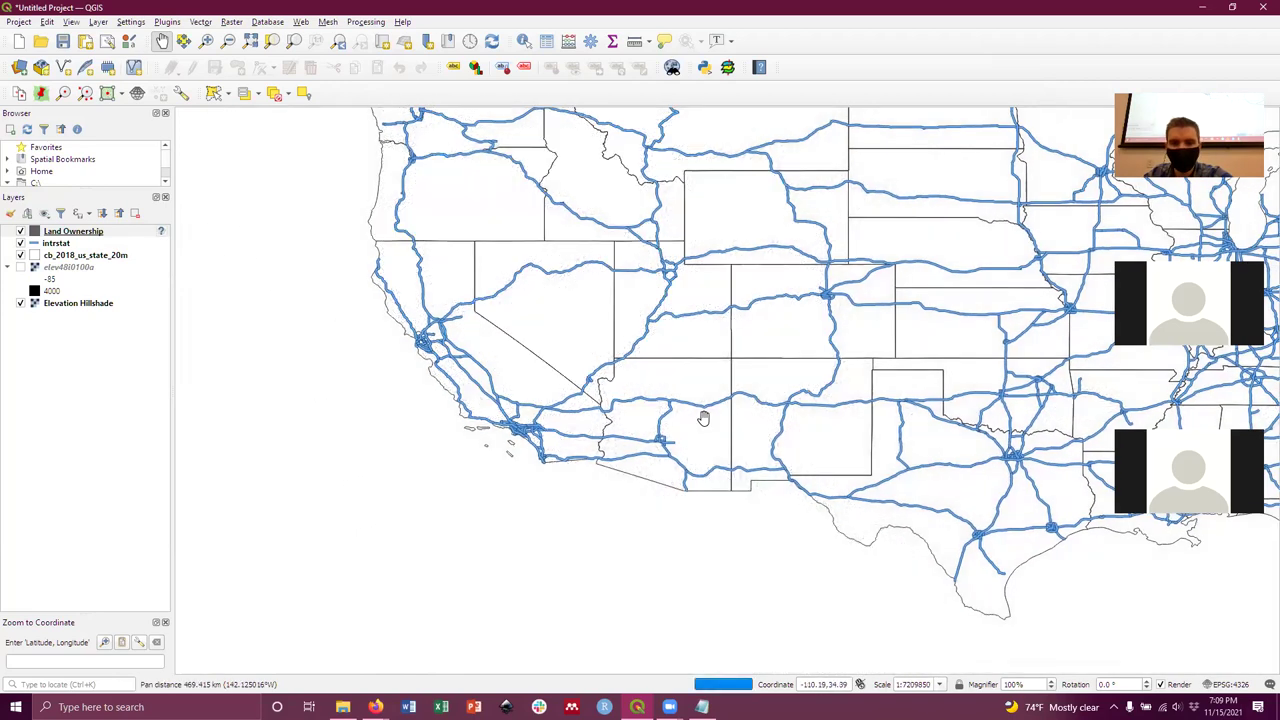
scroll(666, 425, up, 1)
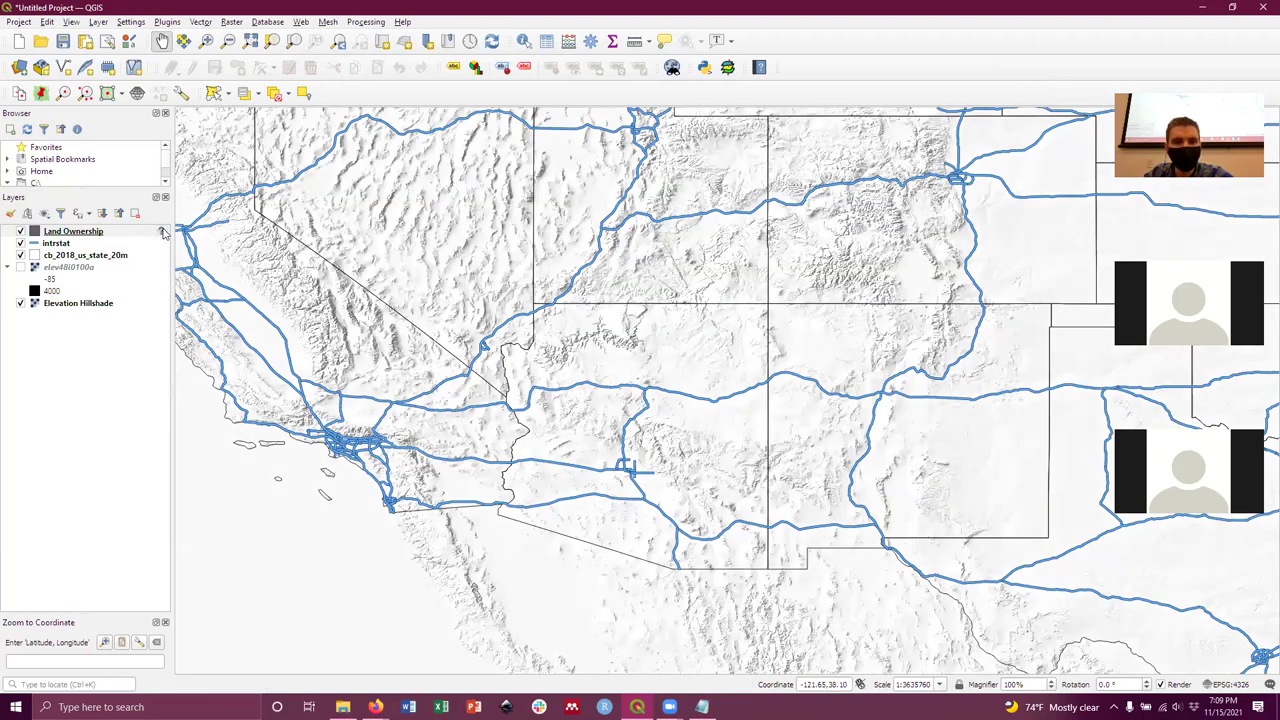
Assign the WGS 84 (EPSG:4326) coordinate reference system to the Land Ownership layer.
mouse_move(161, 235)
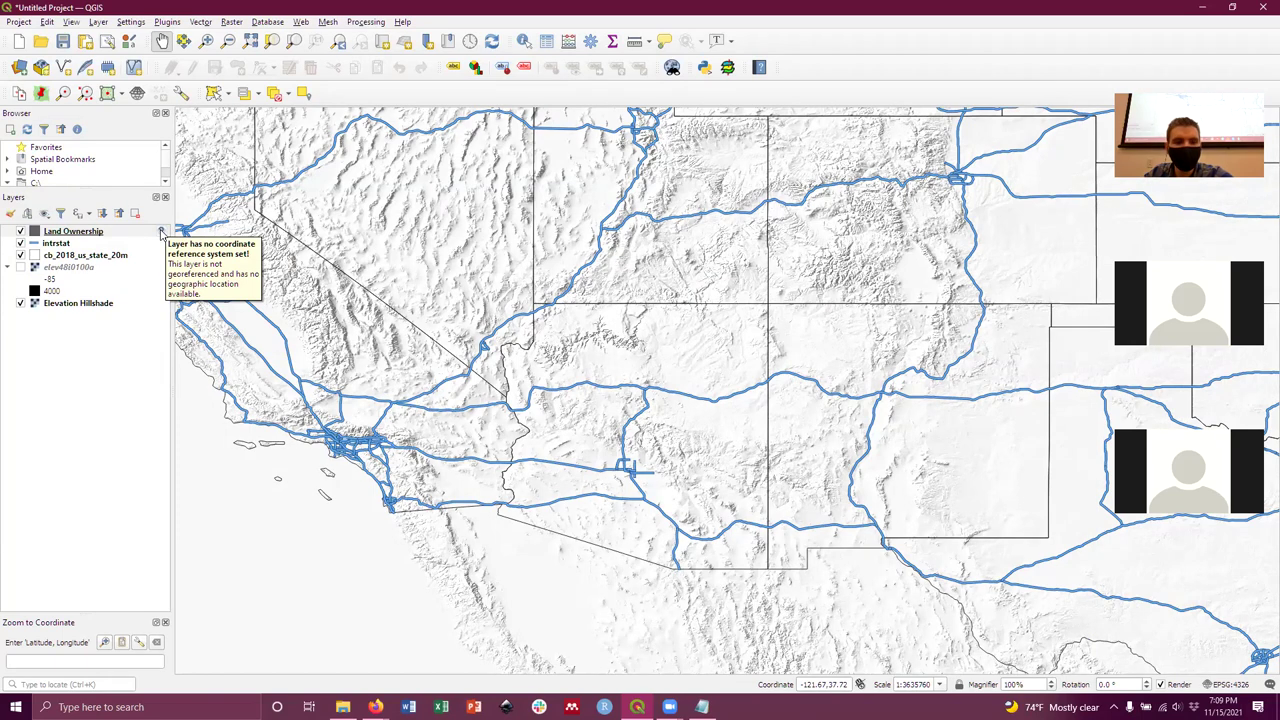
click(162, 232)
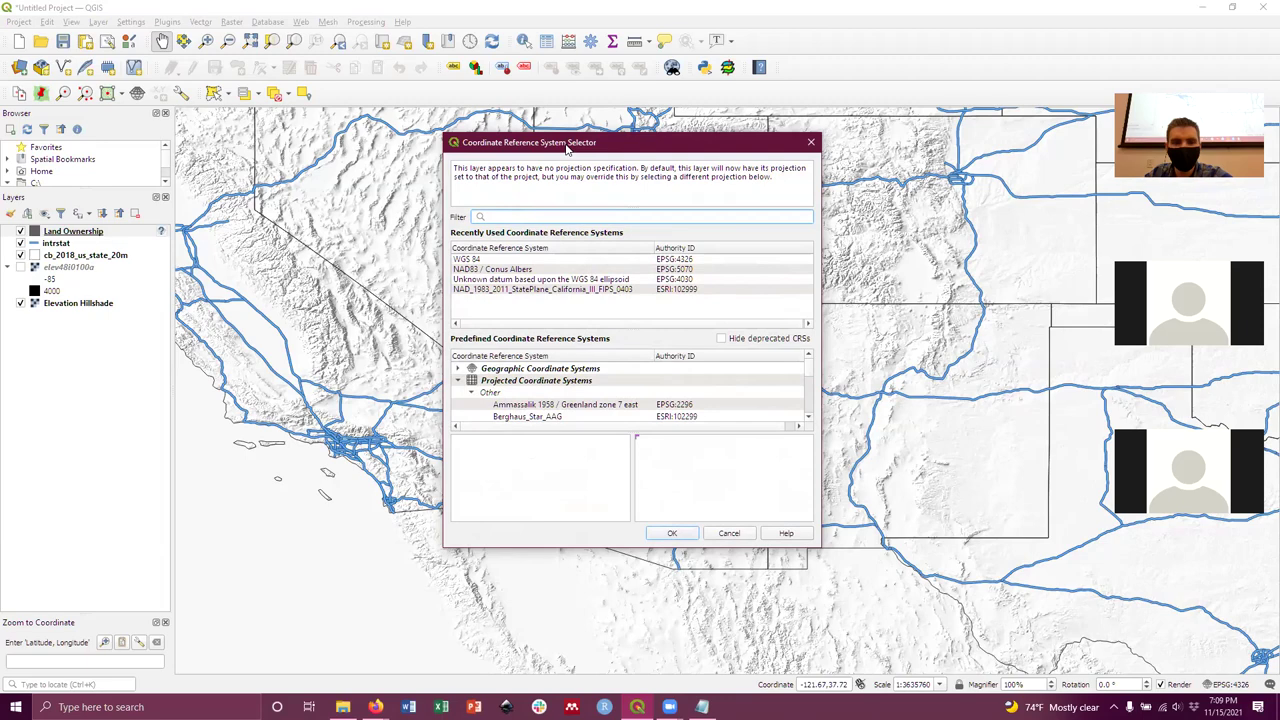
click(479, 260)
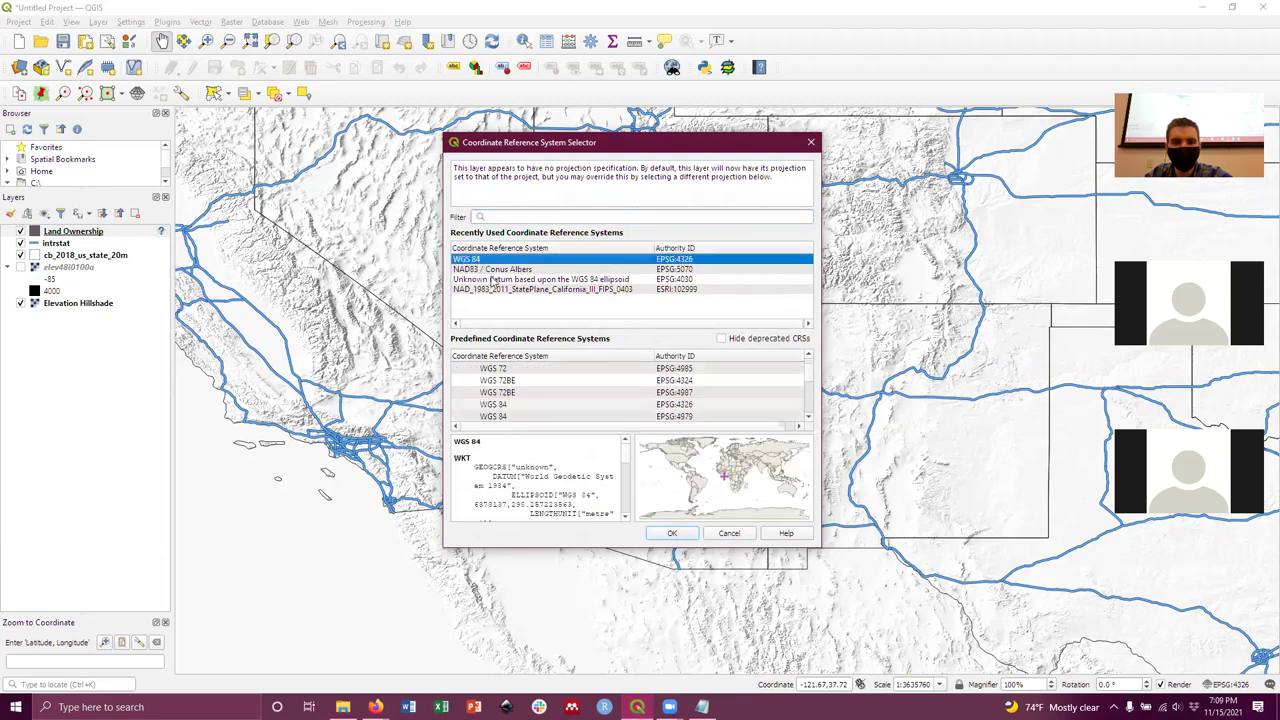
click(673, 534)
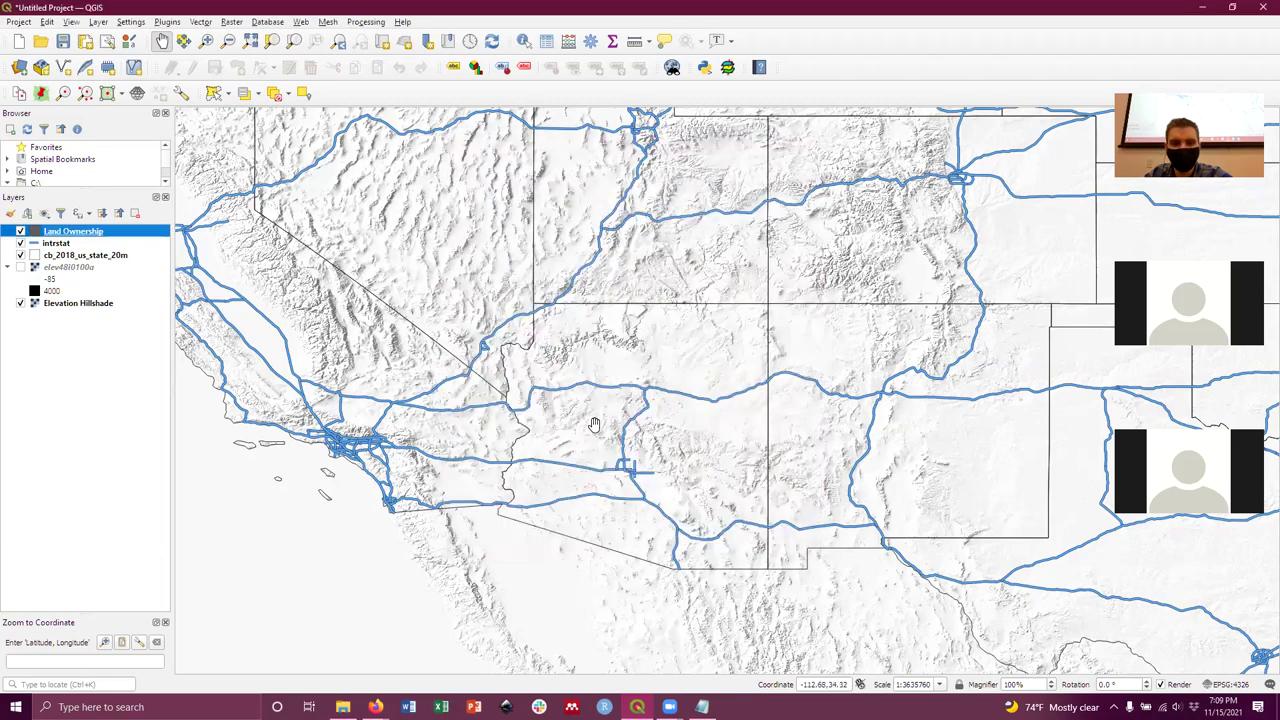
Zoom to the Land Ownership layer and examine where it lies relative to the other map layers.
scroll(700, 380, down, 3)
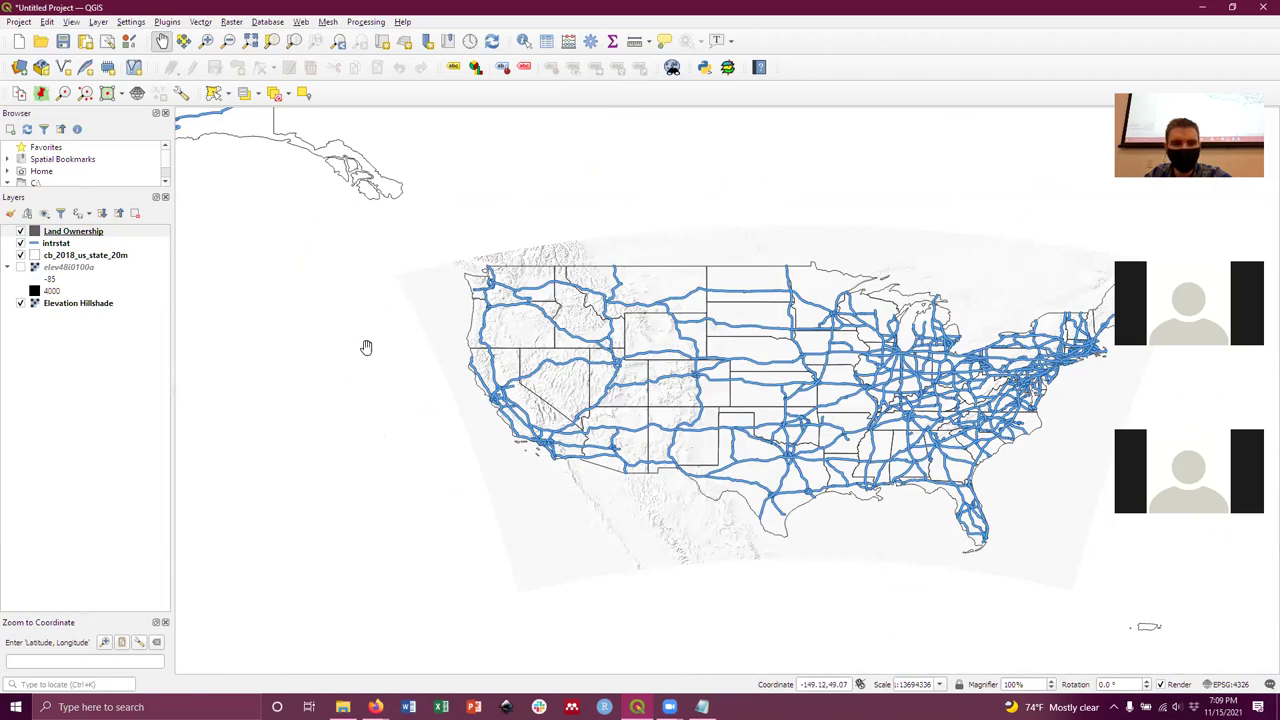
right_click(57, 233)
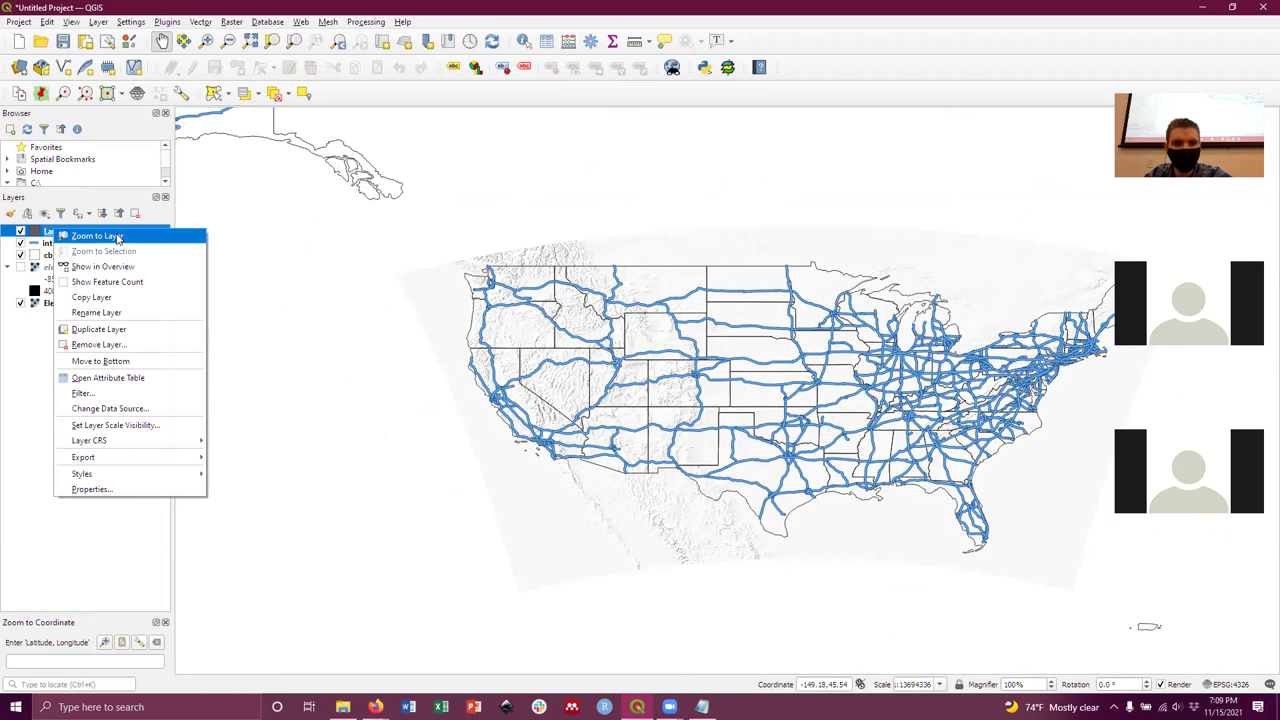
click(117, 238)
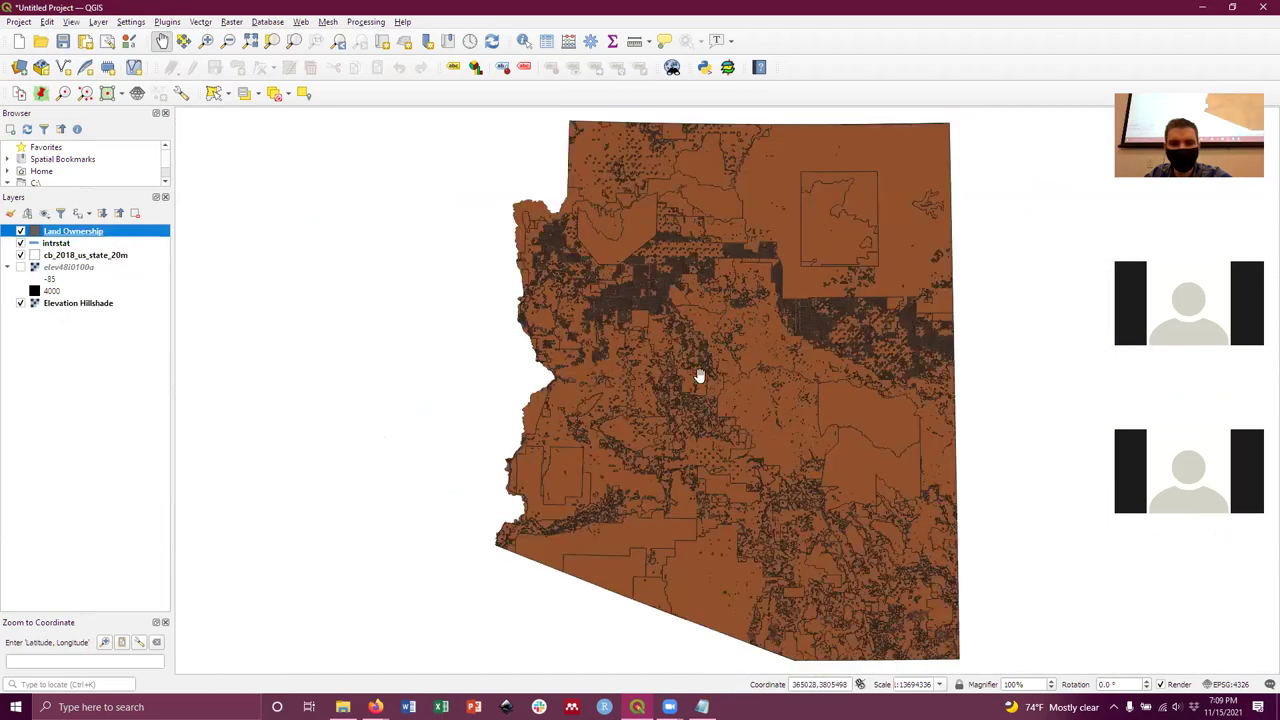
scroll(833, 432, down, 1)
drag(849, 412, 734, 349)
scroll(734, 349, down, 3)
drag(804, 392, 680, 356)
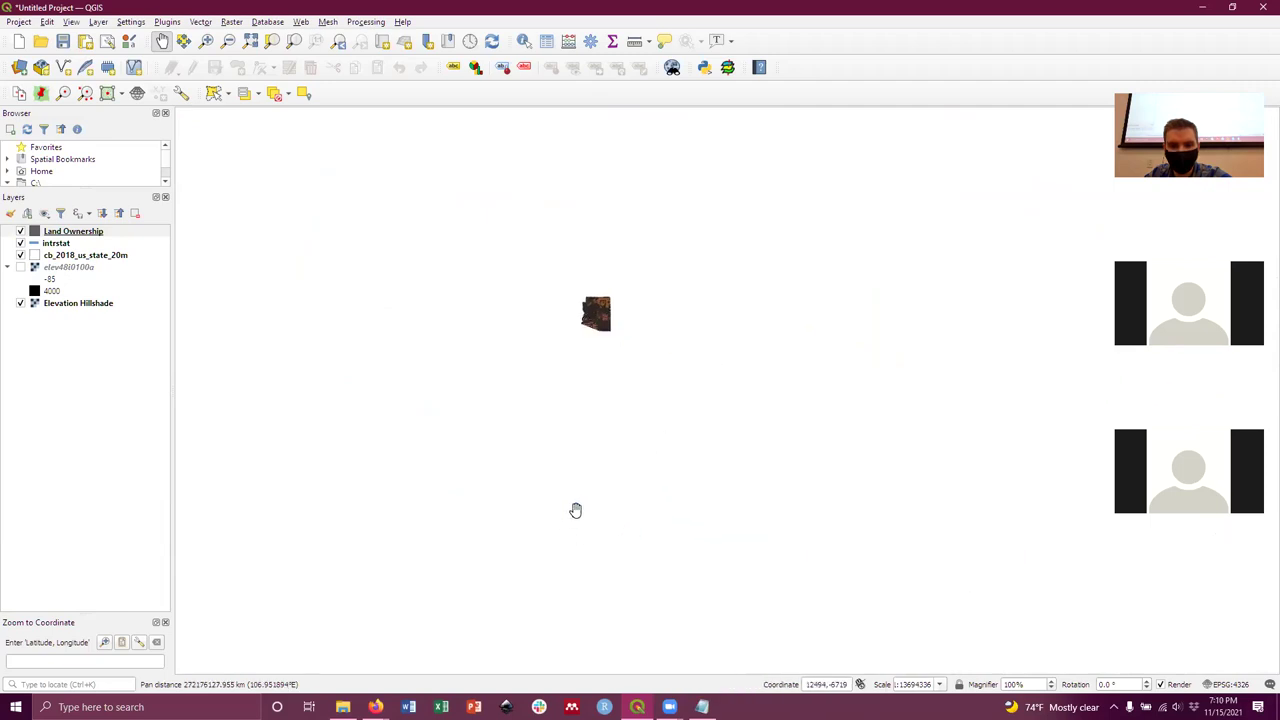
drag(611, 503, 654, 506)
scroll(640, 510, up, 2)
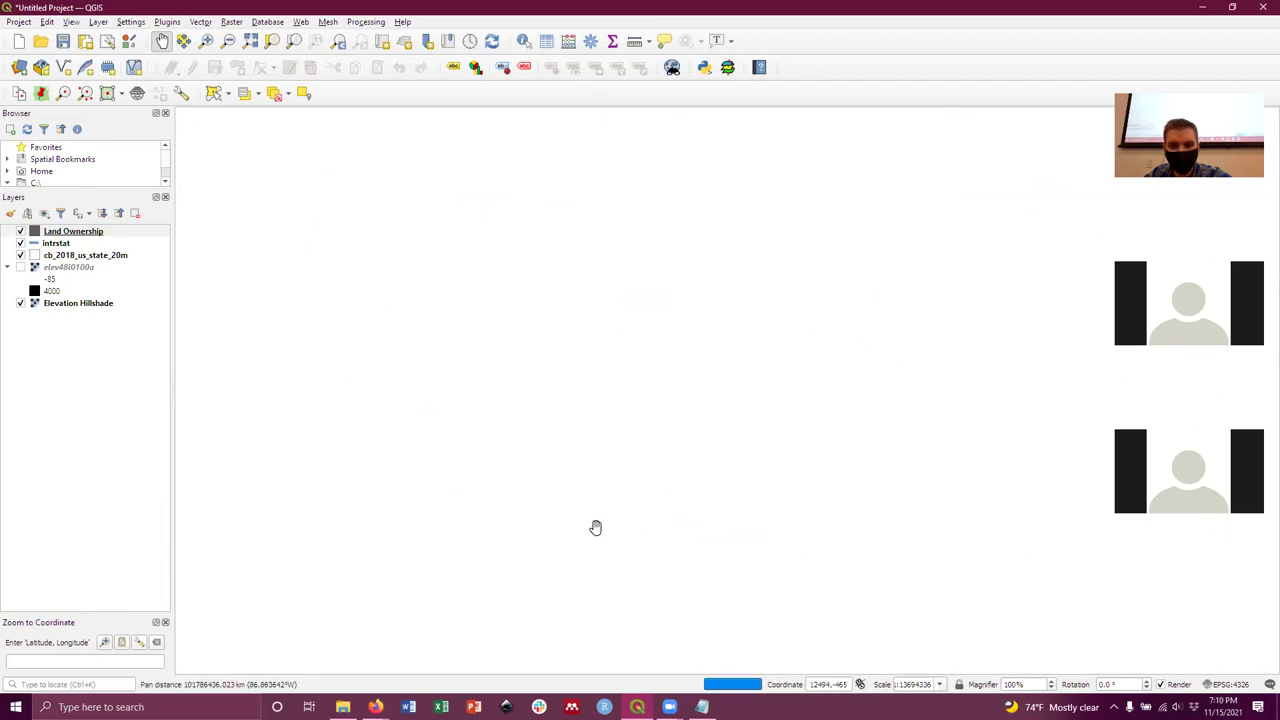
drag(647, 462, 695, 285)
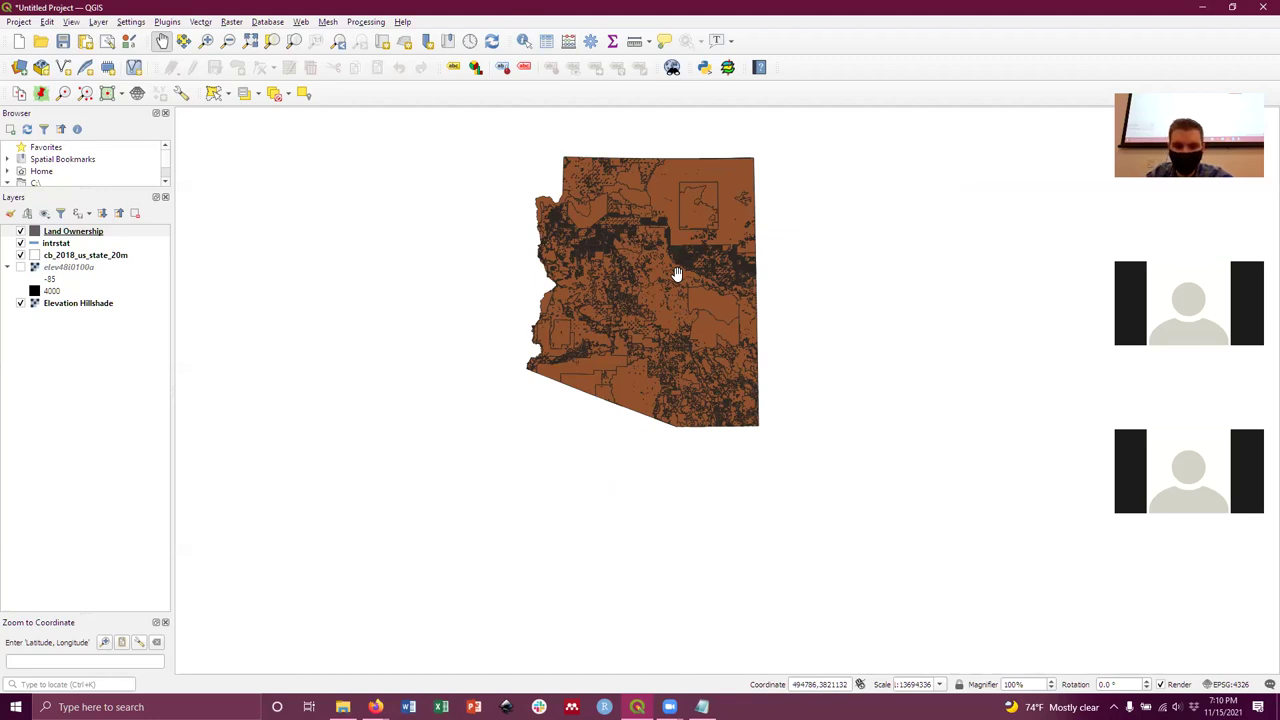
Open the coordinate reference system selector for the Land Ownership layer.
right_click(66, 233)
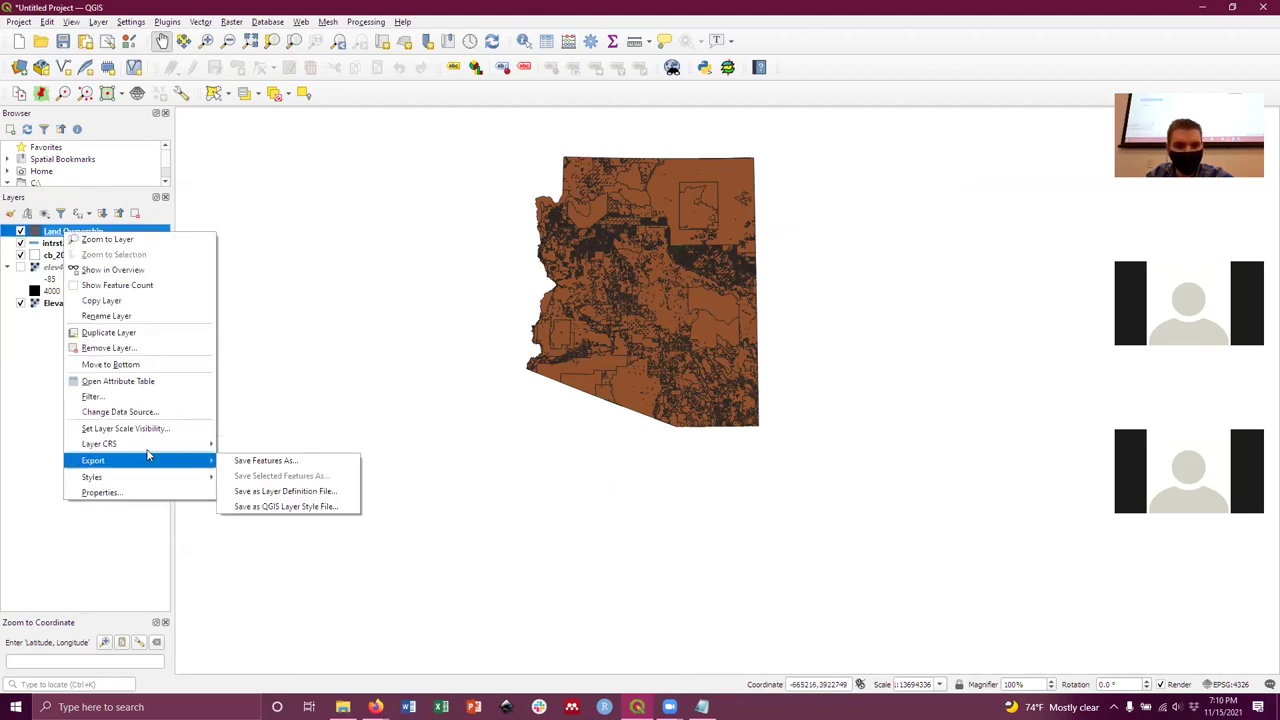
mouse_move(154, 448)
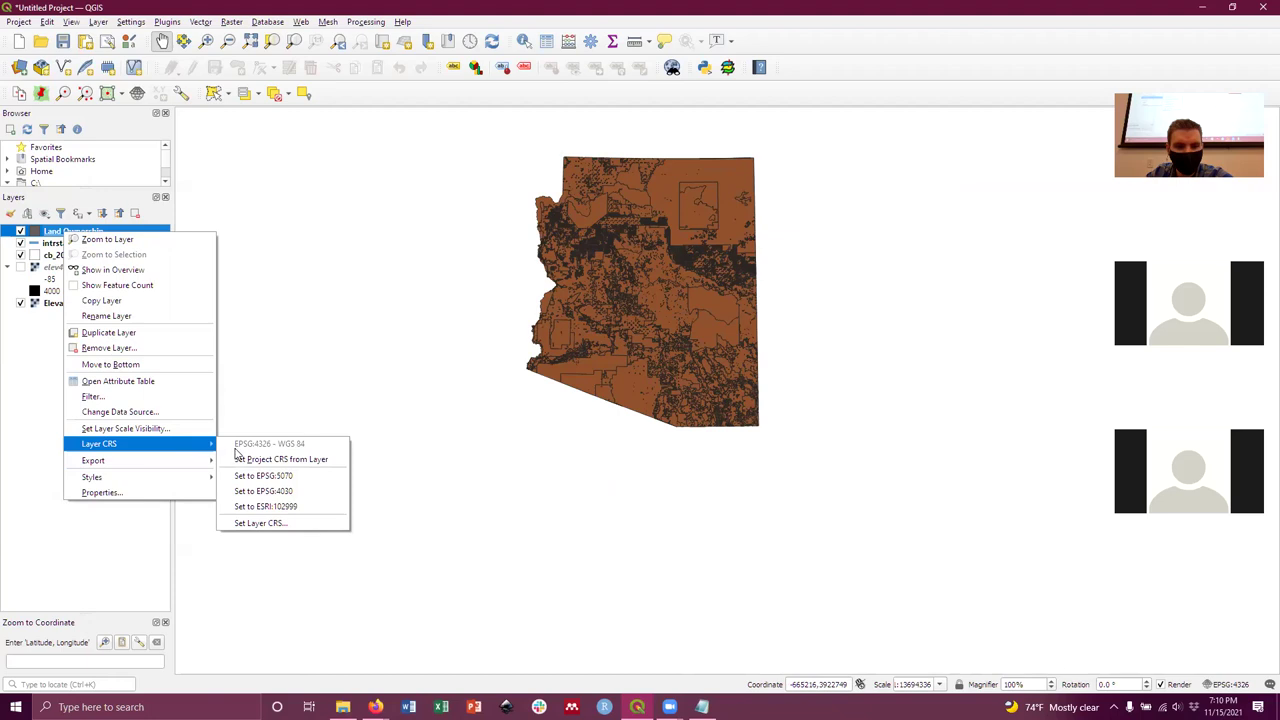
click(288, 527)
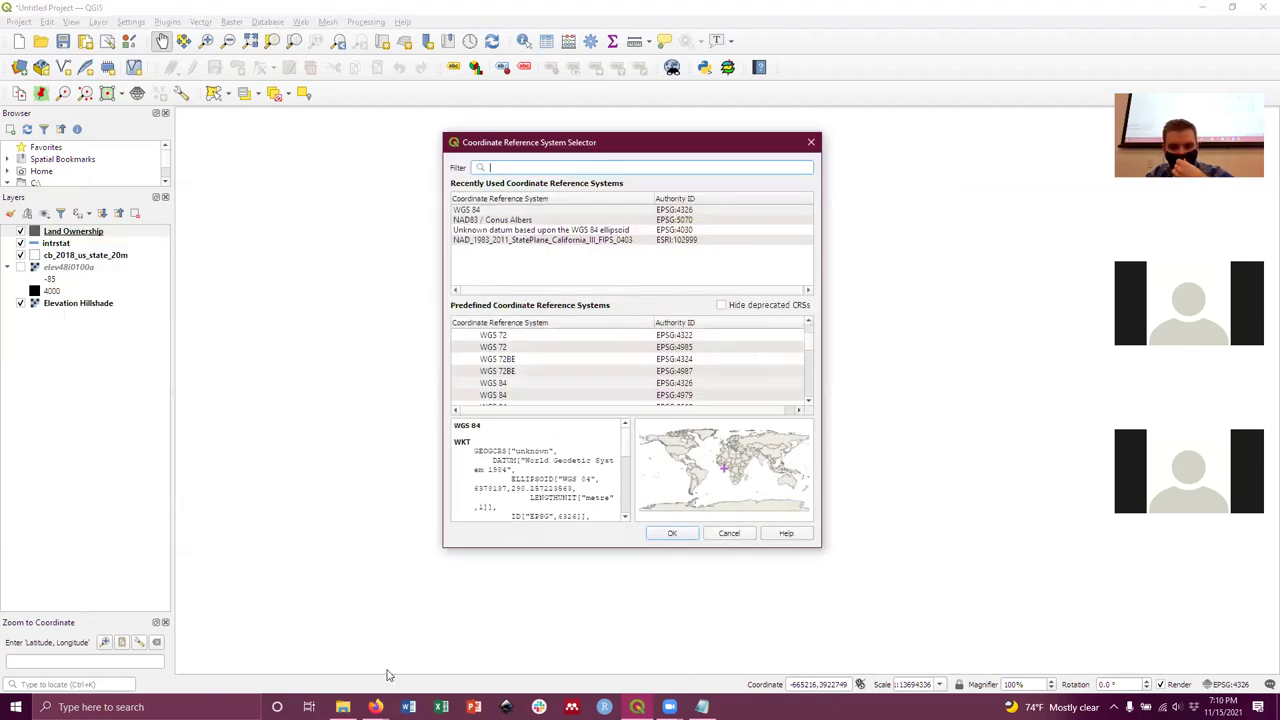
Switch to Firefox and look up the data's datum and projection on the University of Arizona Download data page.
mouse_move(375, 707)
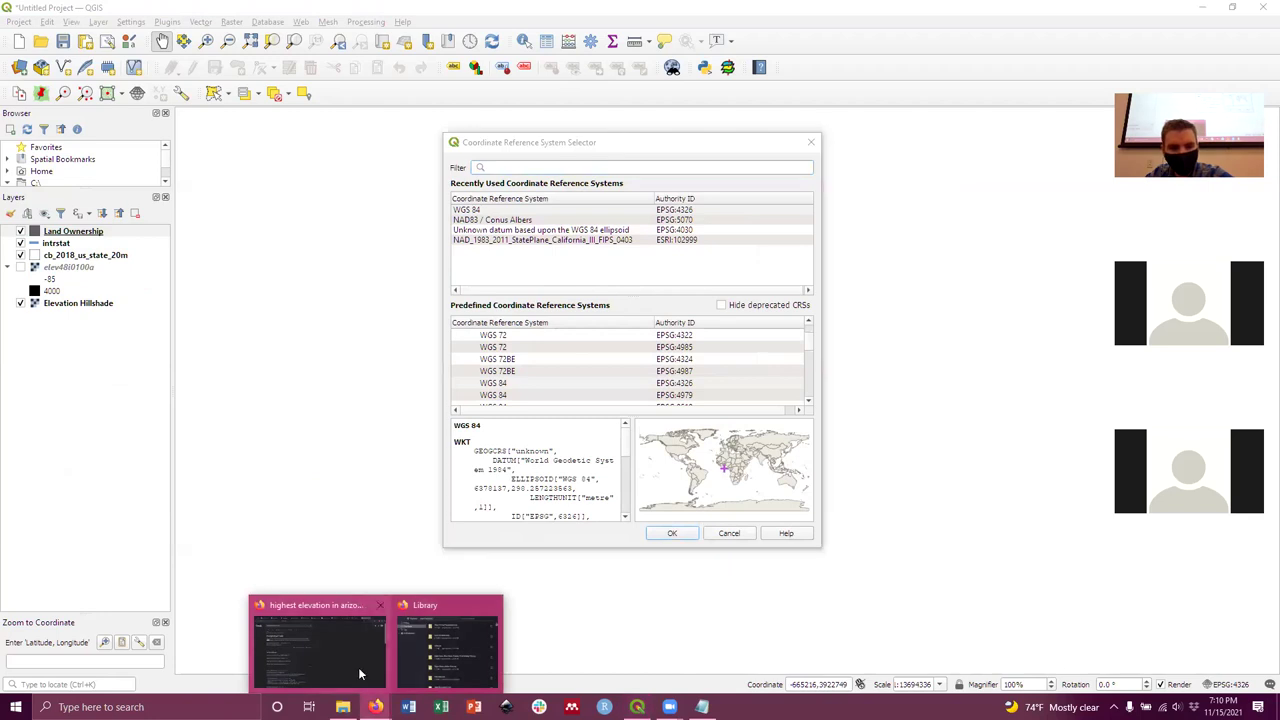
click(329, 659)
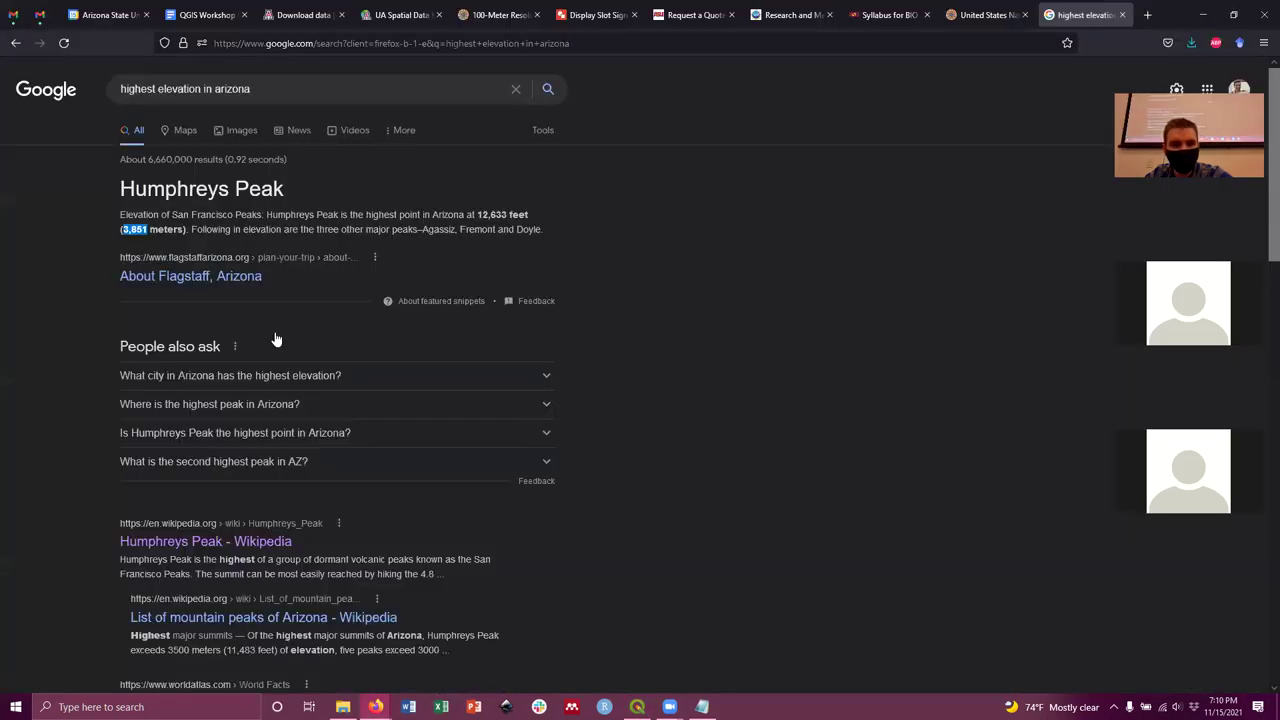
click(303, 12)
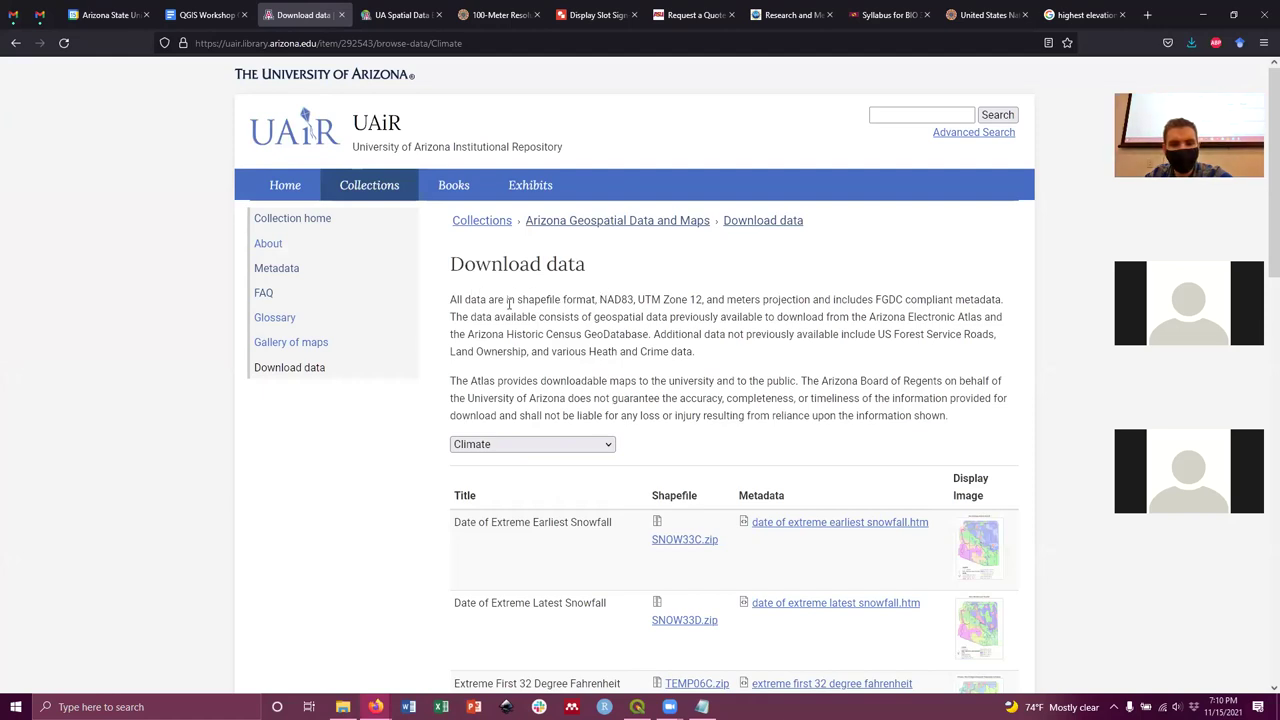
drag(520, 299, 704, 299)
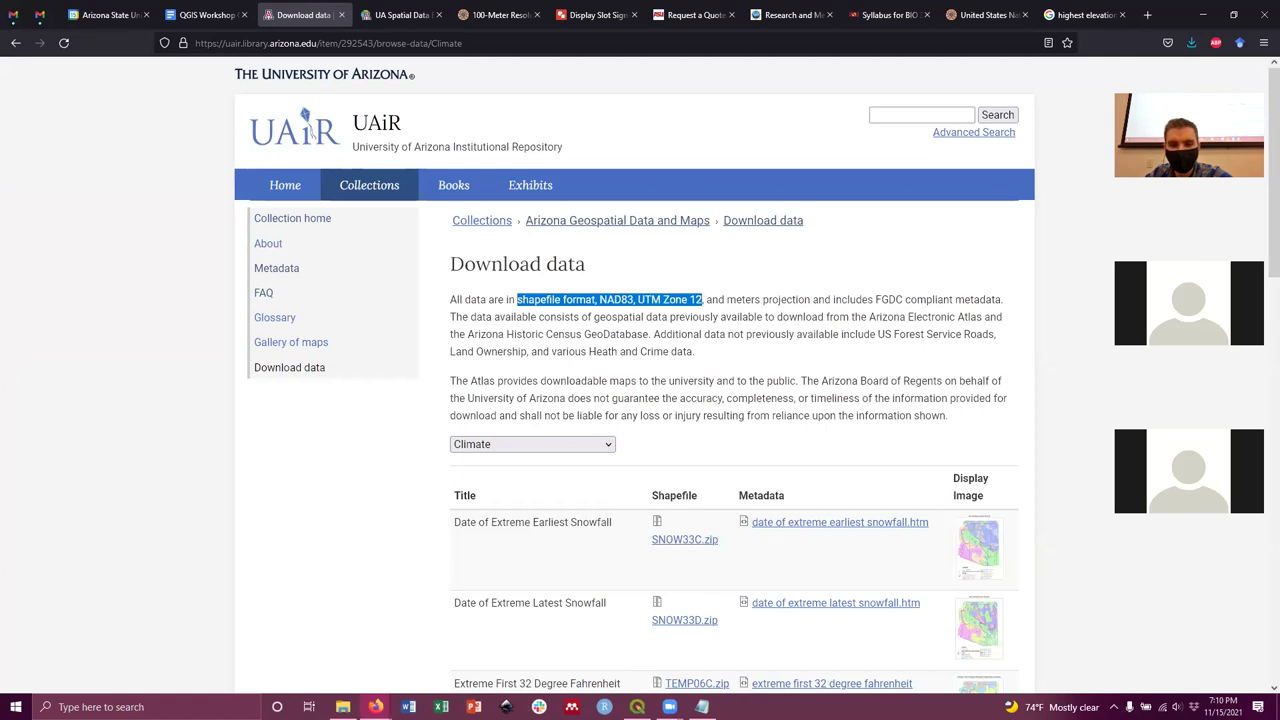
Return to QGIS, filter the reference systems by UTM Zone 12, and set Land Ownership to NAD83 / UTM zone 12N (EPSG:26912).
click(637, 707)
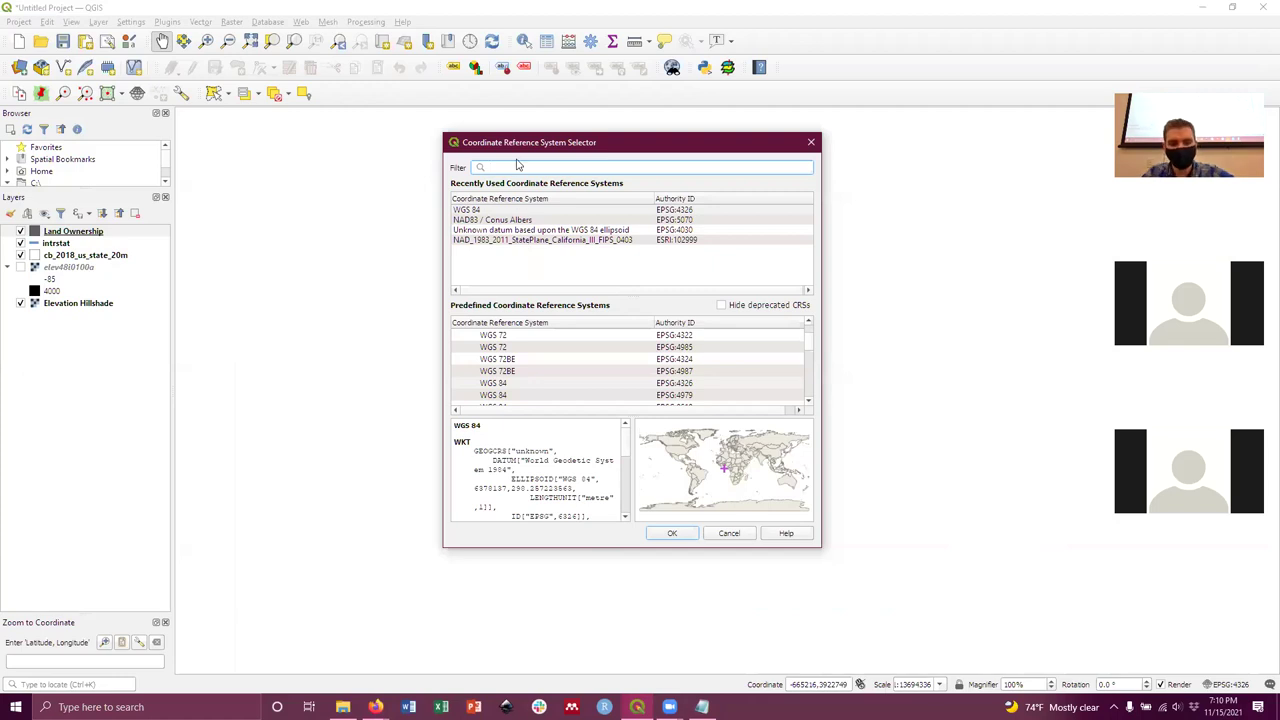
text(UTM Zone 12)
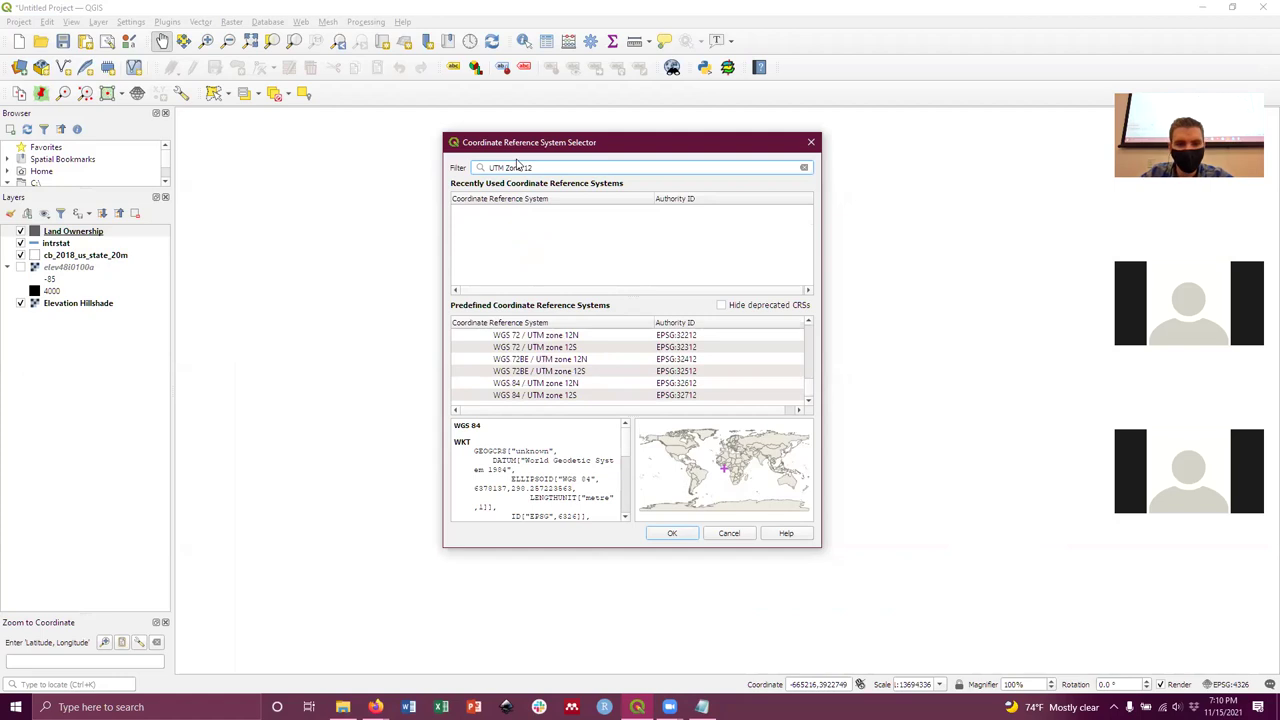
click(541, 337)
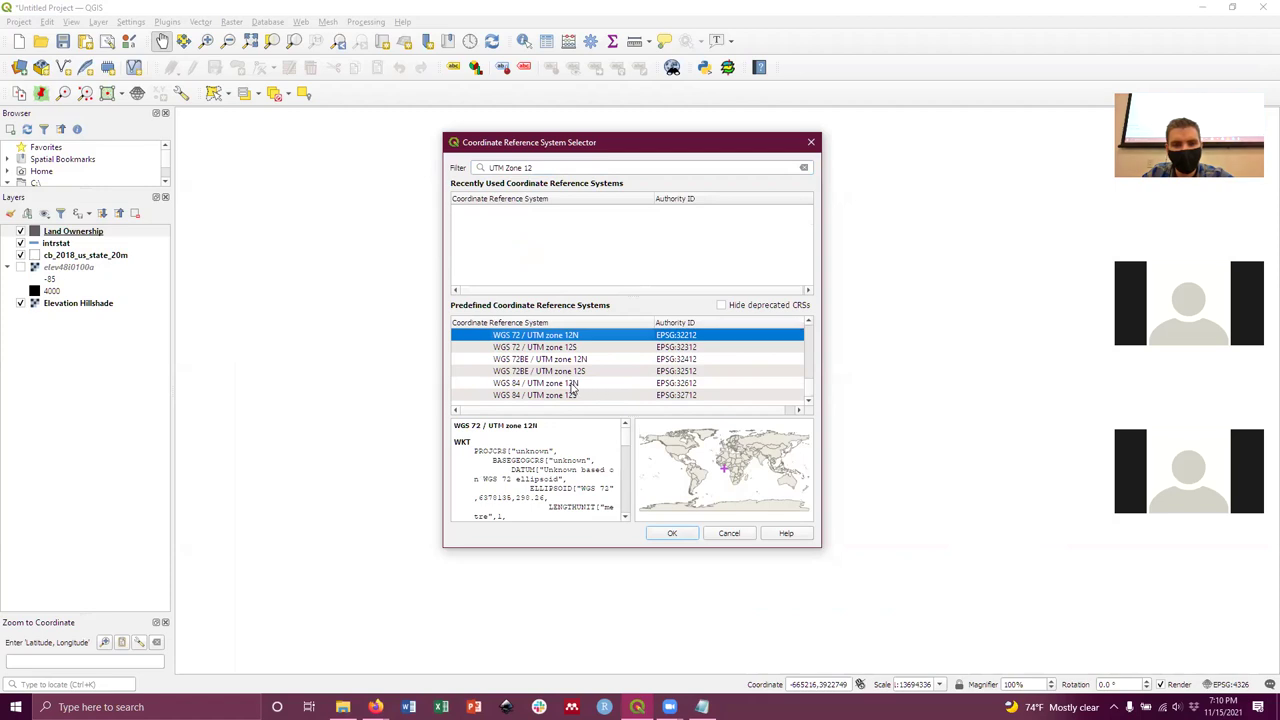
click(502, 388)
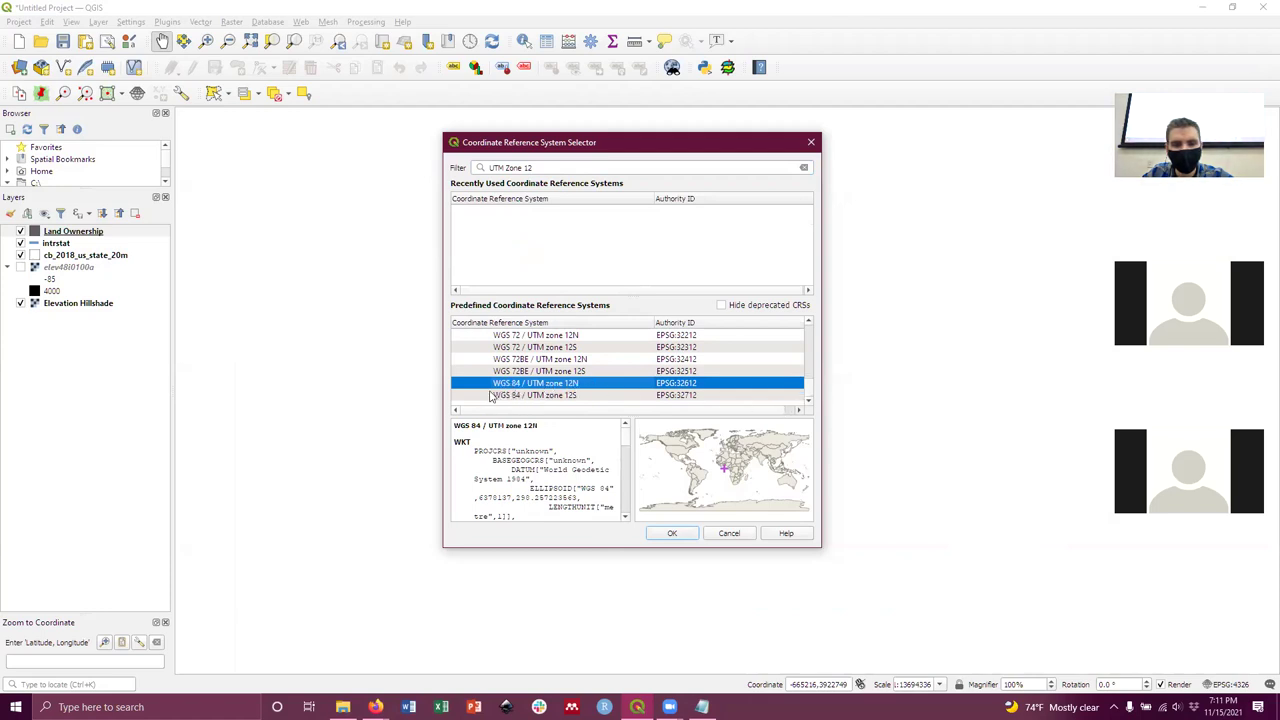
scroll(805, 367, up, 3)
scroll(650, 366, up, 2)
scroll(609, 371, down, 1)
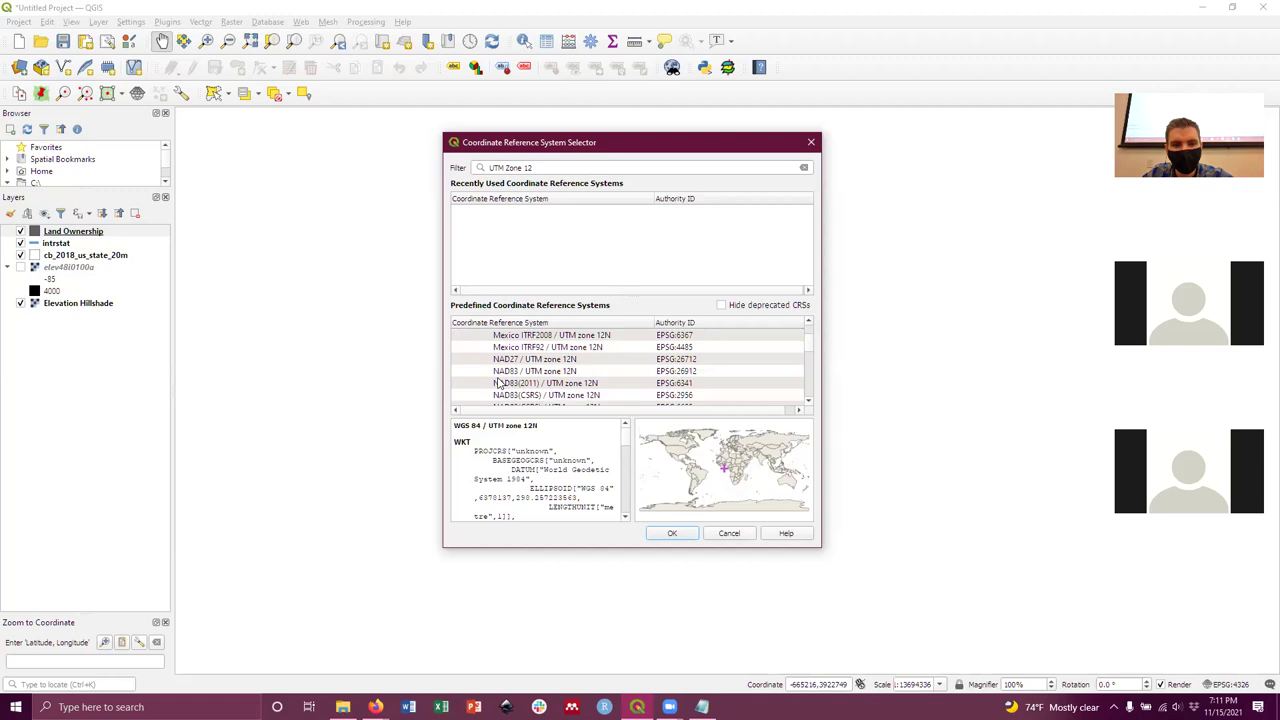
click(511, 372)
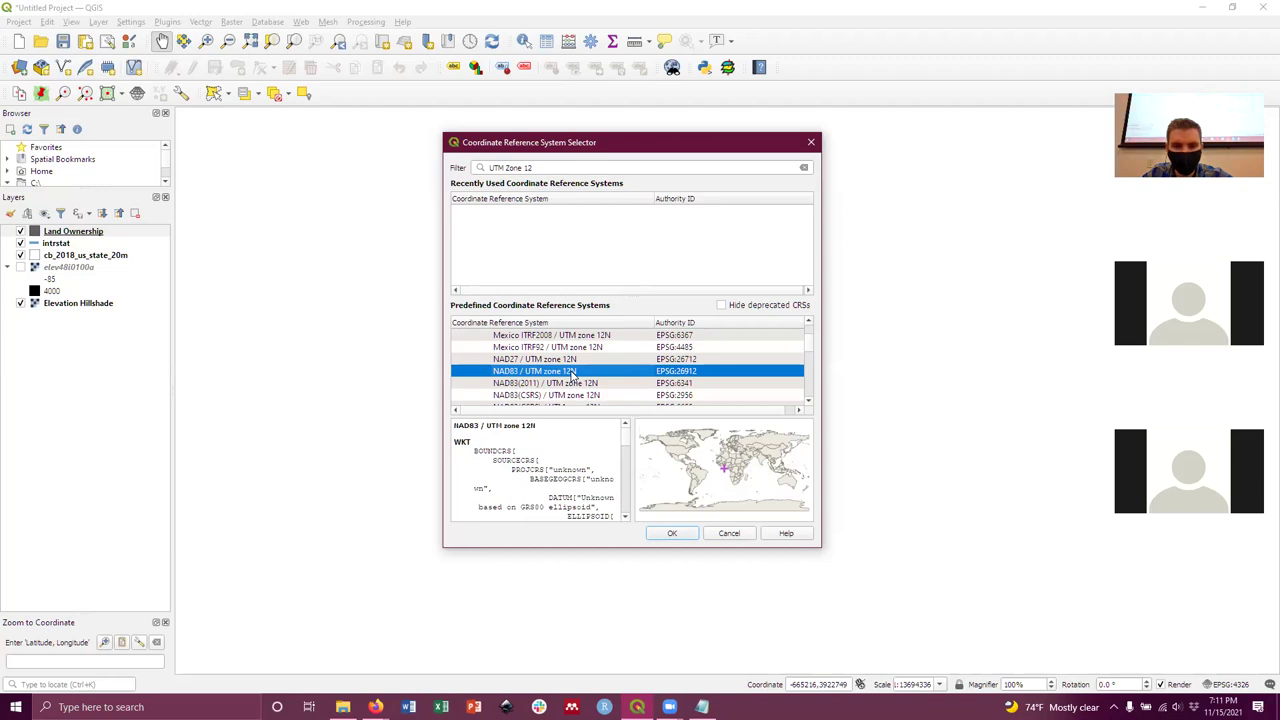
click(672, 533)
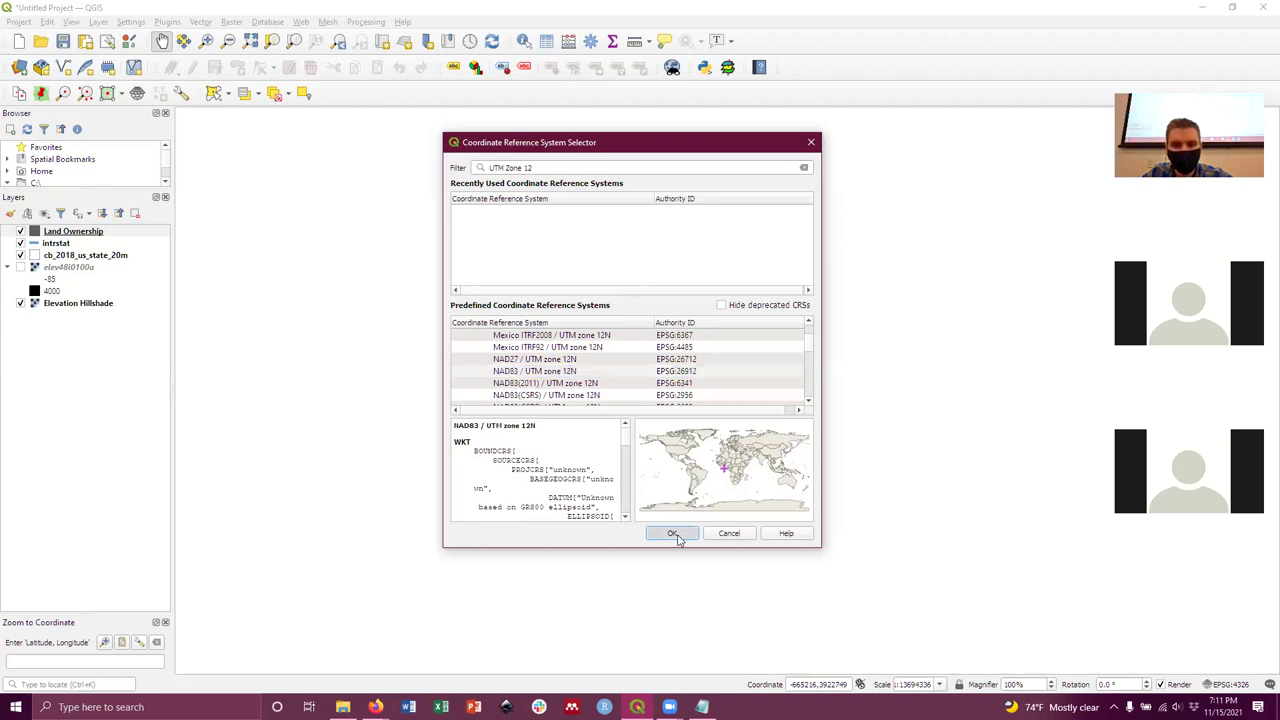
Zoom to the Land Ownership layer and check its alignment with the state boundaries.
right_click(72, 237)
click(92, 240)
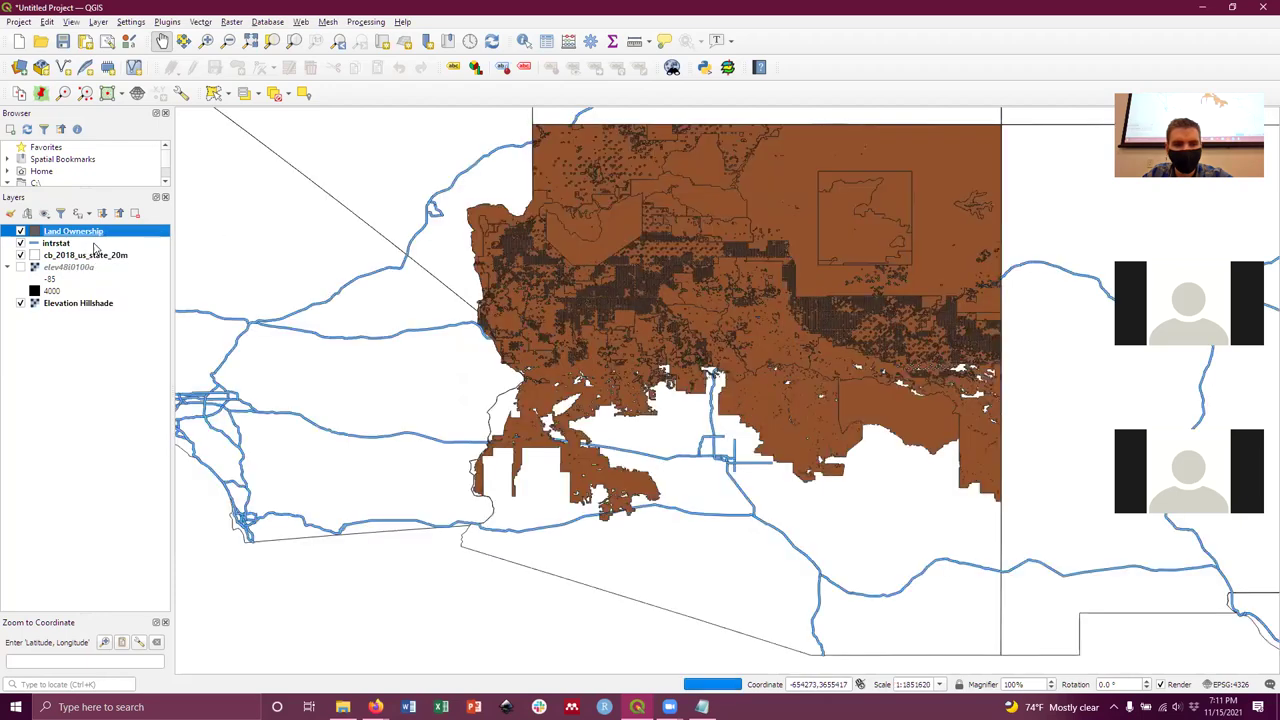
drag(906, 334, 837, 329)
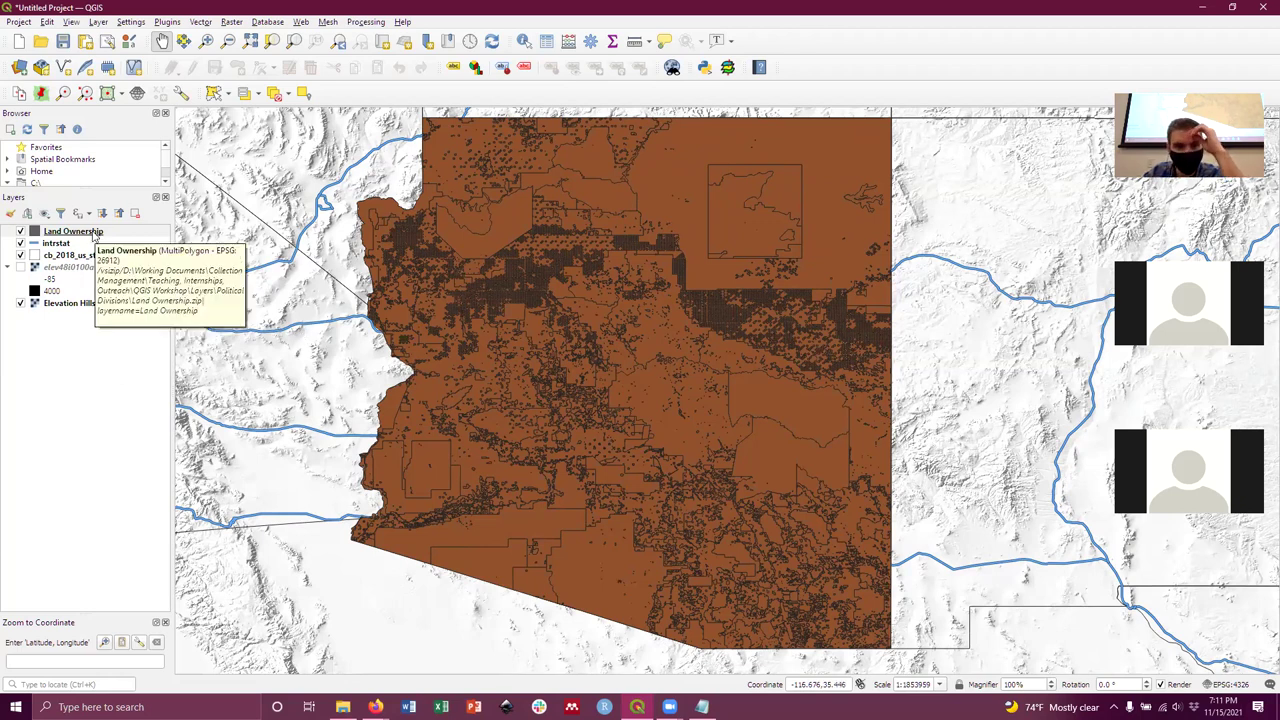
right_click(90, 231)
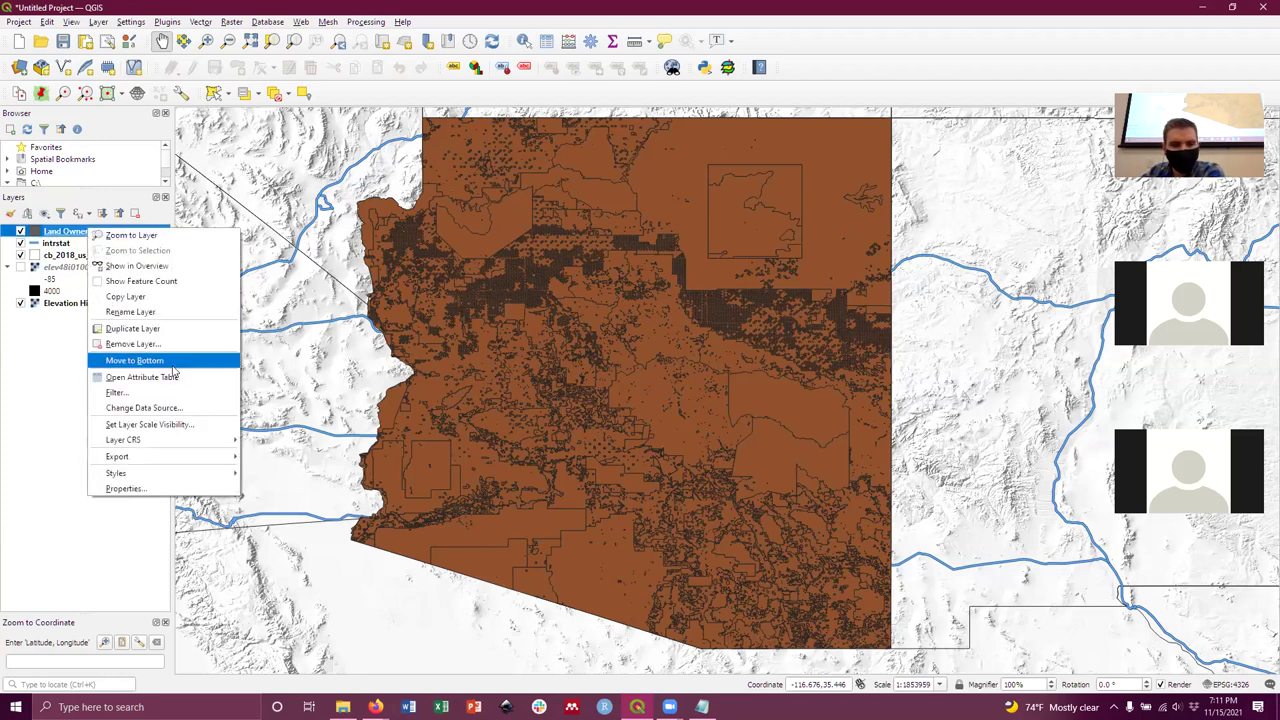
mouse_move(195, 459)
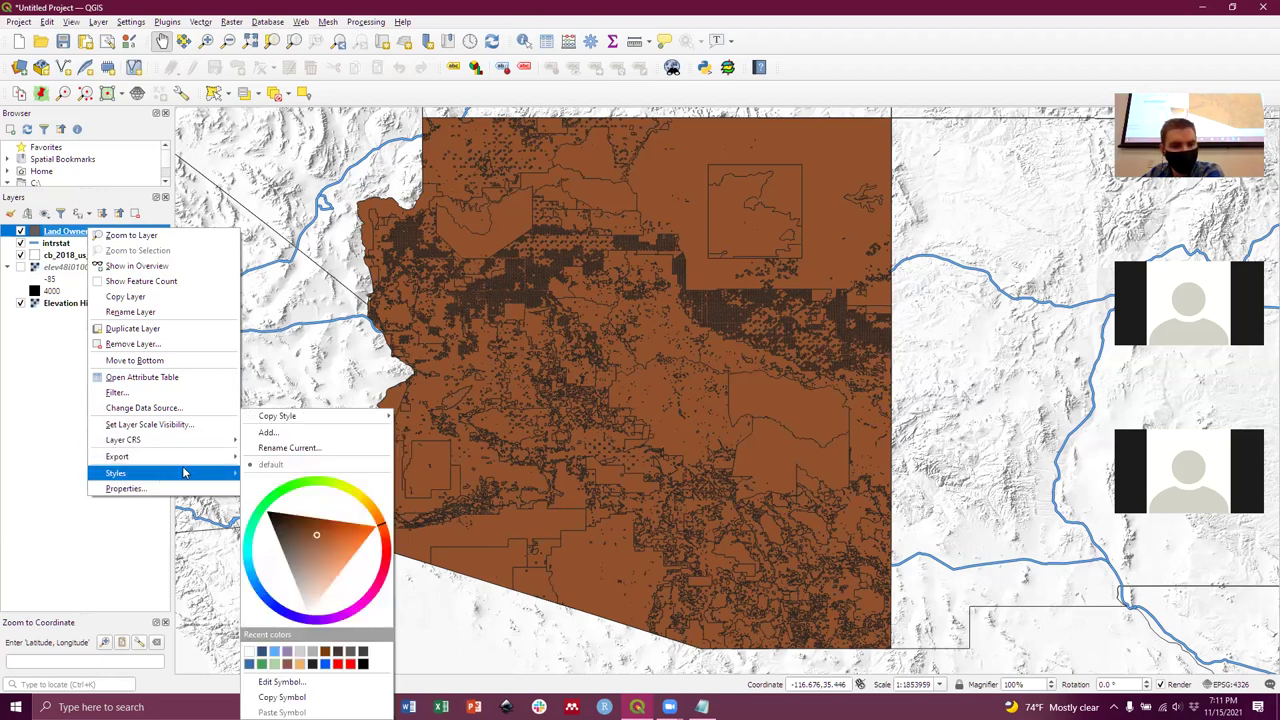
click(282, 682)
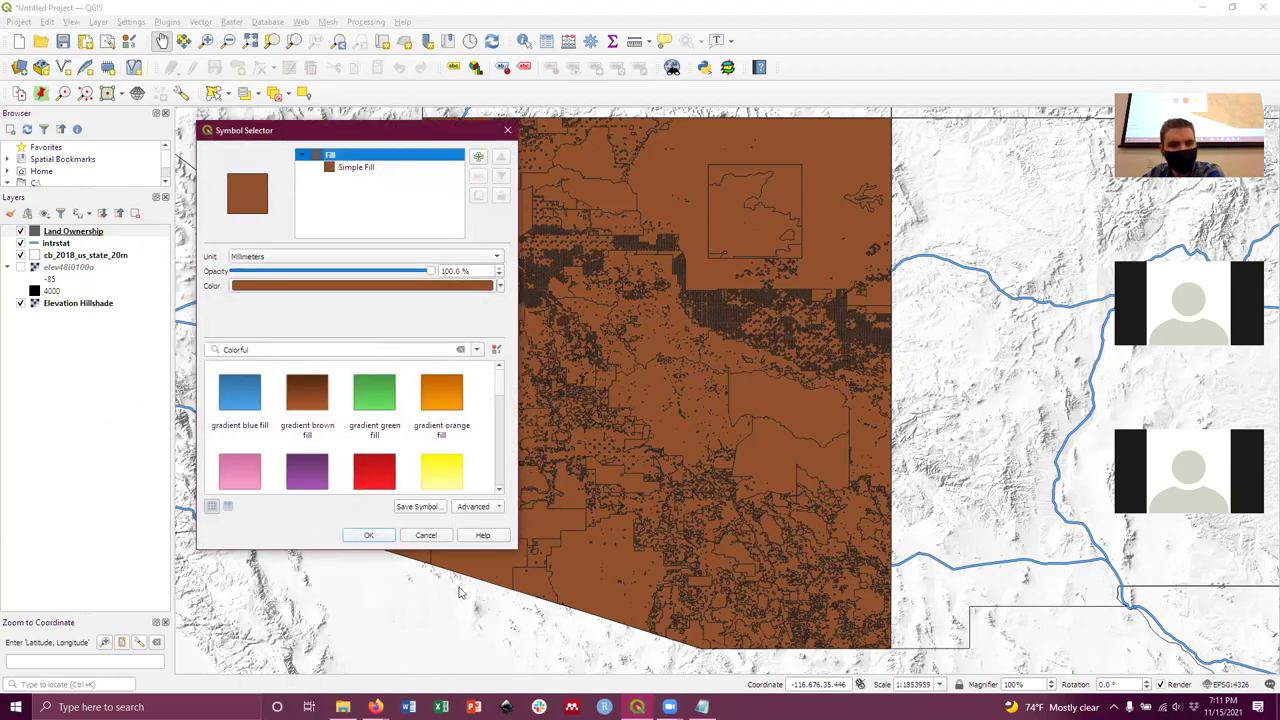
click(426, 536)
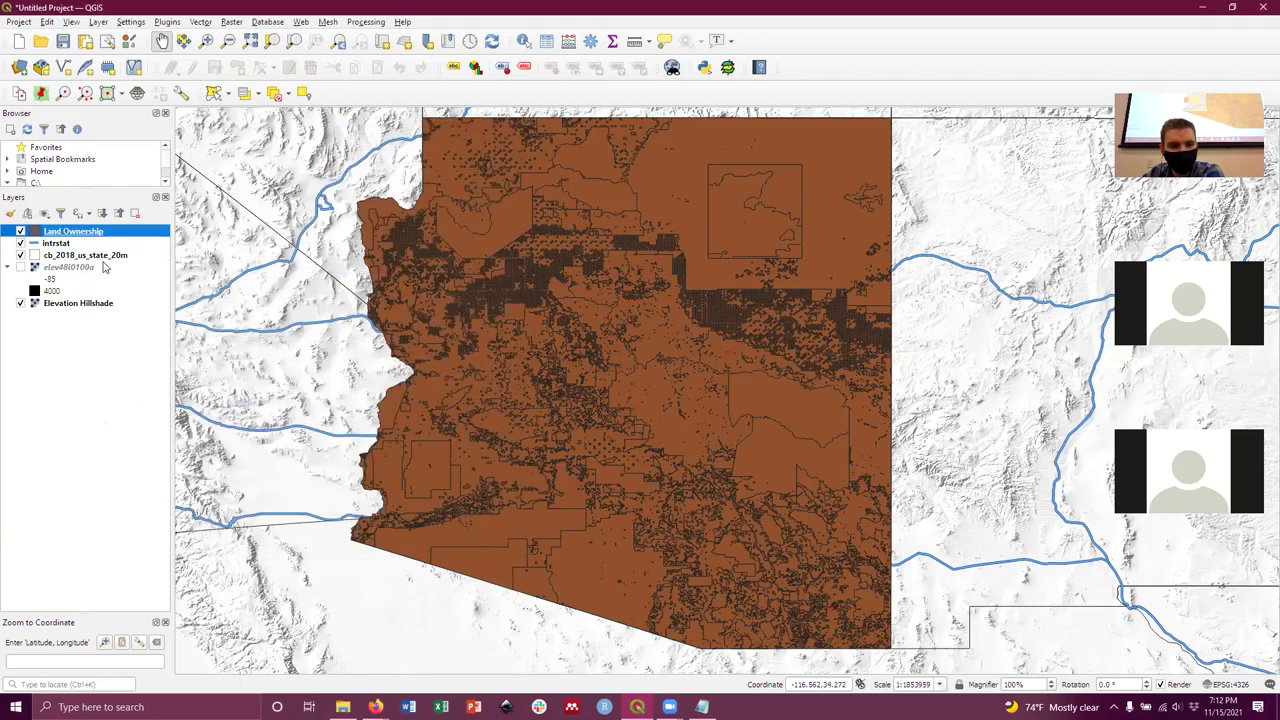
Open the symbology properties of the Land Ownership layer and change its renderer from a single symbol to Categorized.
right_click(88, 234)
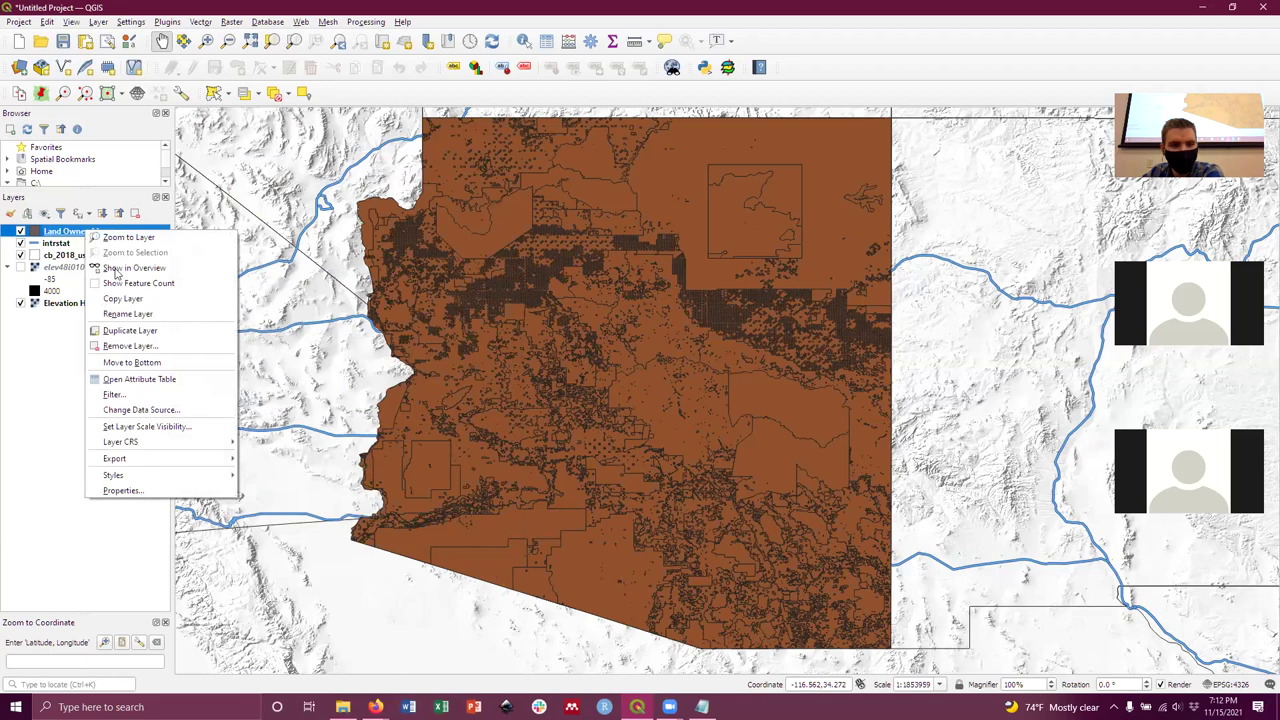
click(121, 491)
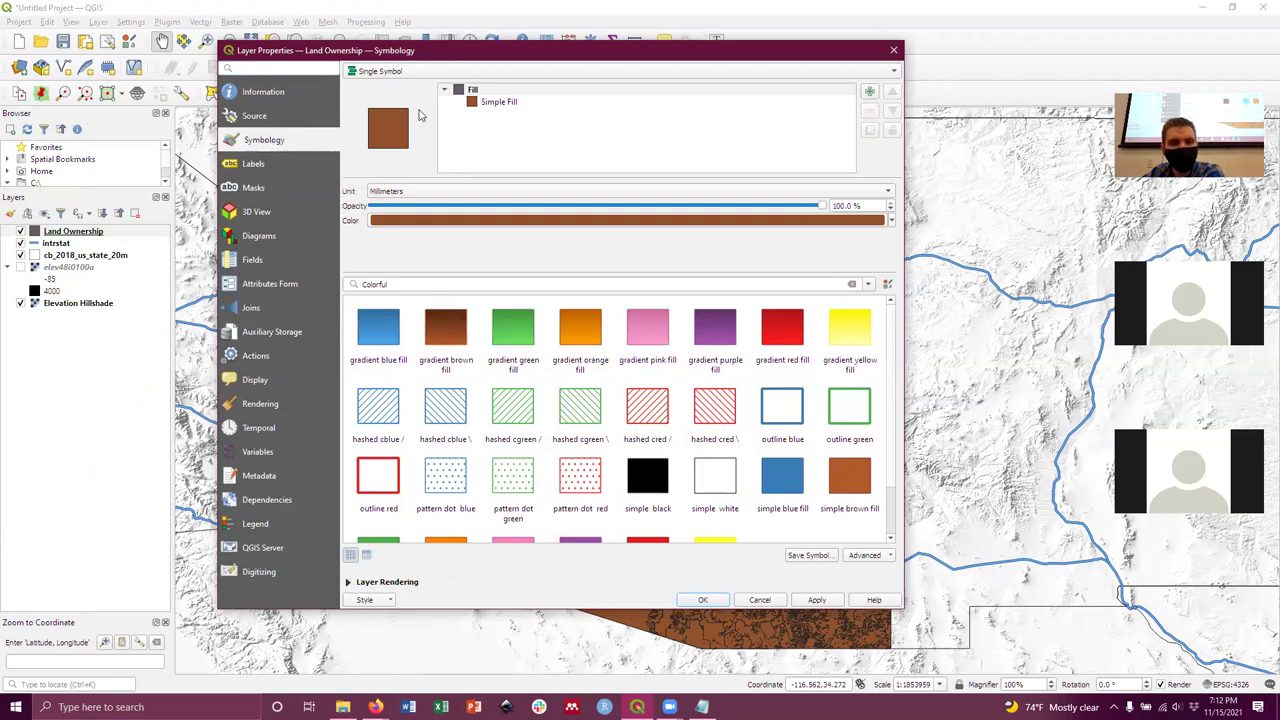
click(512, 104)
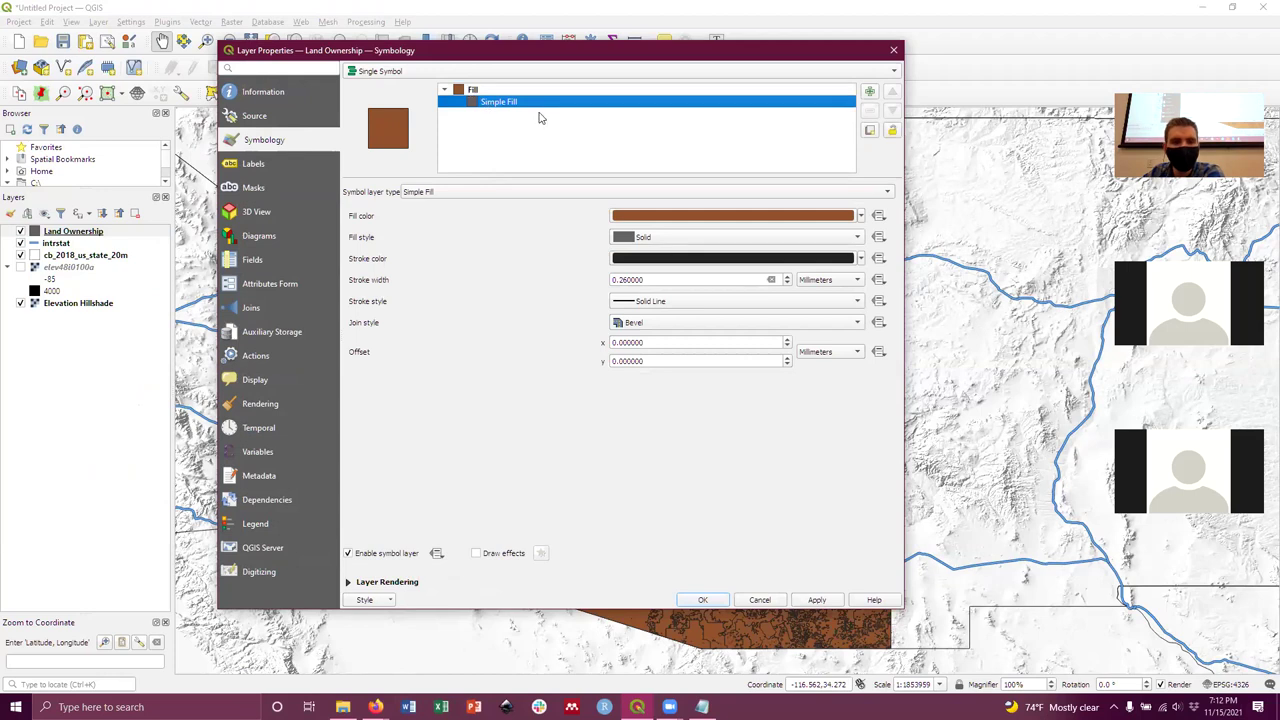
click(484, 91)
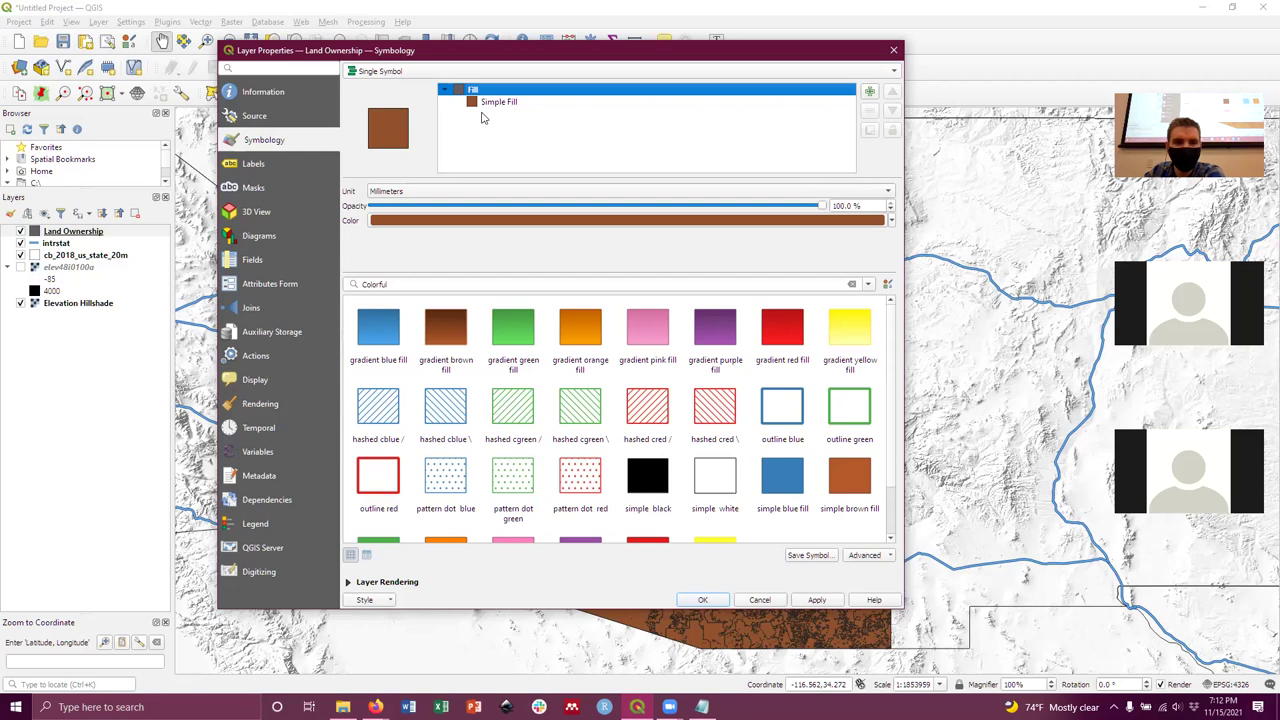
click(393, 77)
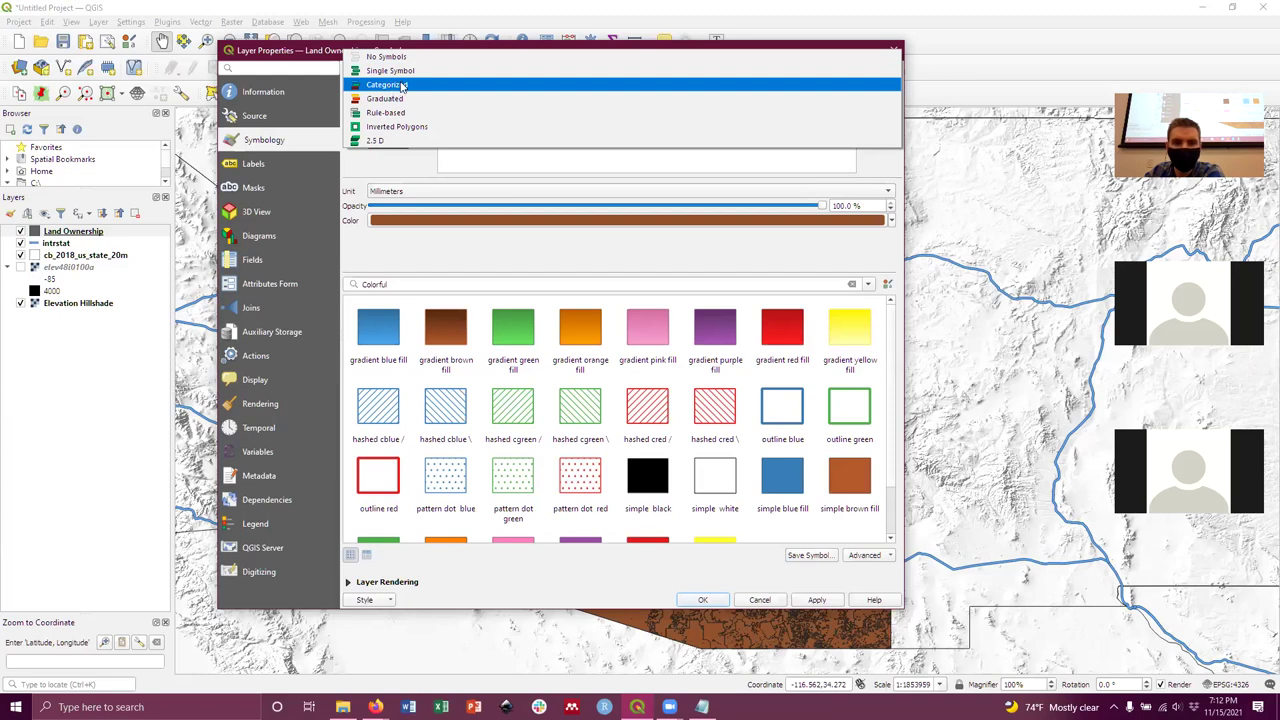
click(403, 86)
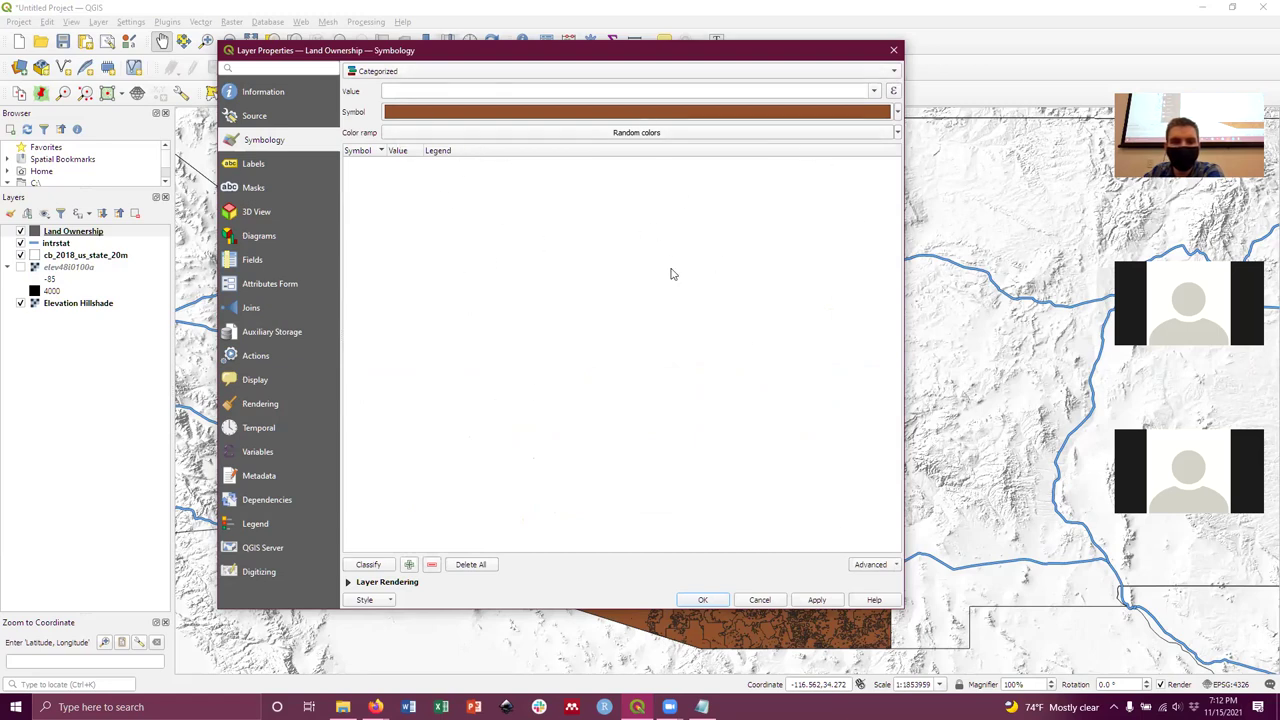
Classify Land Ownership by the CATEGORY field with random colors, widen the value column, and apply the styling.
click(875, 92)
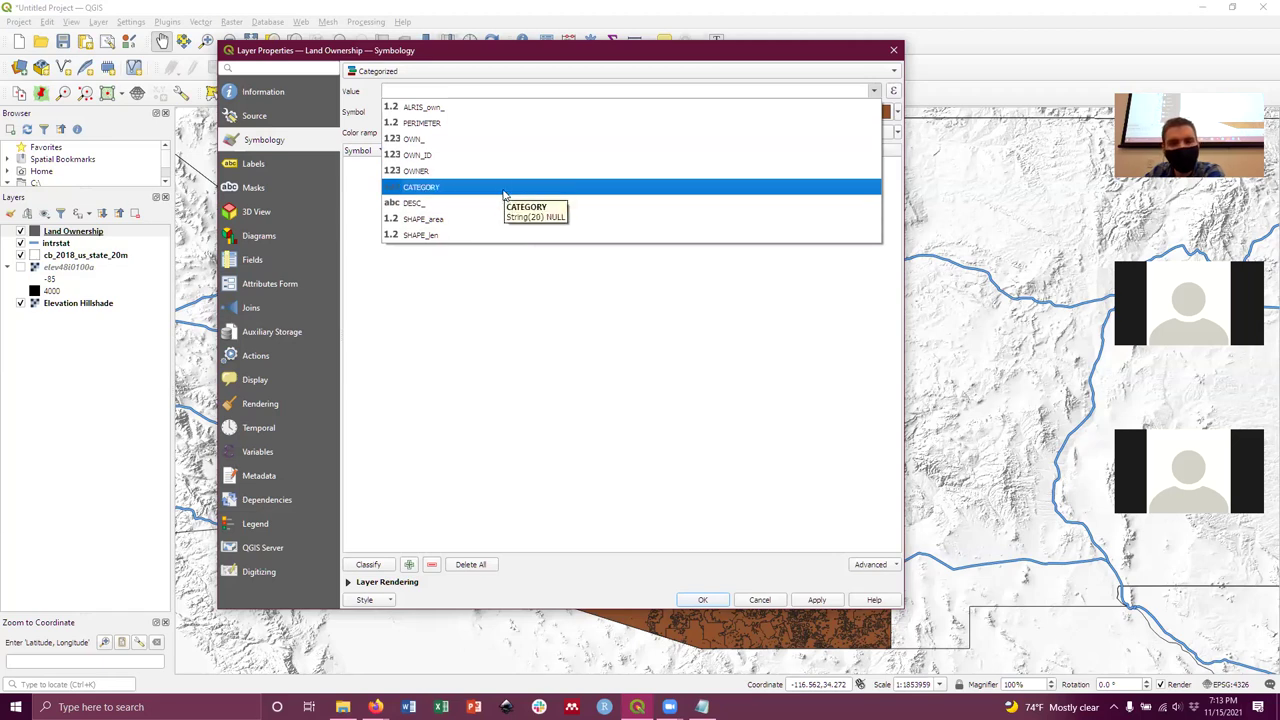
click(446, 189)
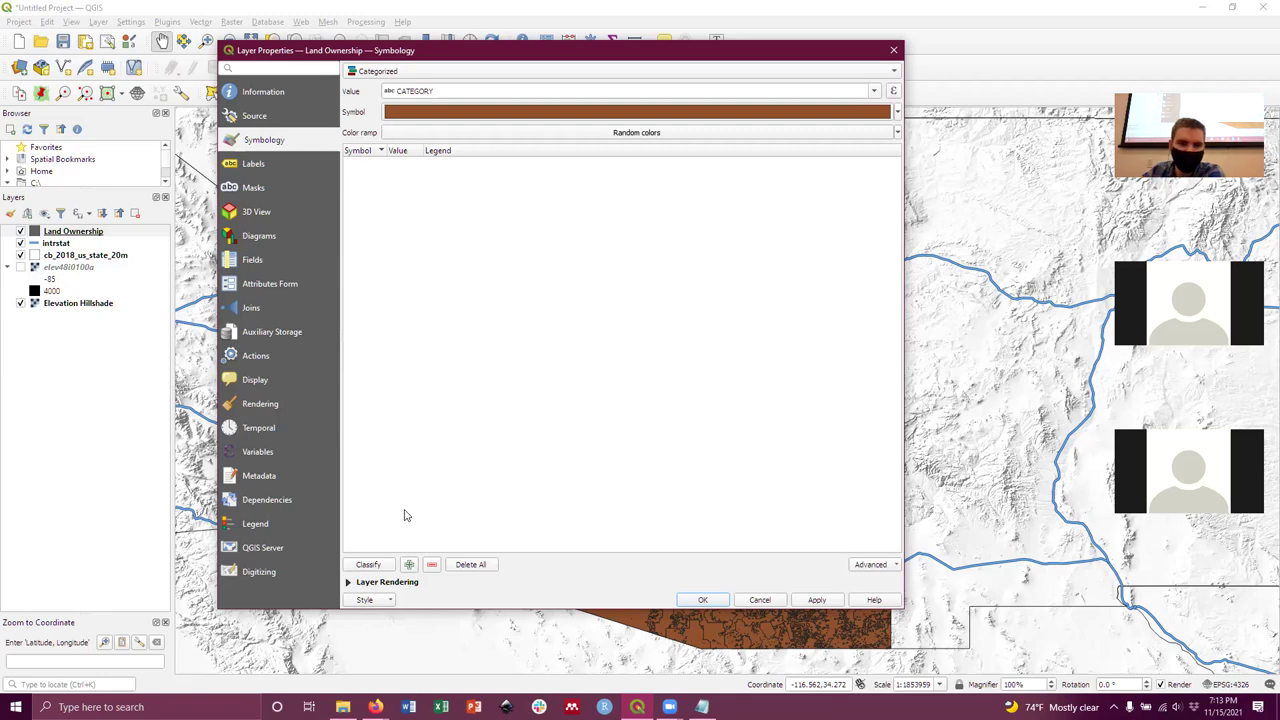
click(368, 565)
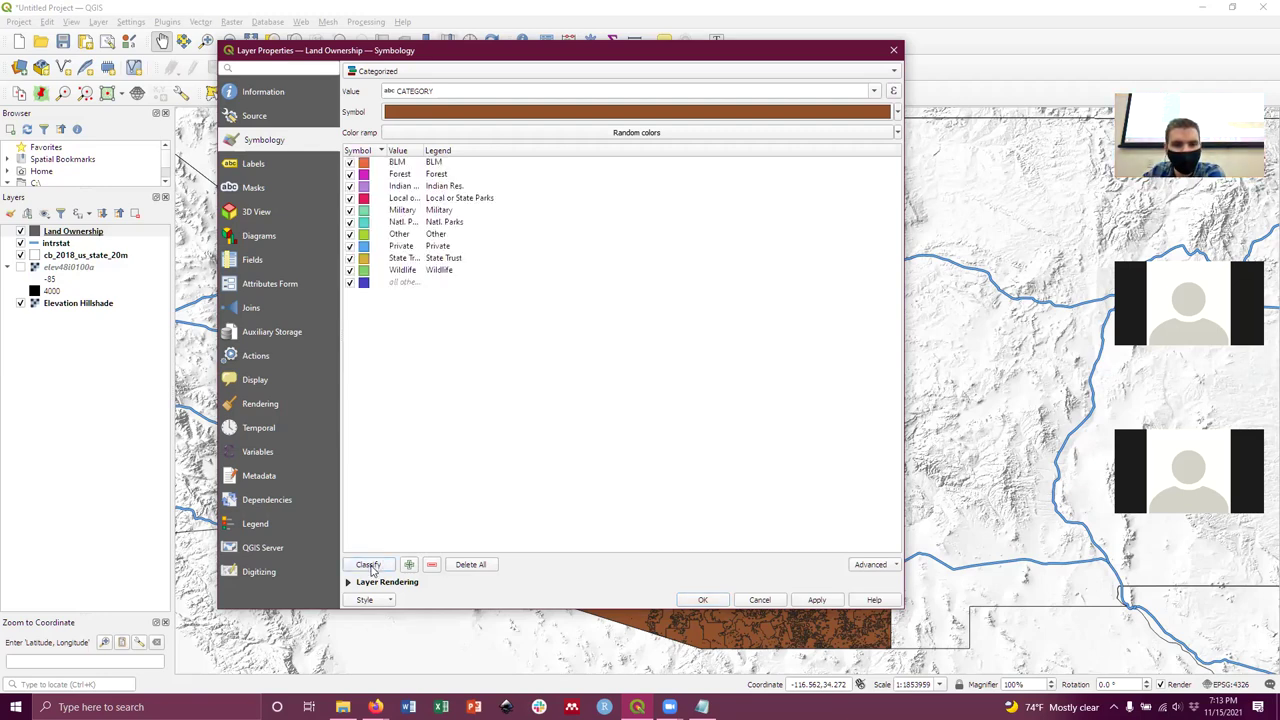
drag(387, 145, 498, 168)
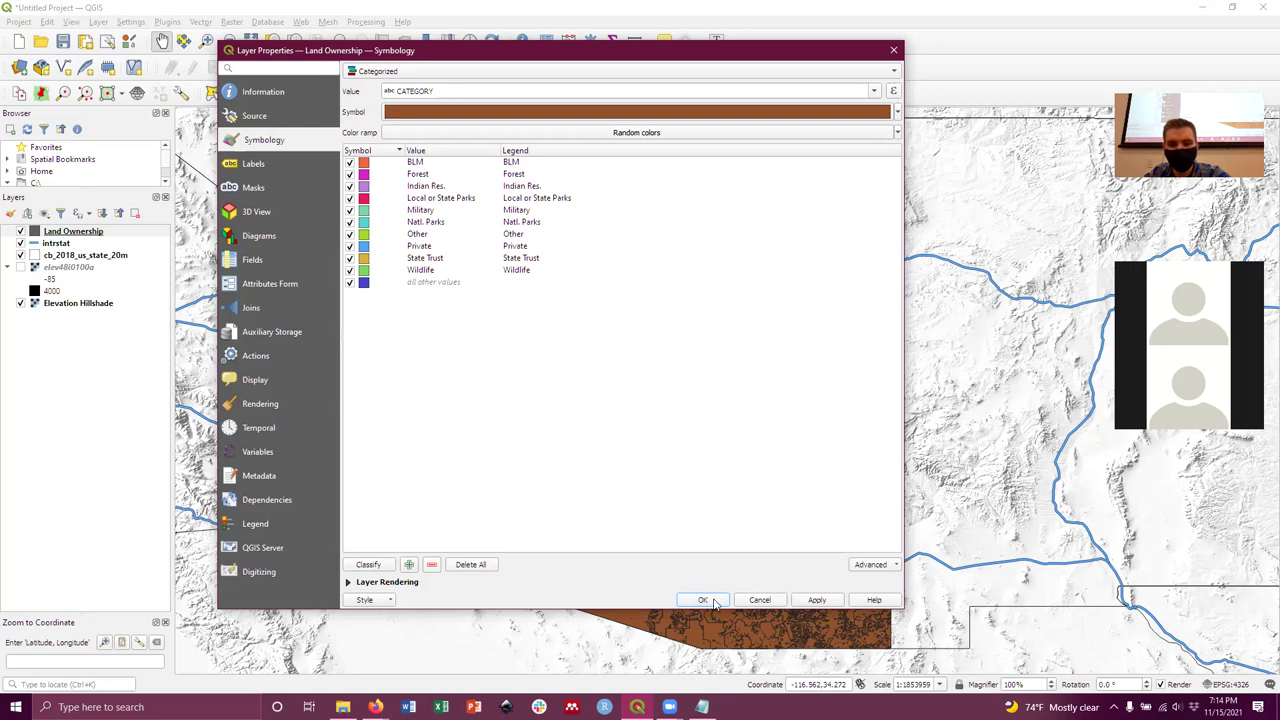
click(813, 600)
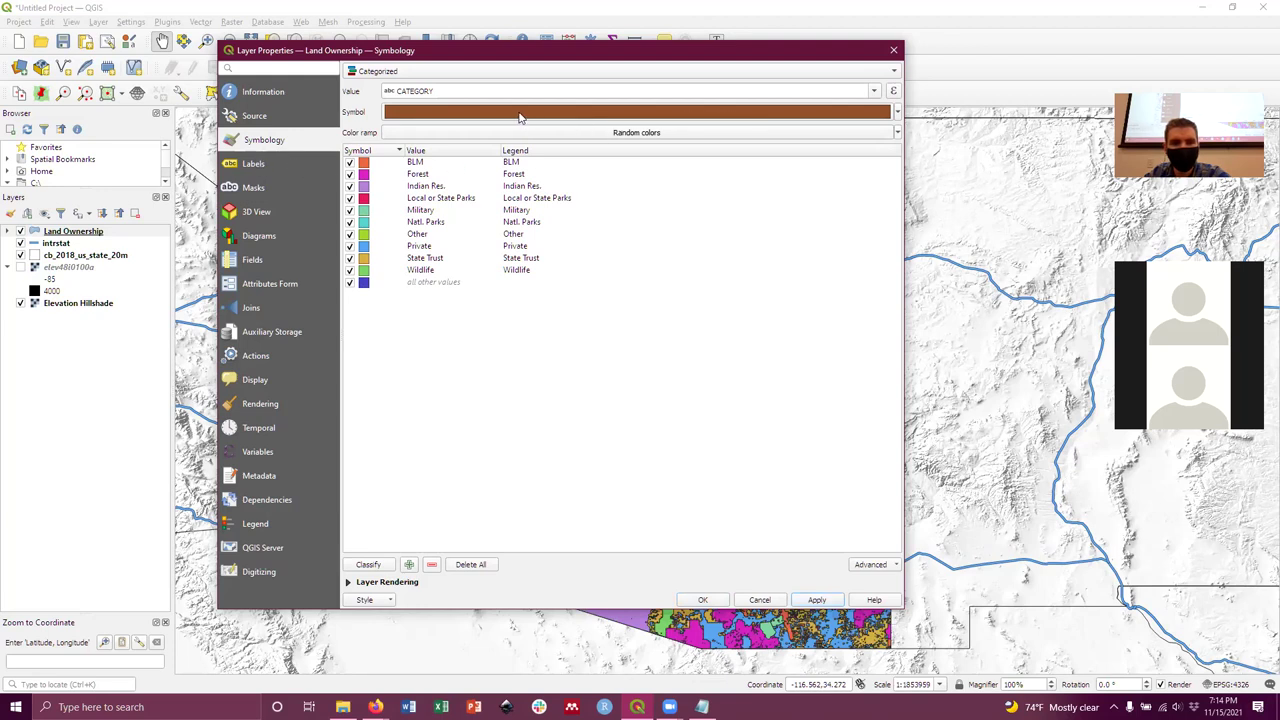
Set the opacity of the shared category symbol to 66.2% and apply it to the Land Ownership layer.
click(601, 110)
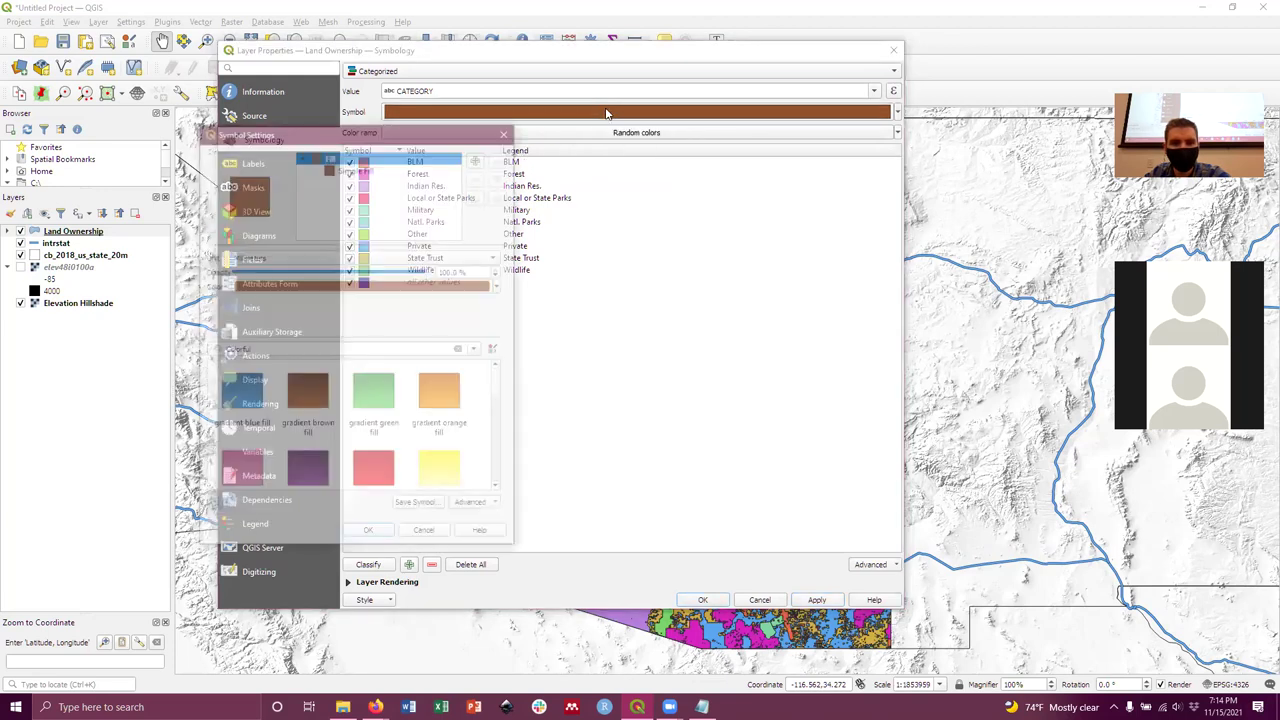
drag(433, 278, 366, 284)
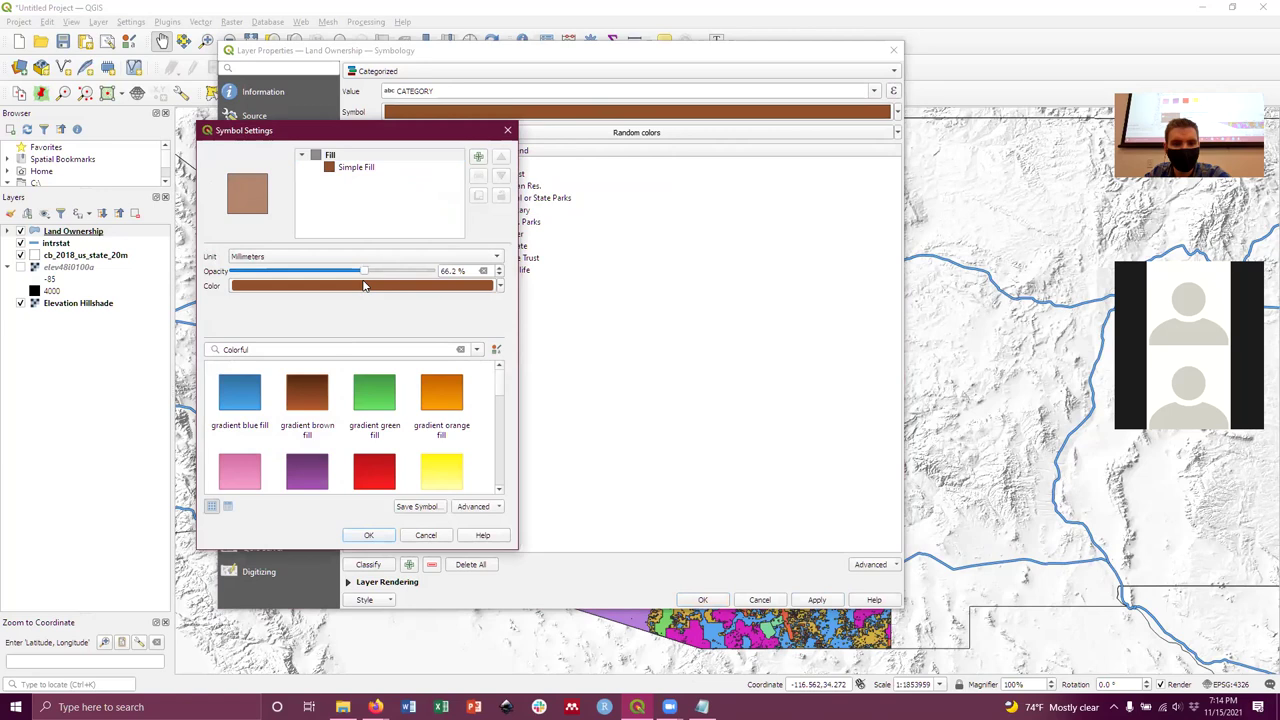
click(368, 535)
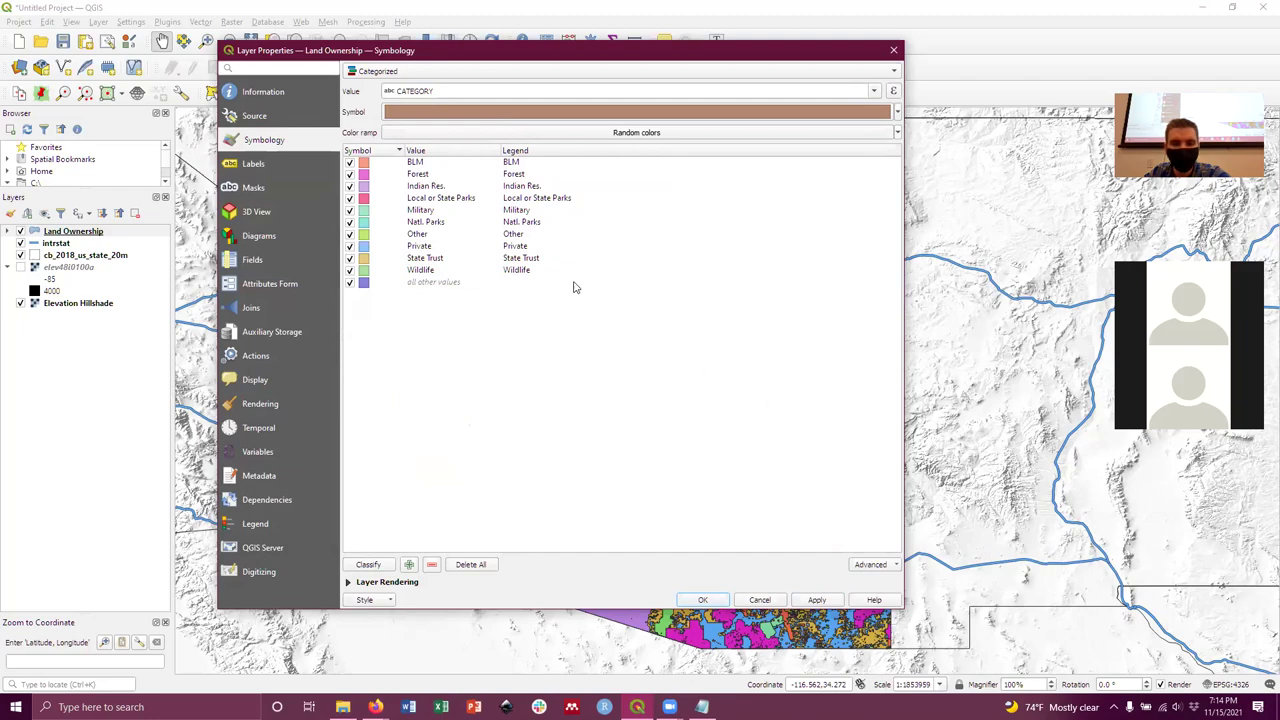
click(705, 600)
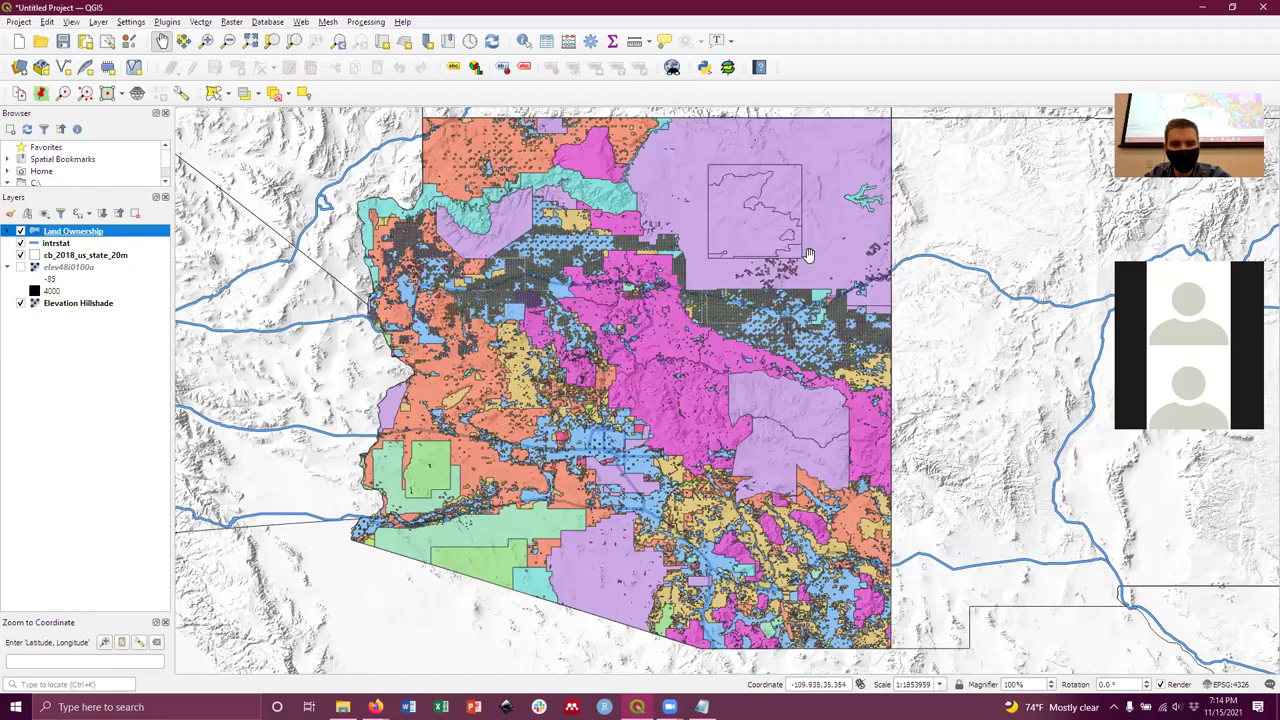
Reopen the Land Ownership symbology and make the Private category's simple fill color fully transparent at 0% opacity.
double_click(34, 231)
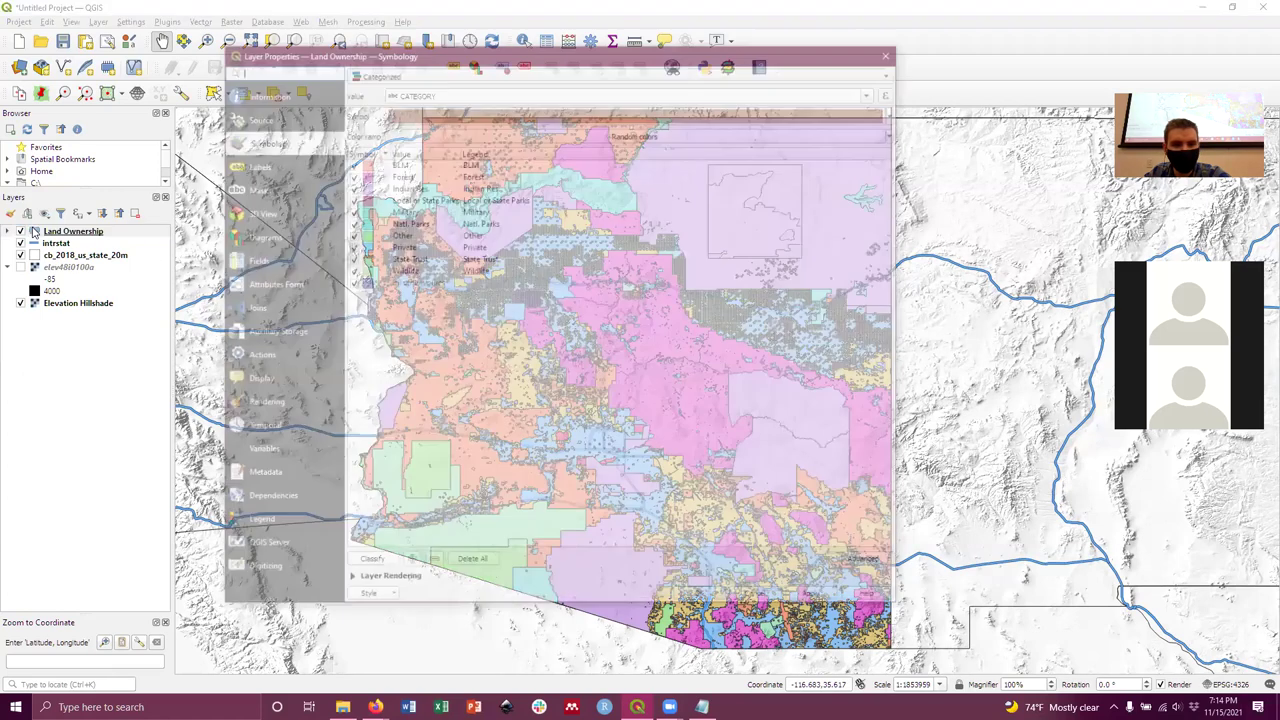
double_click(365, 248)
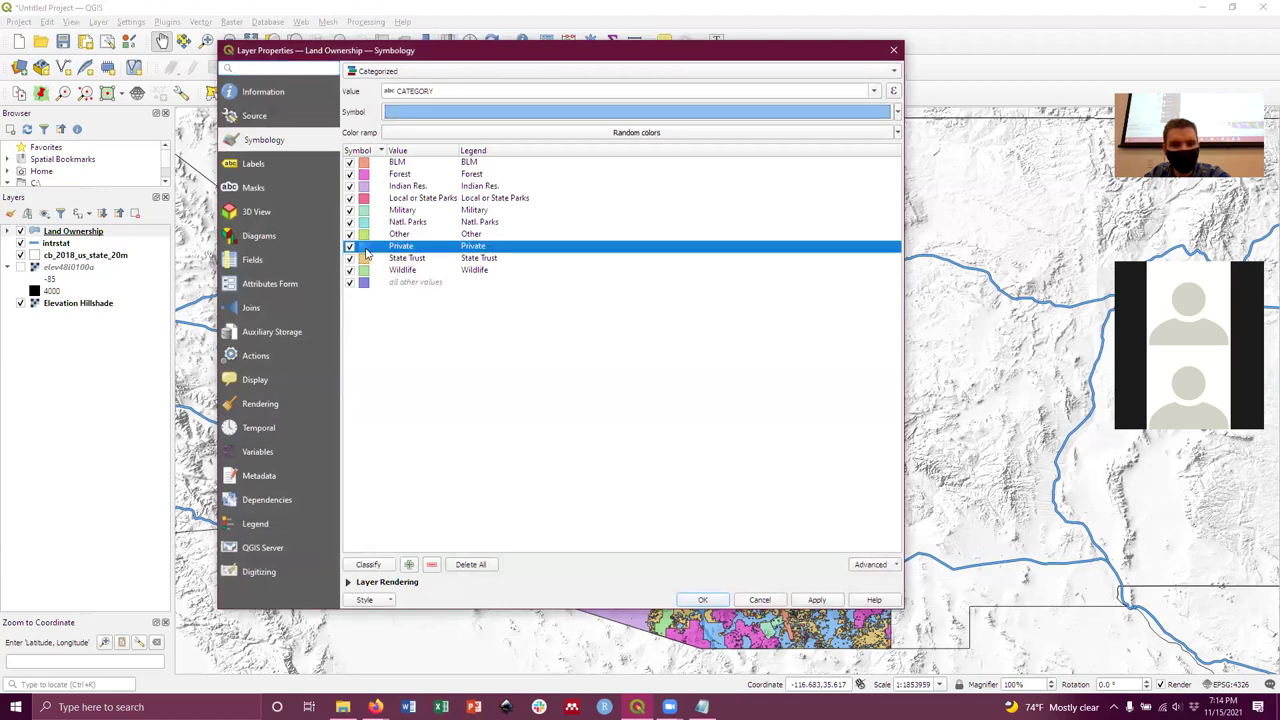
click(336, 168)
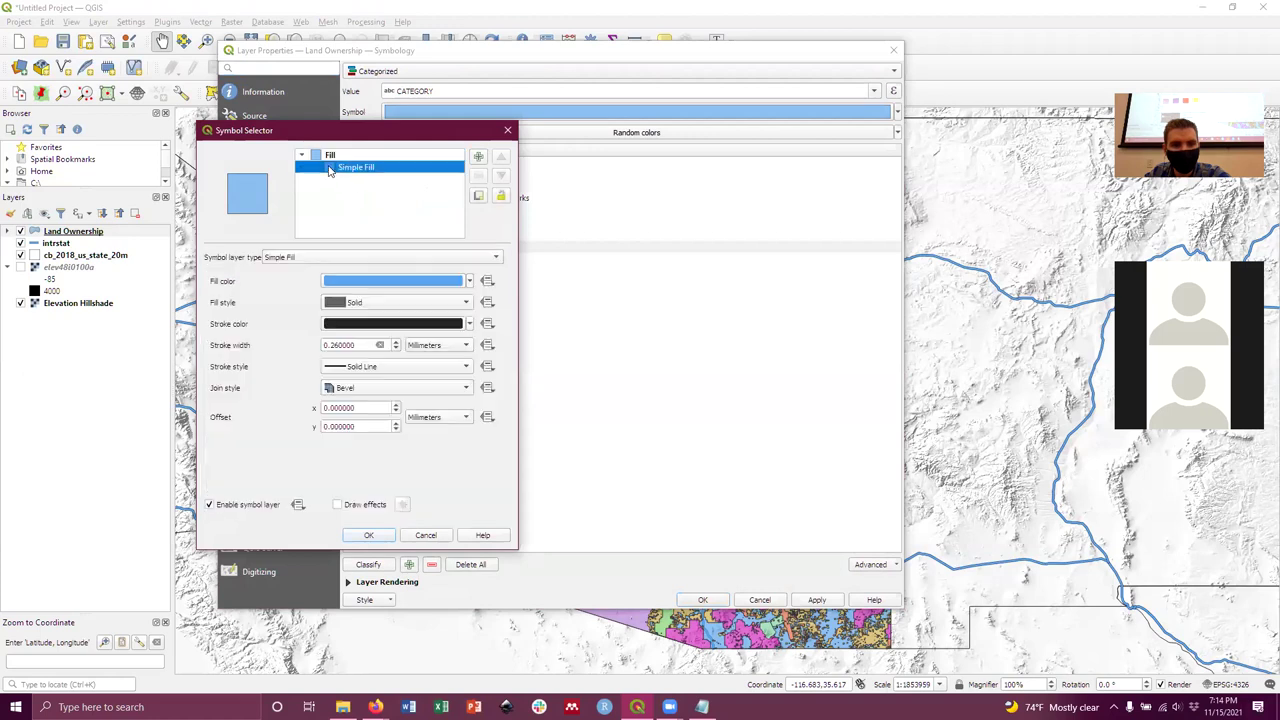
click(392, 280)
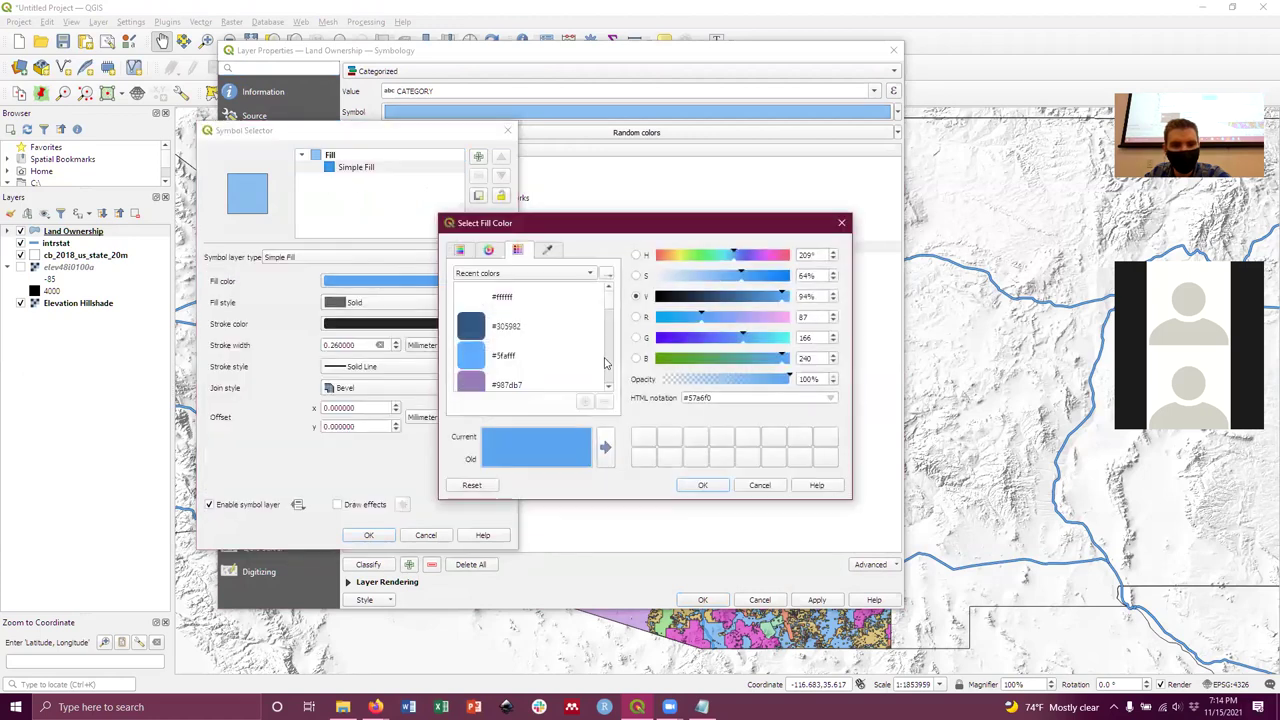
drag(789, 379, 661, 380)
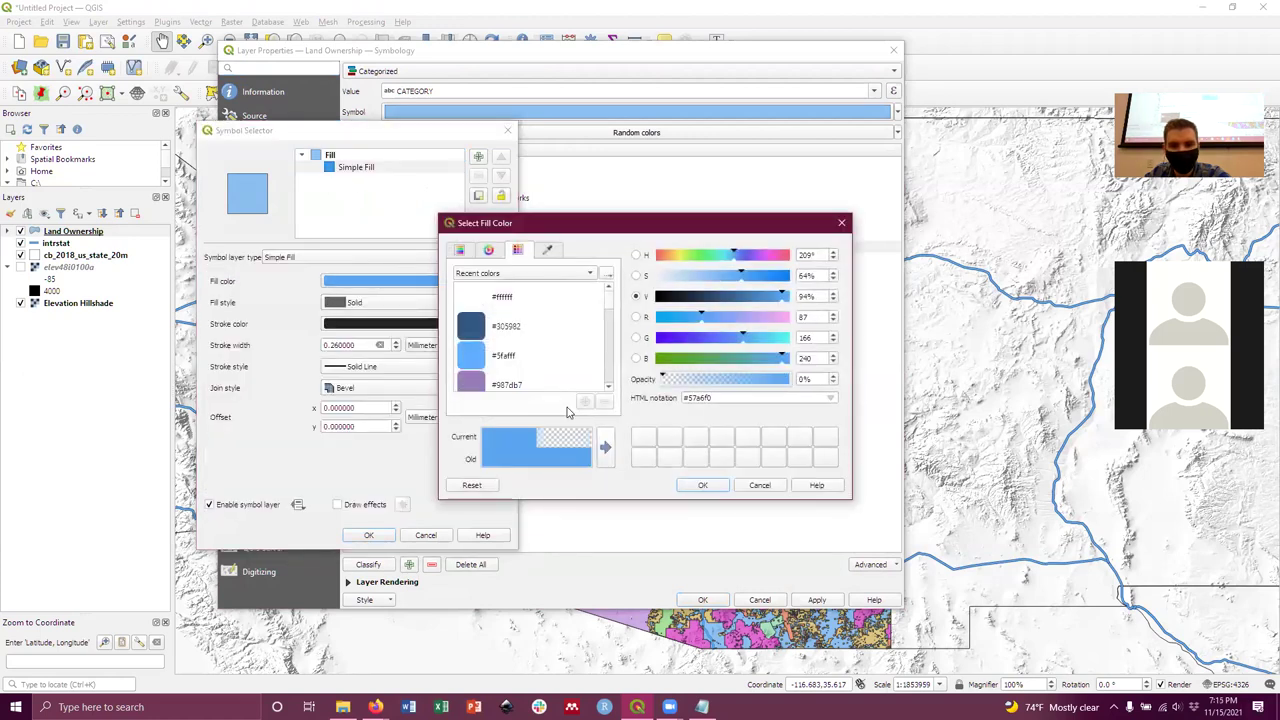
click(702, 485)
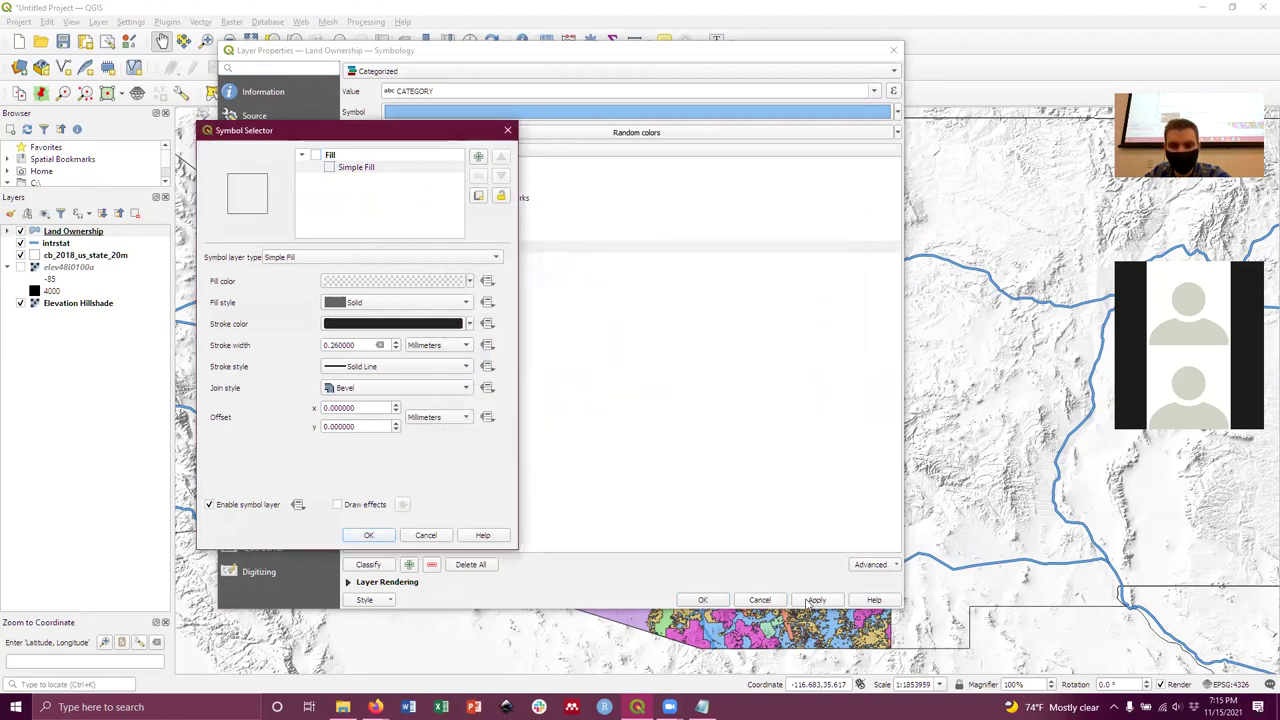
click(368, 536)
Recheck the Private category's transparent simple fill and apply the symbology changes to the Land Ownership layer.
click(396, 271)
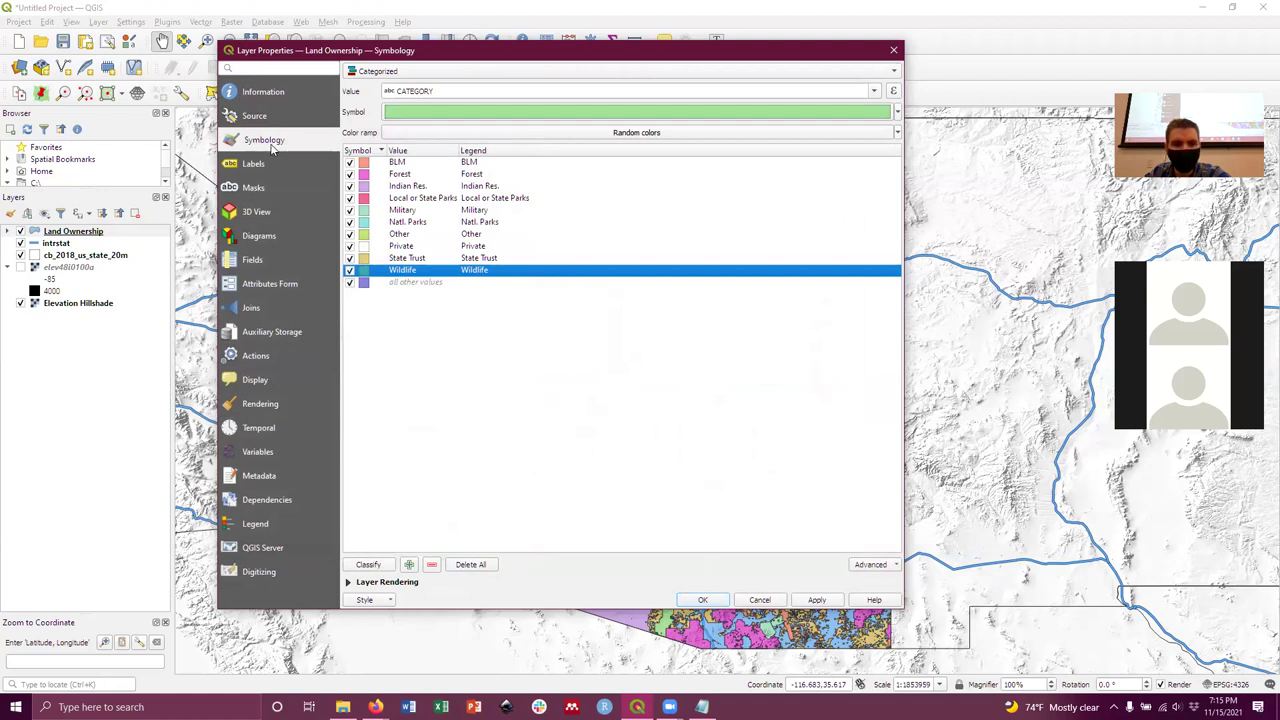
double_click(364, 247)
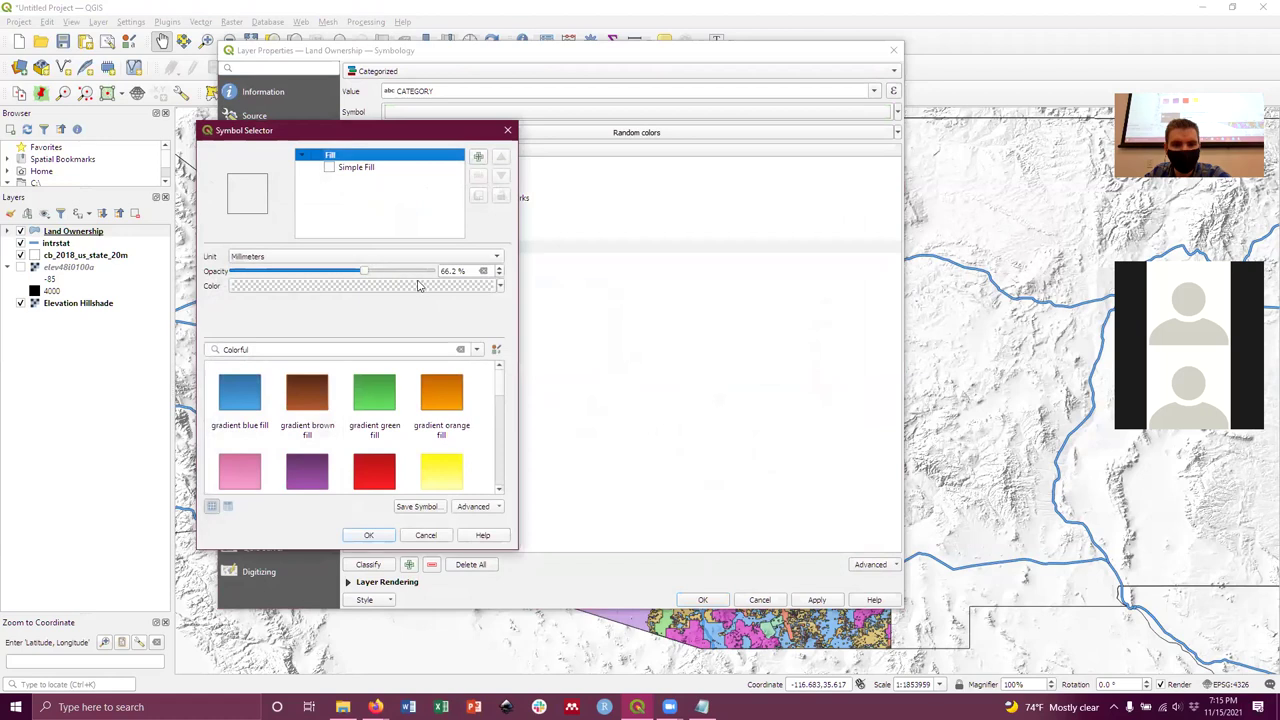
click(329, 169)
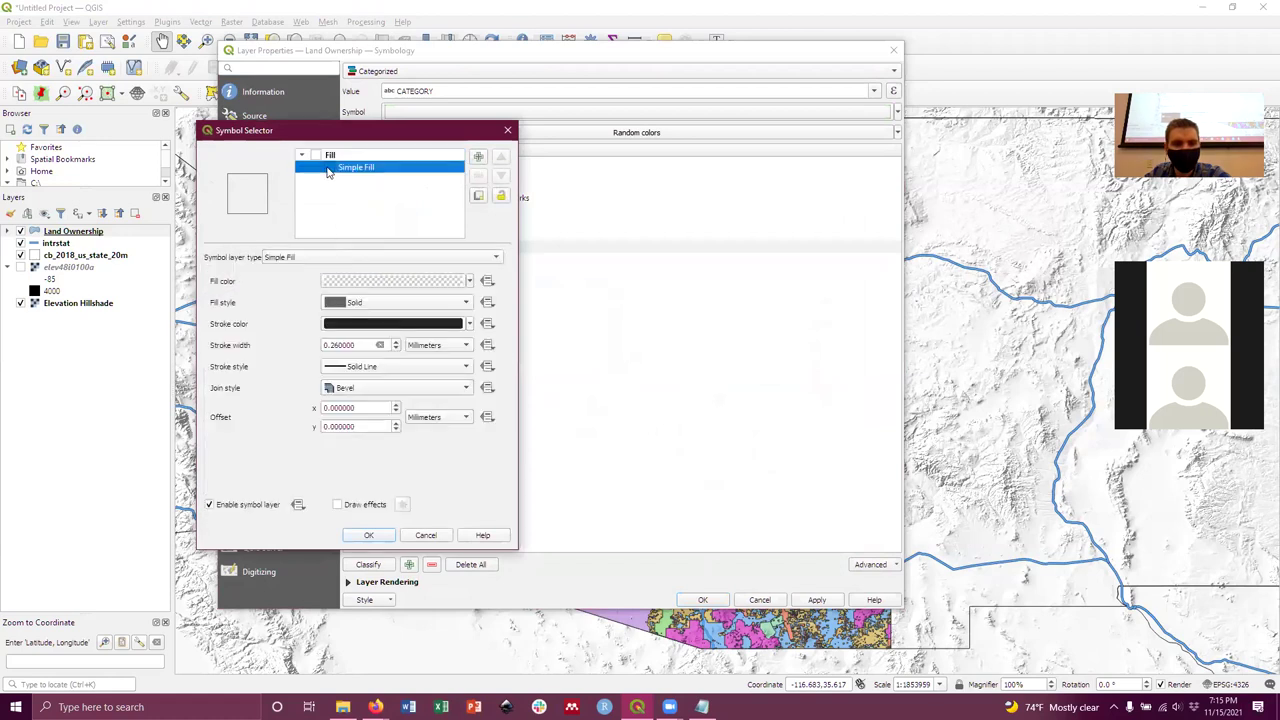
click(352, 283)
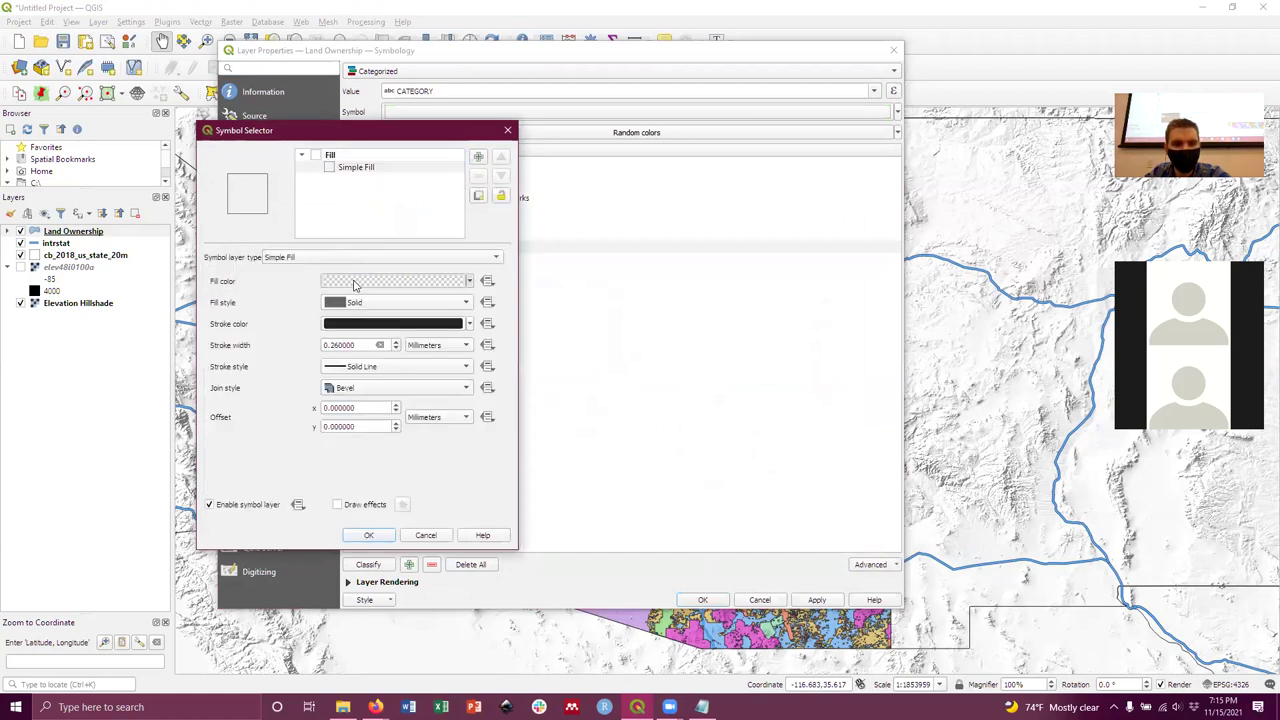
drag(785, 379, 638, 389)
click(697, 486)
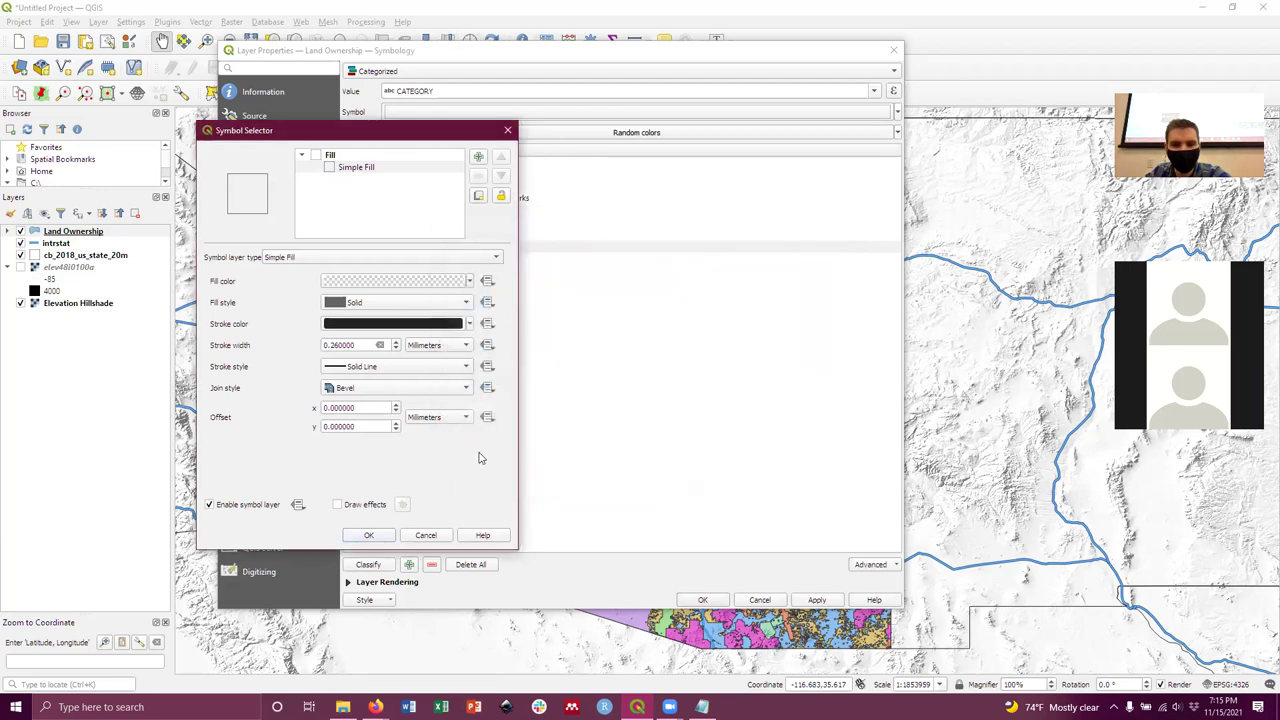
click(369, 536)
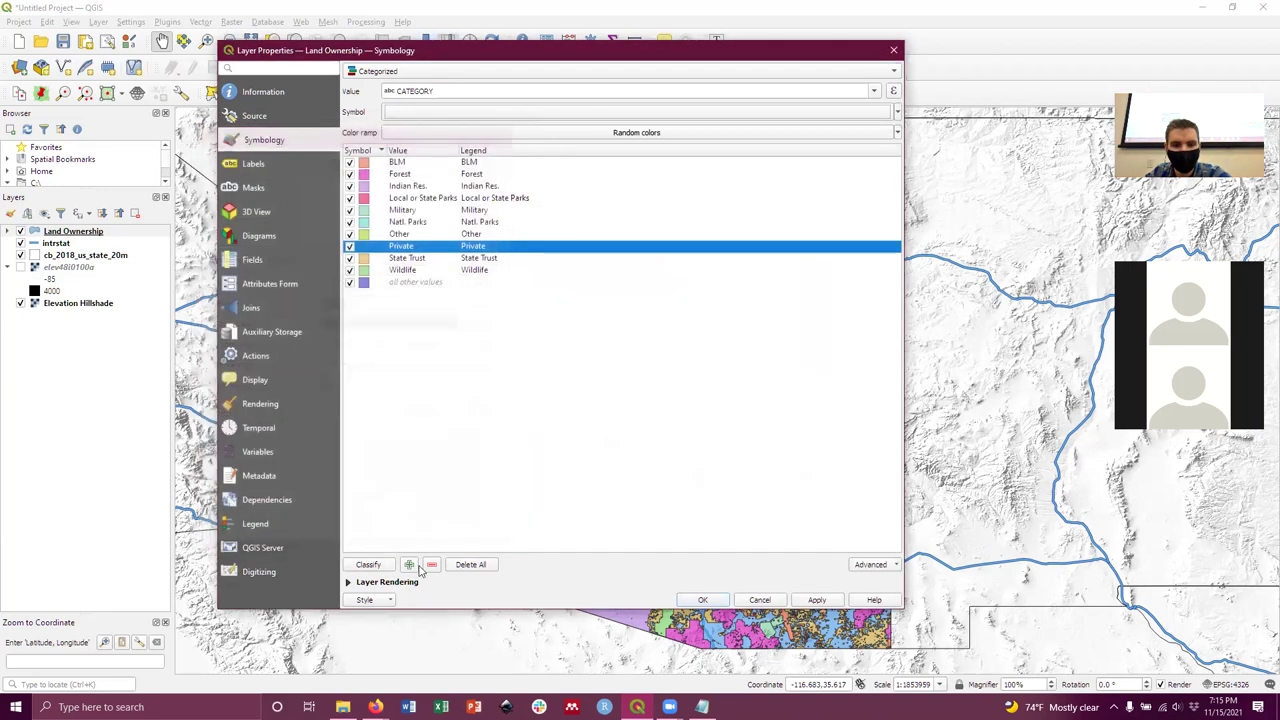
click(703, 600)
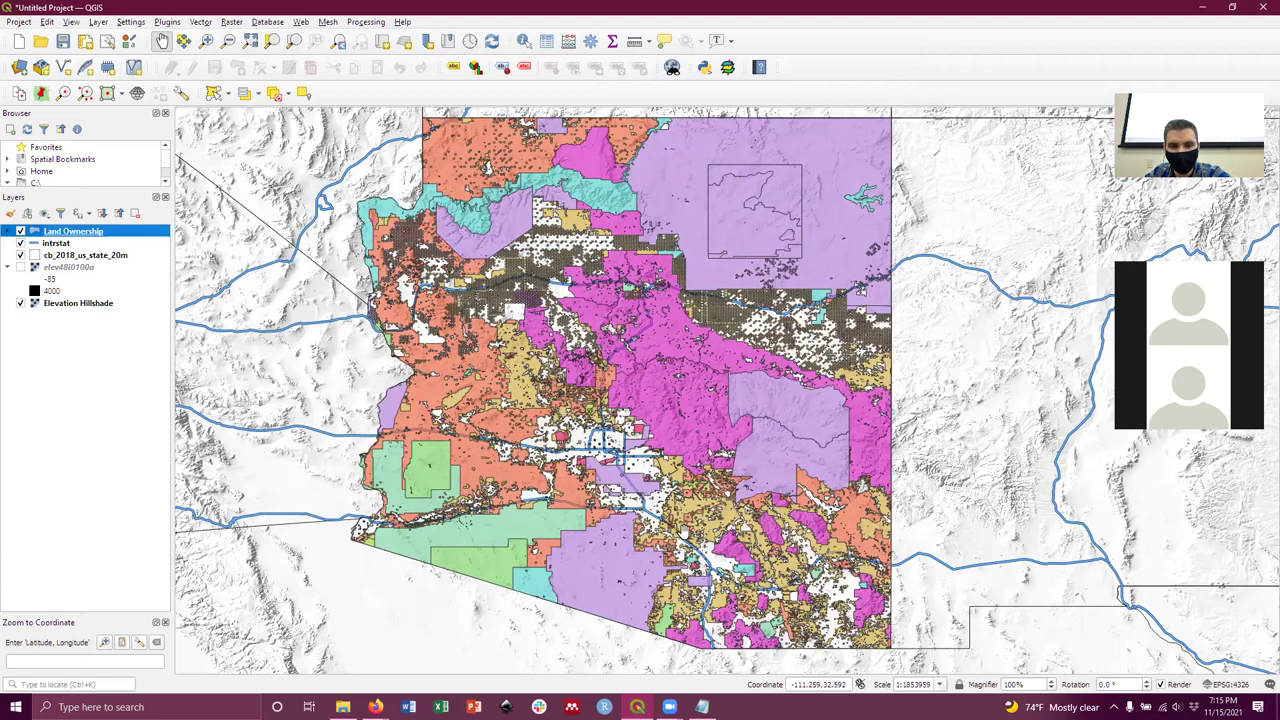
Expand the Land Ownership layer's legend to list its categories beside the map.
drag(761, 510, 848, 508)
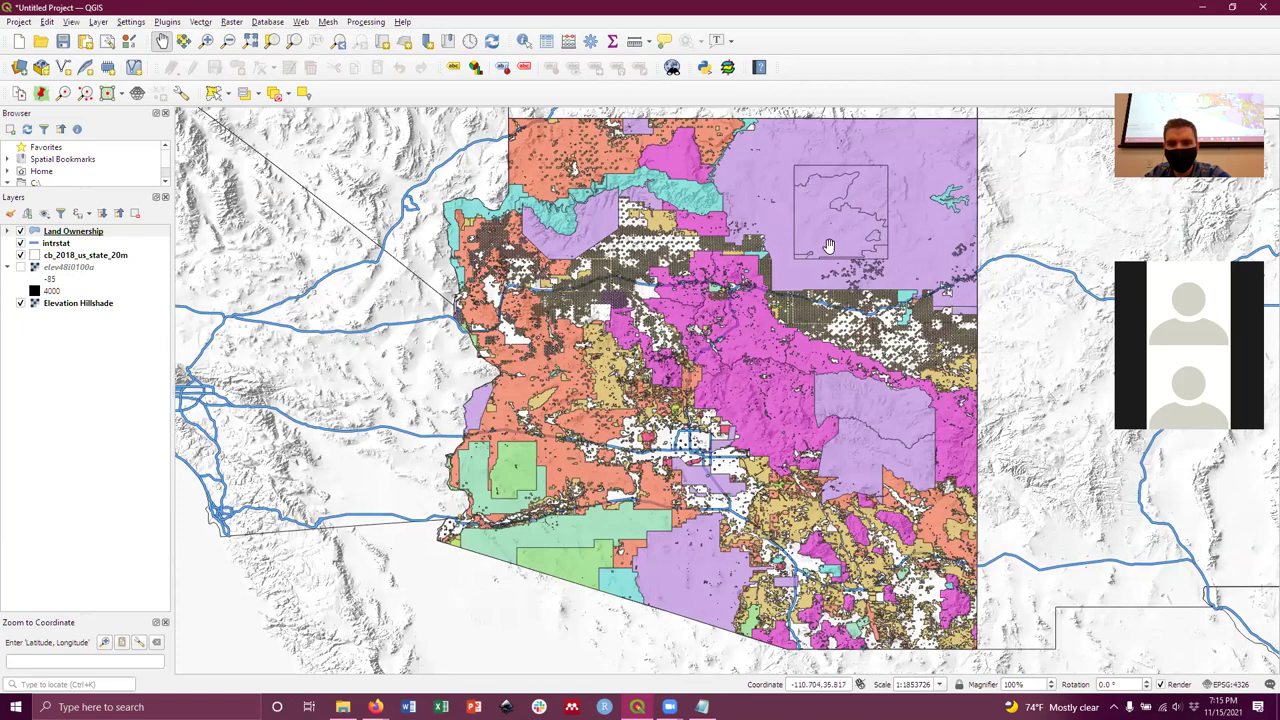
click(8, 231)
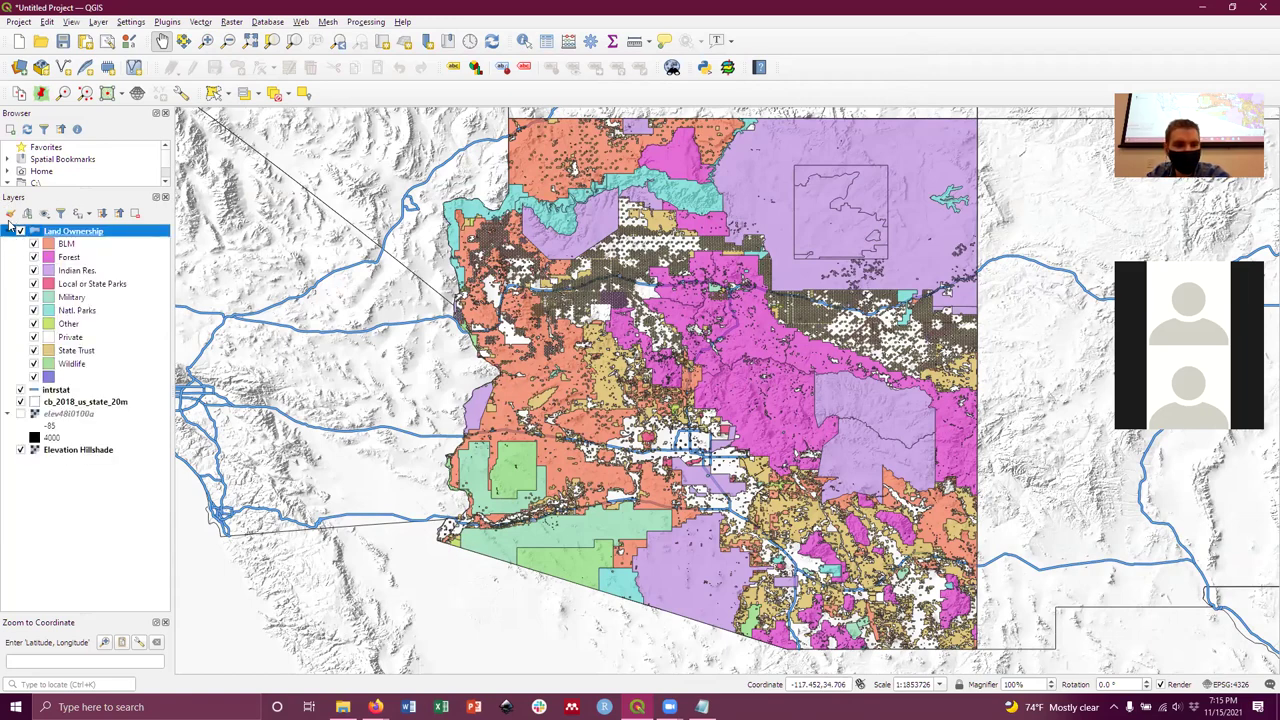
click(9, 231)
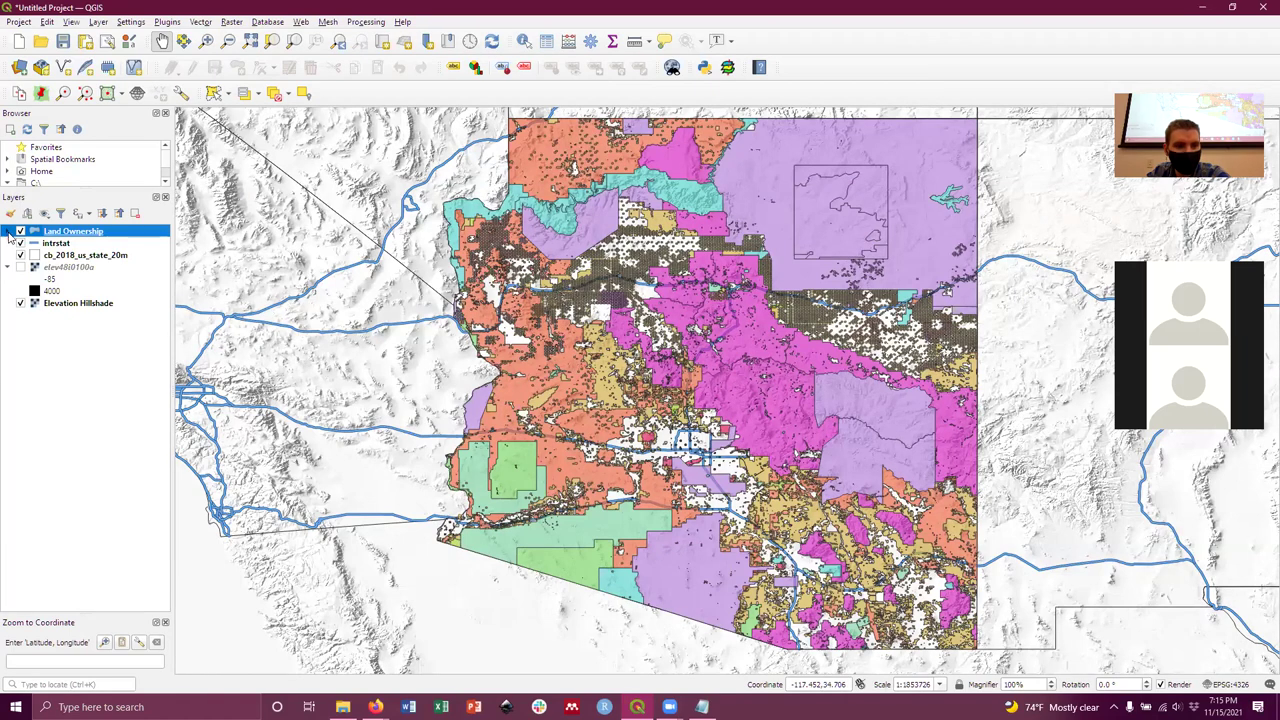
click(8, 231)
click(66, 246)
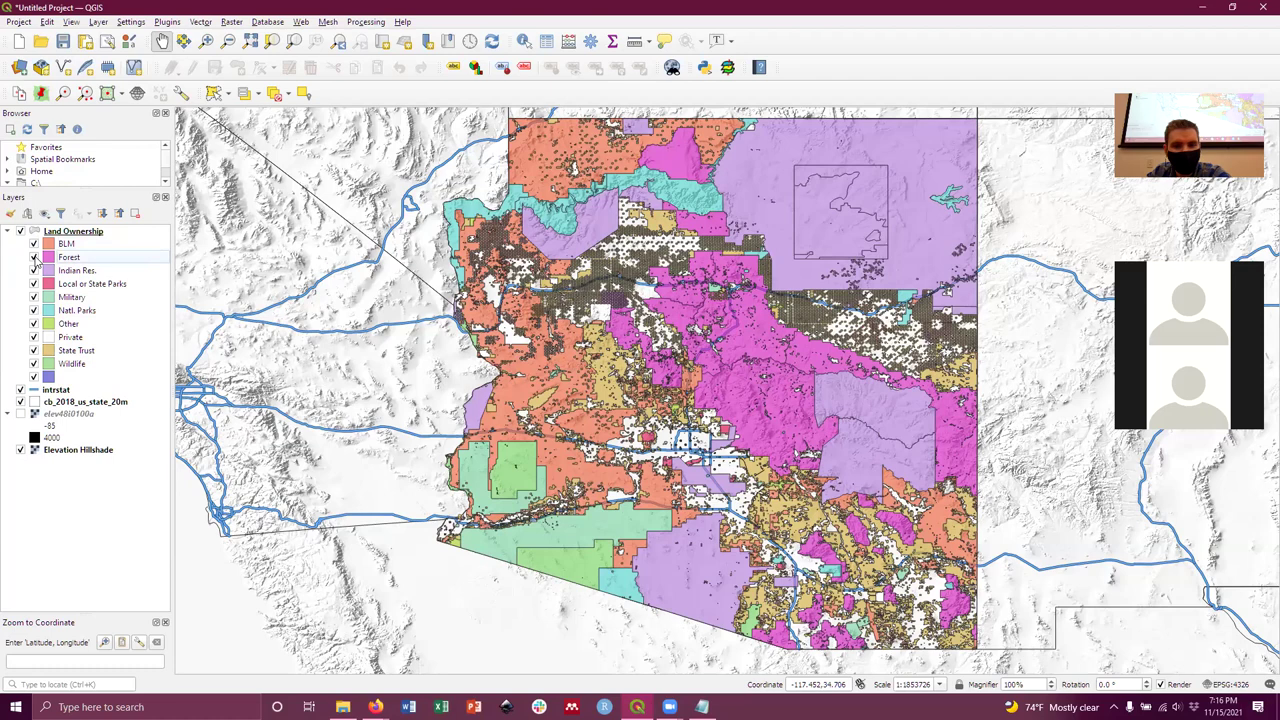
Toggle the Forest category's visibility off and back on, and hide the Local or State Parks category.
click(34, 257)
click(34, 257)
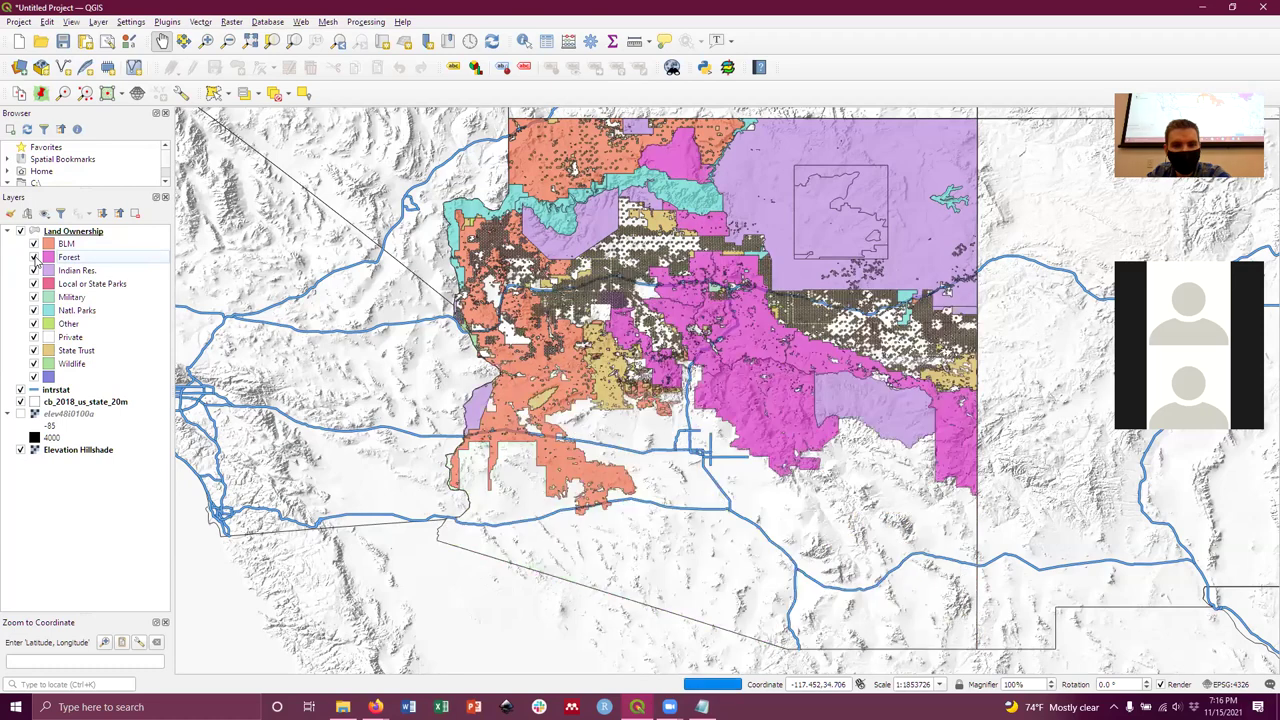
click(34, 257)
click(34, 257)
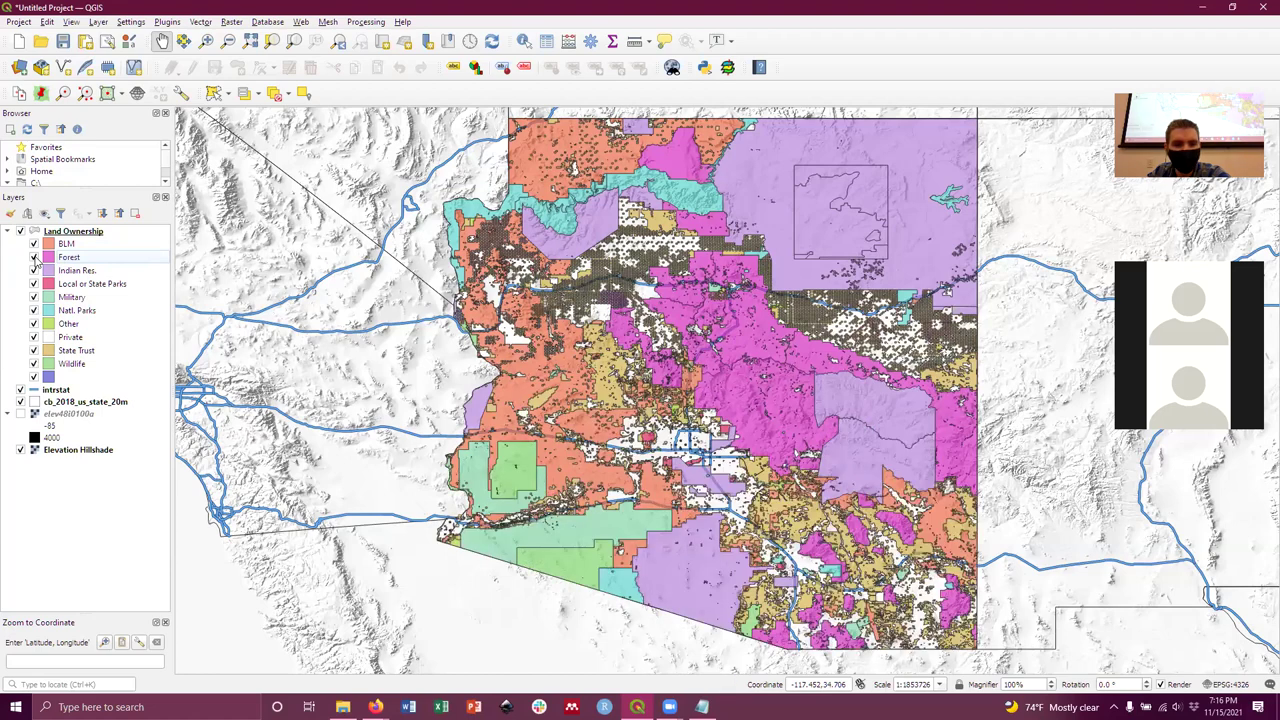
click(34, 285)
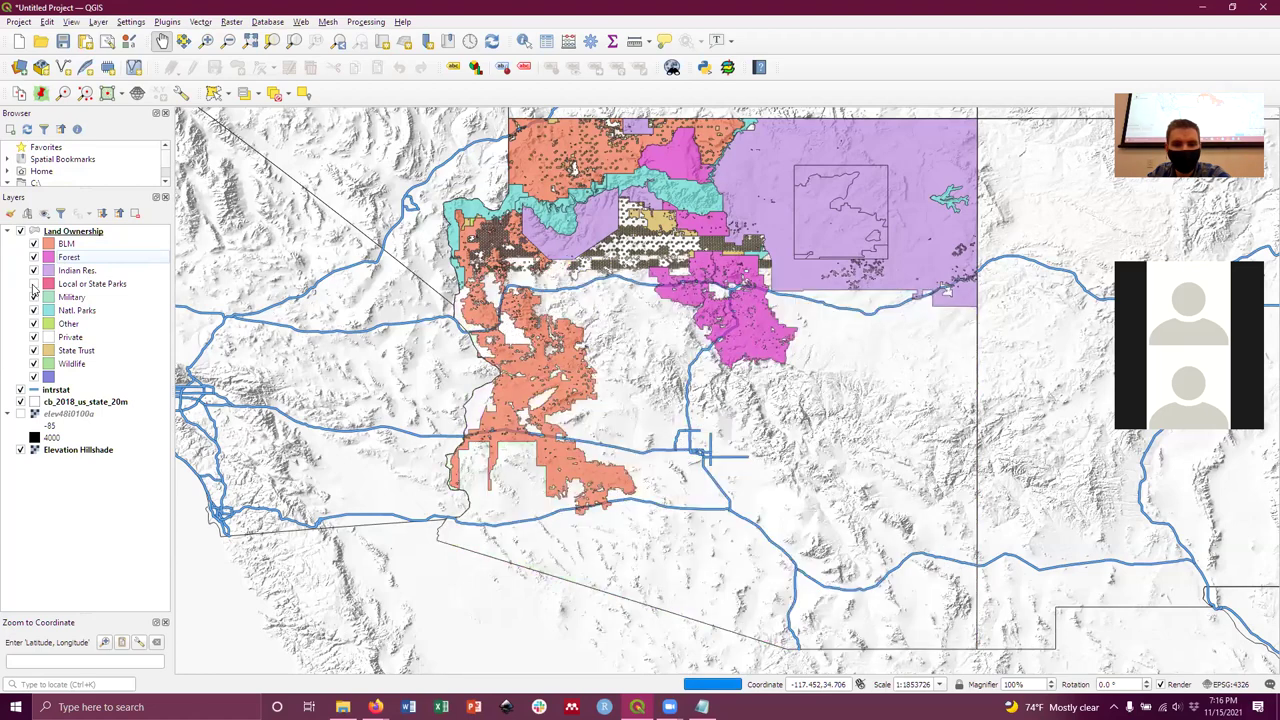
Turn the Local or State Parks category back on, and toggle the BLM category's visibility off and on.
click(34, 285)
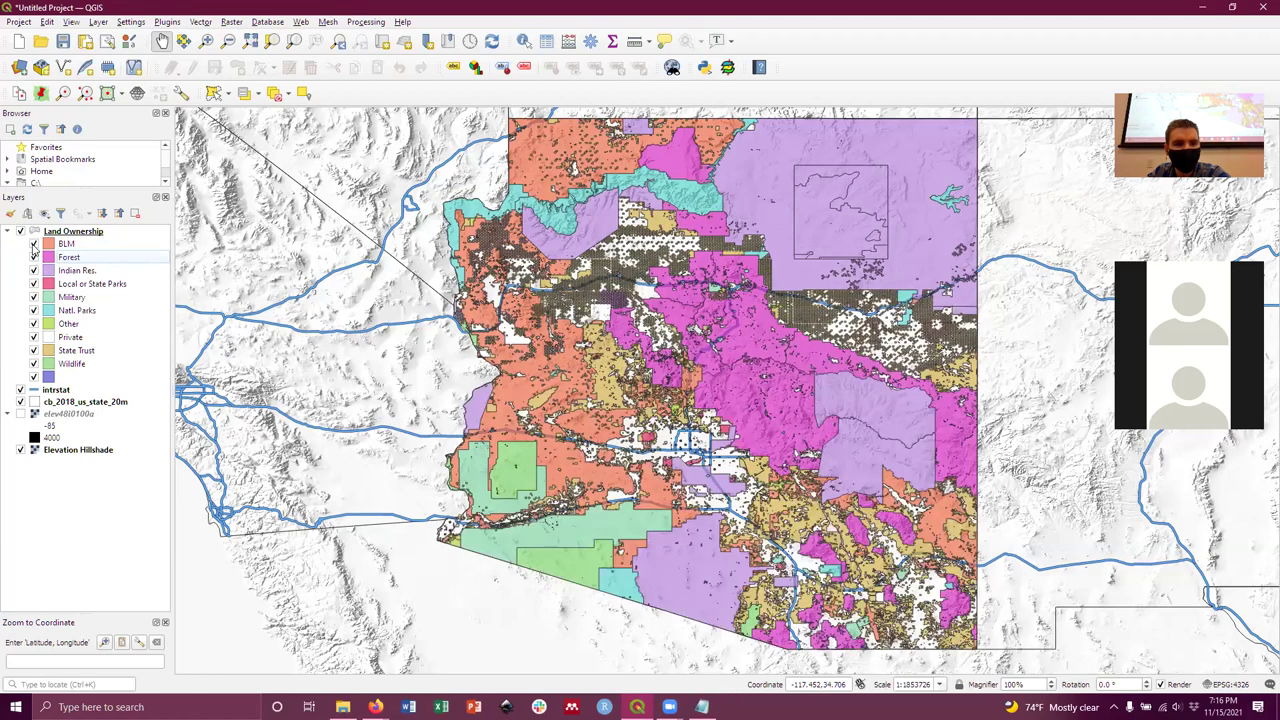
click(34, 245)
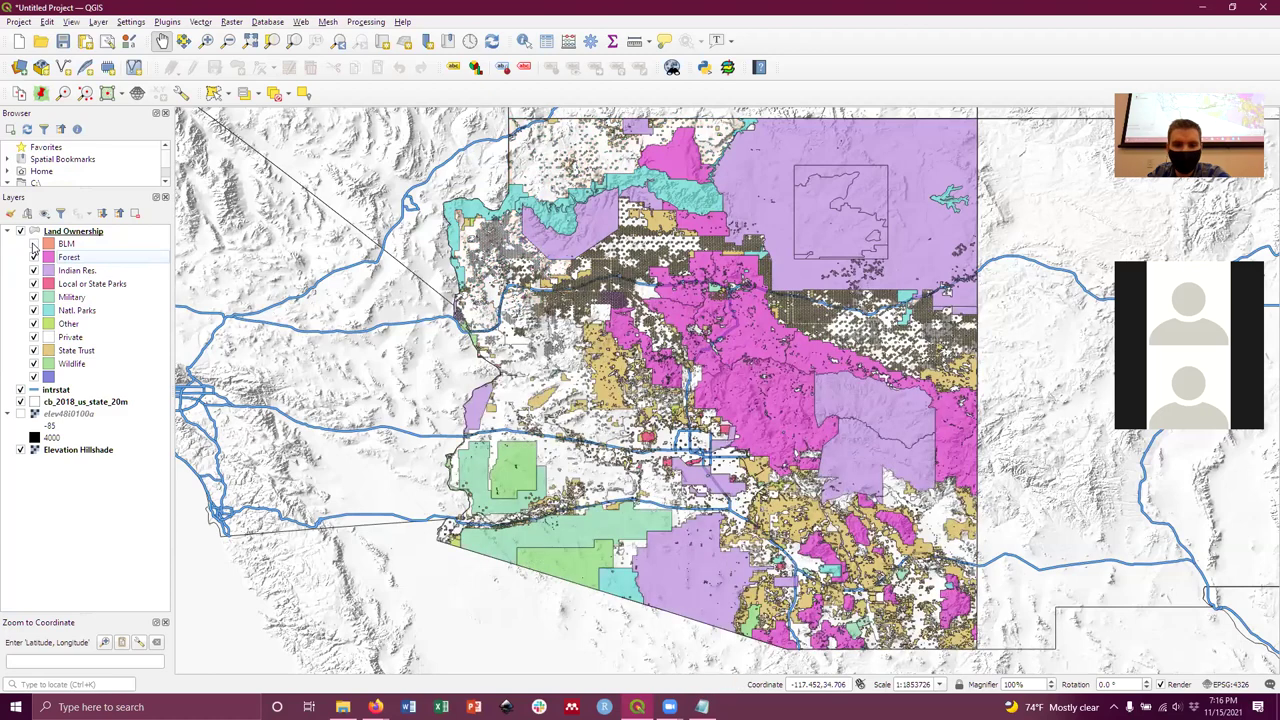
click(34, 245)
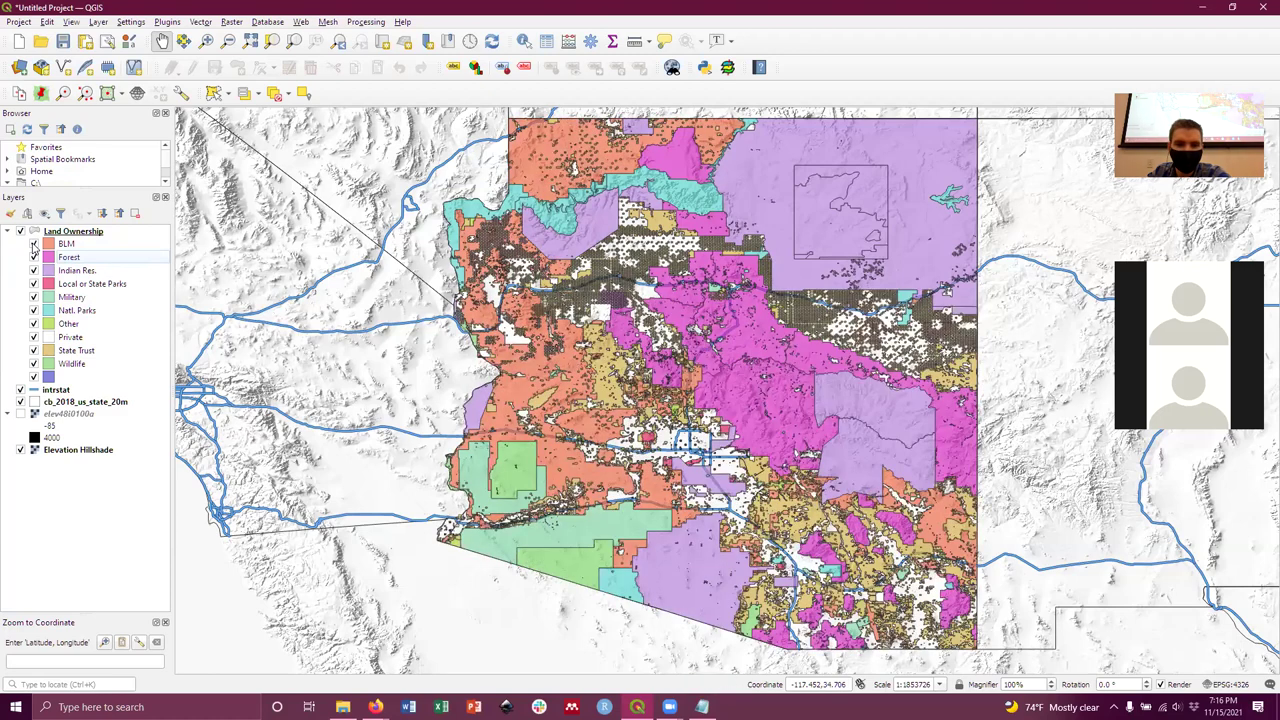
click(34, 245)
click(34, 245)
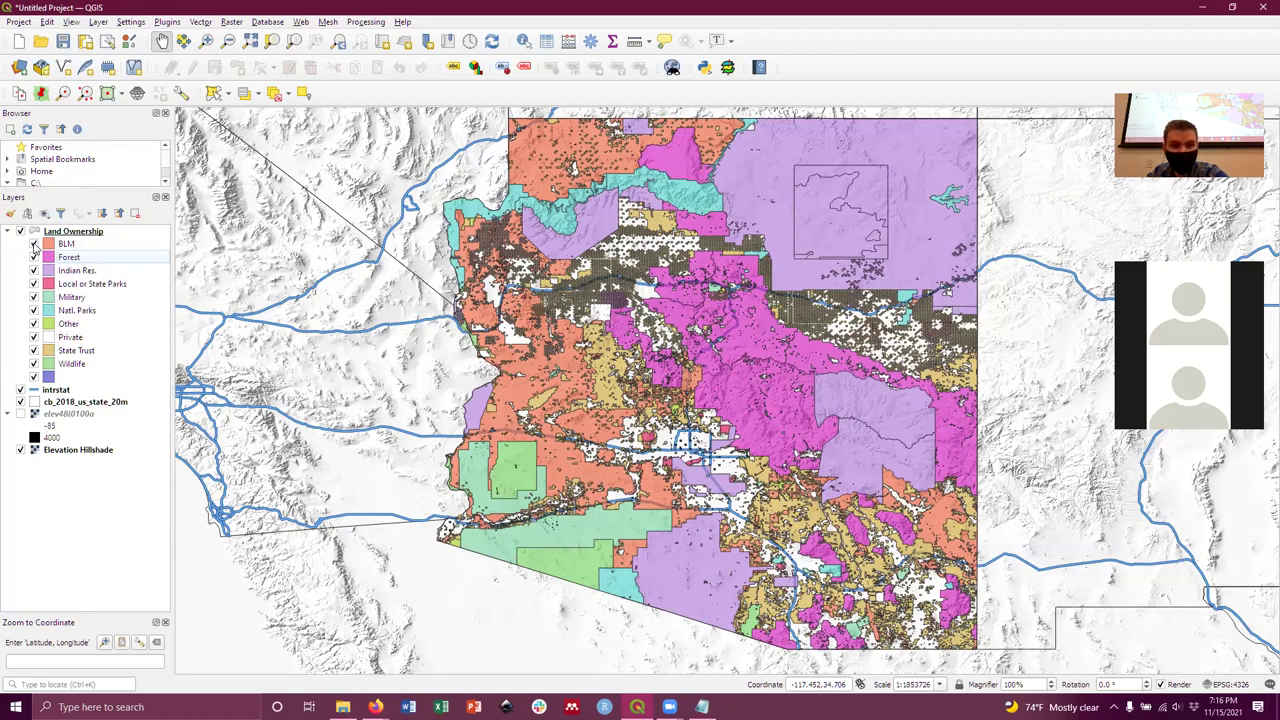
click(34, 245)
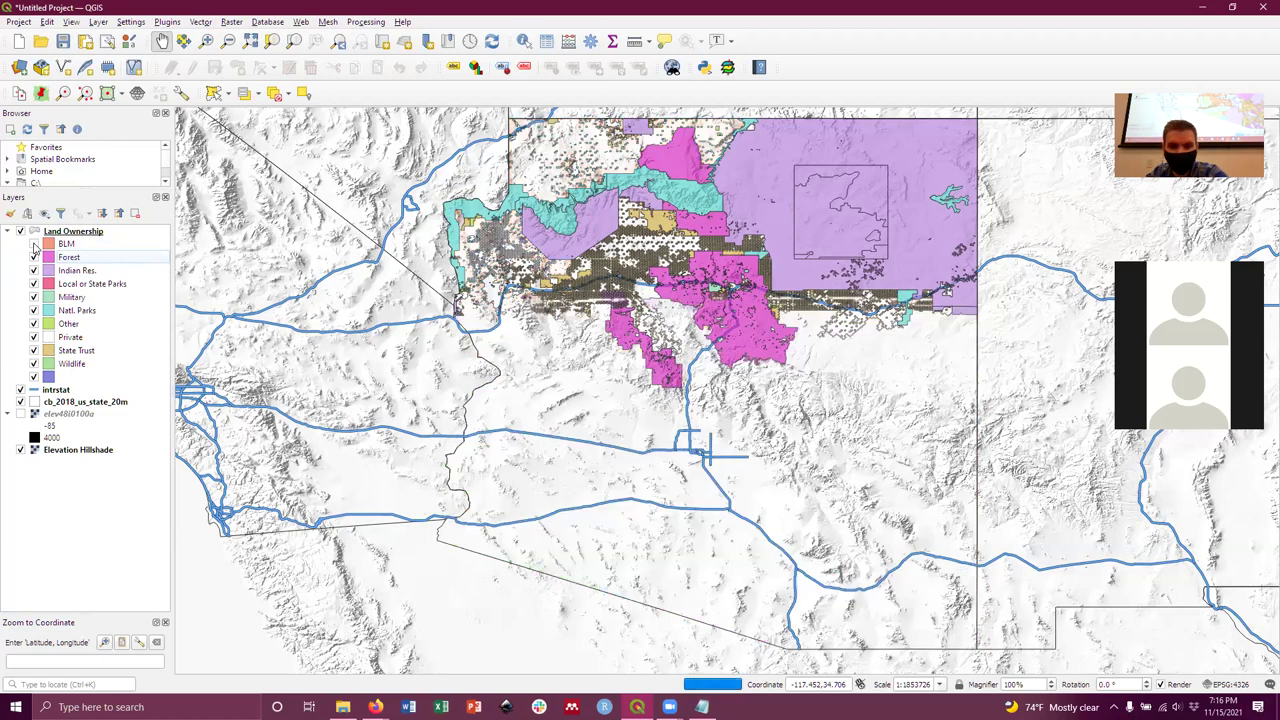
click(34, 245)
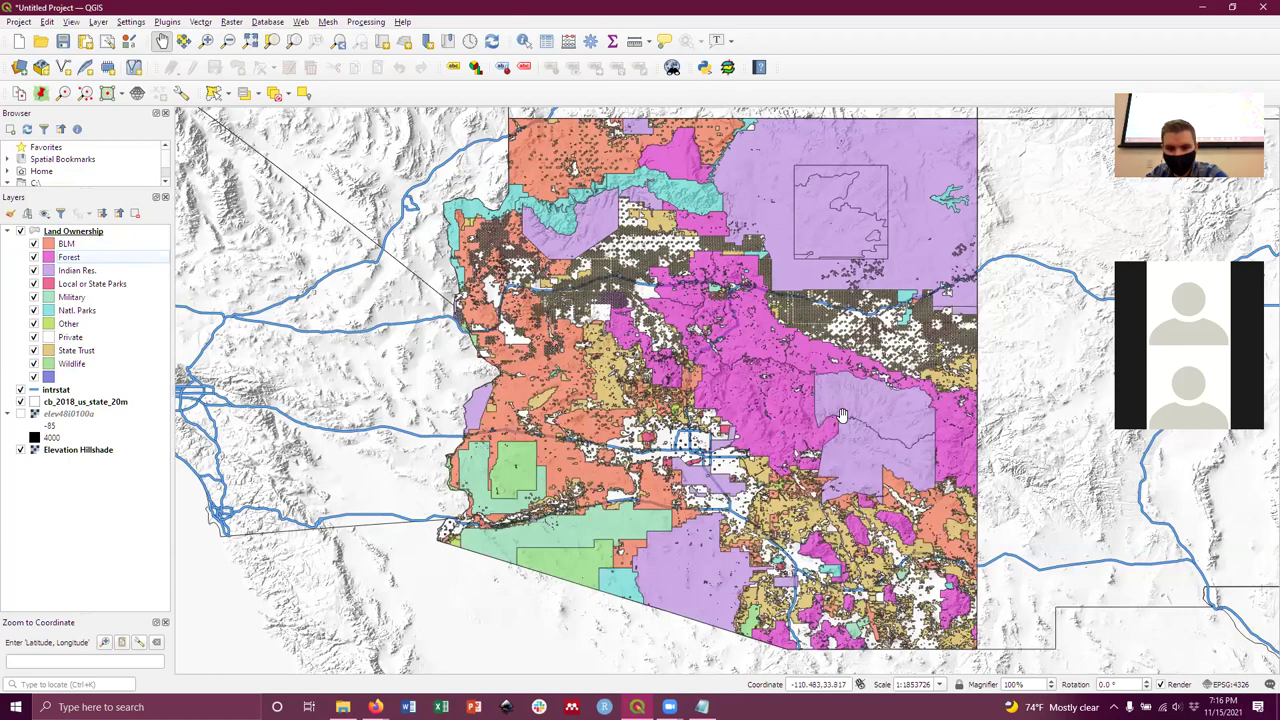
Save the project in the QGIS Workshop folder as a QGZ file, overwriting the existing AZ Test.qgz.
drag(536, 419, 477, 408)
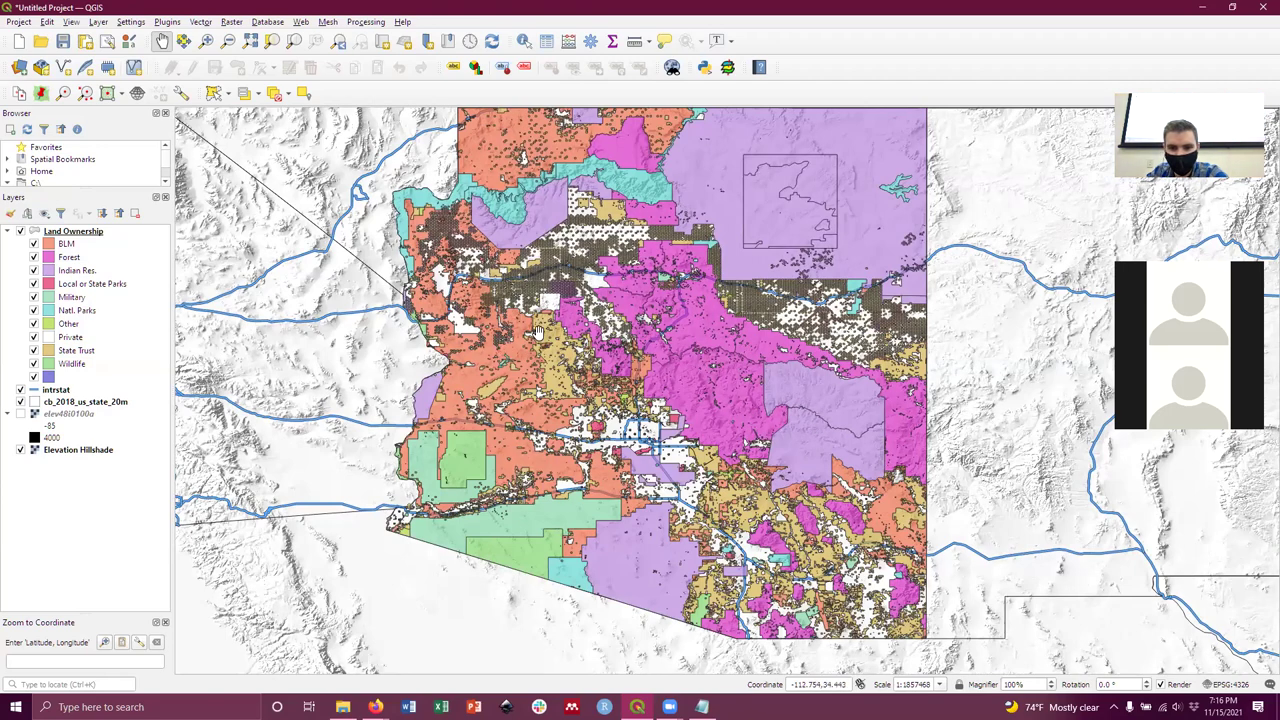
mouse_move(657, 285)
mouse_down()
mouse_move(665, 343)
mouse_move(650, 294)
mouse_up()
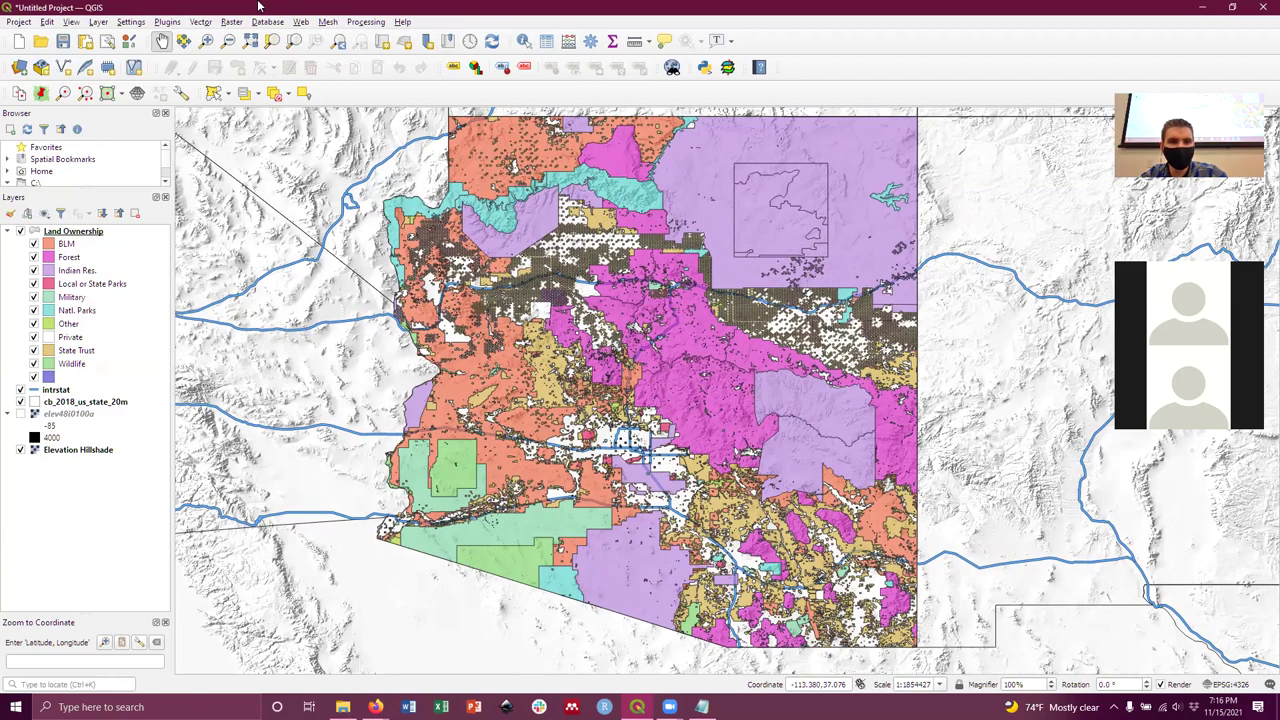
key(ctrl+s)
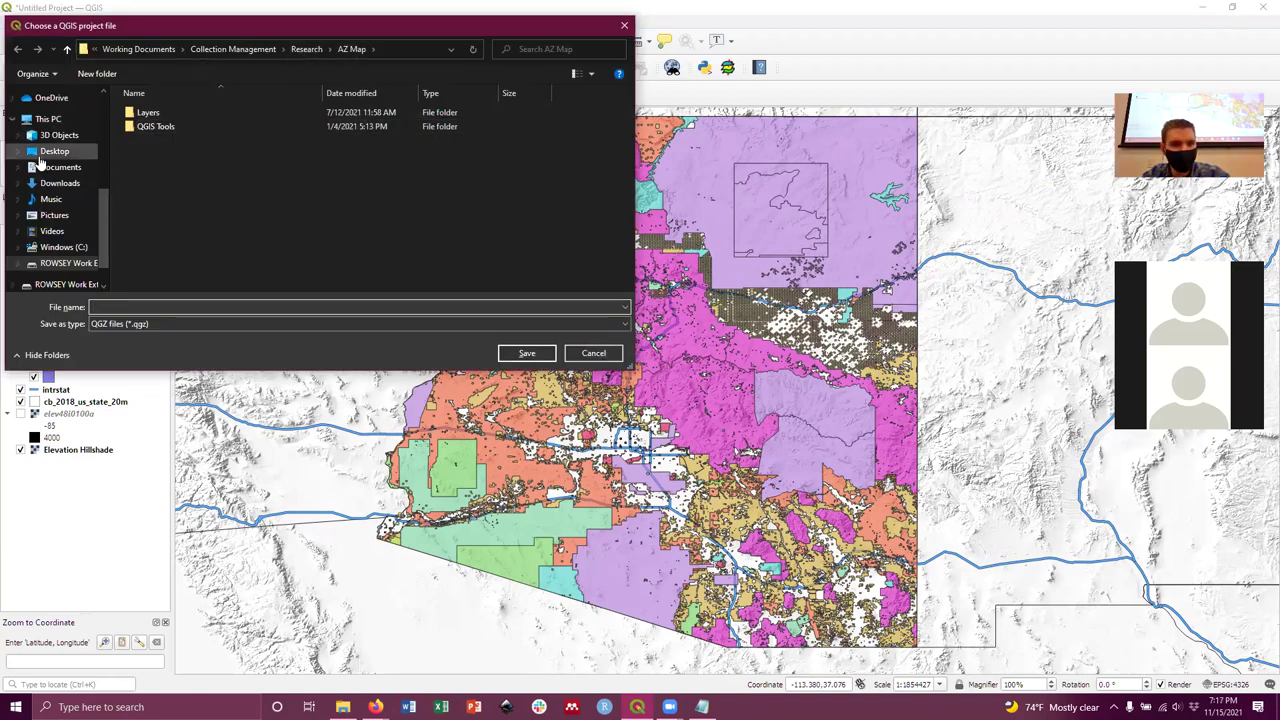
scroll(42, 218, up, 5)
click(45, 204)
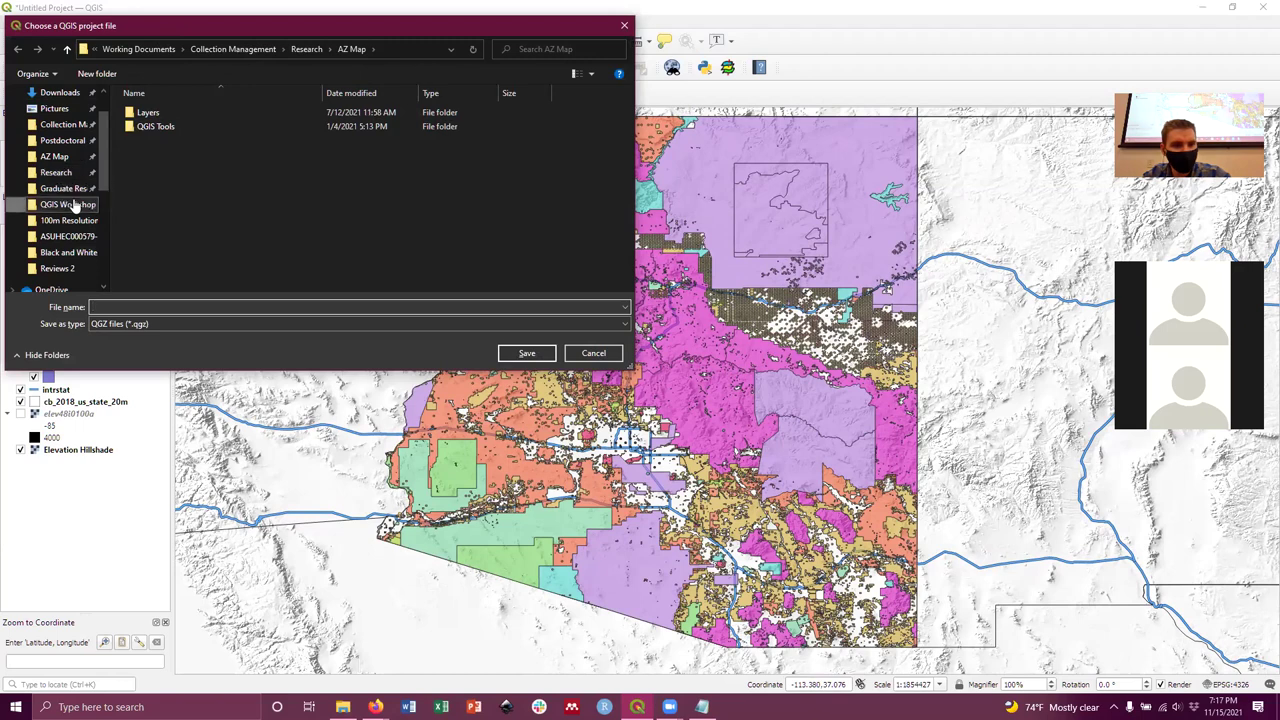
click(137, 324)
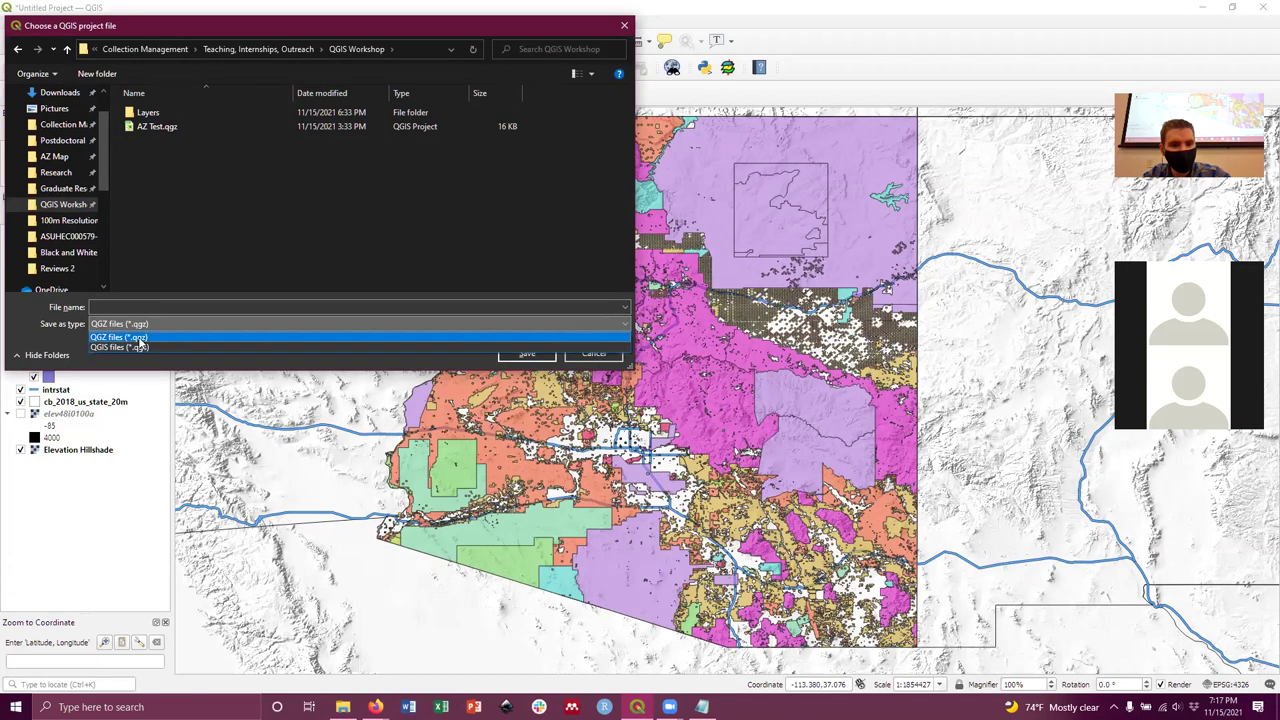
click(137, 337)
click(136, 306)
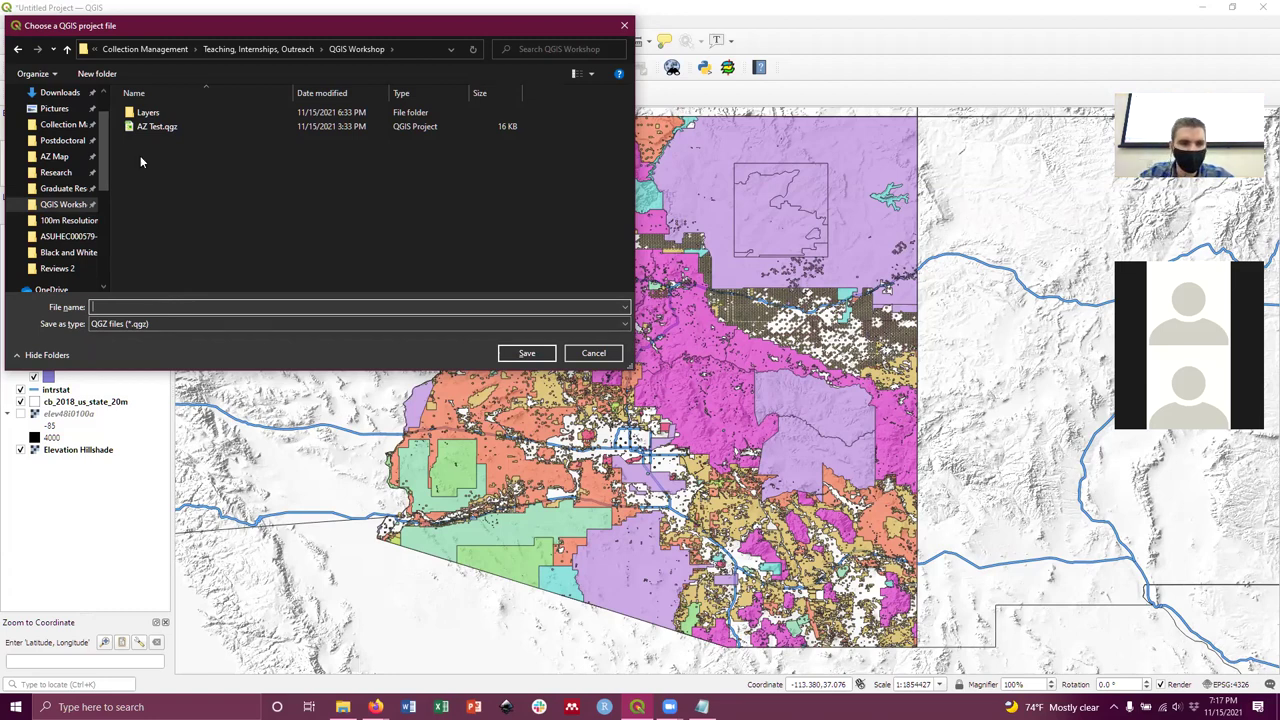
double_click(173, 126)
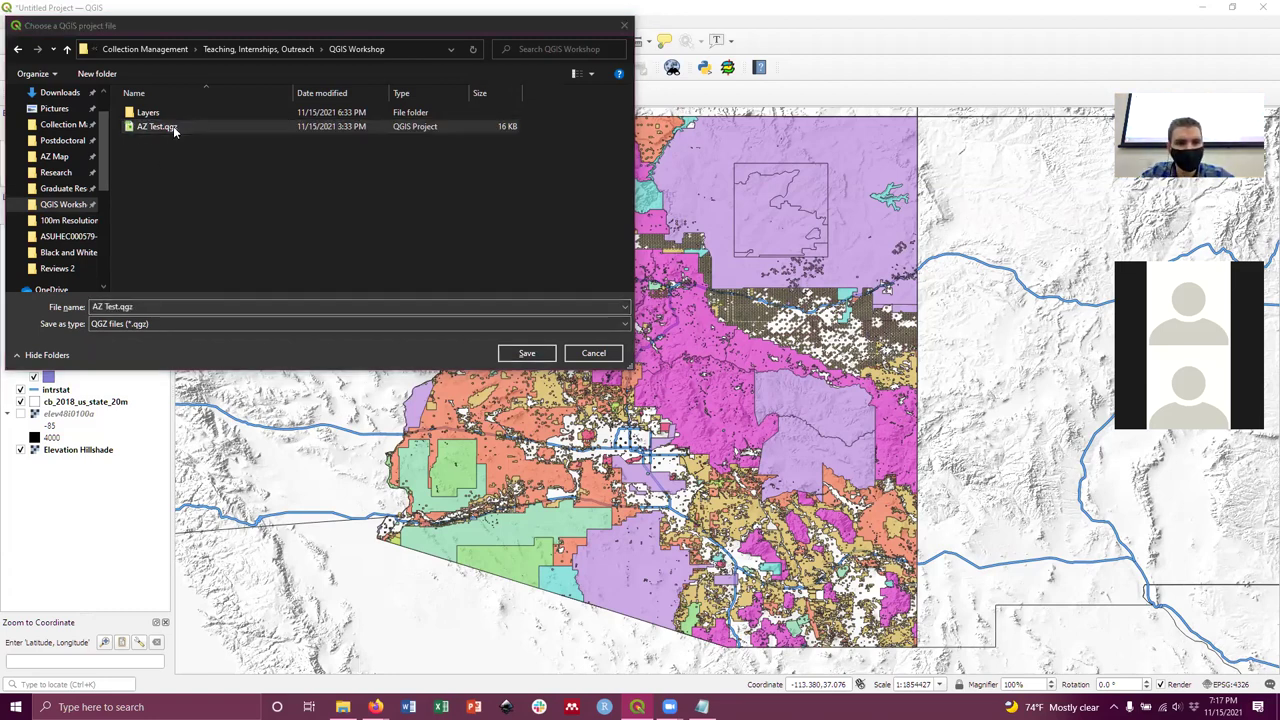
click(672, 353)
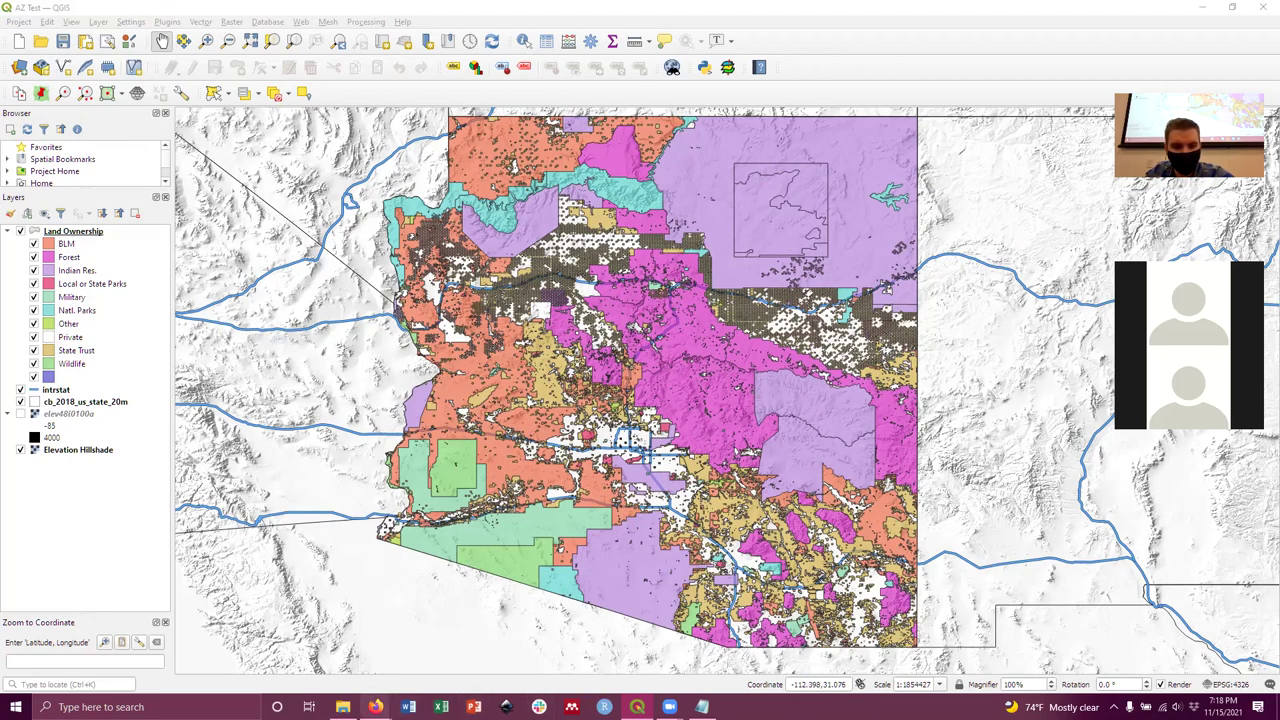
Switch to Firefox and follow the GBIF.org link in the QGIS Workshop Outline document.
mouse_move(375, 707)
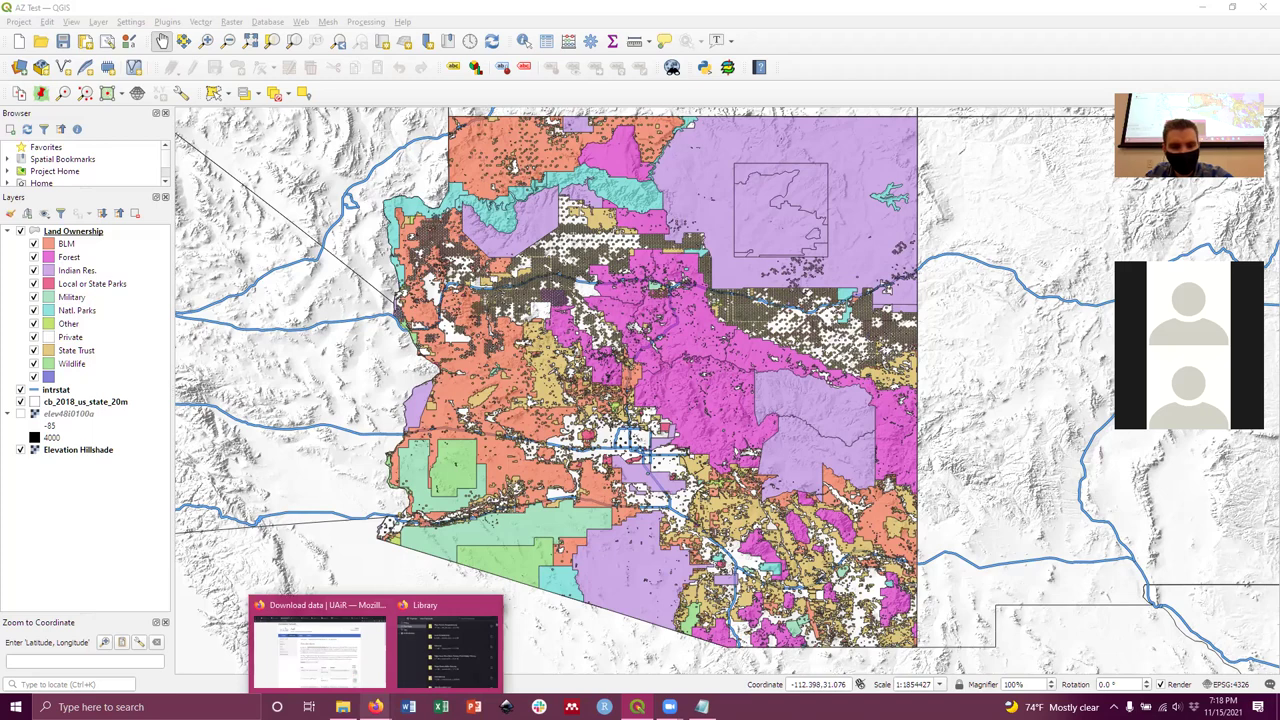
click(353, 669)
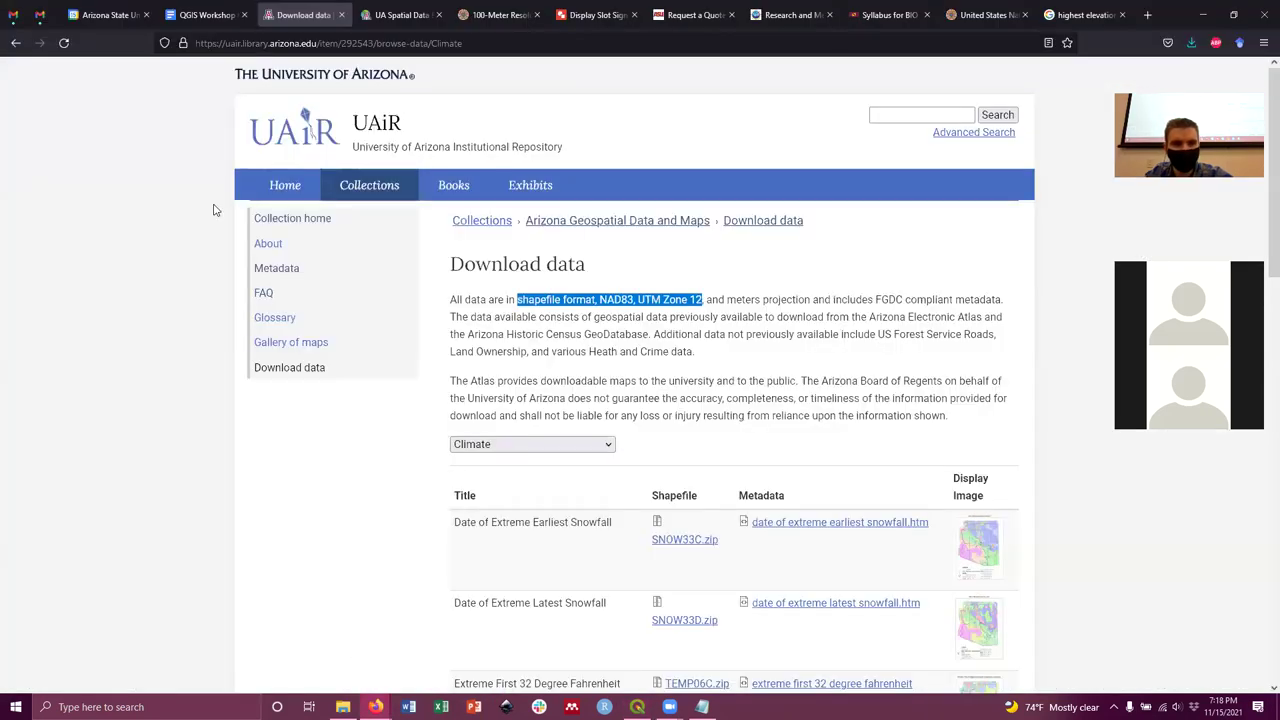
click(224, 8)
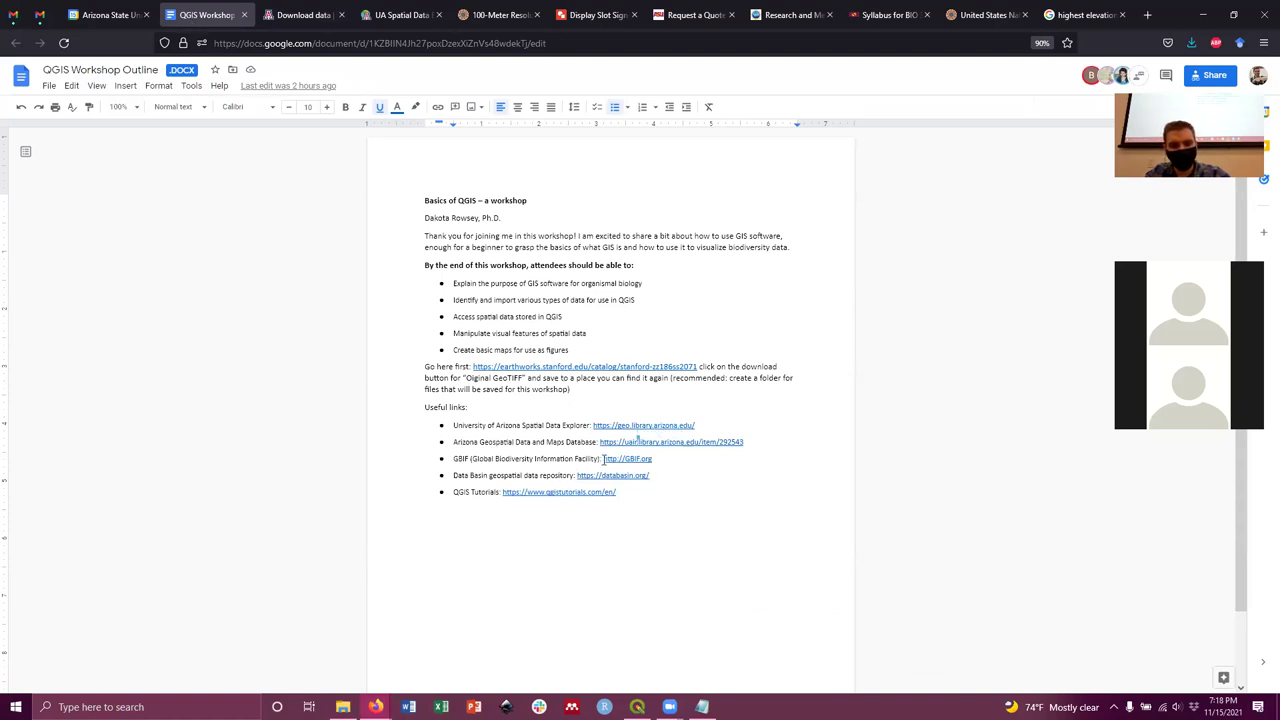
drag(603, 458, 657, 456)
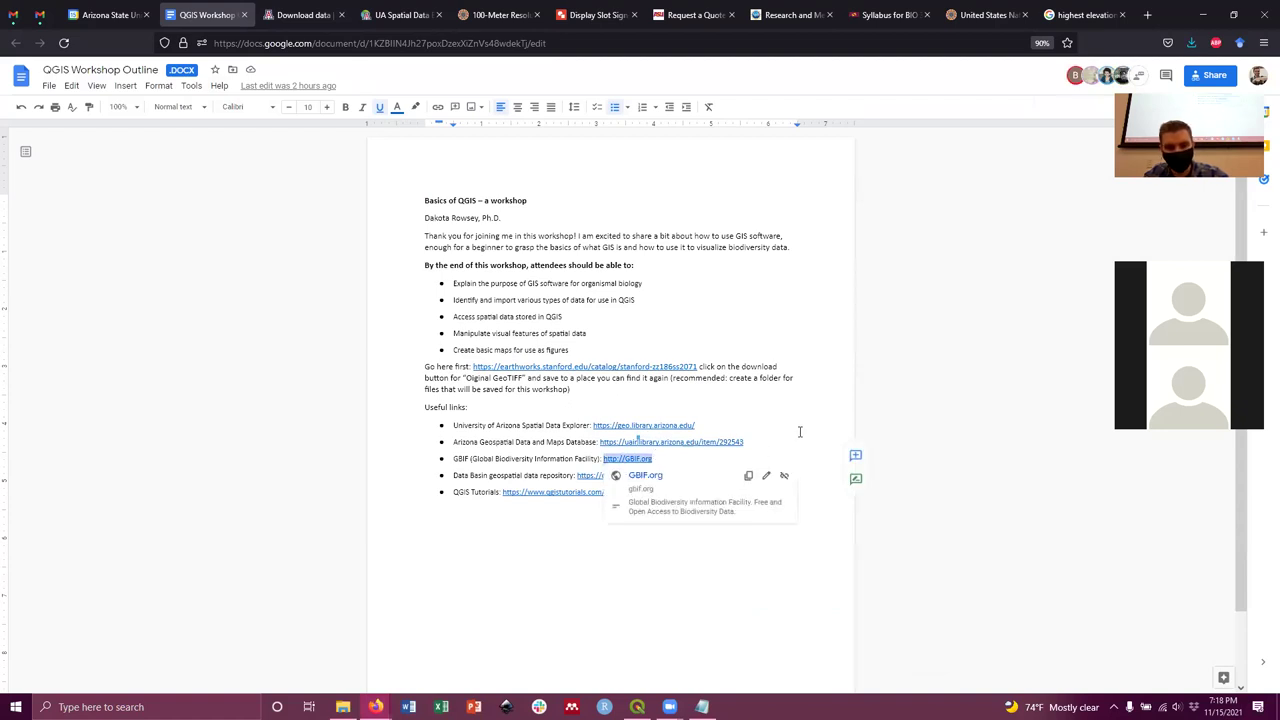
click(645, 476)
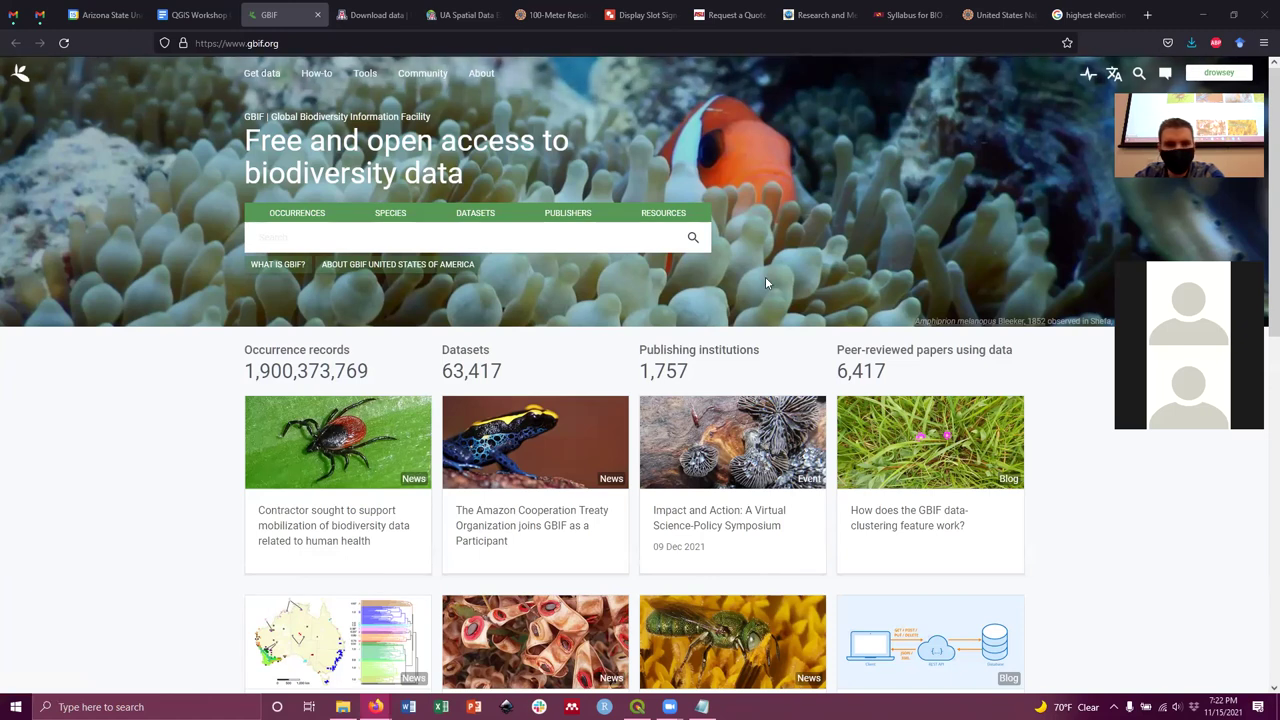
Open the GBIF occurrence search and filter the scientific name to the species Antilocapra americana (Ord, 1815).
click(292, 216)
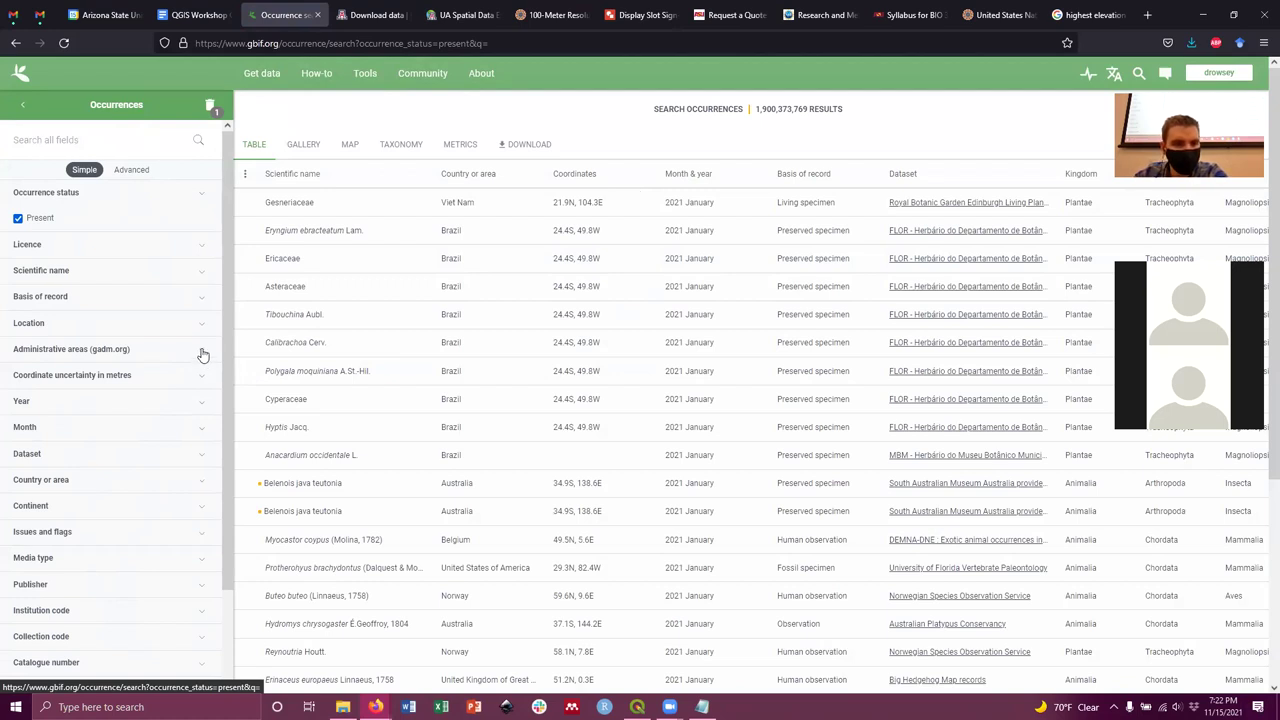
click(200, 273)
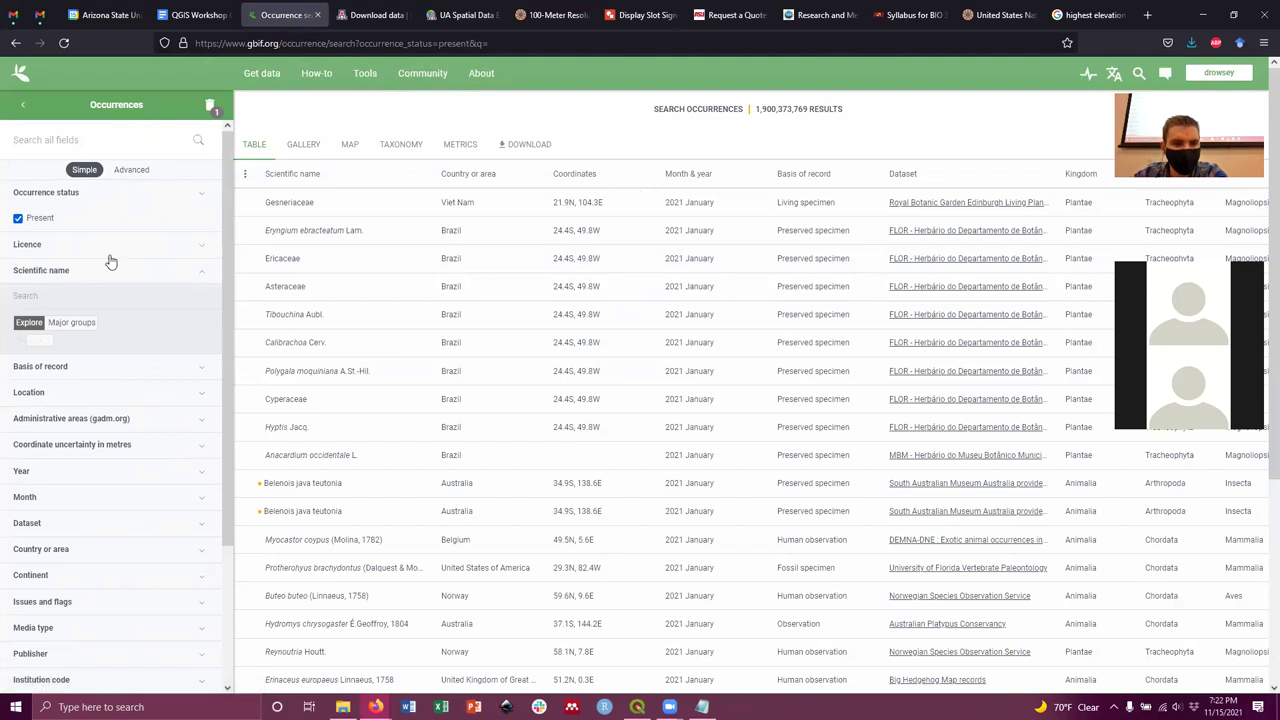
click(153, 299)
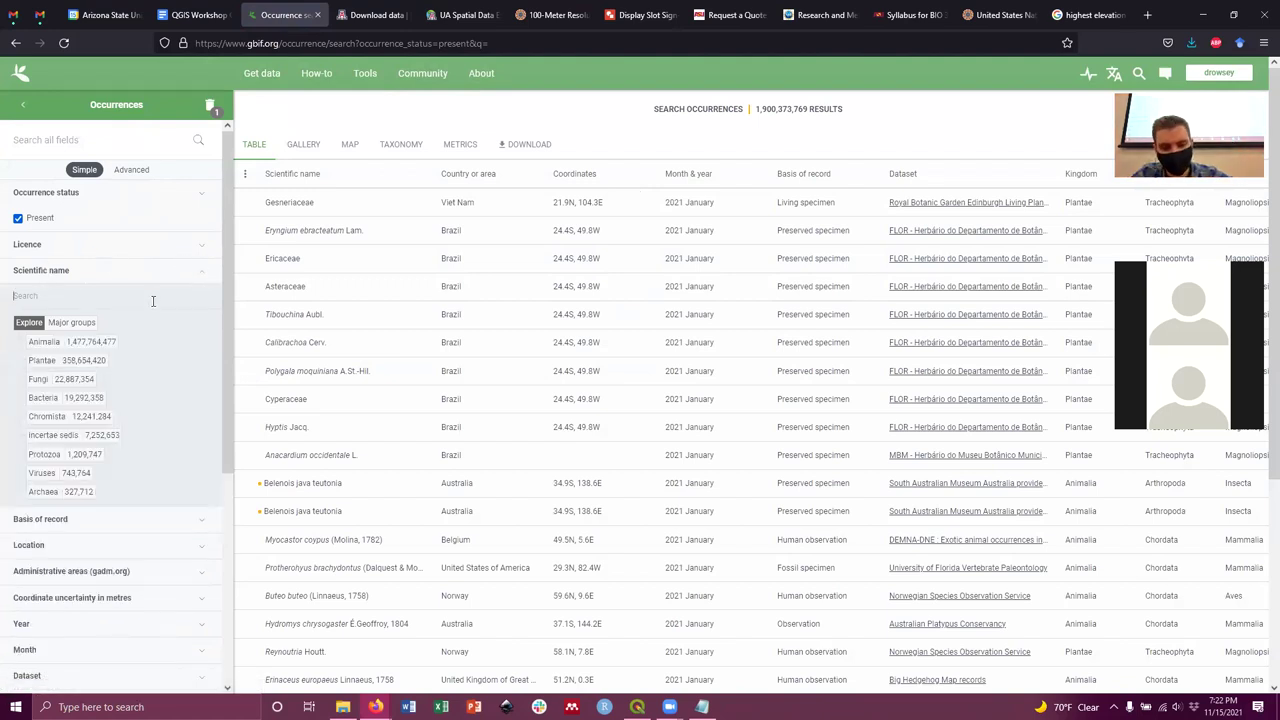
text(Antilo)
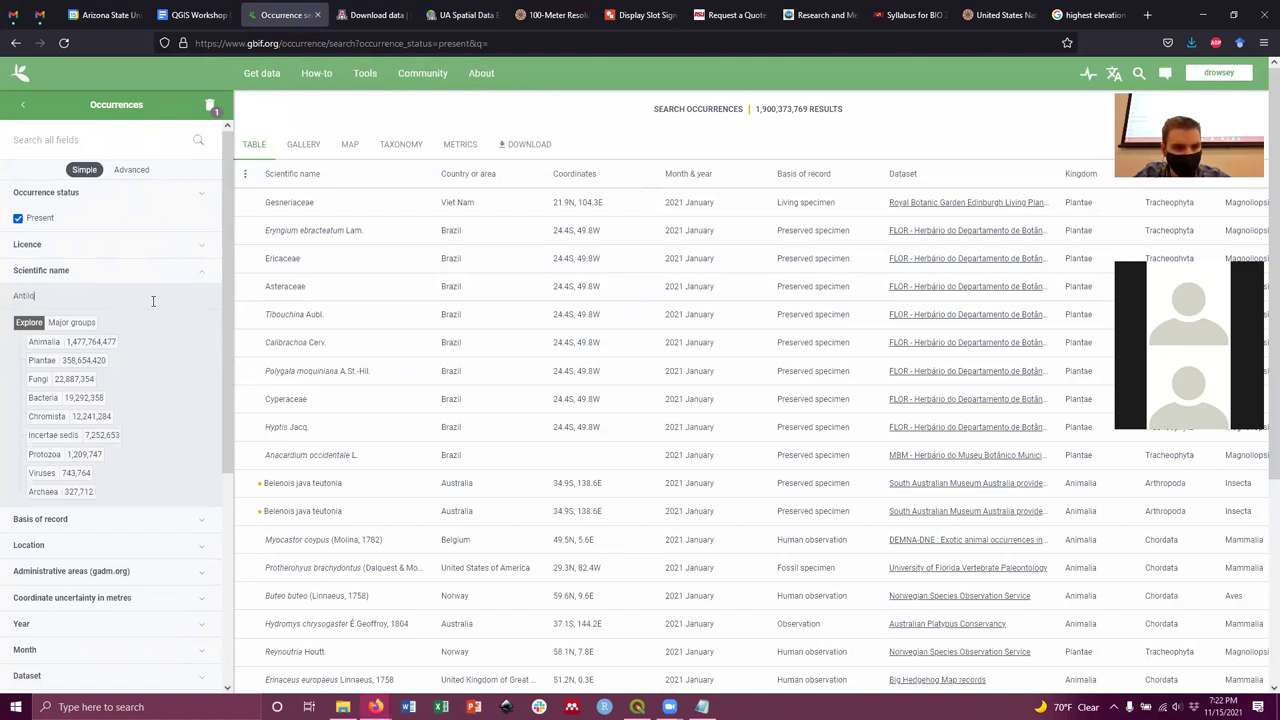
text(capra)
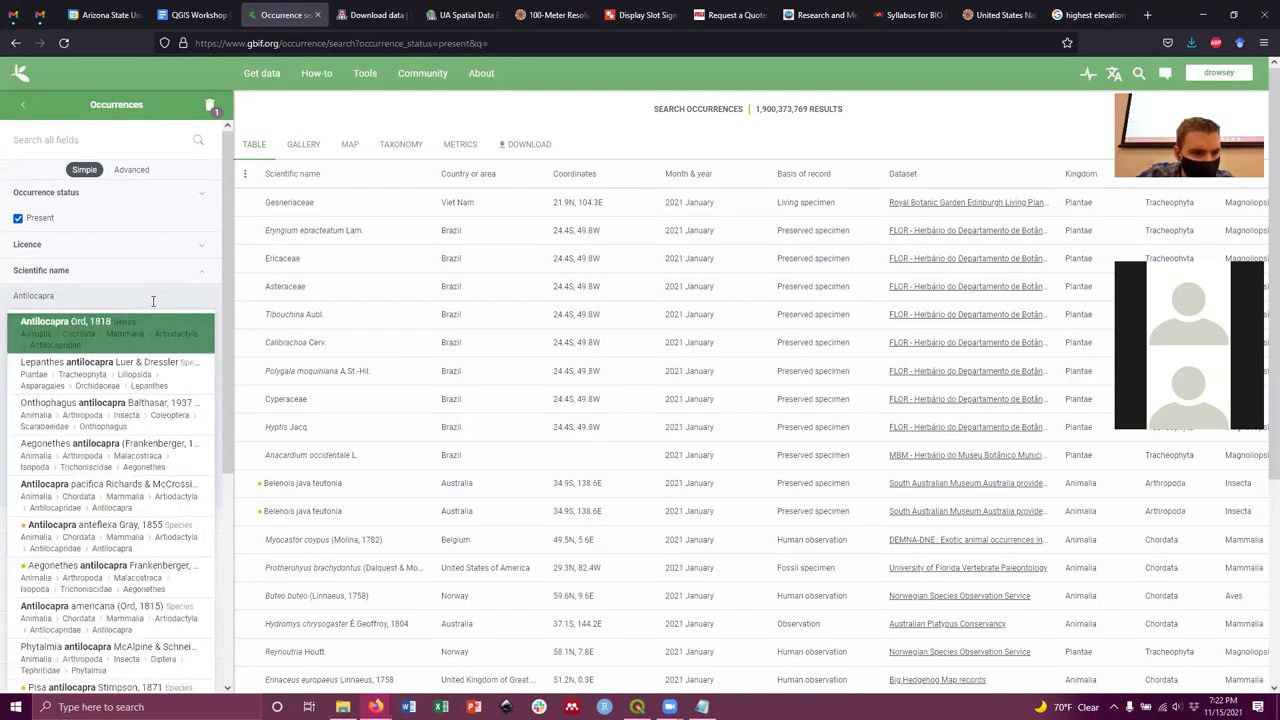
text( americana)
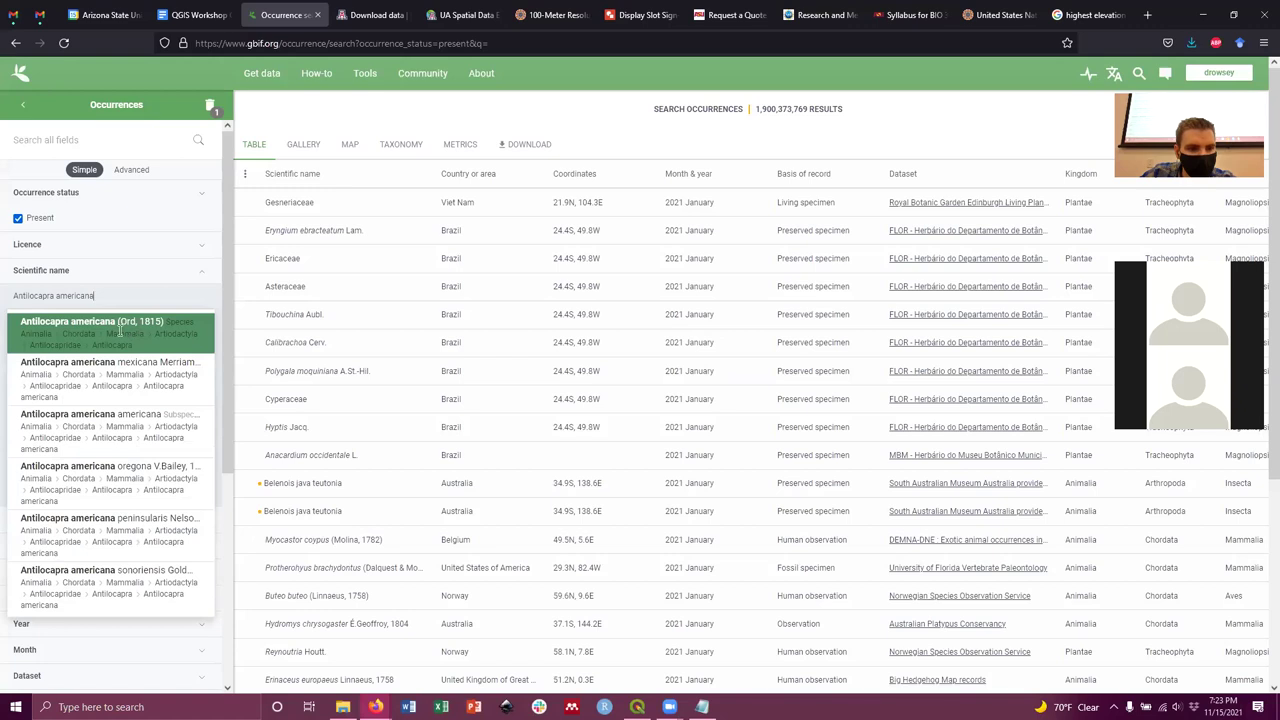
click(52, 333)
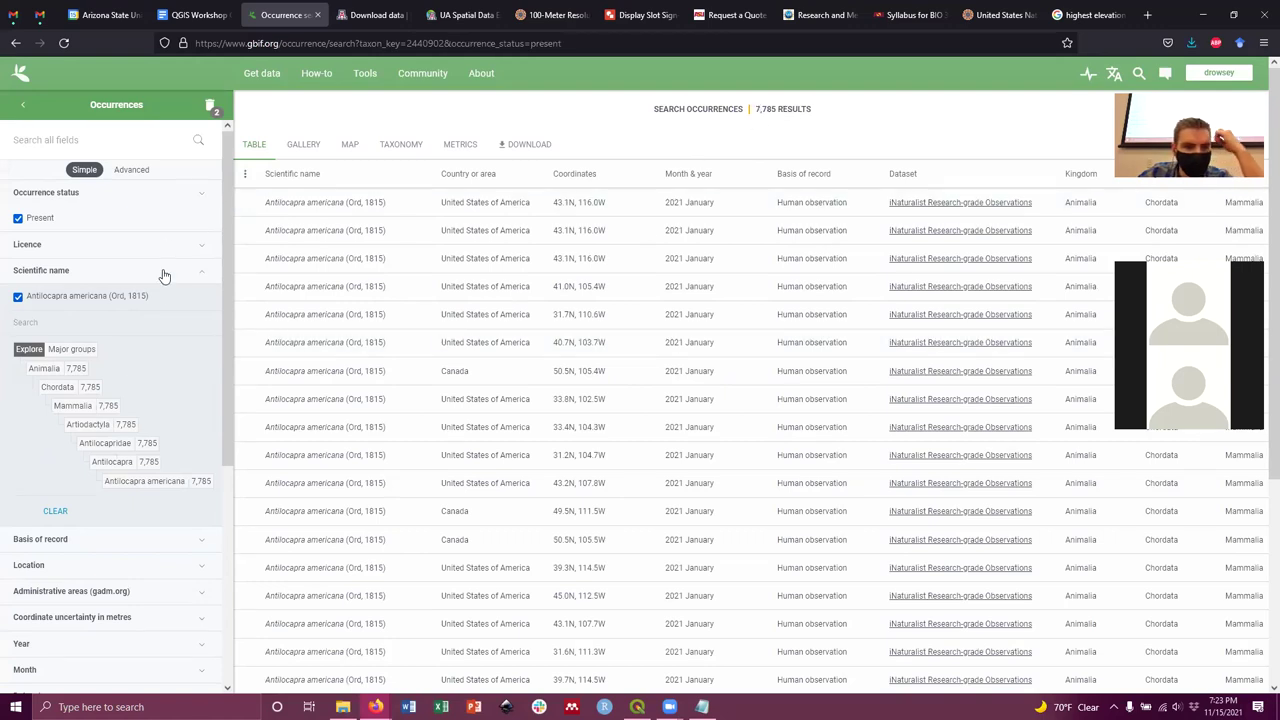
Restrict the occurrences to the administrative area Arizona - USA.3_1 and check the result count.
scroll(170, 480, down, 2)
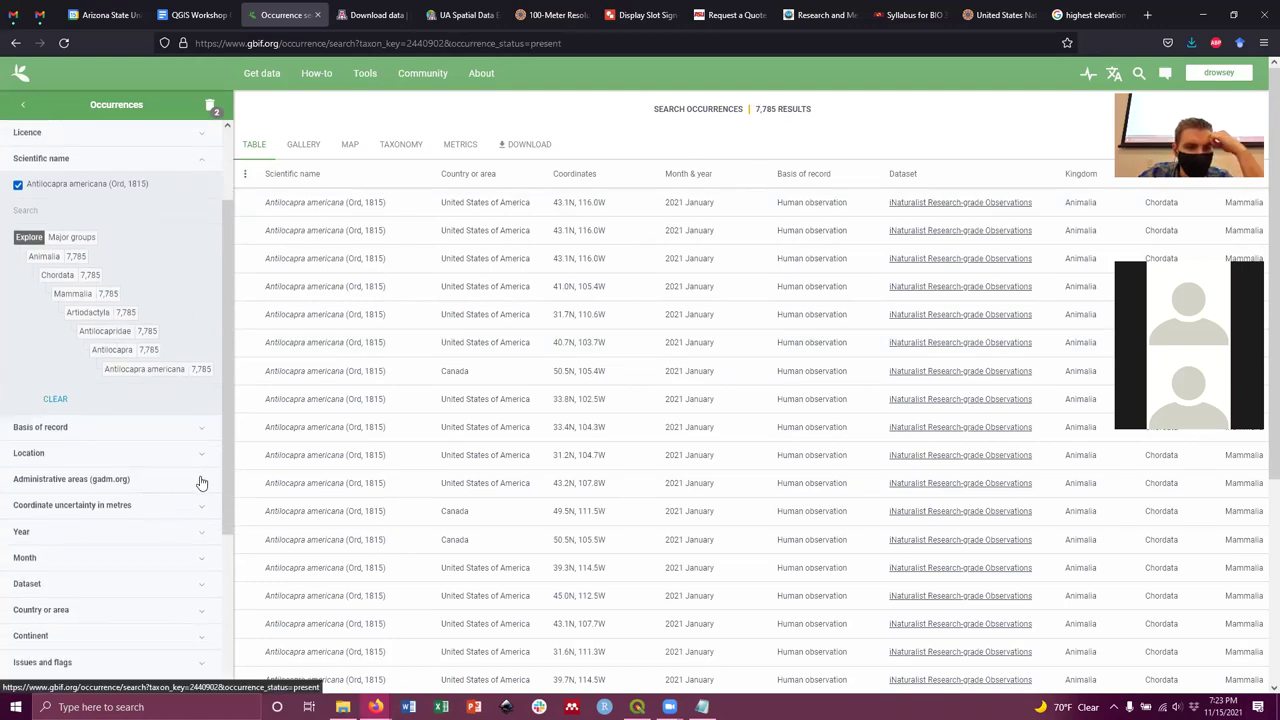
click(204, 488)
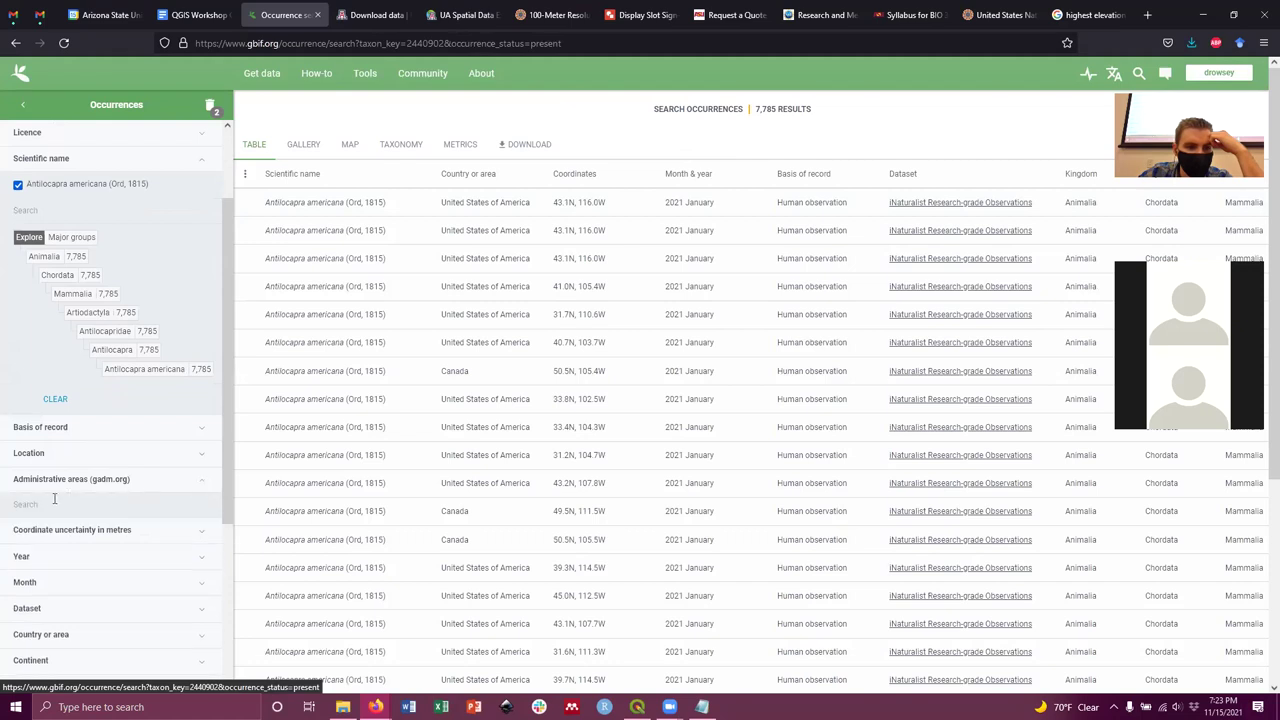
text(Arizona)
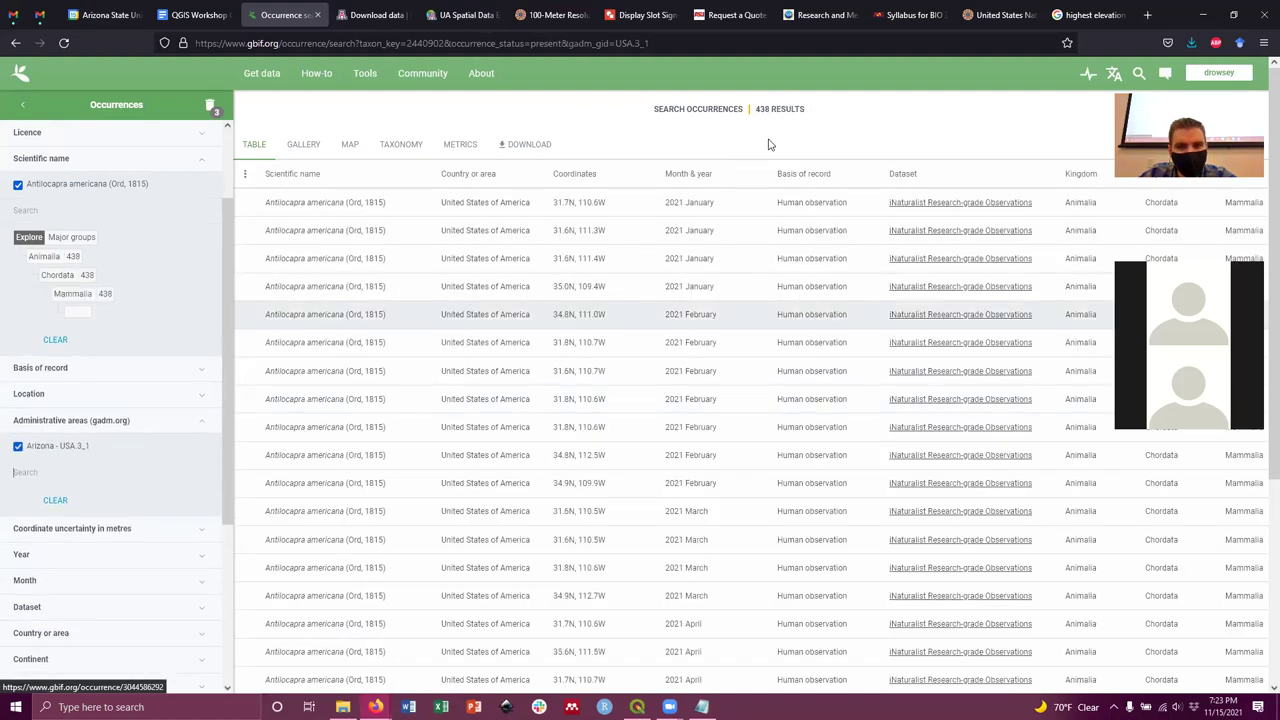
drag(807, 110, 756, 116)
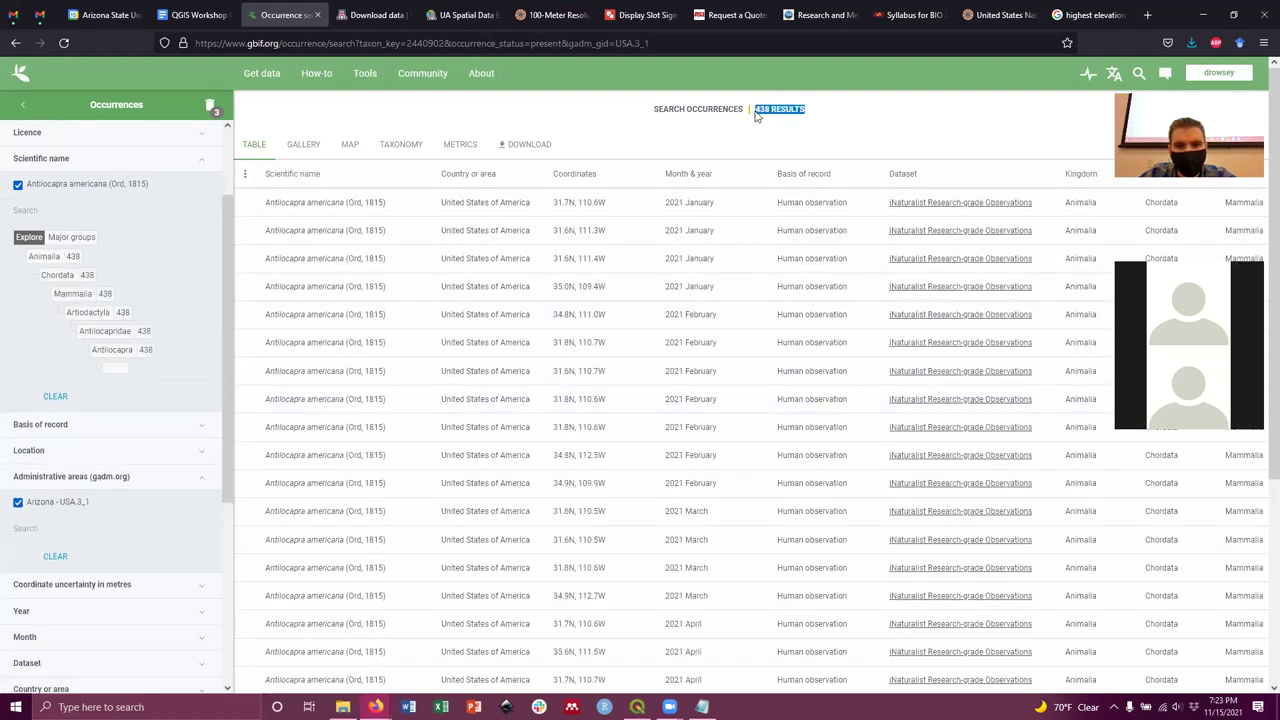
click(743, 125)
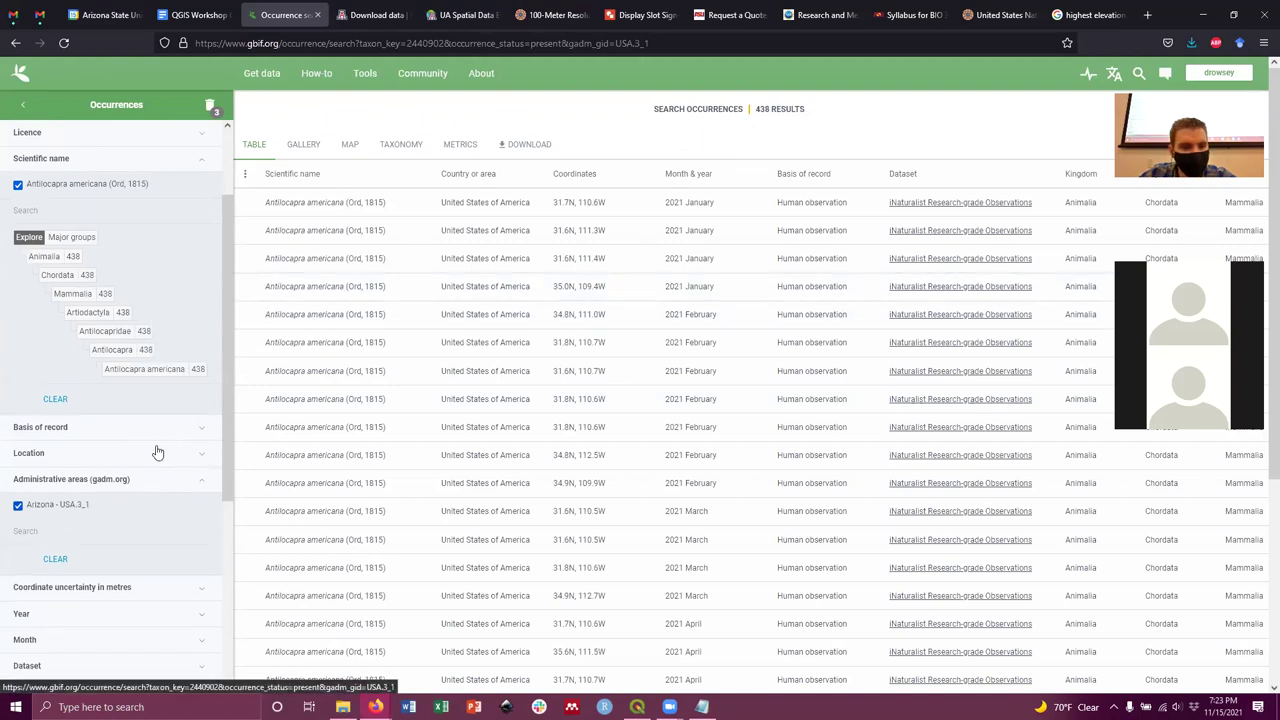
Limit the occurrences to records including coordinates, and collapse the location, administrative areas and scientific name filters.
click(46, 455)
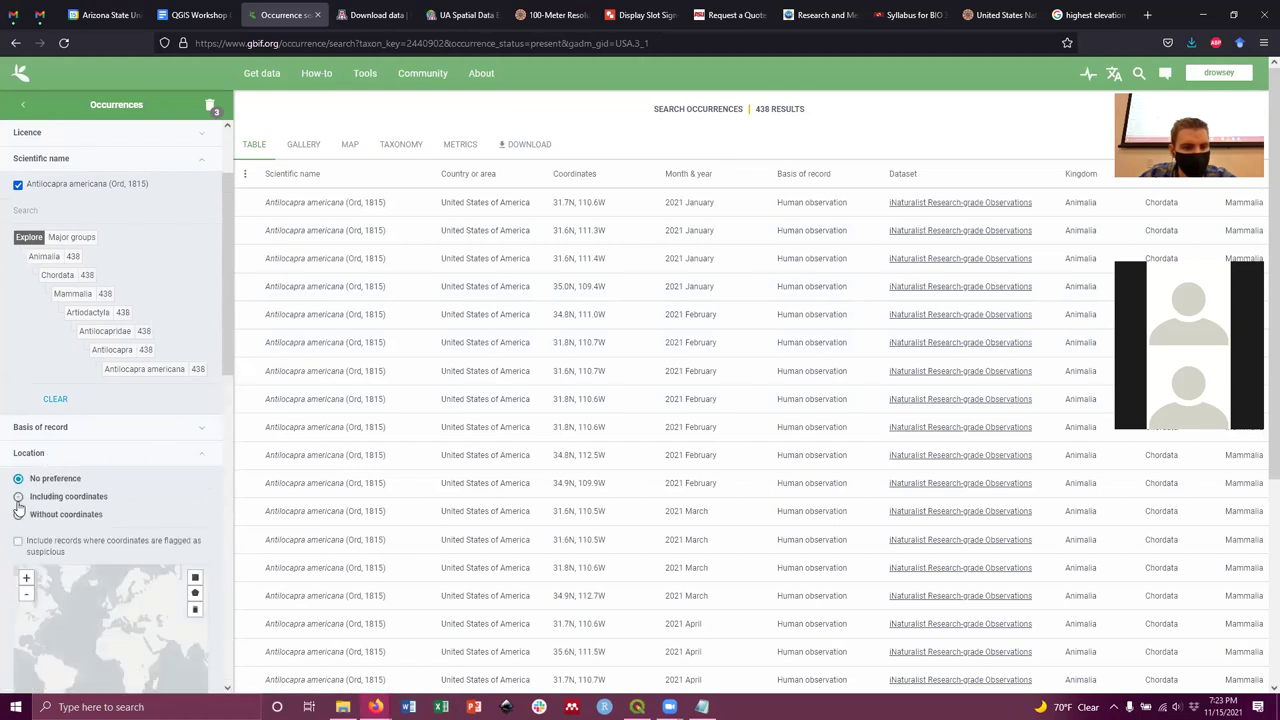
click(18, 497)
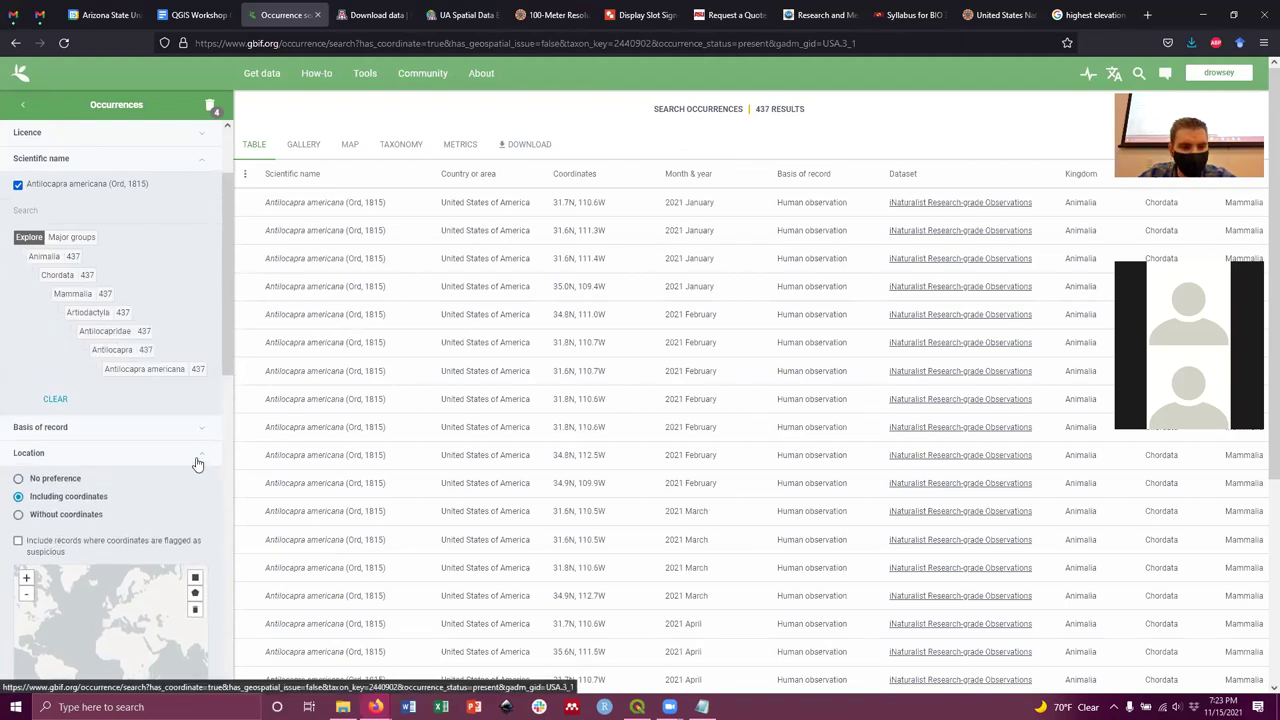
click(197, 458)
click(212, 510)
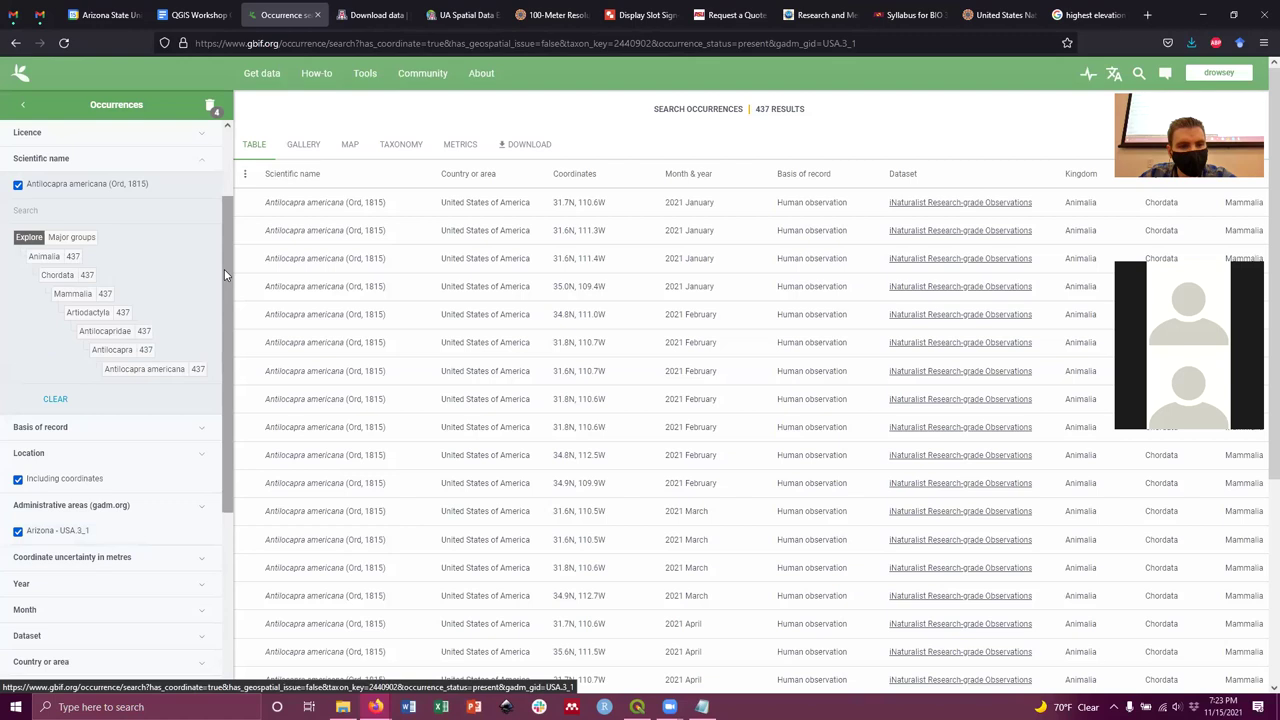
click(205, 162)
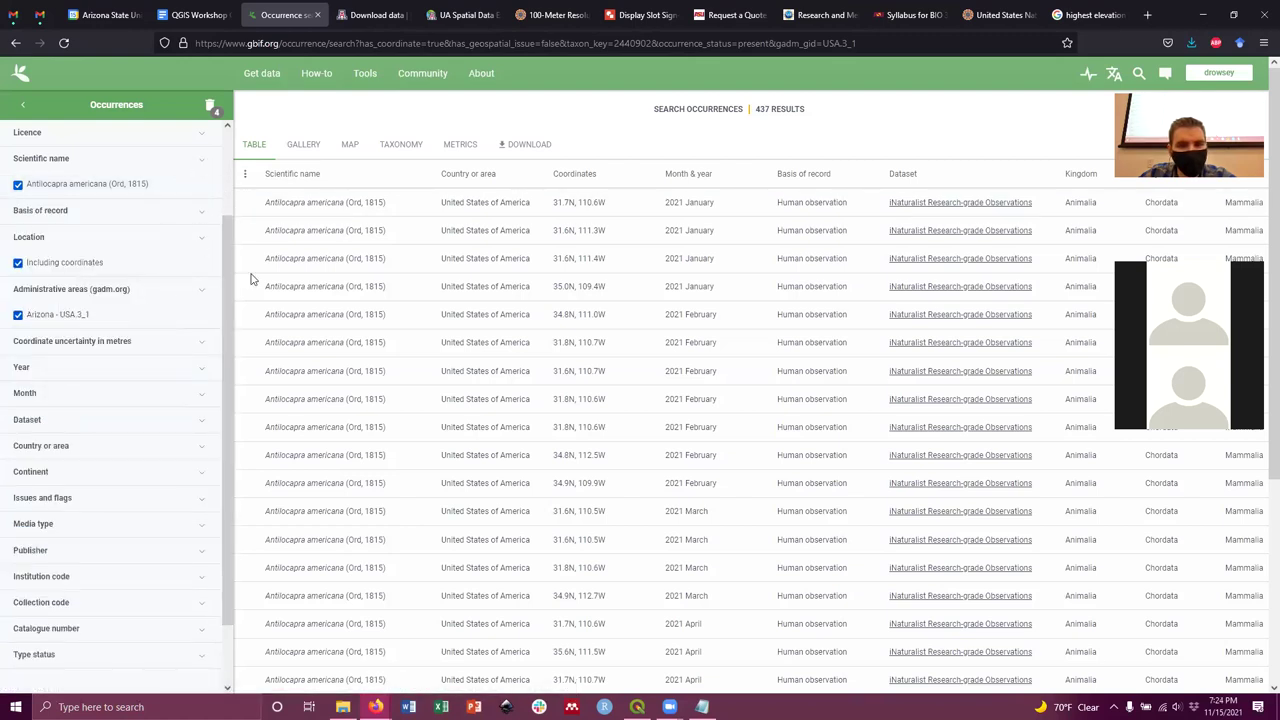
Request the Simple tab-delimited CSV download of the filtered occurrences and accept the GBIF data use terms.
double_click(763, 113)
click(763, 113)
click(548, 147)
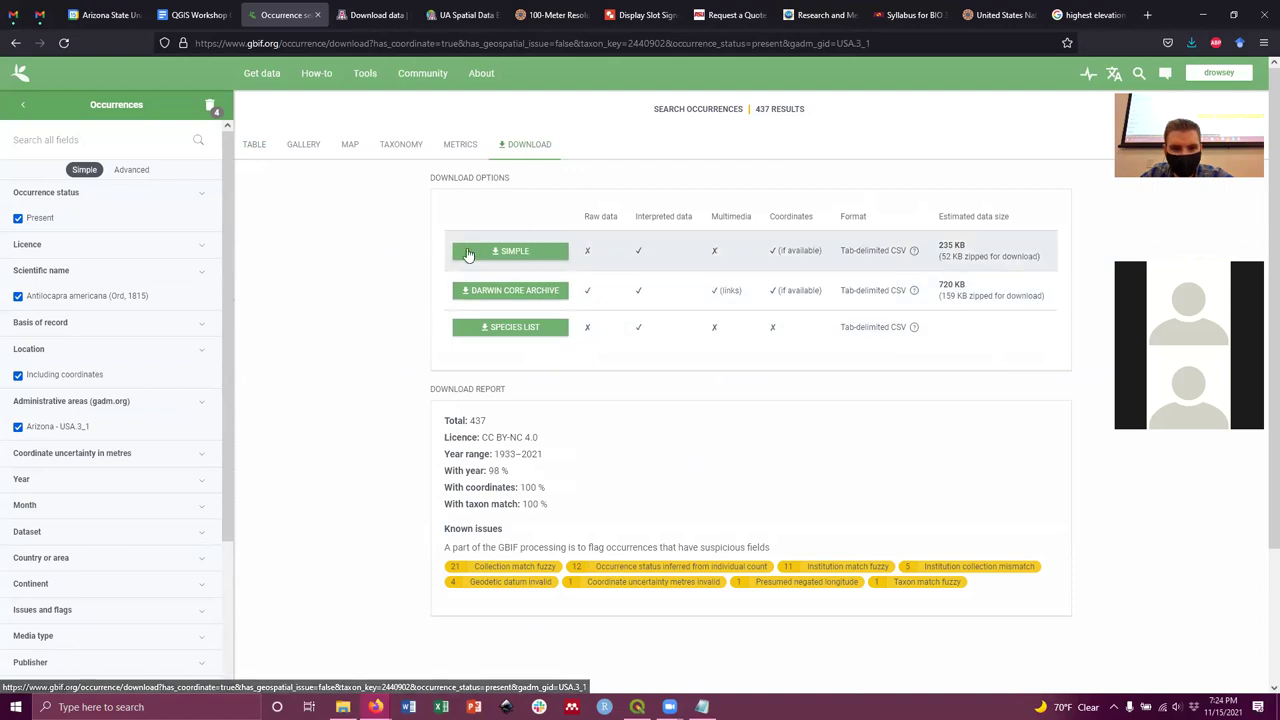
click(519, 256)
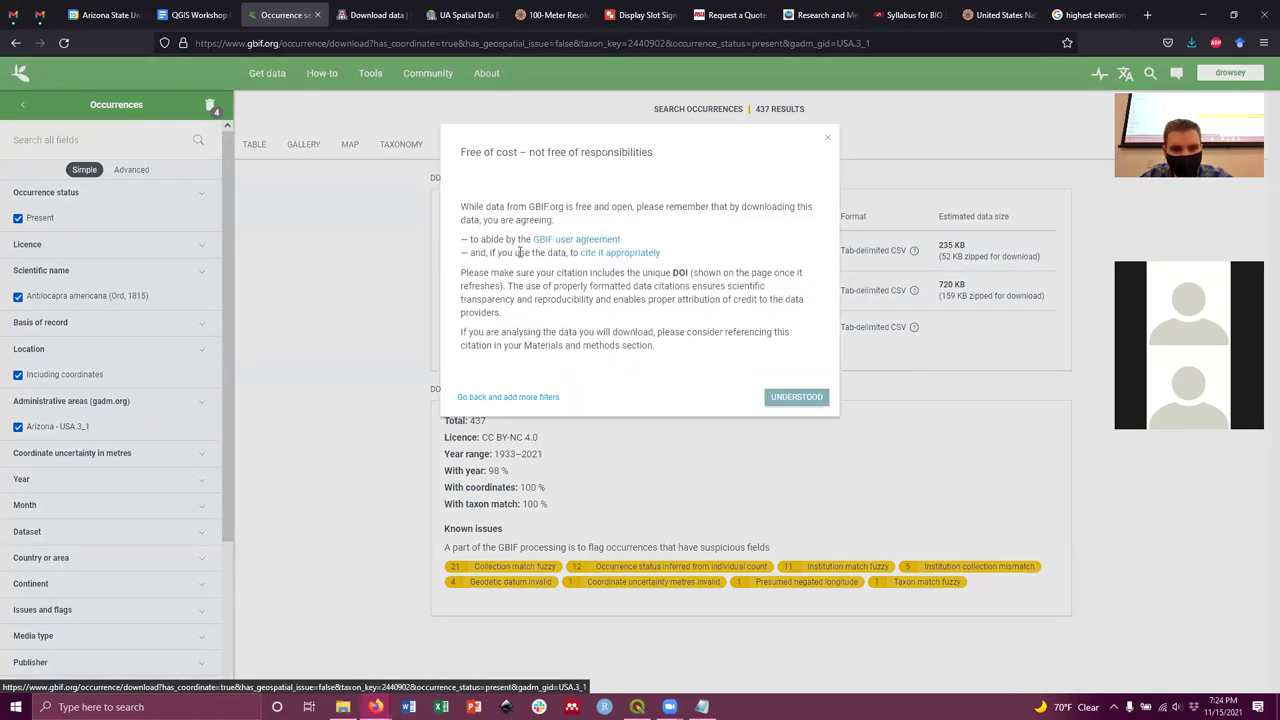
drag(648, 256, 583, 285)
click(583, 285)
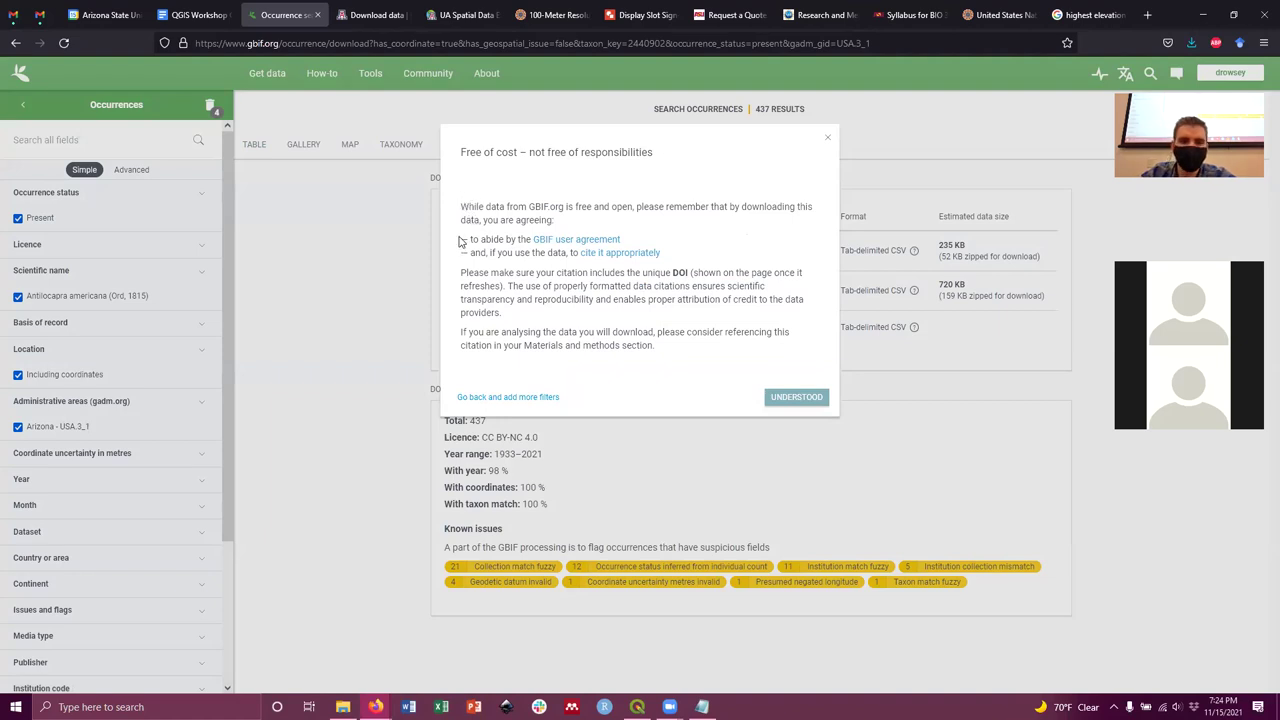
drag(473, 253, 663, 258)
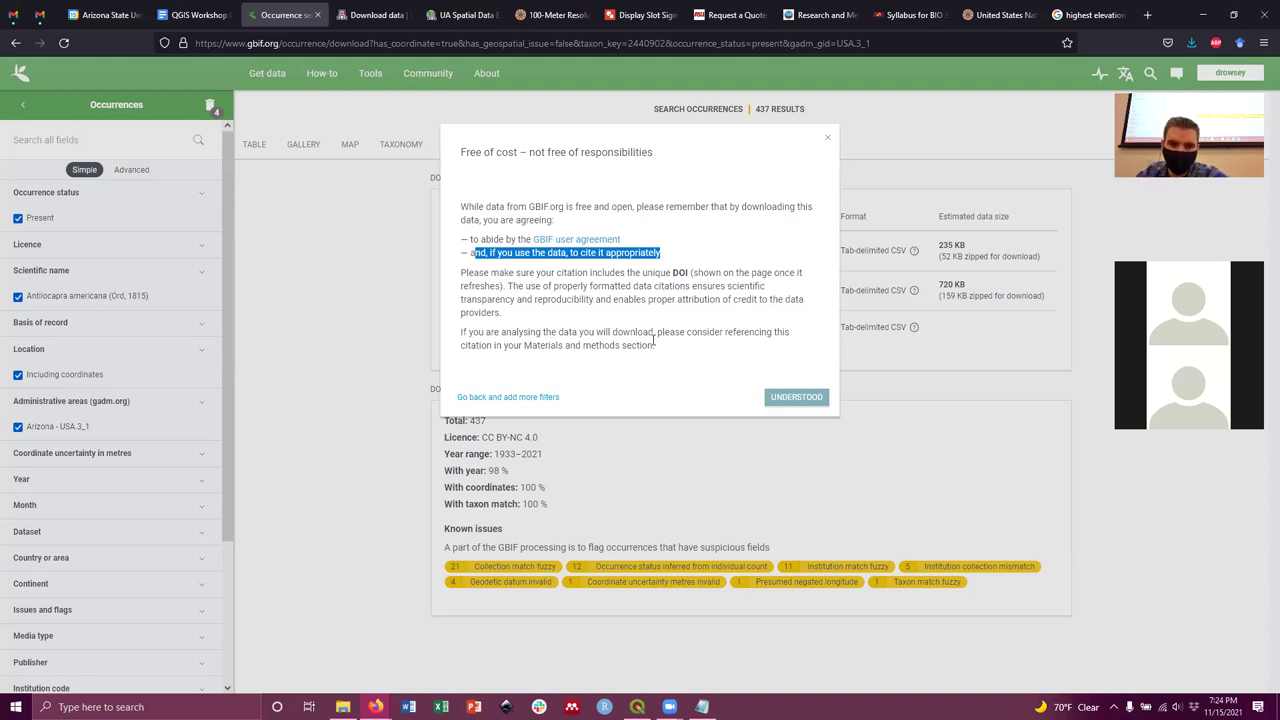
click(657, 350)
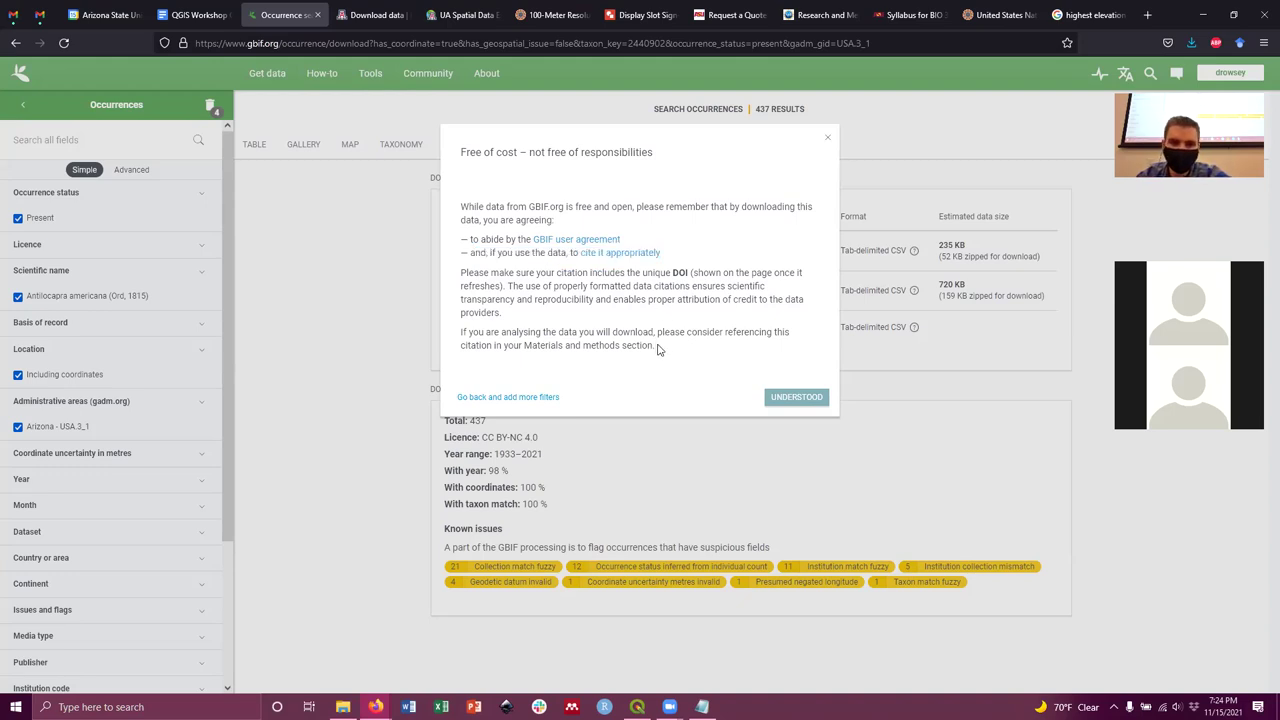
click(778, 397)
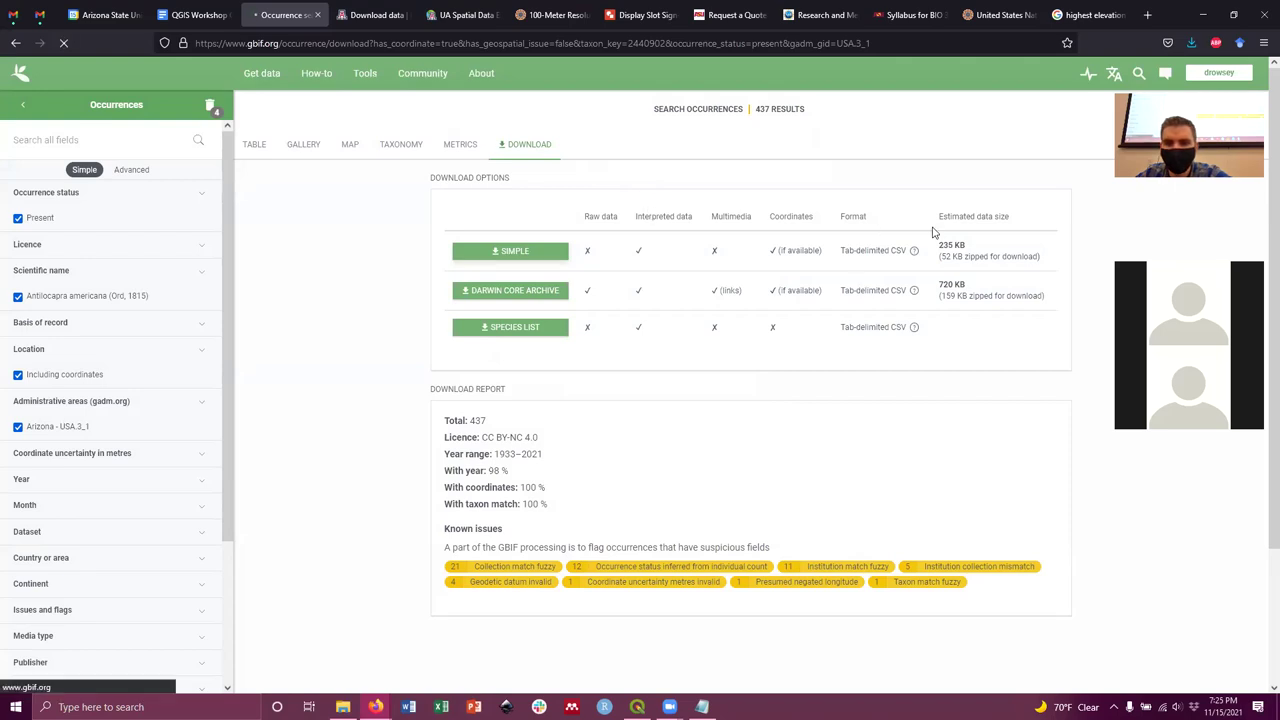
click(908, 262)
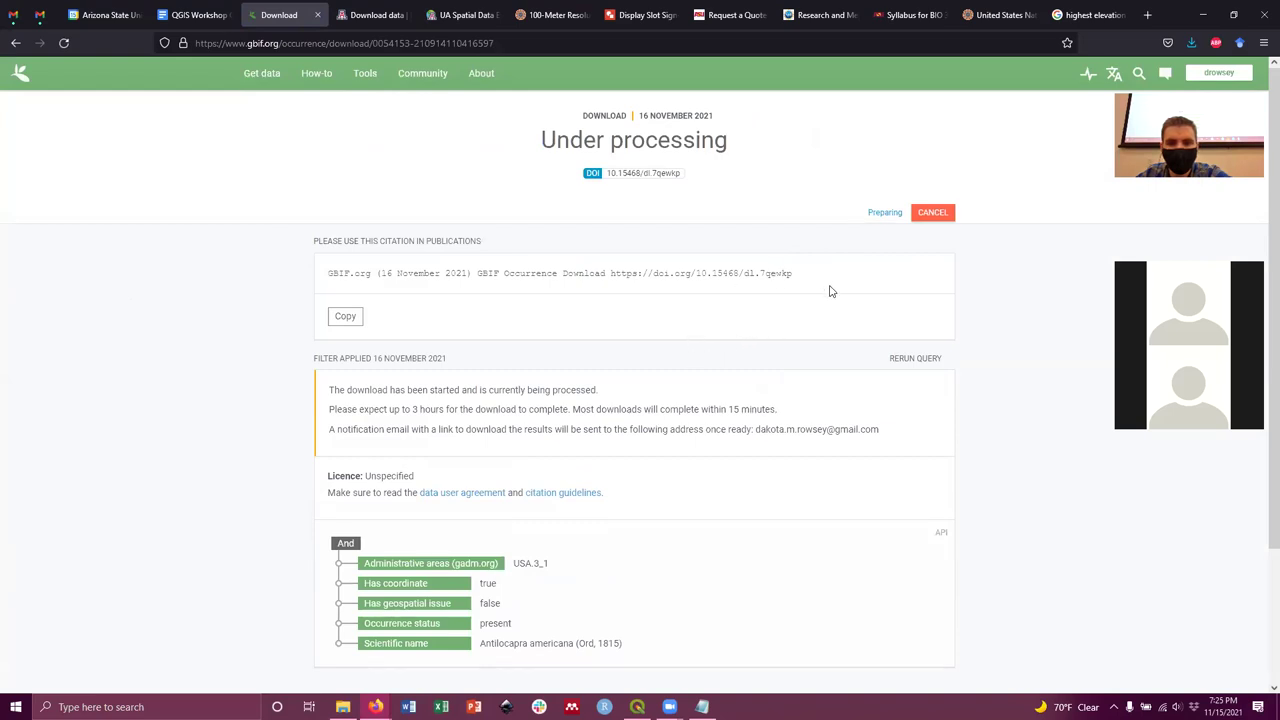
Copy the download's publication citation and highlight the notice about the notification email.
drag(825, 289, 313, 289)
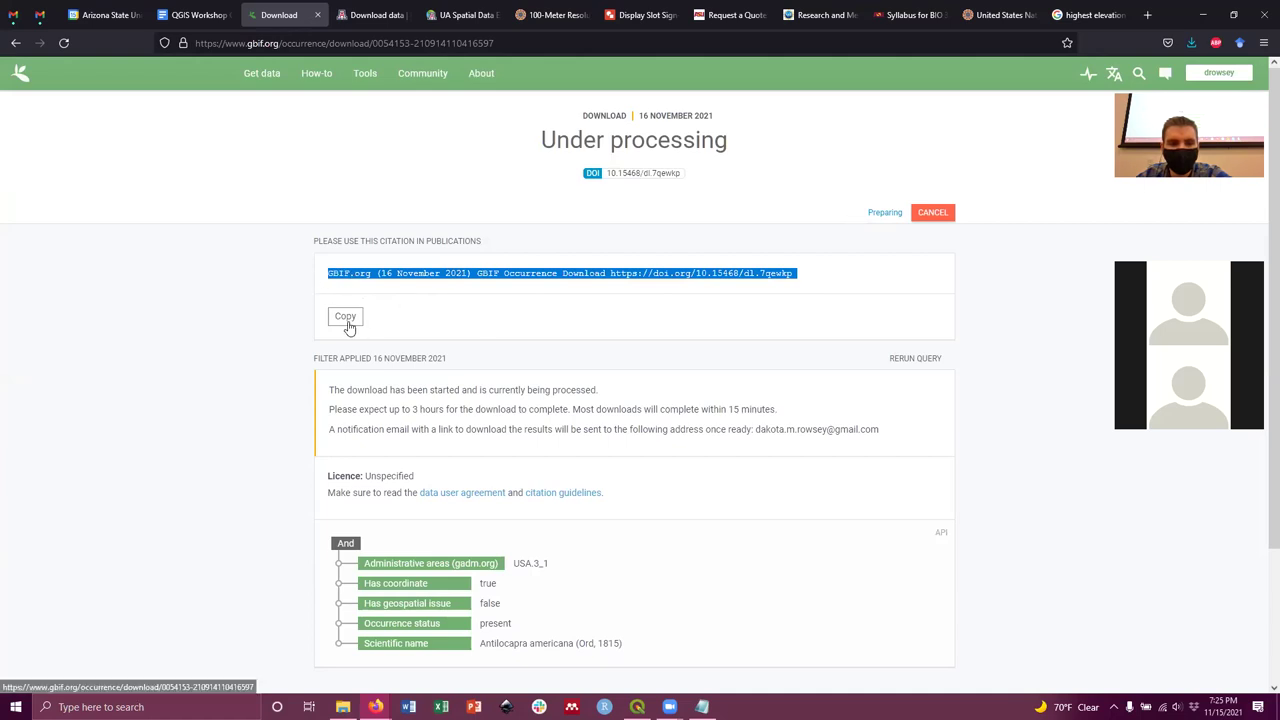
click(346, 318)
click(499, 311)
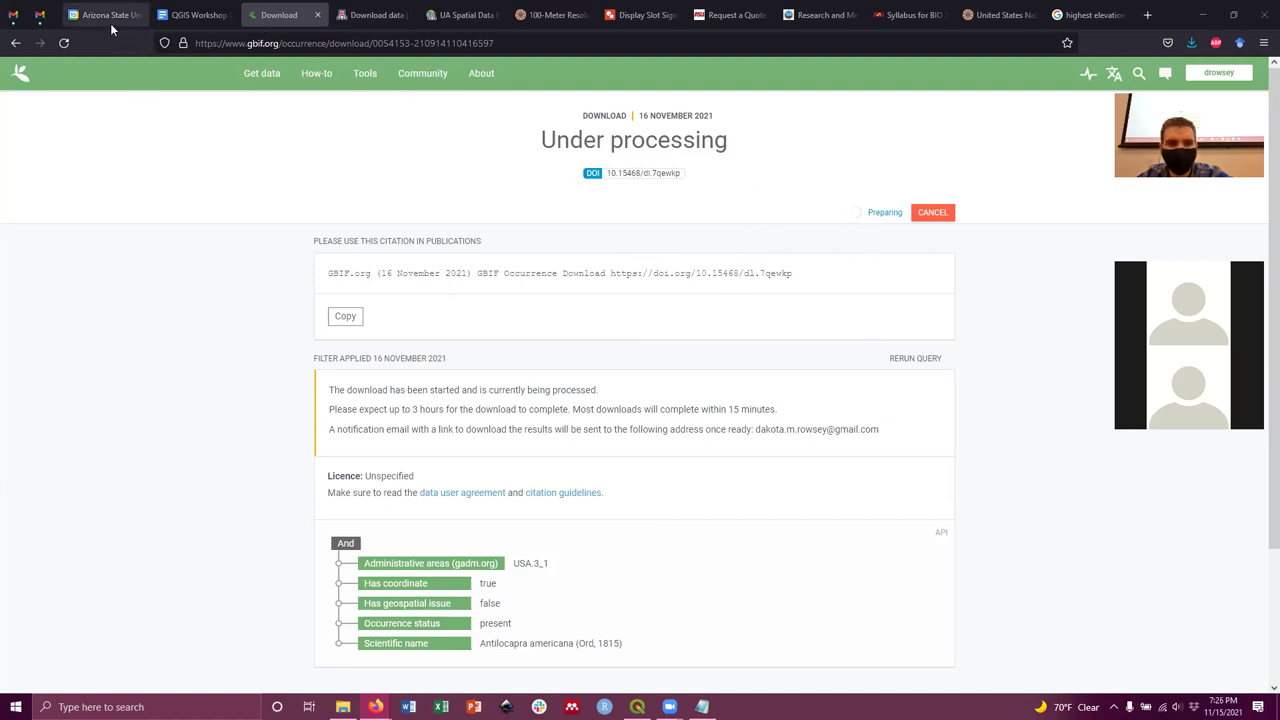
drag(895, 432, 322, 440)
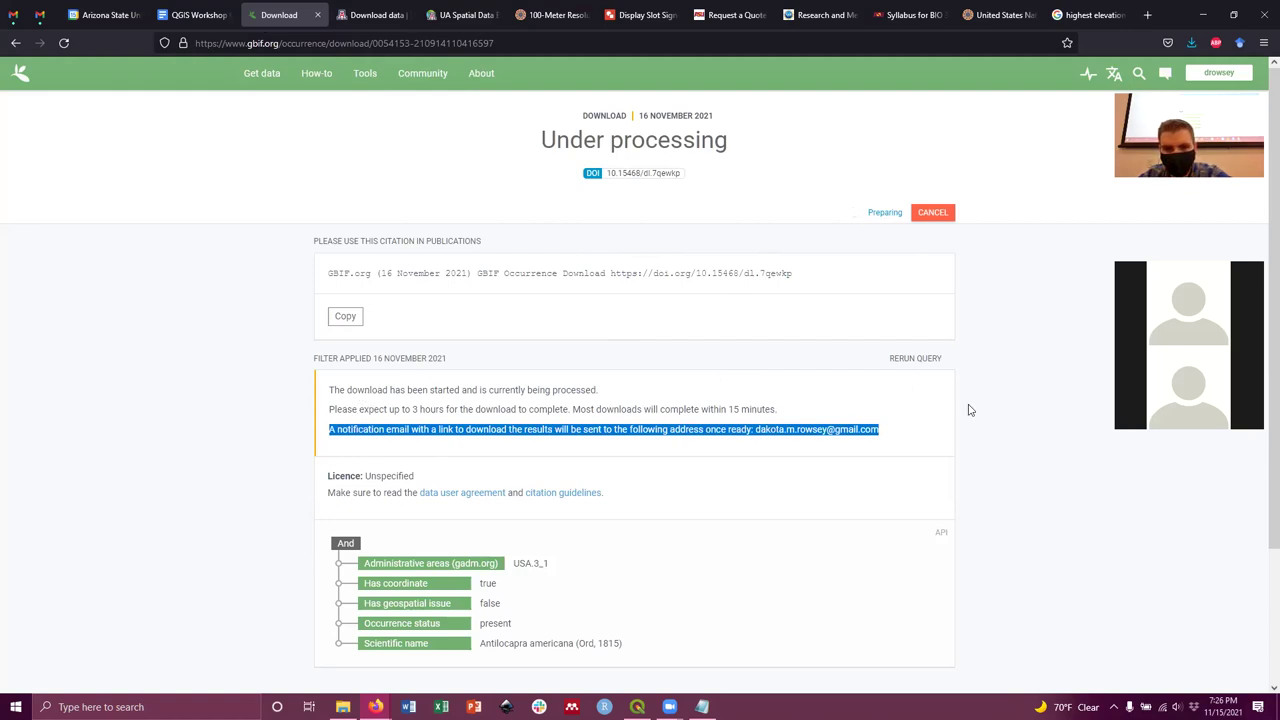
click(1010, 418)
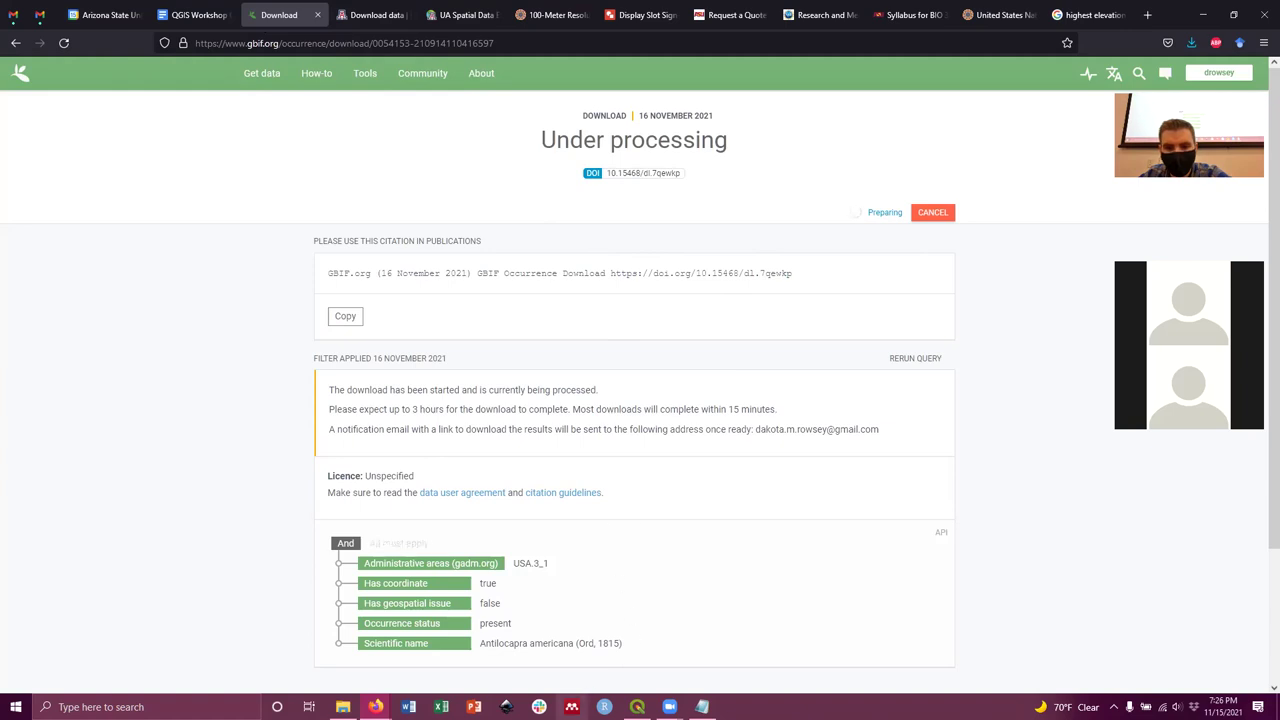
mouse_move(637, 707)
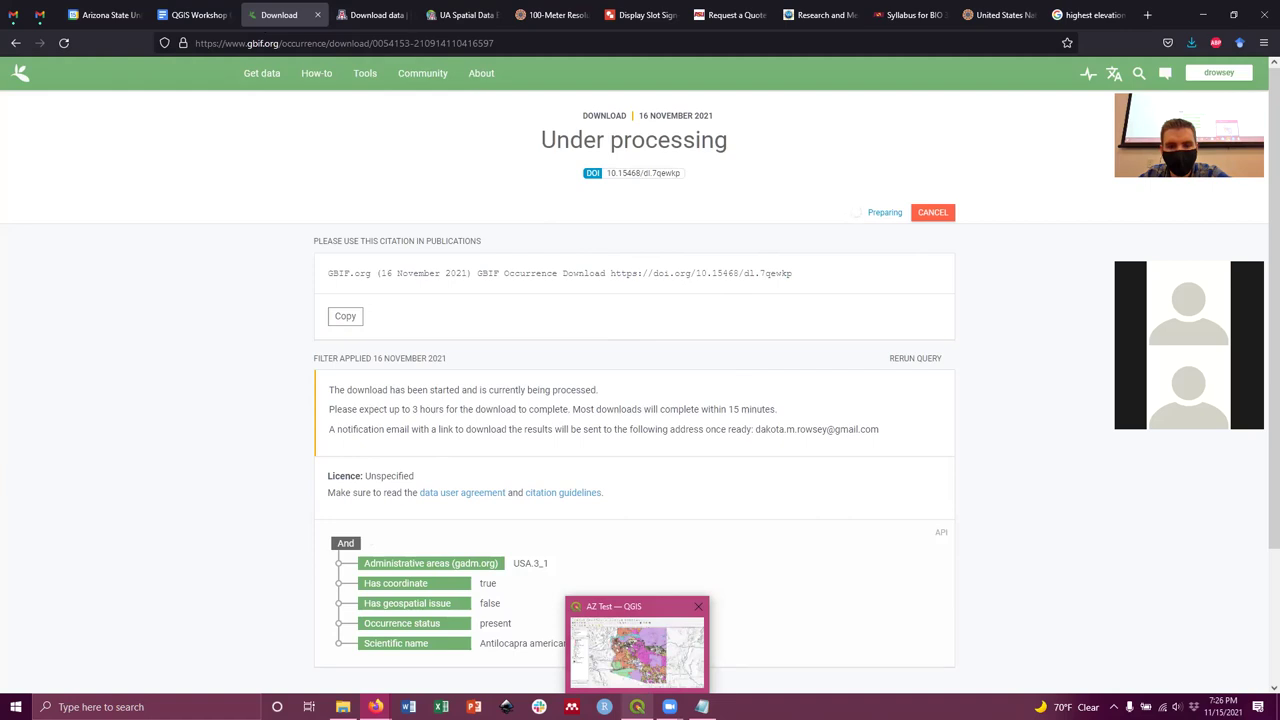
click(637, 650)
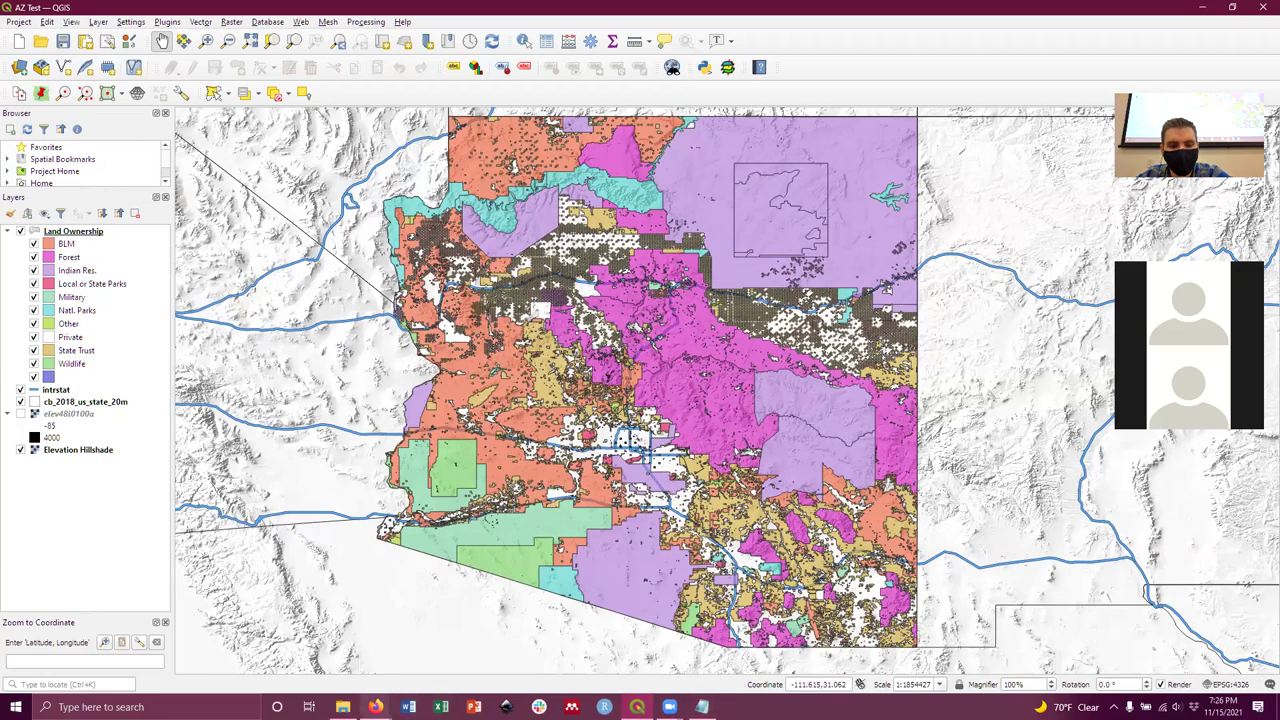
mouse_move(375, 707)
click(491, 605)
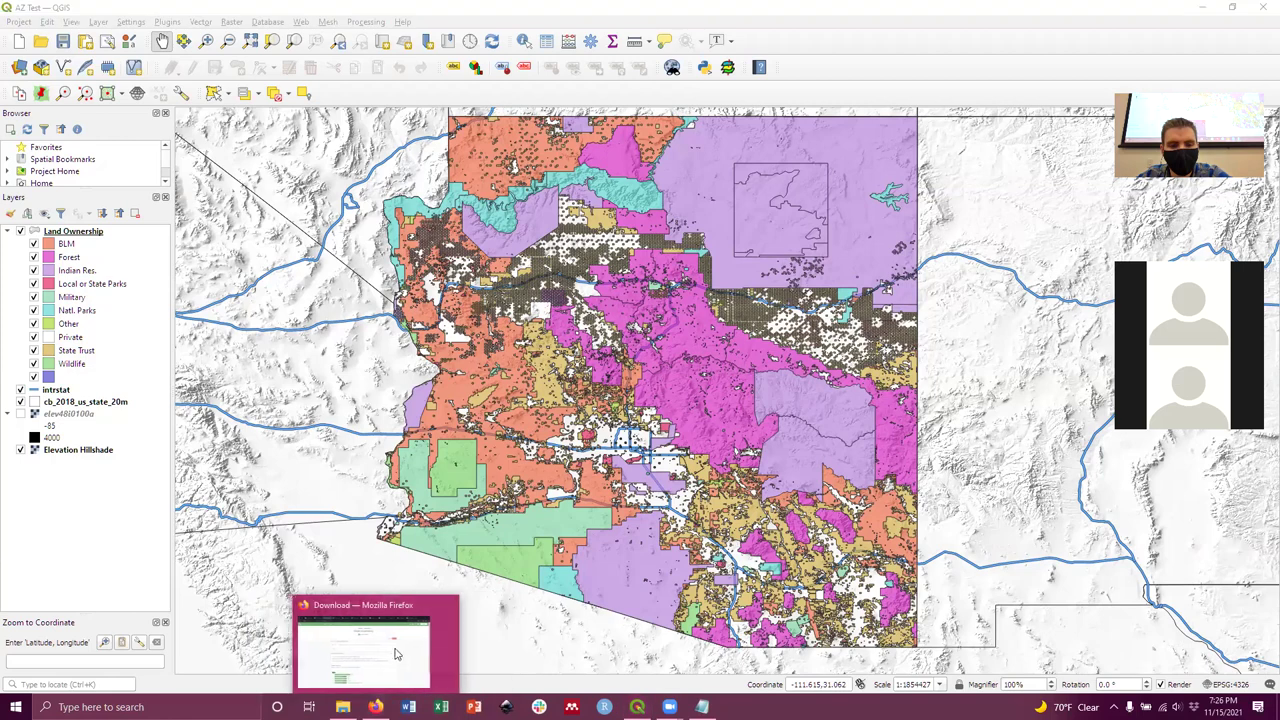
click(393, 657)
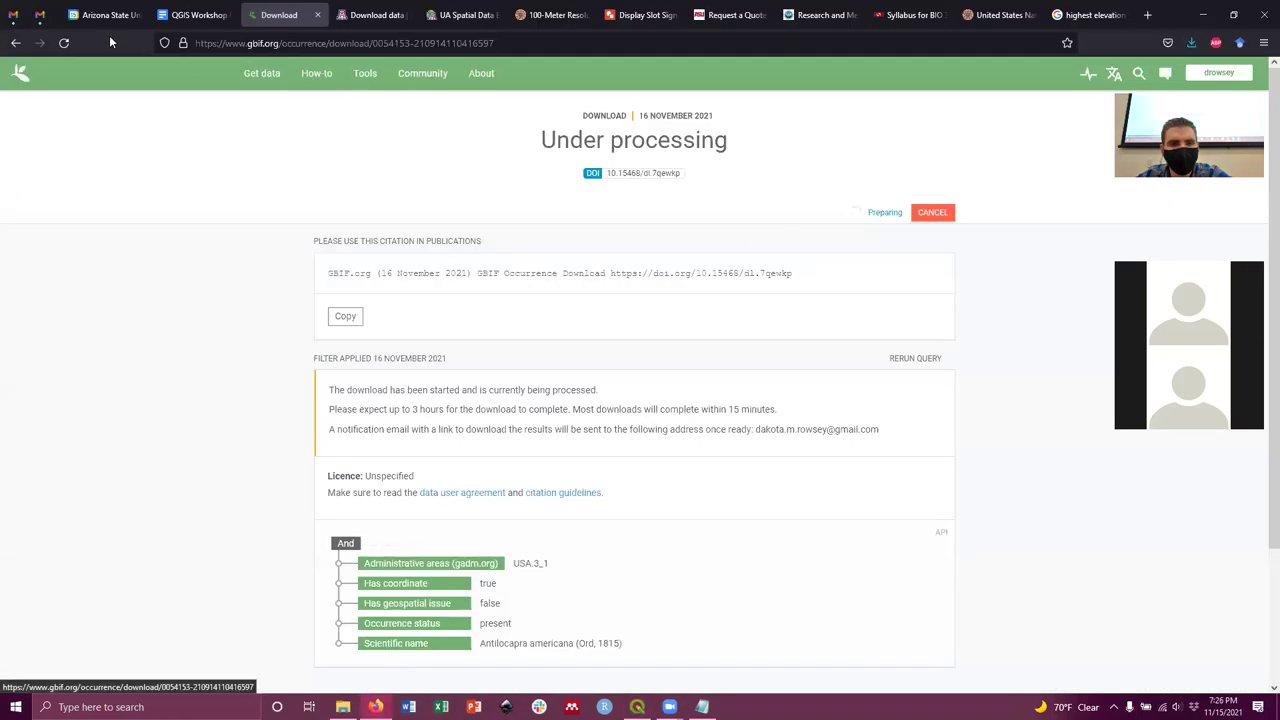
Search the Gmail mailbox for "gbif" to find the download notification.
click(40, 15)
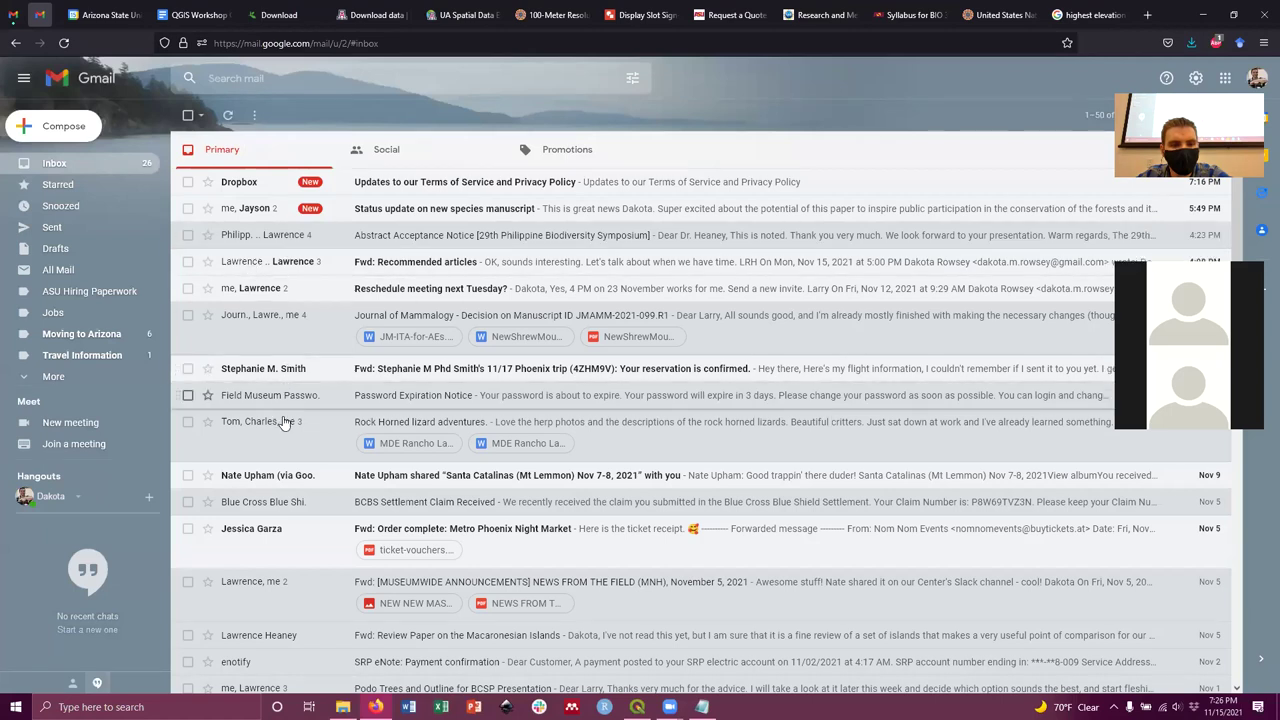
click(297, 79)
text(gbif)
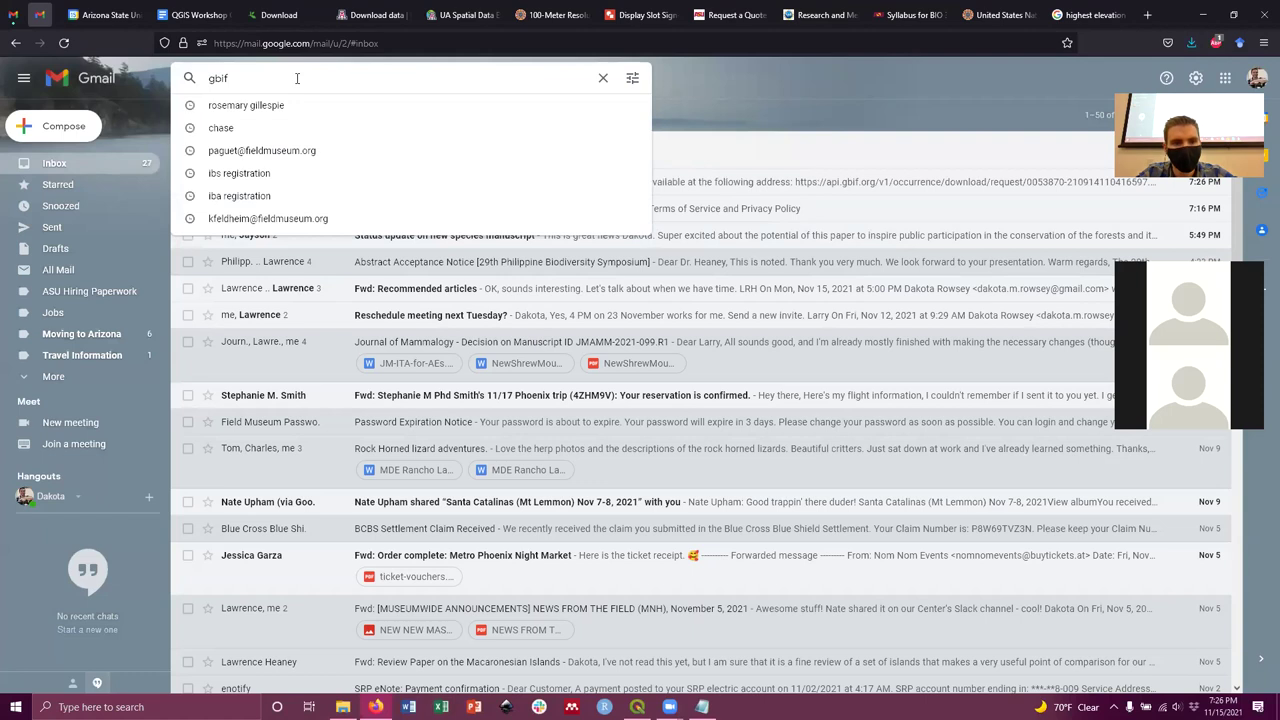
key(Return)
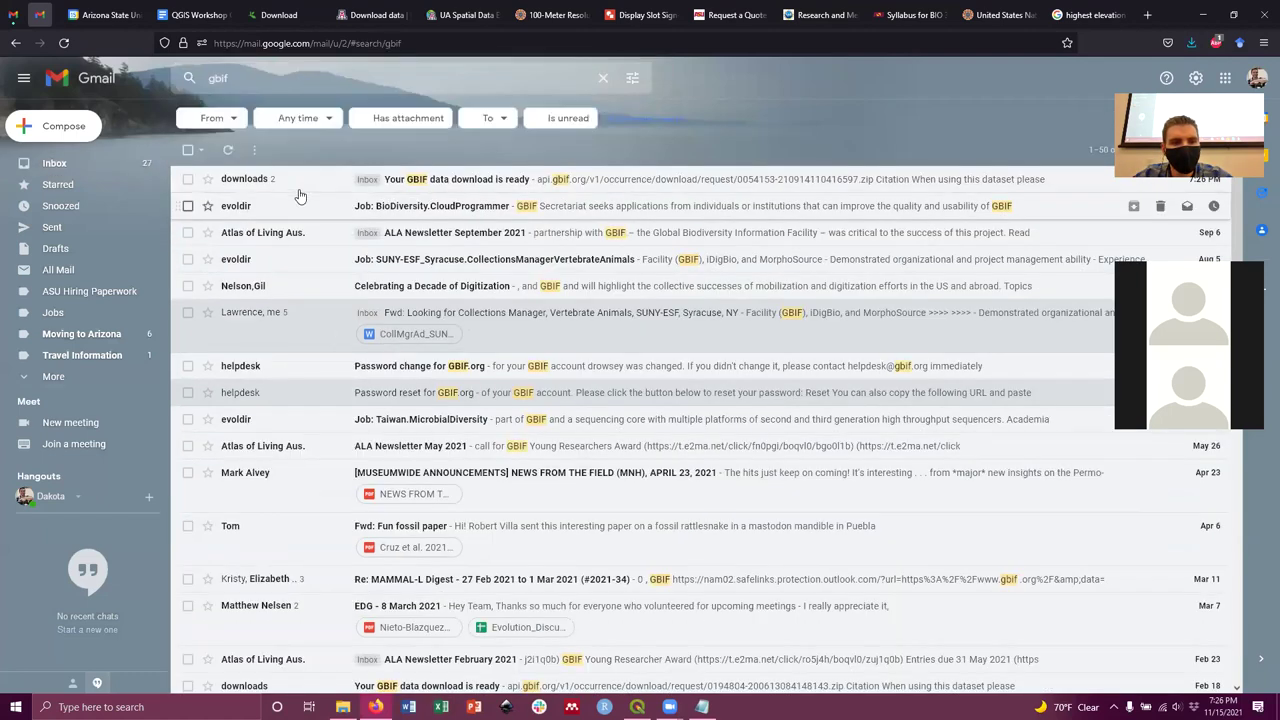
Return to the GBIF download page and start downloading the prepared occurrence archive.
click(309, 16)
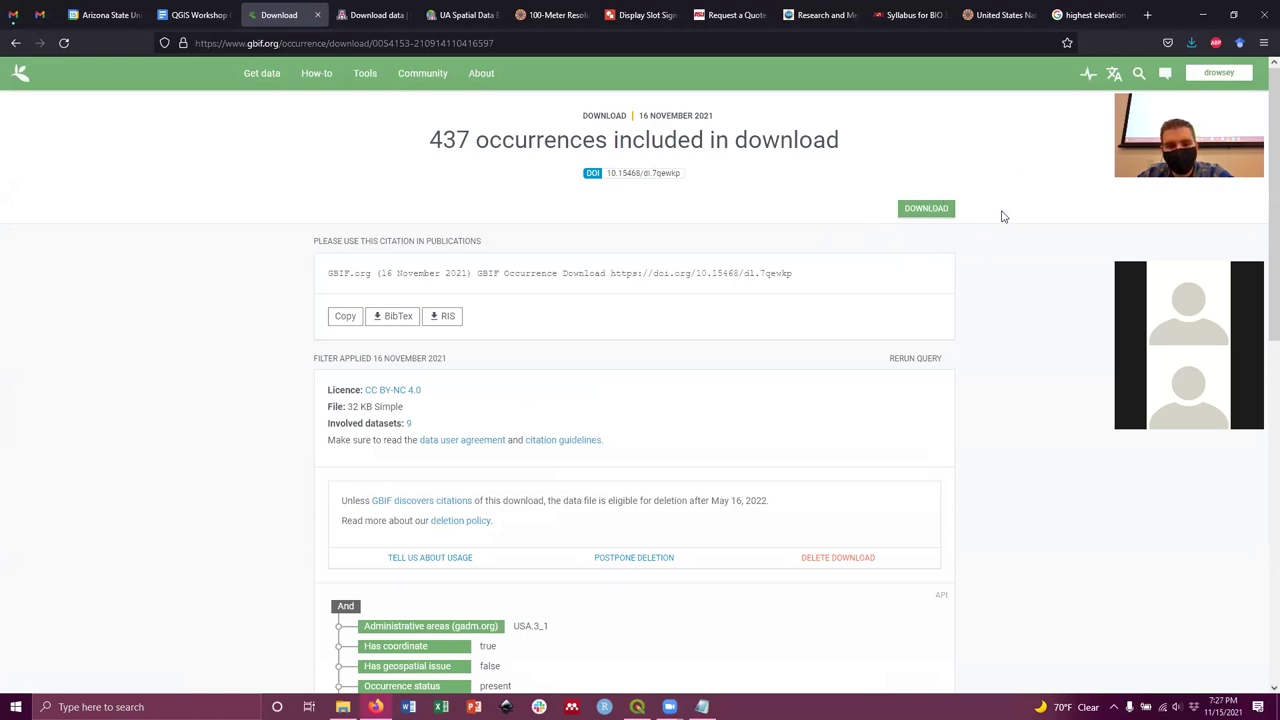
click(940, 212)
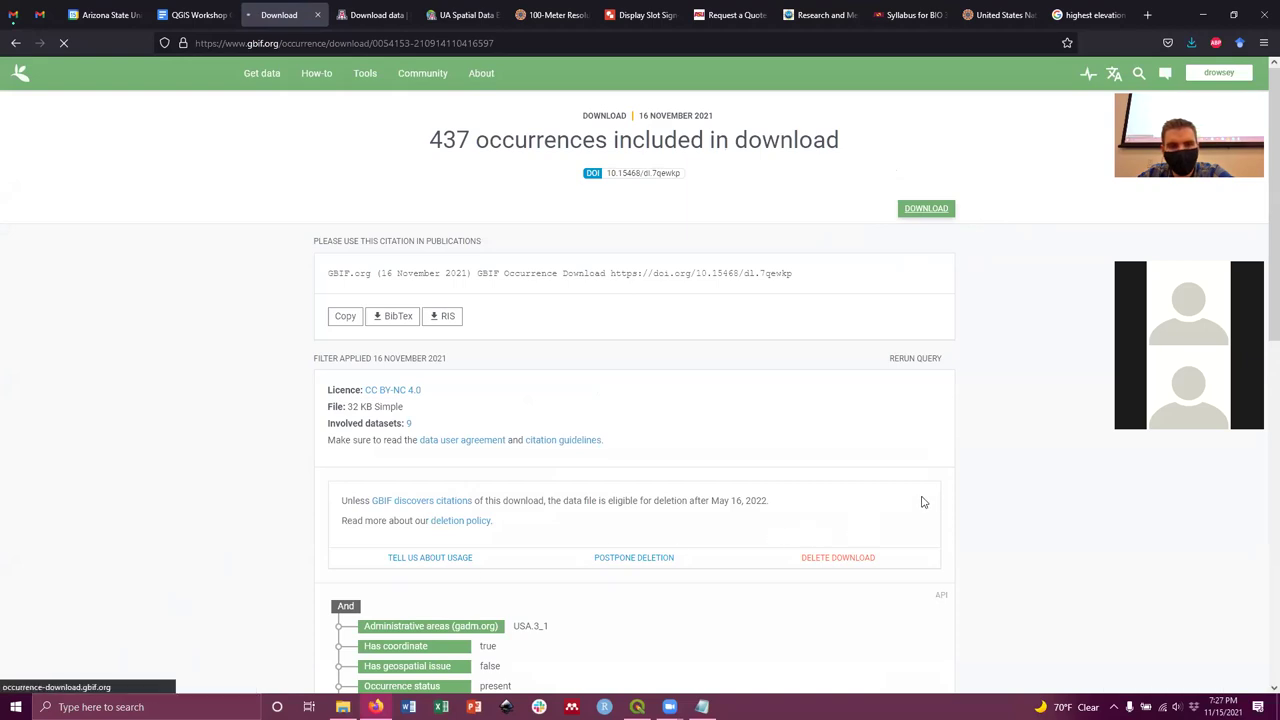
click(790, 325)
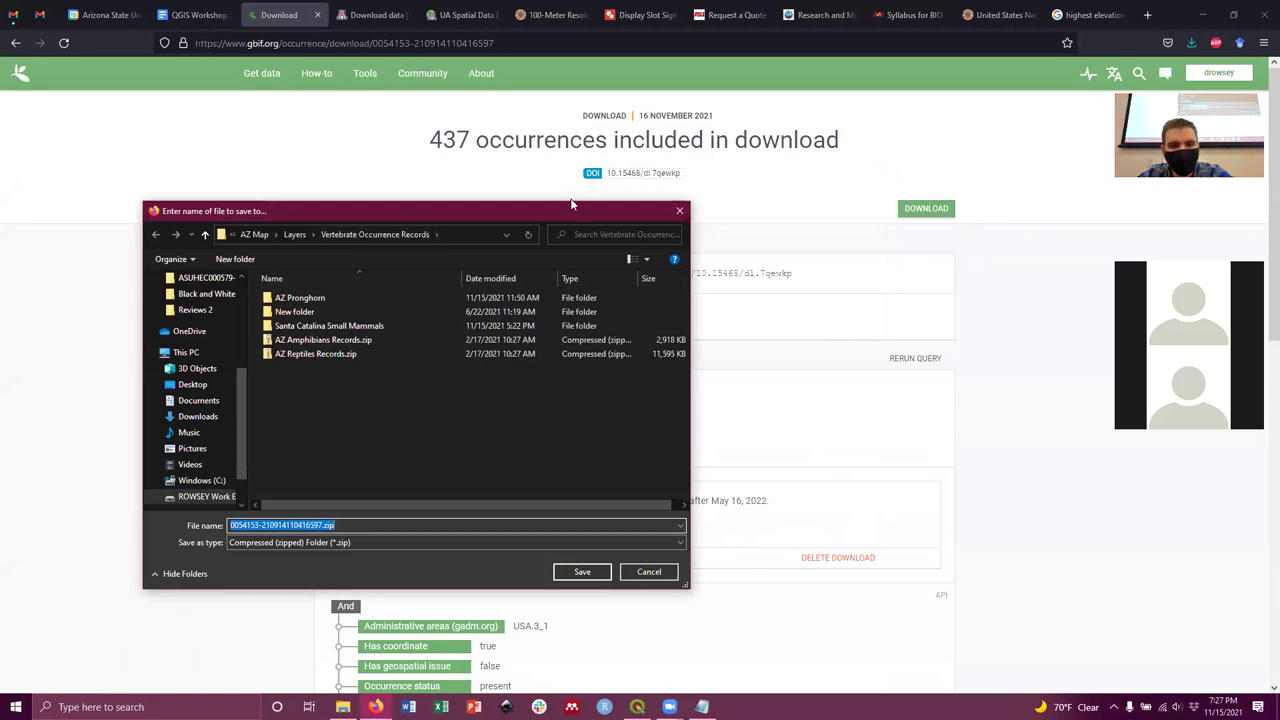
Save the archive as AZ Pronghorn.zip in QGIS Workshop > Layers > Vertebrate Occurrence Records, replacing the existing file.
drag(571, 204, 747, 185)
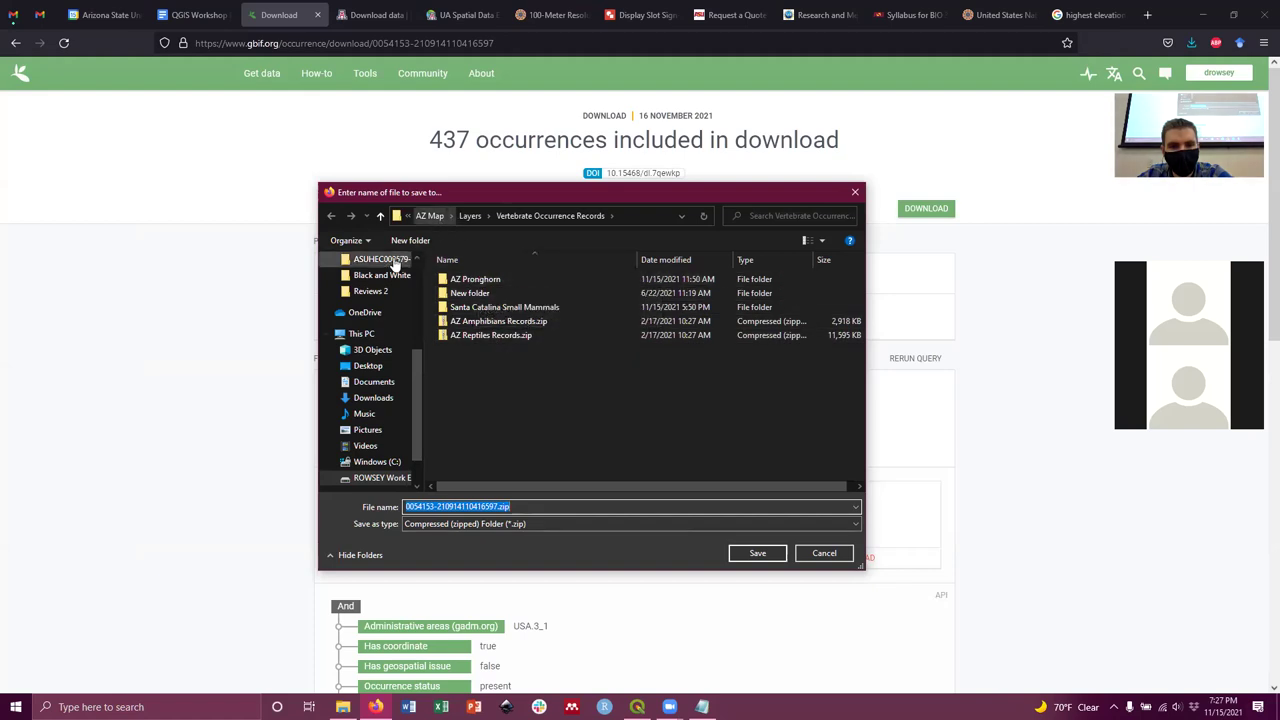
scroll(393, 312, up, 2)
scroll(393, 312, up, 1)
click(378, 356)
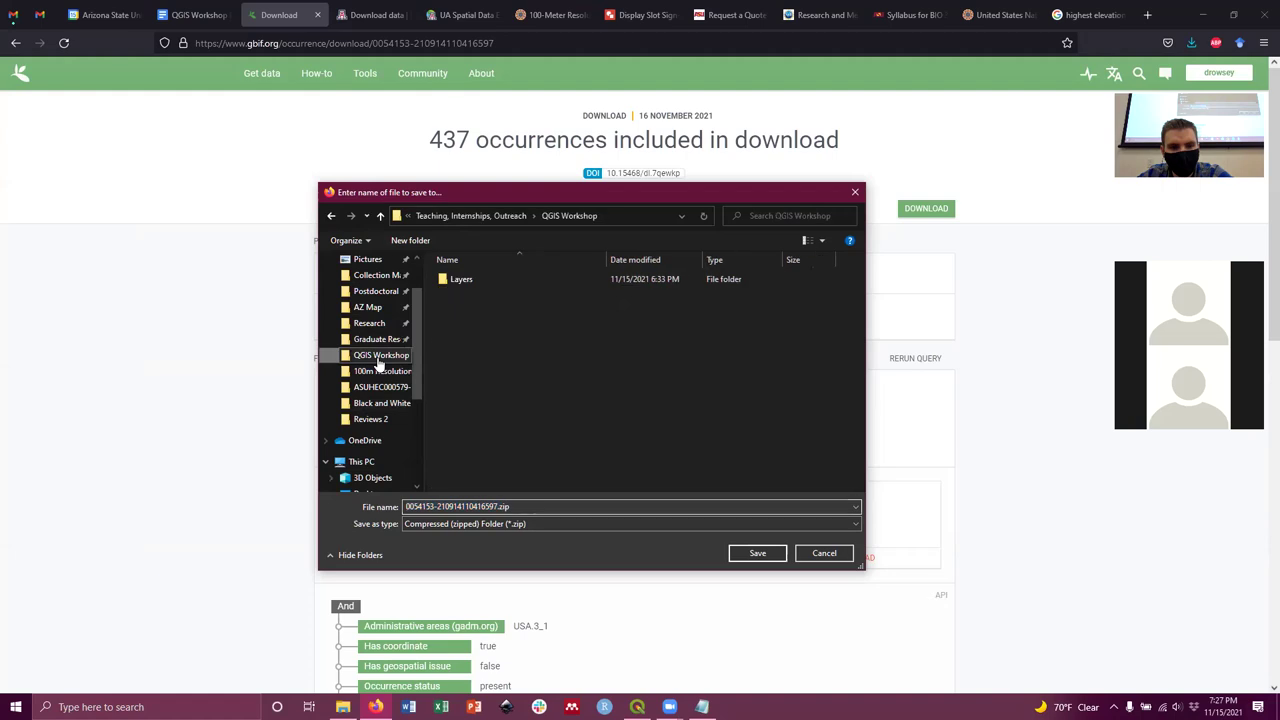
double_click(455, 281)
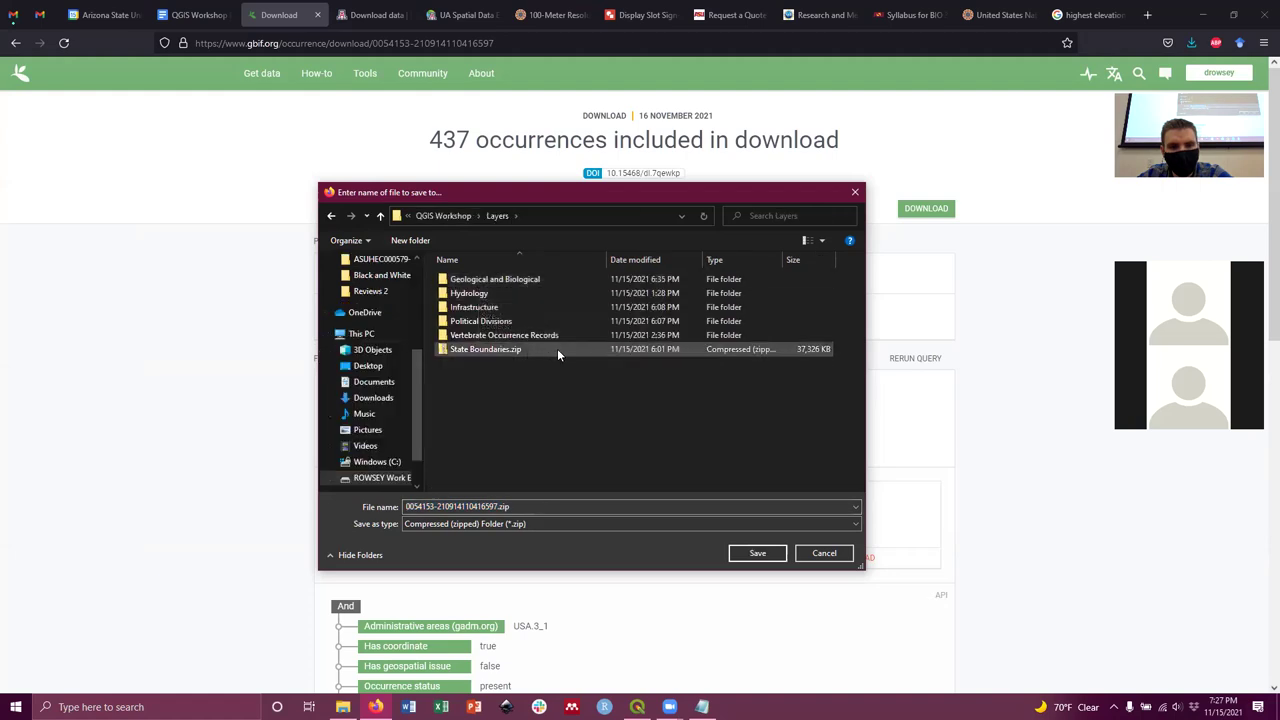
double_click(530, 338)
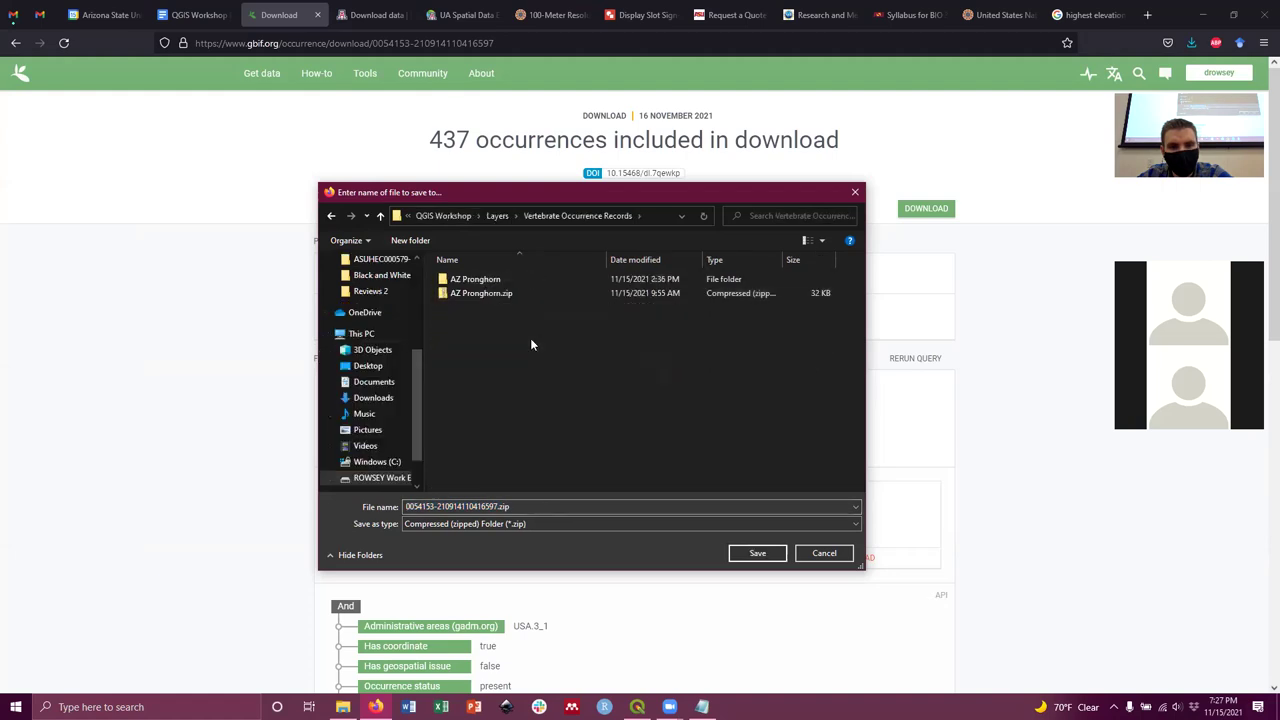
click(485, 293)
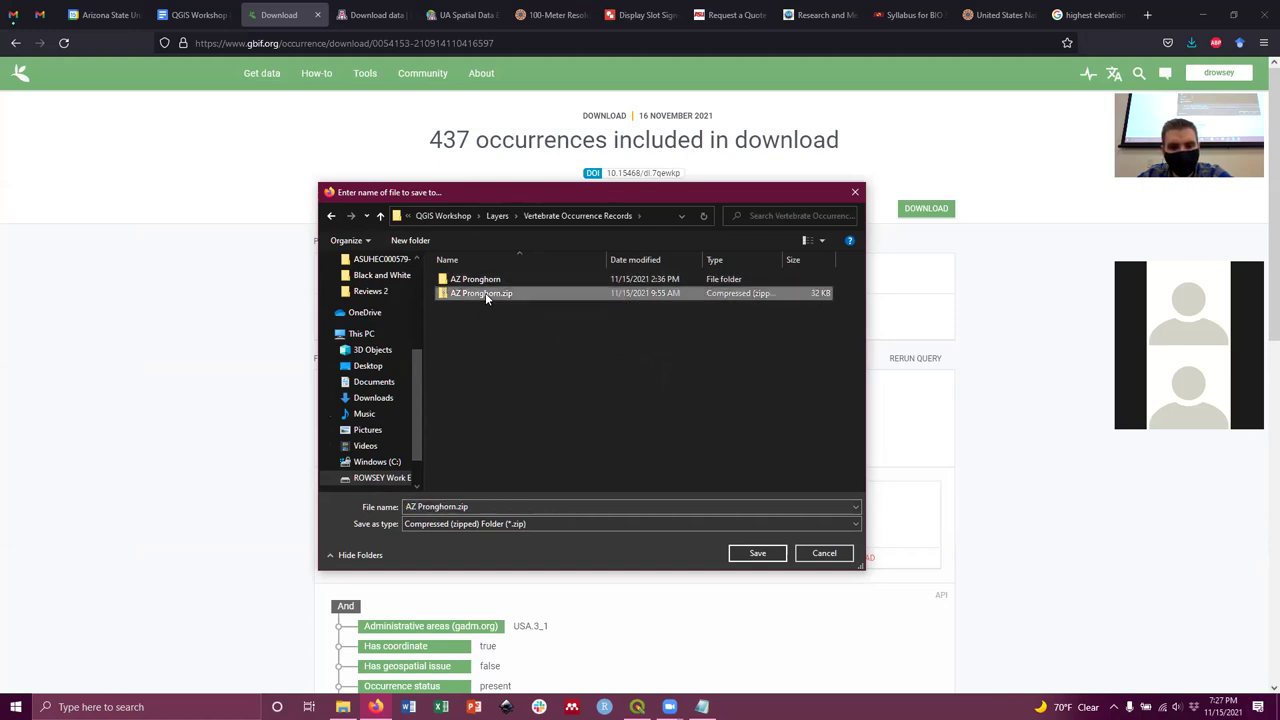
click(758, 553)
click(665, 355)
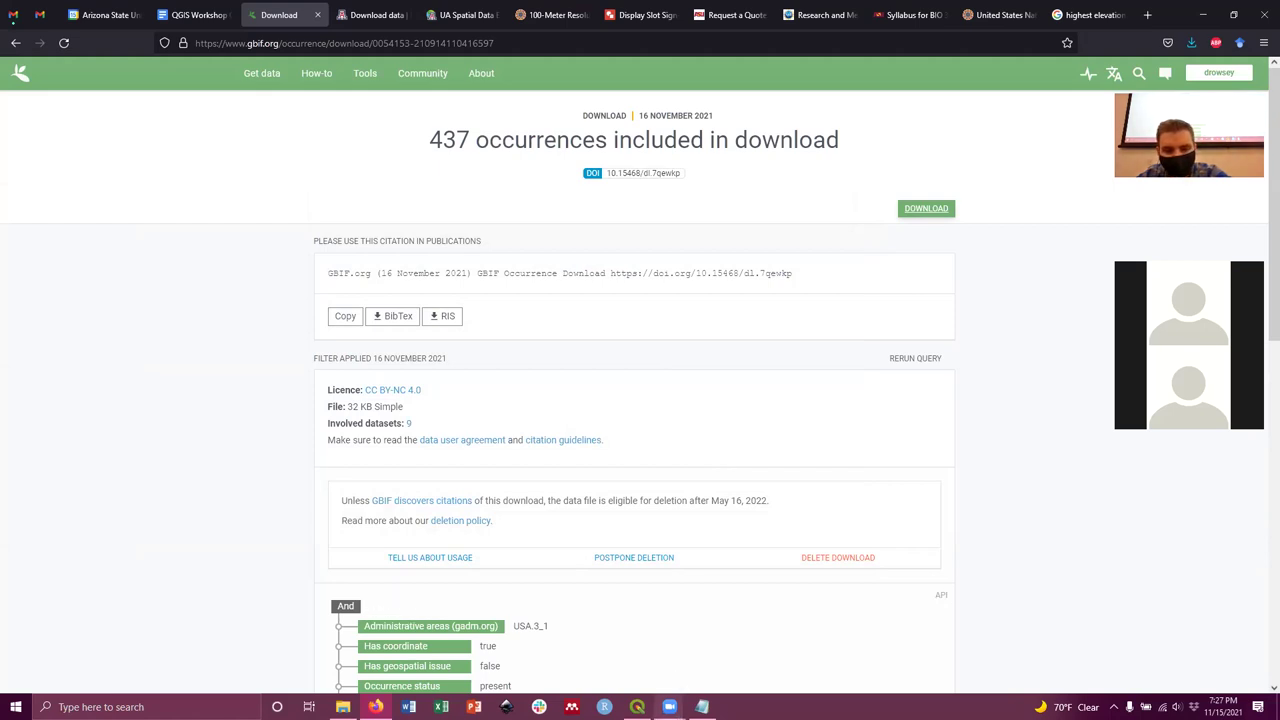
Switch to File Explorer and open the Vertebrate Occurrence Records folder inside QGIS Workshop > Layers.
click(637, 707)
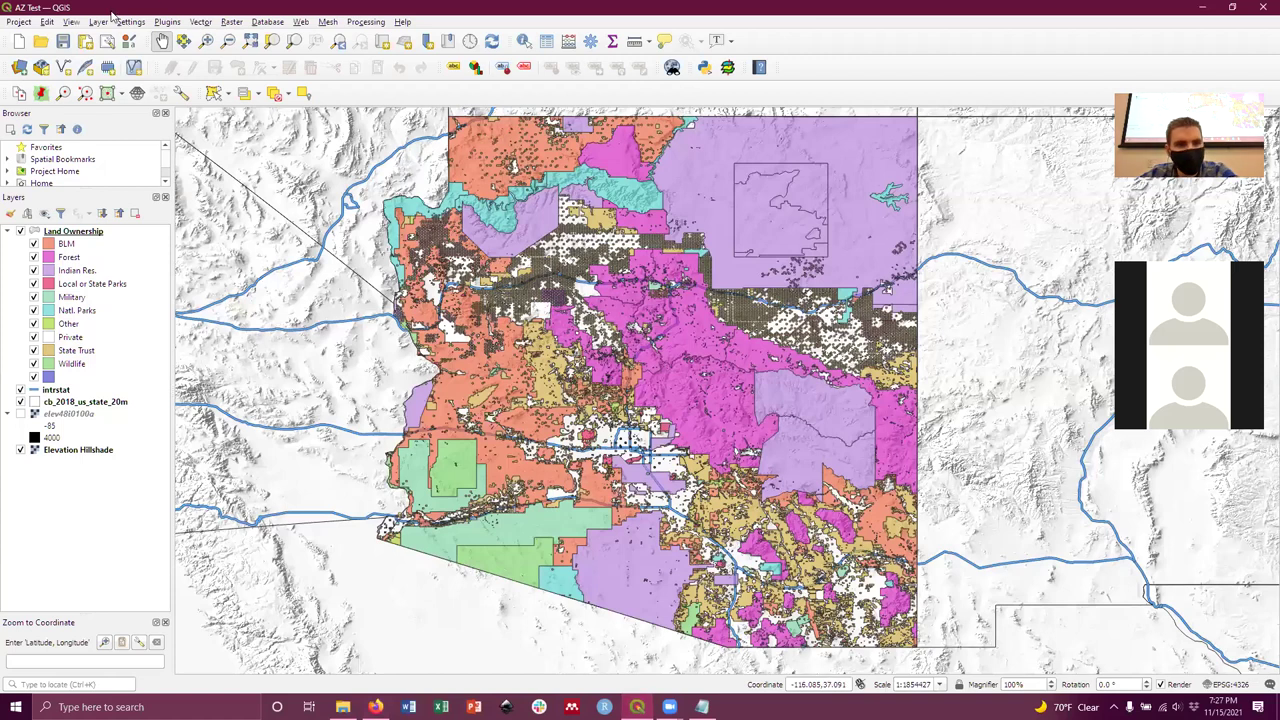
click(343, 707)
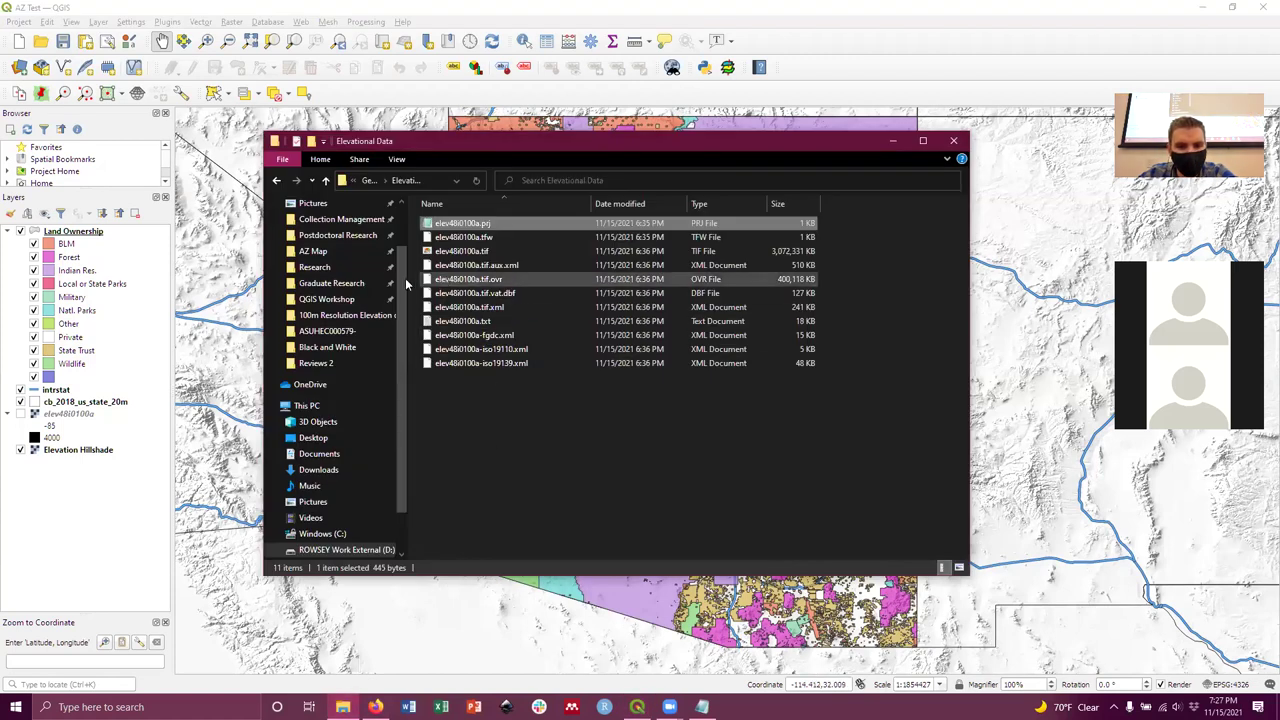
scroll(406, 284, up, 2)
click(313, 309)
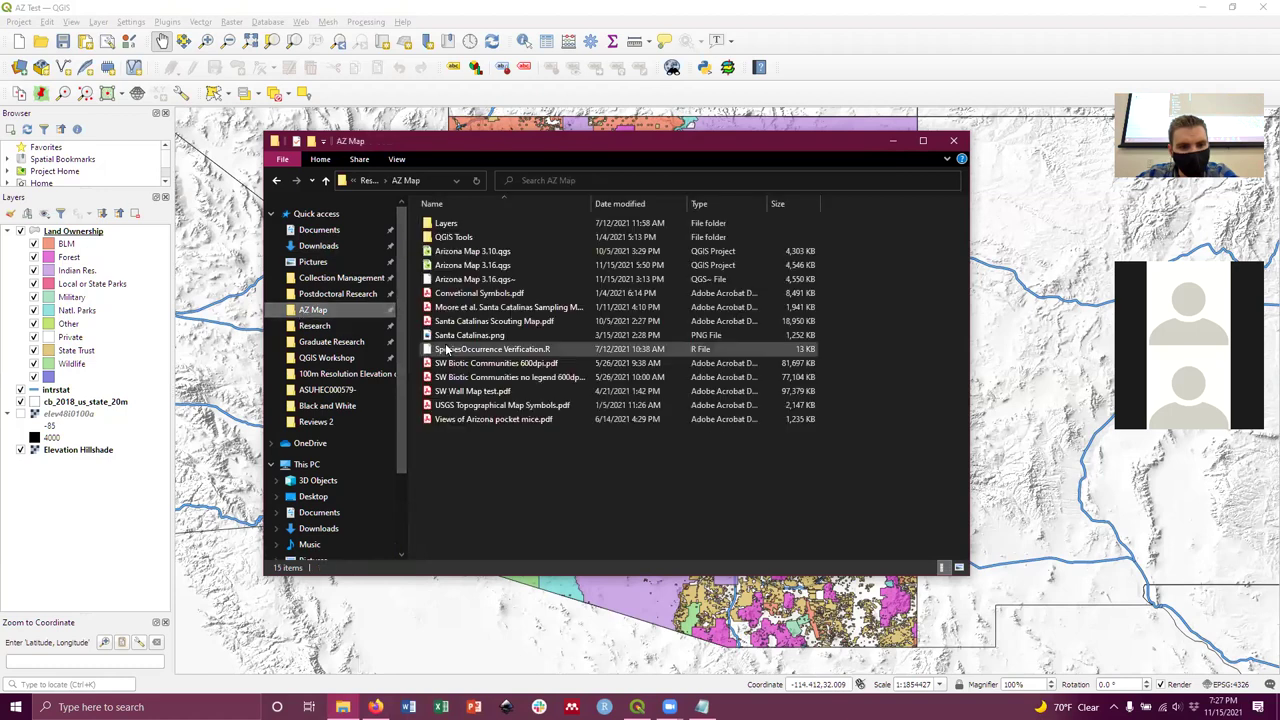
click(326, 357)
double_click(446, 223)
double_click(466, 280)
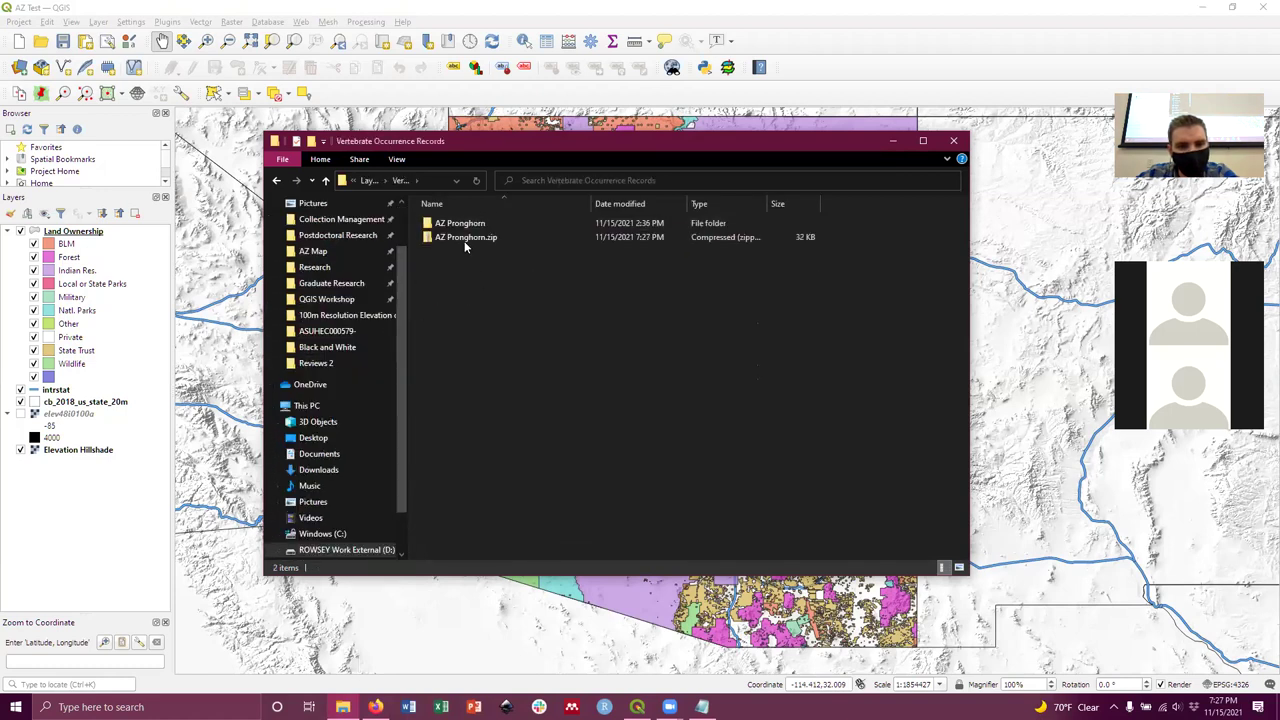
click(459, 224)
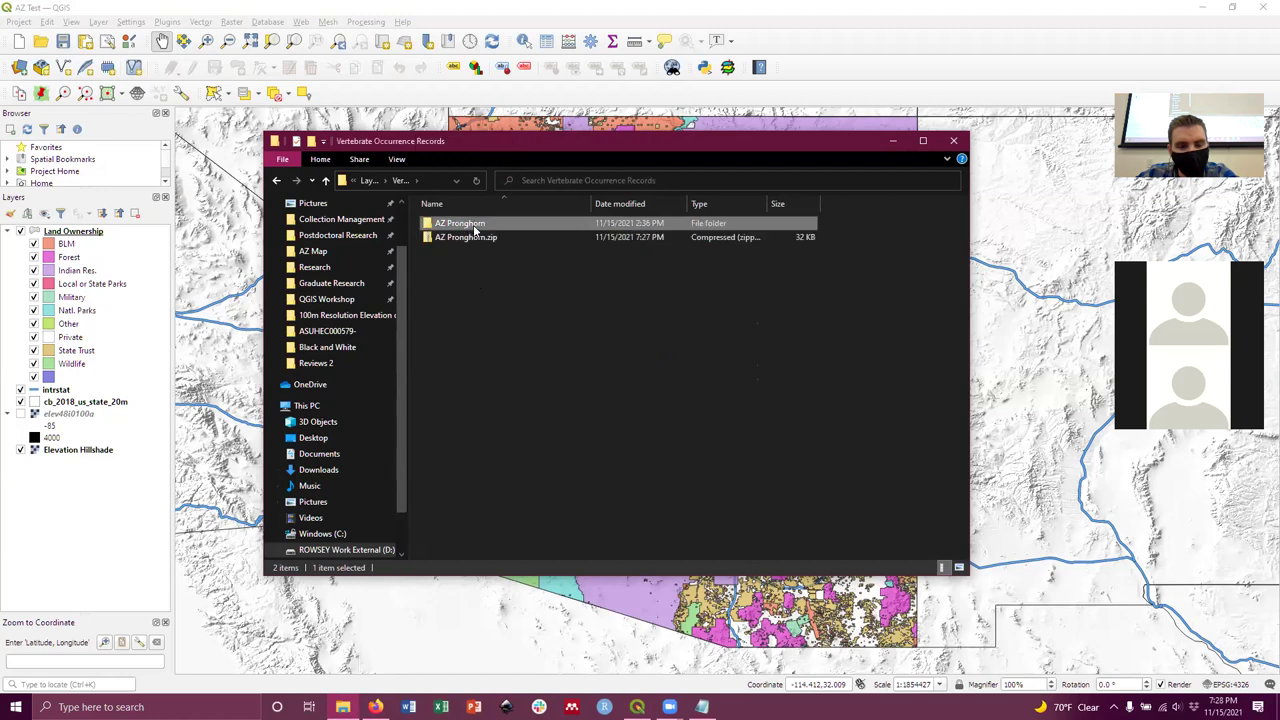
right_click(476, 242)
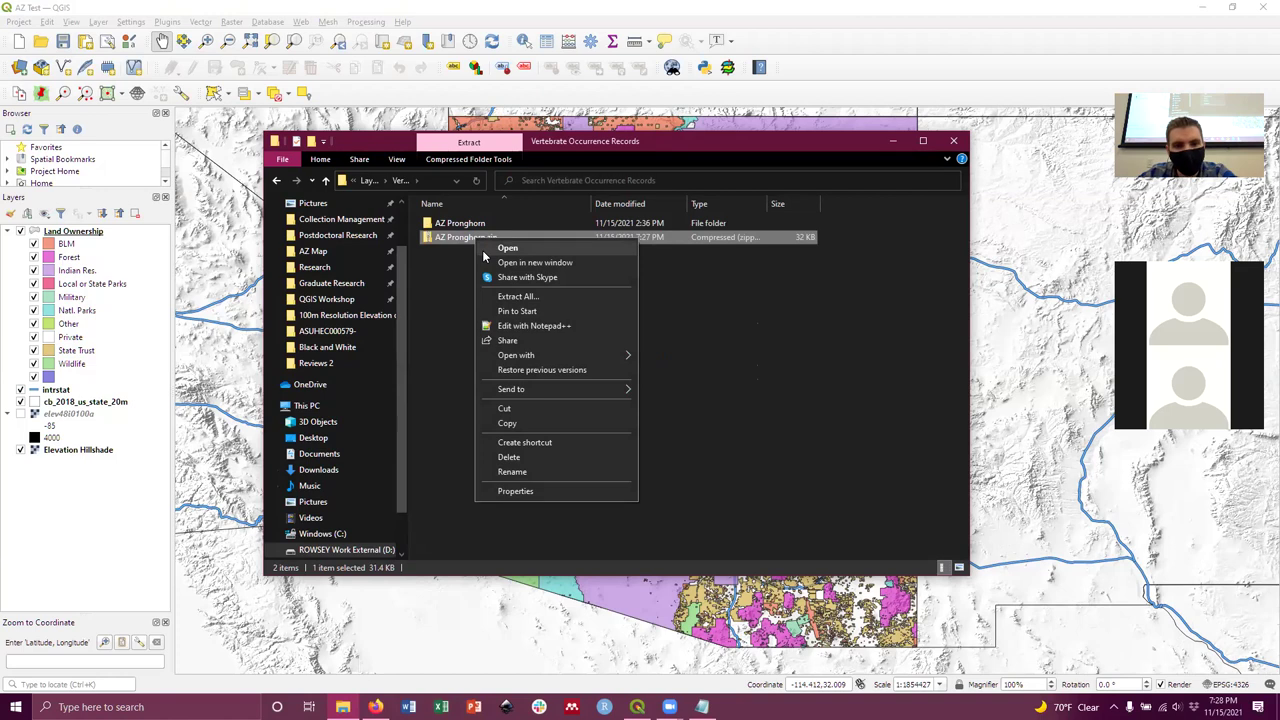
click(526, 300)
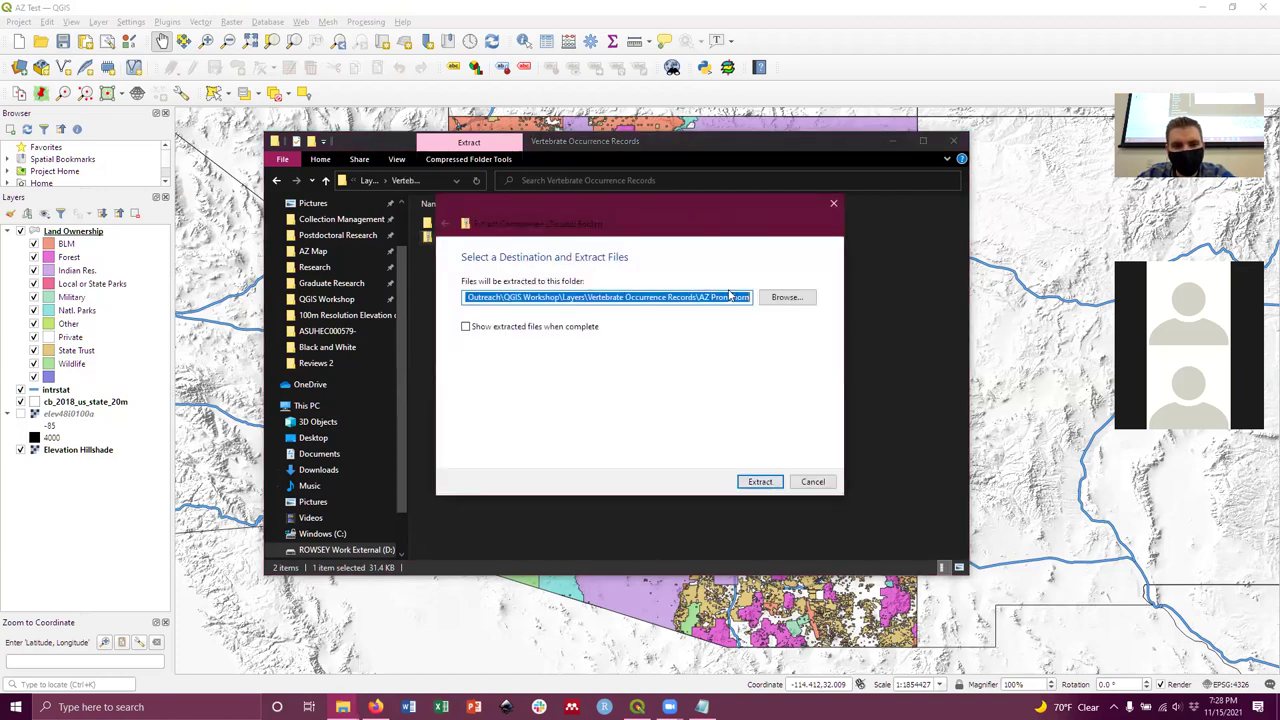
click(812, 481)
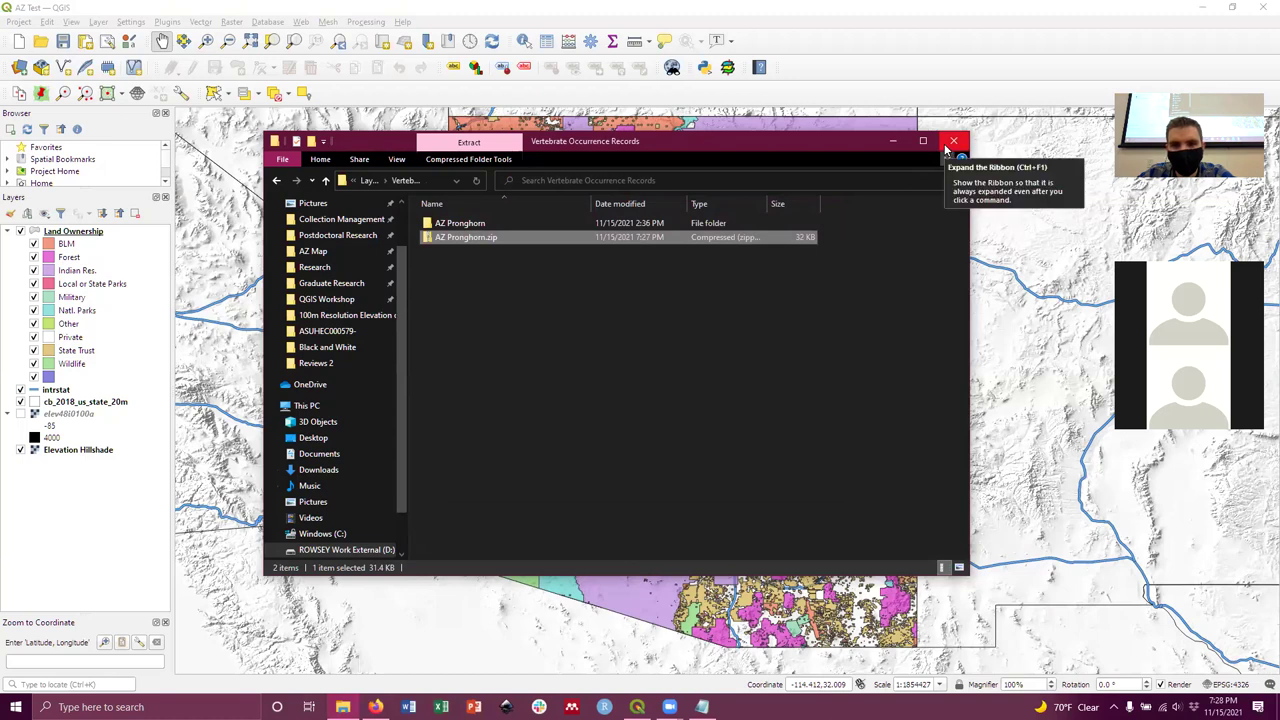
Close the File Explorer window and return to the Arizona land ownership map in QGIS.
click(946, 144)
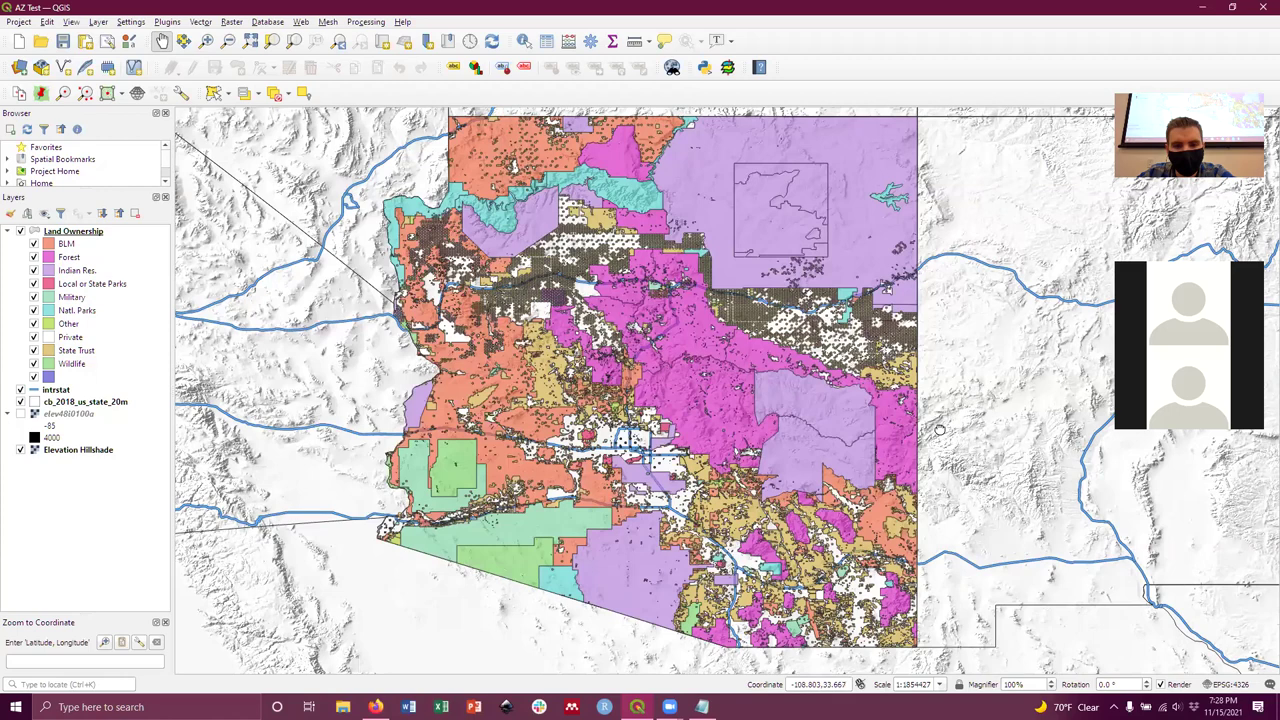
drag(939, 431, 726, 395)
click(669, 707)
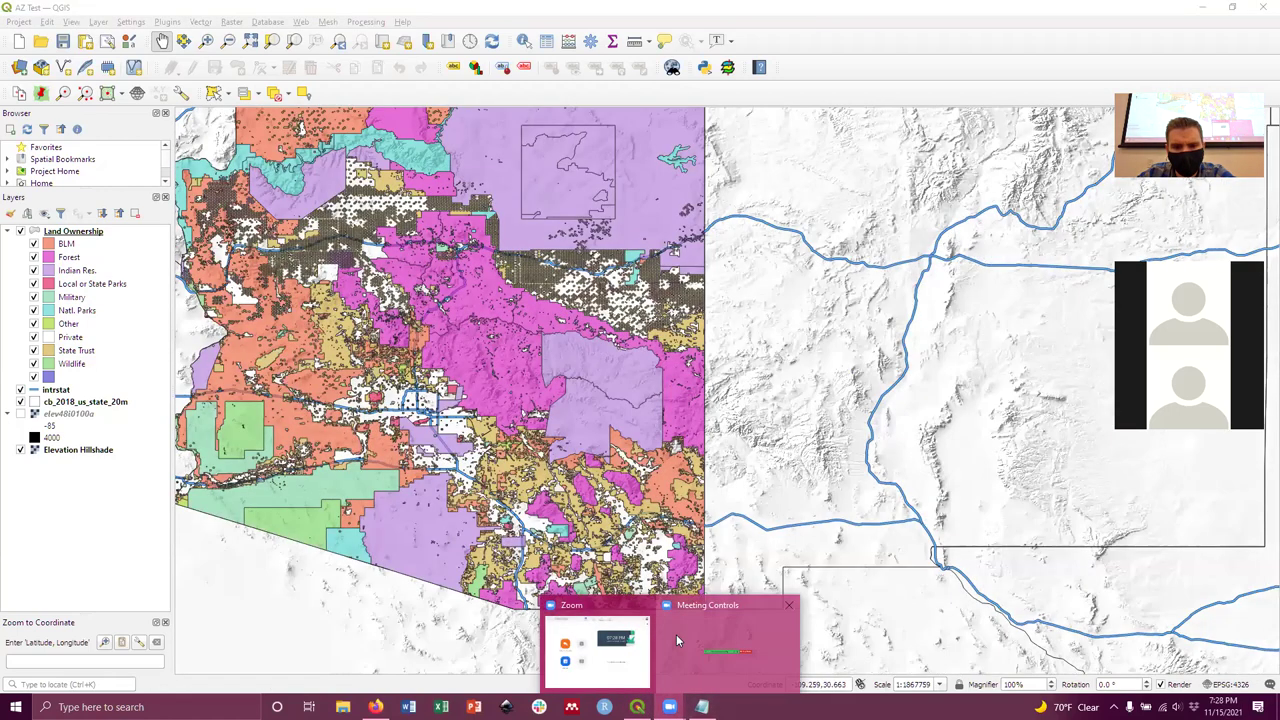
drag(789, 380, 837, 388)
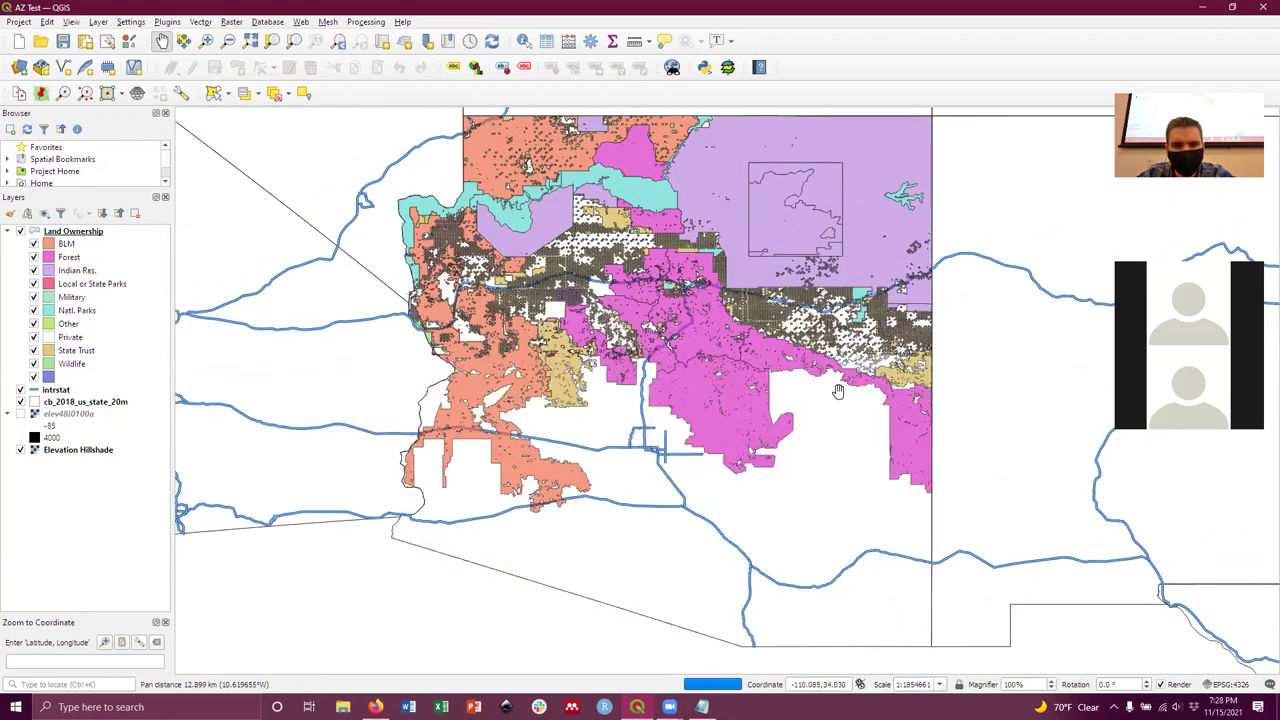
Start adding a delimited text layer and browse to Layers > Vertebrate Occurrence Records > AZ Pronghorn for its source file.
click(98, 21)
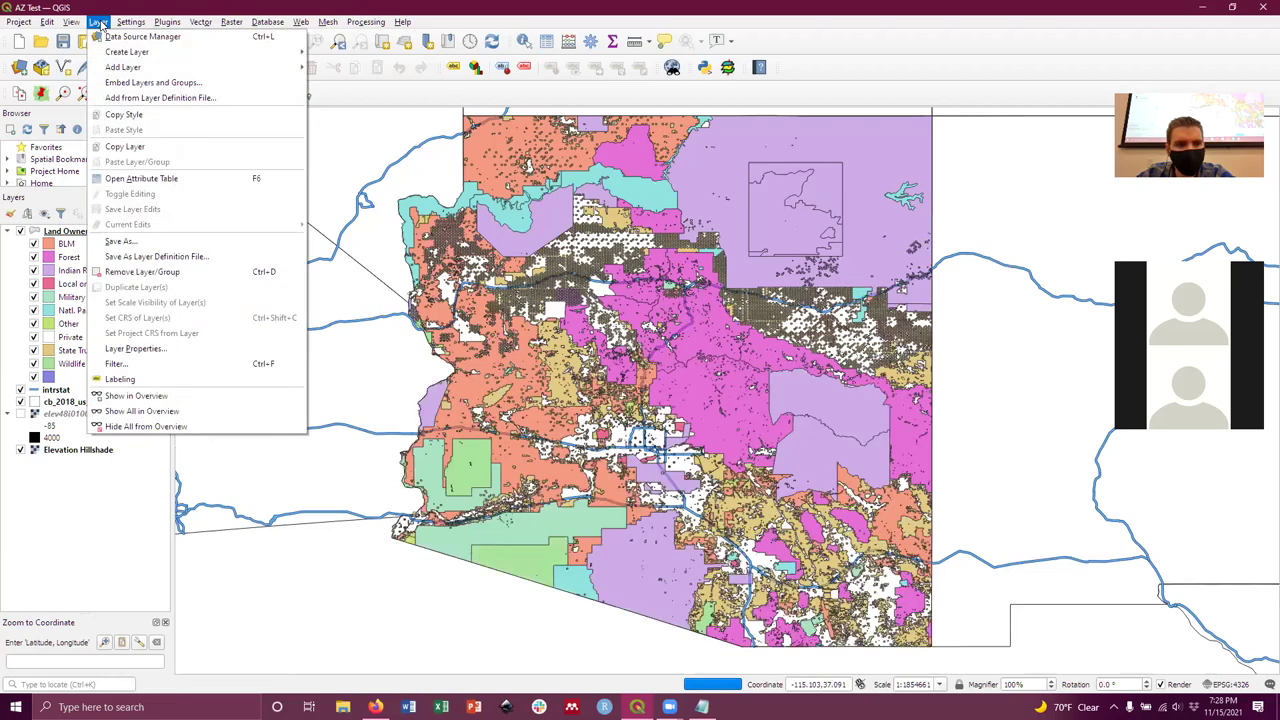
mouse_move(124, 70)
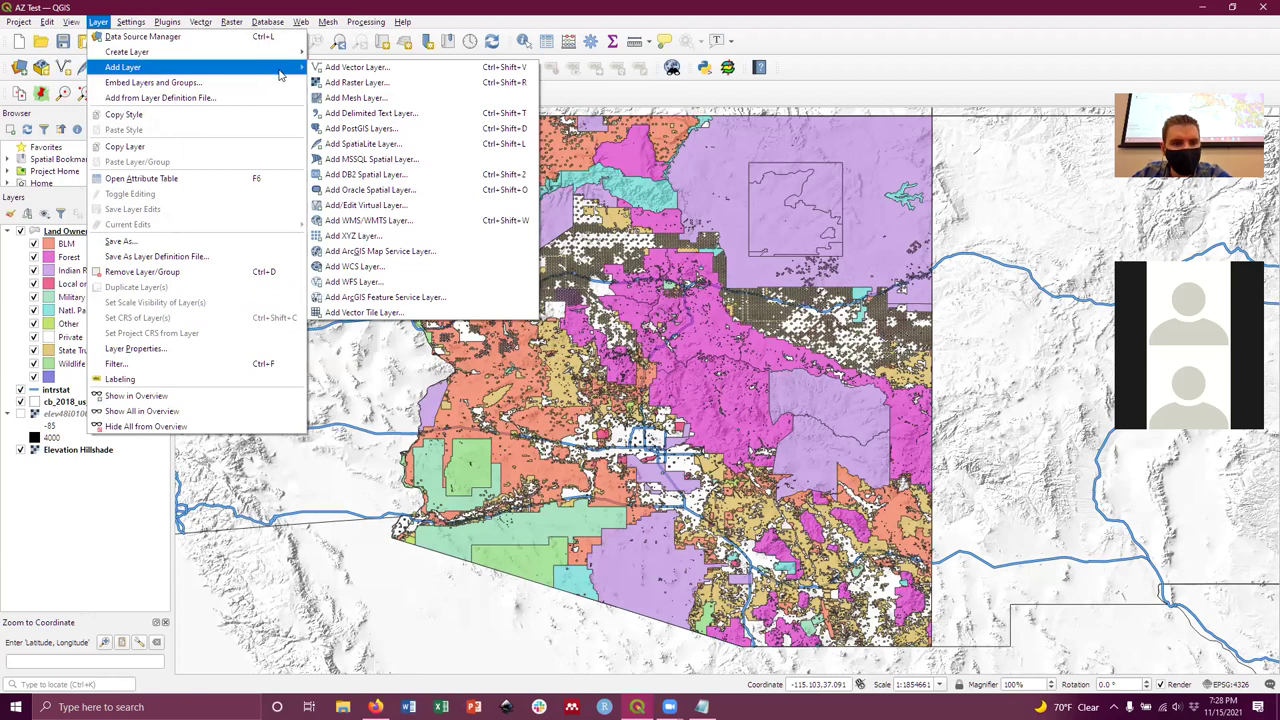
click(392, 118)
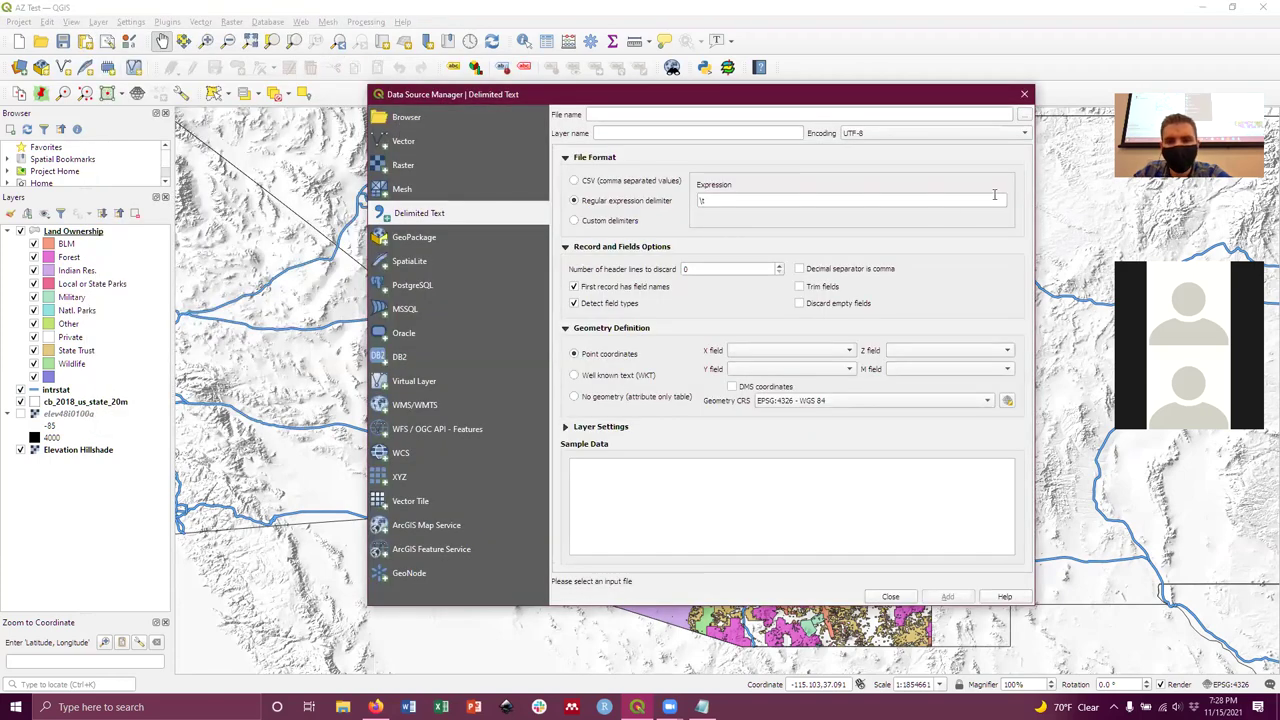
click(1025, 117)
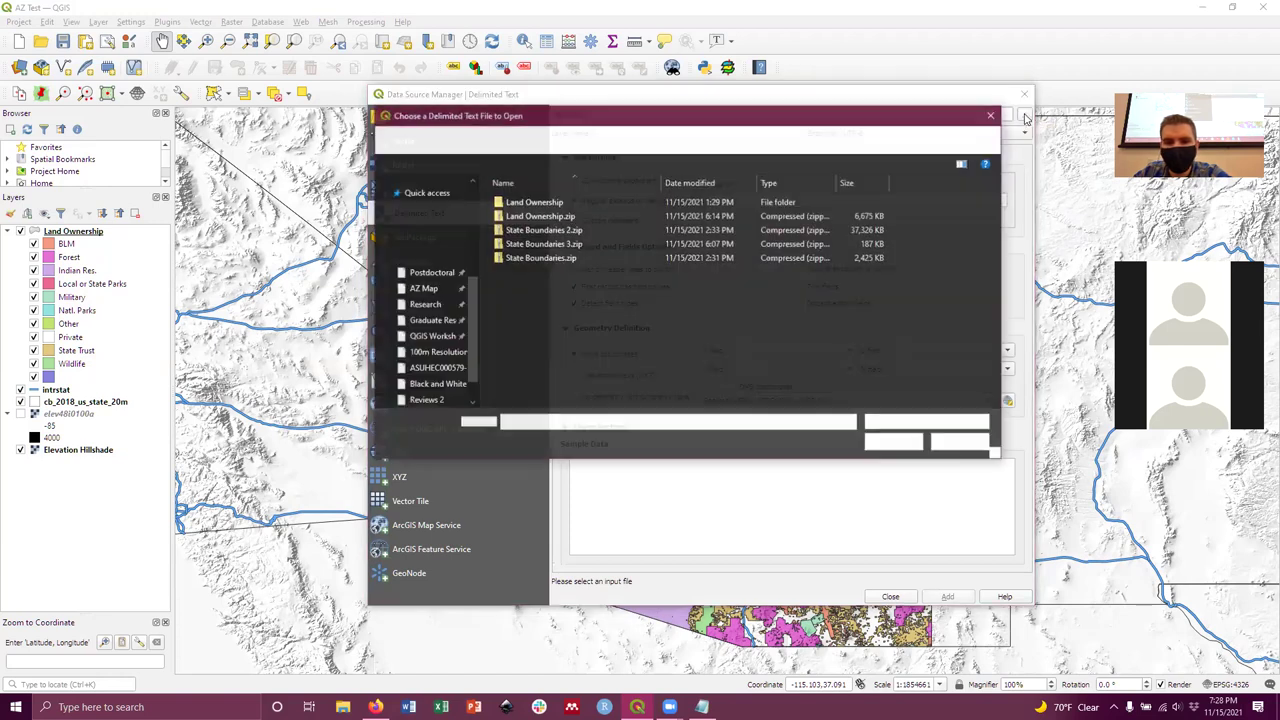
click(678, 140)
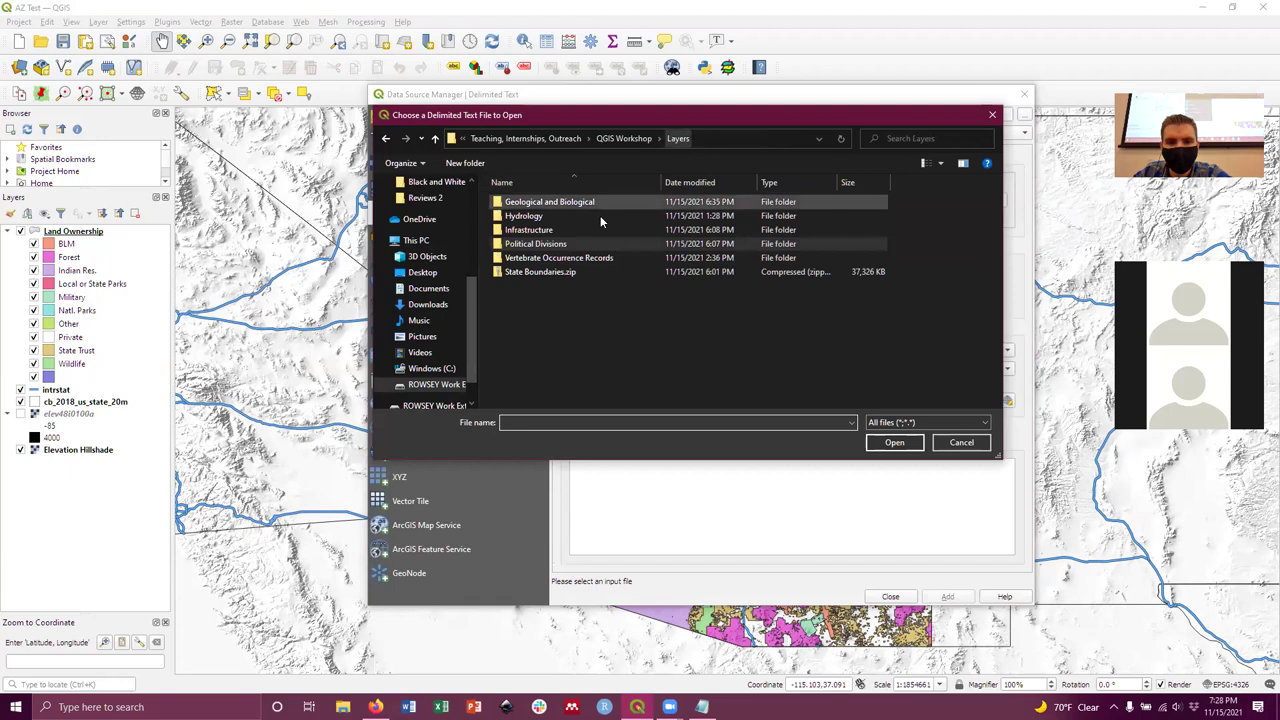
double_click(558, 257)
double_click(544, 202)
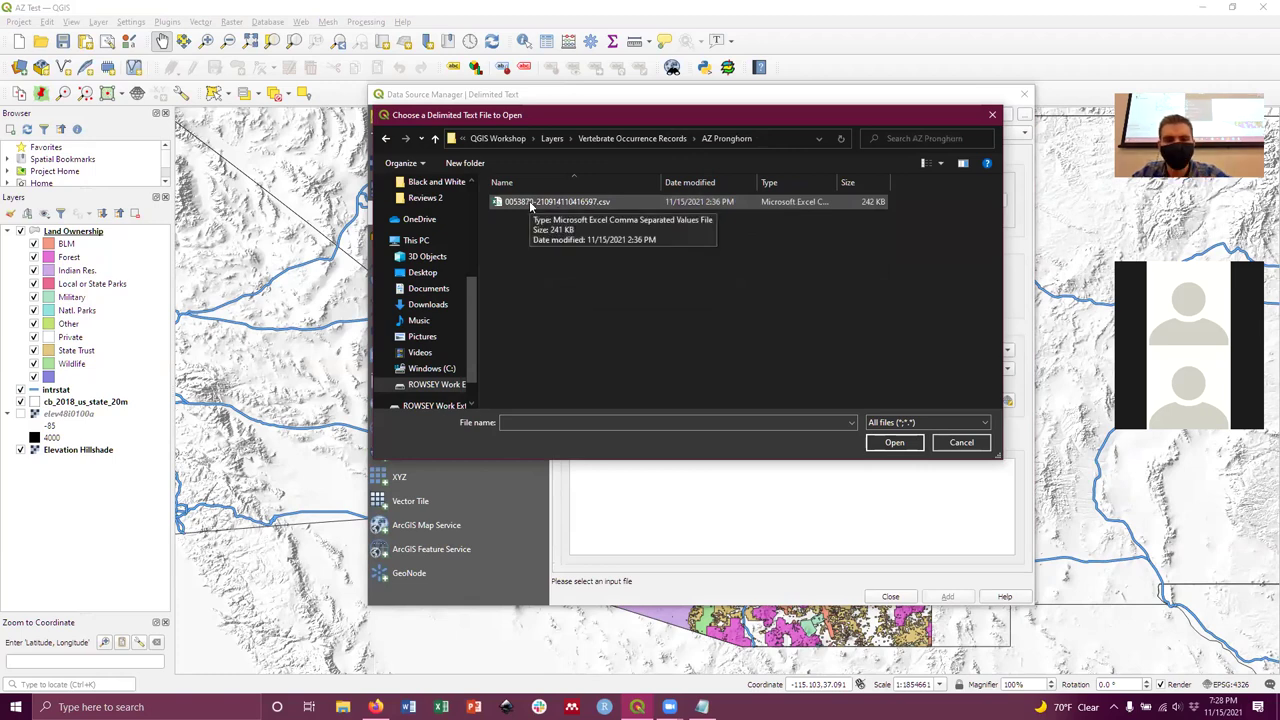
Rename the downloaded occurrence CSV as AZ Pronghorn GBIF Occurrence Records.csv and load it as the layer's input file.
click(531, 204)
right_click(530, 202)
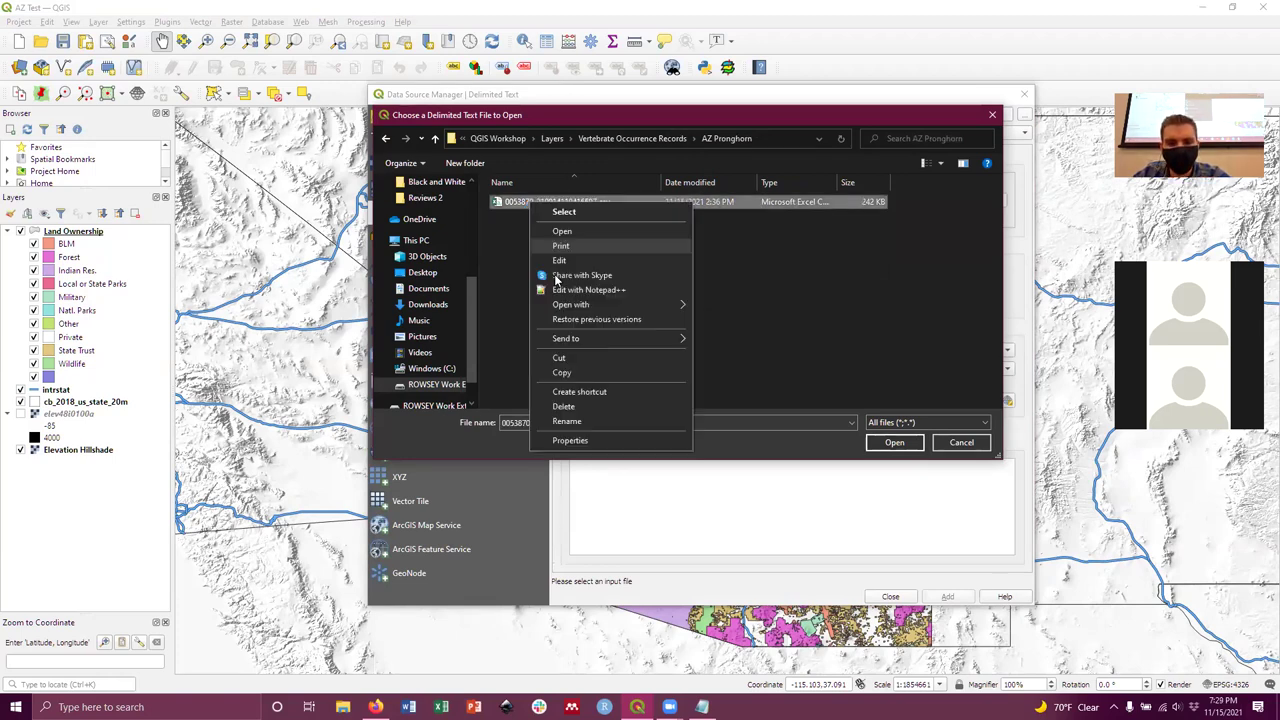
click(577, 421)
text(AZ Pro)
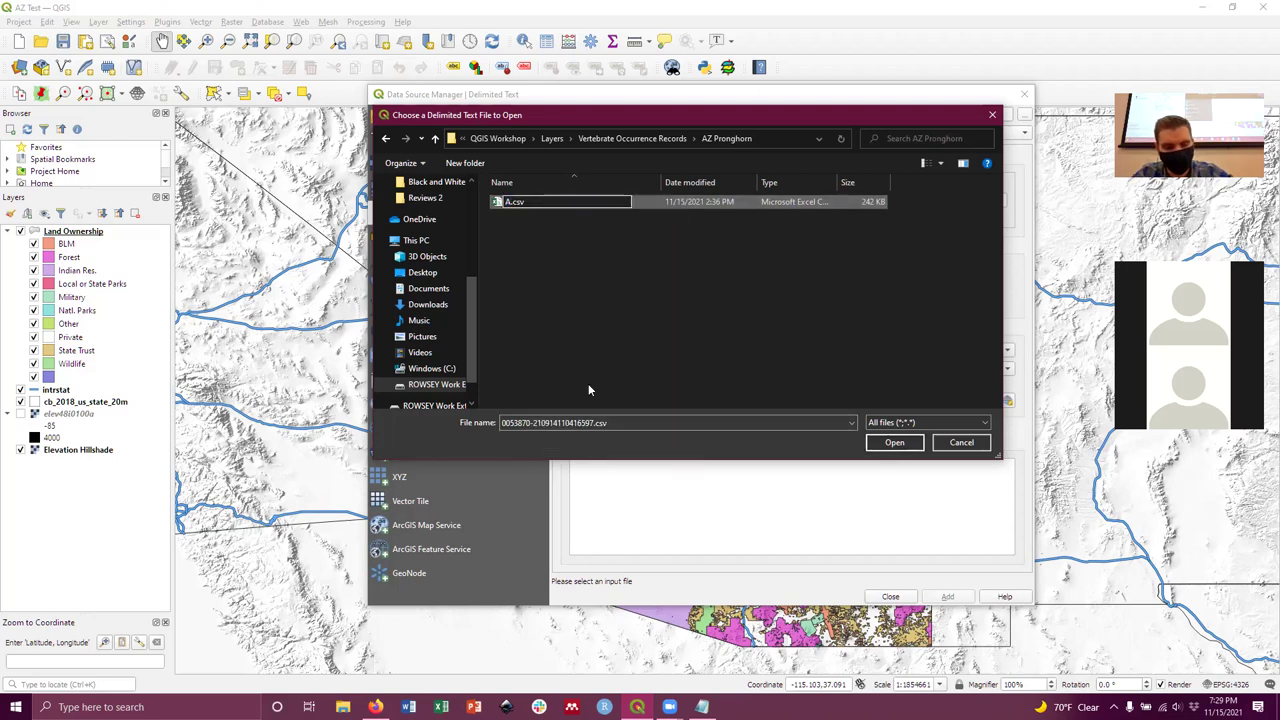
text(nghorn O)
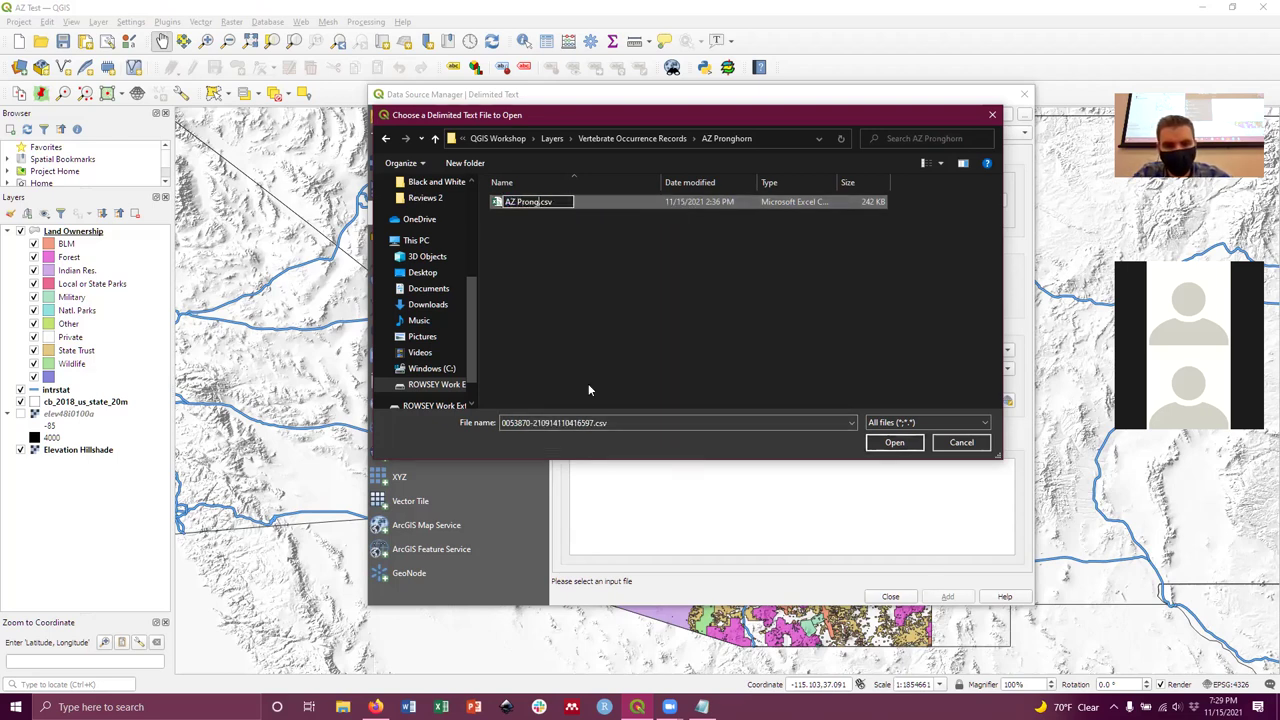
key(BackSpace)
text(GBIF)
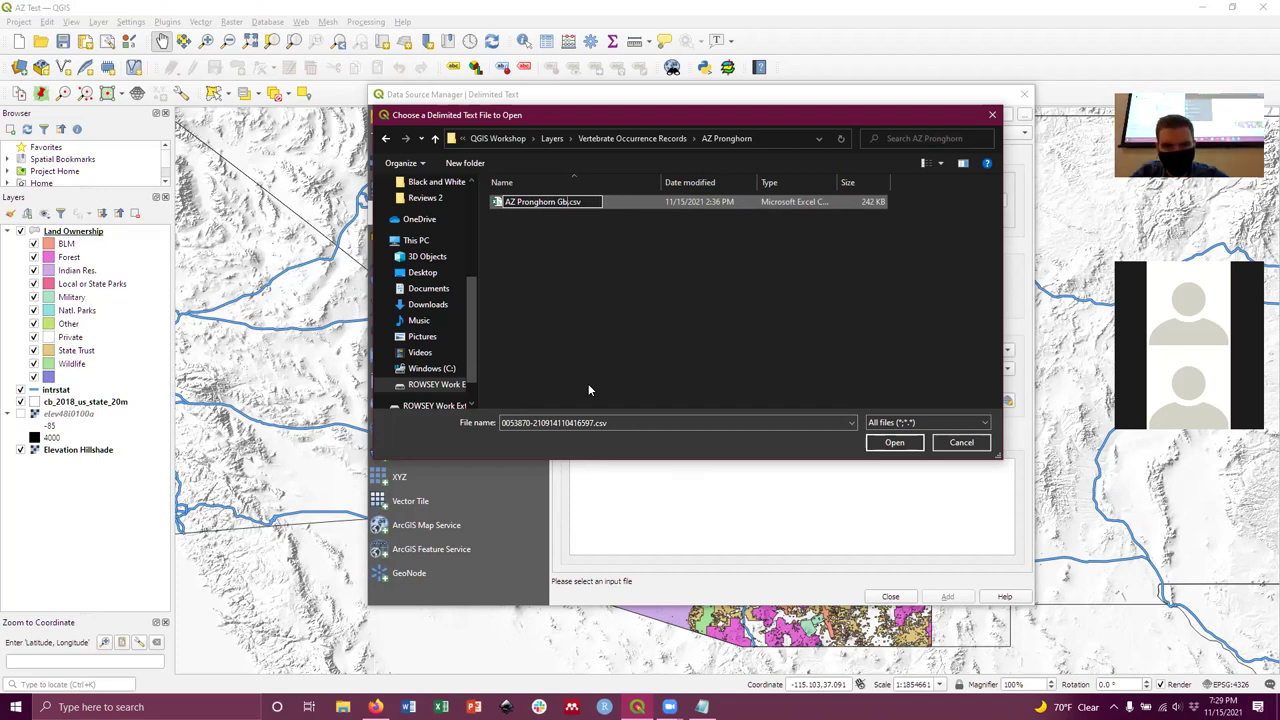
text( Occur)
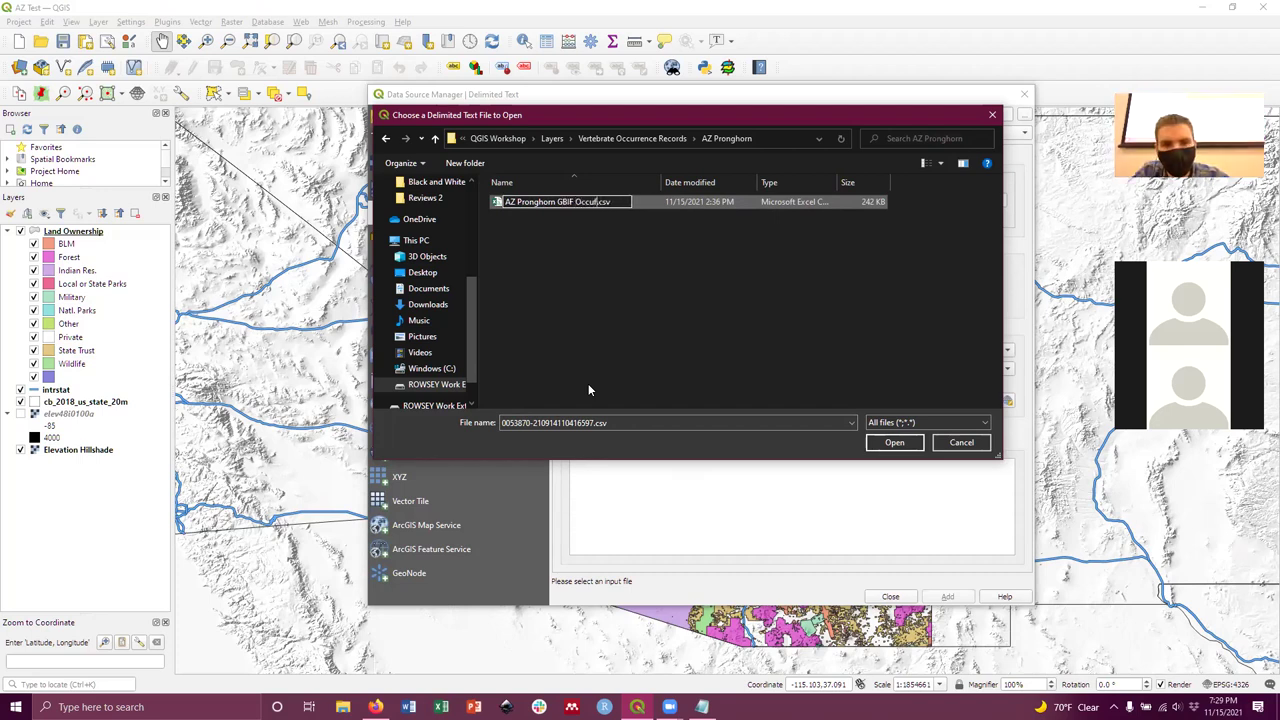
text(rence Recor)
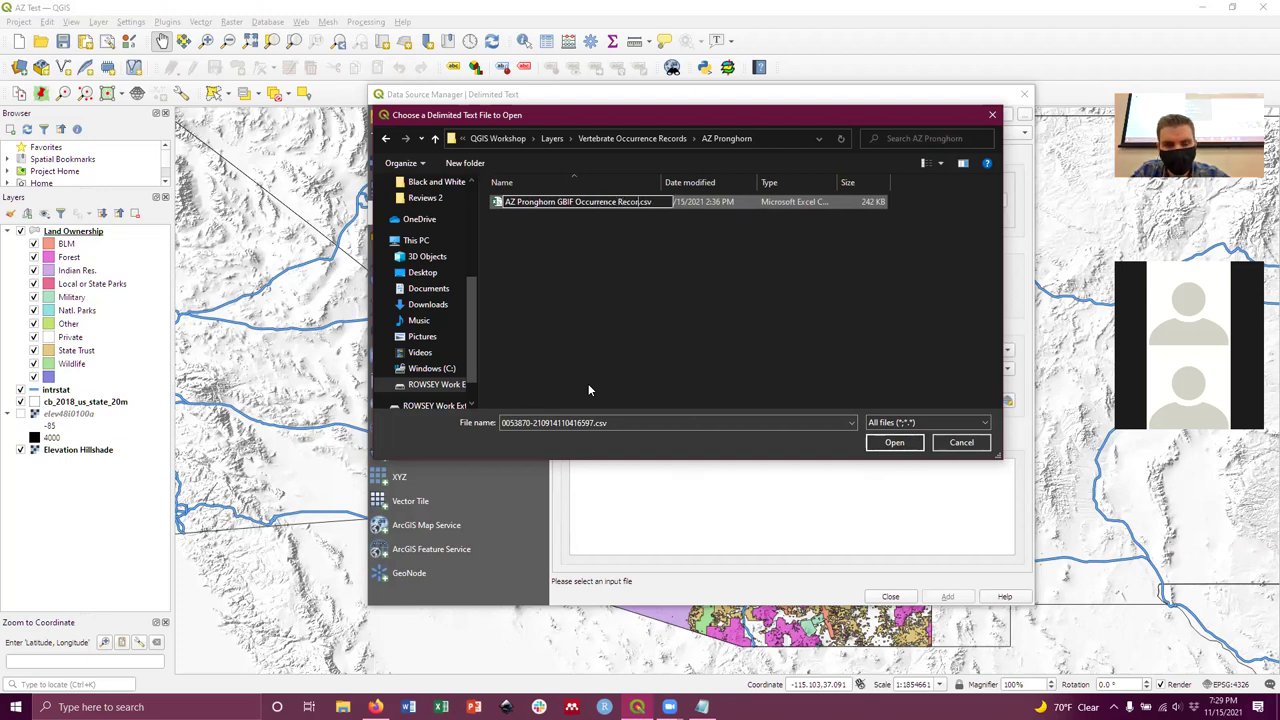
text(ds)
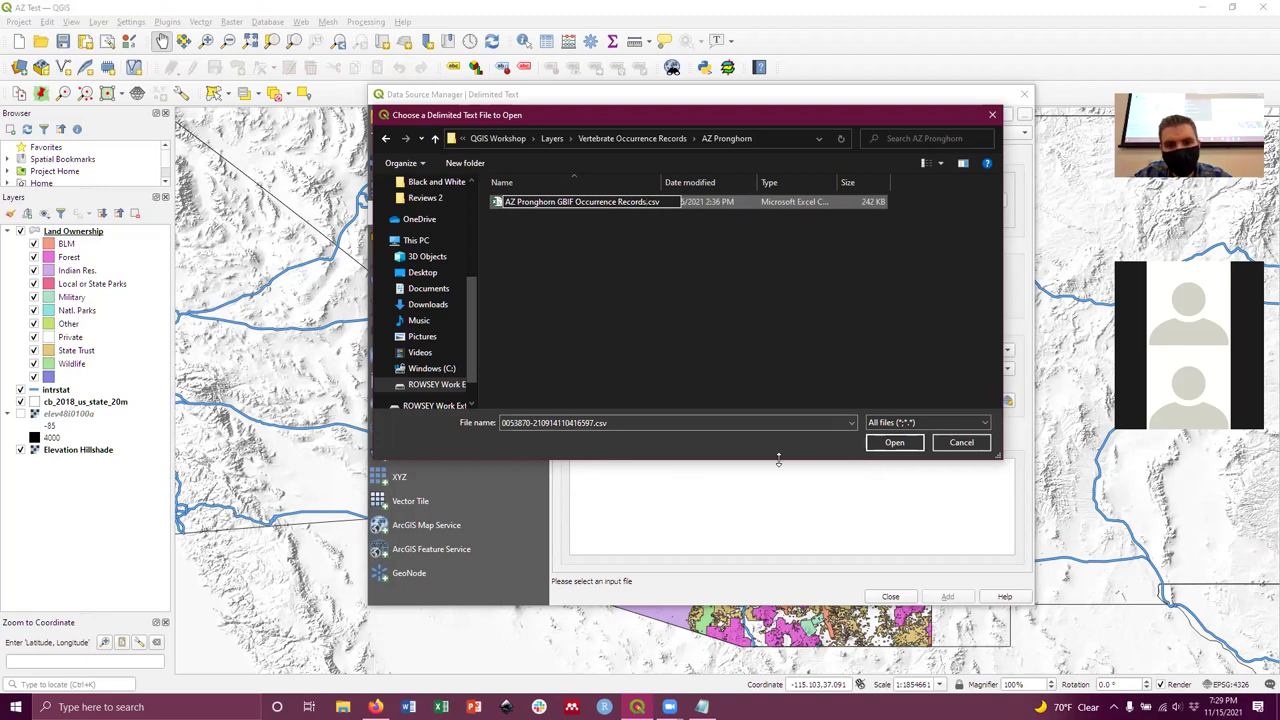
click(894, 444)
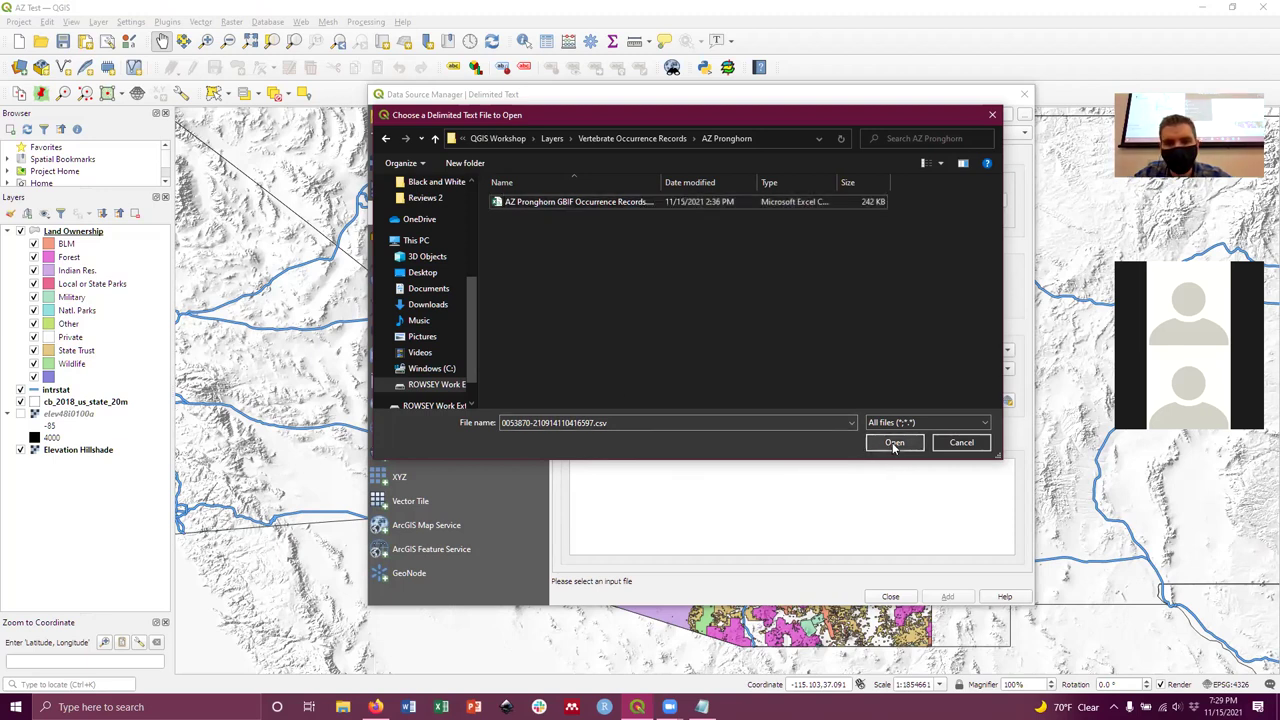
double_click(578, 202)
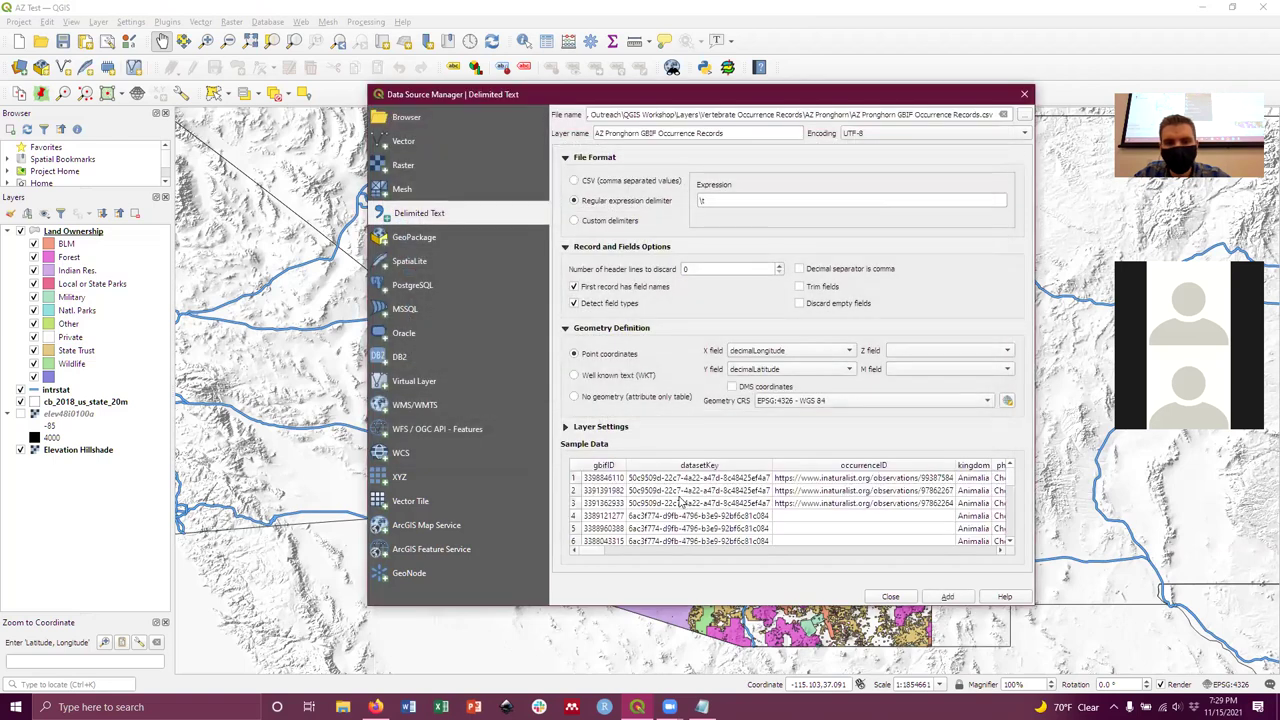
Set the file format of the delimited text layer to CSV (comma separated values).
click(575, 181)
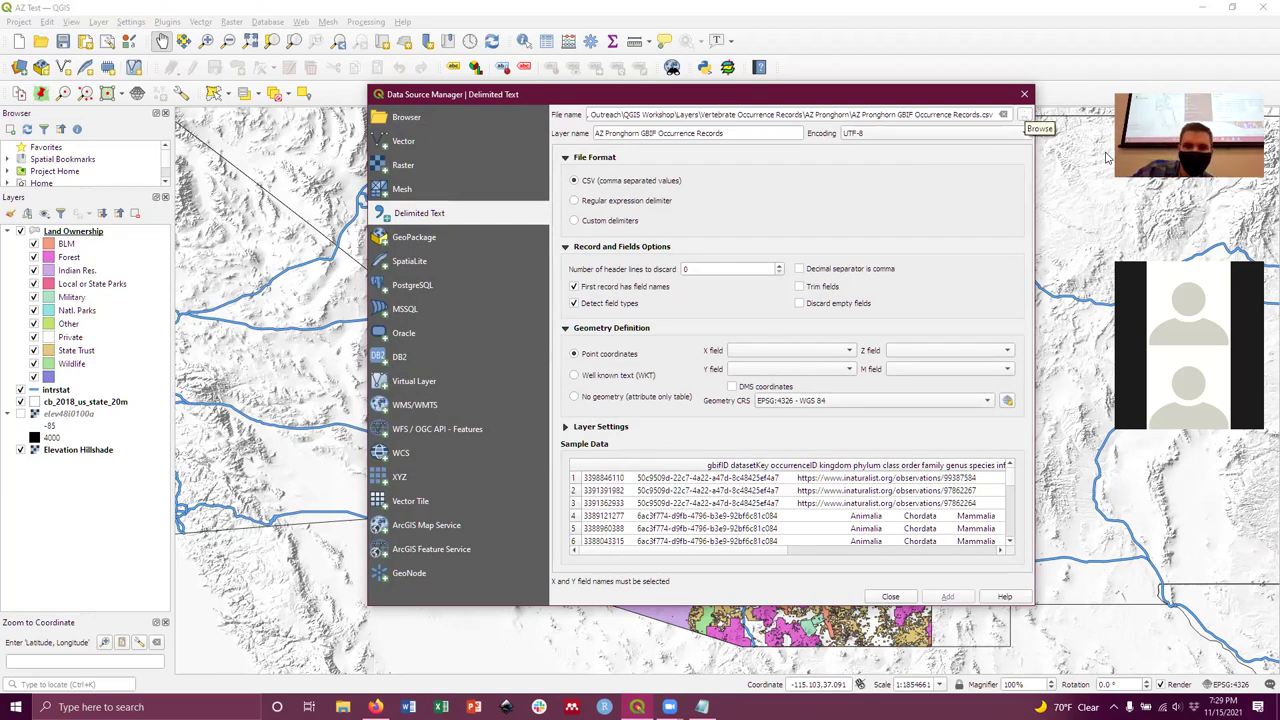
click(377, 37)
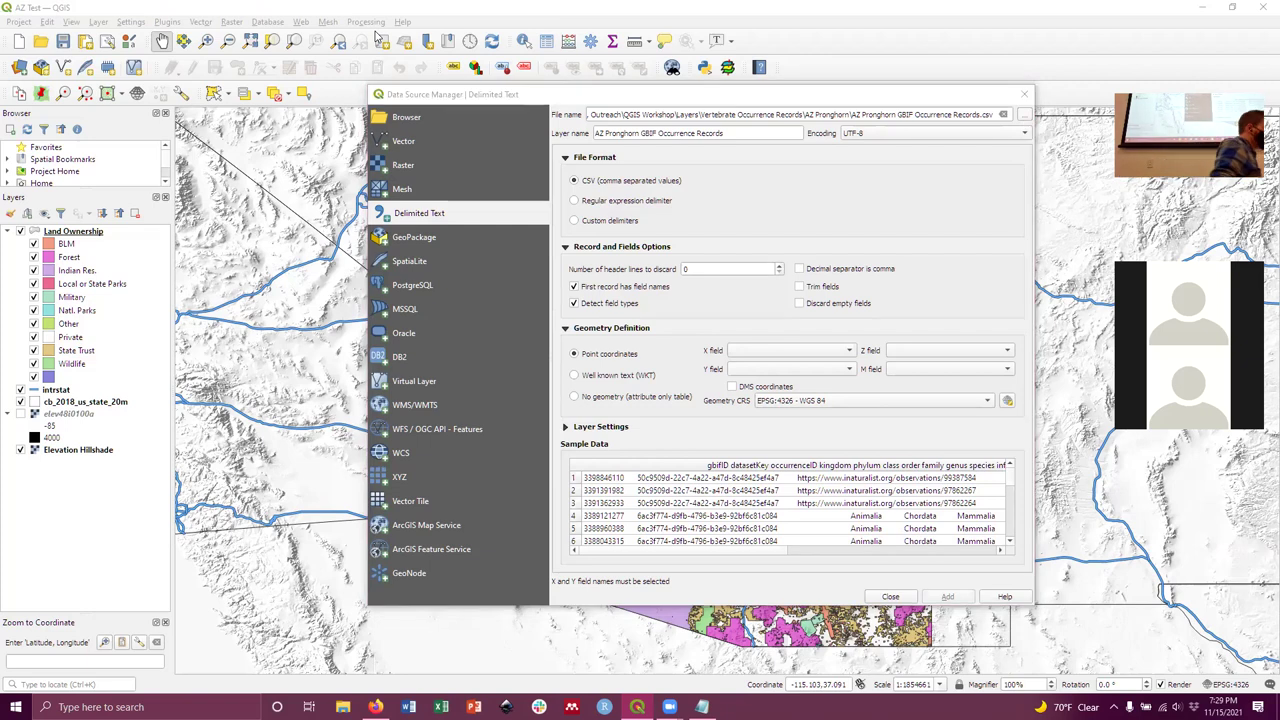
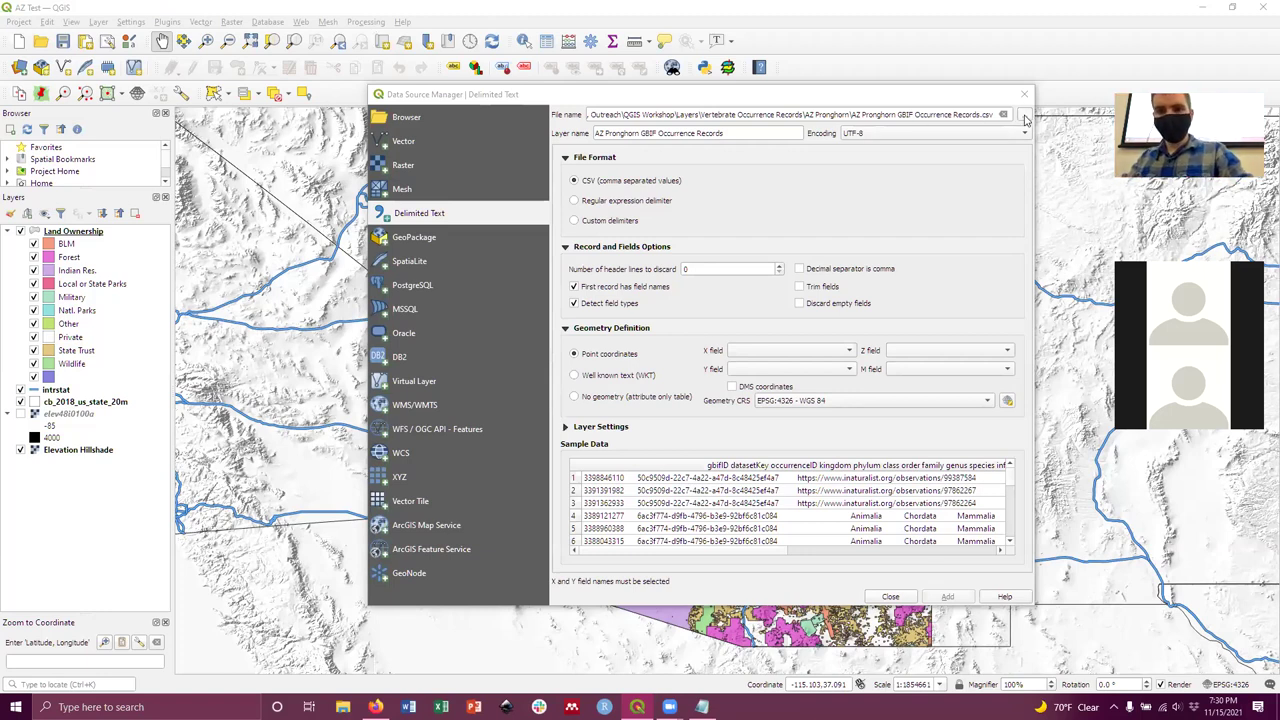
double_click(1012, 119)
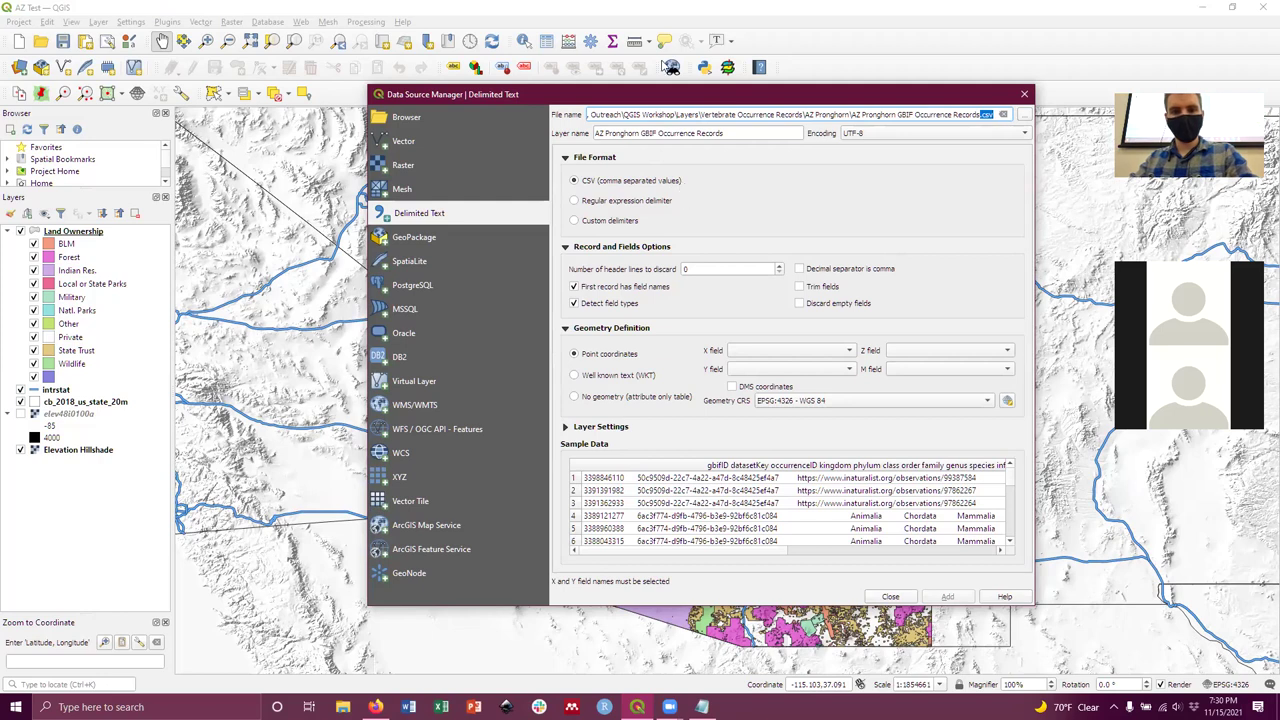
click(670, 67)
click(884, 213)
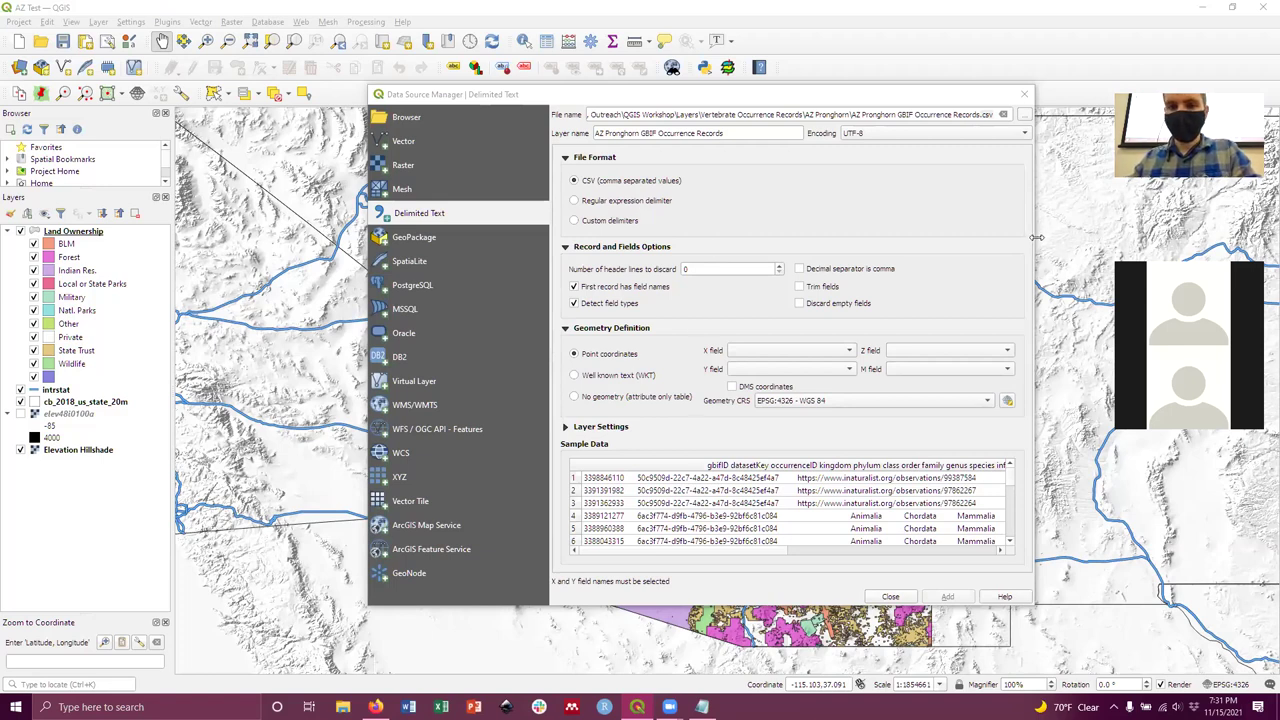
Widen the Data Source Manager dialog and reselect AZ Pronghorn GBIF Occurrence Records.csv as the input file.
drag(1036, 237, 1105, 237)
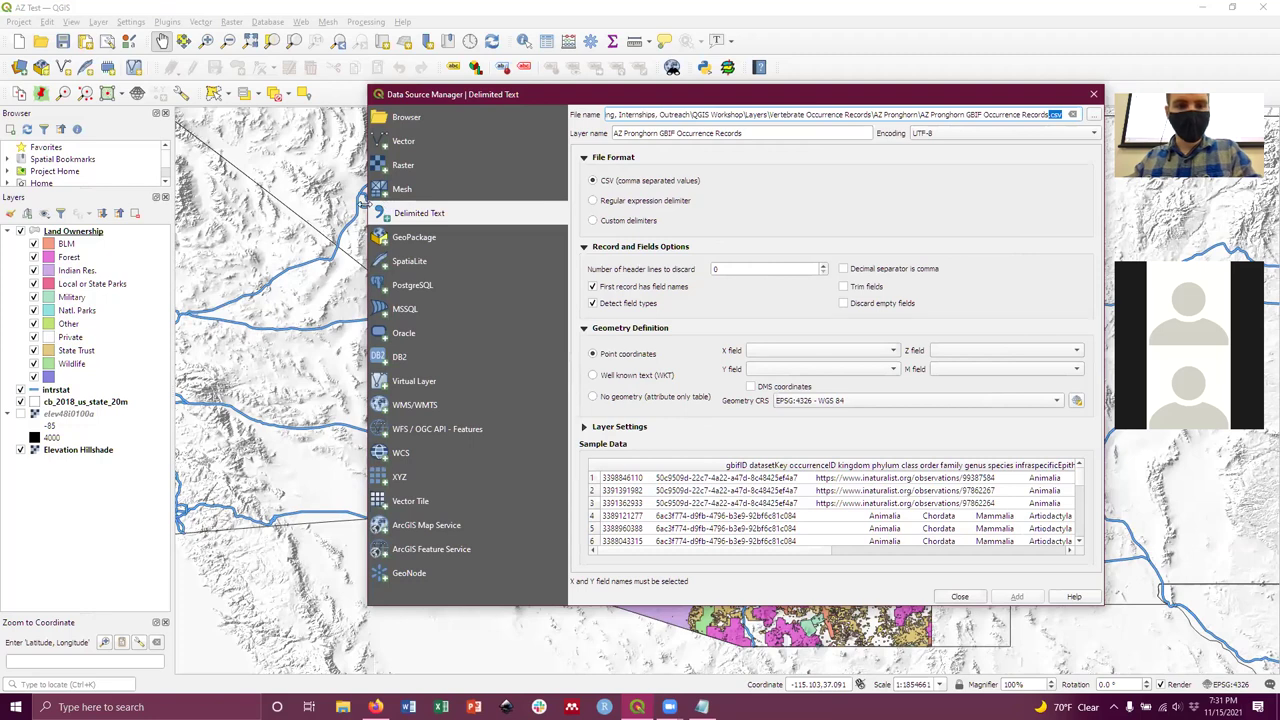
drag(366, 205, 196, 205)
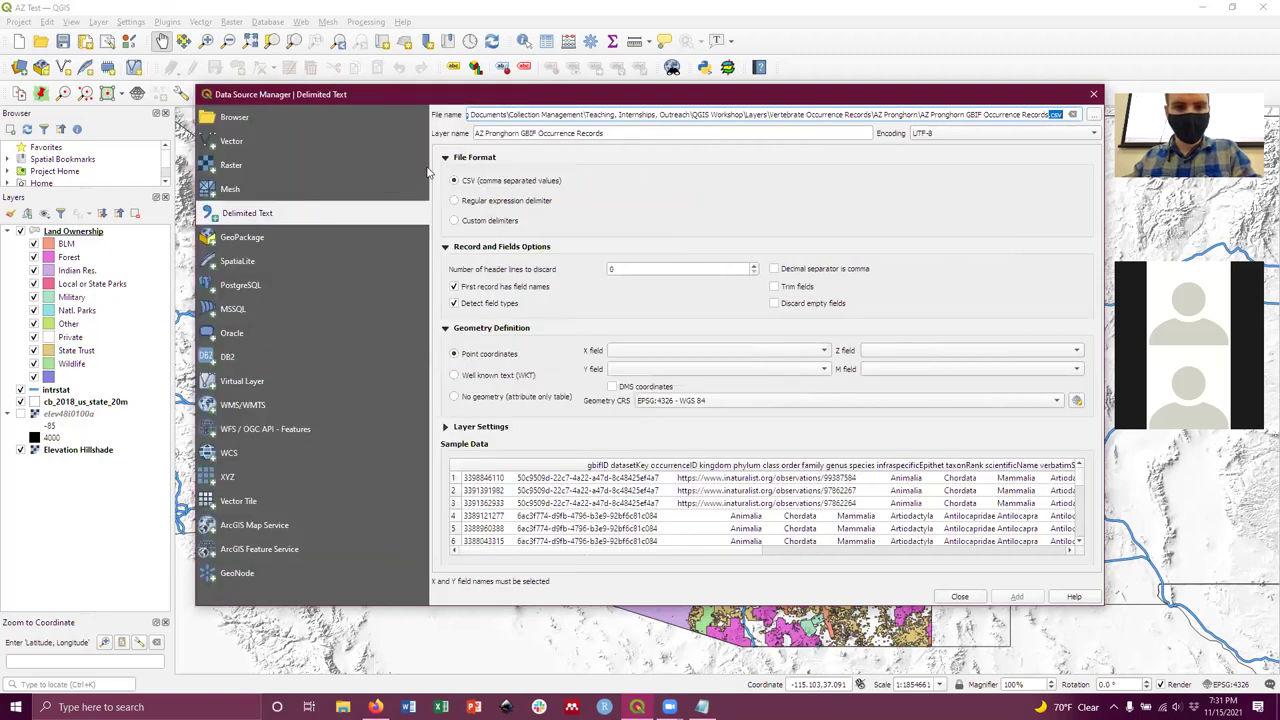
click(1093, 116)
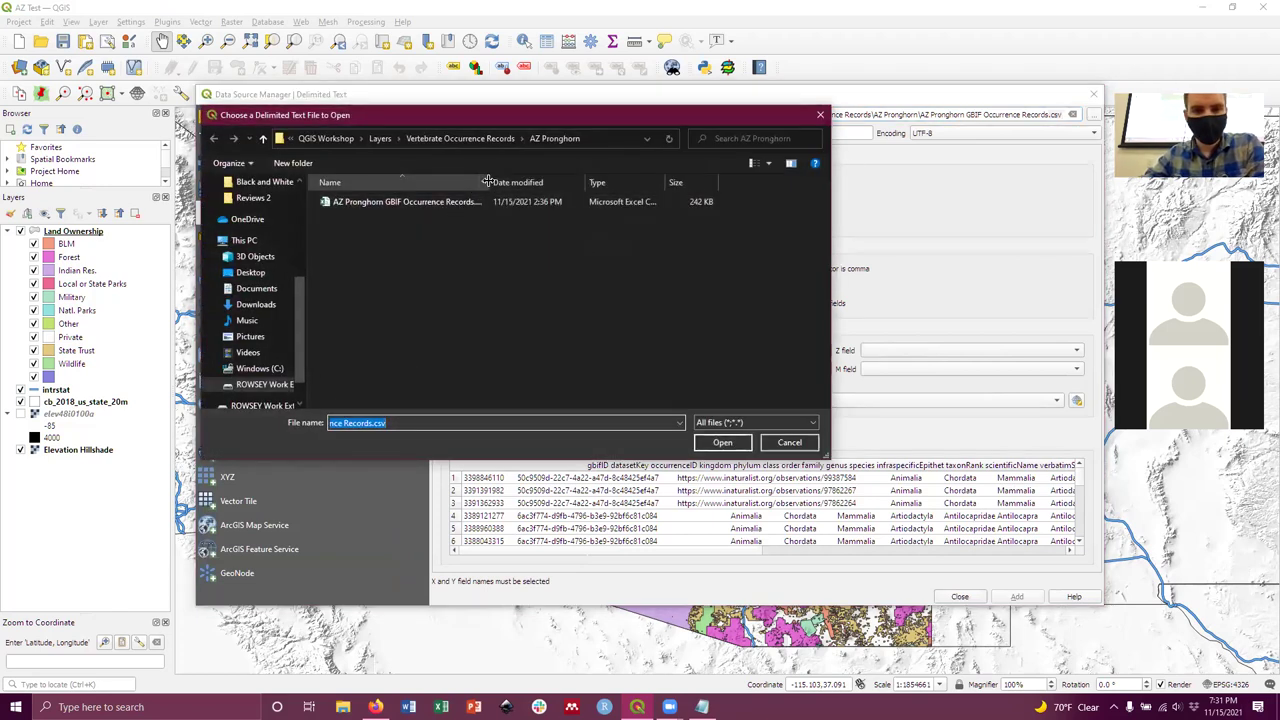
double_click(487, 181)
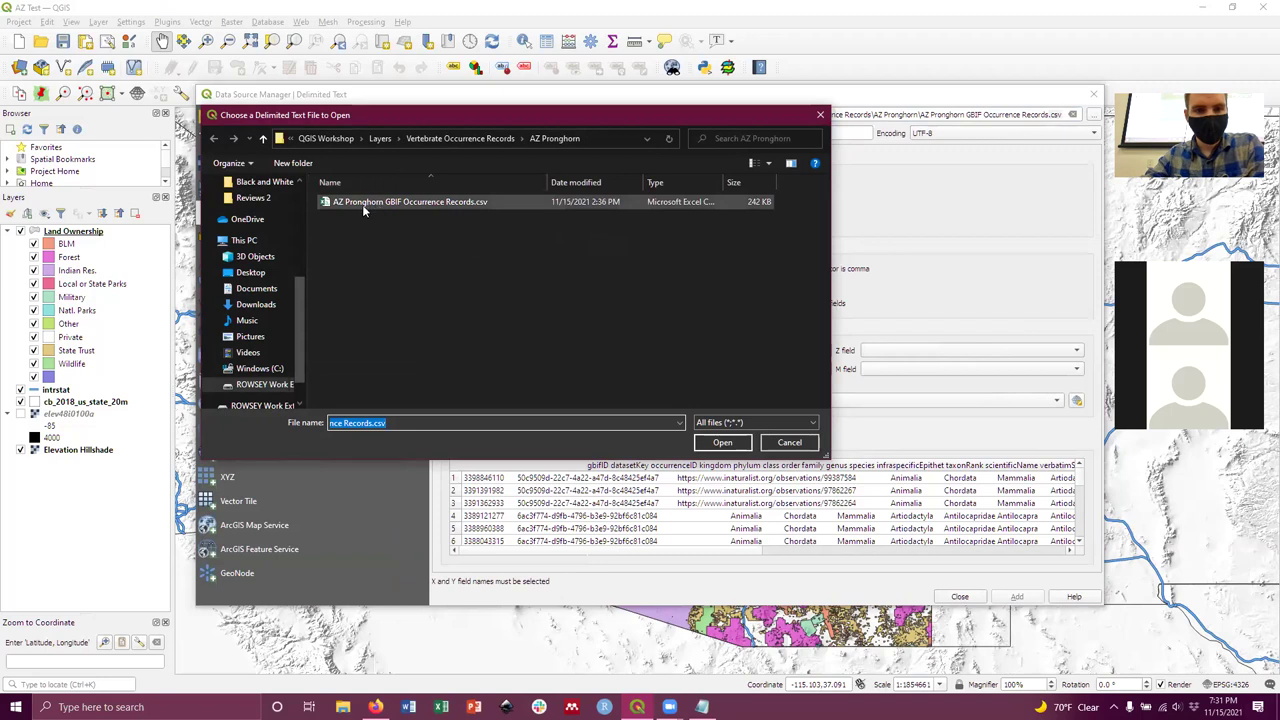
double_click(457, 202)
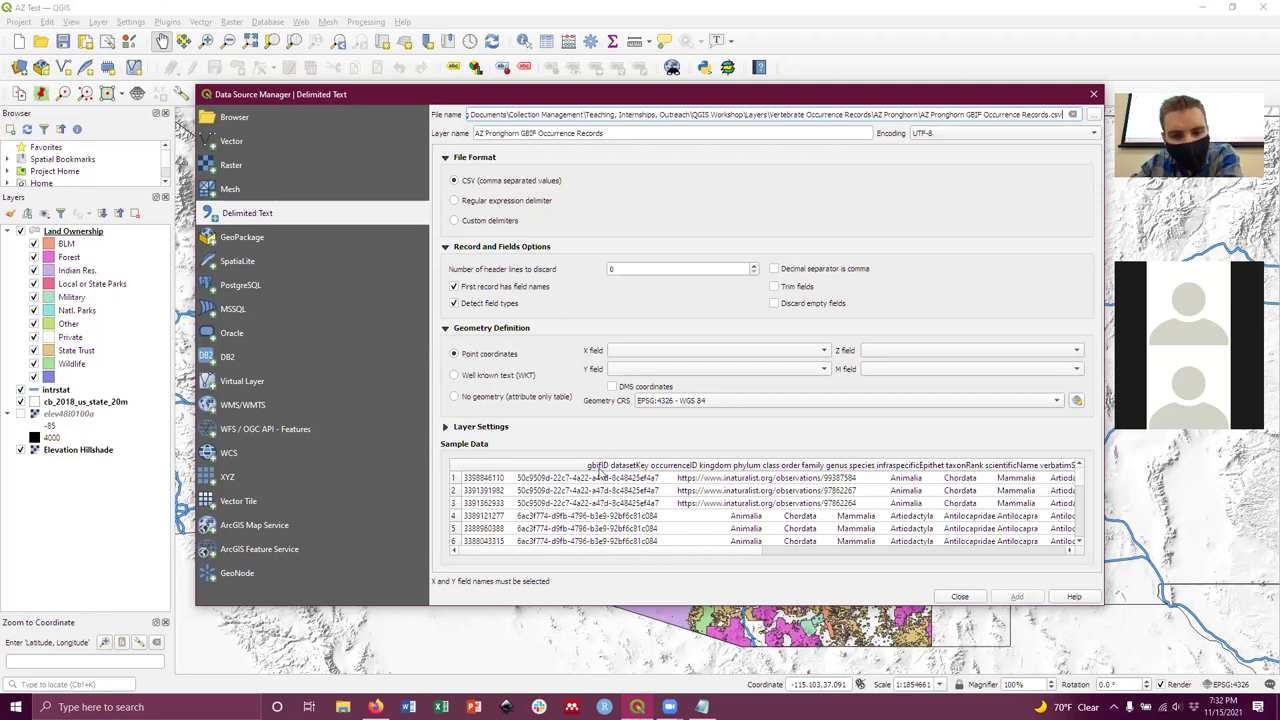
Check the sample data rows and set the file format to a regular expression delimiter with the expression \t.
click(543, 466)
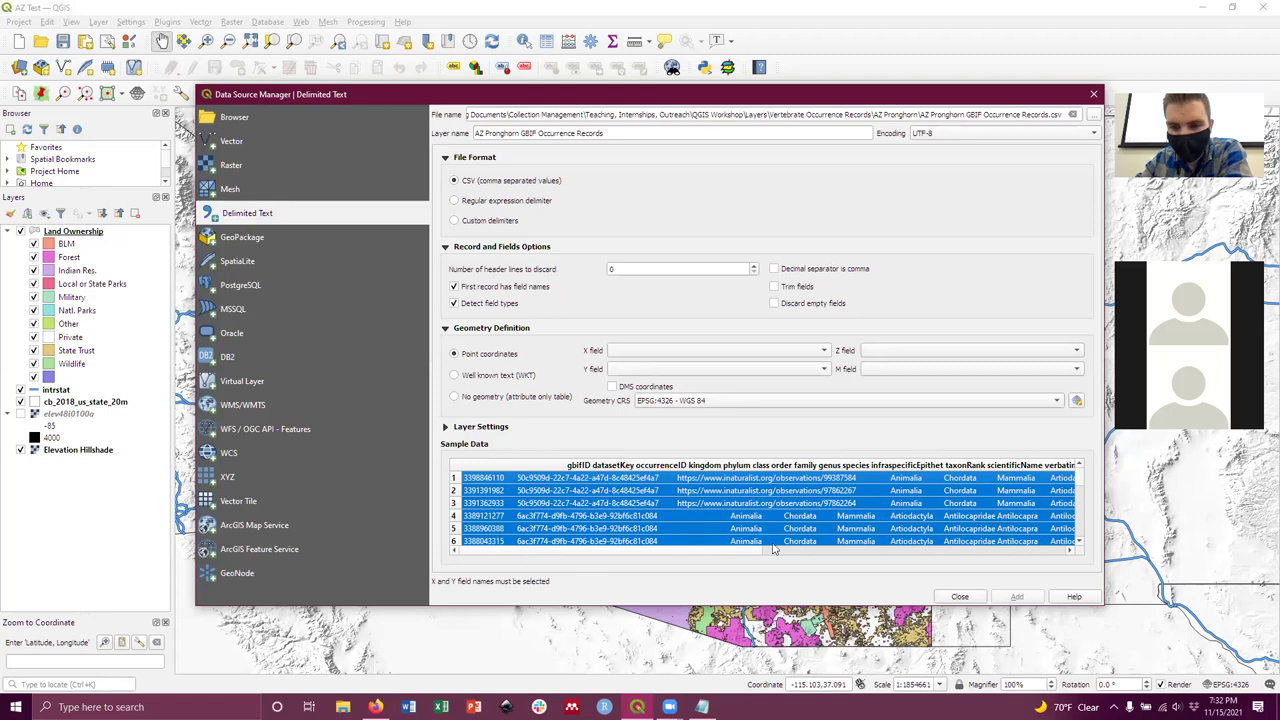
click(970, 518)
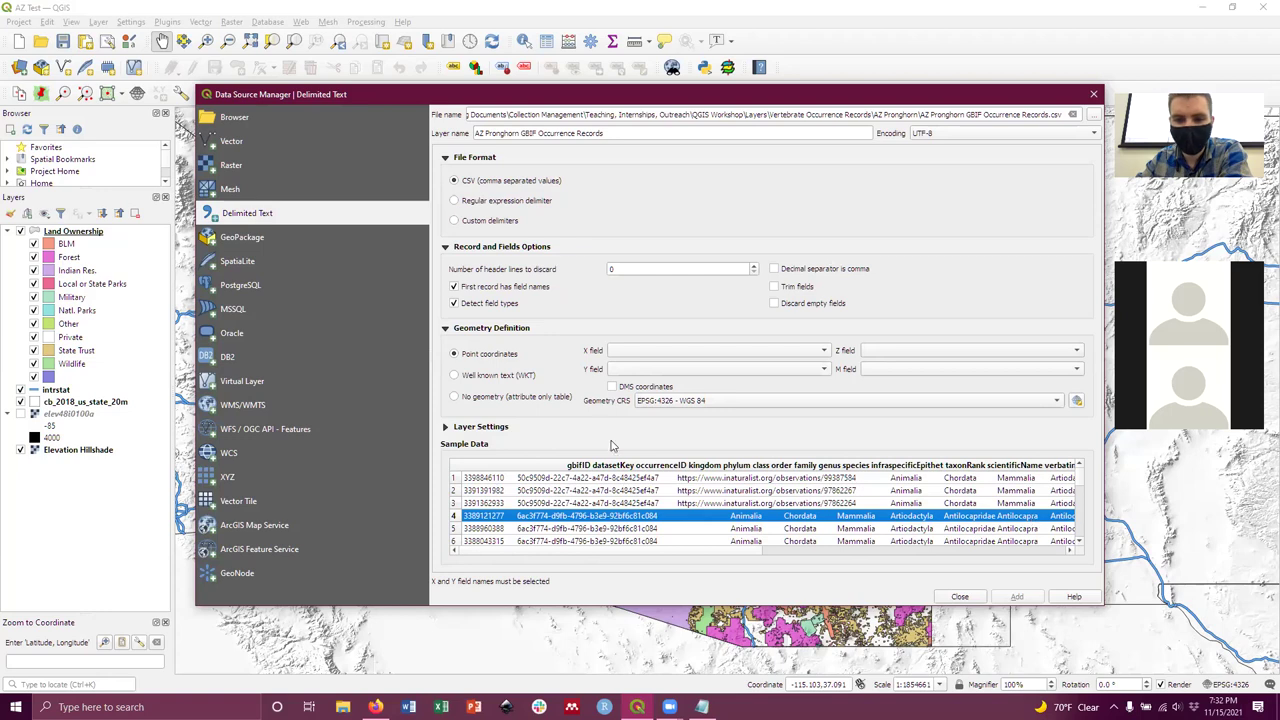
click(454, 201)
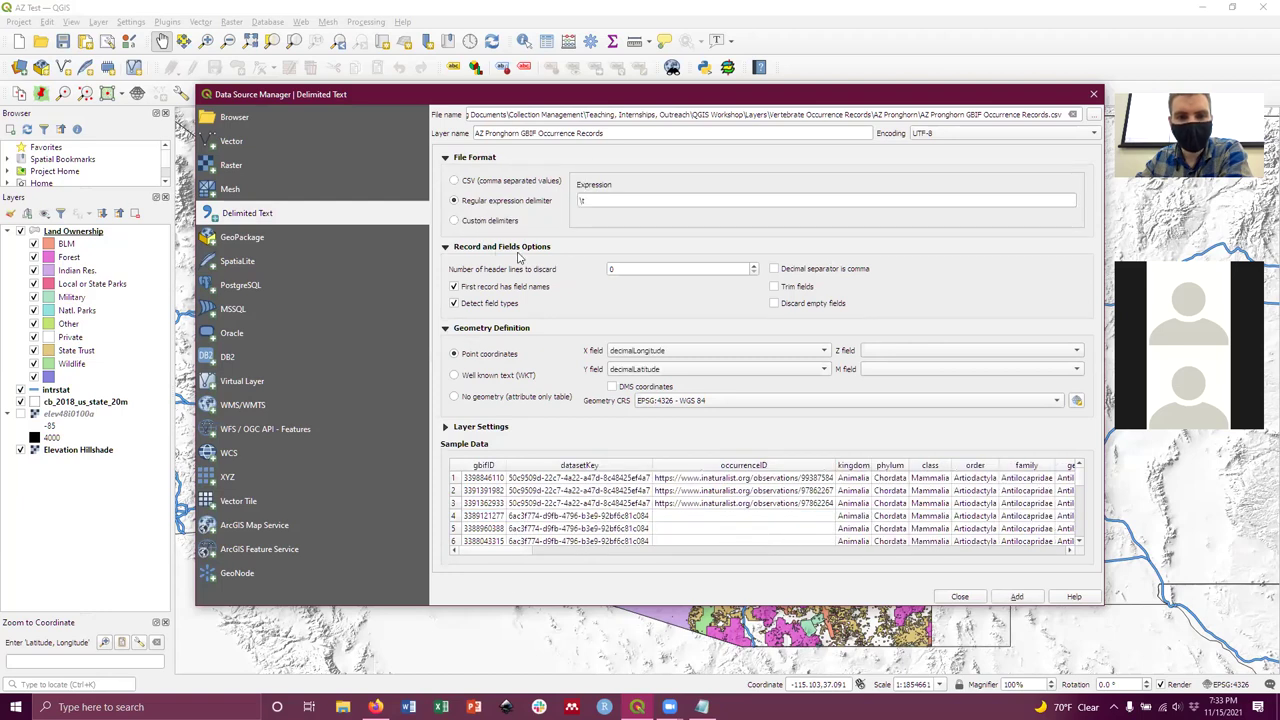
drag(606, 200, 570, 200)
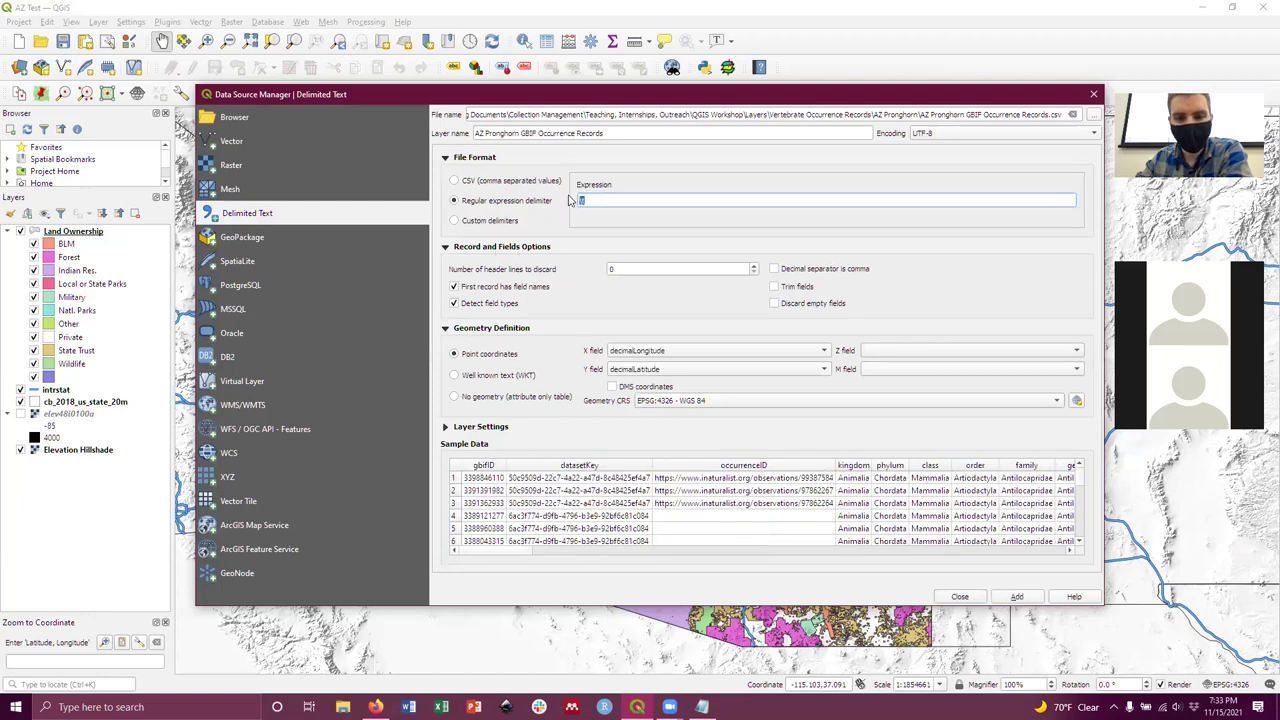
key(BackSpace)
text(\t)
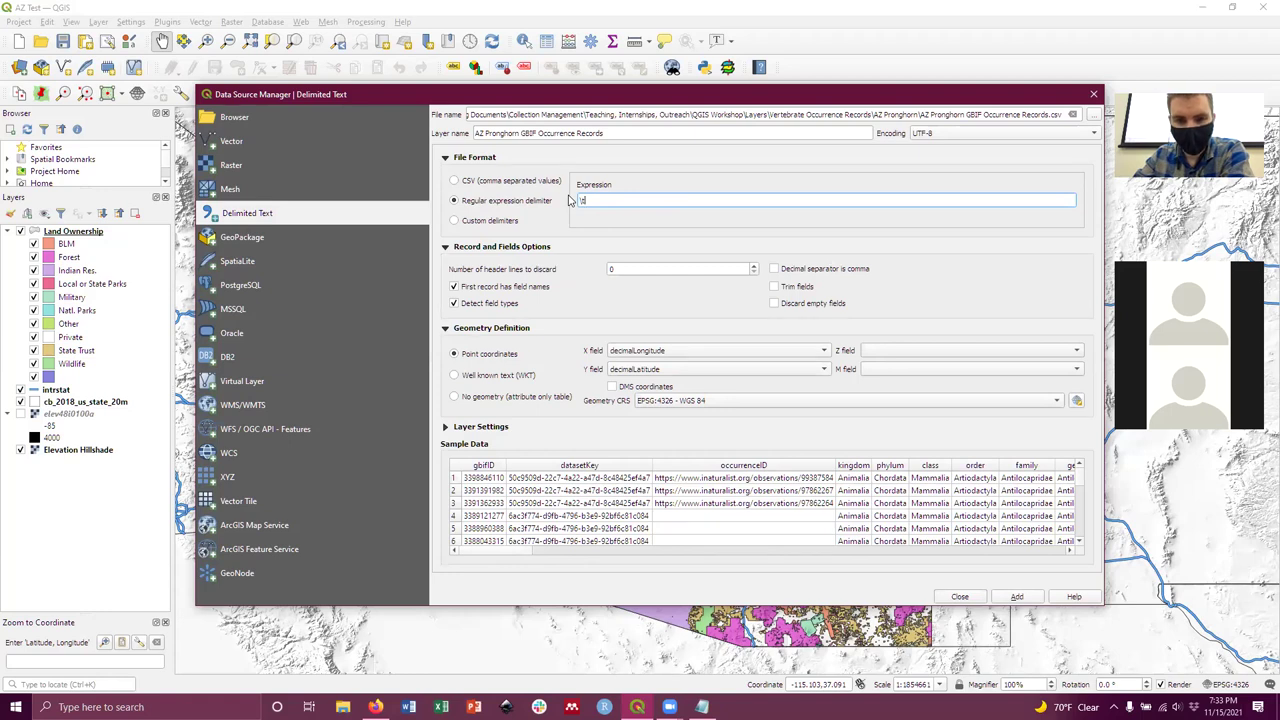
double_click(580, 200)
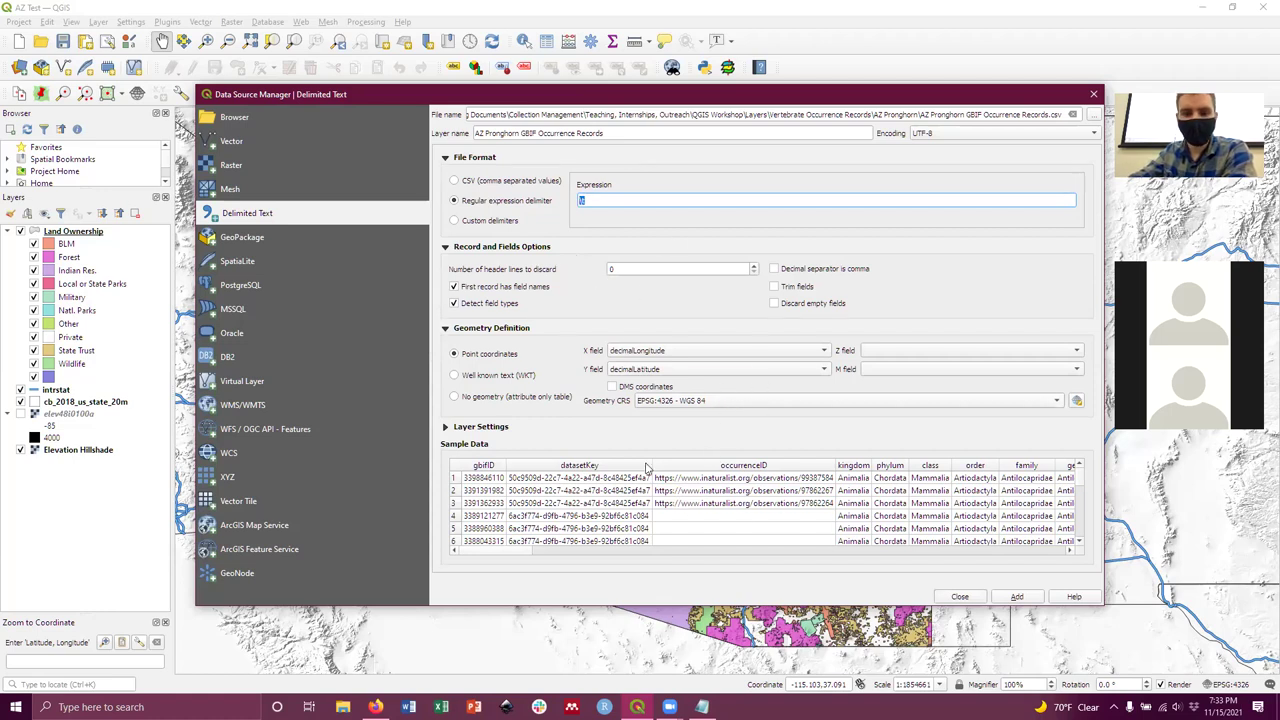
click(603, 200)
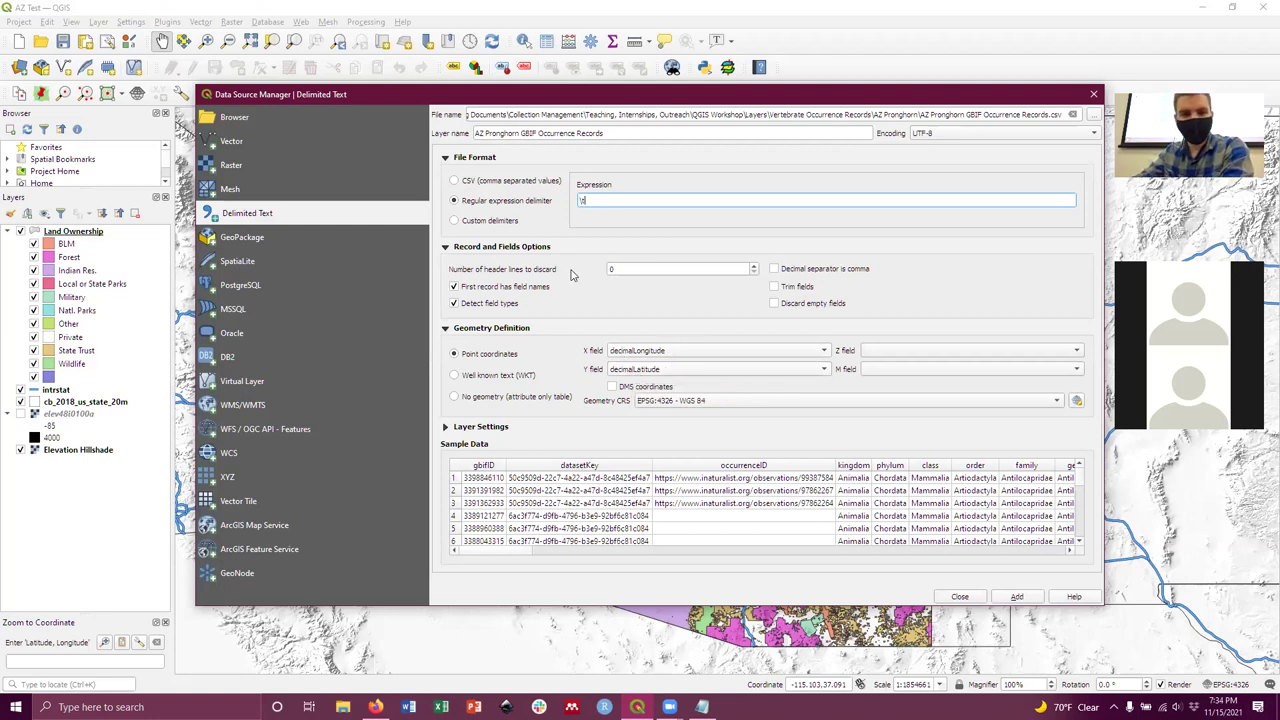
Compare the CSV format preview, return to the \t regular expression delimiter, and add the pronghorn records as a point layer.
click(454, 181)
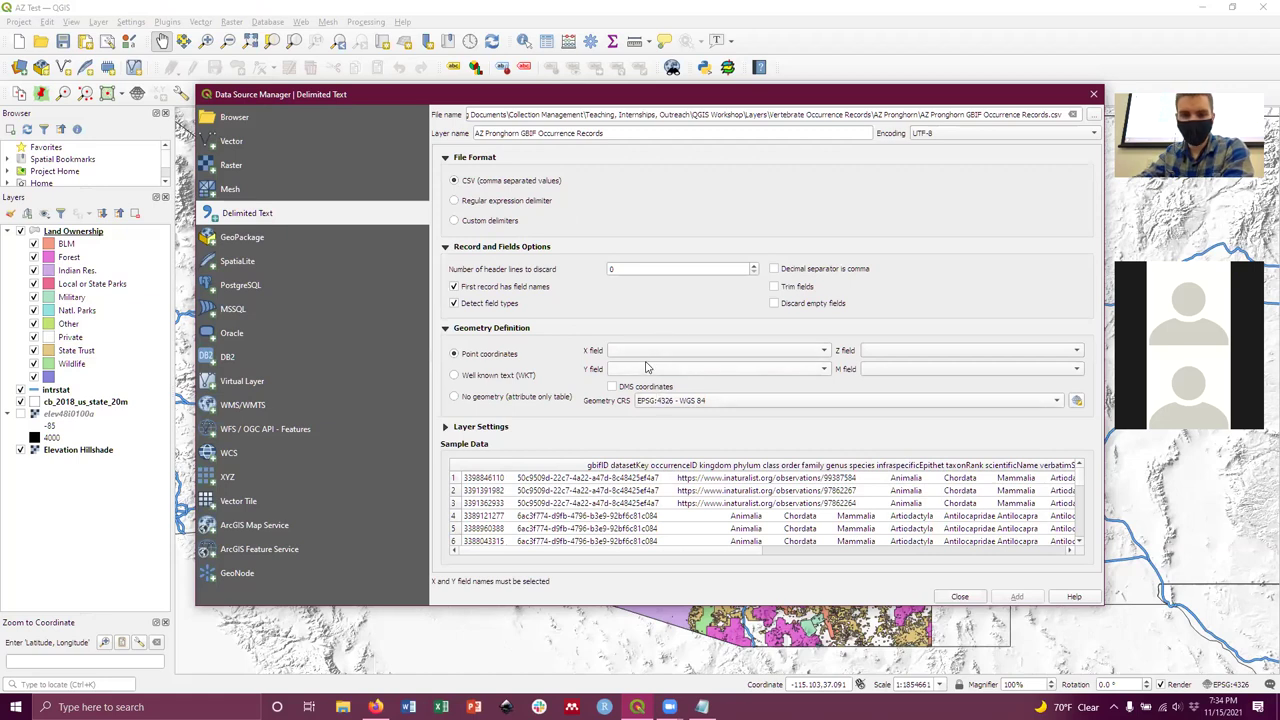
click(455, 201)
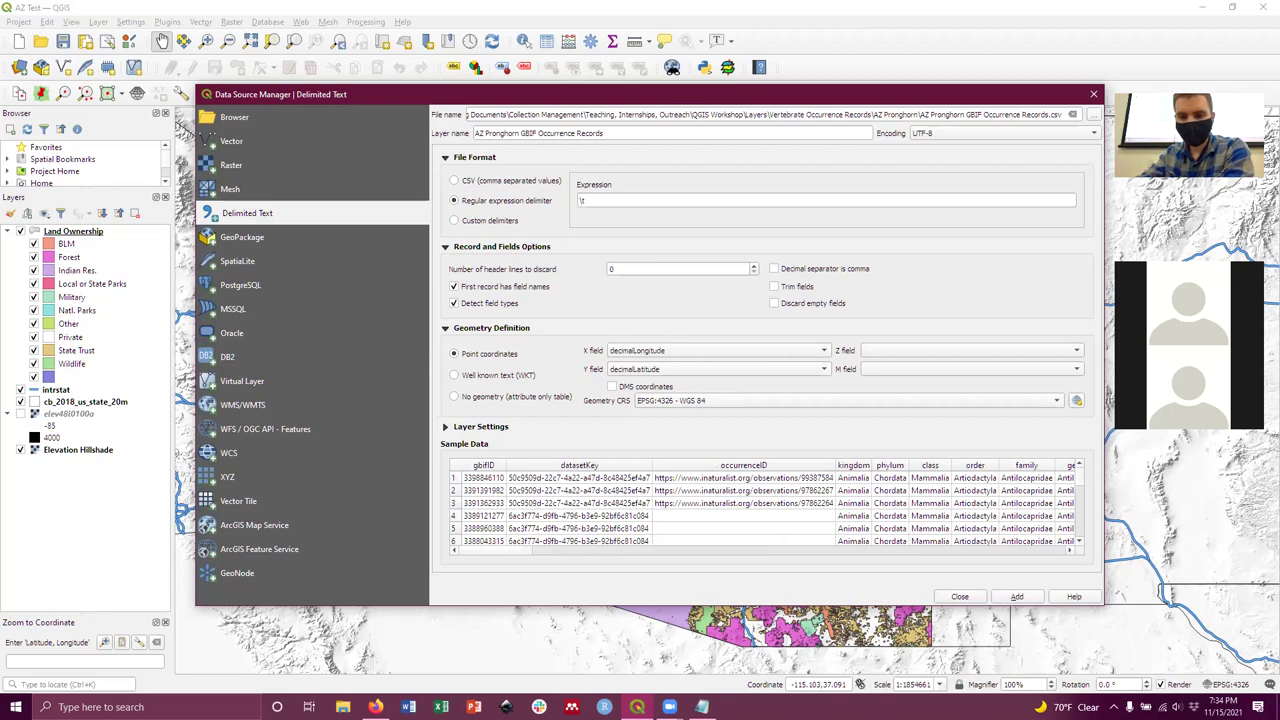
click(1018, 598)
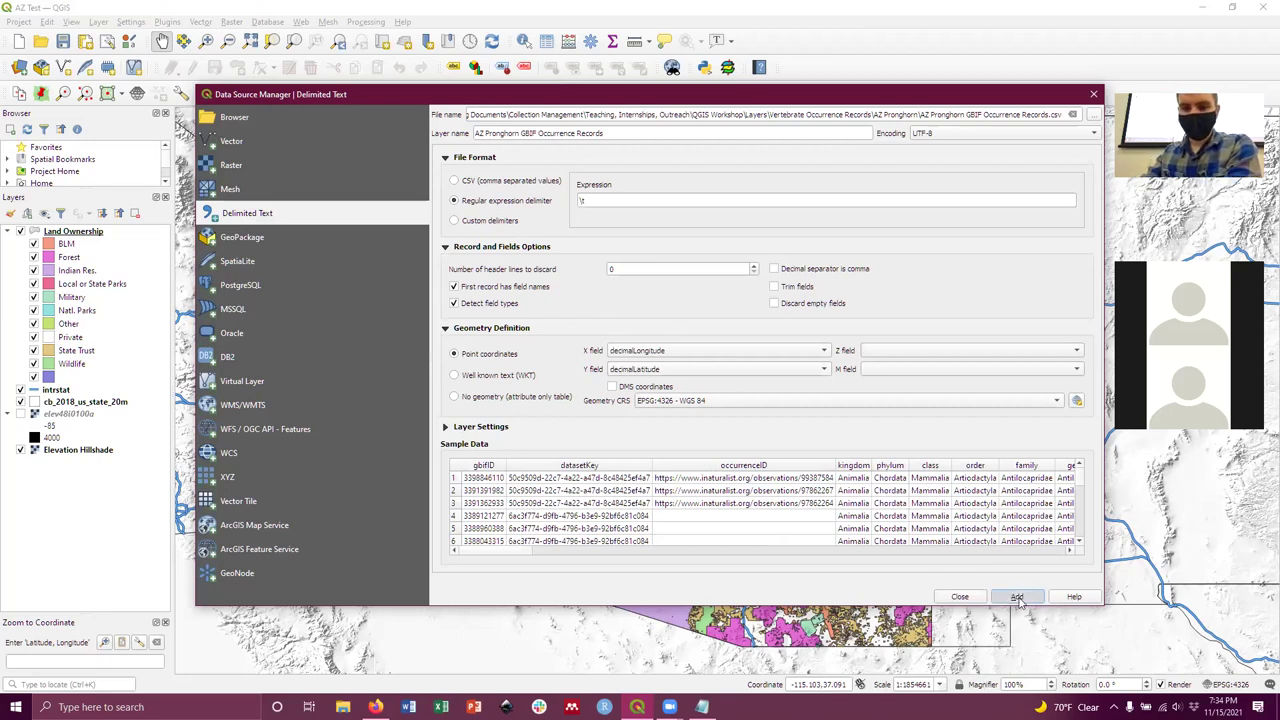
click(960, 597)
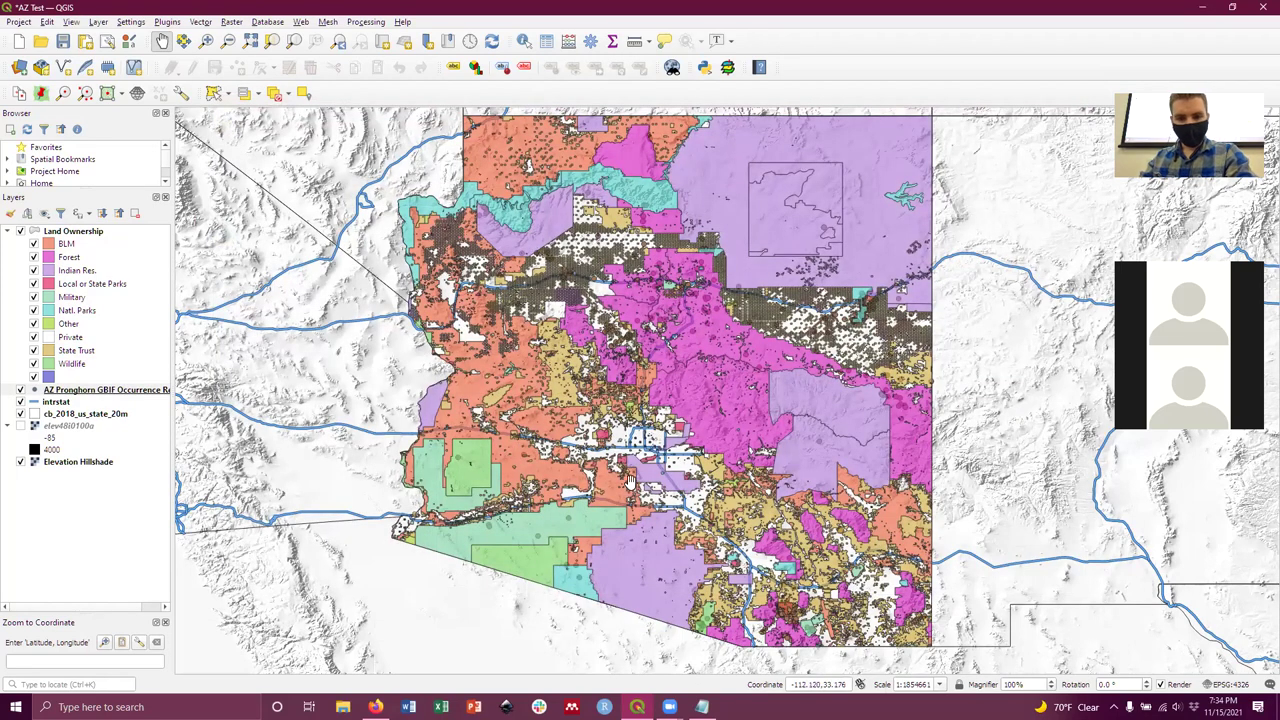
Hide the Land Ownership layer to expose the pronghorn occurrence points on the hillshade.
drag(773, 529, 753, 484)
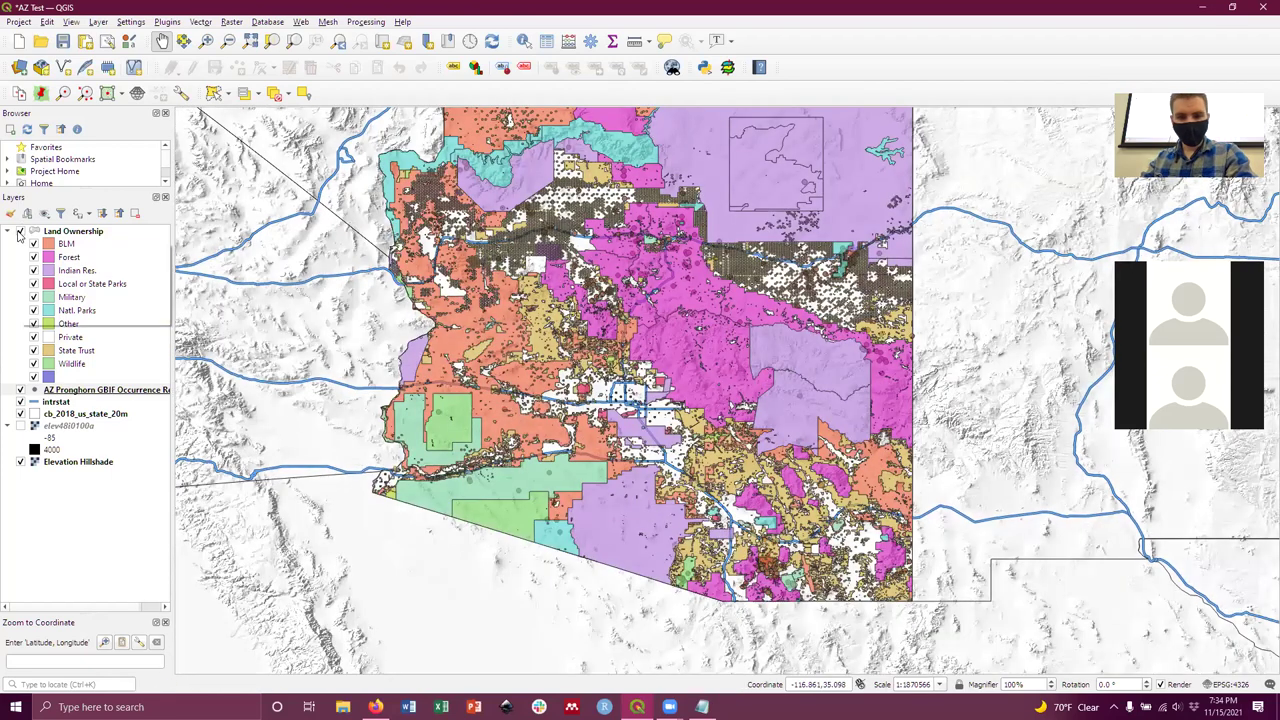
drag(493, 256, 495, 320)
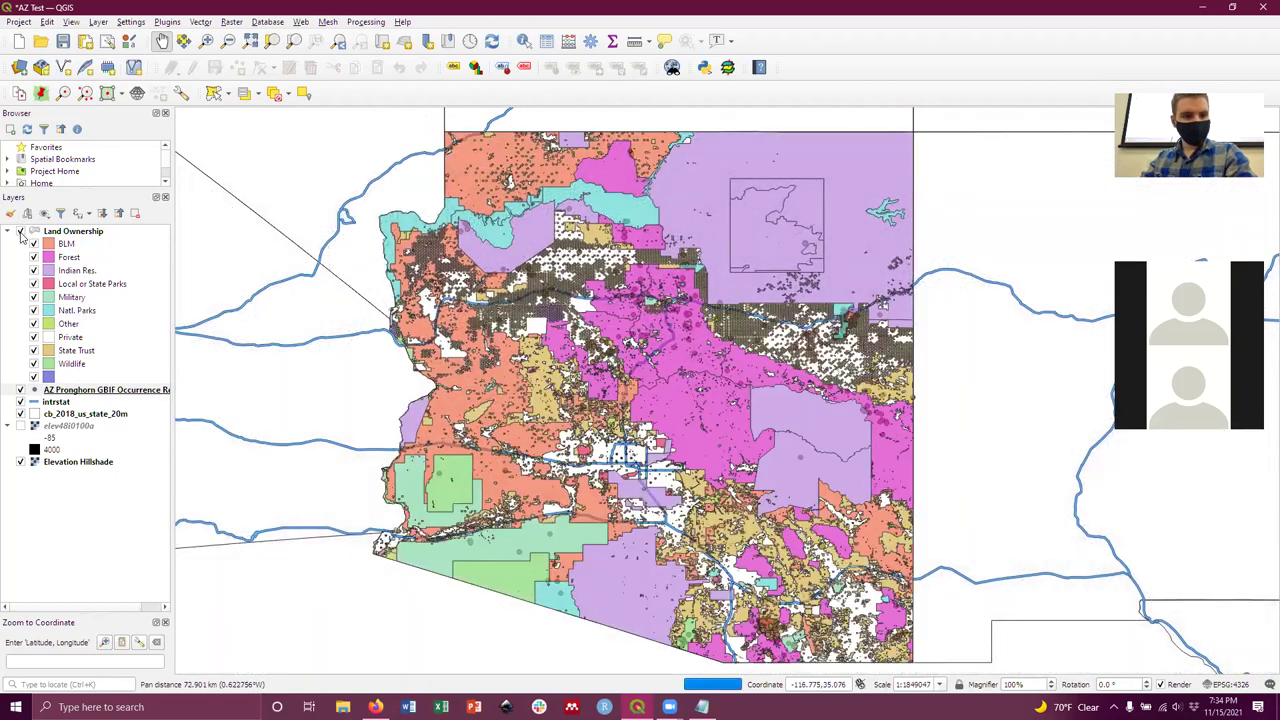
click(20, 232)
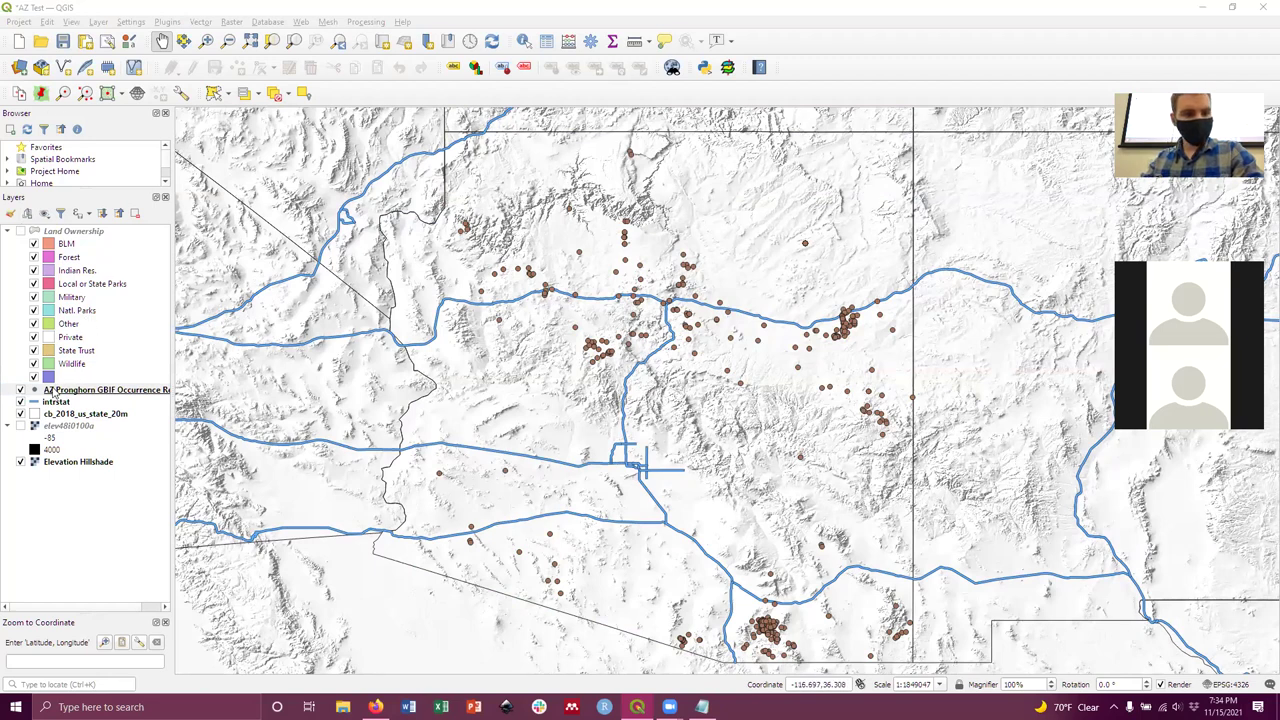
Start another delimited text layer from AZ Pronghorn GBIF Occurrence Records.csv and re-enter \t as its regular expression delimiter.
click(100, 22)
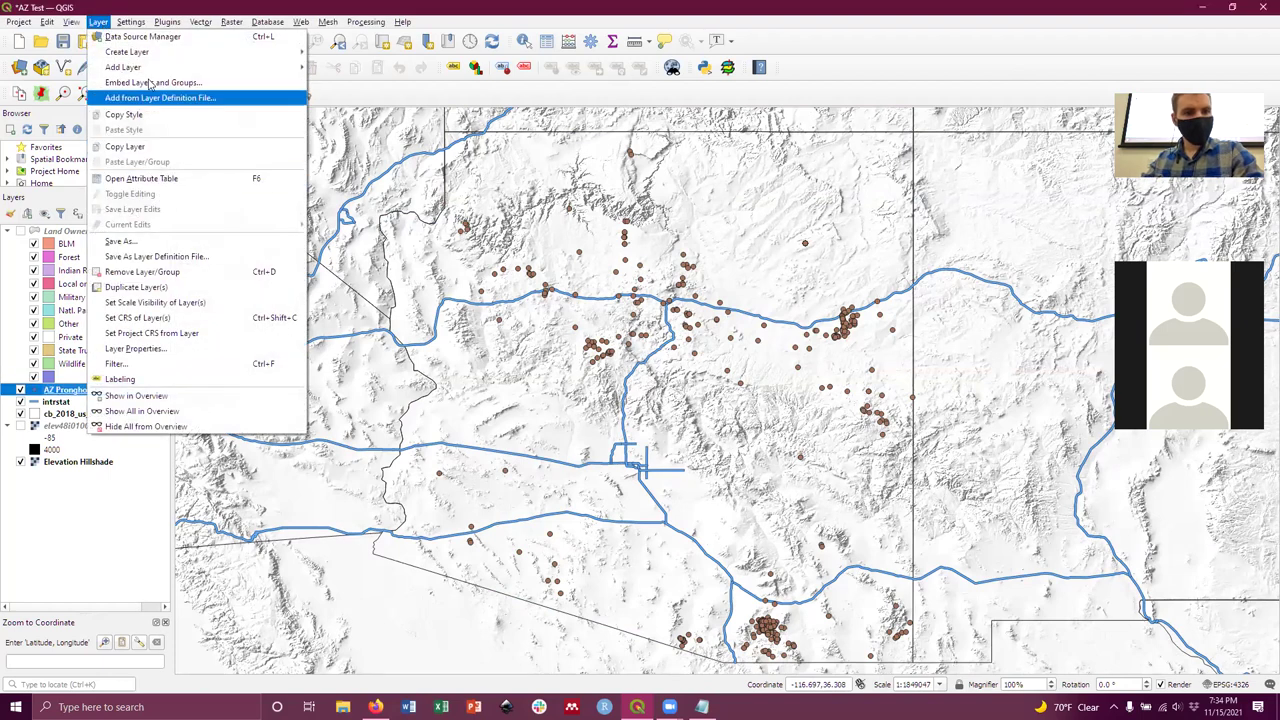
mouse_move(174, 70)
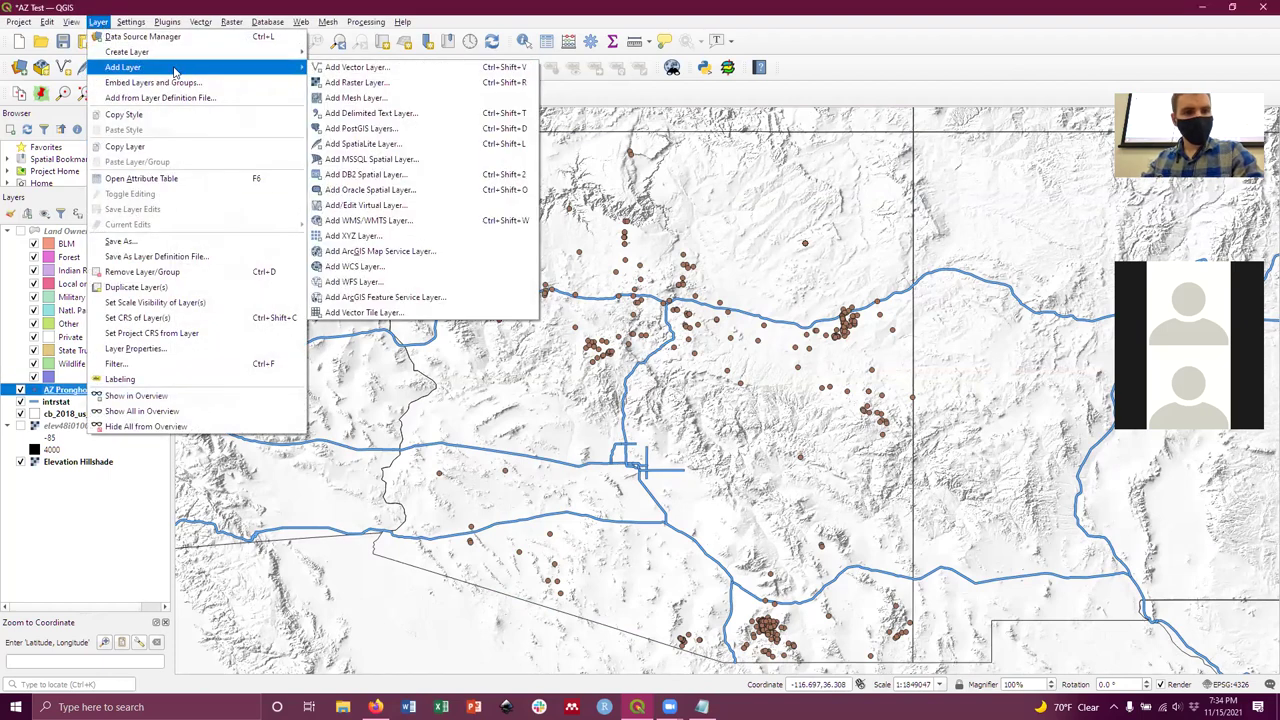
click(368, 113)
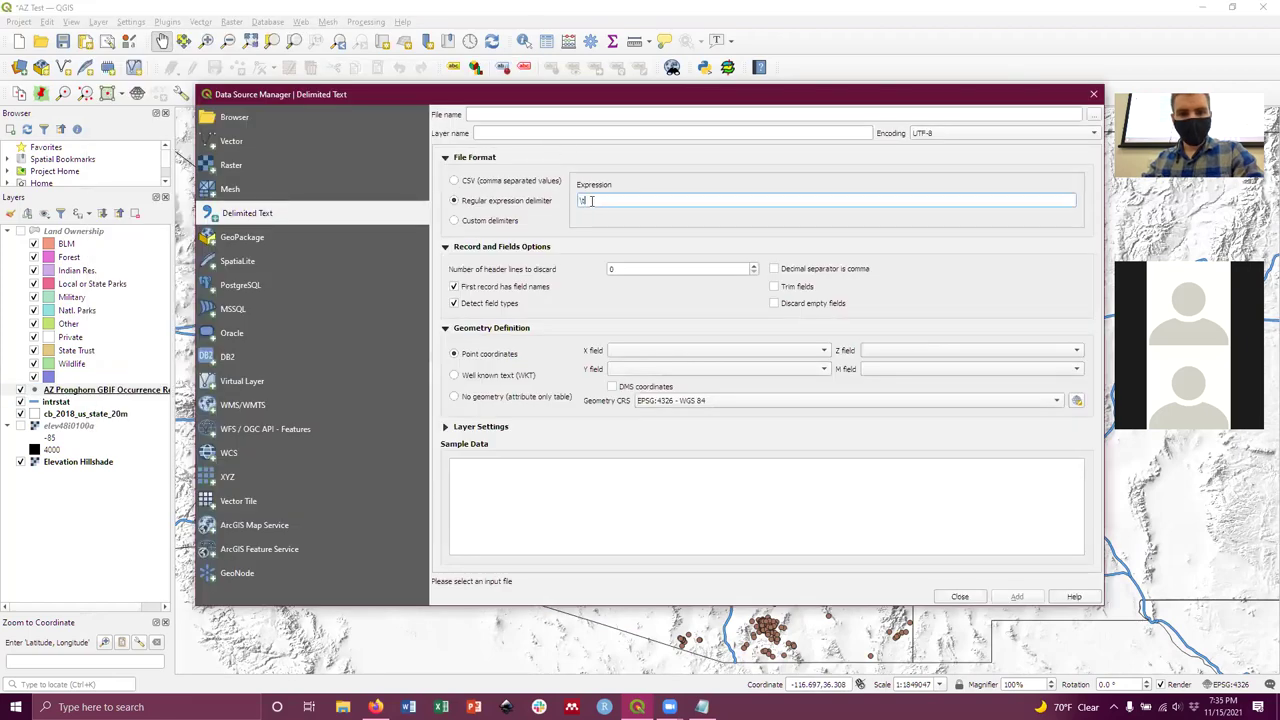
click(1091, 117)
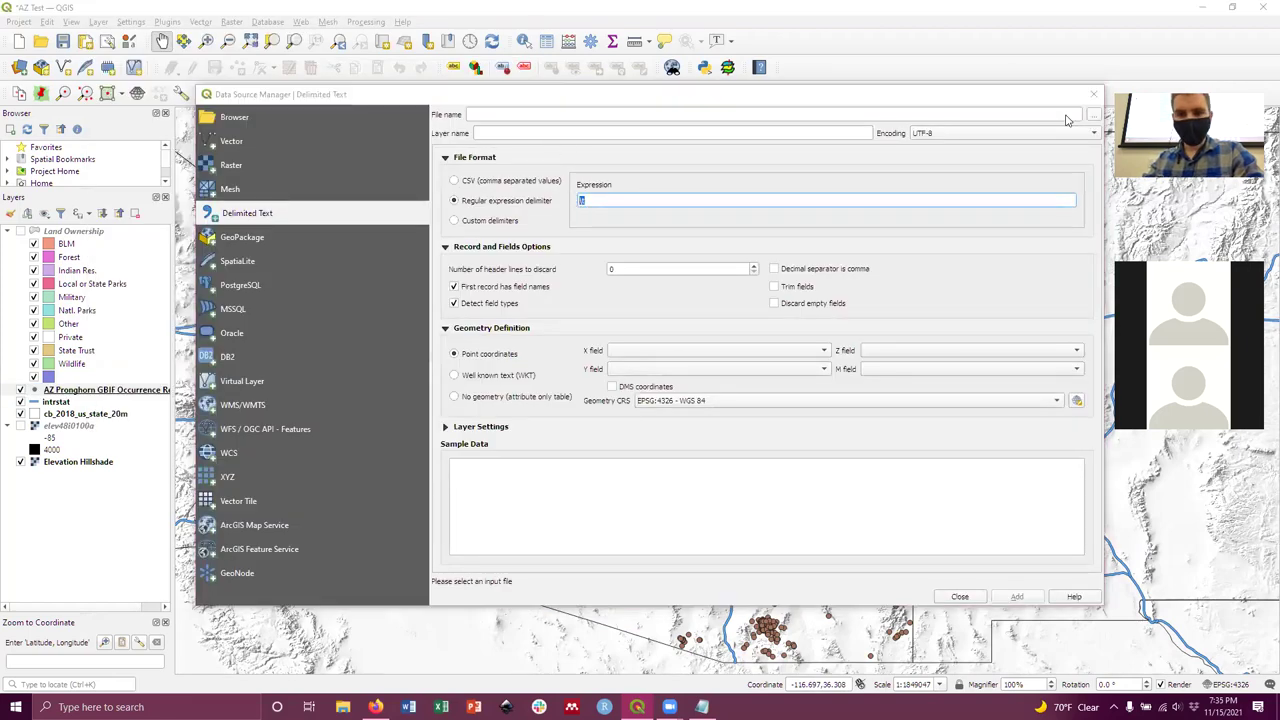
double_click(394, 203)
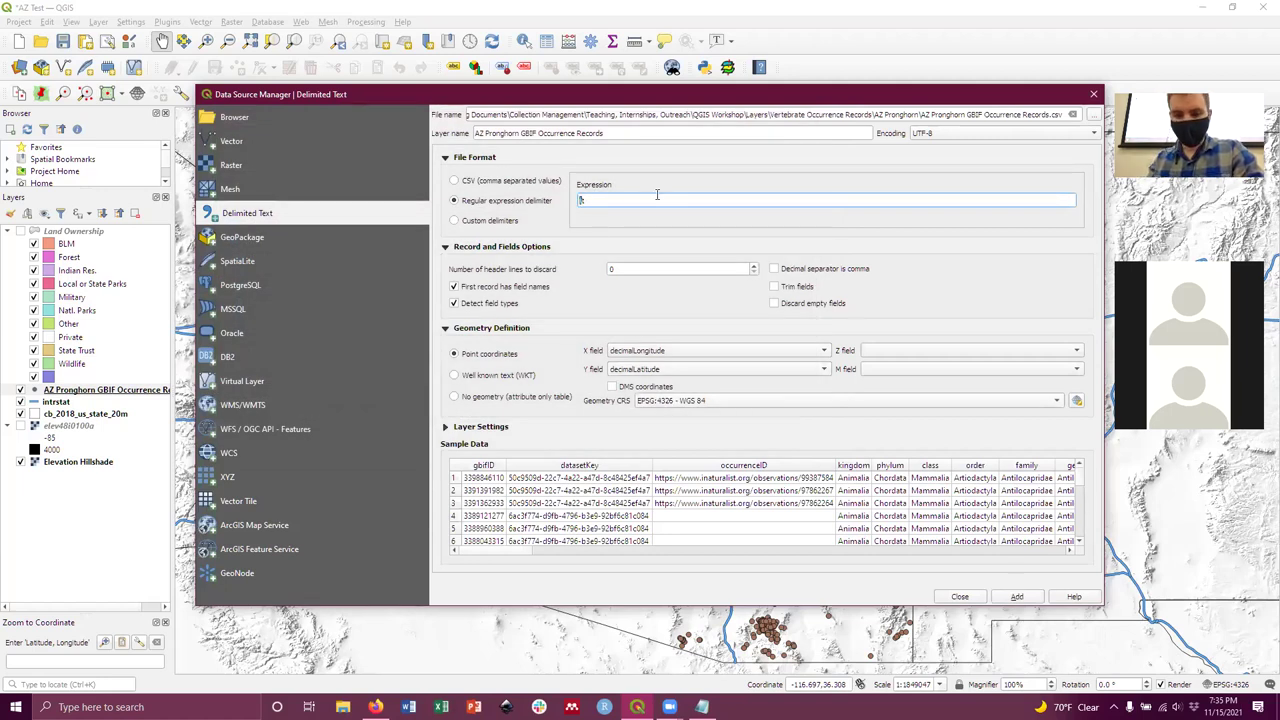
text(\)
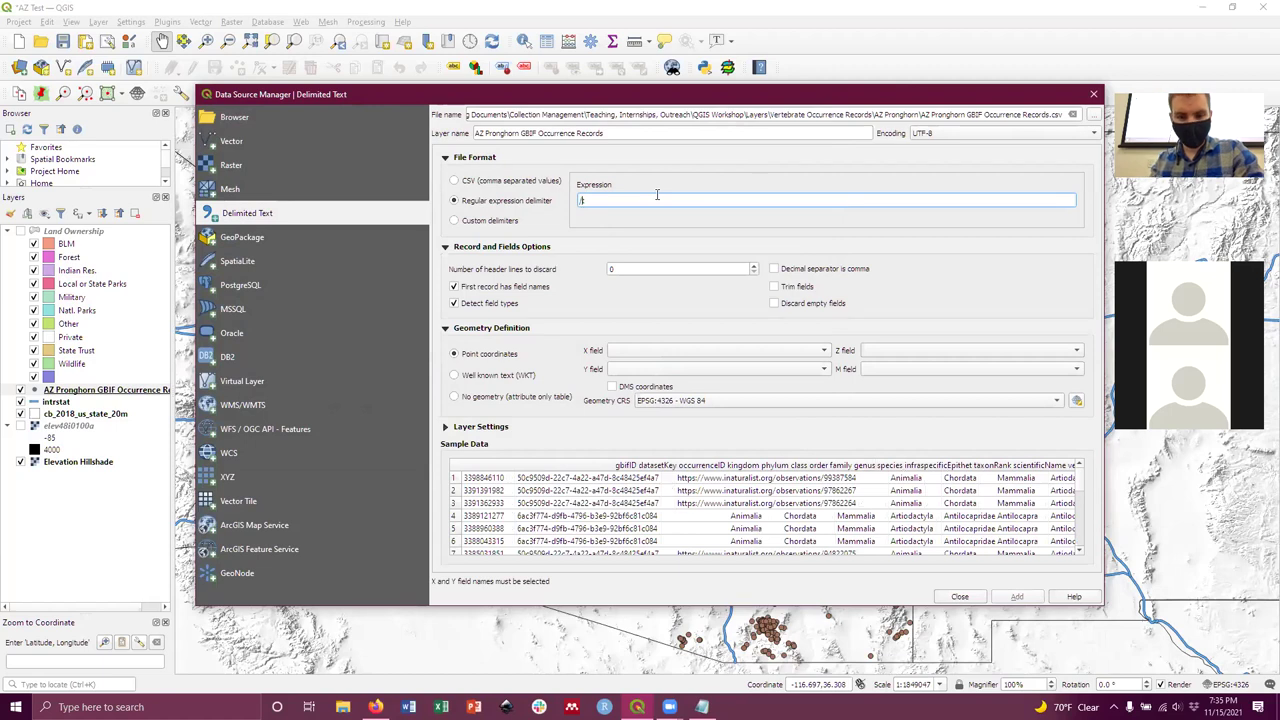
text(t)
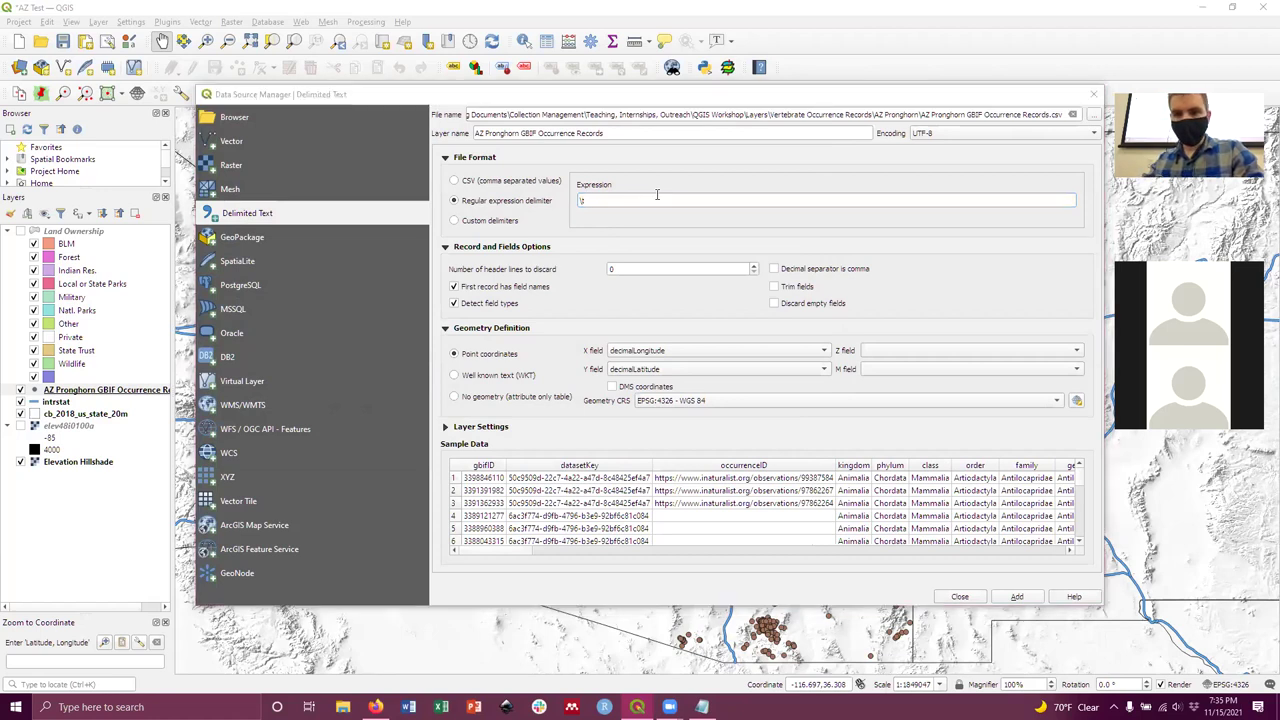
Assign decimalLongitude as the X field and decimalLatitude as the Y field, then close the import dialog without adding a layer.
click(614, 351)
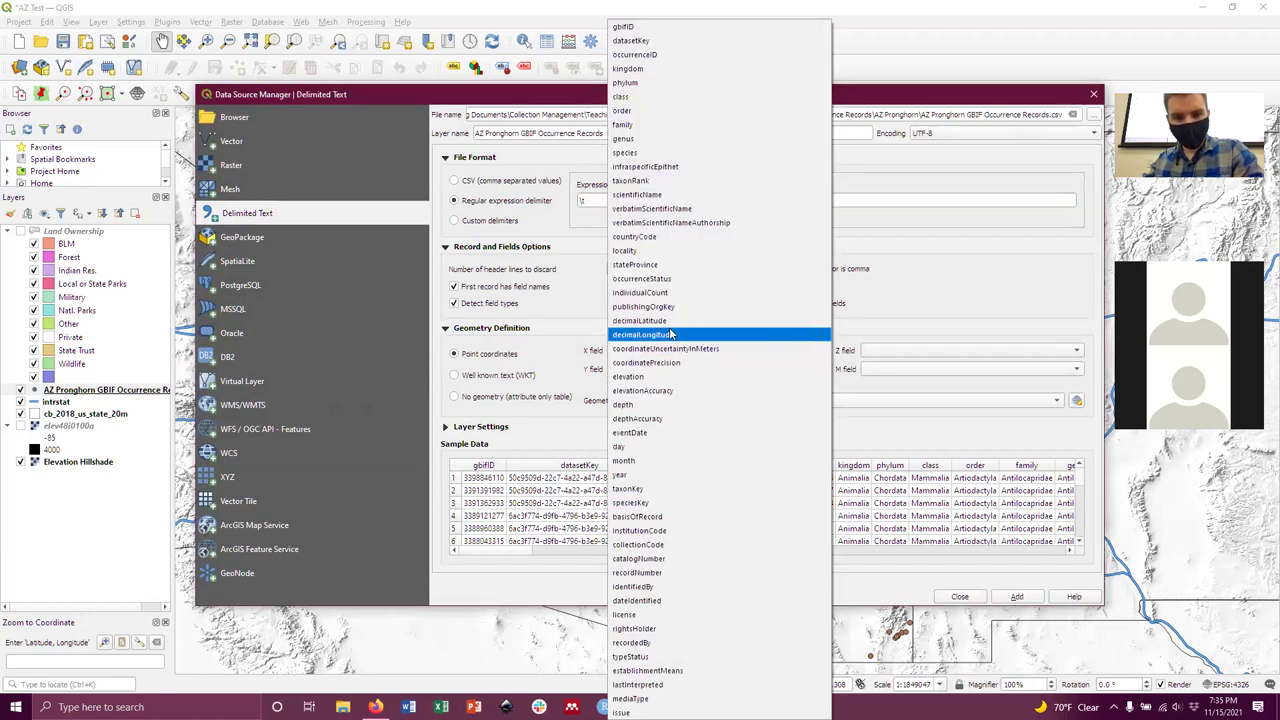
click(674, 336)
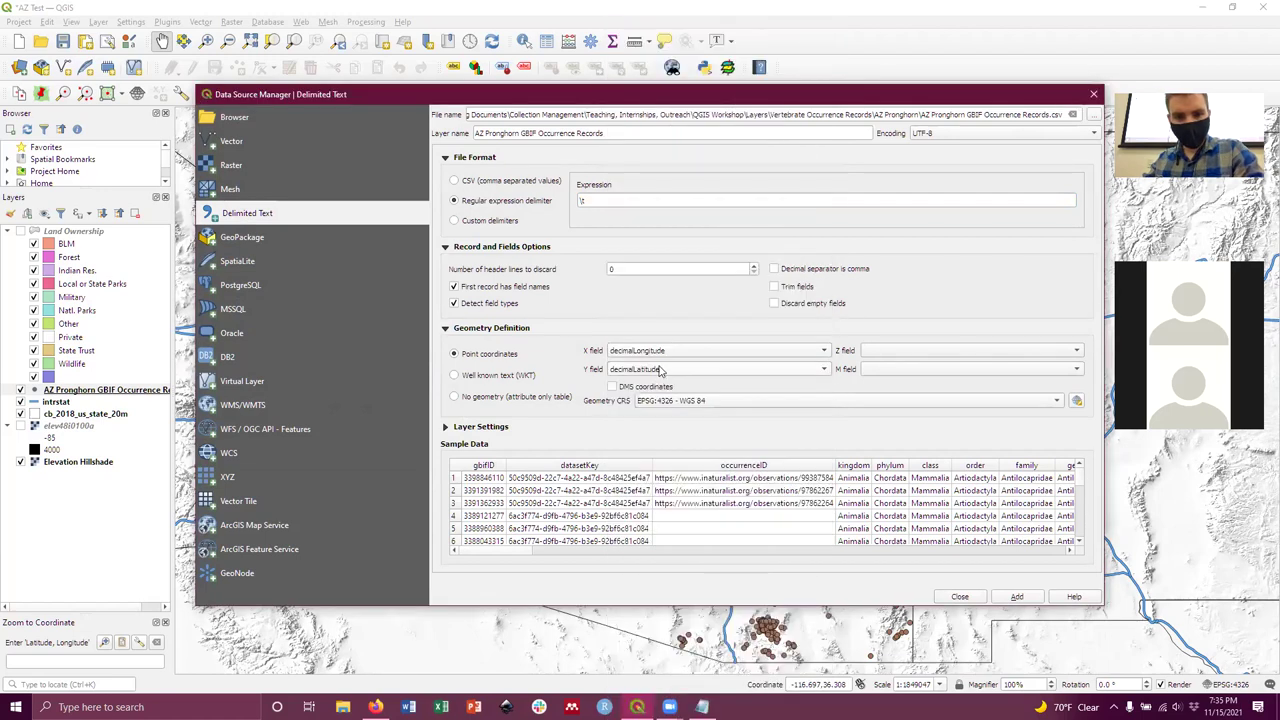
click(659, 370)
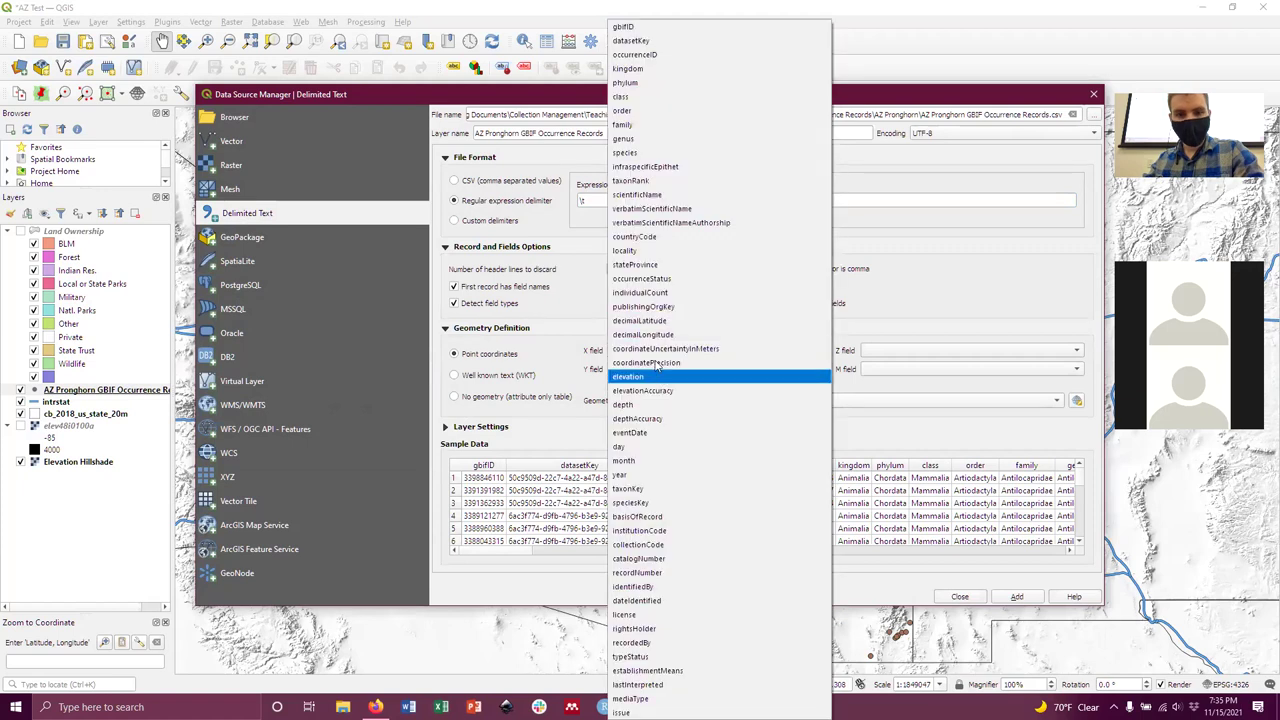
click(660, 320)
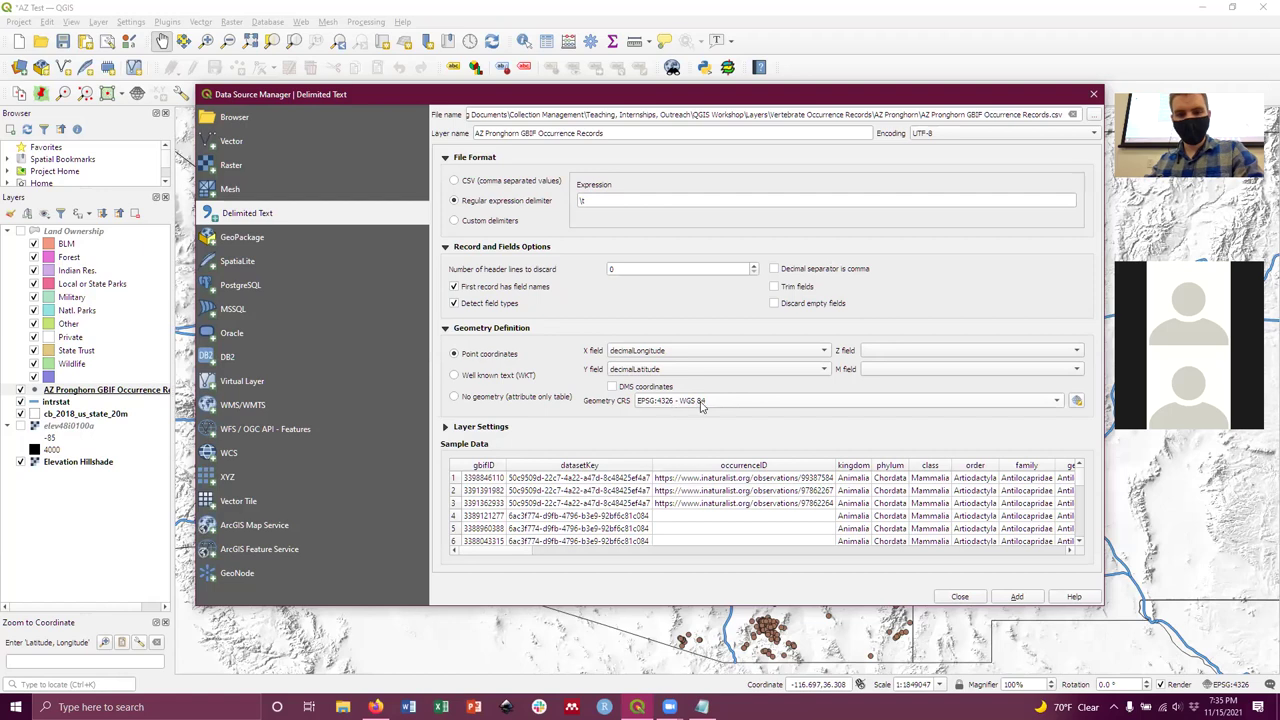
mouse_move(700, 405)
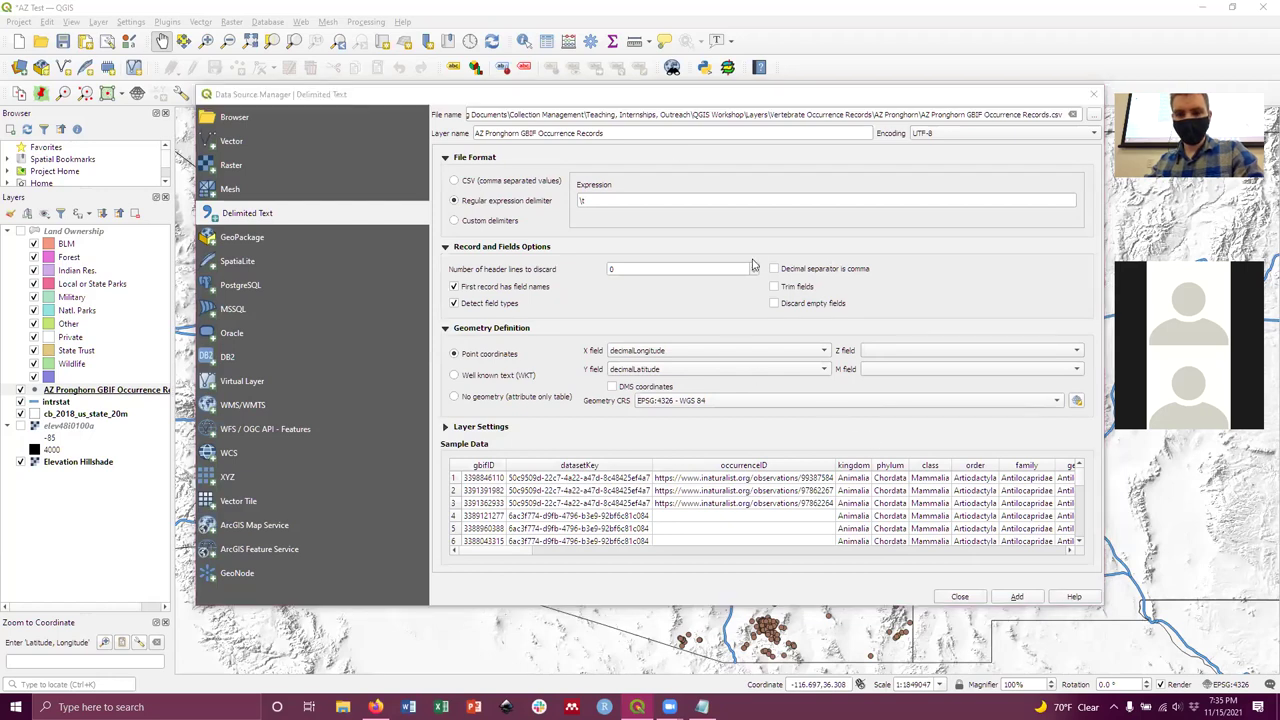
click(959, 597)
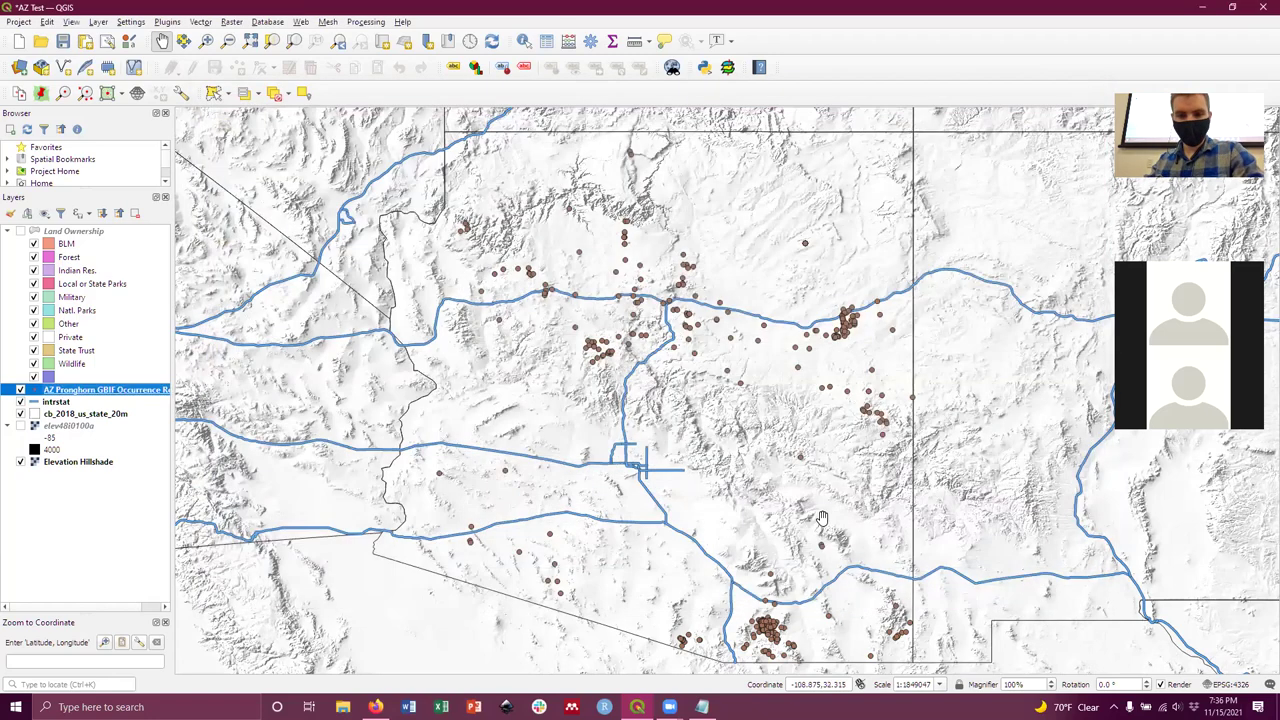
Look over the pronghorn points across Arizona and turn the Land Ownership layer back on.
drag(254, 428, 334, 453)
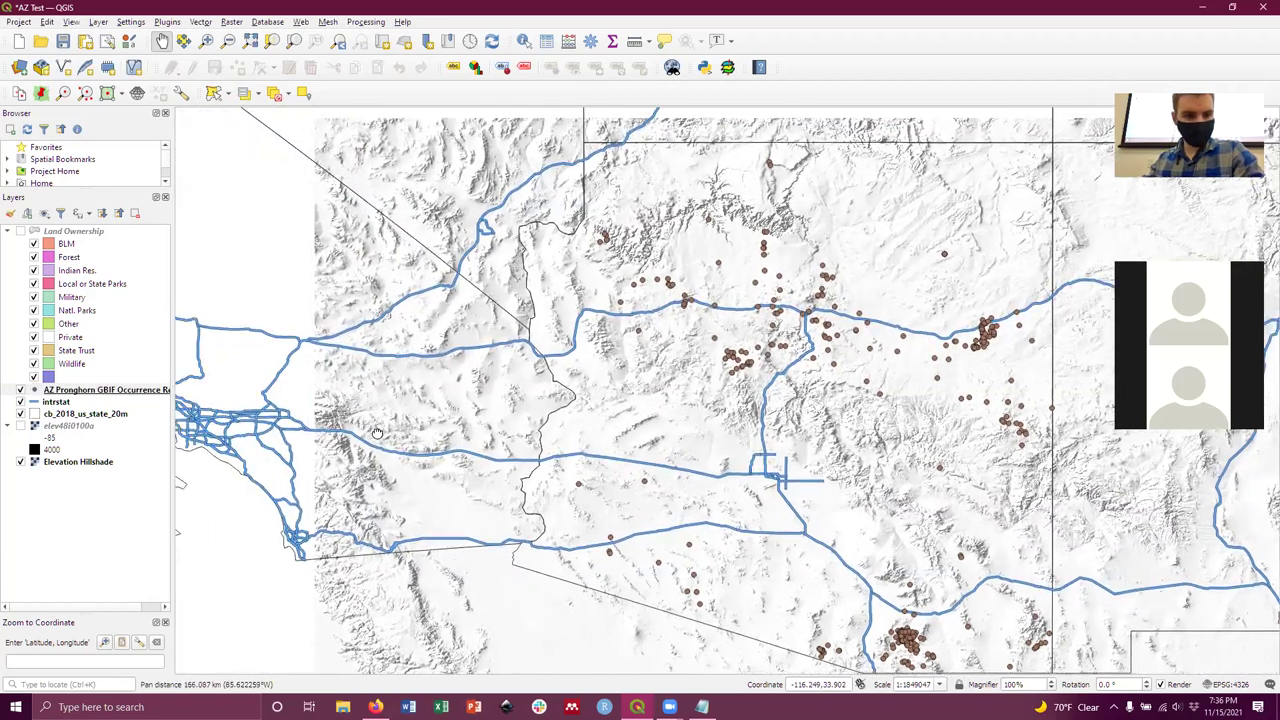
drag(713, 500, 677, 463)
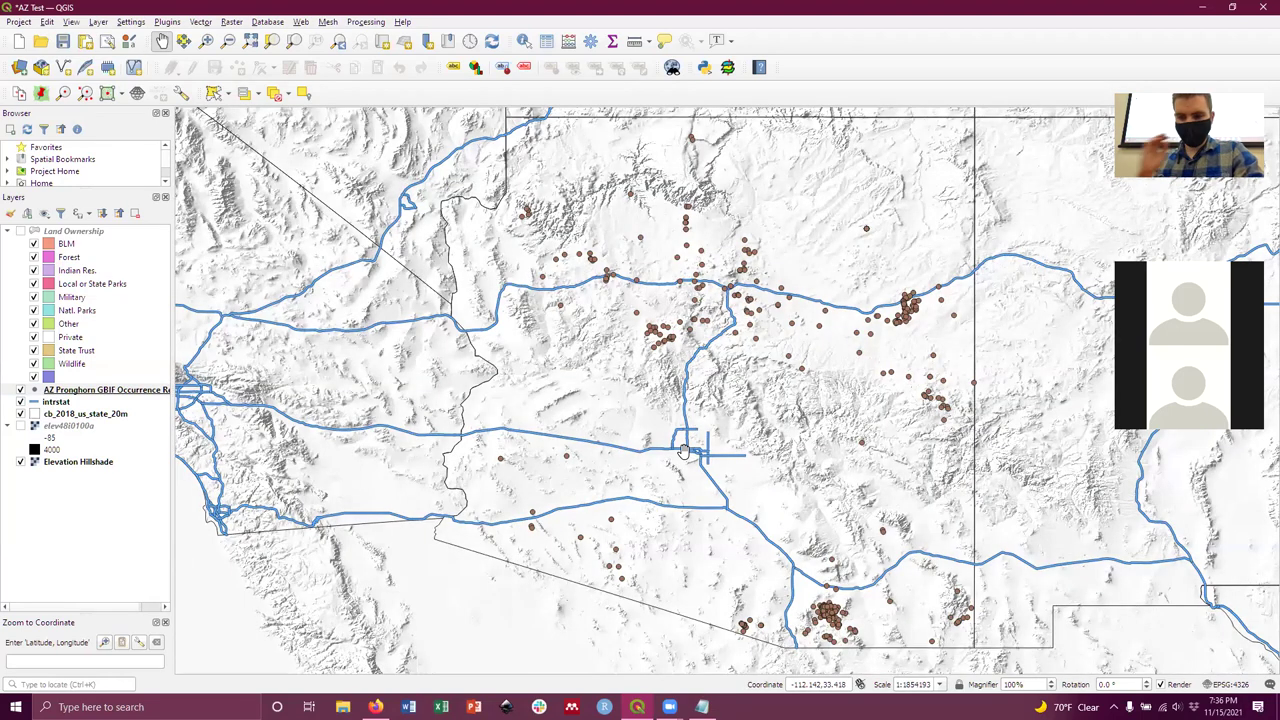
drag(888, 510, 862, 490)
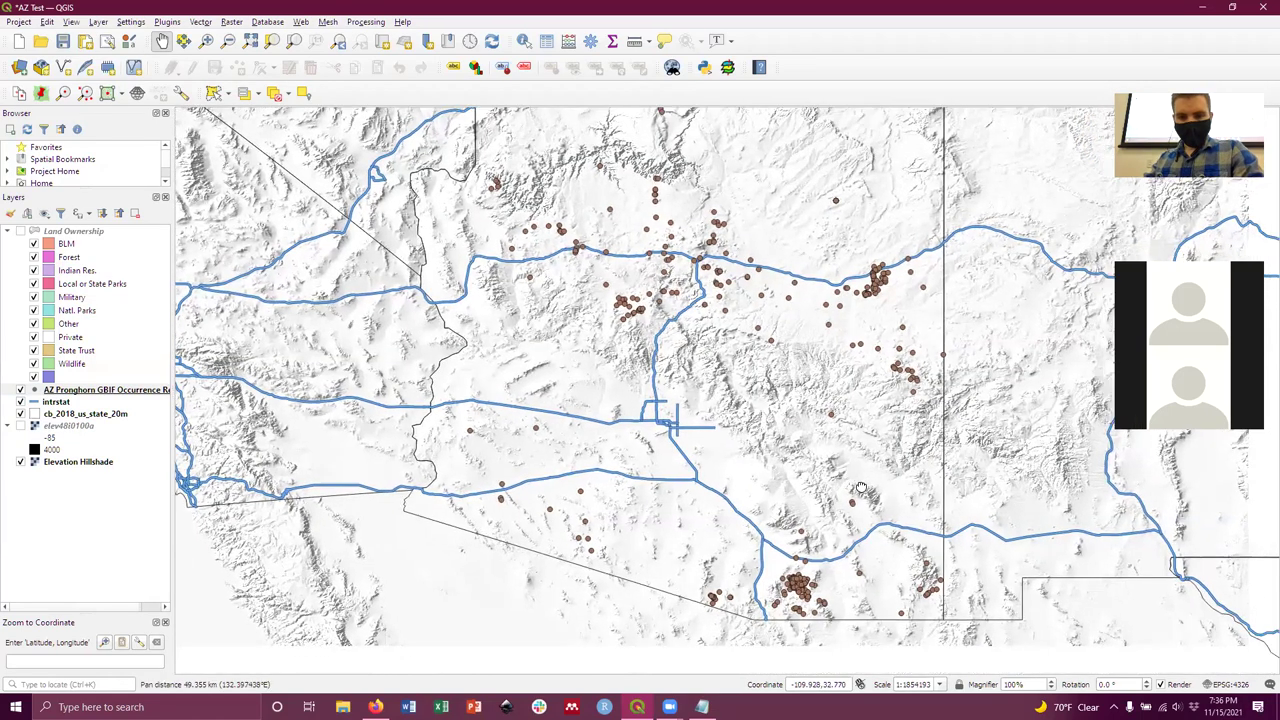
drag(833, 448, 829, 466)
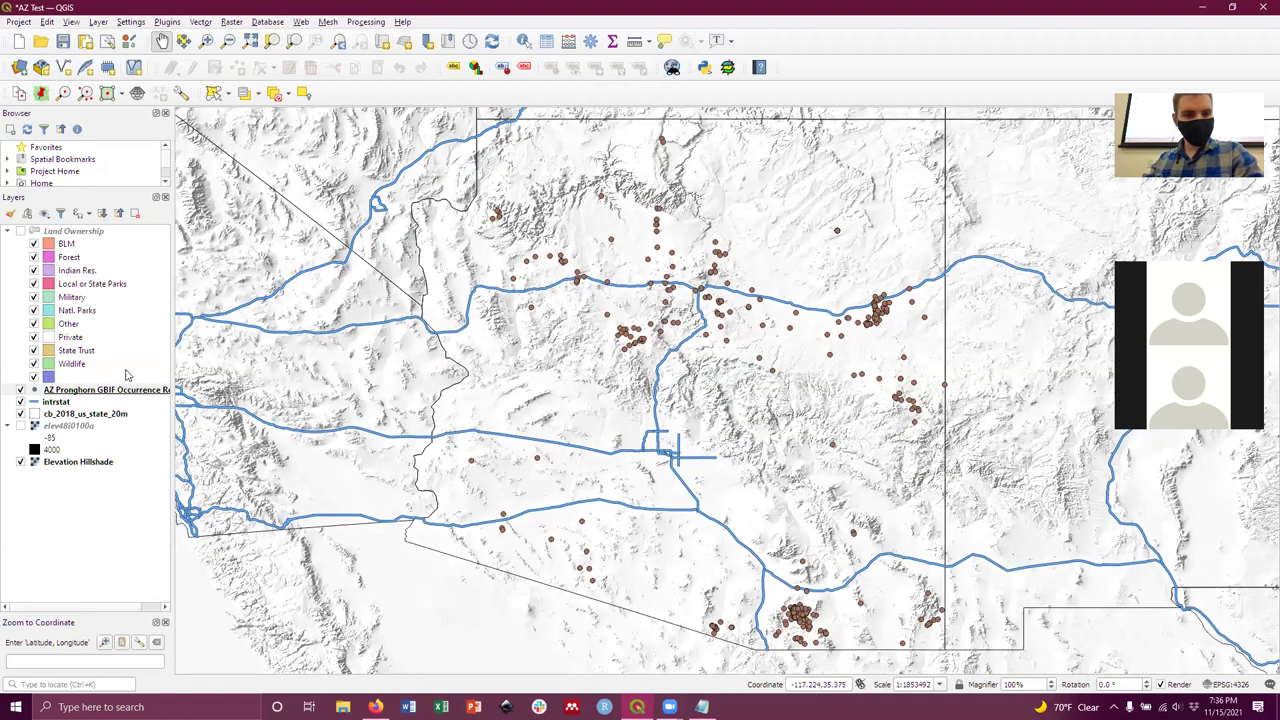
click(88, 392)
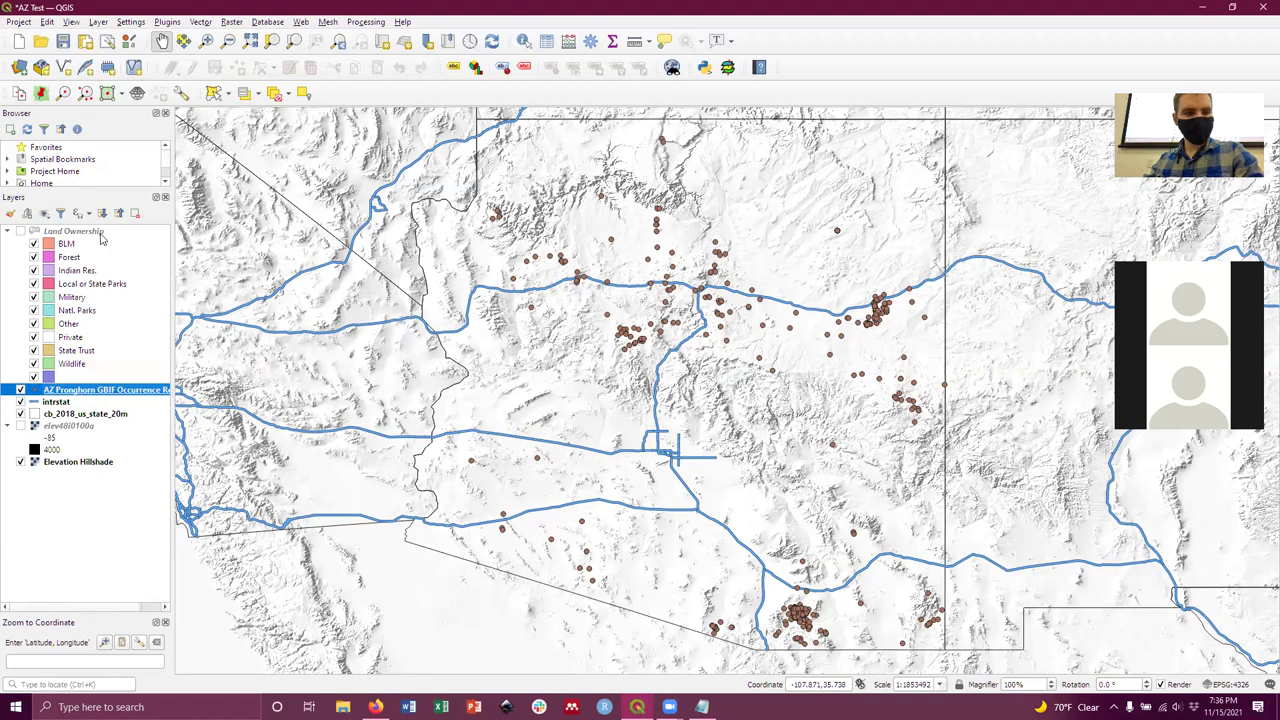
click(20, 232)
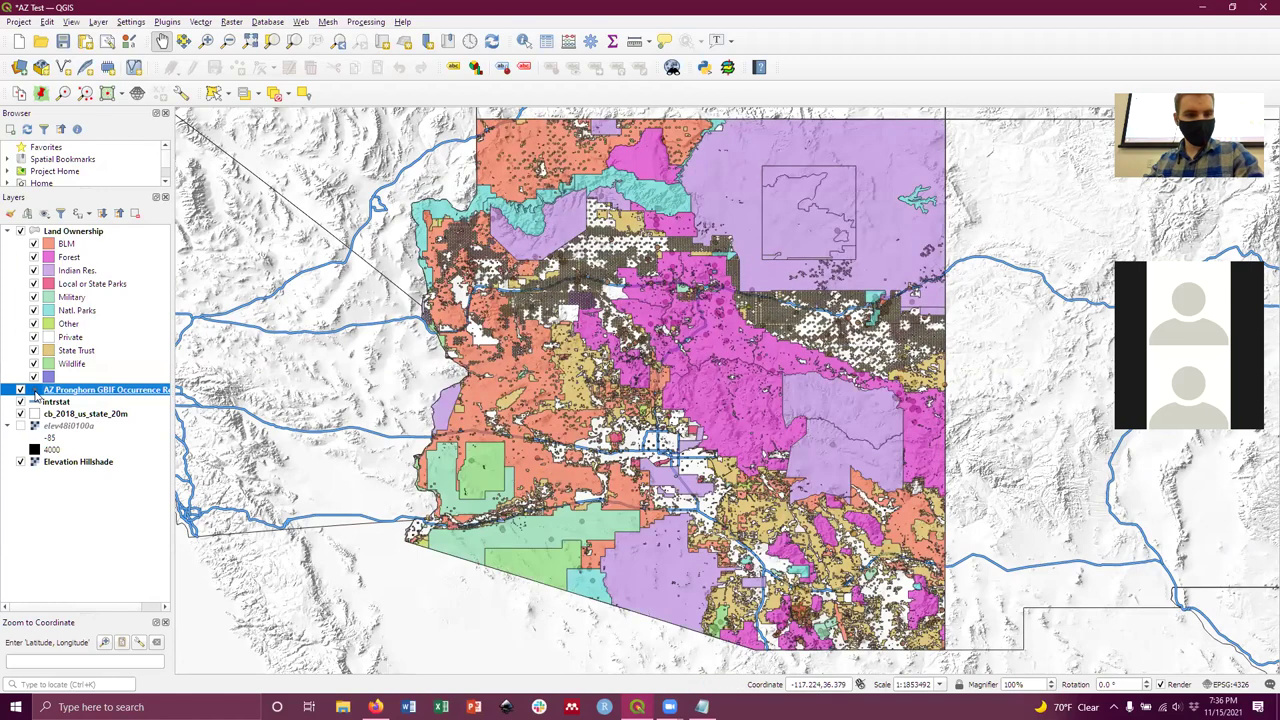
Change the pronghorn layer's simple marker fill color to bright green #a4ff58.
double_click(36, 391)
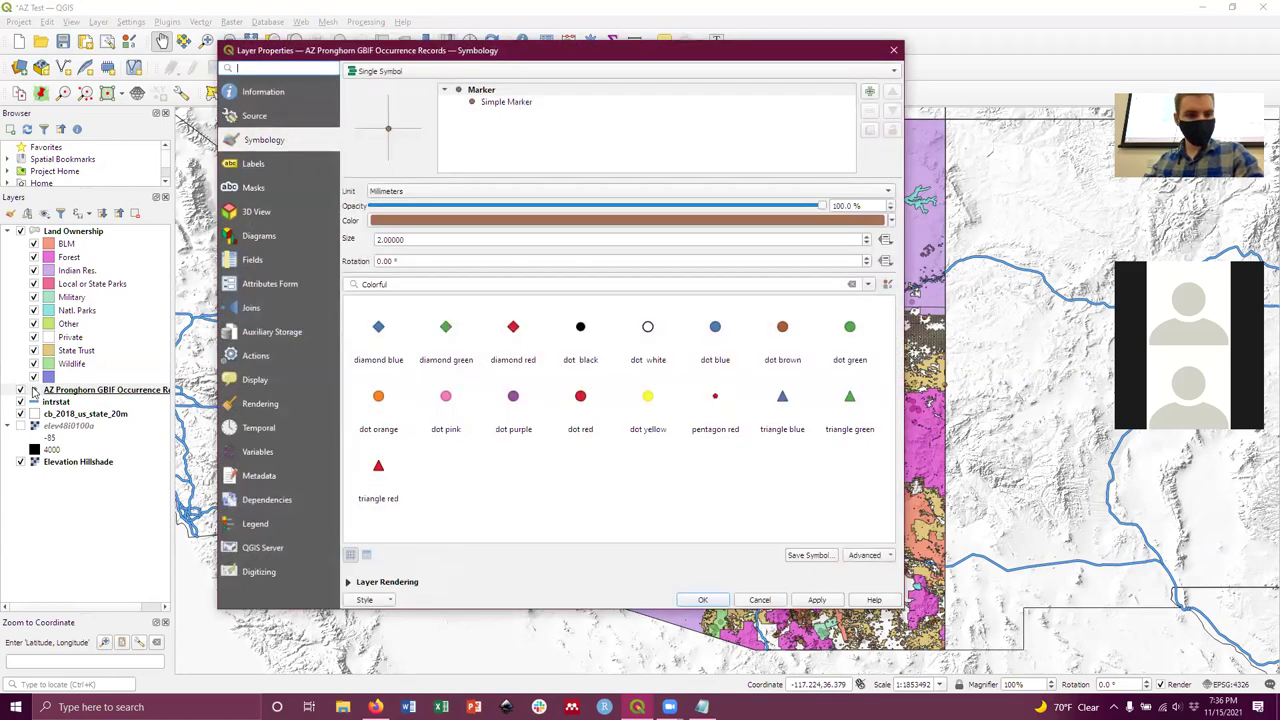
click(474, 104)
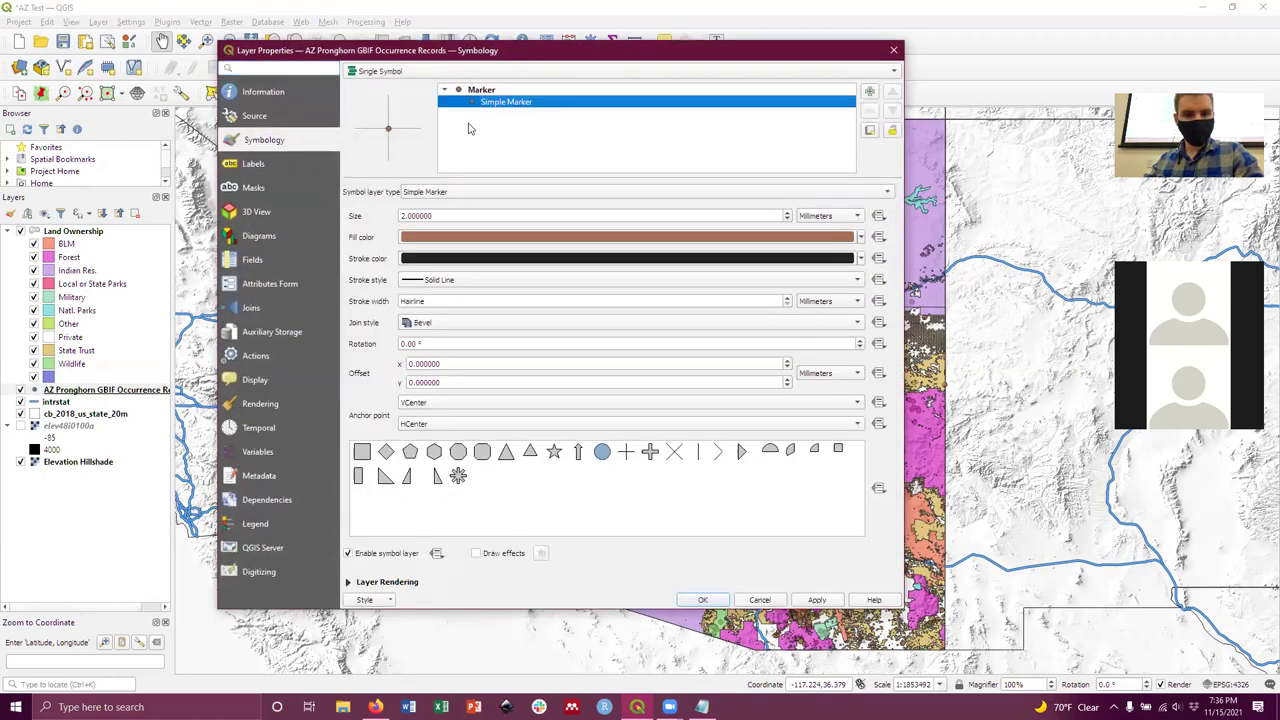
click(432, 243)
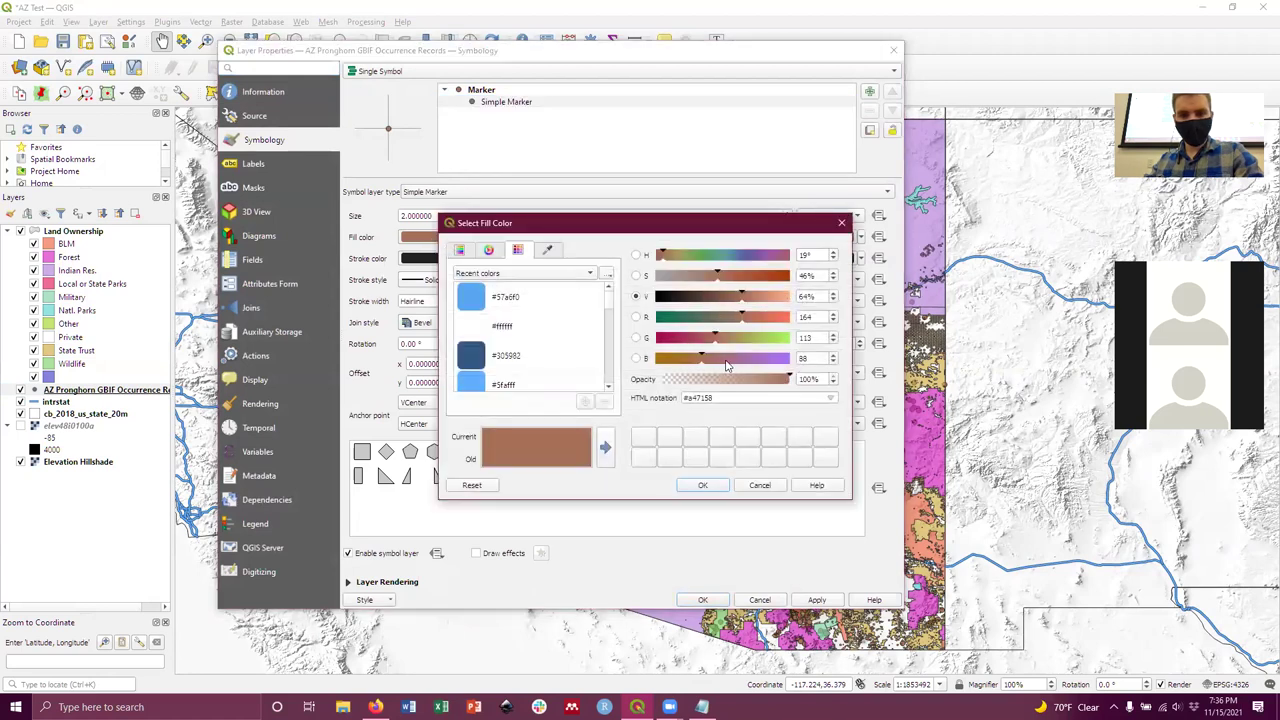
drag(715, 338, 820, 345)
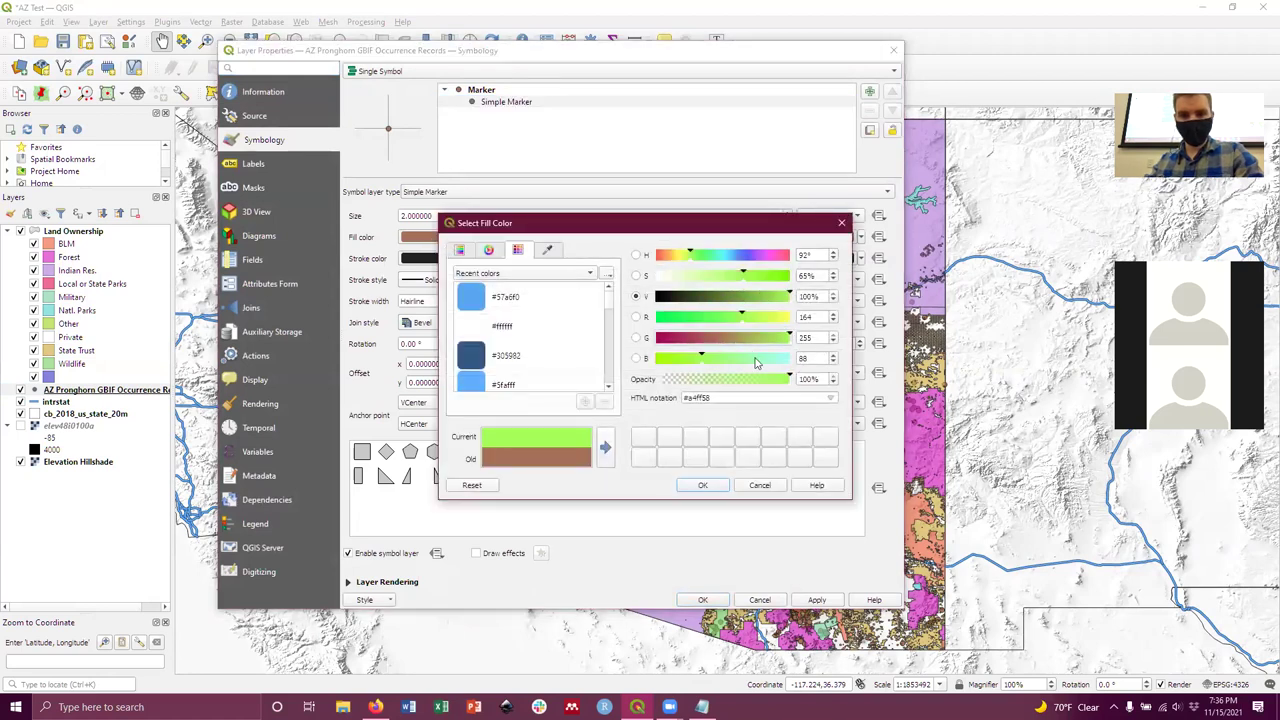
click(703, 485)
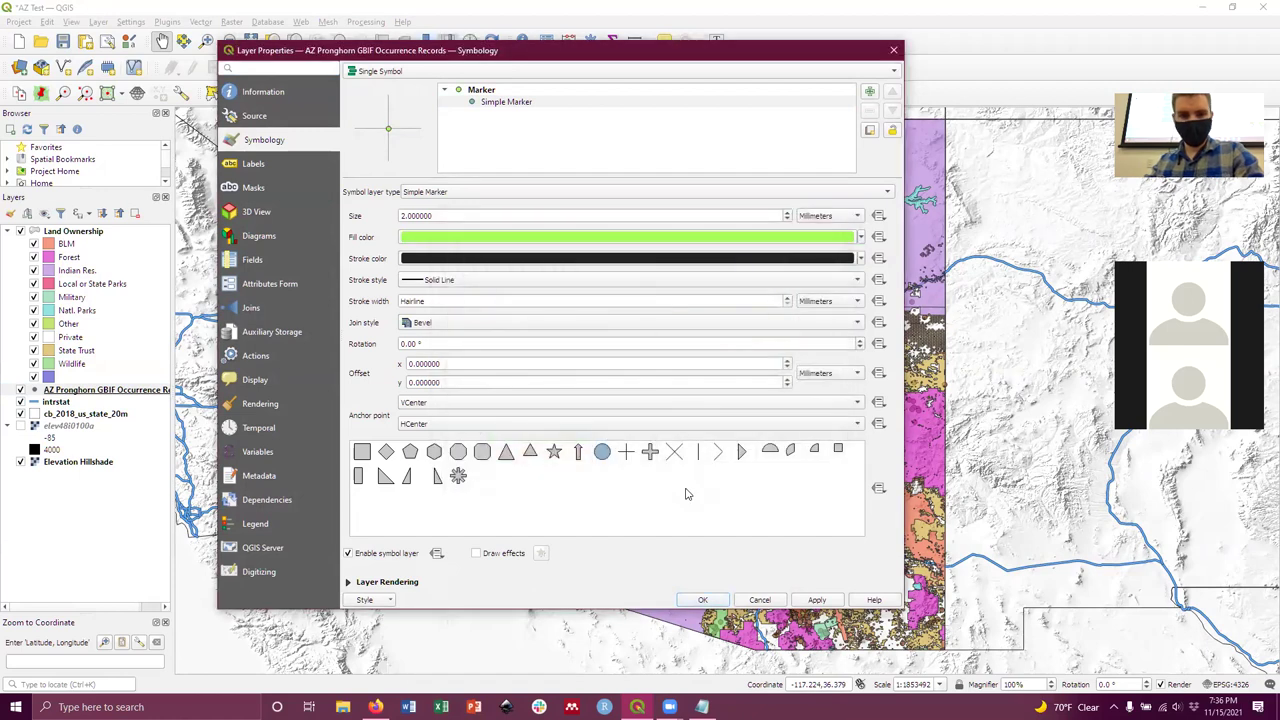
click(706, 600)
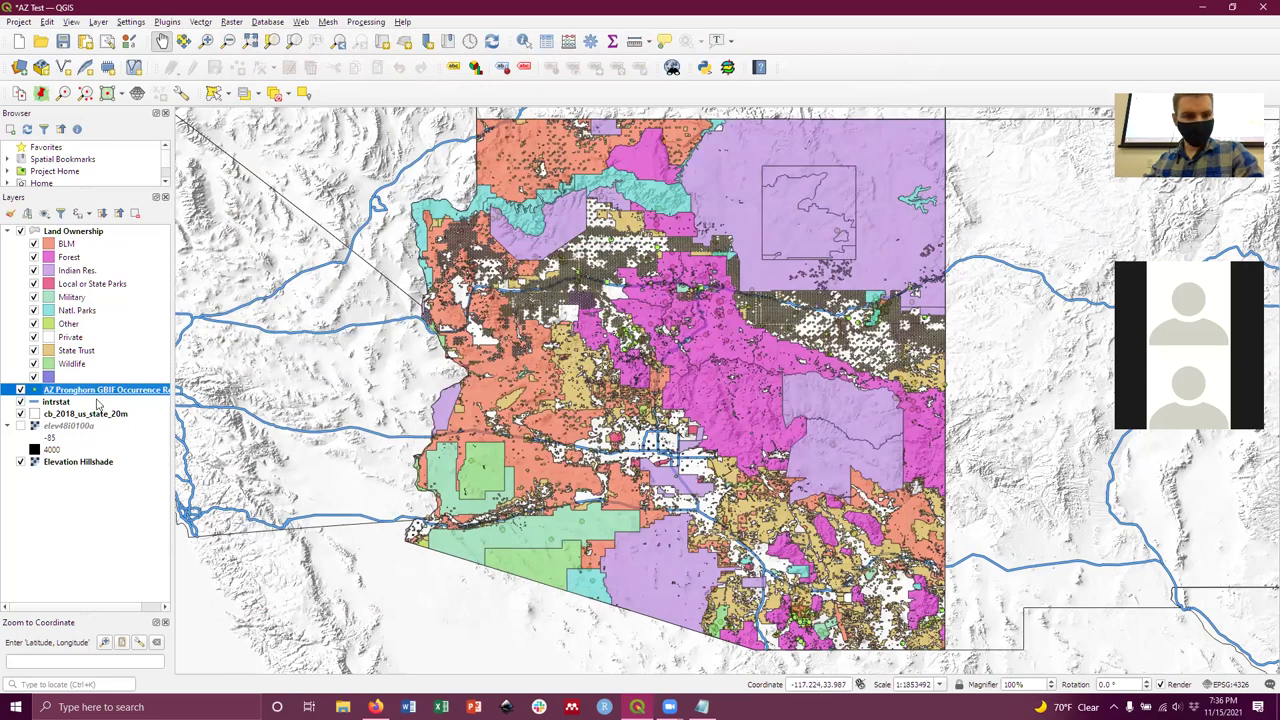
Set the pronghorn layer's marker symbol size to 4 millimeters and apply it to the map.
double_click(36, 390)
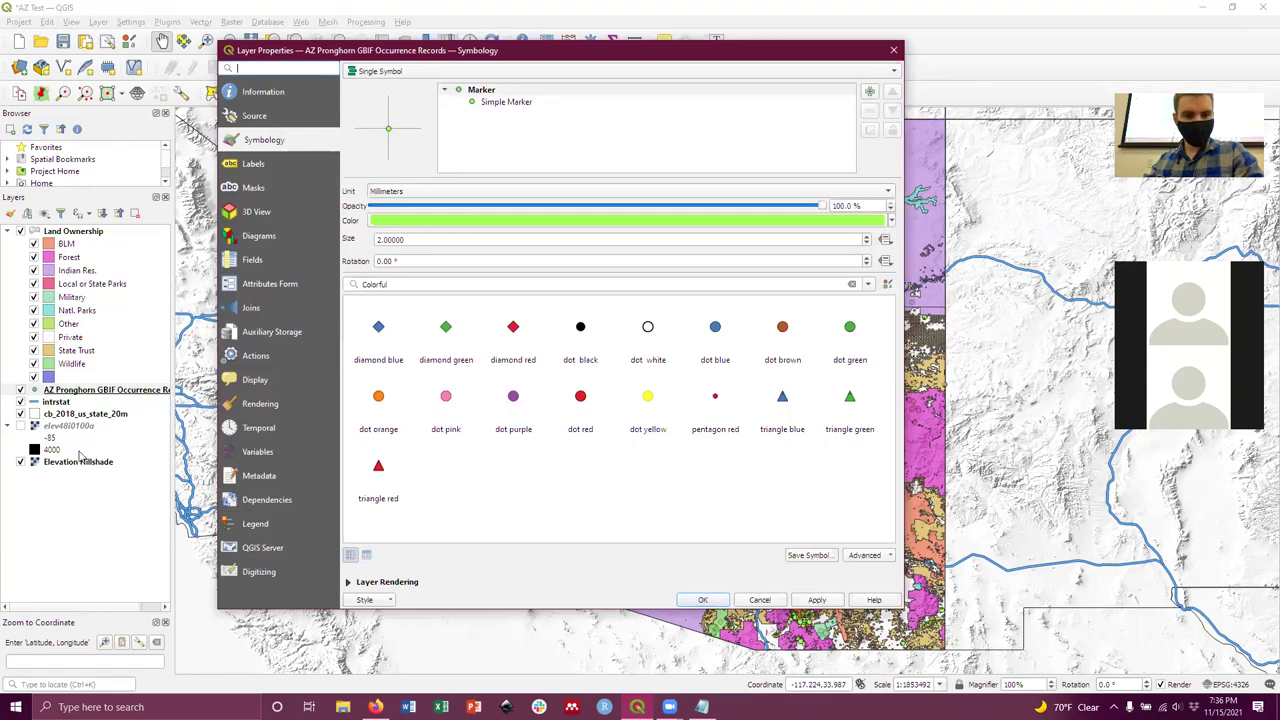
click(421, 239)
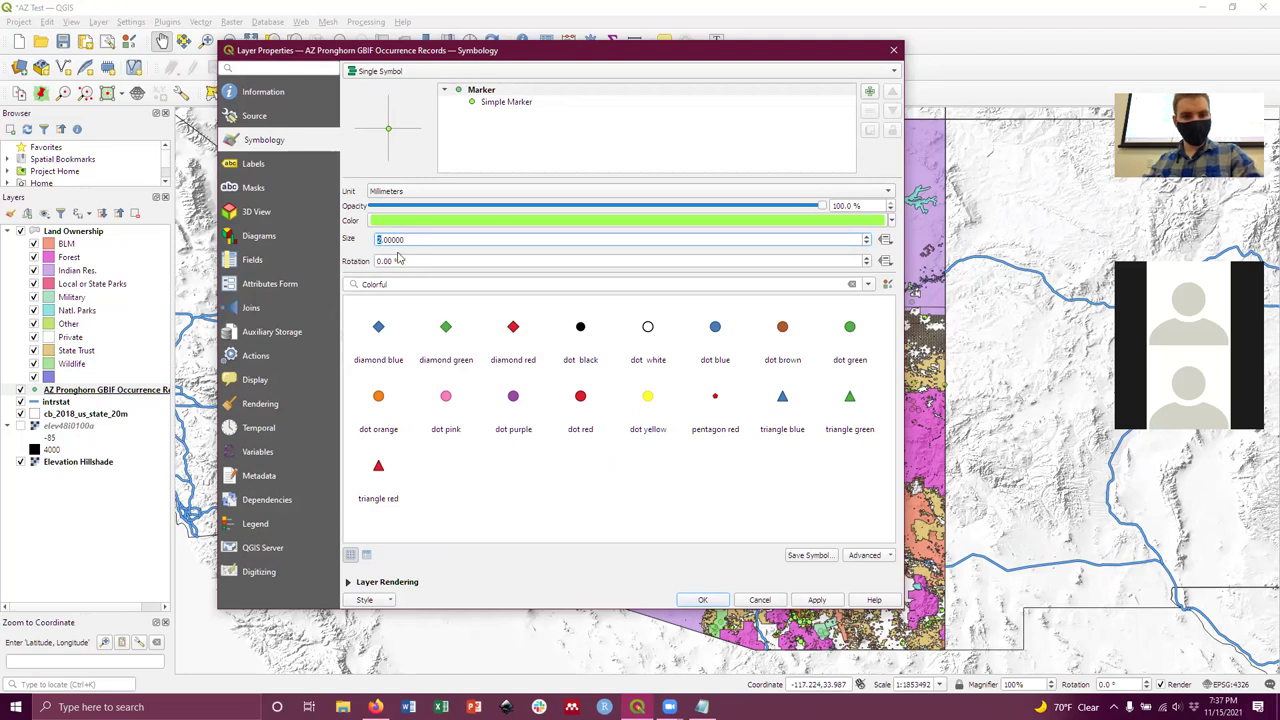
text(4)
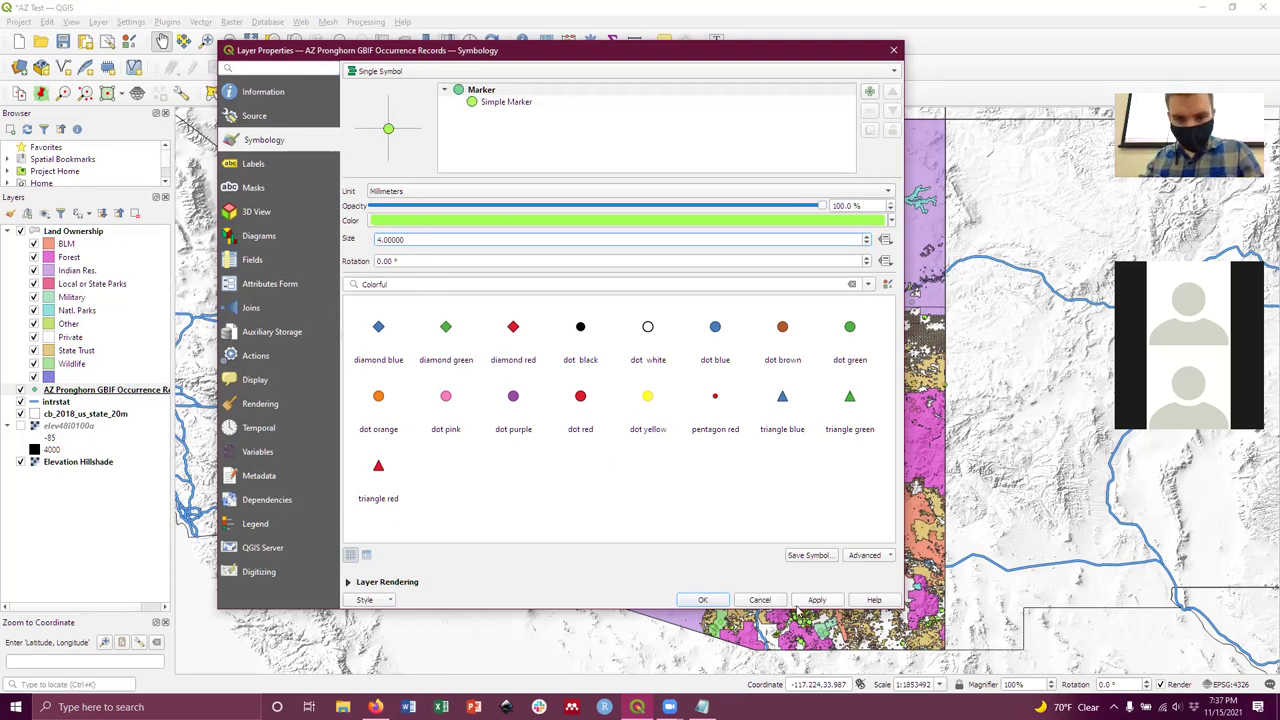
click(702, 599)
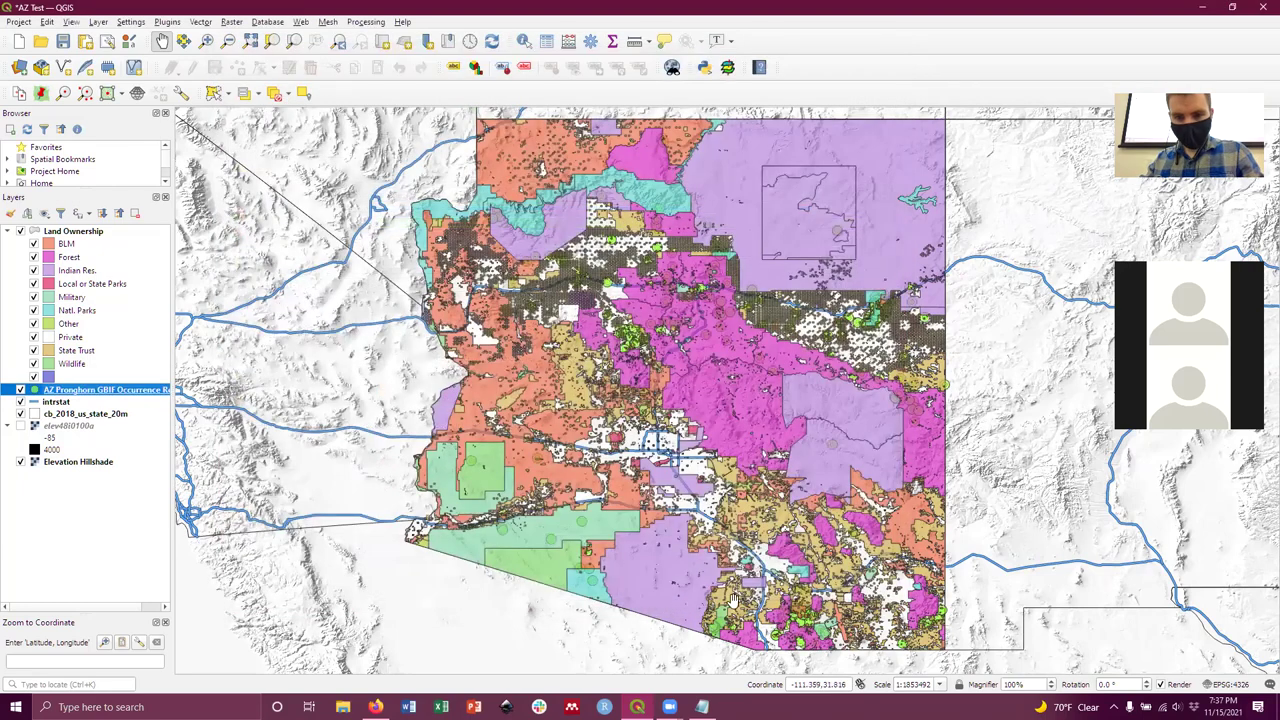
Move the AZ Pronghorn GBIF Occurrence Records layer above Land Ownership in the layer order and make it the active layer.
drag(58, 398, 72, 233)
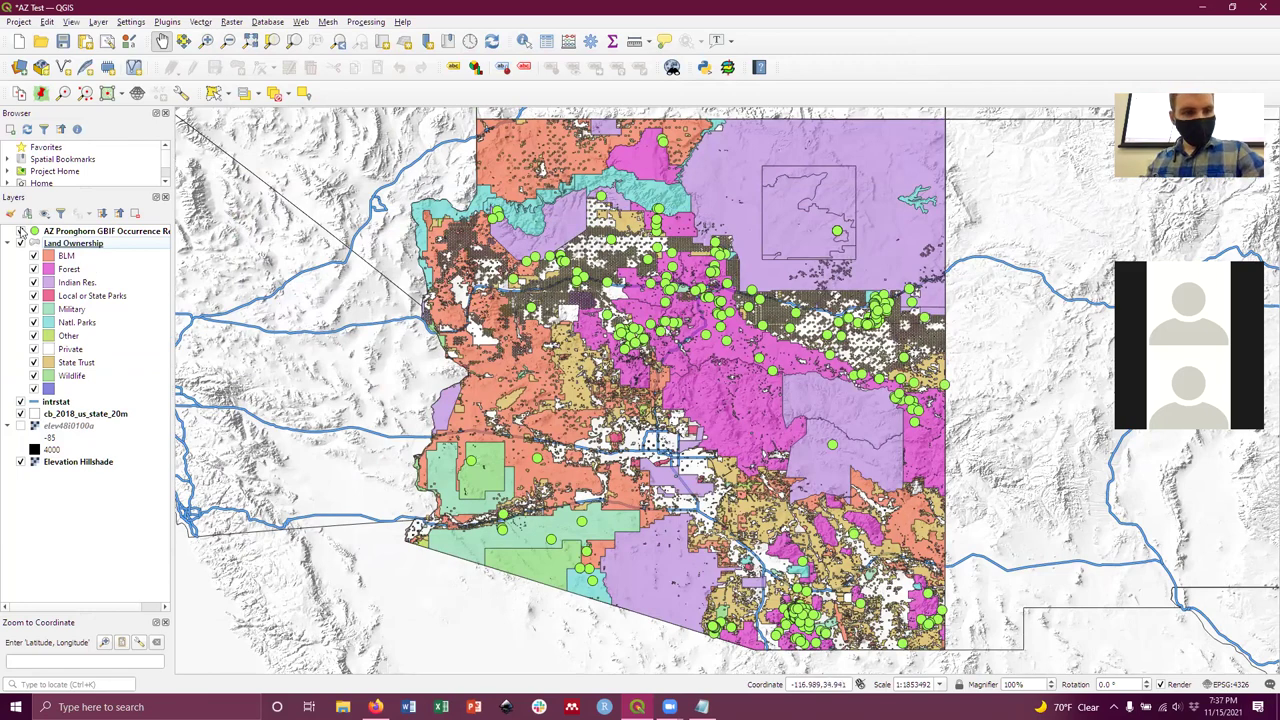
click(88, 245)
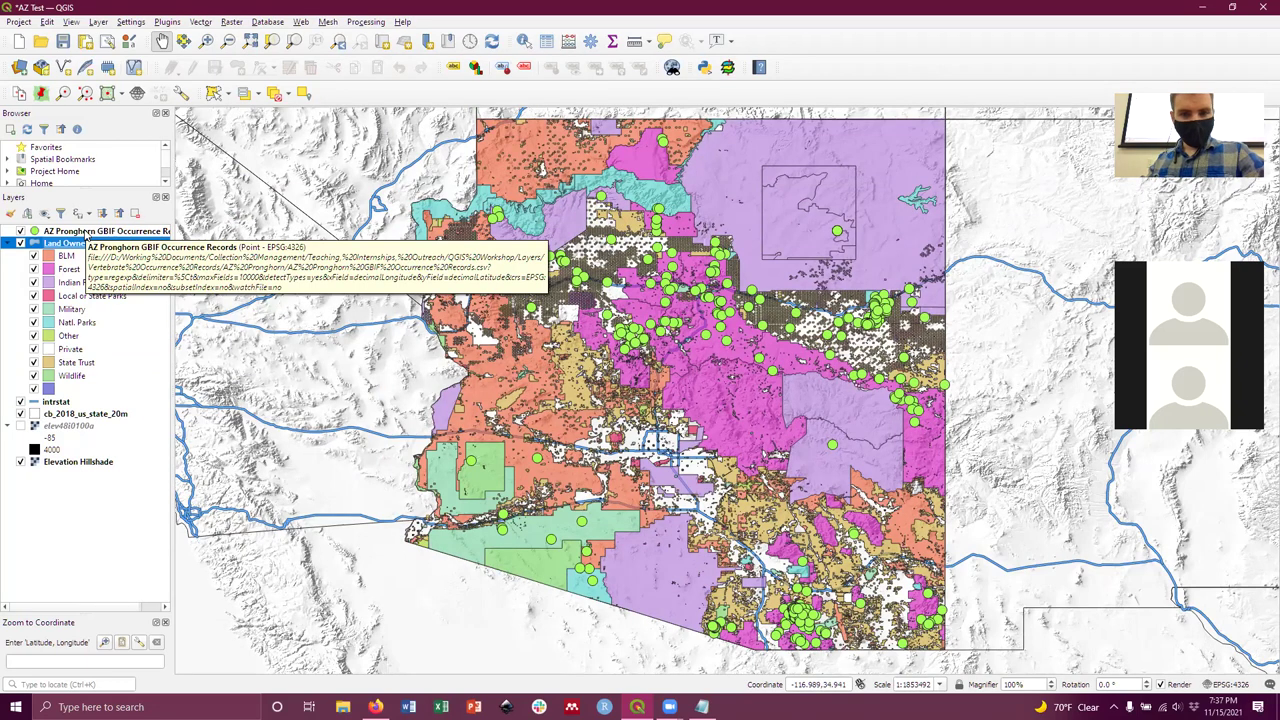
click(88, 233)
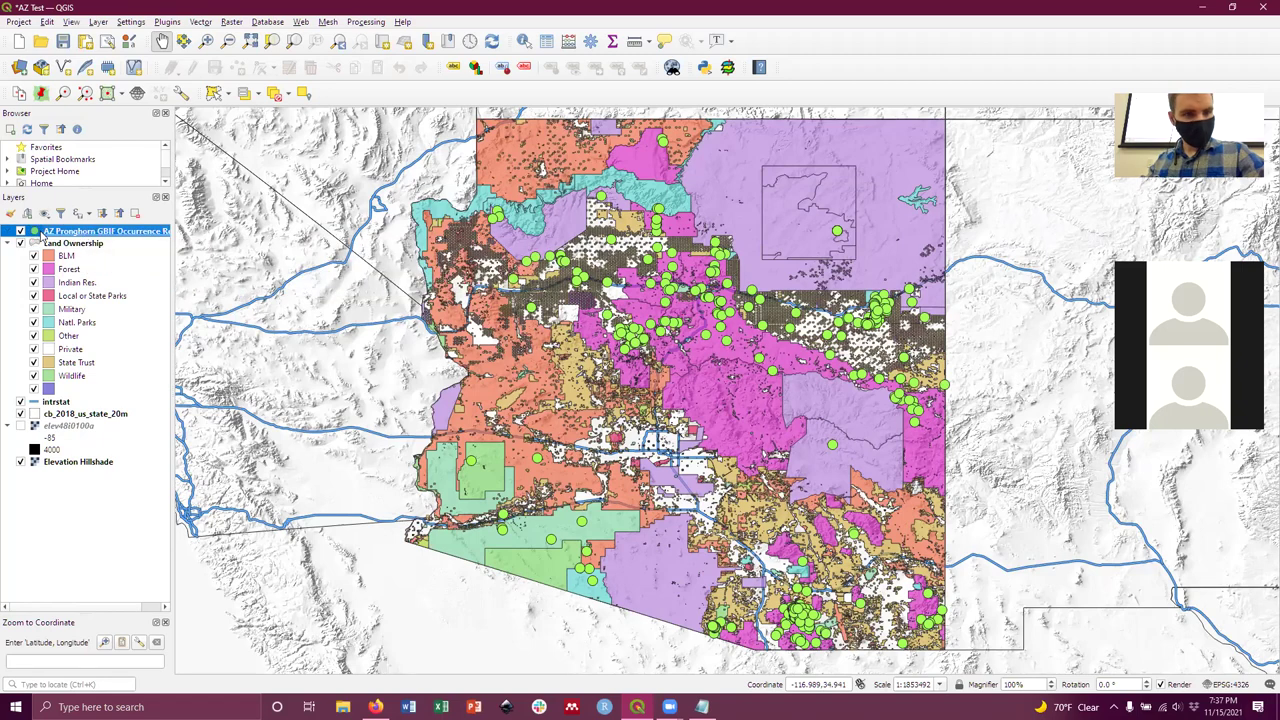
Identify the pronghorn points clustered beside the interstate in northwestern Arizona and expand only the first record's attributes at a readable width.
click(525, 43)
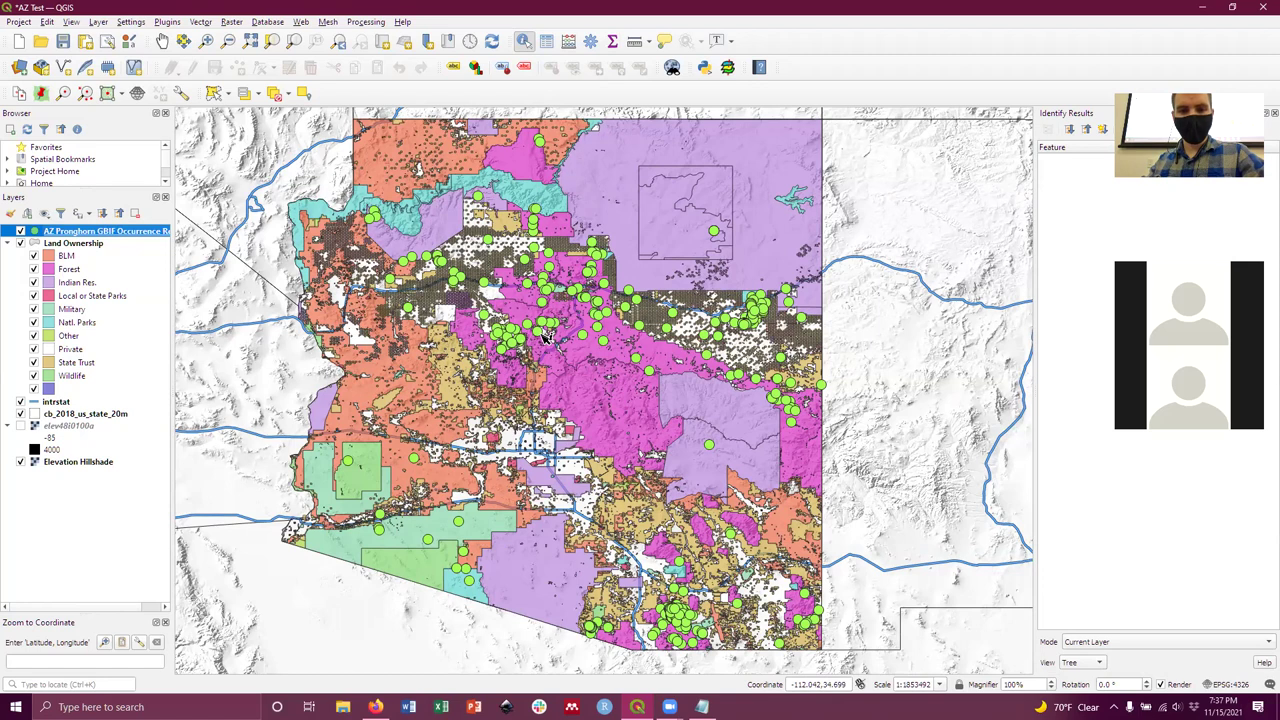
click(456, 284)
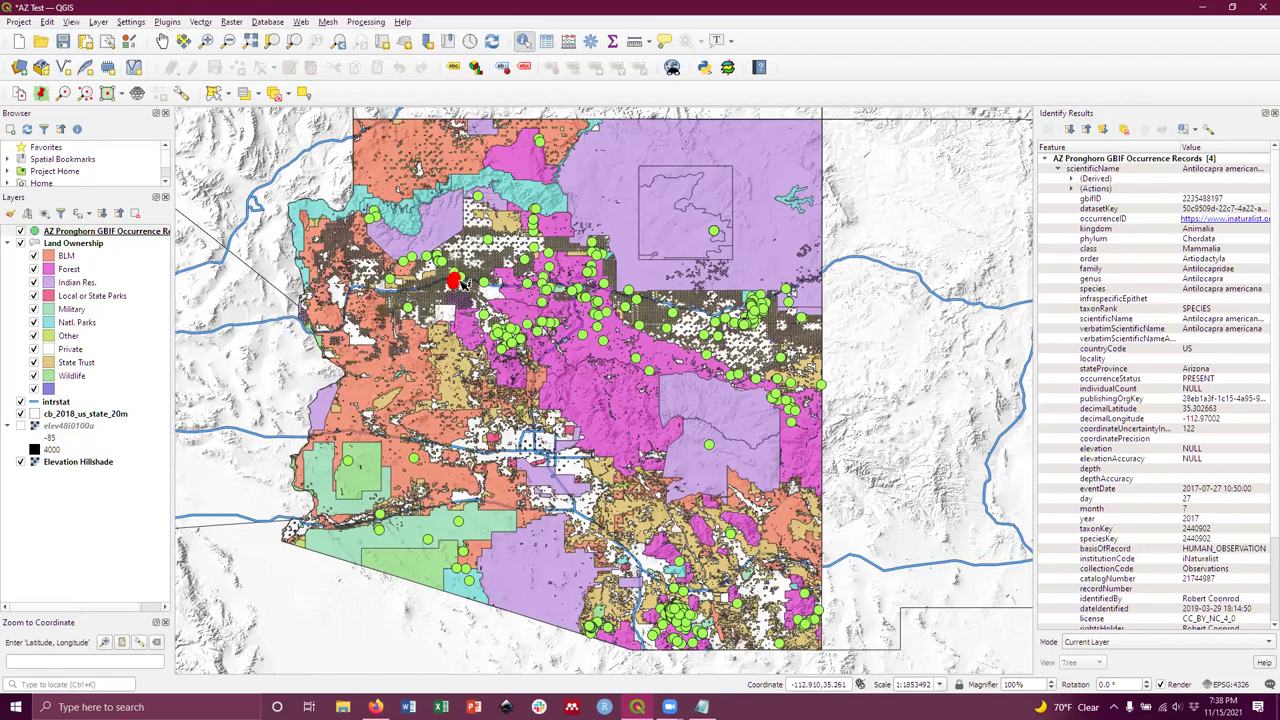
scroll(457, 303, up, 2)
scroll(458, 303, up, 1)
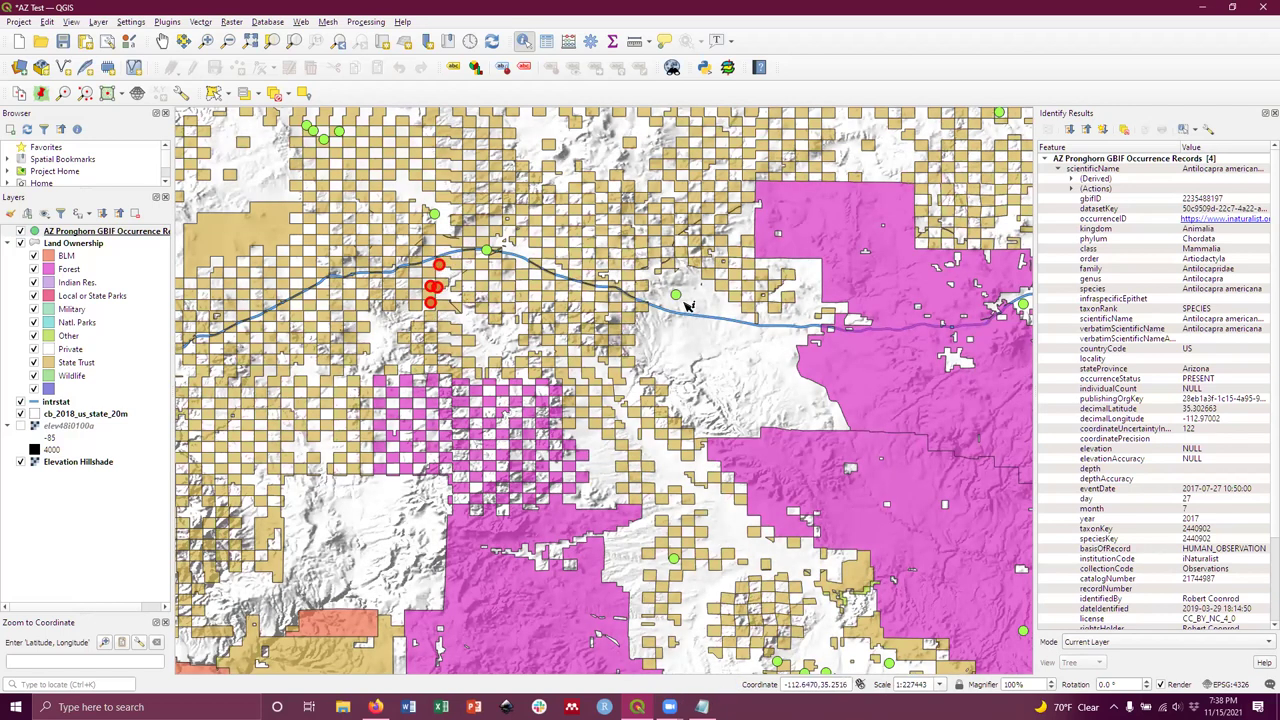
click(1058, 168)
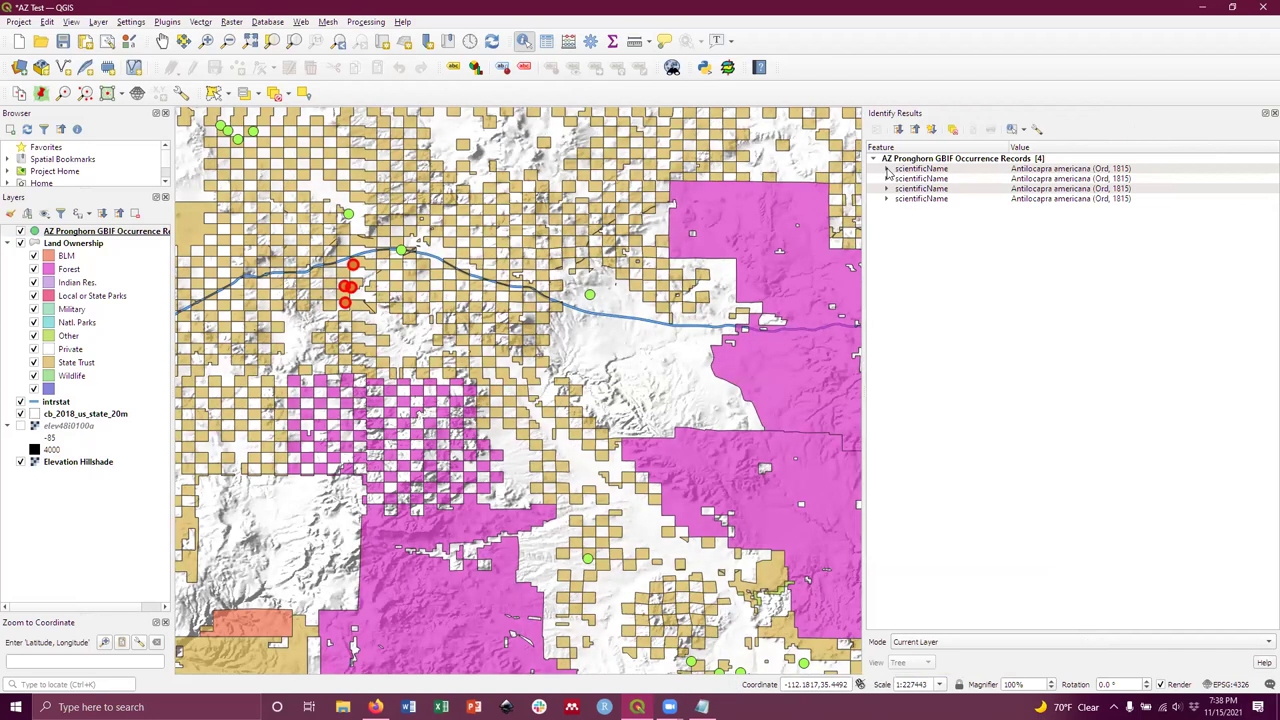
click(887, 170)
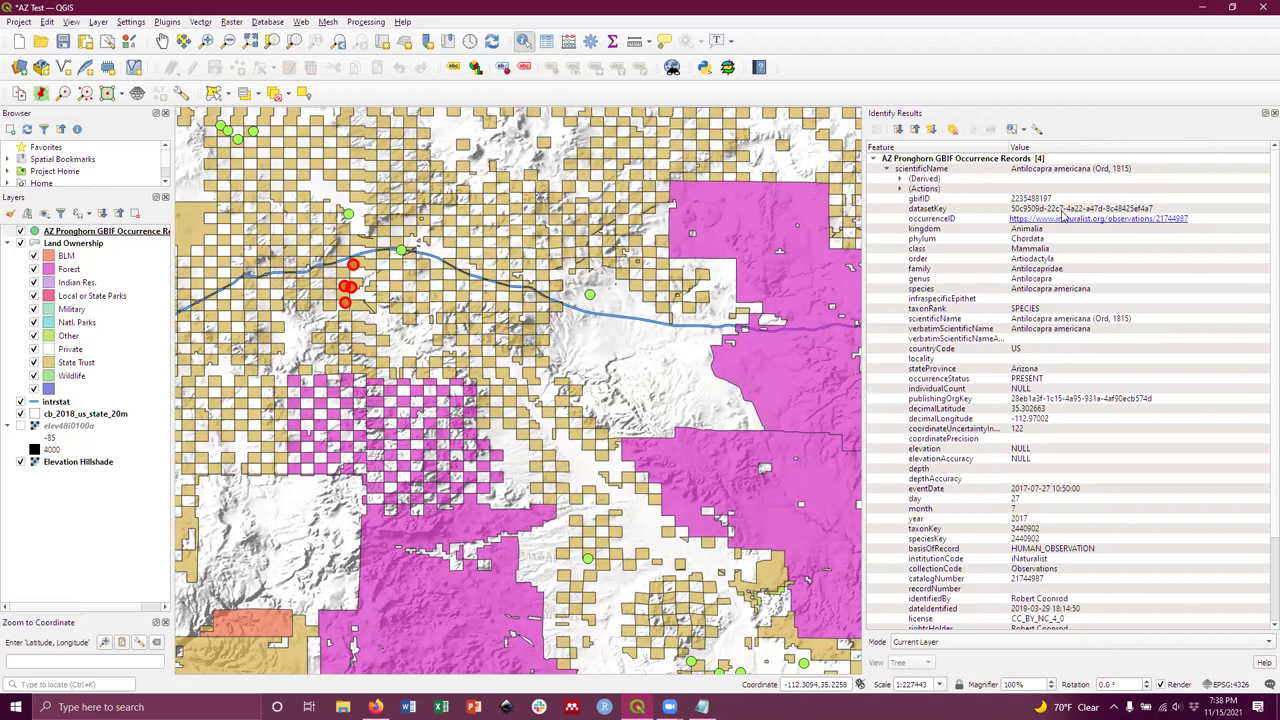
Examine the first record's attributes, including its occurrence link, taxonomy, basis of record, coordinates, recorder and identification date.
scroll(1066, 280, down, 1)
scroll(1067, 288, down, 1)
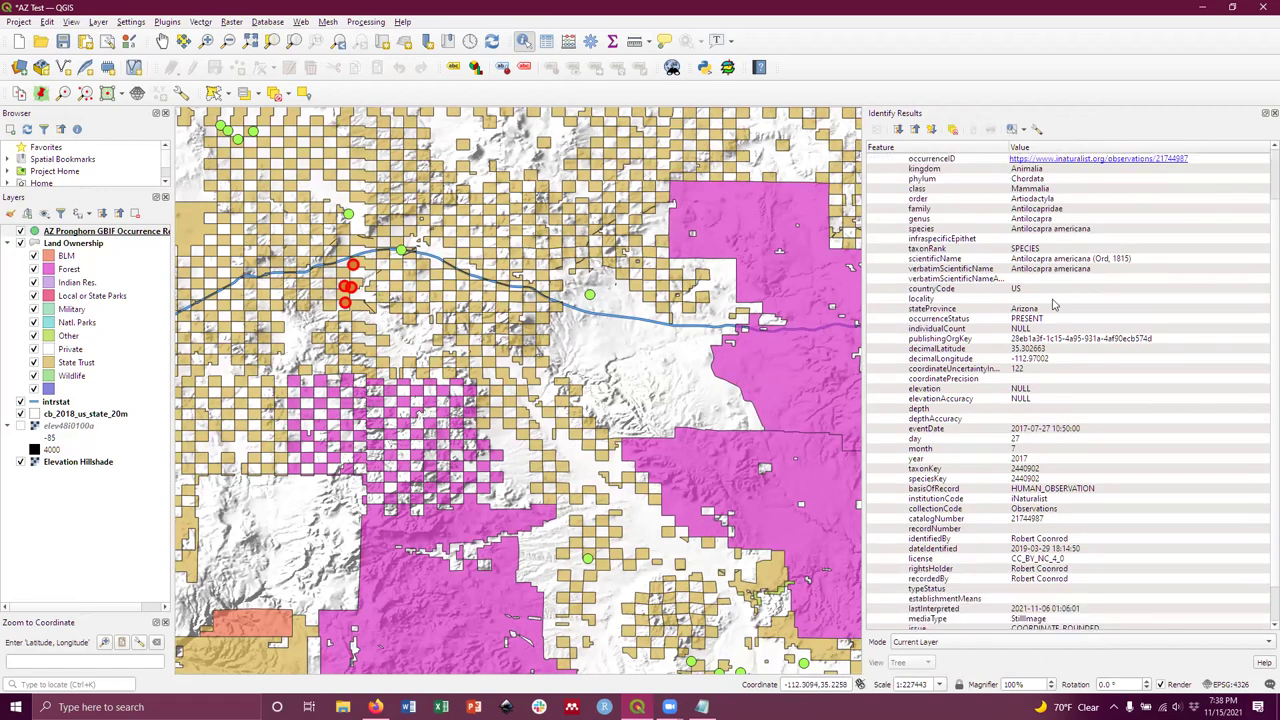
scroll(1055, 300, up, 2)
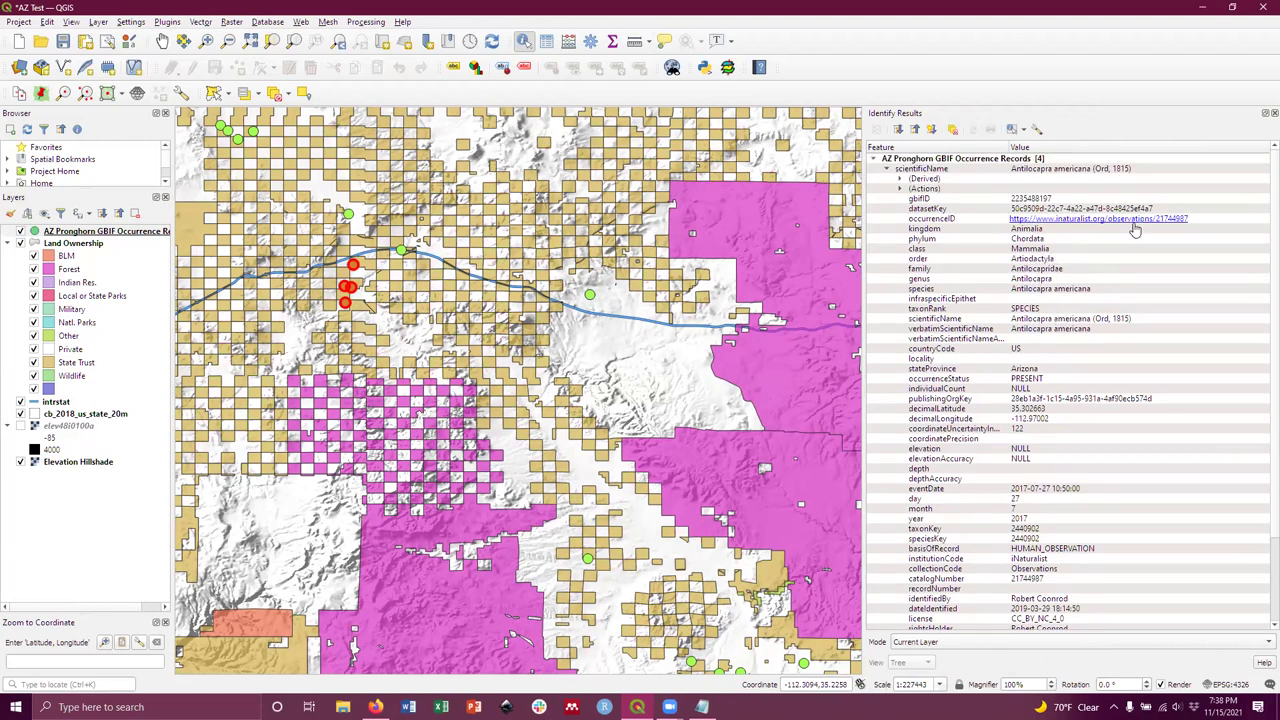
click(1026, 221)
click(1060, 230)
click(1050, 221)
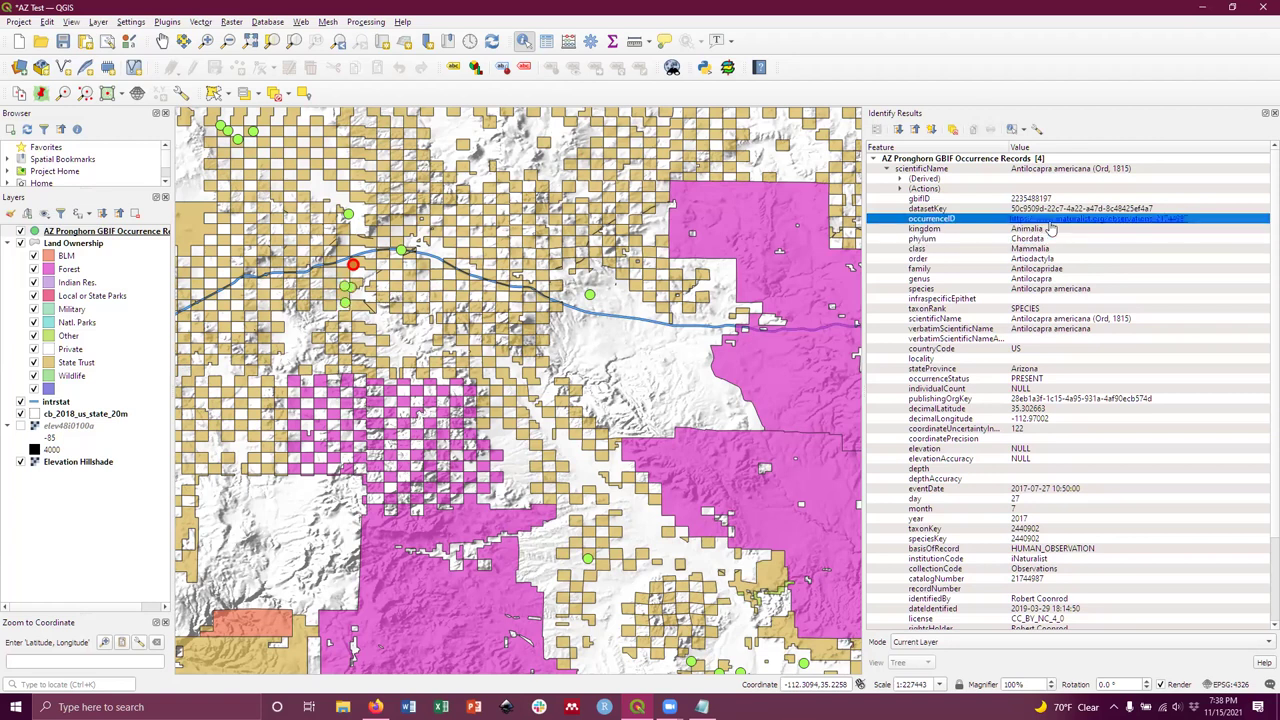
click(1090, 260)
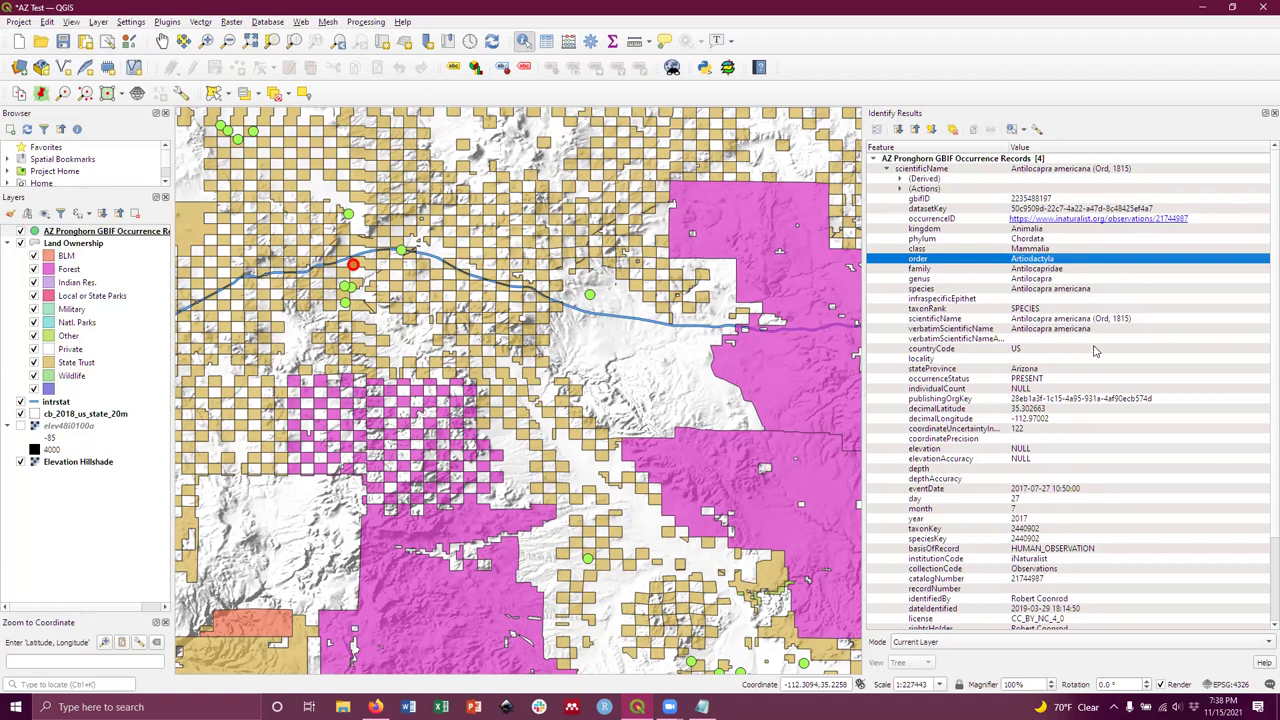
scroll(1091, 355, down, 1)
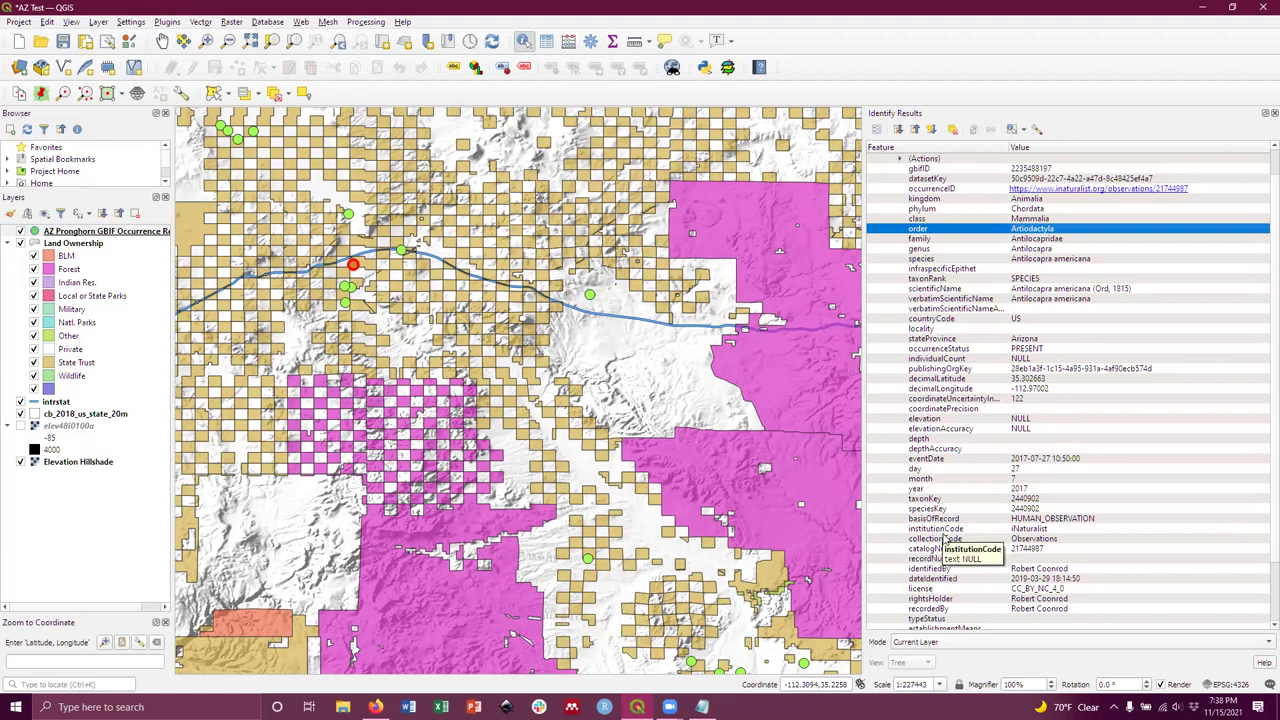
click(930, 520)
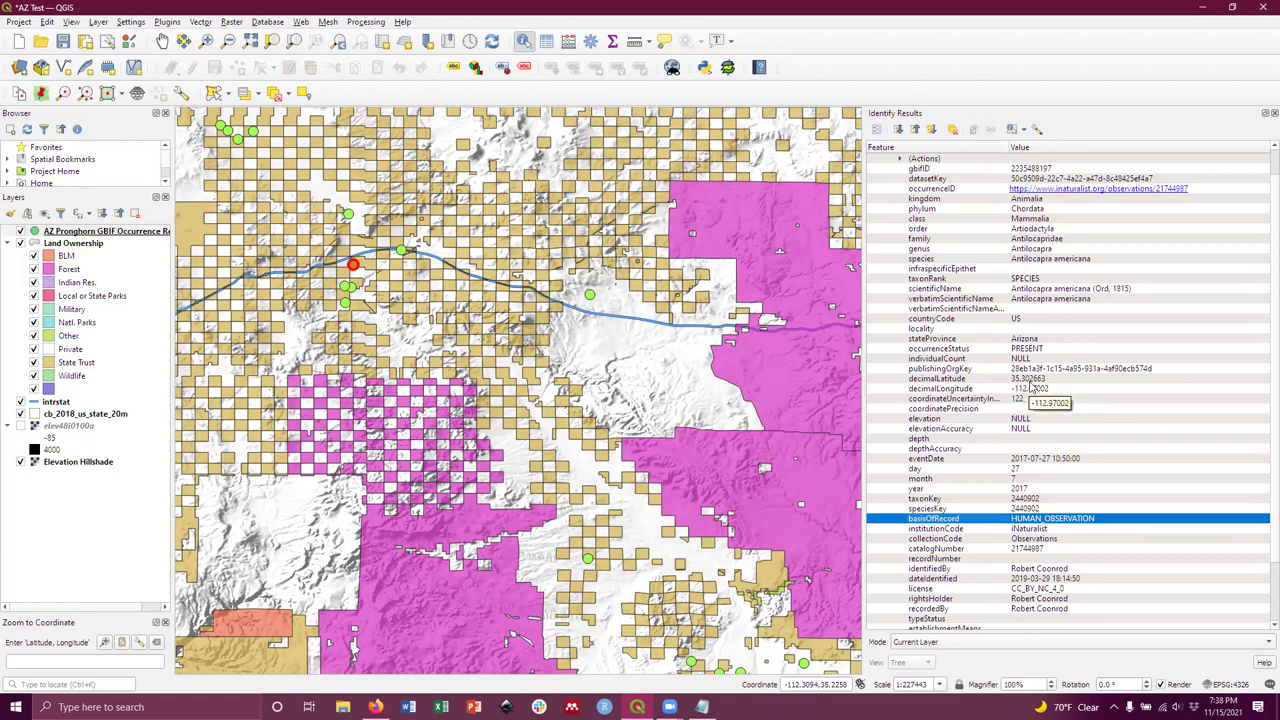
scroll(1050, 380, down, 2)
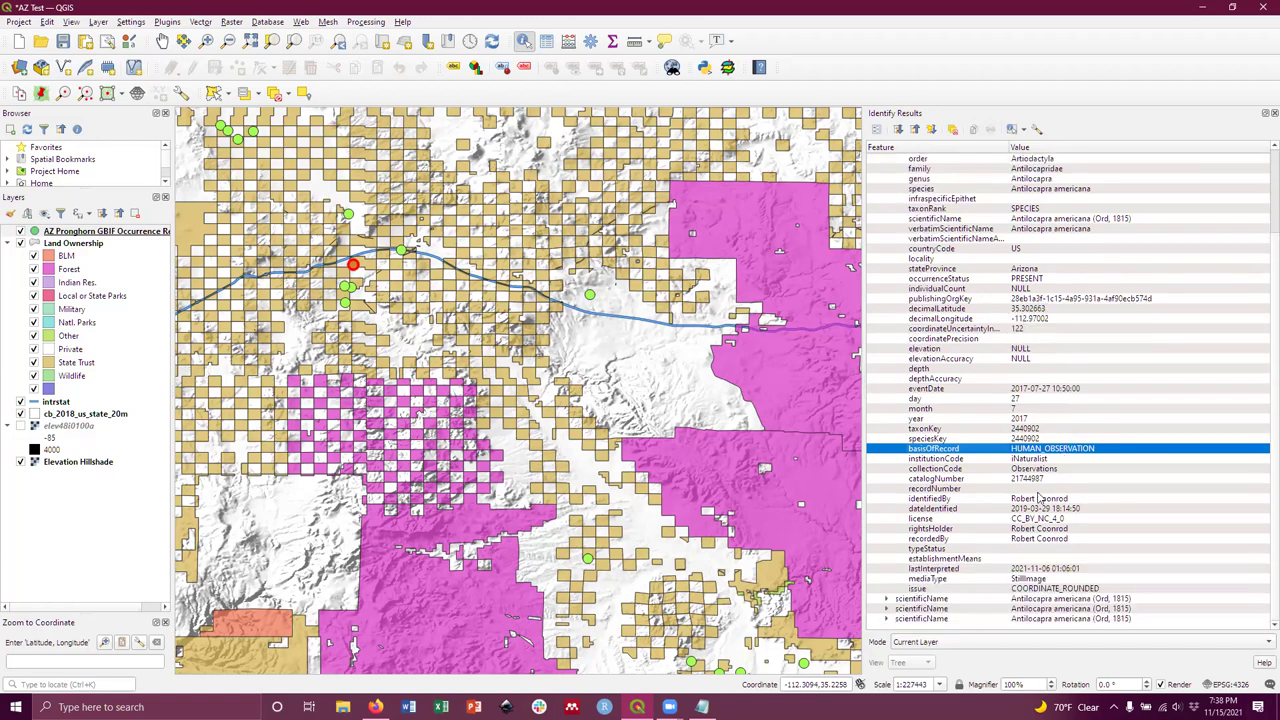
click(1025, 531)
click(1030, 540)
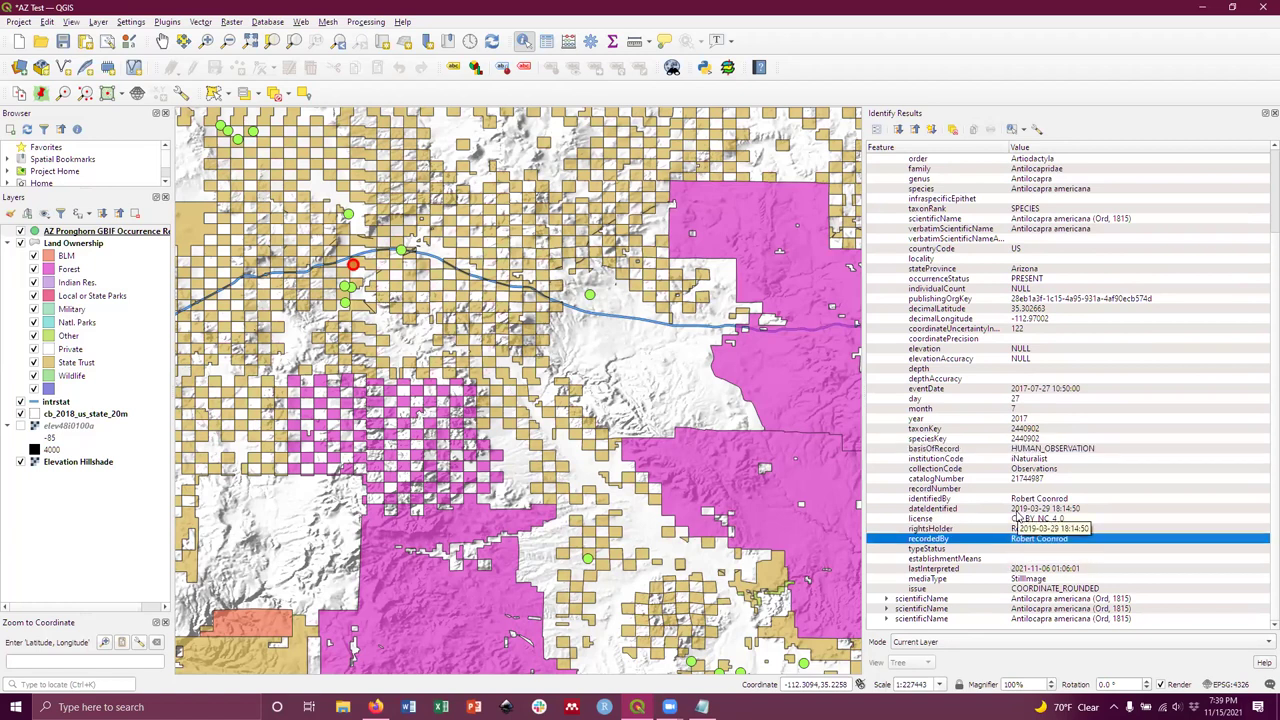
click(1040, 510)
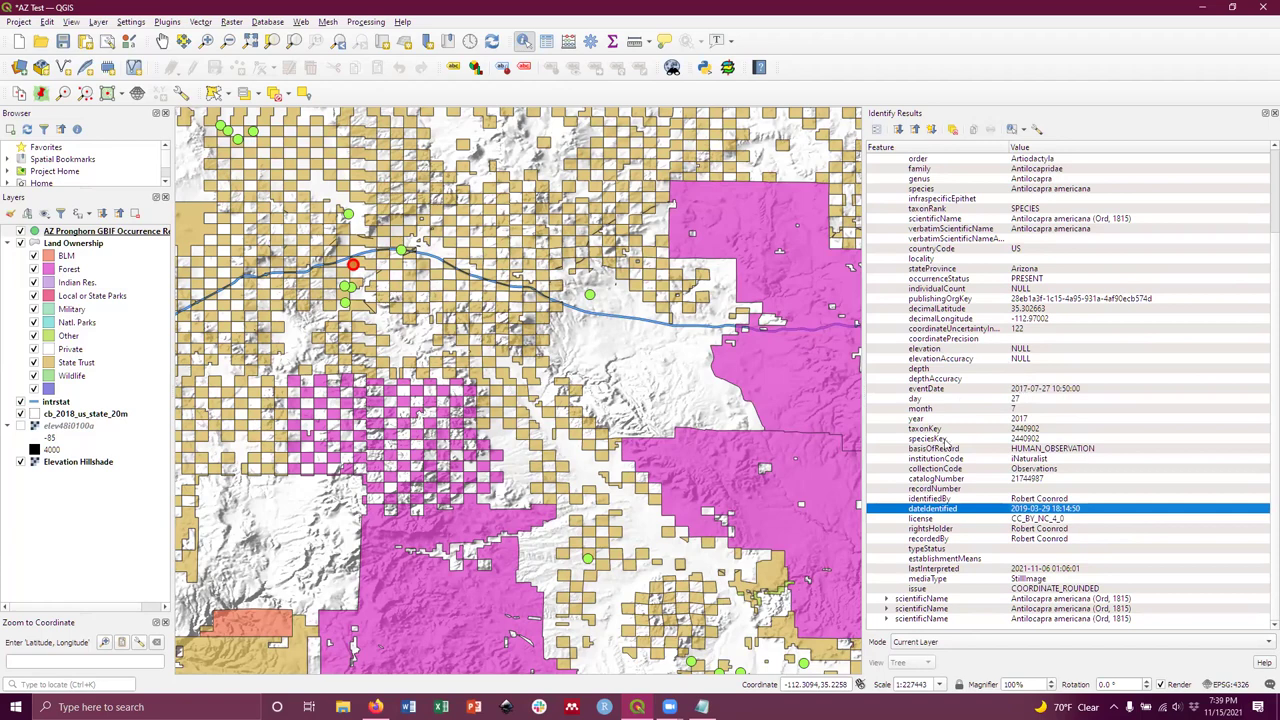
Expand the second identified pronghorn record, look through its attributes, and collapse it again.
click(885, 599)
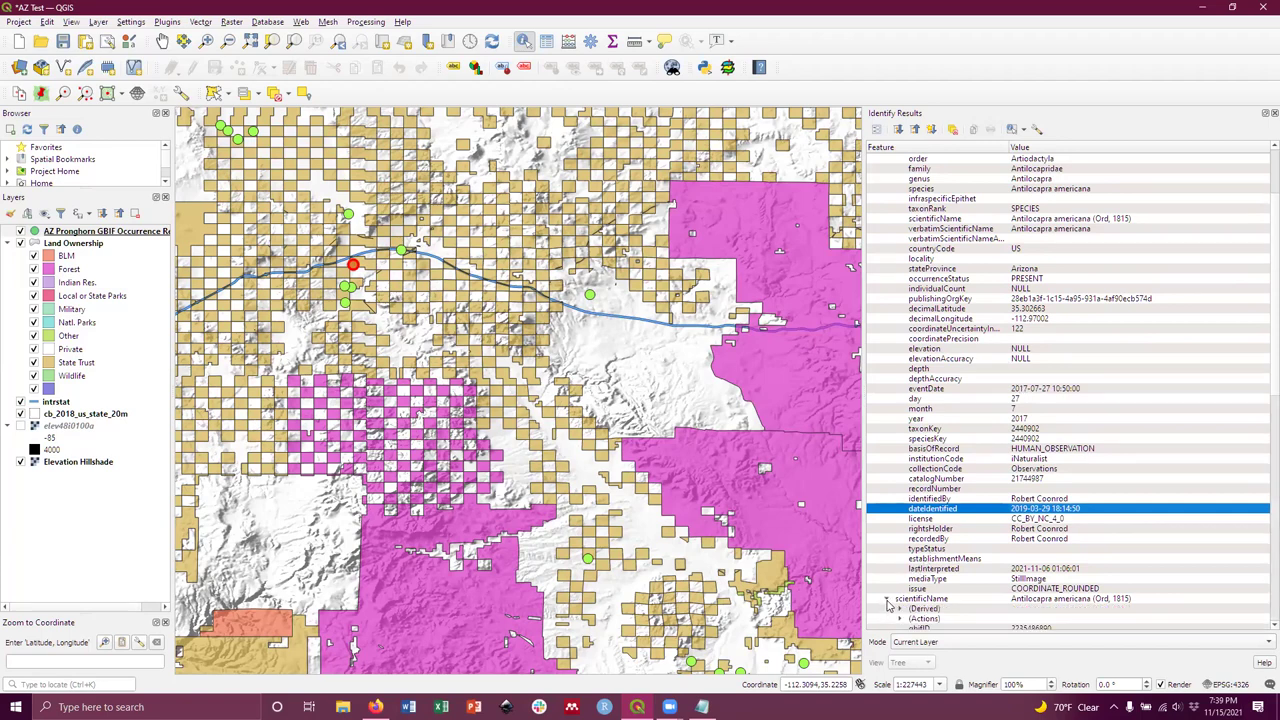
scroll(886, 605, down, 15)
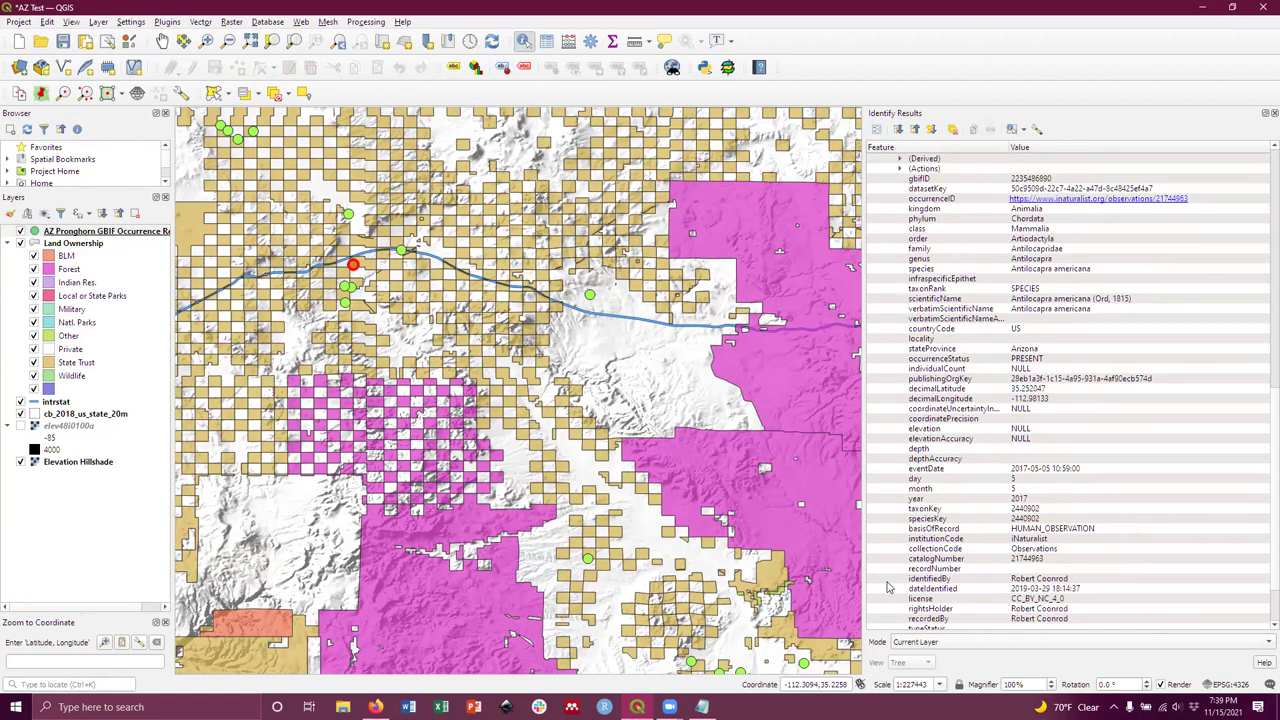
click(1030, 552)
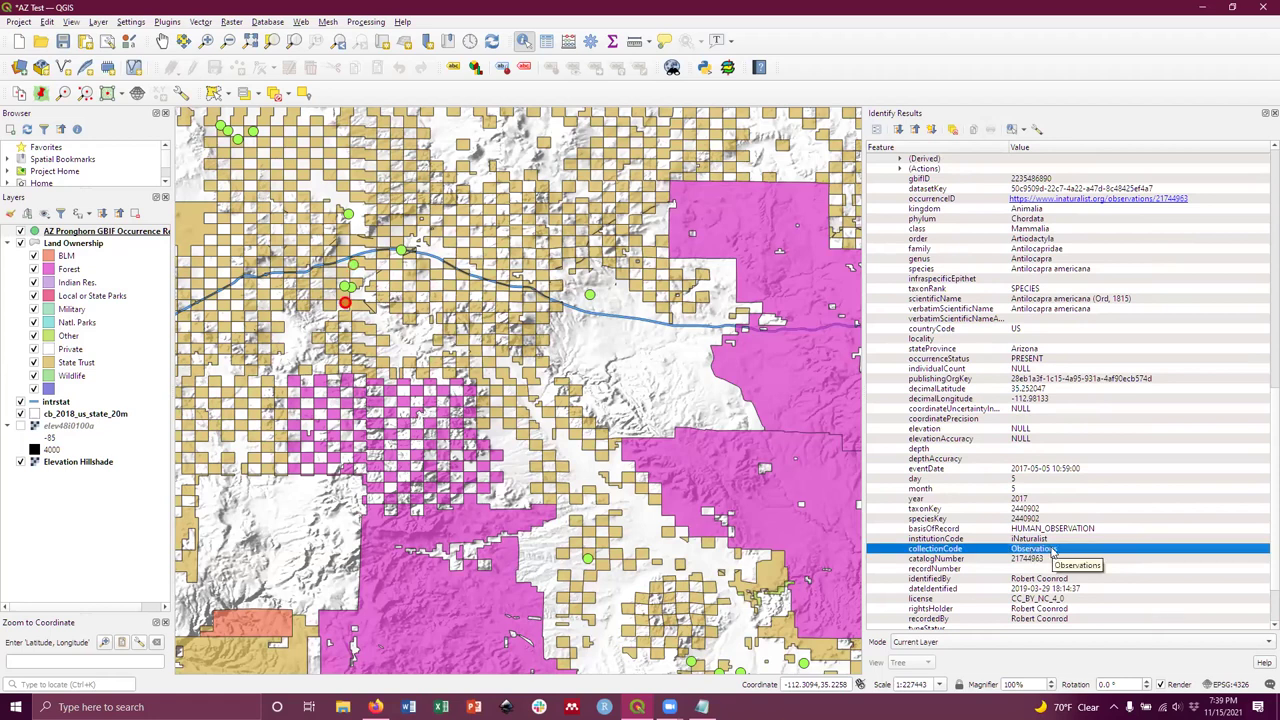
scroll(1052, 550, up, 8)
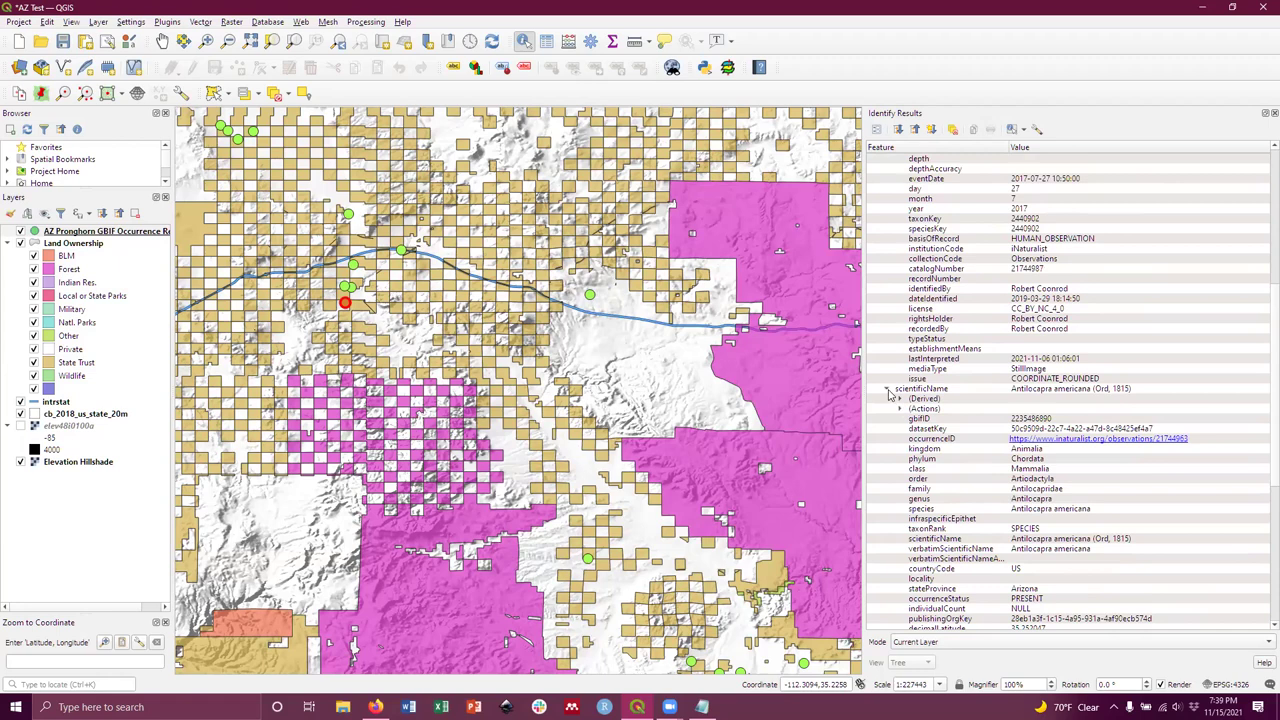
click(888, 391)
Return to a statewide view and identify the dense cluster of pronghorn points in southeastern Arizona.
scroll(605, 440, down, 2)
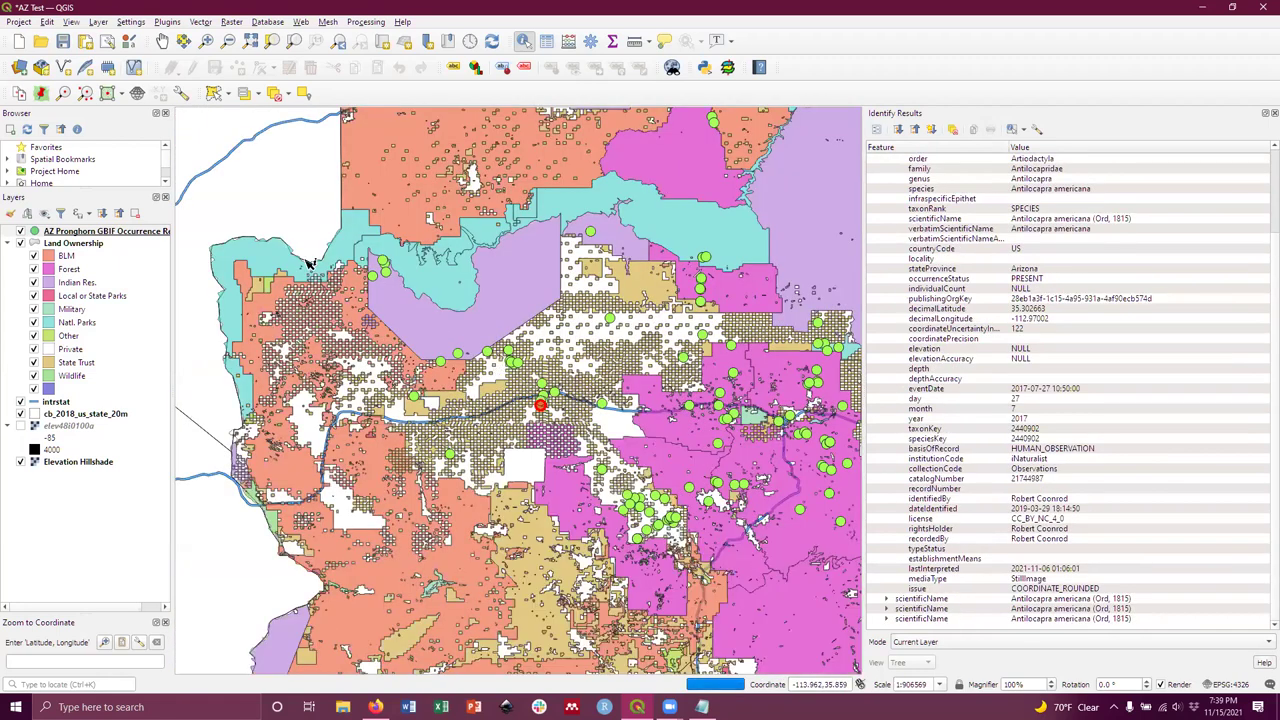
click(161, 41)
drag(601, 420, 575, 360)
scroll(586, 373, down, 1)
drag(686, 480, 646, 434)
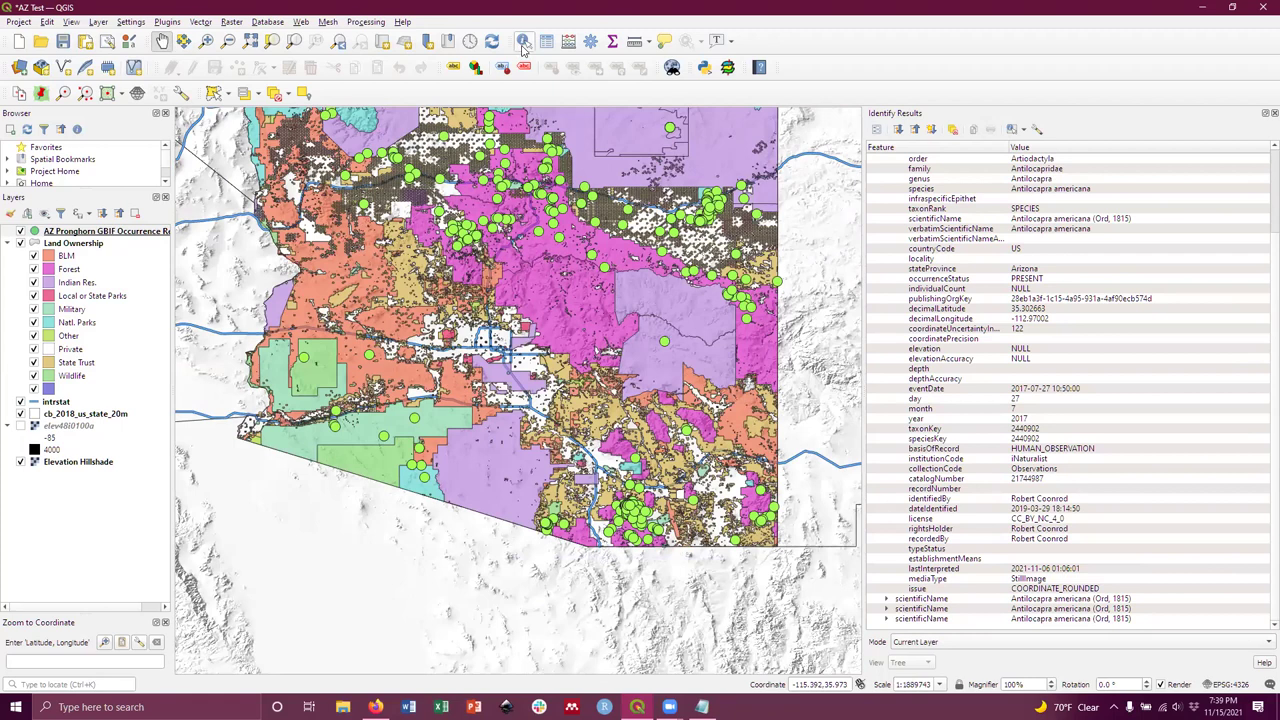
click(82, 232)
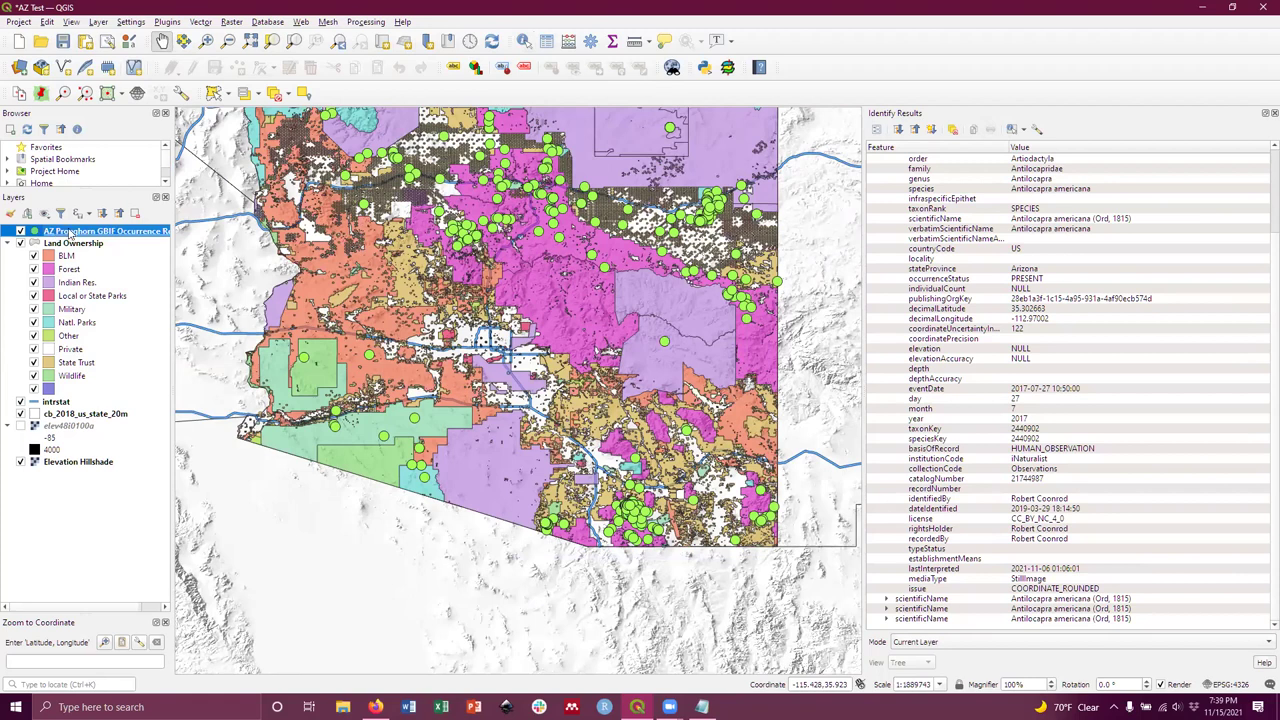
click(525, 43)
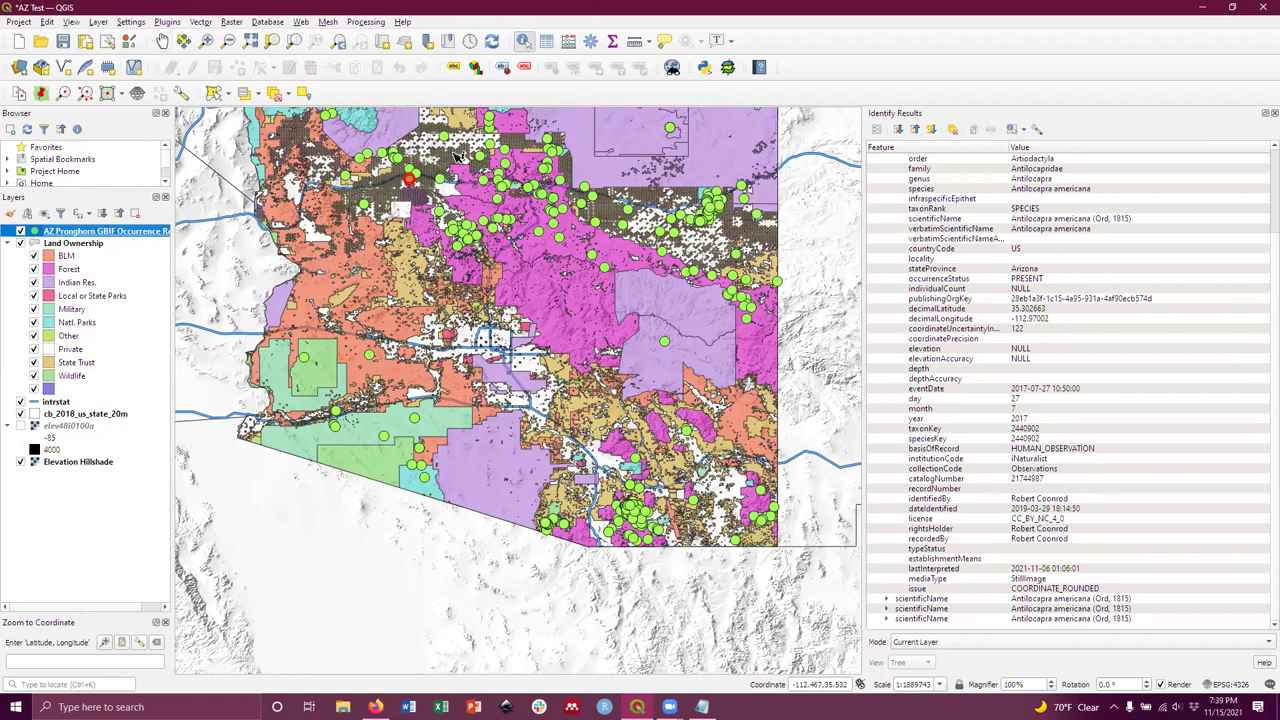
click(634, 511)
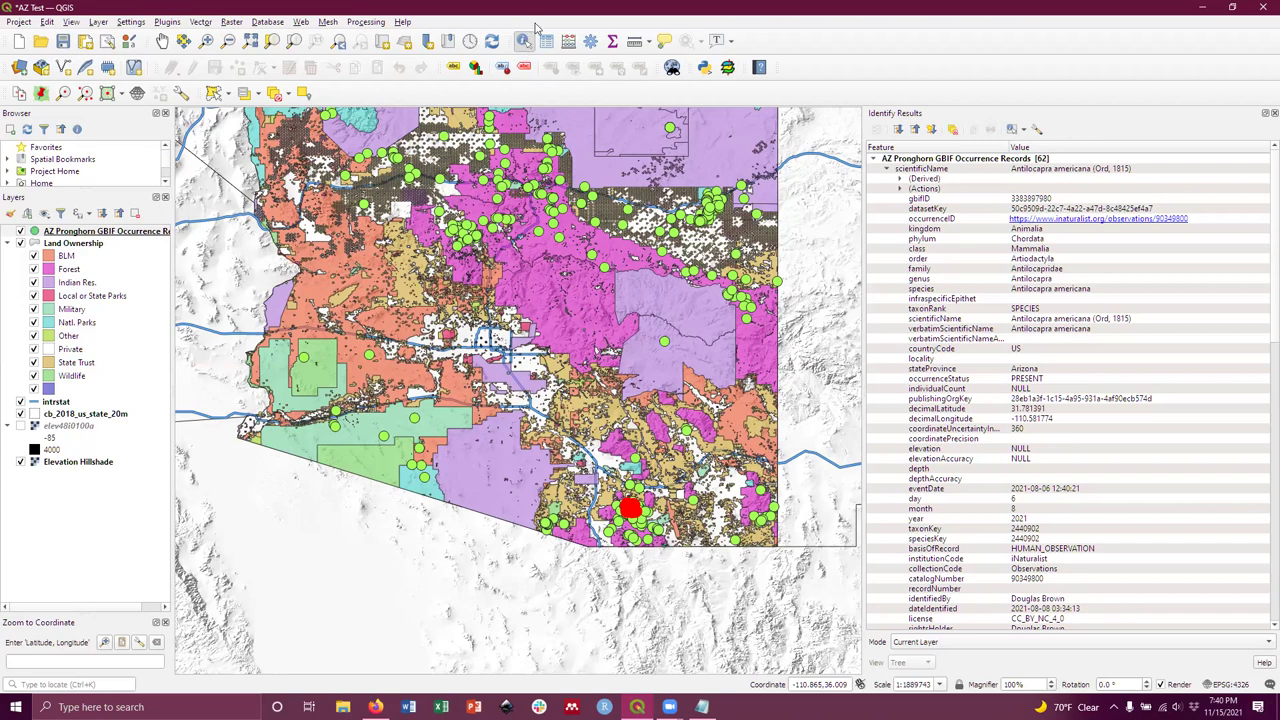
Read through the first southeastern record's attributes and collapse it to list all identified records.
scroll(991, 351, down, 2)
scroll(1003, 335, down, 3)
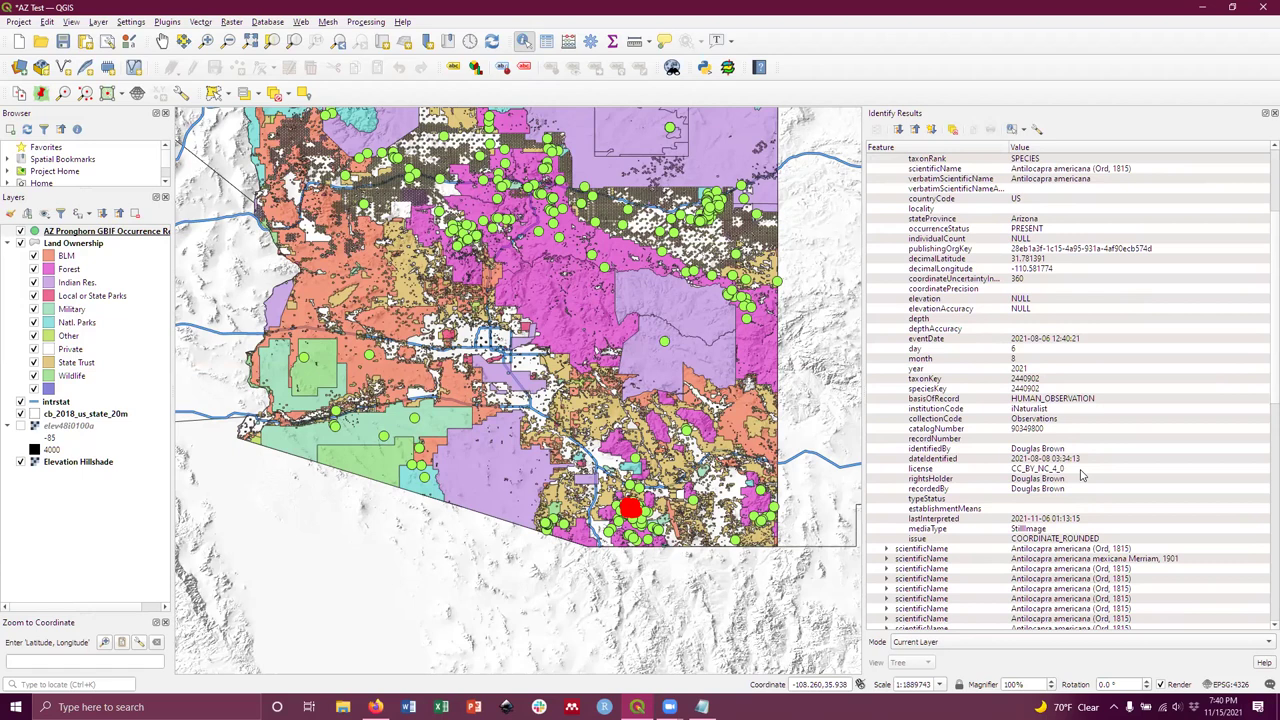
scroll(1080, 475, up, 6)
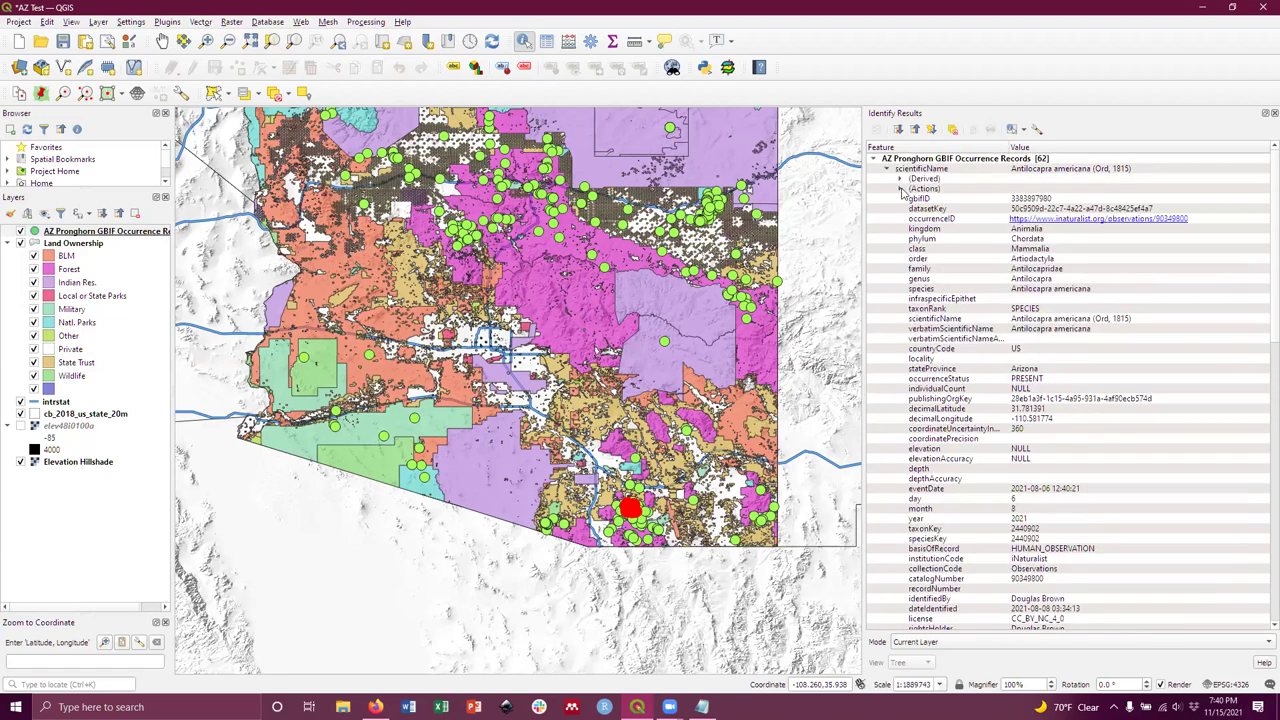
click(886, 169)
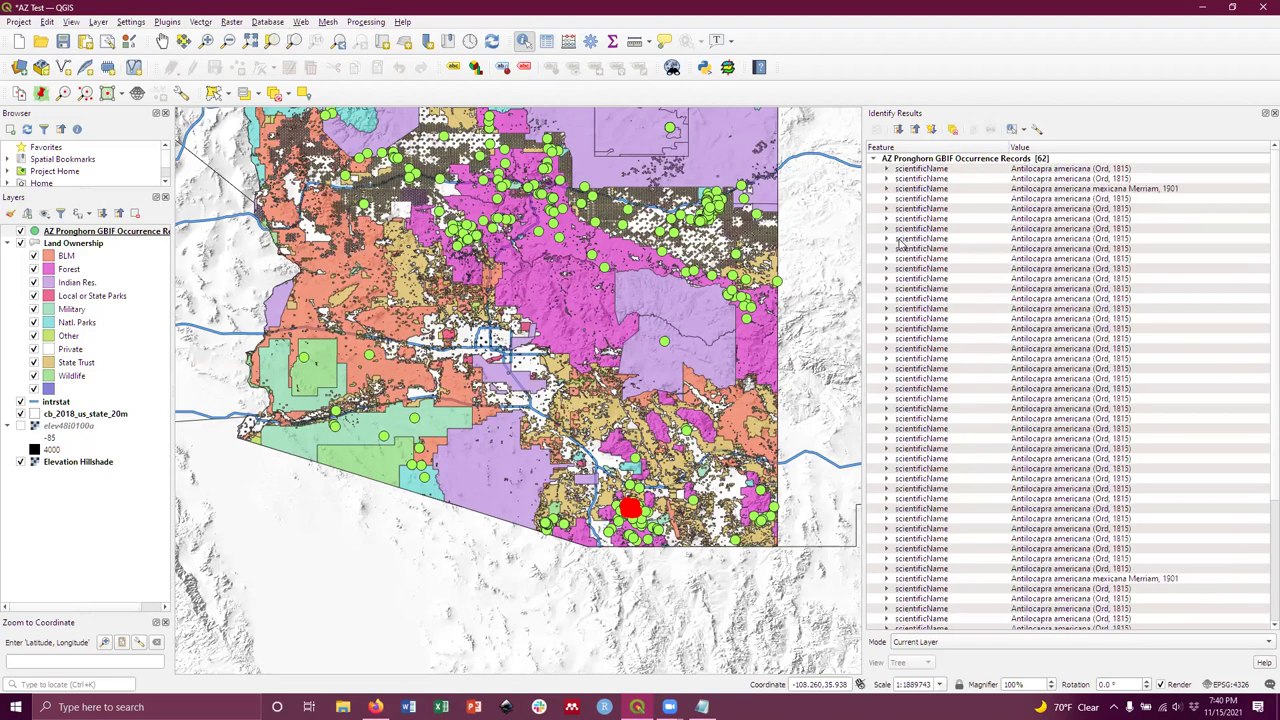
Expand the first Antilocapra americana mexicana record, review its attributes, and collapse it.
click(885, 189)
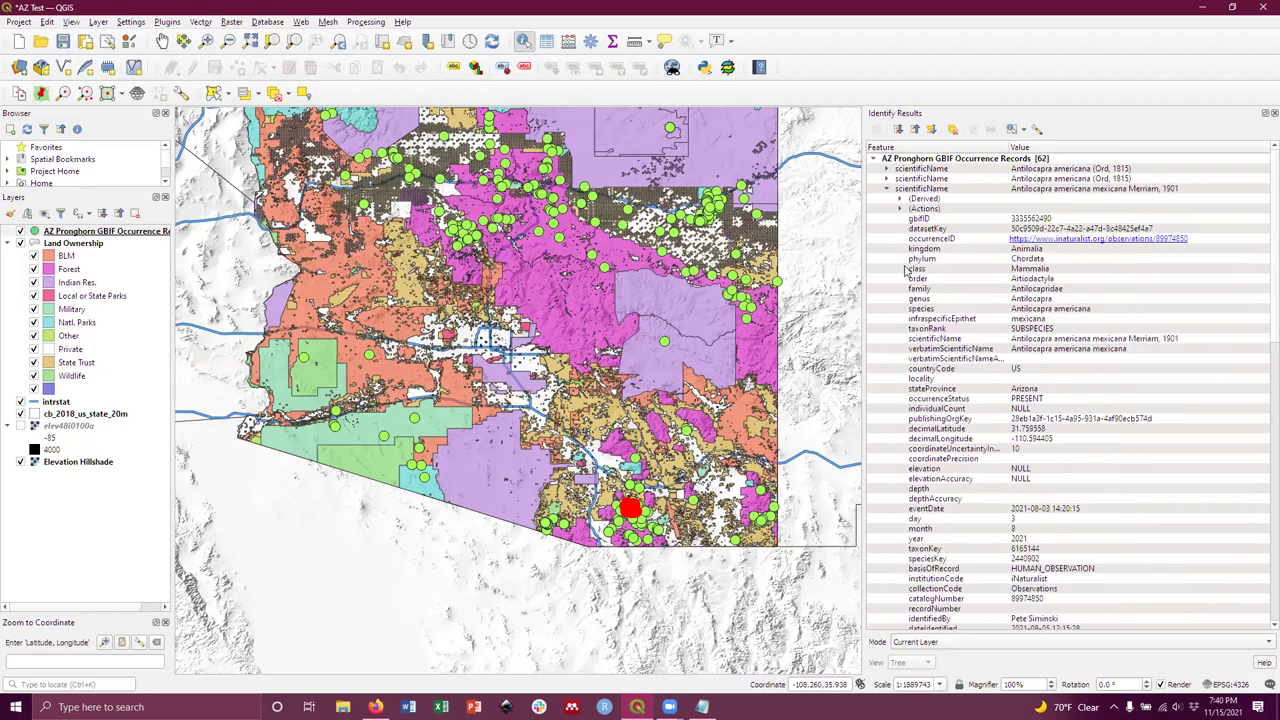
scroll(916, 300, down, 1)
scroll(916, 305, down, 1)
scroll(916, 305, up, 2)
click(885, 189)
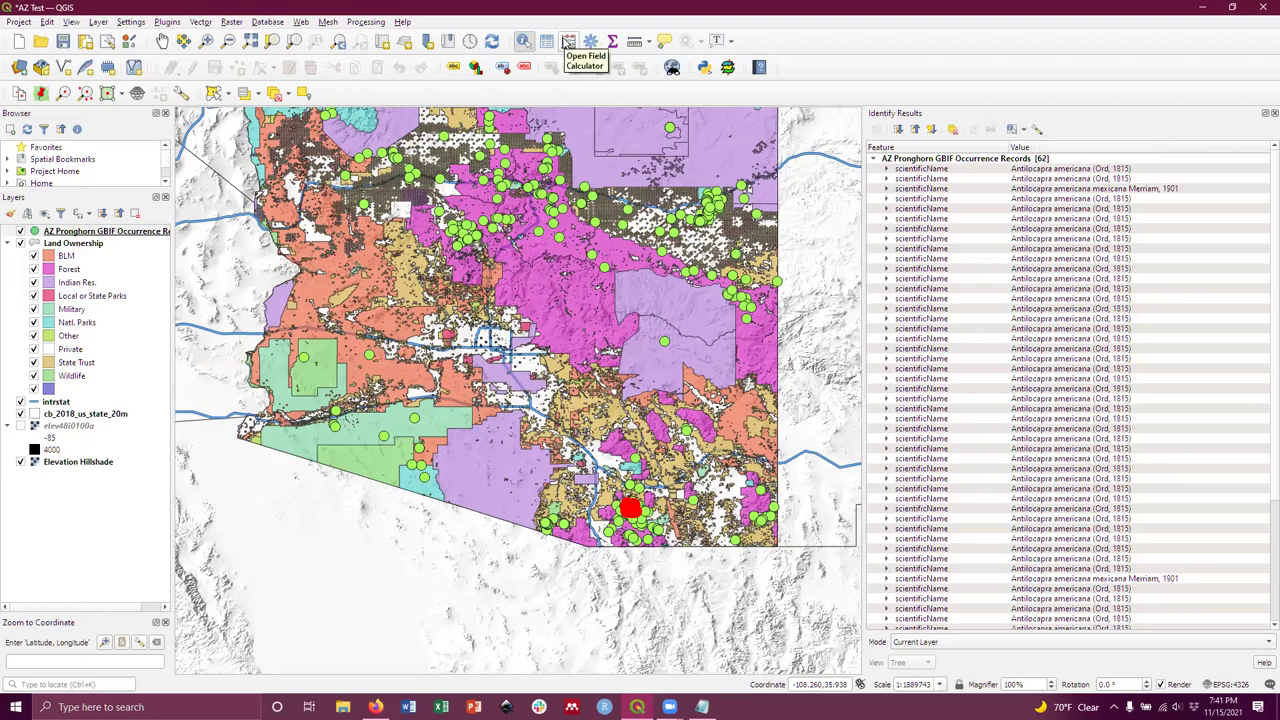
Open the attribute table of the AZ Pronghorn GBIF Occurrence Records layer and switch it to the form-based filter.
click(567, 42)
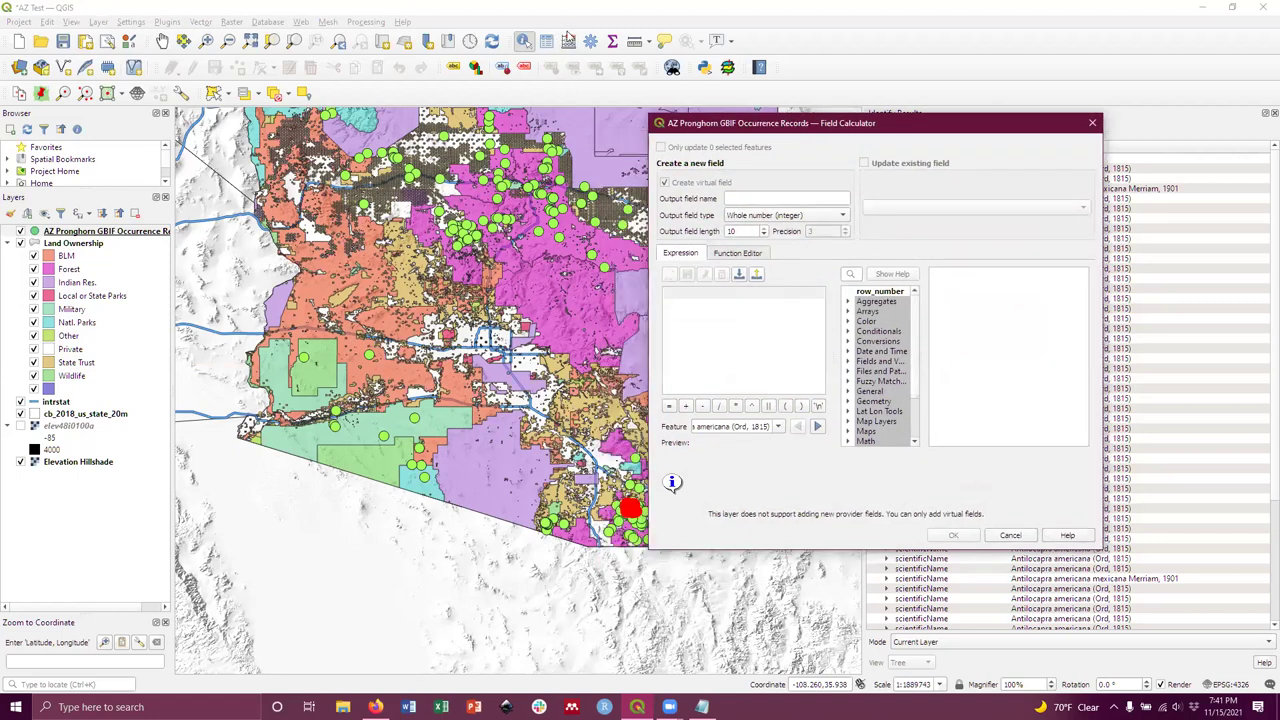
click(1010, 535)
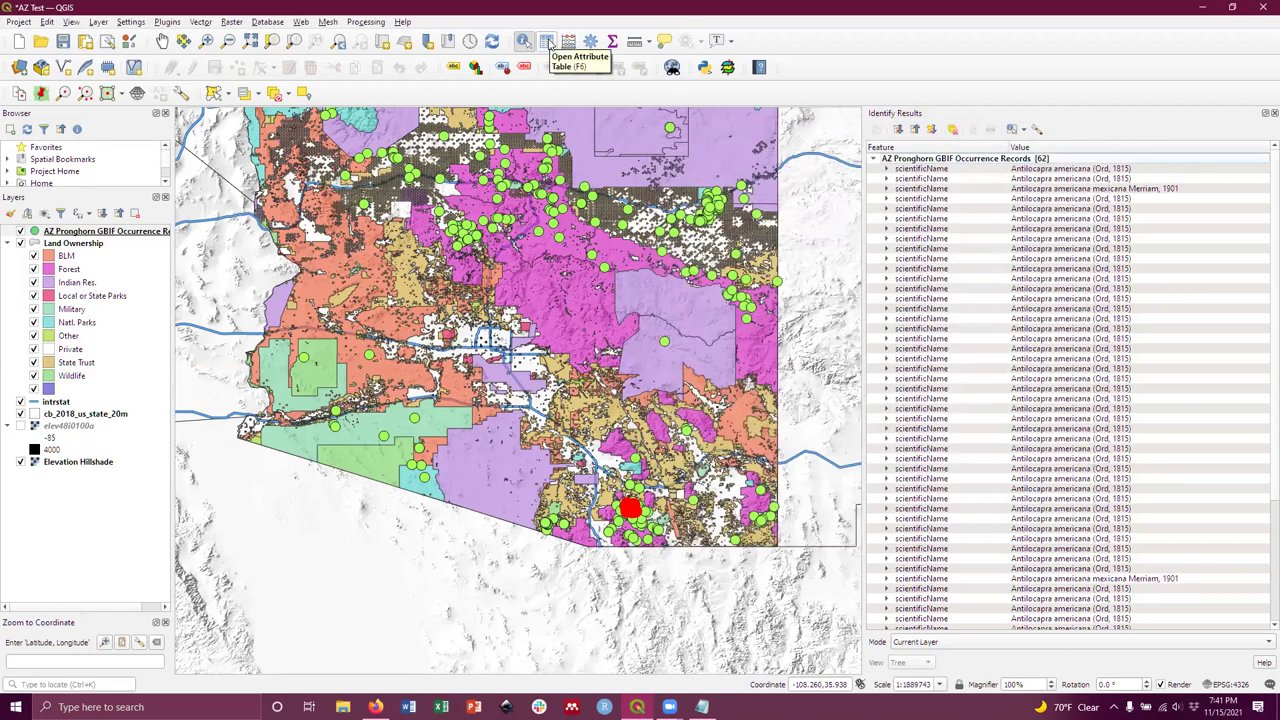
click(548, 42)
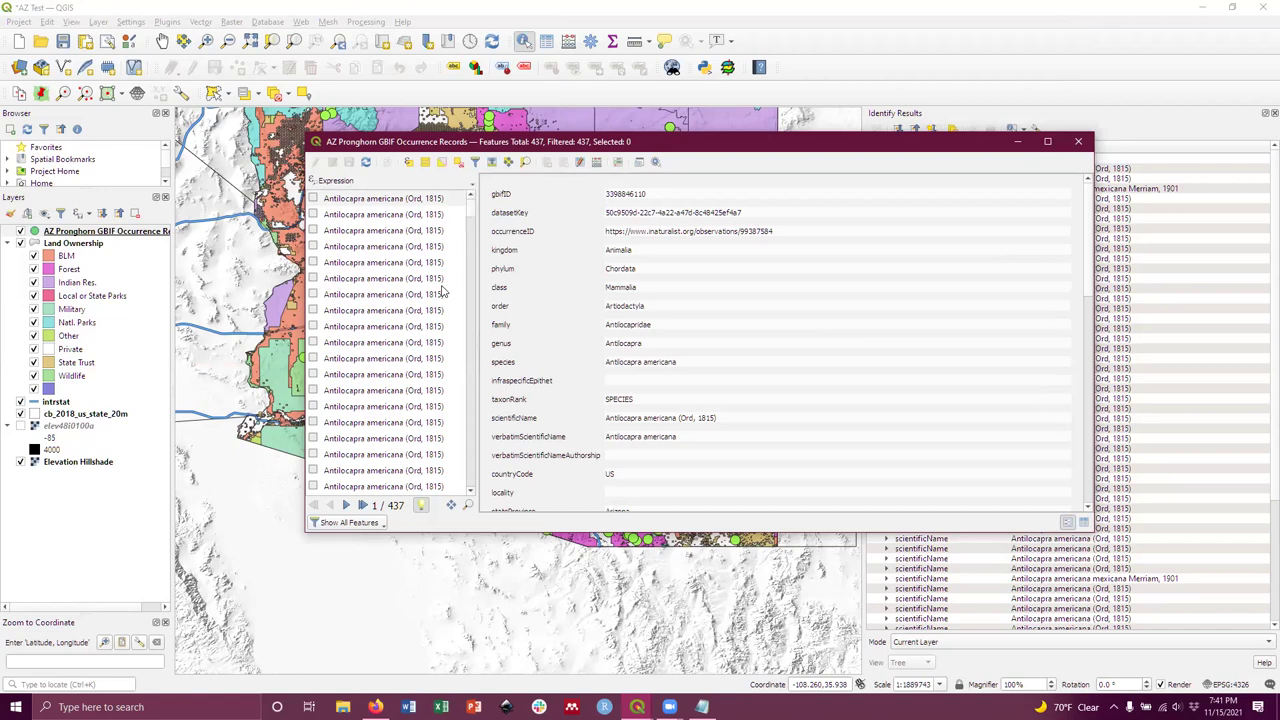
click(478, 163)
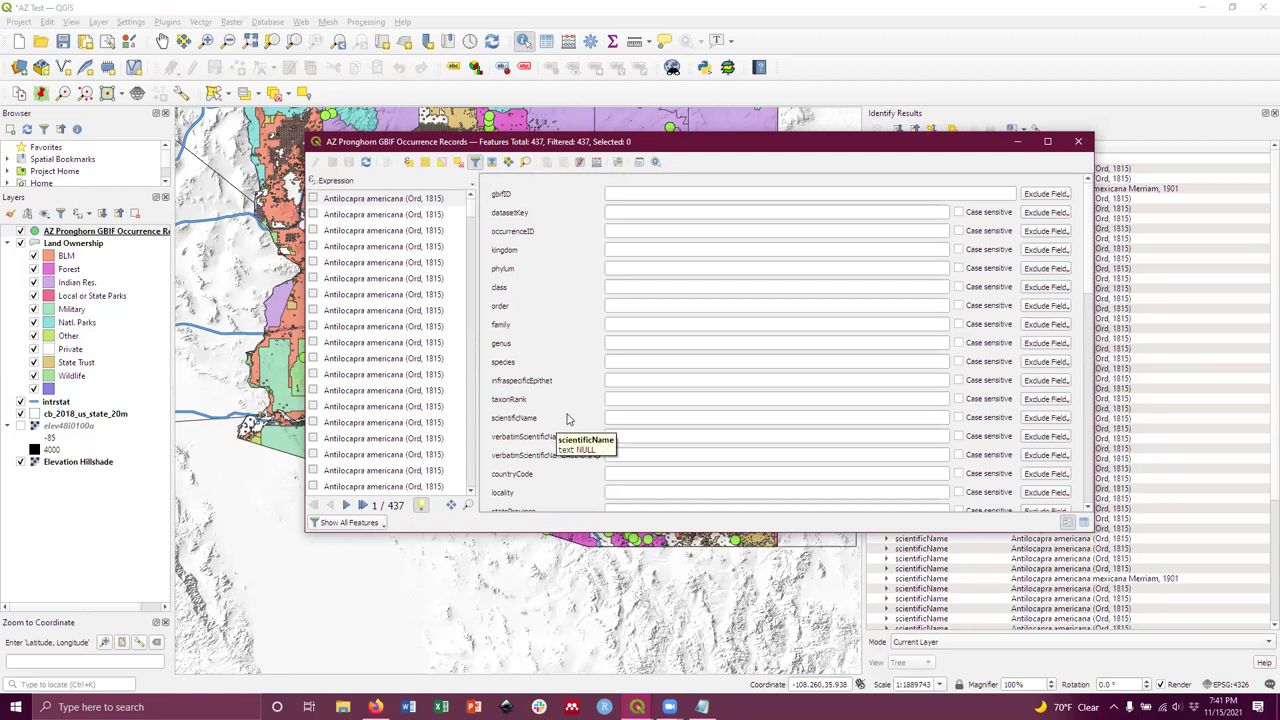
Set the eventDate filter's year to 2019 and its condition to Is not missing (not null).
scroll(624, 419, down, 1)
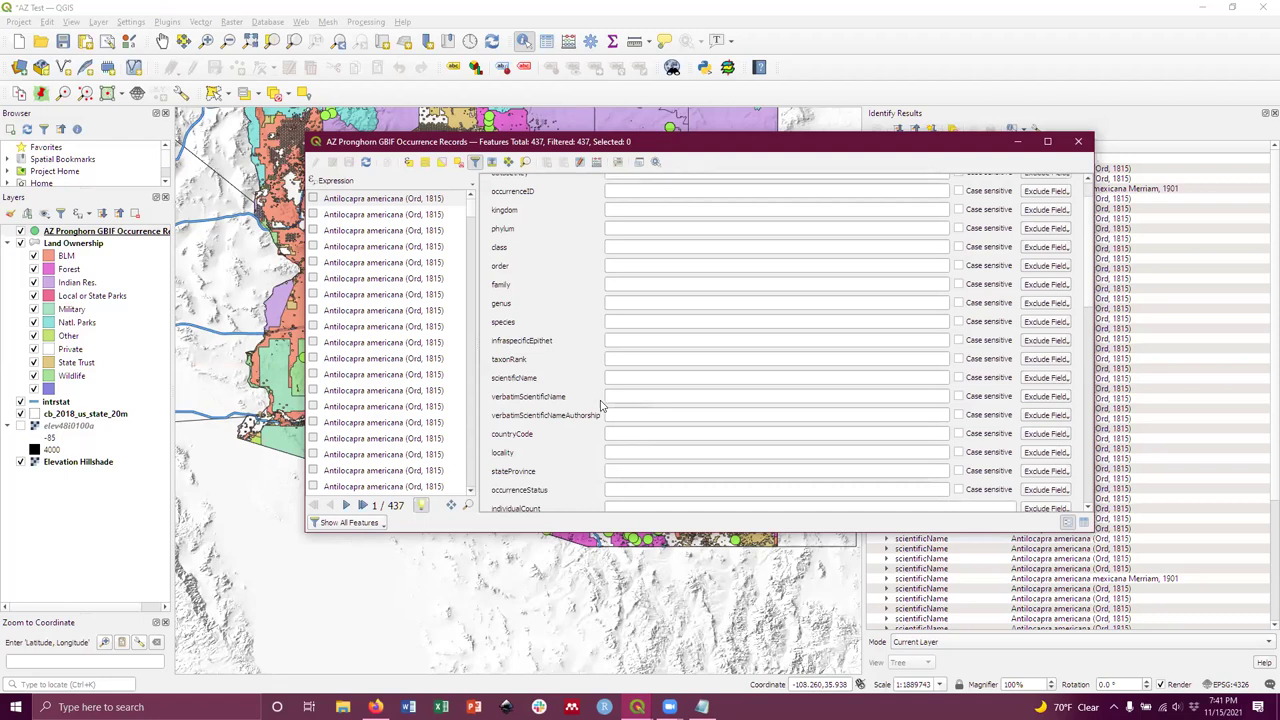
scroll(617, 391, down, 3)
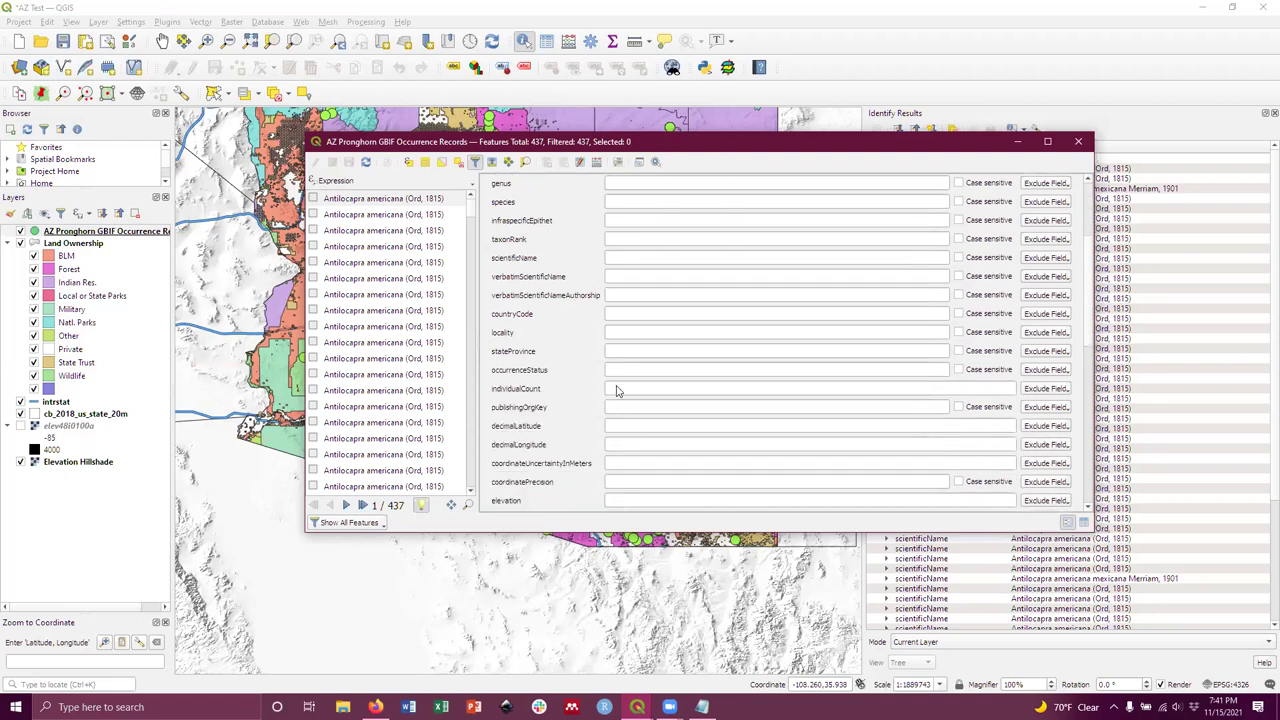
scroll(622, 358, down, 3)
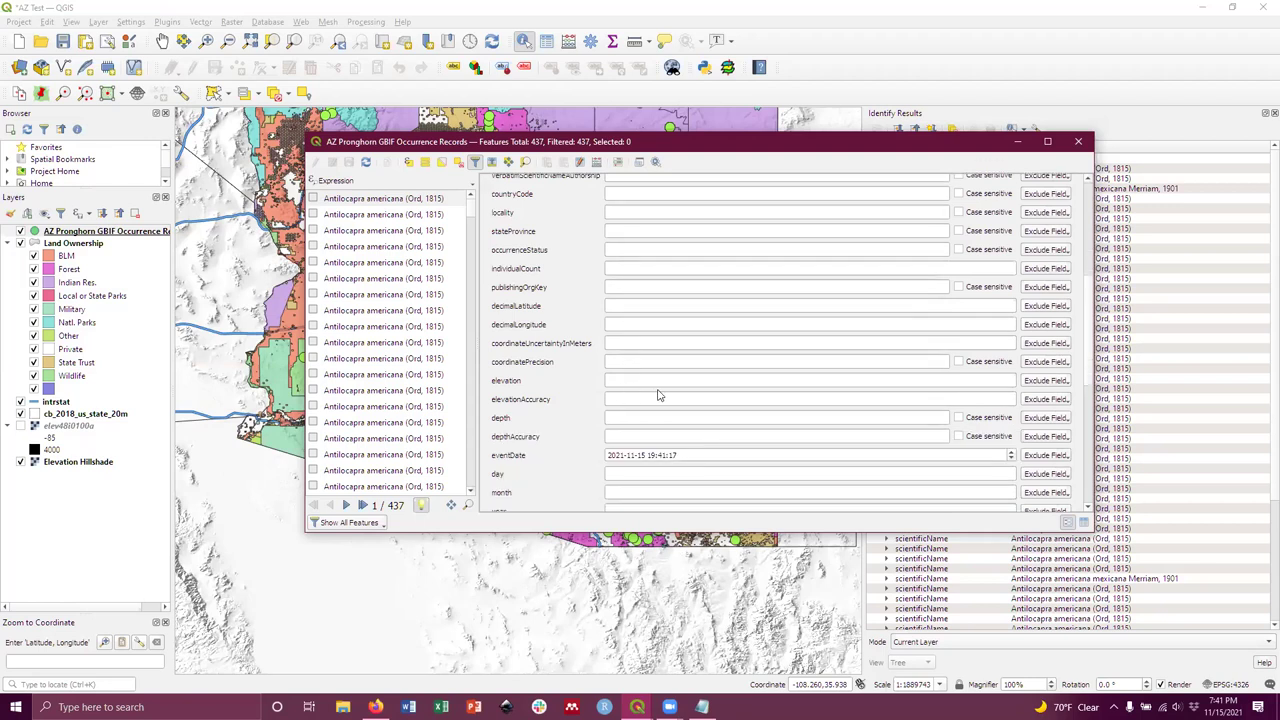
scroll(658, 395, down, 3)
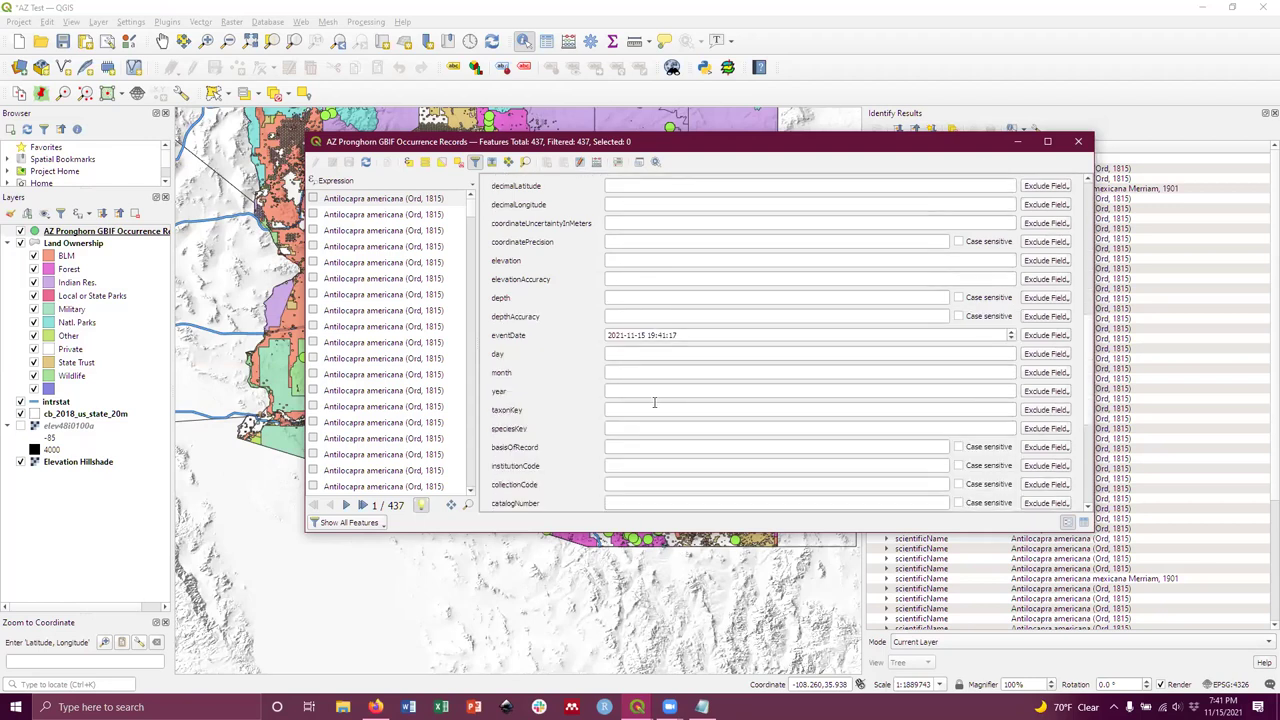
drag(690, 335, 605, 336)
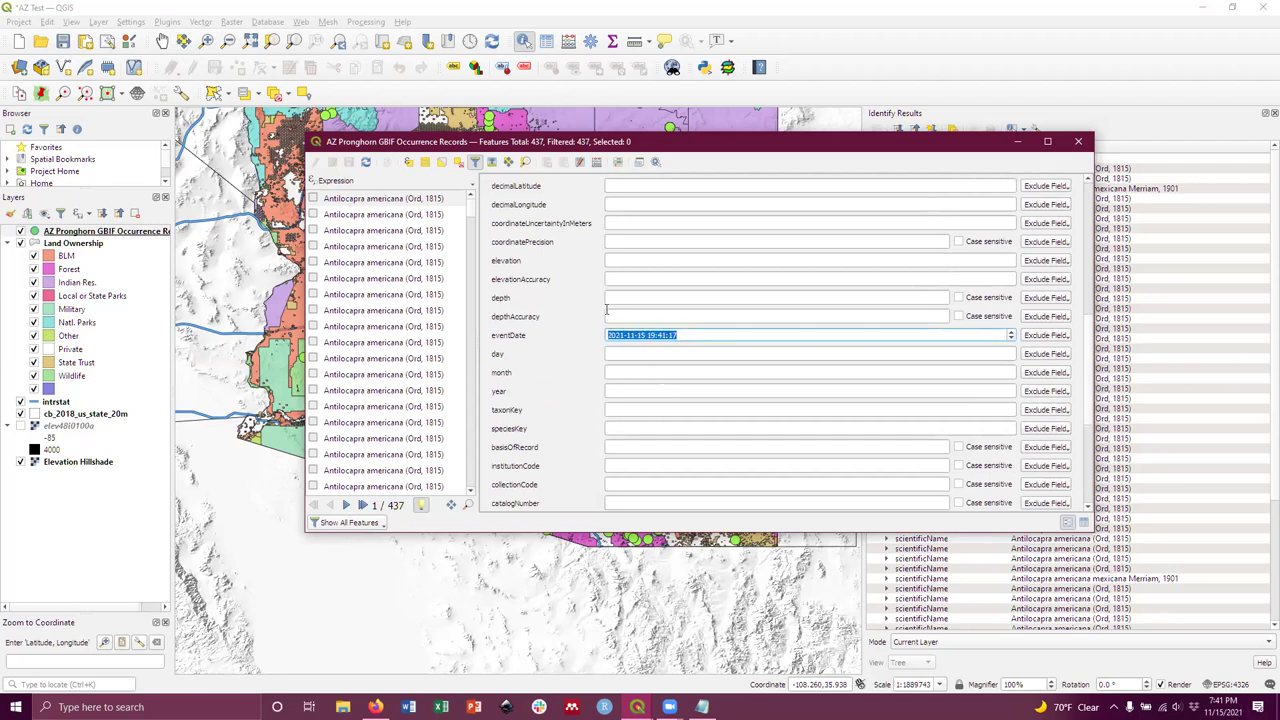
click(1011, 338)
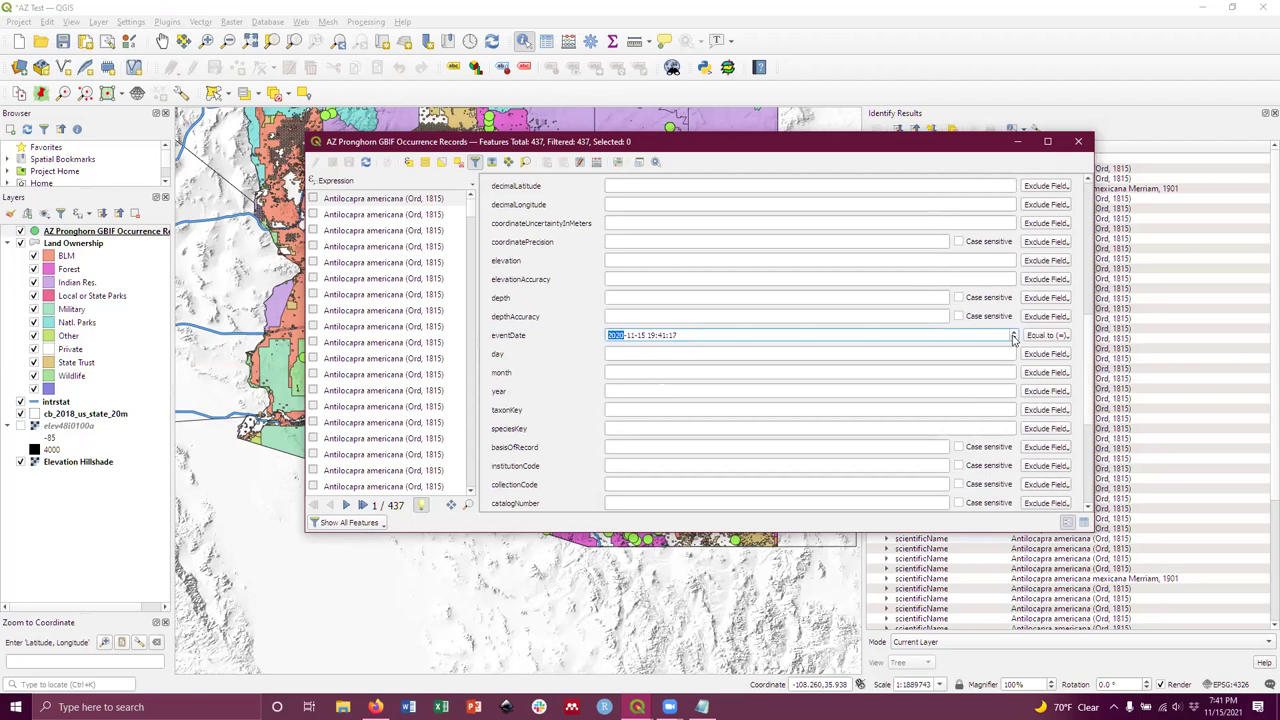
click(1032, 337)
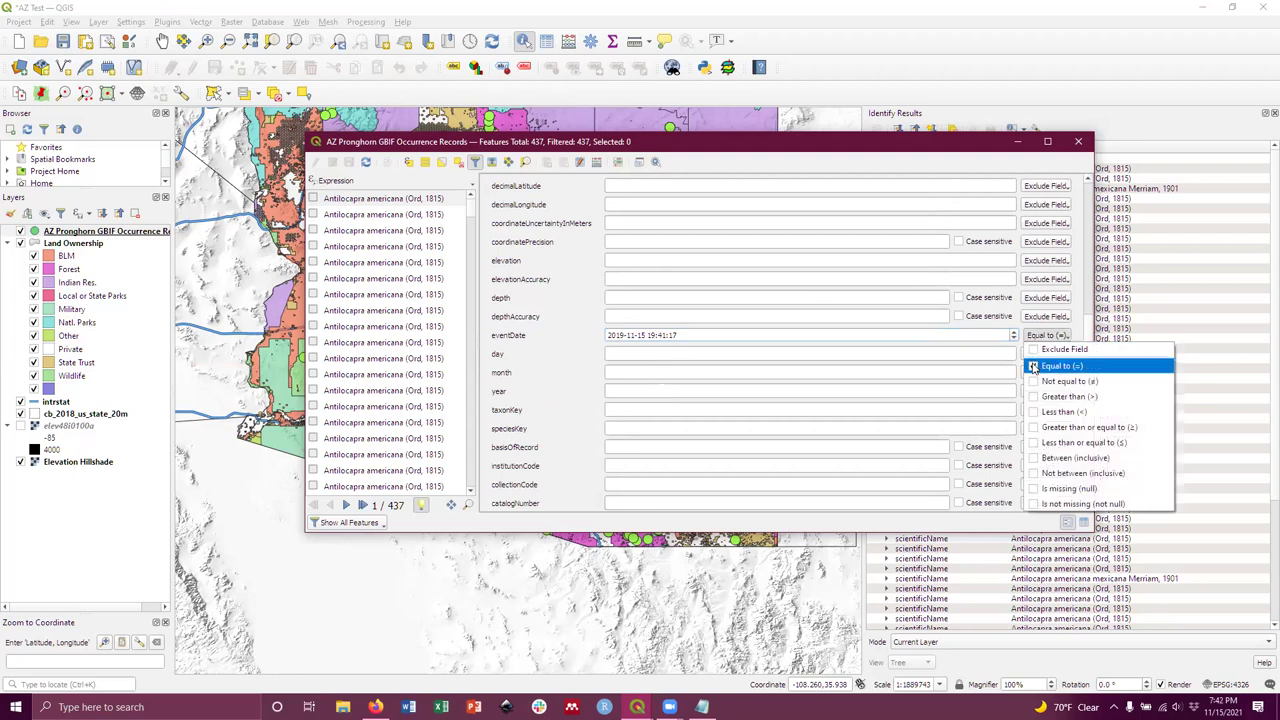
click(1038, 369)
click(1036, 337)
click(1038, 369)
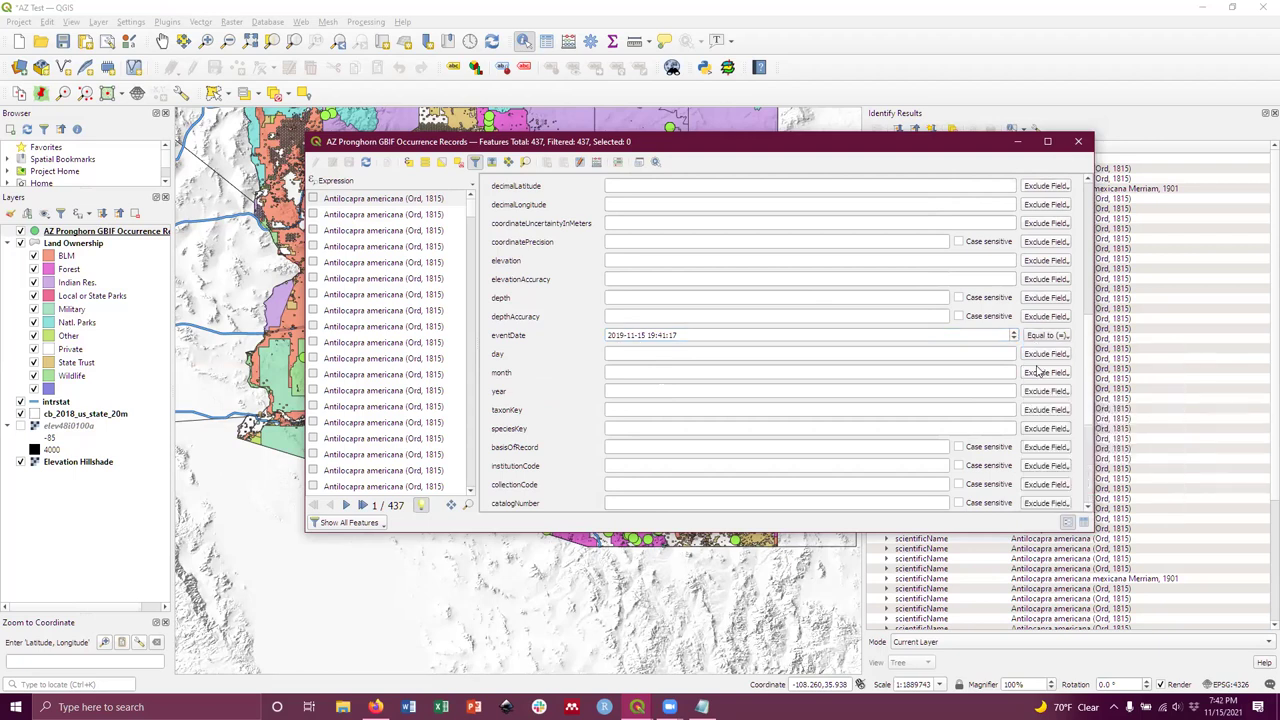
click(1042, 335)
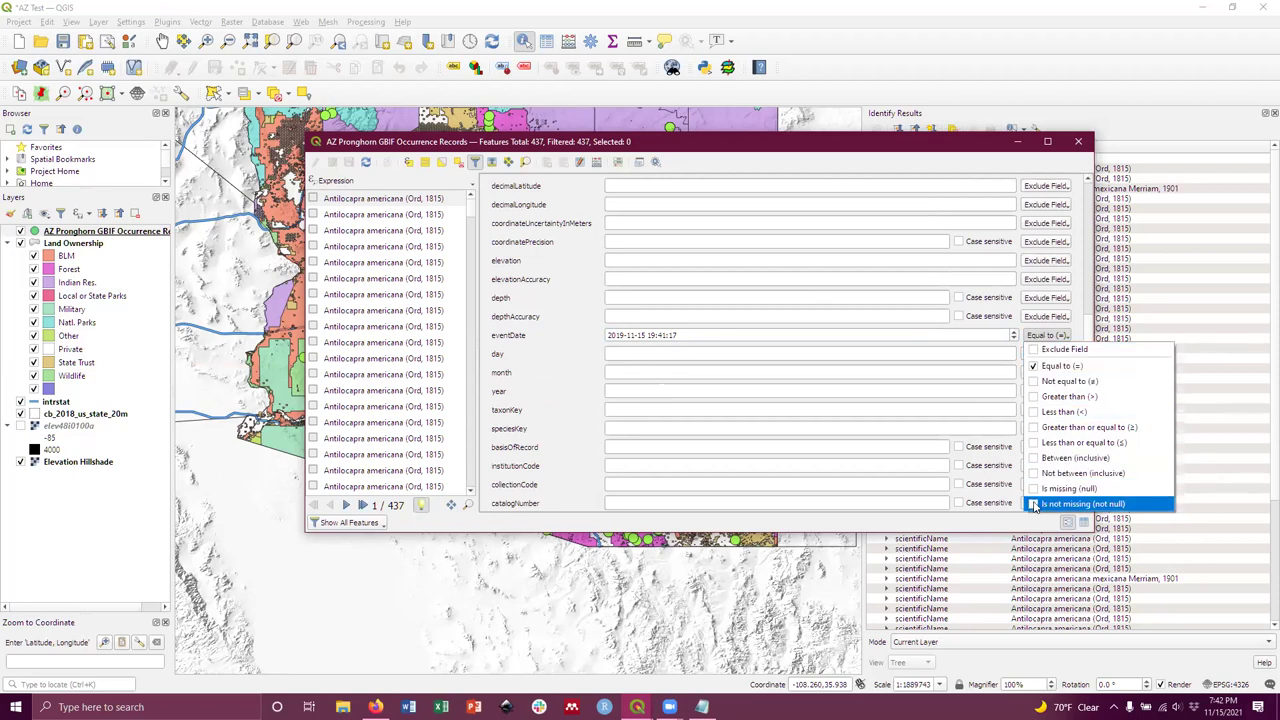
click(1080, 504)
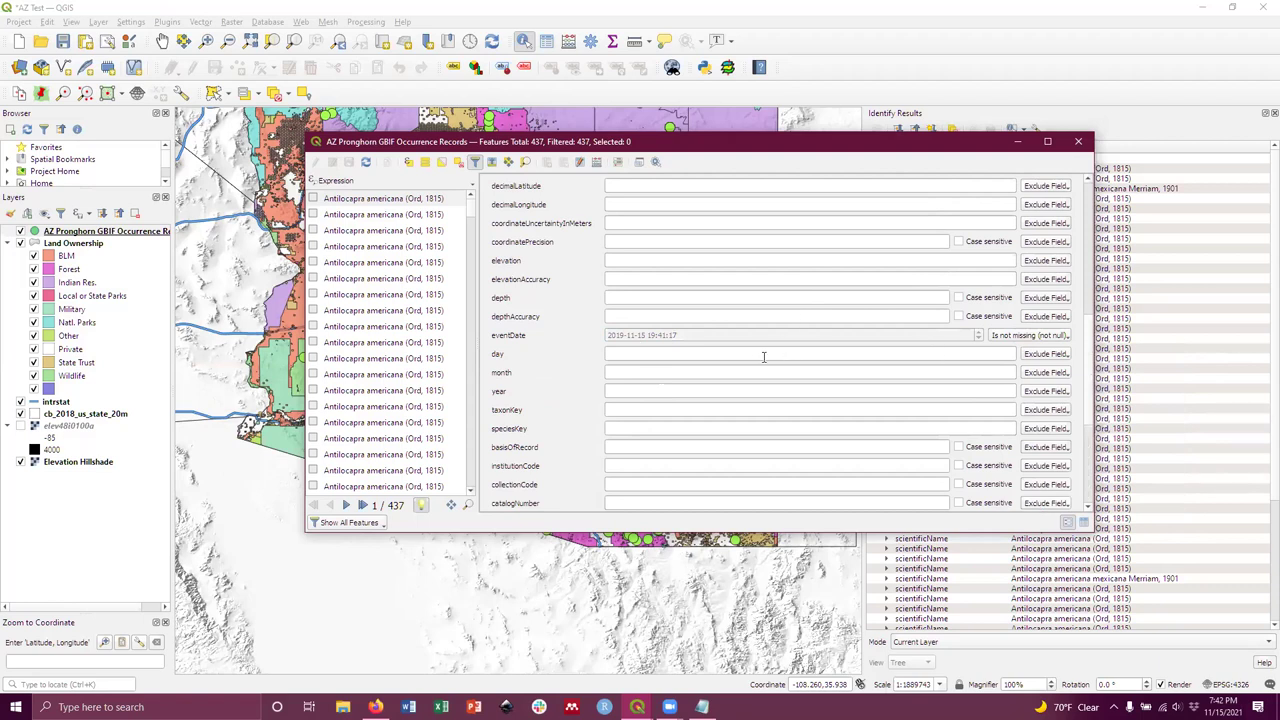
Set the basisOfRecord filter condition to Not equal to (≠).
scroll(763, 357, down, 1)
scroll(680, 365, down, 3)
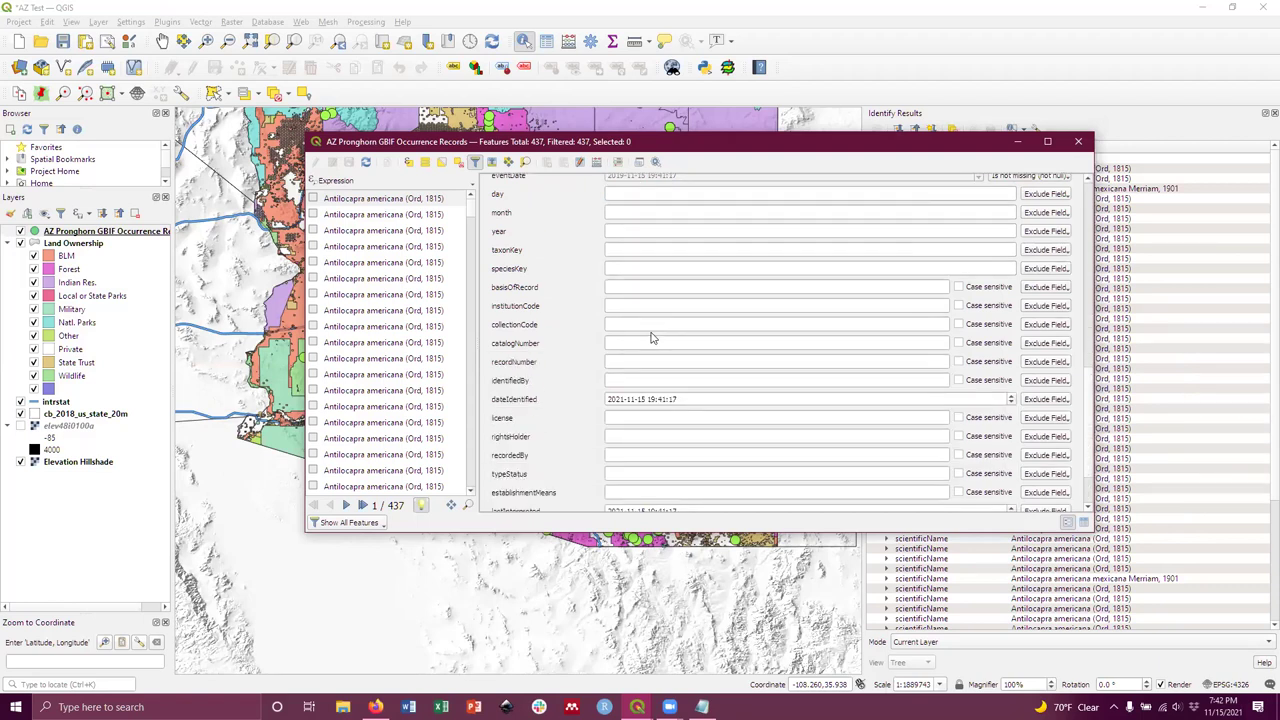
click(790, 288)
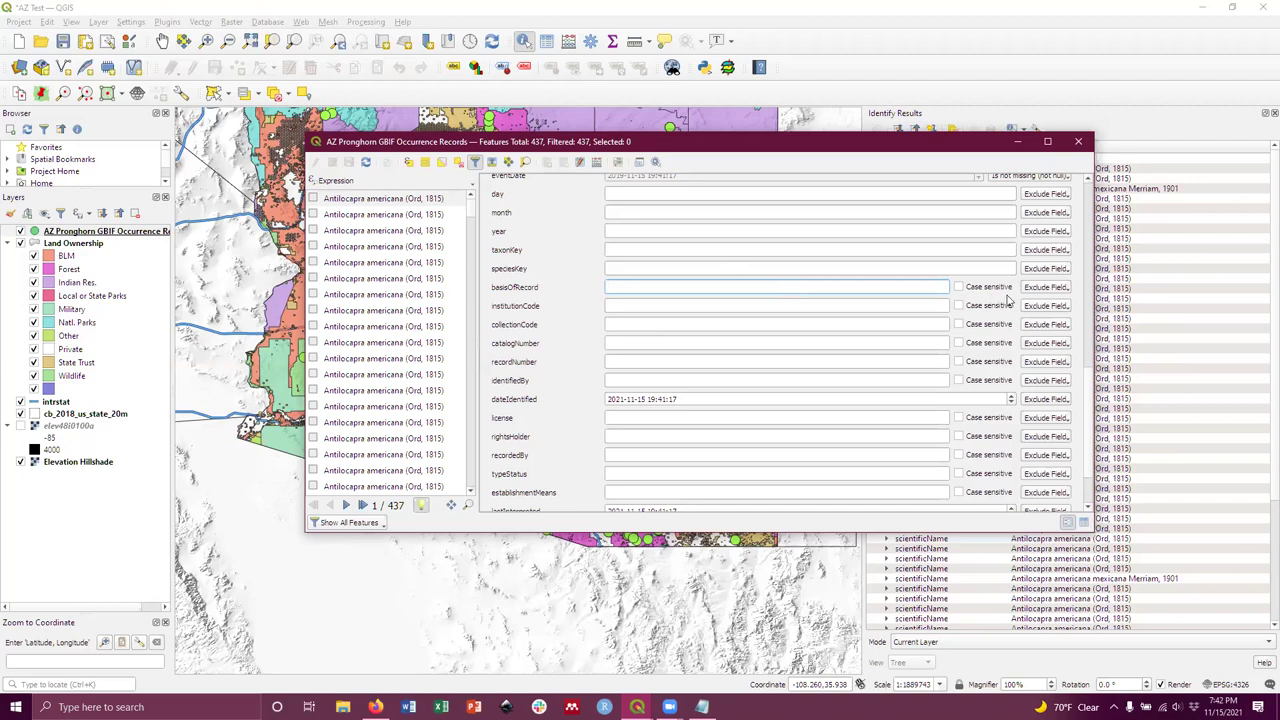
click(1046, 288)
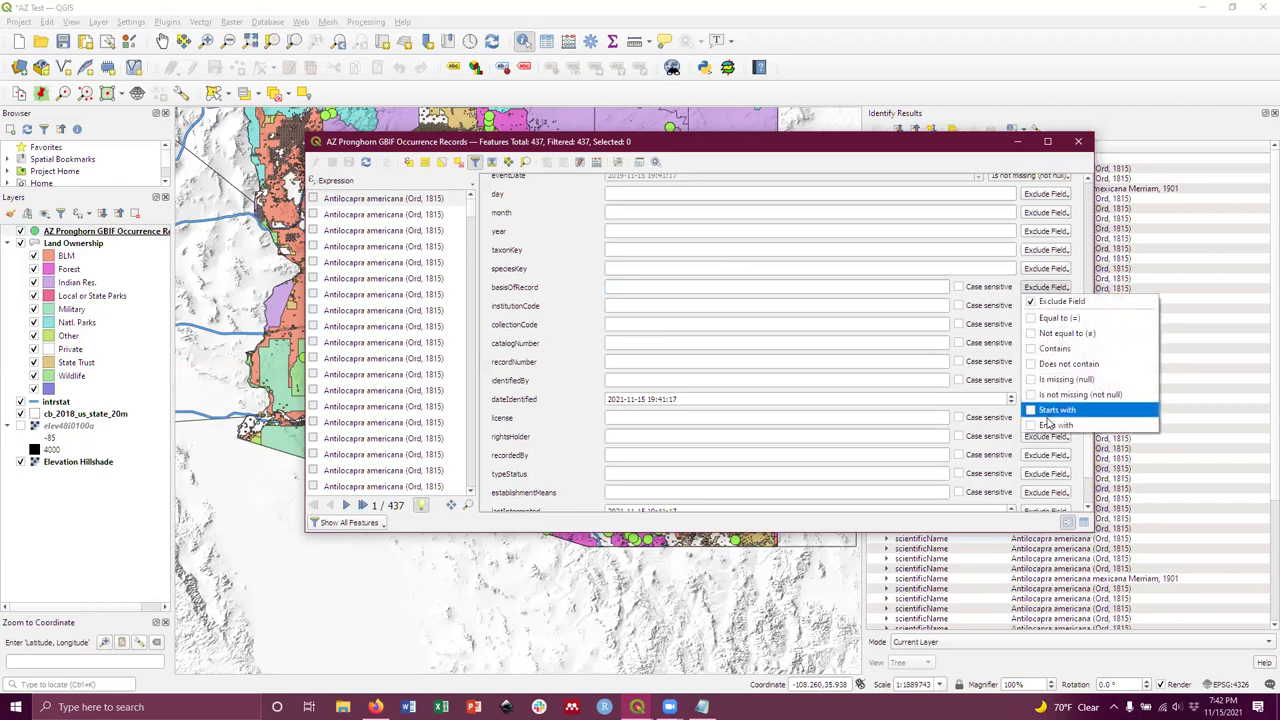
click(1036, 334)
click(794, 286)
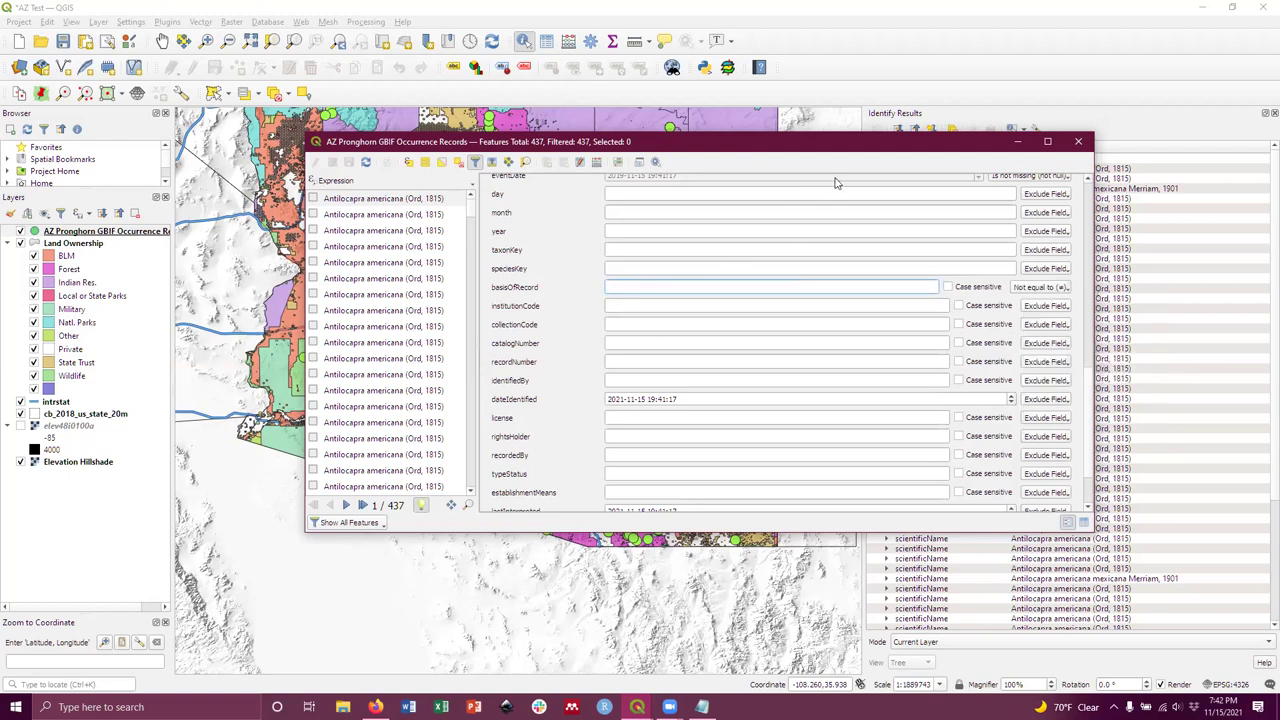
Move the attribute table aside and expand the first Antilocapra americana mexicana record in the identify results to check its basisOfRecord value.
drag(810, 145, 635, 151)
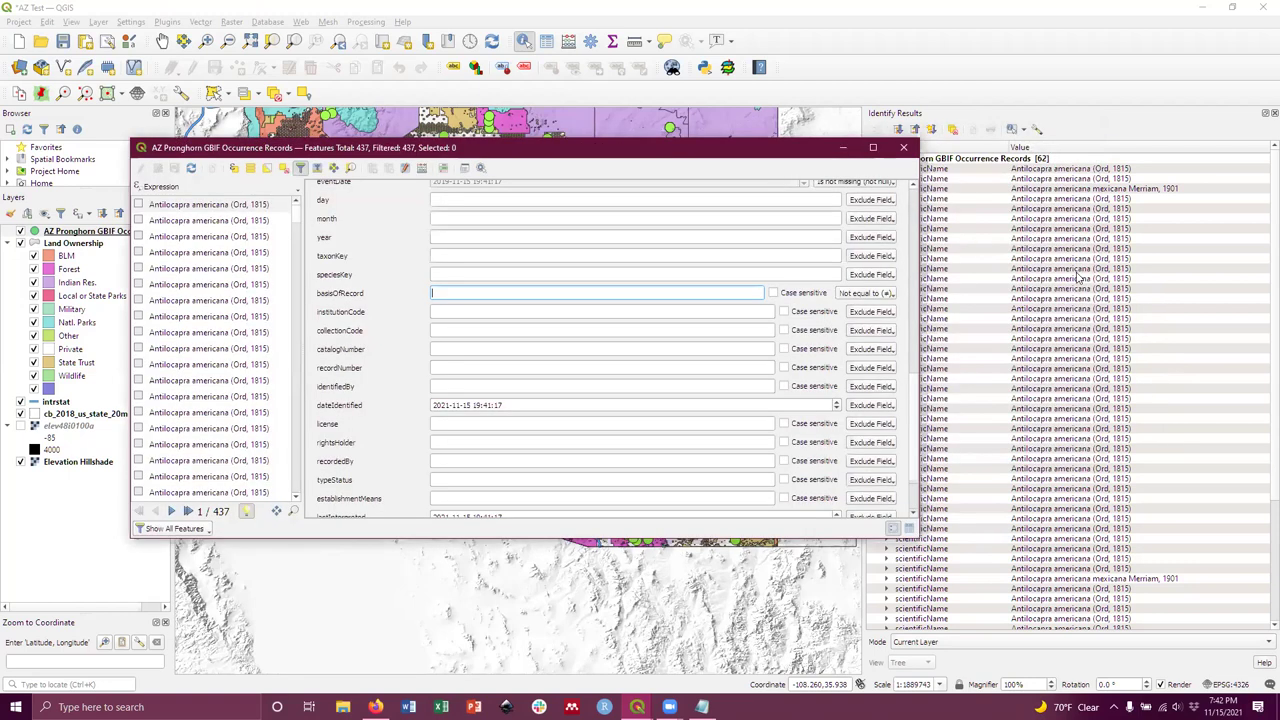
click(1040, 312)
click(886, 190)
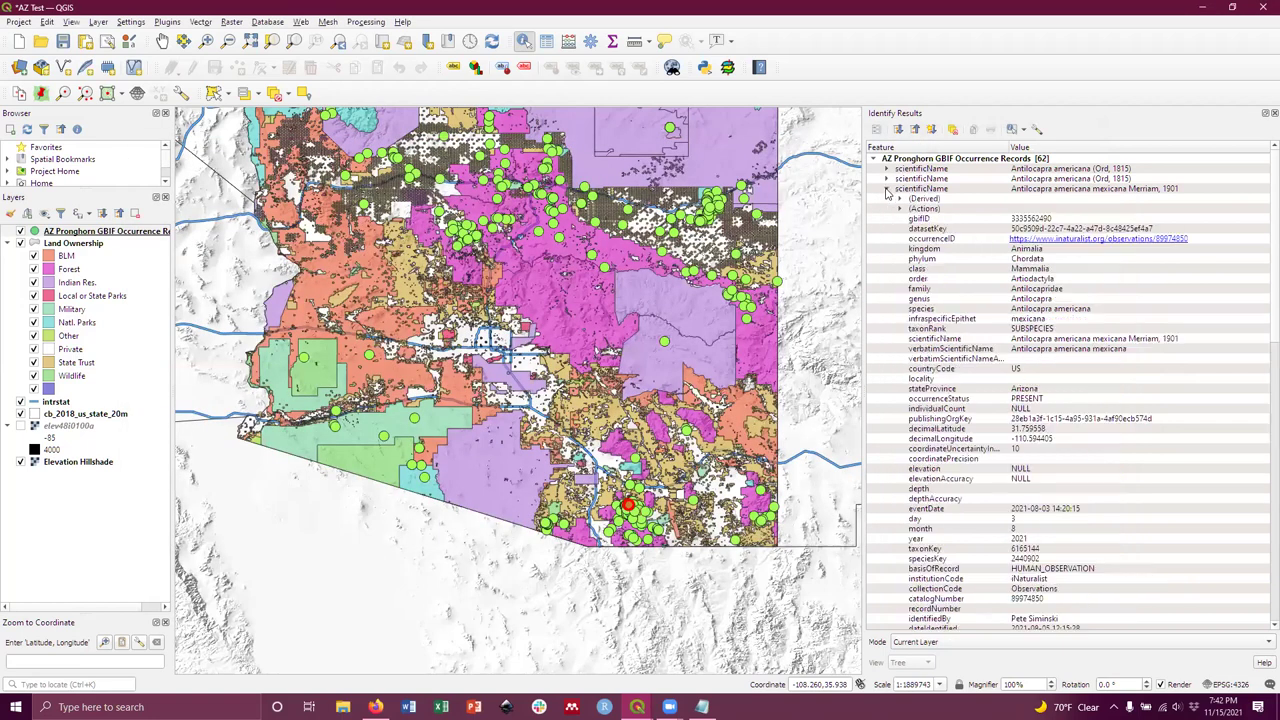
scroll(963, 323, down, 5)
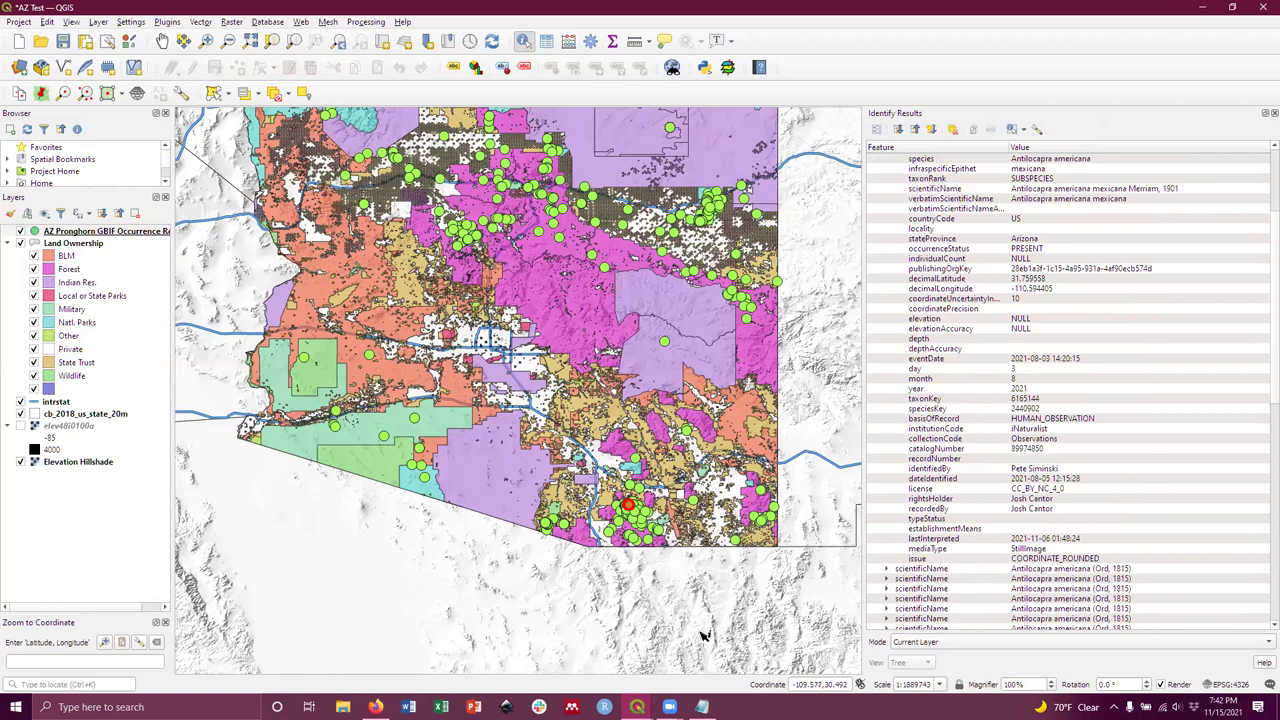
Return to the attribute table's filter form and enter HUMAN_OBSERVATION as the basisOfRecord value, keeping the Not equal to condition.
click(637, 707)
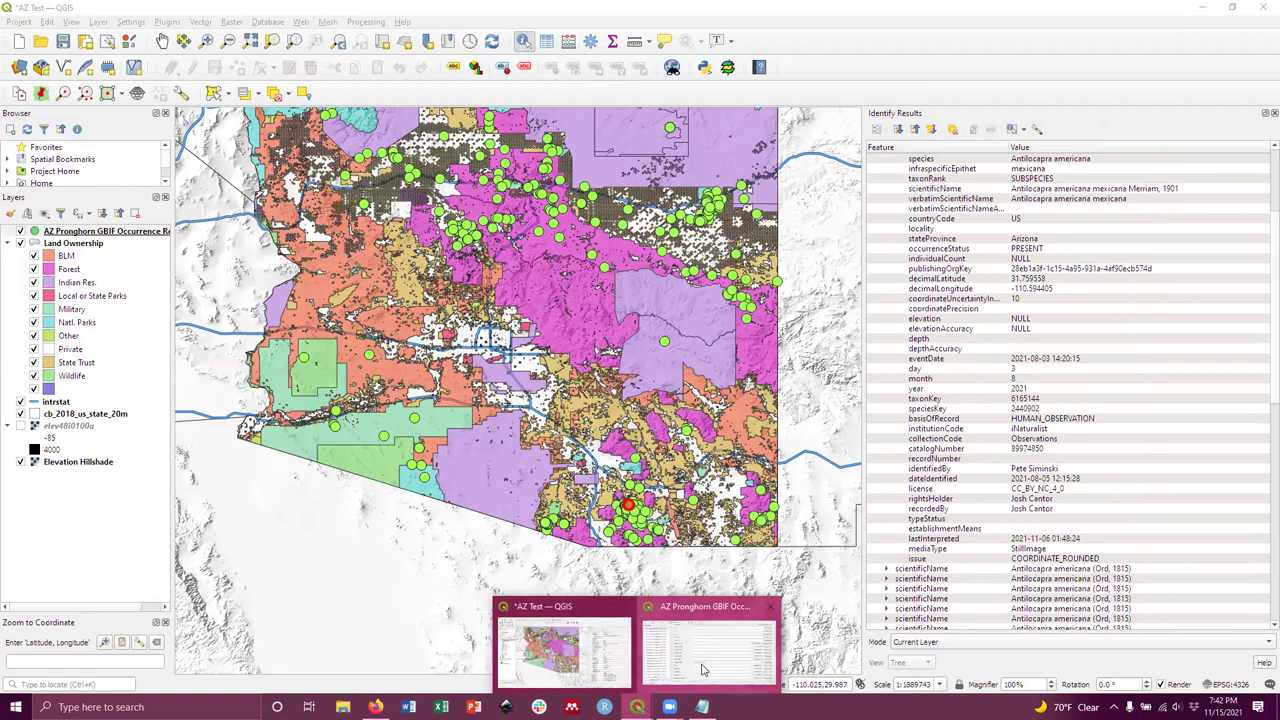
click(703, 669)
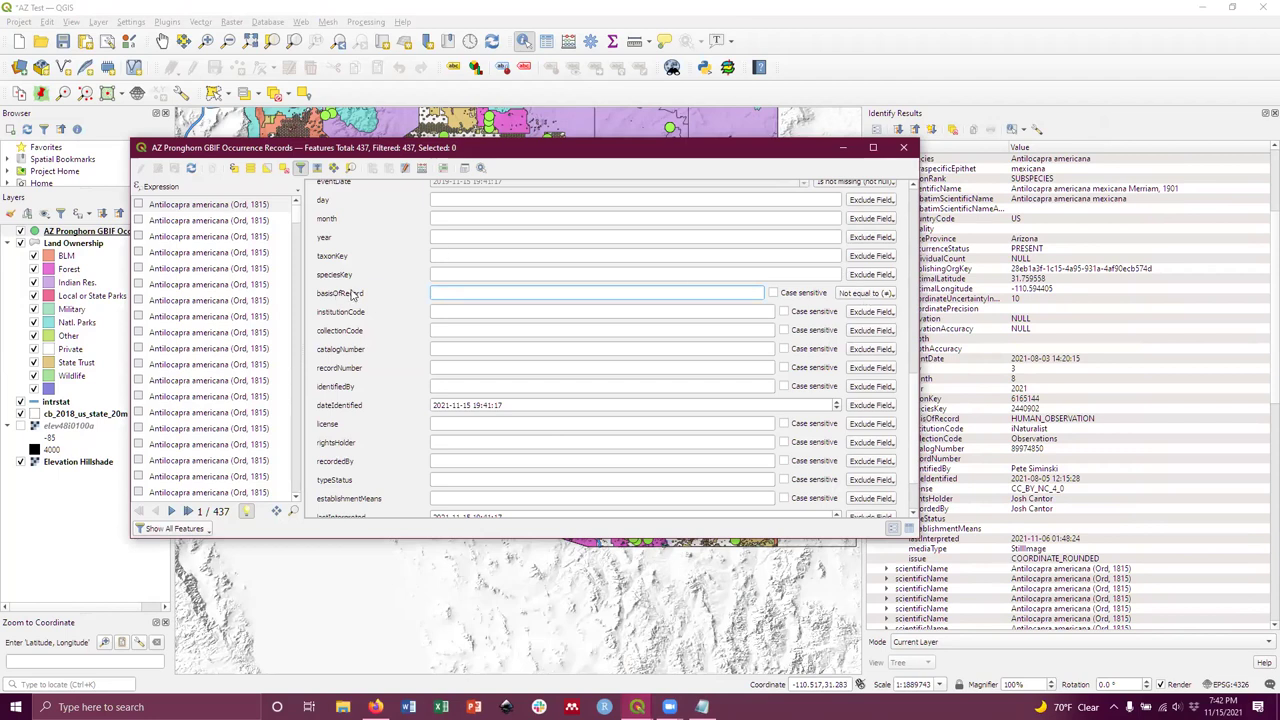
click(885, 293)
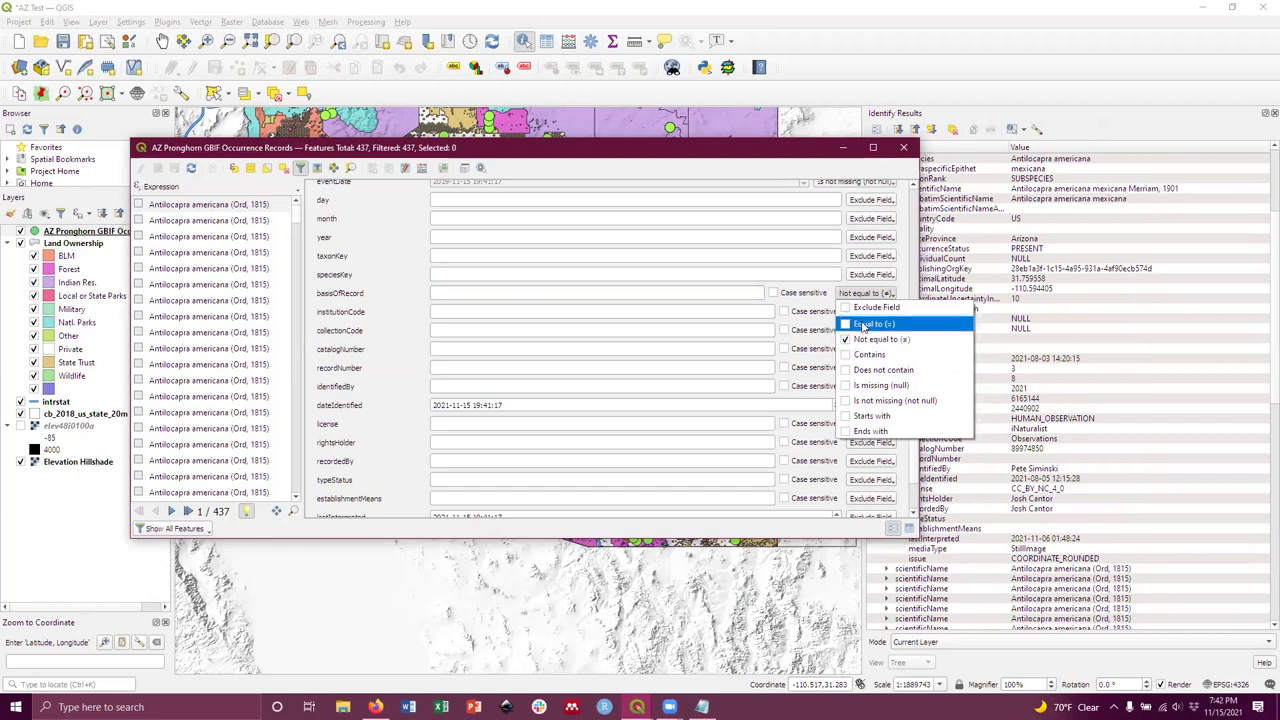
click(874, 295)
click(508, 292)
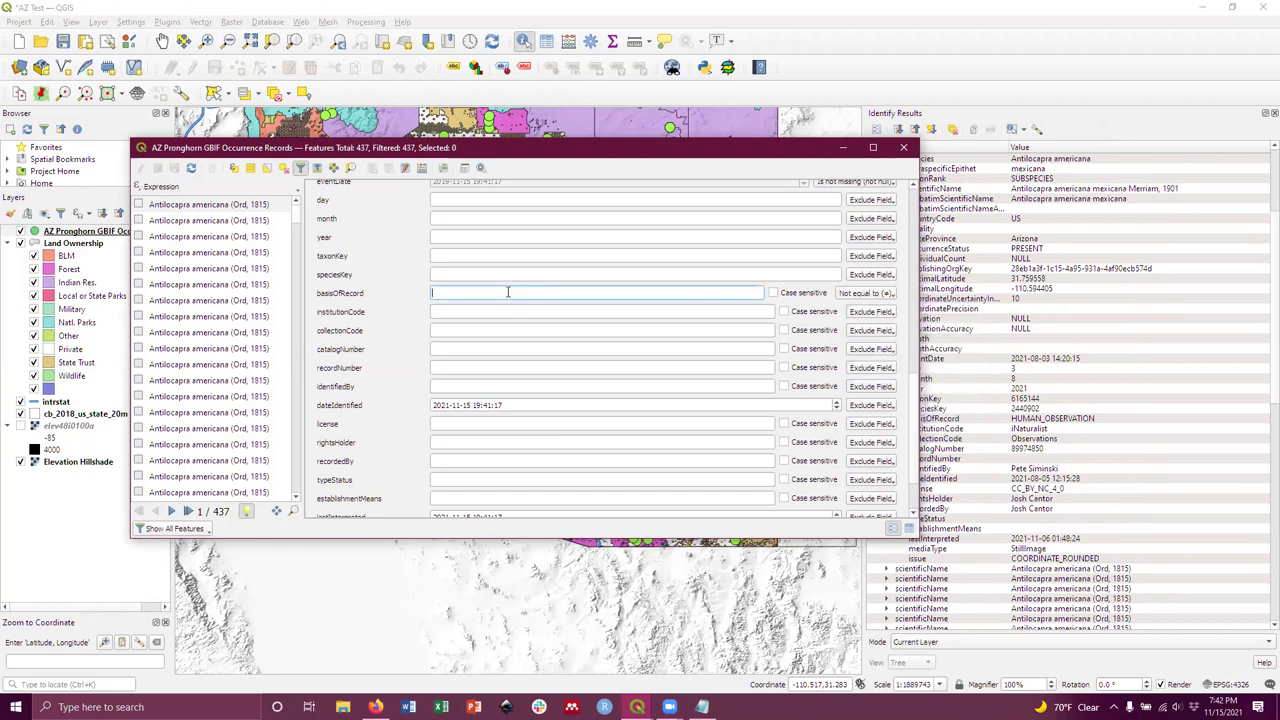
text(HUMAN)
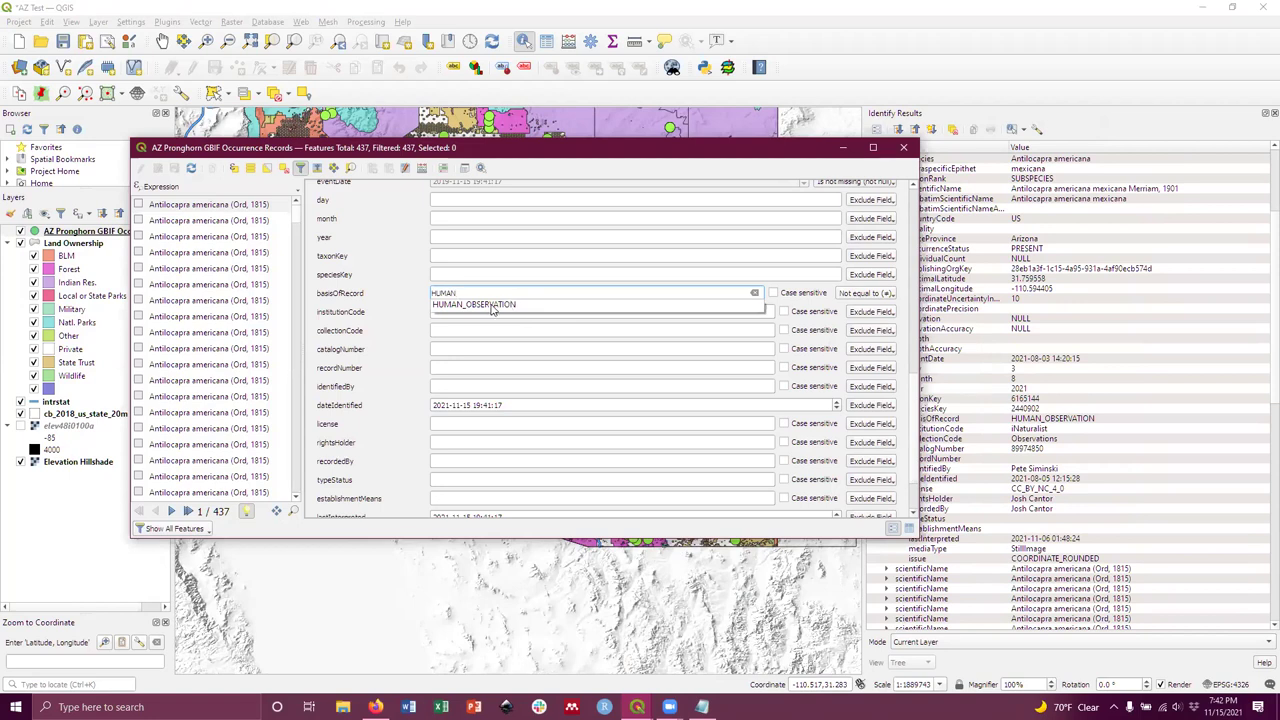
click(491, 305)
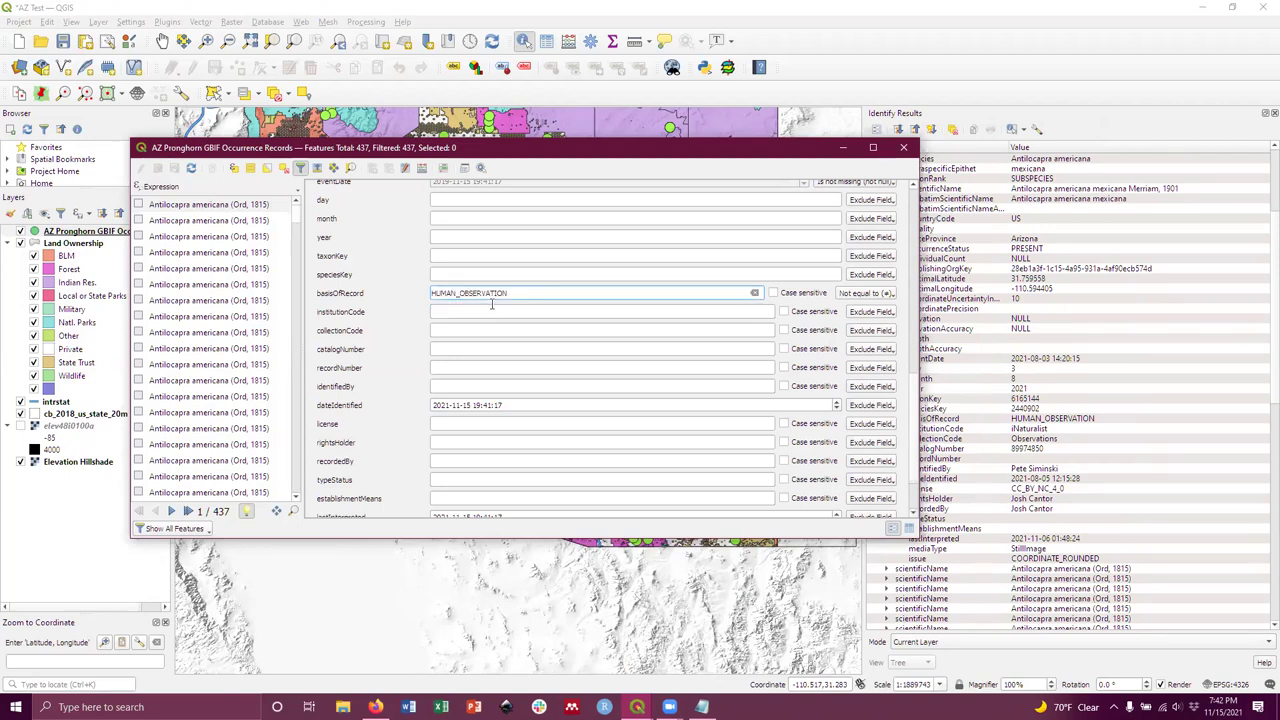
Filter the pronghorn features by the eventDate and basisOfRecord conditions after reviewing the filter and selection options.
scroll(598, 313, down, 2)
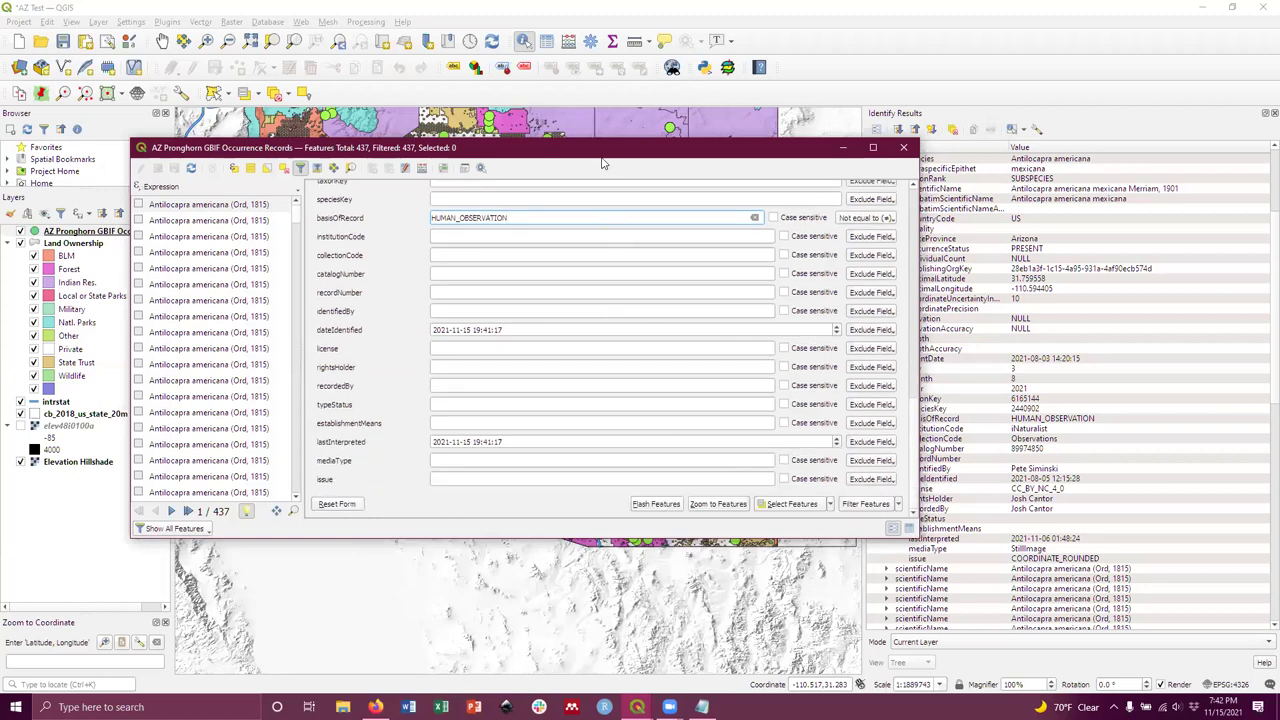
drag(610, 155, 626, 157)
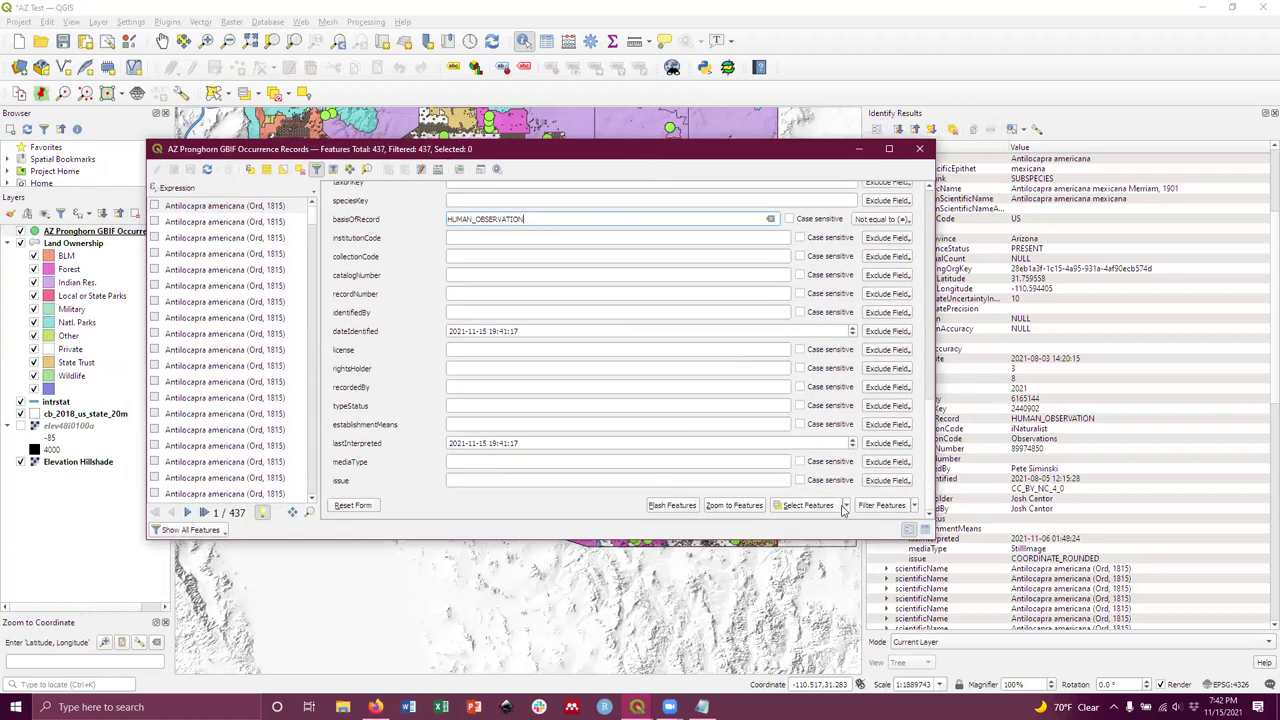
click(913, 506)
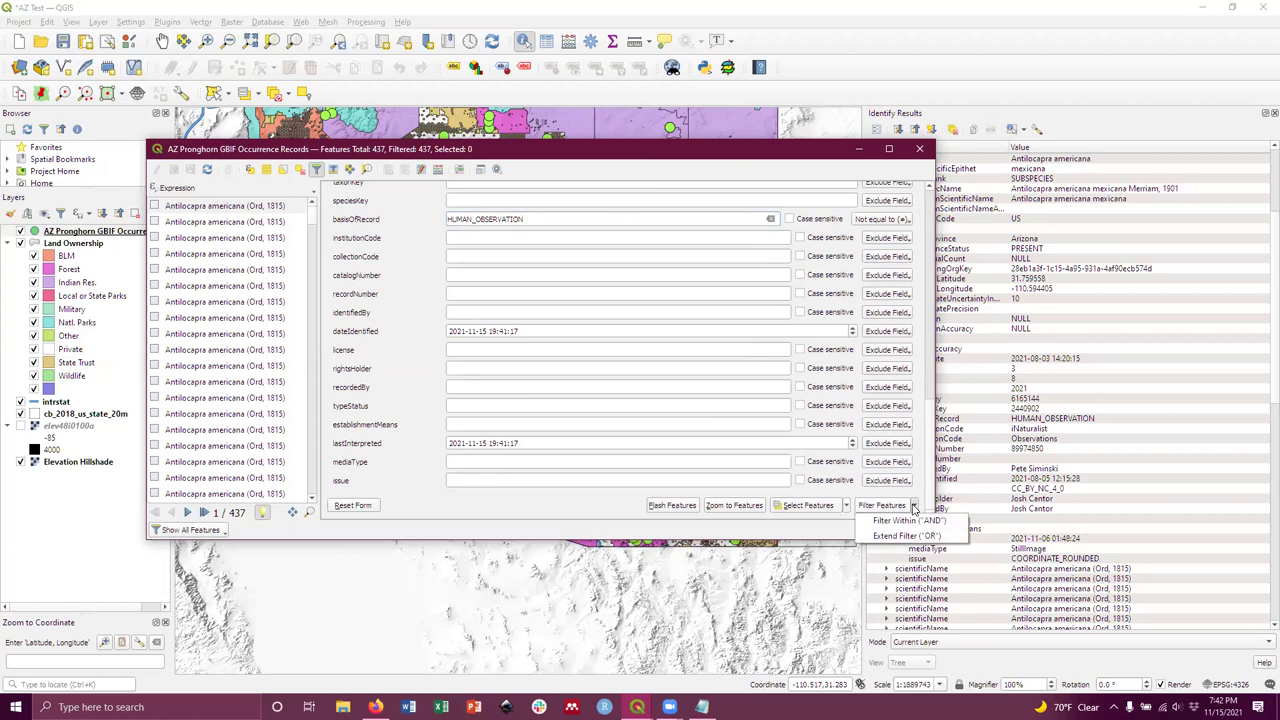
click(913, 506)
click(846, 506)
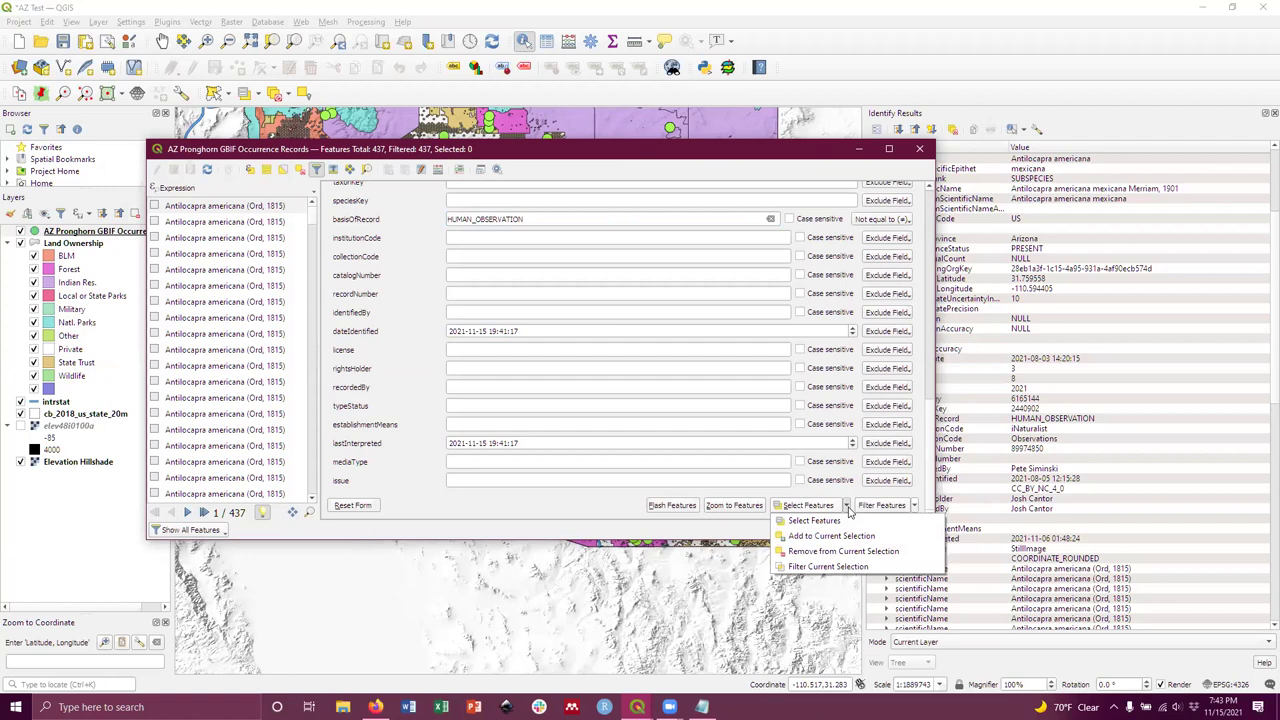
click(849, 510)
click(881, 505)
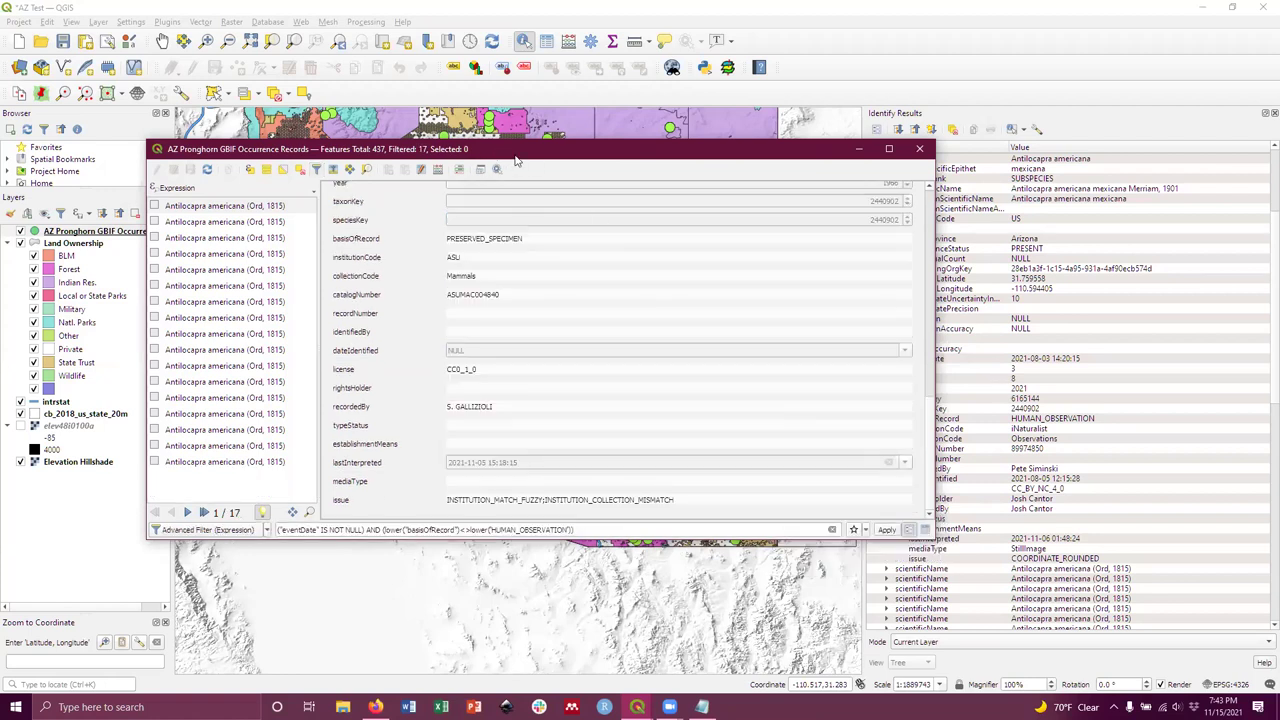
Move the attribute table aside and examine the first filtered record's locality, coordinates, eventDate, basisOfRecord and institution fields.
drag(517, 160, 826, 168)
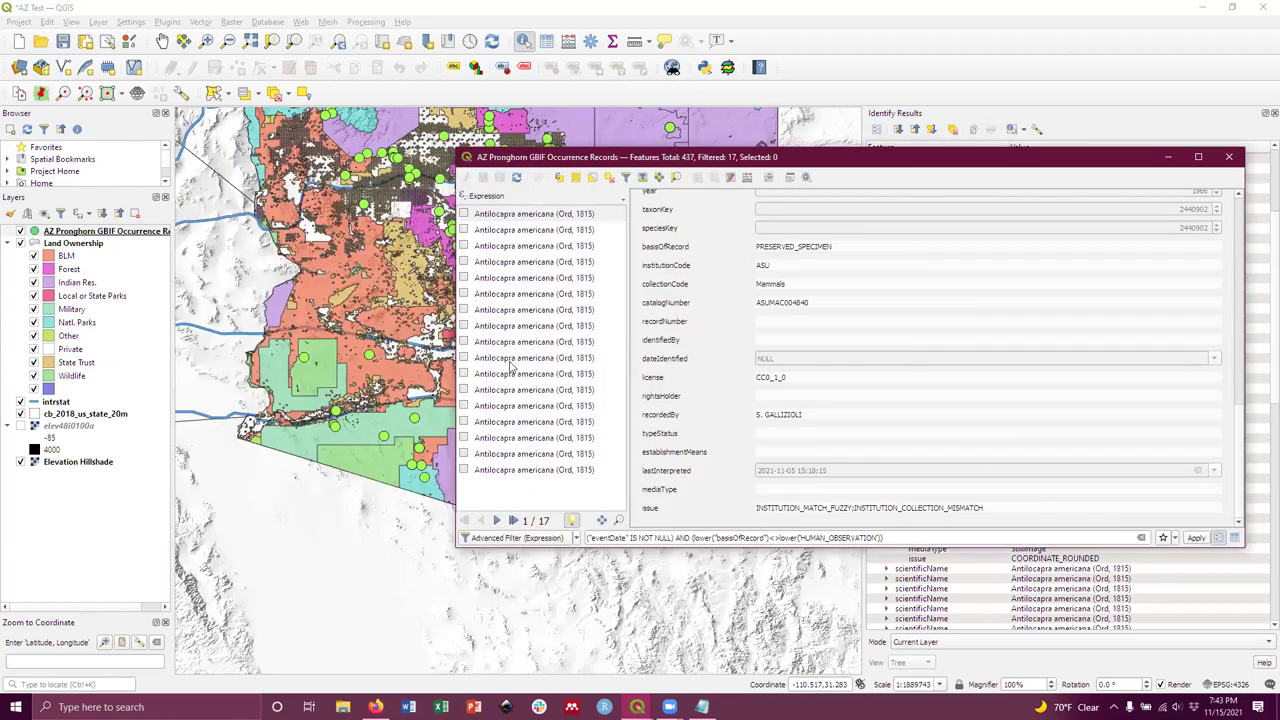
click(534, 217)
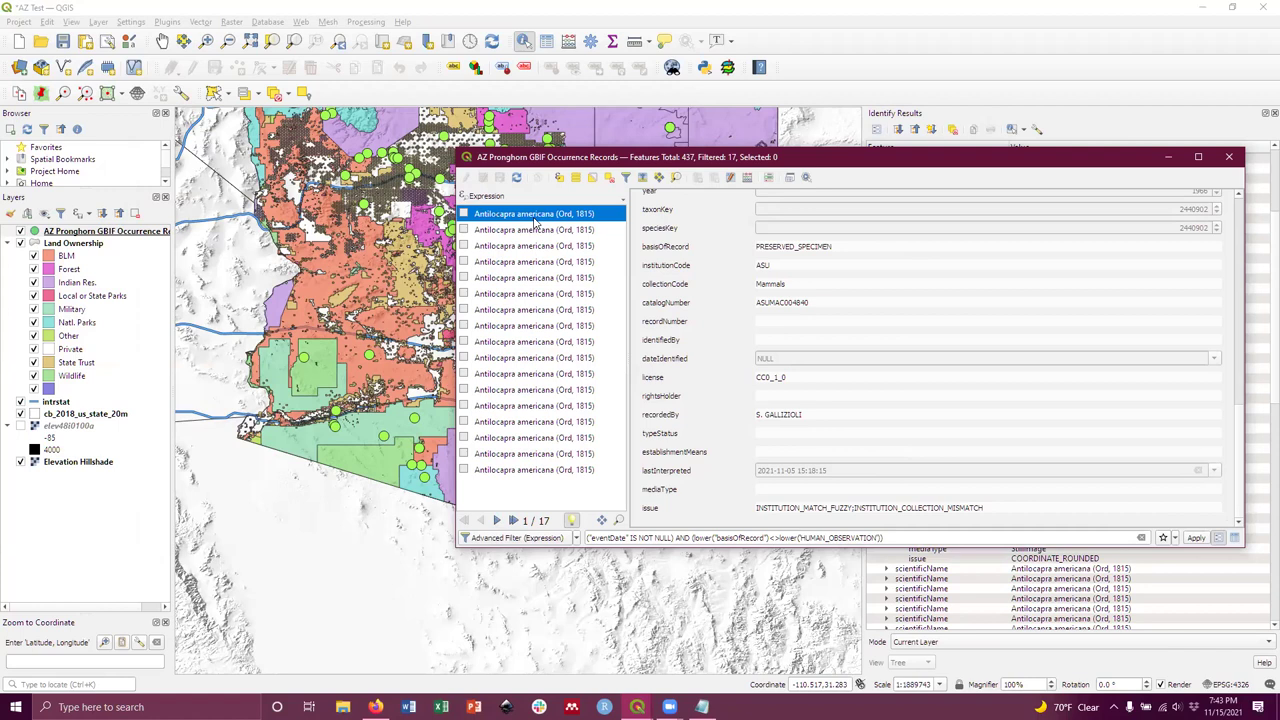
scroll(764, 384, up, 1)
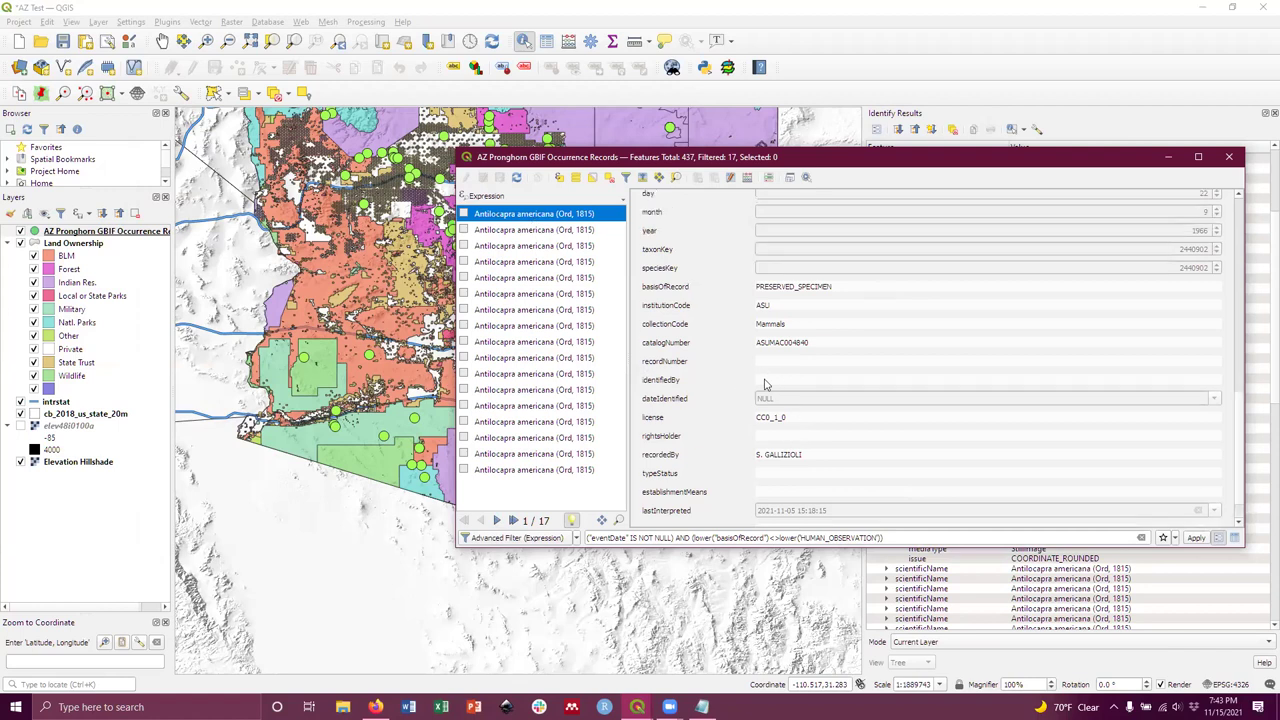
scroll(764, 384, up, 4)
scroll(798, 383, up, 4)
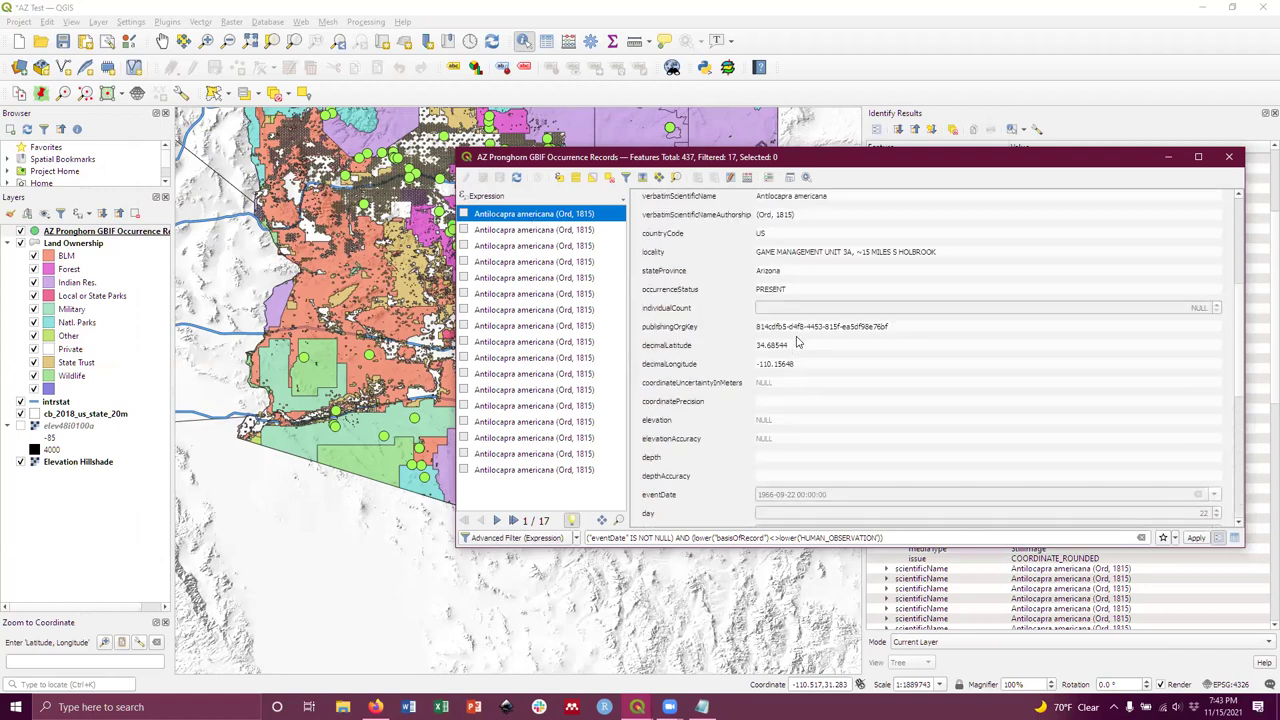
scroll(798, 343, up, 4)
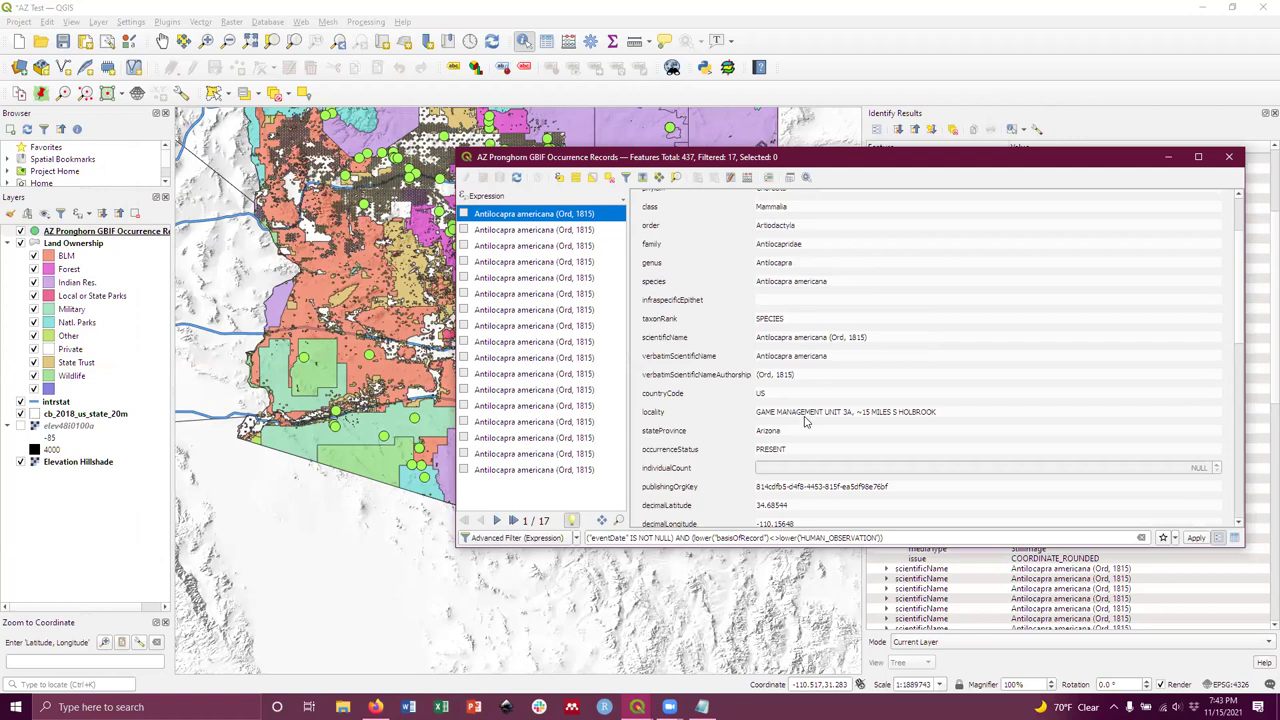
scroll(805, 421, up, 1)
scroll(798, 385, down, 5)
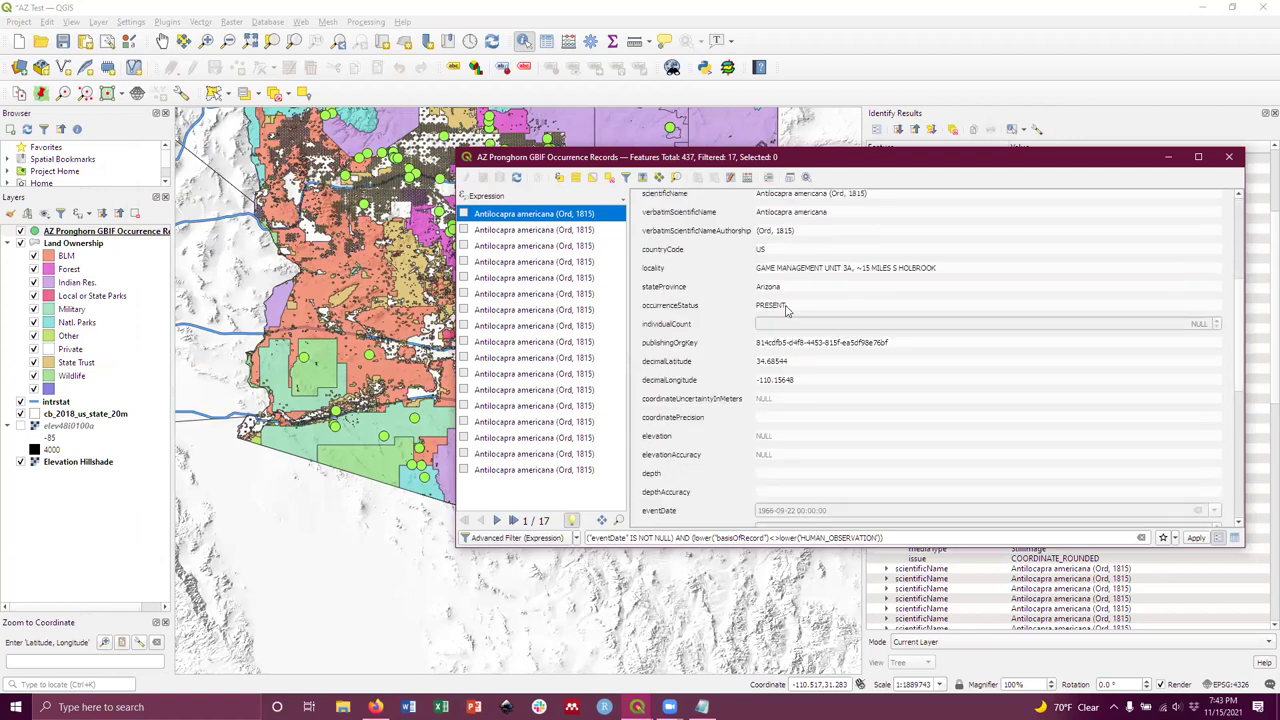
scroll(787, 311, down, 6)
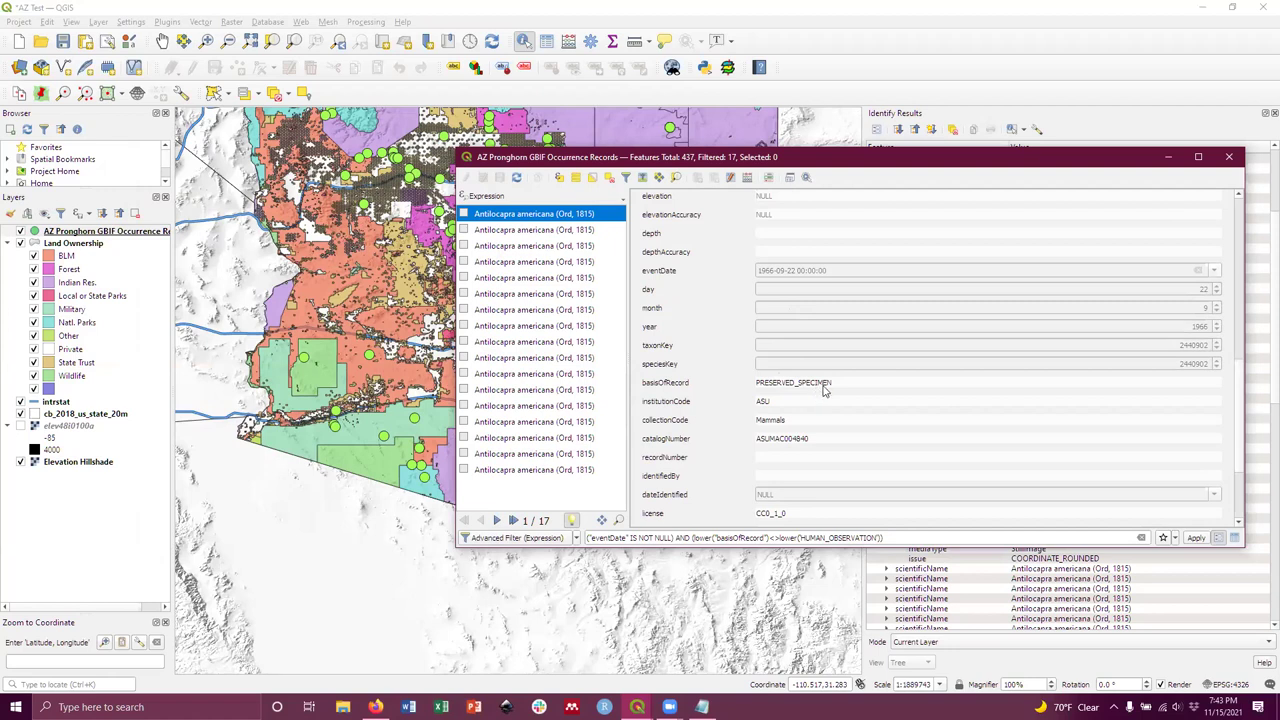
click(800, 447)
Choose the first filtered record for highlighting and move the attribute table off the map.
click(565, 215)
drag(611, 166, 768, 173)
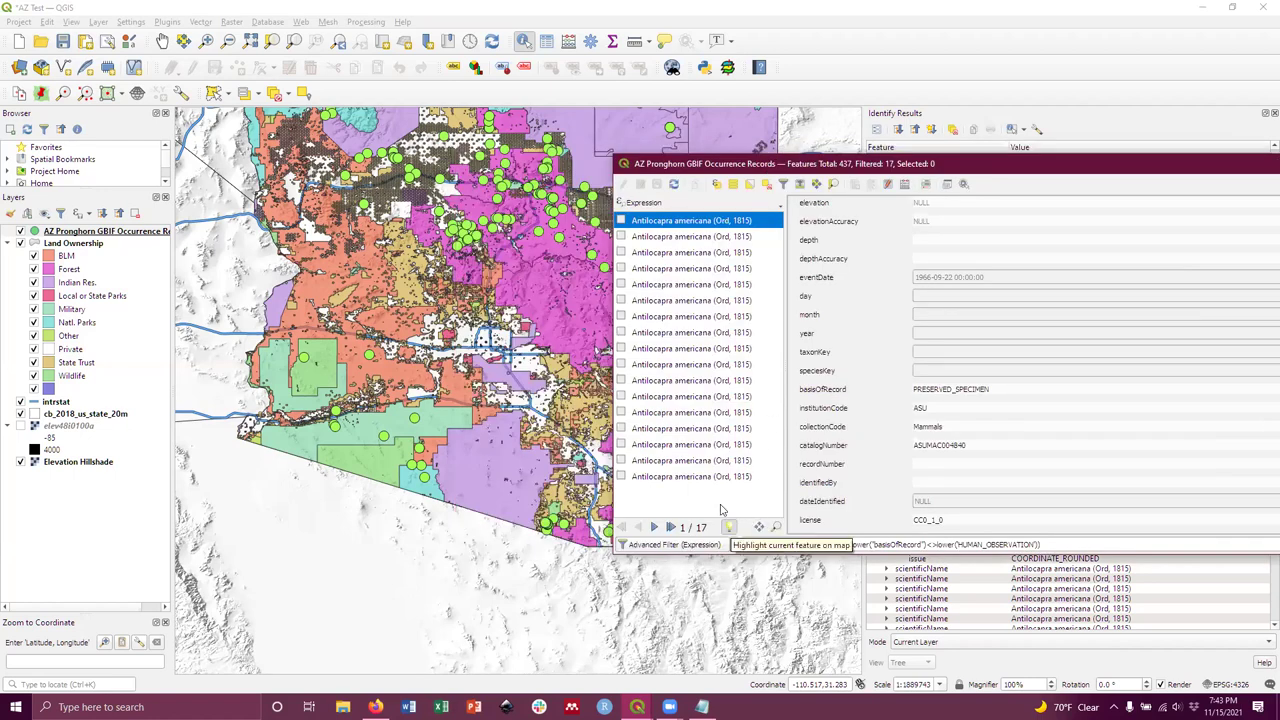
click(646, 237)
click(641, 222)
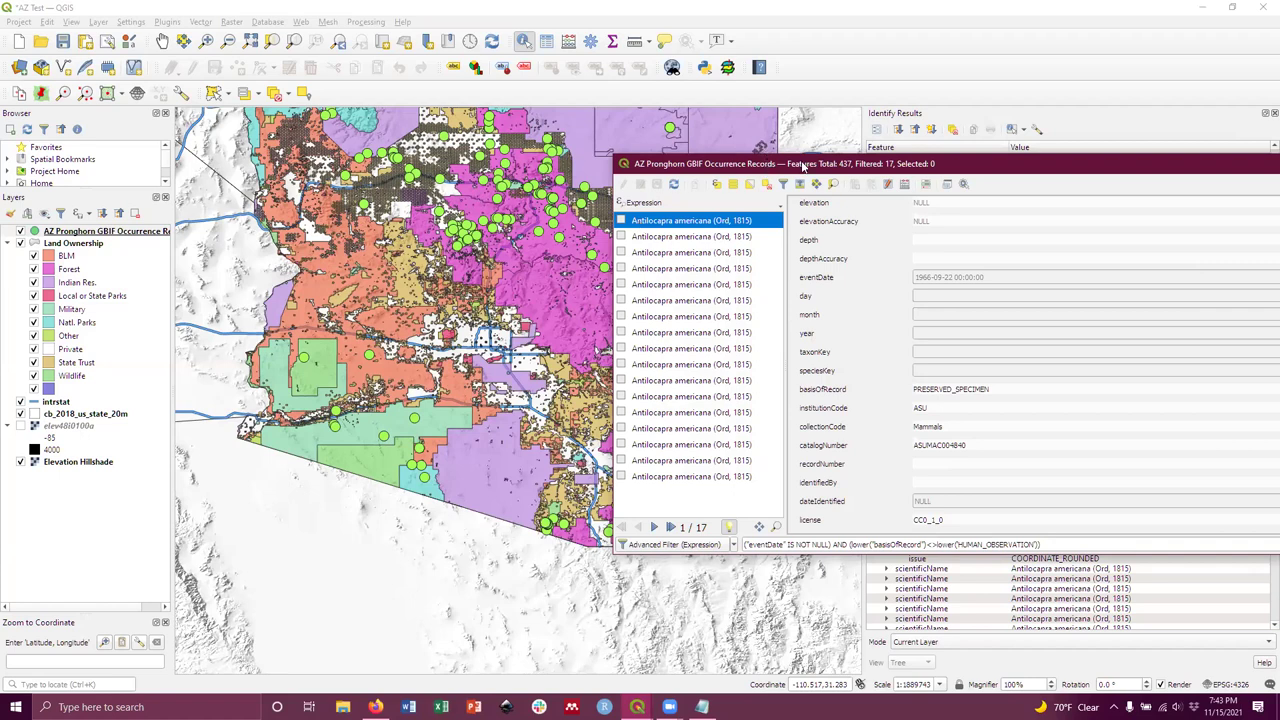
drag(843, 173, 1092, 225)
Pan the map to bring northern Arizona into view beside the attribute table, switching between the first two filtered records.
click(162, 42)
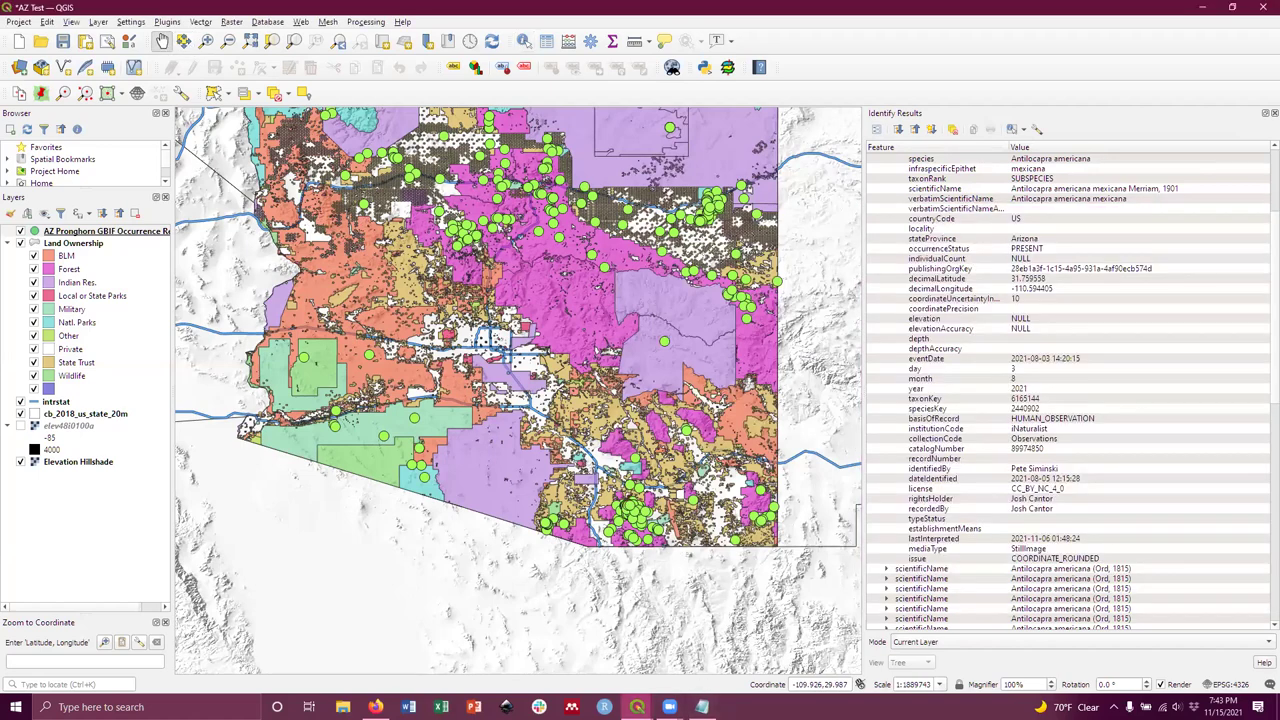
mouse_move(637, 707)
click(745, 640)
drag(597, 140, 725, 370)
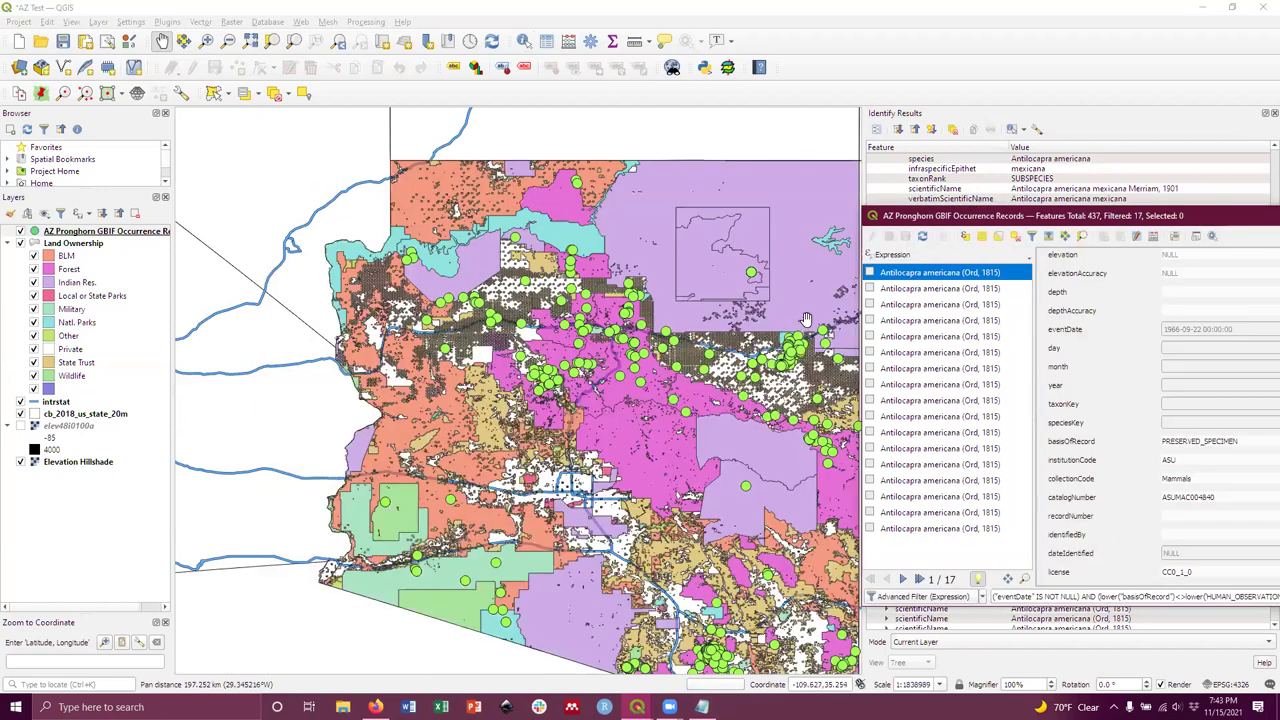
click(892, 290)
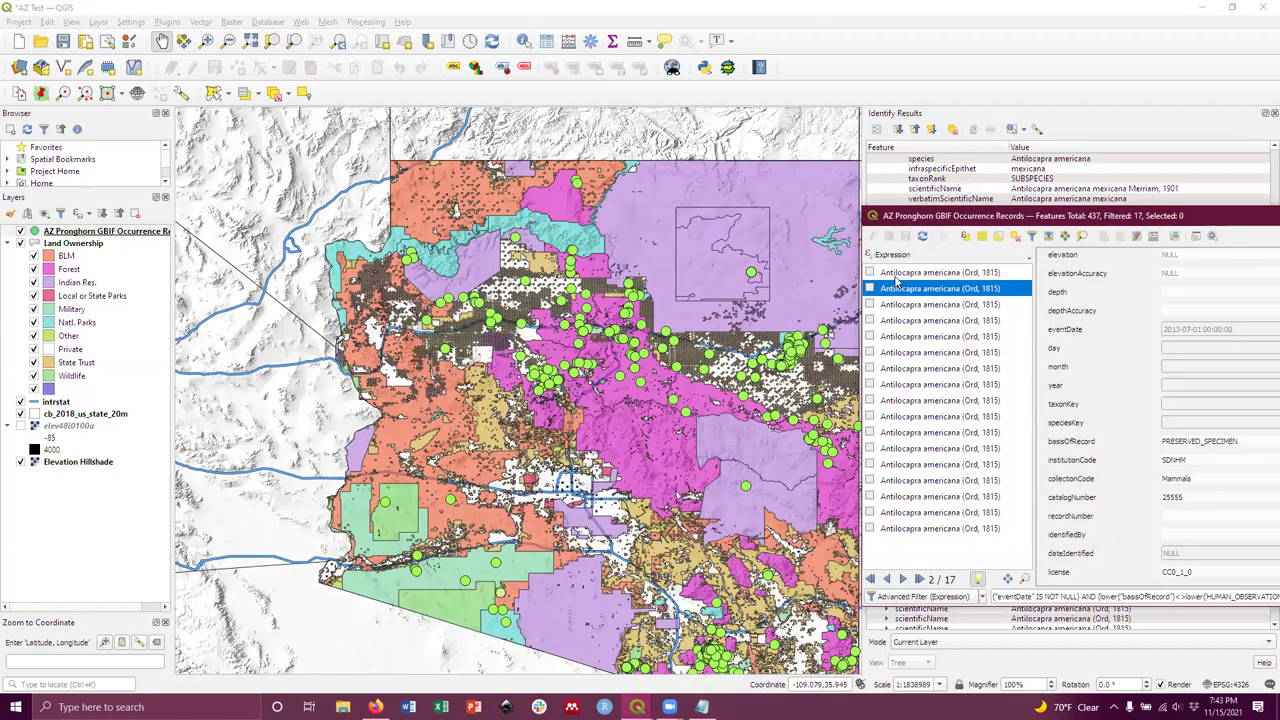
click(897, 275)
drag(739, 342, 680, 295)
key(alt+Tab)
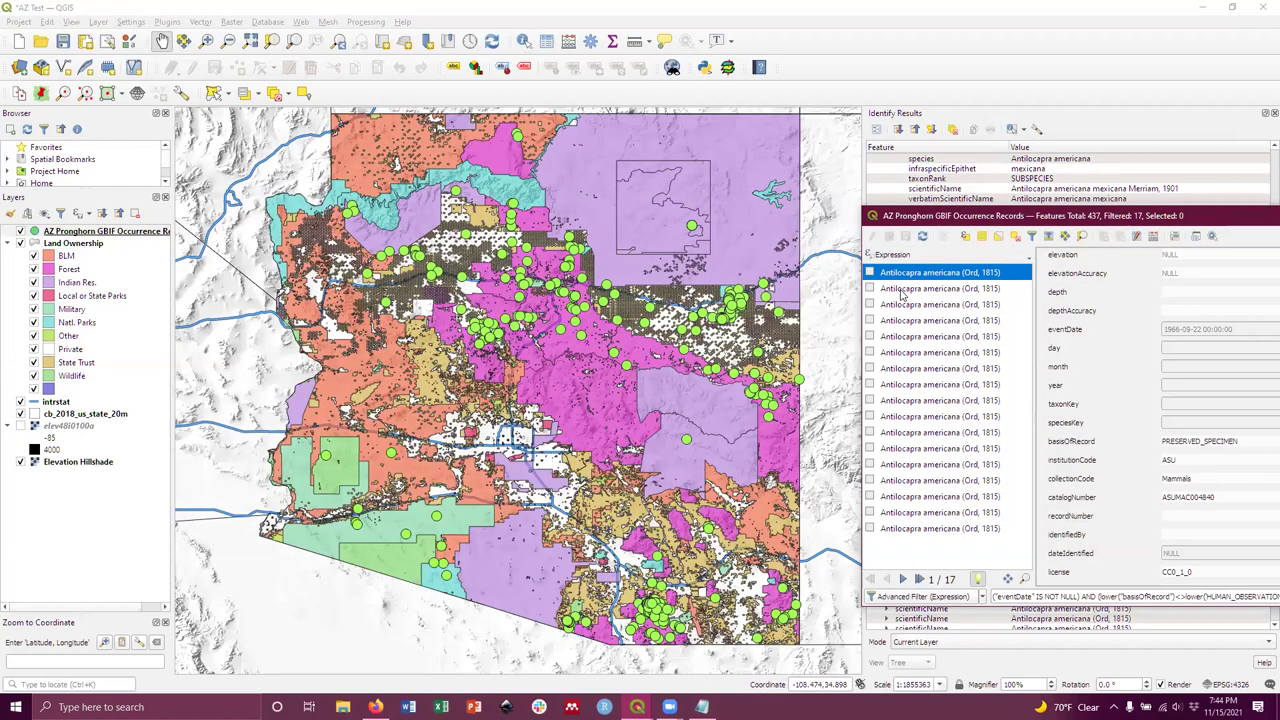
Browse forward through the filtered records and back to the first one to locate each on the map.
click(903, 294)
click(903, 578)
click(903, 578)
click(903, 578)
click(903, 578)
click(886, 580)
click(886, 580)
click(886, 580)
click(886, 580)
click(886, 580)
Zoom the map to the first filtered record, check its surroundings at a wider scale, and return to the attribute table.
click(1024, 580)
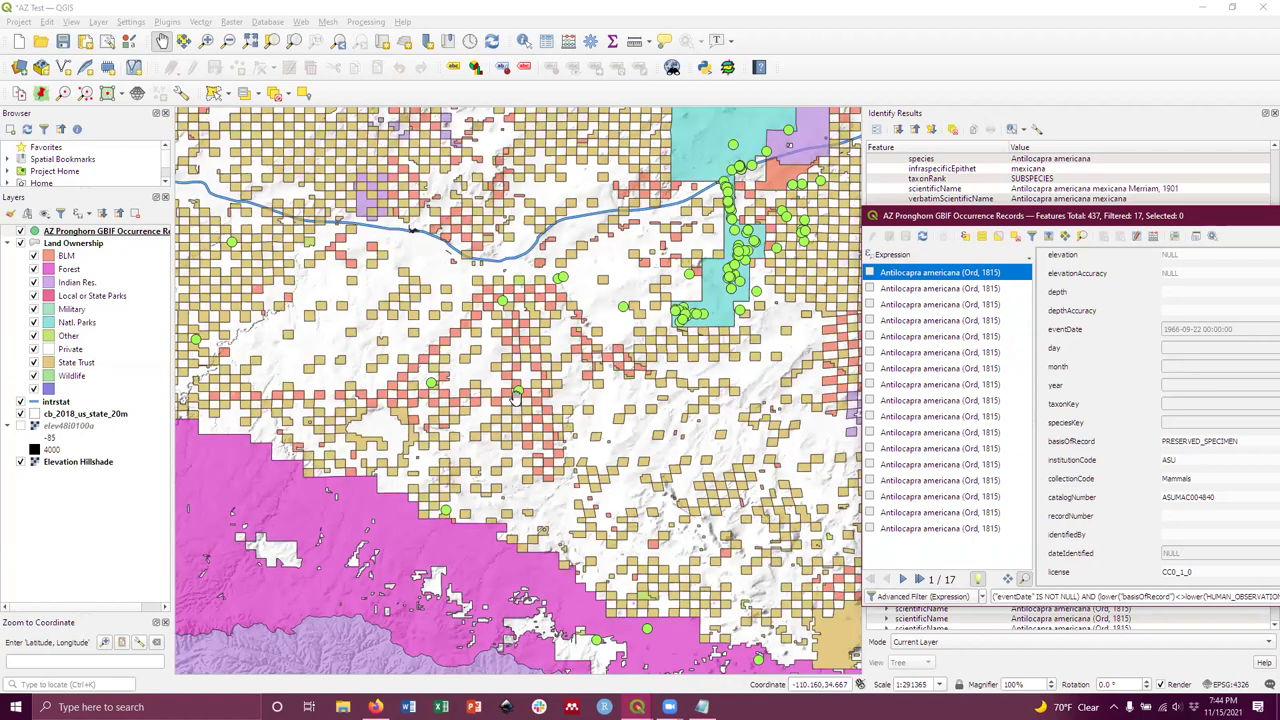
scroll(518, 390, down, 2)
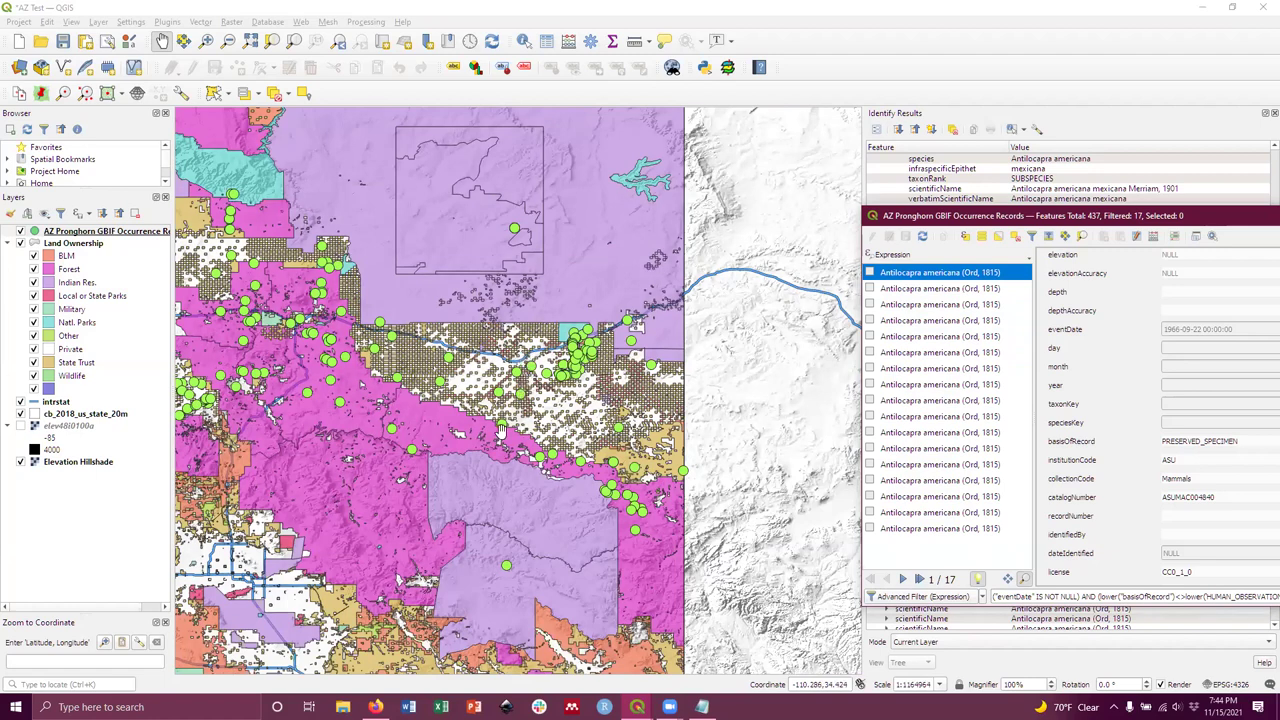
drag(480, 400, 548, 391)
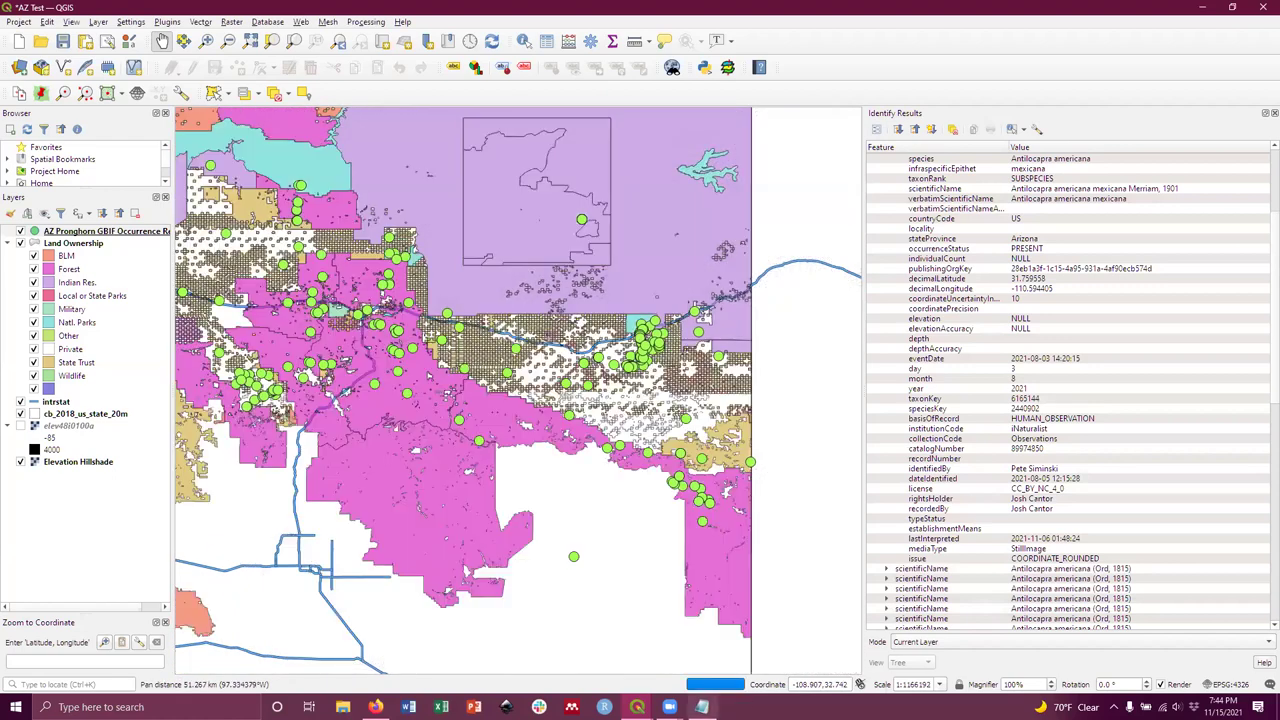
click(637, 707)
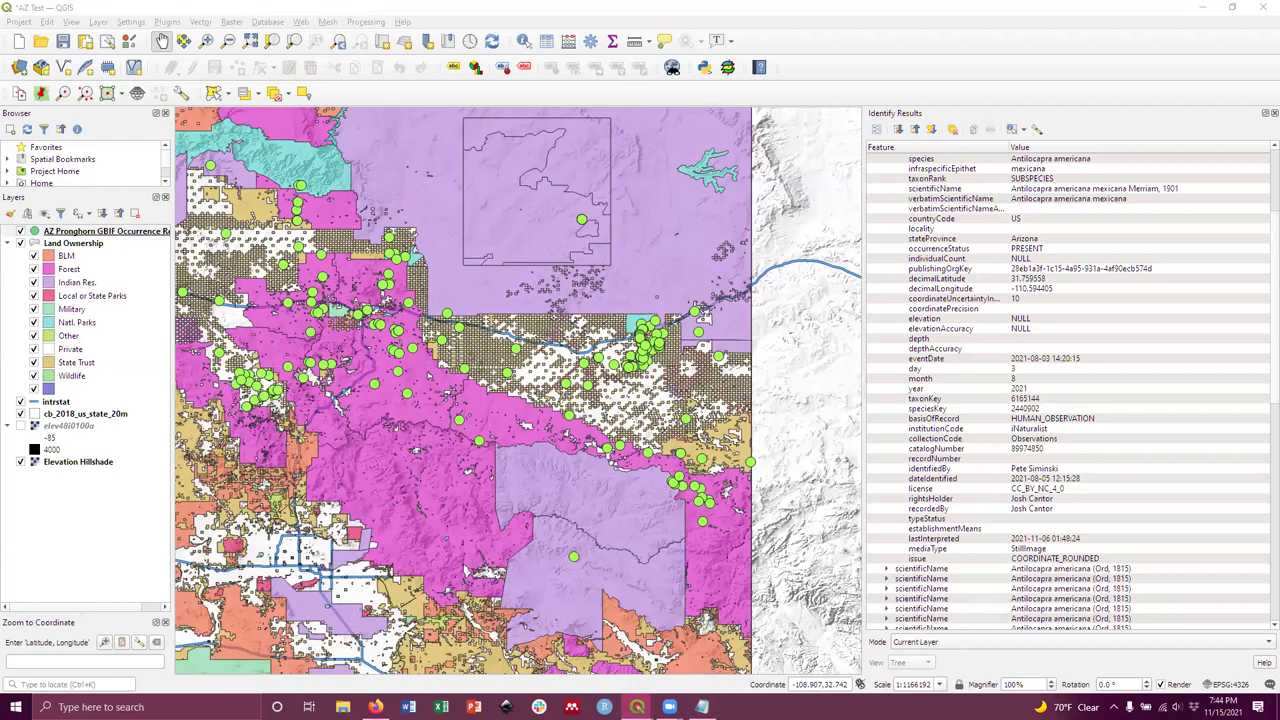
click(712, 672)
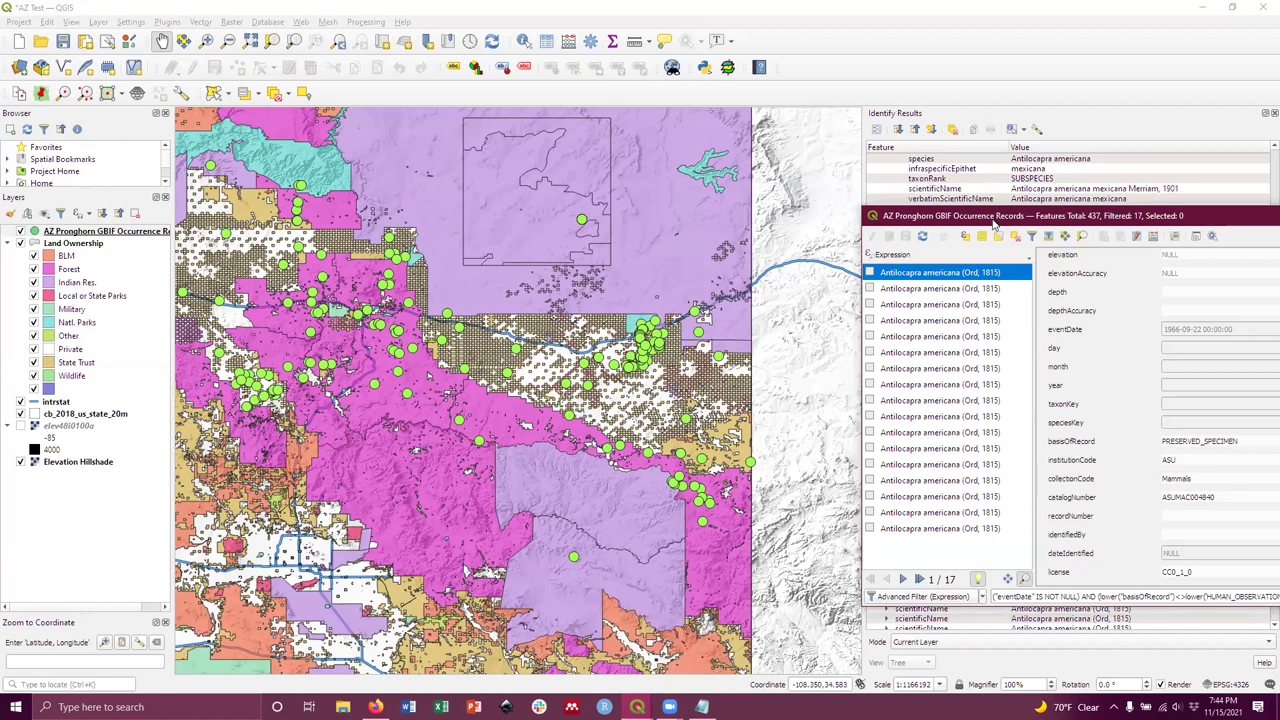
drag(990, 217, 864, 160)
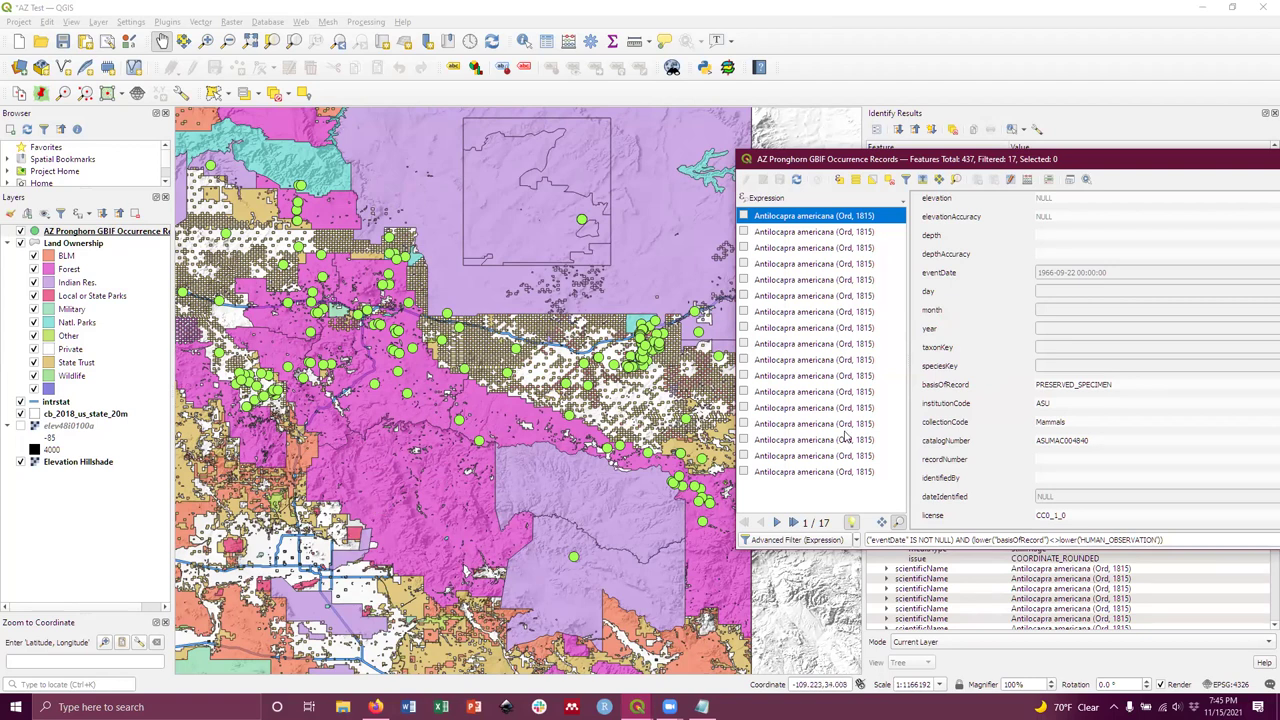
drag(1077, 166, 788, 135)
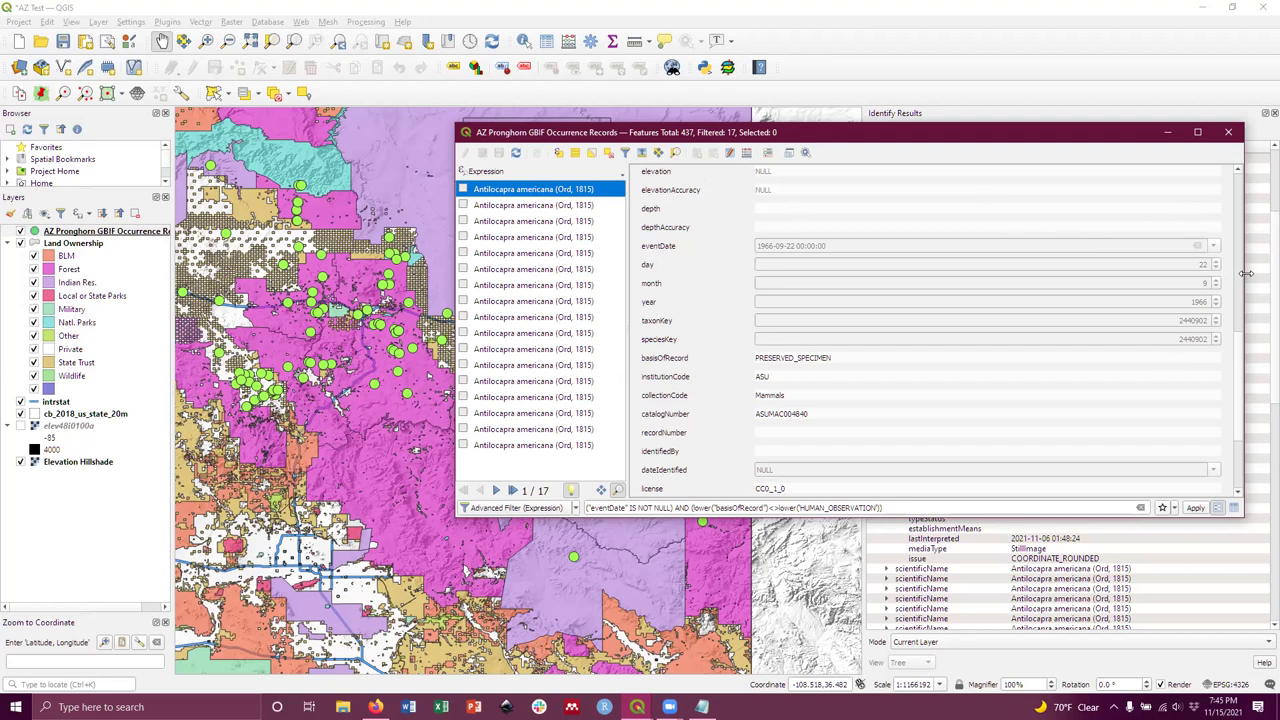
click(886, 100)
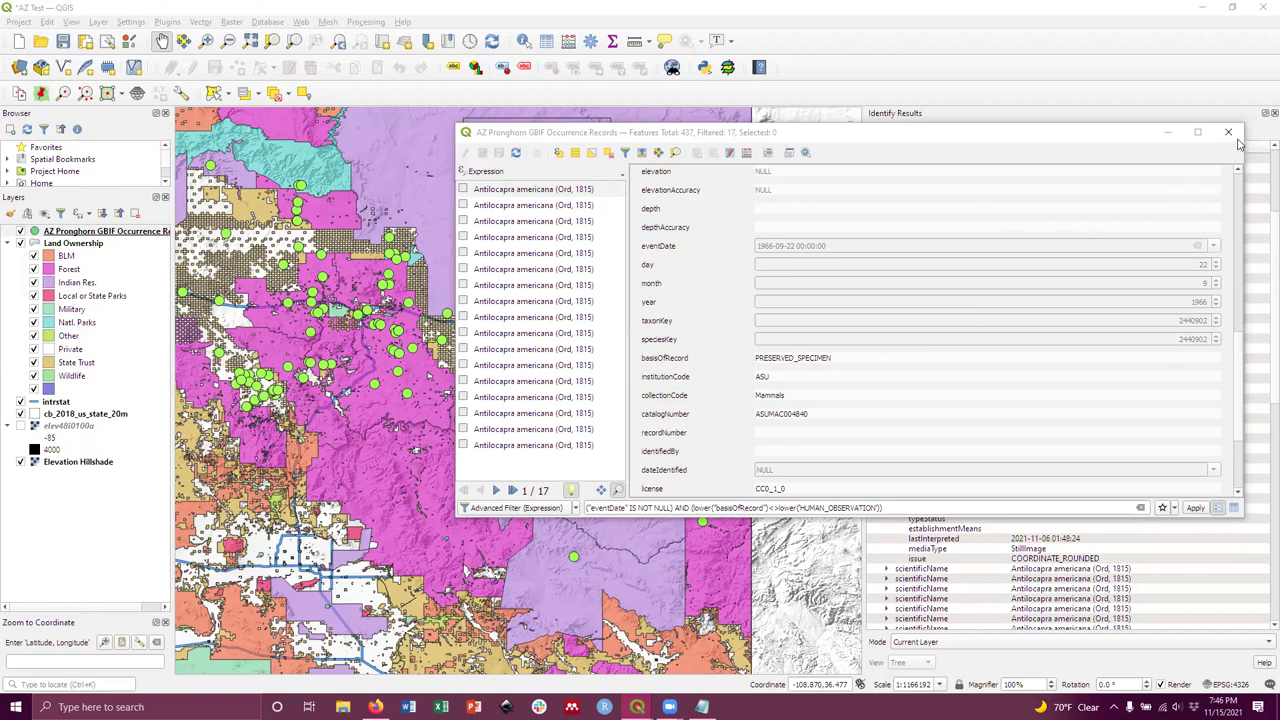
click(1145, 138)
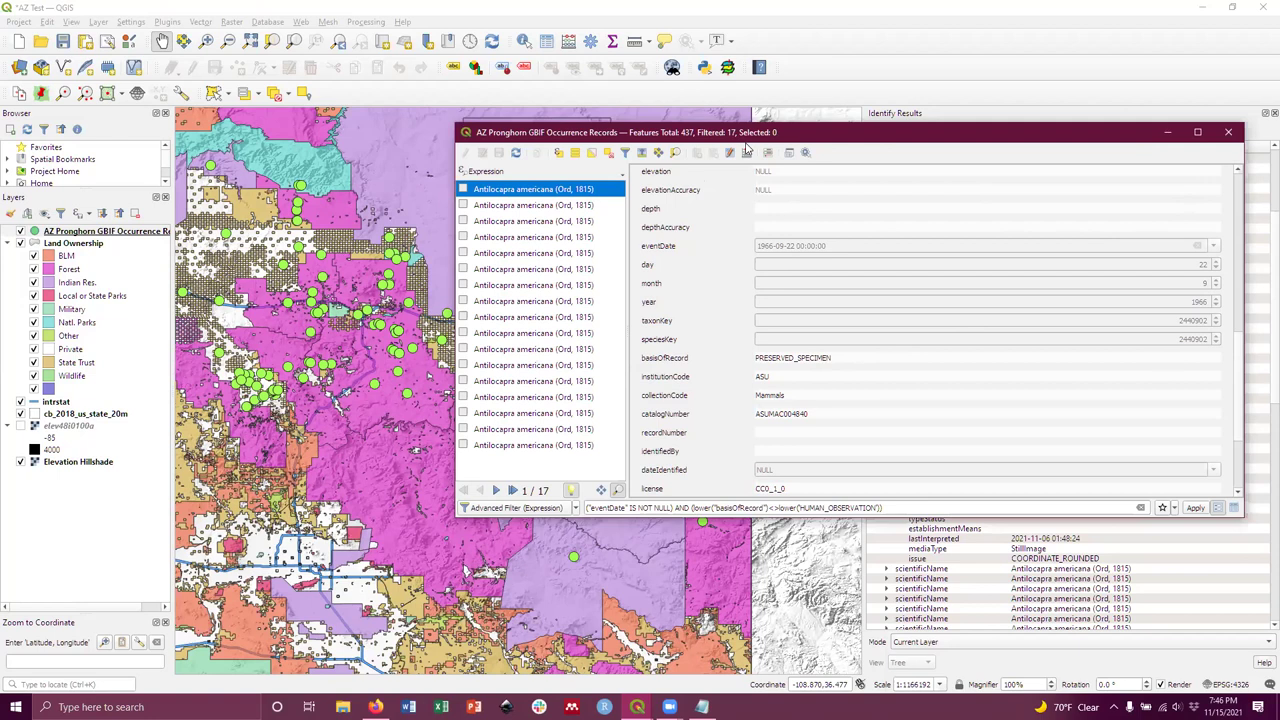
drag(745, 148, 445, 189)
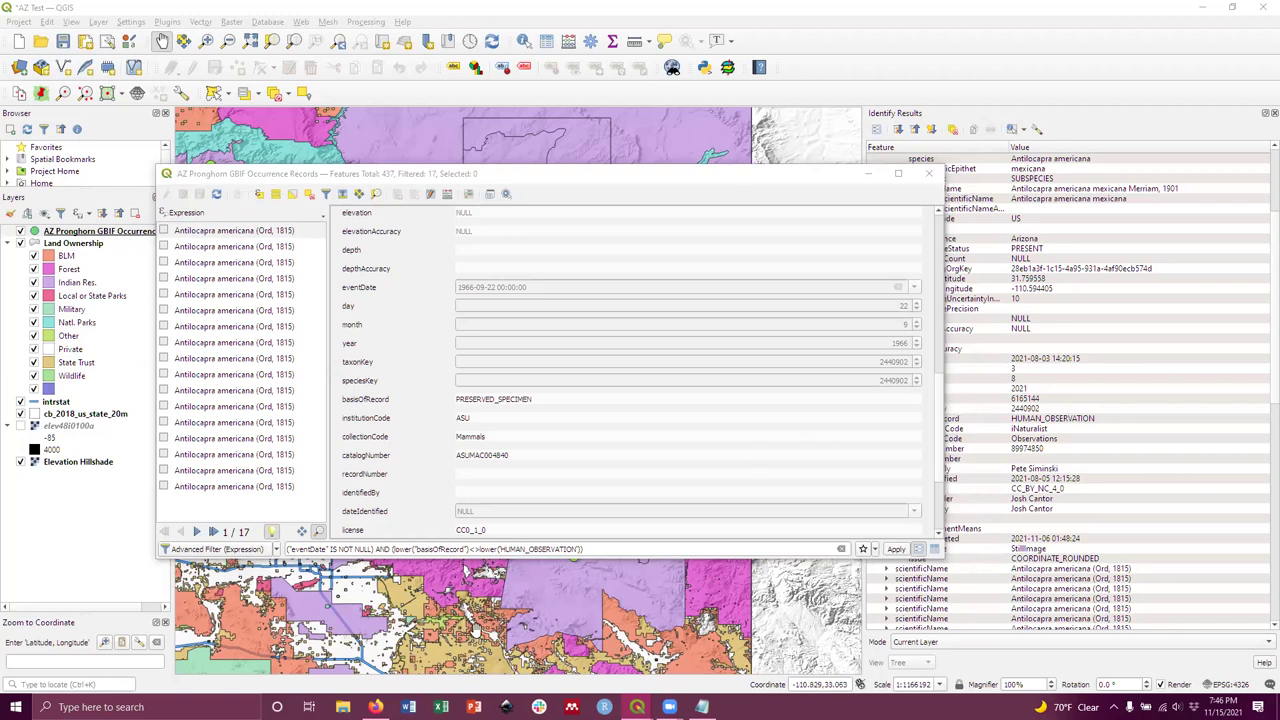
mouse_move(375, 707)
click(553, 177)
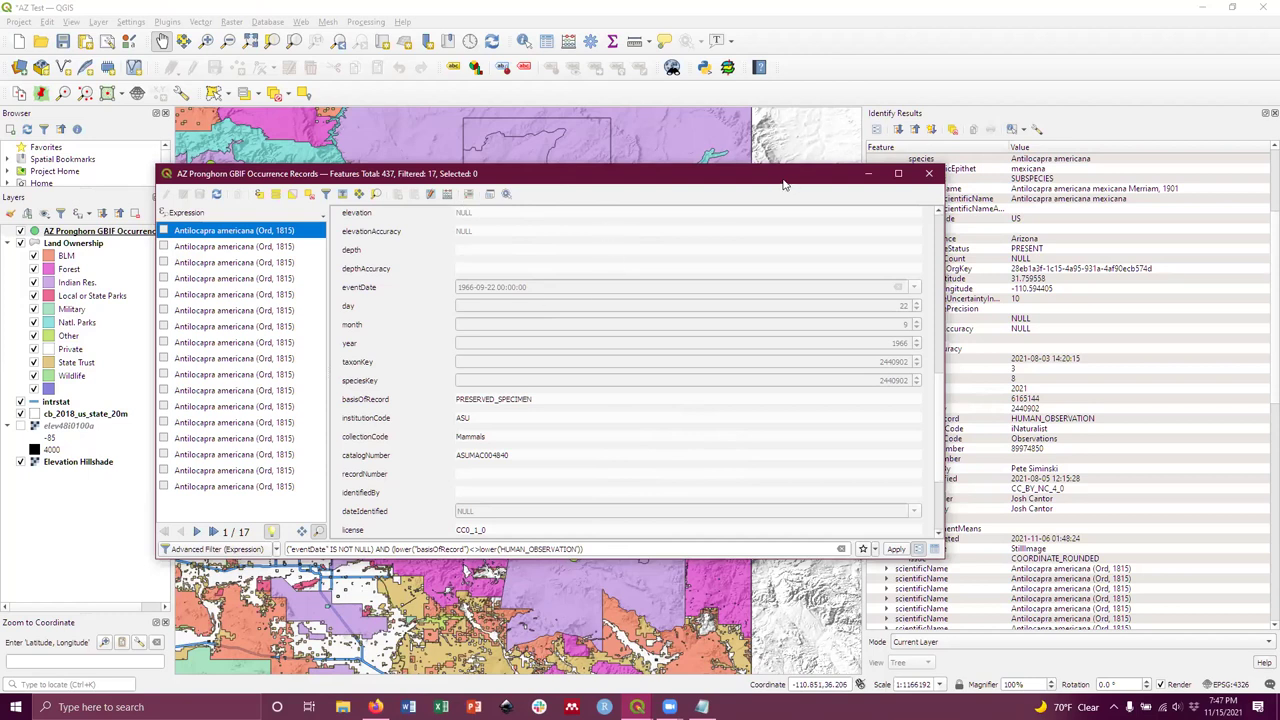
drag(908, 180, 797, 198)
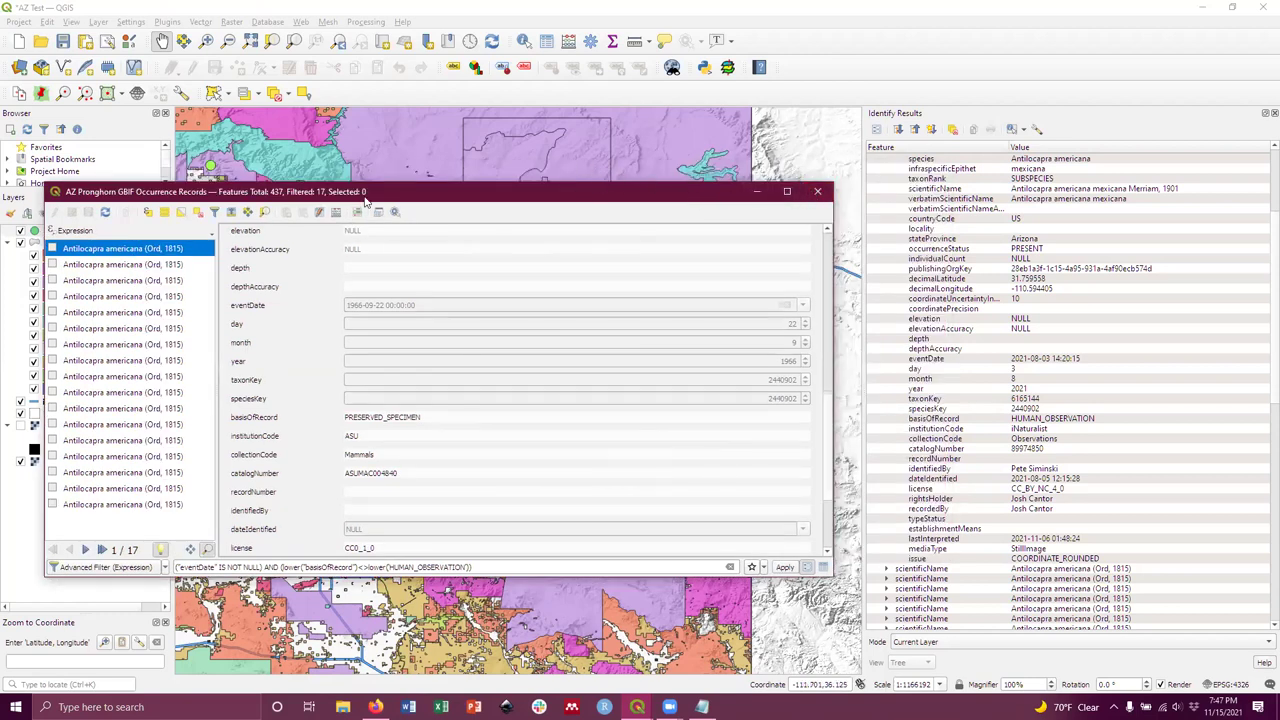
Close the filtered attribute table, reopen it for the pronghorn occurrence layer with all features, and show its filter form.
click(818, 192)
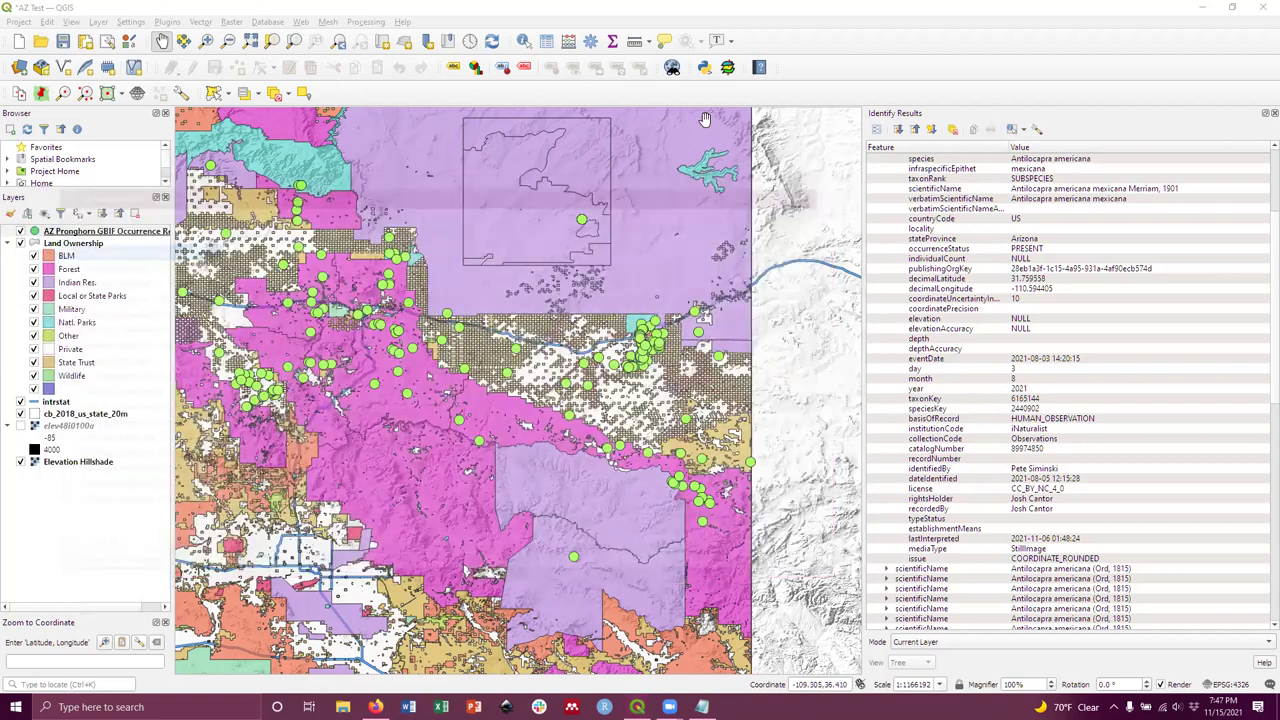
click(546, 42)
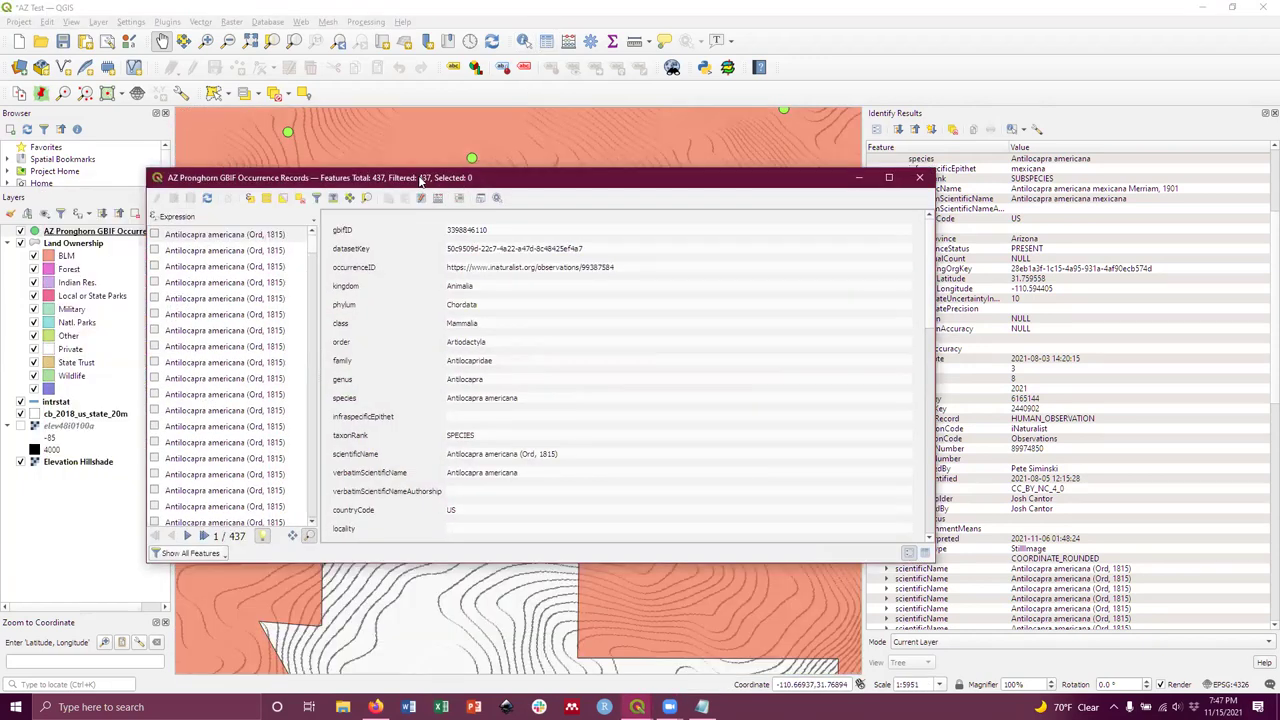
click(316, 198)
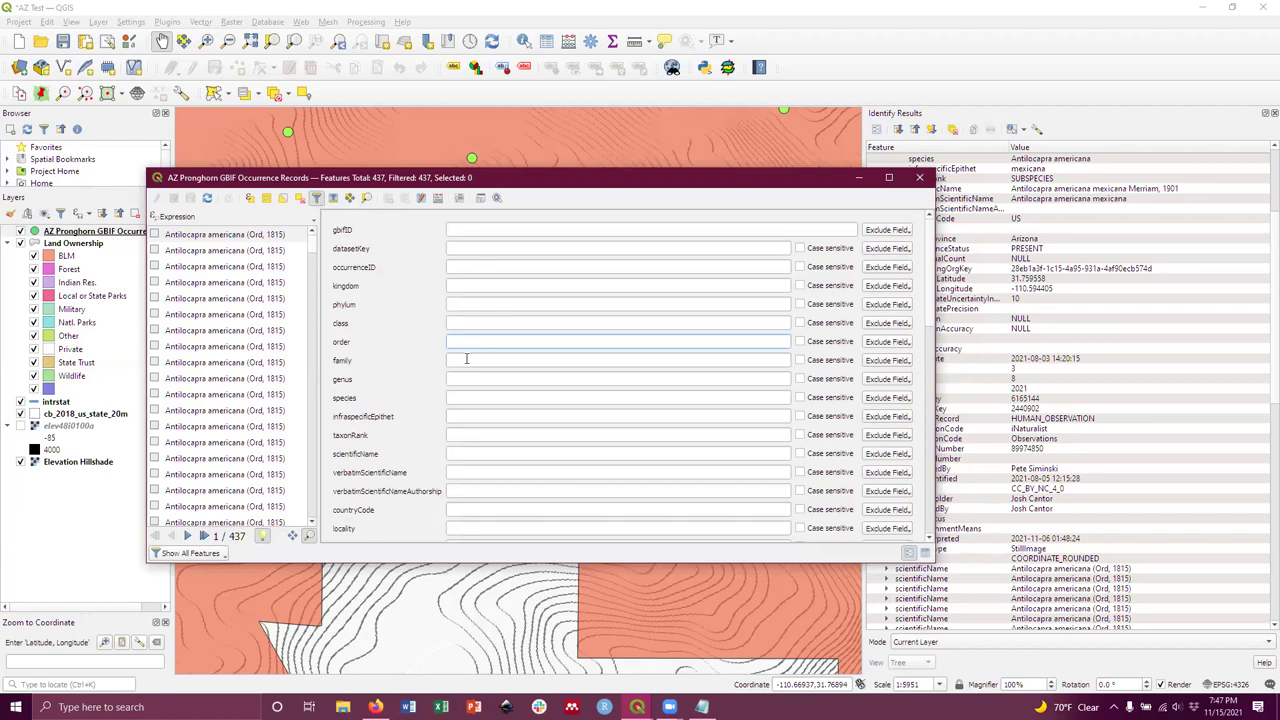
Examine the fields available in the filter form, including basisOfRecord and eventDate, and return to the main map window.
scroll(529, 421, down, 3)
scroll(529, 421, down, 5)
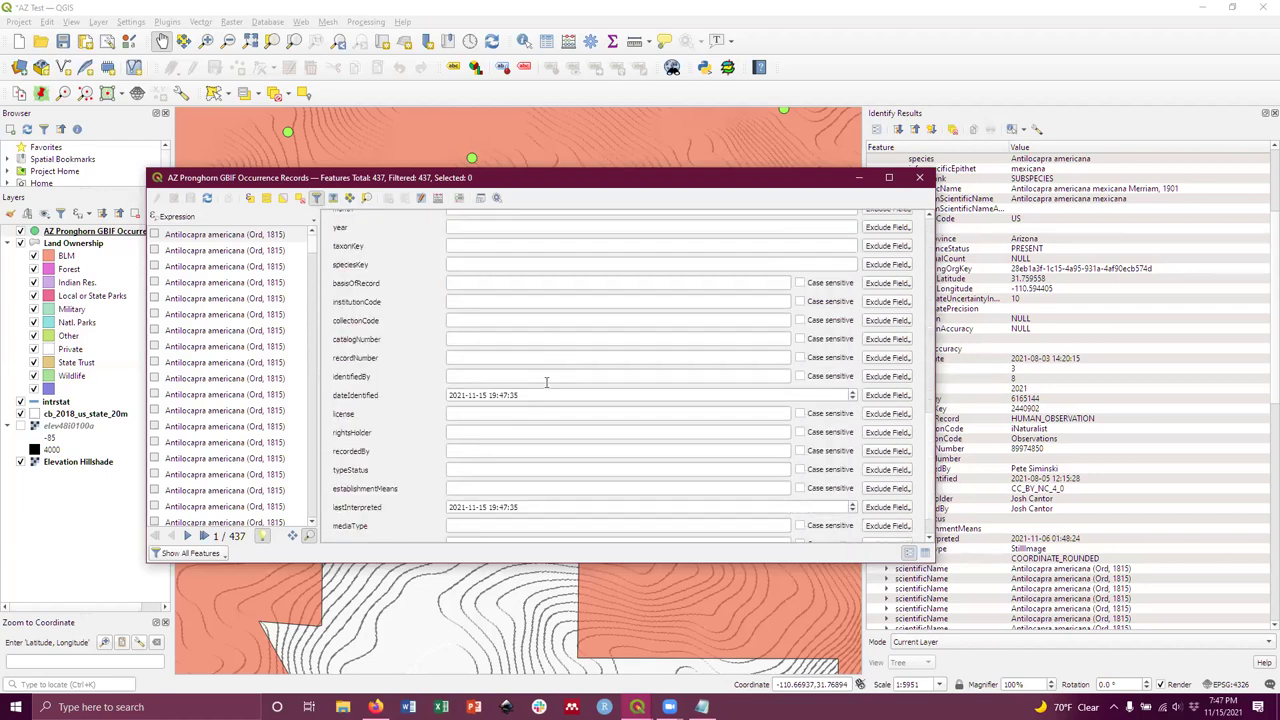
scroll(506, 424, up, 2)
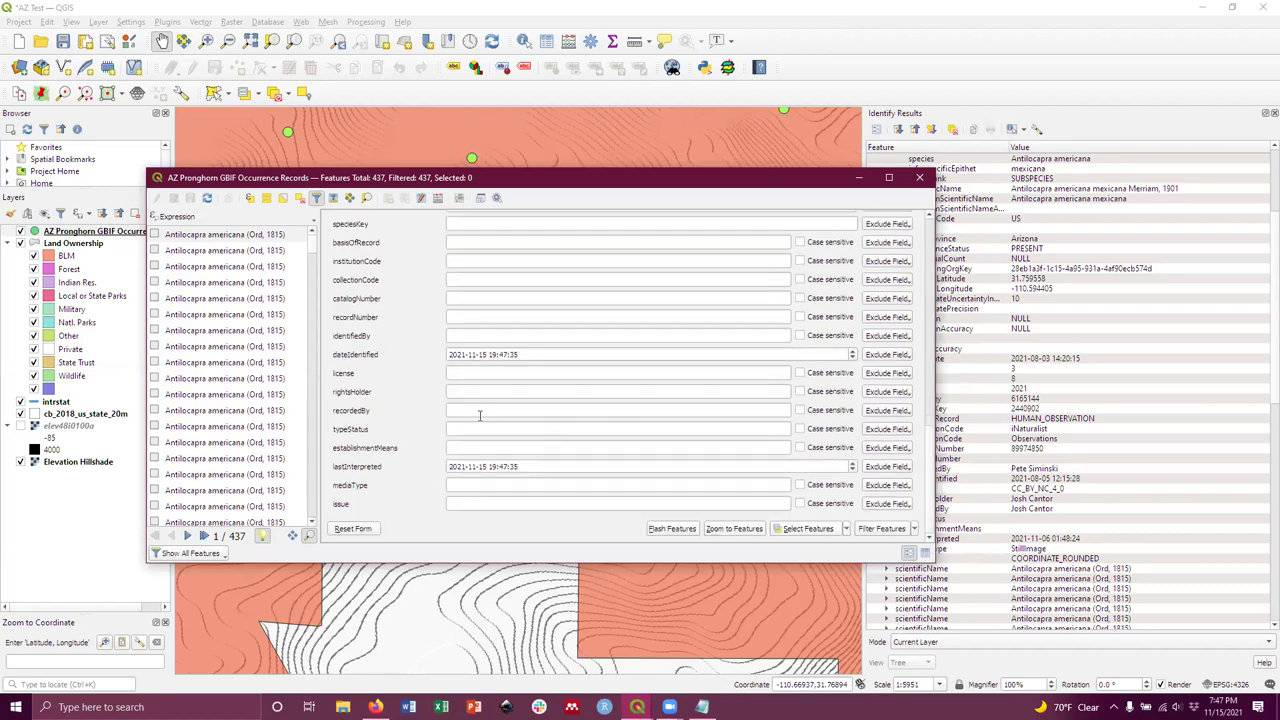
click(465, 324)
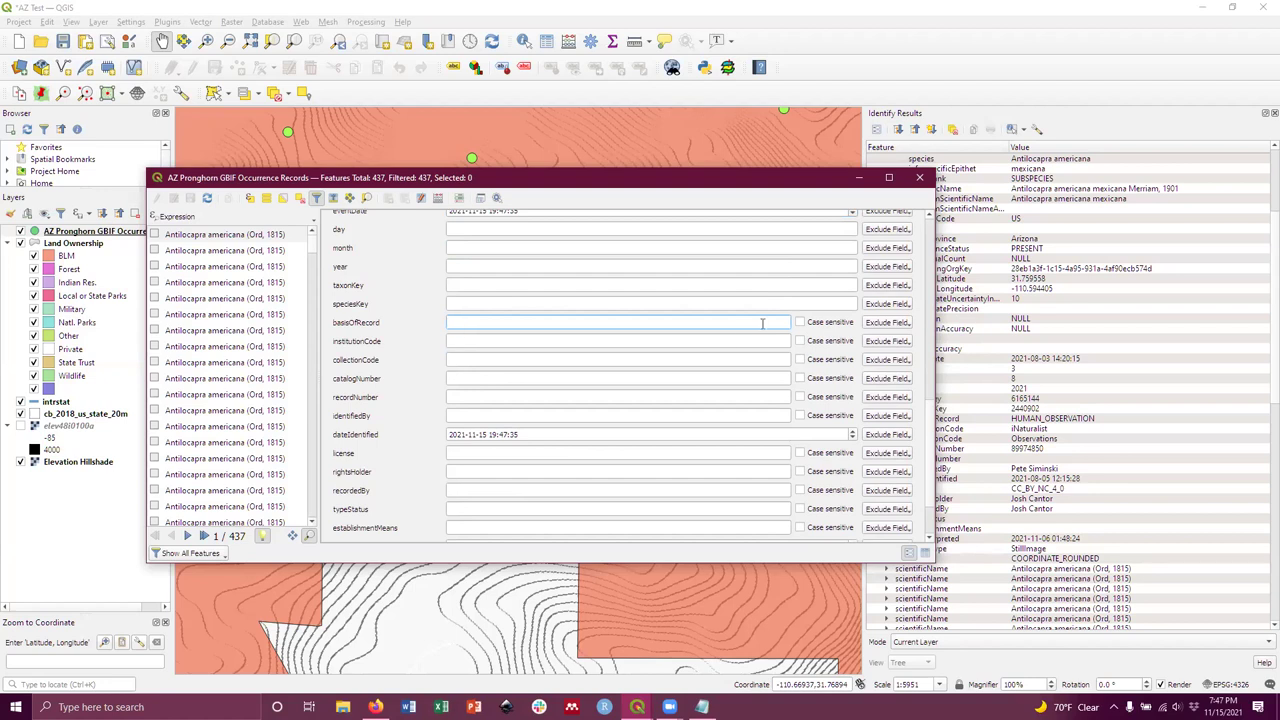
scroll(529, 309, up, 8)
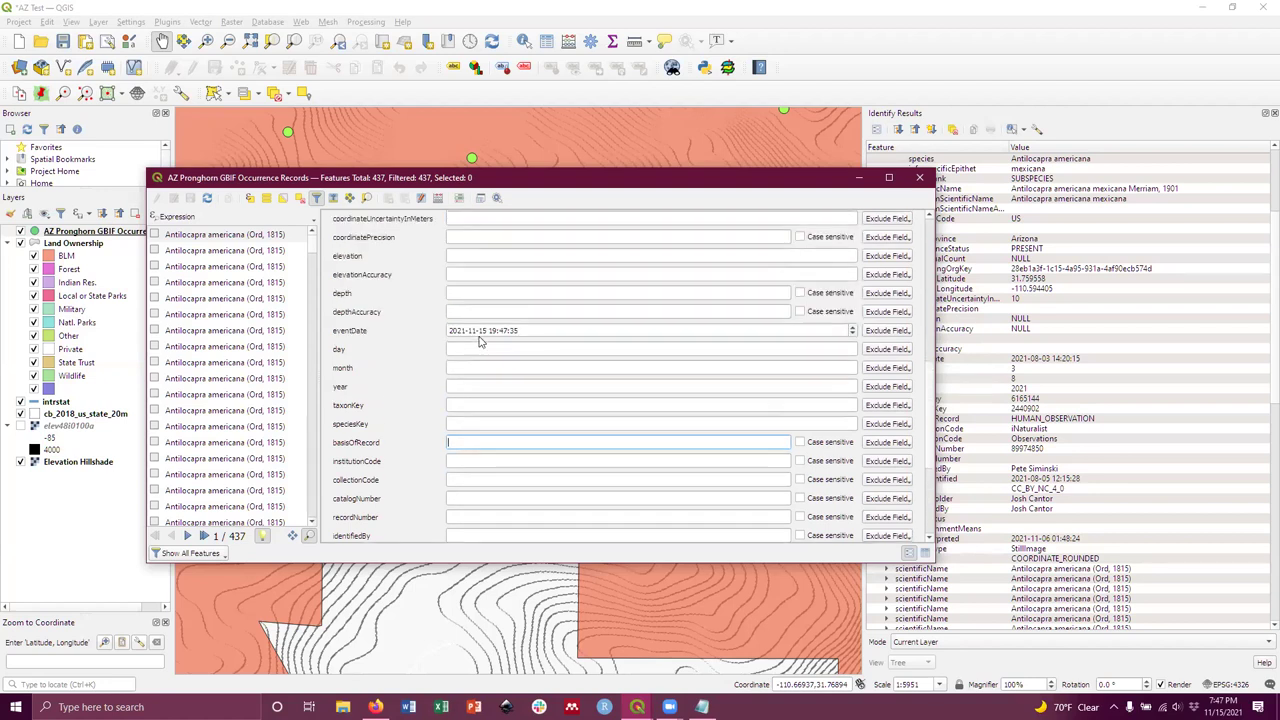
scroll(479, 342, up, 1)
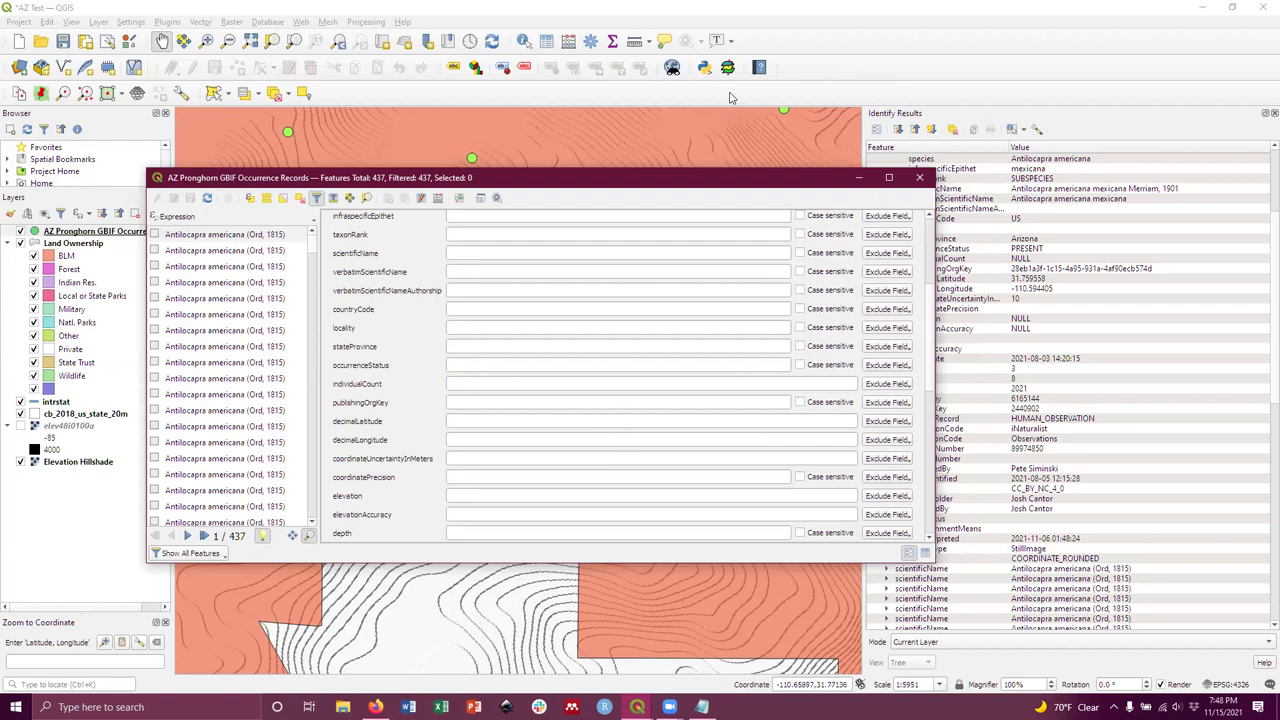
click(763, 28)
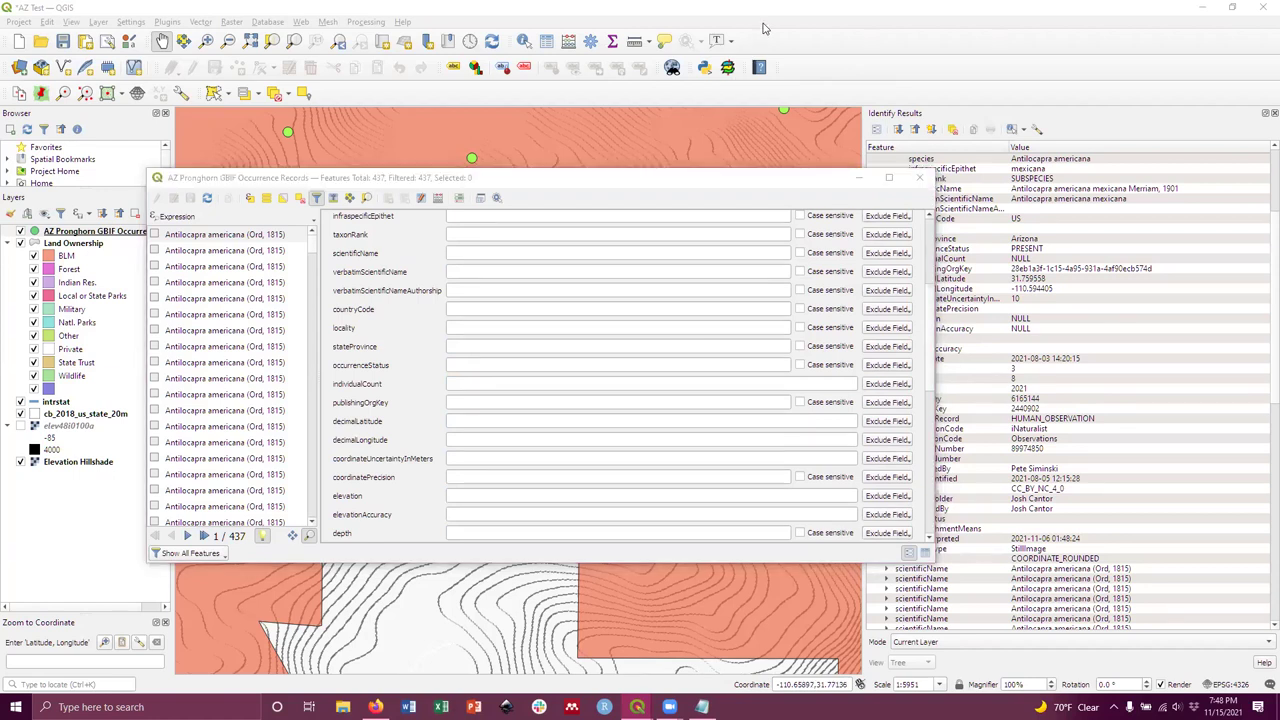